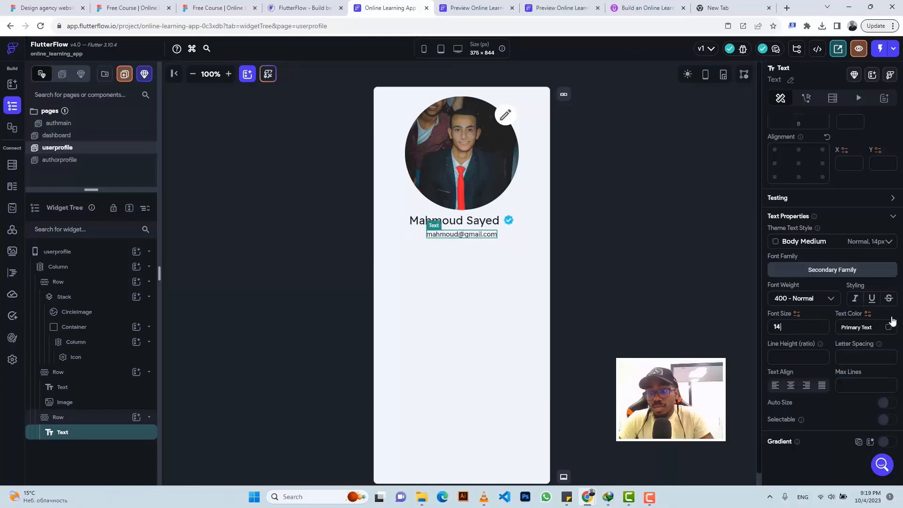
# Step: Set the text color of the email line under the profile name to Secondary Text
pyautogui.click(889, 327)
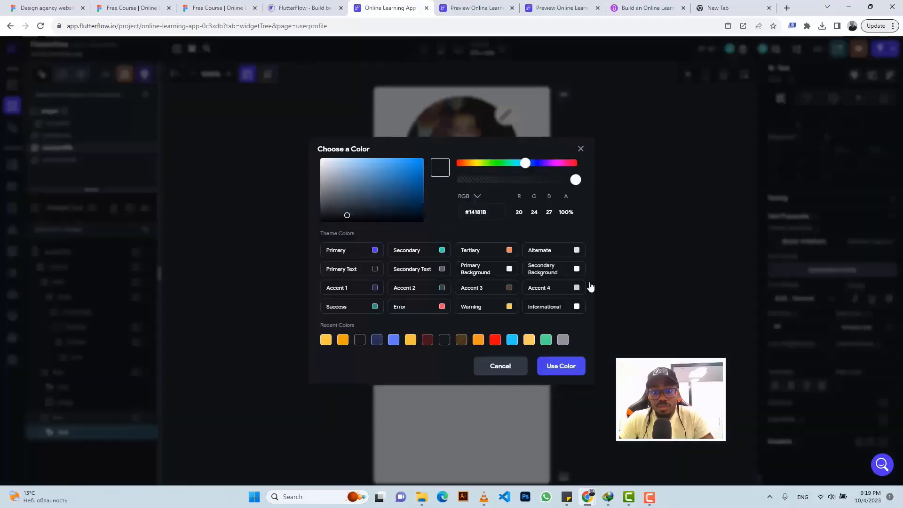
pyautogui.click(443, 270)
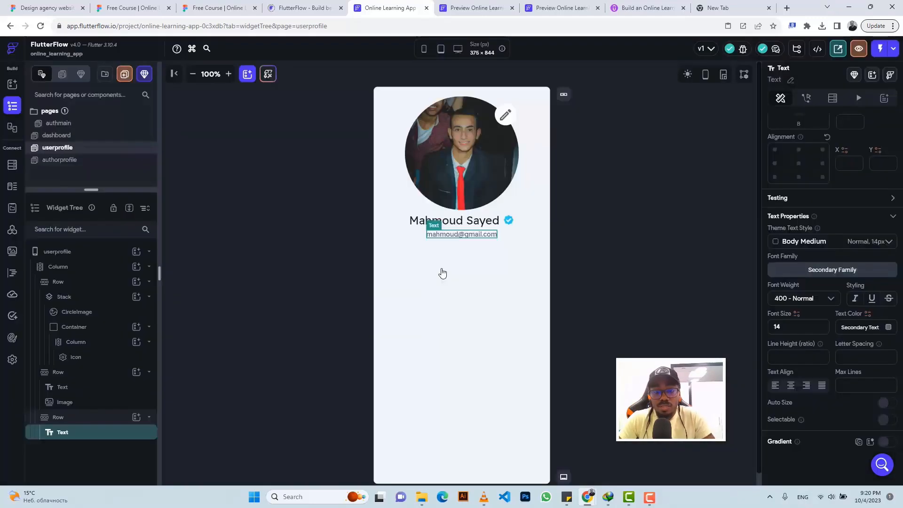
# Step: Switch to the Figma profile design and examine the Account Settings and Support sections and their background rectangle
pyautogui.click(224, 5)
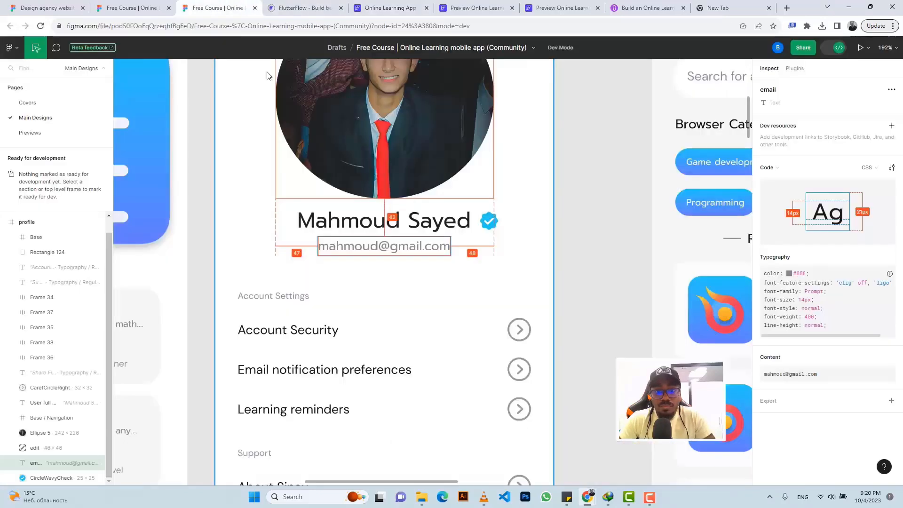
pyautogui.scroll(-1, 381, 269)
pyautogui.scroll(-2, 381, 268)
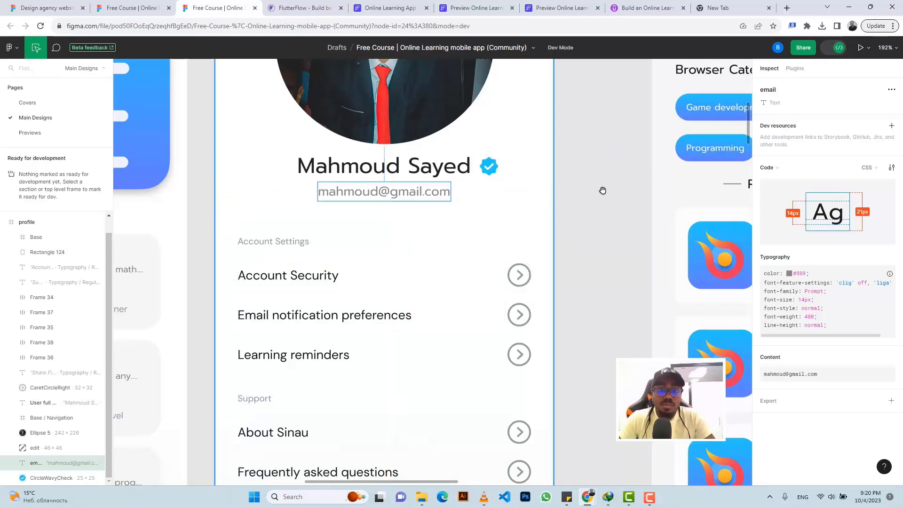
pyautogui.scroll(-2, 603, 191)
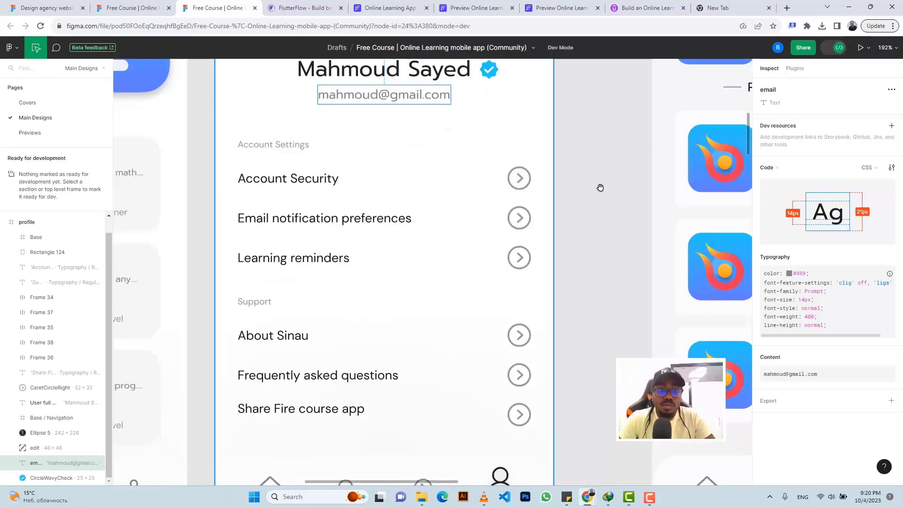
pyautogui.scroll(-3, 600, 188)
pyautogui.scroll(2, 600, 191)
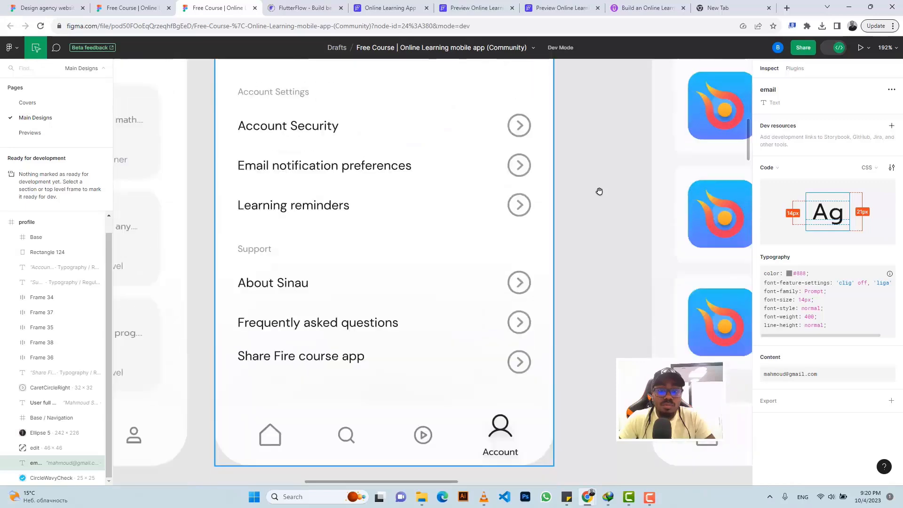
pyautogui.scroll(1, 599, 191)
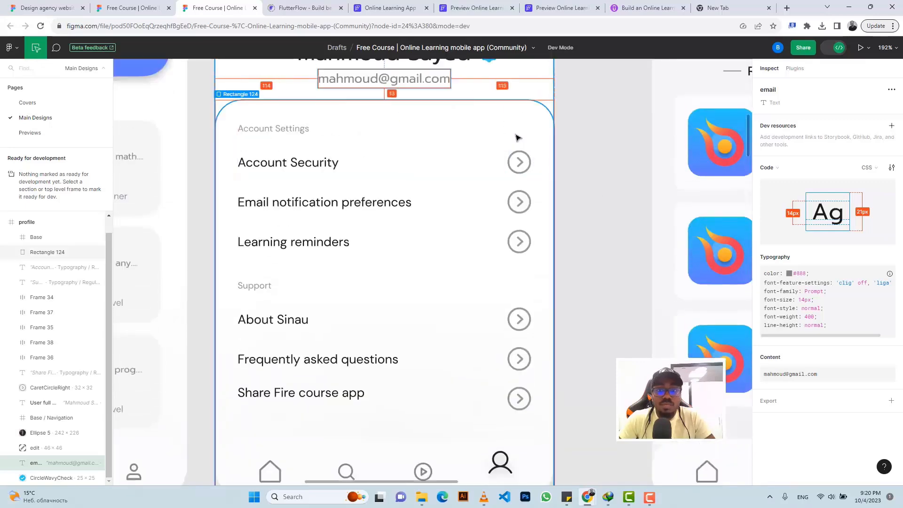
pyautogui.click(529, 130)
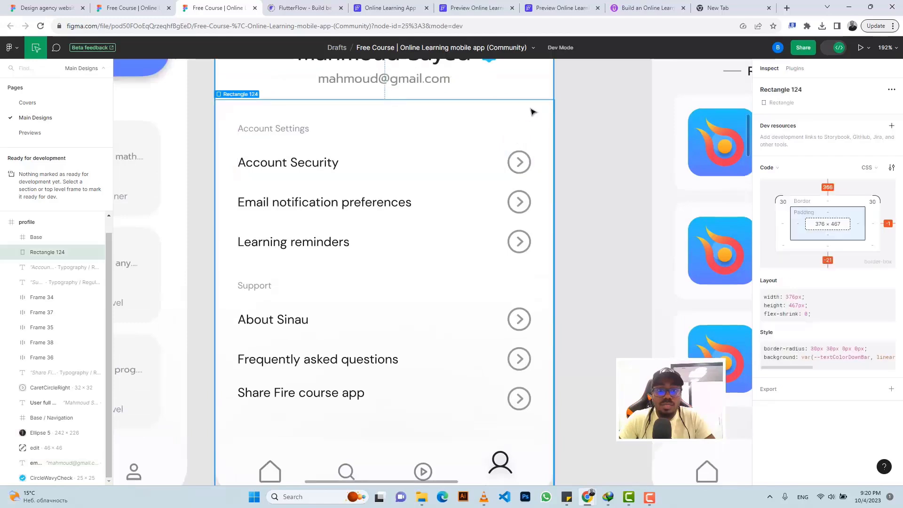
pyautogui.click(567, 133)
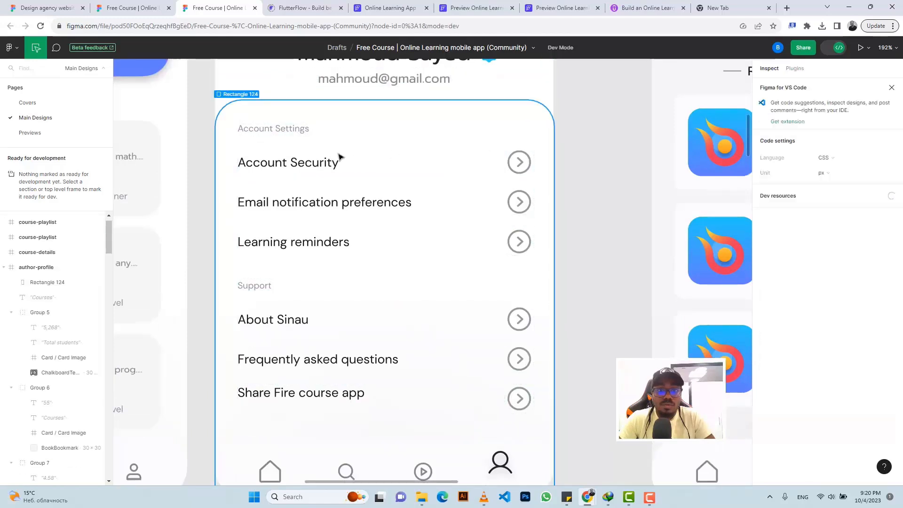
# Step: Select the Account Settings label in the profile design and copy its text content
pyautogui.click(253, 129)
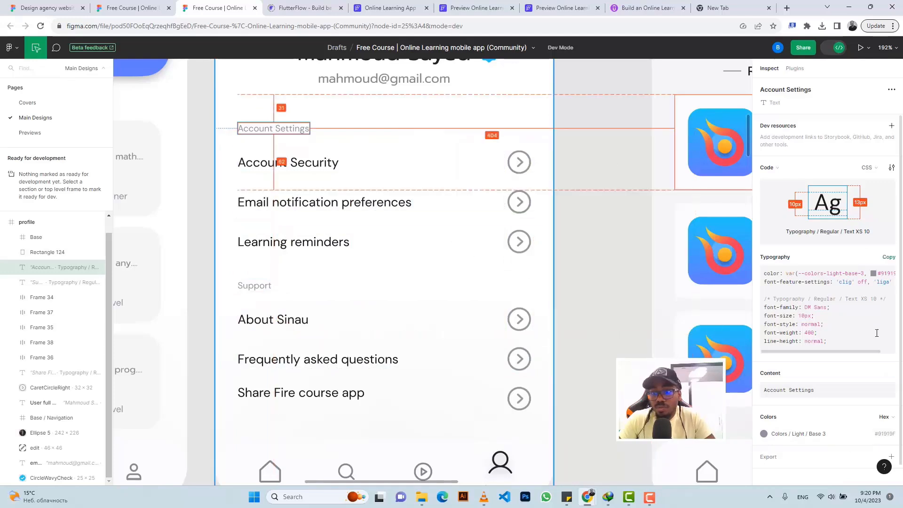
pyautogui.click(889, 374)
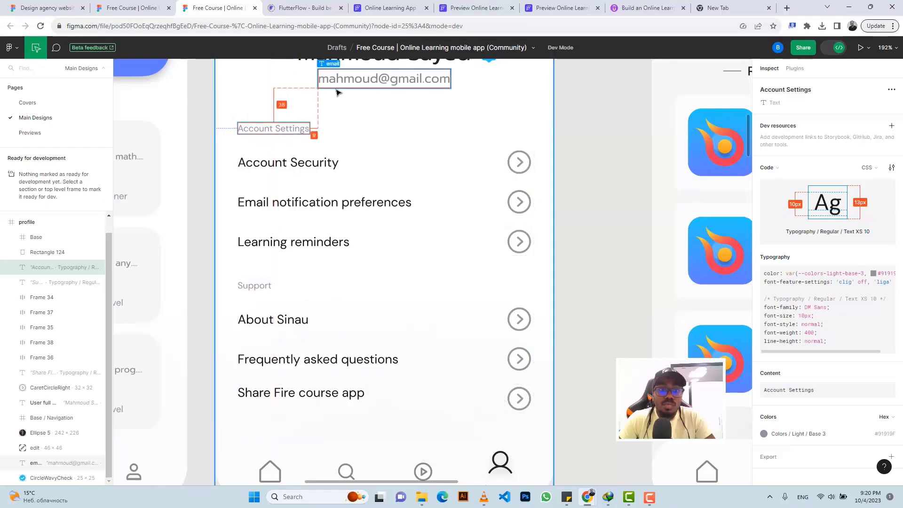
# Step: Switch back to FlutterFlow and add a Column to the page's main column, containing a Row with a Text widget
pyautogui.click(381, 8)
pyautogui.click(459, 296)
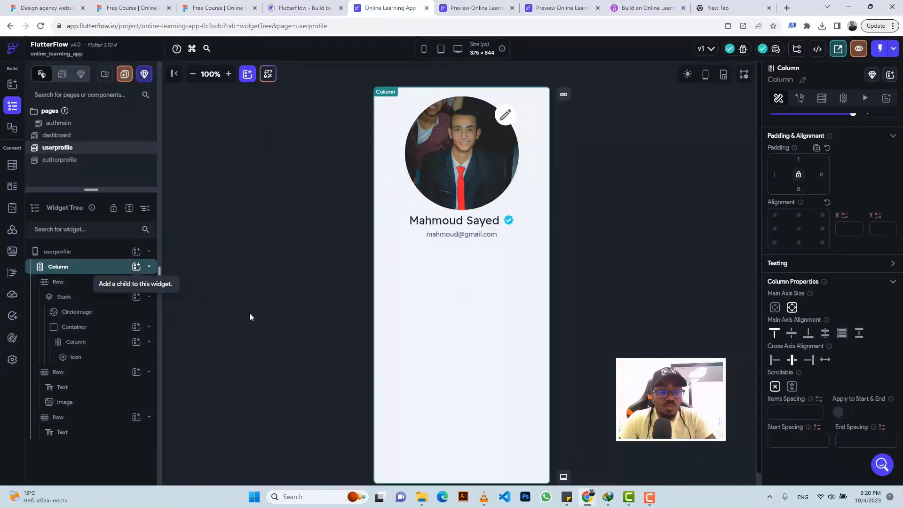
pyautogui.click(136, 266)
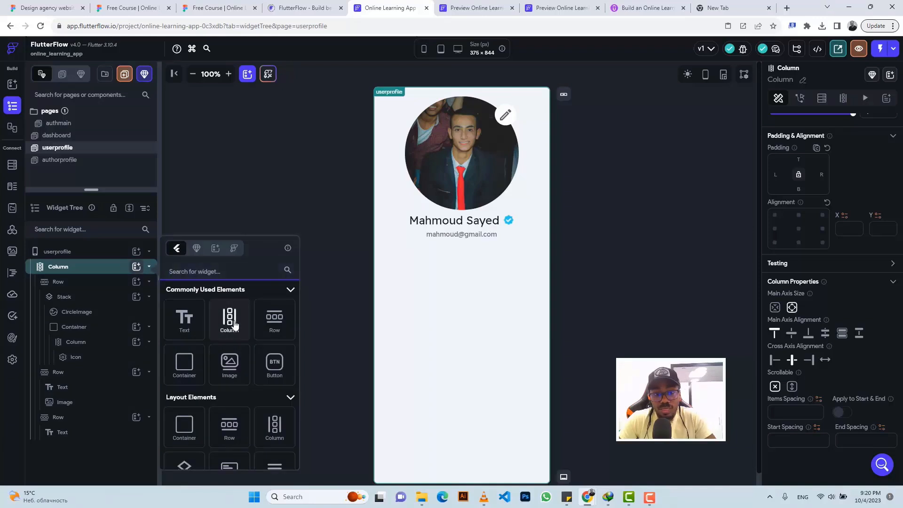
pyautogui.click(234, 326)
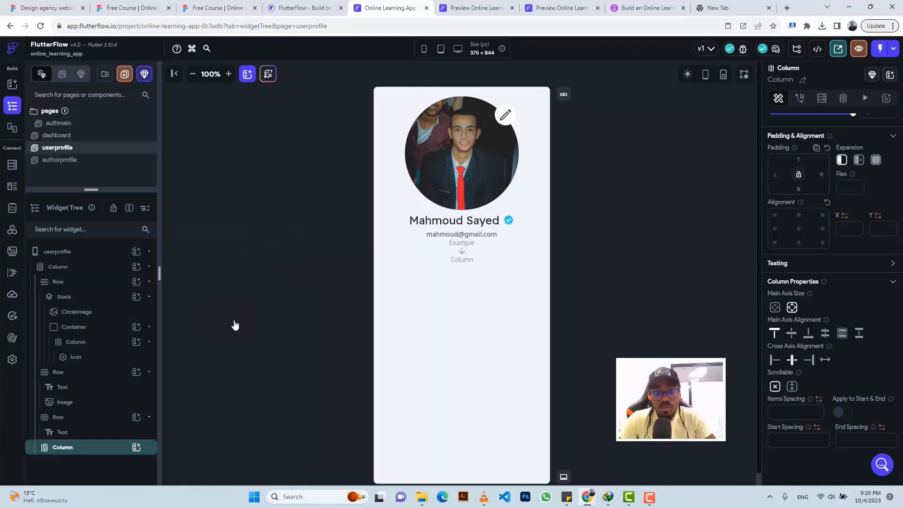
pyautogui.click(136, 447)
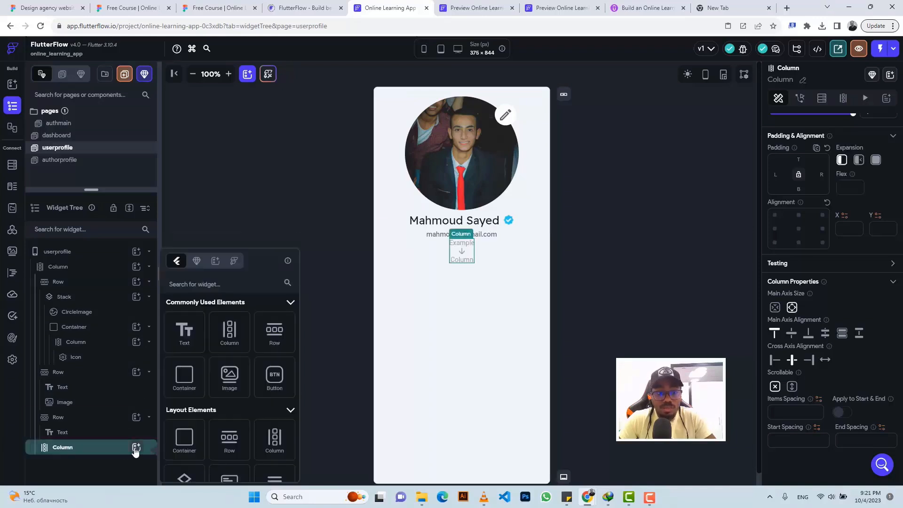
pyautogui.click(269, 338)
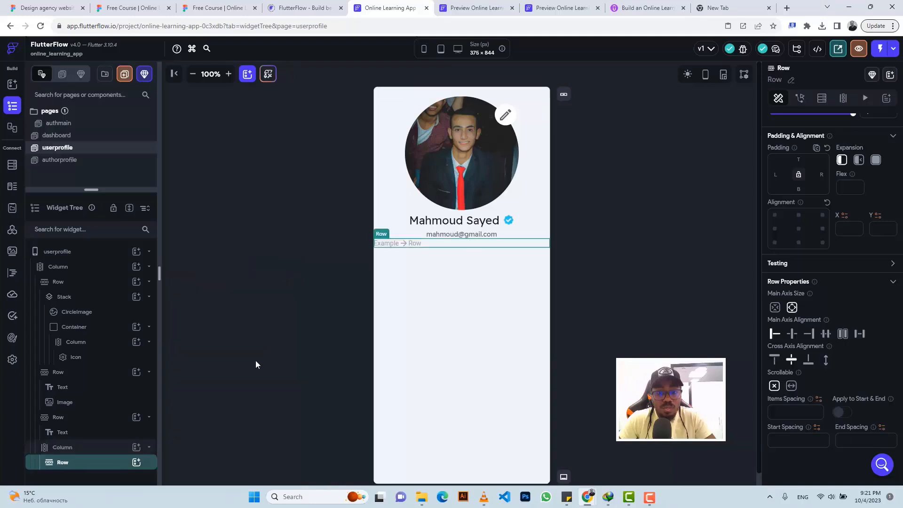
pyautogui.click(136, 463)
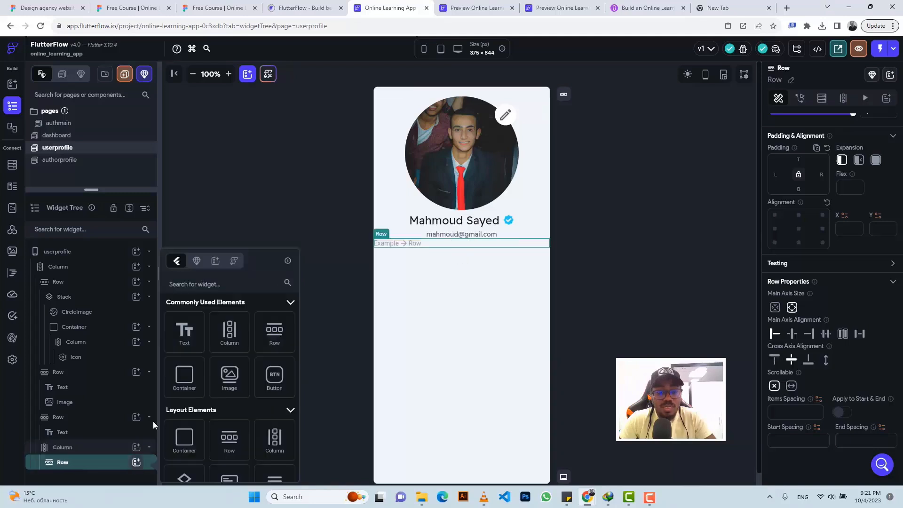
pyautogui.click(186, 338)
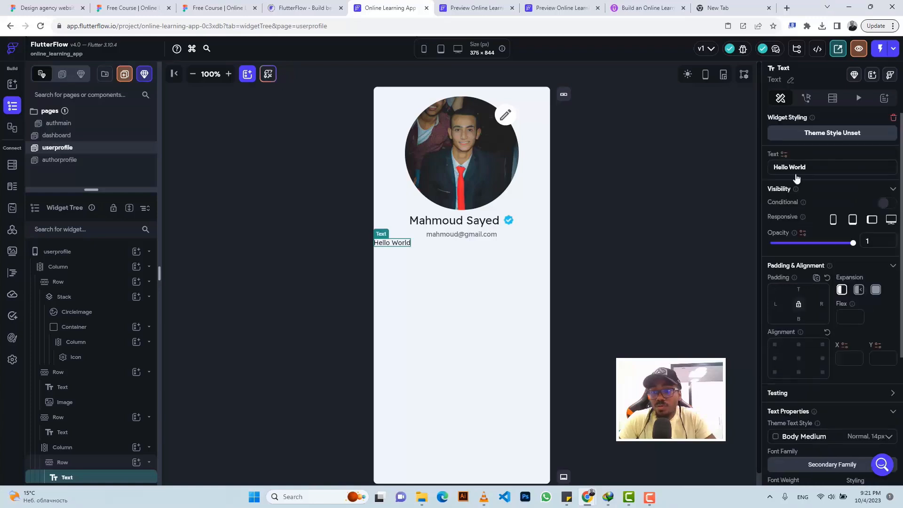
# Step: Set the new text widget's content to "Account Settings" and its font size to 10
pyautogui.write('Account Settings')
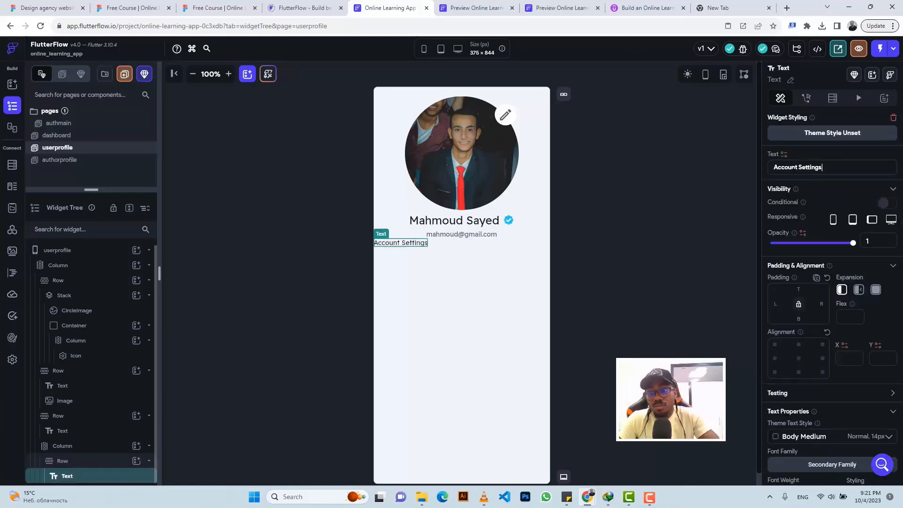
pyautogui.scroll(-4, 823, 394)
pyautogui.doubleClick(793, 327)
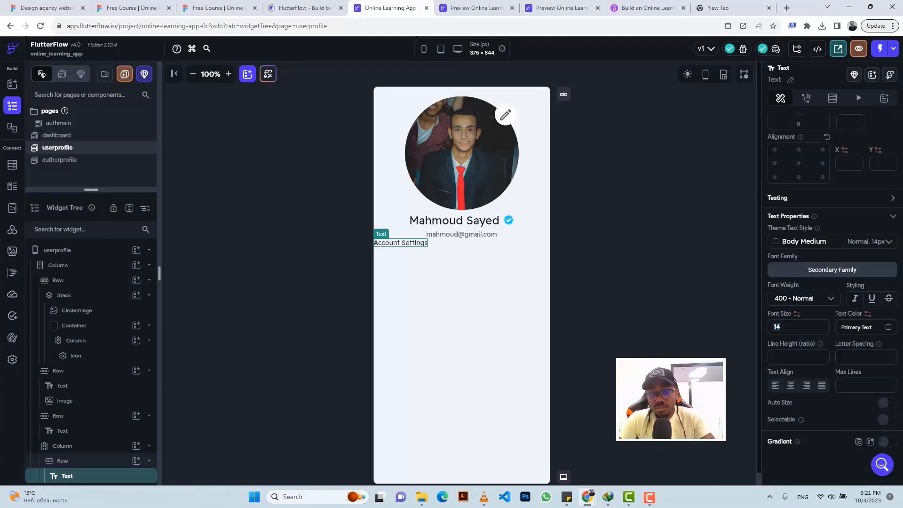
pyautogui.write('10')
pyautogui.press('Return')
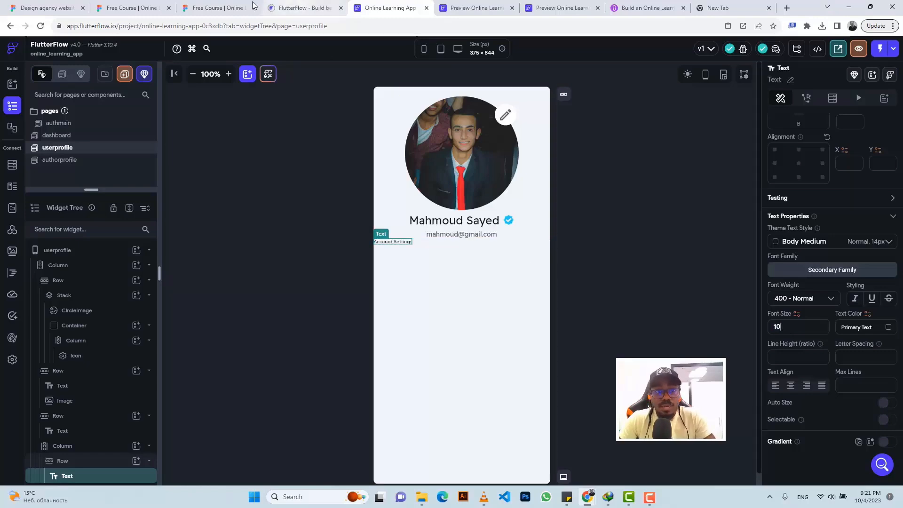
# Step: Check the label's color in the Figma design, and set the Account Settings text color to Secondary Text in FlutterFlow
pyautogui.click(217, 7)
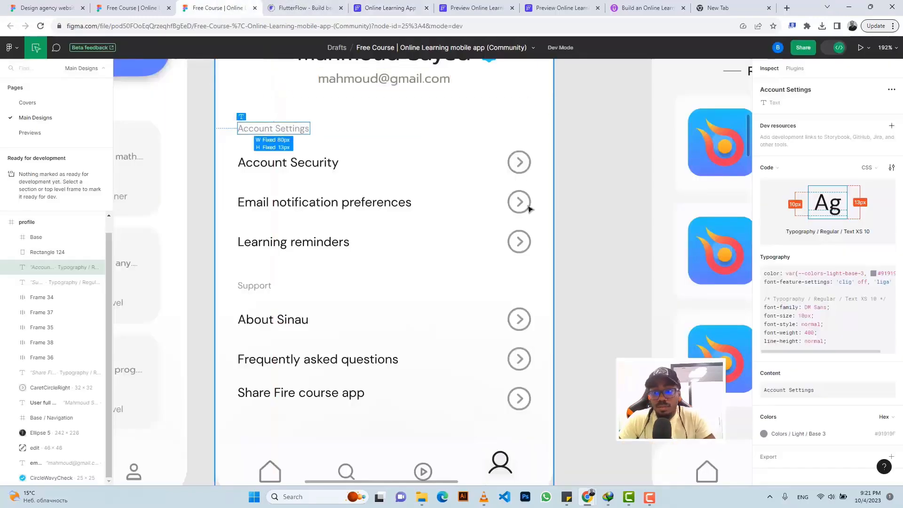
pyautogui.click(386, 7)
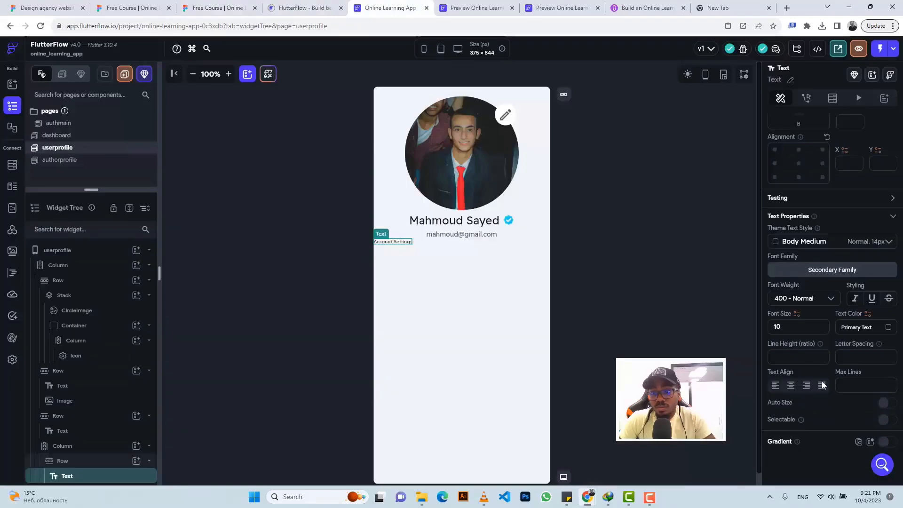
pyautogui.click(888, 327)
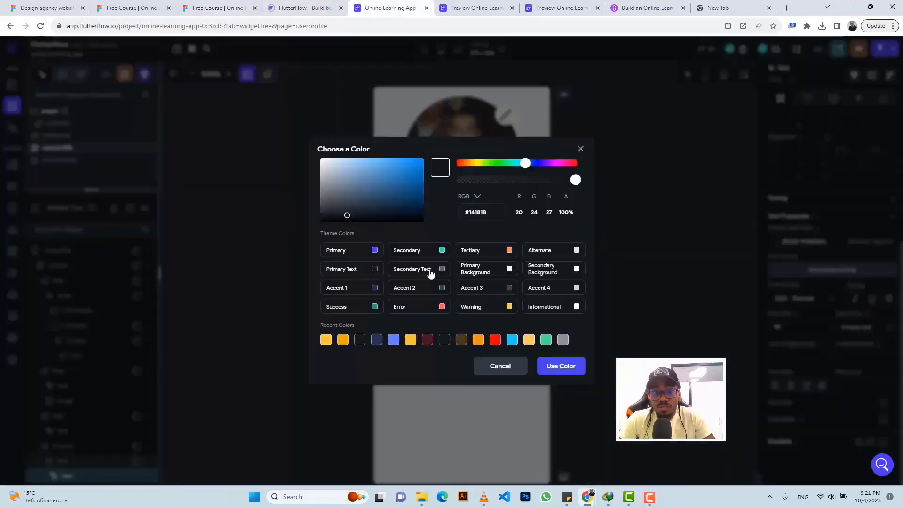
pyautogui.click(441, 271)
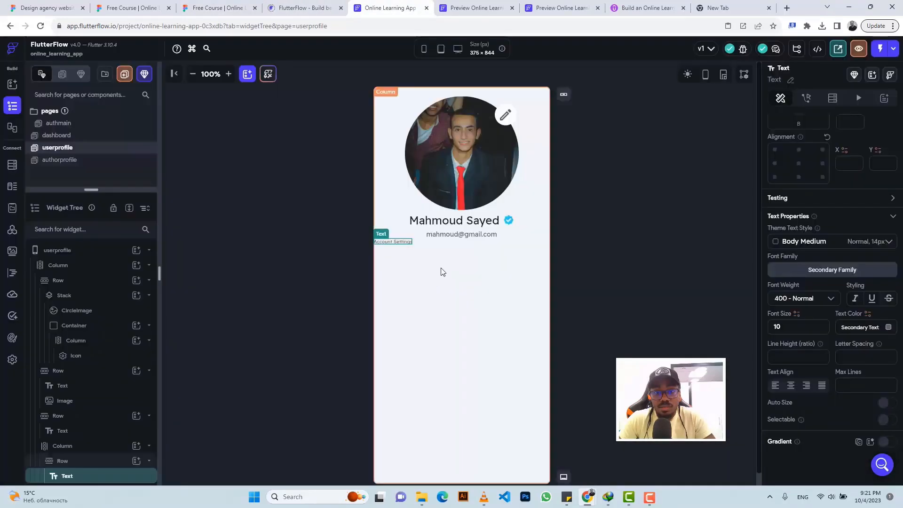
# Step: Measure the label's left offset in the Figma design, and set the new column's left padding to 25 in FlutterFlow
pyautogui.click(217, 8)
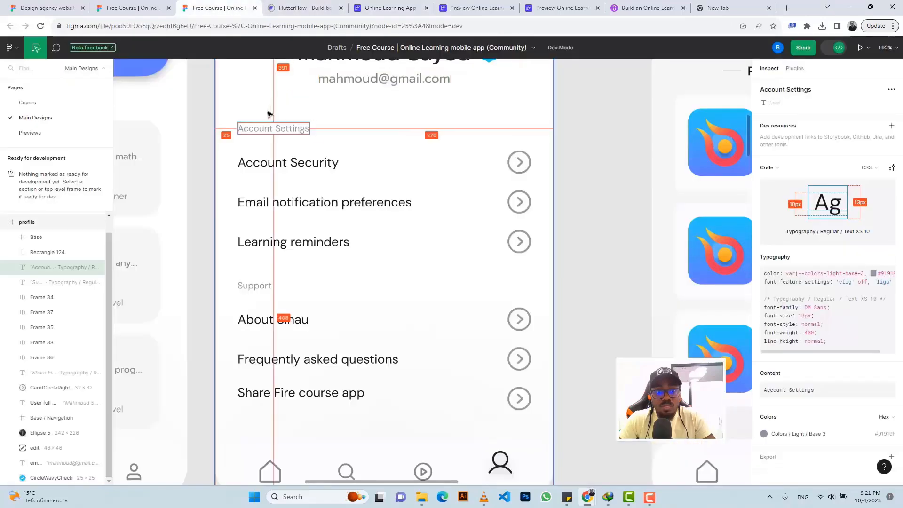
pyautogui.click(385, 8)
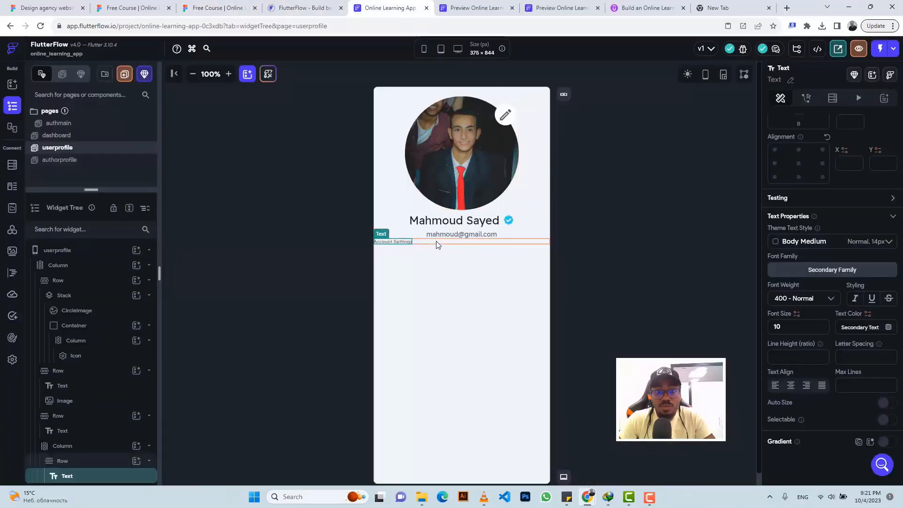
pyautogui.click(92, 445)
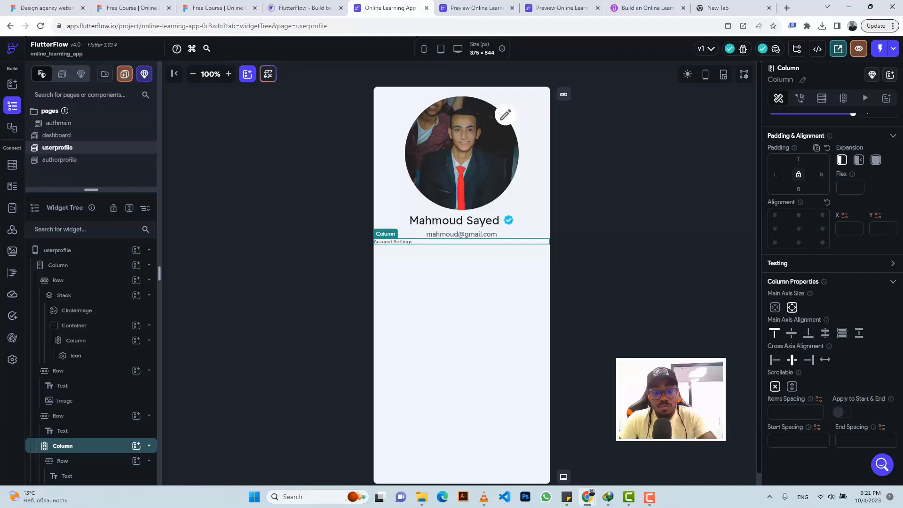
pyautogui.write('25')
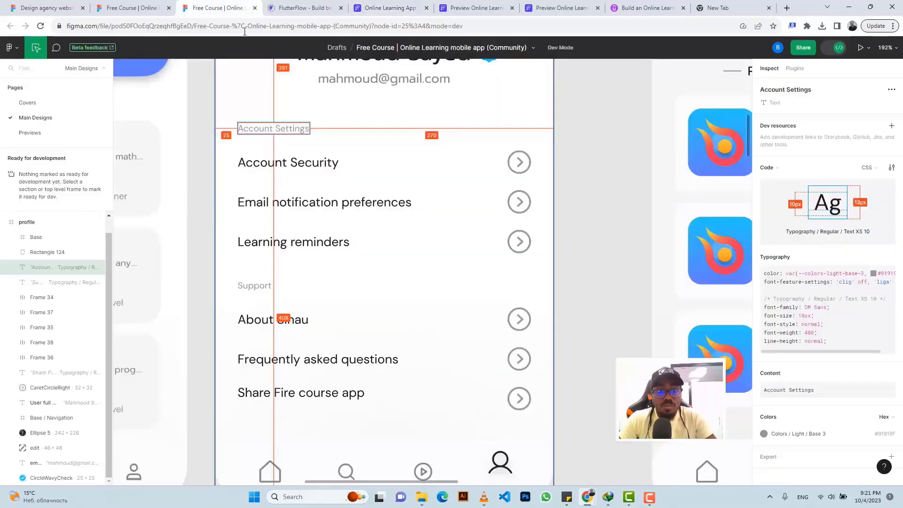
# Step: Measure the gap between the email and Account Settings in Figma, and set the column's top padding to 38 in FlutterFlow
pyautogui.click(216, 8)
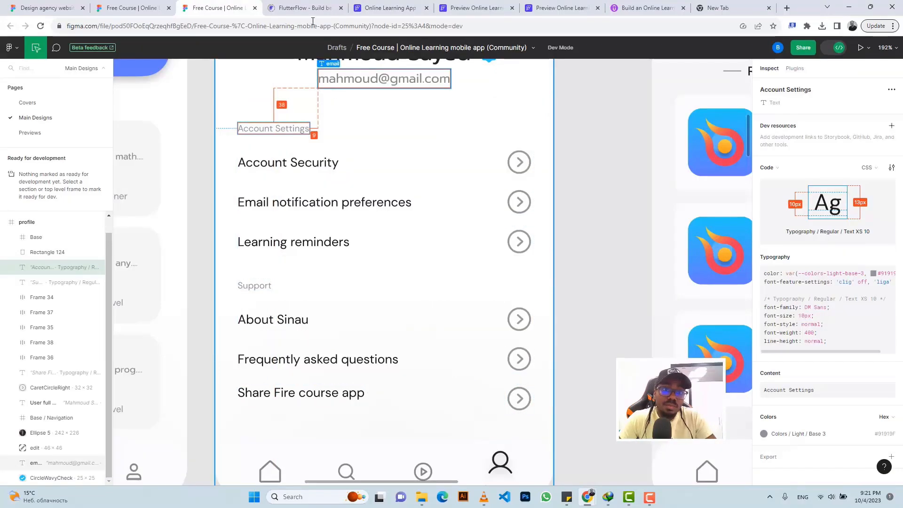
pyautogui.click(390, 8)
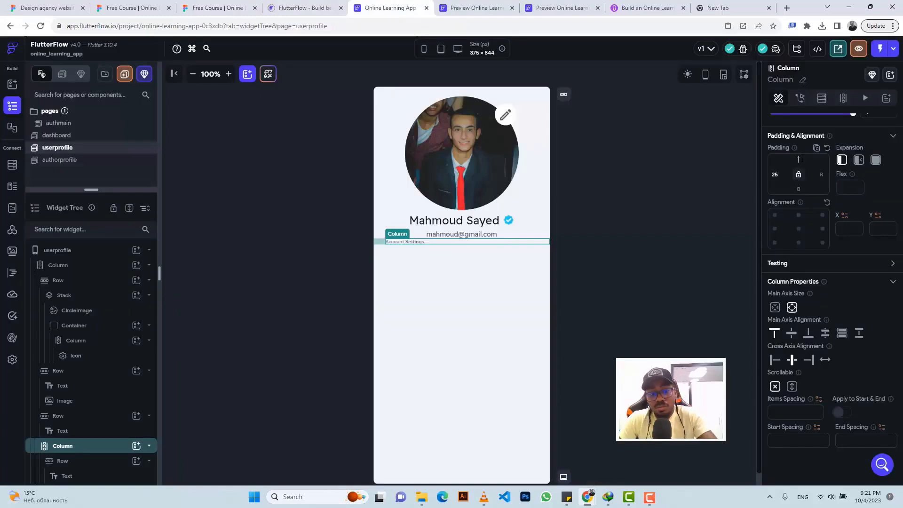
pyautogui.click(799, 159)
pyautogui.write('38')
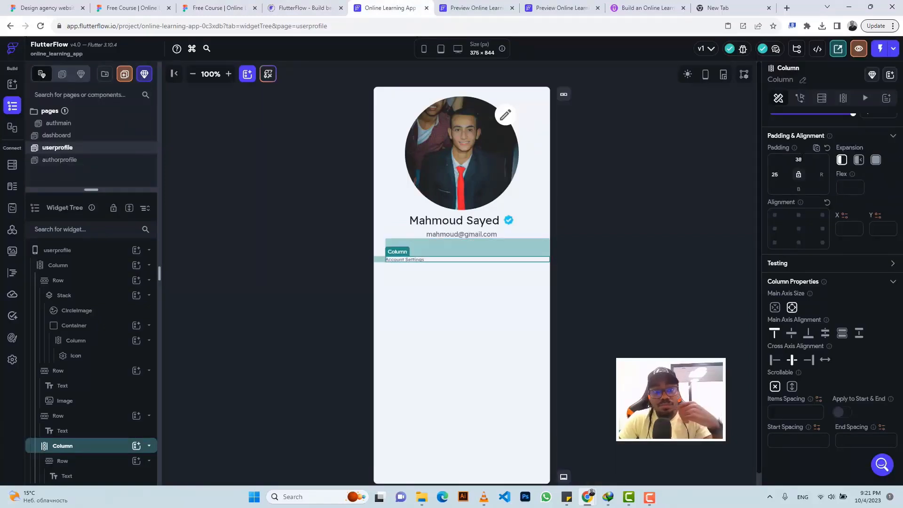
# Step: Duplicate the Account Settings row inside its column and select the copy's text widget
pyautogui.click(407, 282)
pyautogui.click(441, 261)
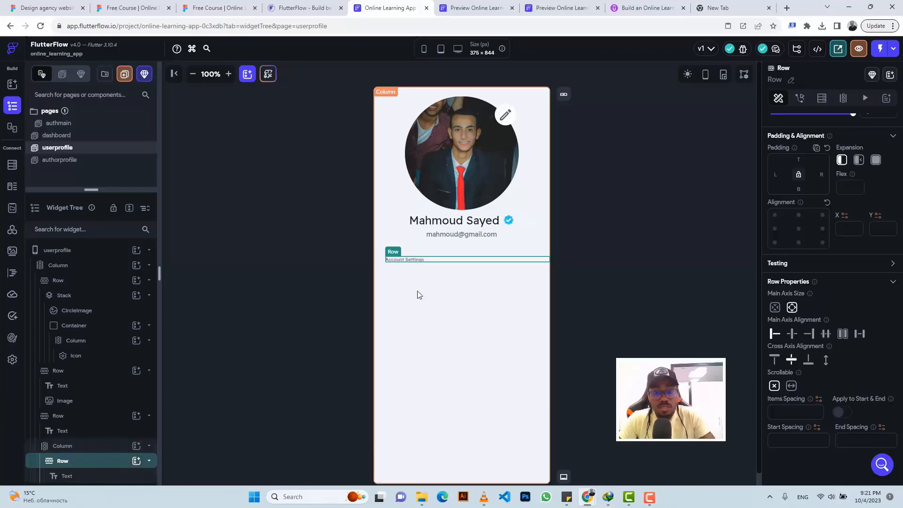
pyautogui.click(417, 265)
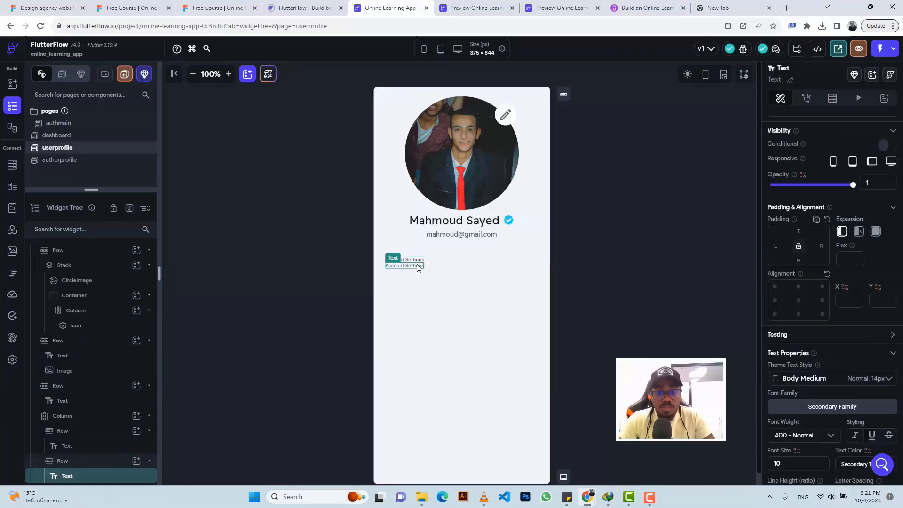
# Step: Copy the Account Security label from the Figma design and replace the duplicated row's text with "Account Security" in FlutterFlow
pyautogui.click(214, 8)
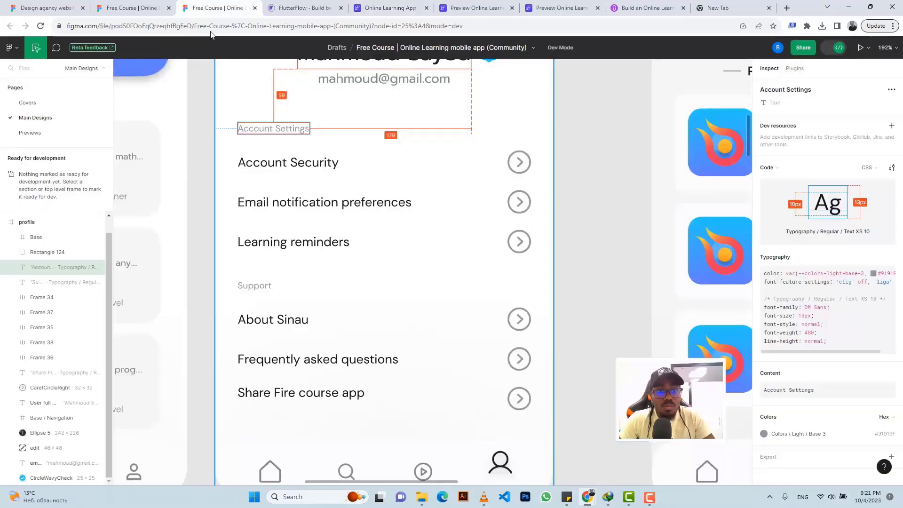
pyautogui.click(290, 164)
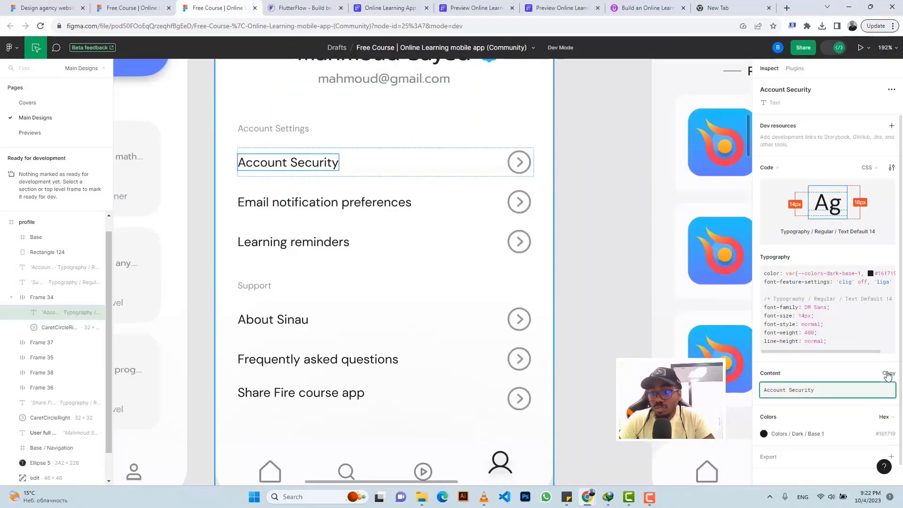
pyautogui.click(888, 374)
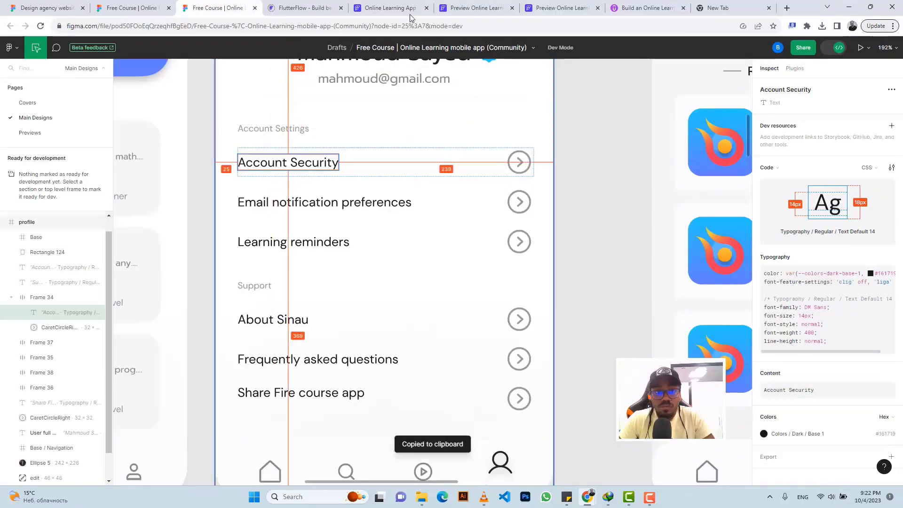
pyautogui.click(397, 7)
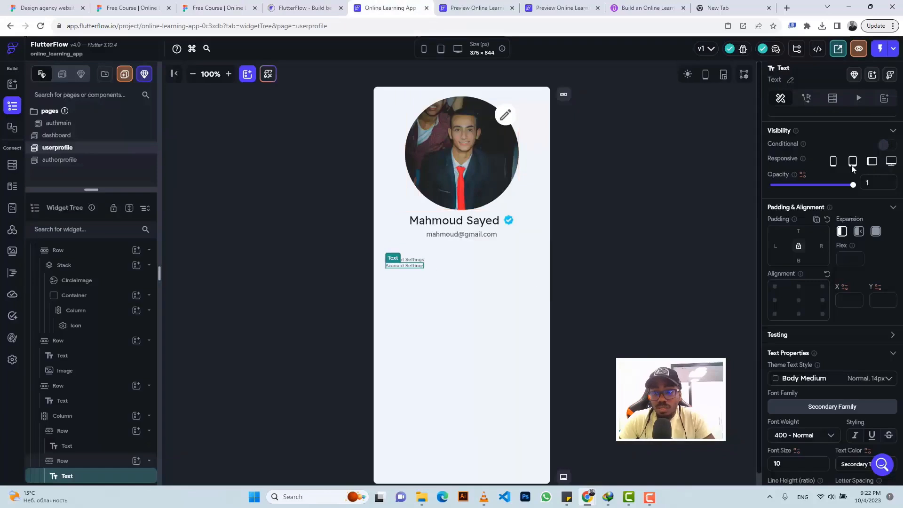
pyautogui.scroll(2, 820, 137)
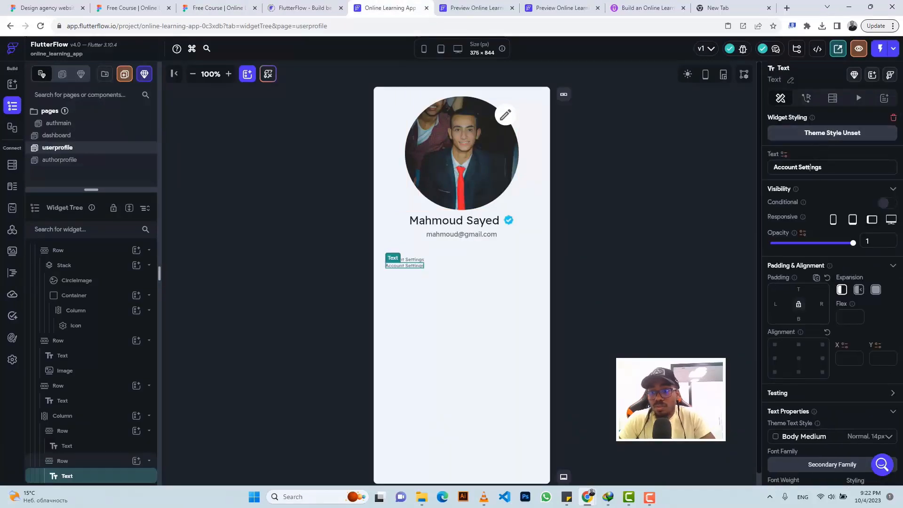
pyautogui.tripleClick(812, 168)
pyautogui.hotkey('ctrl', 'v')
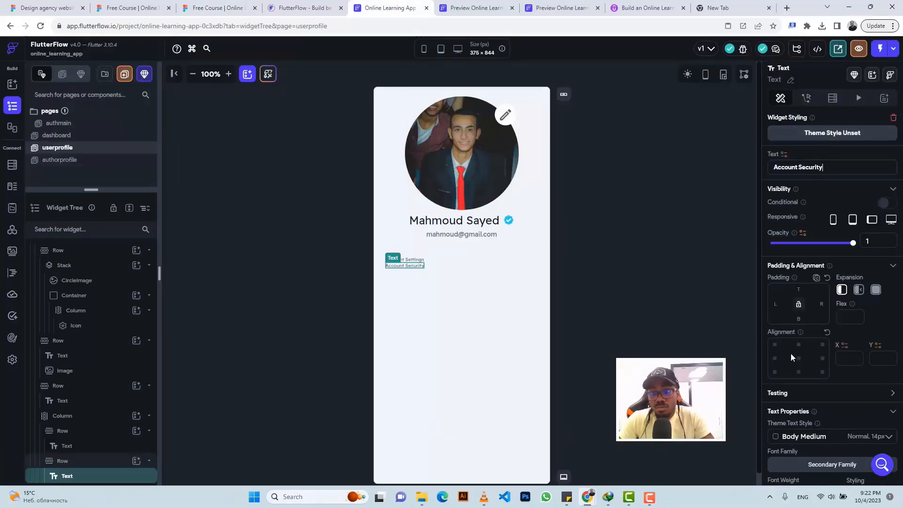
# Step: Set the Account Security text's font size to 14 and its color to Primary Text
pyautogui.scroll(-4, 822, 363)
pyautogui.moveTo(795, 334); pyautogui.dragTo(761, 334)
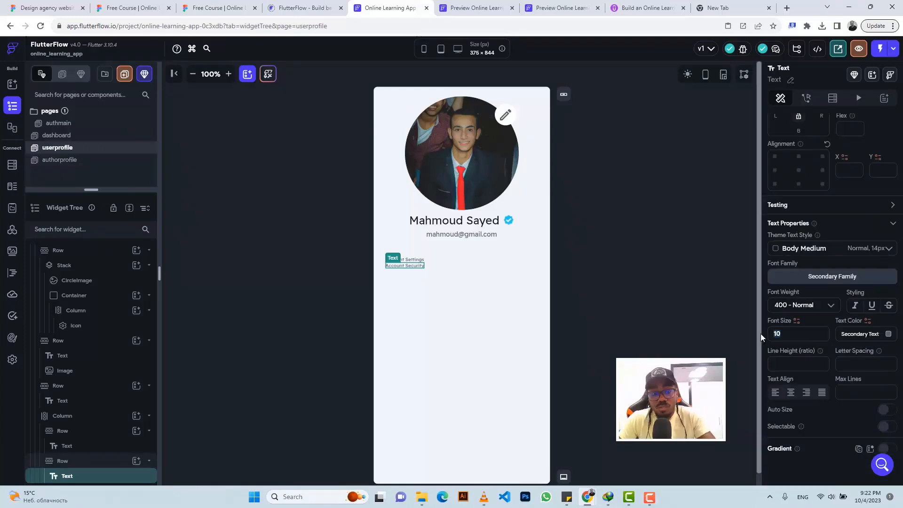
pyautogui.write('14')
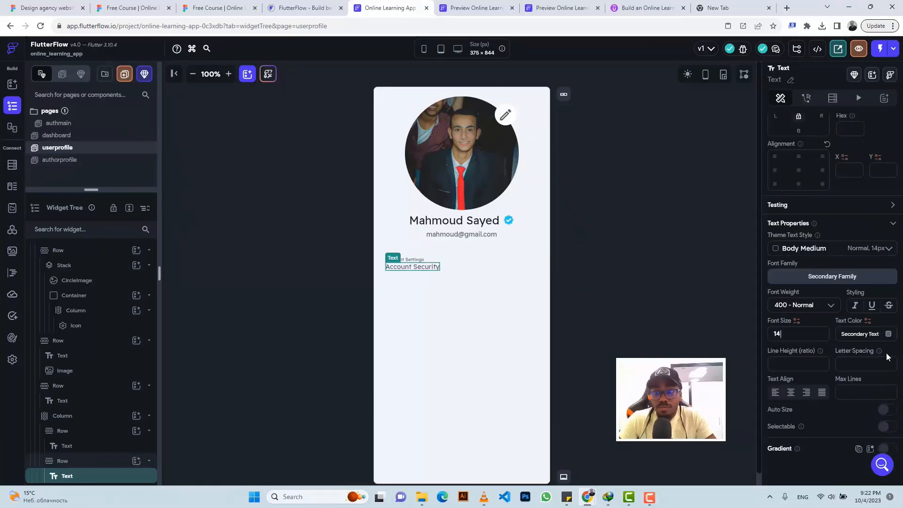
pyautogui.click(888, 336)
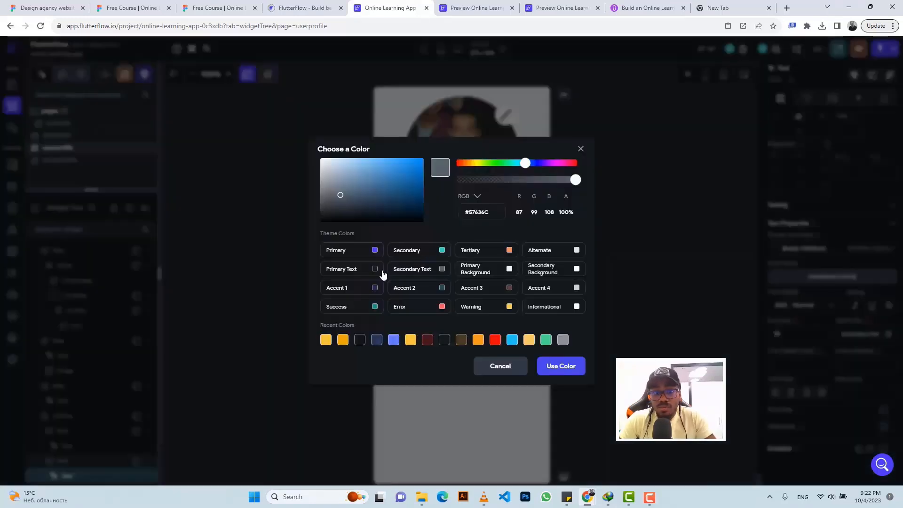
pyautogui.click(375, 270)
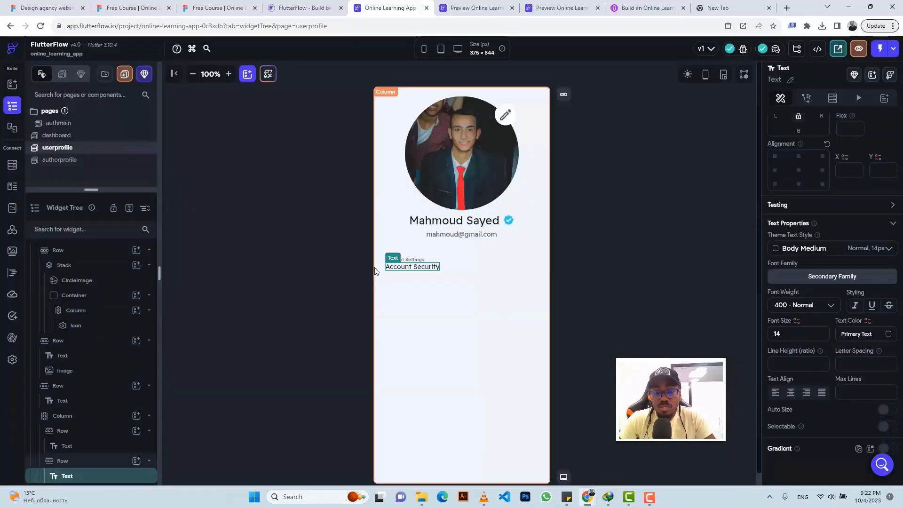
# Step: Add an Icon widget to the Account Security row, after its text
pyautogui.click(459, 268)
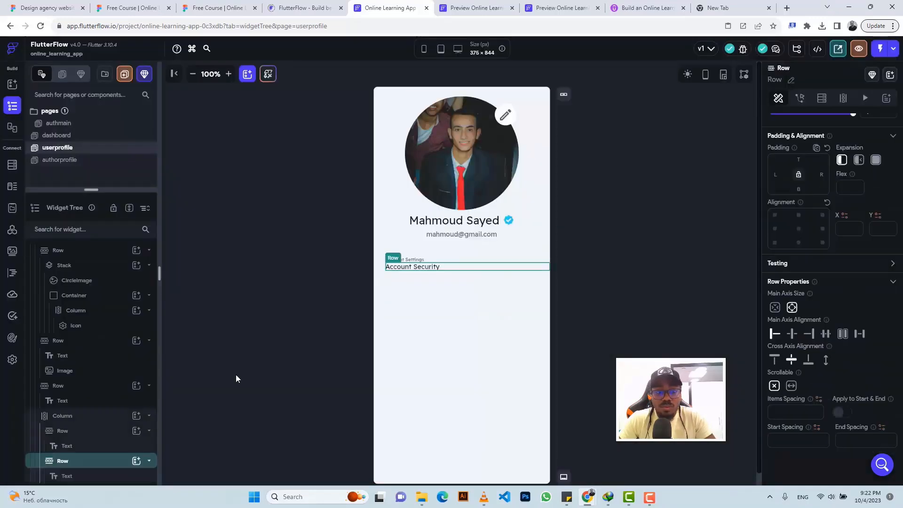
pyautogui.click(136, 461)
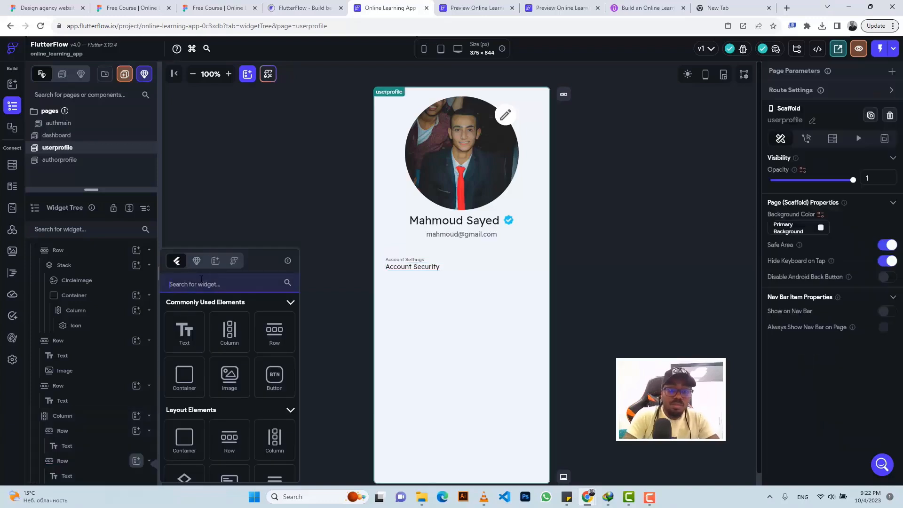
pyautogui.write('icon')
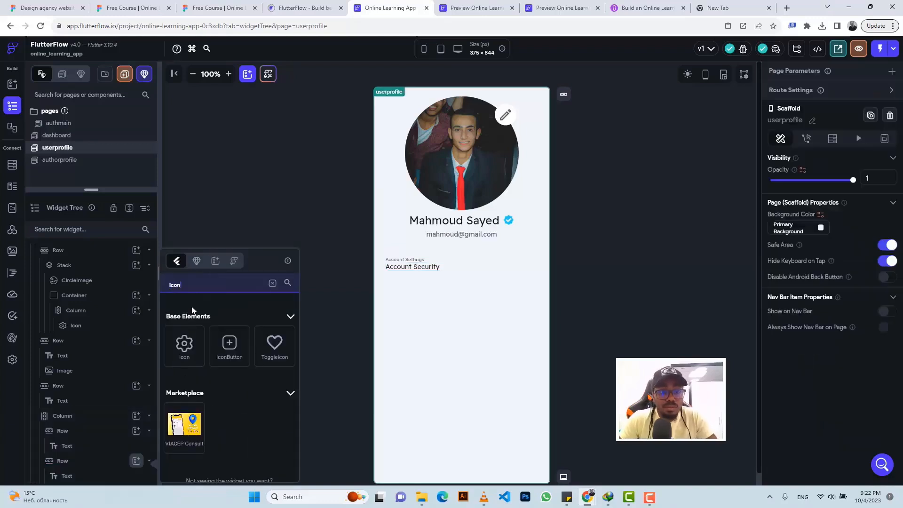
pyautogui.click(184, 344)
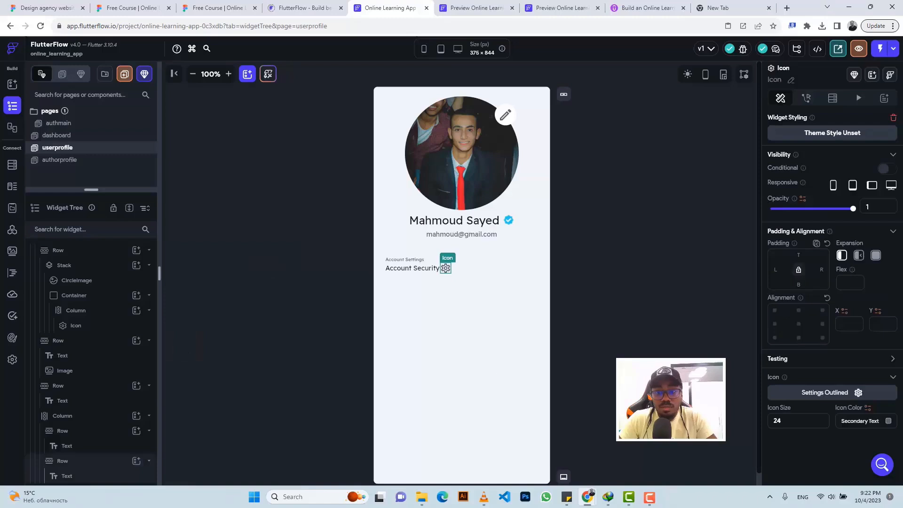
# Step: Search the icon library for "right" and change the new icon to Arrow Circle Right Outlined
pyautogui.click(819, 397)
pyautogui.write('right')
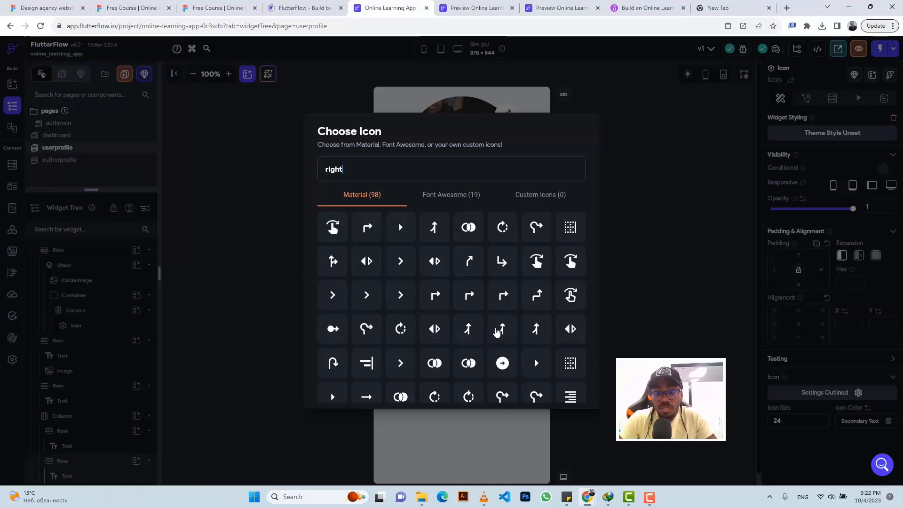
pyautogui.scroll(-3, 501, 323)
pyautogui.scroll(-3, 501, 323)
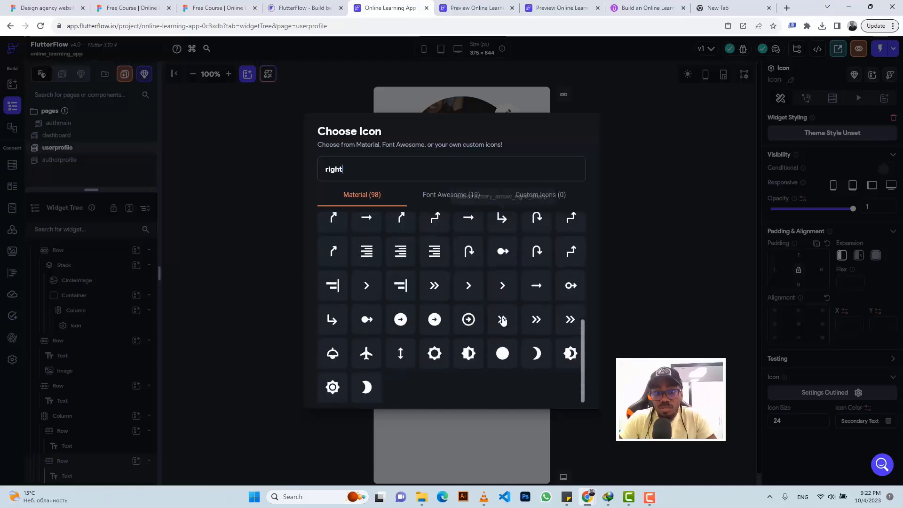
pyautogui.click(468, 320)
# Step: Compare the icon with the row arrow in the Figma design, and search FlutterFlow's "right" icons for a closer match
pyautogui.click(220, 8)
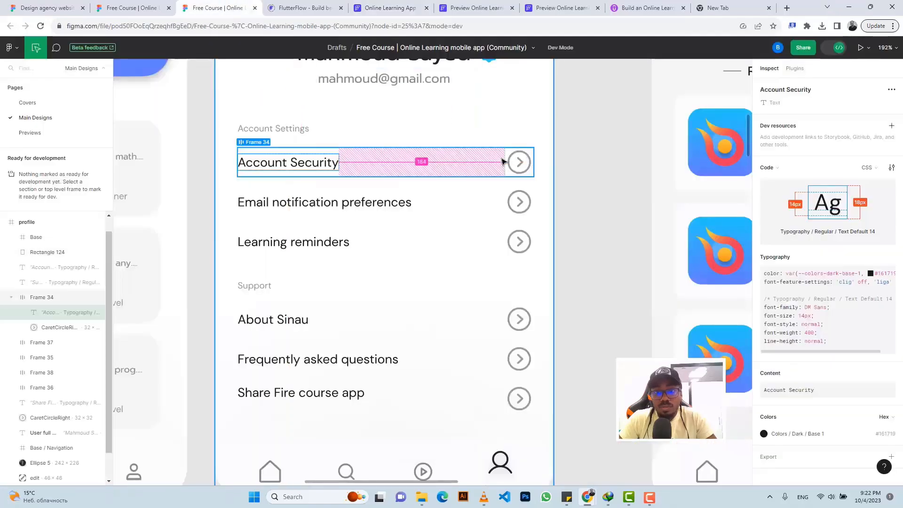
pyautogui.click(393, 7)
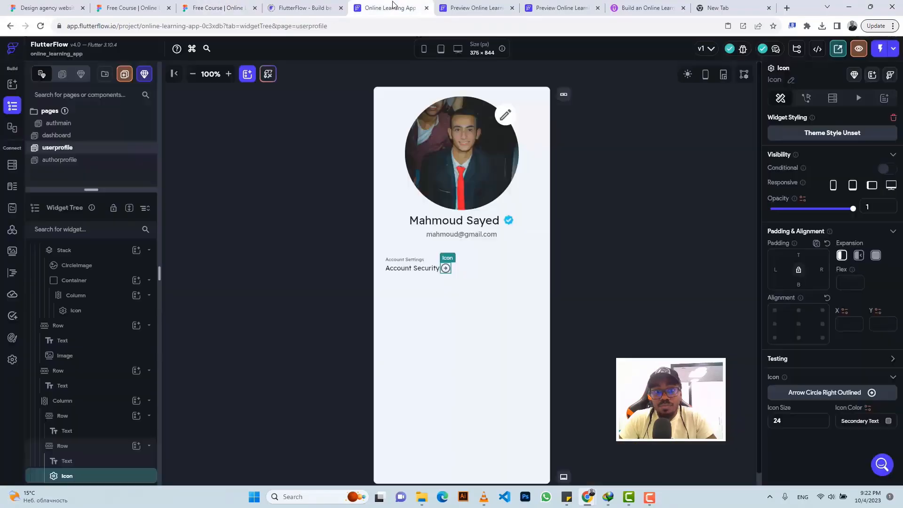
pyautogui.click(864, 393)
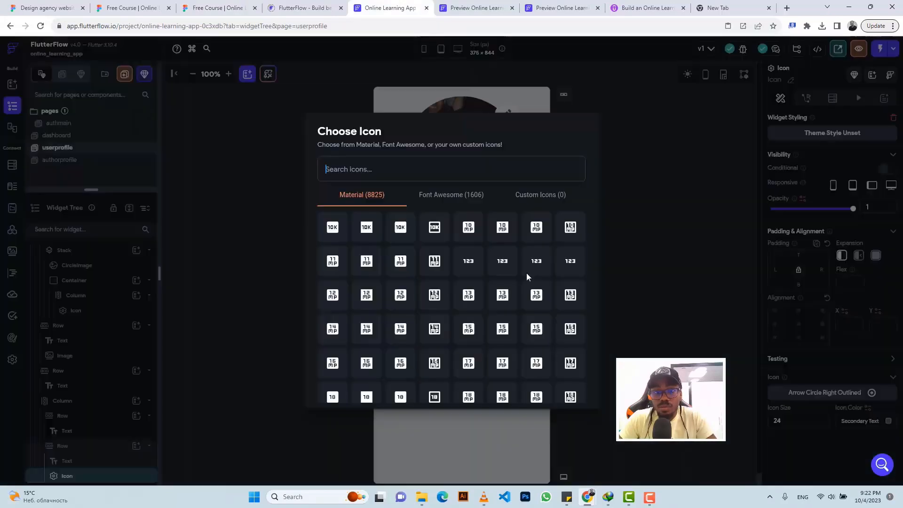
pyautogui.write('ri')
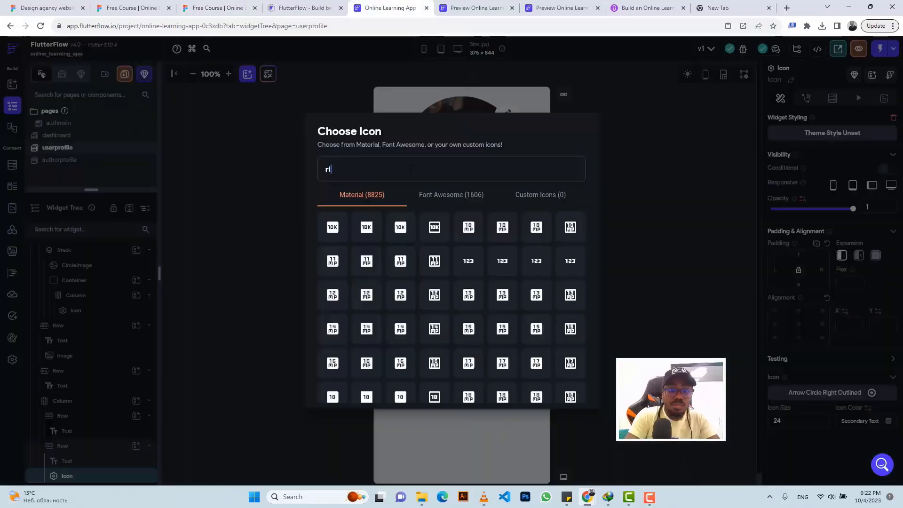
pyautogui.write('ght')
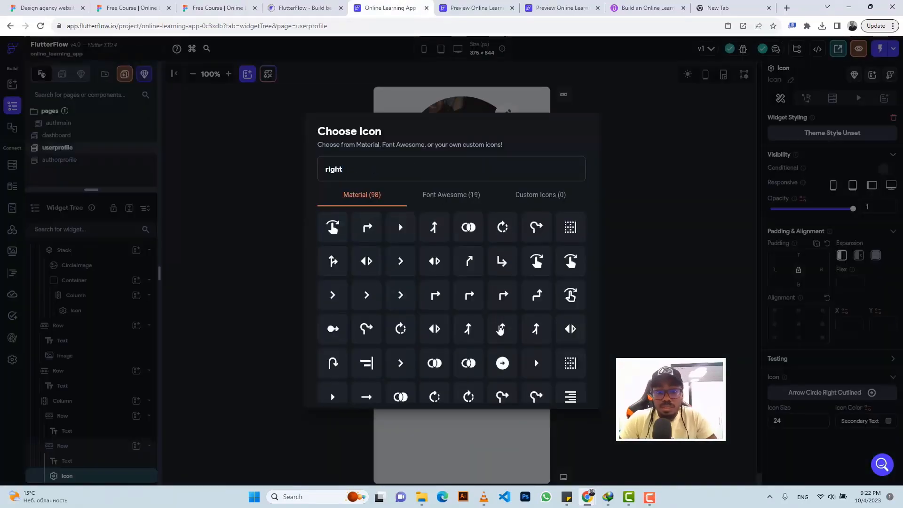
pyautogui.scroll(-3, 501, 329)
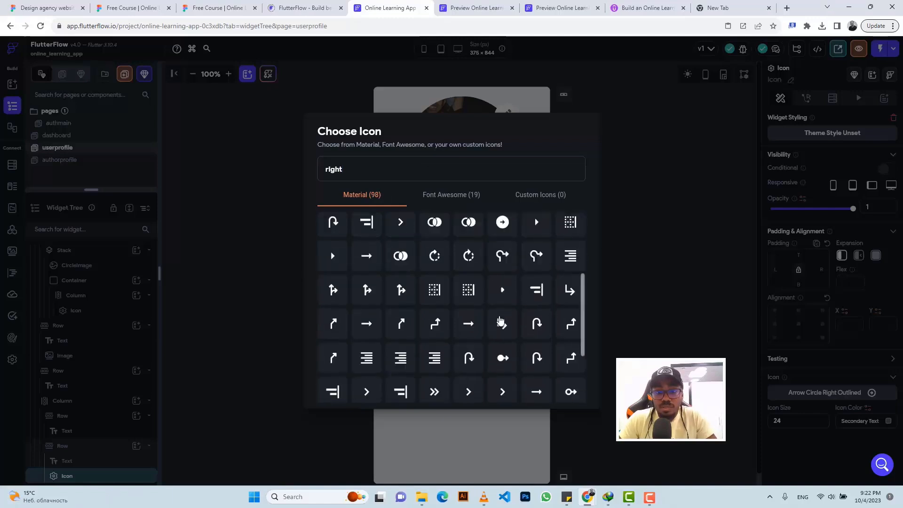
pyautogui.scroll(-2, 501, 322)
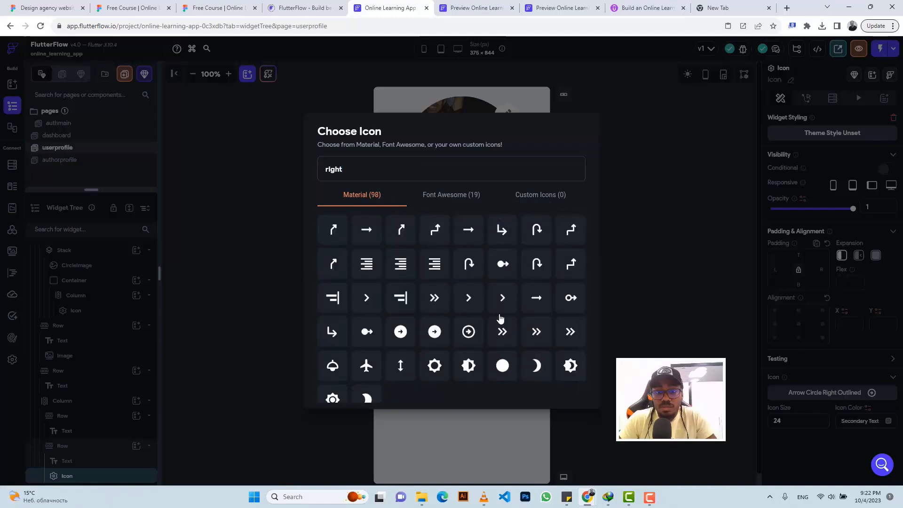
pyautogui.scroll(-1, 501, 319)
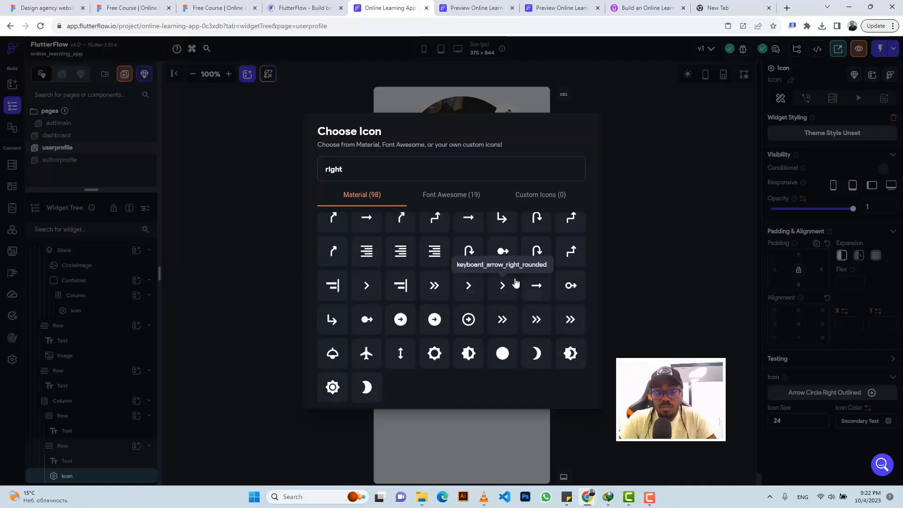
pyautogui.scroll(3, 516, 282)
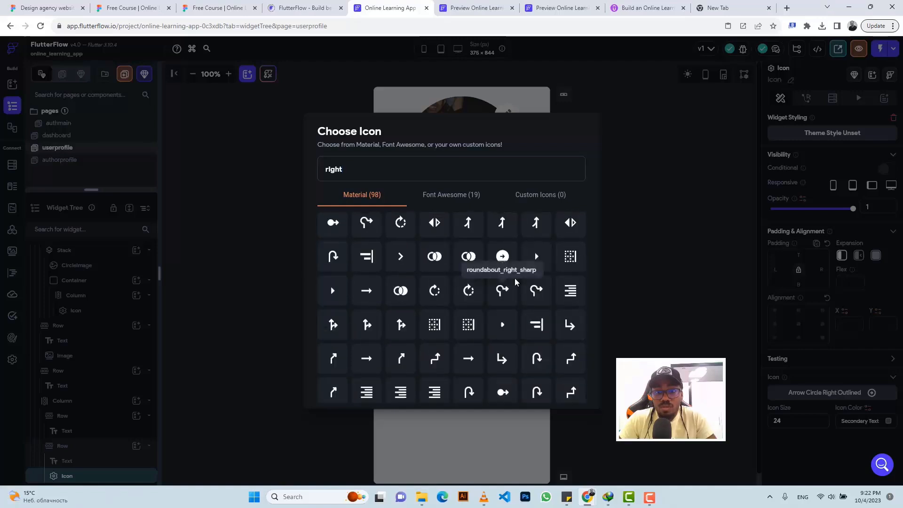
pyautogui.scroll(-3, 496, 335)
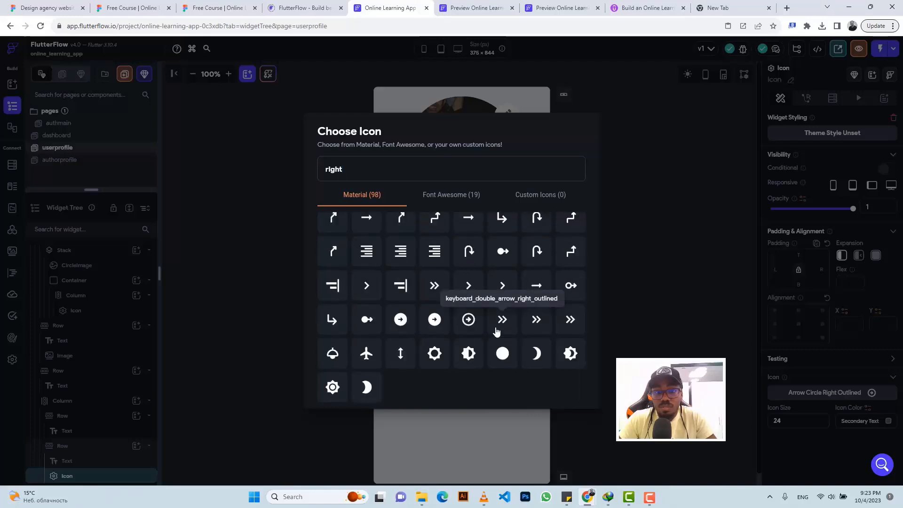
pyautogui.click(216, 8)
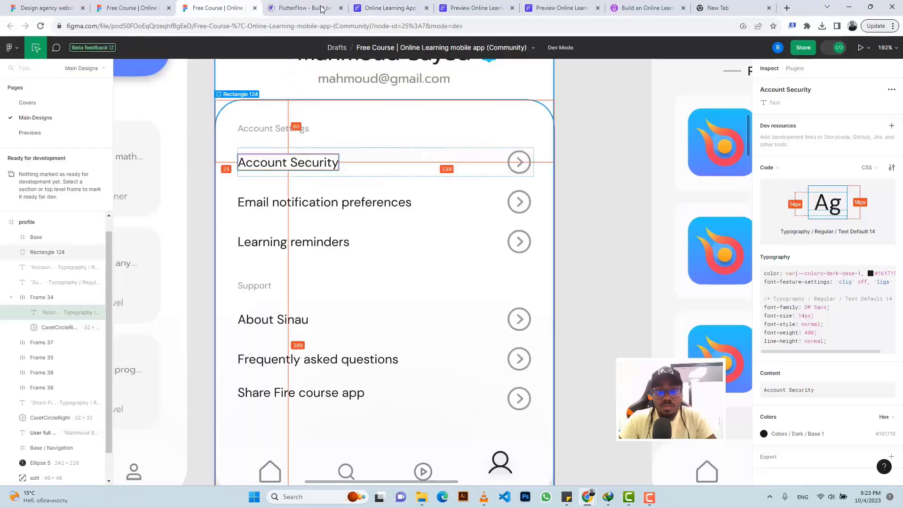
pyautogui.click(391, 9)
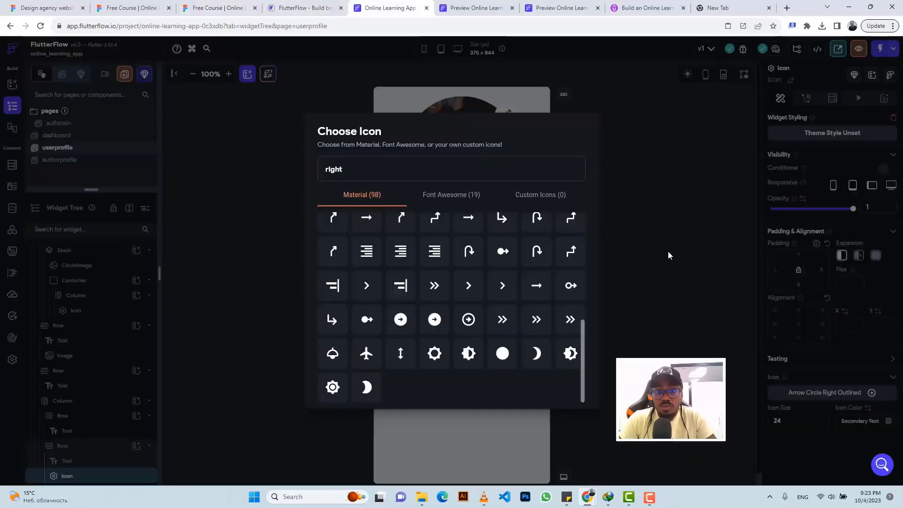
pyautogui.click(668, 251)
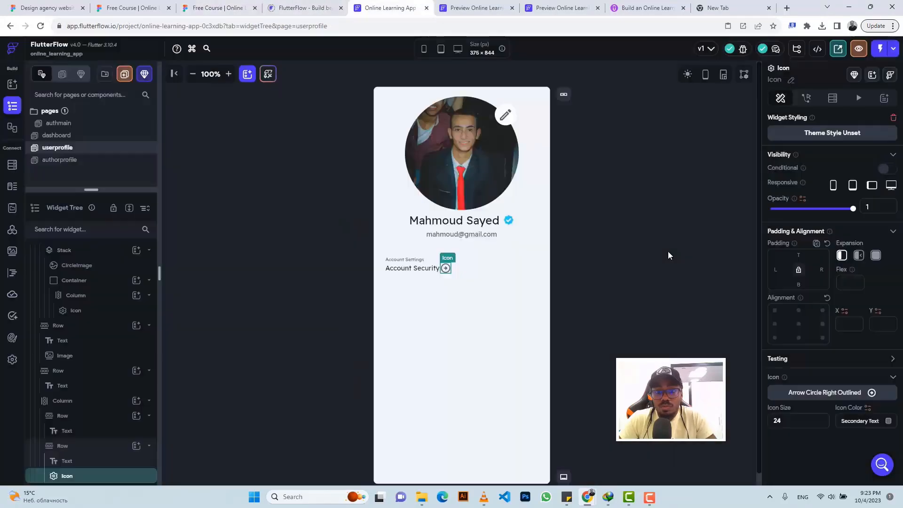
# Step: Set the Account Security row's main axis alignment to Space Between, placing the text and icon at opposite ends
pyautogui.click(477, 270)
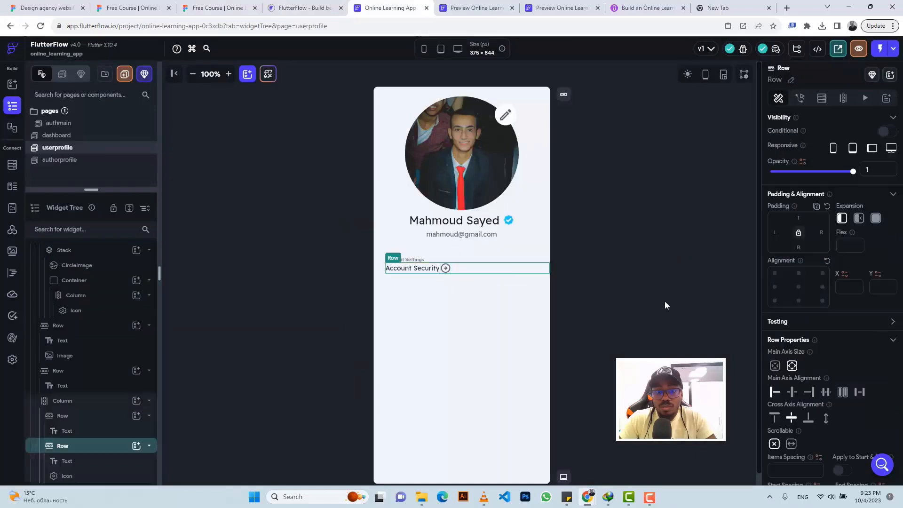
pyautogui.click(860, 392)
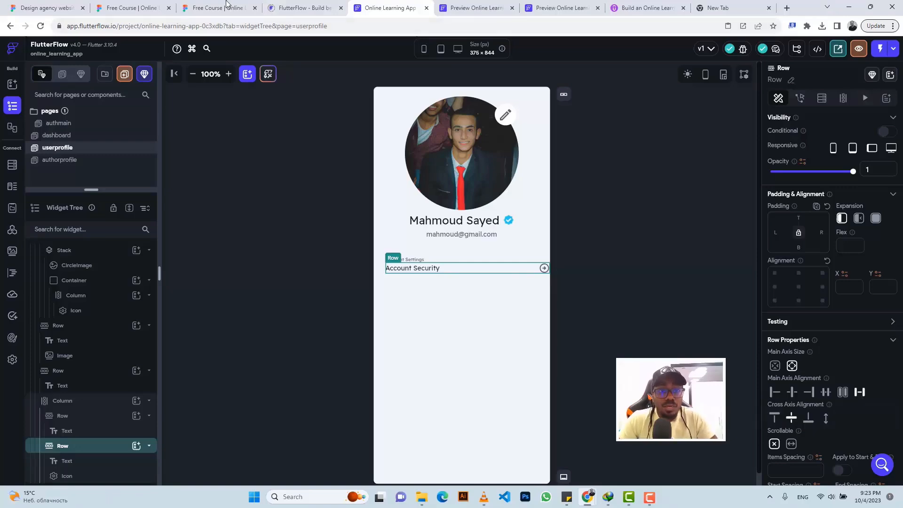
# Step: Check the Account Security row's side margins in the Figma design and set the FlutterFlow settings column's right padding to 25
pyautogui.click(214, 8)
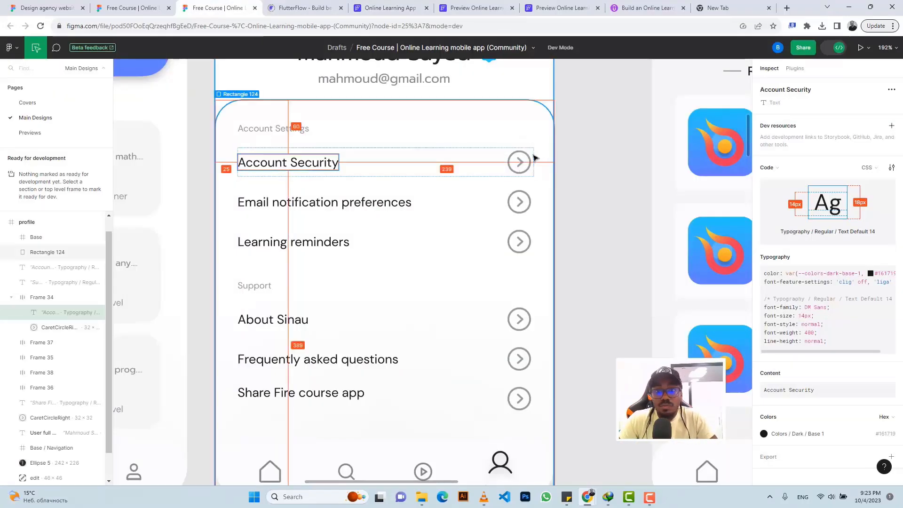
pyautogui.click(532, 158)
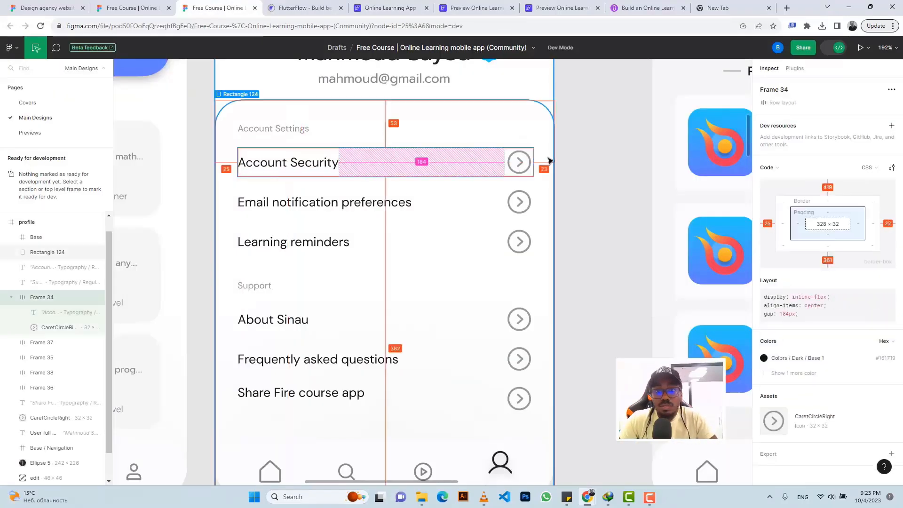
pyautogui.click(384, 8)
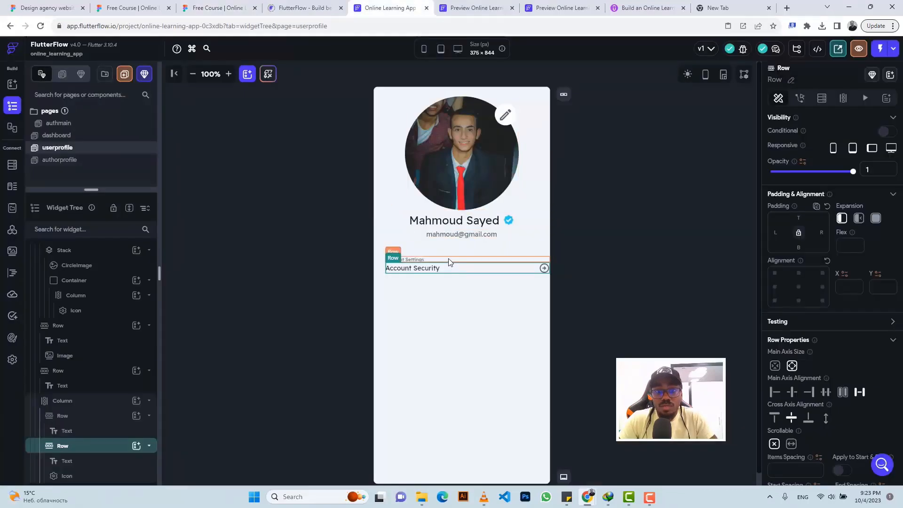
pyautogui.click(71, 403)
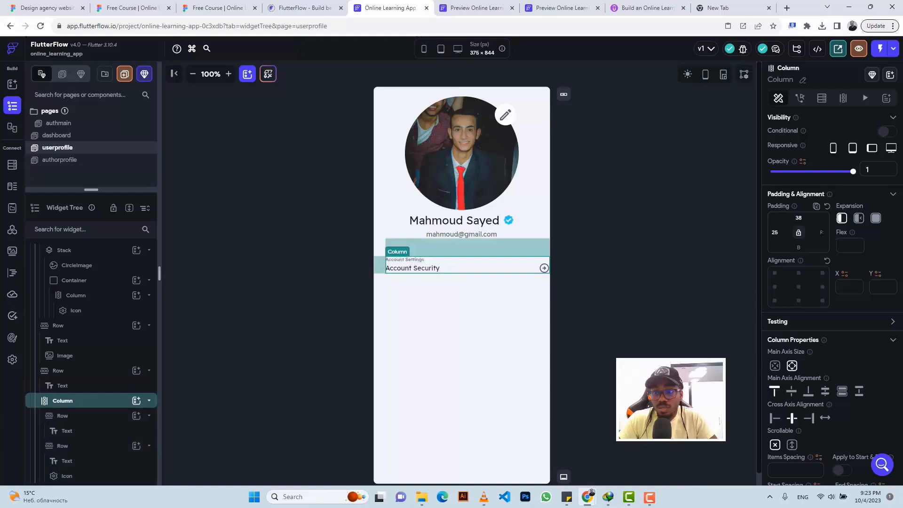
pyautogui.write('25')
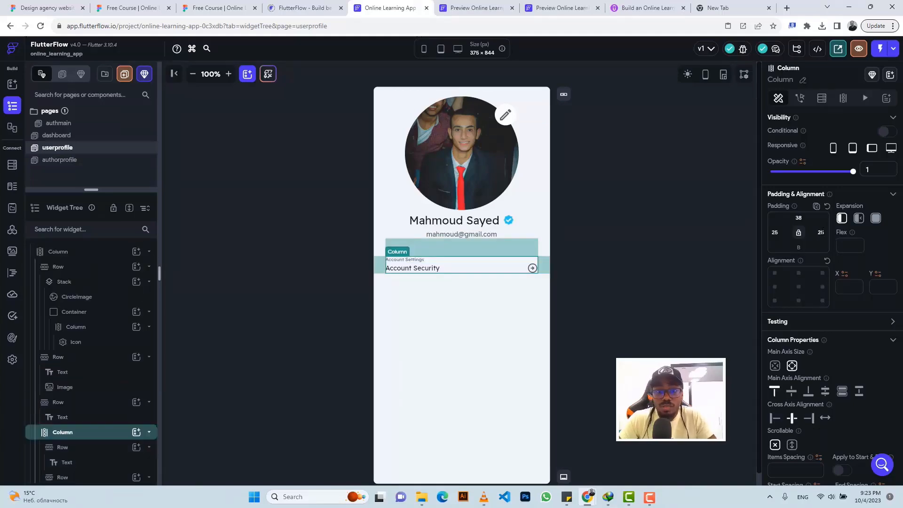
# Step: Check the gap below the Account Settings heading in Figma and set the Account Security row's top padding to 15 in FlutterFlow
pyautogui.click(472, 269)
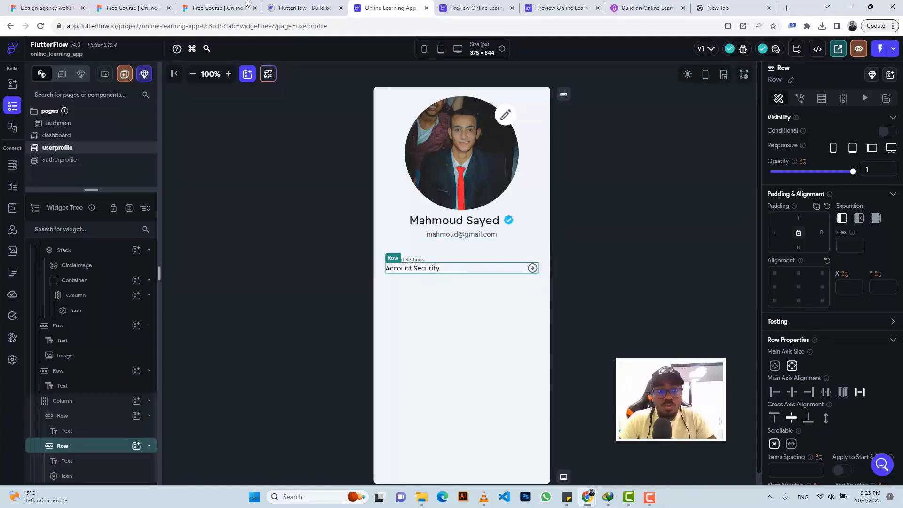
pyautogui.click(217, 7)
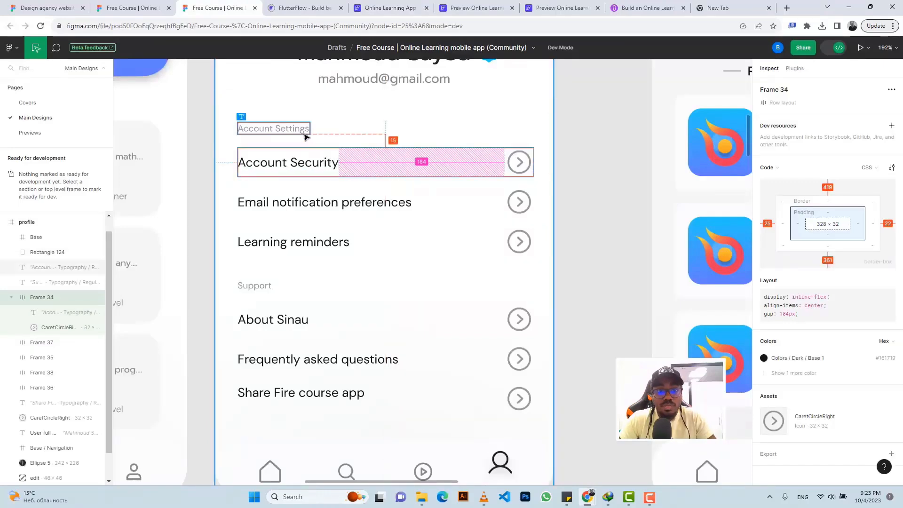
pyautogui.click(390, 7)
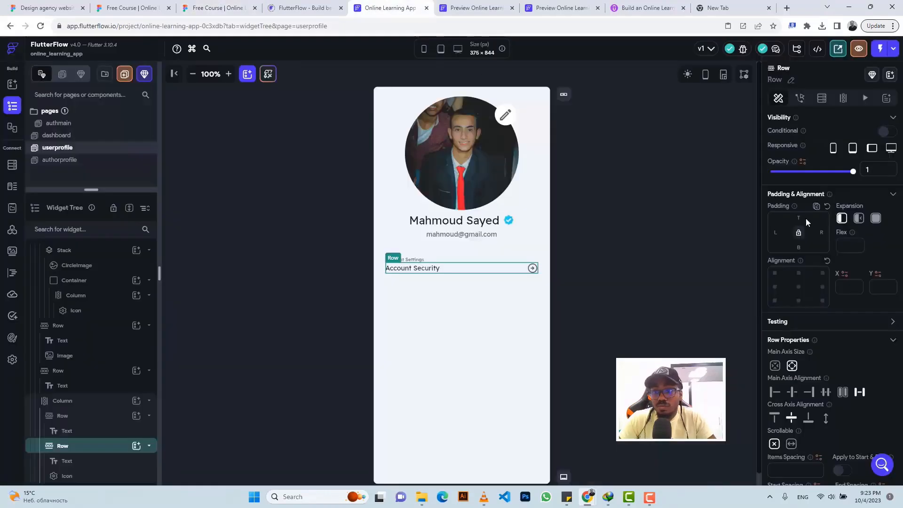
pyautogui.click(806, 219)
pyautogui.write('15')
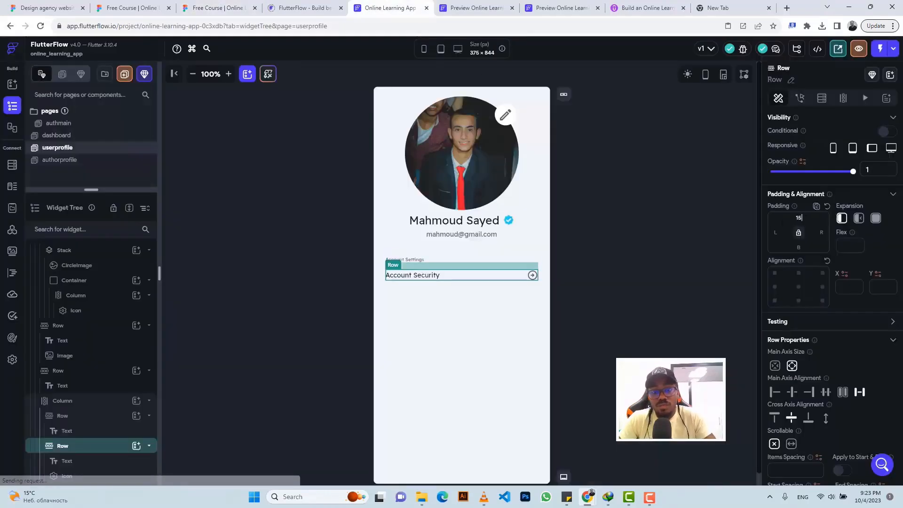
# Step: Check the spacing between arrow rows in Figma, duplicate the Account Security row in FlutterFlow, and set the copy's top padding to 12
pyautogui.click(191, 4)
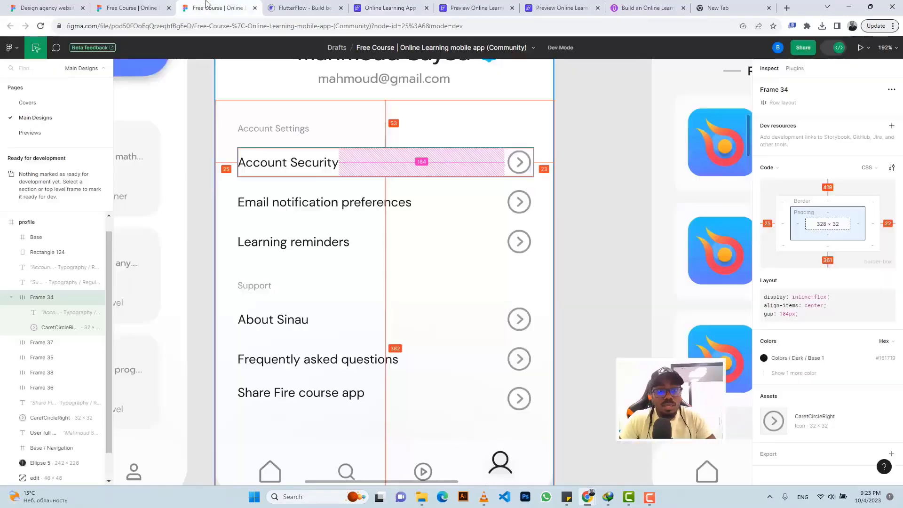
pyautogui.click(308, 197)
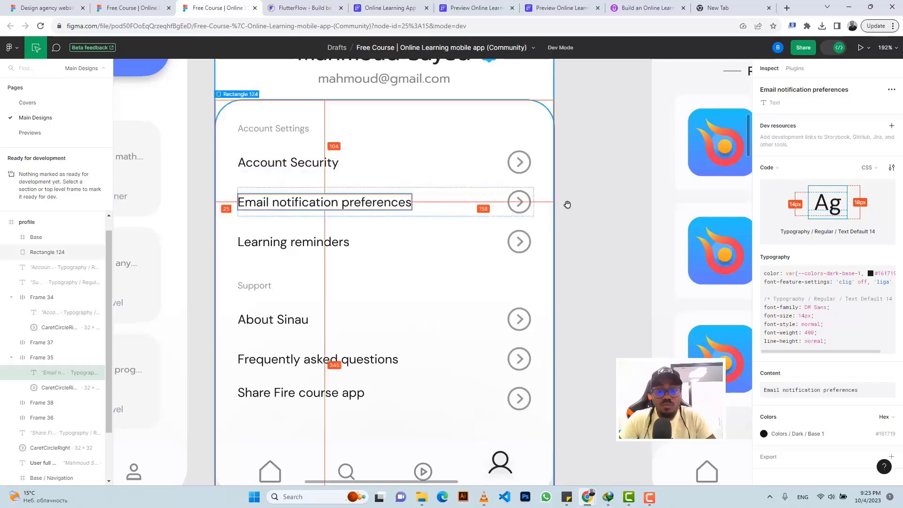
pyautogui.click(517, 197)
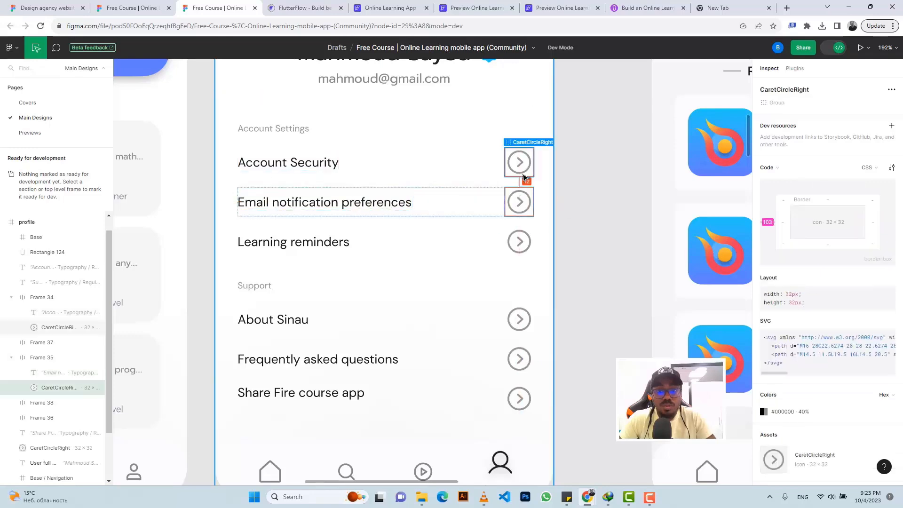
pyautogui.click(385, 7)
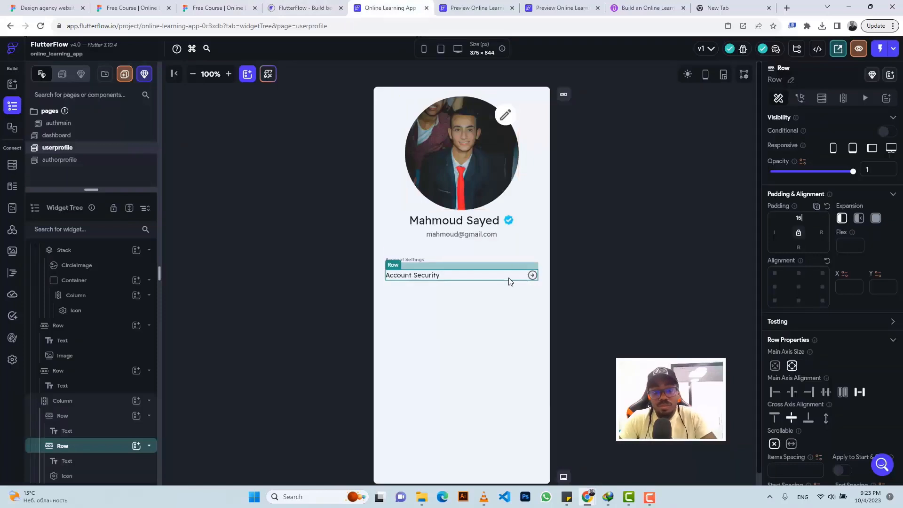
pyautogui.hotkey('ctrl', 'd')
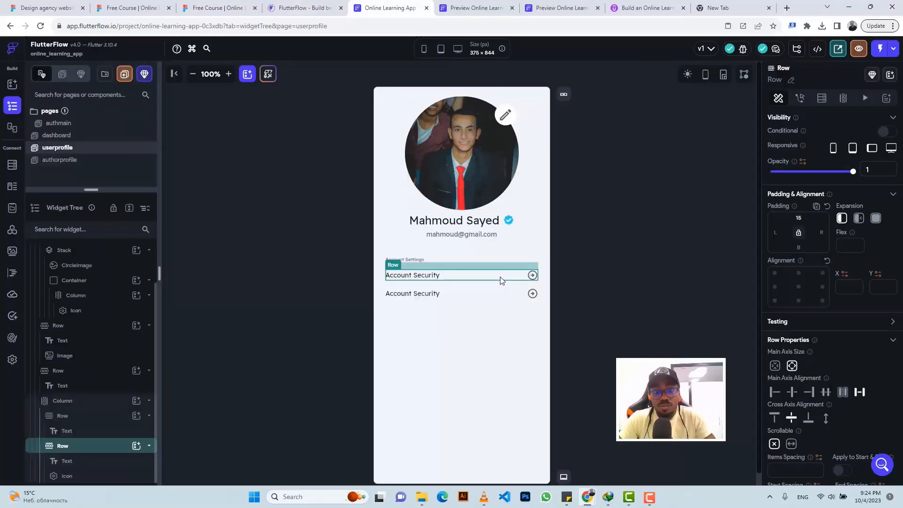
pyautogui.click(493, 296)
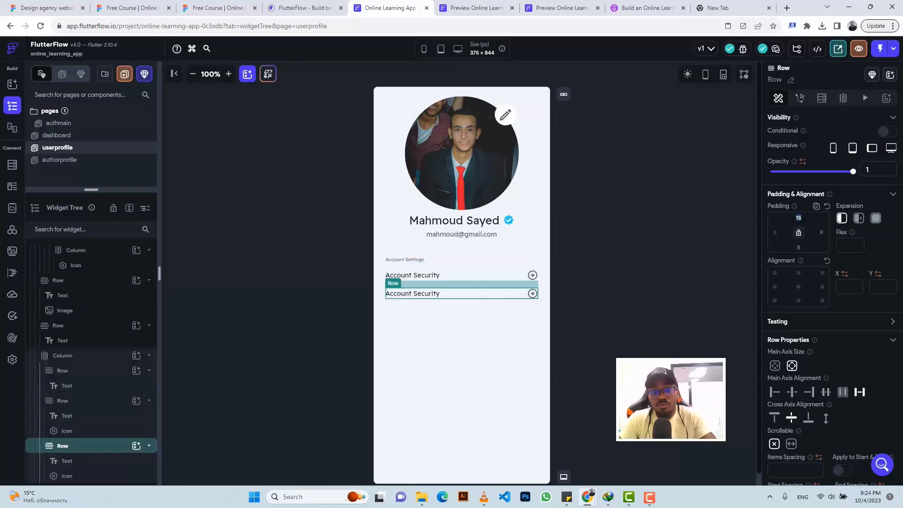
# Step: Copy the "Email notification preferences" label from Figma and use it as the second arrow row's text in FlutterFlow
pyautogui.click(217, 8)
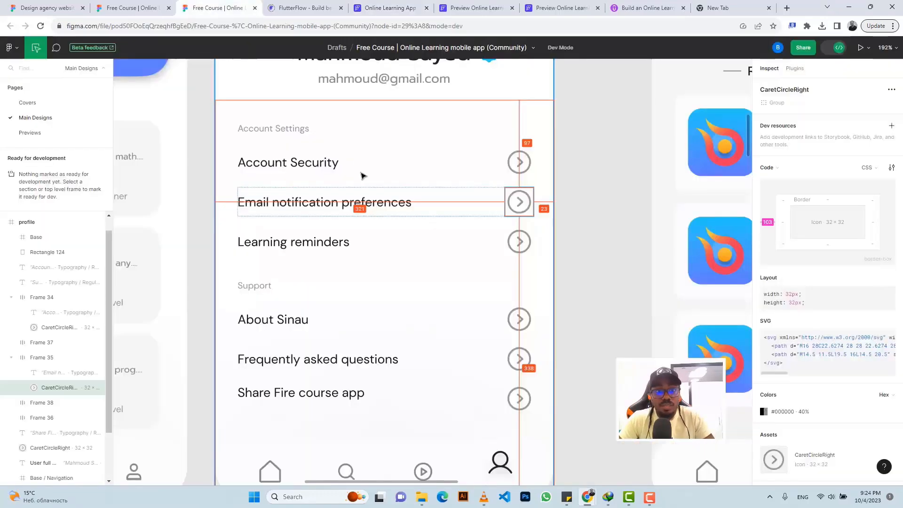
pyautogui.click(411, 206)
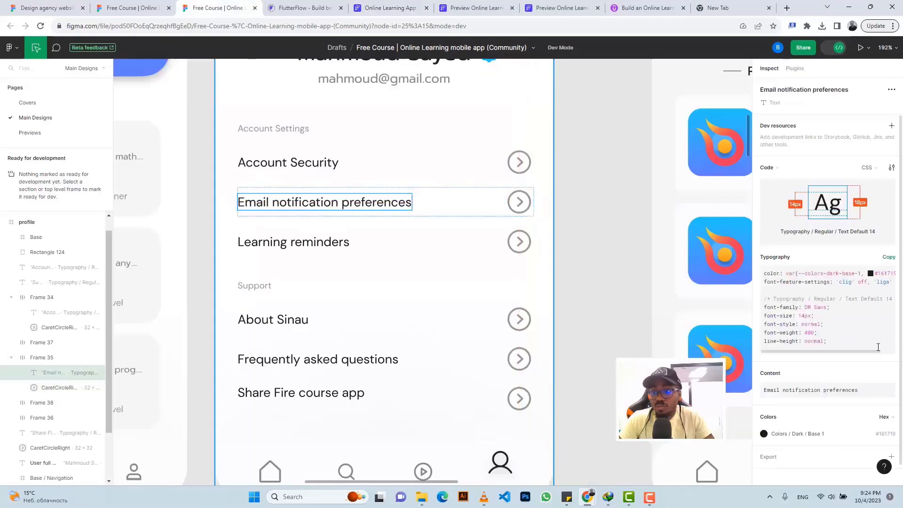
pyautogui.click(884, 389)
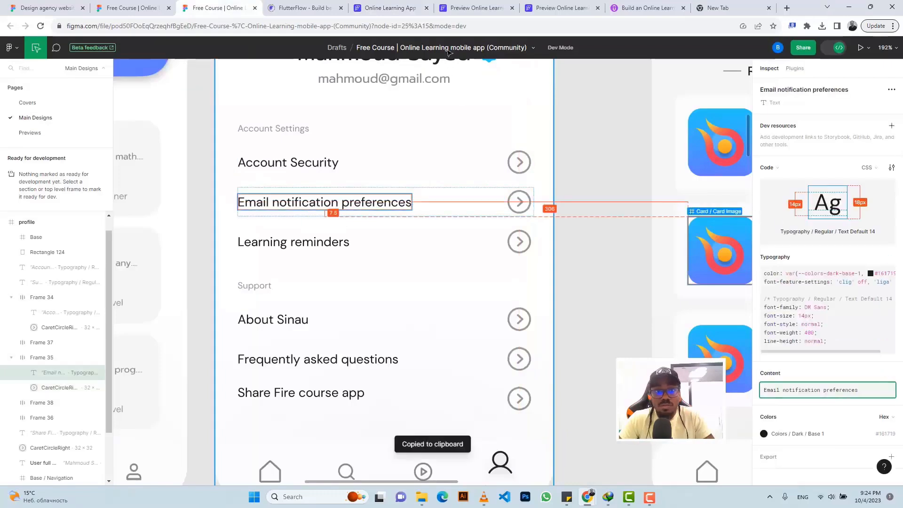
pyautogui.click(366, 3)
pyautogui.click(436, 296)
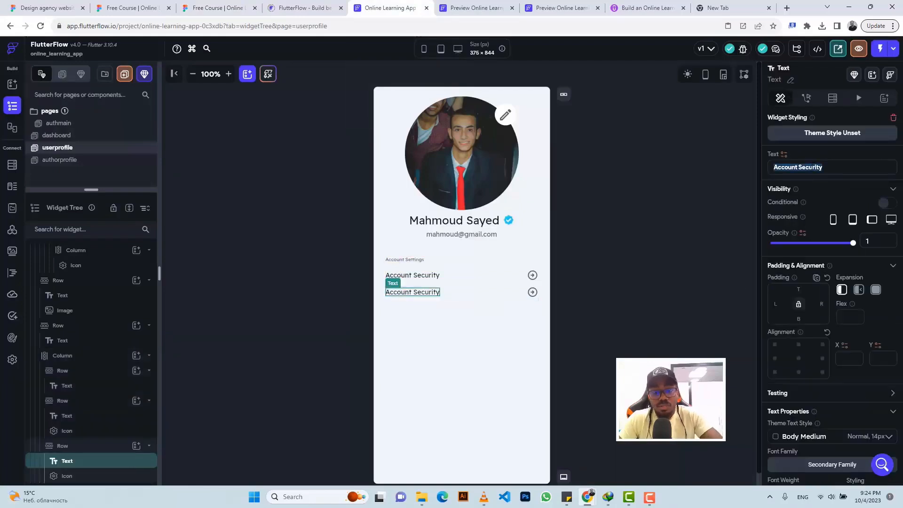
pyautogui.hotkey('ctrl', 'v')
# Step: Duplicate the Email notification preferences row and replace the copy's text with the "Learning reminders" label copied from Figma
pyautogui.click(498, 295)
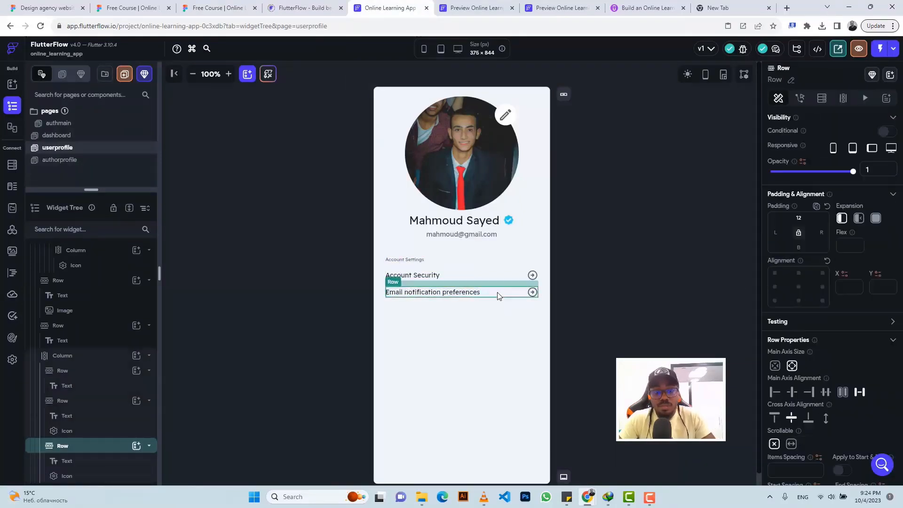
pyautogui.hotkey('ctrl', 'd')
pyautogui.click(217, 8)
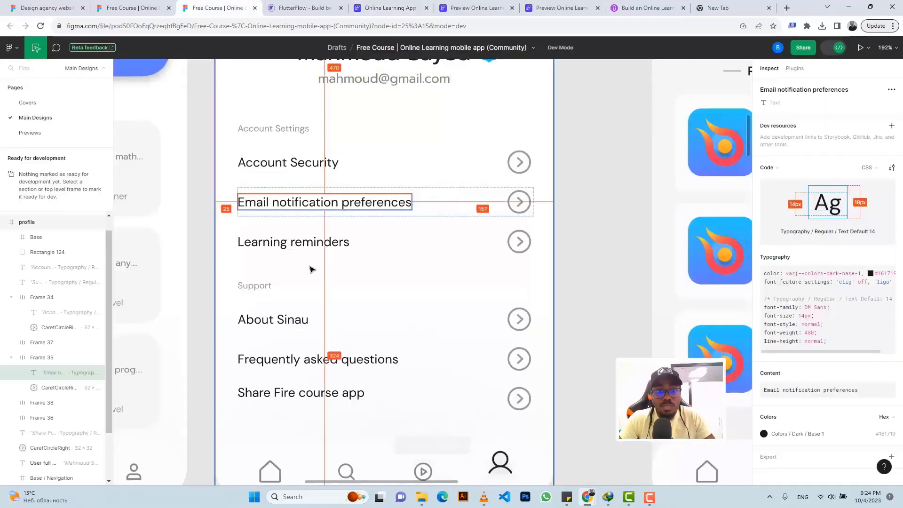
pyautogui.click(294, 244)
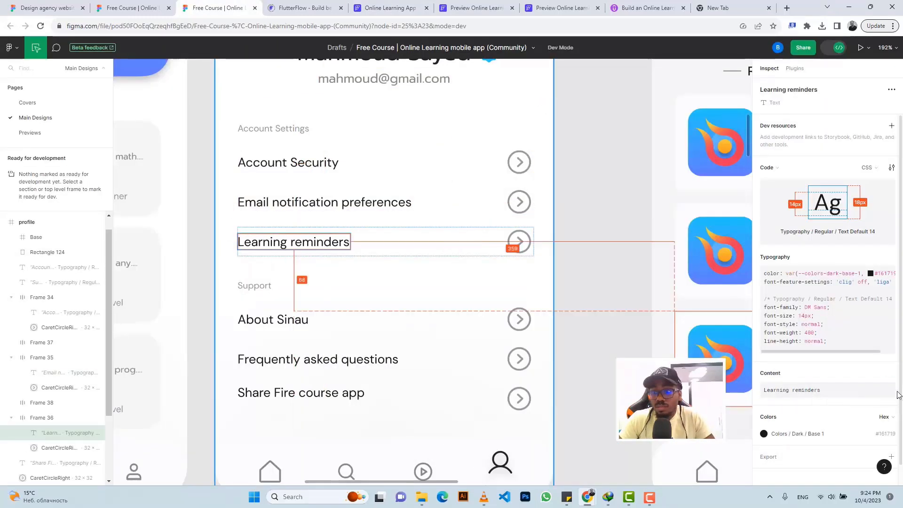
pyautogui.click(796, 390)
pyautogui.click(387, 8)
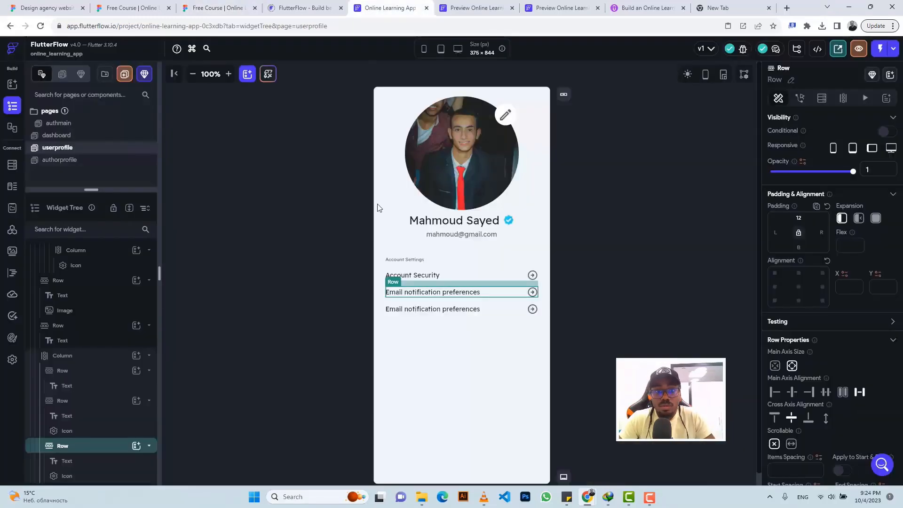
pyautogui.click(423, 310)
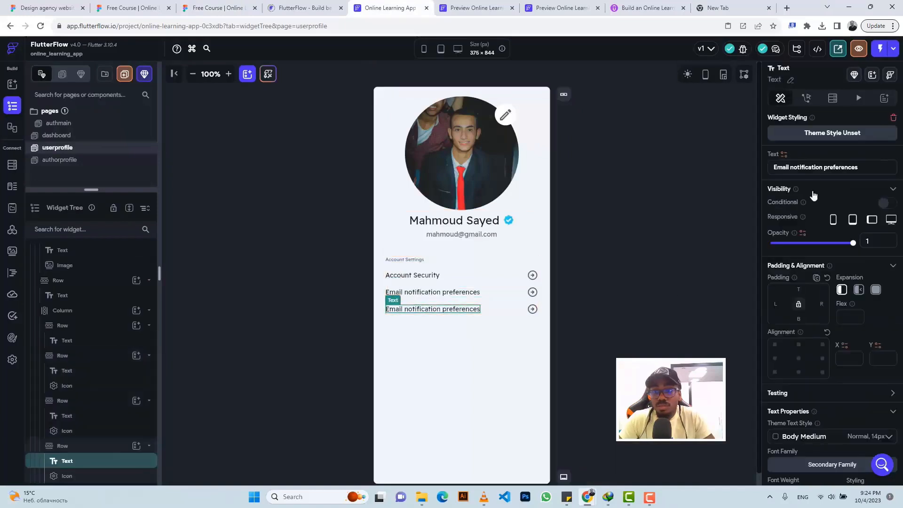
pyautogui.tripleClick(811, 168)
pyautogui.hotkey('ctrl', 'v')
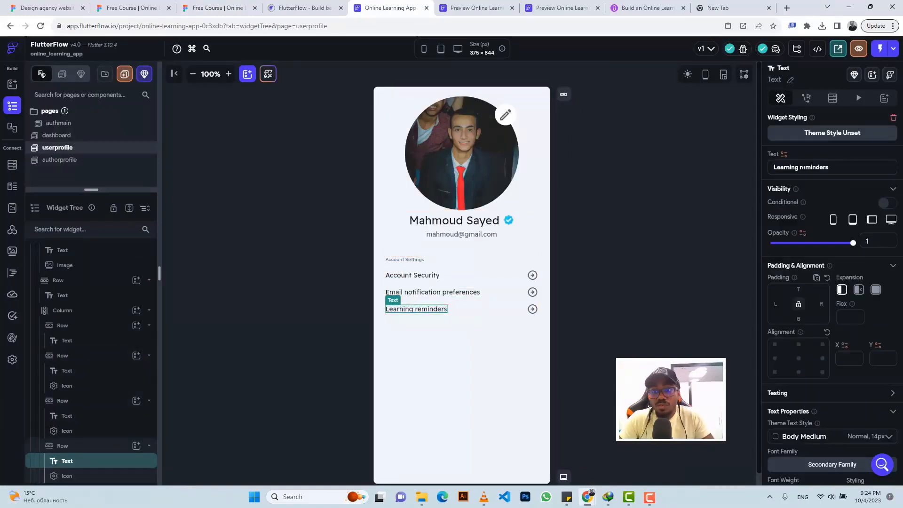
pyautogui.click(497, 309)
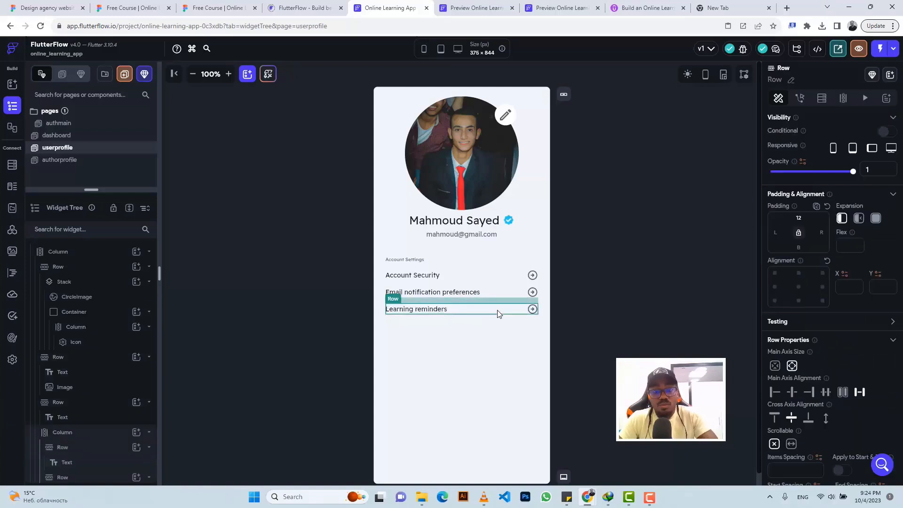
pyautogui.hotkey('ctrl', 'd')
pyautogui.hotkey('ctrl', 'z')
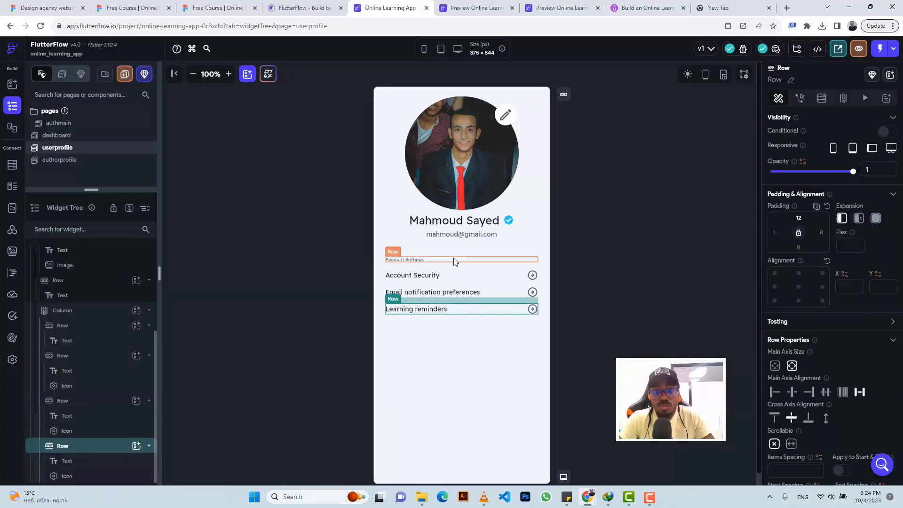
# Step: Copy the Account Settings heading row and paste it at the end of the settings column, below Learning reminders
pyautogui.click(455, 260)
pyautogui.hotkey('ctrl', 'c')
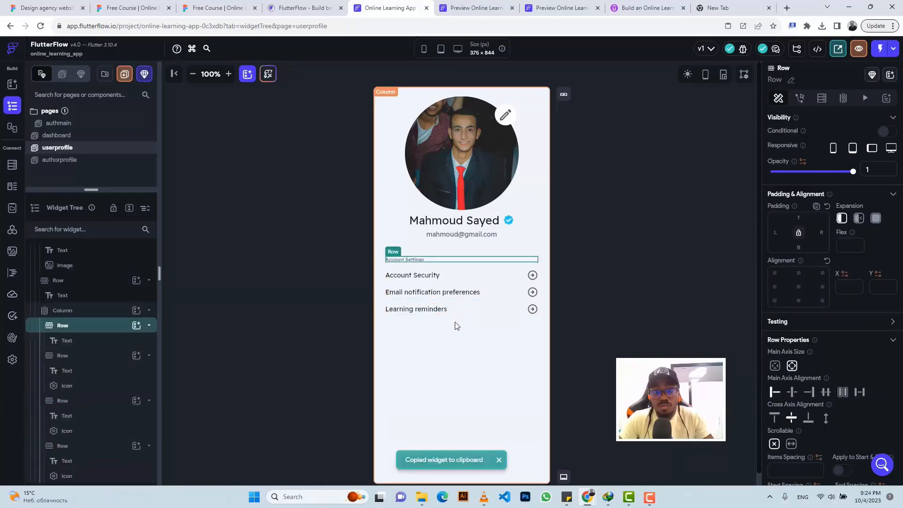
pyautogui.click(97, 310)
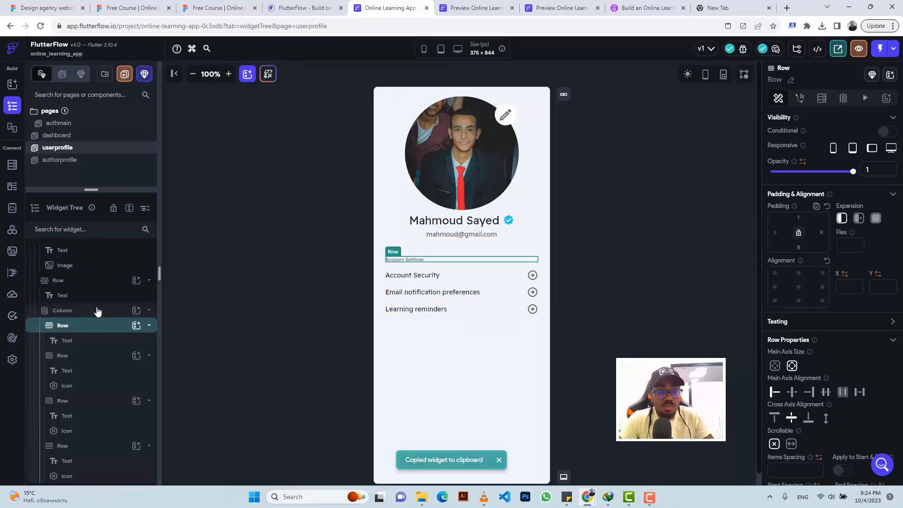
pyautogui.scroll(3, 98, 311)
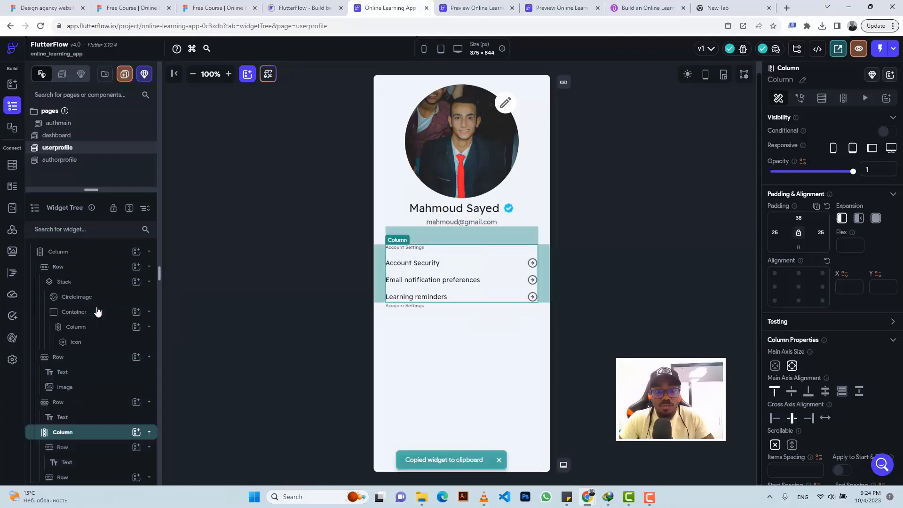
# Step: Check the gap above the Support heading in Figma and add top padding to the pasted heading row in FlutterFlow
pyautogui.click(212, 8)
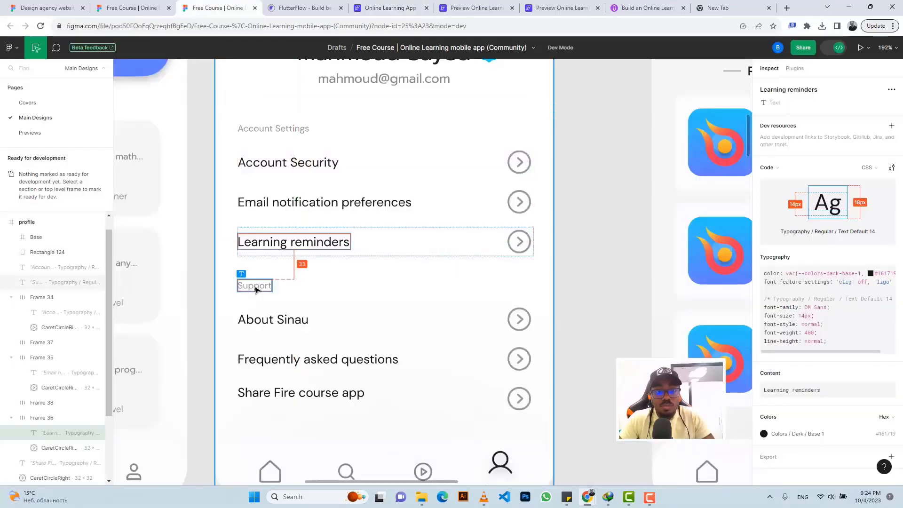
pyautogui.click(258, 267)
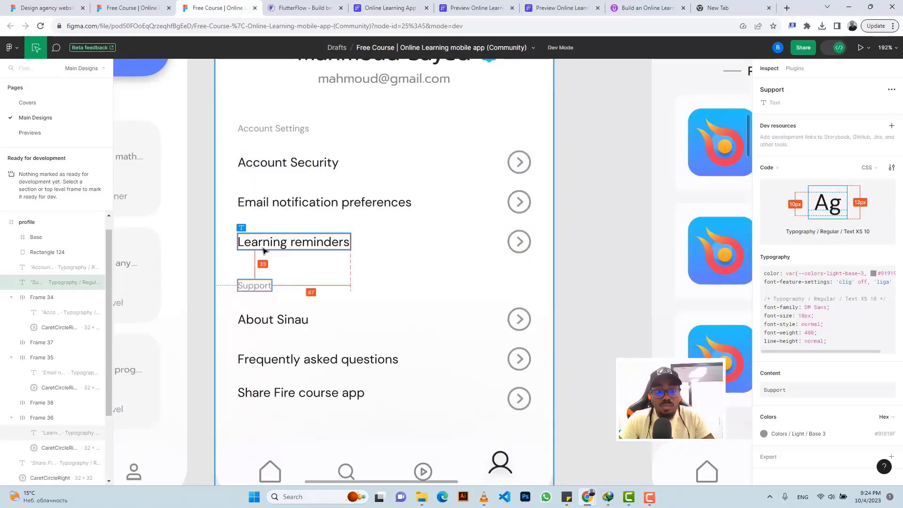
pyautogui.click(389, 8)
pyautogui.click(431, 306)
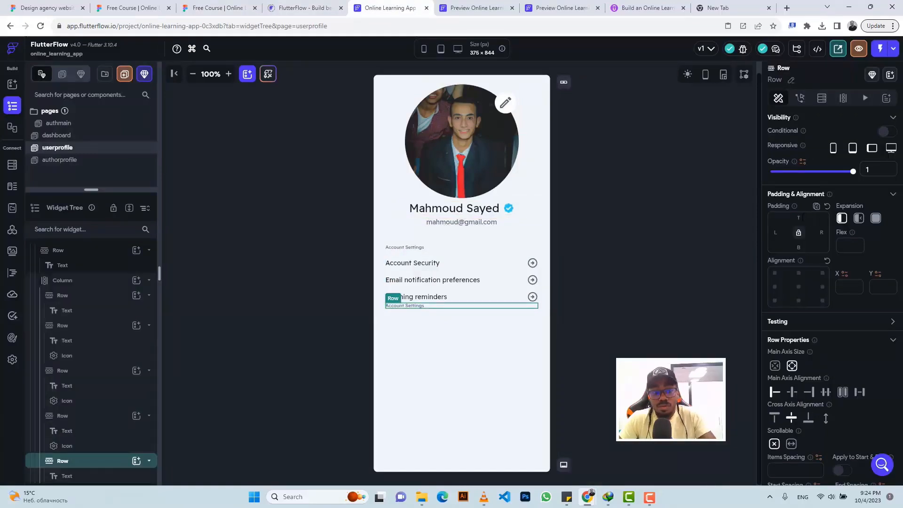
# Step: Copy the Learning reminders row and paste it at the end of the settings column, below the second heading
pyautogui.click(478, 297)
pyautogui.hotkey('ctrl', 'c')
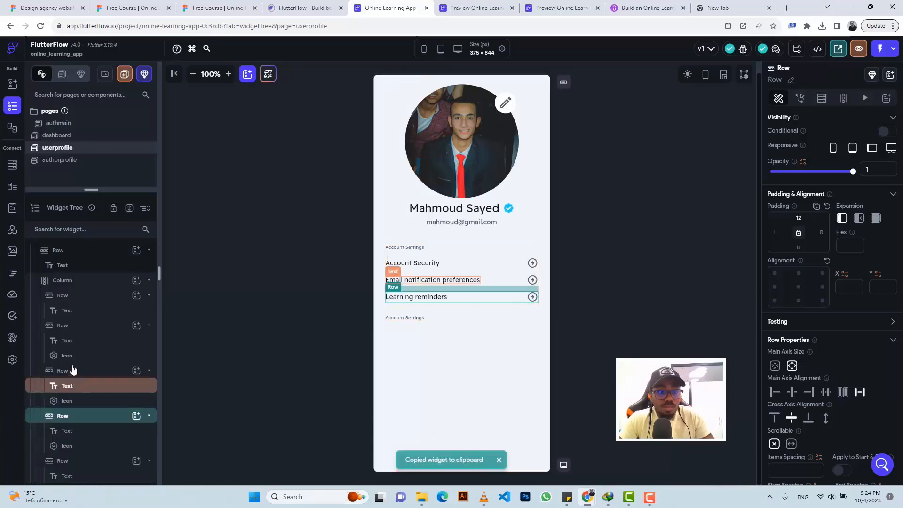
pyautogui.click(73, 281)
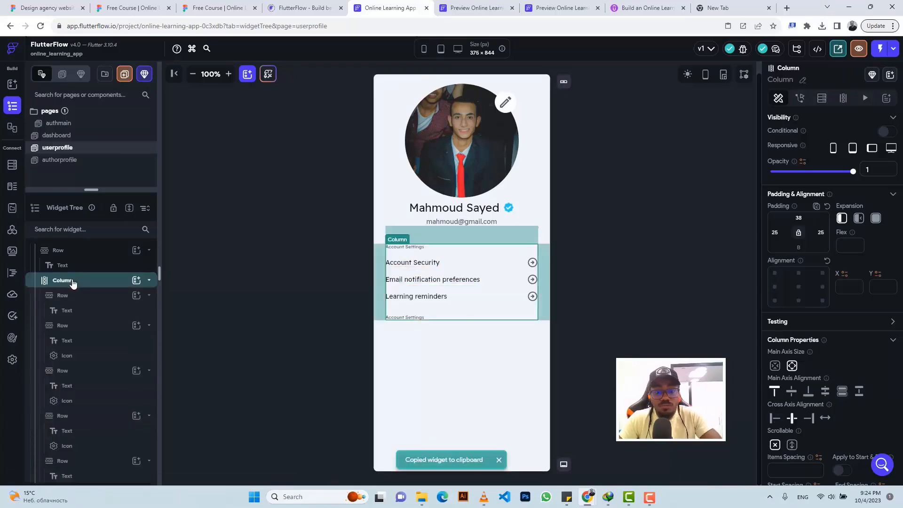
pyautogui.hotkey('ctrl', 'v')
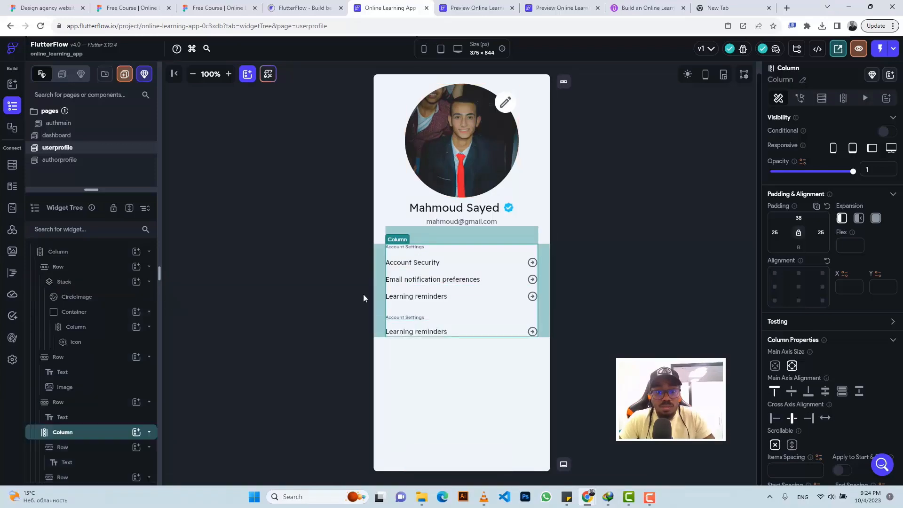
# Step: Copy the "About Sinau" label from Figma and use it as the text of the pasted row in FlutterFlow
pyautogui.click(417, 331)
pyautogui.click(251, 4)
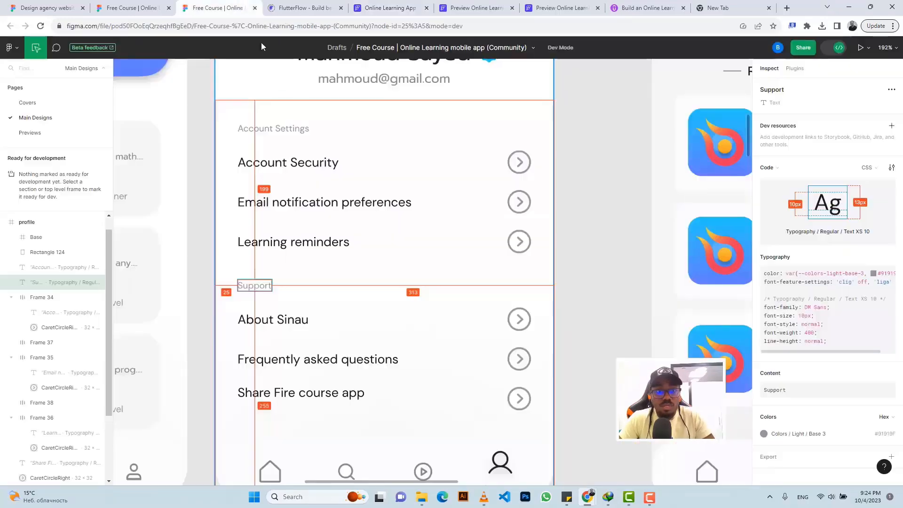
pyautogui.click(301, 320)
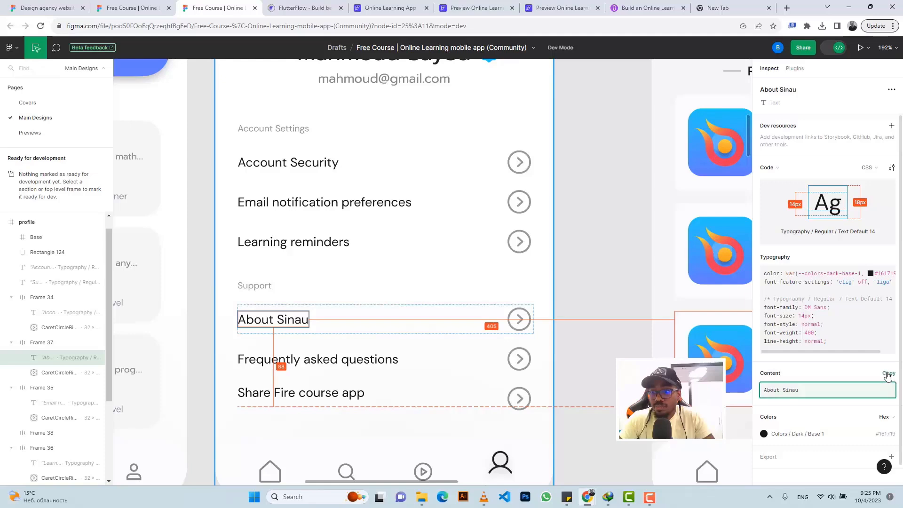
pyautogui.click(888, 375)
pyautogui.click(391, 7)
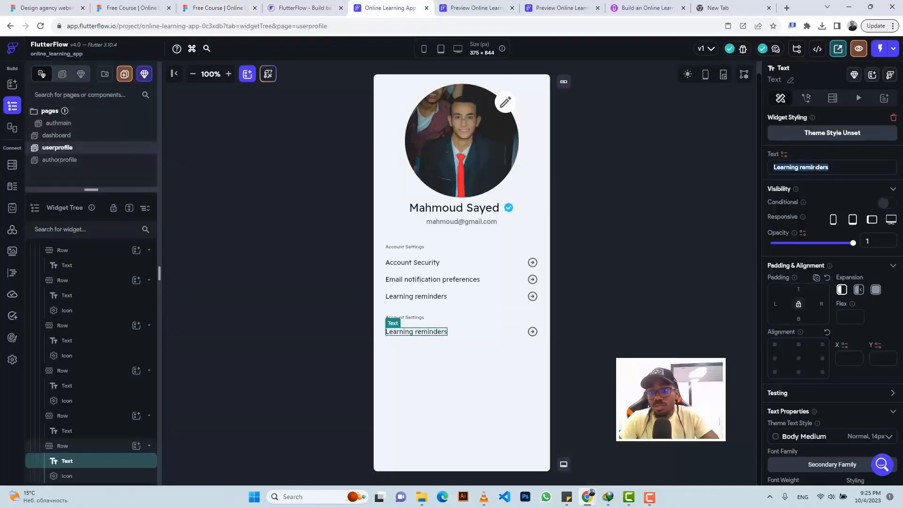
pyautogui.hotkey('ctrl', 'v')
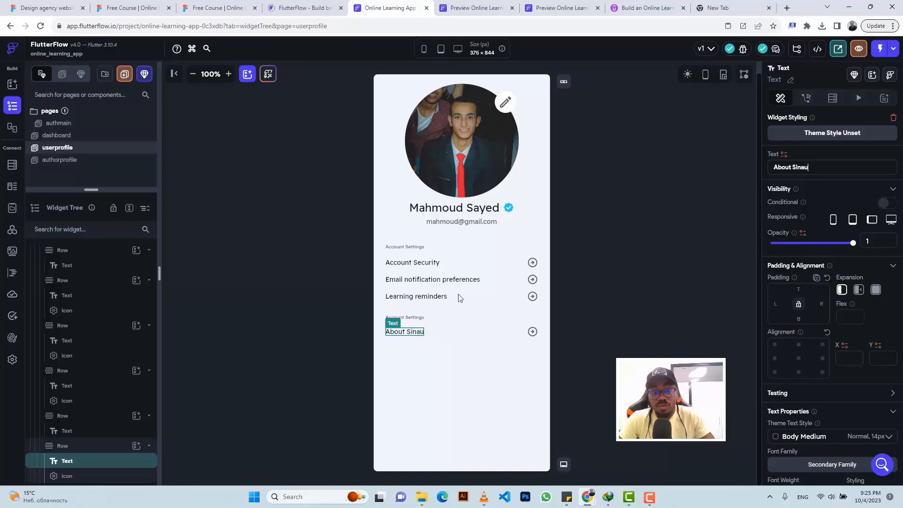
# Step: Duplicate the About Sinau row and replace the copy's text with the "Frequently asked questions" label copied from Figma
pyautogui.click(444, 335)
pyautogui.hotkey('ctrl', 'd')
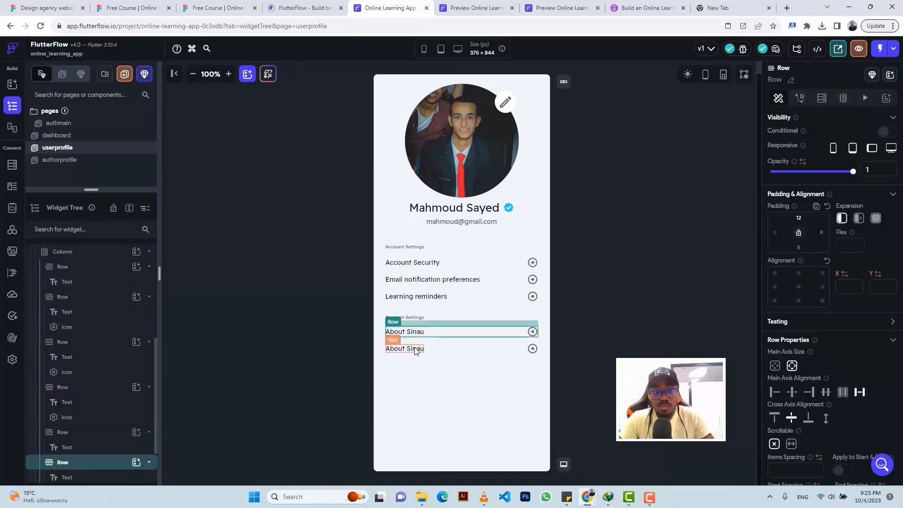
pyautogui.click(415, 351)
pyautogui.click(216, 7)
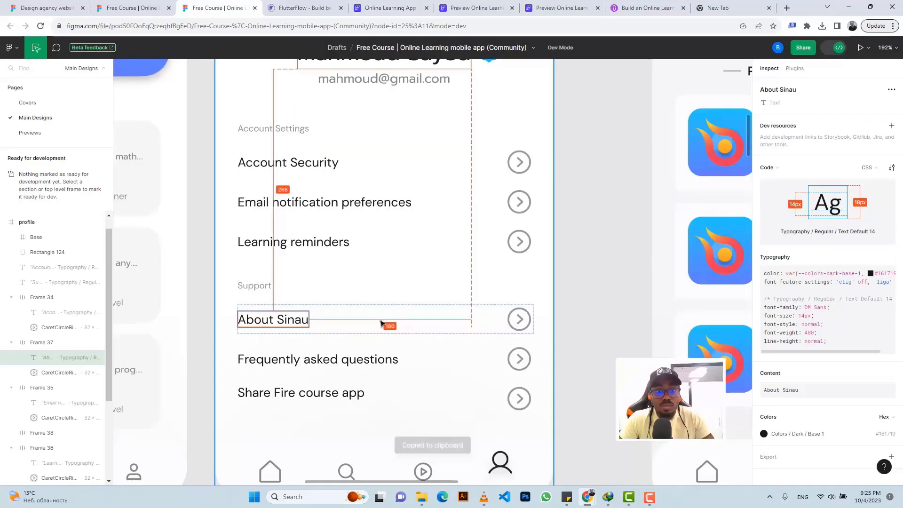
pyautogui.click(288, 359)
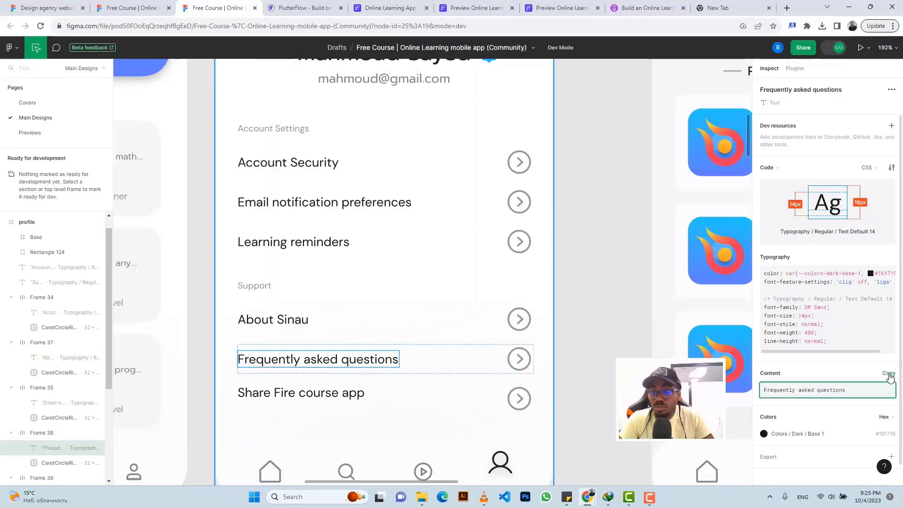
pyautogui.click(889, 373)
pyautogui.click(386, 8)
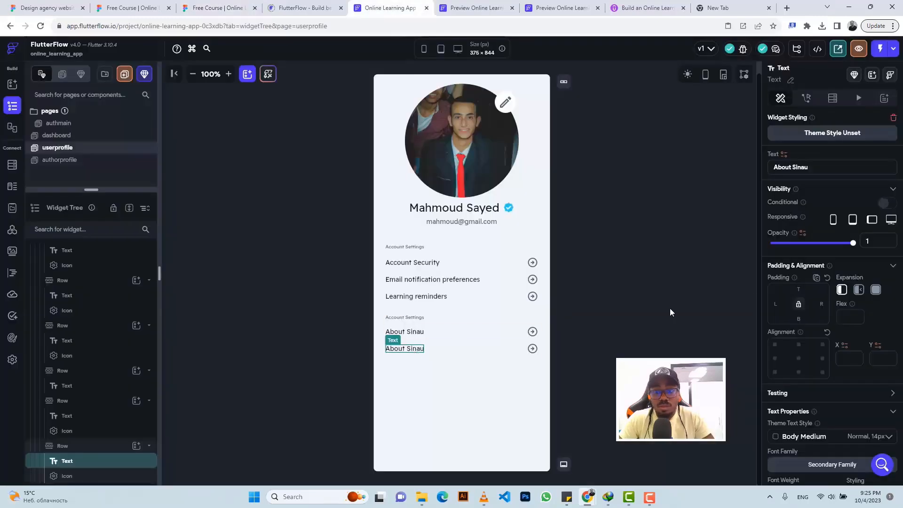
pyautogui.hotkey('ctrl', 'a')
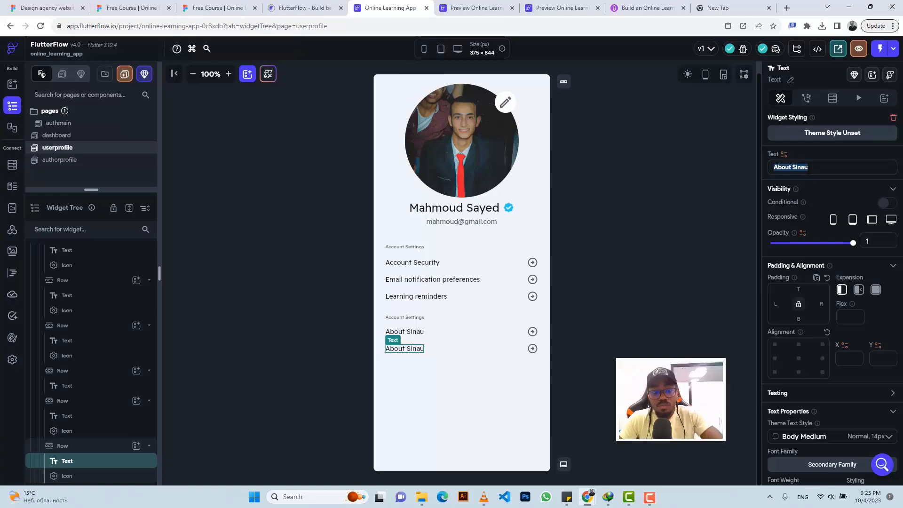
pyautogui.hotkey('ctrl', 'v')
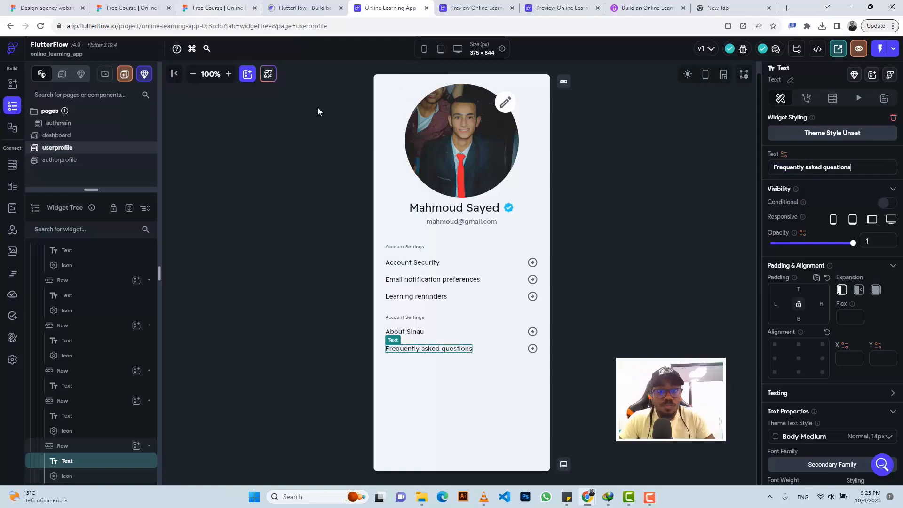
# Step: Duplicate the Frequently asked questions row and replace the copy's text with the "Share Fire course app" label copied from Figma
pyautogui.click(494, 354)
pyautogui.hotkey('ctrl', 'd')
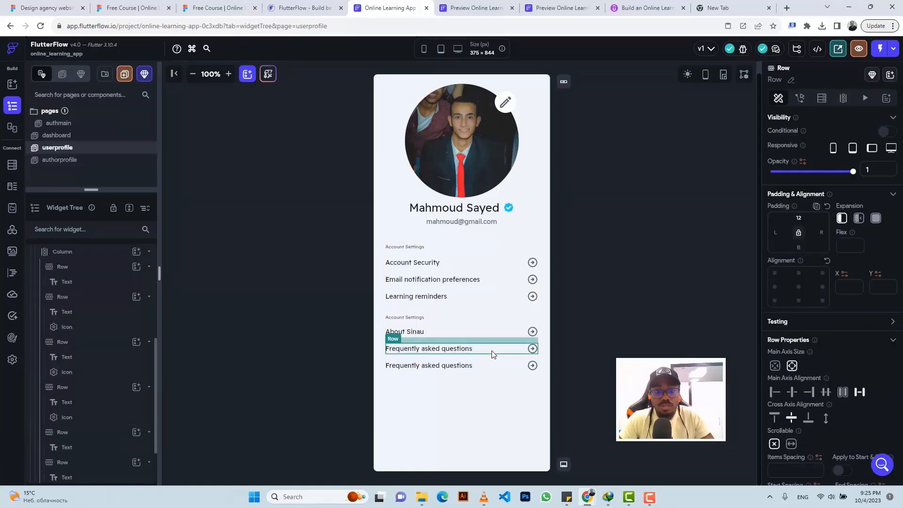
pyautogui.click(214, 8)
pyautogui.click(319, 395)
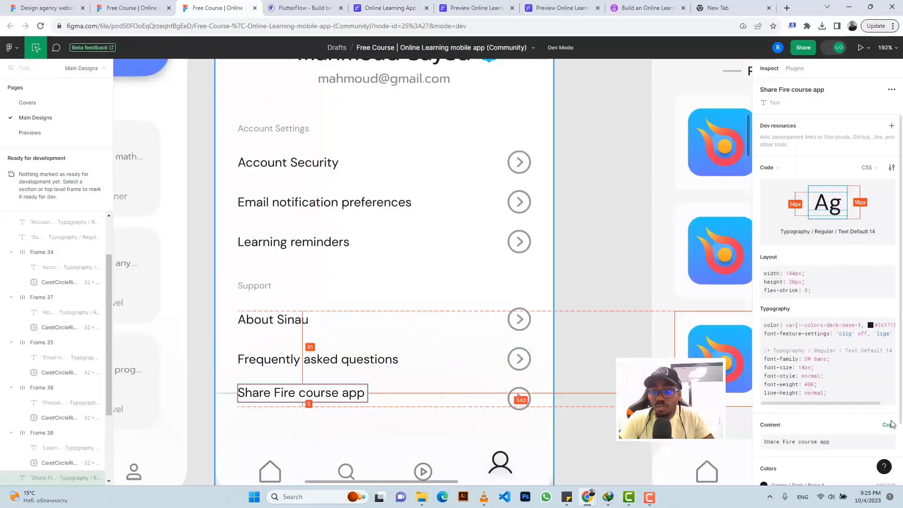
pyautogui.click(890, 425)
pyautogui.click(390, 8)
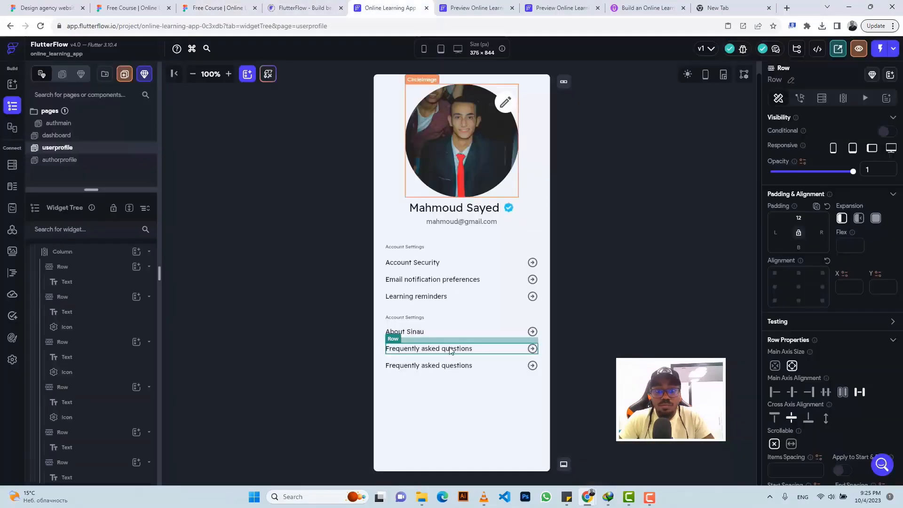
pyautogui.click(466, 367)
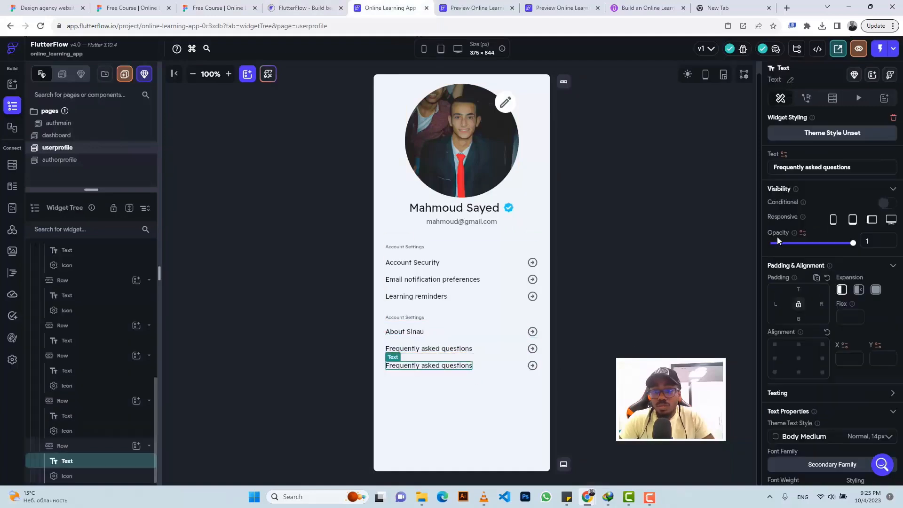
pyautogui.tripleClick(813, 167)
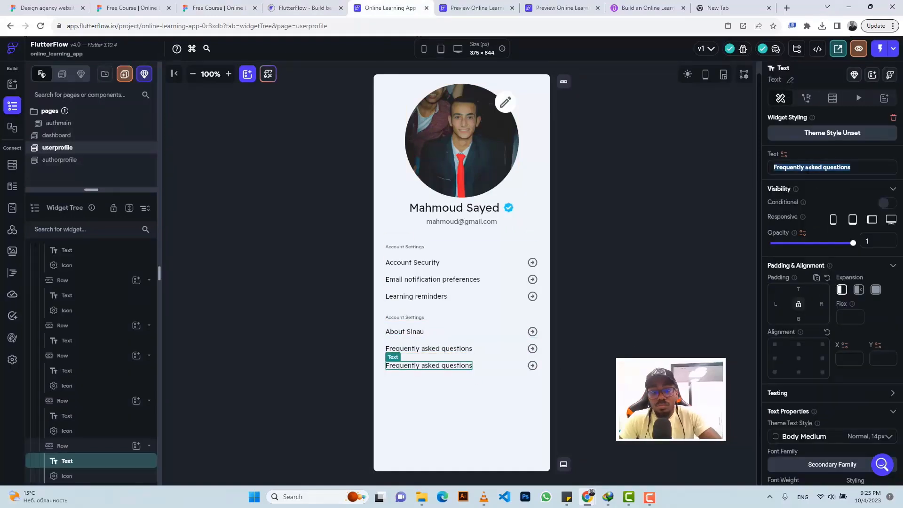
pyautogui.write('Share Fire course app')
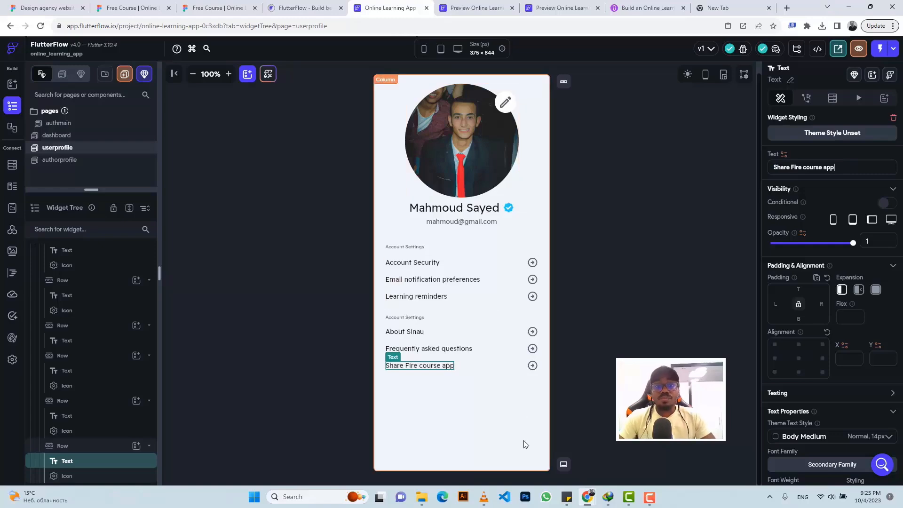
# Step: Copy the "Support" label from Figma and use it as the text of the second section heading in FlutterFlow
pyautogui.click(209, 6)
pyautogui.click(260, 287)
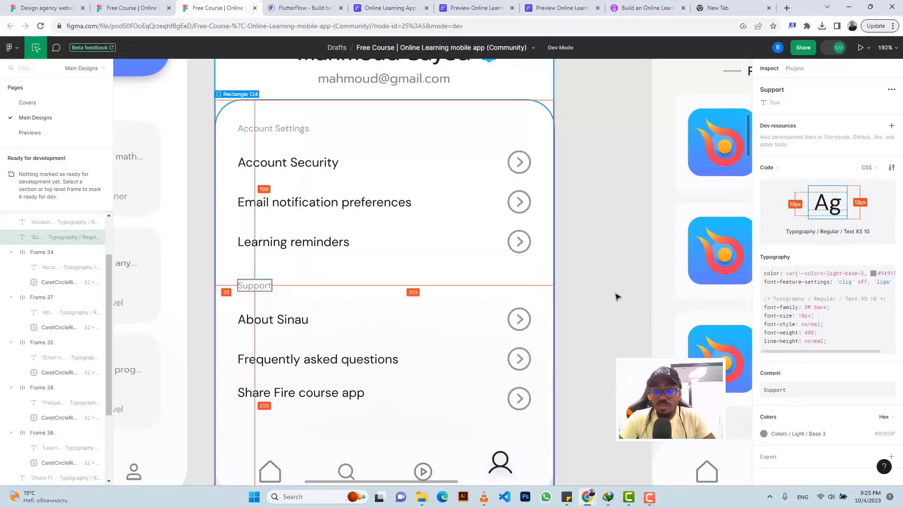
pyautogui.click(891, 374)
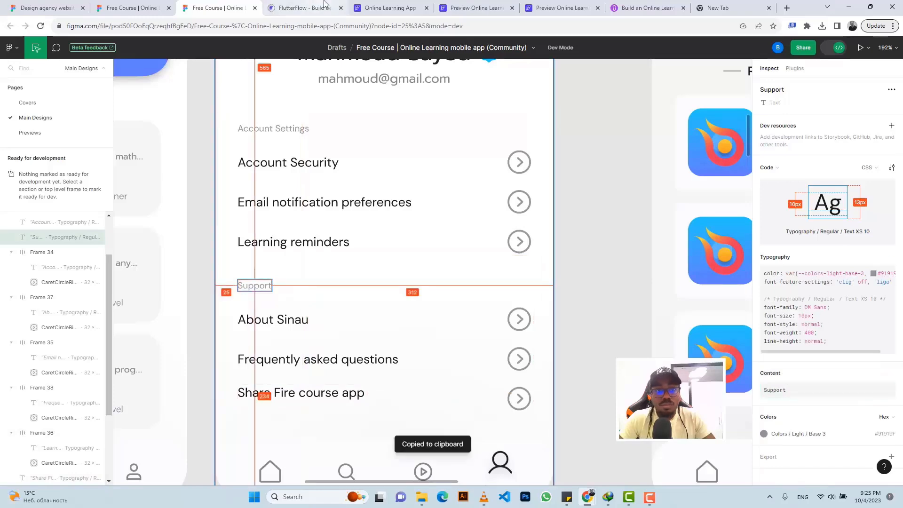
pyautogui.click(390, 8)
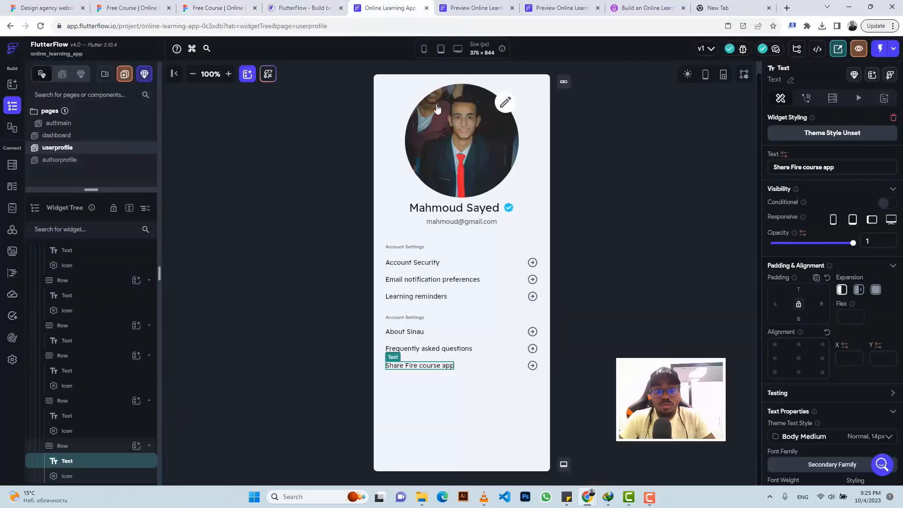
pyautogui.click(410, 318)
pyautogui.tripleClick(816, 167)
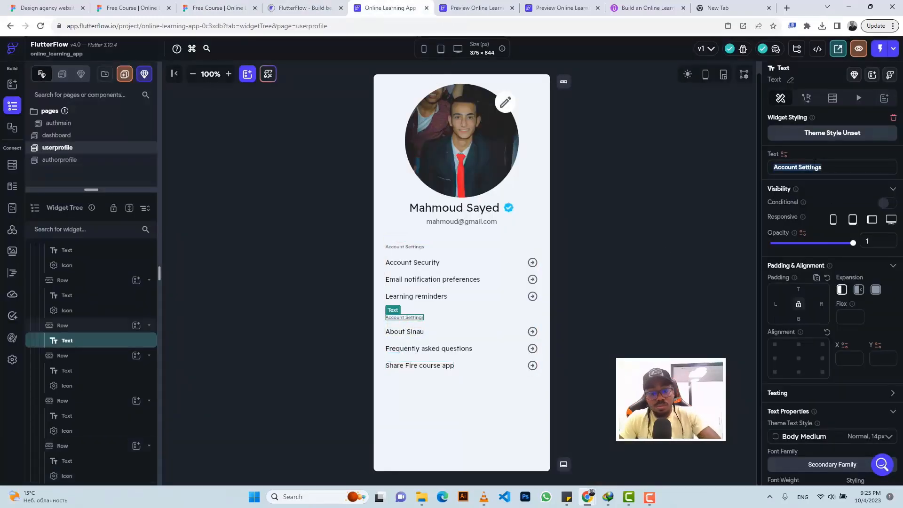
pyautogui.write('Support')
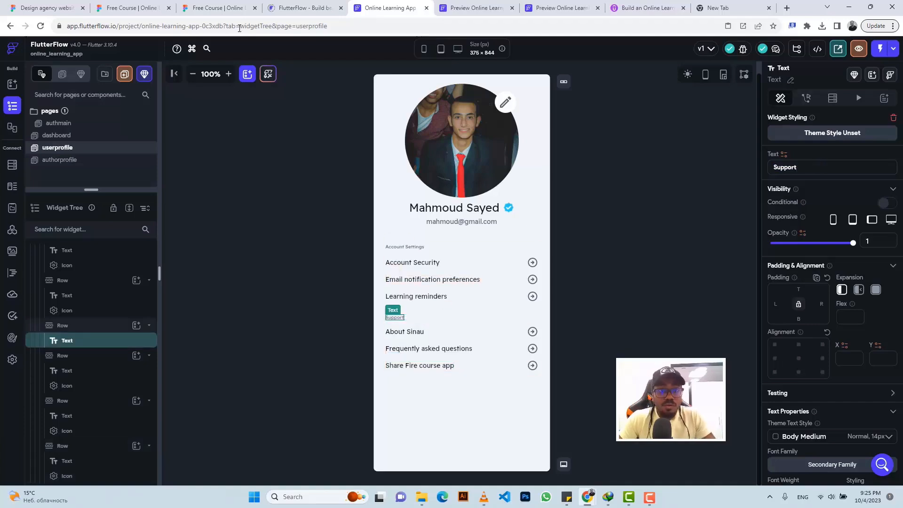
# Step: Export the User icon of the Account item in the Figma profile screen's bottom navigation as a 1x PNG
pyautogui.click(211, 8)
pyautogui.scroll(-2, 397, 339)
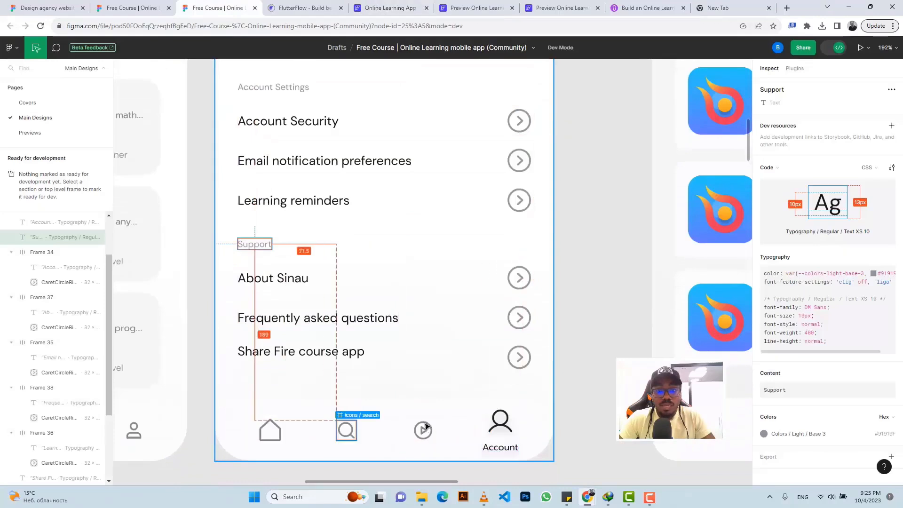
pyautogui.click(503, 419)
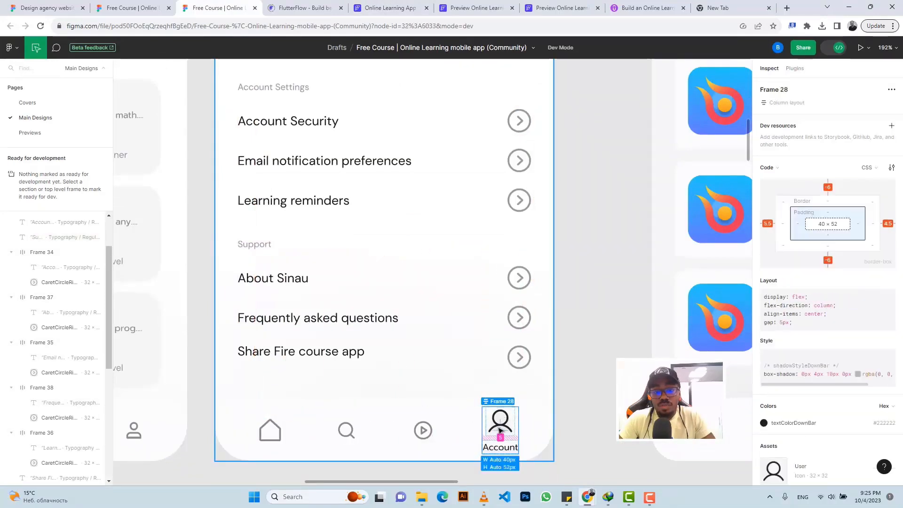
pyautogui.doubleClick(500, 430)
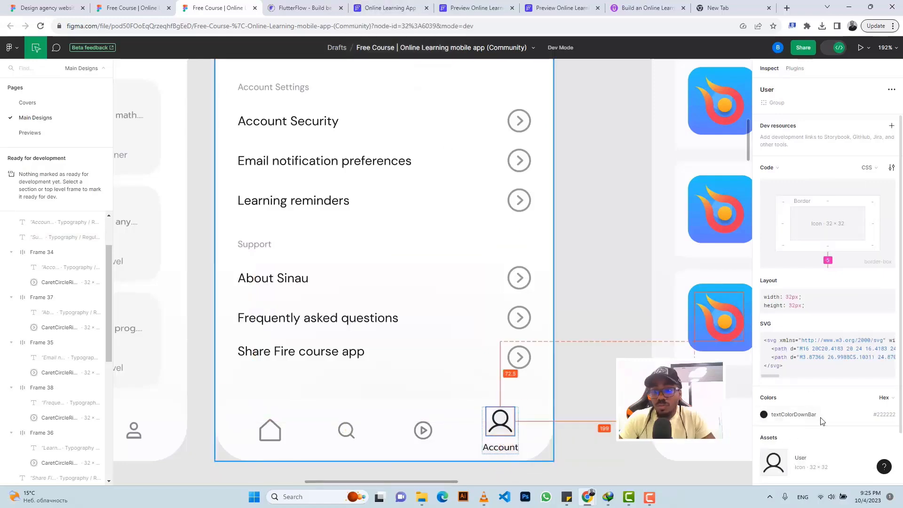
pyautogui.scroll(-2, 843, 417)
pyautogui.click(769, 437)
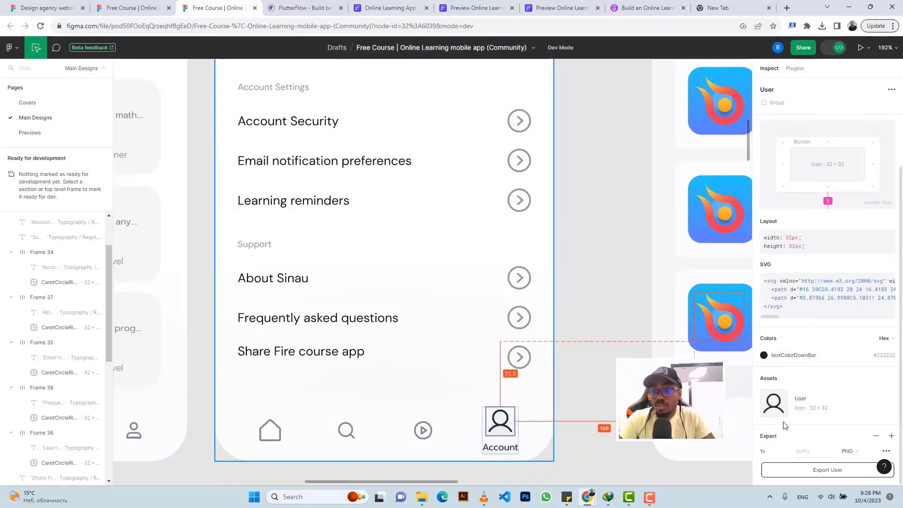
pyautogui.scroll(-2, 796, 416)
pyautogui.click(782, 436)
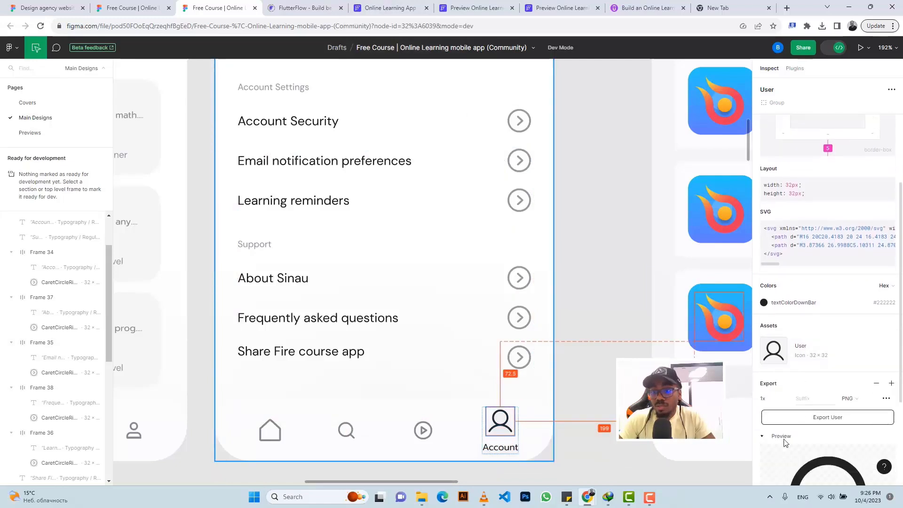
pyautogui.click(806, 417)
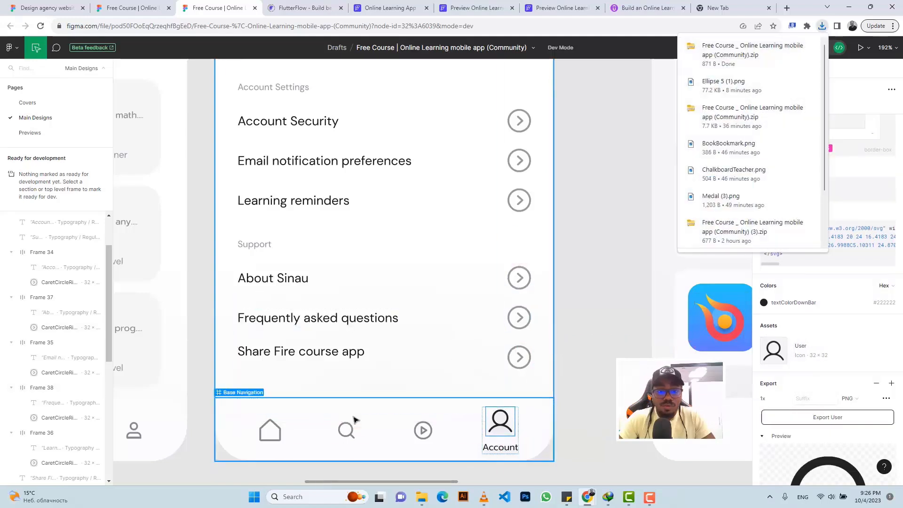
# Step: Export the HouseSimple icon from the Figma bottom navigation as a 1x PNG and check the recent downloads
pyautogui.click(274, 425)
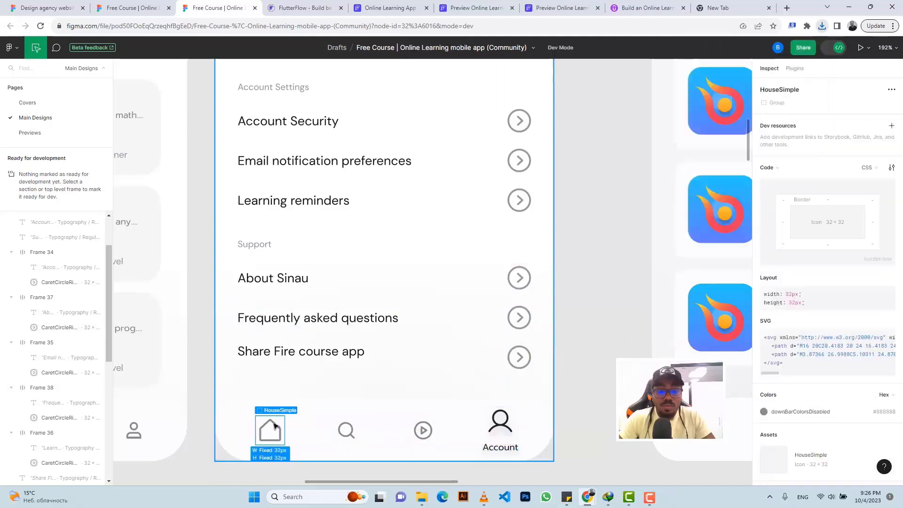
pyautogui.scroll(-5, 824, 384)
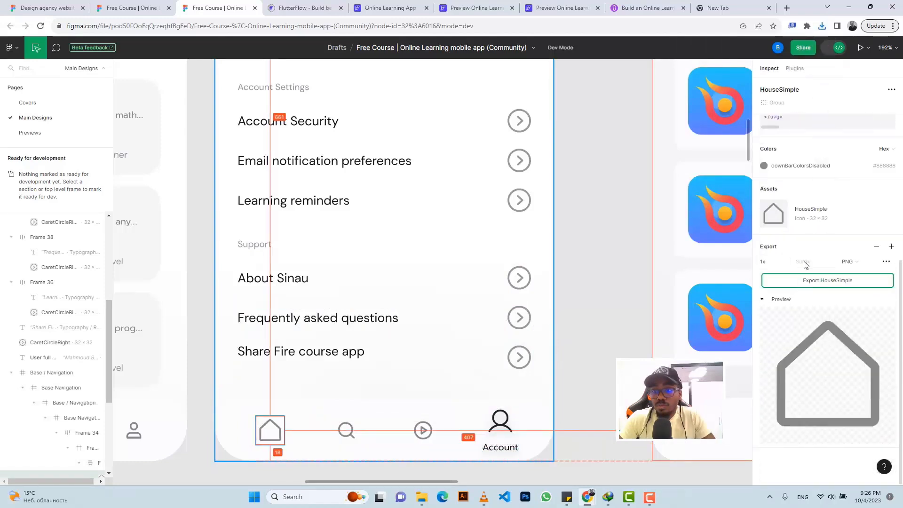
pyautogui.click(821, 26)
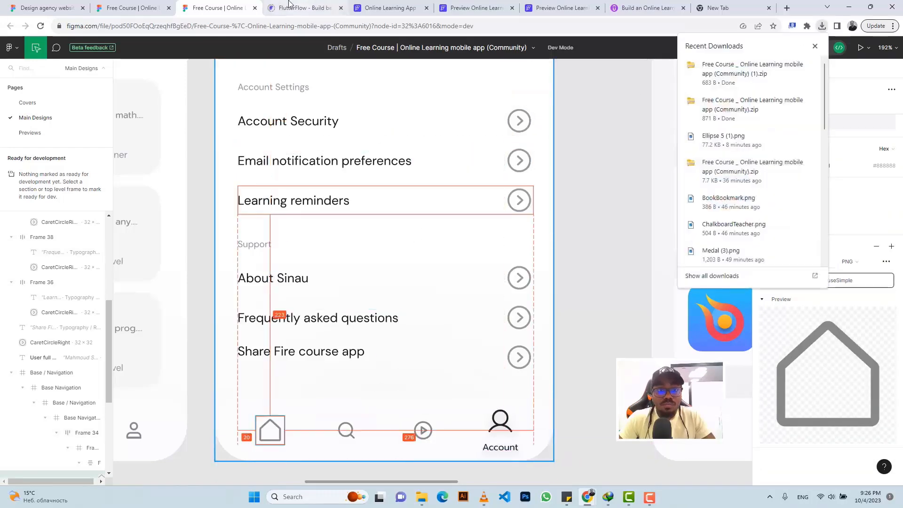
# Step: Switch to the FlutterFlow project and copy the bottom navigation container from the dashboard page
pyautogui.click(389, 7)
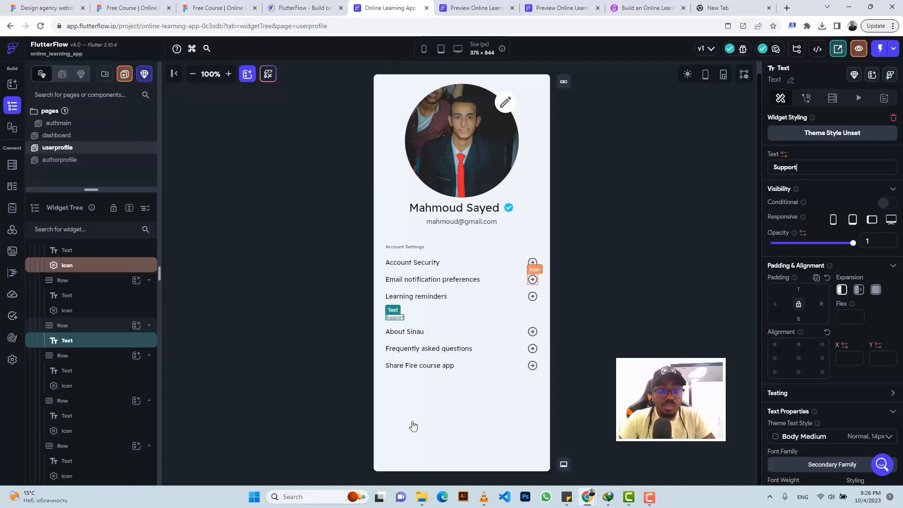
pyautogui.click(68, 136)
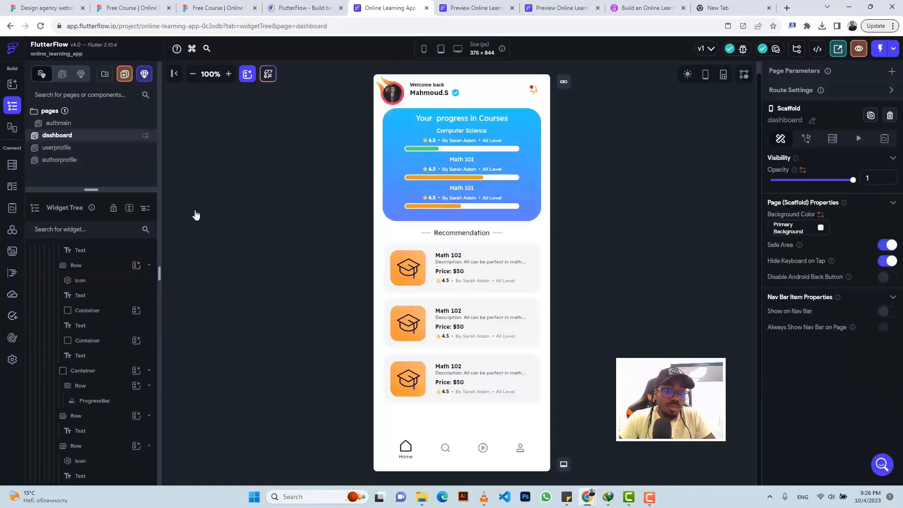
pyautogui.click(421, 450)
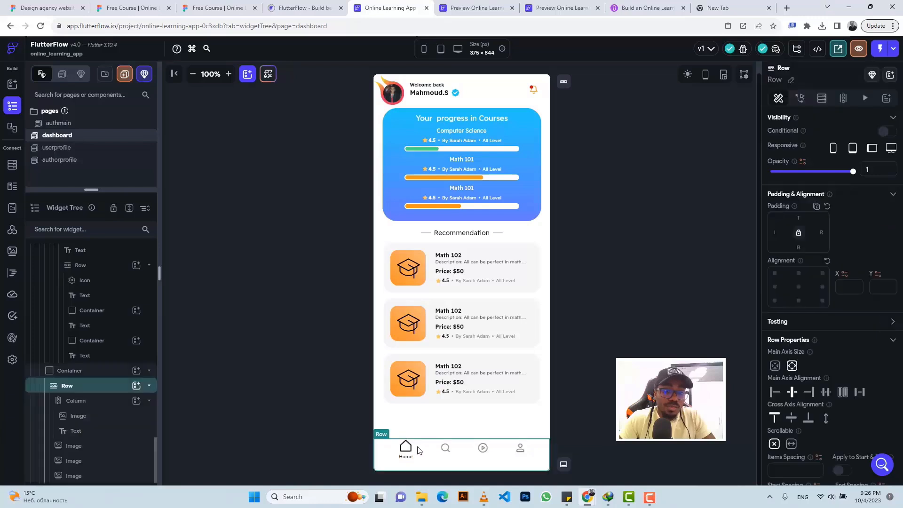
pyautogui.click(91, 375)
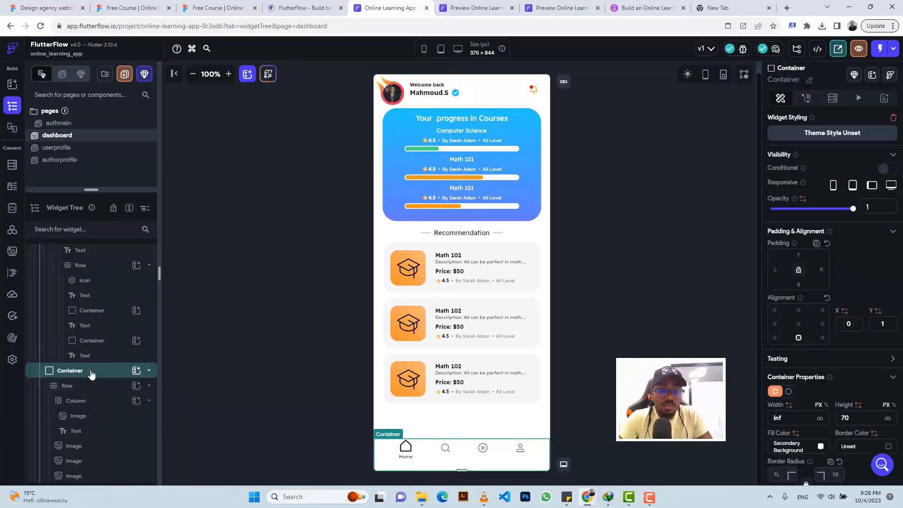
pyautogui.hotkey('ctrl', 'c')
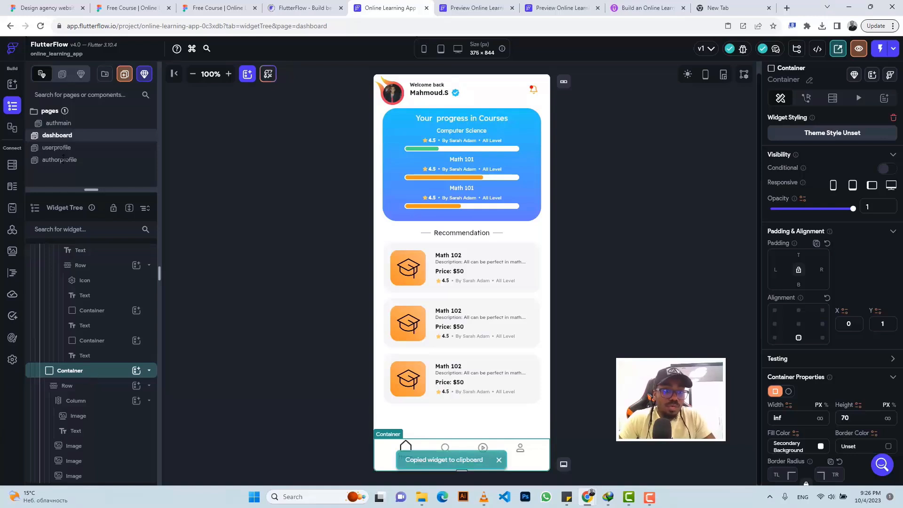
# Step: Wrap the userprofile page's main column in a Stack and paste the copied navigation container into it
pyautogui.click(65, 159)
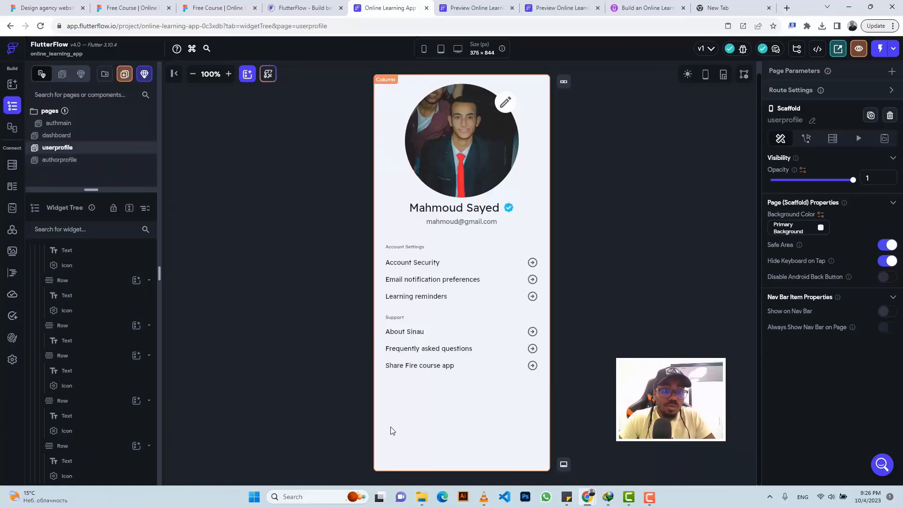
pyautogui.click(393, 431)
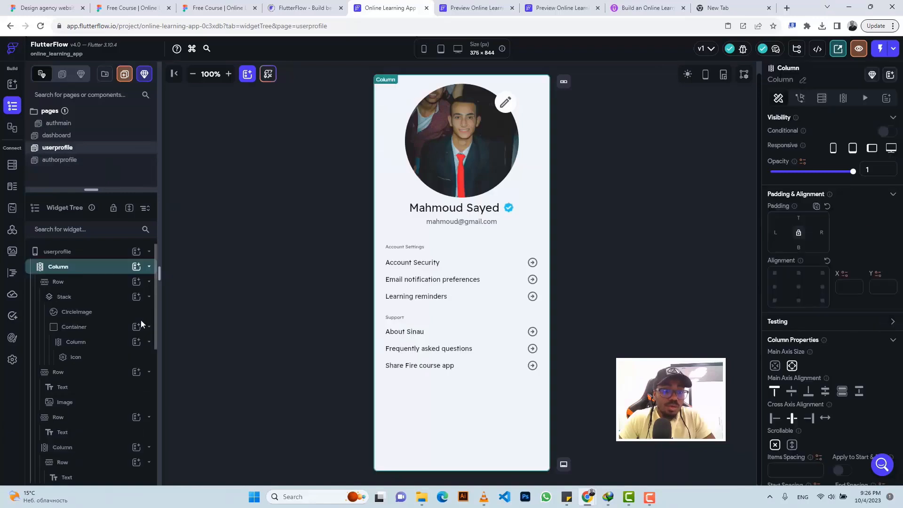
pyautogui.rightClick(76, 269)
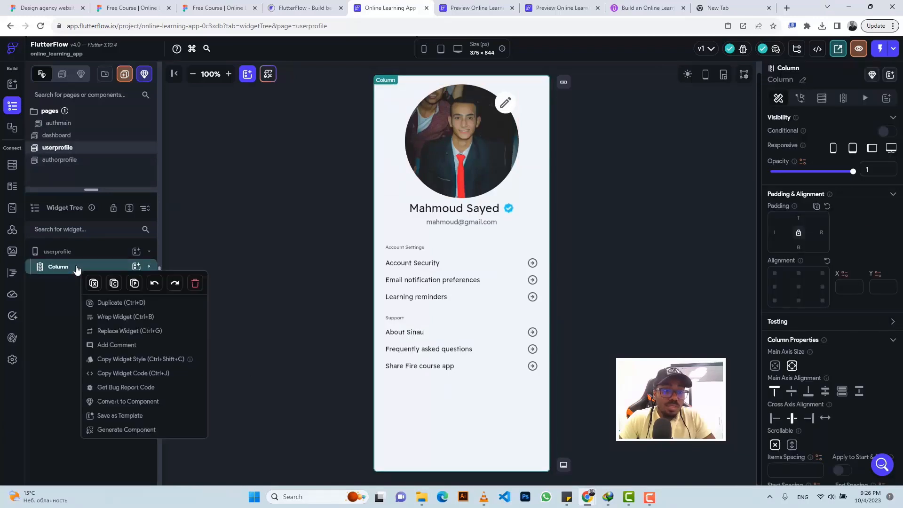
pyautogui.click(113, 318)
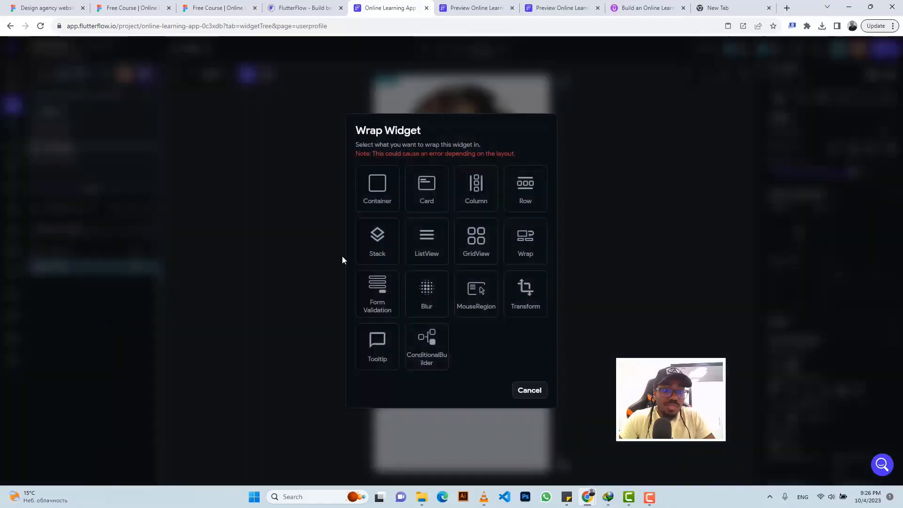
pyautogui.click(377, 239)
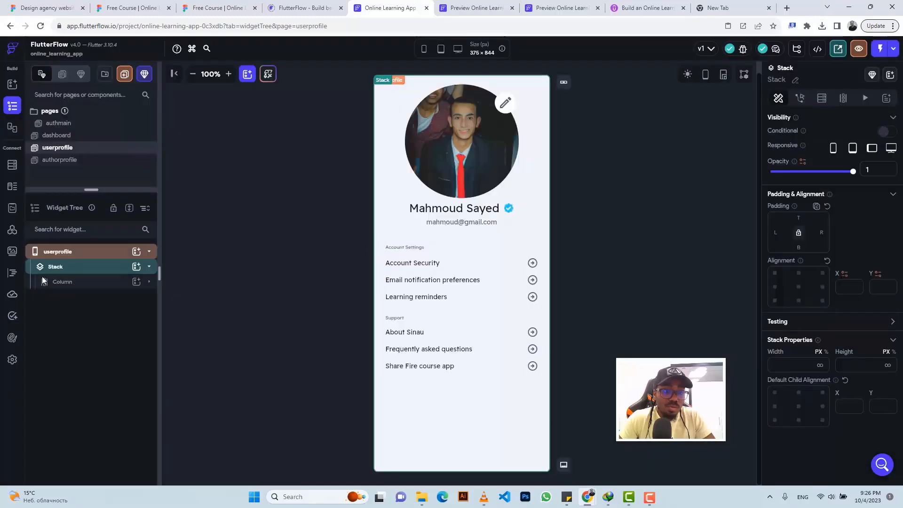
pyautogui.hotkey('ctrl', 'v')
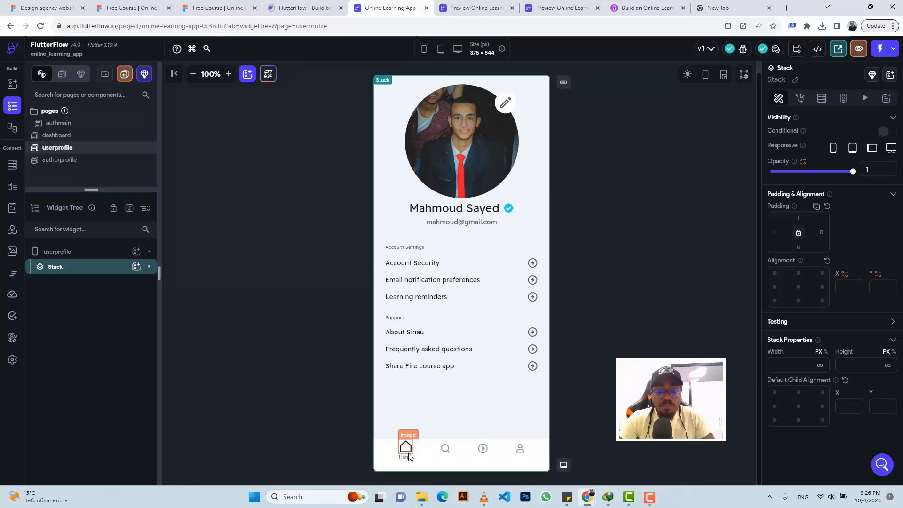
# Step: Copy the Home item's column in the userprofile navigation bar and paste it into the same row as an additional item
pyautogui.click(406, 448)
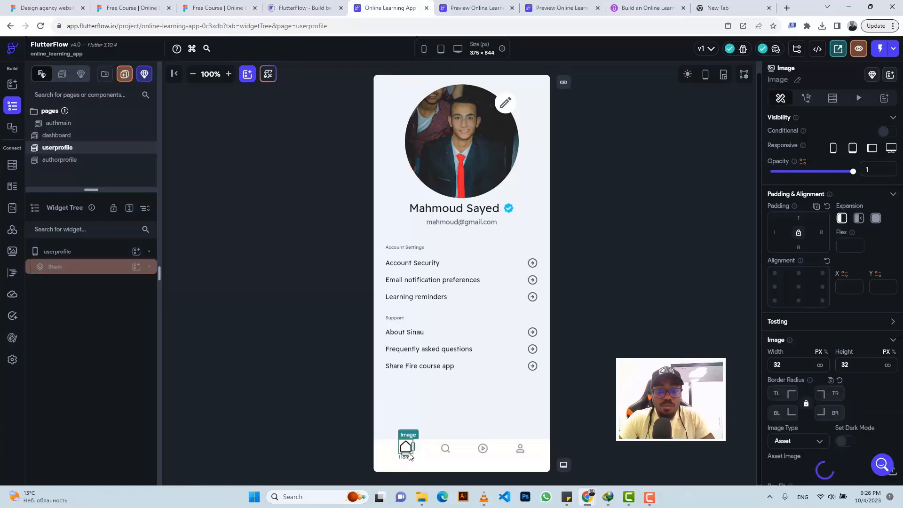
pyautogui.click(103, 272)
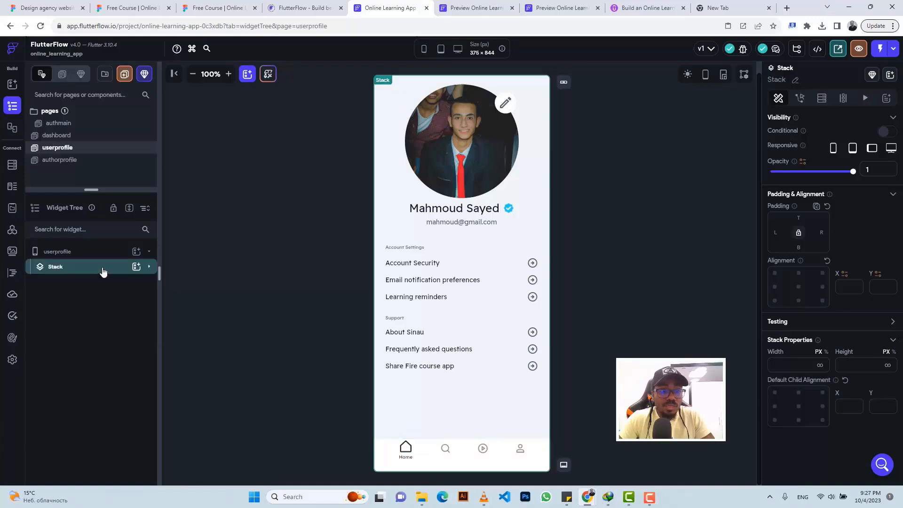
pyautogui.click(103, 273)
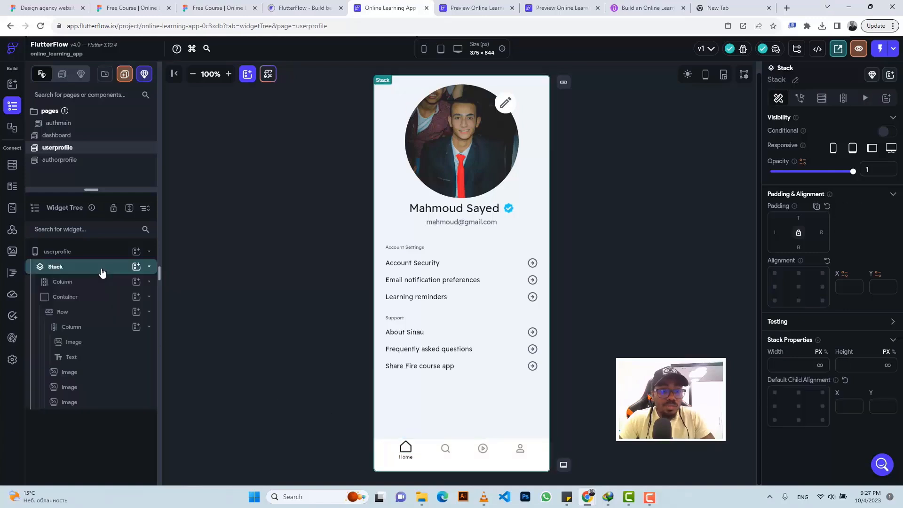
pyautogui.click(407, 458)
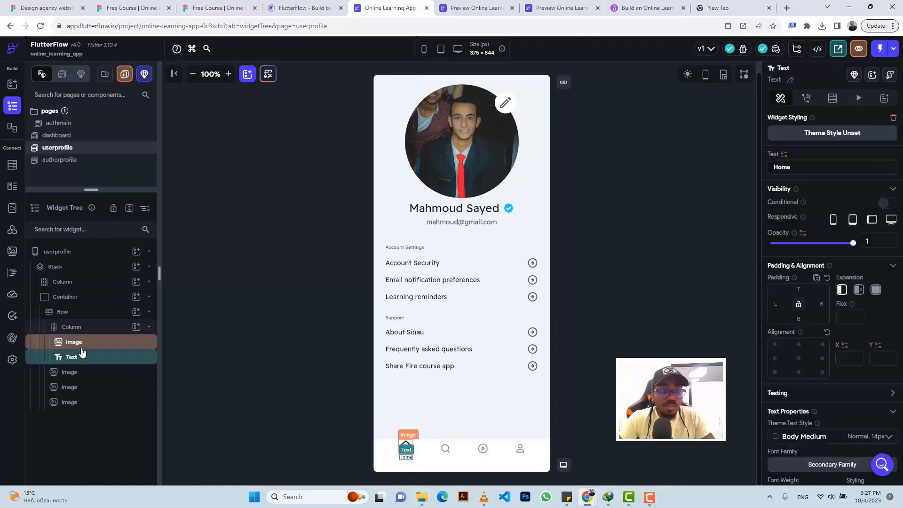
pyautogui.click(78, 332)
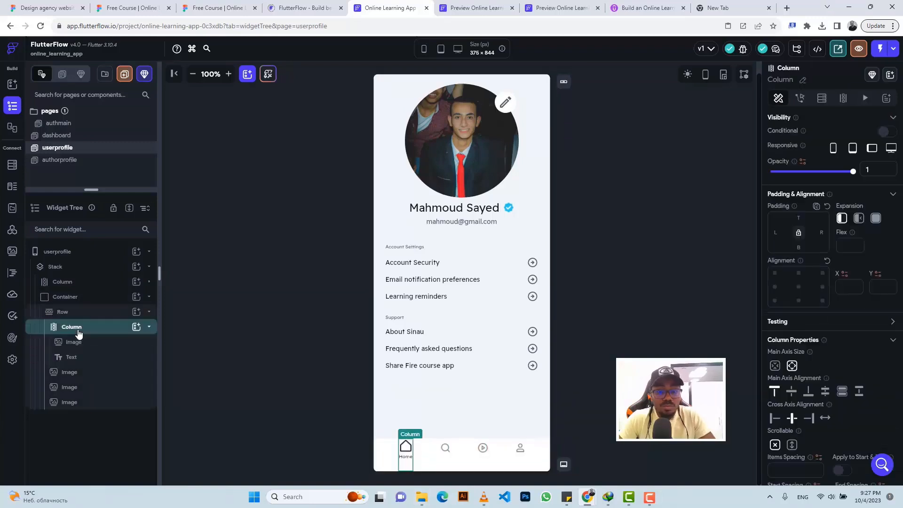
pyautogui.hotkey('ctrl', 'c')
pyautogui.click(72, 314)
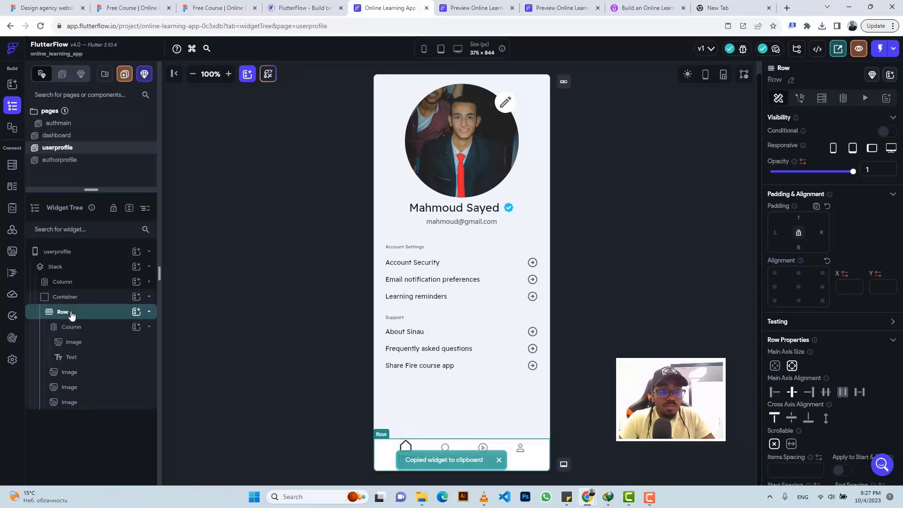
pyautogui.hotkey('ctrl', 'v')
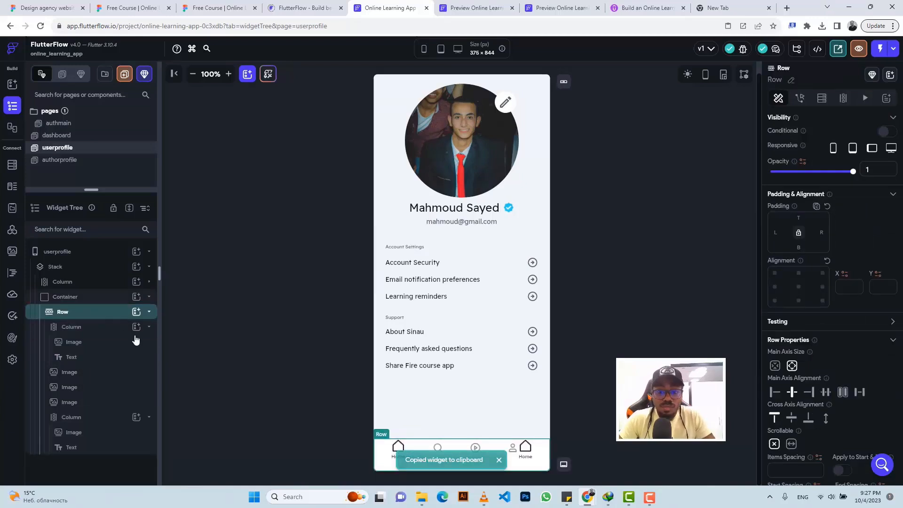
# Step: Set the left padding of the pasted Home column in the navigation row to 57.5
pyautogui.click(525, 459)
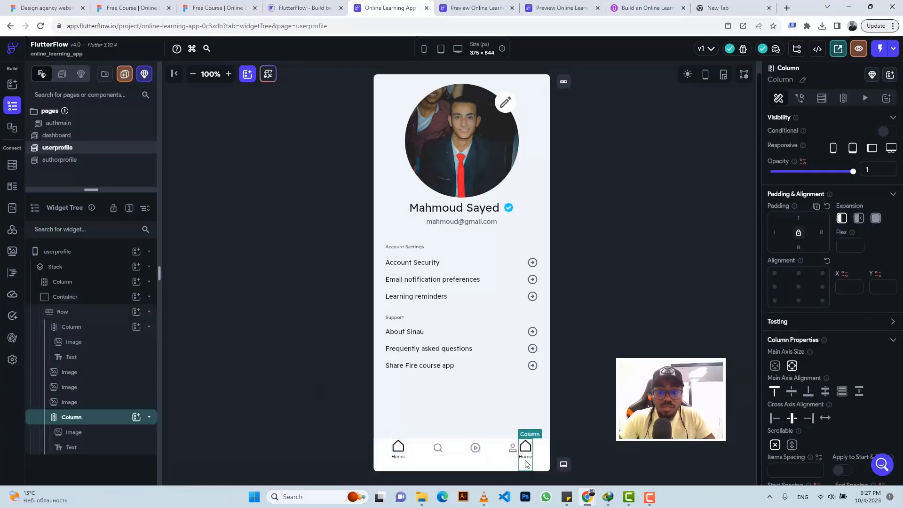
pyautogui.click(515, 449)
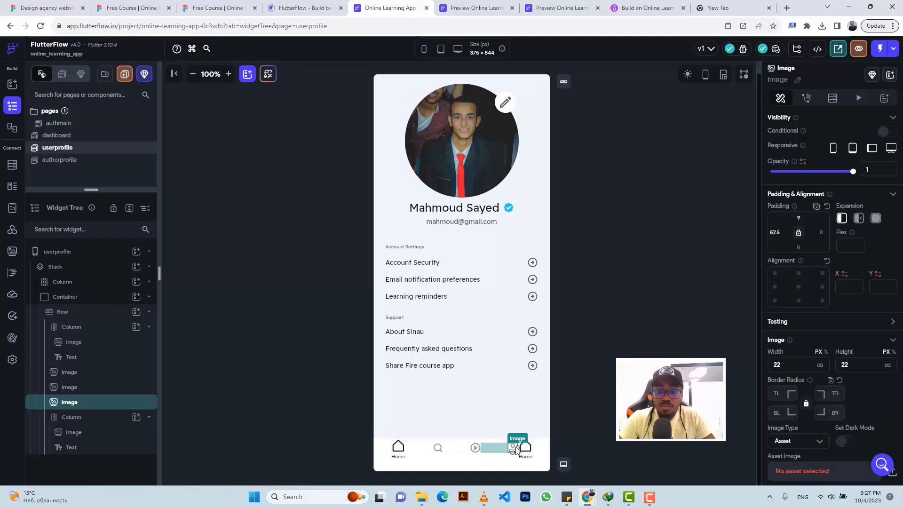
pyautogui.click(527, 468)
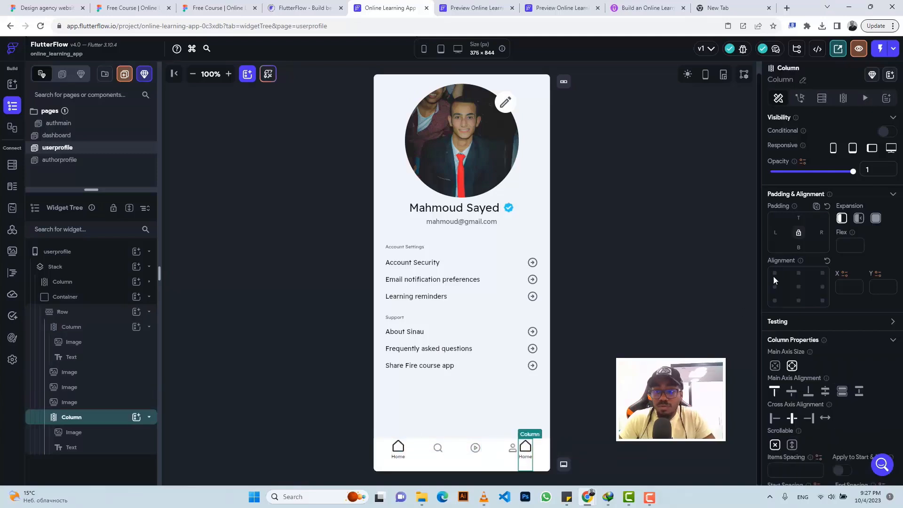
pyautogui.click(777, 231)
pyautogui.write('5')
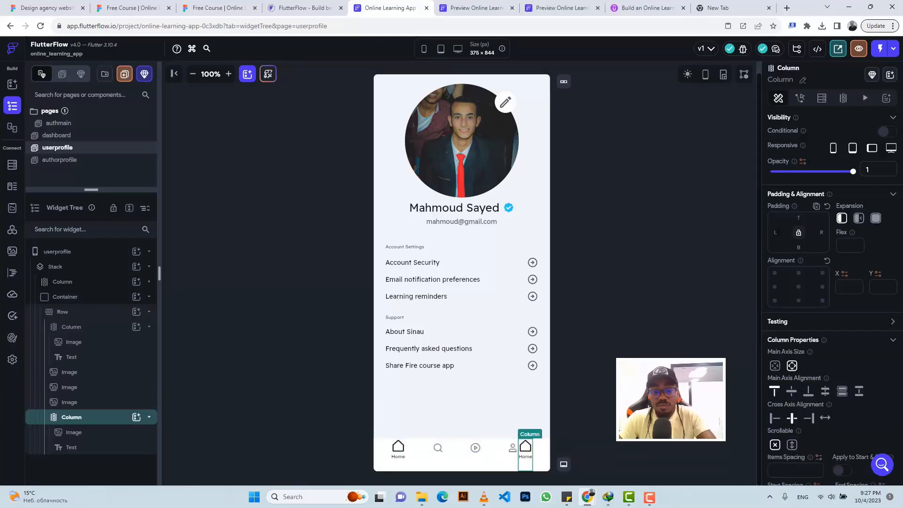
pyautogui.write('7')
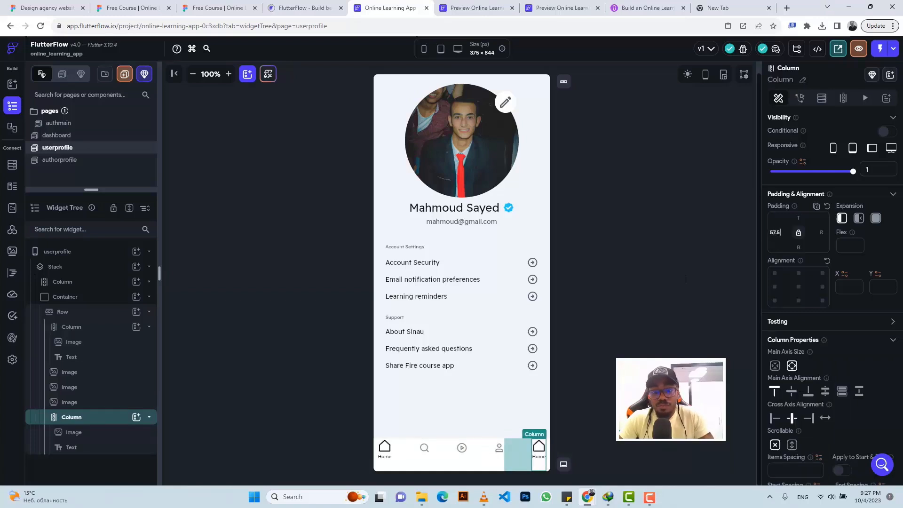
pyautogui.write('.5')
# Step: Check the last navigation label in Figma and enter "Account" before the existing text of the pasted item's label in FlutterFlow
pyautogui.click(540, 457)
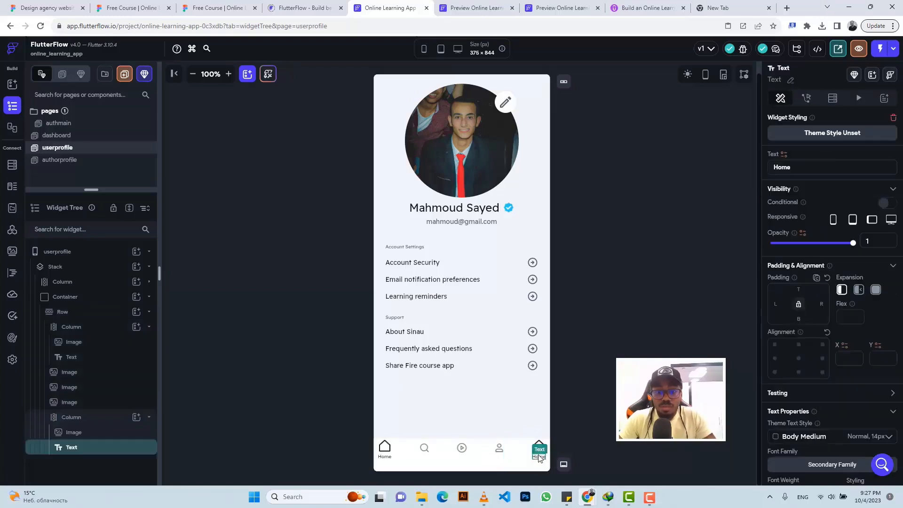
pyautogui.click(218, 8)
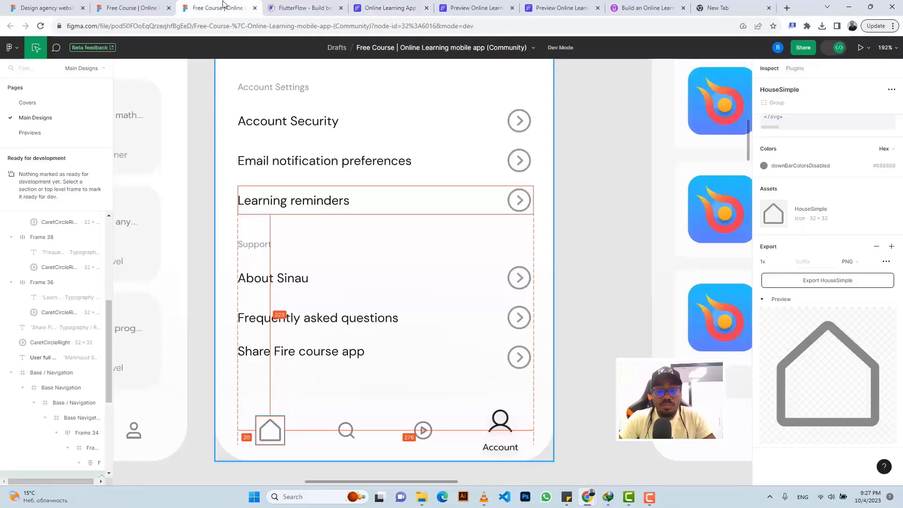
pyautogui.click(369, 10)
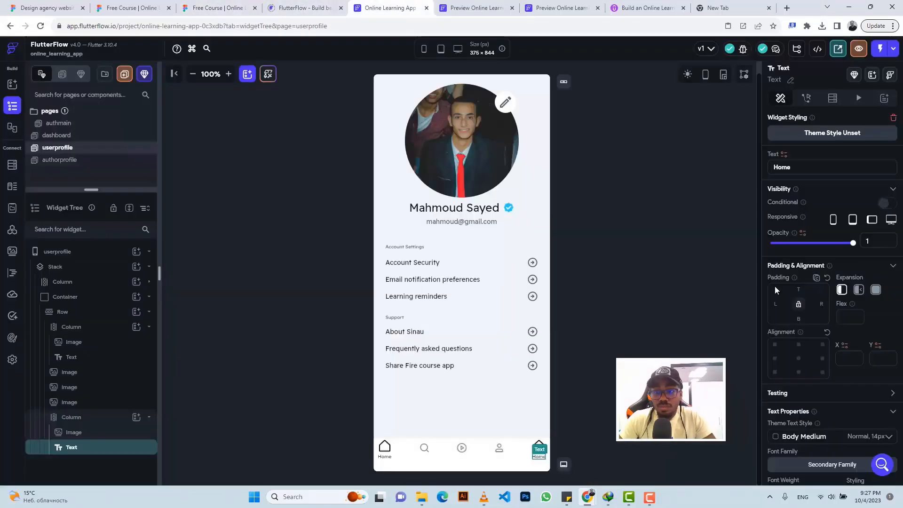
pyautogui.click(774, 167)
pyautogui.write('Acc')
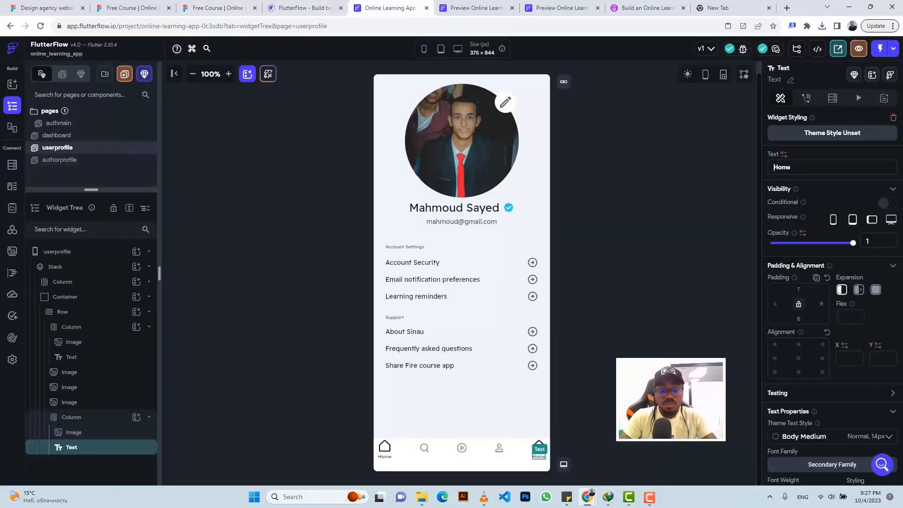
pyautogui.write('ount')
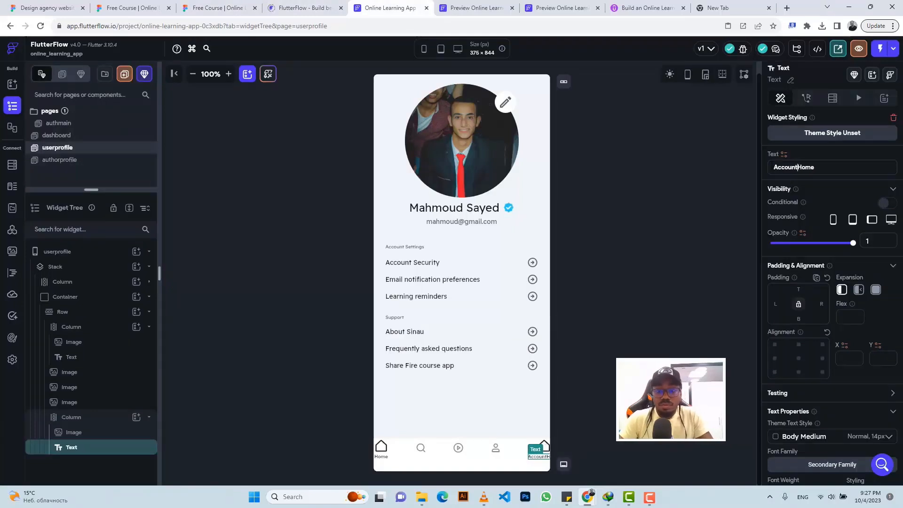
# Step: Start uploading a replacement asset for the pasted navigation item's house image and show all file types in the Downloads folder
pyautogui.click(545, 446)
pyautogui.scroll(-3, 873, 414)
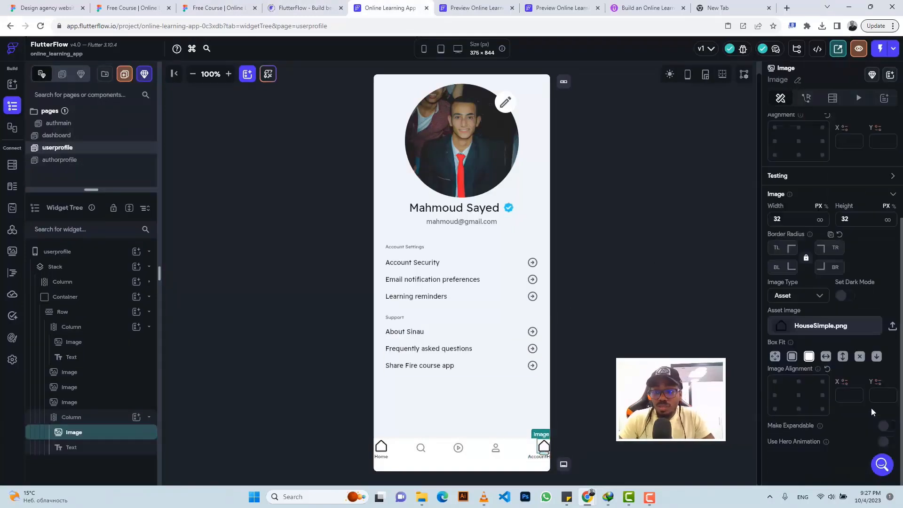
pyautogui.click(893, 327)
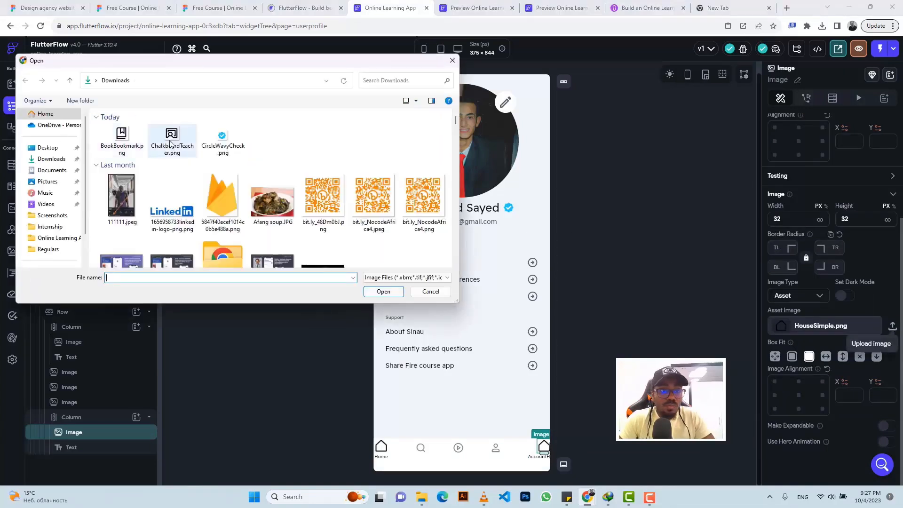
pyautogui.click(379, 278)
pyautogui.click(381, 294)
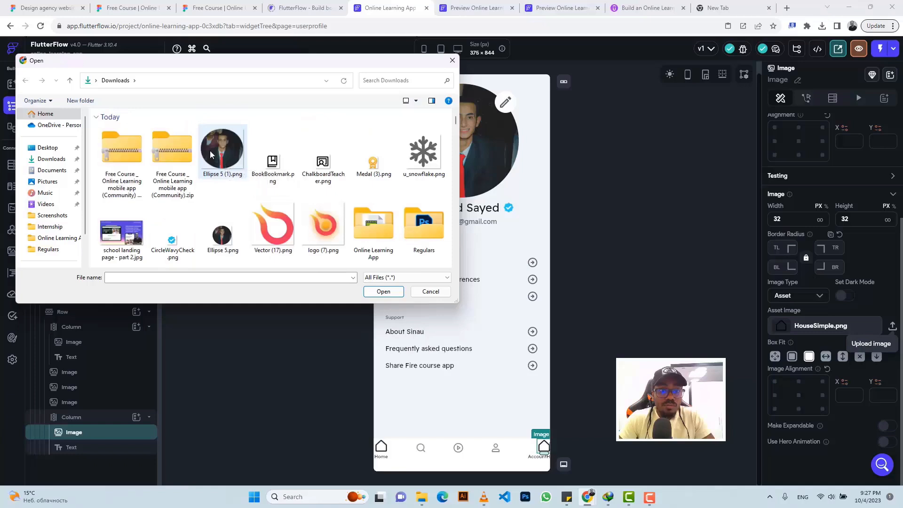
# Step: Move "Free Course _ Online Learning mobile app (Community).zip" from Downloads into the Online Learning App folder, replacing the existing copy
pyautogui.click(179, 146)
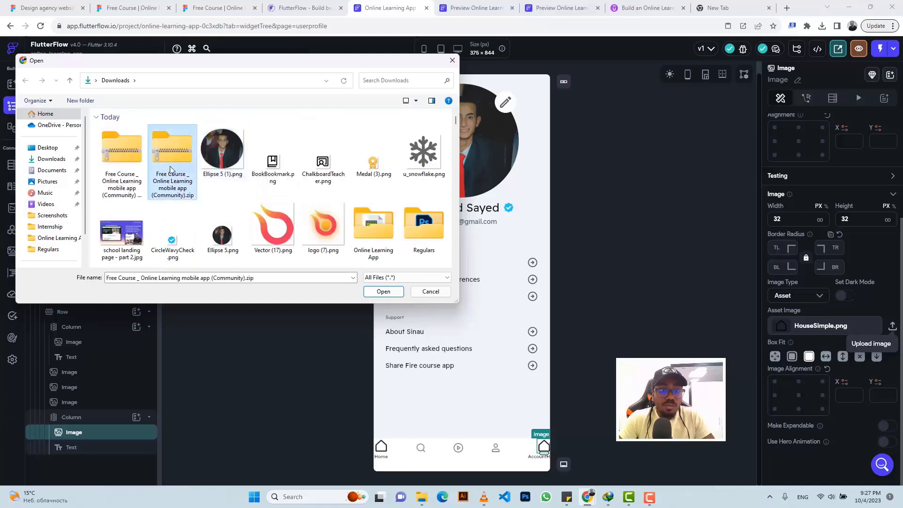
pyautogui.doubleClick(375, 235)
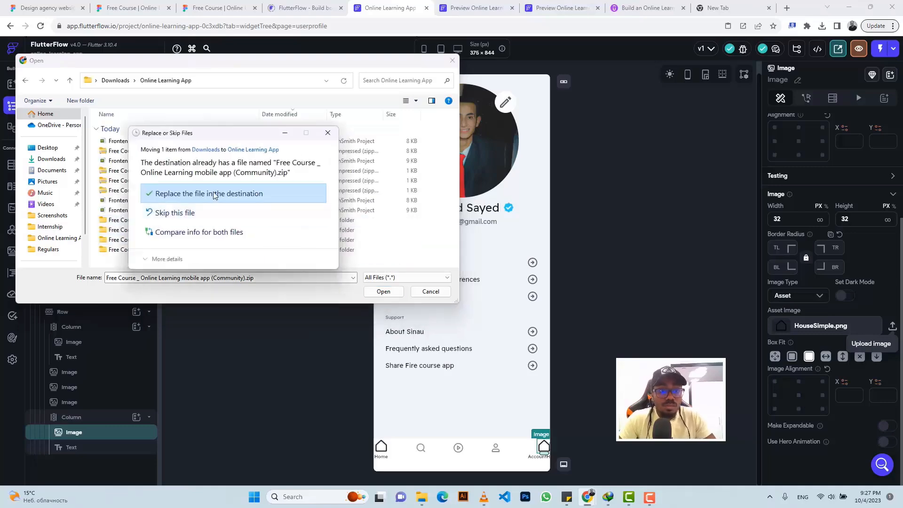
pyautogui.click(214, 195)
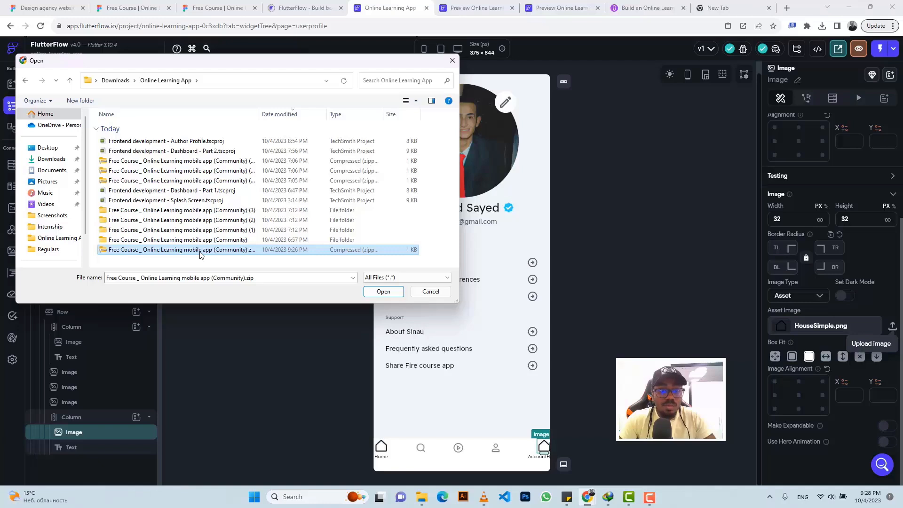
# Step: Extract the moved "Free Course _ Online Learning mobile app (Community).zip" to its default destination inside the Online Learning App folder
pyautogui.rightClick(201, 254)
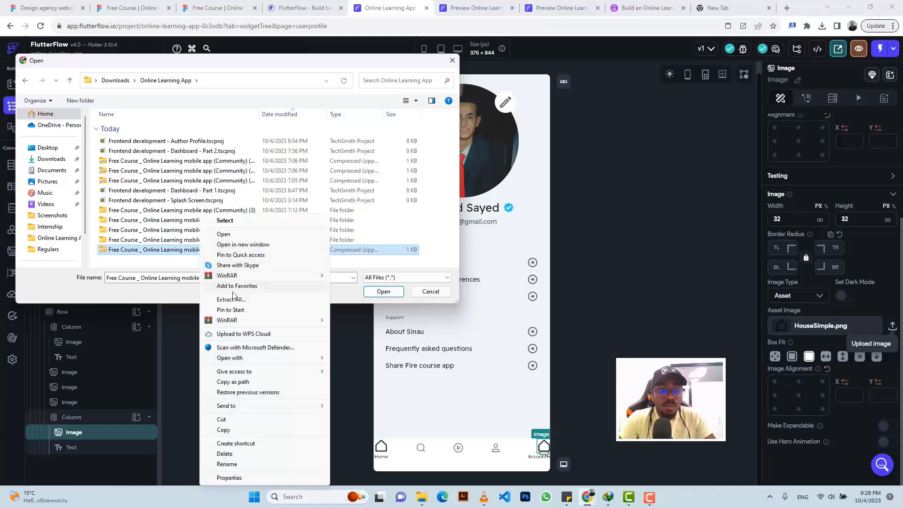
pyautogui.click(234, 300)
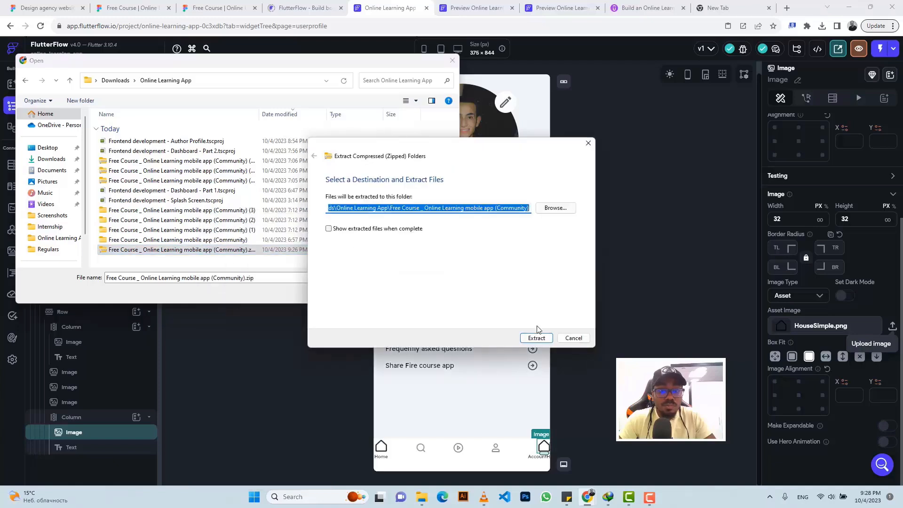
pyautogui.click(537, 338)
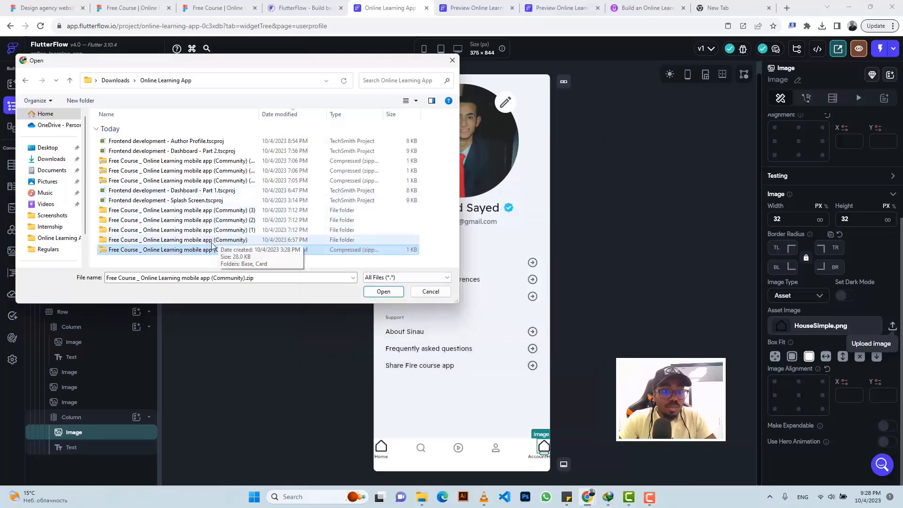
# Step: Look for the account icon in the Base and Card folders of the extracted course folder, viewing the Base contents as large icons
pyautogui.doubleClick(198, 240)
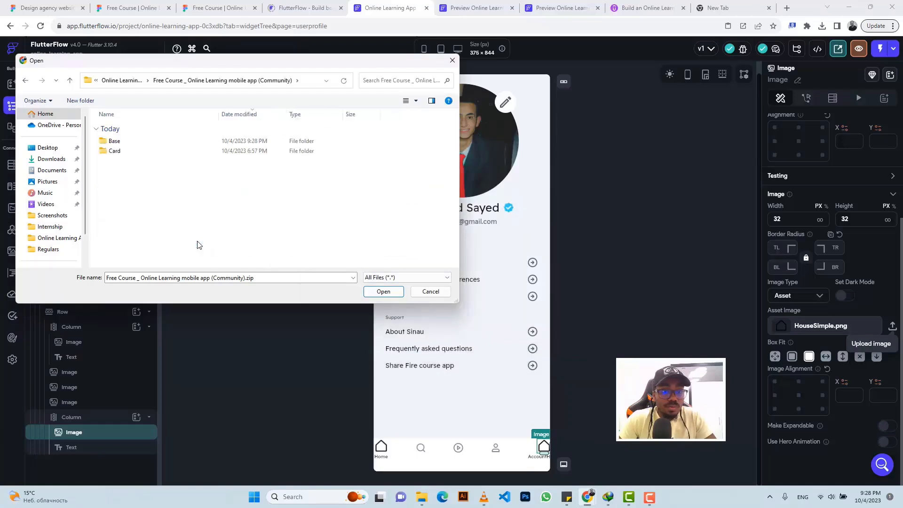
pyautogui.doubleClick(156, 142)
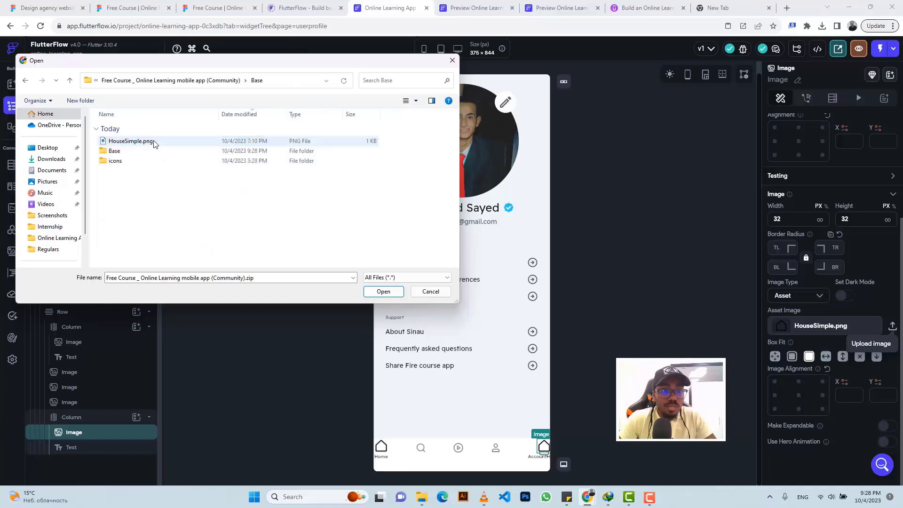
pyautogui.click(417, 100)
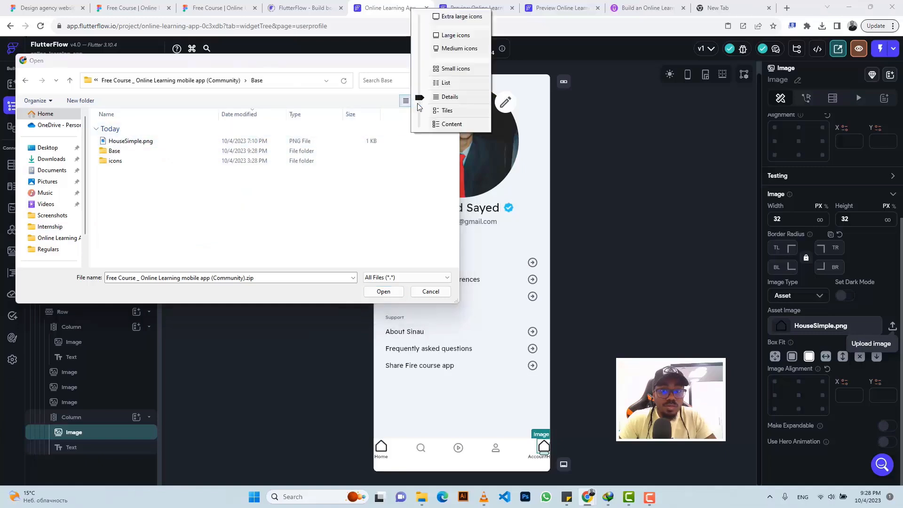
pyautogui.click(443, 38)
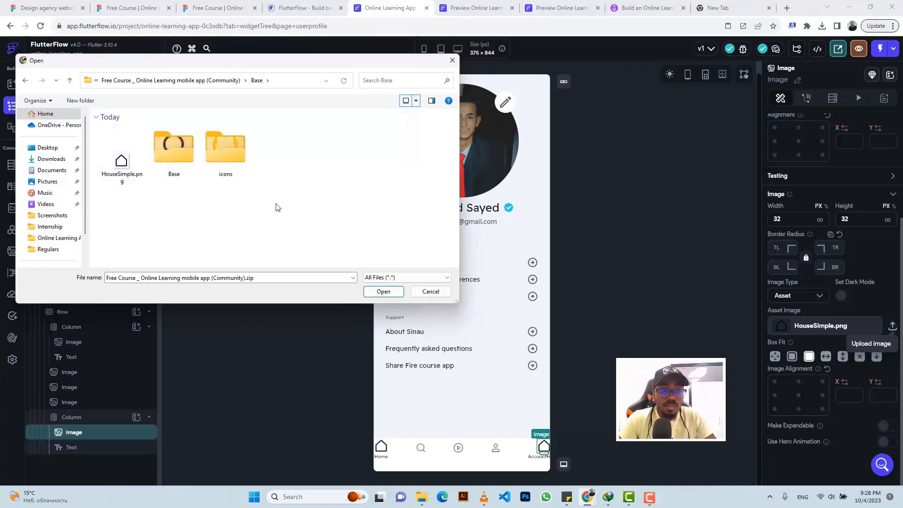
pyautogui.click(69, 81)
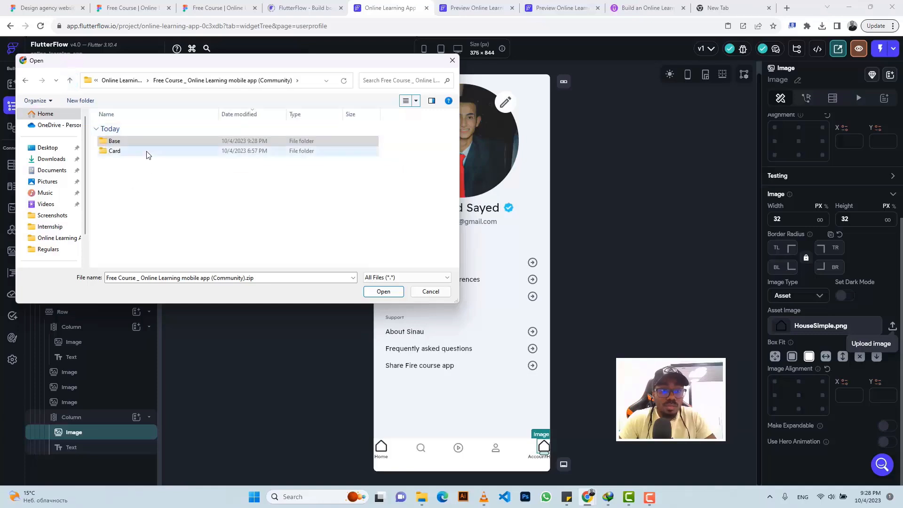
pyautogui.doubleClick(142, 151)
pyautogui.doubleClick(134, 142)
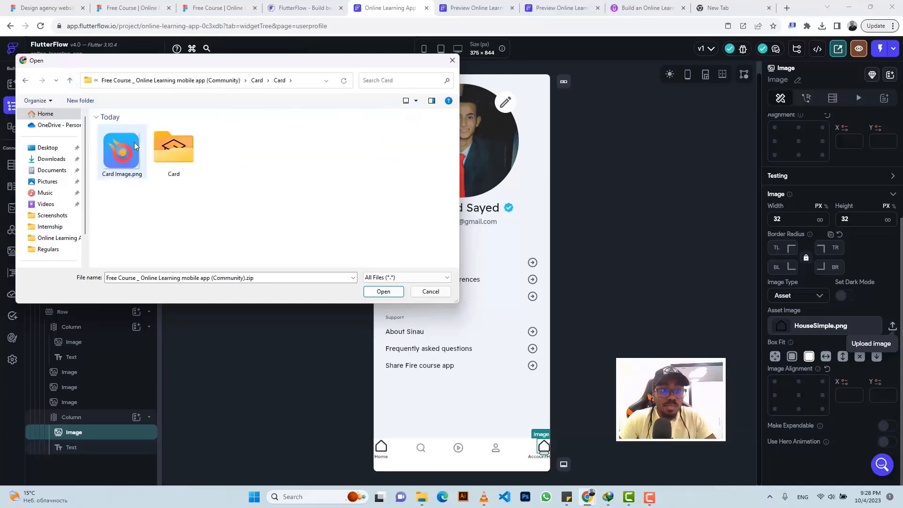
pyautogui.click(69, 81)
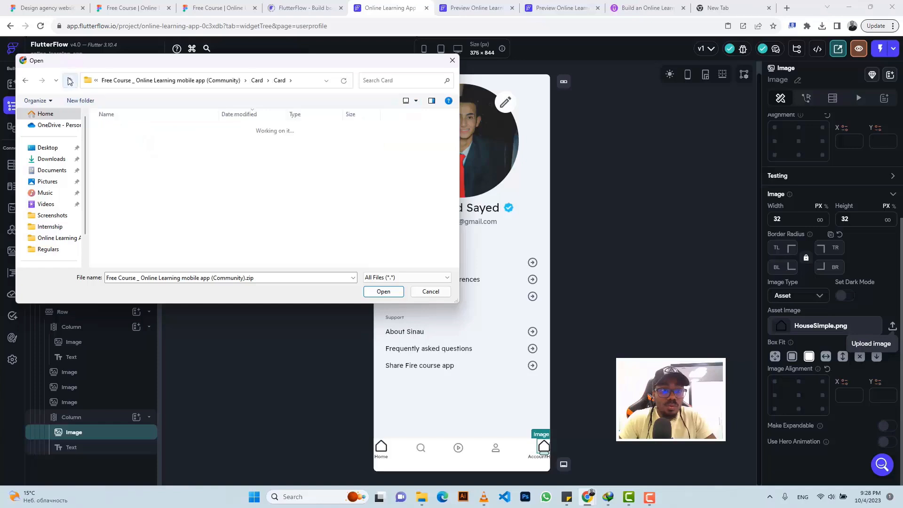
pyautogui.click(69, 80)
pyautogui.click(69, 81)
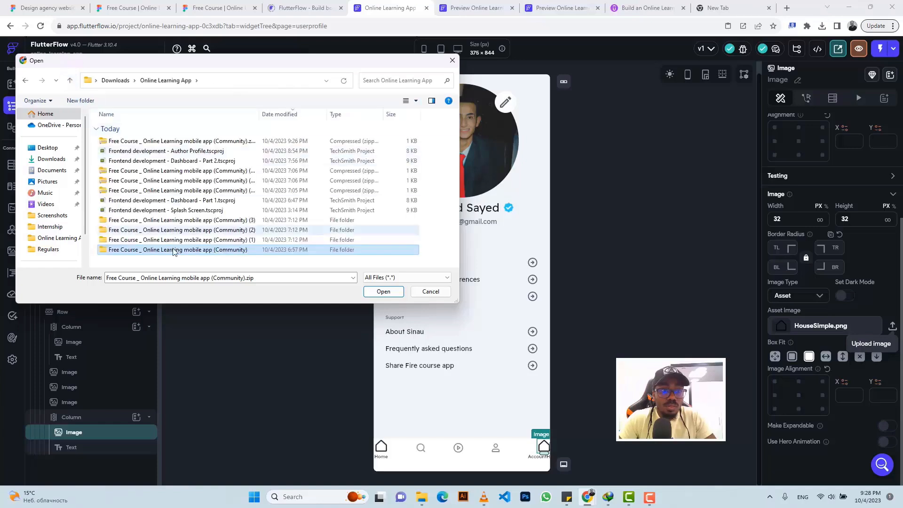
# Step: Check the Base icons folder of "Free Course _ Online Learning mobile app (Community) (1)" for the account icon and return to Online Learning App
pyautogui.doubleClick(168, 241)
pyautogui.doubleClick(132, 140)
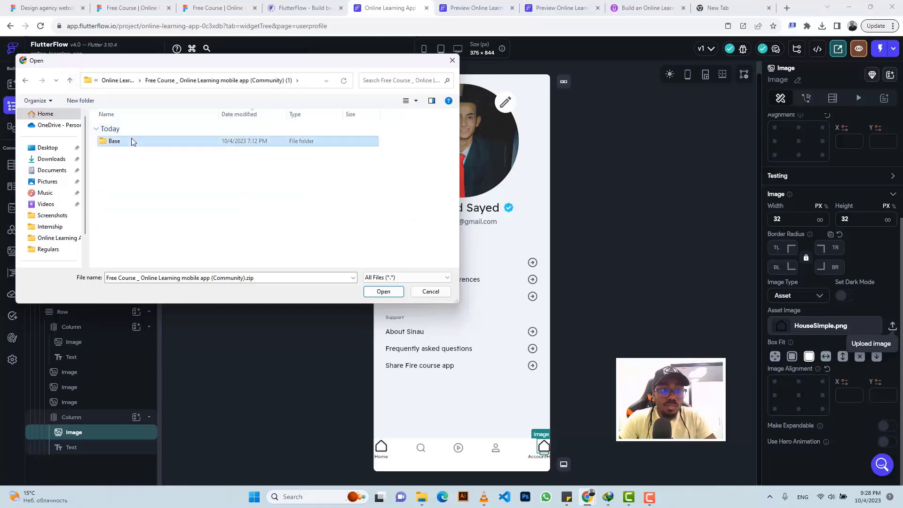
pyautogui.doubleClick(131, 141)
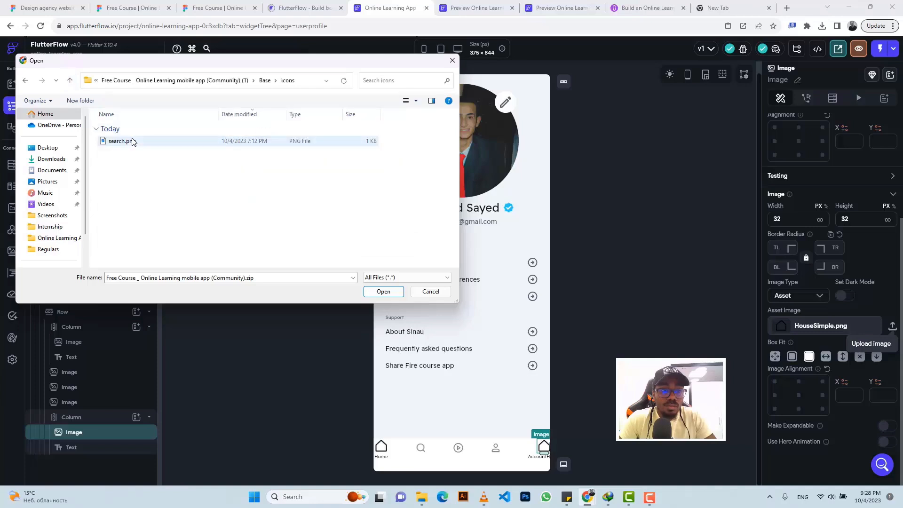
pyautogui.click(70, 81)
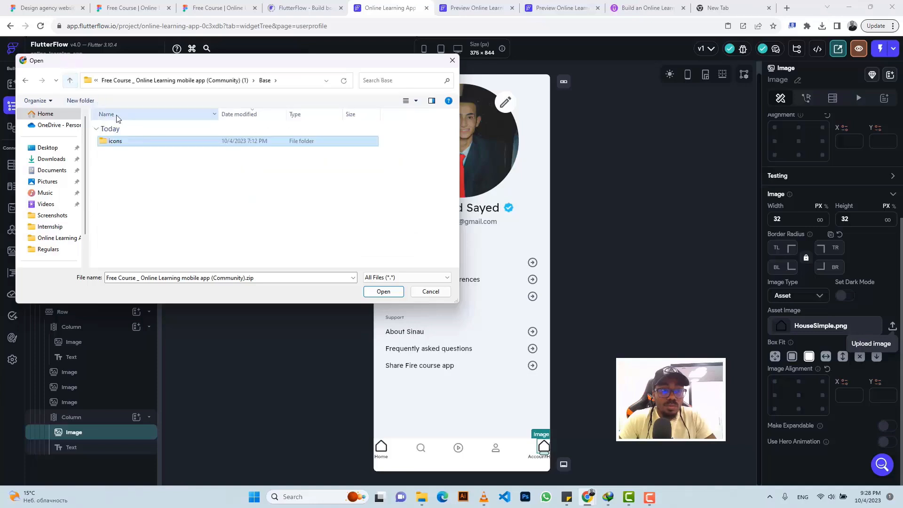
pyautogui.click(71, 81)
pyautogui.click(71, 81)
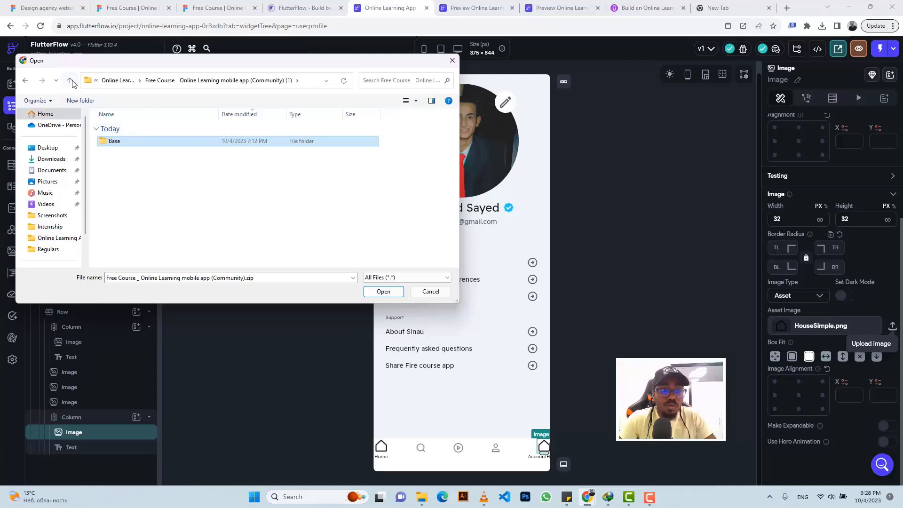
pyautogui.click(71, 81)
# Step: Check the Base icons folder of "Free Course _ Online Learning mobile app (Community) (2)" with large thumbnails and return to Online Learning App
pyautogui.doubleClick(141, 227)
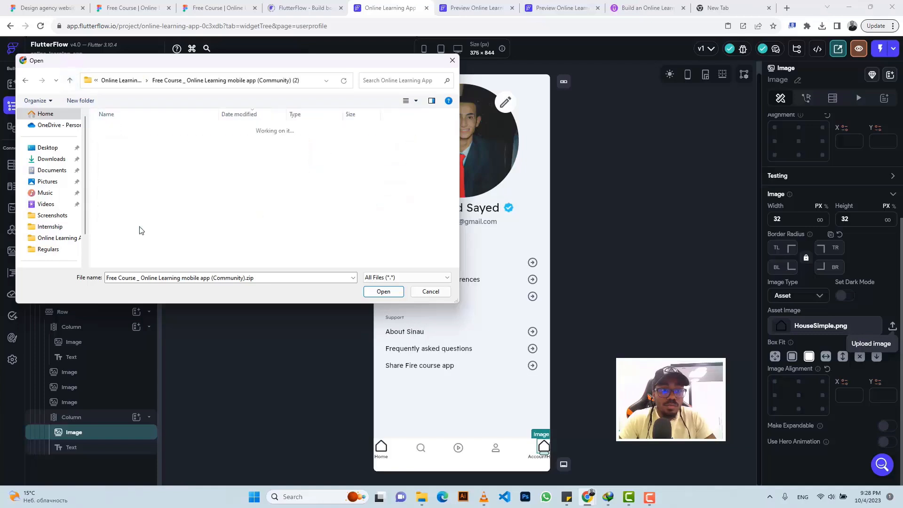
pyautogui.doubleClick(132, 146)
pyautogui.doubleClick(132, 146)
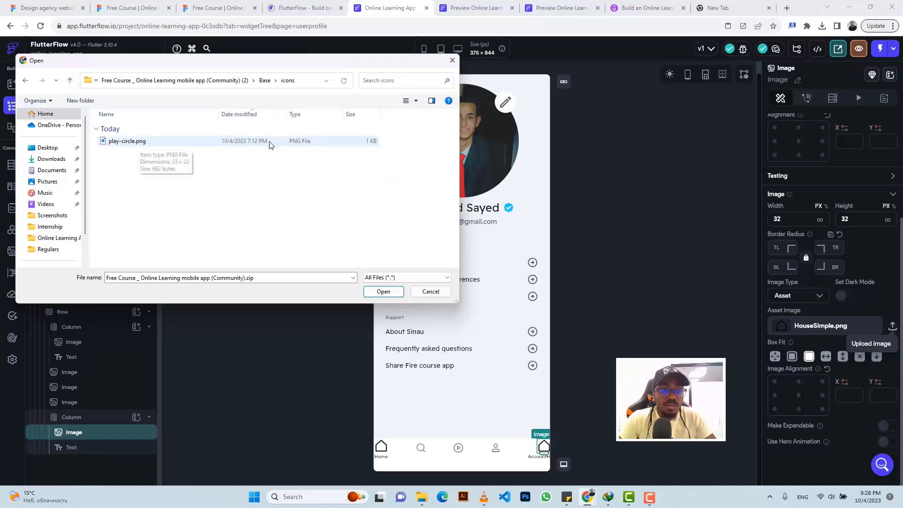
pyautogui.click(416, 101)
pyautogui.click(441, 39)
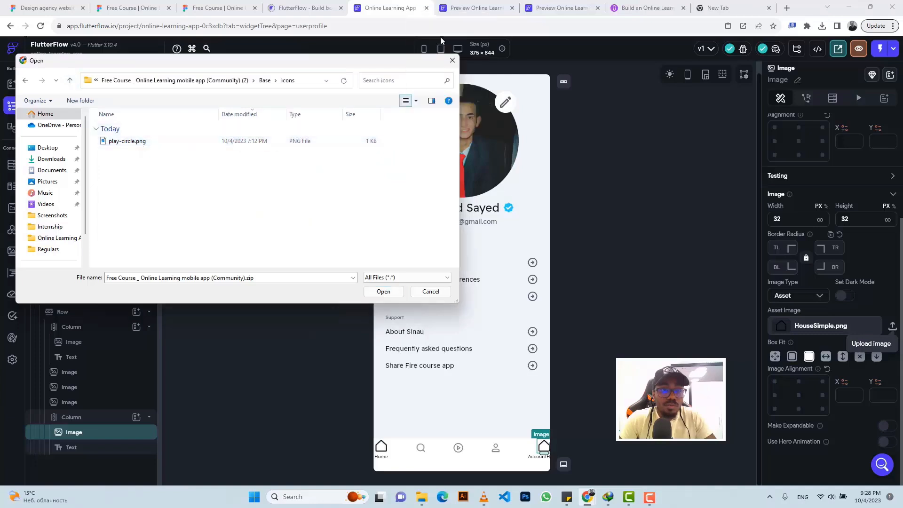
pyautogui.click(70, 81)
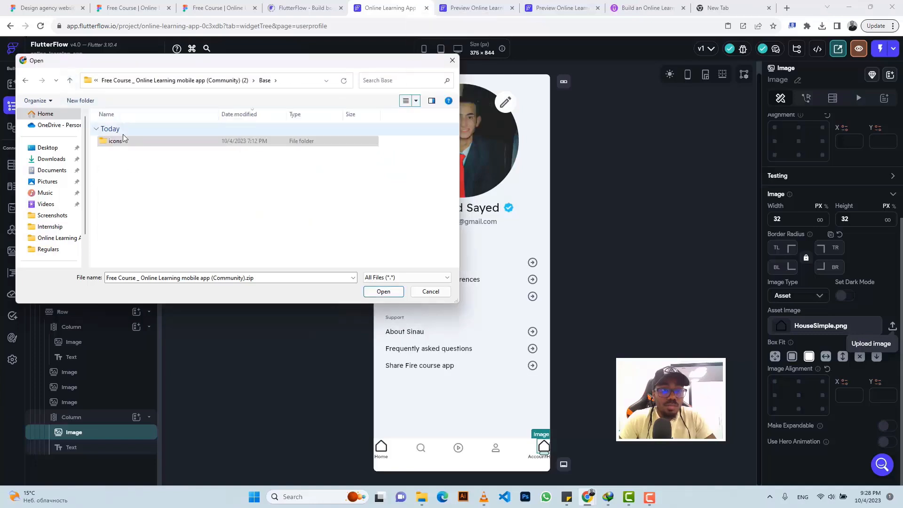
pyautogui.click(72, 82)
pyautogui.click(70, 82)
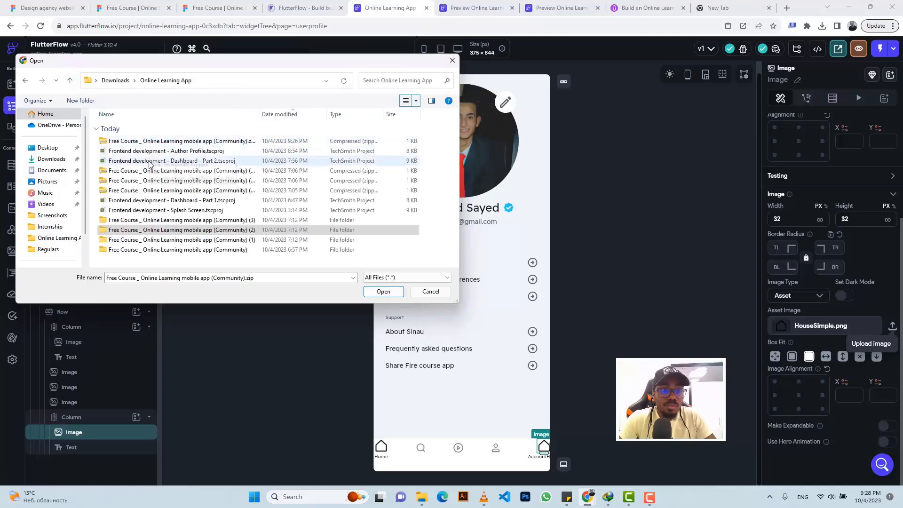
# Step: Check the Base icons folder of "Free Course _ Online Learning mobile app (Community) (3)" with thumbnails and return to Online Learning App
pyautogui.doubleClick(146, 224)
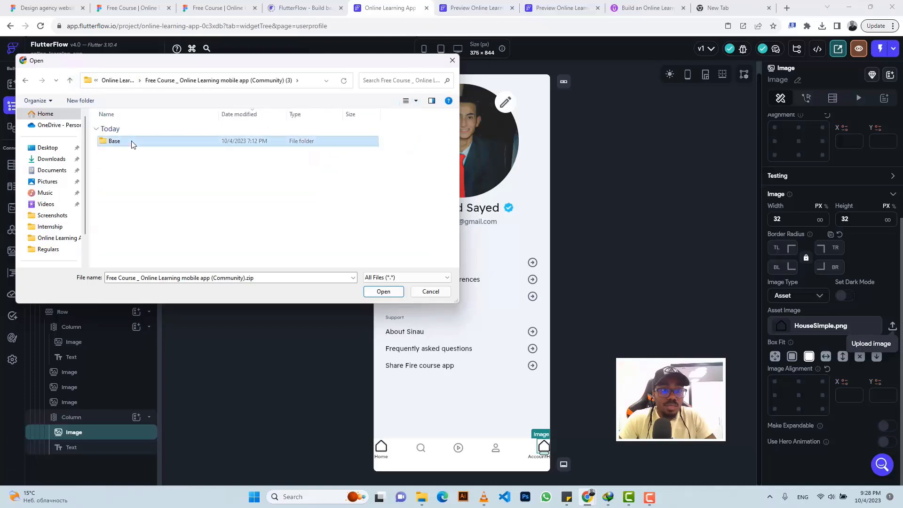
pyautogui.doubleClick(132, 143)
pyautogui.doubleClick(132, 143)
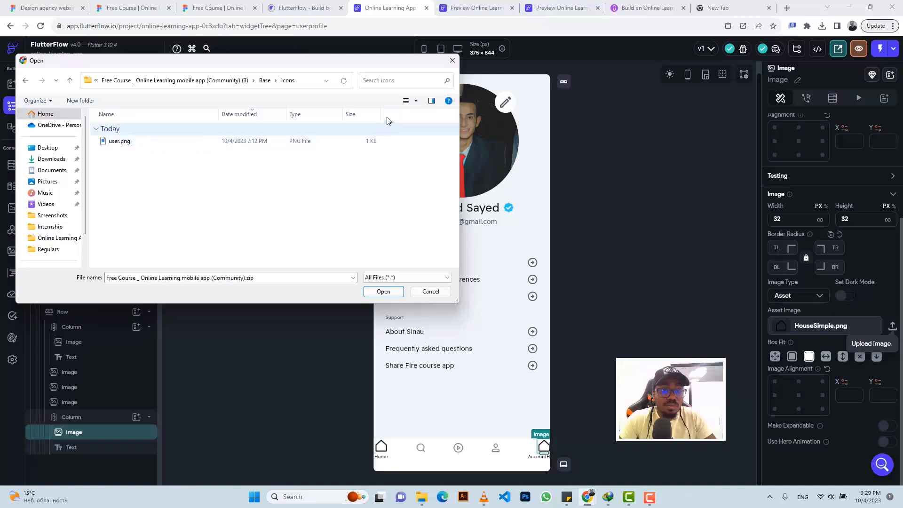
pyautogui.click(415, 101)
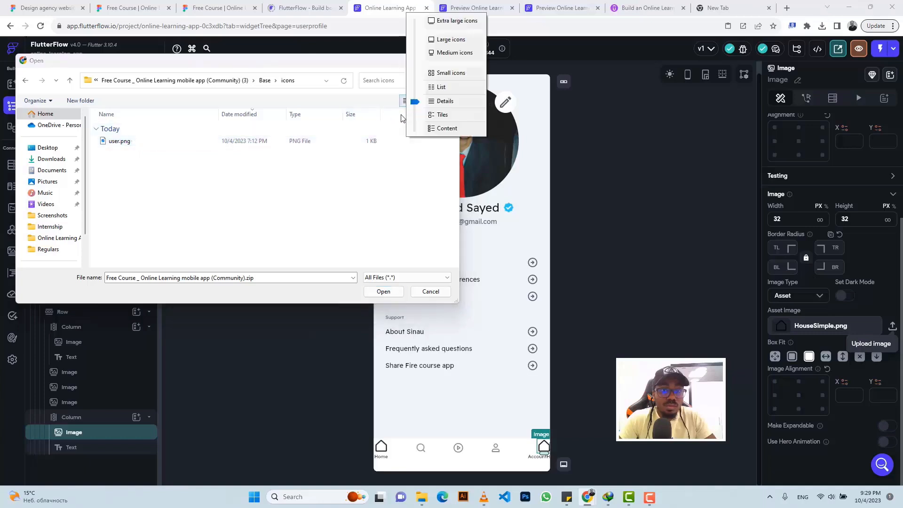
pyautogui.click(431, 53)
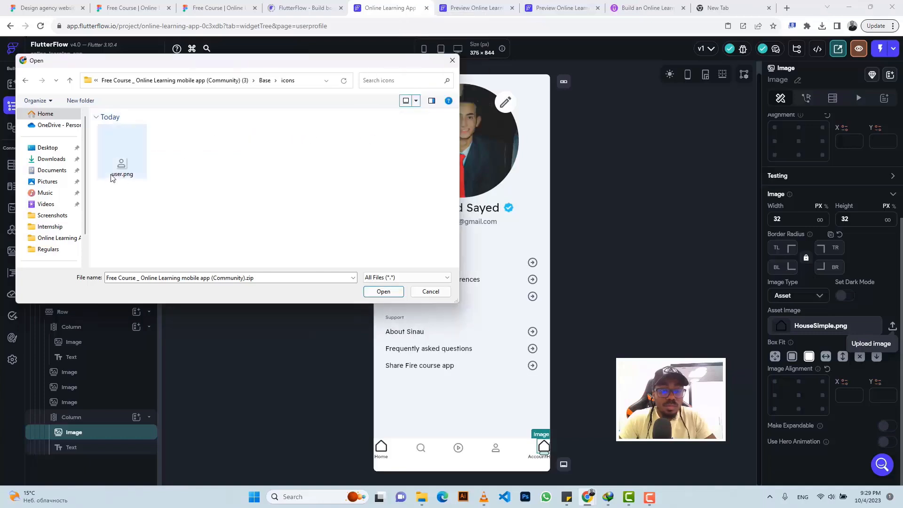
pyautogui.click(72, 81)
pyautogui.click(72, 81)
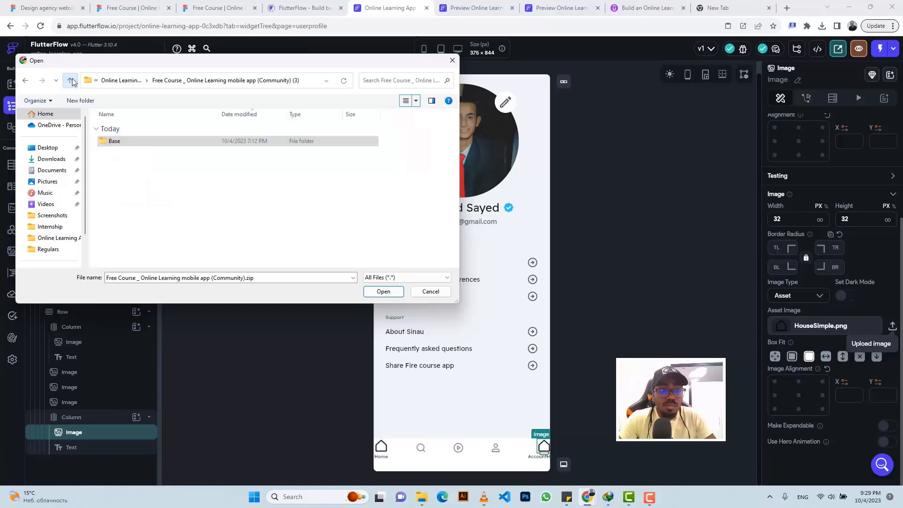
pyautogui.click(71, 81)
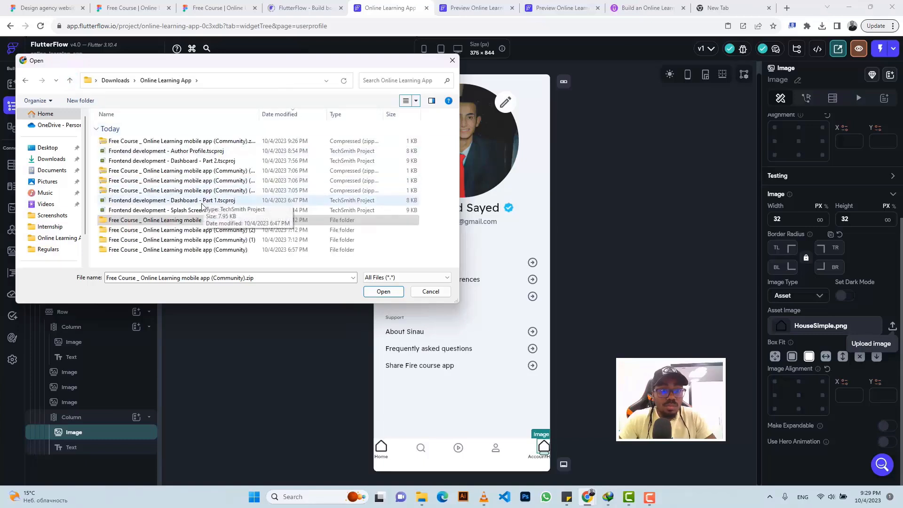
# Step: Search the nested Card folders of the unnumbered course folder and preview the innermost Card Image.png as a large icon
pyautogui.click(226, 220)
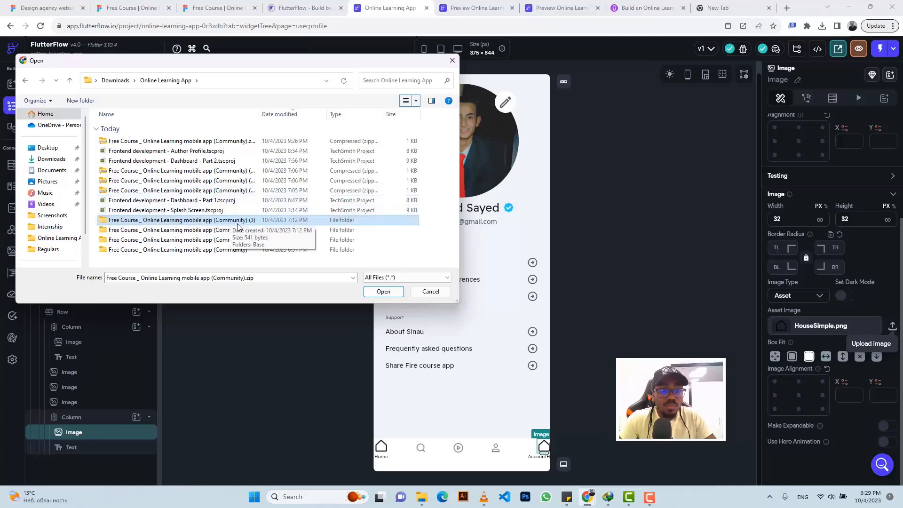
pyautogui.doubleClick(238, 250)
pyautogui.click(133, 152)
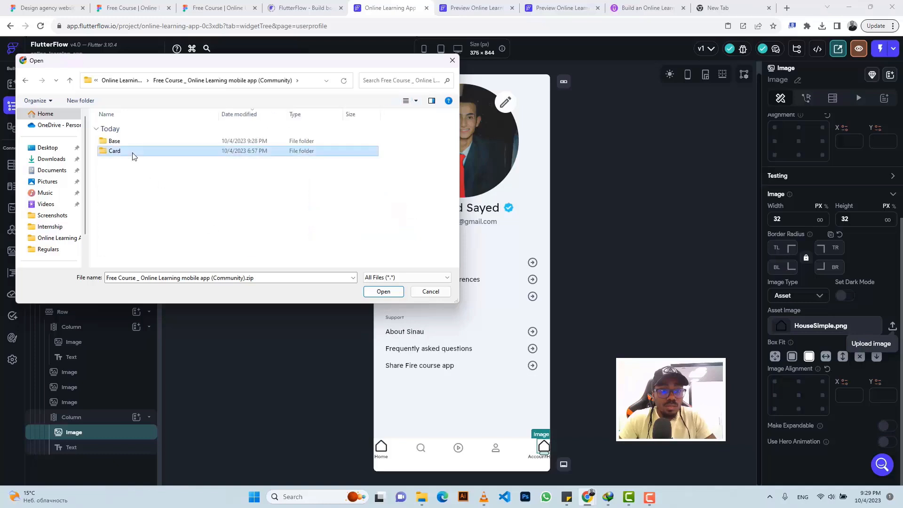
pyautogui.doubleClick(133, 151)
pyautogui.click(129, 141)
pyautogui.doubleClick(130, 141)
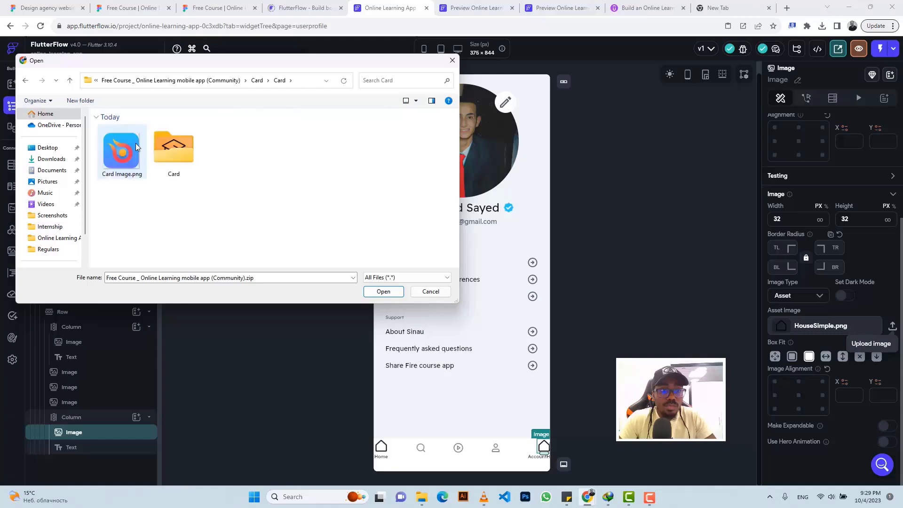
pyautogui.doubleClick(163, 153)
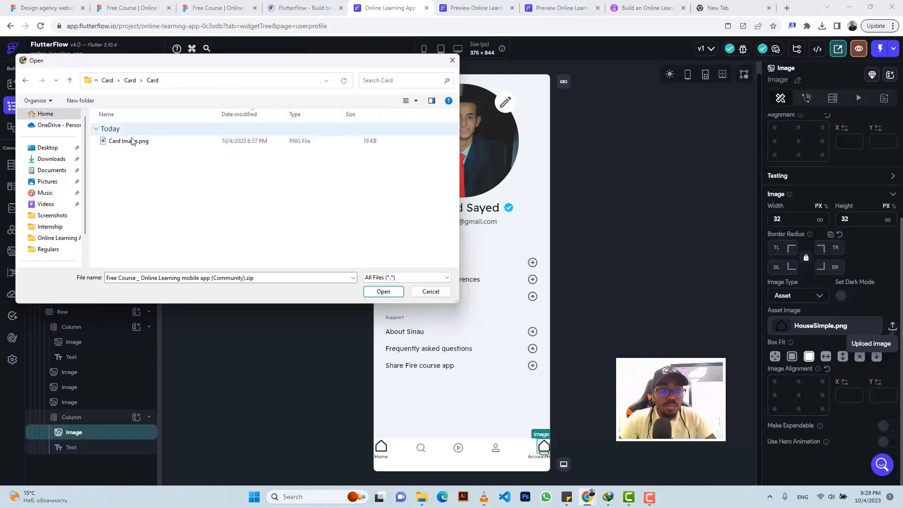
pyautogui.click(143, 143)
pyautogui.click(417, 101)
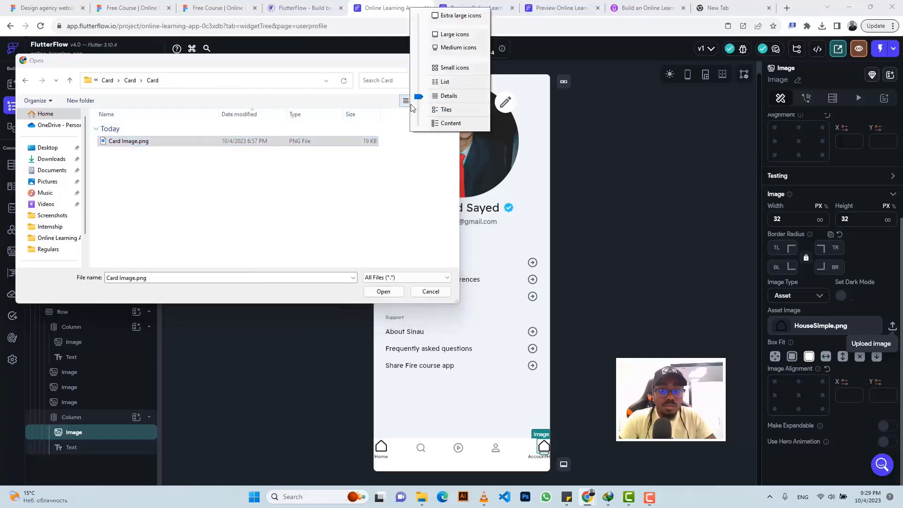
pyautogui.click(450, 35)
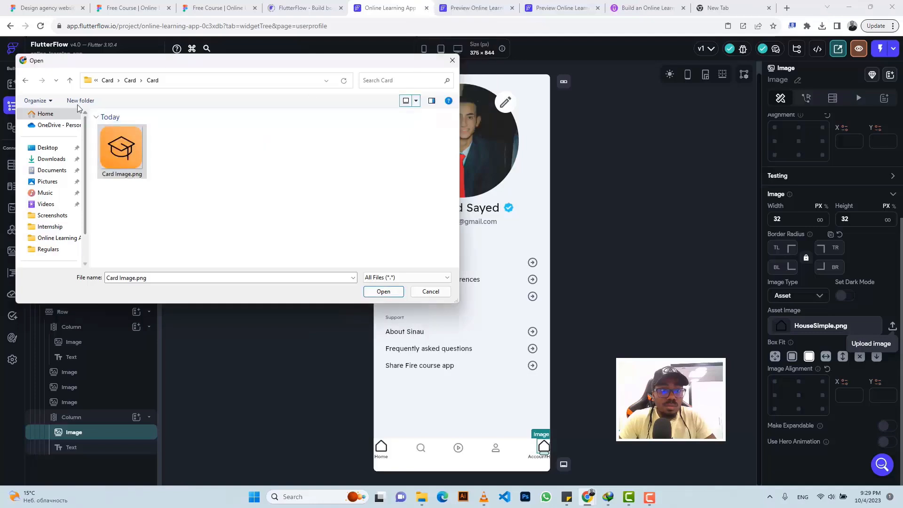
# Step: Replace the Account navigation item's image with User.png from the nested Base folder of the unnumbered course folder
pyautogui.click(69, 81)
pyautogui.click(70, 81)
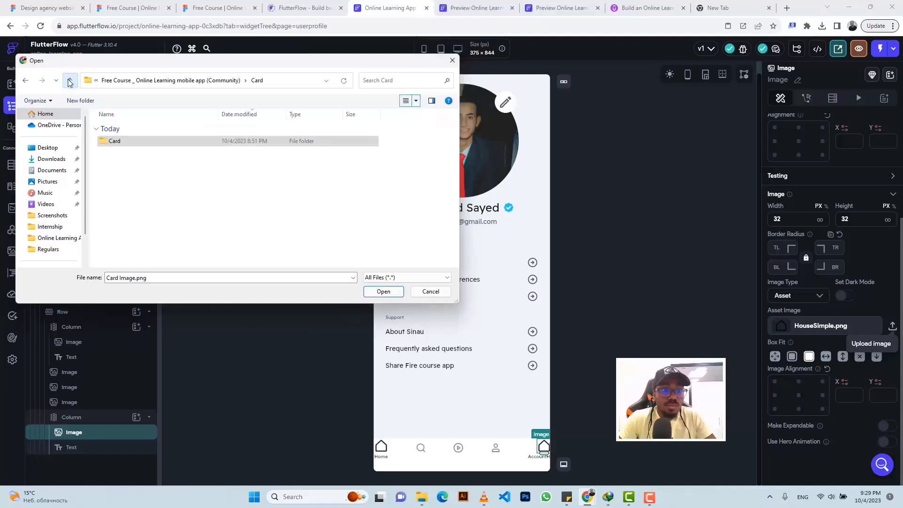
pyautogui.click(71, 83)
pyautogui.doubleClick(164, 144)
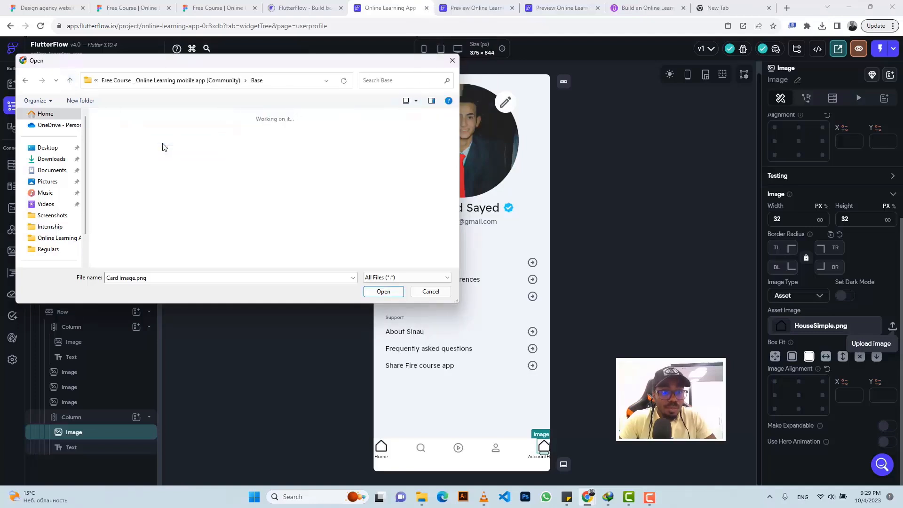
pyautogui.doubleClick(178, 149)
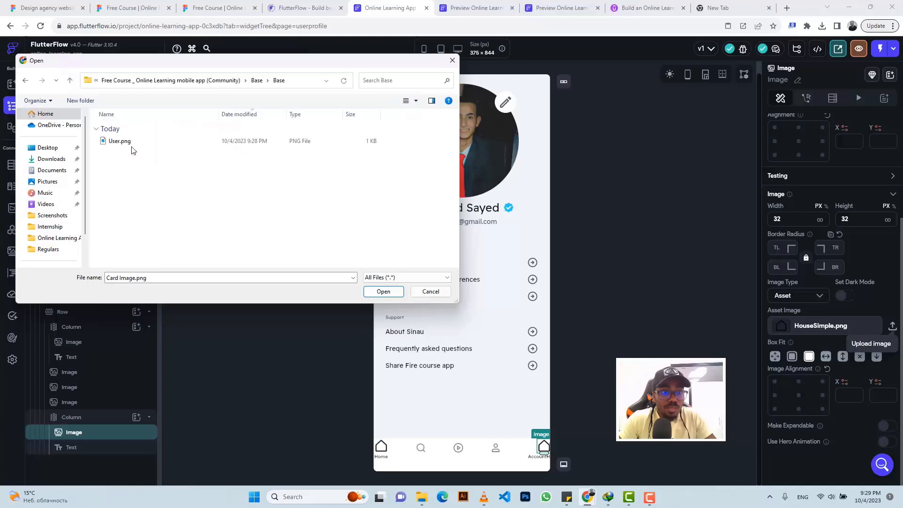
pyautogui.click(119, 143)
pyautogui.click(380, 292)
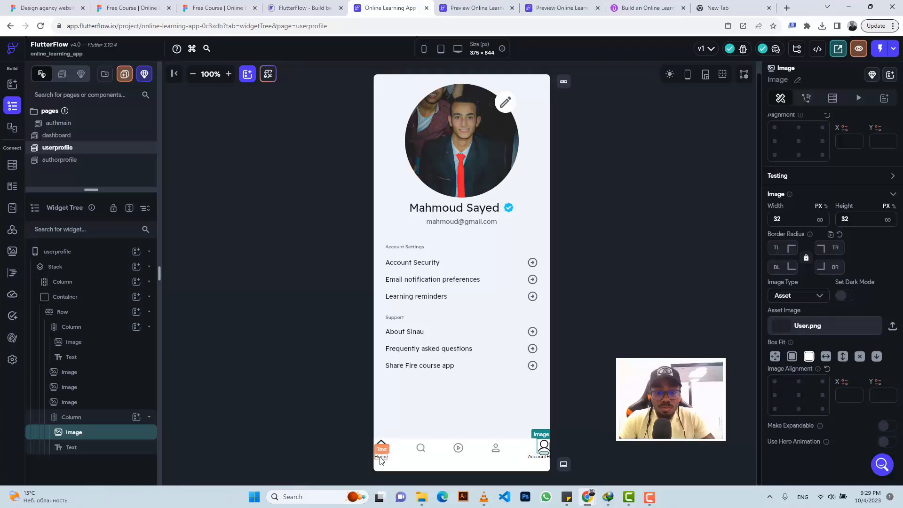
# Step: Delete the Home icon together with its text label and column from the bottom navigation row
pyautogui.click(382, 457)
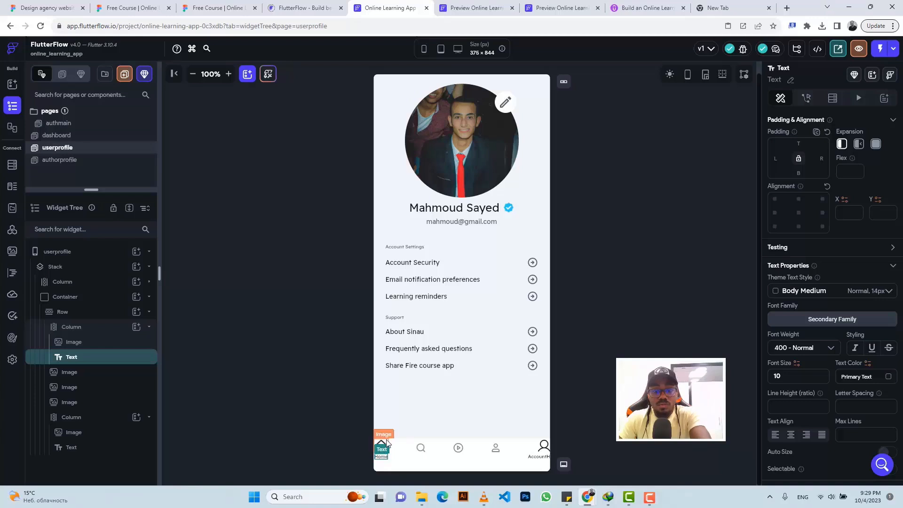
pyautogui.click(385, 443)
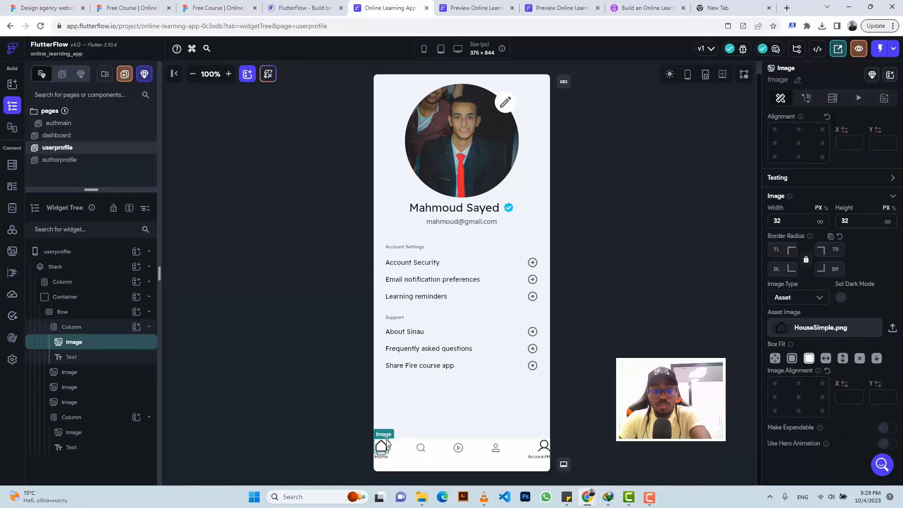
pyautogui.press('Delete')
pyautogui.press('Delete')
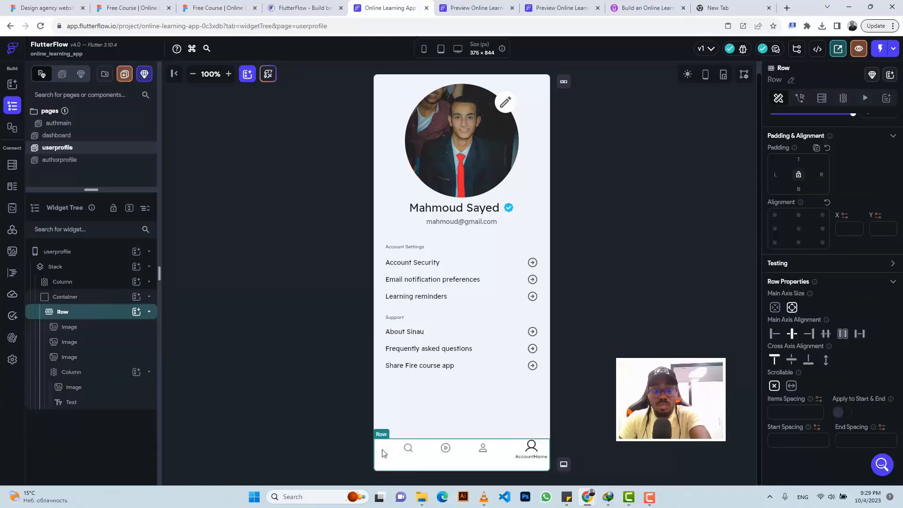
# Step: Clear the search icon's left padding and replace its image with HouseSimple.png from the unnumbered course folder's Base folder
pyautogui.click(407, 450)
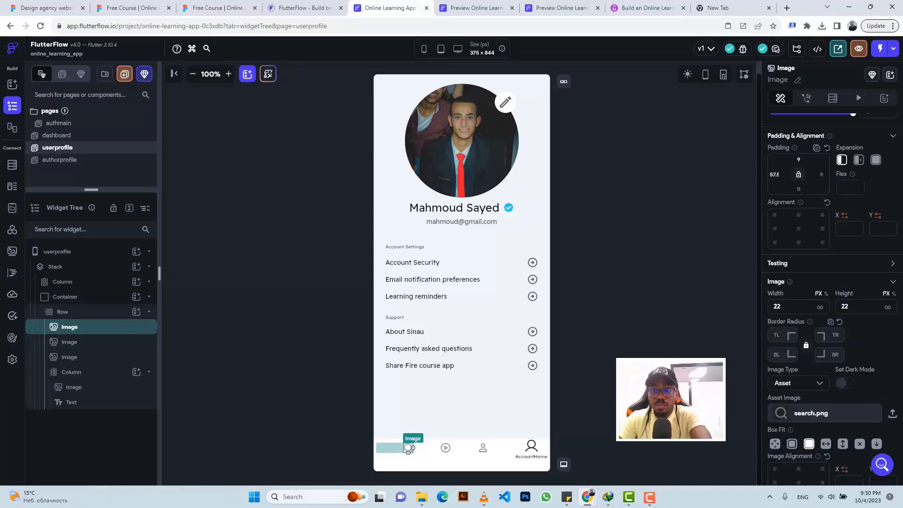
pyautogui.press('BackSpace')
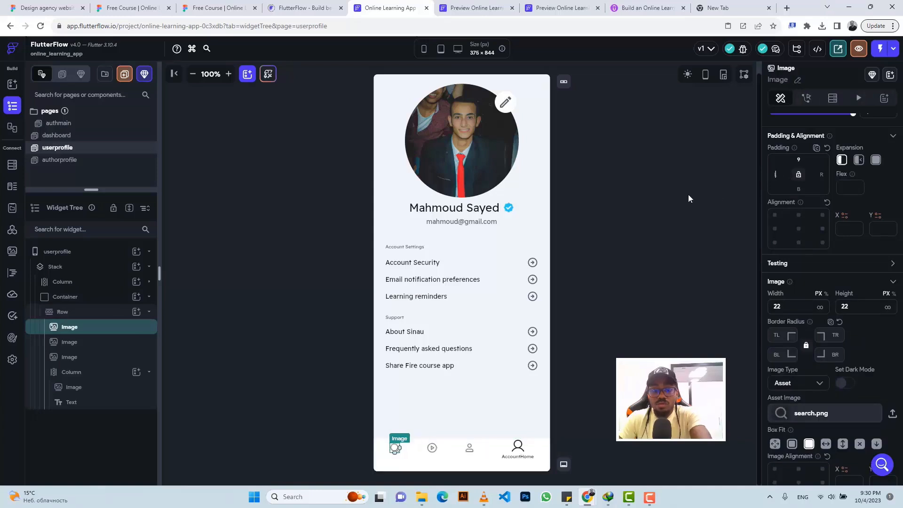
pyautogui.click(893, 414)
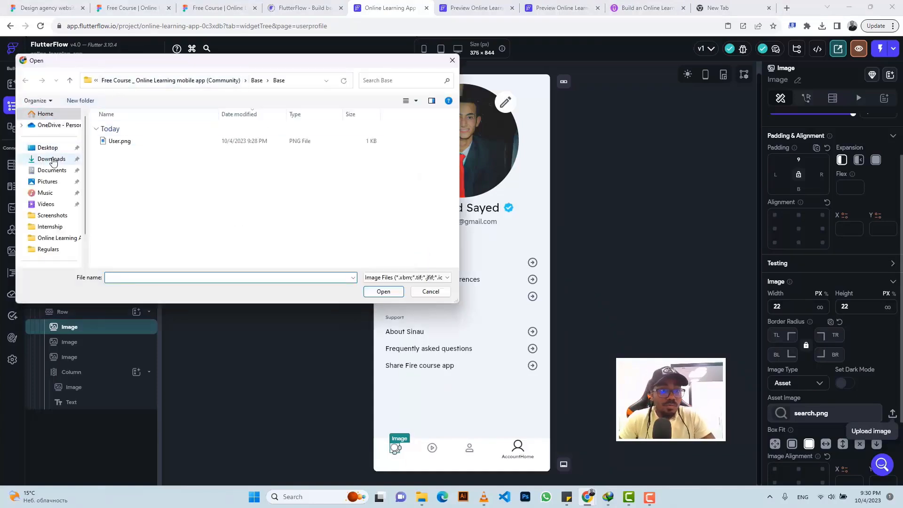
pyautogui.click(52, 159)
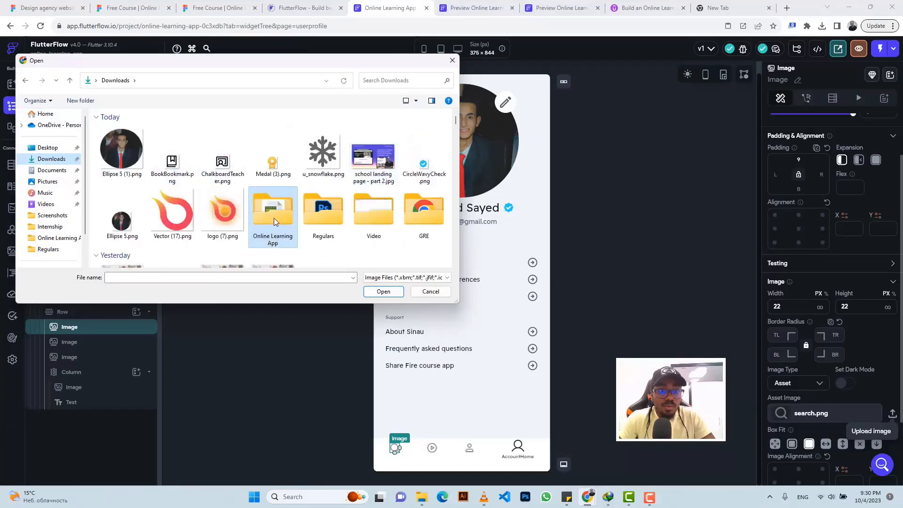
pyautogui.doubleClick(274, 218)
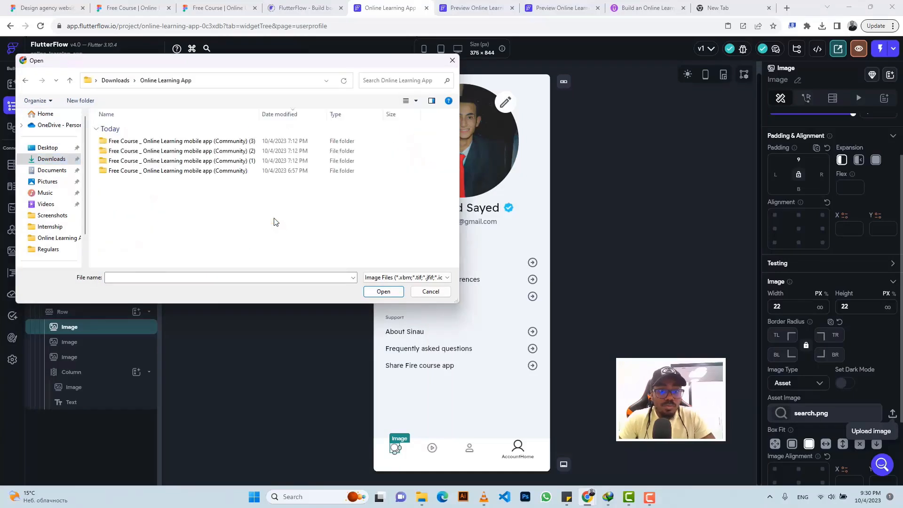
pyautogui.doubleClick(149, 171)
pyautogui.doubleClick(114, 142)
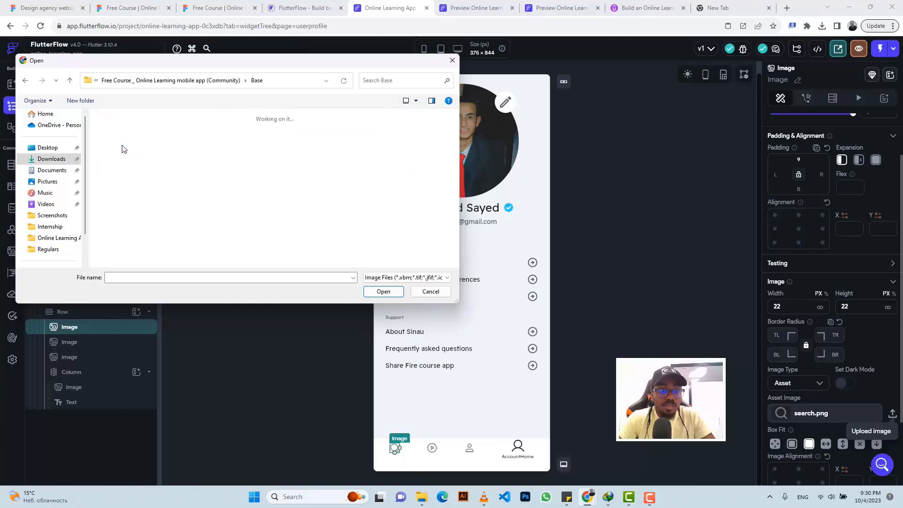
pyautogui.click(122, 149)
pyautogui.click(383, 291)
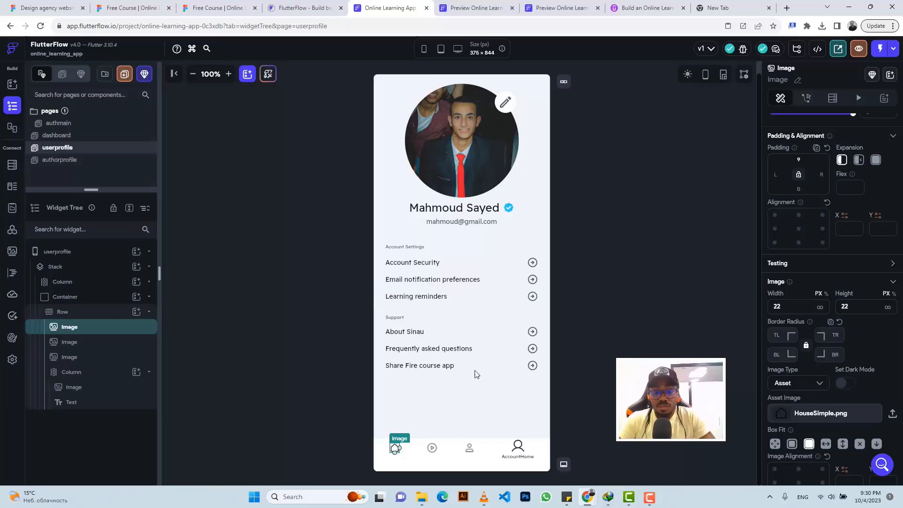
# Step: Correct the text label under the user icon in the navigation row to "Account"
pyautogui.click(516, 457)
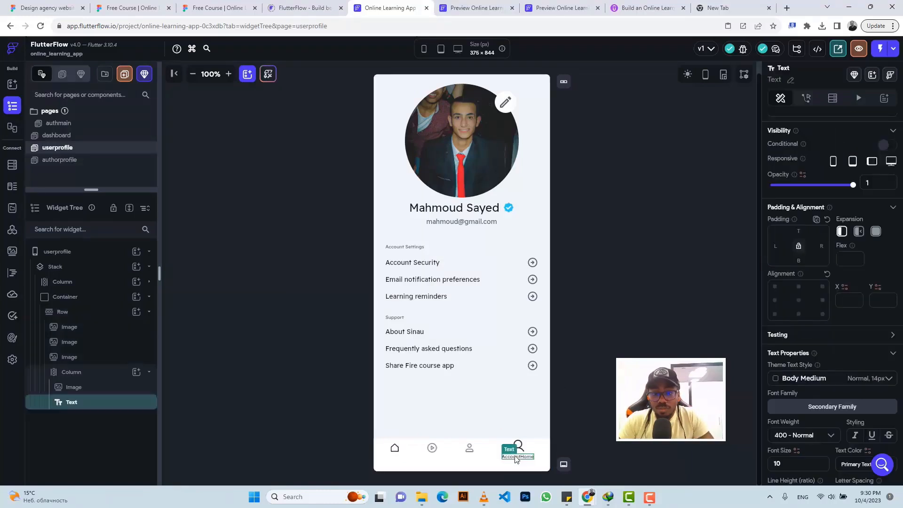
pyautogui.scroll(2, 819, 123)
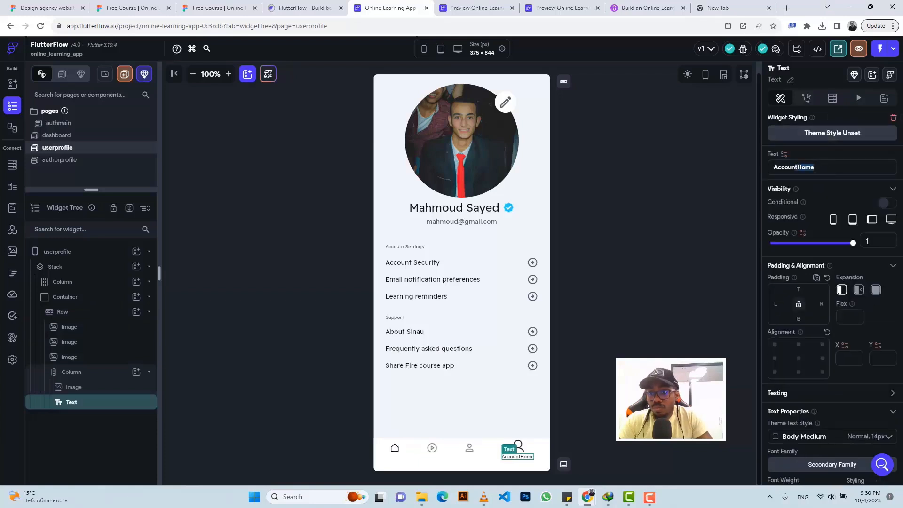
pyautogui.press('BackSpace')
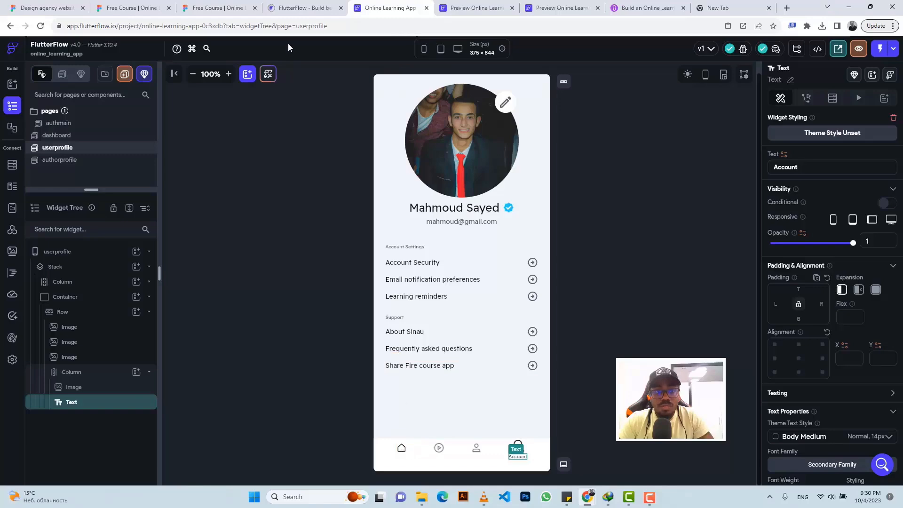
# Step: Check the HouseSimple icon in the Figma design, and list all file types in Downloads for the navigation row's home image
pyautogui.click(215, 8)
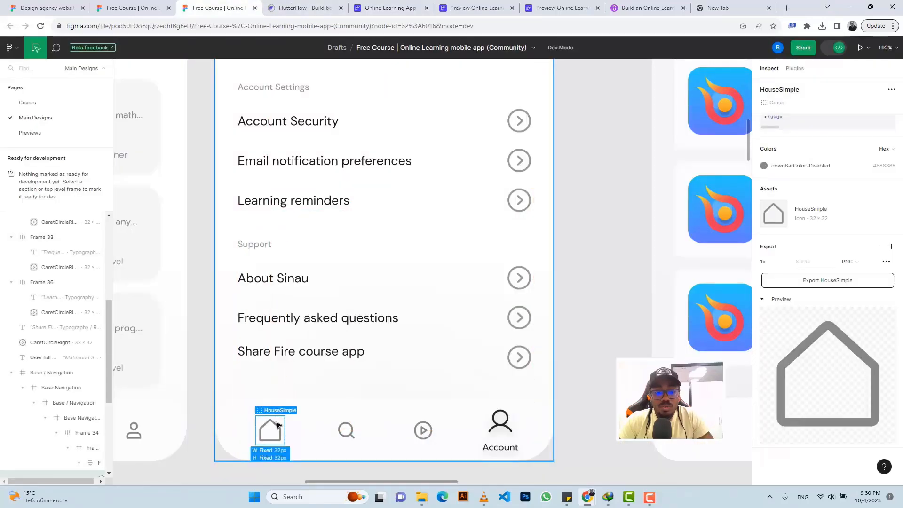
pyautogui.click(390, 8)
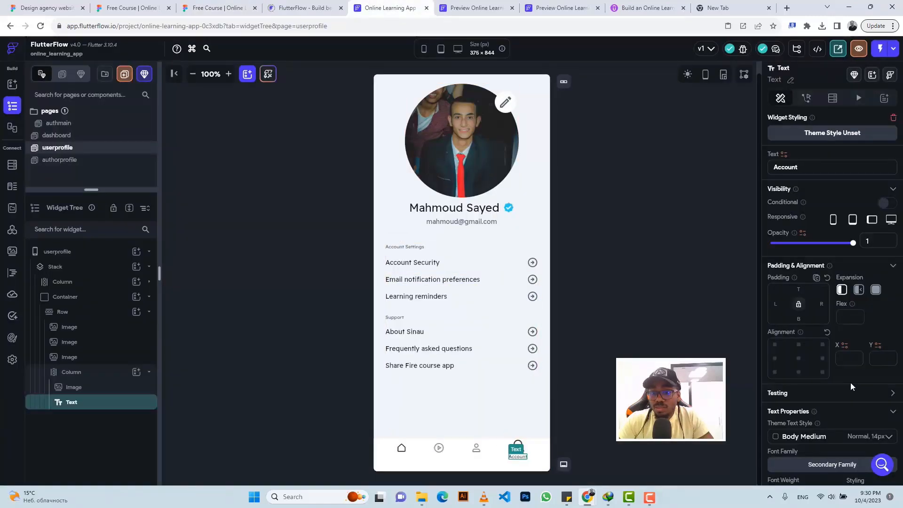
pyautogui.click(401, 448)
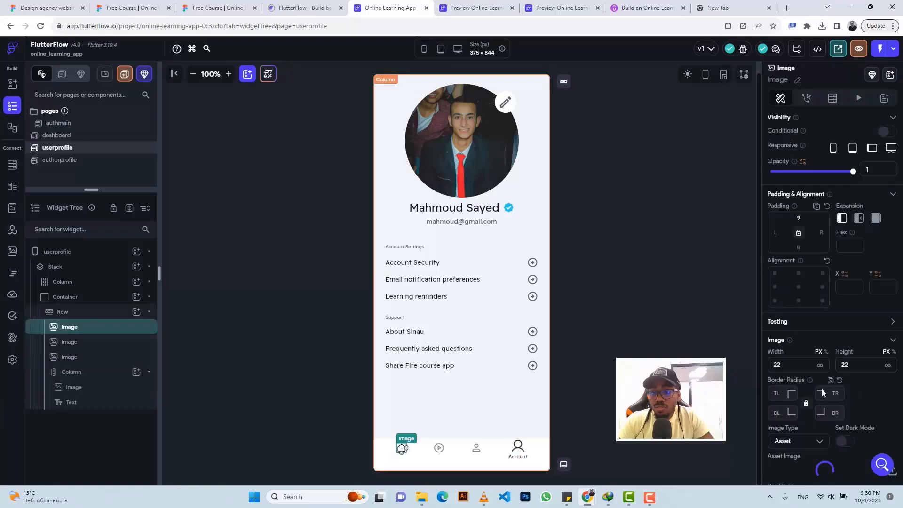
pyautogui.scroll(-3, 874, 371)
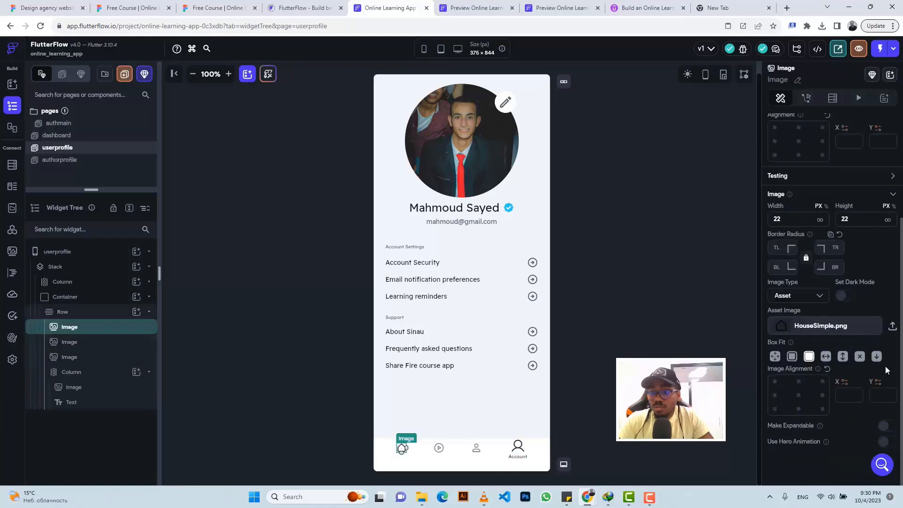
pyautogui.click(892, 327)
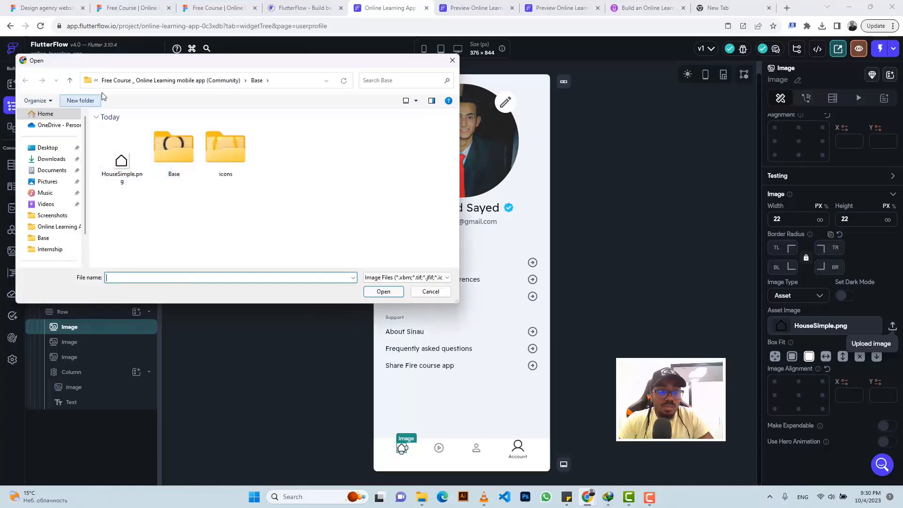
pyautogui.click(126, 88)
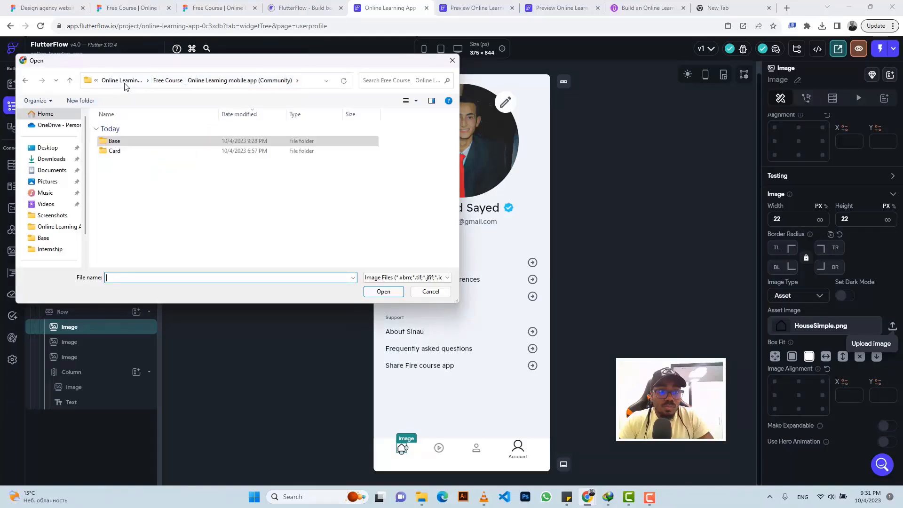
pyautogui.click(125, 84)
pyautogui.click(116, 81)
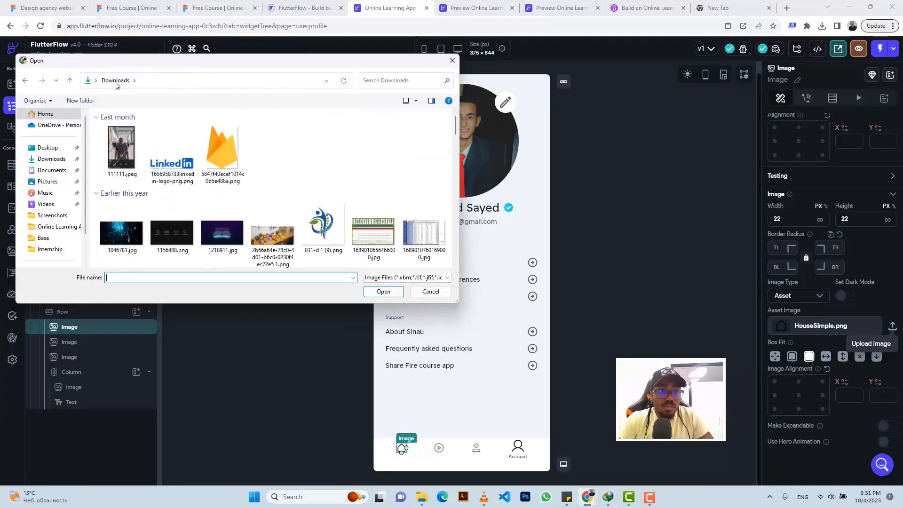
pyautogui.click(406, 277)
pyautogui.click(389, 295)
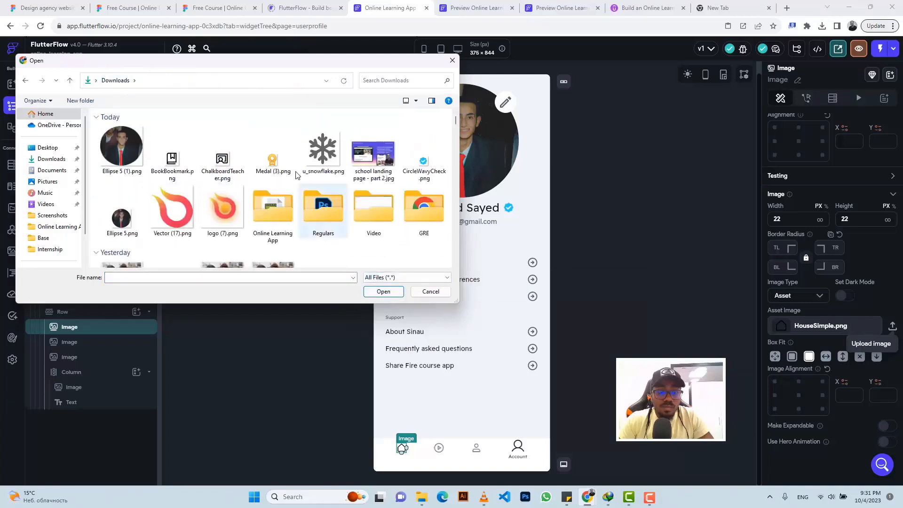
# Step: Move "Free Course _ Online Learning mobile app (Community) (1).zip" into the Online Learning App folder, replacing the existing copy, and extract it
pyautogui.click(121, 152)
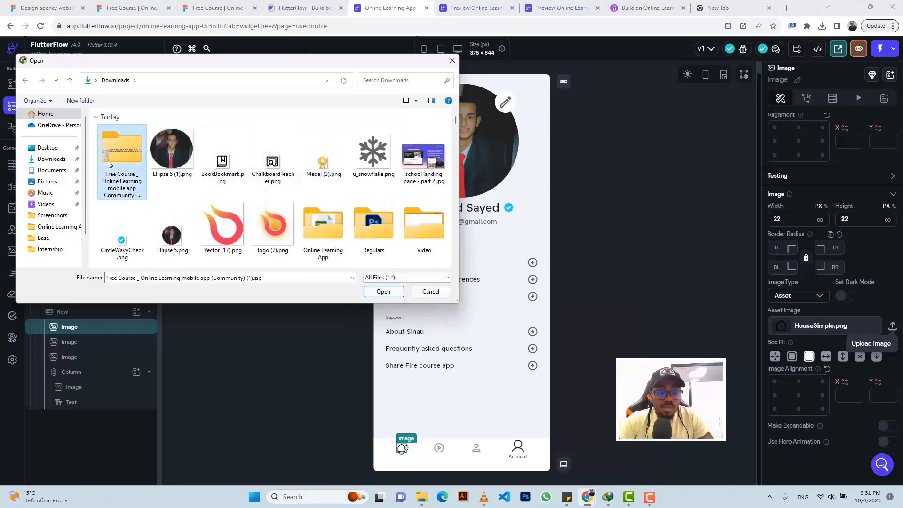
pyautogui.doubleClick(318, 234)
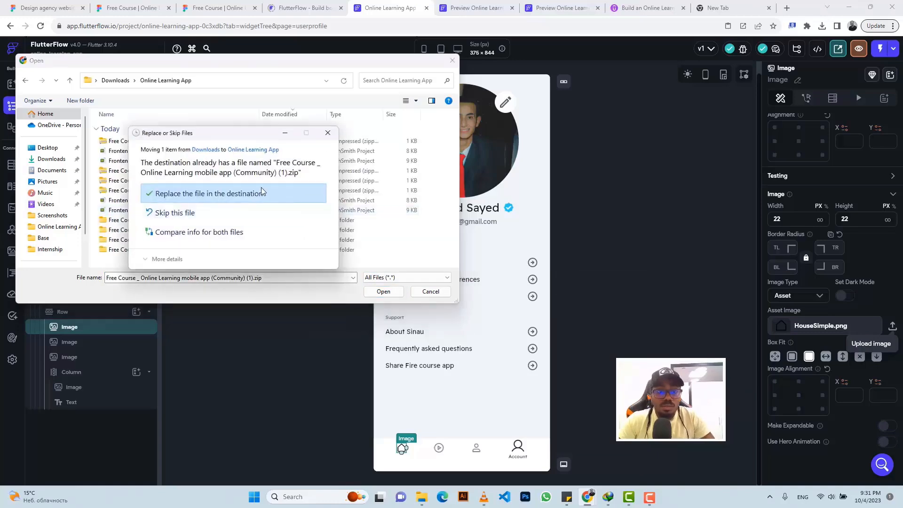
pyautogui.click(259, 188)
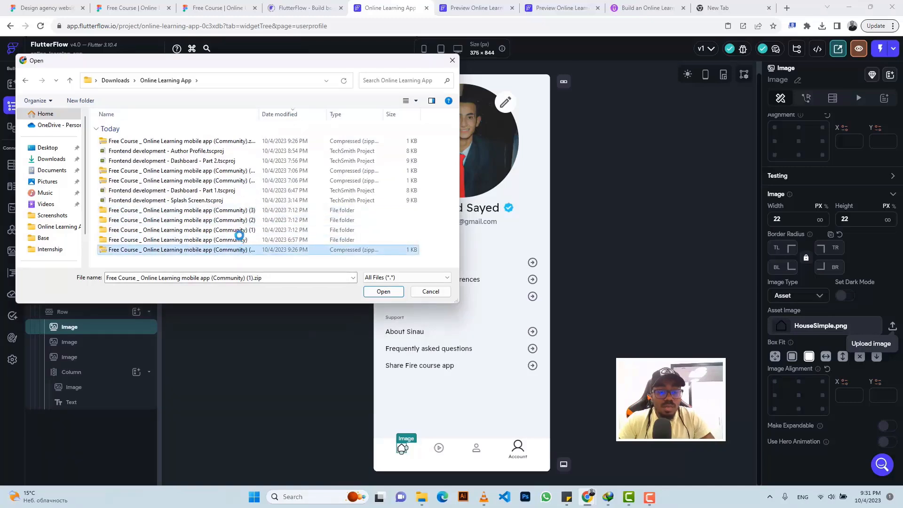
pyautogui.rightClick(239, 250)
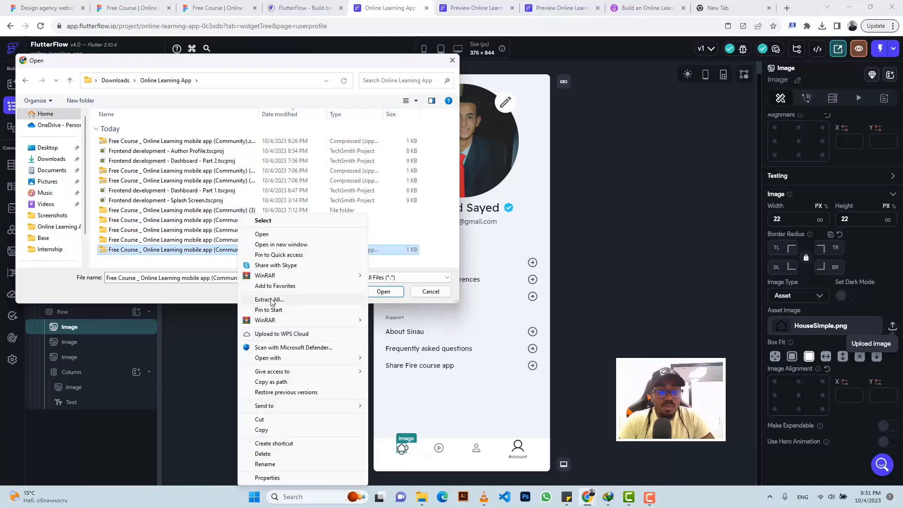
pyautogui.click(323, 295)
pyautogui.click(537, 337)
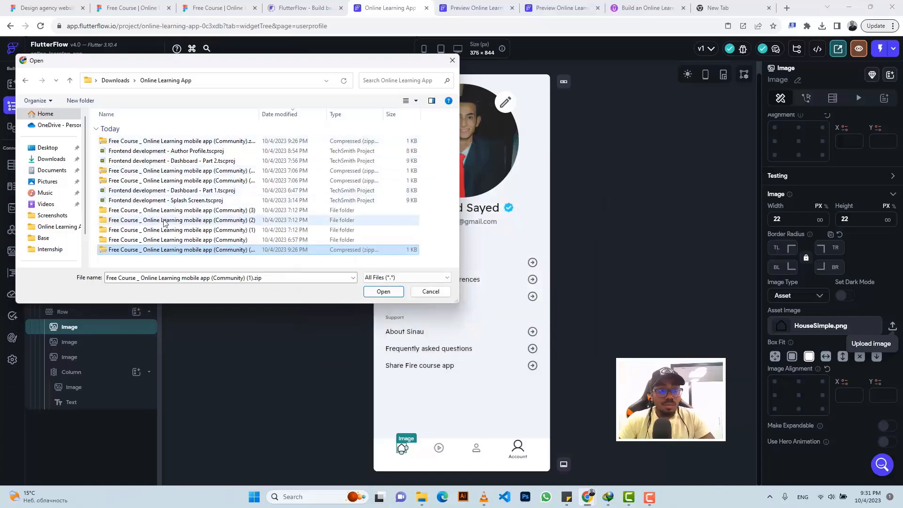
# Step: Check the Base icons folder of the unnumbered course folder with thumbnails for the home icon and return to Base
pyautogui.doubleClick(166, 240)
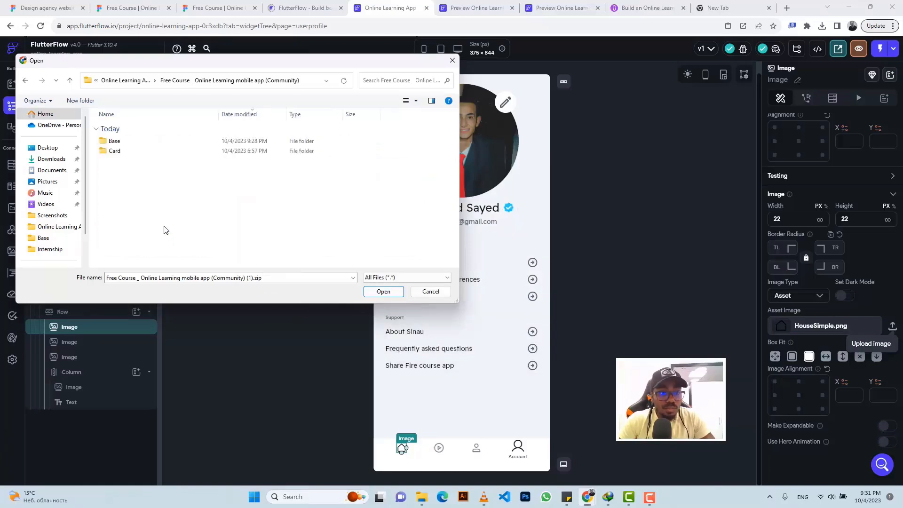
pyautogui.doubleClick(157, 141)
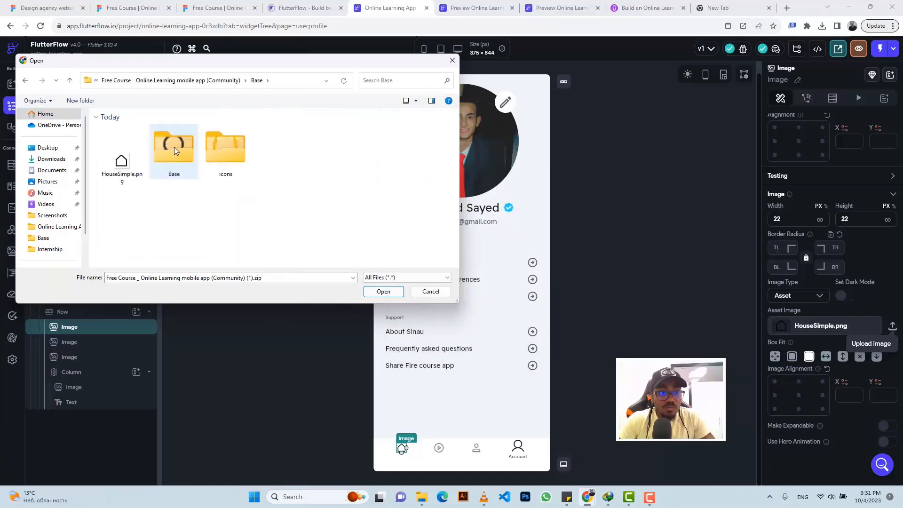
pyautogui.doubleClick(216, 149)
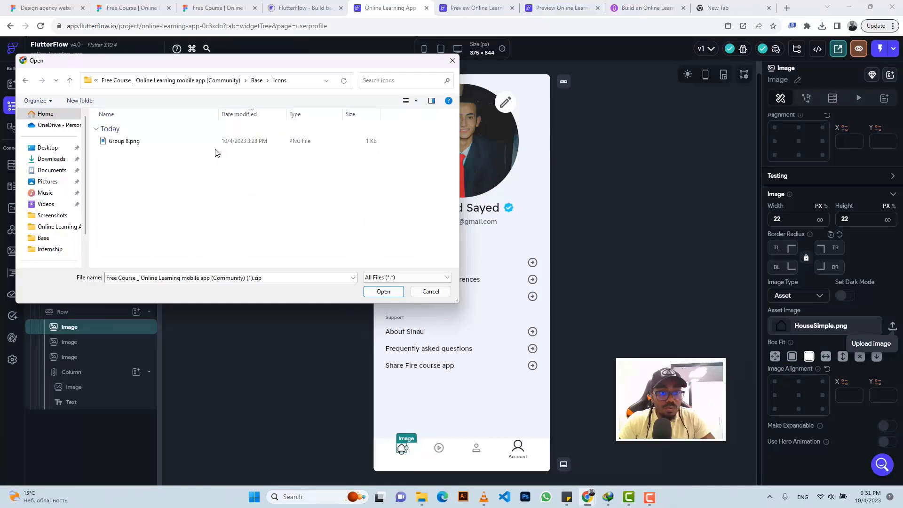
pyautogui.click(409, 100)
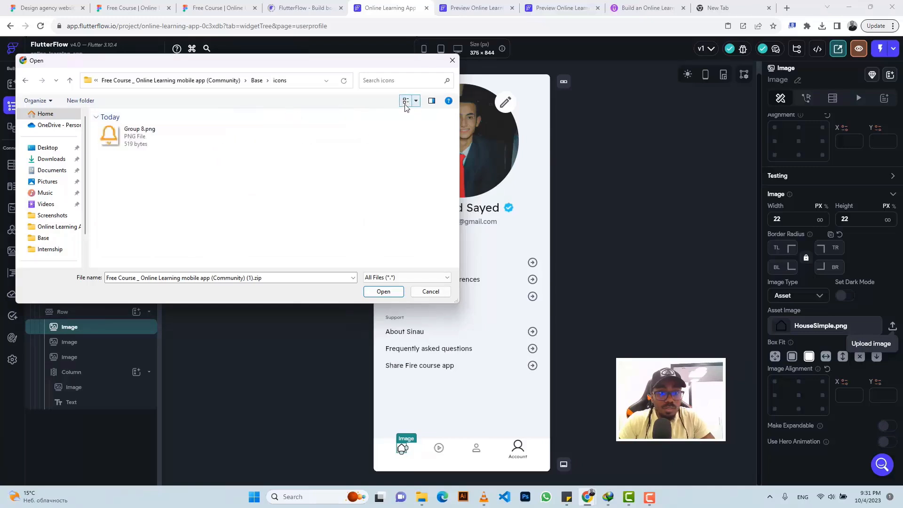
pyautogui.click(70, 83)
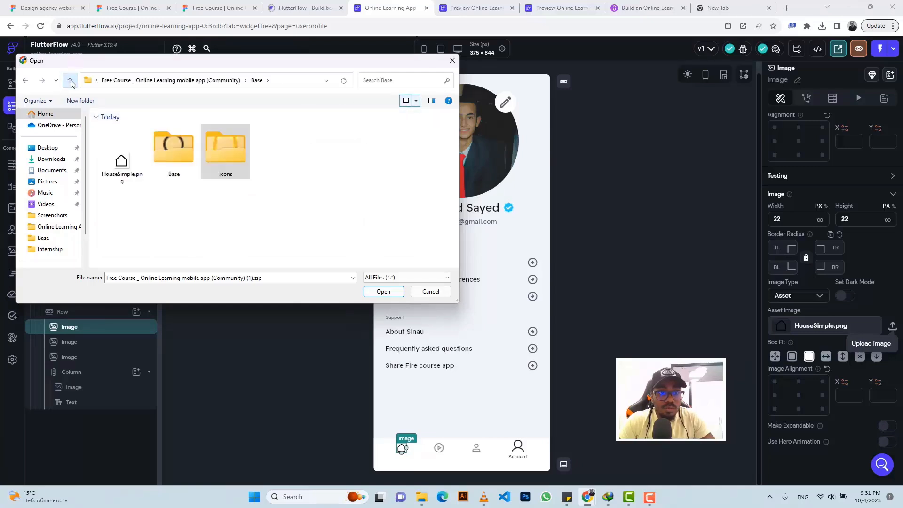
# Step: Check the nested Base folder and the Card folder of the unnumbered course folder for the home icon and return to Online Learning App
pyautogui.doubleClick(173, 156)
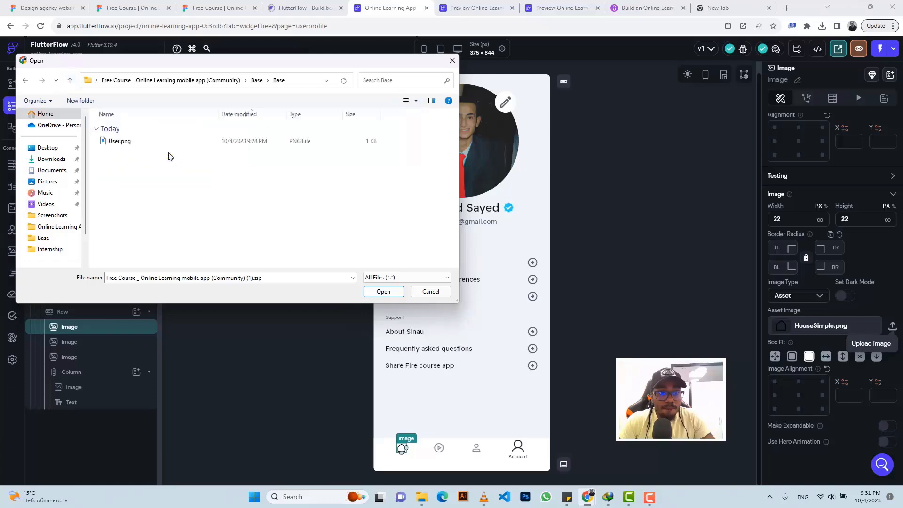
pyautogui.click(71, 81)
pyautogui.click(70, 81)
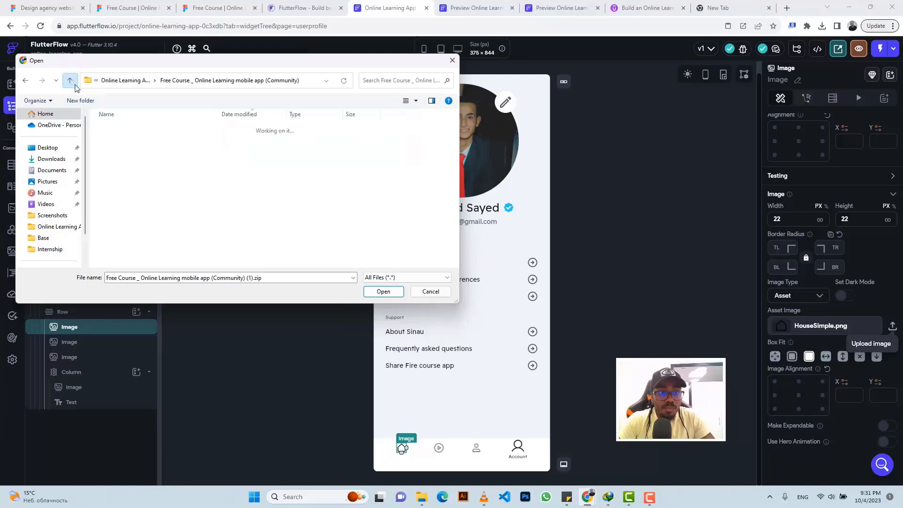
pyautogui.doubleClick(151, 148)
pyautogui.doubleClick(150, 146)
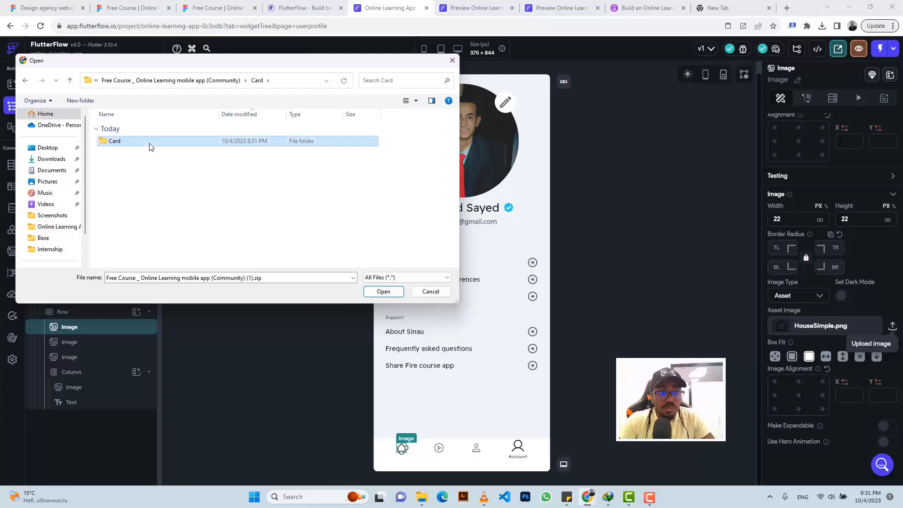
pyautogui.click(71, 82)
pyautogui.click(71, 81)
pyautogui.click(71, 82)
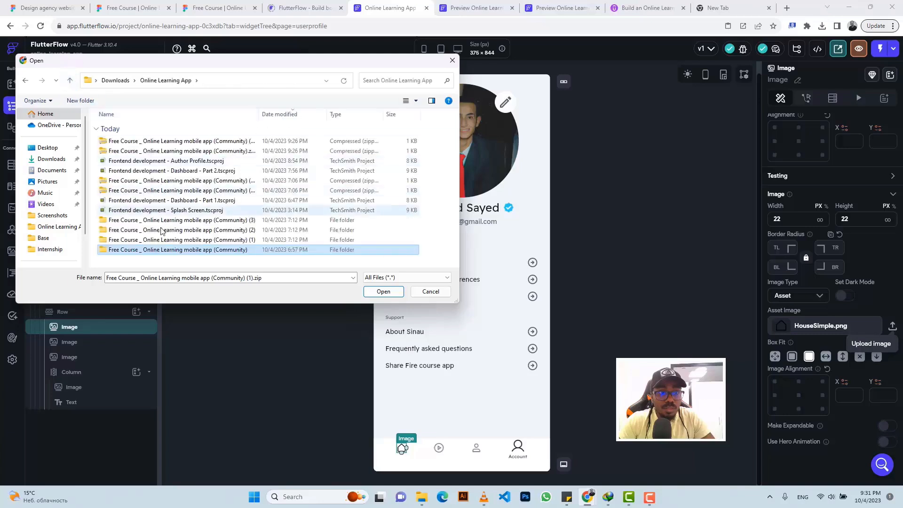
# Step: Replace the navigation row's home image with HouseSimple.png from the nested Base folder of "Free Course _ Online Learning mobile app (Community) (1)"
pyautogui.doubleClick(161, 240)
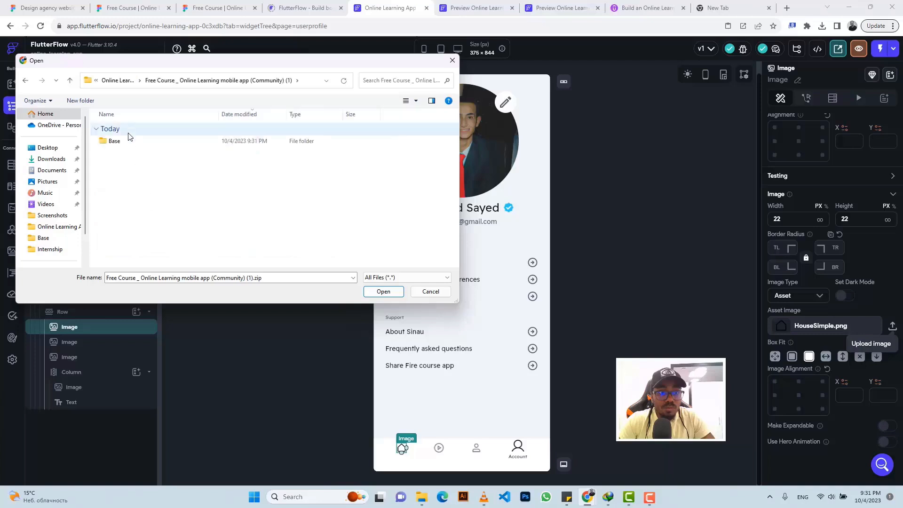
pyautogui.doubleClick(128, 141)
pyautogui.doubleClick(129, 143)
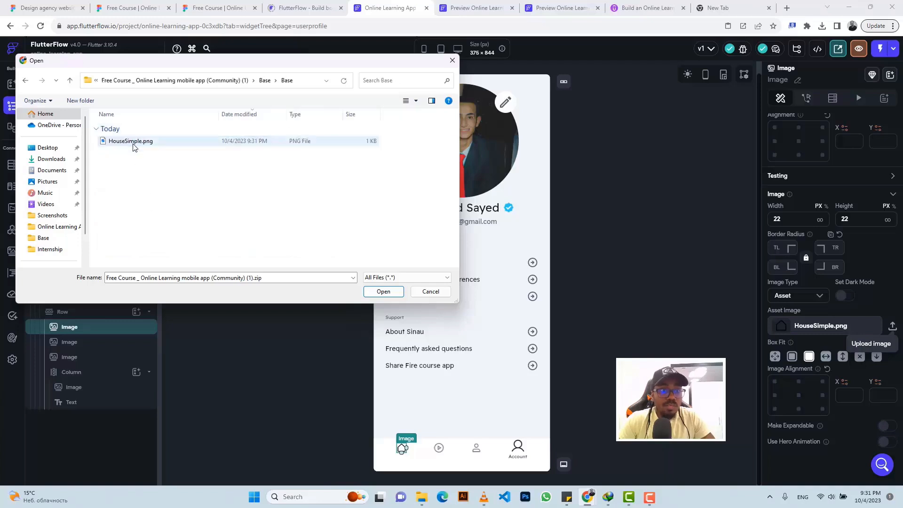
pyautogui.click(417, 104)
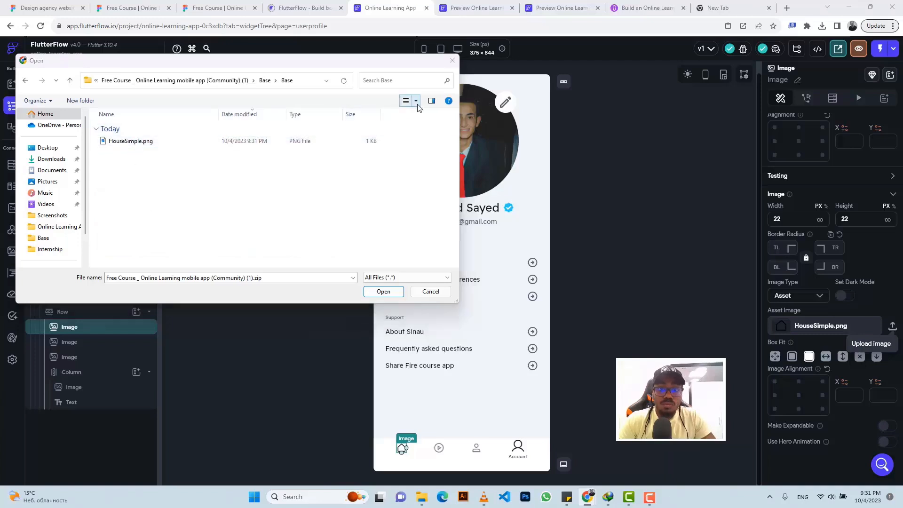
pyautogui.click(454, 42)
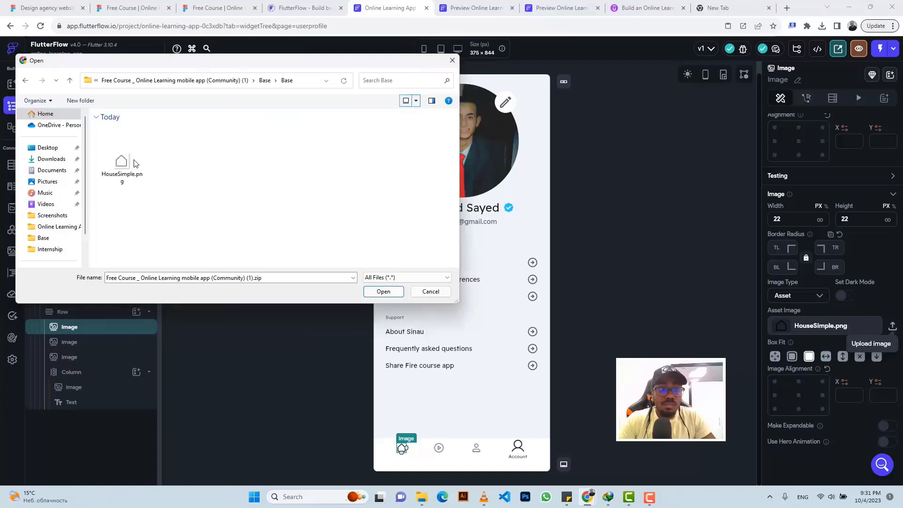
pyautogui.click(121, 160)
pyautogui.click(383, 292)
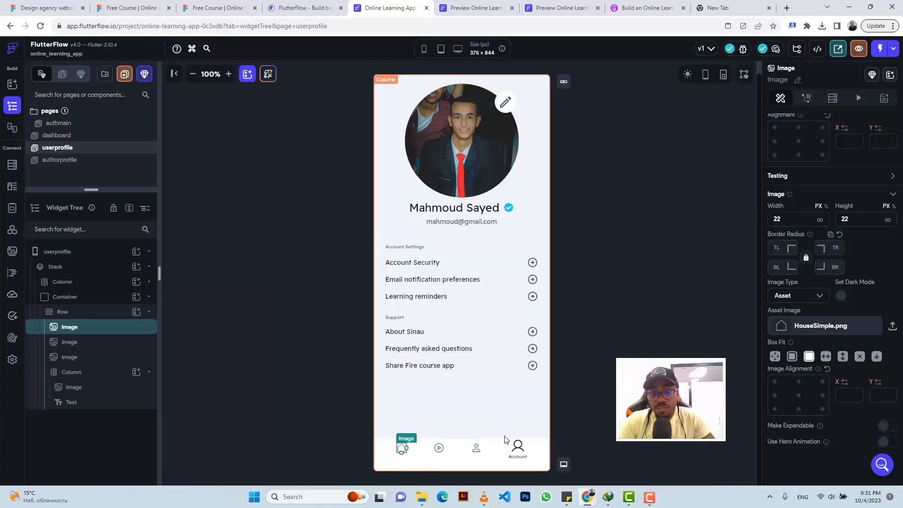
# Step: Check the spacing of navigation Frame 34 in the Figma design and set the navigation row's top padding to 16
pyautogui.click(153, 6)
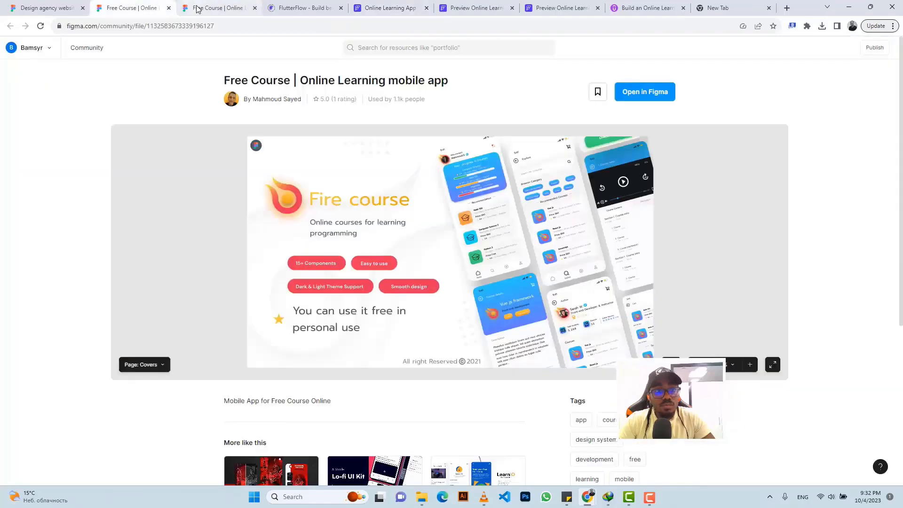
pyautogui.click(218, 7)
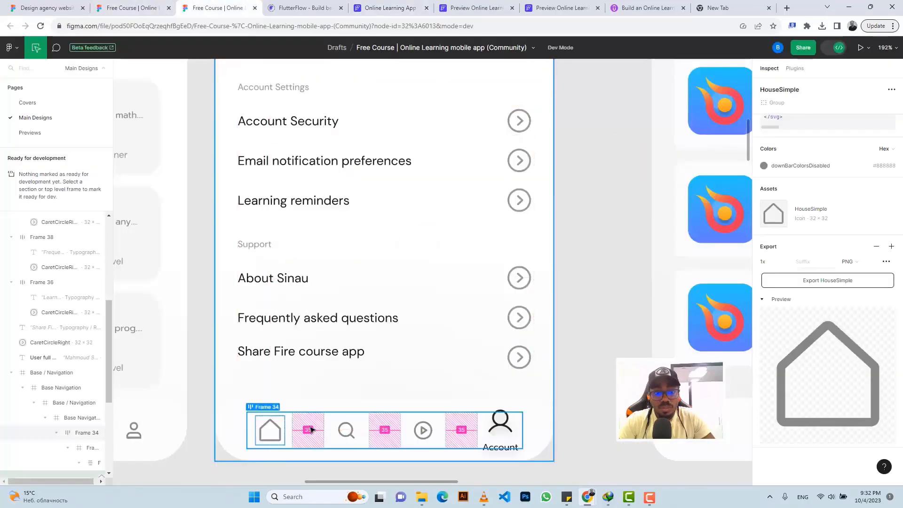
pyautogui.click(311, 430)
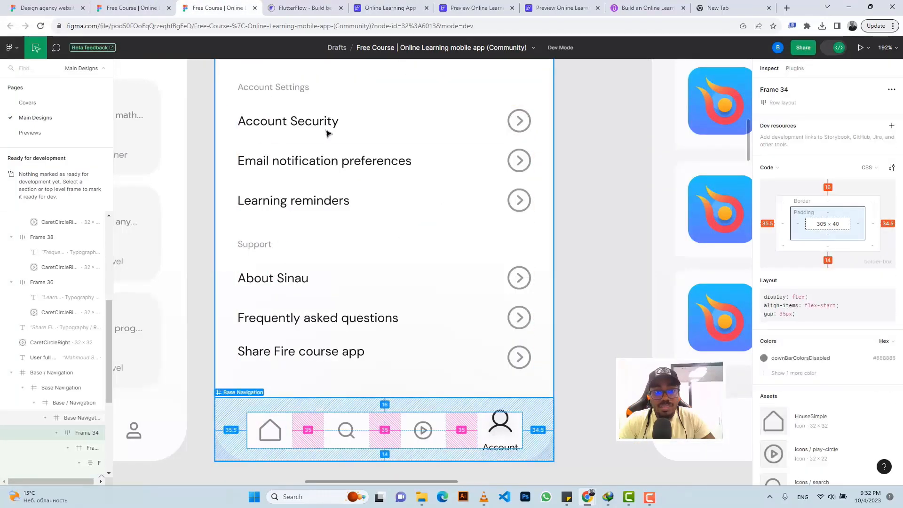
pyautogui.click(391, 7)
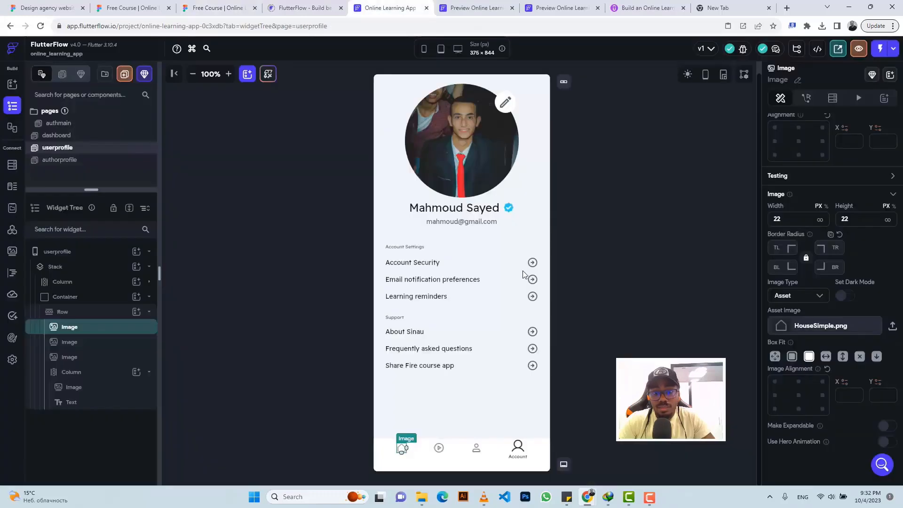
pyautogui.click(494, 457)
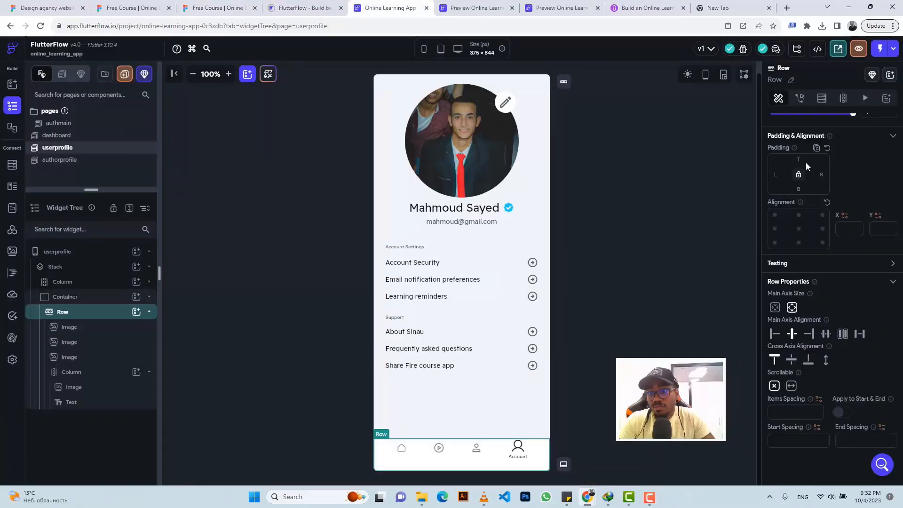
pyautogui.write('16')
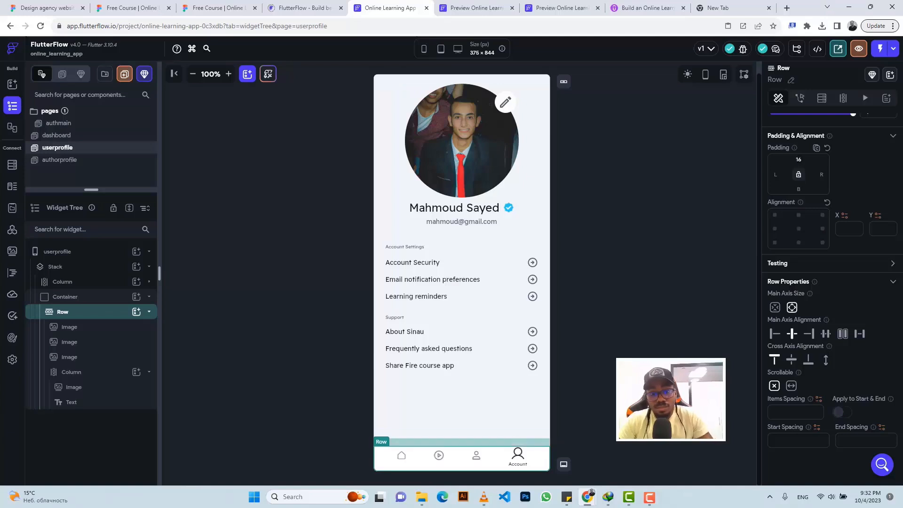
pyautogui.click(600, 379)
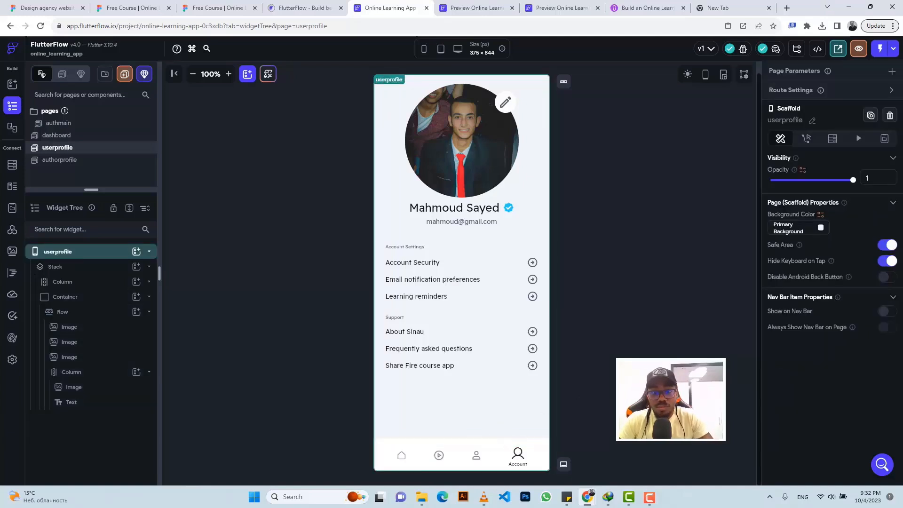
# Step: Compare the Account icon with the Figma design and examine the profile, search-course and course-result screens there
pyautogui.click(518, 453)
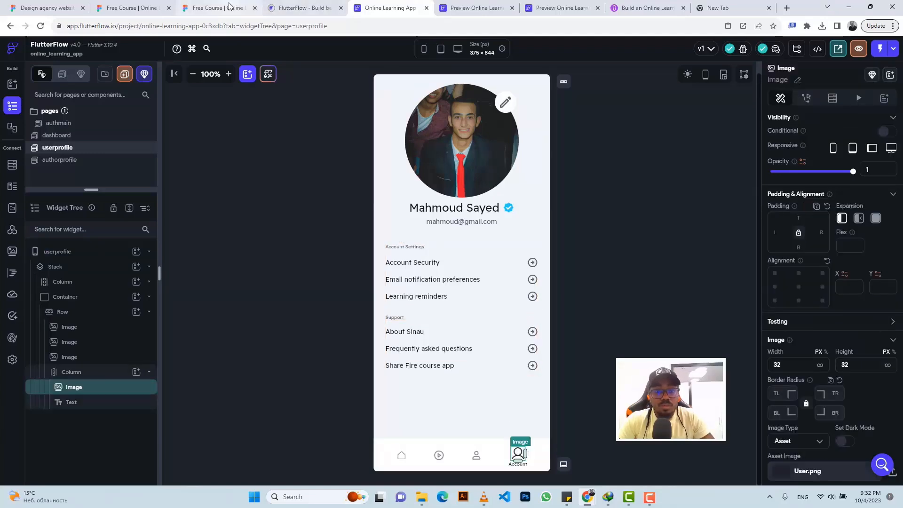
pyautogui.click(217, 8)
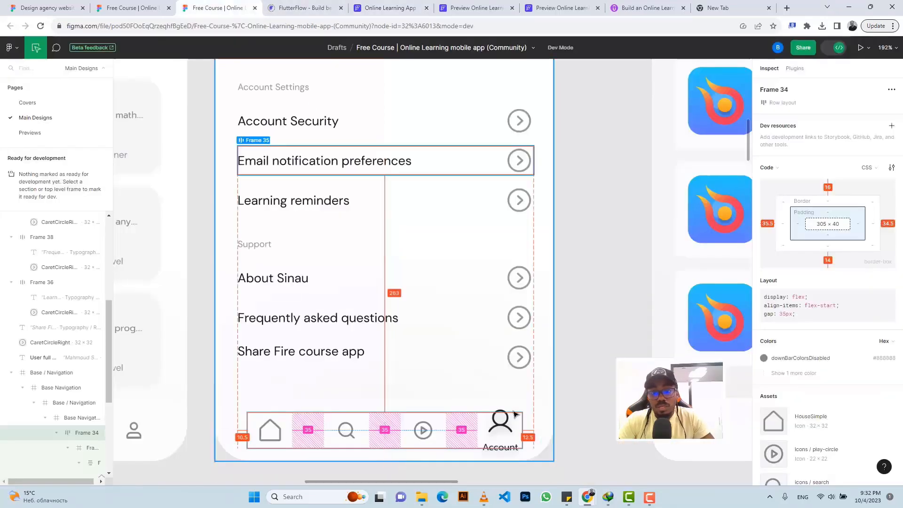
pyautogui.click(575, 309)
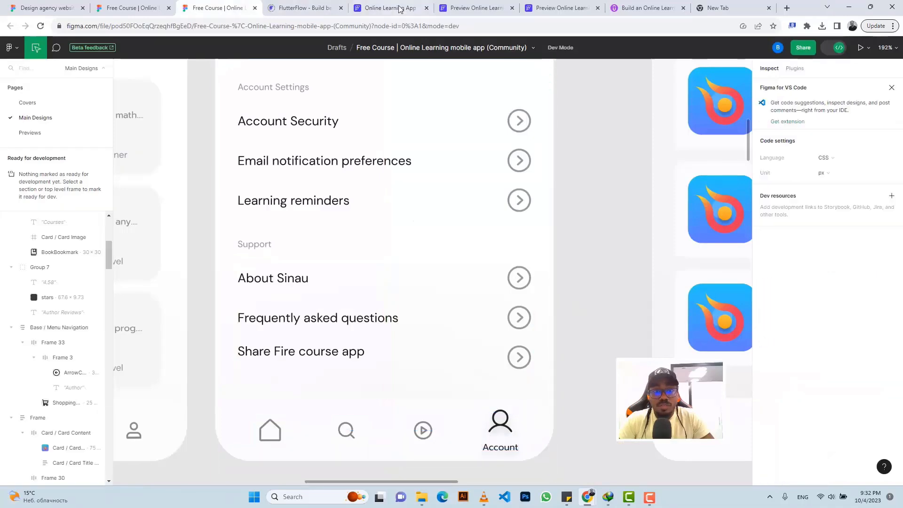
pyautogui.scroll(-5, 491, 206)
pyautogui.scroll(-2, 491, 205)
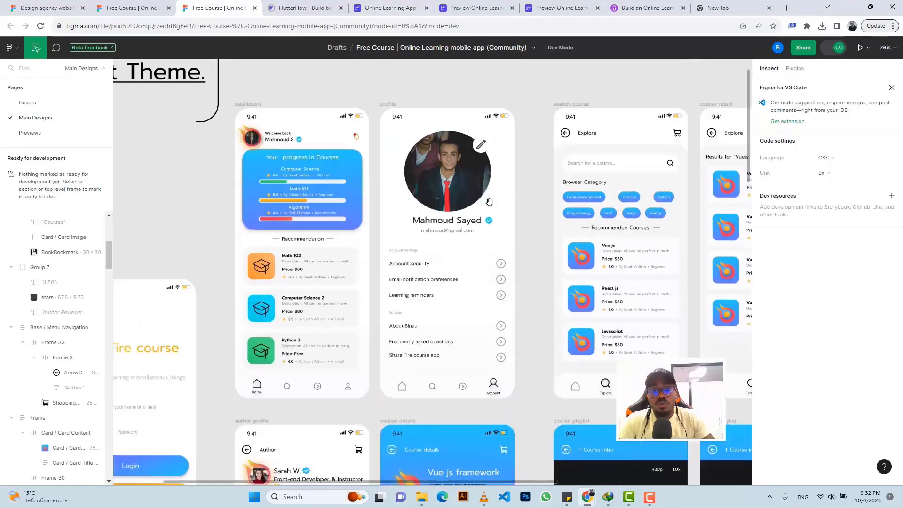
pyautogui.scroll(1, 453, 245)
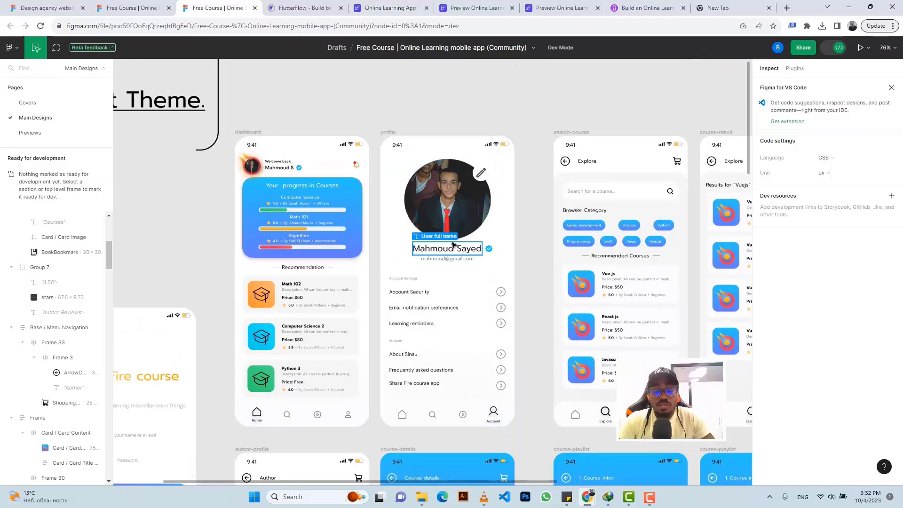
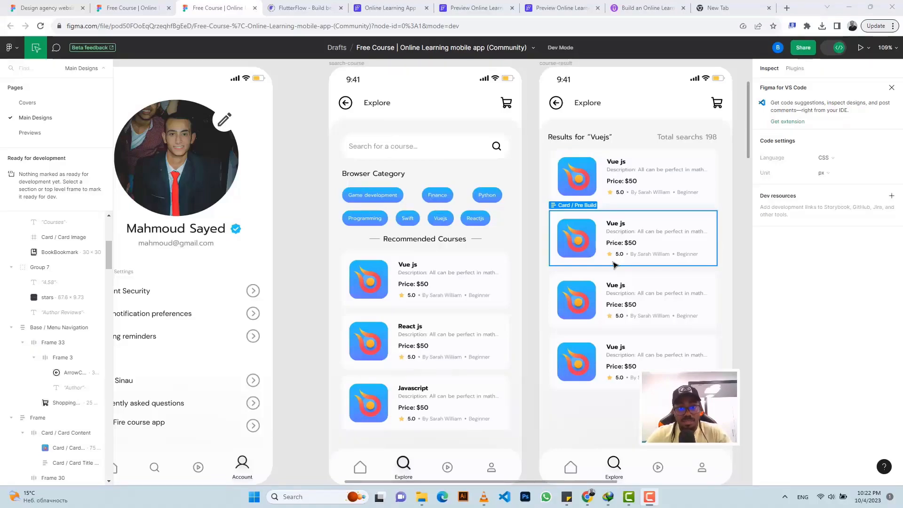
pyautogui.hscroll(1, 534, 114)
pyautogui.scroll(1, 535, 114)
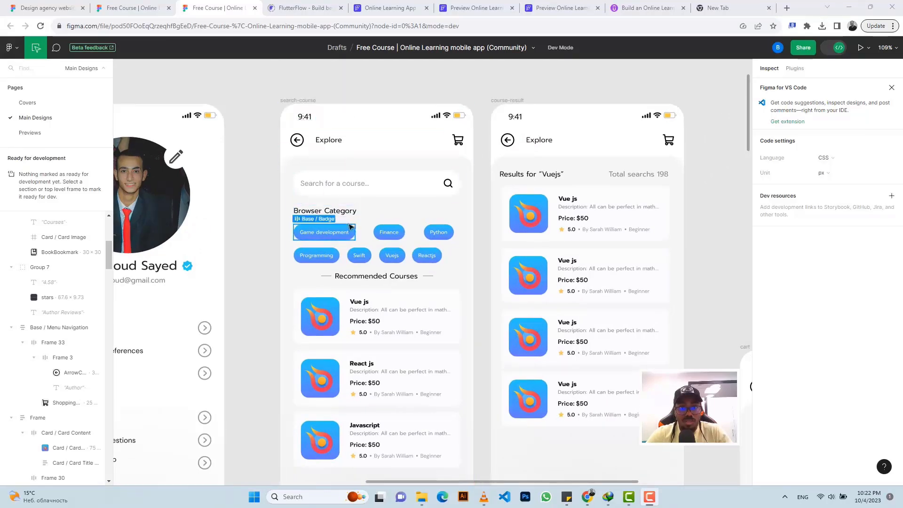
pyautogui.hscroll(-4, 390, 204)
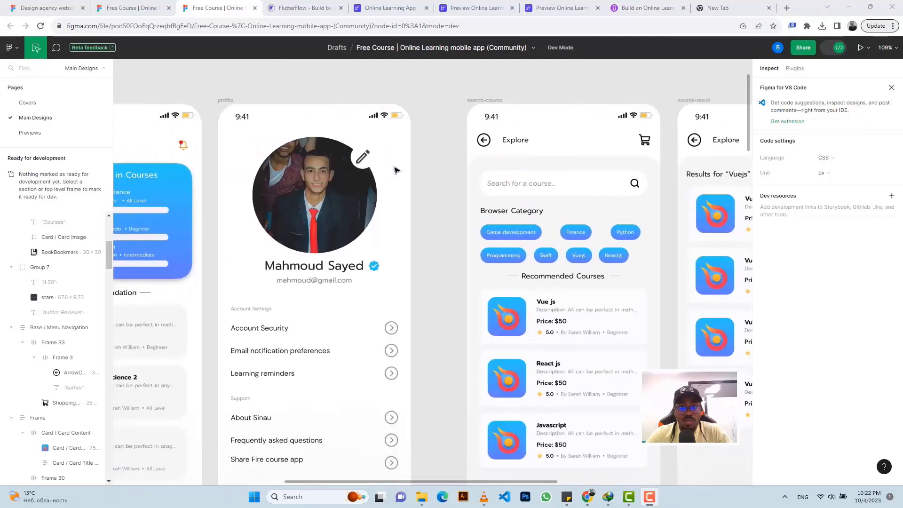
pyautogui.hscroll(3, 509, 146)
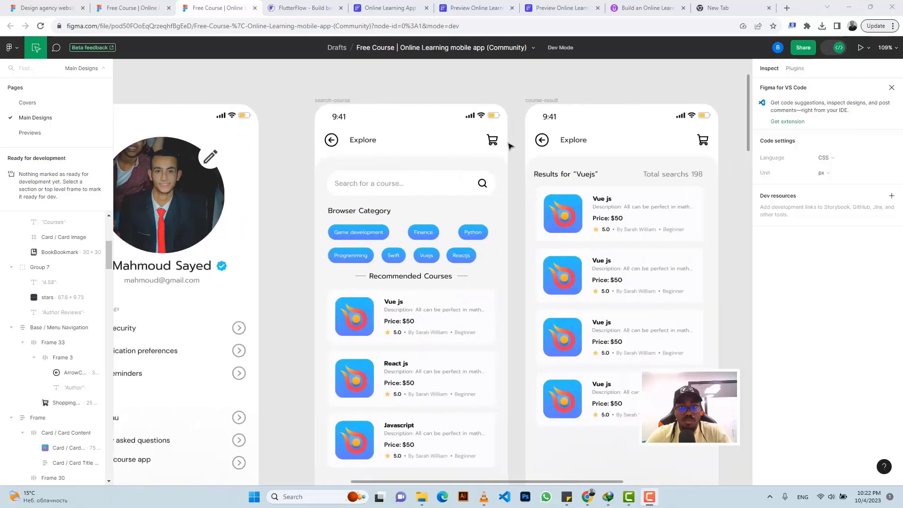
# Step: Create a blank page named "searchcourse" in the FlutterFlow project
pyautogui.click(391, 8)
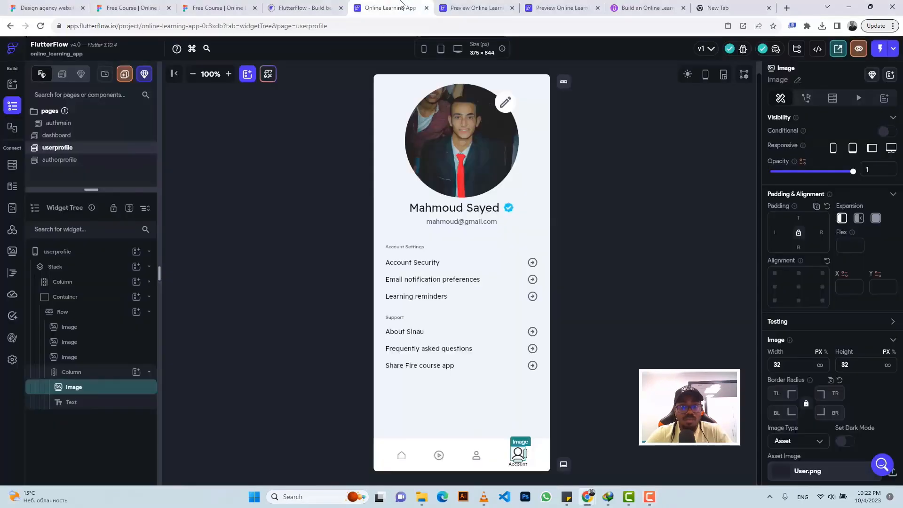
pyautogui.click(123, 75)
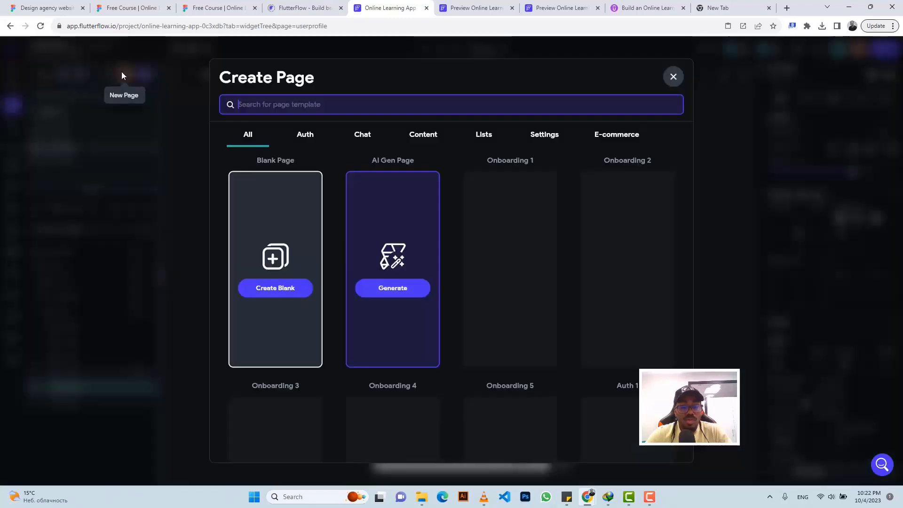
pyautogui.click(276, 289)
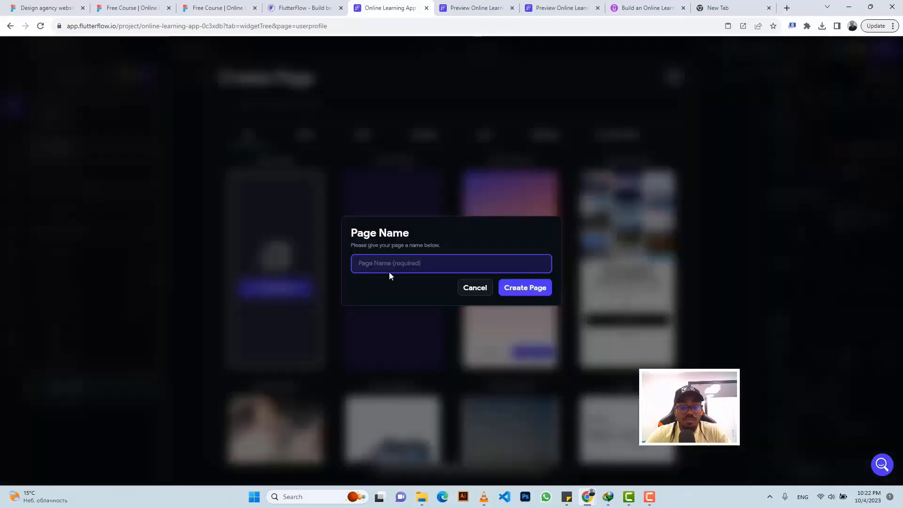
pyautogui.write('sear')
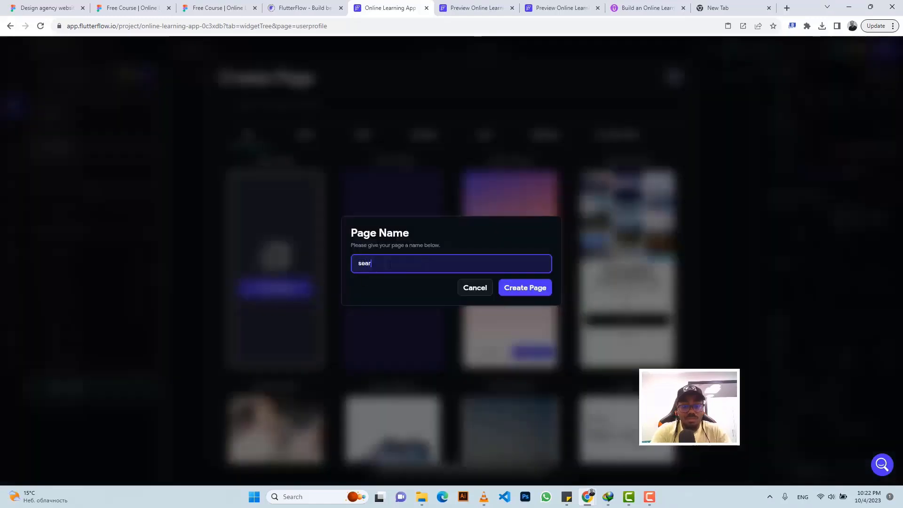
pyautogui.write('chcourse')
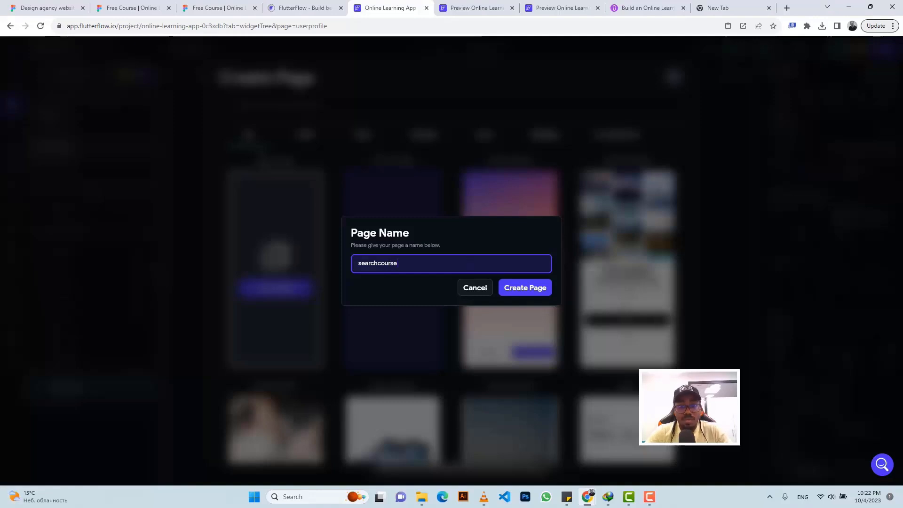
pyautogui.click(518, 288)
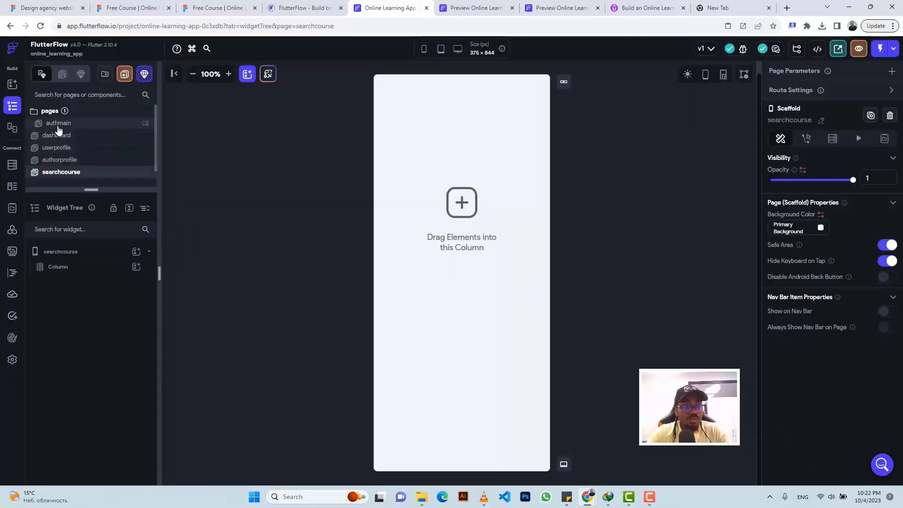
# Step: Copy the header row from the authorprofile page and paste it into the column of the searchcourse page
pyautogui.click(68, 161)
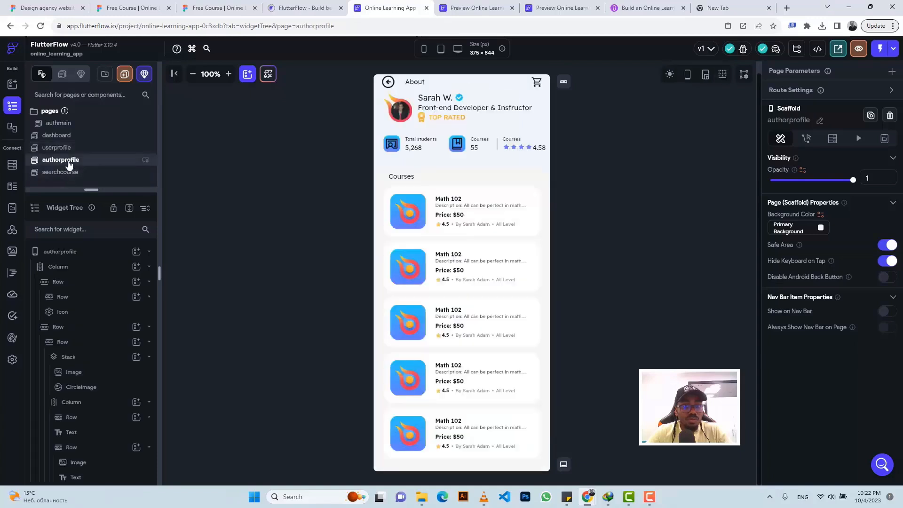
pyautogui.click(490, 87)
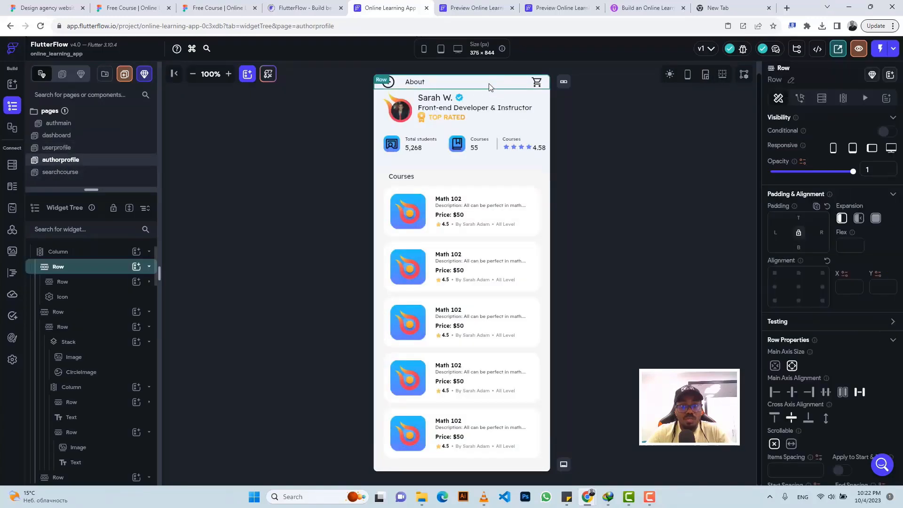
pyautogui.hotkey('ctrl', 'c')
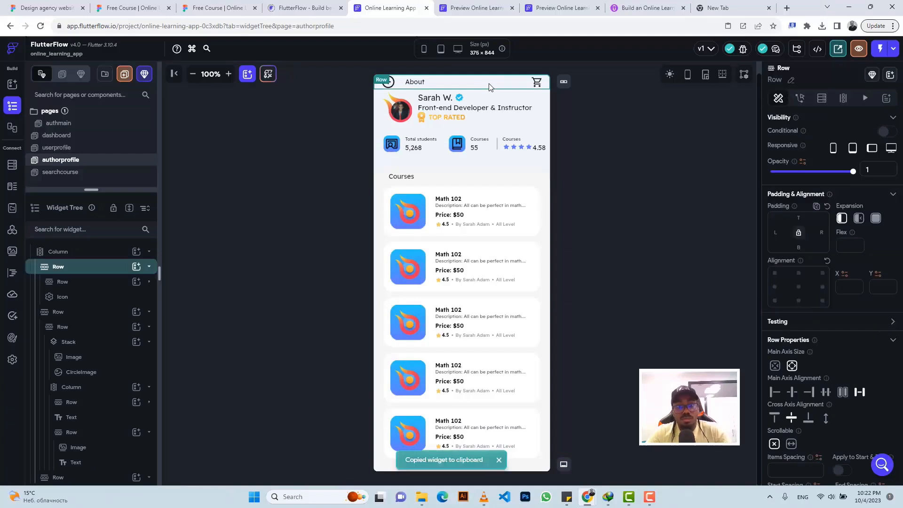
pyautogui.click(66, 173)
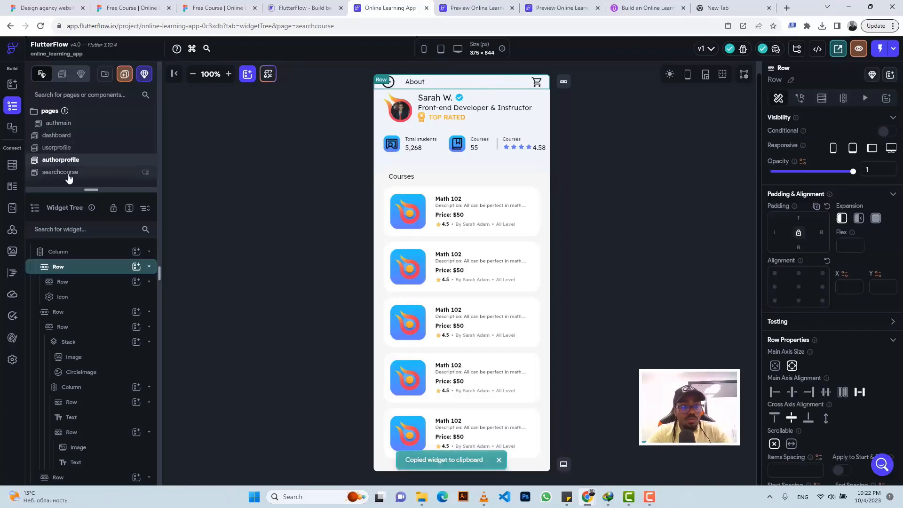
pyautogui.click(448, 130)
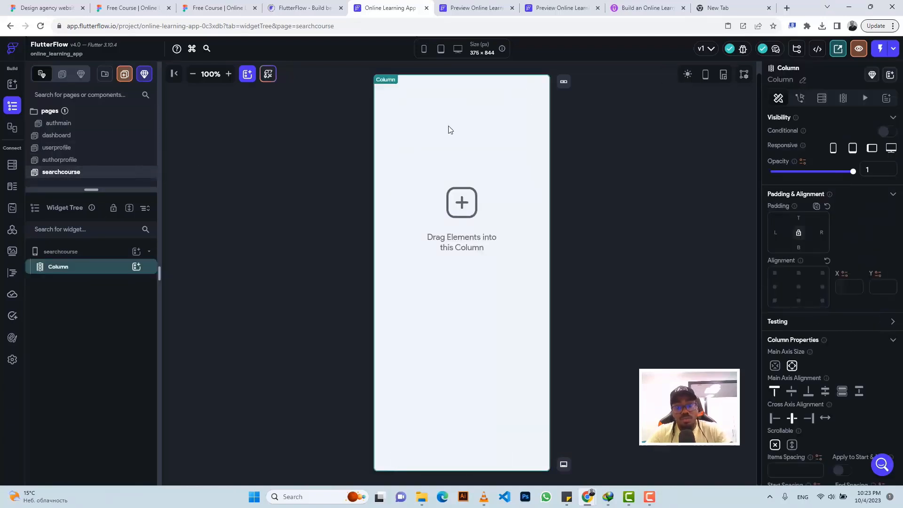
pyautogui.hotkey('ctrl', 'v')
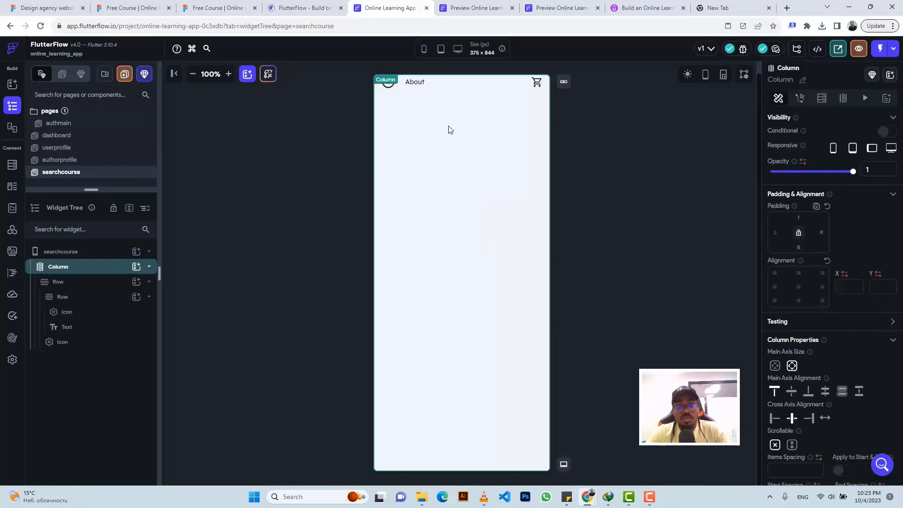
# Step: Check the search-course header title in the Figma design and change the pasted header's text to "Explore" in FlutterFlow
pyautogui.click(218, 8)
pyautogui.click(361, 140)
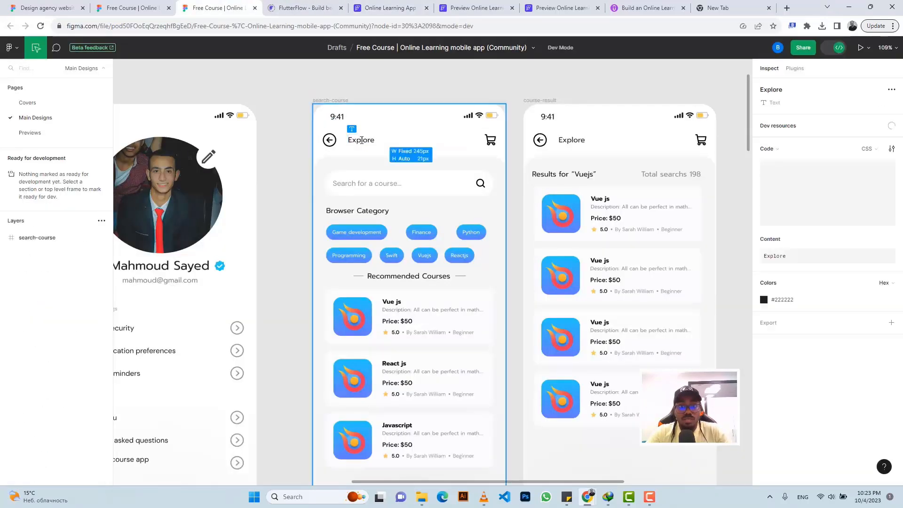
pyautogui.scroll(-2, 400, 136)
pyautogui.scroll(3, 425, 130)
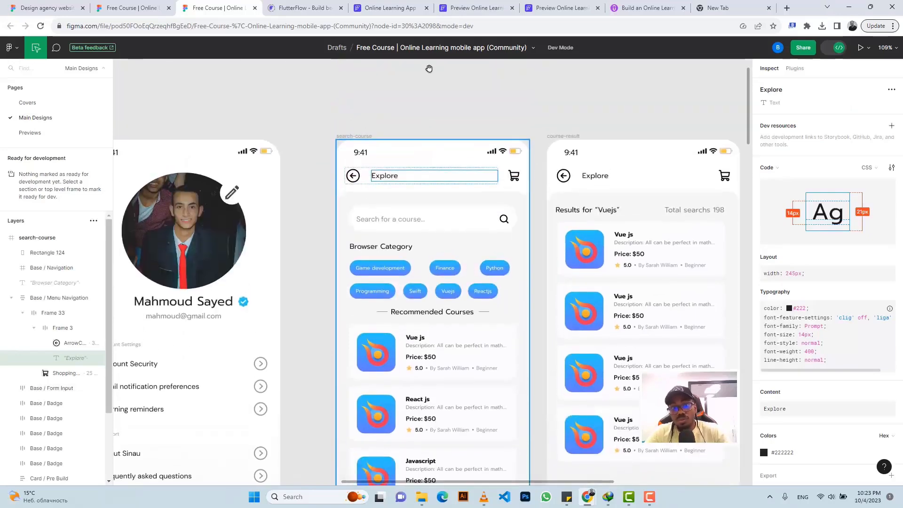
pyautogui.click(381, 8)
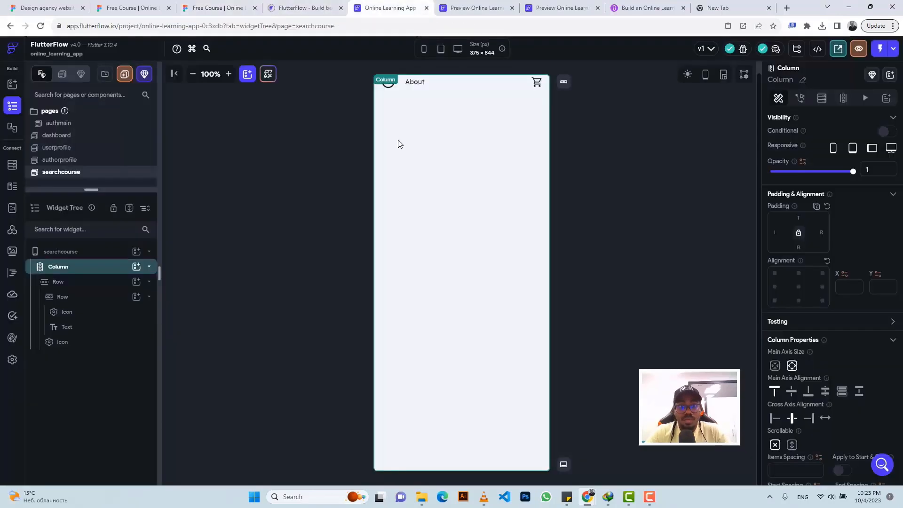
pyautogui.click(424, 85)
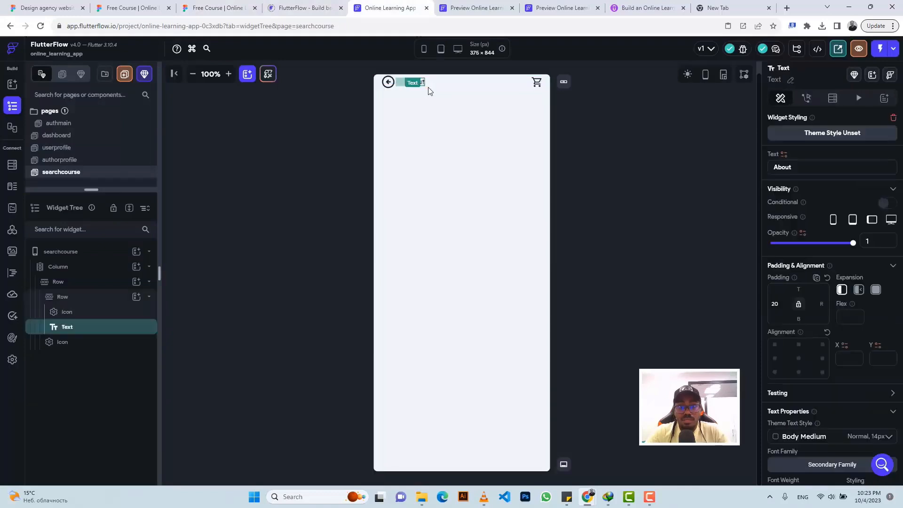
pyautogui.doubleClick(805, 168)
pyautogui.write('E')
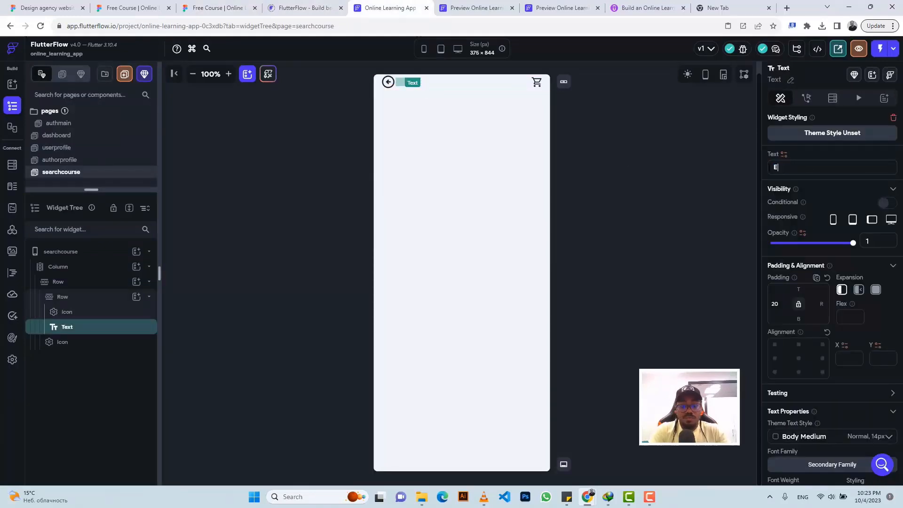
pyautogui.write('xplore')
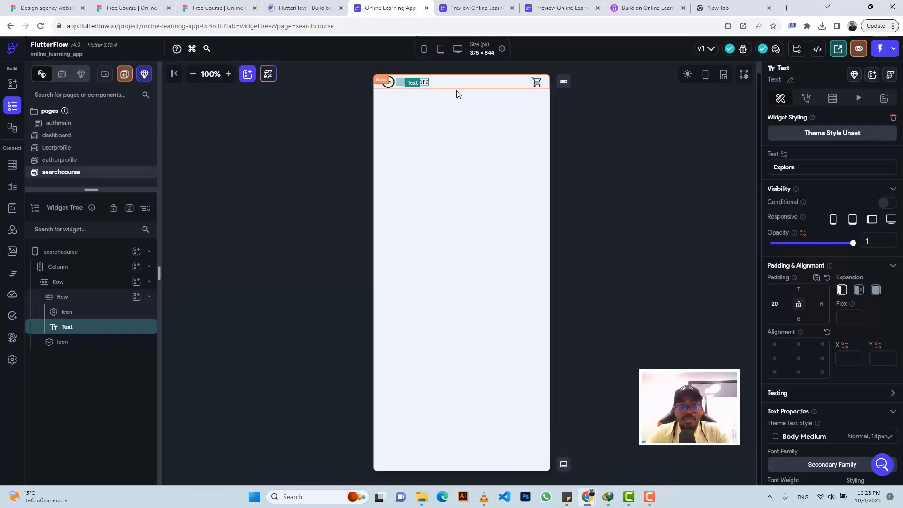
# Step: Switch to Figma, inspect the size and corner radius of the search-course background Rectangle 124, and copy its semiBack colour value
pyautogui.click(221, 3)
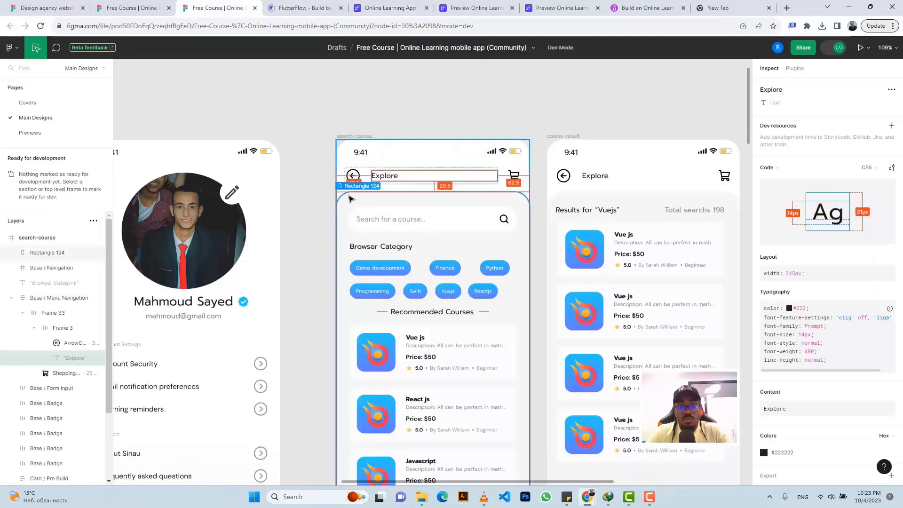
pyautogui.click(350, 199)
pyautogui.scroll(-3, 353, 197)
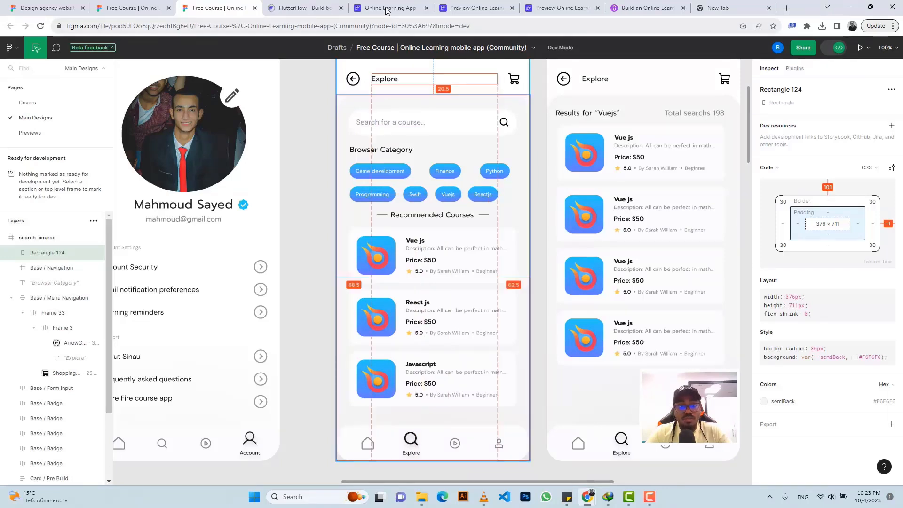
pyautogui.click(884, 402)
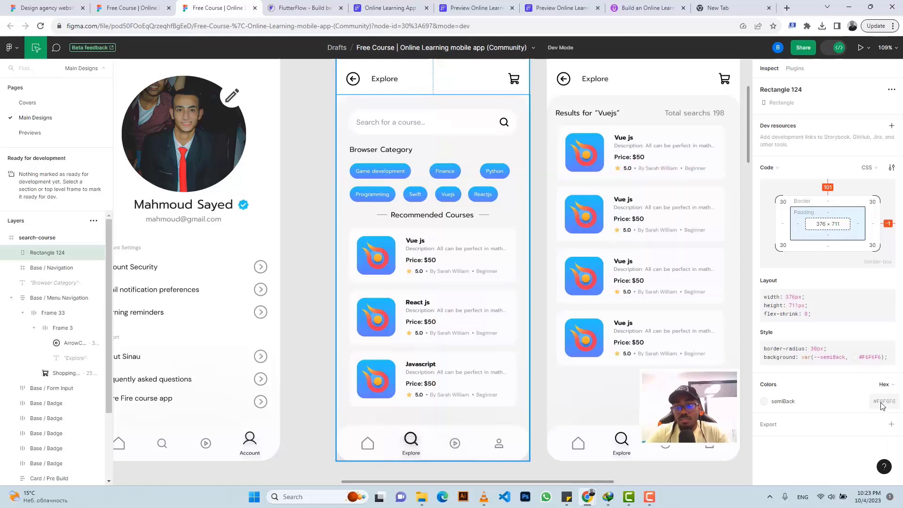
# Step: In FlutterFlow, add a container to the searchcourse page's main column and set its width to infinite and height to 711
pyautogui.click(379, 4)
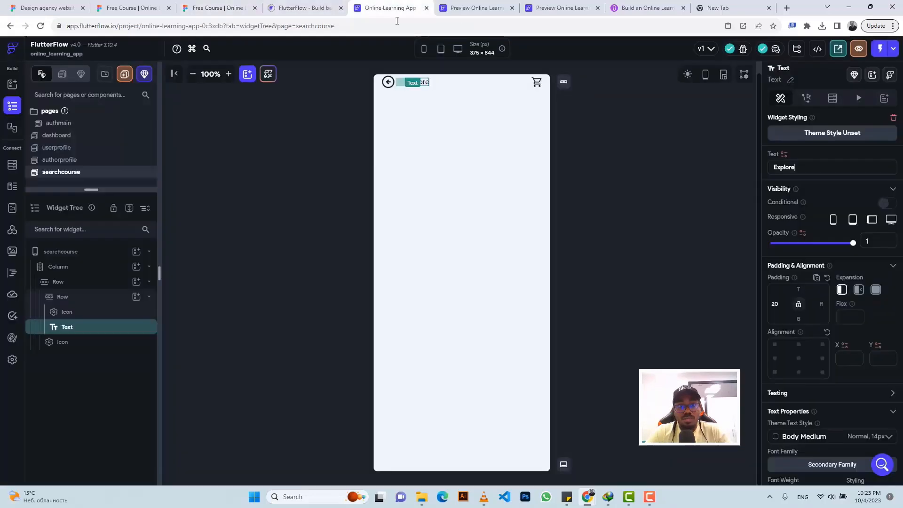
pyautogui.click(407, 140)
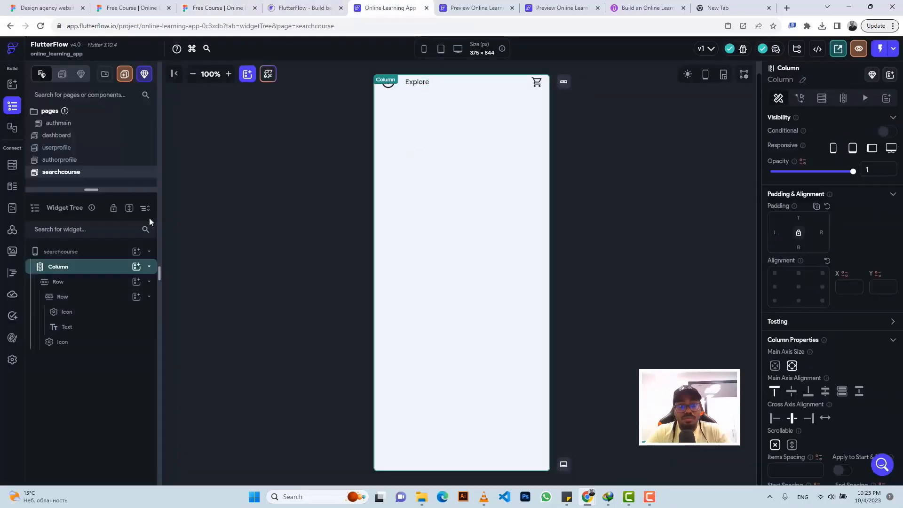
pyautogui.click(137, 268)
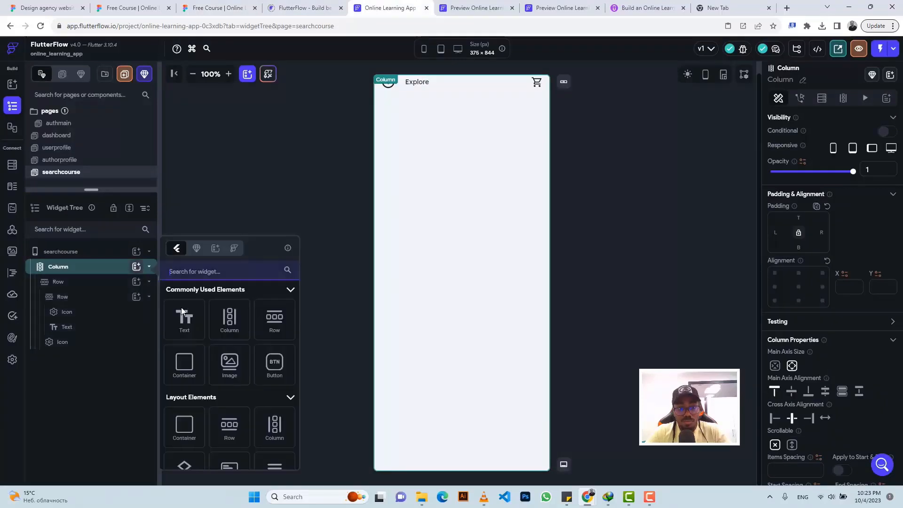
pyautogui.click(191, 367)
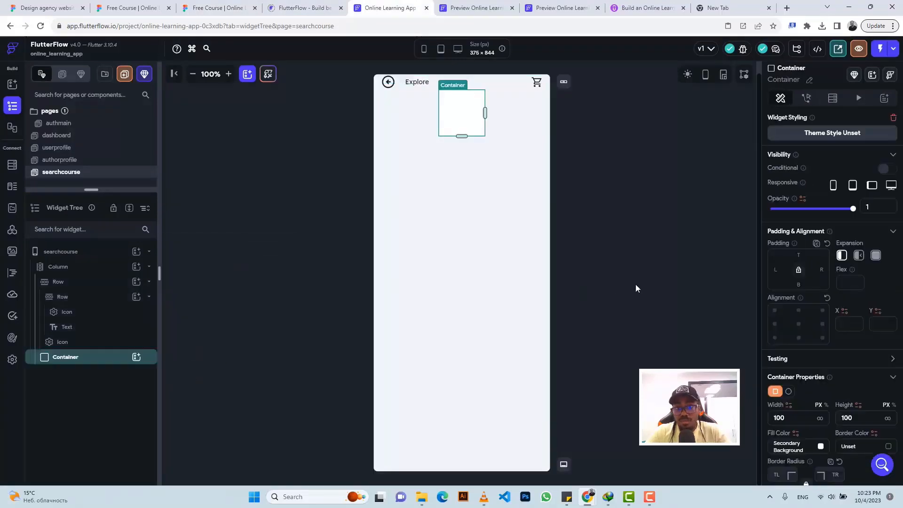
pyautogui.click(820, 419)
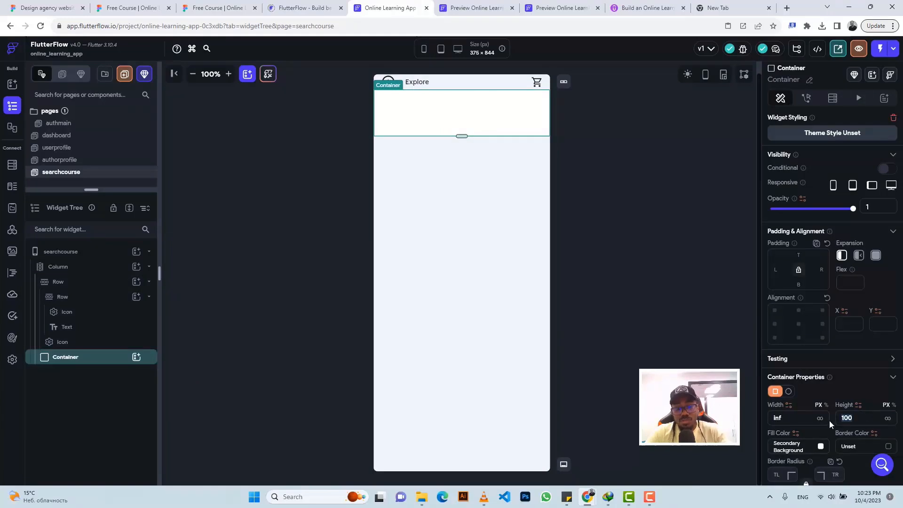
pyautogui.write('711')
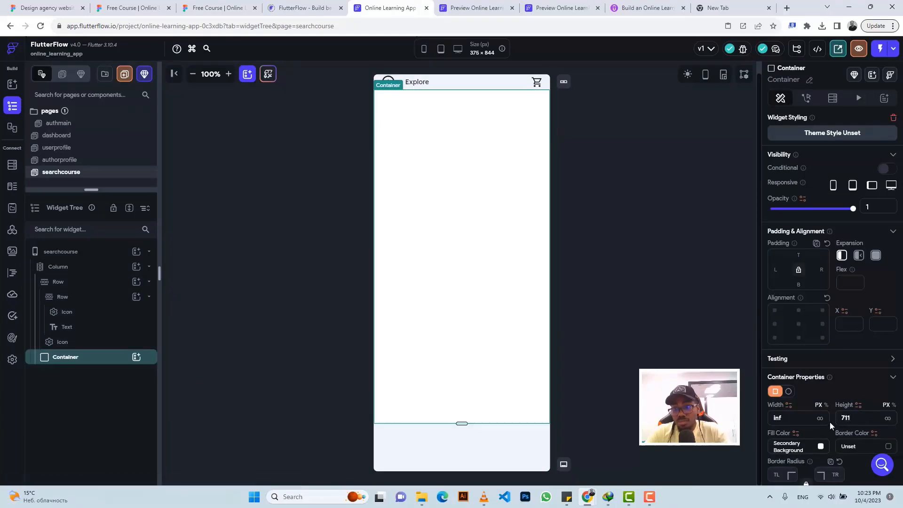
# Step: Set the container's fill color to #F6F6F6 and its border radius to 30 on all corners
pyautogui.click(792, 445)
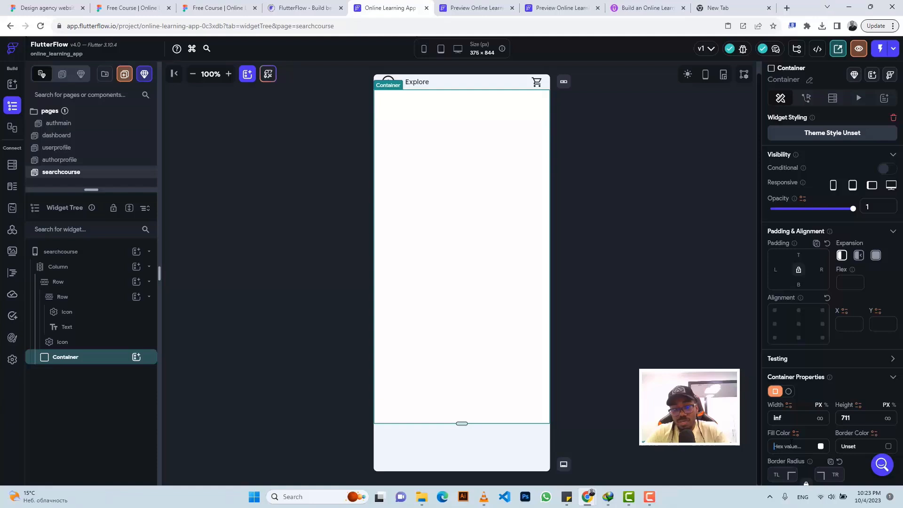
pyautogui.hotkey('ctrl', 'v')
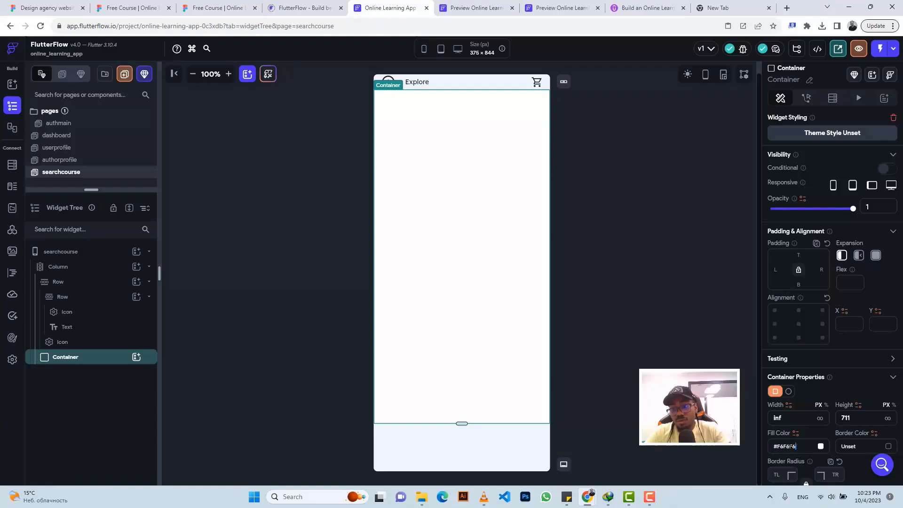
pyautogui.press('Return')
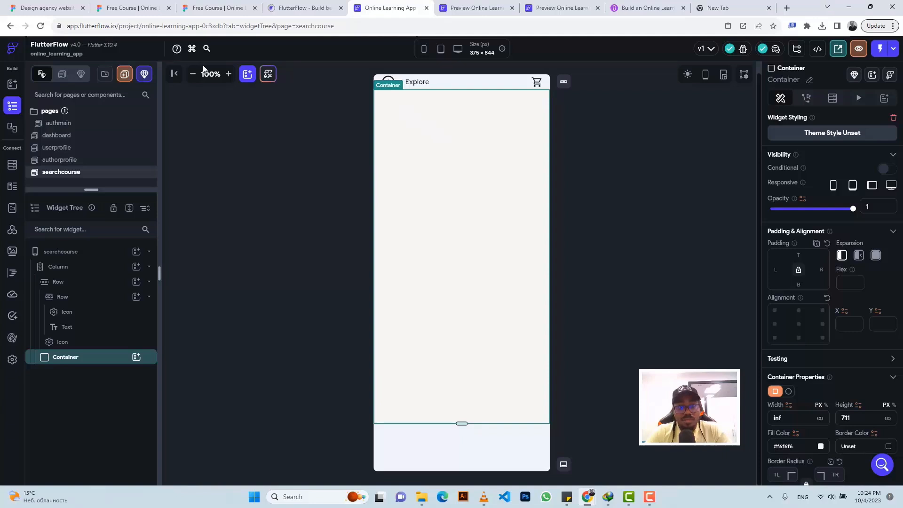
pyautogui.scroll(-3, 792, 376)
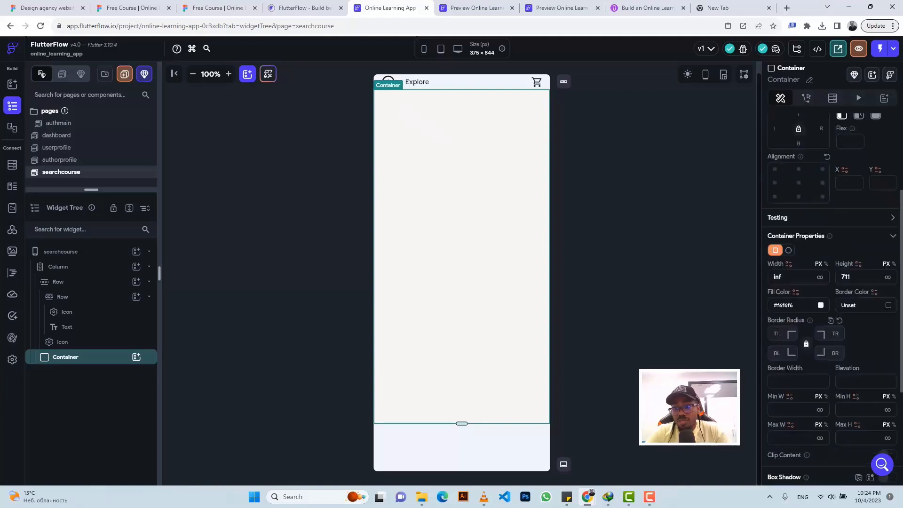
pyautogui.click(777, 333)
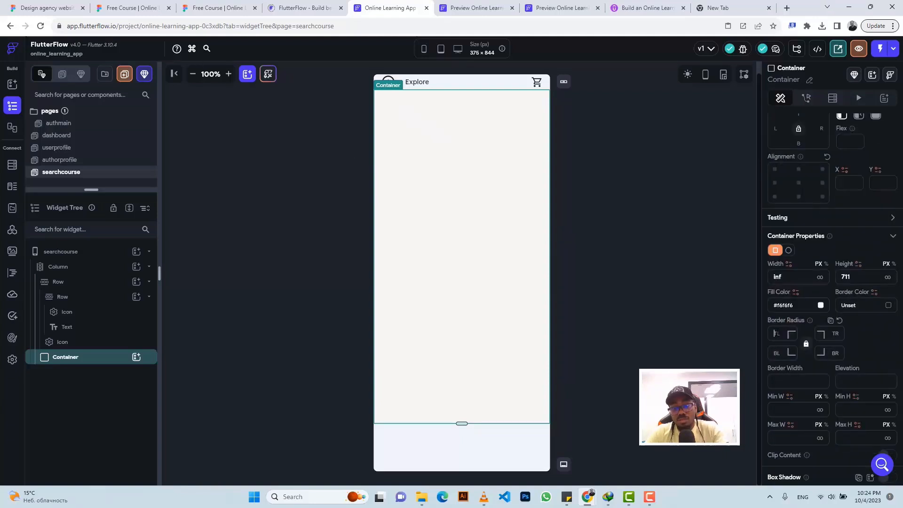
pyautogui.write('30')
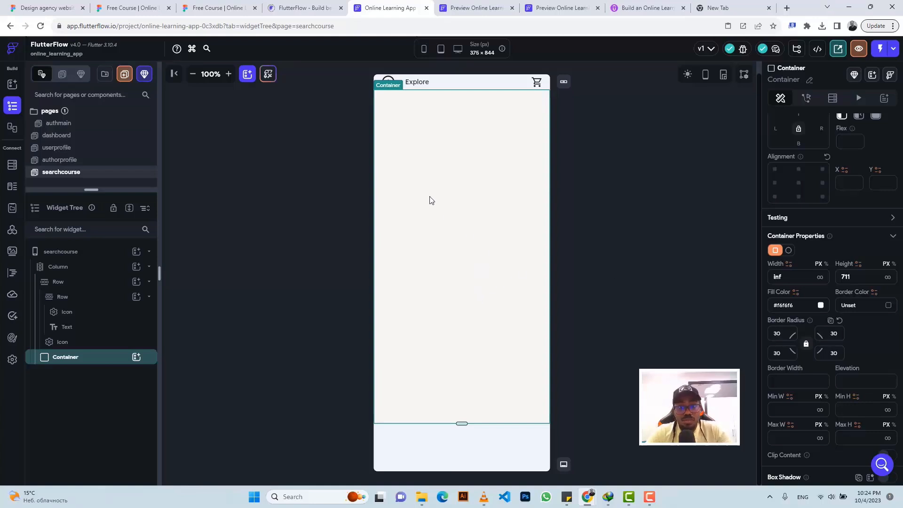
# Step: Check the gap between header and background in the Figma design and set the container's top padding to 16 in FlutterFlow
pyautogui.click(188, 7)
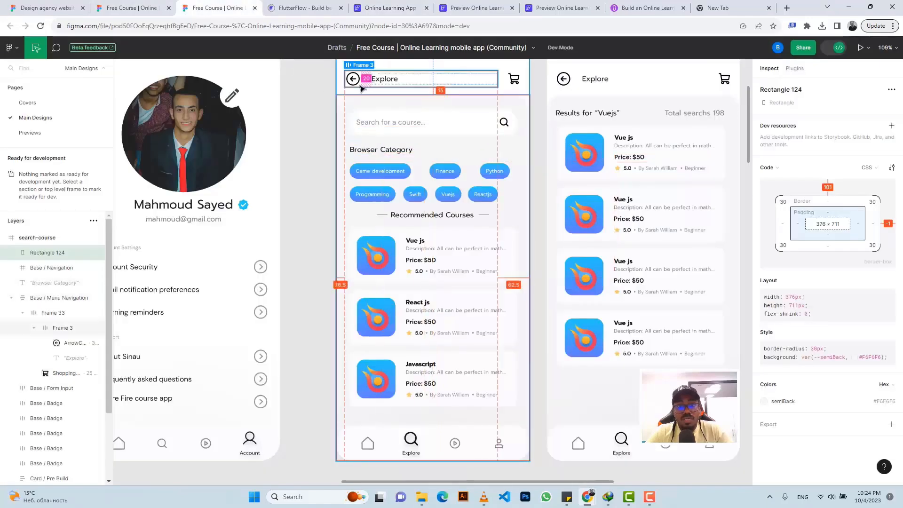
pyautogui.click(385, 8)
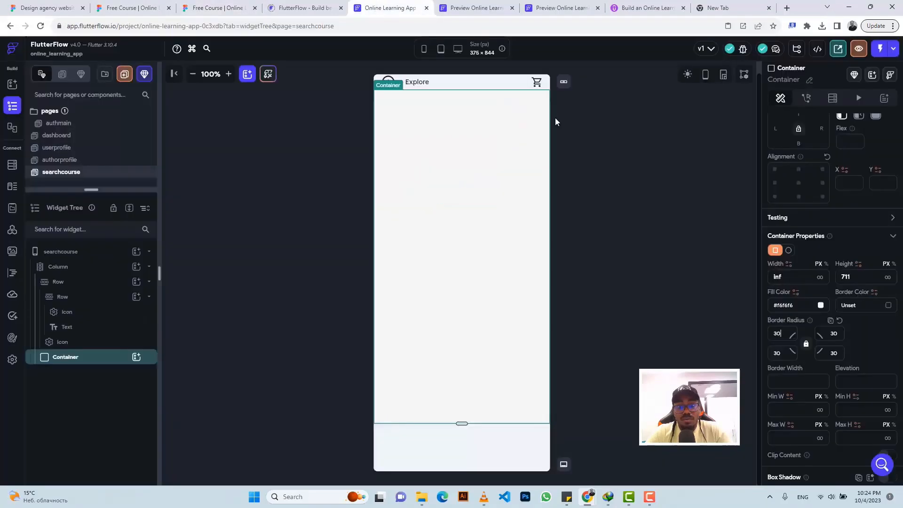
pyautogui.scroll(3, 801, 221)
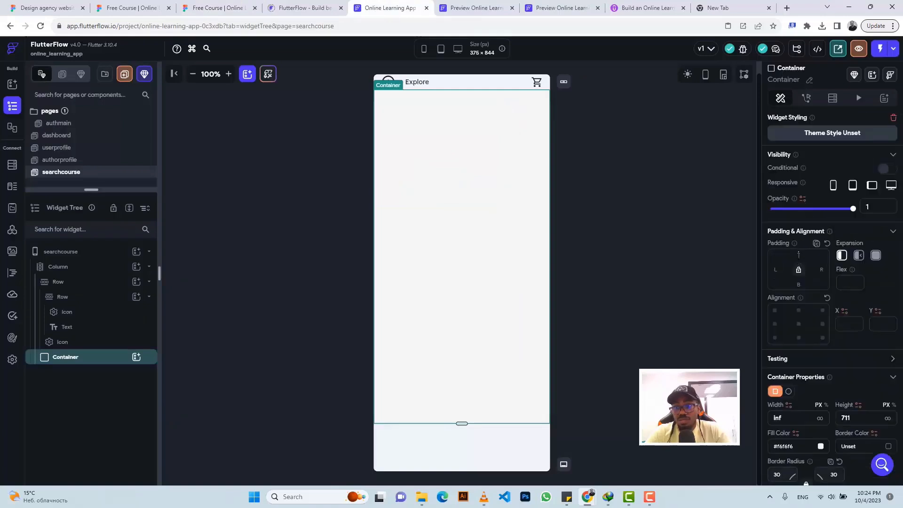
pyautogui.click(798, 255)
pyautogui.write('15')
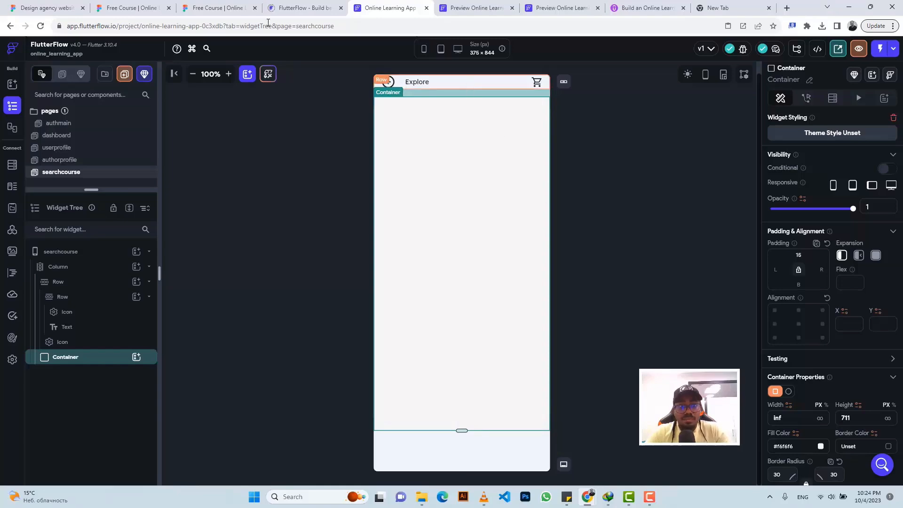
# Step: Check the header spacing in the Figma design, and in FlutterFlow set the header row's top padding to 10
pyautogui.click(227, 7)
pyautogui.scroll(2, 381, 97)
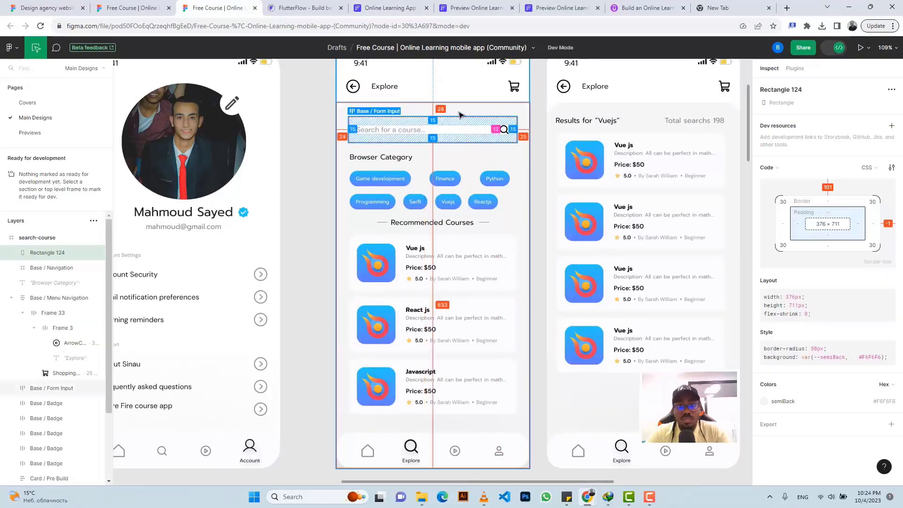
pyautogui.click(353, 102)
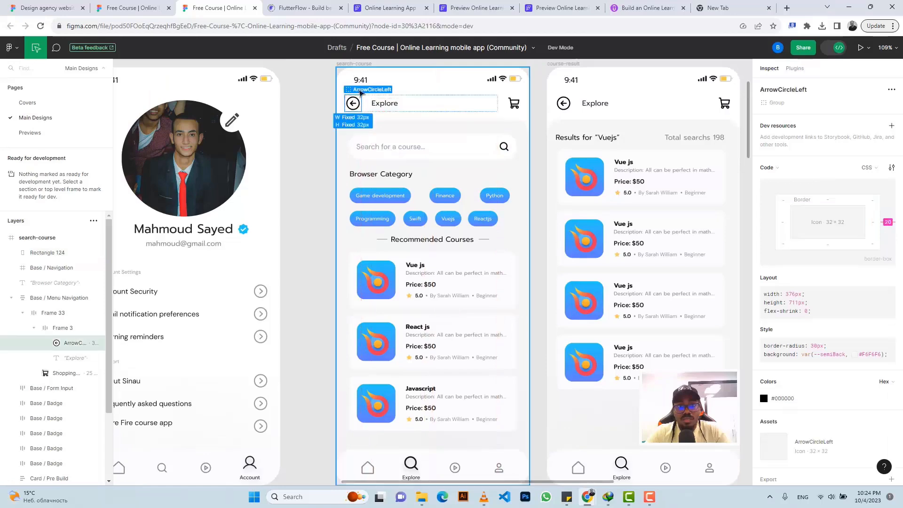
pyautogui.click(367, 4)
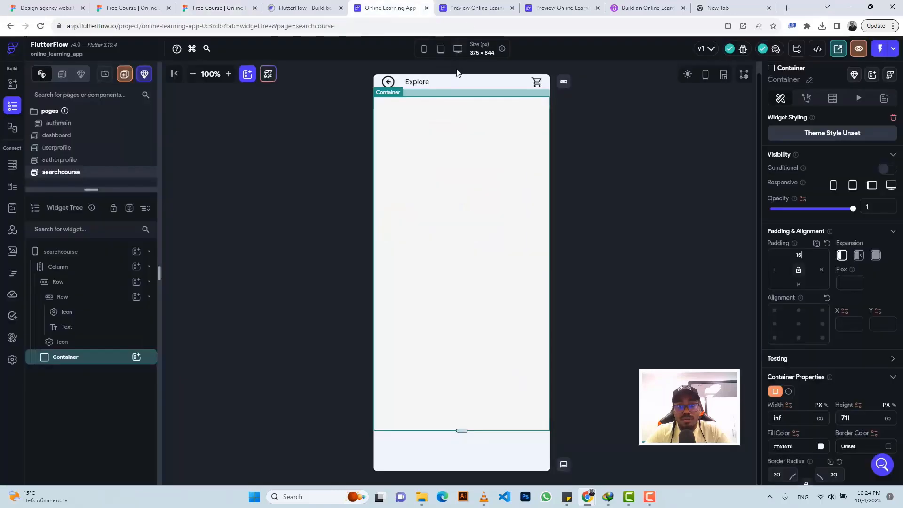
pyautogui.click(455, 80)
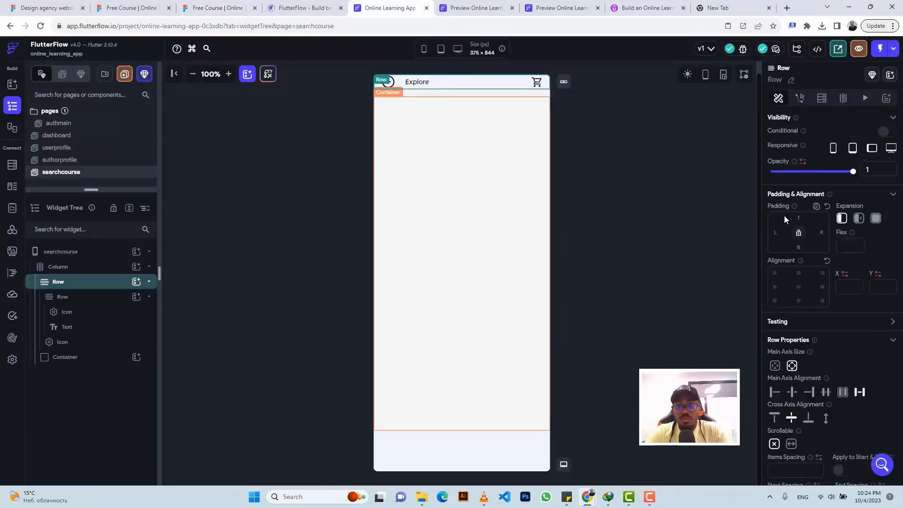
pyautogui.click(795, 216)
pyautogui.write('10')
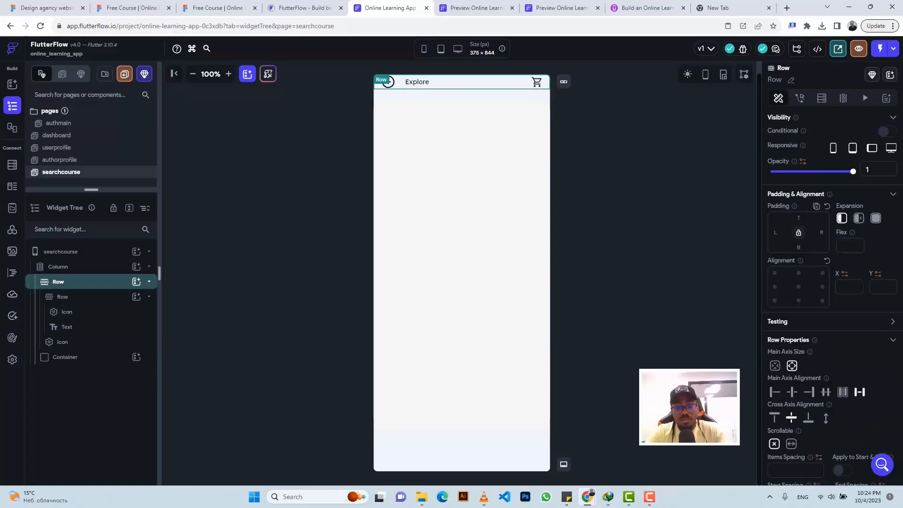
pyautogui.click(442, 155)
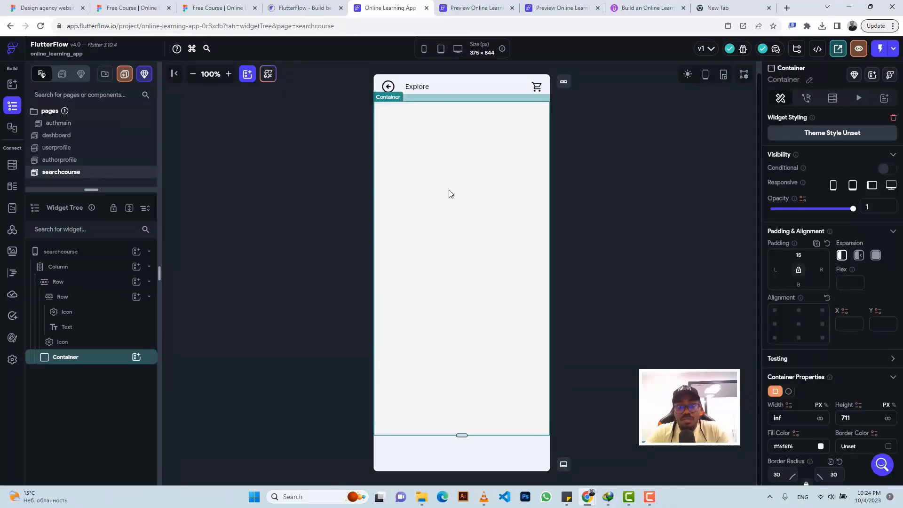
# Step: Review the search-course layout in Figma, and in FlutterFlow add a column inside the background container
pyautogui.click(214, 7)
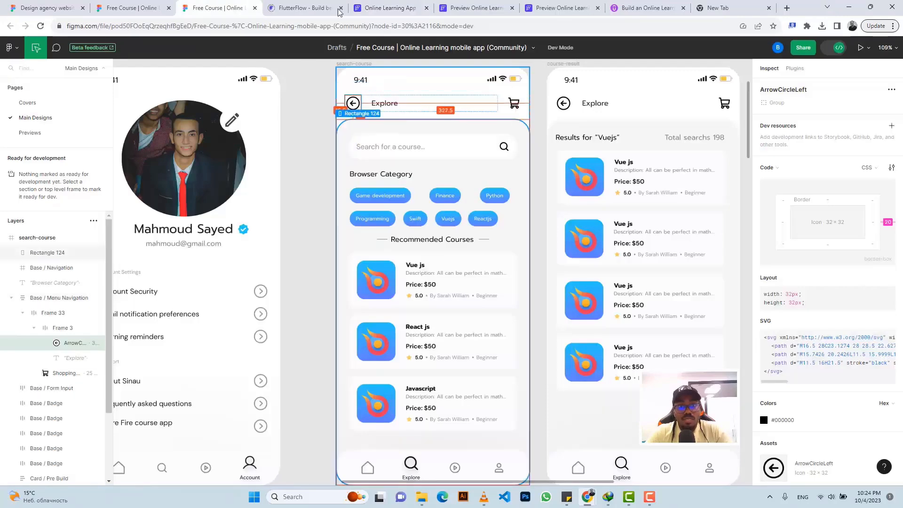
pyautogui.click(388, 7)
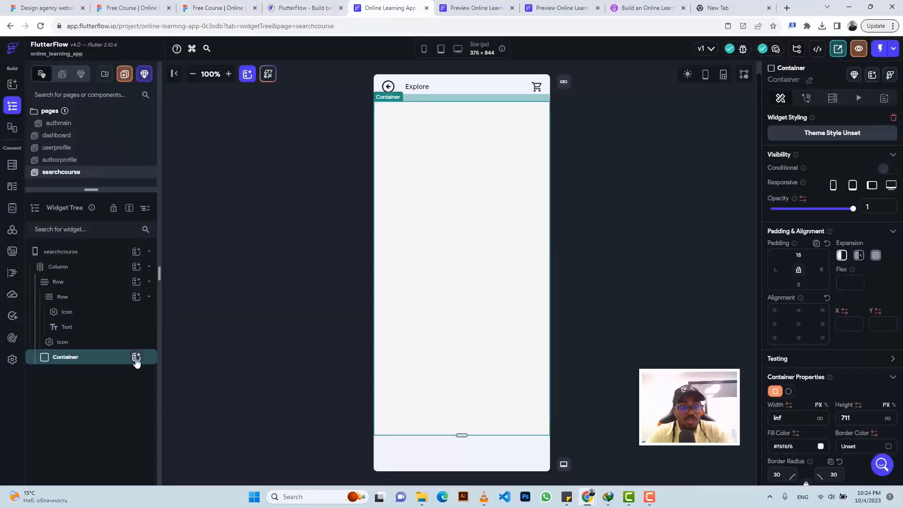
pyautogui.click(137, 358)
pyautogui.click(232, 345)
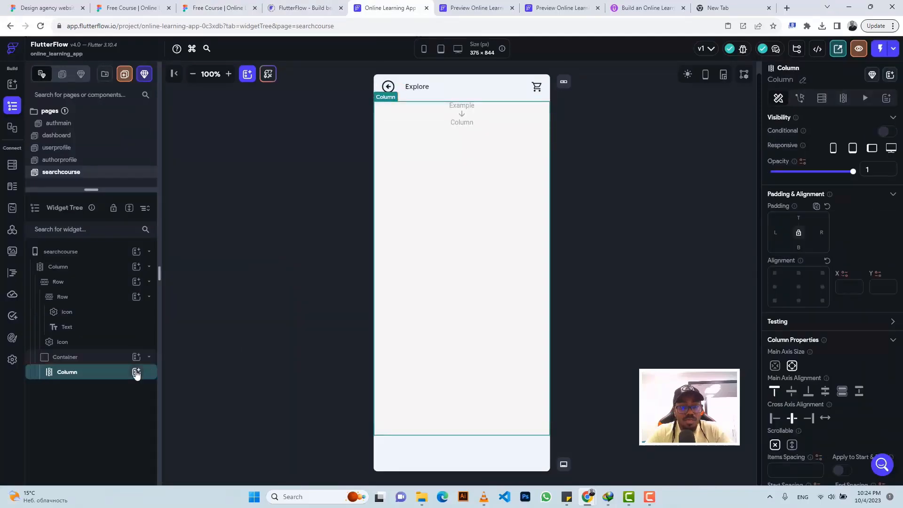
# Step: Inspect the Base / Form Input size in Figma, and in FlutterFlow add a container to the inner column with height 50 and infinite width
pyautogui.click(137, 373)
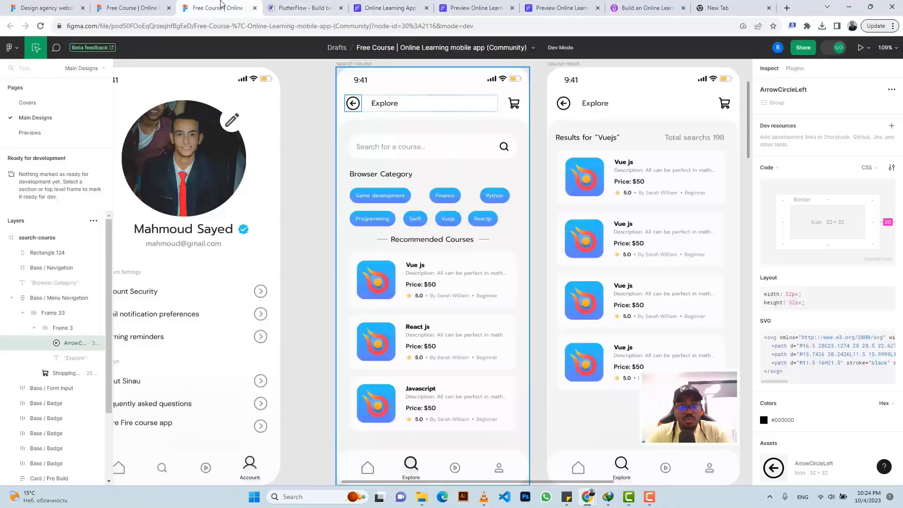
pyautogui.click(216, 8)
pyautogui.click(377, 139)
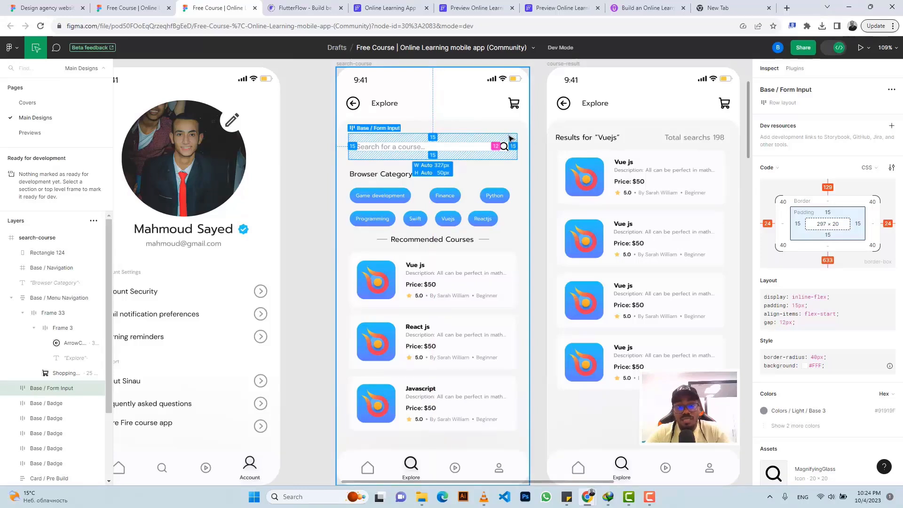
pyautogui.click(379, 7)
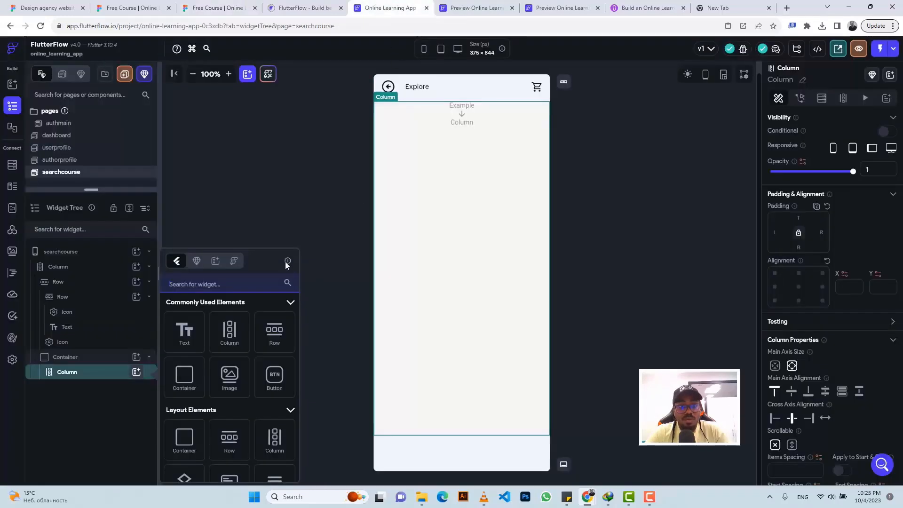
pyautogui.click(184, 378)
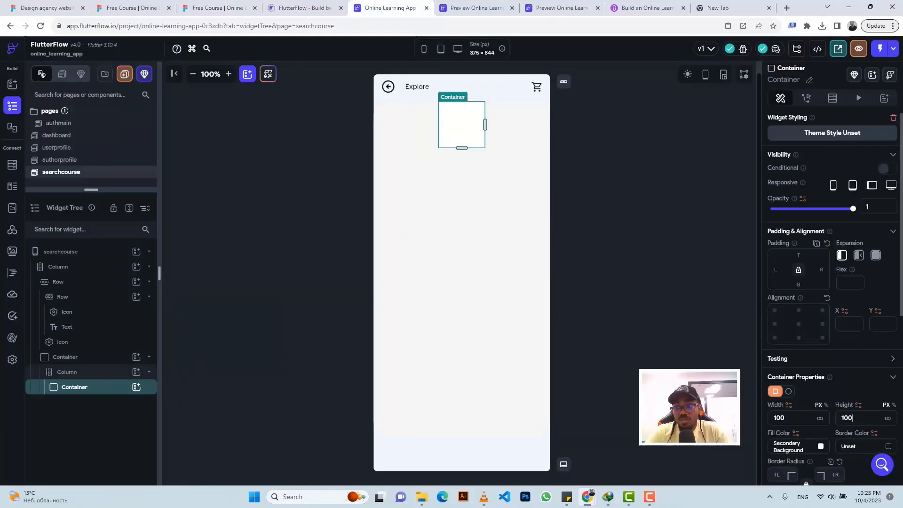
pyautogui.doubleClick(848, 418)
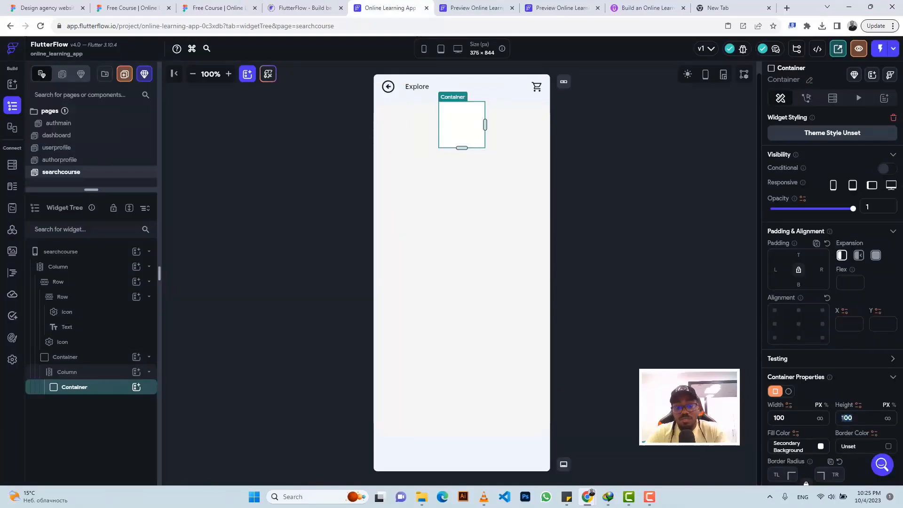
pyautogui.write('50')
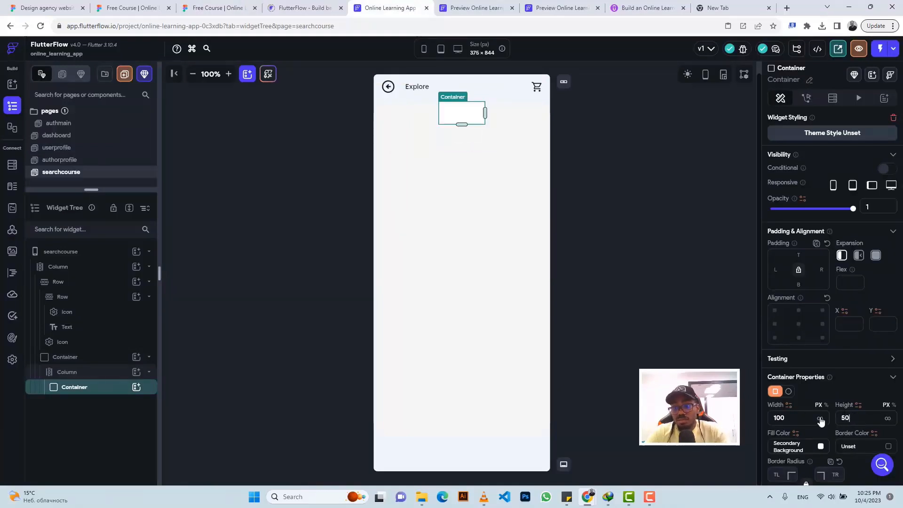
pyautogui.click(820, 418)
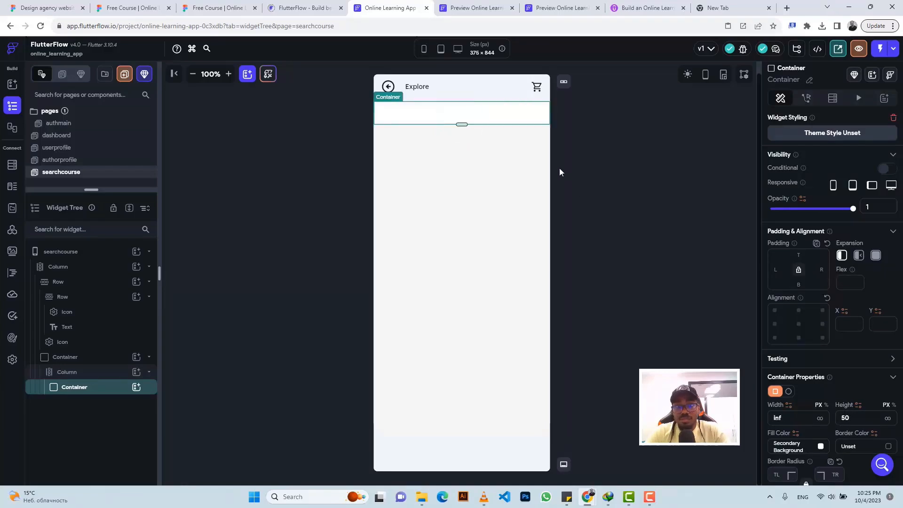
# Step: Check the search field's side margins in Figma, and in FlutterFlow set the new container's left and right padding to 24
pyautogui.click(218, 8)
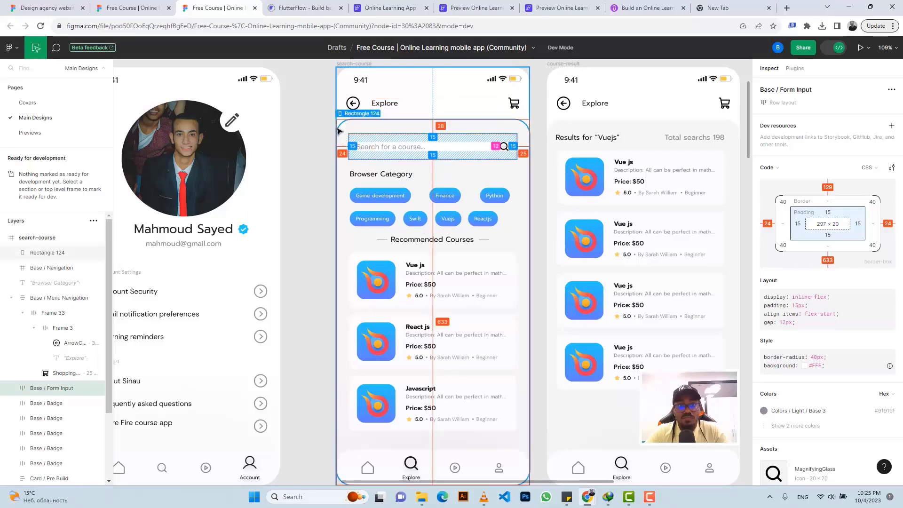
pyautogui.click(386, 8)
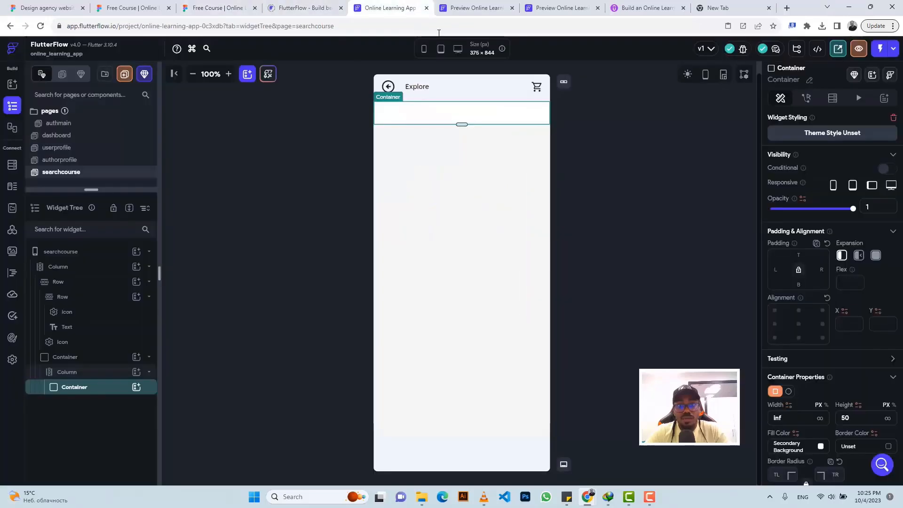
pyautogui.click(777, 270)
pyautogui.write('24')
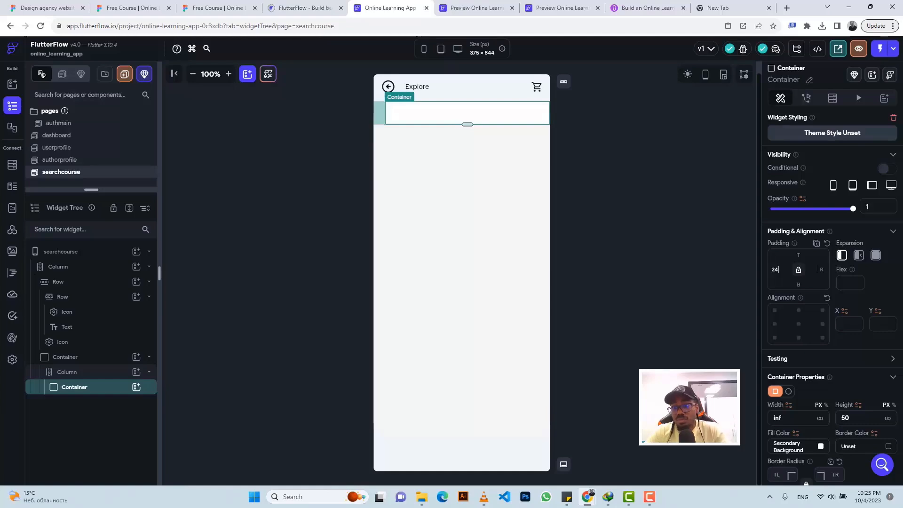
pyautogui.click(822, 270)
pyautogui.write('24')
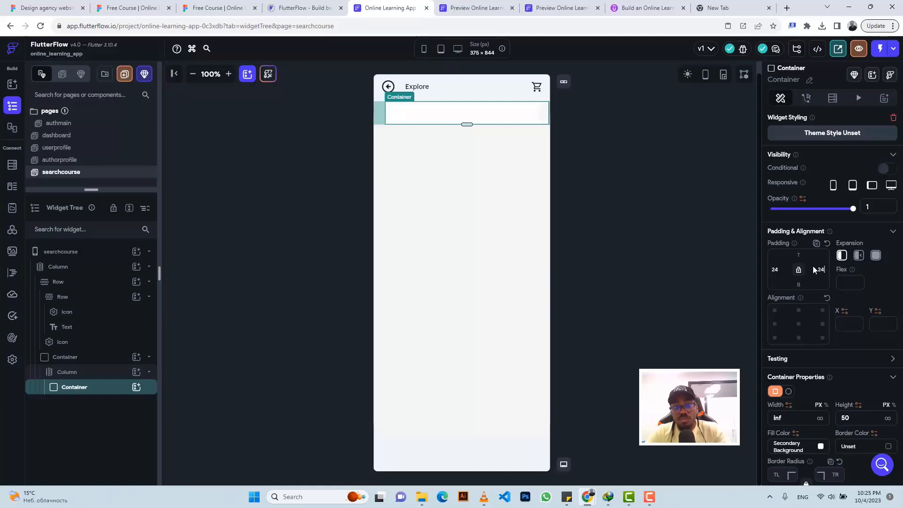
# Step: Check the gap above the search field in Figma, and in FlutterFlow set the inner column's top padding to 28
pyautogui.click(210, 7)
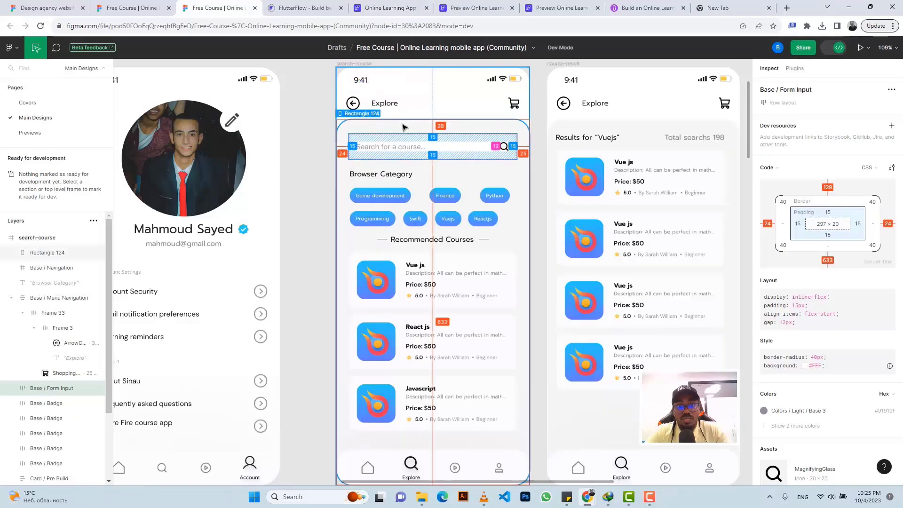
pyautogui.click(370, 7)
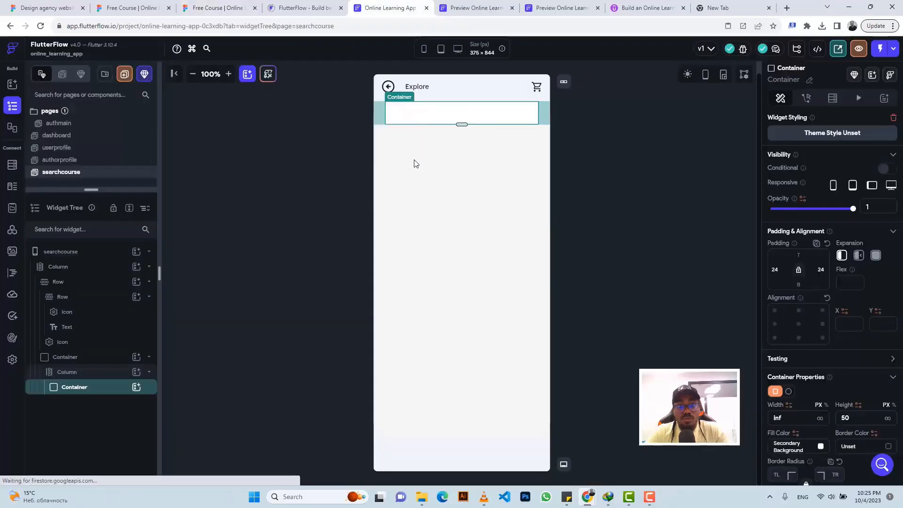
pyautogui.click(416, 163)
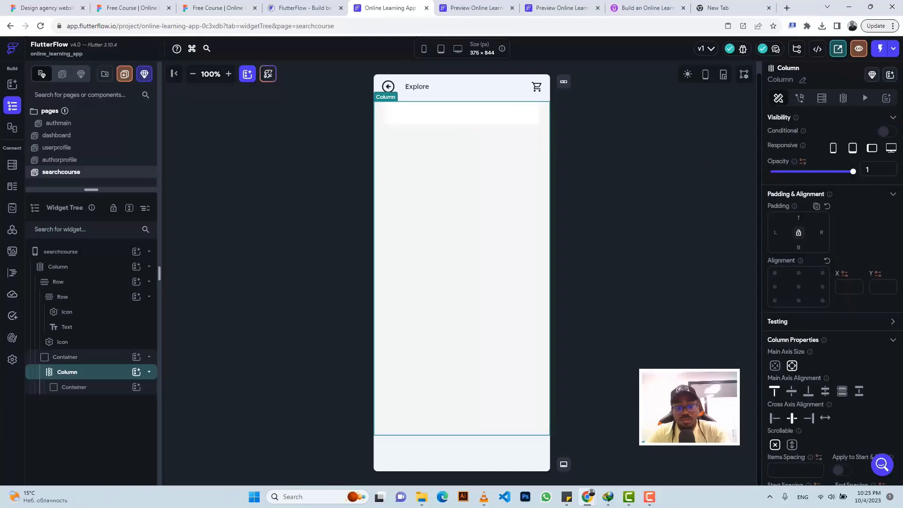
pyautogui.write('28')
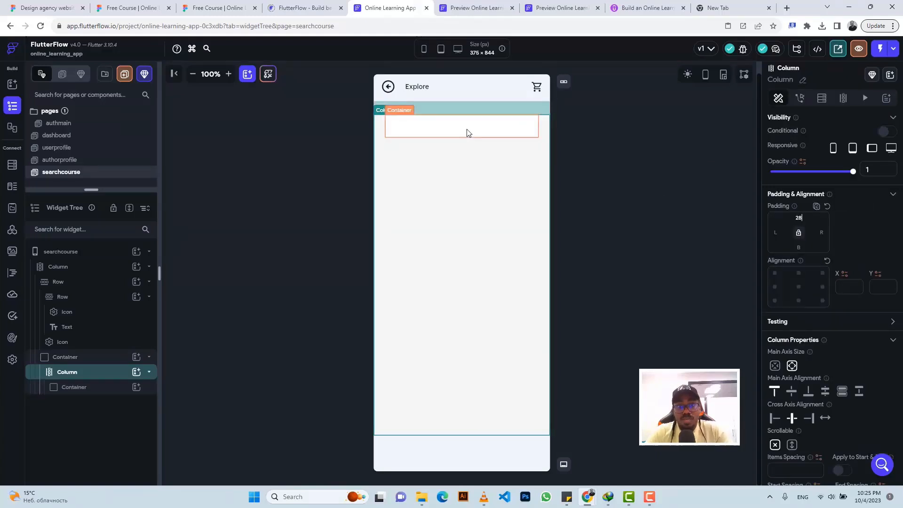
# Step: Check the search field's corner radius in Figma, and in FlutterFlow set the search container's border radius to 40 on all corners
pyautogui.click(467, 133)
pyautogui.click(218, 7)
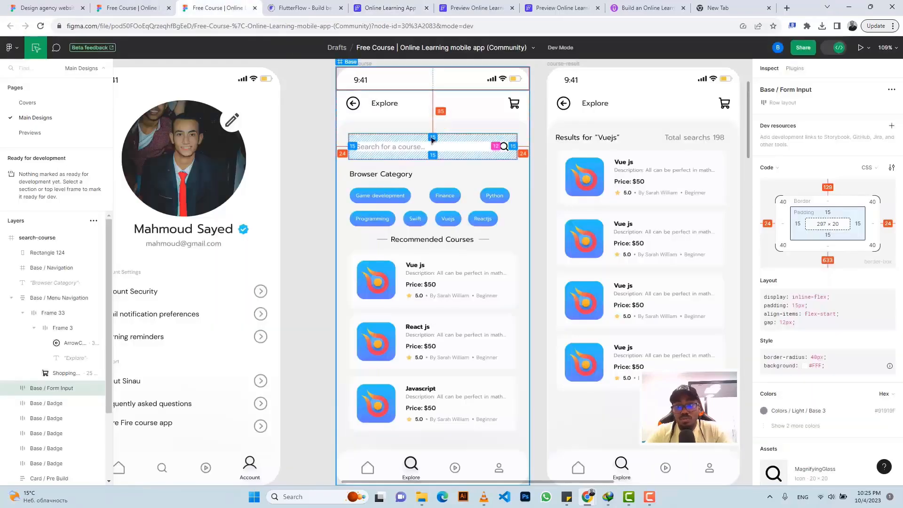
pyautogui.click(385, 7)
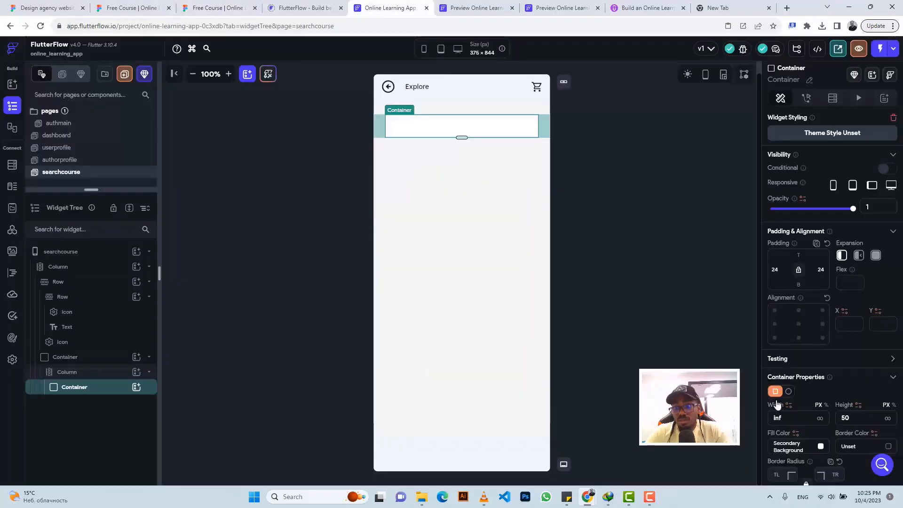
pyautogui.scroll(-2, 778, 406)
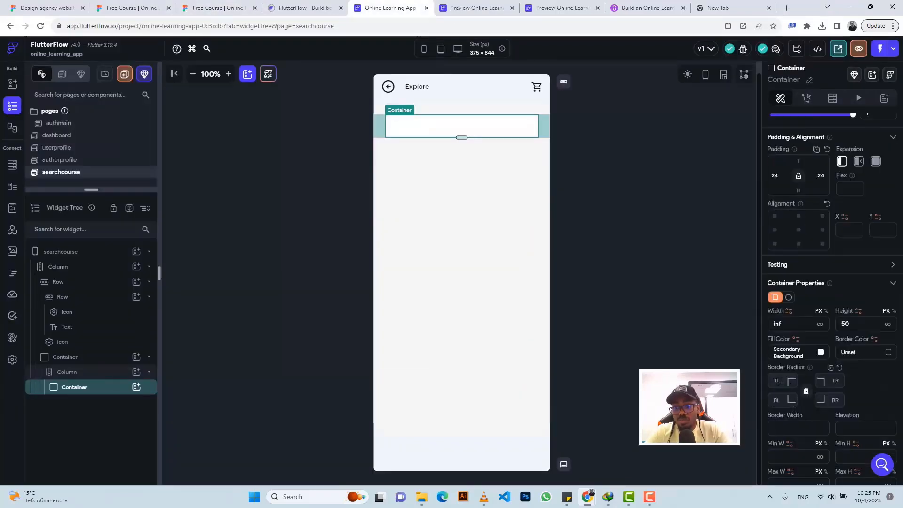
pyautogui.write('40')
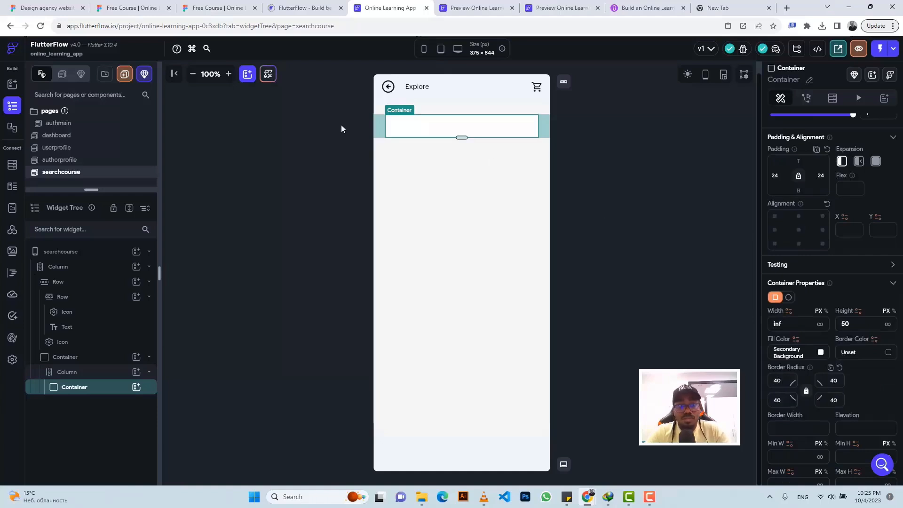
# Step: Add a TextField widget inside the rounded search container
pyautogui.click(136, 388)
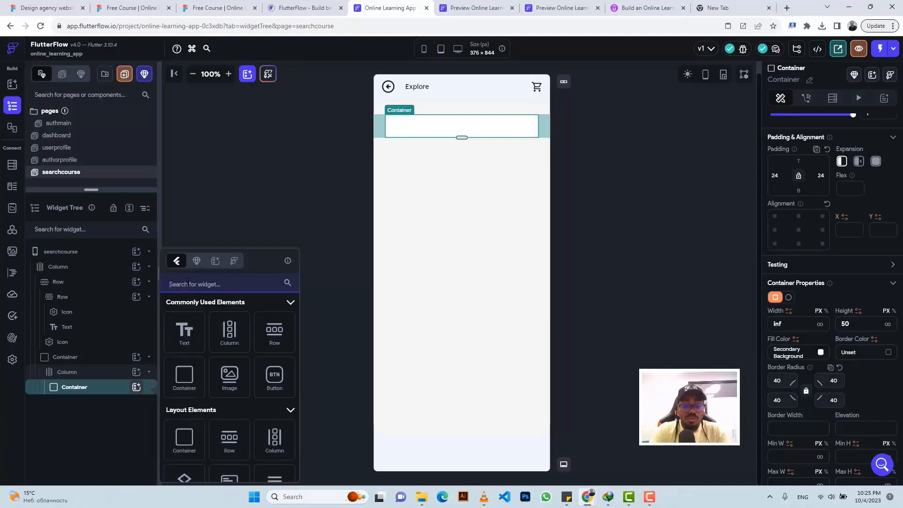
pyautogui.write('textfi')
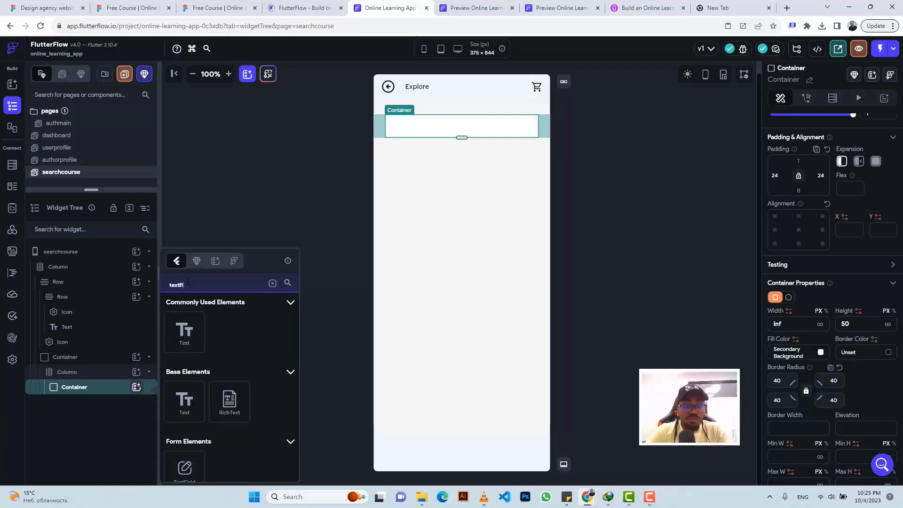
pyautogui.click(187, 470)
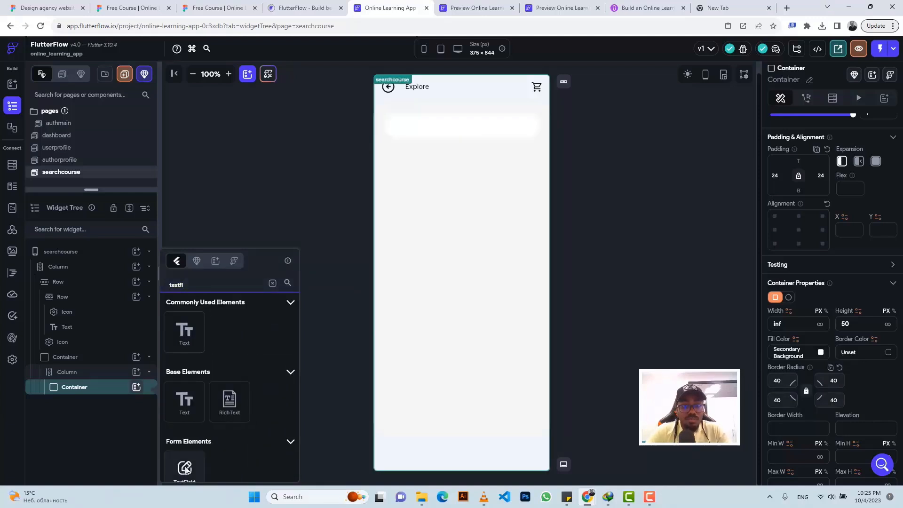
# Step: Switch to Figma, copy the search field's placeholder text "Search for a course...", and return to the TextField in FlutterFlow
pyautogui.click(209, 8)
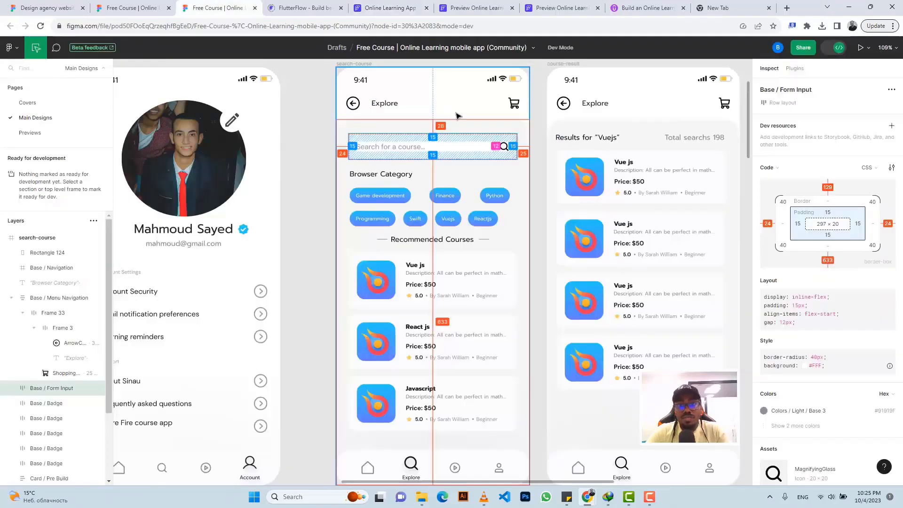
pyautogui.click(400, 147)
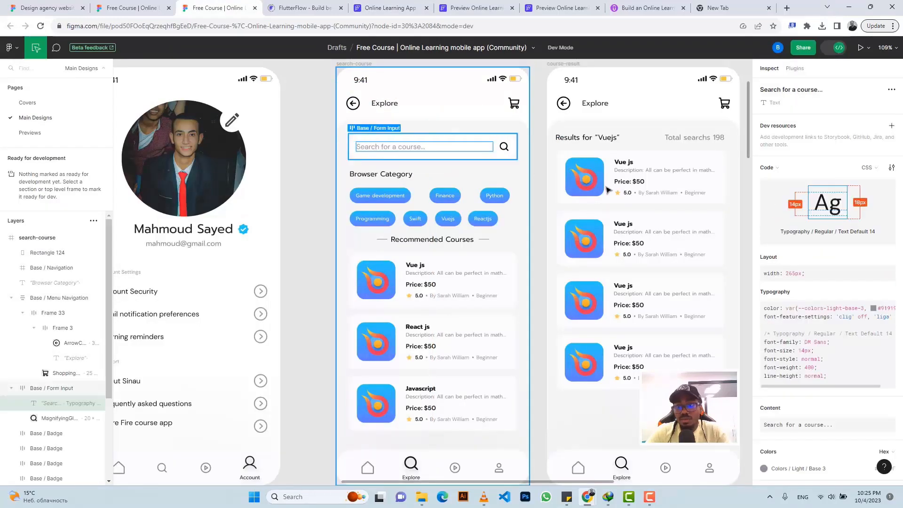
pyautogui.click(888, 409)
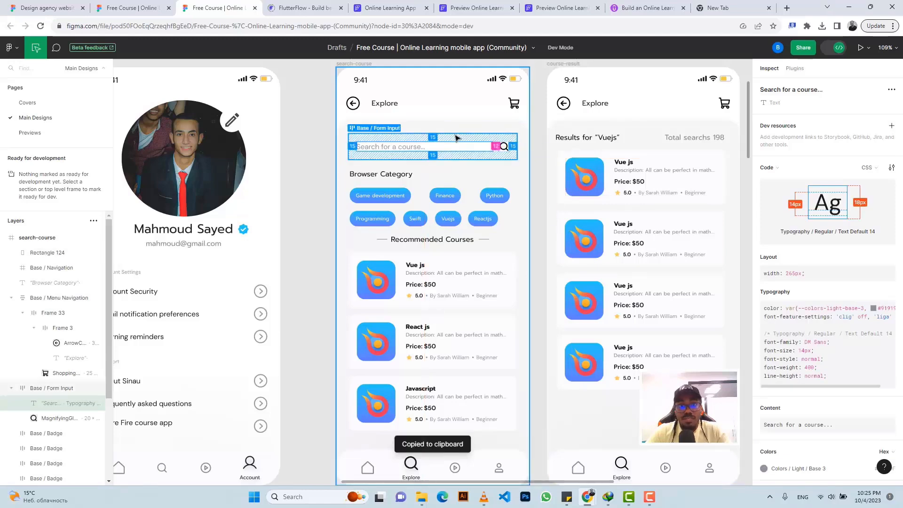
pyautogui.click(371, 8)
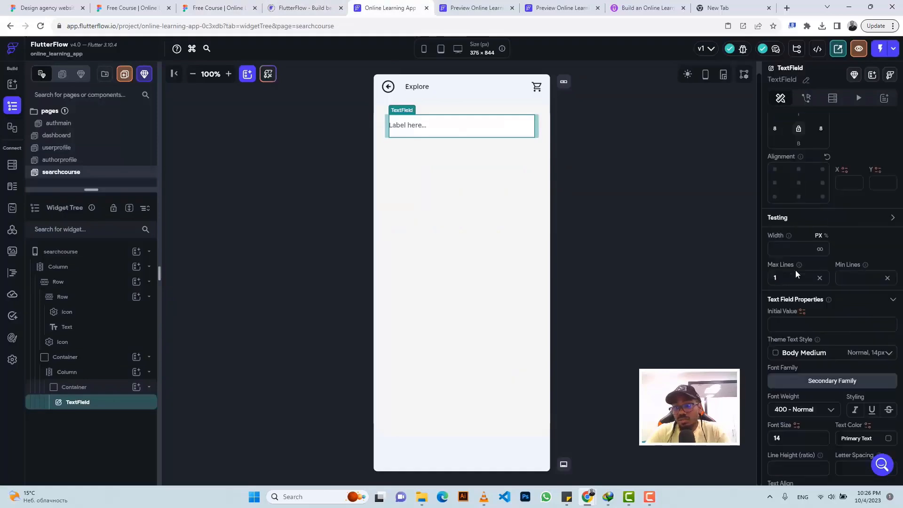
# Step: Set the TextField's label text to the copied "Search for a course..." and its left padding to 15
pyautogui.scroll(-5, 795, 282)
pyautogui.tripleClick(795, 355)
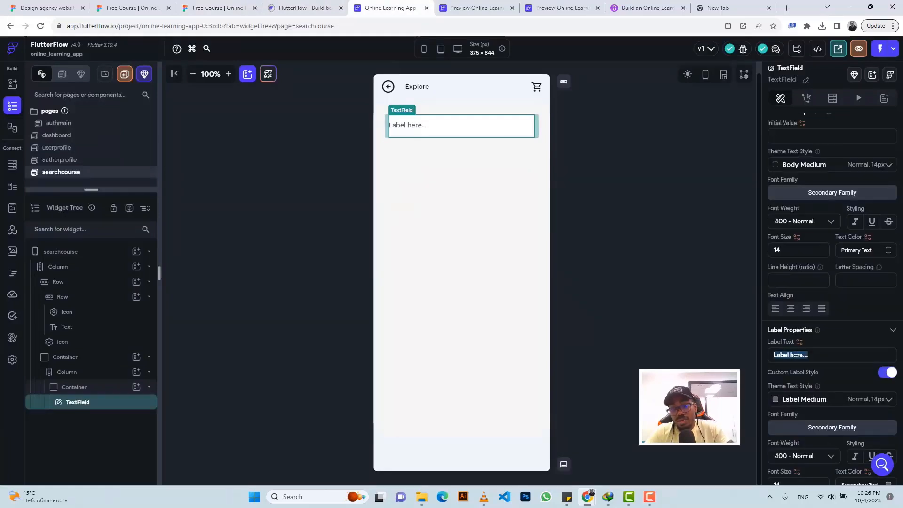
pyautogui.hotkey('ctrl', 'v')
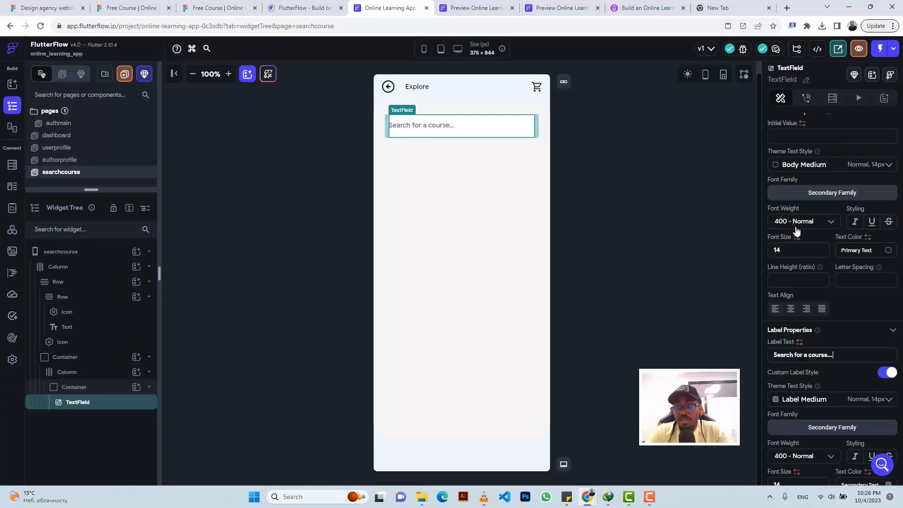
pyautogui.scroll(4, 795, 226)
pyautogui.scroll(3, 784, 193)
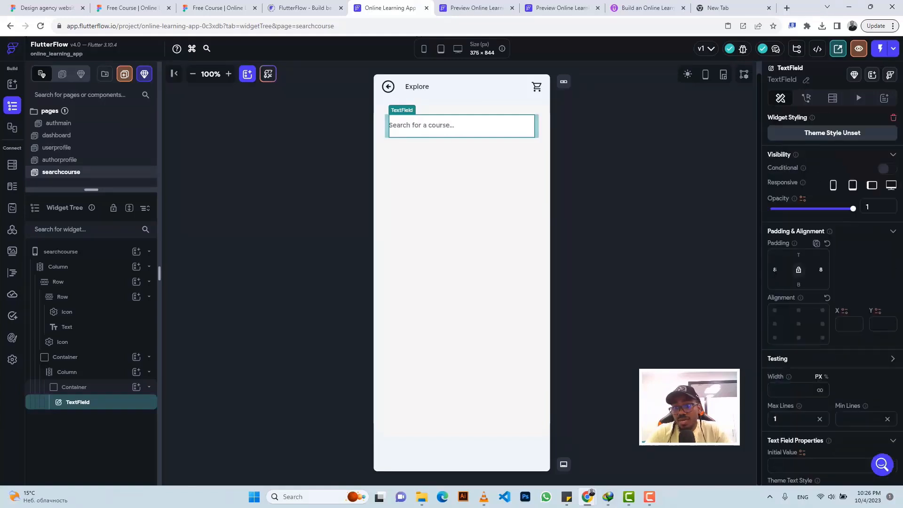
pyautogui.doubleClick(775, 269)
pyautogui.write('15')
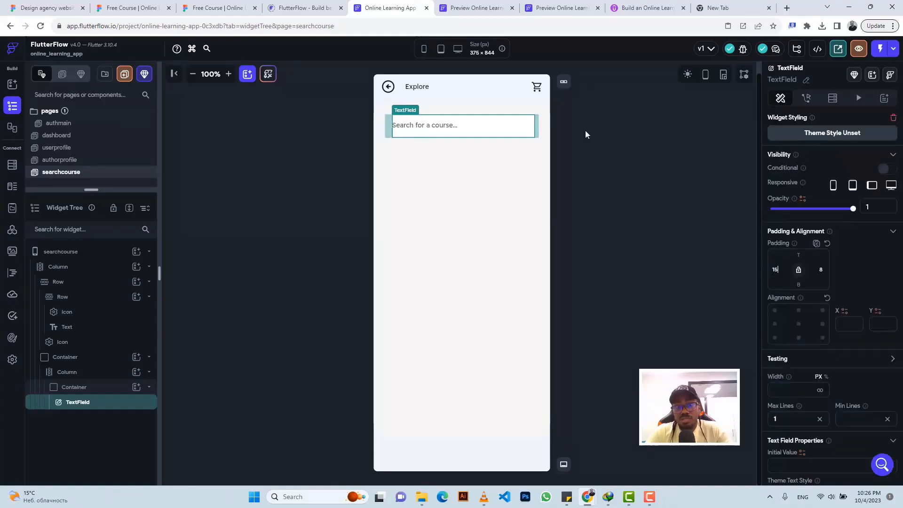
# Step: Set the search TextField's input border type to None
pyautogui.scroll(-10, 812, 287)
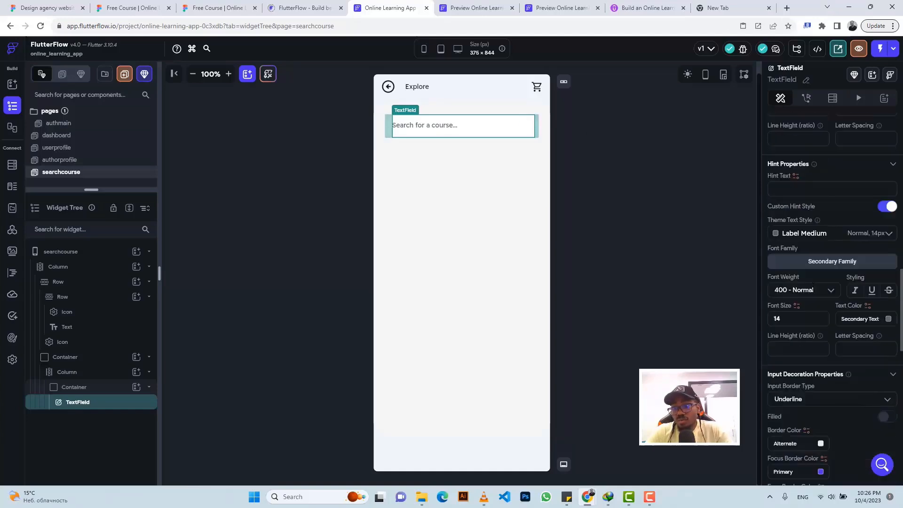
pyautogui.scroll(-2, 812, 285)
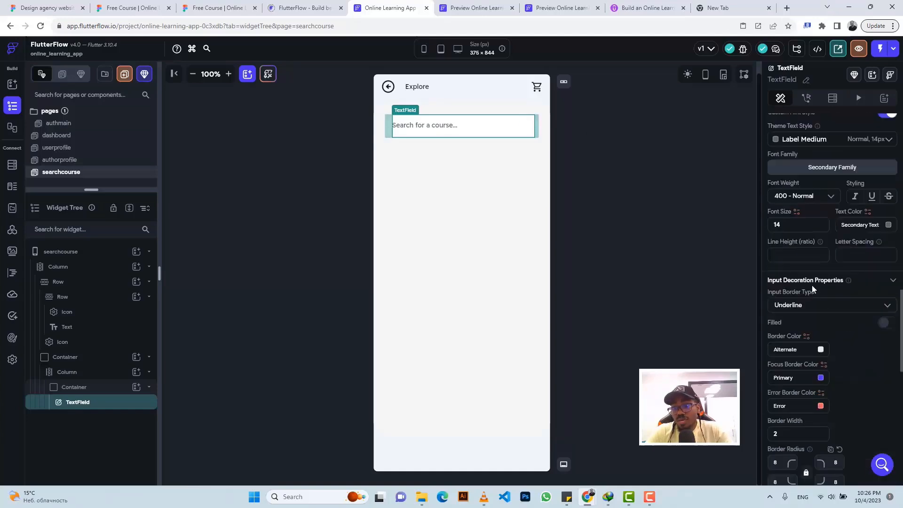
pyautogui.click(789, 306)
pyautogui.click(789, 350)
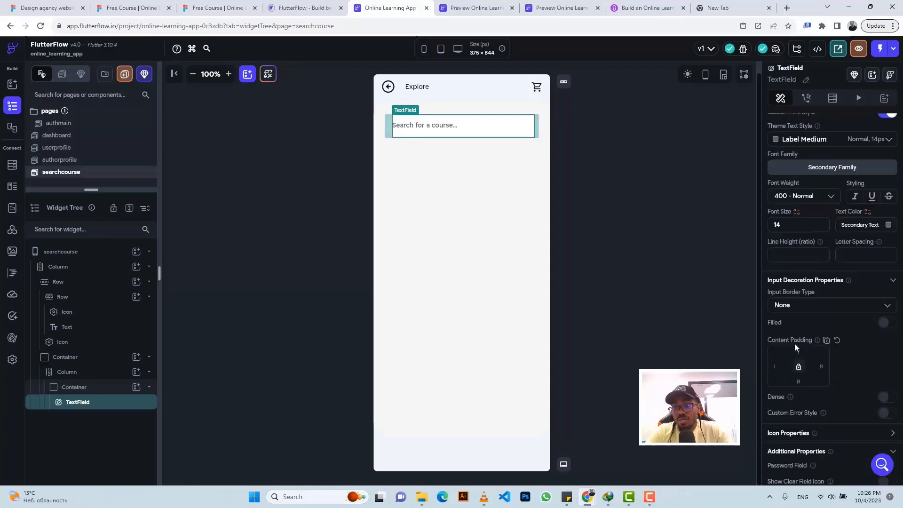
# Step: Add the Search Outlined Material icon as the TextField's trailing icon
pyautogui.scroll(-1, 835, 309)
pyautogui.scroll(-4, 835, 309)
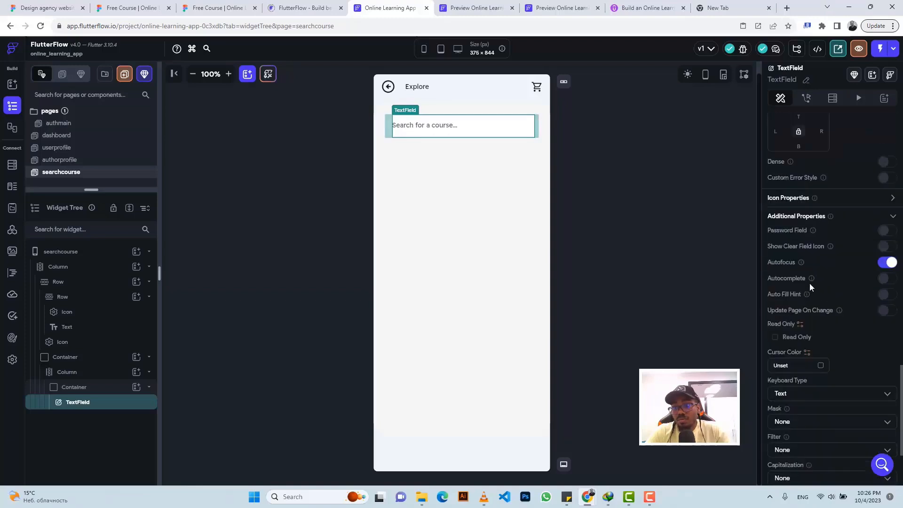
pyautogui.click(894, 198)
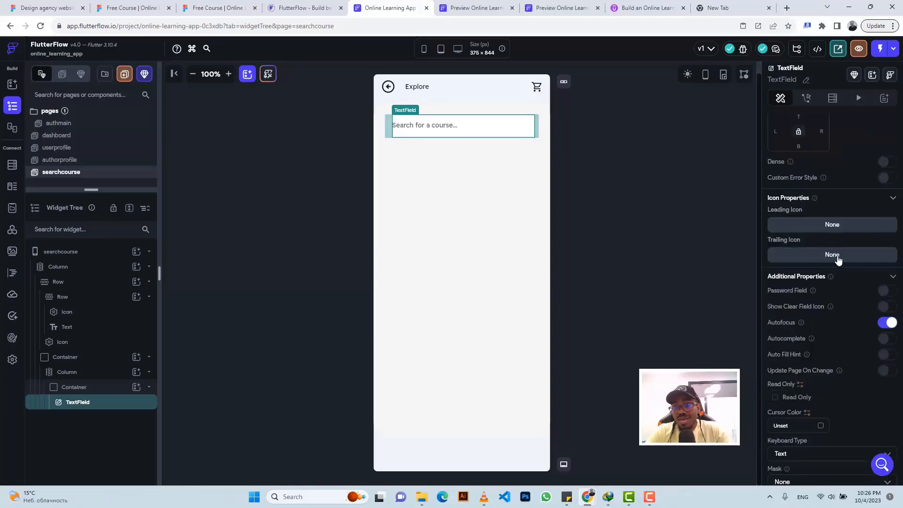
pyautogui.click(839, 258)
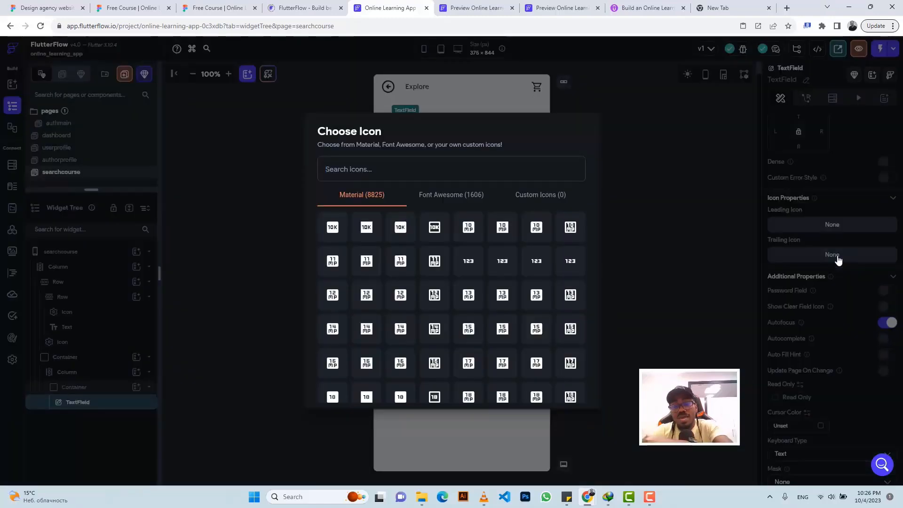
pyautogui.write('search')
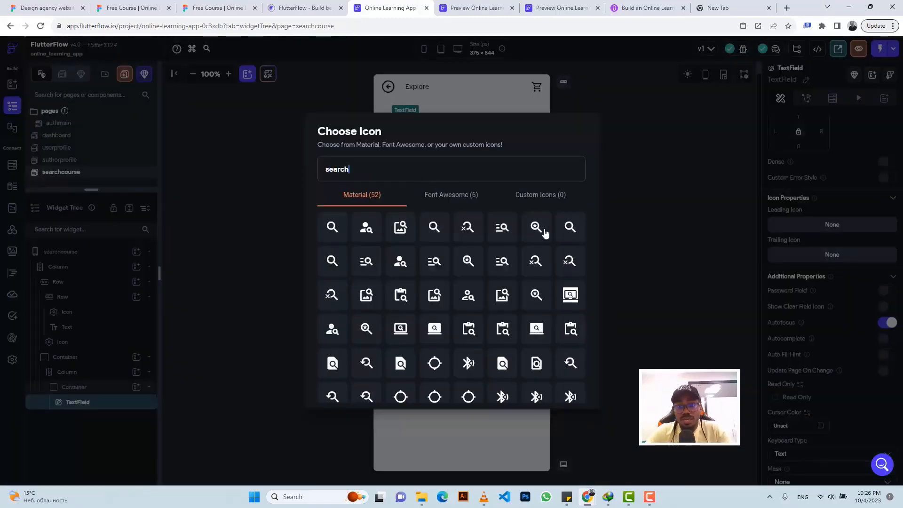
pyautogui.click(568, 228)
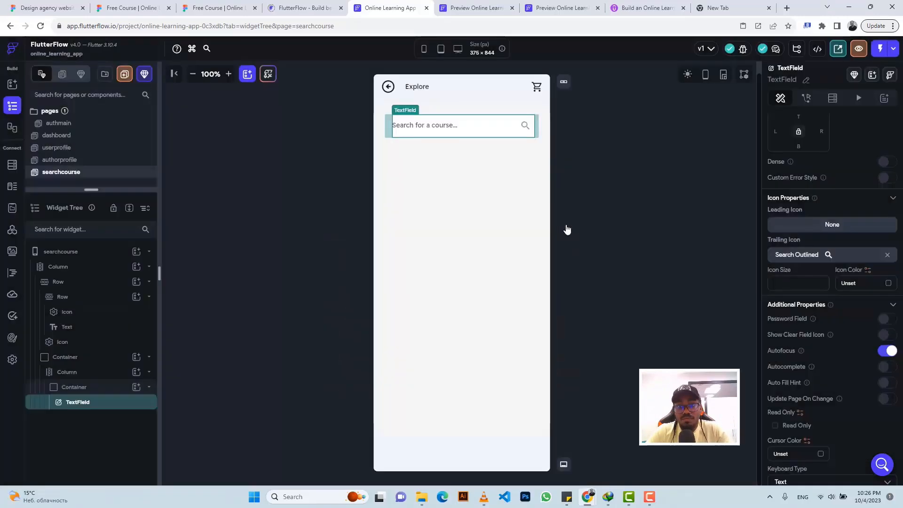
# Step: Compare the search icon with the Figma design, and in FlutterFlow set the trailing icon's color to Primary Text and size to 24
pyautogui.click(206, 4)
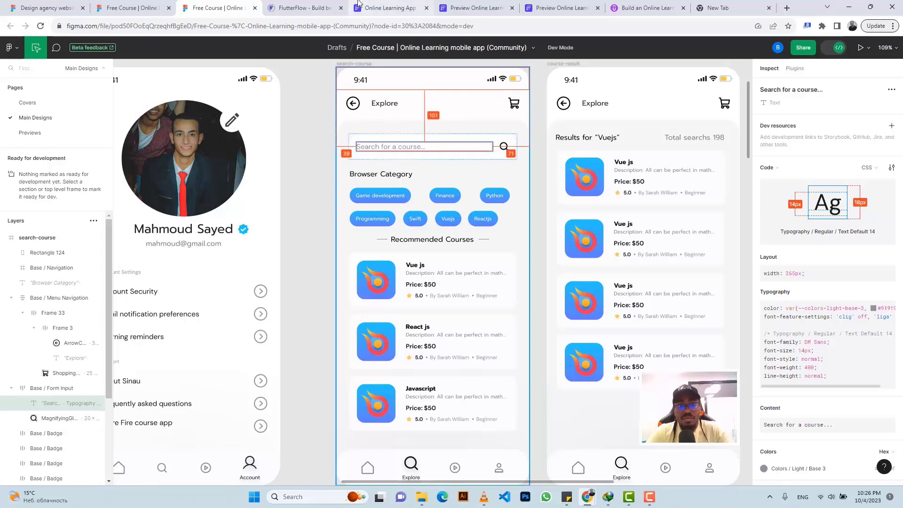
pyautogui.click(388, 7)
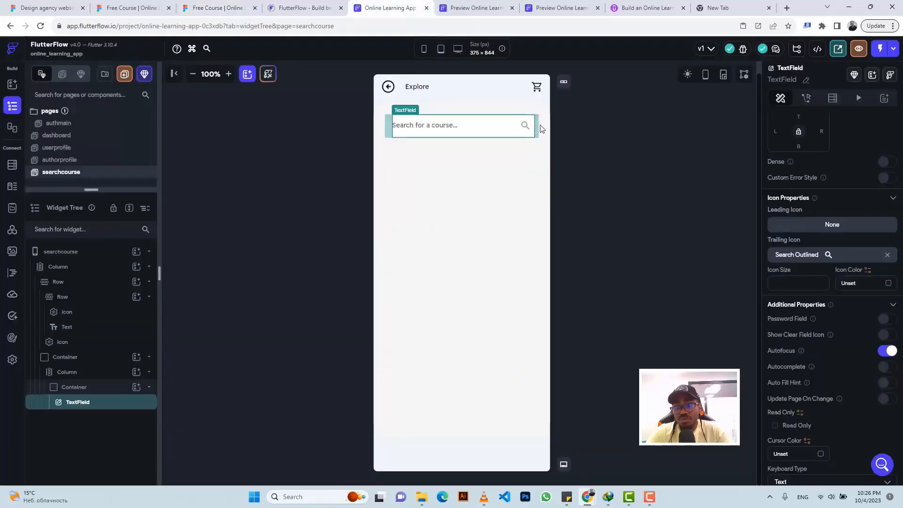
pyautogui.click(889, 285)
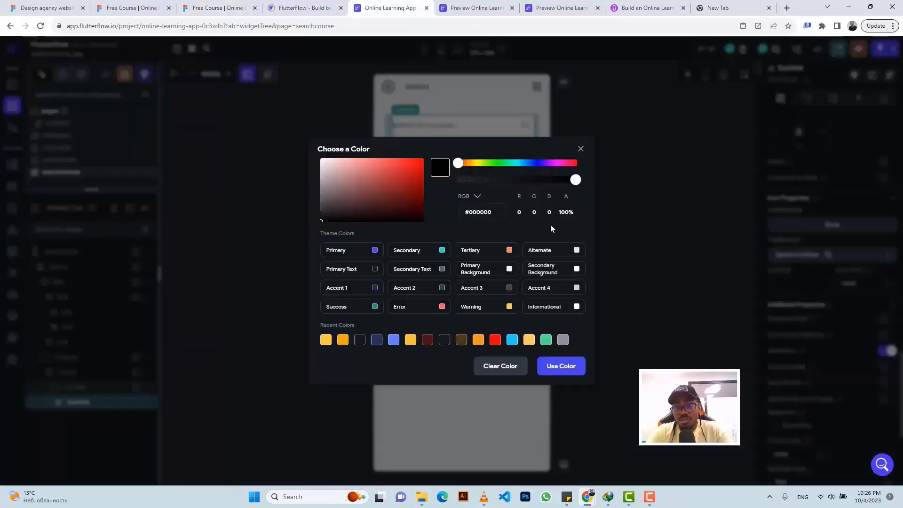
pyautogui.click(375, 269)
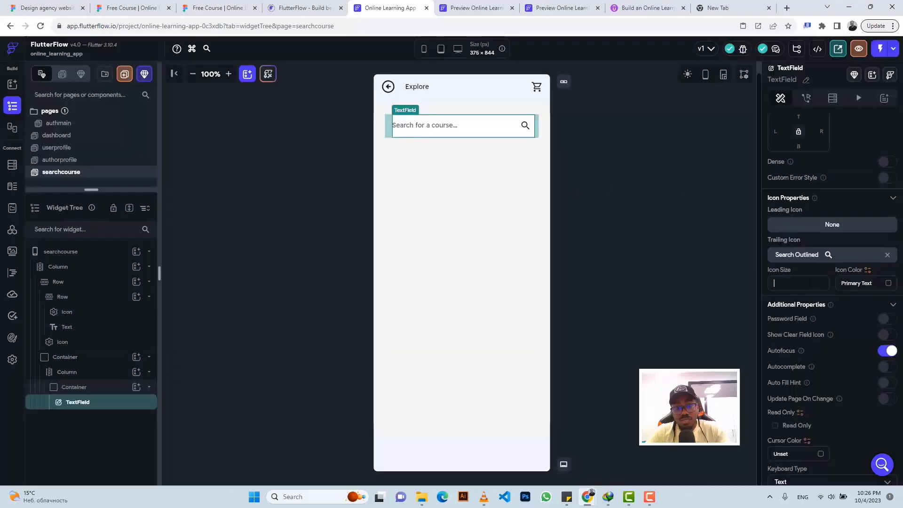
pyautogui.click(810, 283)
pyautogui.write('24')
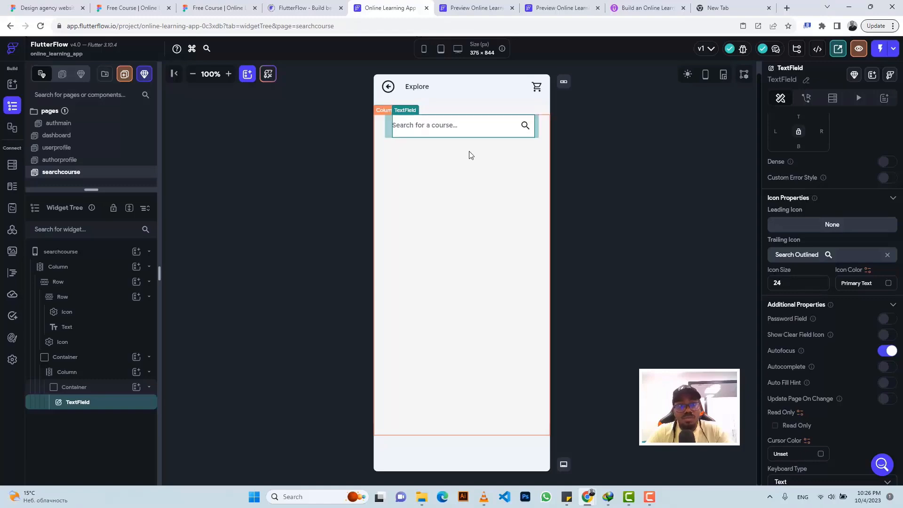
# Step: Inspect the magnifying glass icon's size in Figma and compare it with the search field in FlutterFlow
pyautogui.click(186, 6)
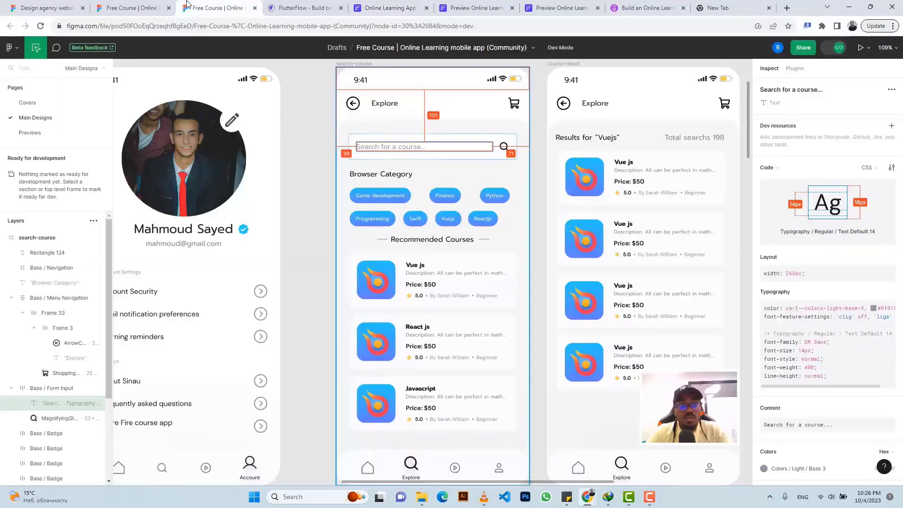
pyautogui.click(504, 147)
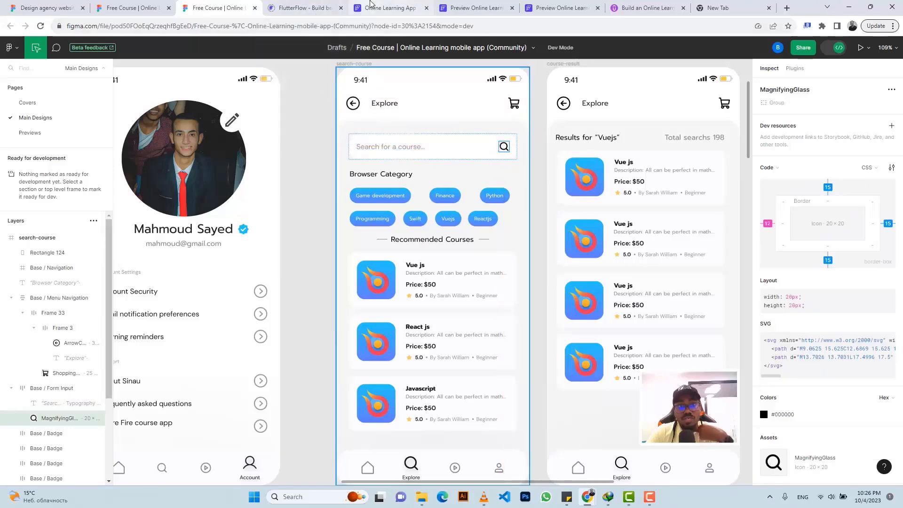
pyautogui.click(385, 7)
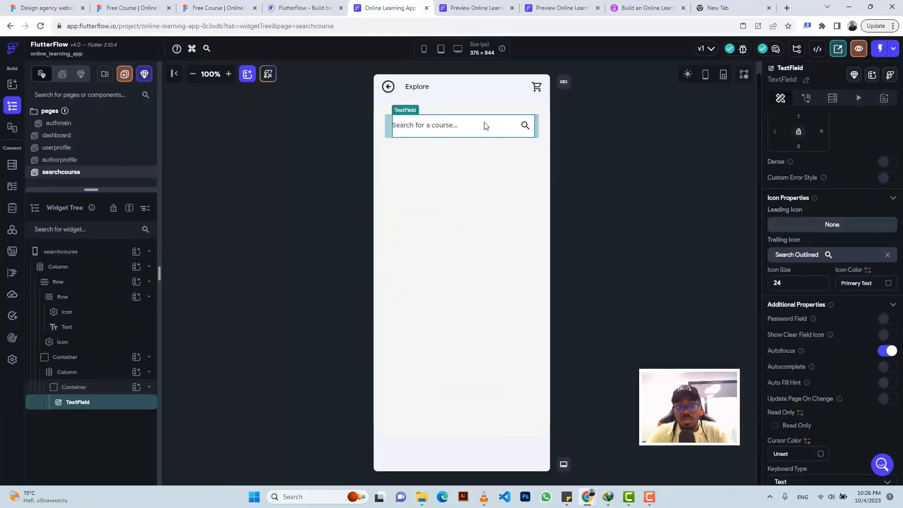
pyautogui.click(595, 127)
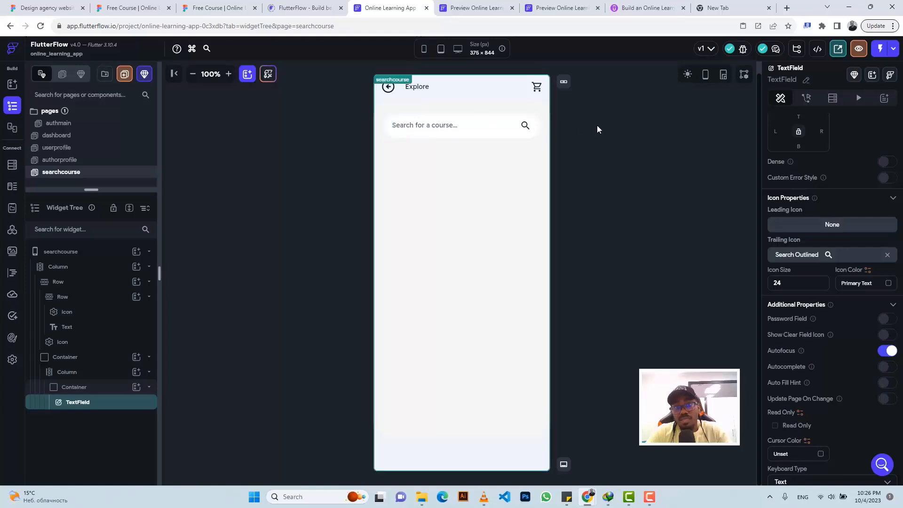
# Step: Select the inner column, copy the "Browser Category" heading text from Figma, and return to FlutterFlow
pyautogui.click(444, 176)
pyautogui.click(216, 8)
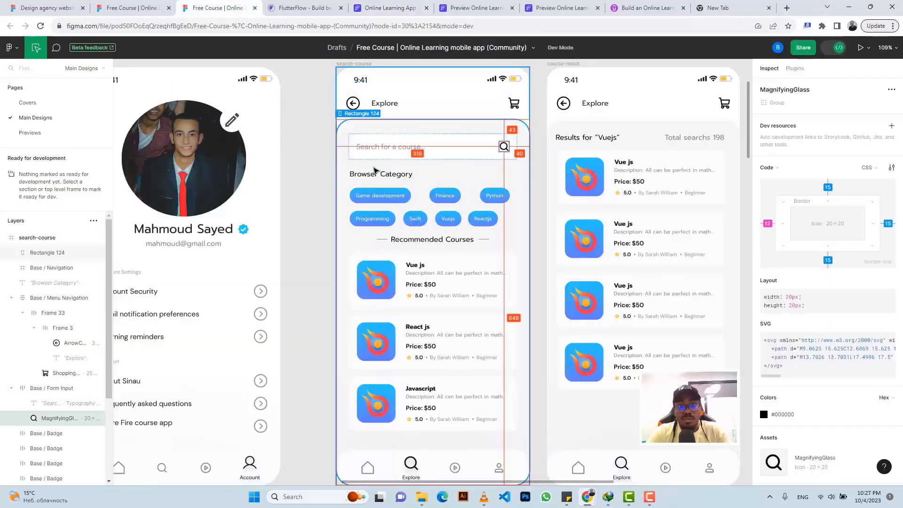
pyautogui.click(400, 175)
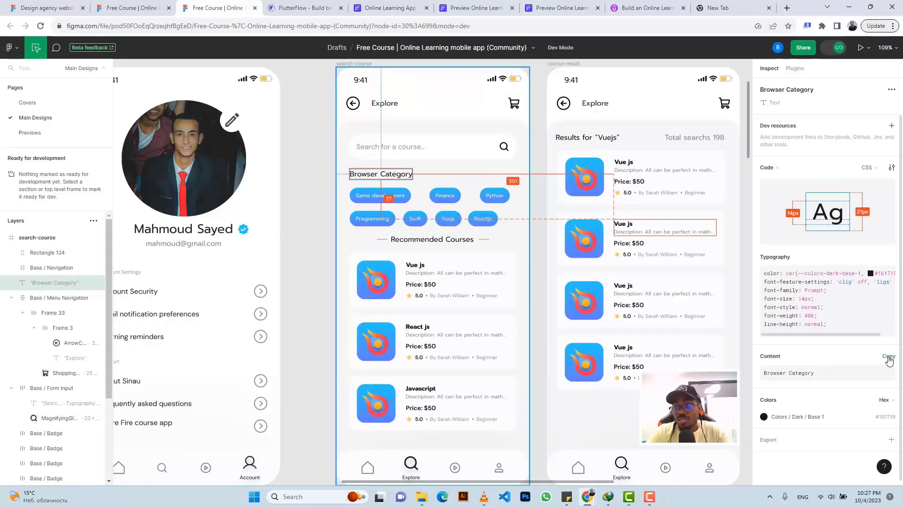
pyautogui.click(889, 356)
pyautogui.click(372, 6)
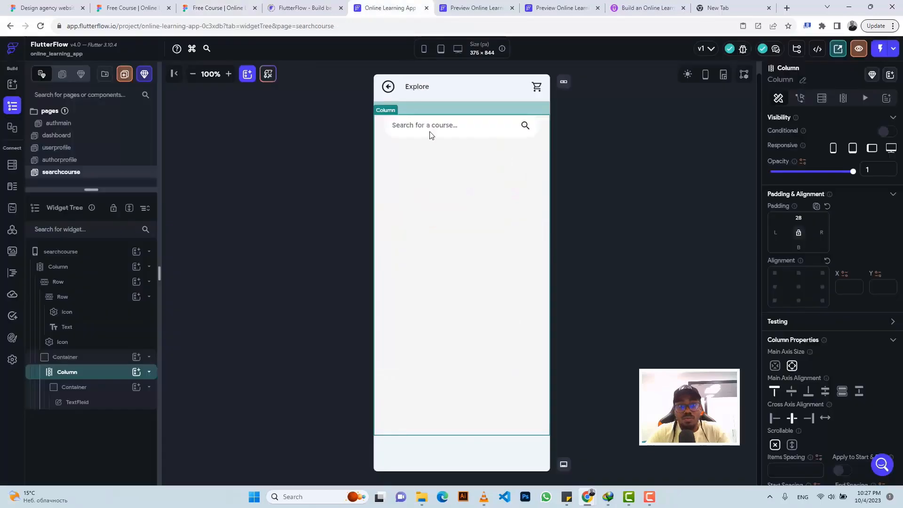
# Step: Add a Row to the inner column below the search container, with a Text widget inside reading "Browser Category"
pyautogui.click(136, 372)
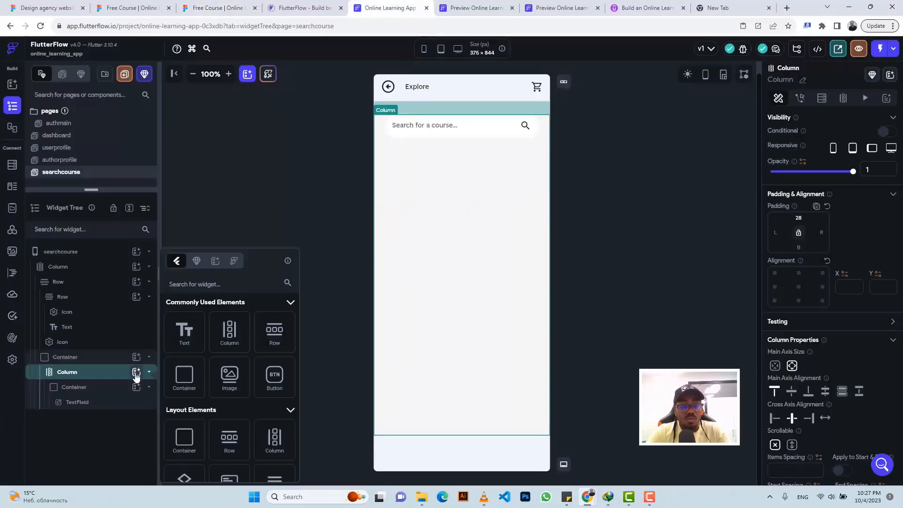
pyautogui.click(268, 342)
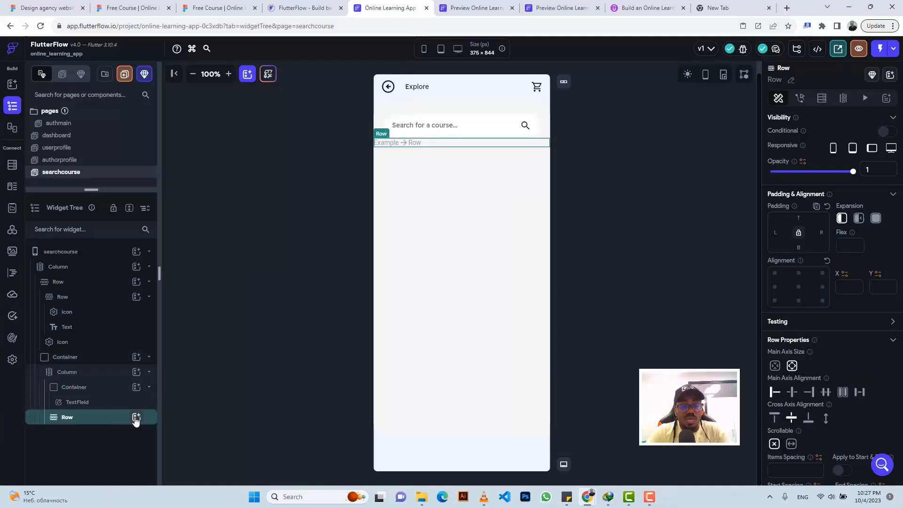
pyautogui.click(136, 418)
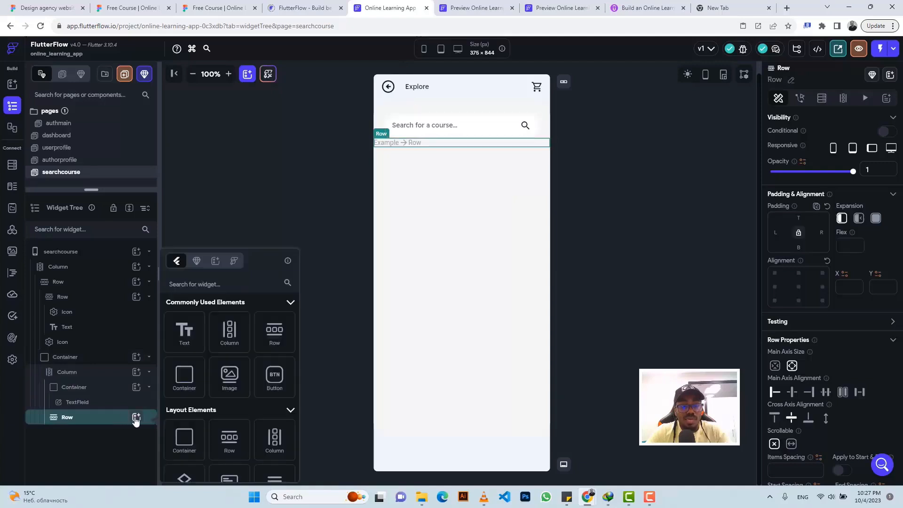
pyautogui.click(182, 329)
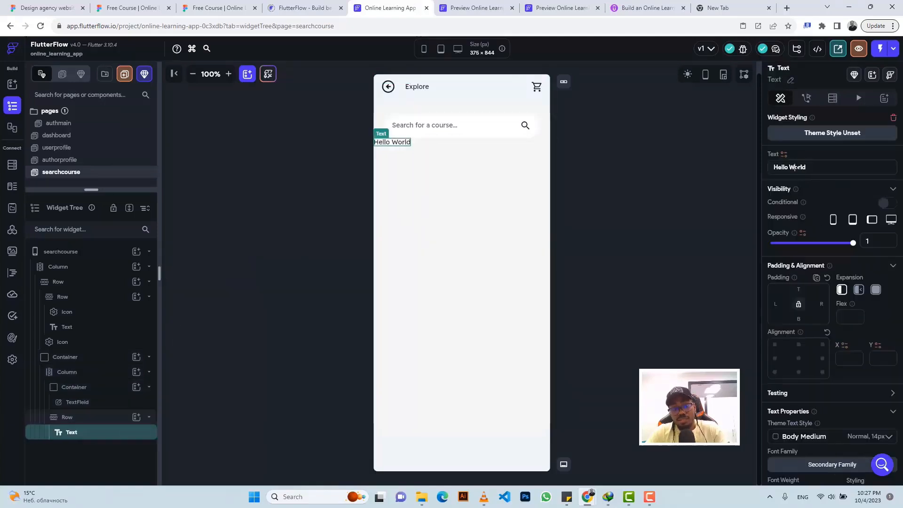
pyautogui.hotkey('ctrl', 'a')
pyautogui.hotkey('ctrl', 'v')
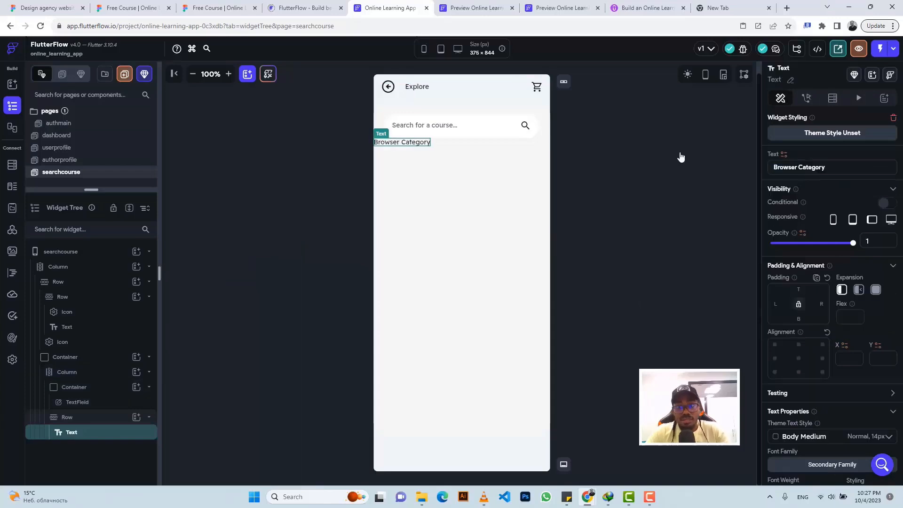
# Step: Check the Browser Category heading's placement in Figma, and in FlutterFlow set the text's left padding to 26
pyautogui.click(219, 8)
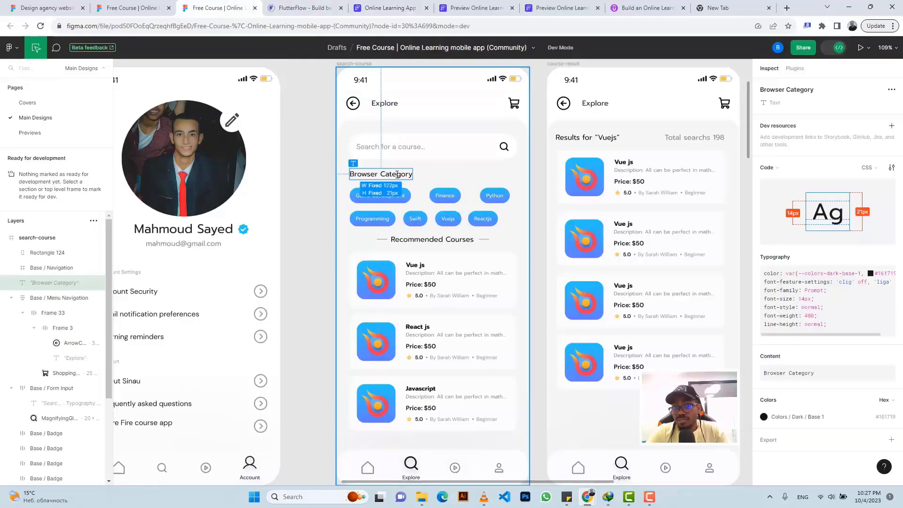
pyautogui.click(377, 4)
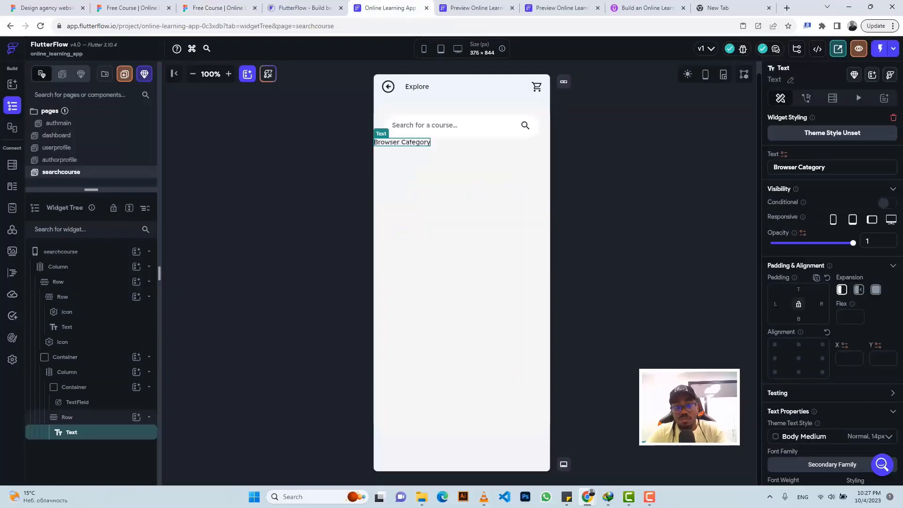
pyautogui.write('26')
pyautogui.scroll(-4, 800, 332)
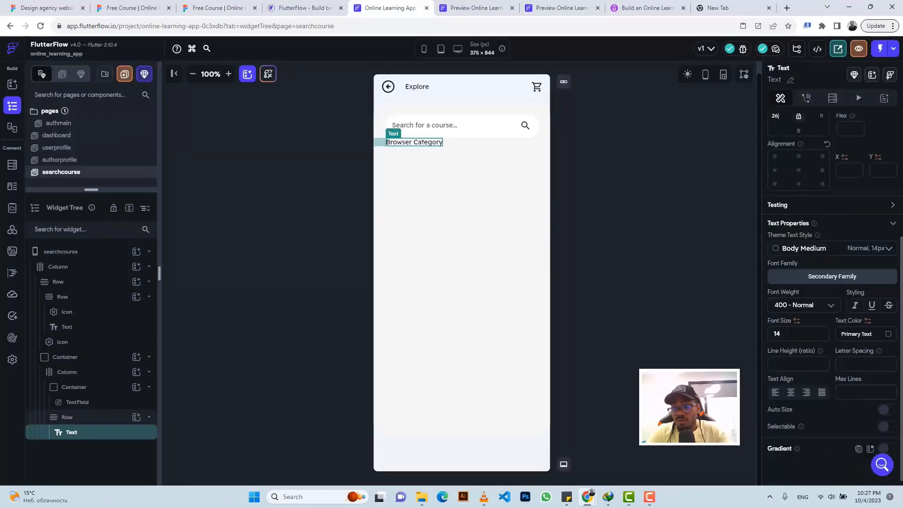
# Step: Check the gap between the search field and Browser Category in Figma, and in FlutterFlow set the heading row's top padding to 18
pyautogui.click(490, 146)
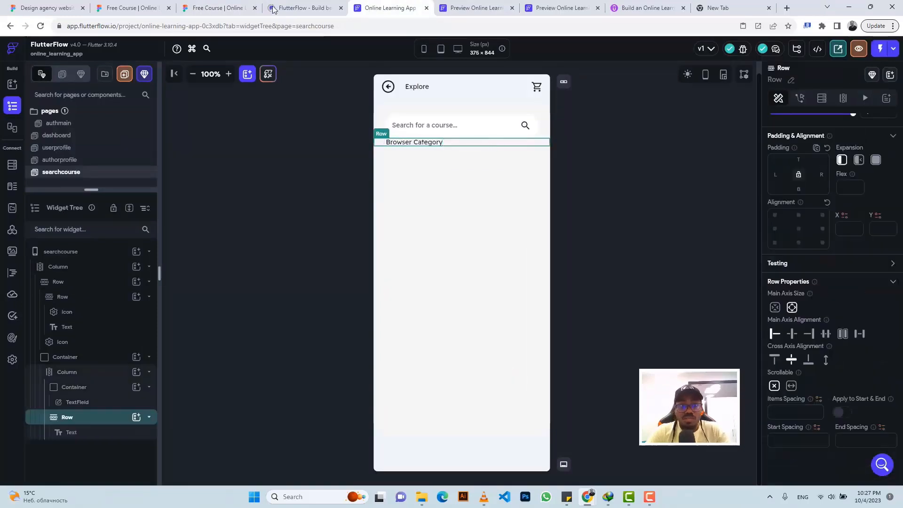
pyautogui.click(221, 8)
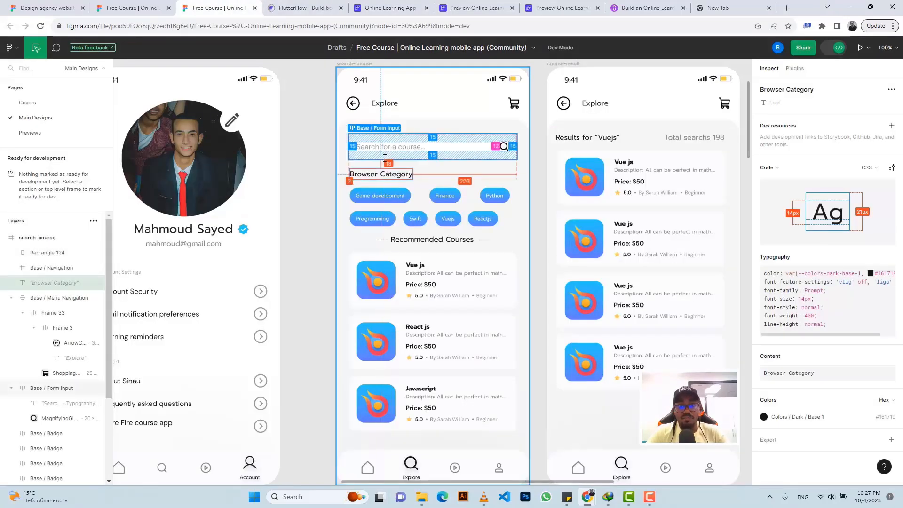
pyautogui.click(390, 9)
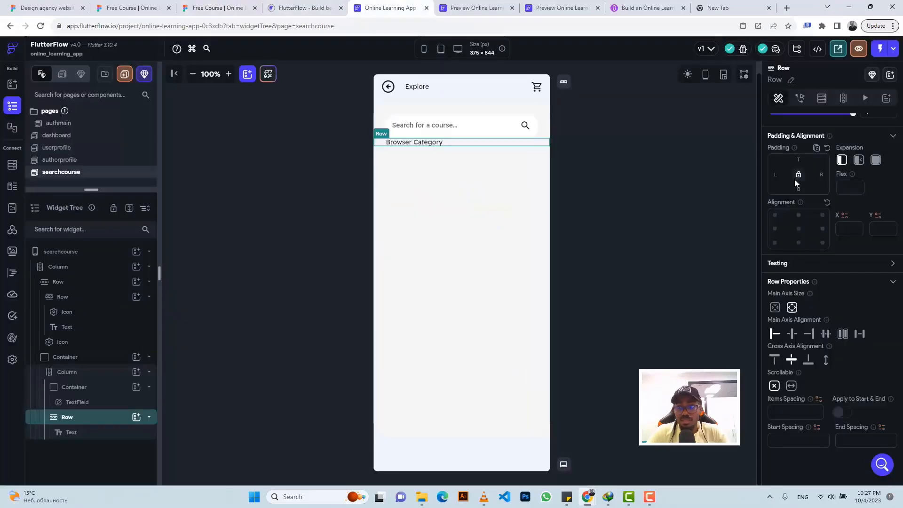
pyautogui.click(799, 160)
pyautogui.write('18')
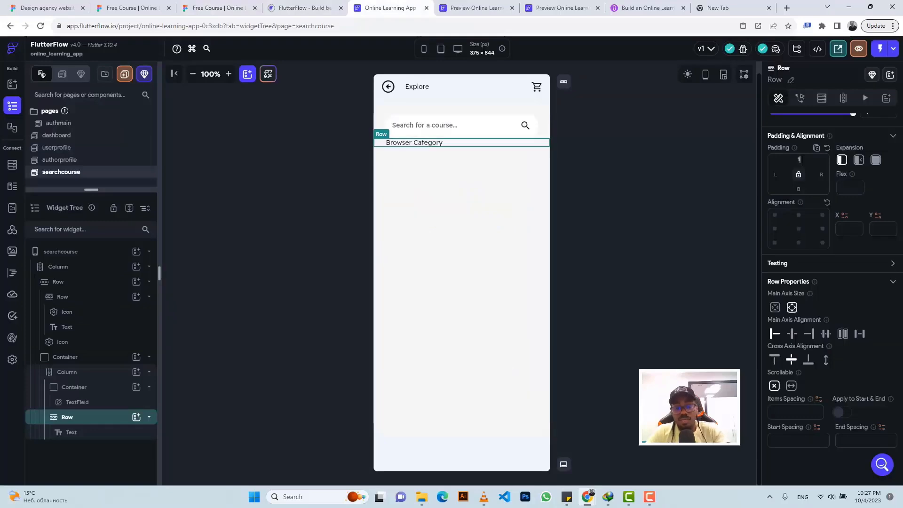
# Step: Inspect the "Game development" badge's size, padding and corner radius in Figma, and return to FlutterFlow
pyautogui.click(216, 7)
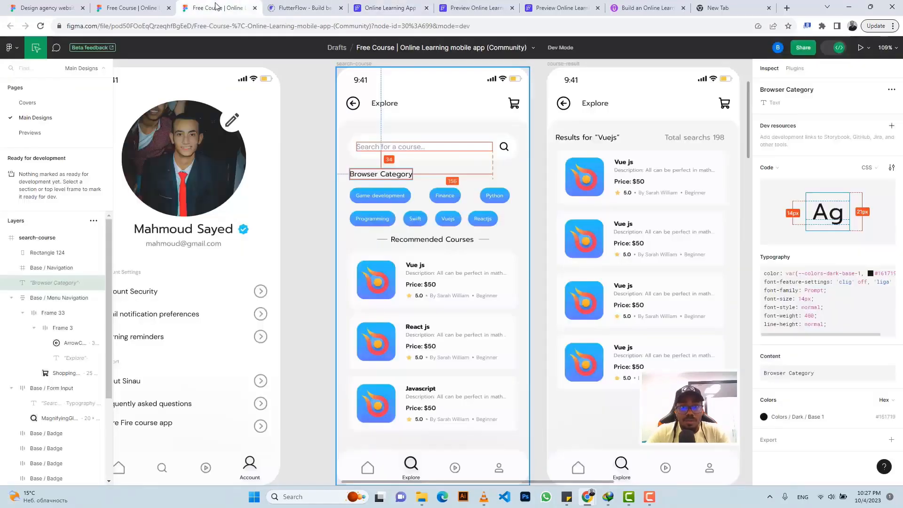
pyautogui.click(403, 193)
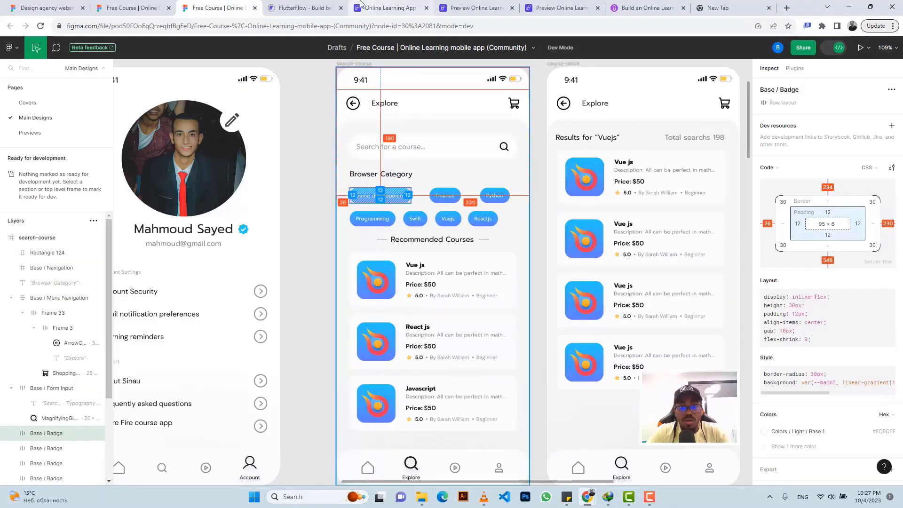
pyautogui.click(391, 8)
pyautogui.click(443, 182)
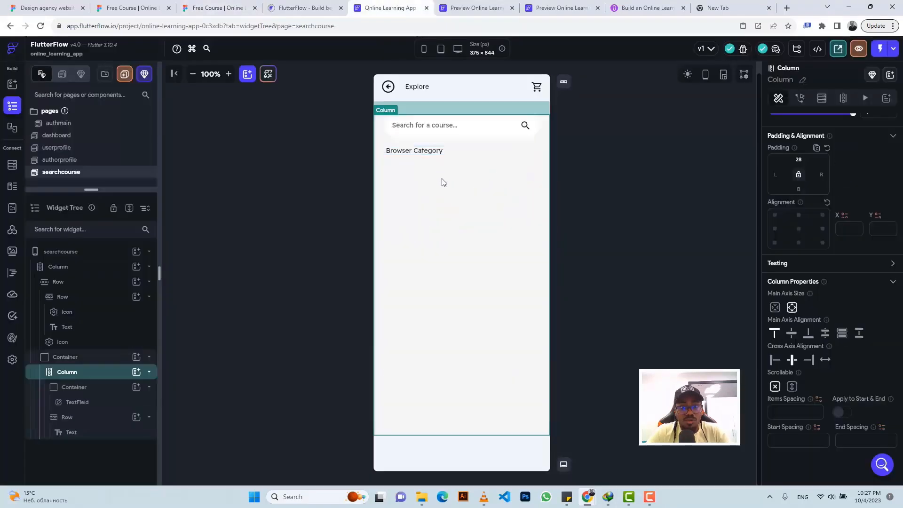
pyautogui.click(137, 372)
pyautogui.click(274, 377)
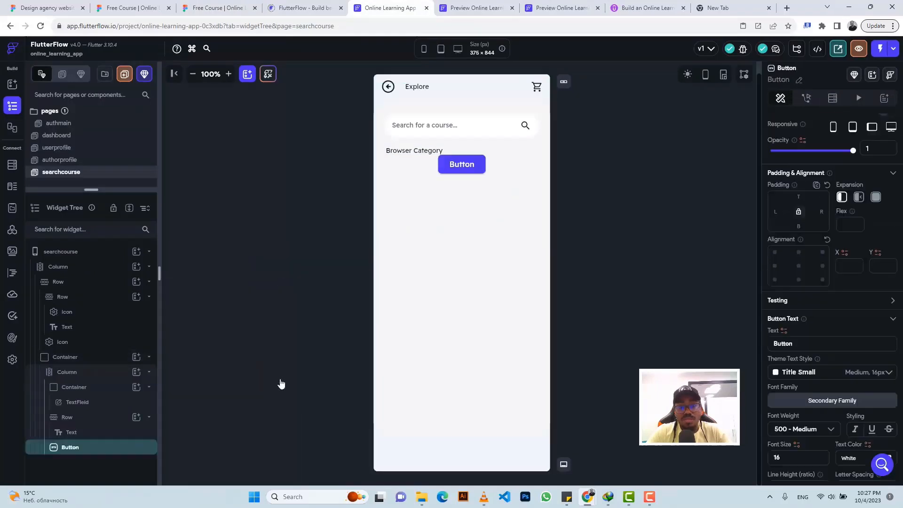
pyautogui.scroll(-5, 878, 303)
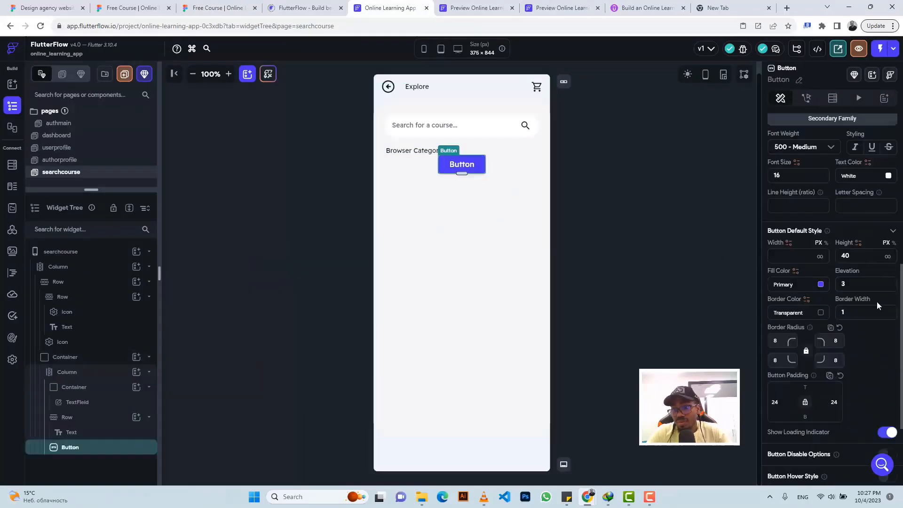
pyautogui.scroll(-2, 877, 301)
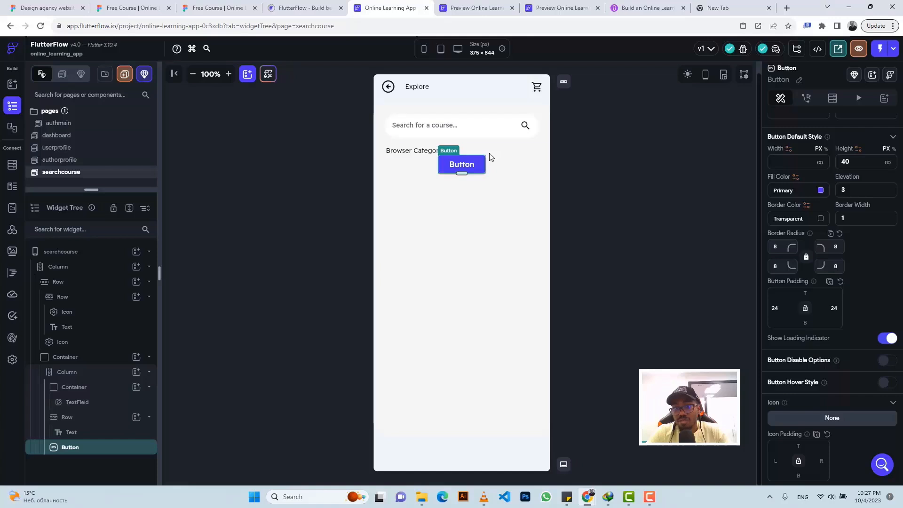
pyautogui.press('Delete')
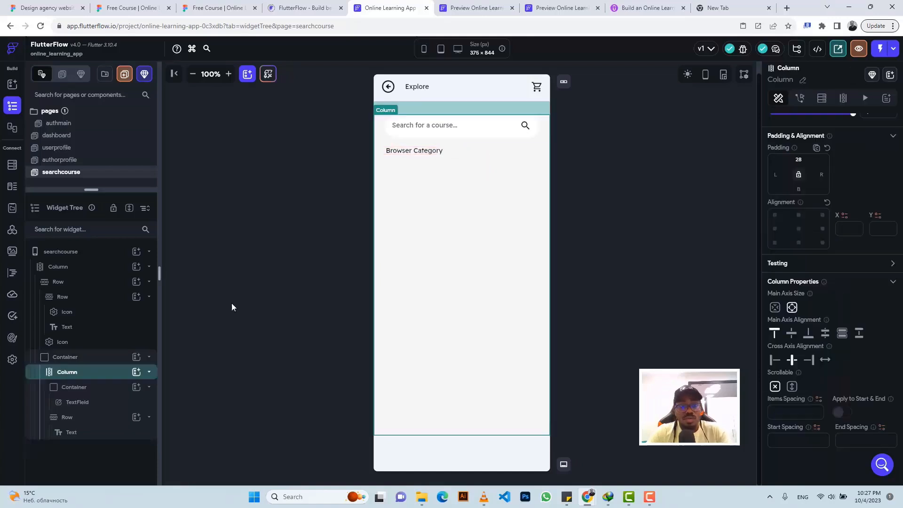
# Step: Add a Container to the inner column below the Browser Category row, check the "Game development" badge's dimensions in Figma, and return to FlutterFlow
pyautogui.click(137, 371)
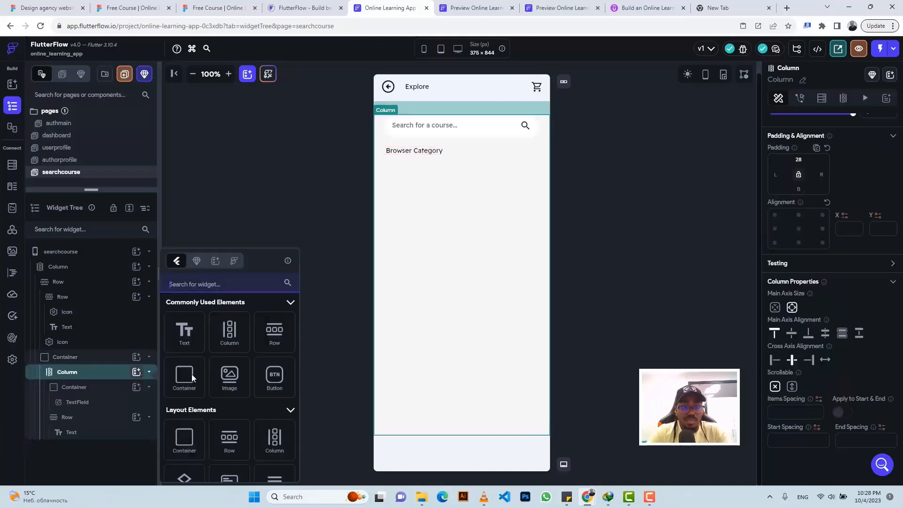
pyautogui.click(192, 377)
pyautogui.click(202, 8)
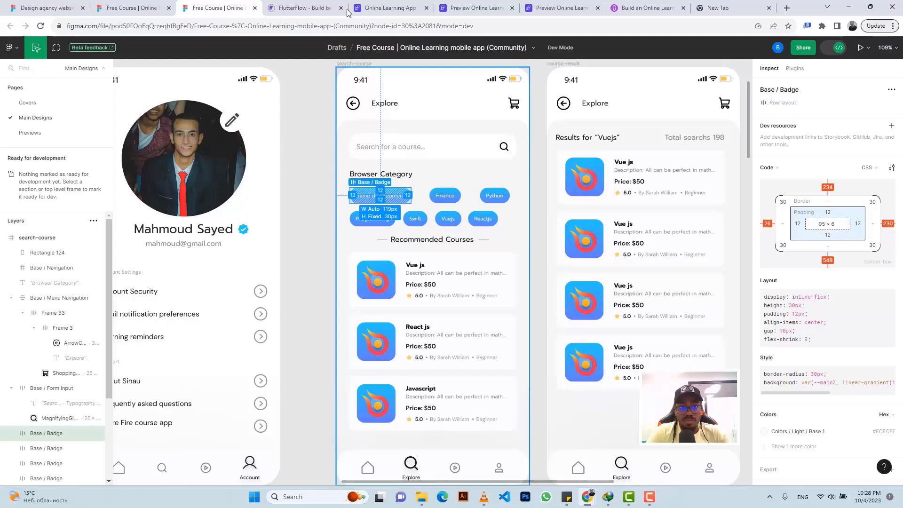
pyautogui.click(390, 7)
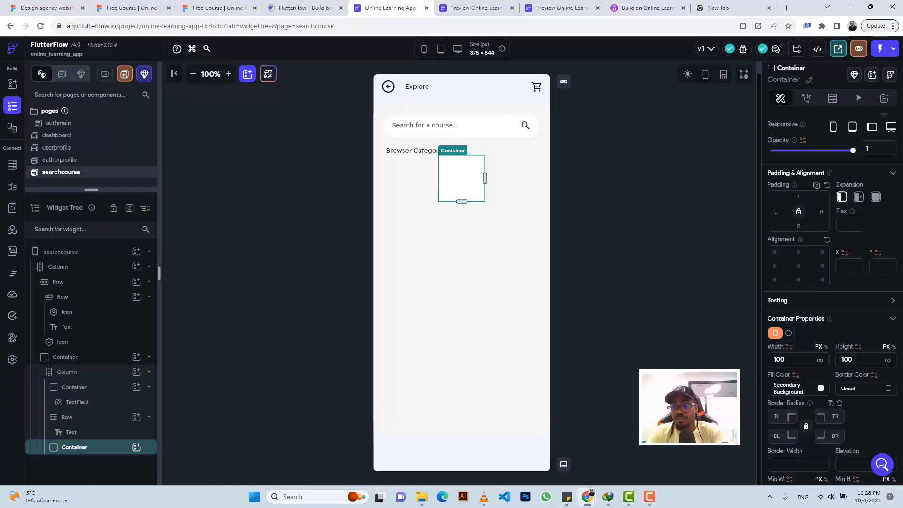
# Step: Set the new container's width to 119 px and its height to 30 px
pyautogui.press('BackSpace')
pyautogui.press('BackSpace')
pyautogui.write('19')
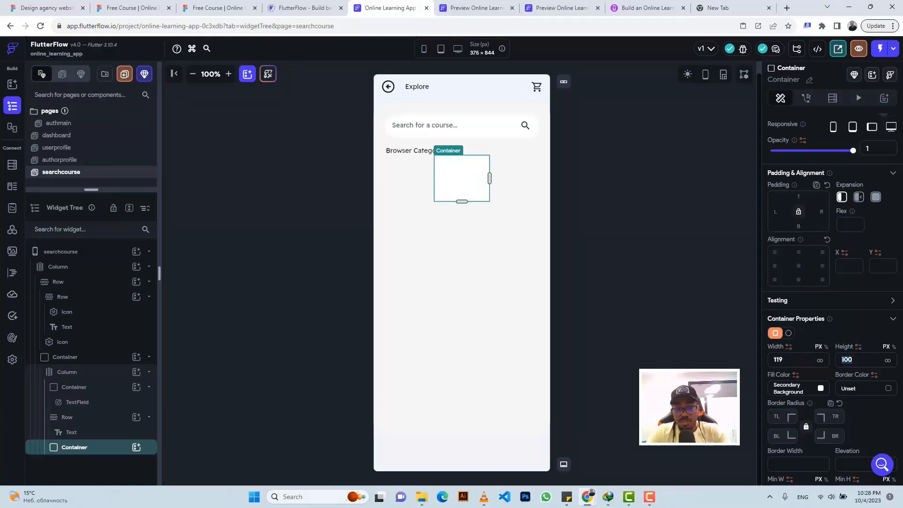
pyautogui.write('2')
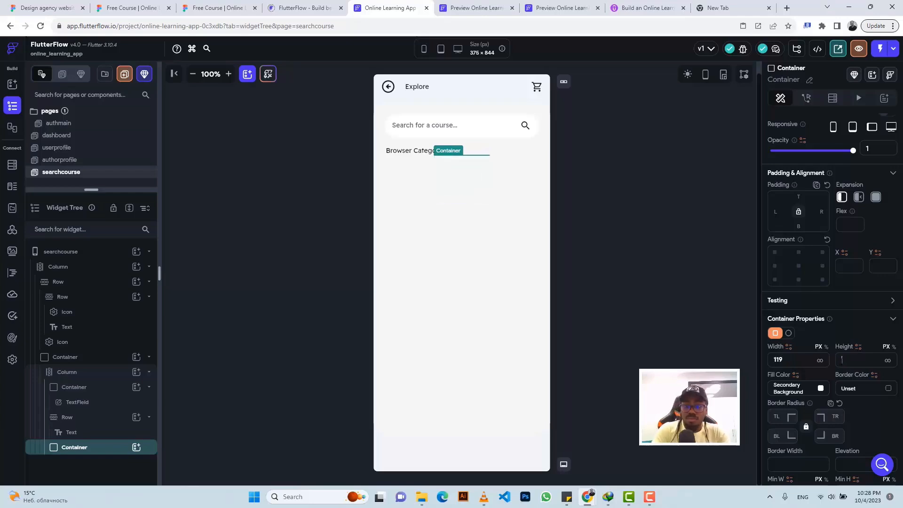
pyautogui.write('30')
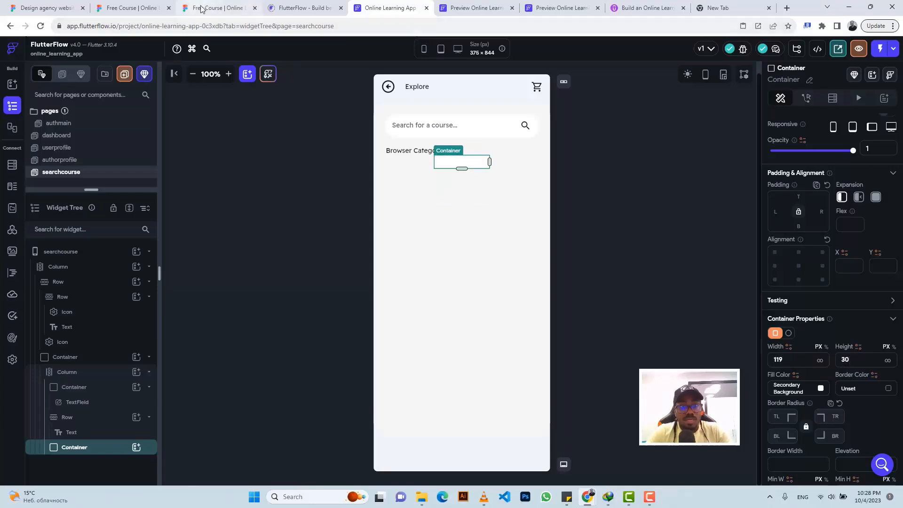
# Step: Switch to the Figma design, inspect the Game development badge's colors and copy its first gradient color, #21C8F6
pyautogui.click(201, 9)
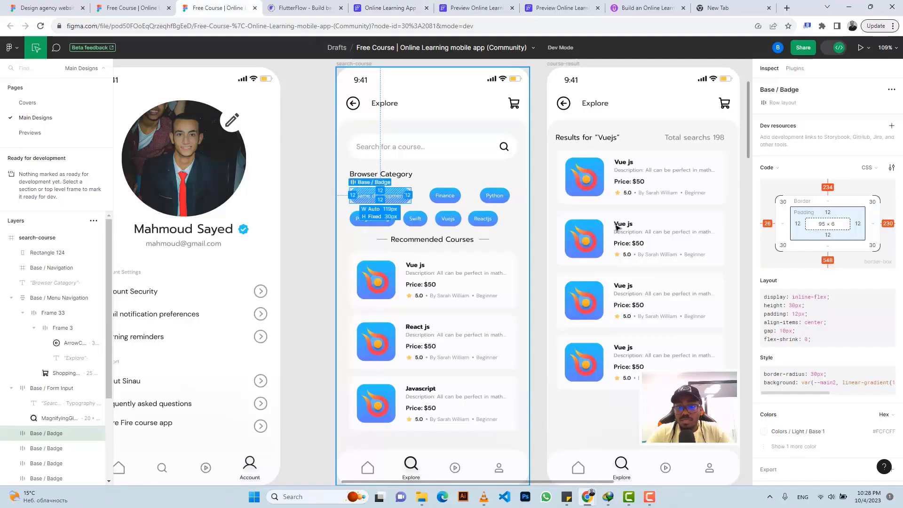
pyautogui.scroll(-1, 856, 399)
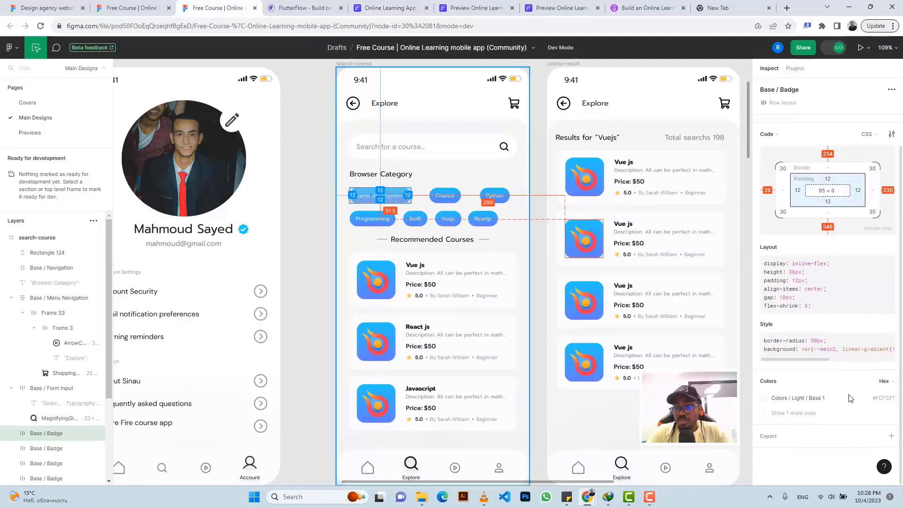
pyautogui.click(810, 414)
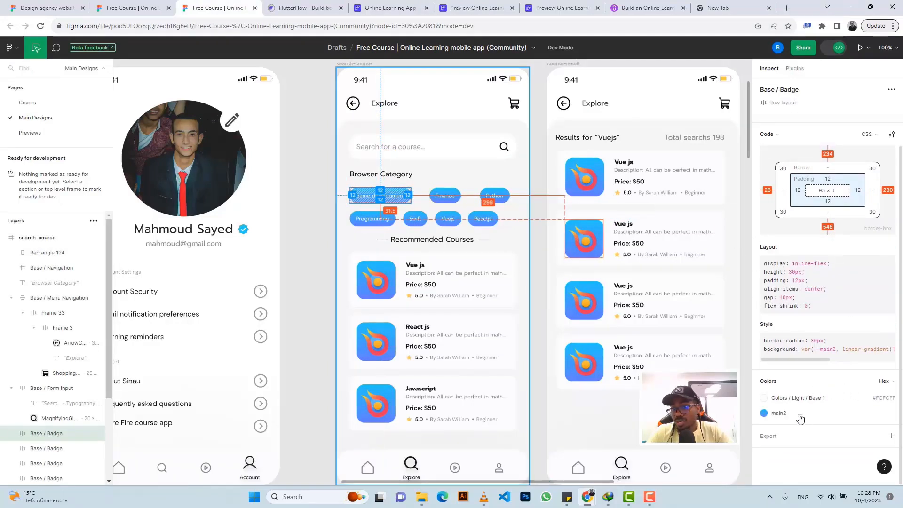
pyautogui.moveTo(781, 413)
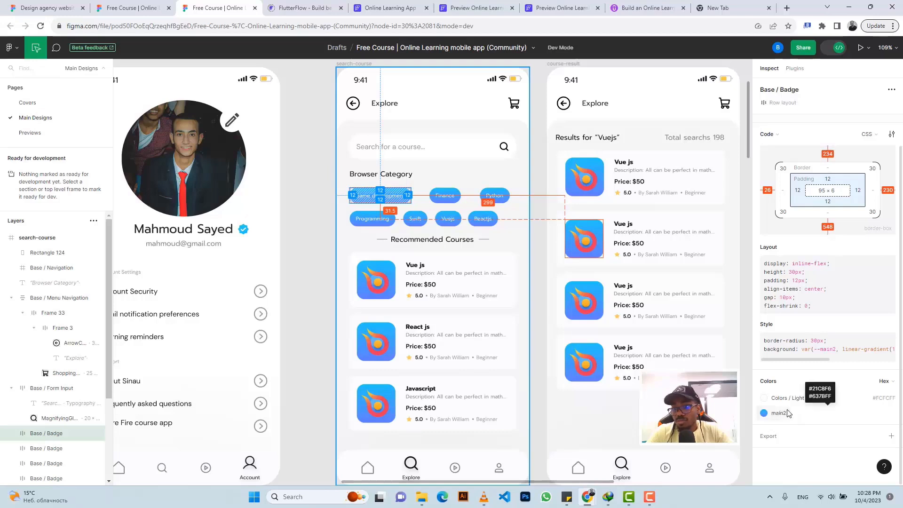
pyautogui.moveTo(819, 360)
pyautogui.mouseDown()
pyautogui.moveTo(881, 363)
pyautogui.moveTo(809, 353)
pyautogui.mouseUp()
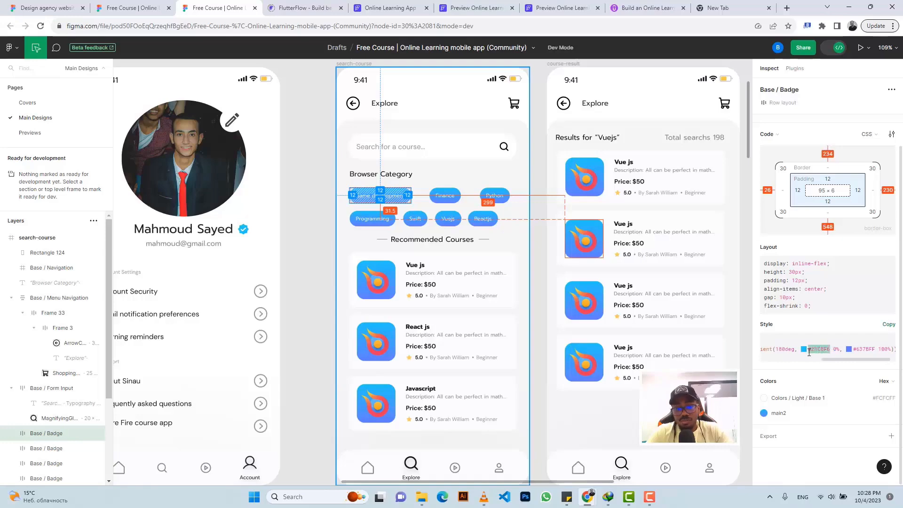
# Step: Back in FlutterFlow, set the container's border radius to 30 on all corners and enable its gradient
pyautogui.click(376, 13)
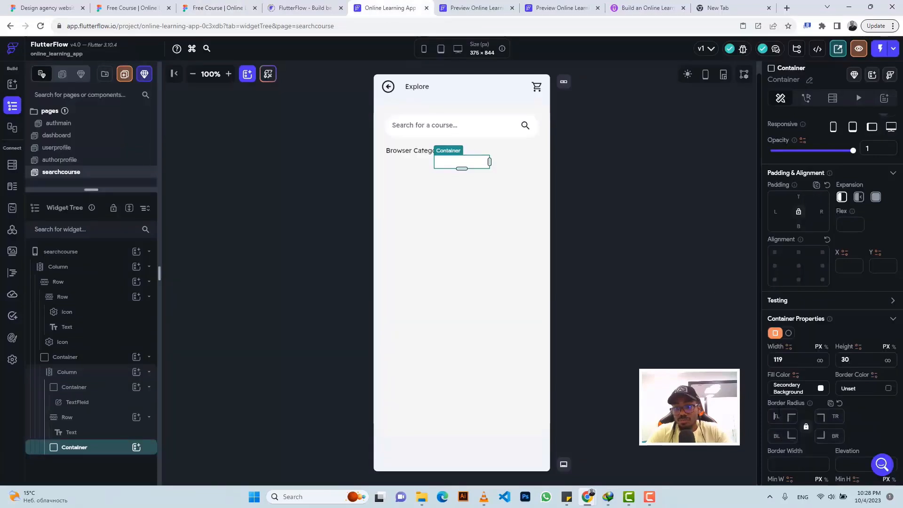
pyautogui.click(781, 416)
pyautogui.write('30')
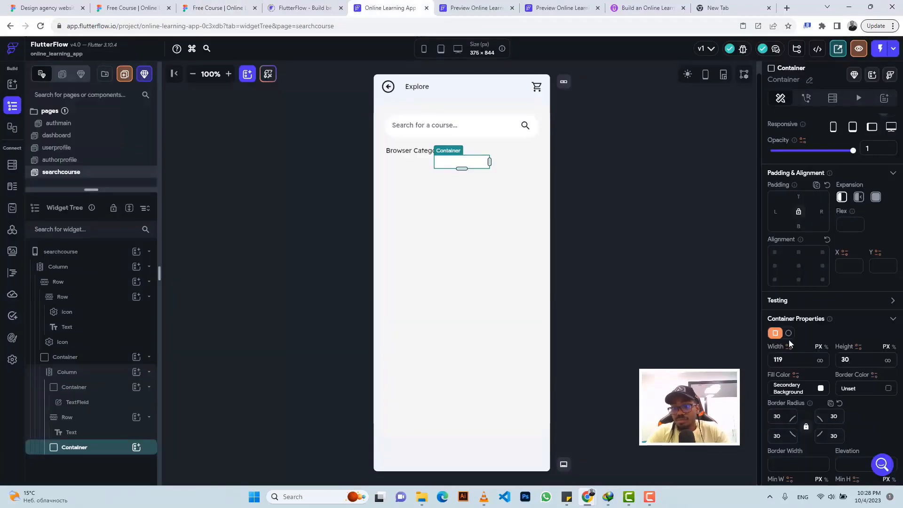
pyautogui.scroll(-5, 828, 396)
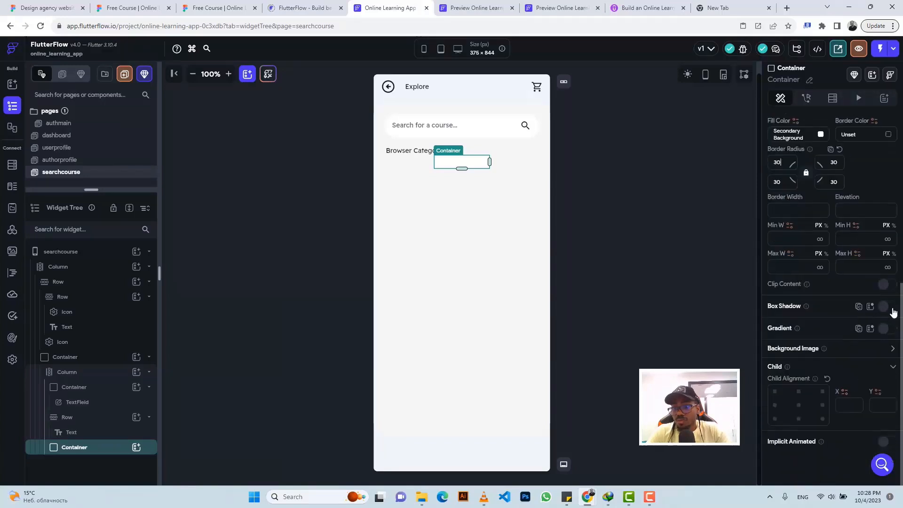
pyautogui.click(887, 328)
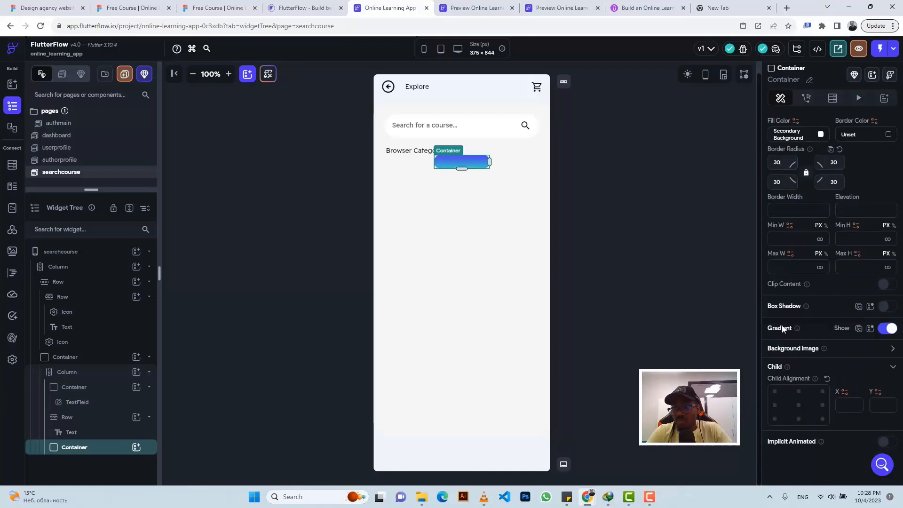
pyautogui.click(886, 330)
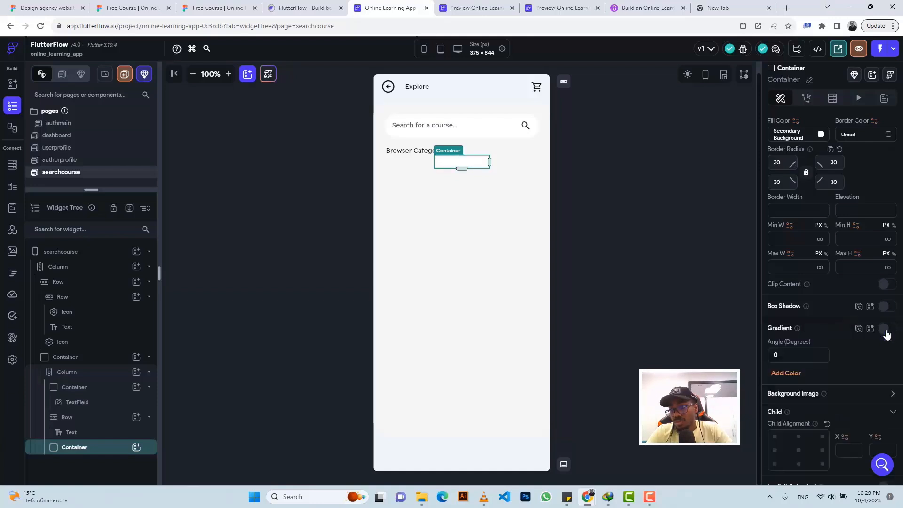
pyautogui.click(886, 329)
pyautogui.click(887, 329)
pyautogui.scroll(-1, 865, 327)
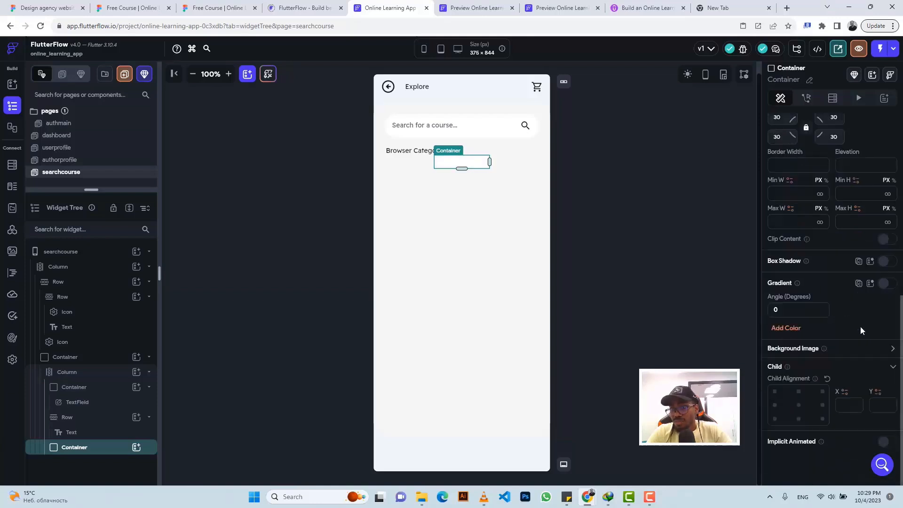
pyautogui.click(778, 328)
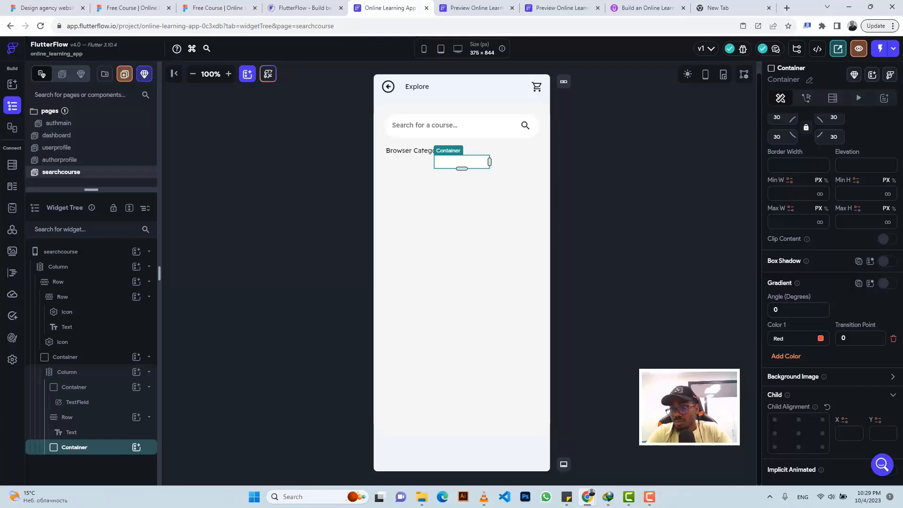
pyautogui.click(894, 340)
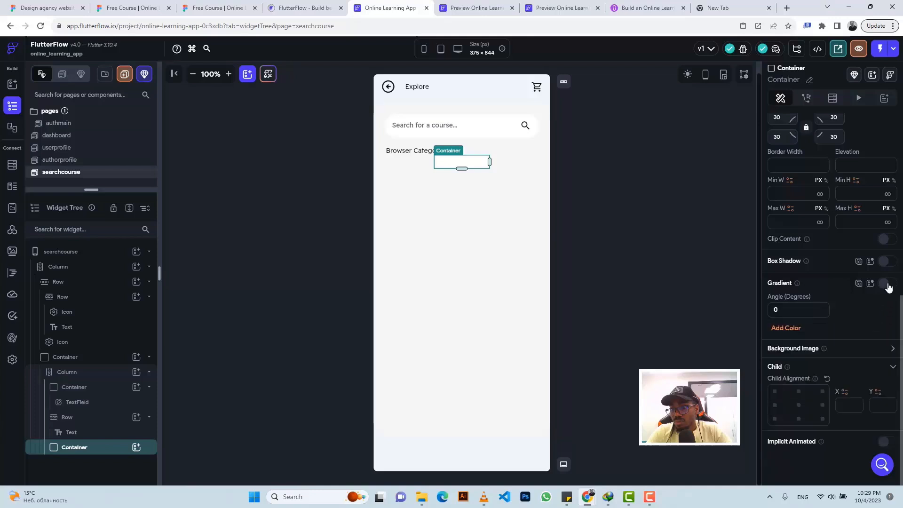
pyautogui.click(887, 285)
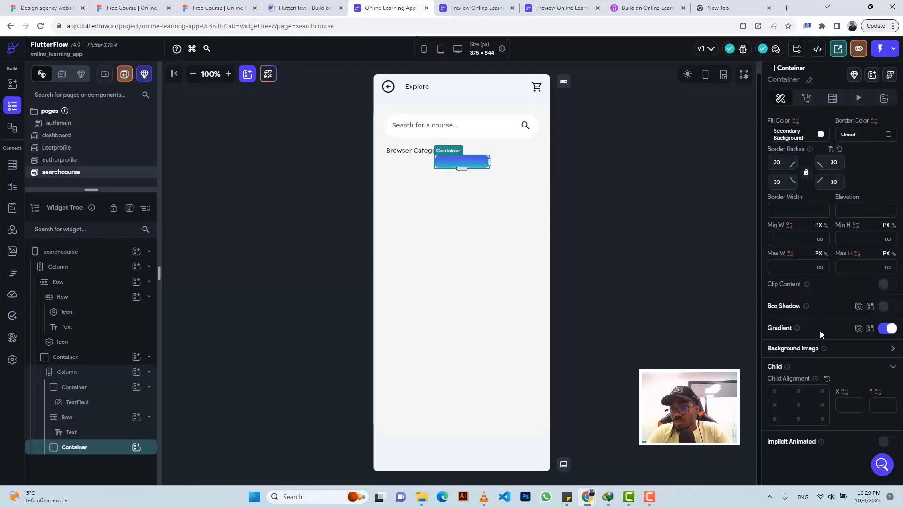
# Step: Expand the container's gradient settings and set Color 1 to #21C8F6
pyautogui.click(845, 331)
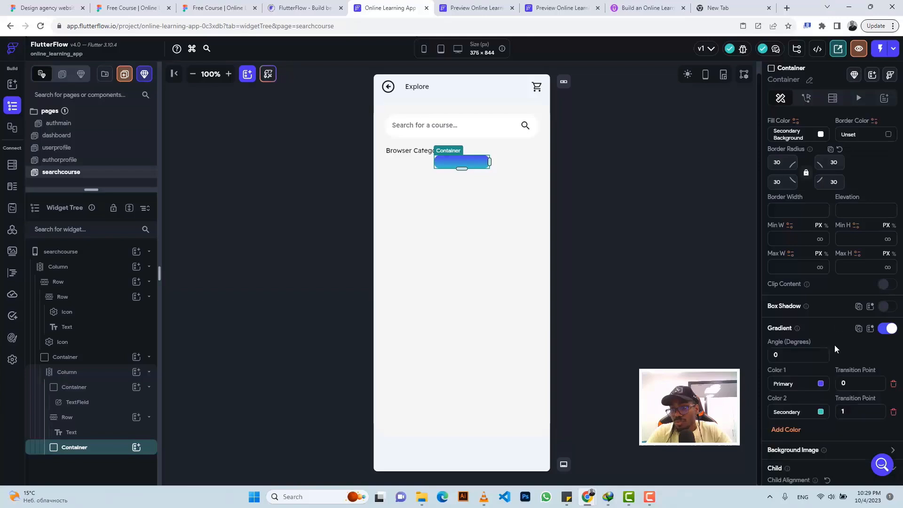
pyautogui.scroll(-2, 834, 345)
pyautogui.click(791, 289)
pyautogui.write('#21C8F6')
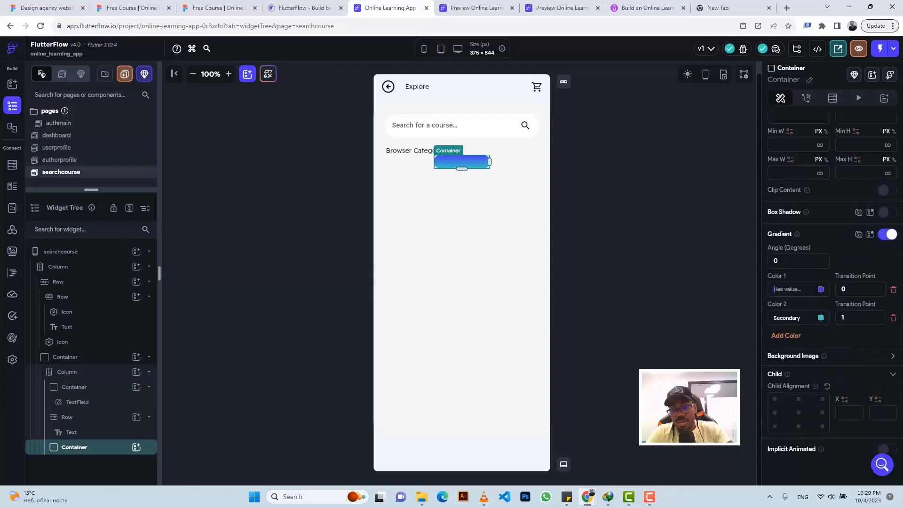
pyautogui.press('Return')
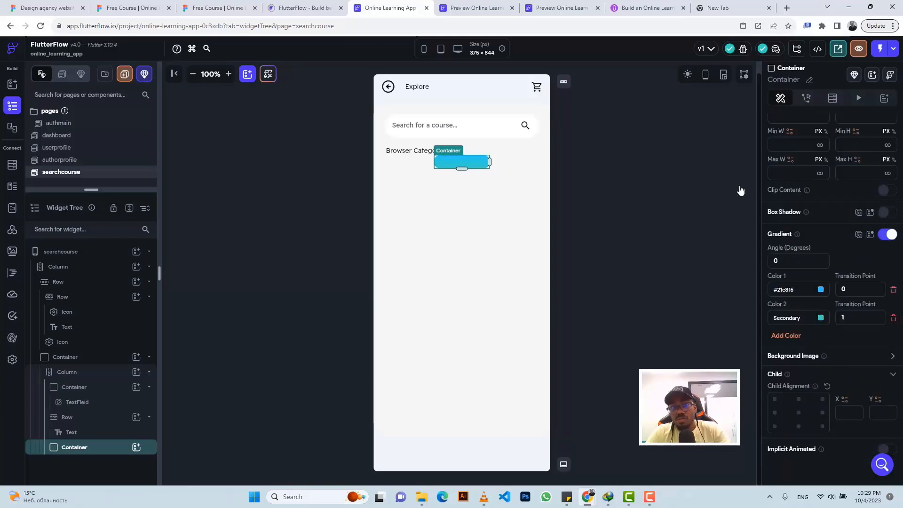
# Step: Copy the badge's second gradient color, #637BFF, from the Figma design and use it as Color 2 of the FlutterFlow container's gradient
pyautogui.click(218, 7)
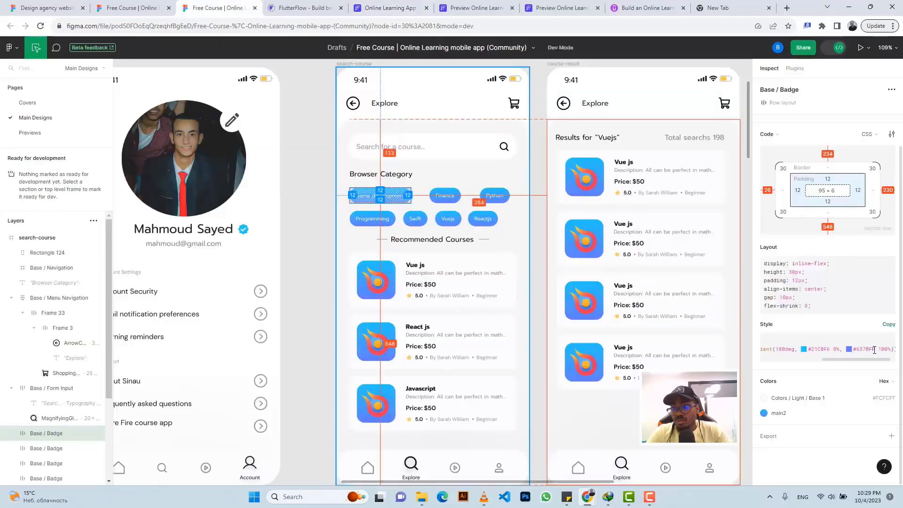
pyautogui.moveTo(871, 350); pyautogui.dragTo(855, 347)
pyautogui.hotkey('ctrl', 'c')
pyautogui.click(377, 3)
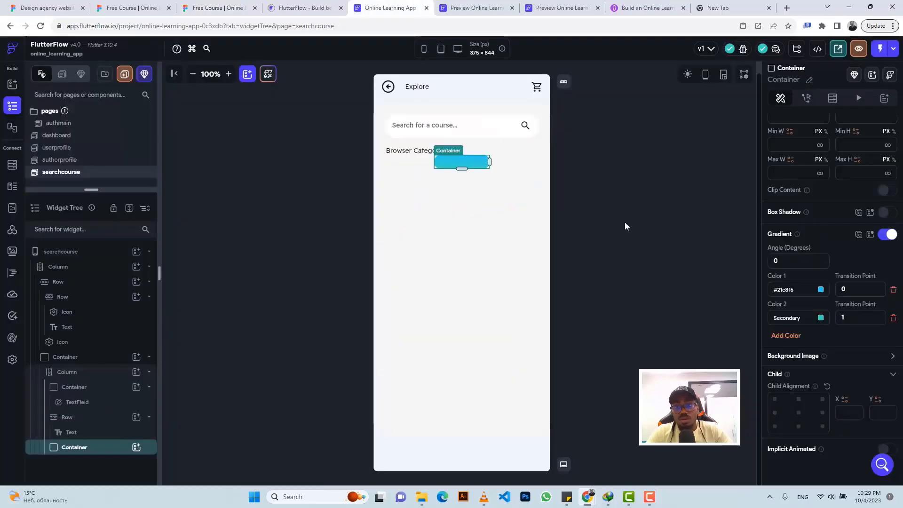
pyautogui.click(790, 318)
pyautogui.hotkey('ctrl', 'v')
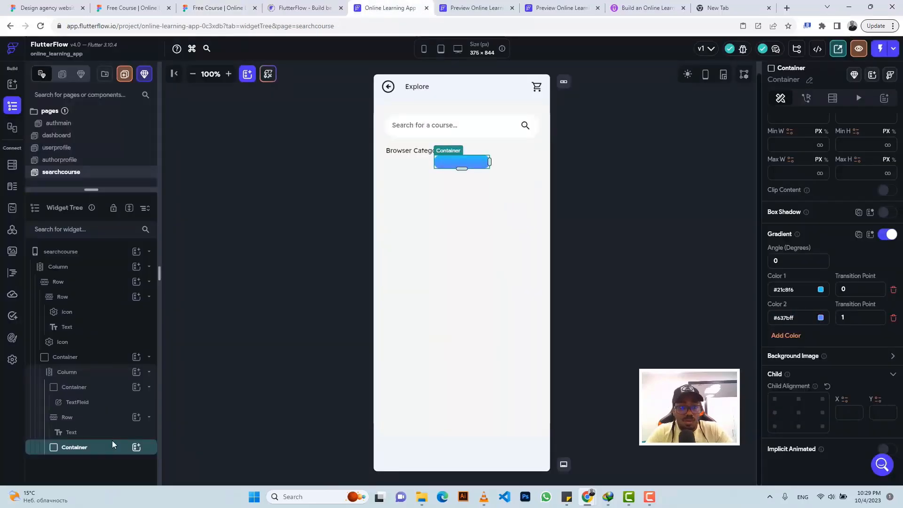
# Step: Add a Row inside the gradient container and place a Text widget in that row
pyautogui.click(136, 447)
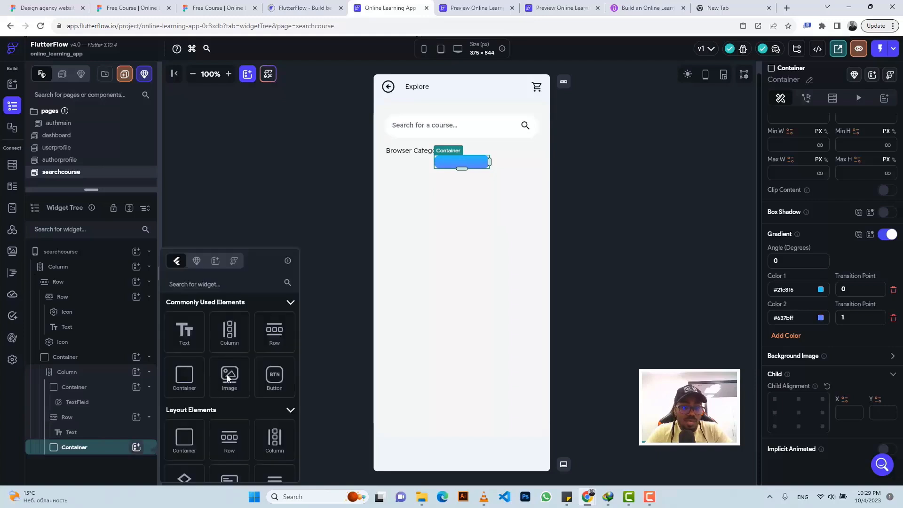
pyautogui.click(274, 333)
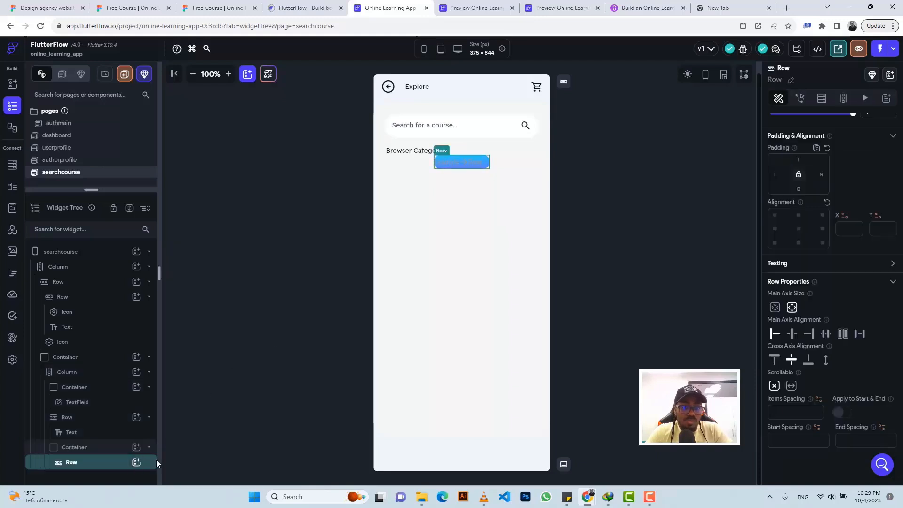
pyautogui.click(136, 463)
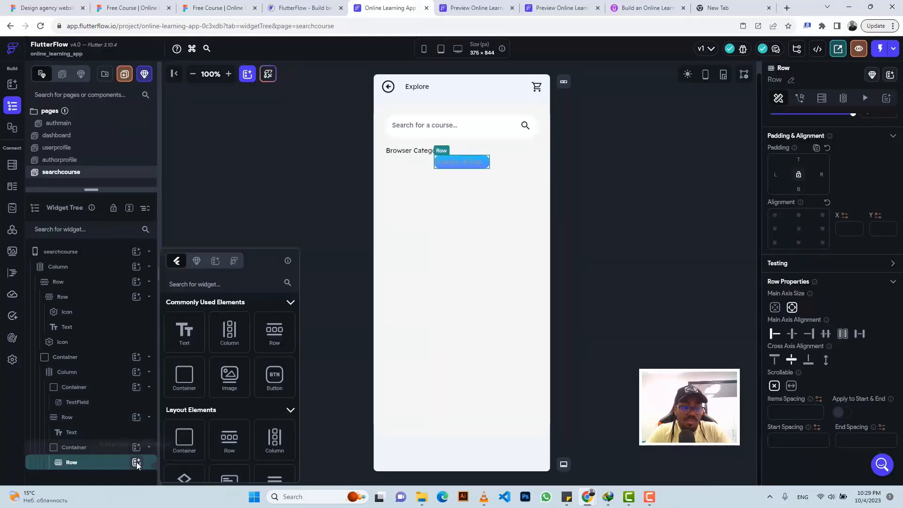
pyautogui.click(185, 332)
# Step: Copy the badge label "Game development" from the Figma design and use it as the new Text widget's content in FlutterFlow
pyautogui.click(216, 6)
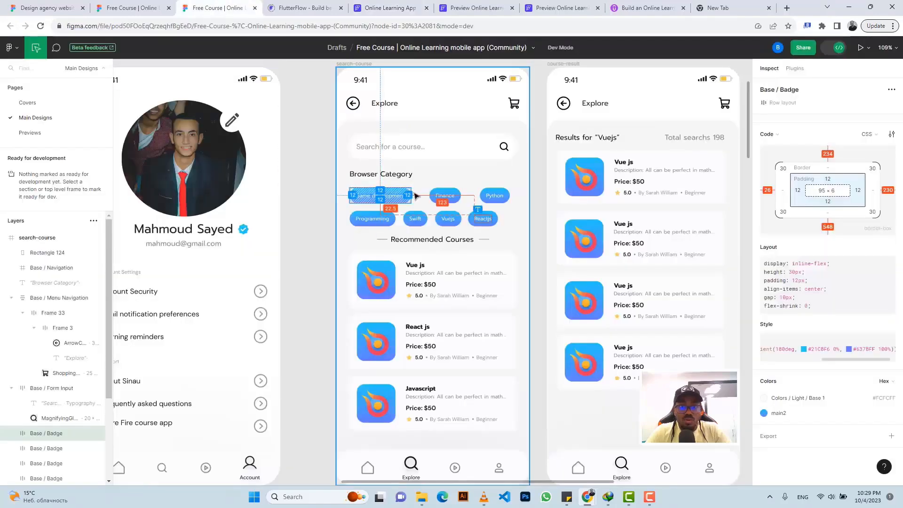
pyautogui.doubleClick(396, 199)
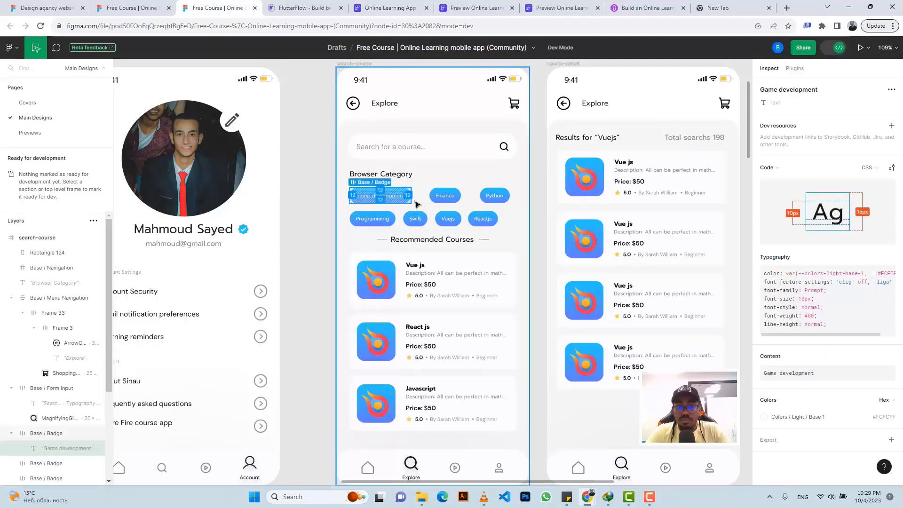
pyautogui.click(889, 357)
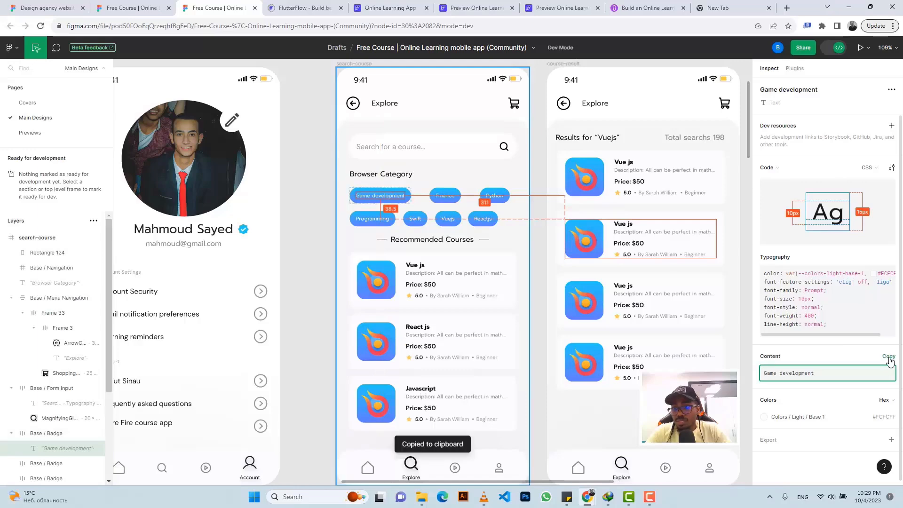
pyautogui.click(377, 7)
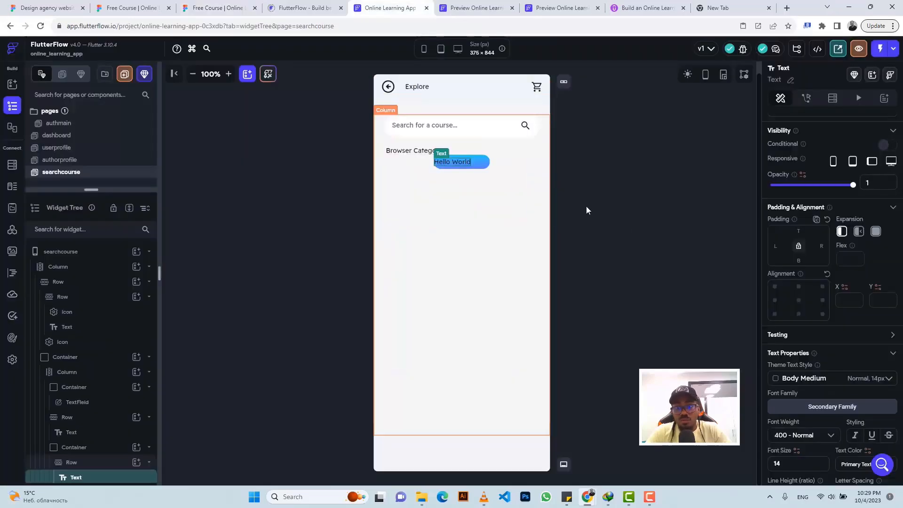
pyautogui.scroll(2, 794, 161)
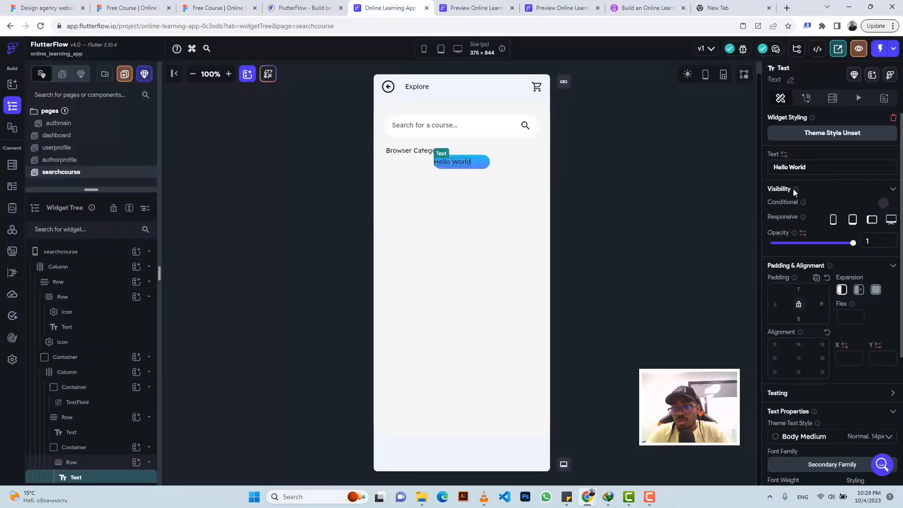
pyautogui.tripleClick(796, 167)
pyautogui.hotkey('ctrl', 'v')
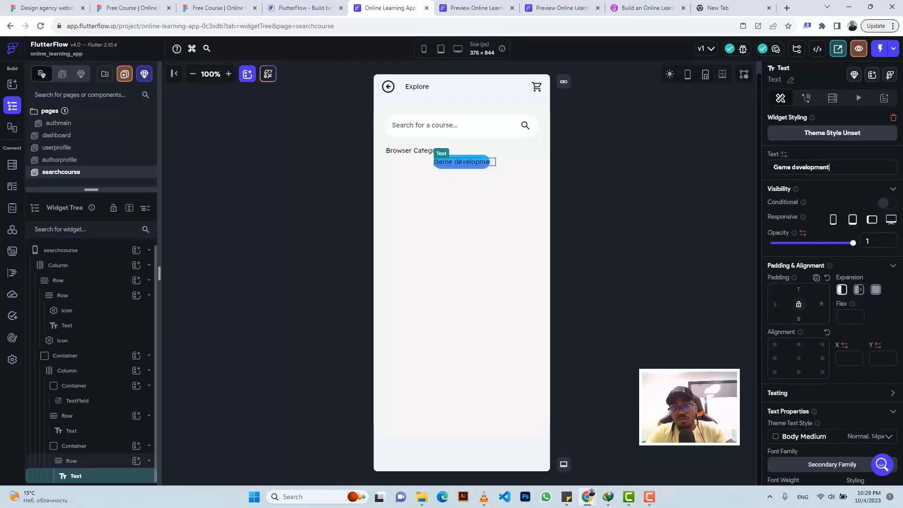
# Step: Set the "Game development" text's font size to 10 and its text color to Secondary Background
pyautogui.scroll(-4, 821, 349)
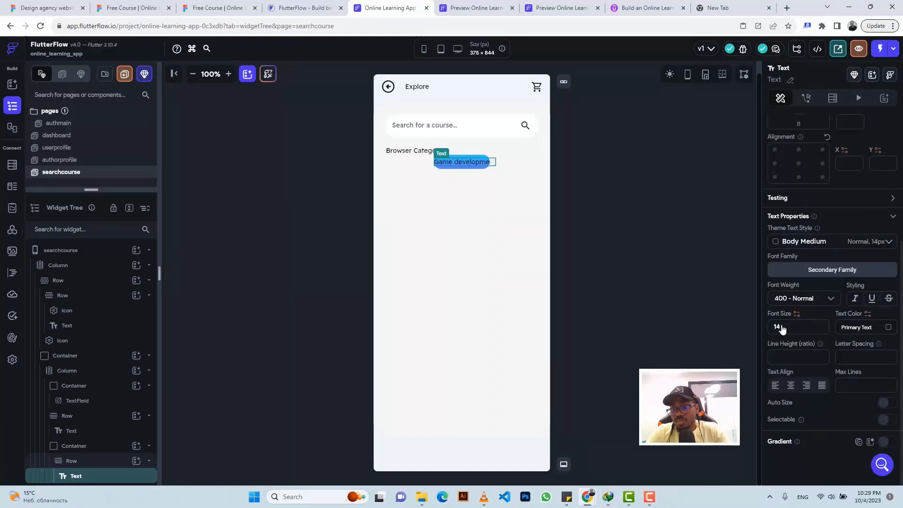
pyautogui.moveTo(783, 328); pyautogui.dragTo(770, 326)
pyautogui.write('10')
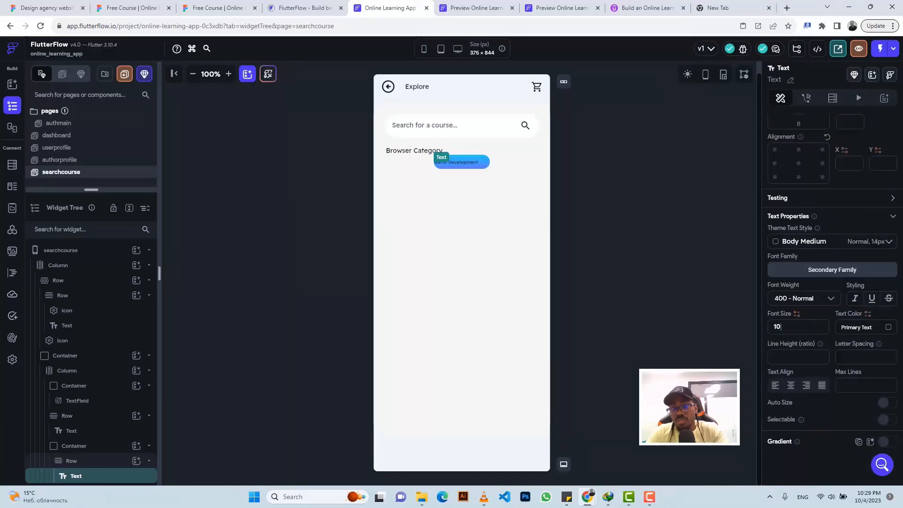
pyautogui.click(889, 328)
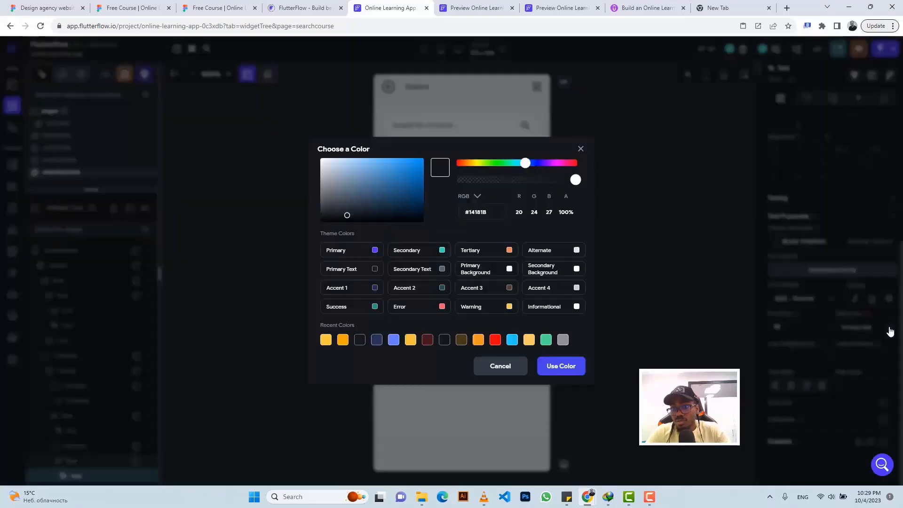
pyautogui.click(577, 271)
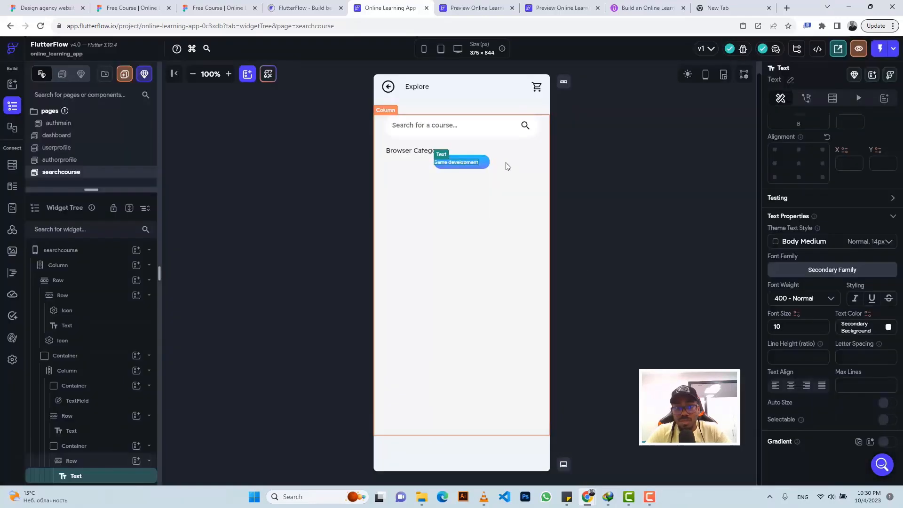
# Step: Center the main axis alignment of the row inside the gradient badge
pyautogui.click(489, 165)
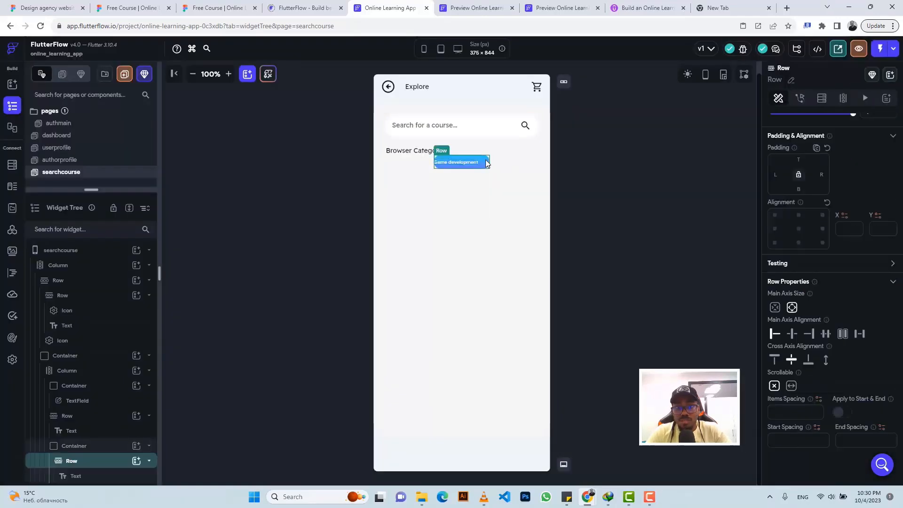
pyautogui.click(793, 334)
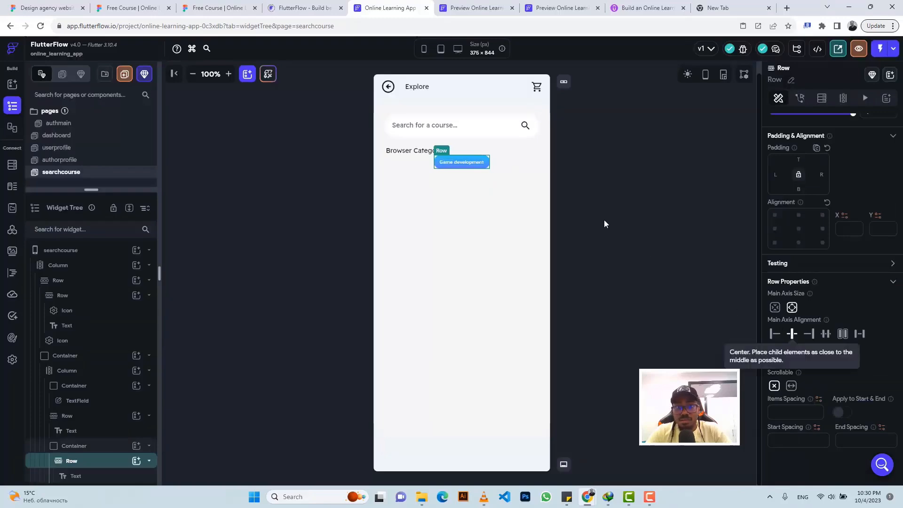
# Step: Wrap the "Game development" badge container in a Row and duplicate the badge inside that row
pyautogui.click(85, 449)
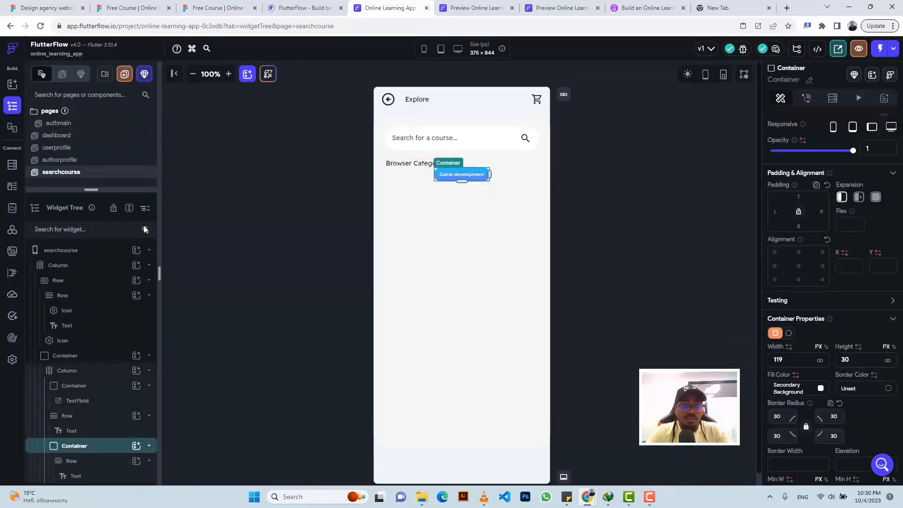
pyautogui.click(217, 8)
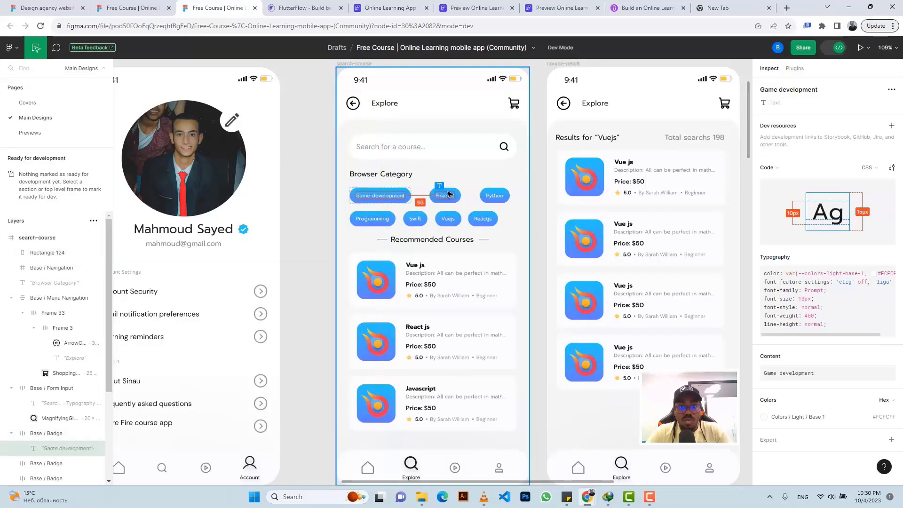
pyautogui.click(391, 8)
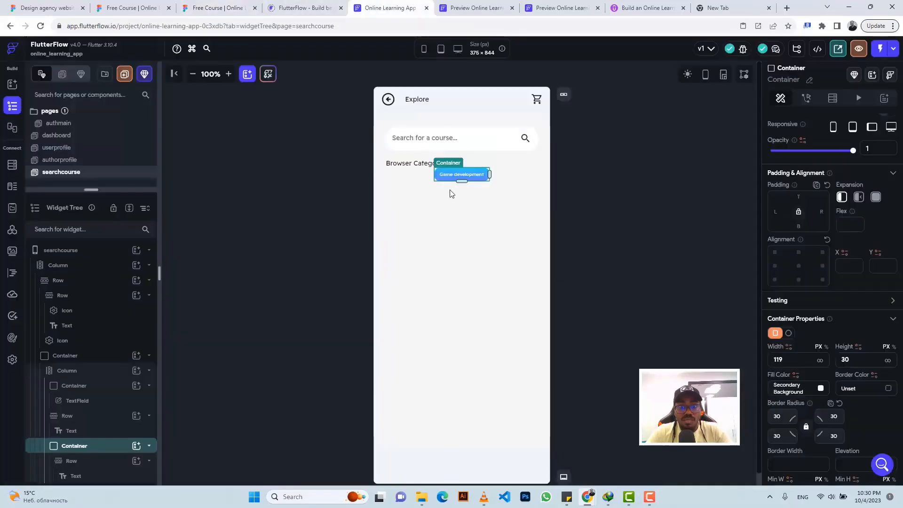
pyautogui.click(101, 450)
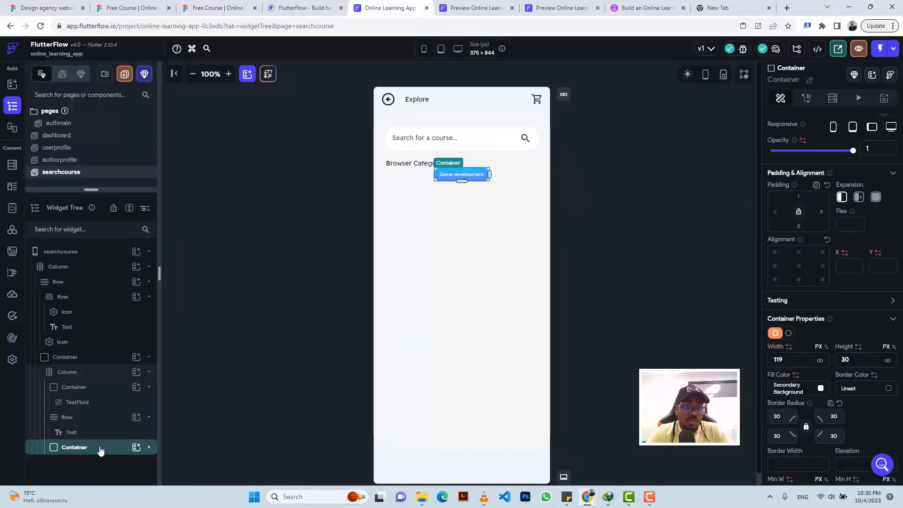
pyautogui.rightClick(101, 450)
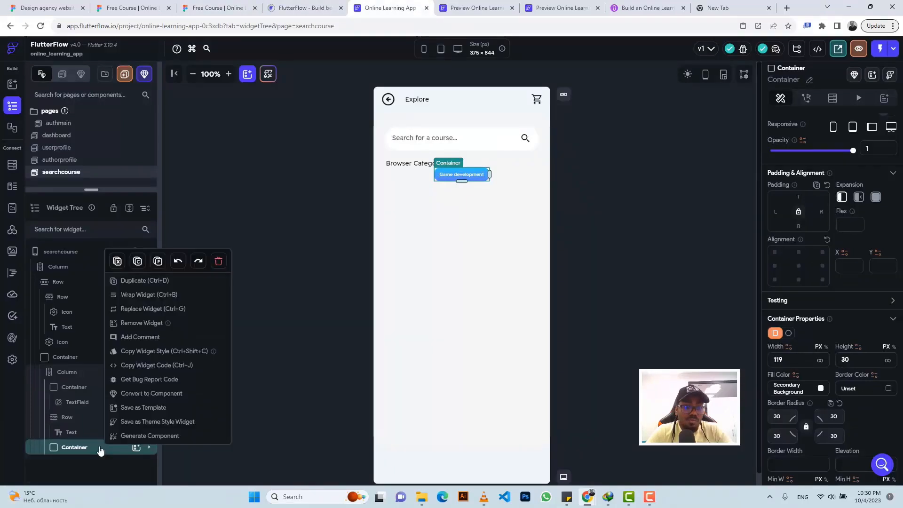
pyautogui.click(156, 297)
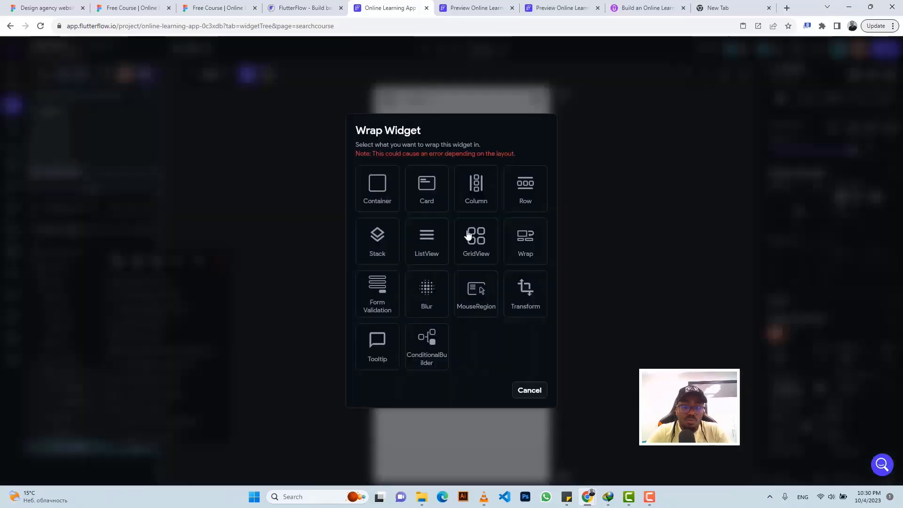
pyautogui.click(526, 190)
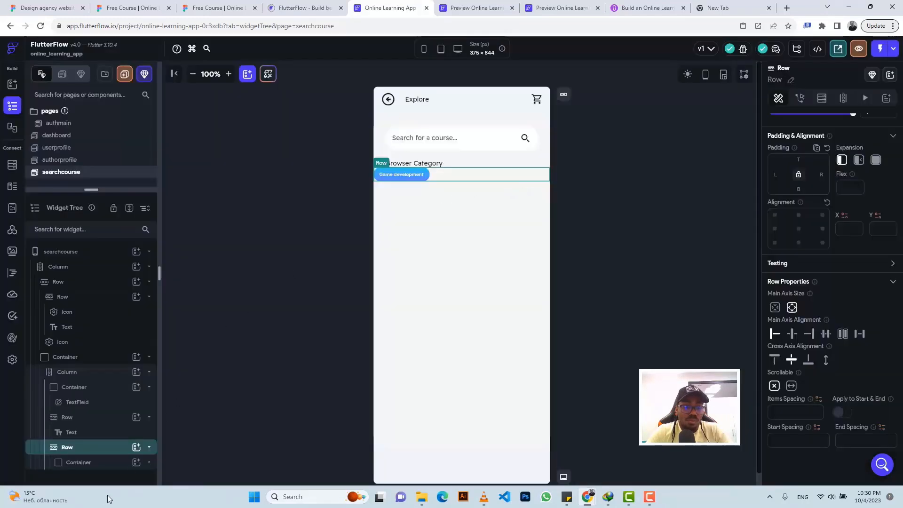
pyautogui.click(78, 463)
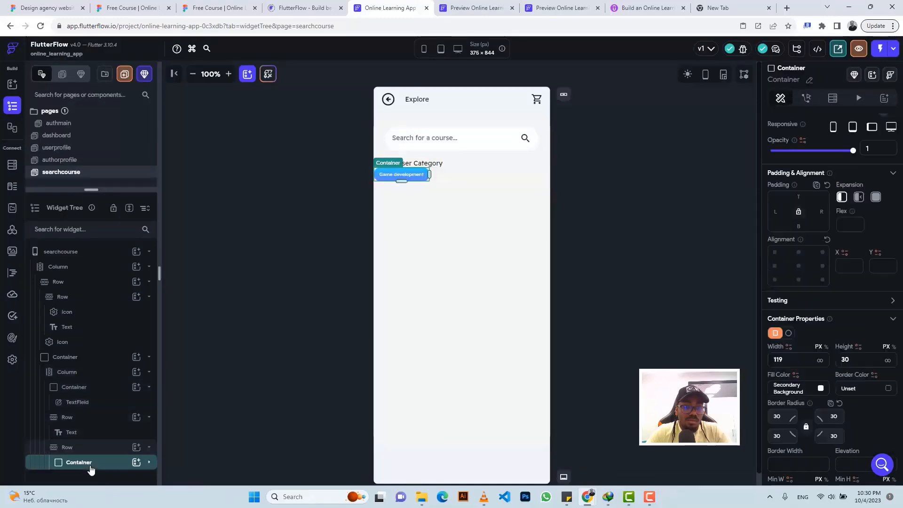
pyautogui.hotkey('ctrl', 'd')
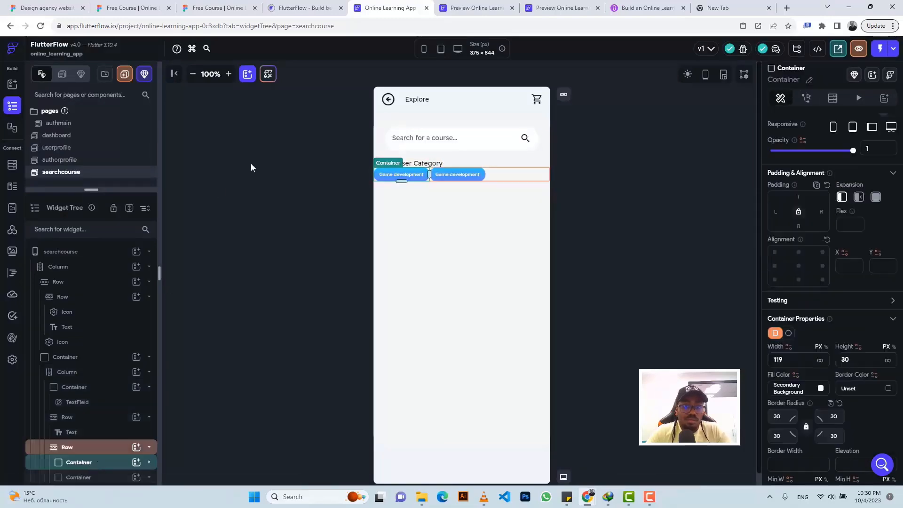
# Step: Check the first badge's left offset in the Figma design and set the first FlutterFlow badge container's left padding to 26
pyautogui.click(187, 9)
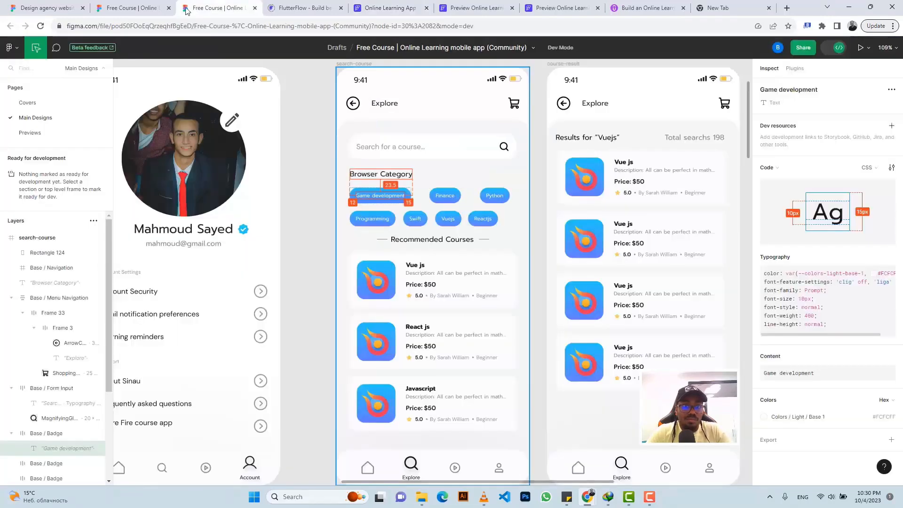
pyautogui.click(355, 197)
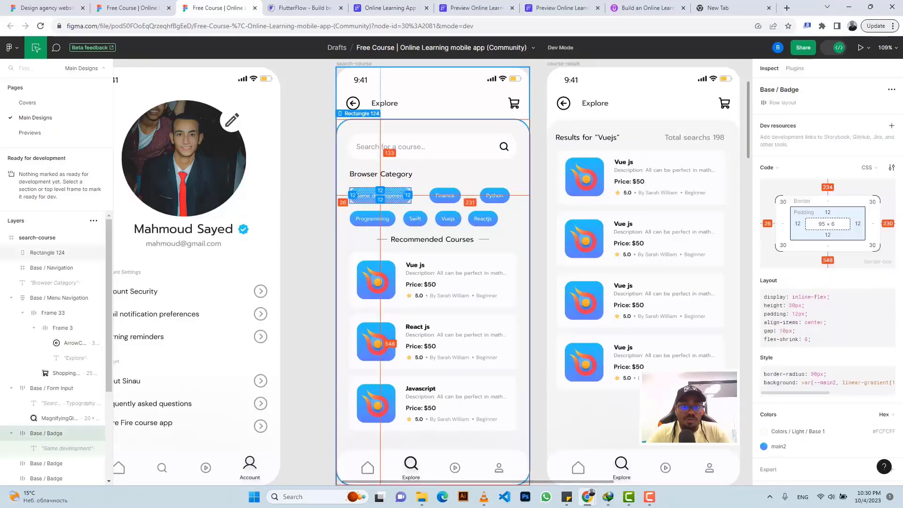
pyautogui.click(390, 8)
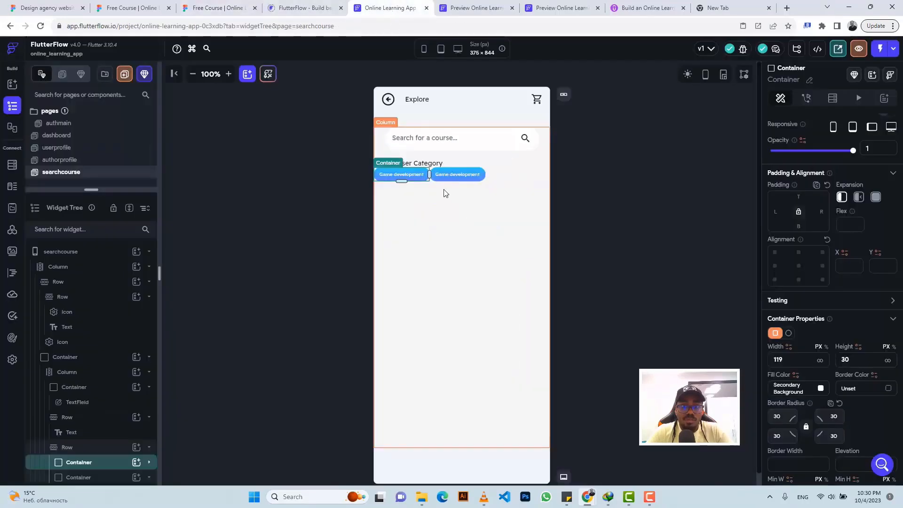
pyautogui.click(217, 8)
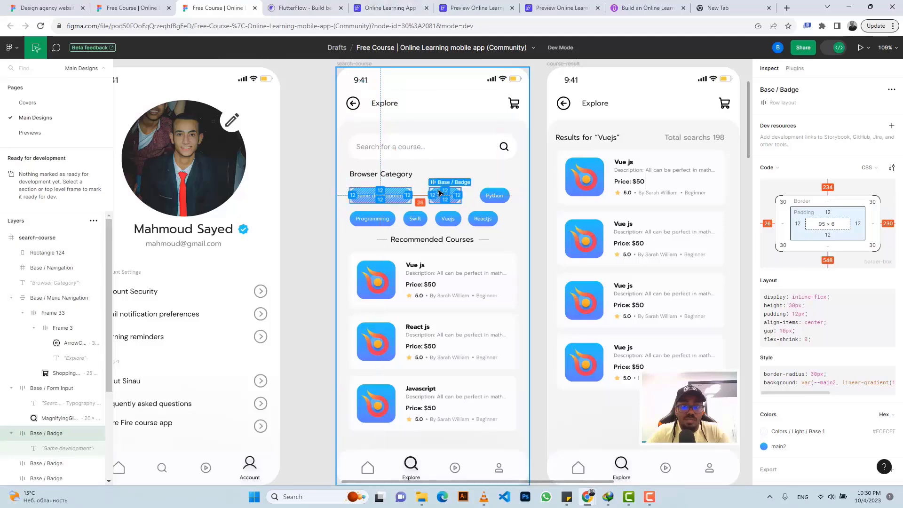
pyautogui.click(415, 7)
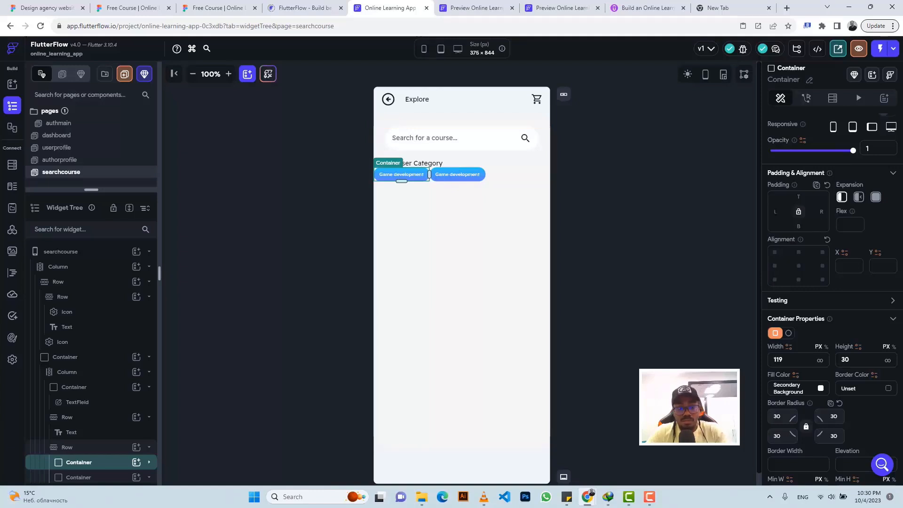
pyautogui.write('26')
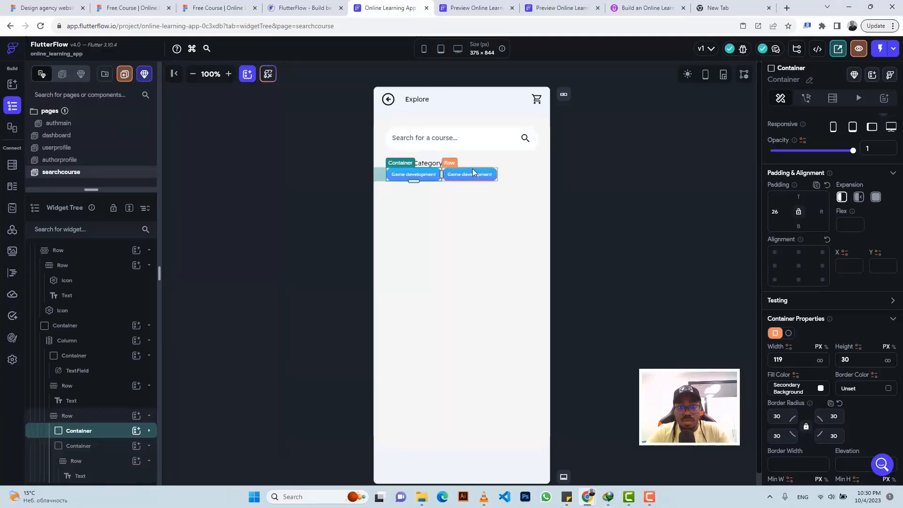
# Step: Check the gap before the Finance badge in Figma and set the second FlutterFlow badge container's left padding to 36
pyautogui.click(474, 173)
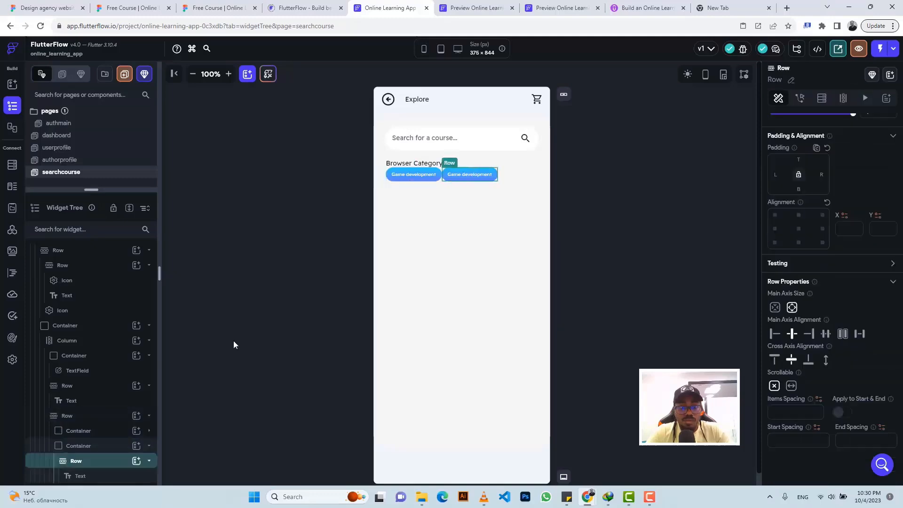
pyautogui.click(90, 447)
pyautogui.click(214, 8)
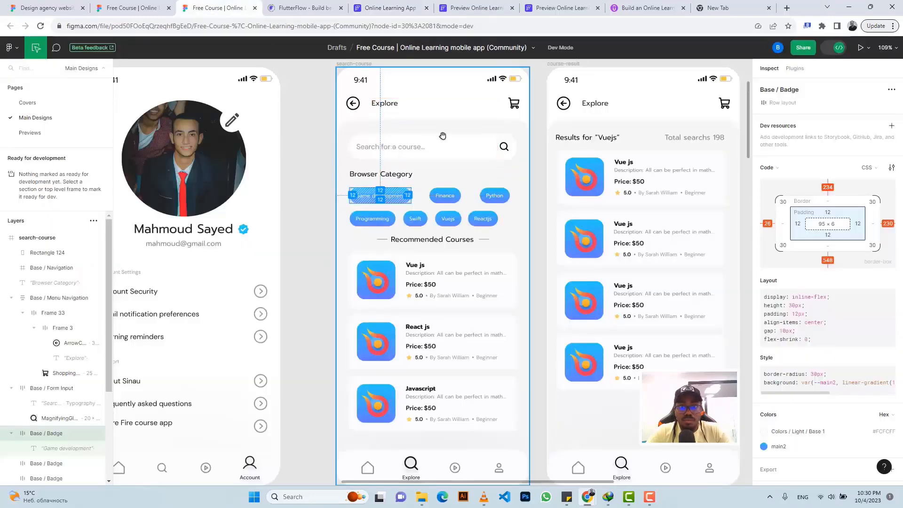
pyautogui.hotkey('ctrl', '5')
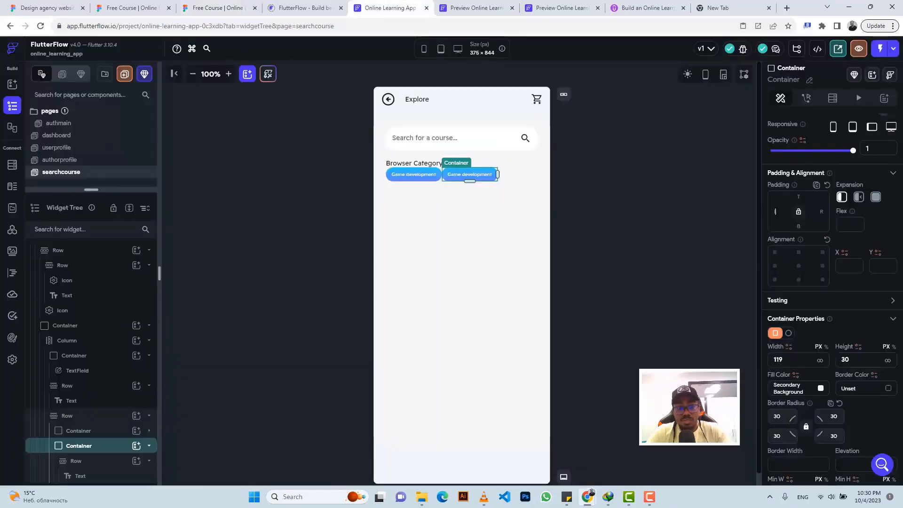
# Step: Check the spacing between the Finance and Python badges in Figma and duplicate the second badge container in FlutterFlow
pyautogui.click(209, 8)
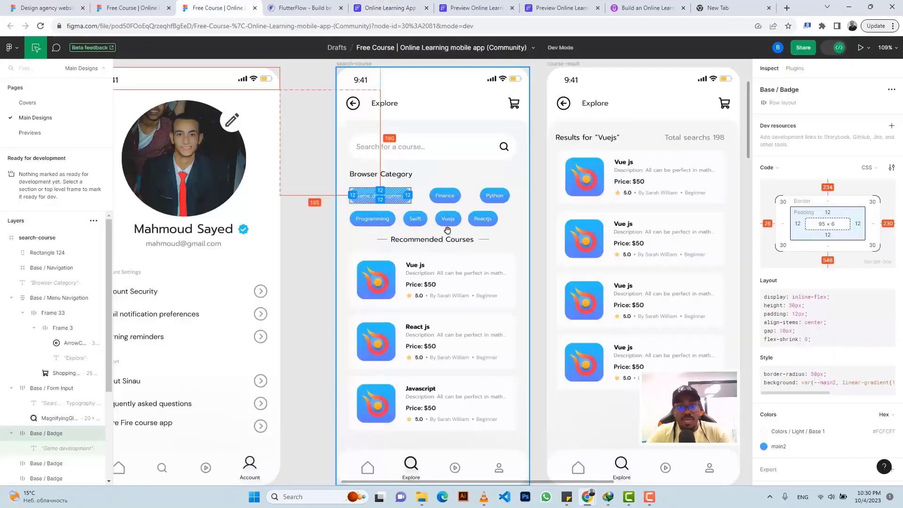
pyautogui.click(450, 193)
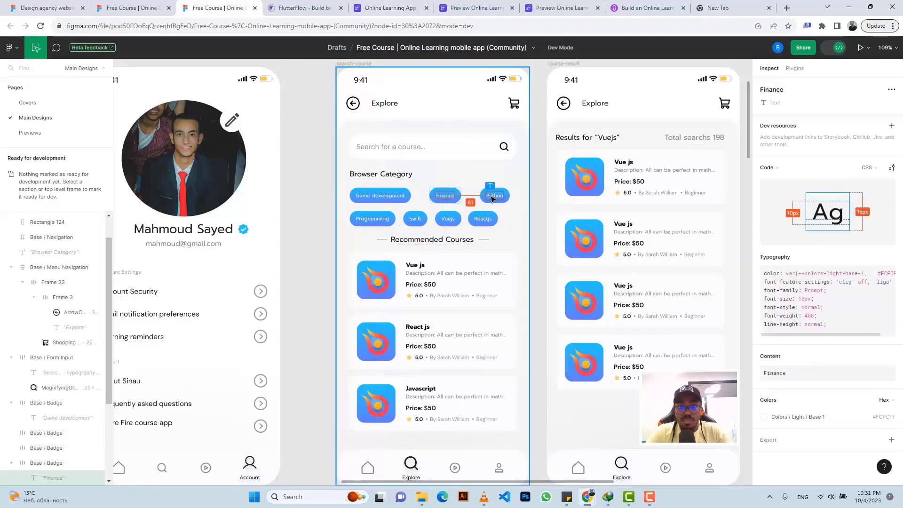
pyautogui.click(391, 8)
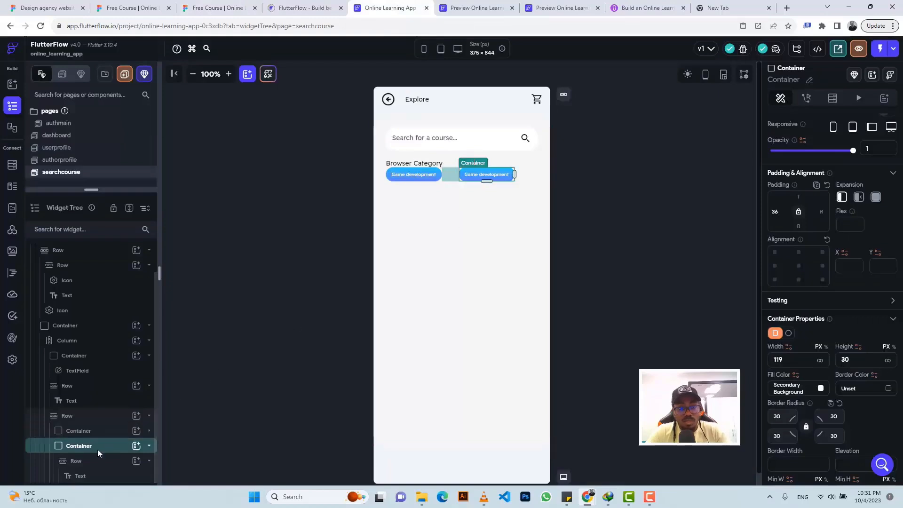
pyautogui.hotkey('ctrl', 'd')
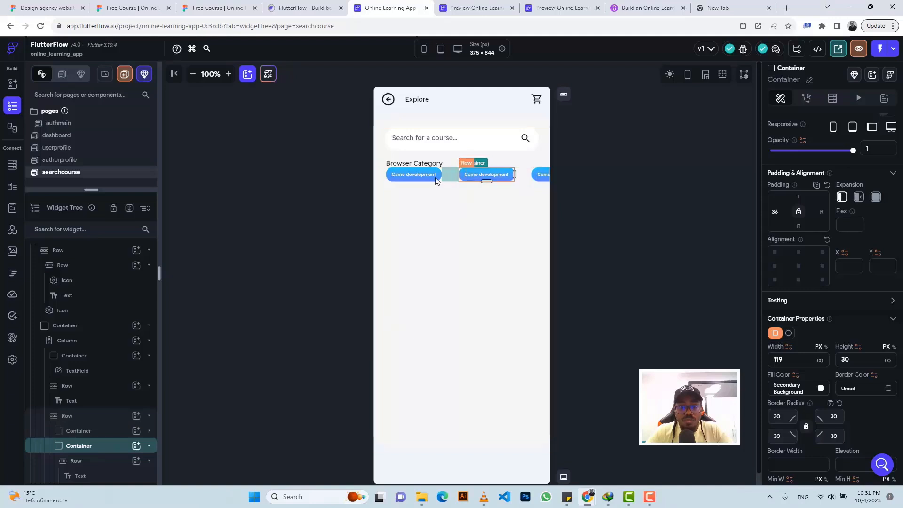
# Step: Set the expansion of the first and second badge containers to Flexible
pyautogui.click(87, 433)
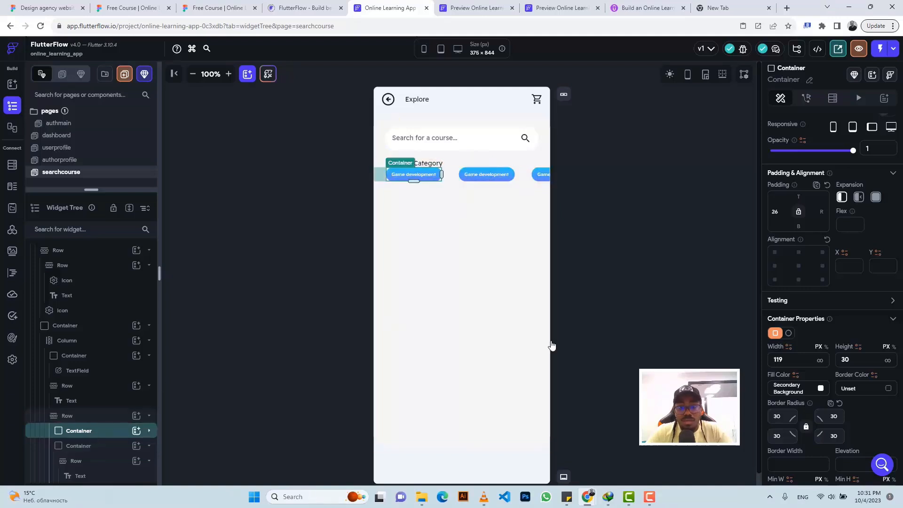
pyautogui.click(859, 197)
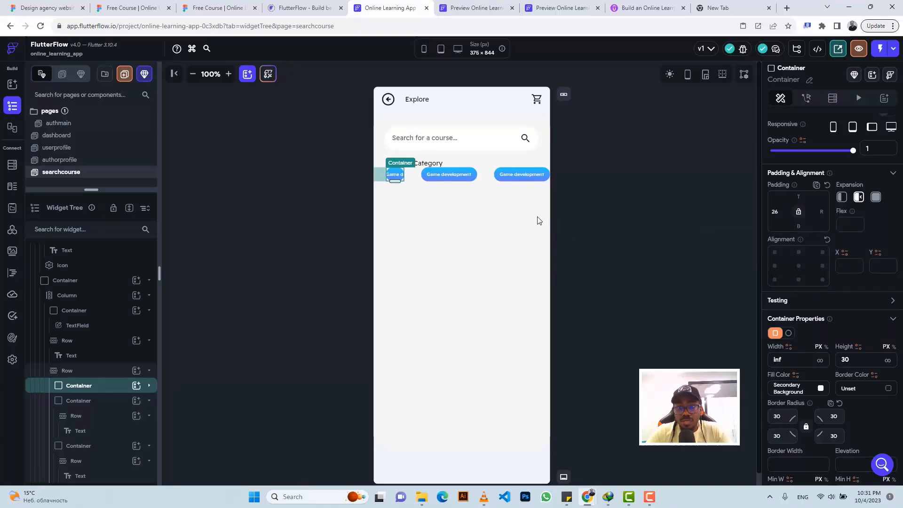
pyautogui.click(423, 174)
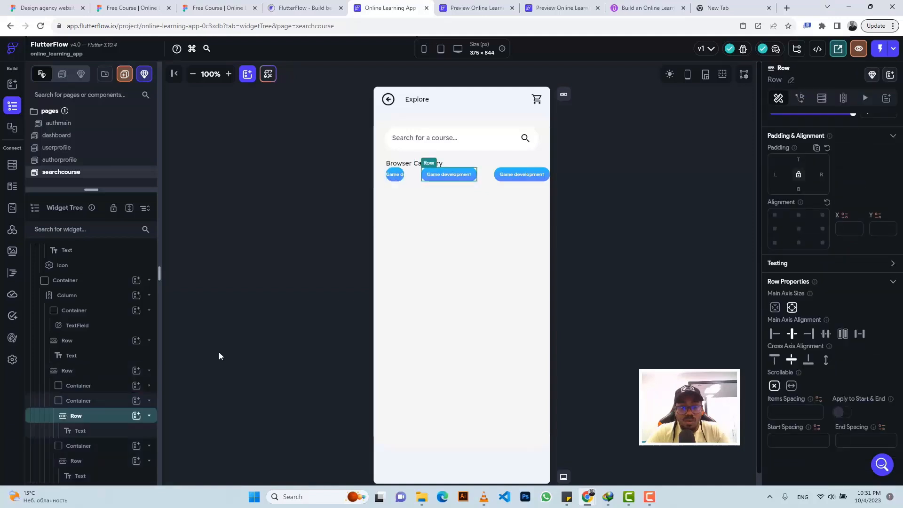
pyautogui.click(101, 402)
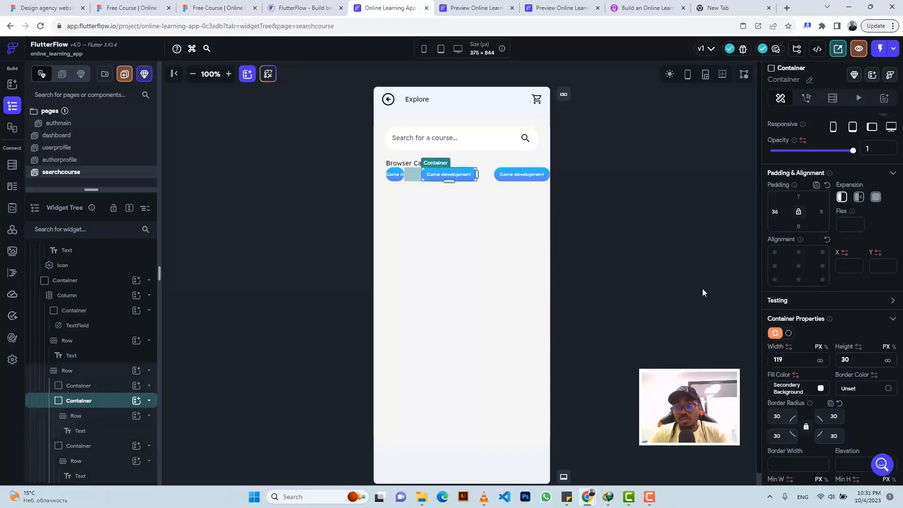
pyautogui.click(859, 197)
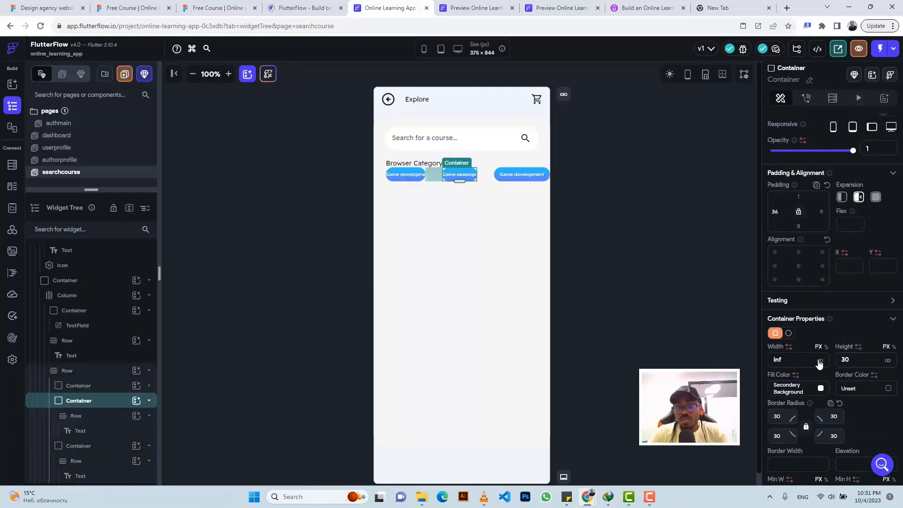
# Step: Set the expansion of the third badge container in the Browser Category row to Flexible
pyautogui.click(504, 169)
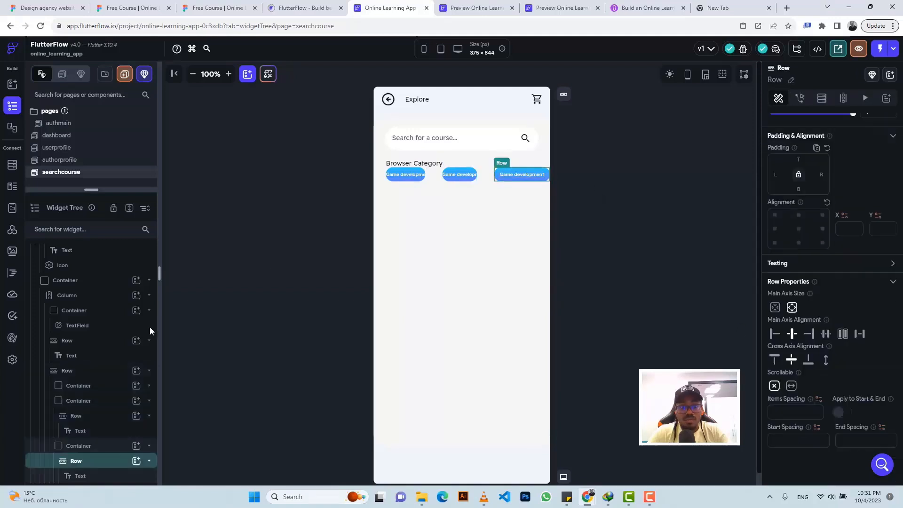
pyautogui.click(77, 447)
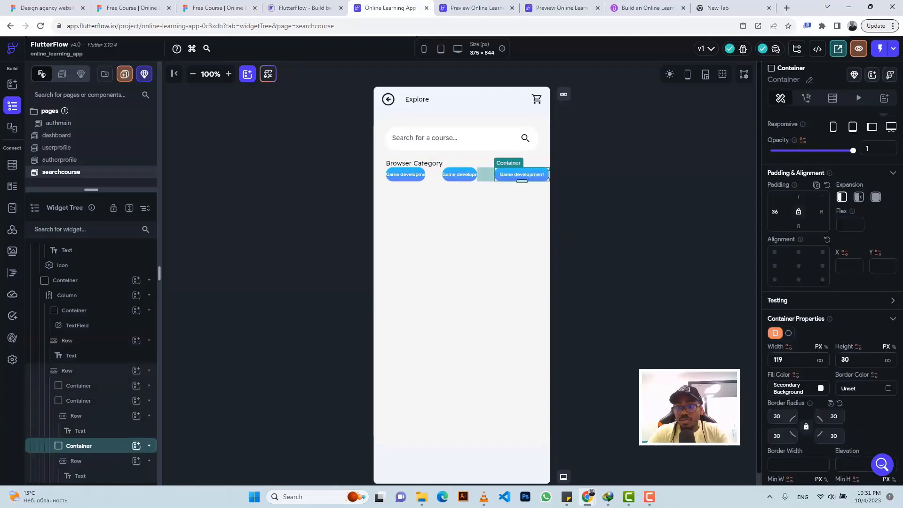
pyautogui.click(859, 197)
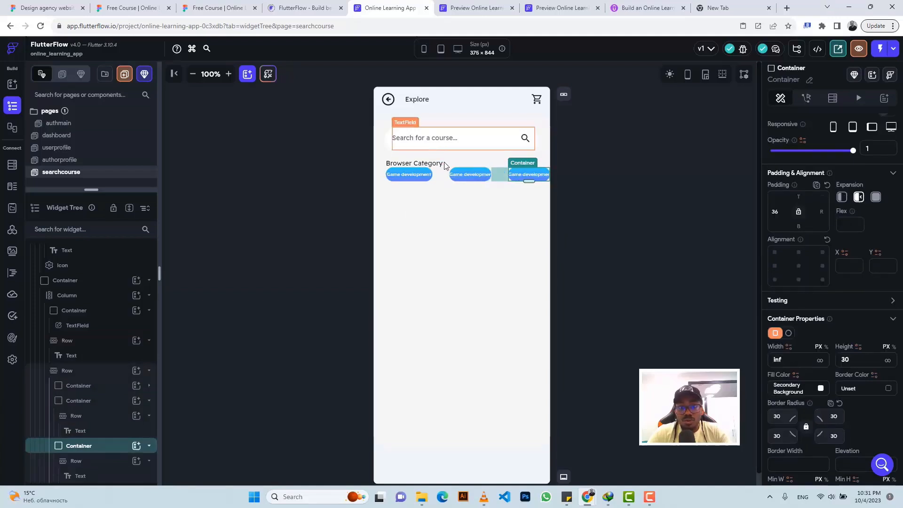
# Step: Check the second badge's label in the Figma design and change the second FlutterFlow badge's text to Finance
pyautogui.click(225, 6)
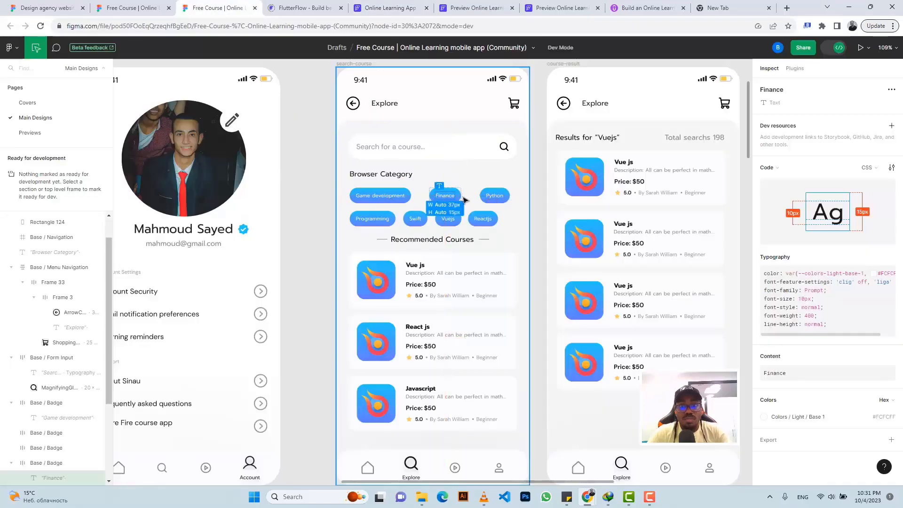
pyautogui.click(391, 8)
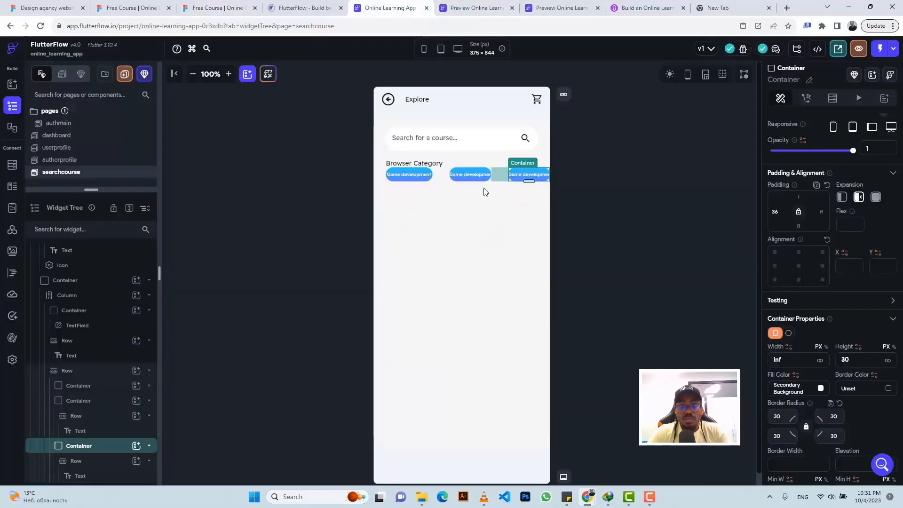
pyautogui.click(473, 177)
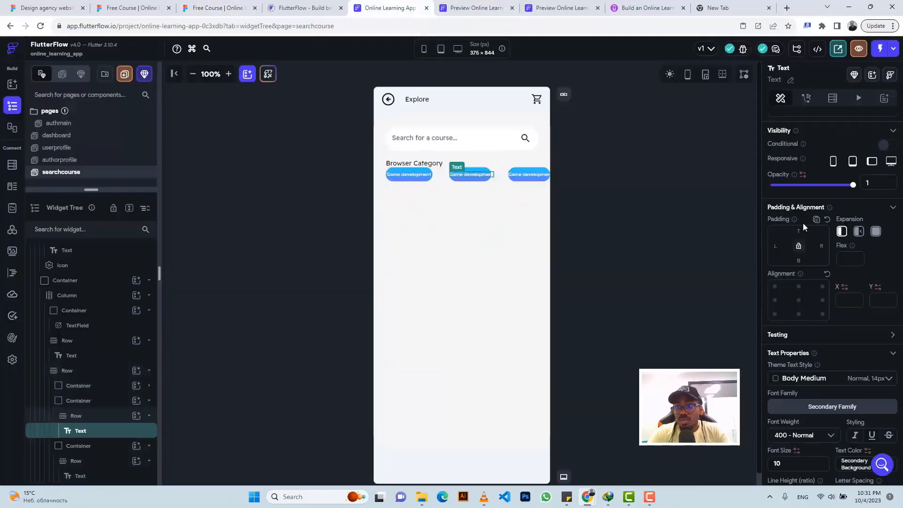
pyautogui.scroll(2, 804, 226)
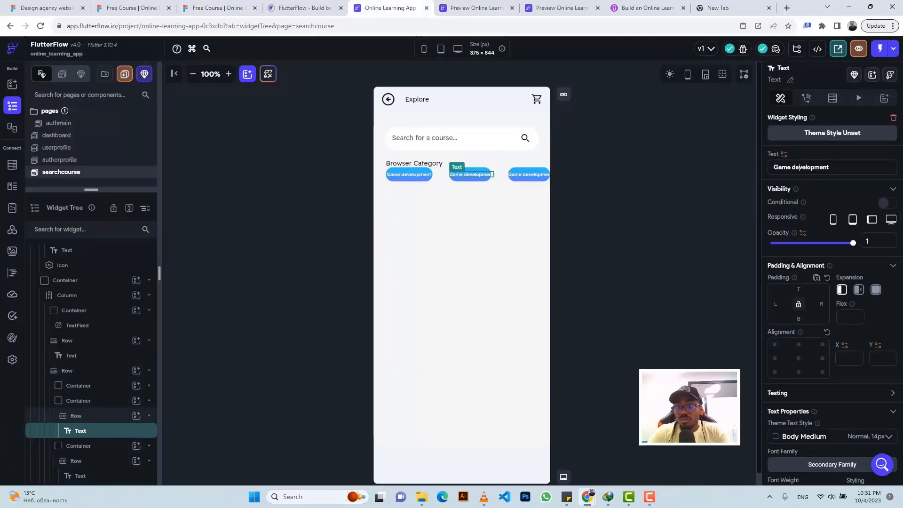
pyautogui.tripleClick(799, 167)
pyautogui.write('Finance')
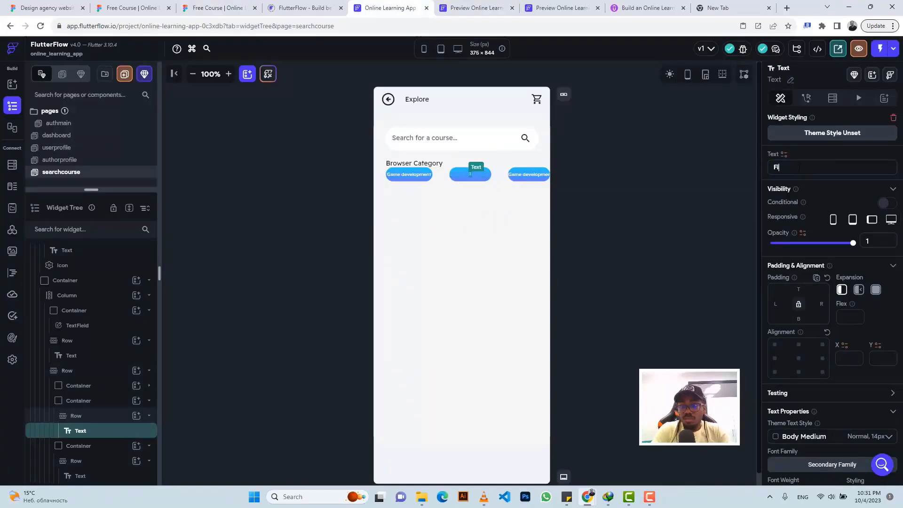
# Step: Change the third badge's text to Python
pyautogui.click(518, 174)
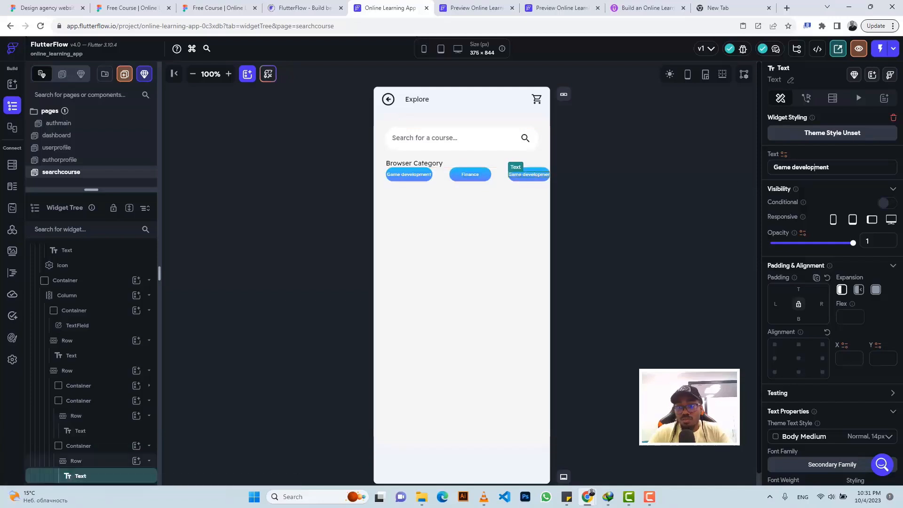
pyautogui.tripleClick(814, 167)
pyautogui.write('Py')
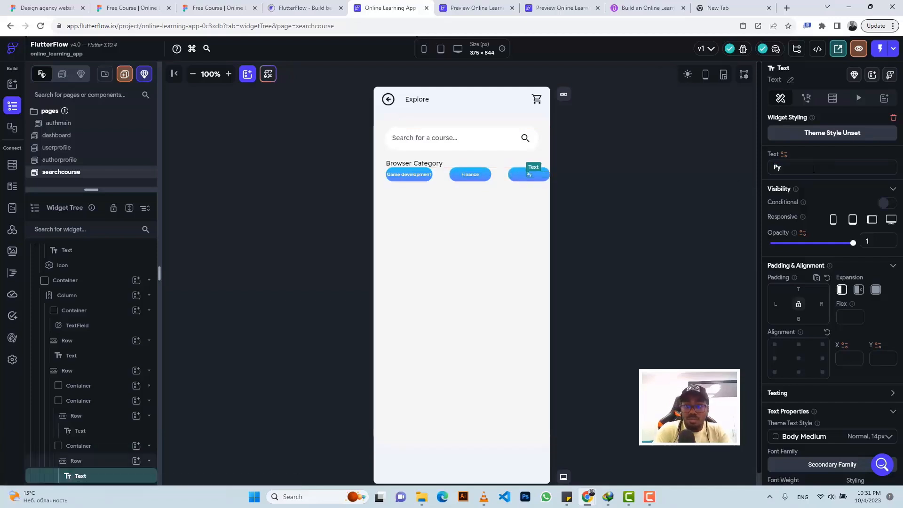
pyautogui.write('thon')
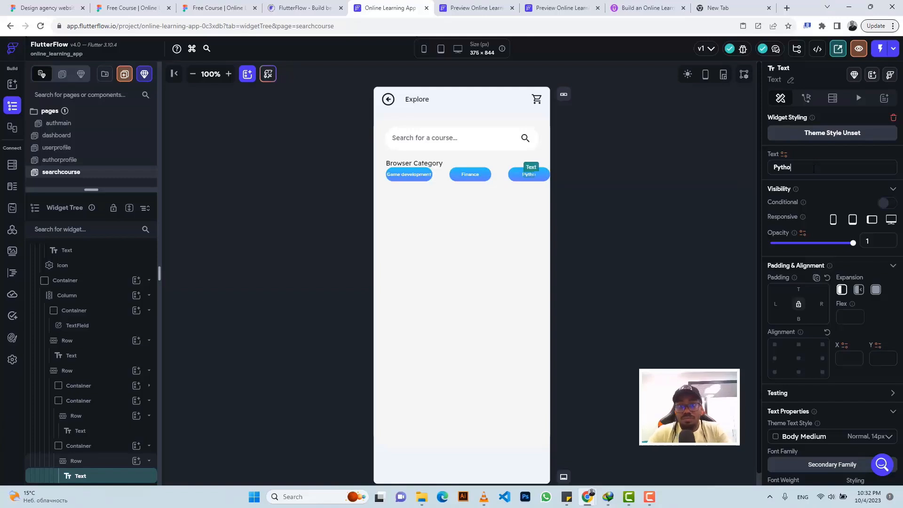
# Step: Try Flexible expansion on the Game development badge's text and return it to the default
pyautogui.click(417, 174)
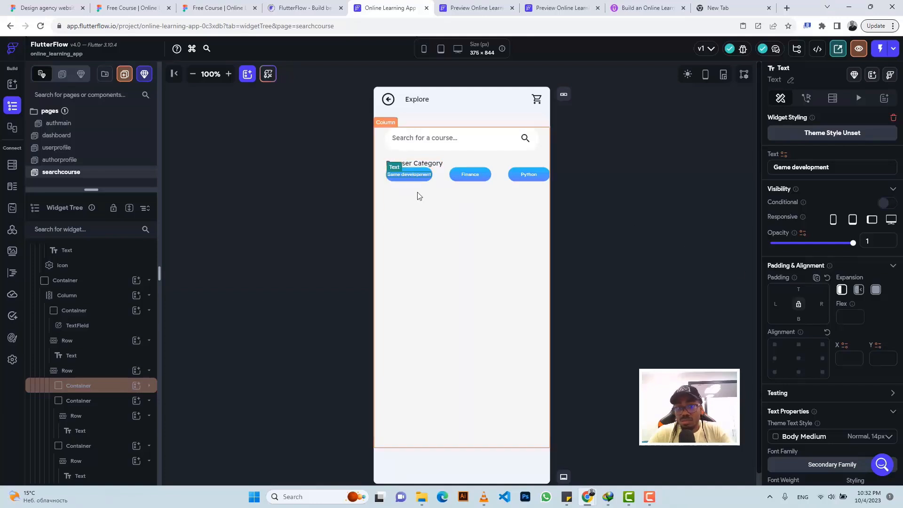
pyautogui.click(860, 289)
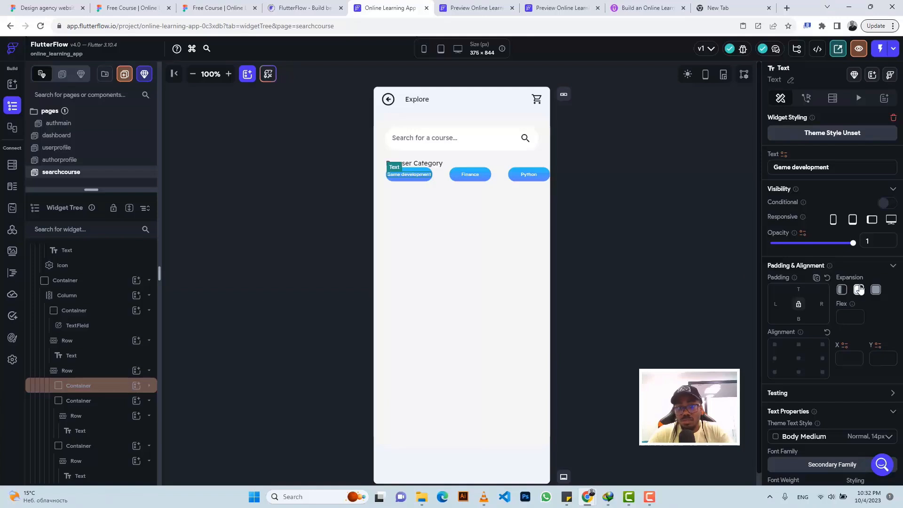
pyautogui.click(844, 290)
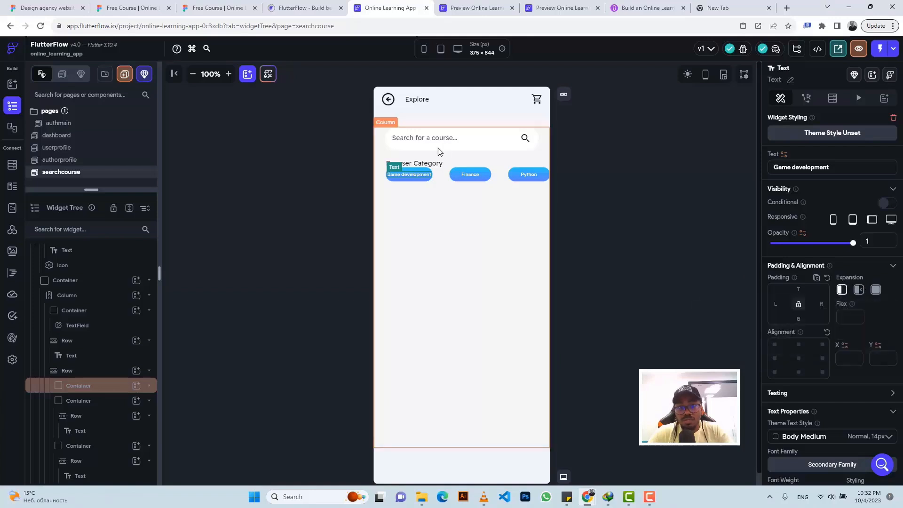
# Step: Examine the sizing, padding and text properties of the Game development badge's container, inner row and text
pyautogui.click(421, 172)
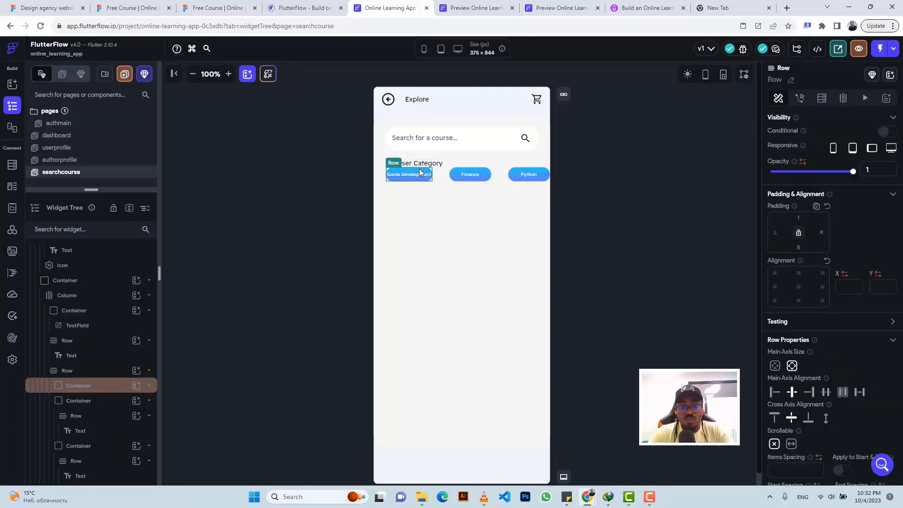
pyautogui.click(86, 391)
pyautogui.scroll(-6, 872, 323)
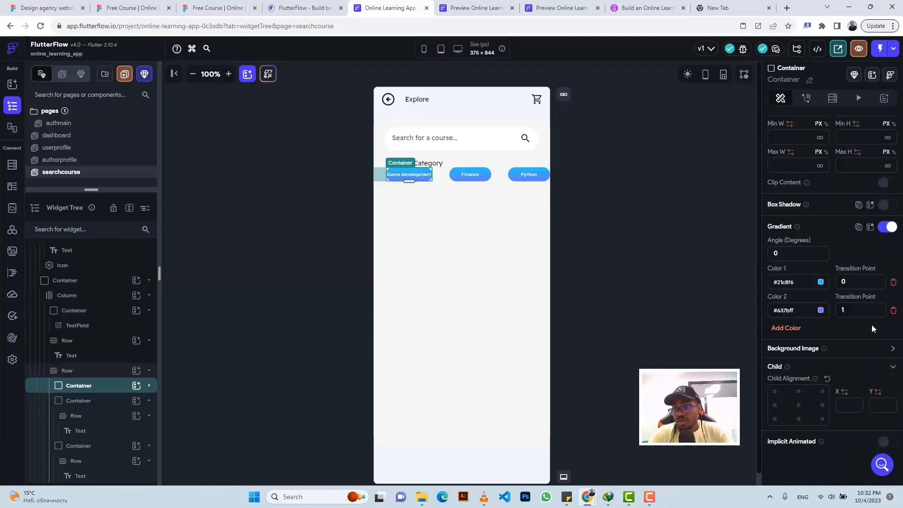
pyautogui.click(403, 178)
pyautogui.scroll(4, 834, 287)
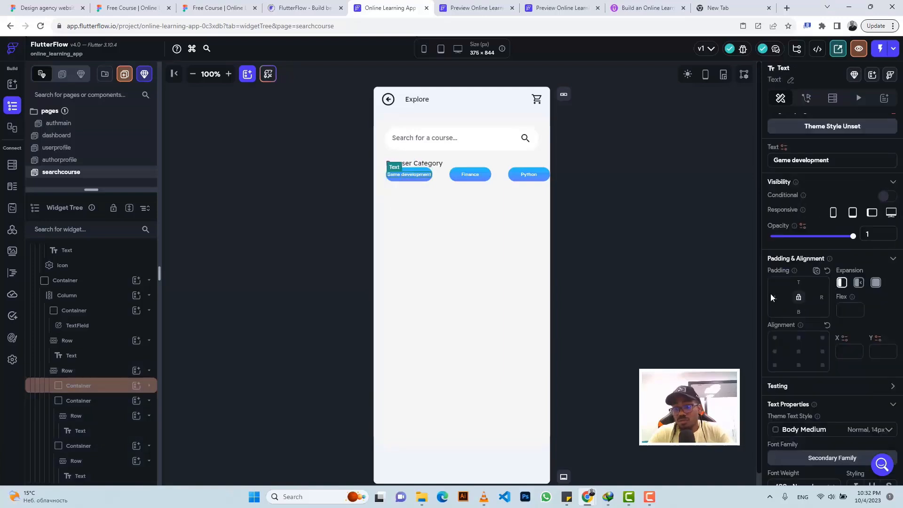
pyautogui.click(92, 391)
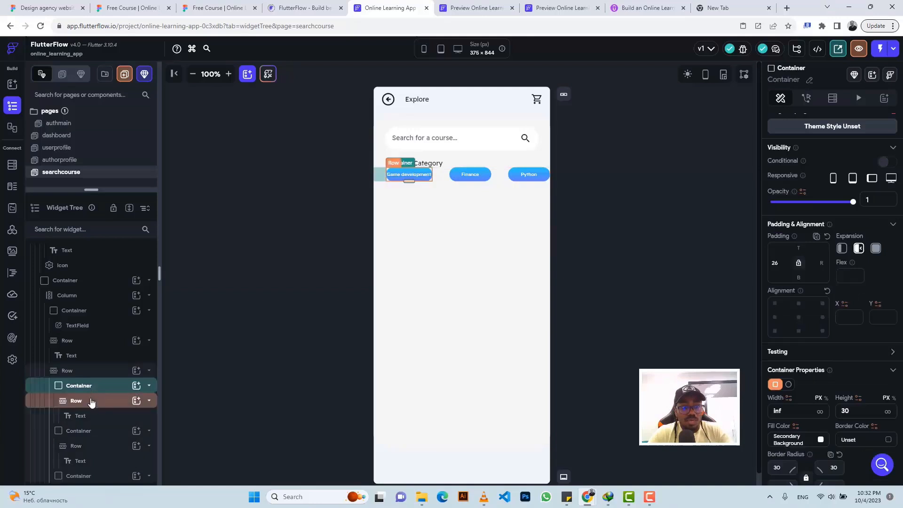
pyautogui.click(89, 401)
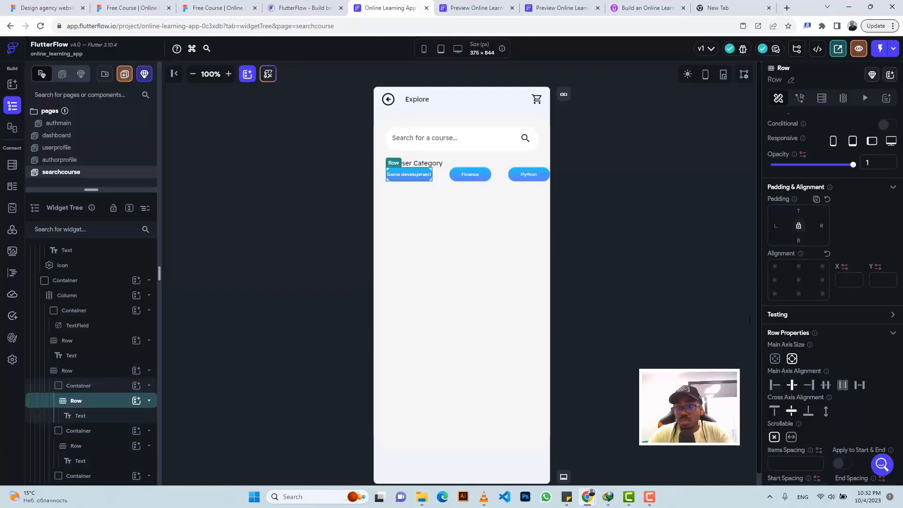
pyautogui.click(81, 415)
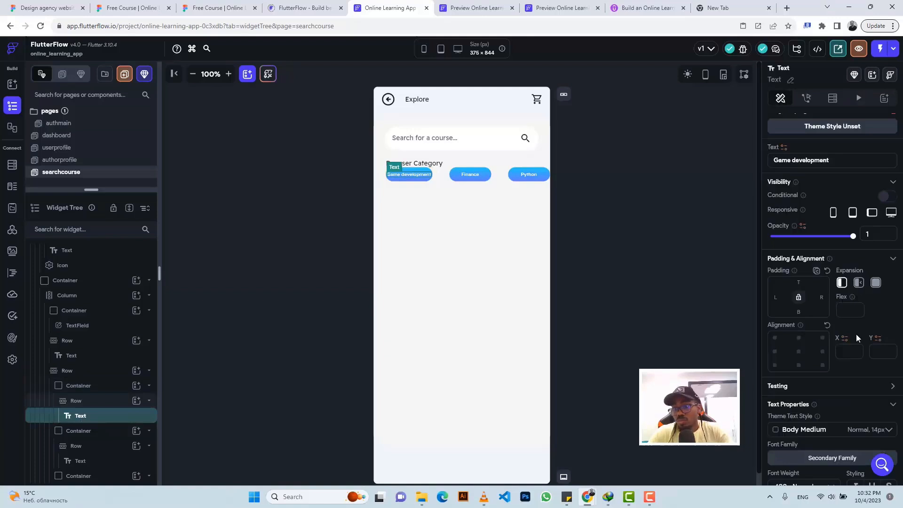
pyautogui.scroll(-4, 856, 334)
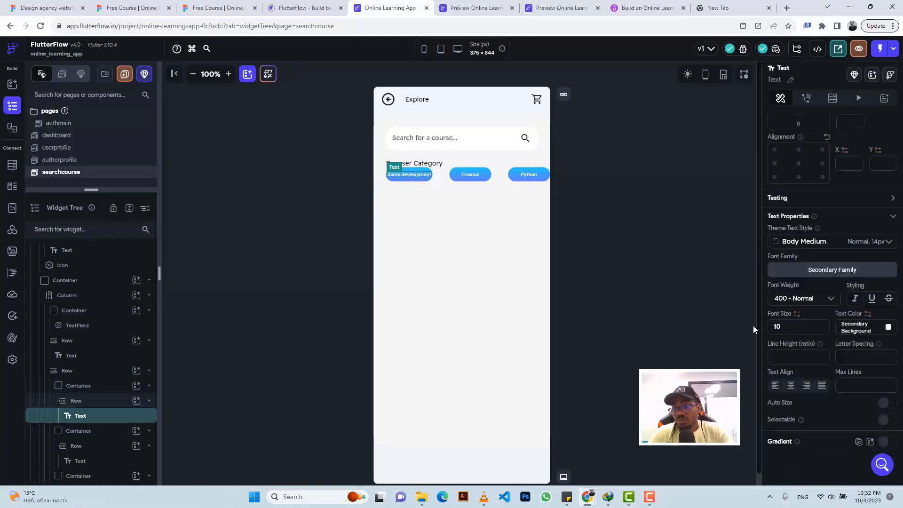
# Step: Try Auto Size and Flexible expansion on the Game development text, and revert both settings
pyautogui.click(892, 405)
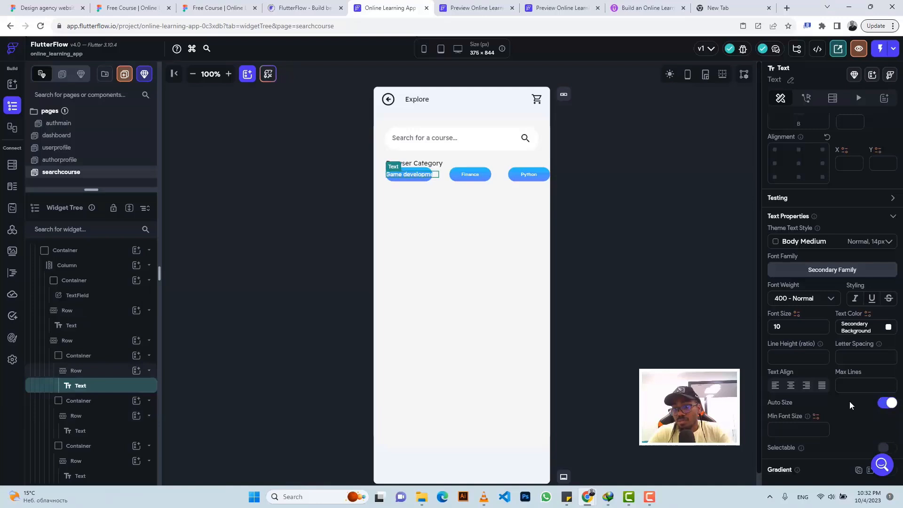
pyautogui.scroll(4, 861, 268)
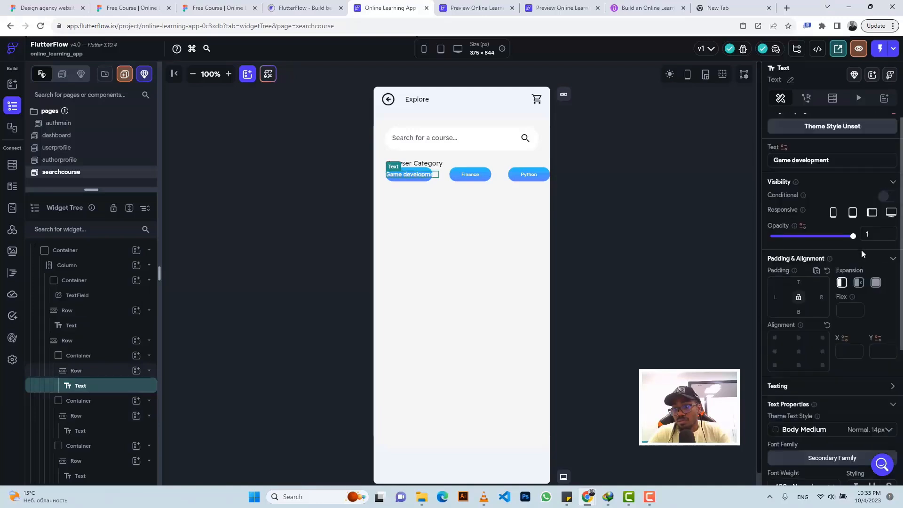
pyautogui.click(860, 282)
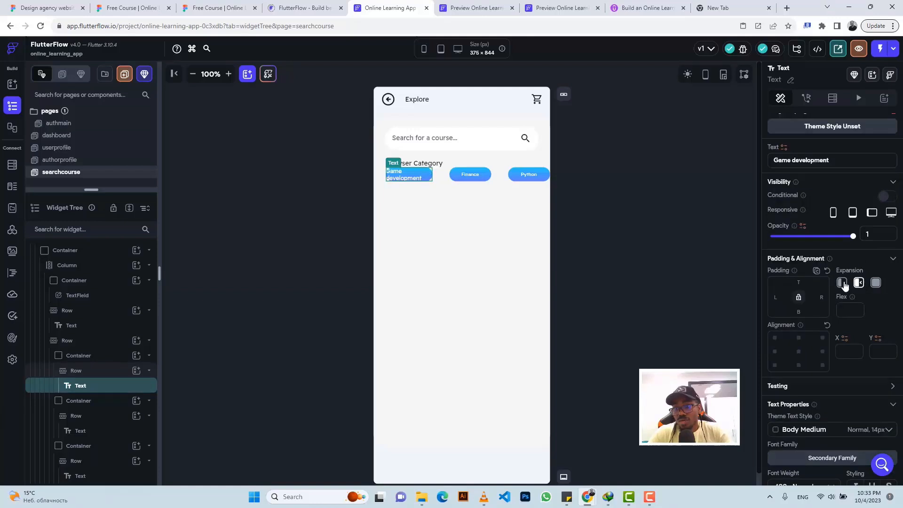
pyautogui.click(842, 283)
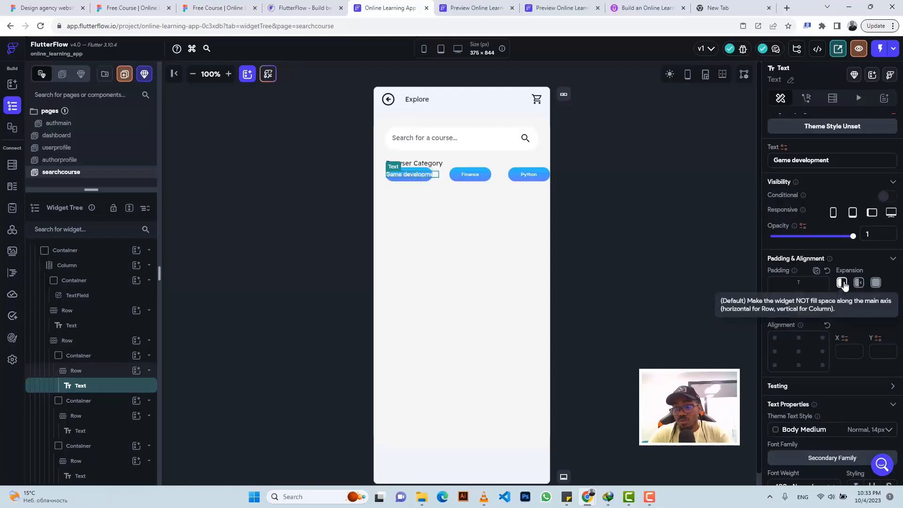
pyautogui.scroll(-2, 847, 306)
pyautogui.scroll(-3, 850, 340)
pyautogui.click(887, 375)
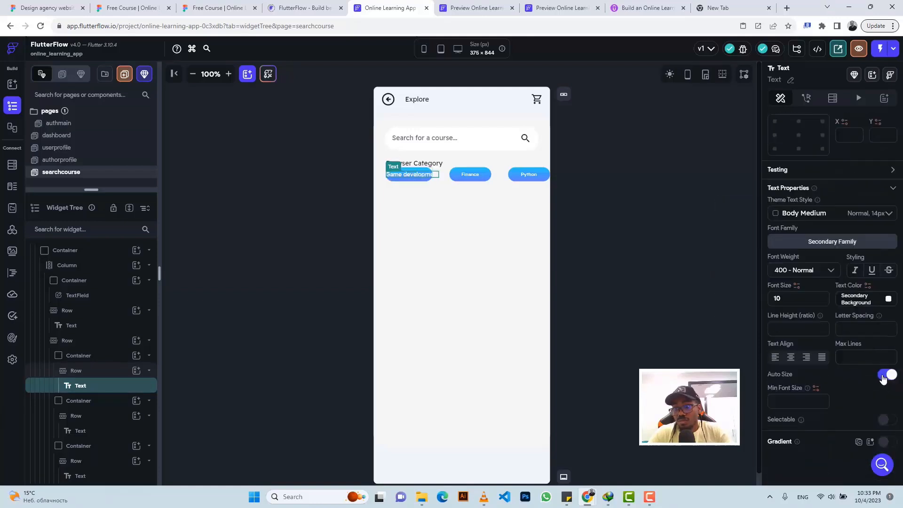
pyautogui.click(886, 375)
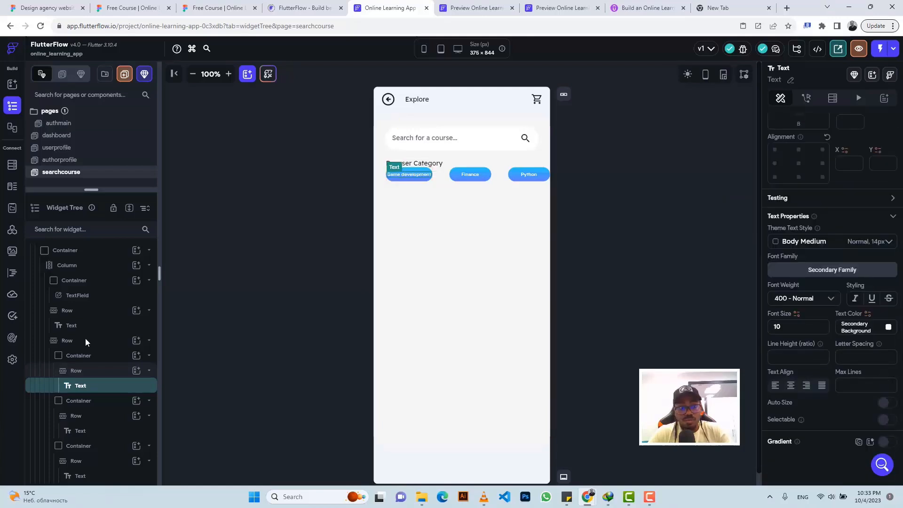
# Step: Set the Game development badge container's width to 119 px, matching the Figma badge, and its expansion to the default non-filling option
pyautogui.click(84, 356)
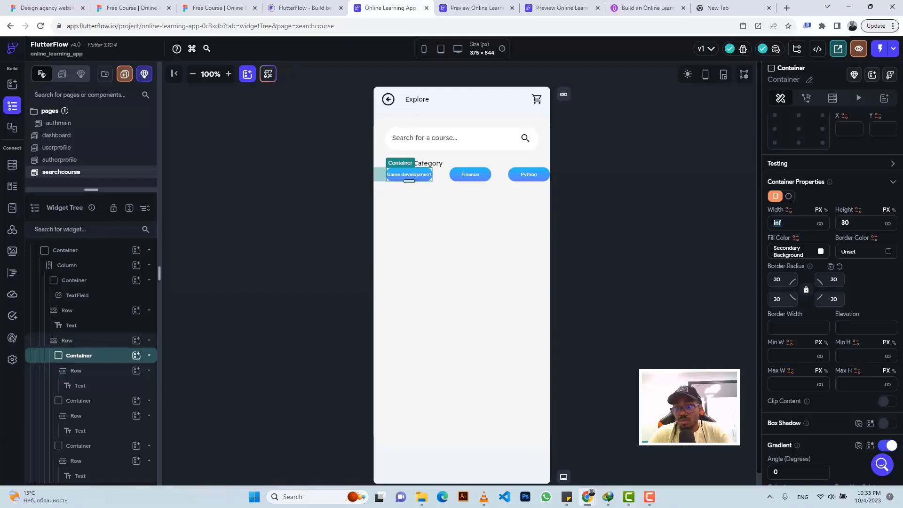
pyautogui.write('119')
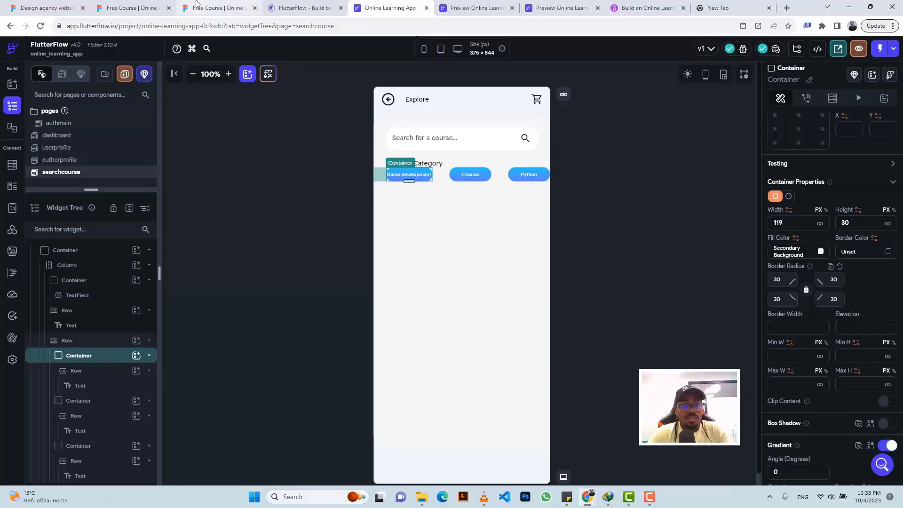
pyautogui.click(199, 8)
pyautogui.click(397, 191)
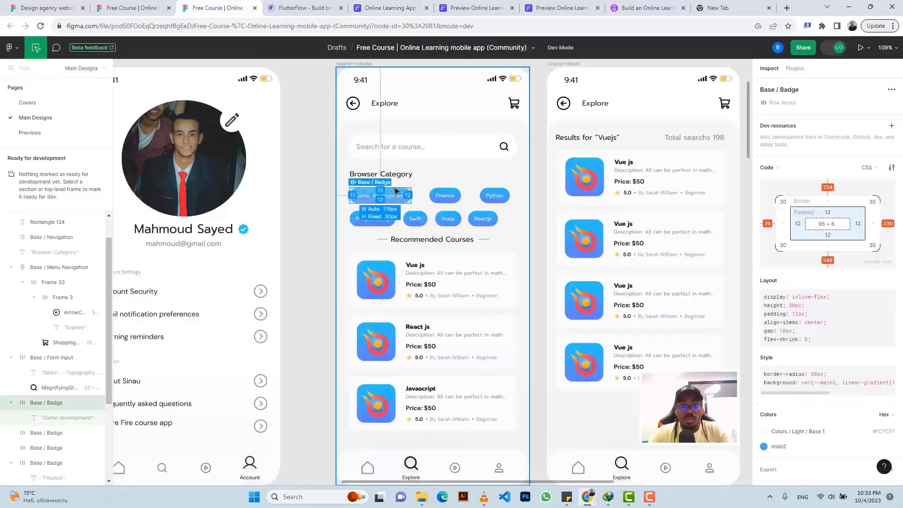
pyautogui.click(394, 7)
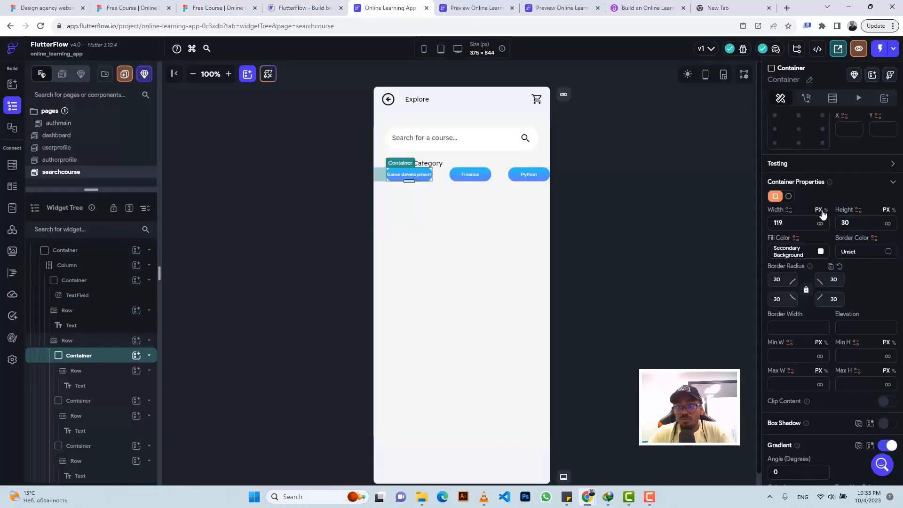
pyautogui.scroll(2, 823, 215)
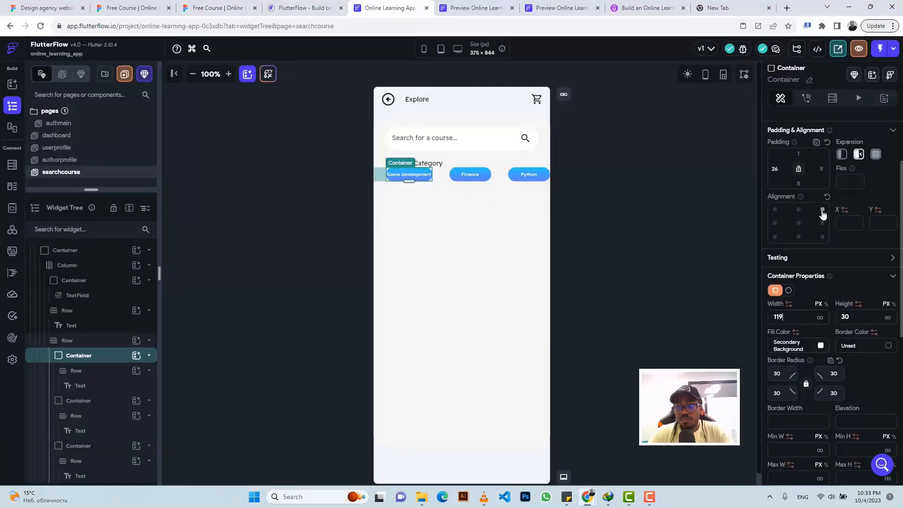
pyautogui.click(842, 155)
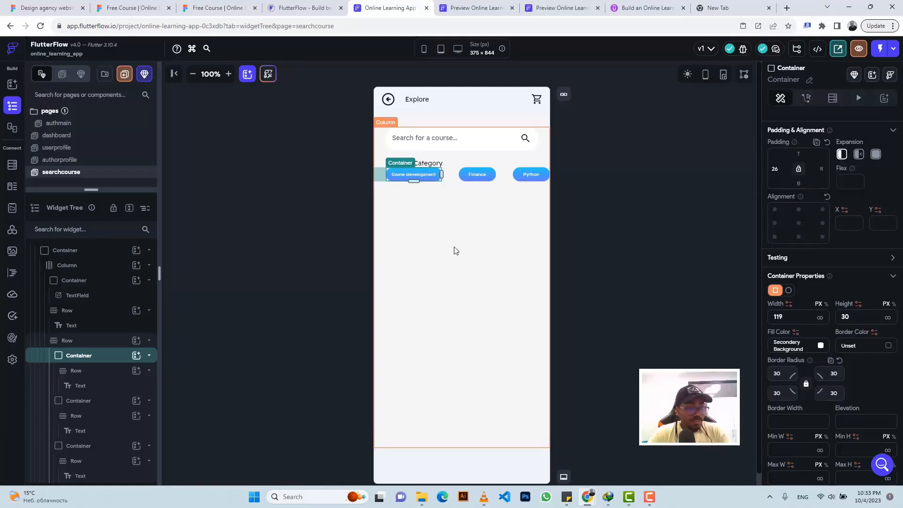
# Step: After checking the gap below Browser Category in the Figma design, set the badge row's top padding to 16 in FlutterFlow
pyautogui.click(445, 175)
pyautogui.click(219, 8)
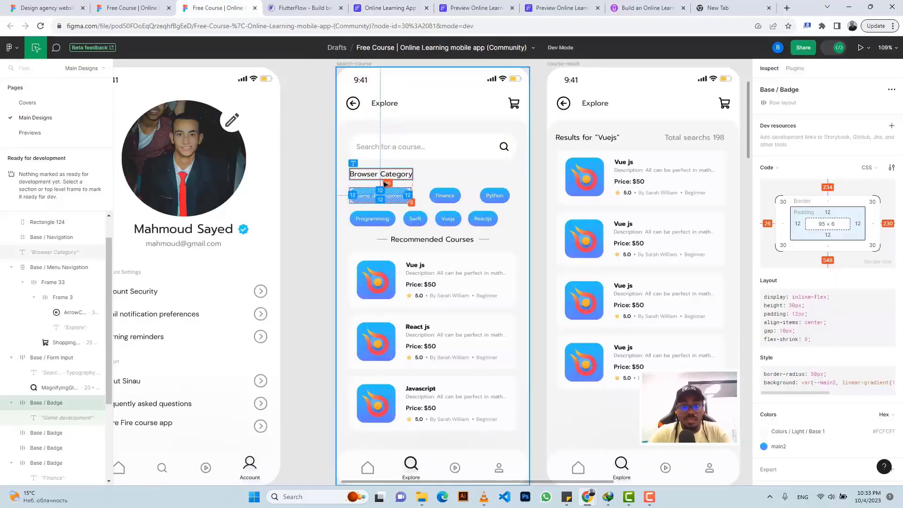
pyautogui.click(390, 8)
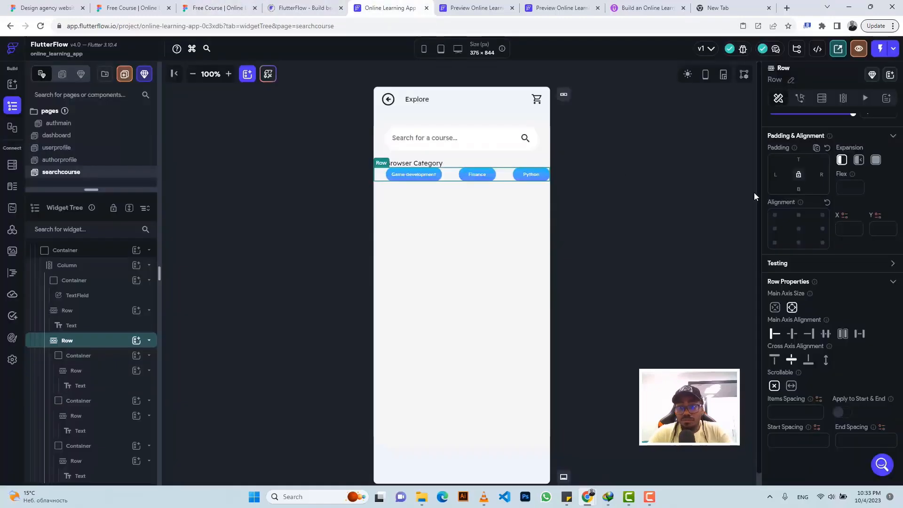
pyautogui.click(801, 160)
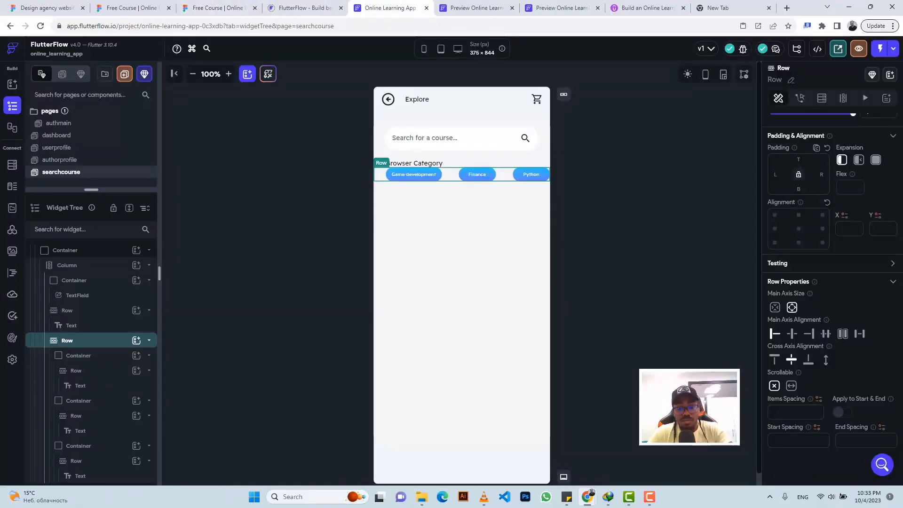
pyautogui.write('16')
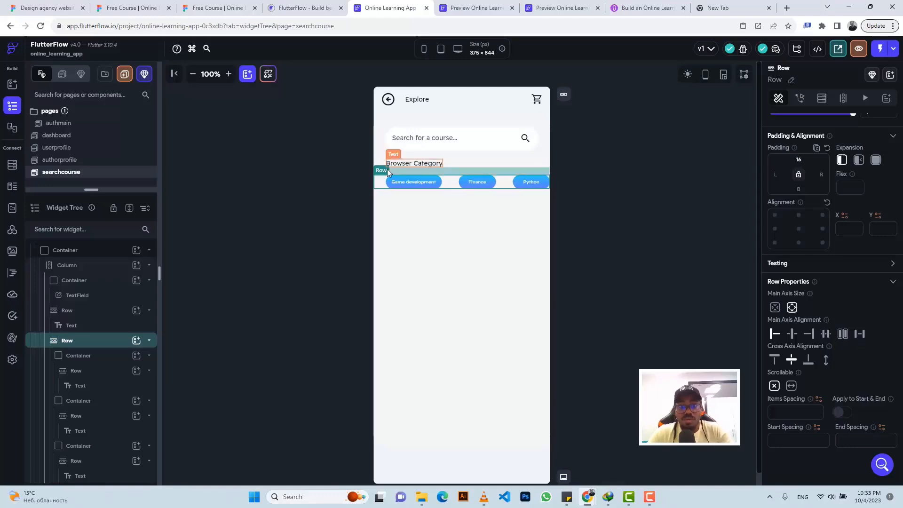
# Step: Check the badge layout in the Figma design, then duplicate the whole badge row in FlutterFlow to create a second row
pyautogui.click(201, 6)
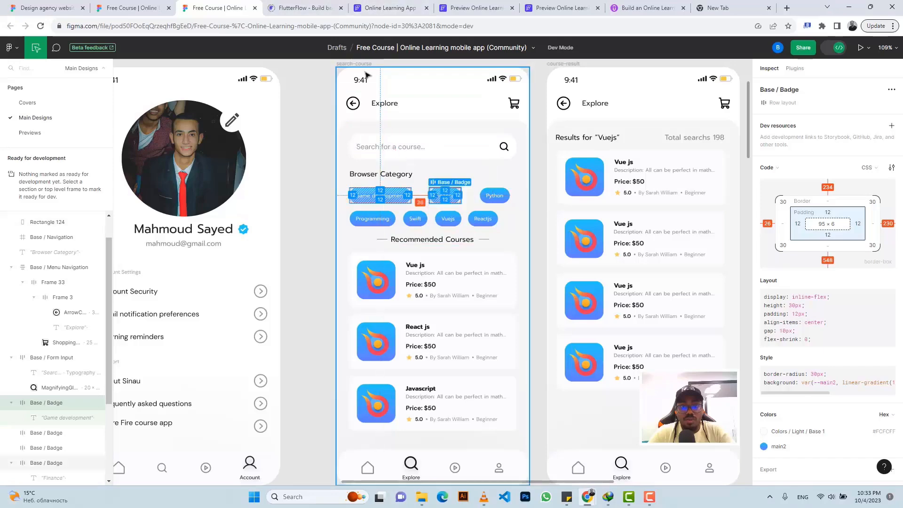
pyautogui.click(371, 6)
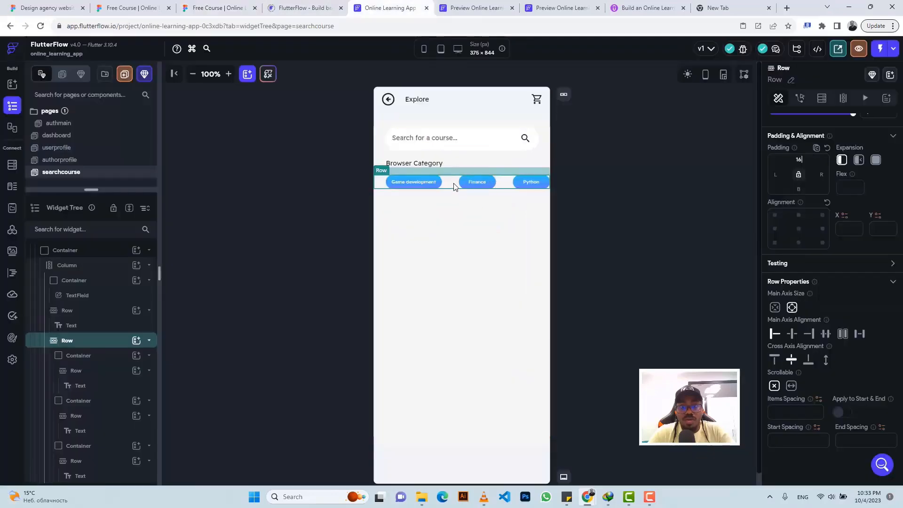
pyautogui.hotkey('ctrl', 'd')
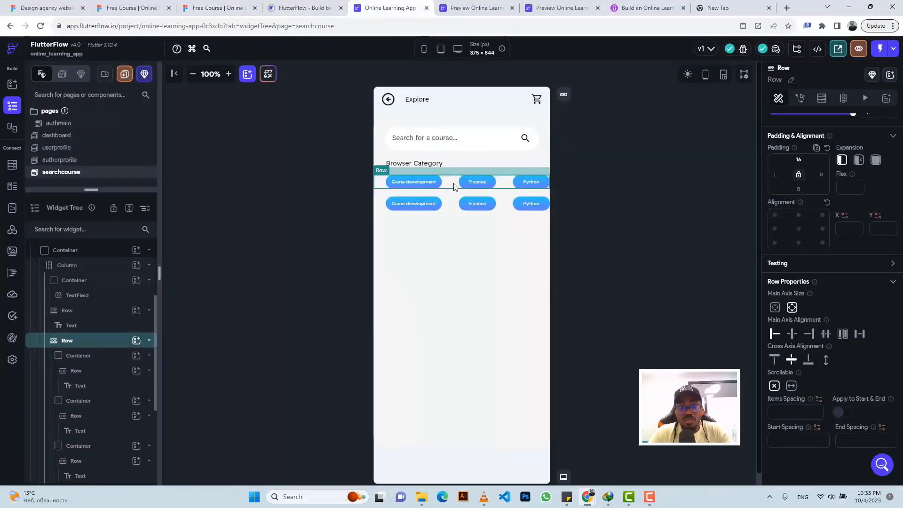
# Step: Copy the Programming label from the Figma design and use it as the second row's first badge text in FlutterFlow
pyautogui.click(418, 207)
pyautogui.click(217, 7)
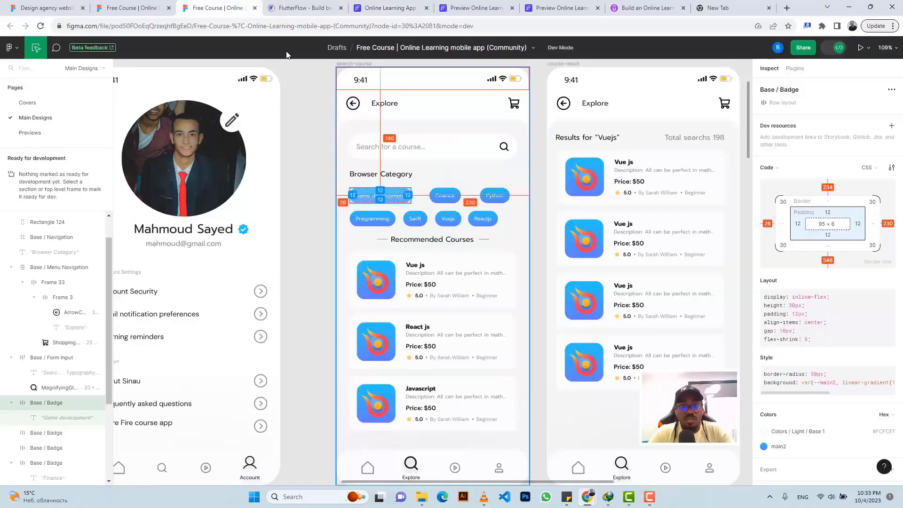
pyautogui.click(389, 219)
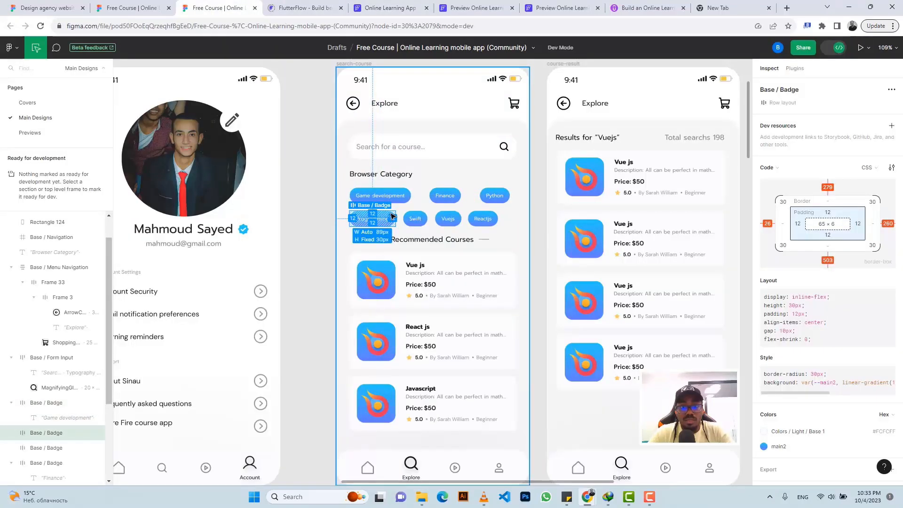
pyautogui.click(384, 221)
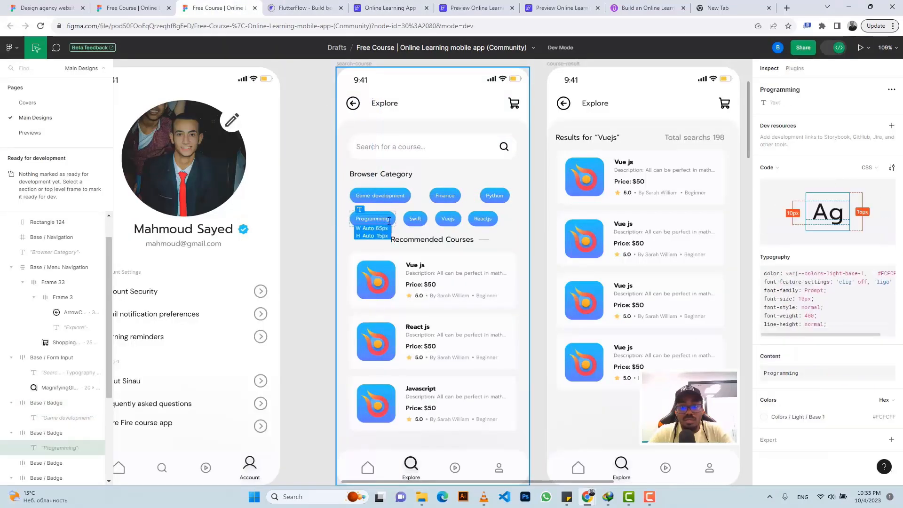
pyautogui.click(888, 357)
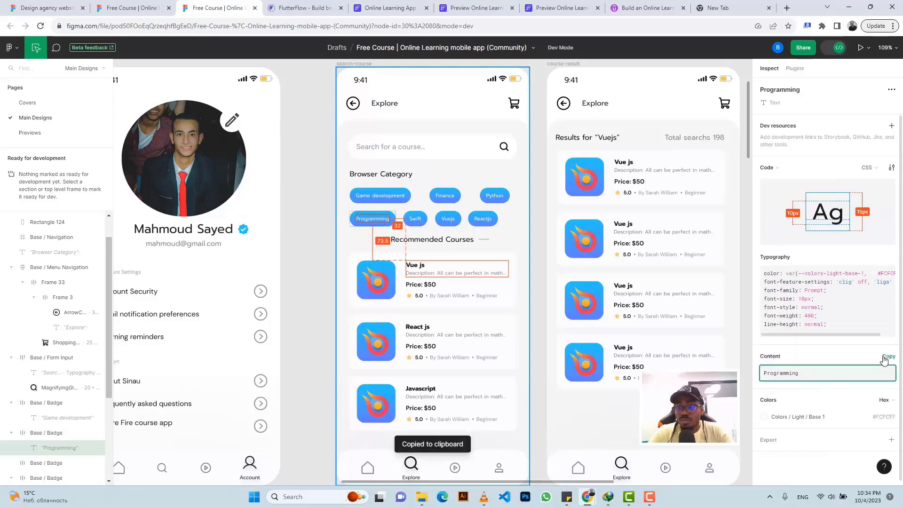
pyautogui.click(386, 8)
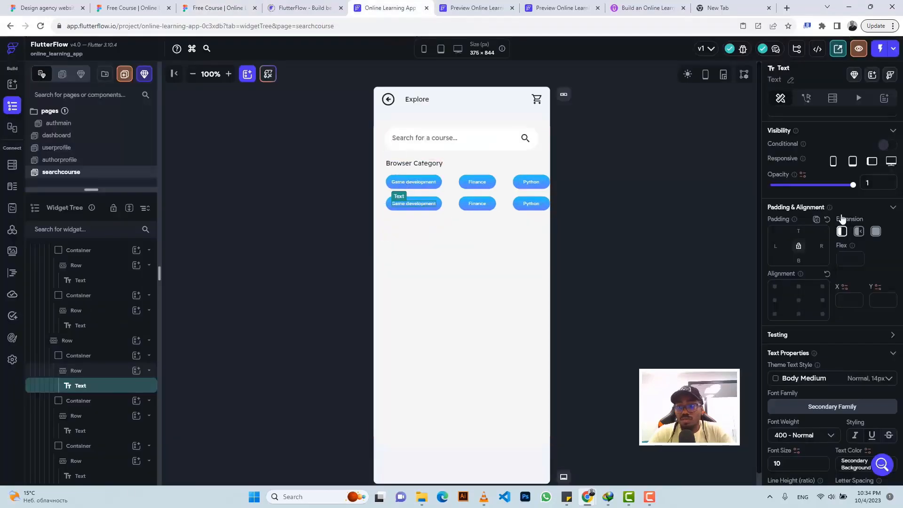
pyautogui.click(415, 203)
pyautogui.hotkey('ctrl', 'a')
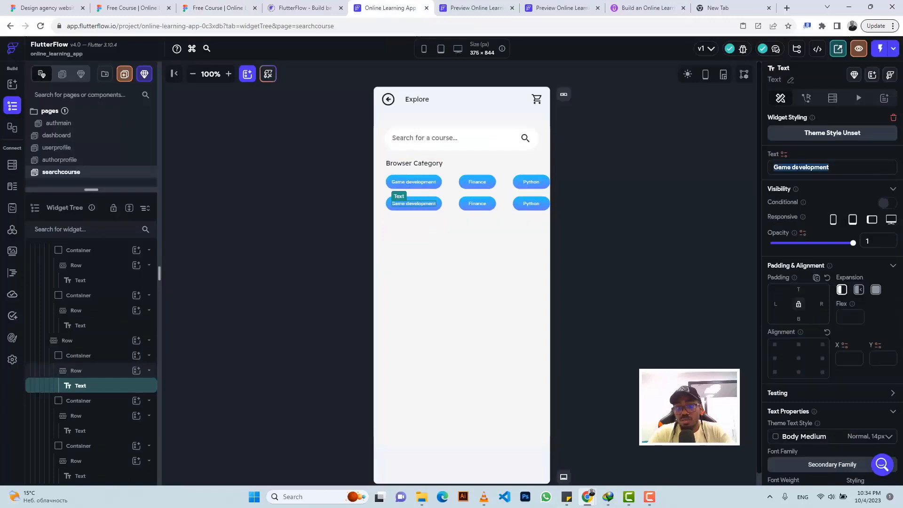
pyautogui.hotkey('ctrl', 'v')
# Step: Set the Programming badge container's width to 89 px
pyautogui.scroll(-4, 837, 380)
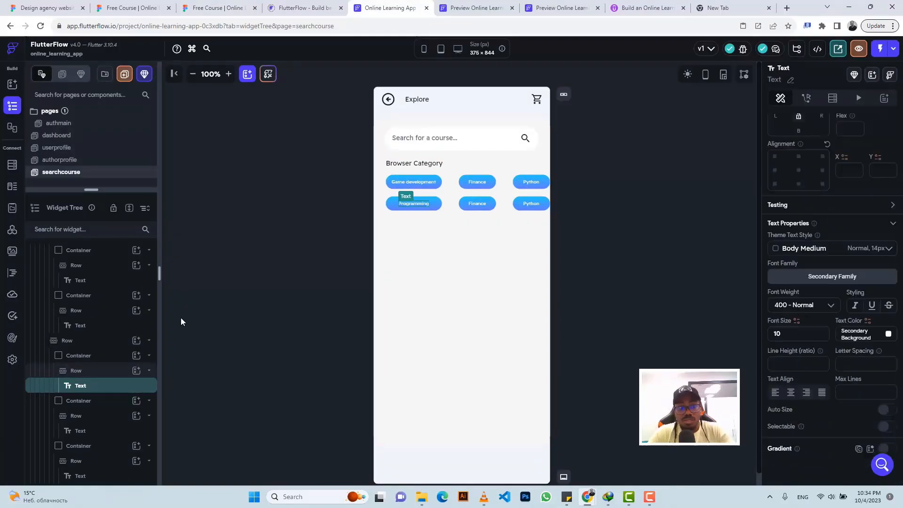
pyautogui.click(91, 360)
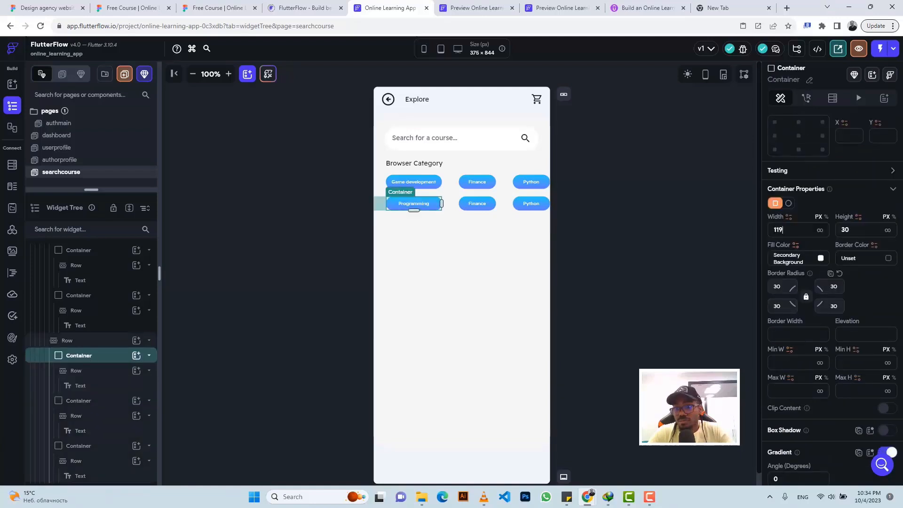
pyautogui.doubleClick(779, 230)
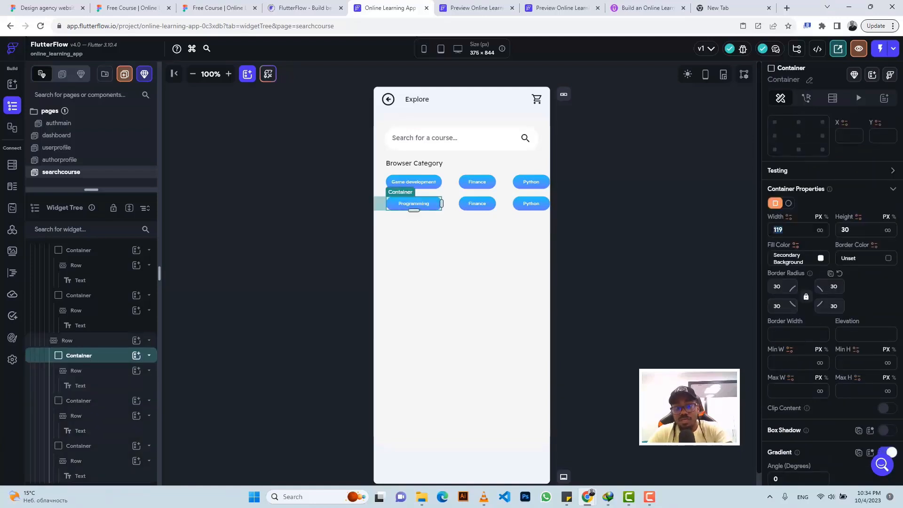
pyautogui.write('89')
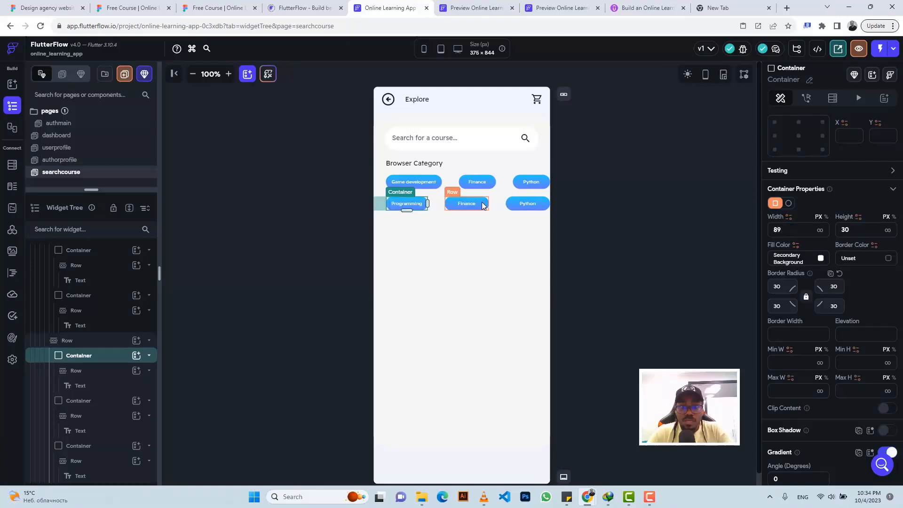
# Step: Check the second-row labels in the Figma design and change the second row's Finance badge text to Swift in FlutterFlow
pyautogui.click(483, 205)
pyautogui.click(216, 8)
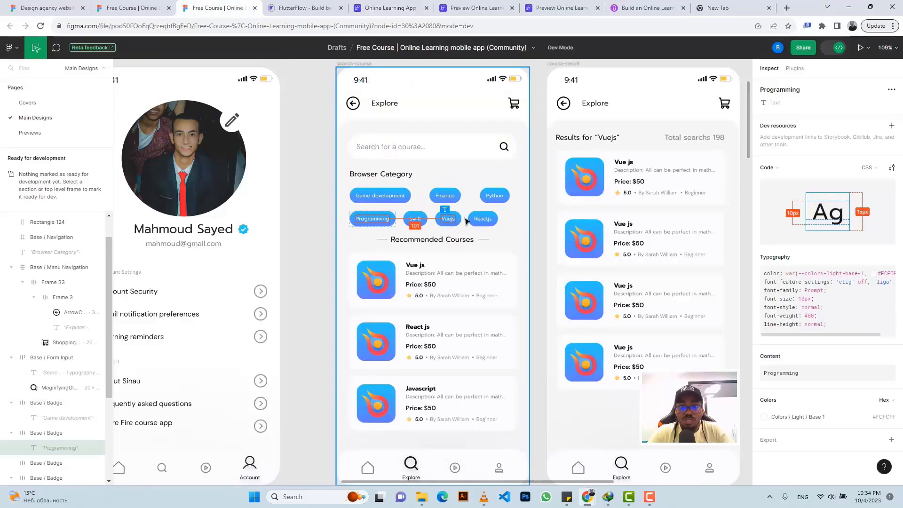
pyautogui.click(396, 8)
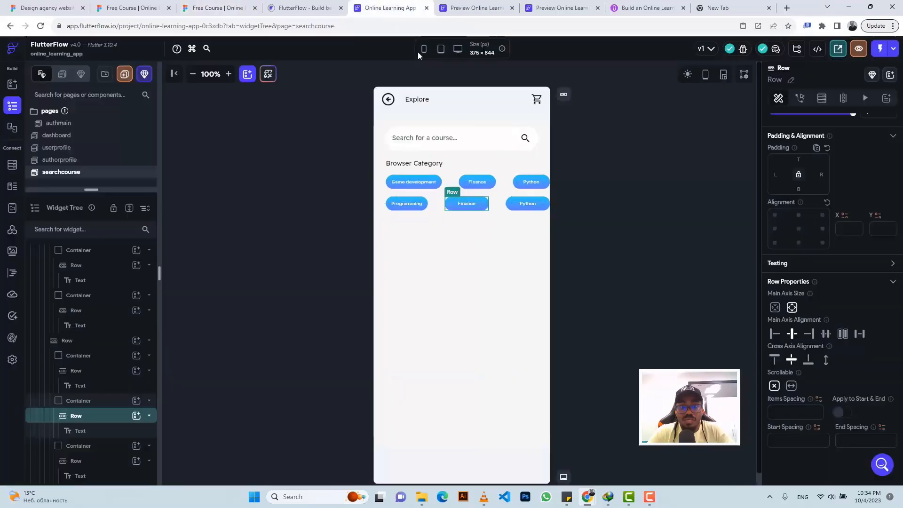
pyautogui.click(468, 204)
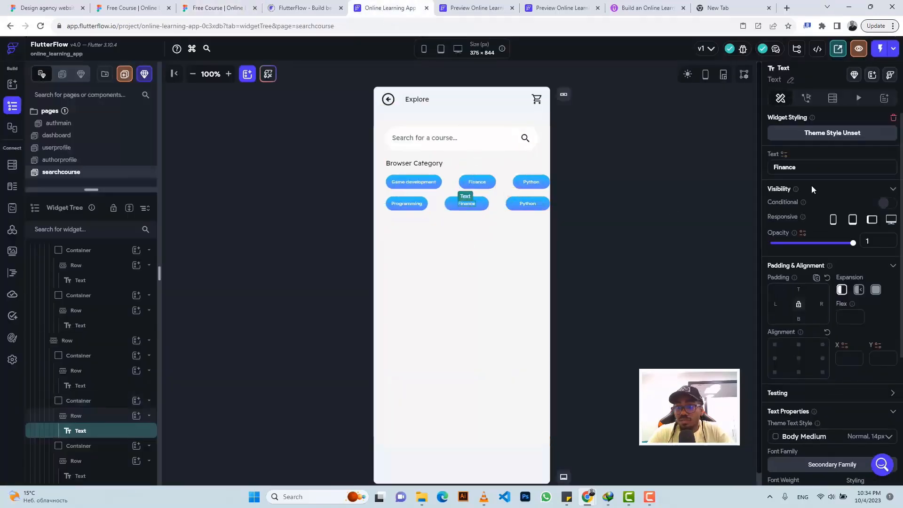
pyautogui.scroll(2, 812, 185)
pyautogui.click(804, 168)
pyautogui.doubleClick(805, 169)
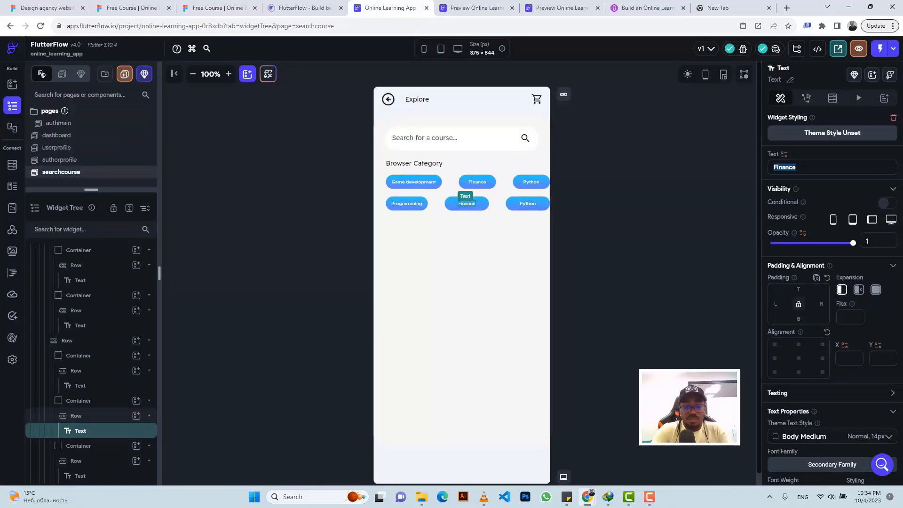
pyautogui.write('Swift')
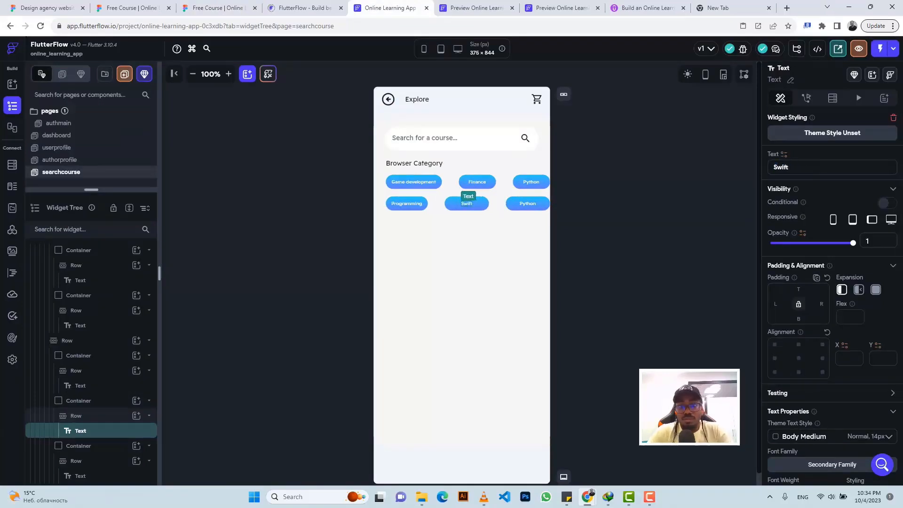
# Step: Change the second row's Python badge text to VueJs
pyautogui.click(526, 204)
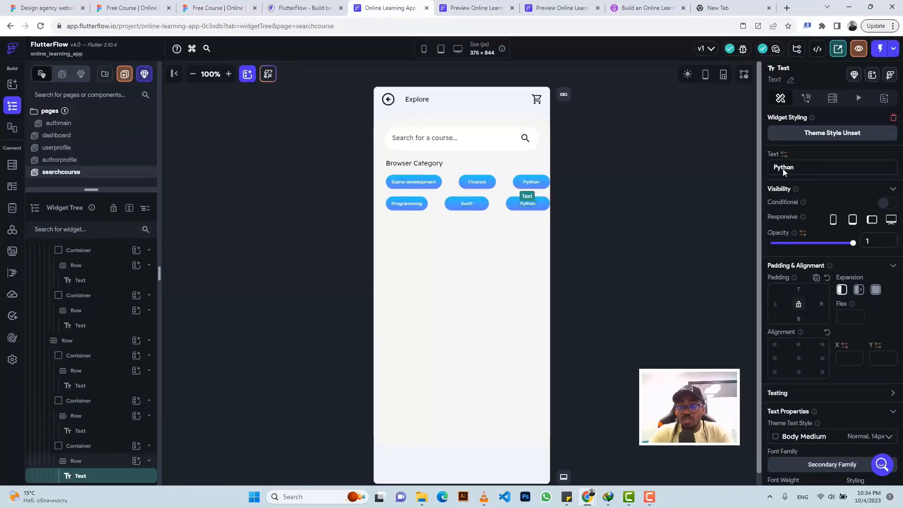
pyautogui.doubleClick(797, 168)
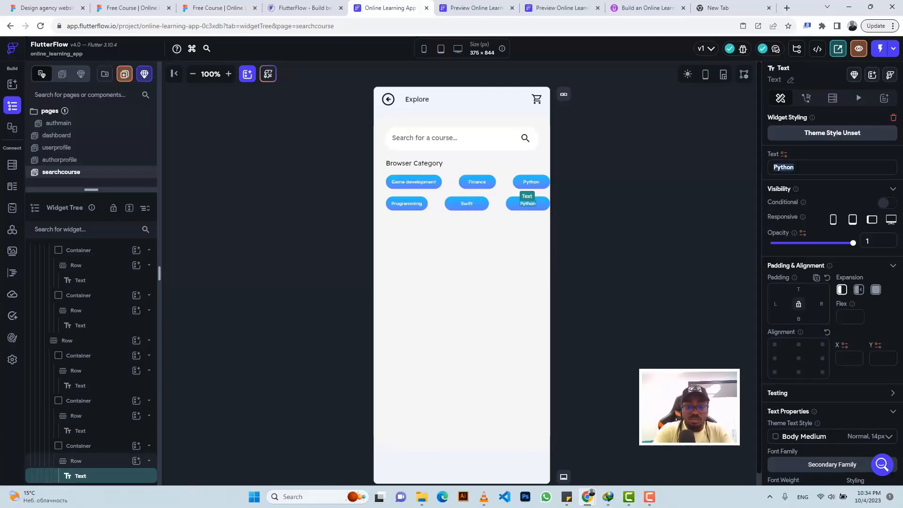
pyautogui.write('Vuej')
pyautogui.write('J')
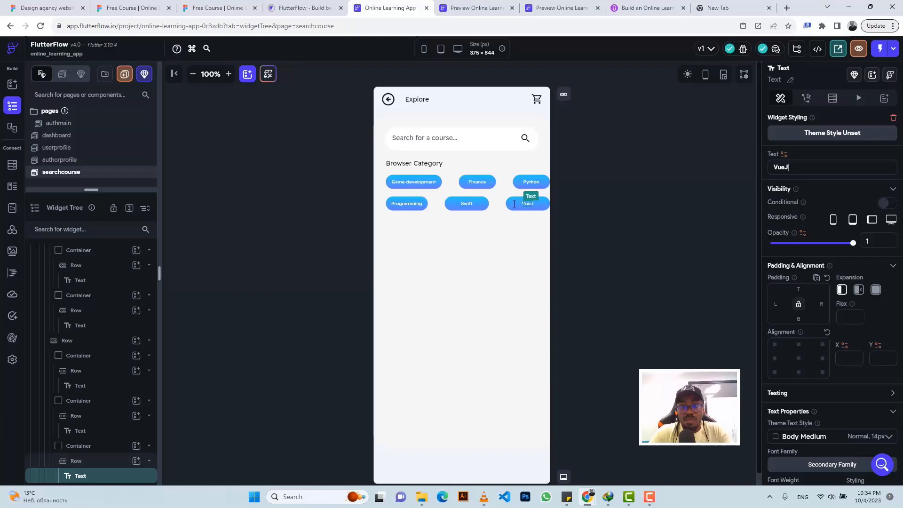
pyautogui.write('s')
# Step: Duplicate the VueJs badge container to add a fourth badge to the second row, and check the Figma design for its label
pyautogui.click(513, 207)
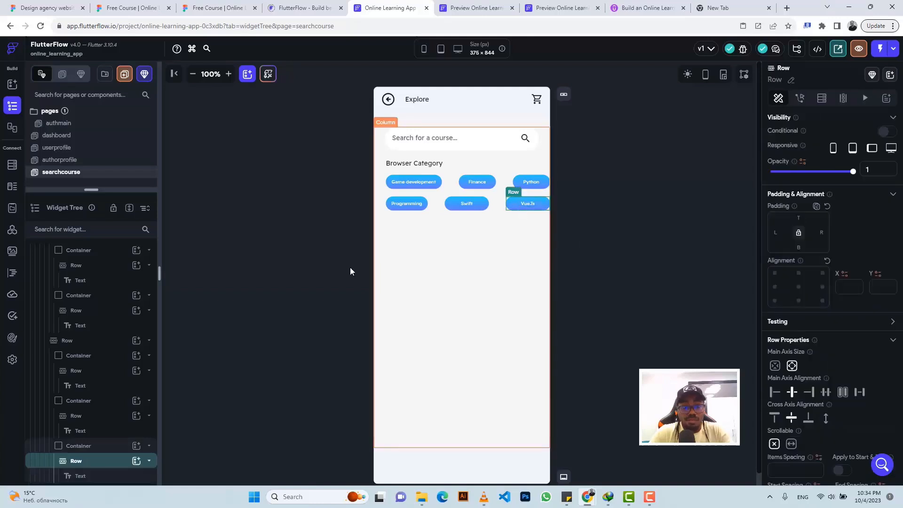
pyautogui.click(108, 447)
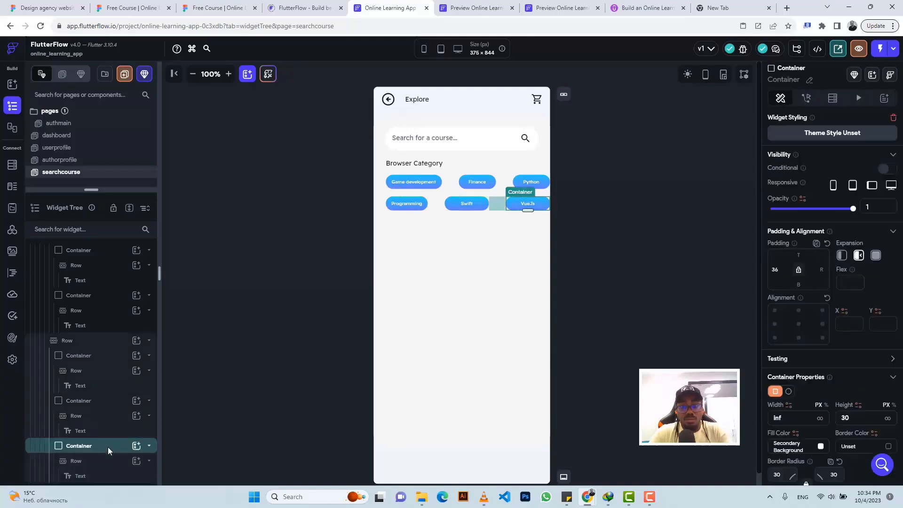
pyautogui.press('Escape')
pyautogui.click(230, 3)
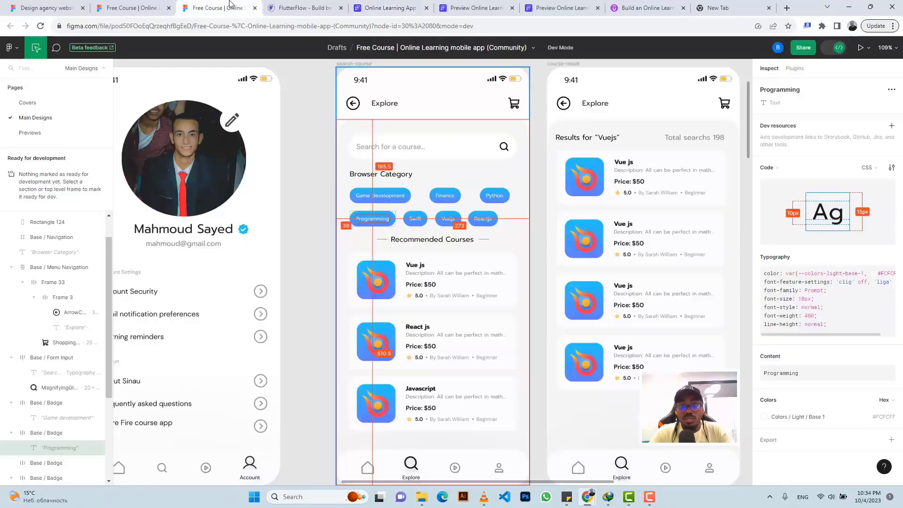
pyautogui.click(386, 7)
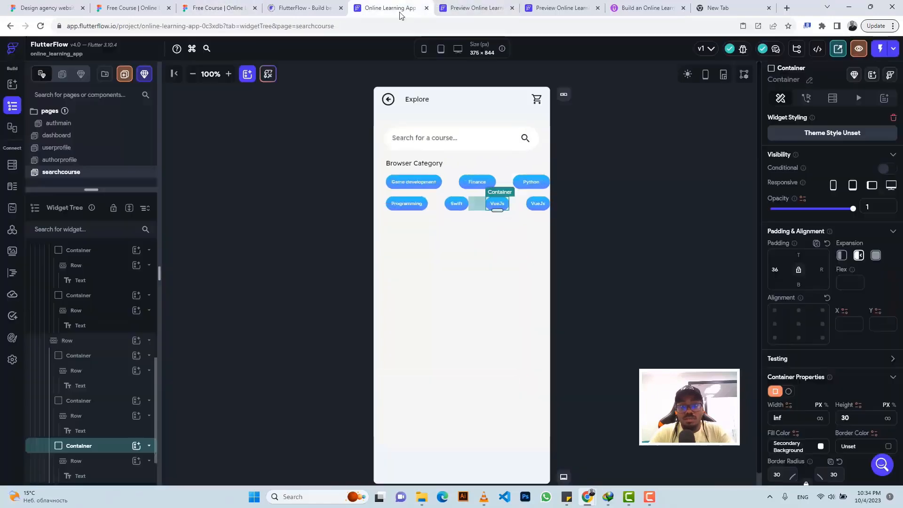
# Step: Change the text of the second row's last badge to ReactJs
pyautogui.click(537, 202)
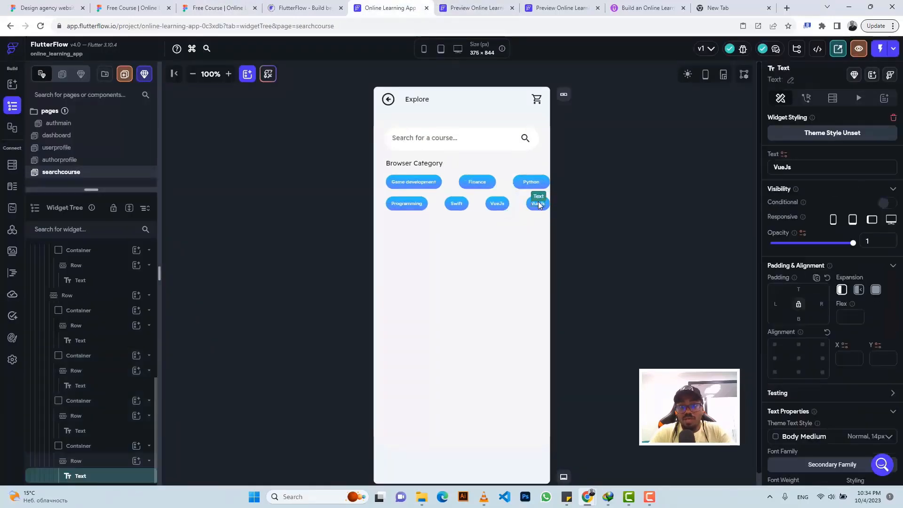
pyautogui.click(800, 167)
pyautogui.hotkey('ctrl', 'a')
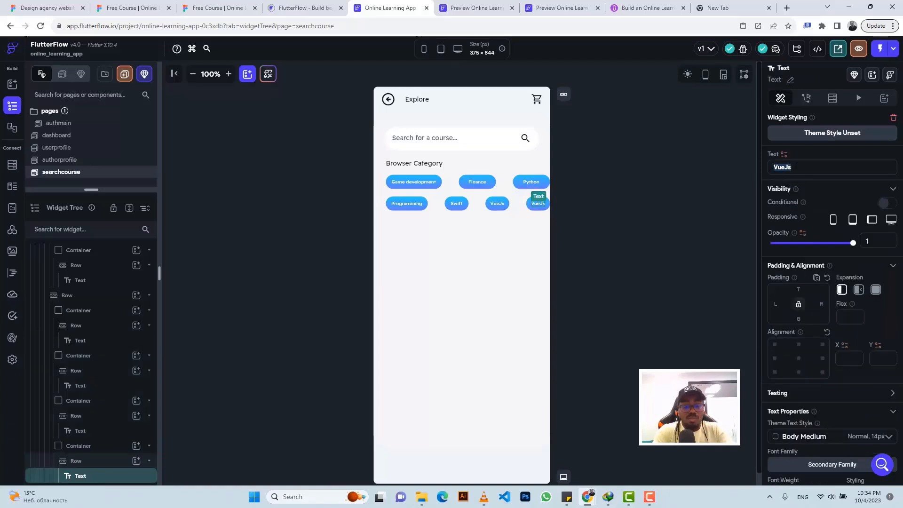
pyautogui.write('React')
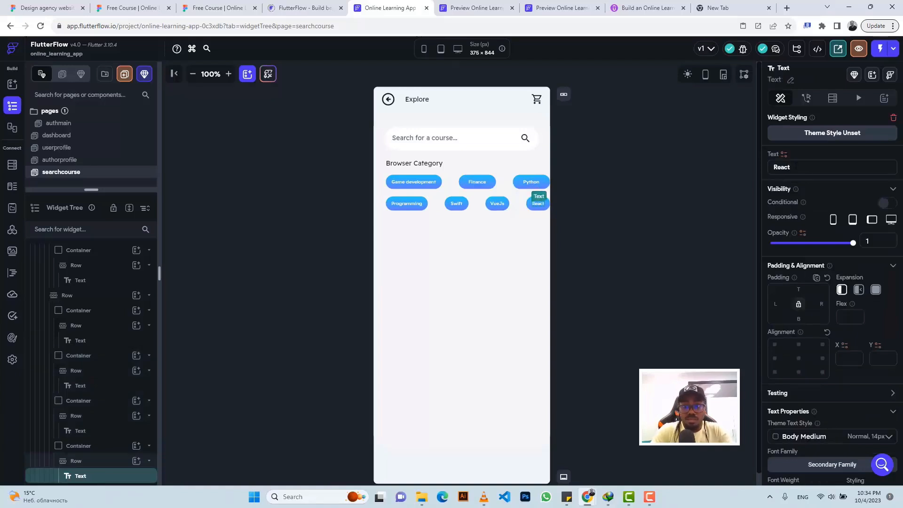
pyautogui.write('Js')
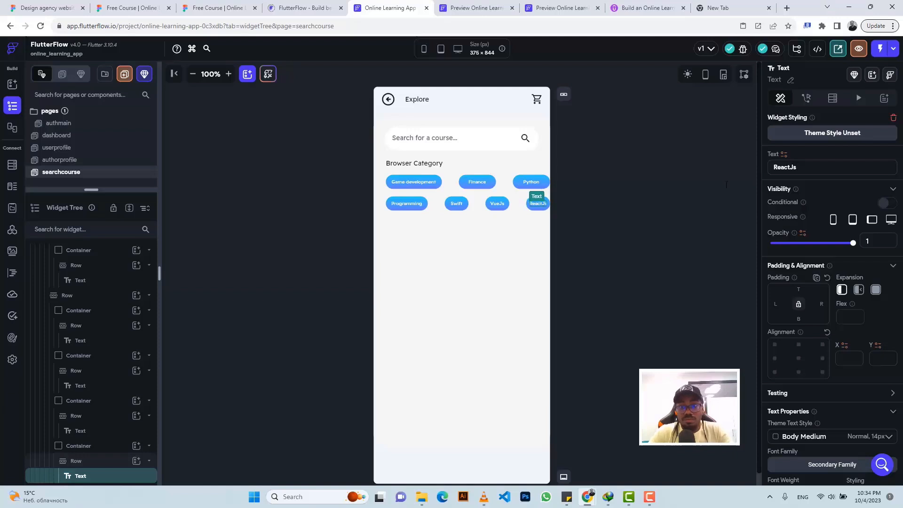
# Step: Select the ReactJs badge container and check the gap between the Programming and Swift badges in the Figma design
pyautogui.click(531, 207)
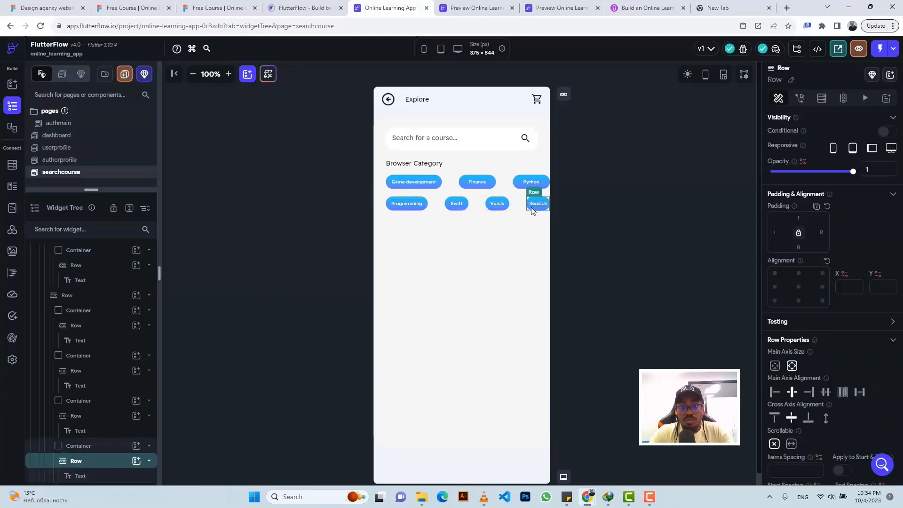
pyautogui.click(87, 446)
pyautogui.click(212, 8)
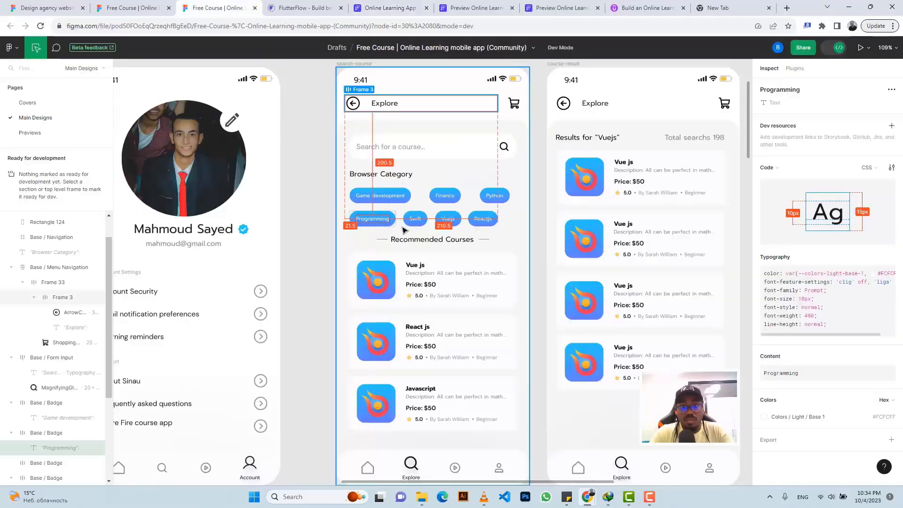
pyautogui.click(408, 227)
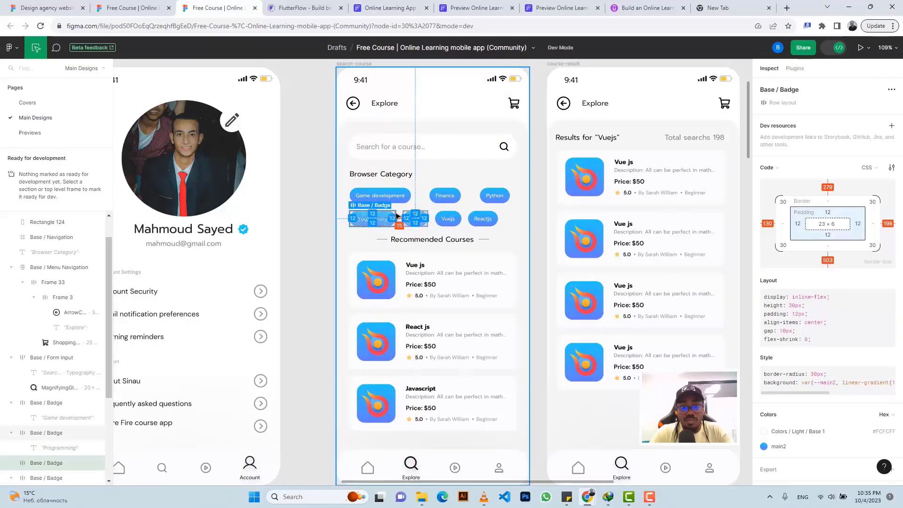
pyautogui.click(391, 8)
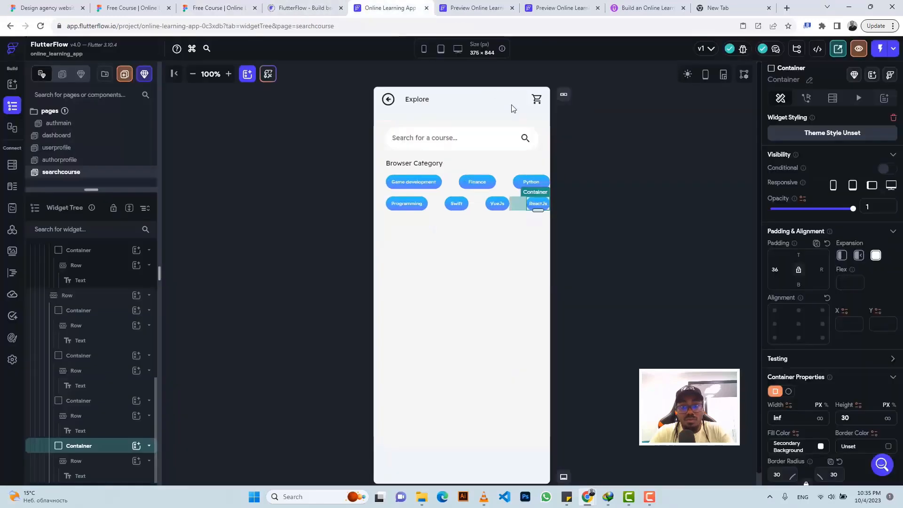
# Step: Check the Reactjs badge's distance to the screen edge in Figma, and set the ReactJs container's right padding to 62 in FlutterFlow
pyautogui.click(216, 8)
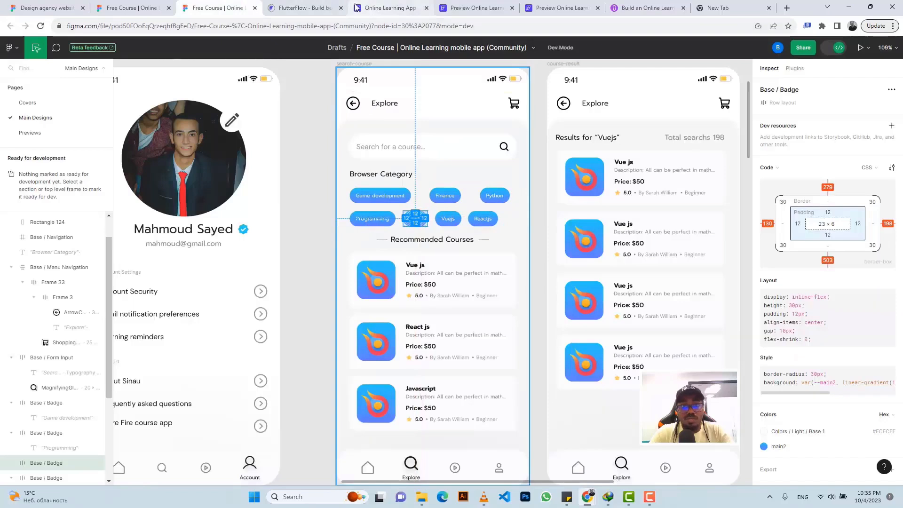
pyautogui.click(483, 218)
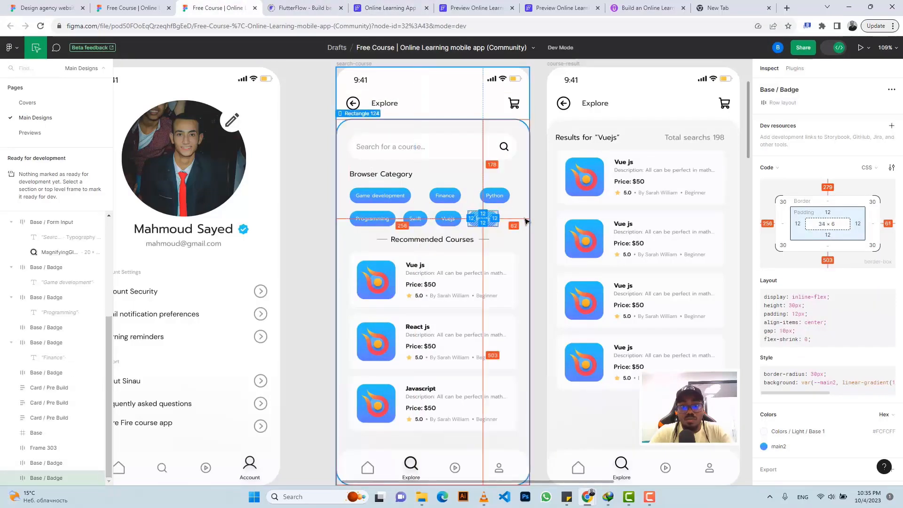
pyautogui.click(388, 8)
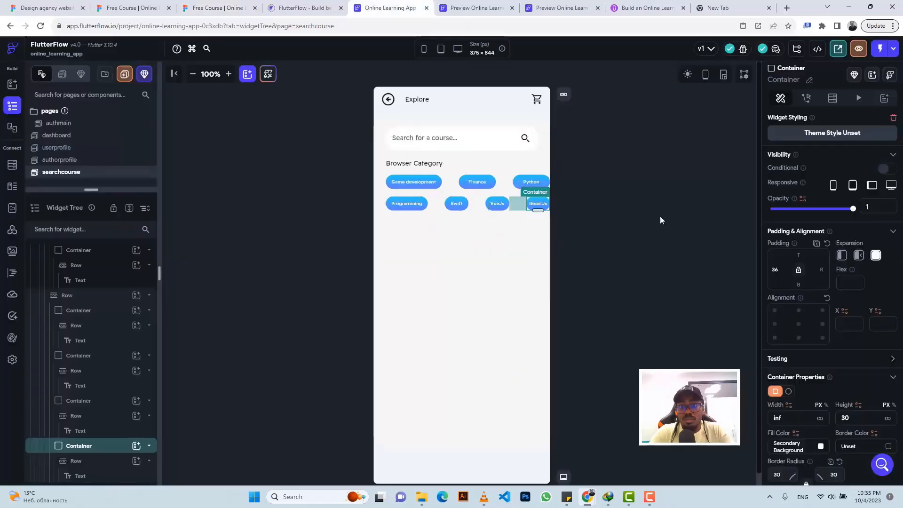
pyautogui.click(822, 270)
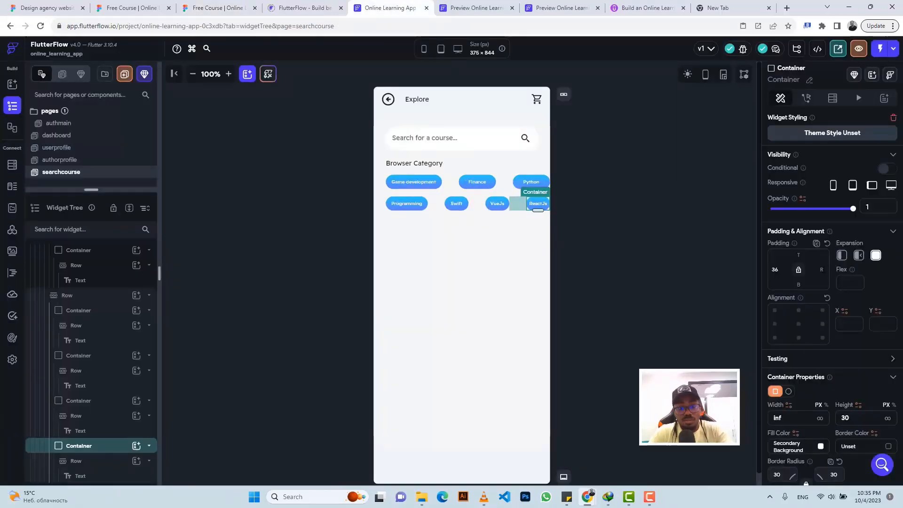
pyautogui.write('62')
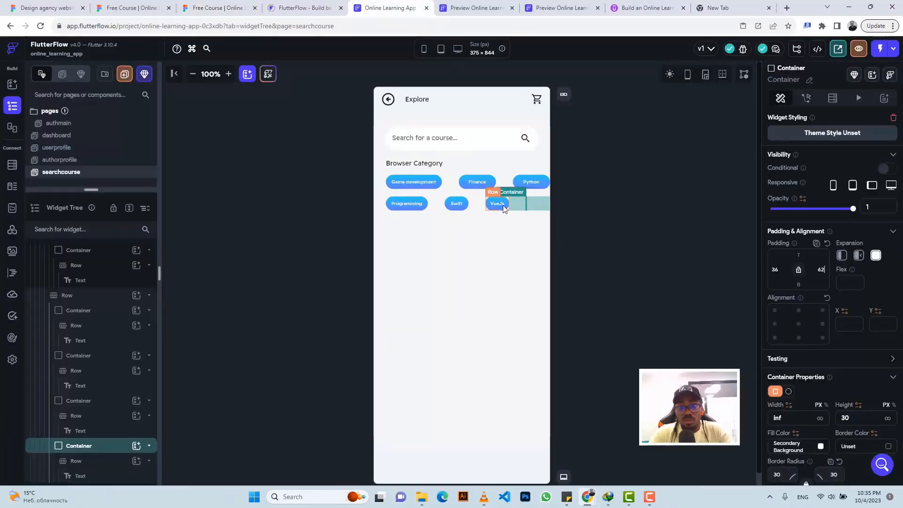
# Step: Set the left padding of the second row's VueJs badge container to 15
pyautogui.click(487, 204)
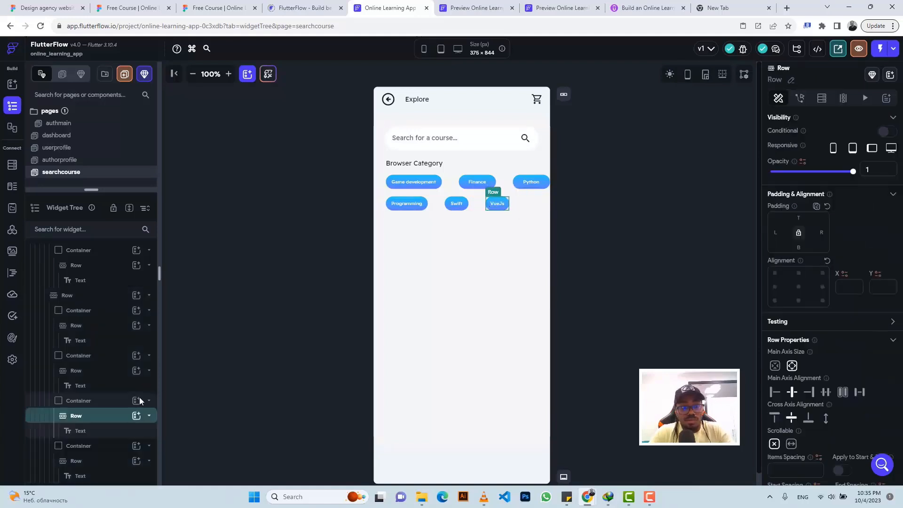
pyautogui.click(94, 401)
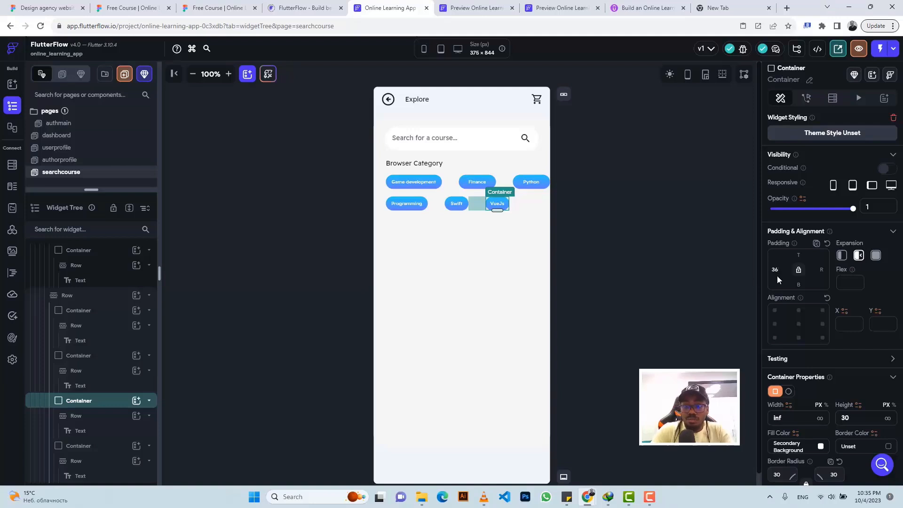
pyautogui.press('BackSpace')
pyautogui.press('BackSpace')
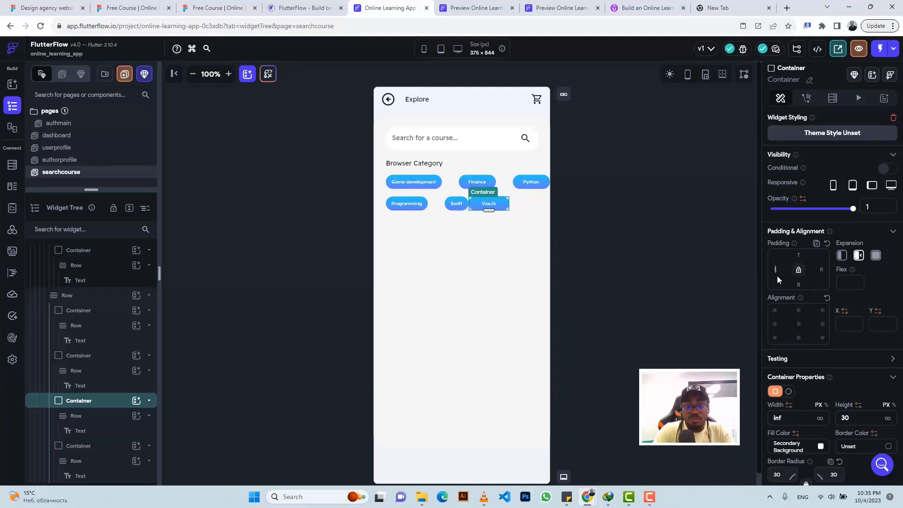
pyautogui.write('15')
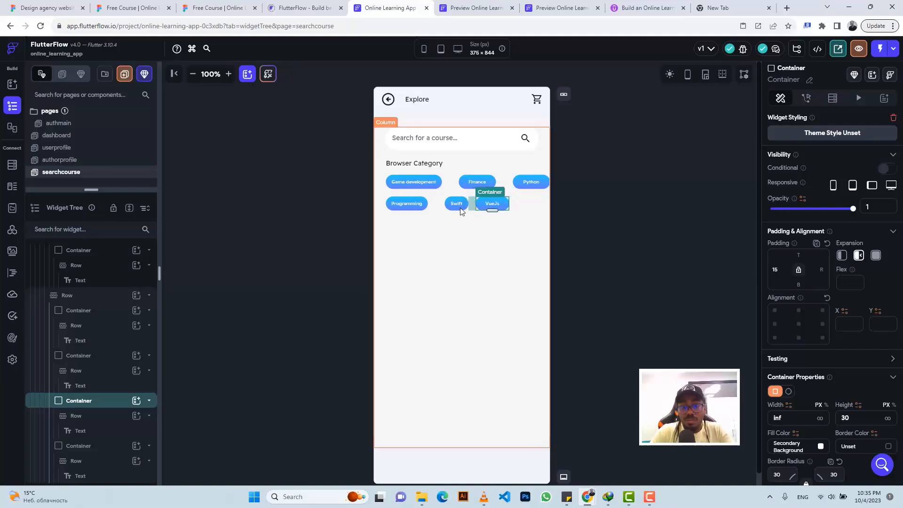
# Step: Set the left padding of the second row's Swift badge container to 15
pyautogui.click(461, 211)
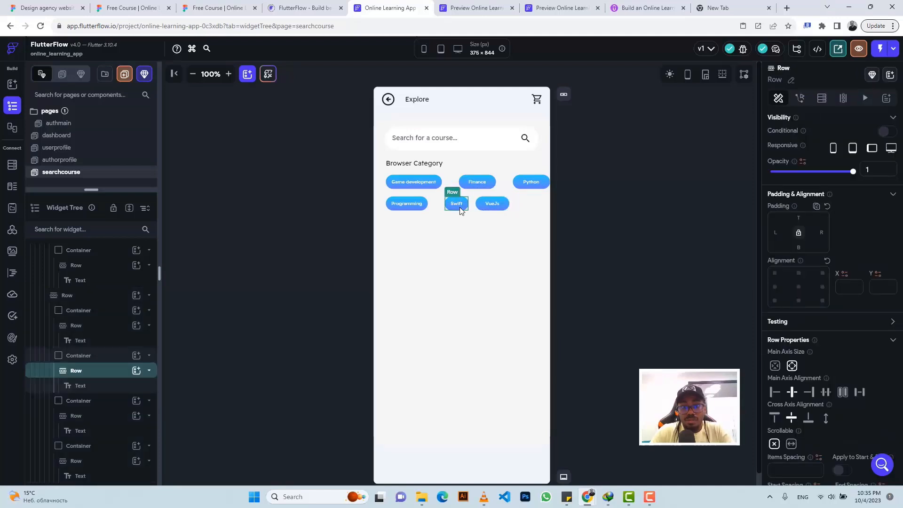
pyautogui.click(104, 358)
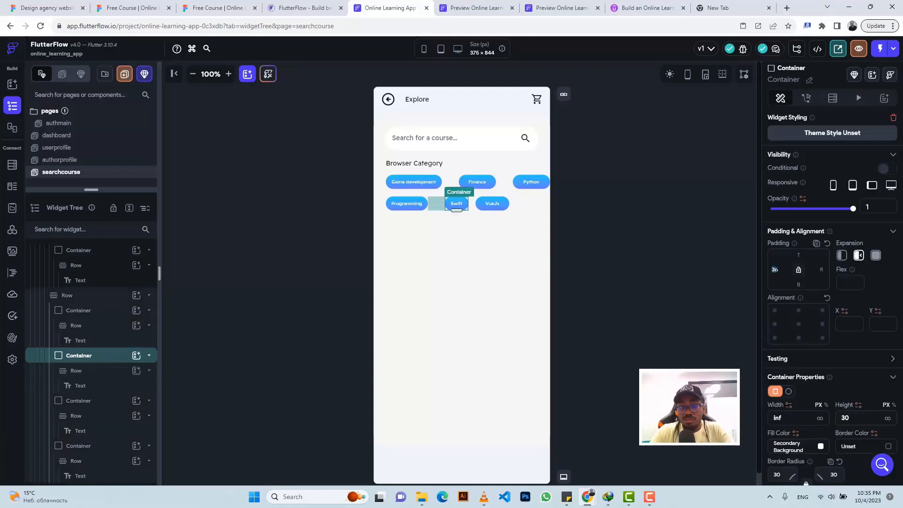
pyautogui.write('15')
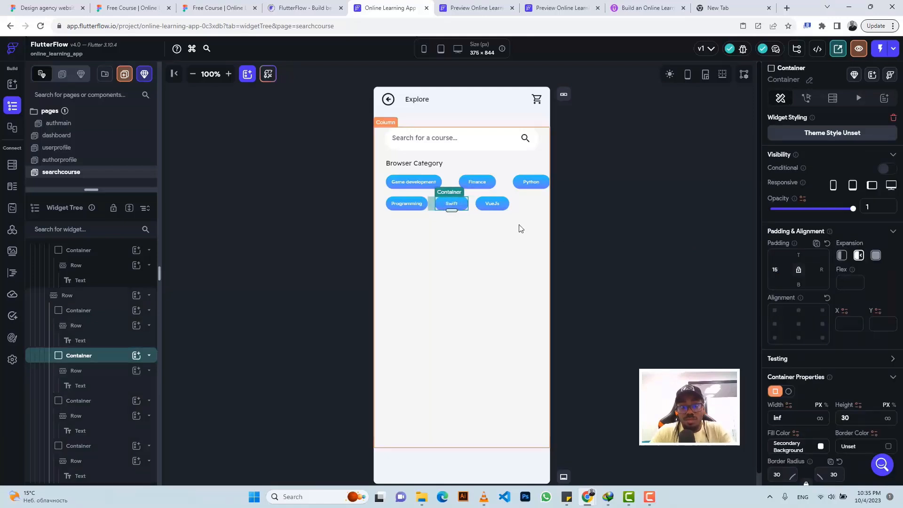
# Step: Set both the left and right padding of the ReactJs badge container to 15
pyautogui.click(84, 446)
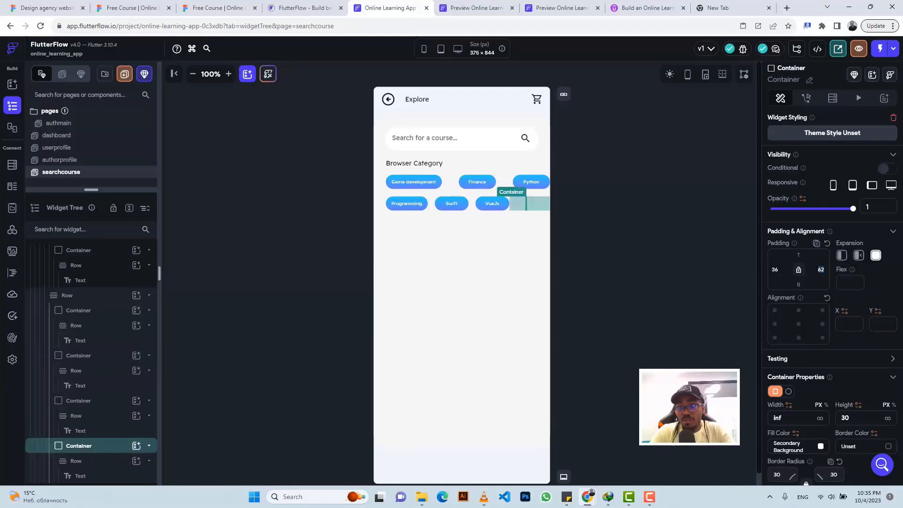
pyautogui.press('BackSpace')
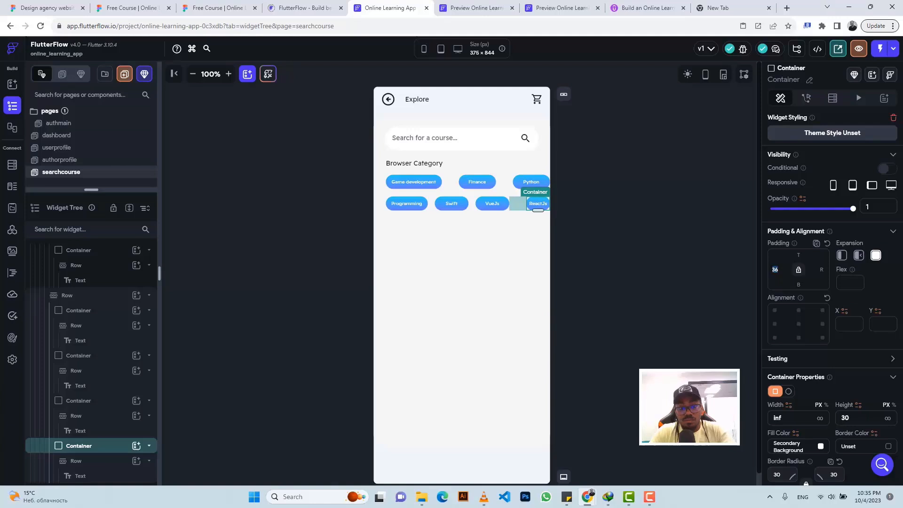
pyautogui.write('15')
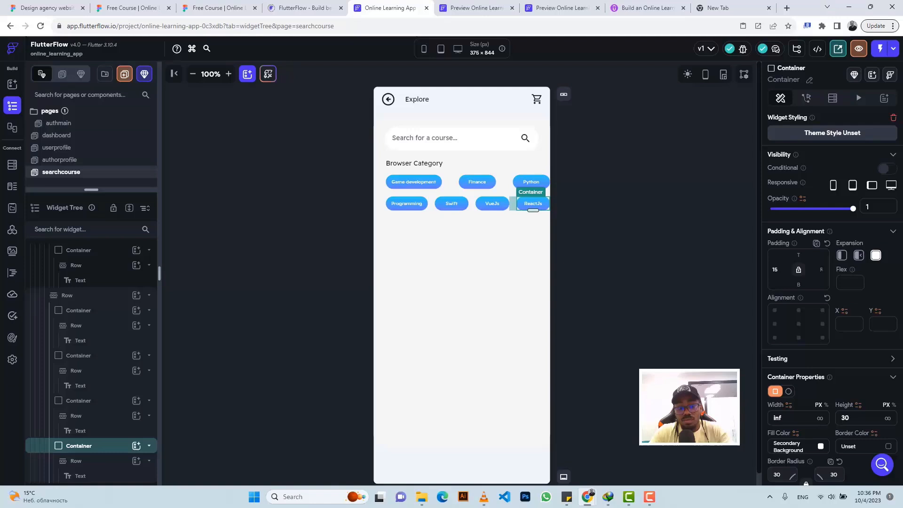
pyautogui.click(822, 270)
pyautogui.write('15')
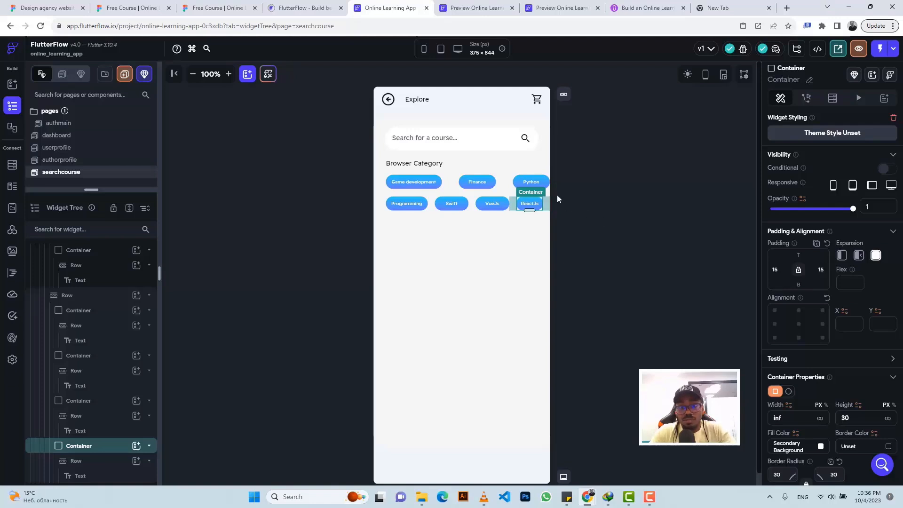
# Step: Set the right padding of the first row's Python badge container to 15
pyautogui.click(543, 183)
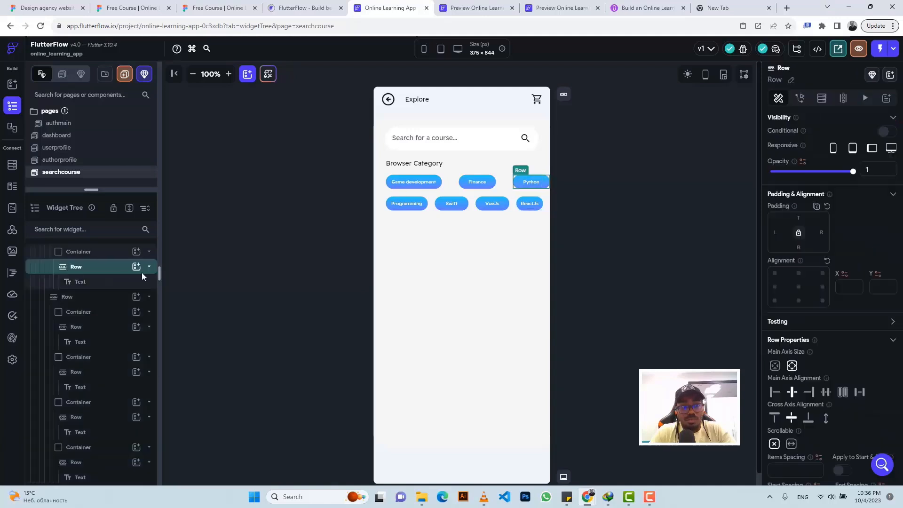
pyautogui.click(111, 254)
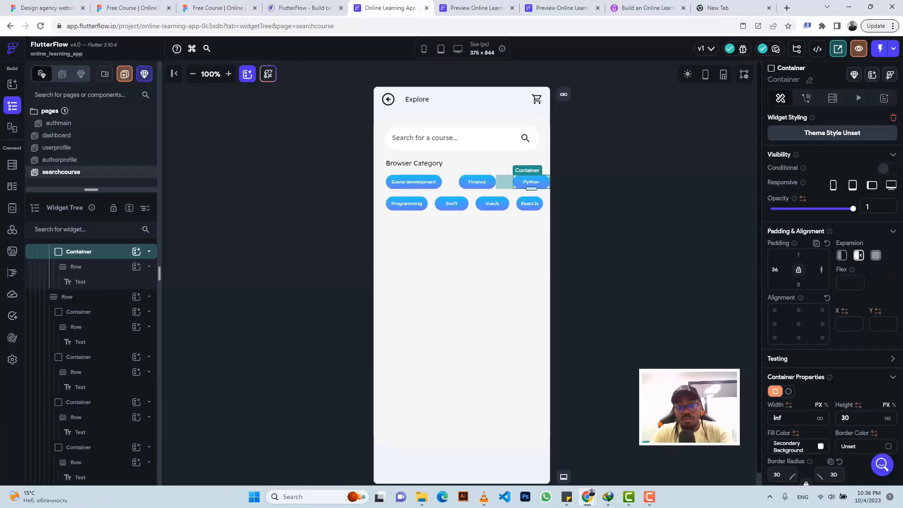
pyautogui.write('15')
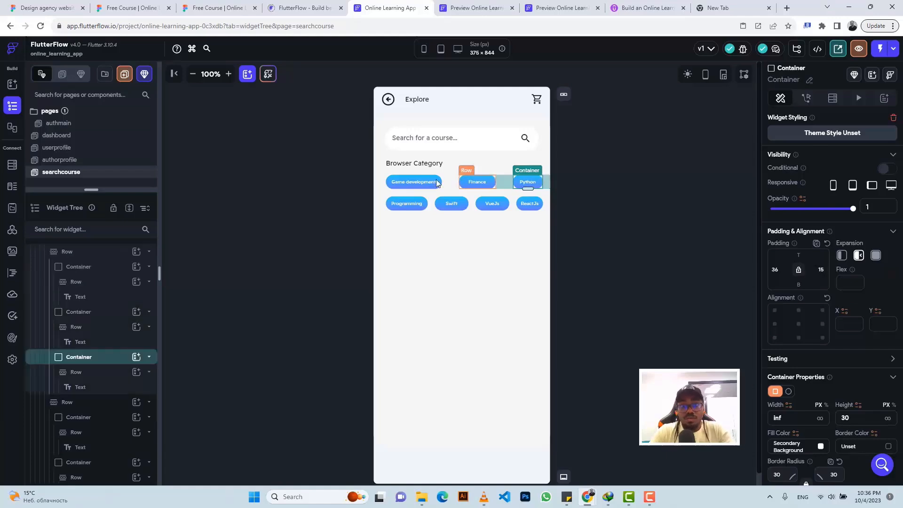
# Step: Check the Recommended Courses heading and course cards below the badges in the Figma search page design
pyautogui.click(219, 7)
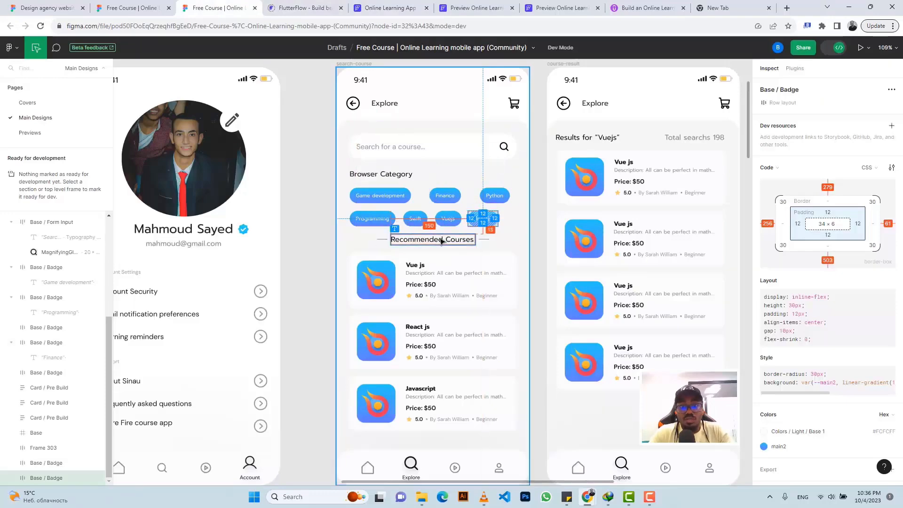
pyautogui.scroll(-1, 455, 364)
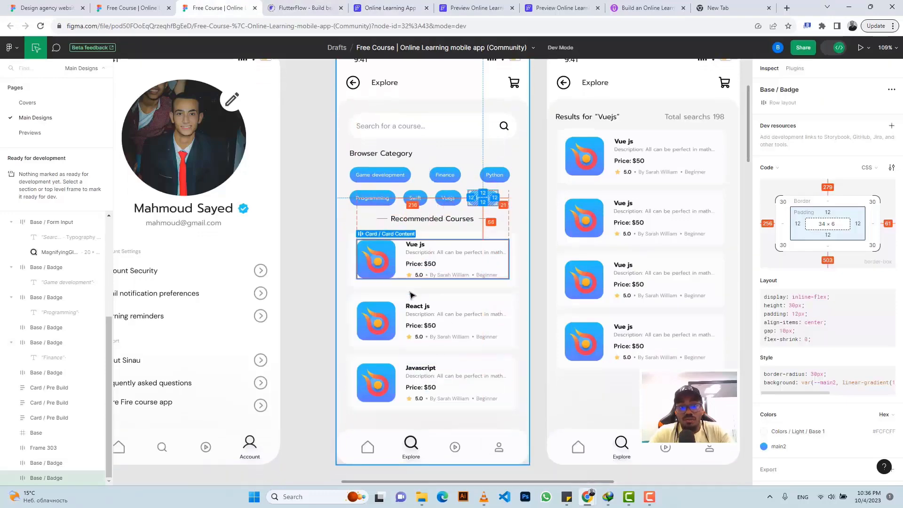
pyautogui.click(385, 6)
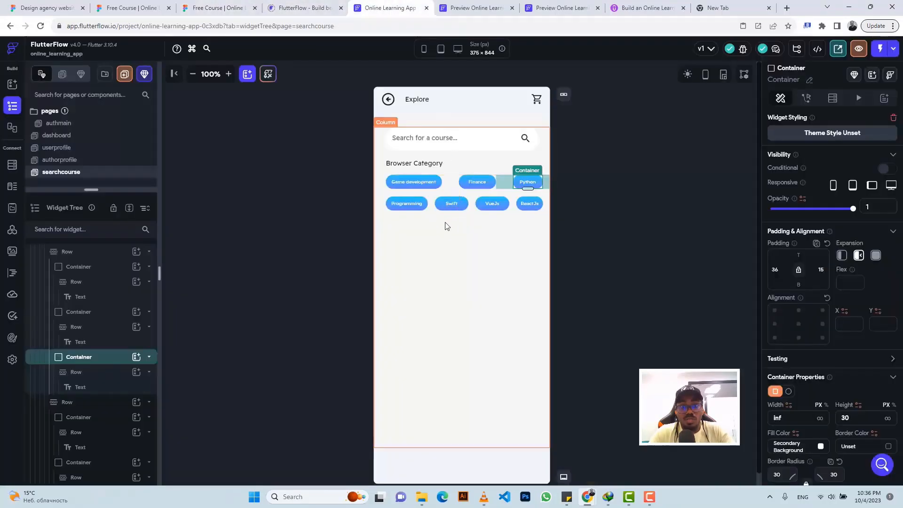
# Step: Copy the Recommendation heading row from the dashboard page and paste it into the searchcourse page's column below the badge rows
pyautogui.click(59, 160)
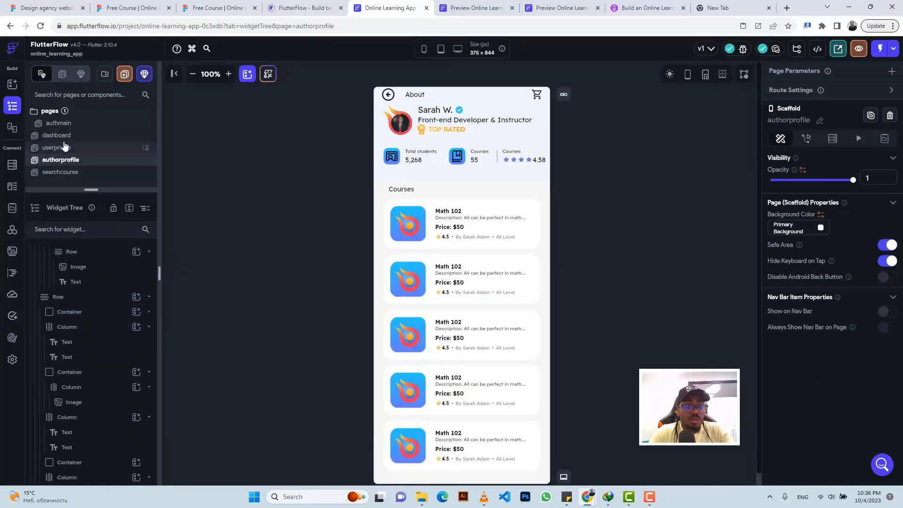
pyautogui.click(65, 148)
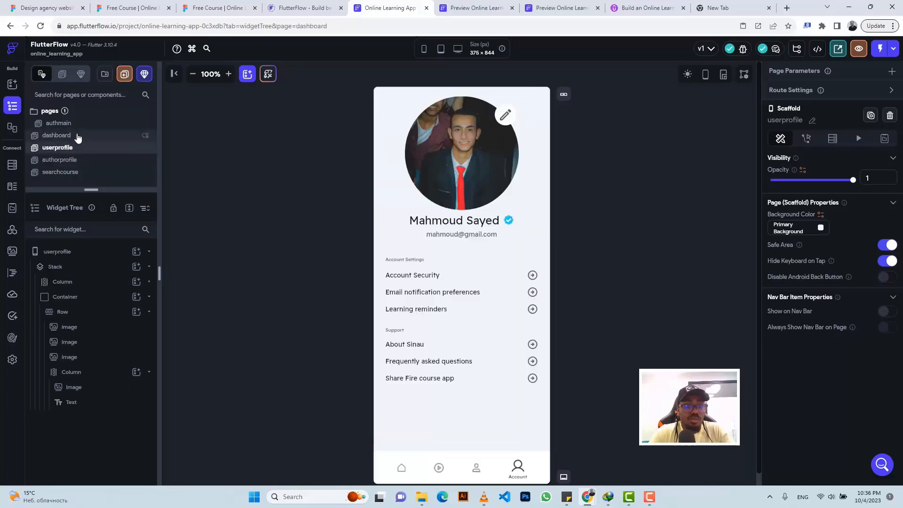
pyautogui.click(78, 137)
pyautogui.click(513, 252)
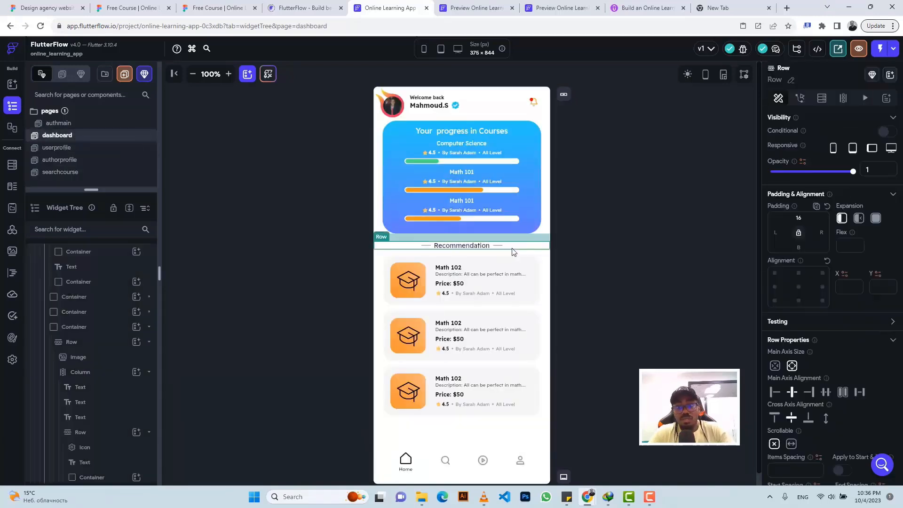
pyautogui.hotkey('ctrl', 'c')
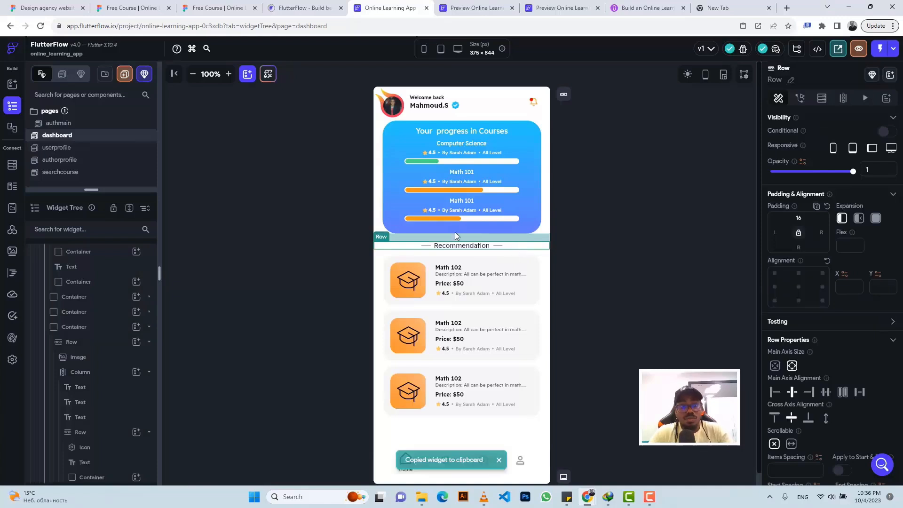
pyautogui.click(83, 173)
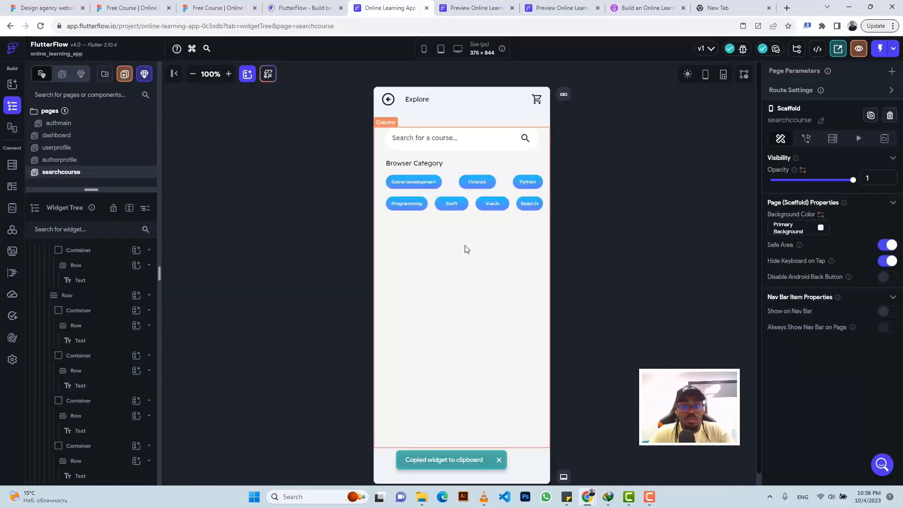
pyautogui.click(465, 249)
pyautogui.hotkey('ctrl', 'v')
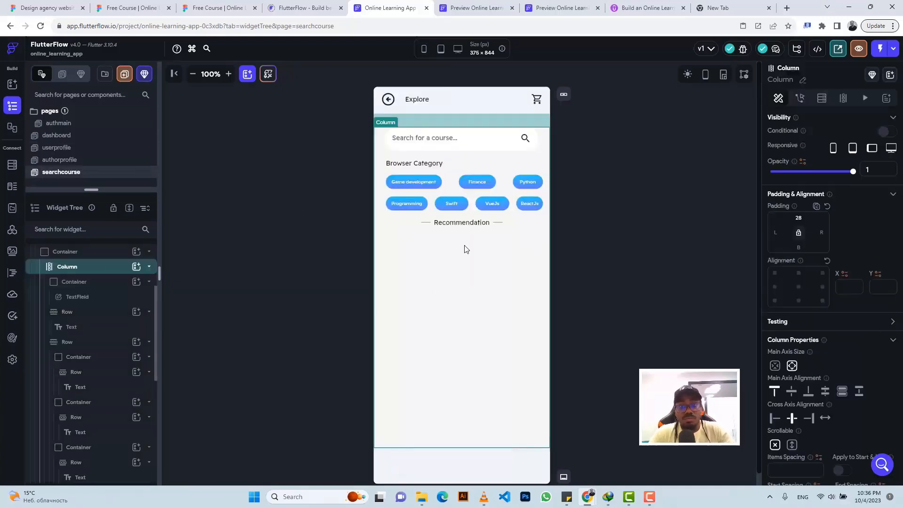
# Step: Copy the first course card container from the authorprofile page and paste it below the Recommendation heading in the searchcourse page's column
pyautogui.click(74, 161)
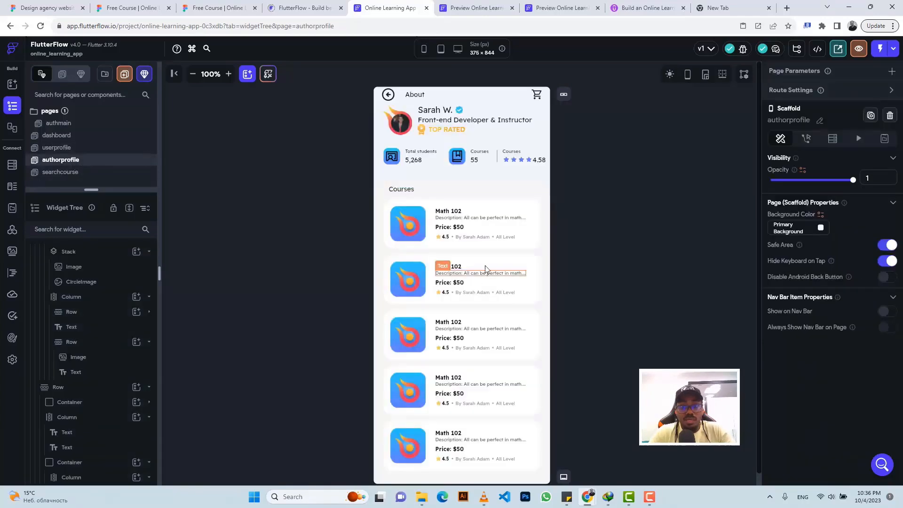
pyautogui.click(209, 9)
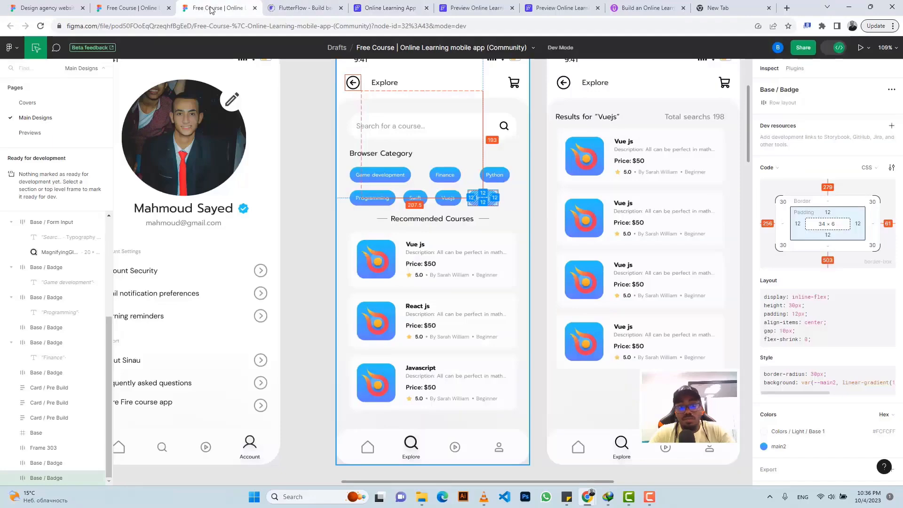
pyautogui.click(391, 8)
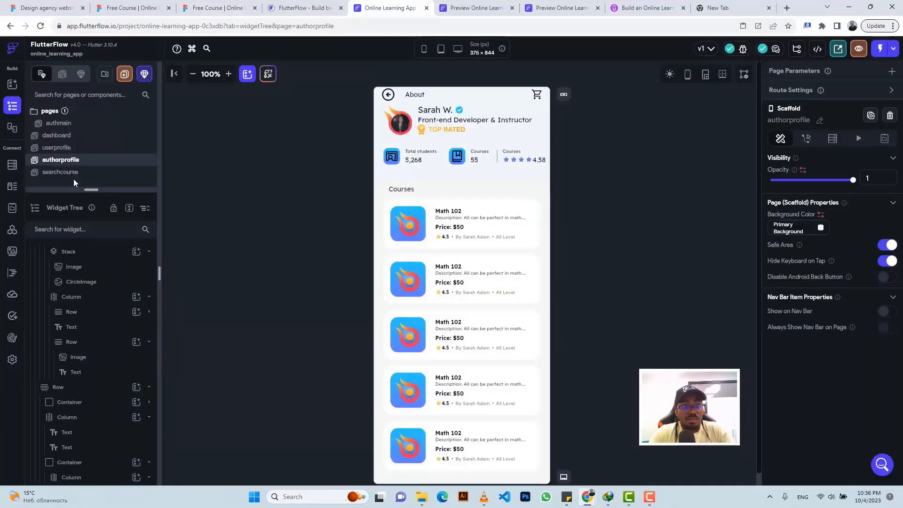
pyautogui.click(393, 247)
pyautogui.scroll(2, 80, 306)
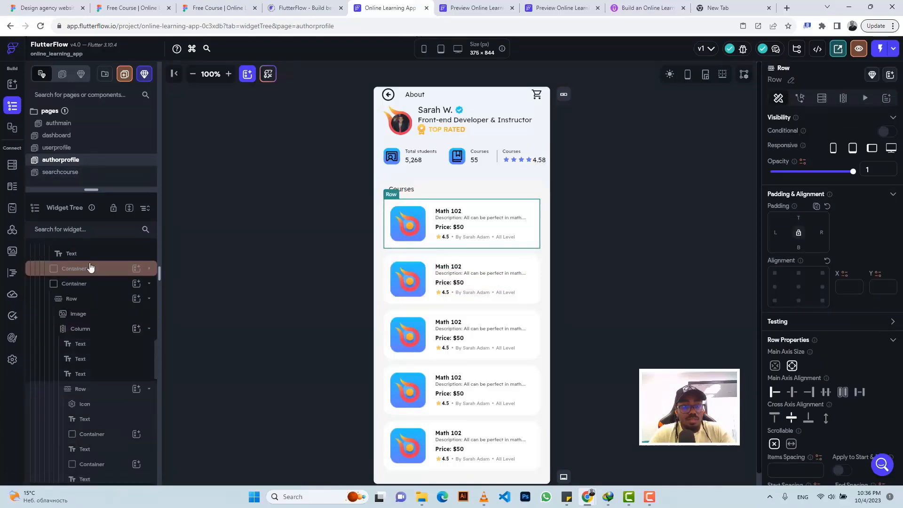
pyautogui.click(91, 268)
pyautogui.hotkey('ctrl', 'c')
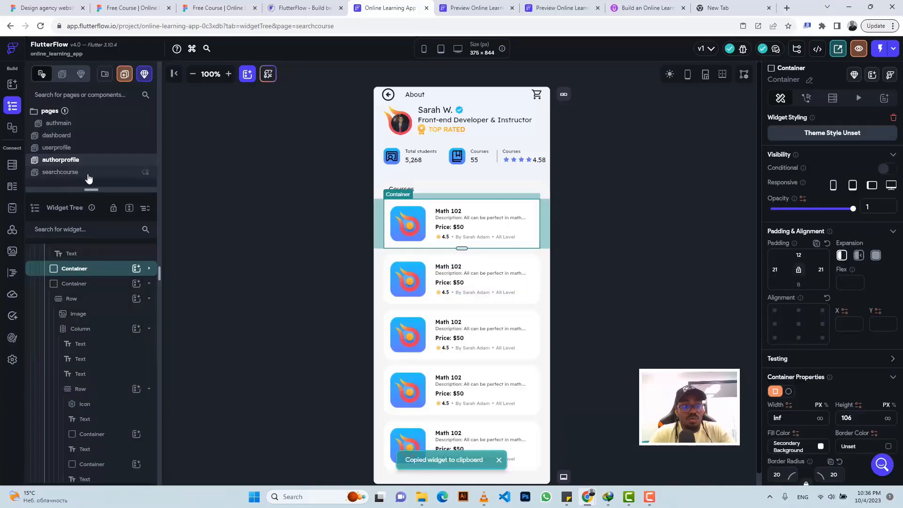
pyautogui.click(89, 174)
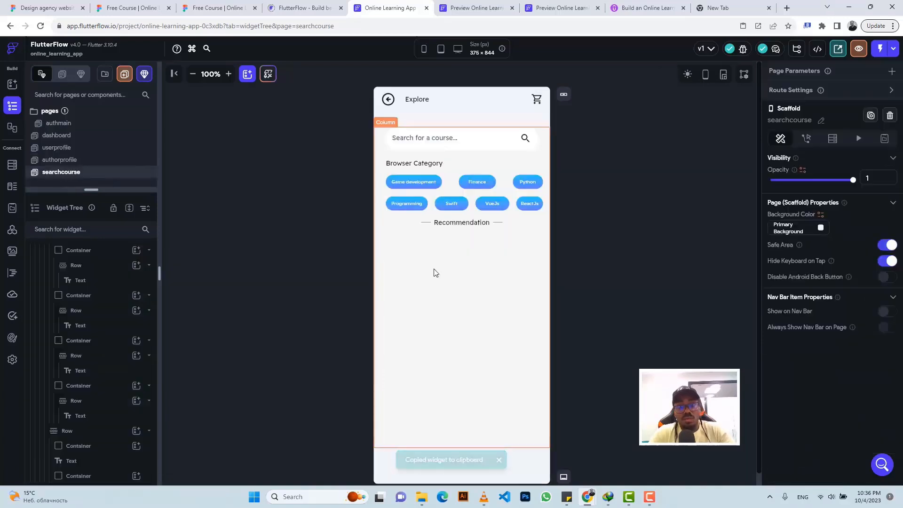
pyautogui.click(433, 273)
pyautogui.hotkey('ctrl', 'v')
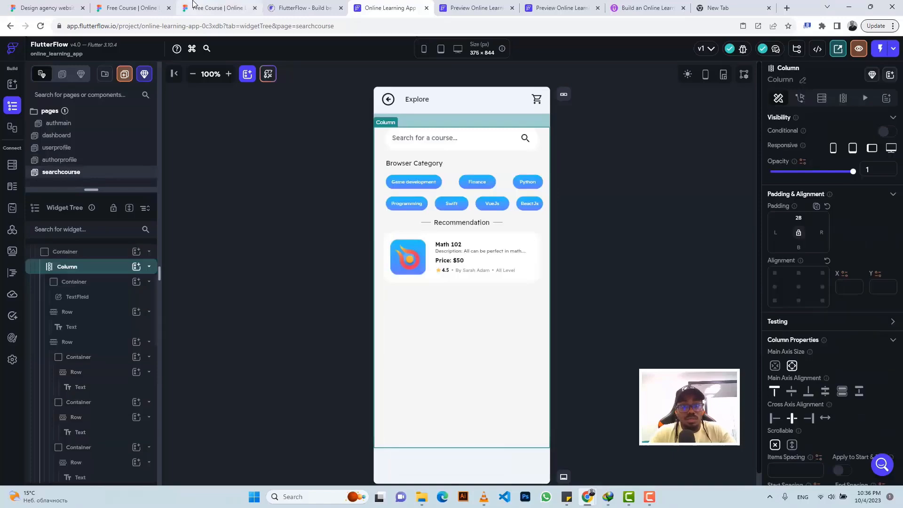
# Step: Paste three more copies of the course card into the searchcourse page's column below the first one
pyautogui.click(193, 5)
pyautogui.click(385, 8)
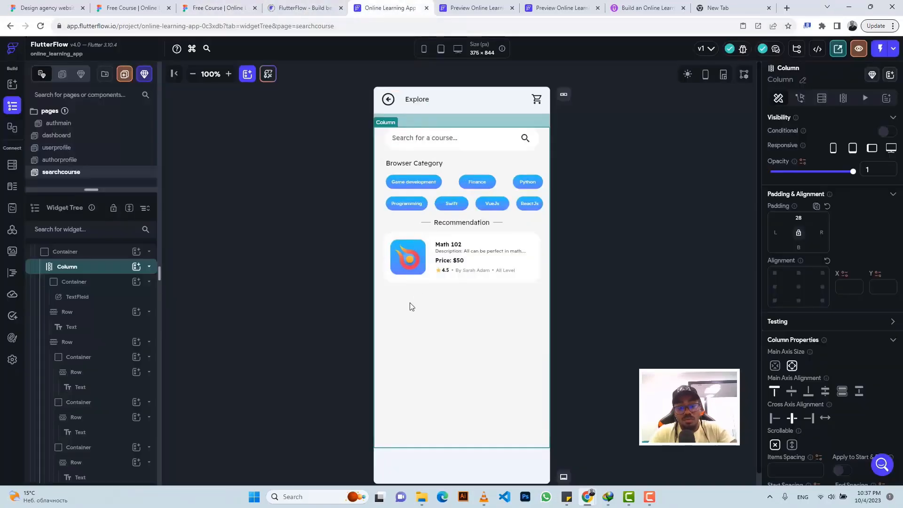
pyautogui.hotkey('ctrl', 'v')
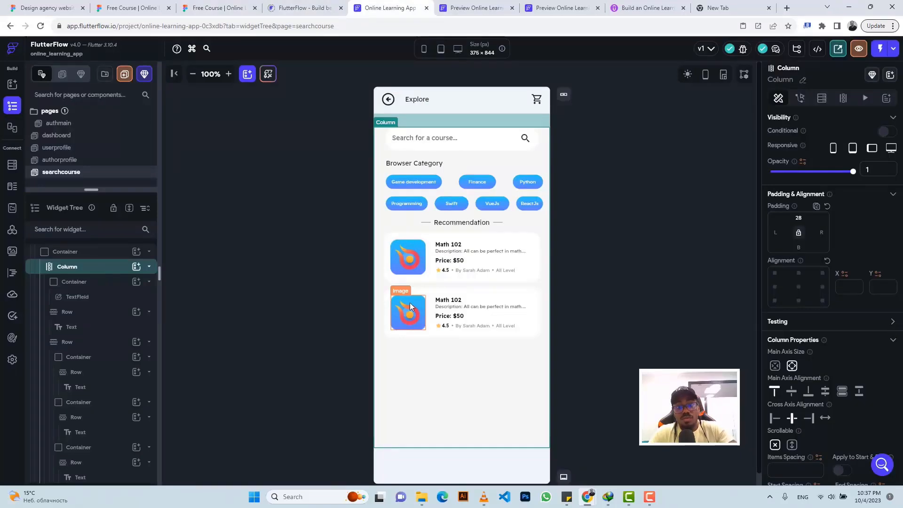
pyautogui.hotkey('ctrl', 'v')
pyautogui.hotkey('ctrl', 'v')
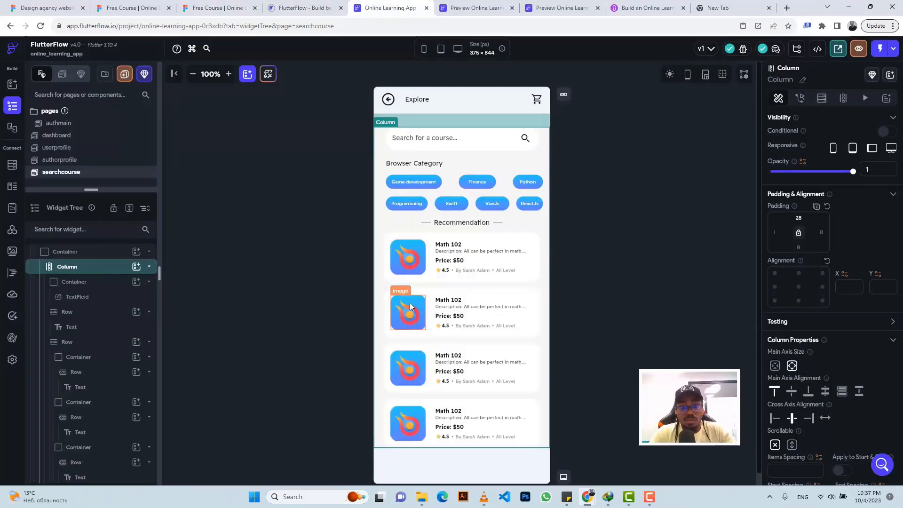
# Step: Switch to the Figma design and export the Explore search icon of the bottom navigation bar as PNG at 1x
pyautogui.click(216, 7)
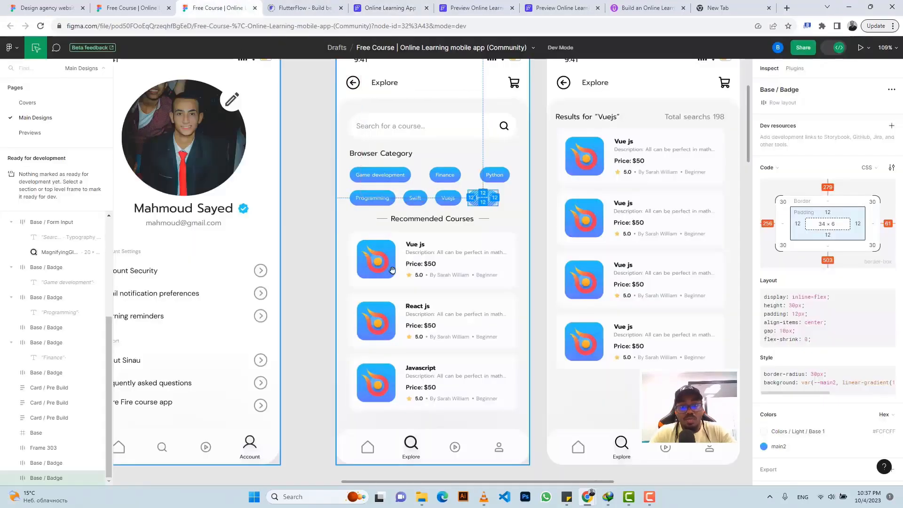
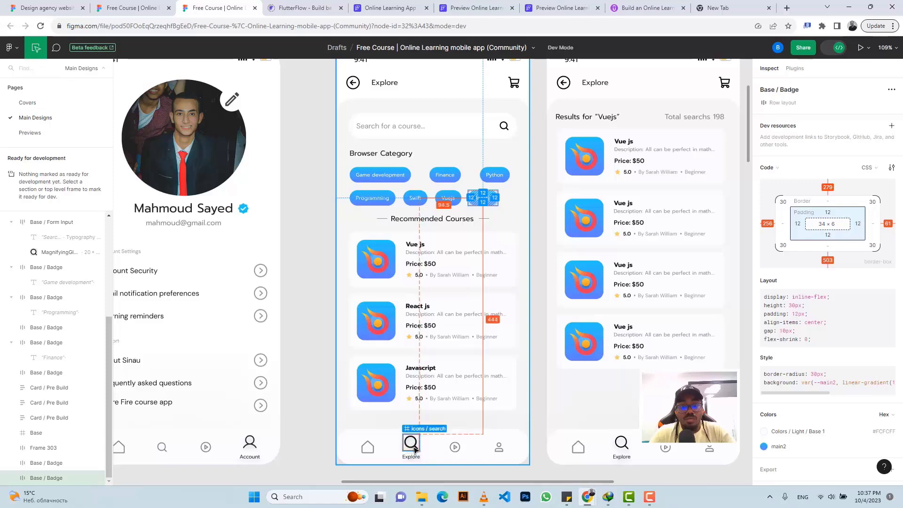
pyautogui.click(414, 449)
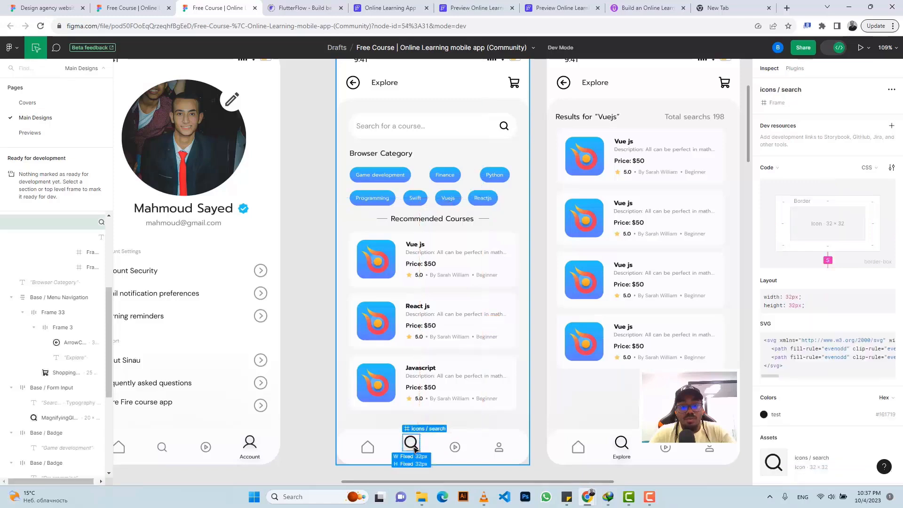
pyautogui.scroll(-2, 784, 442)
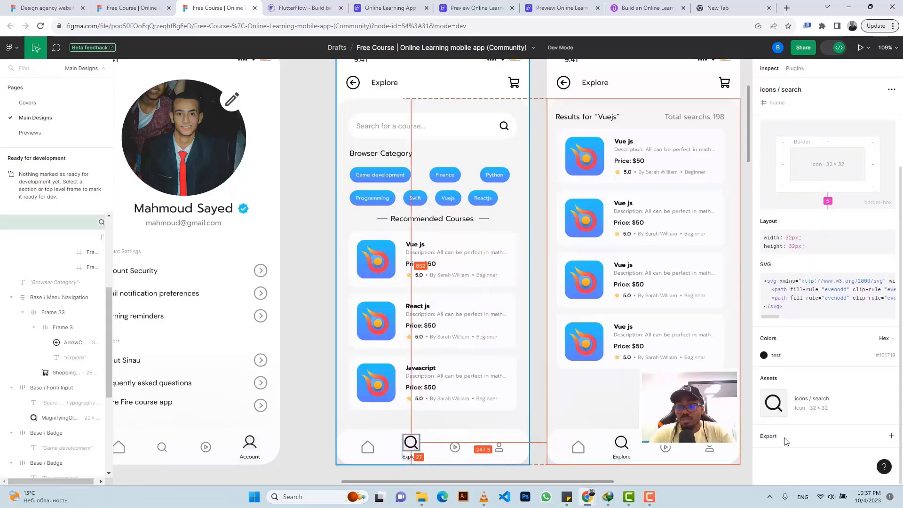
pyautogui.click(784, 438)
pyautogui.scroll(-2, 791, 442)
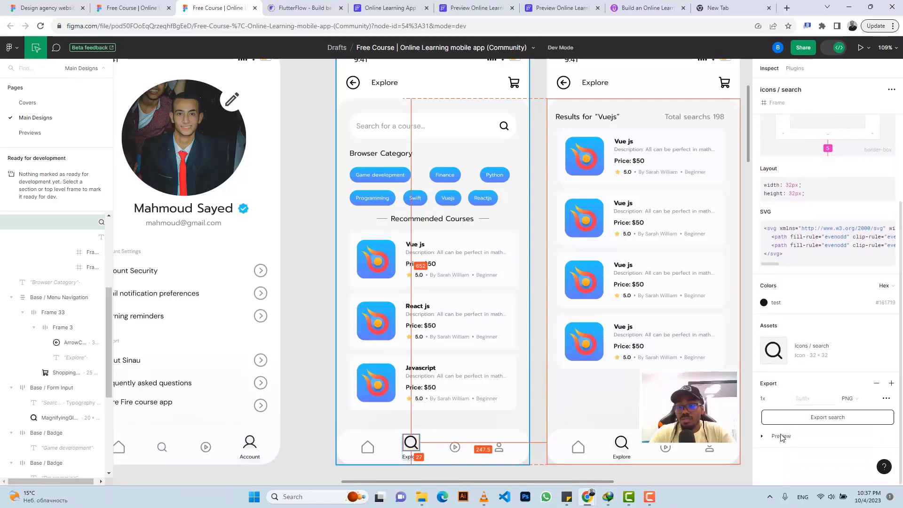
pyautogui.click(781, 437)
pyautogui.click(827, 418)
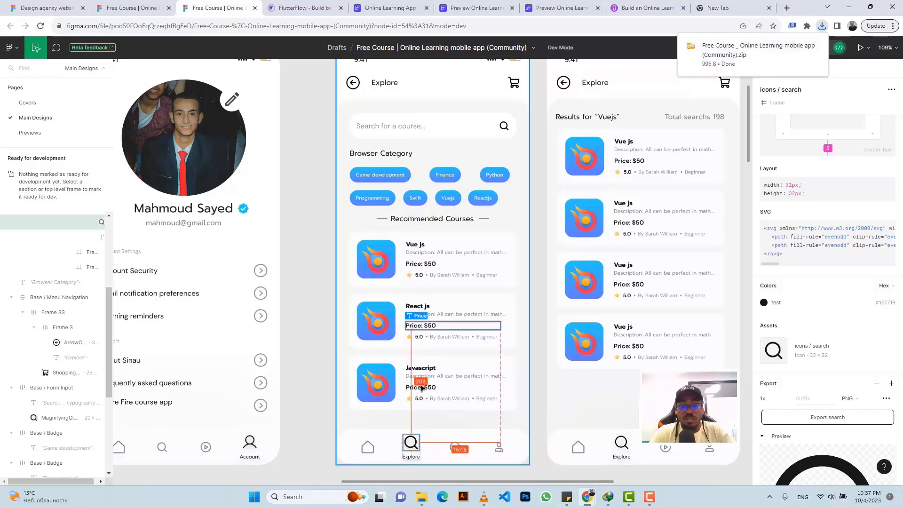
# Step: Switch back to FlutterFlow and copy the bottom navigation container from the userprofile page
pyautogui.click(387, 8)
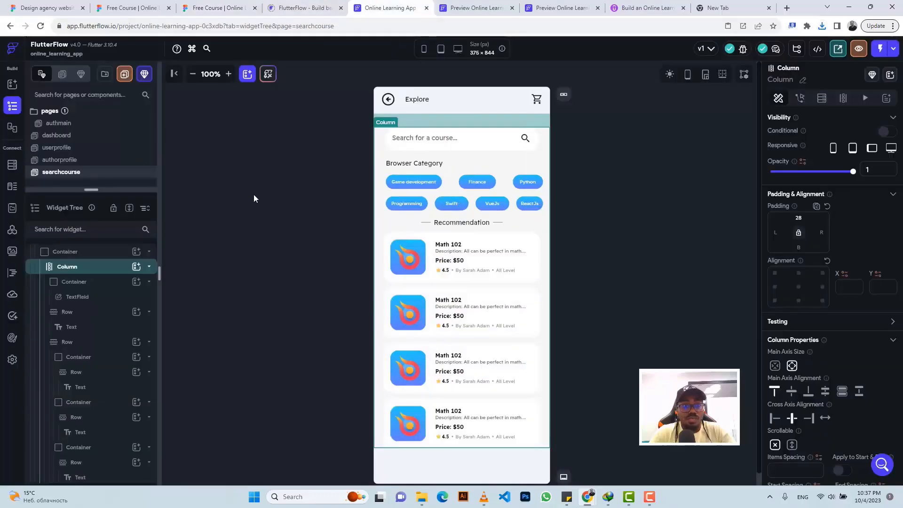
pyautogui.click(75, 162)
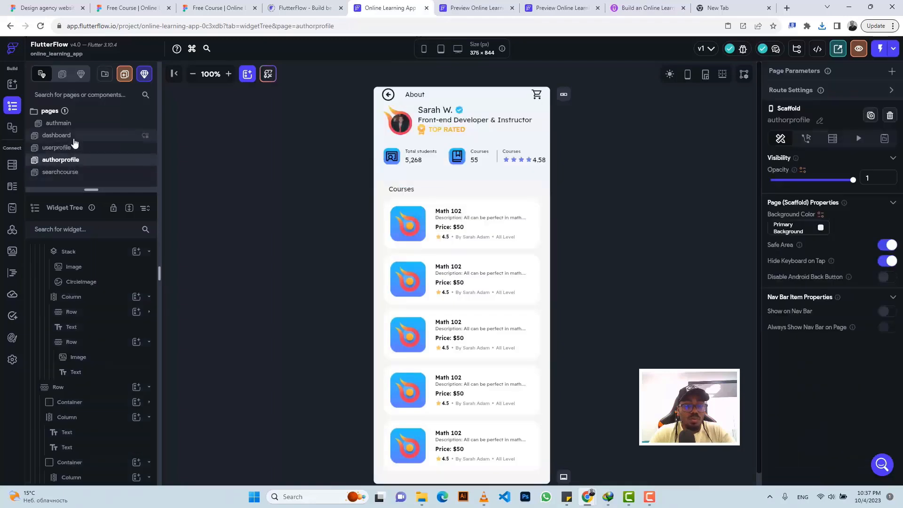
pyautogui.click(70, 148)
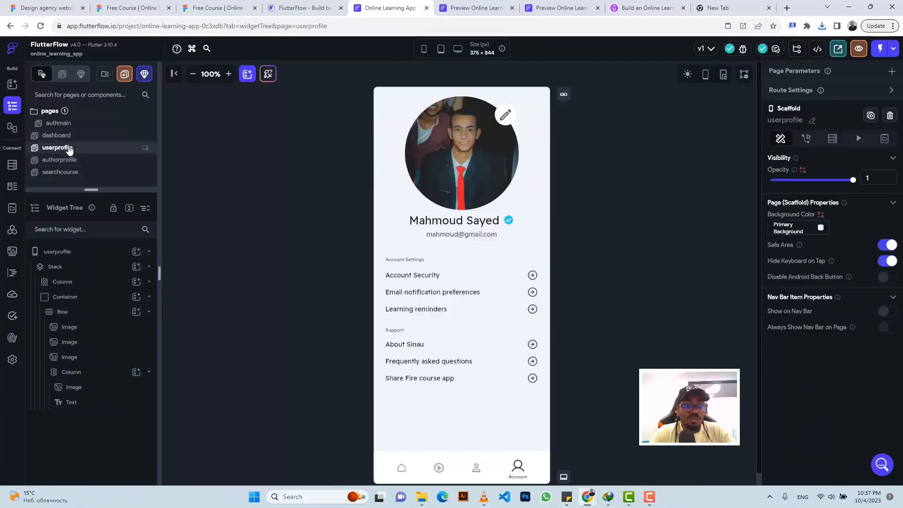
pyautogui.click(416, 462)
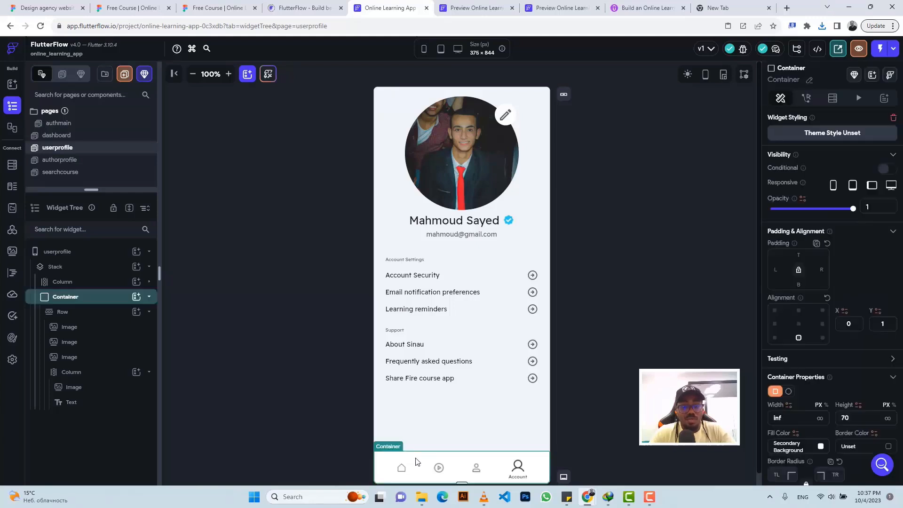
pyautogui.hotkey('ctrl', 'c')
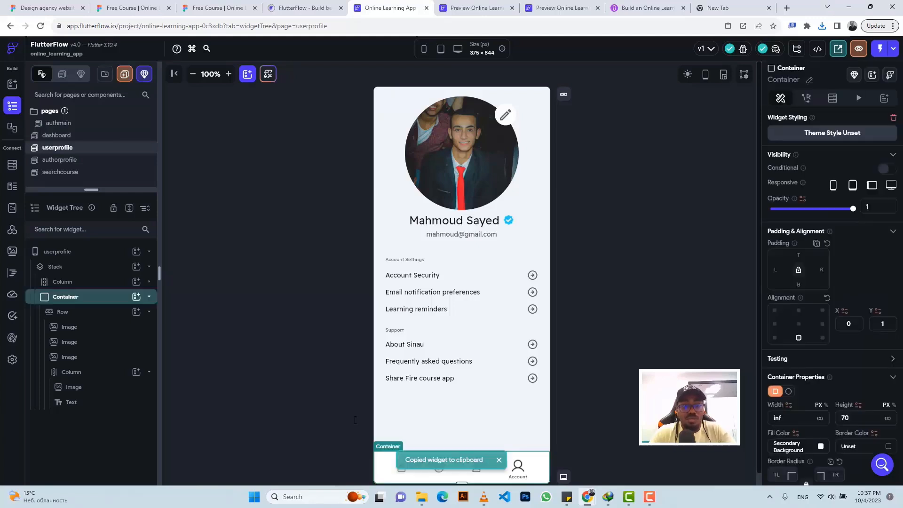
# Step: Wrap the searchcourse page's top-level column in a Stack
pyautogui.click(54, 173)
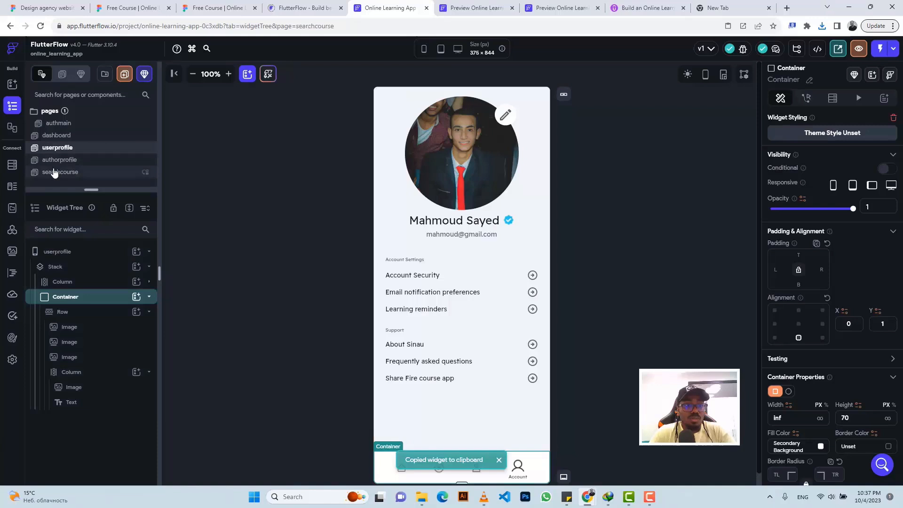
pyautogui.click(78, 254)
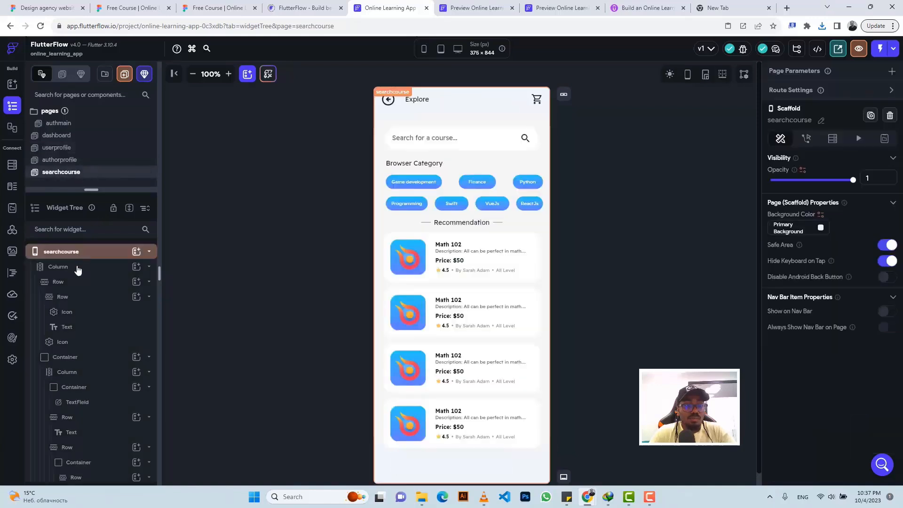
pyautogui.click(78, 268)
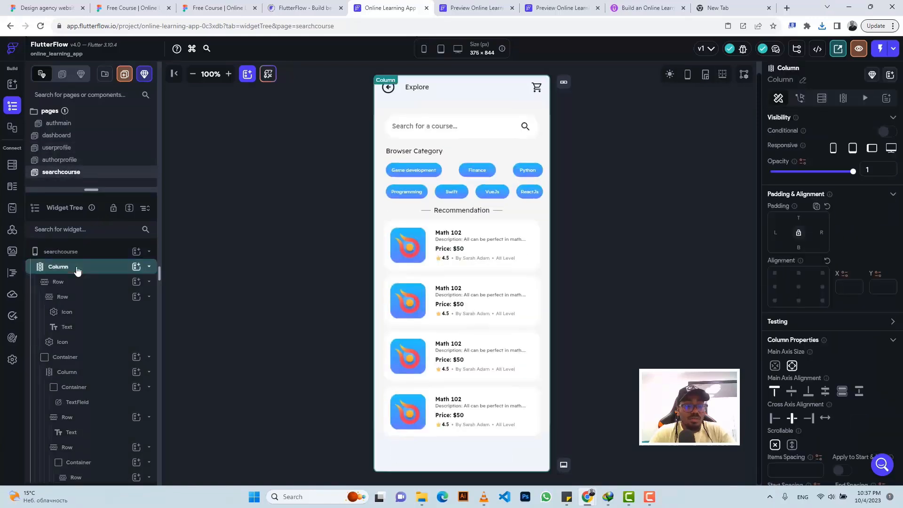
pyautogui.click(77, 271)
pyautogui.rightClick(78, 271)
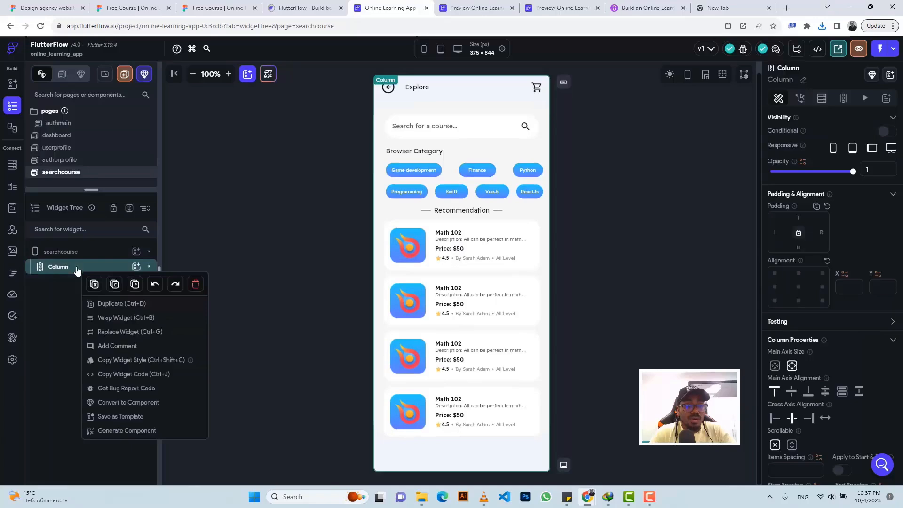
pyautogui.click(111, 319)
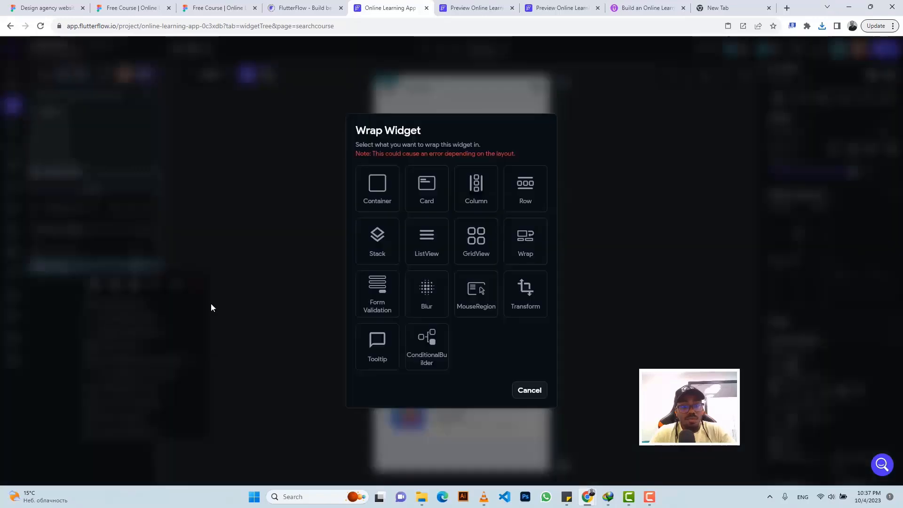
pyautogui.click(391, 242)
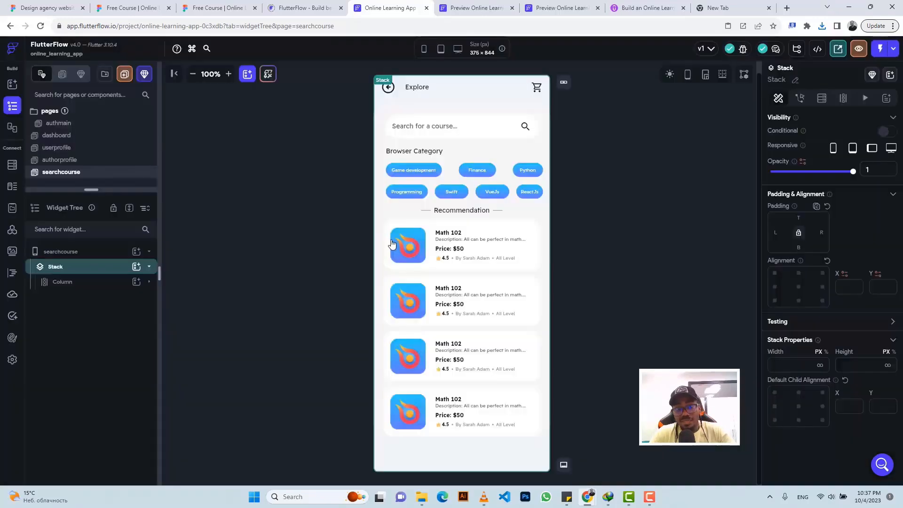
# Step: Paste the copied bottom navigation container into the searchcourse page's Stack and expand its widgets in the tree
pyautogui.click(84, 271)
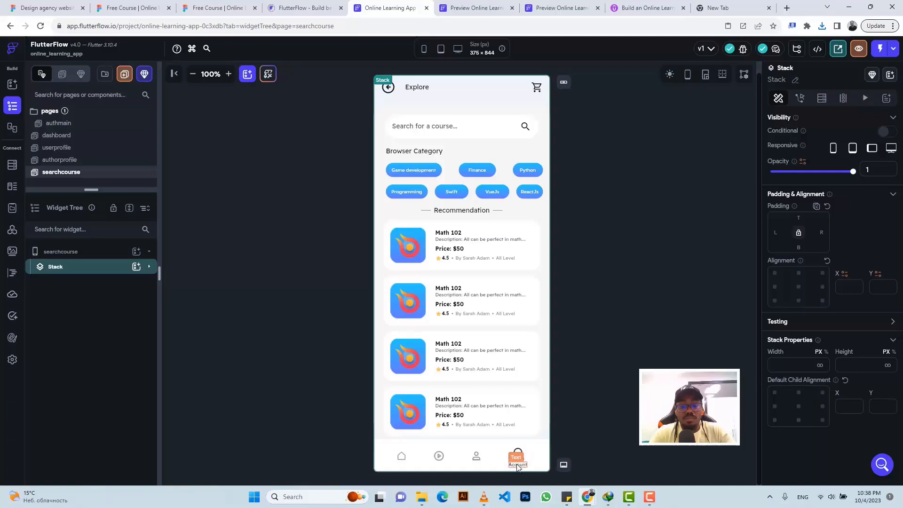
pyautogui.click(517, 465)
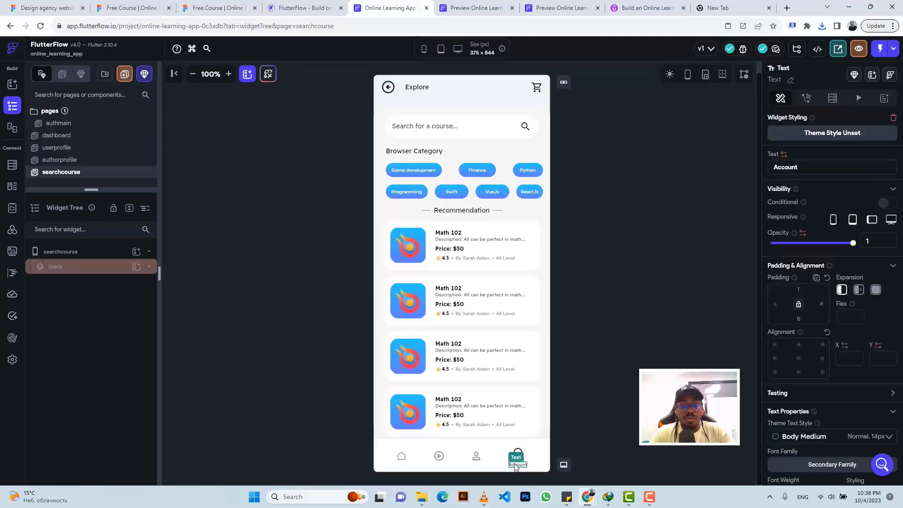
pyautogui.click(72, 273)
pyautogui.click(72, 272)
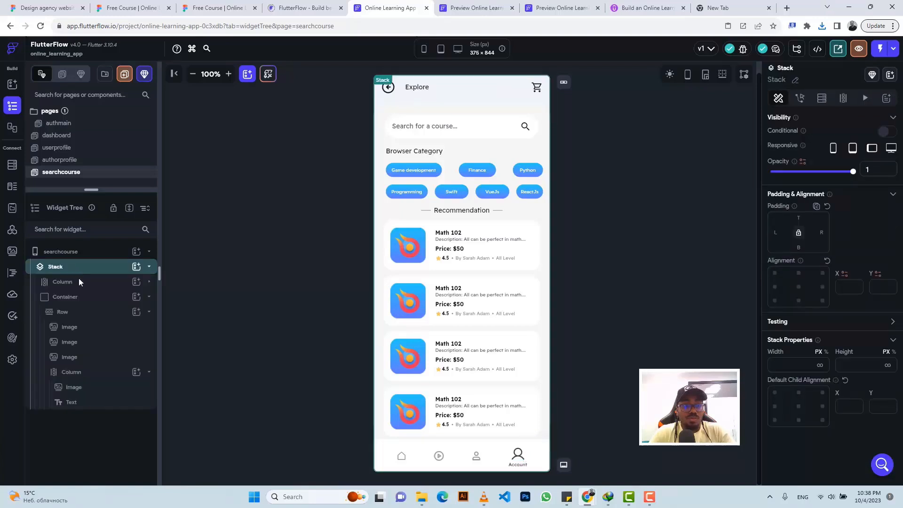
# Step: Move the Account icon column to second place in the bottom navigation row, directly after the home image
pyautogui.click(87, 374)
pyautogui.click(86, 374)
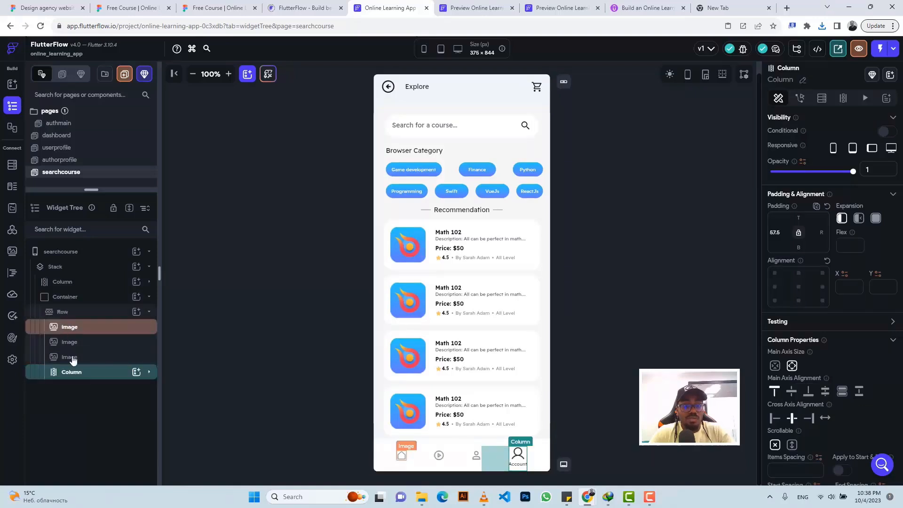
pyautogui.moveTo(78, 372); pyautogui.dragTo(83, 329)
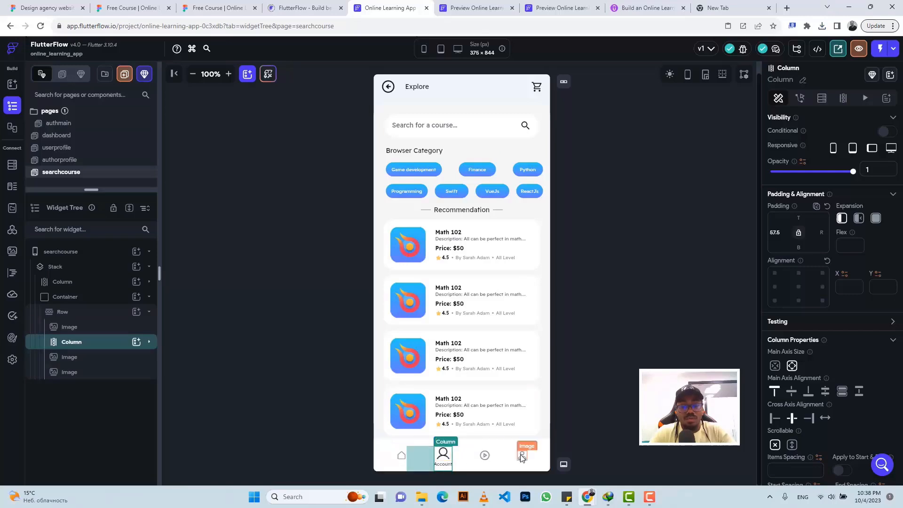
# Step: Compare the bottom navigation with the Figma Explore screen and change the label under the second icon to Explore
pyautogui.click(211, 8)
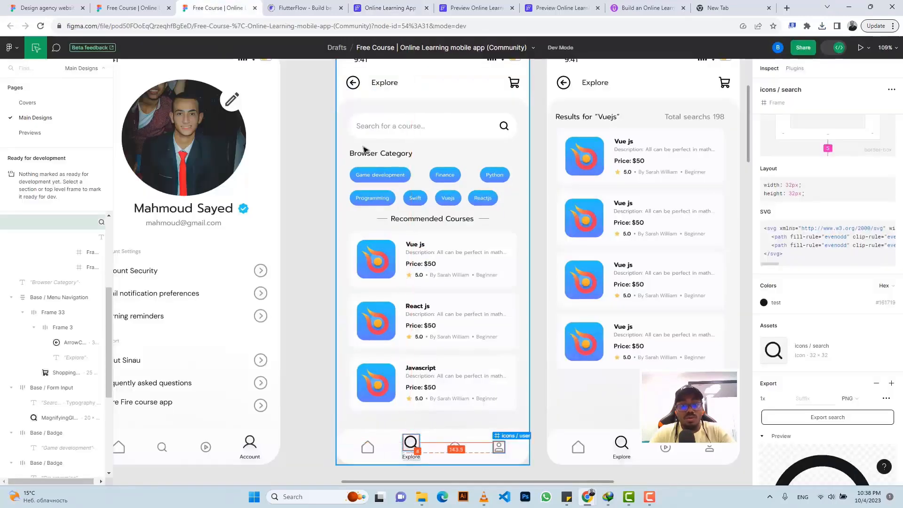
pyautogui.click(386, 8)
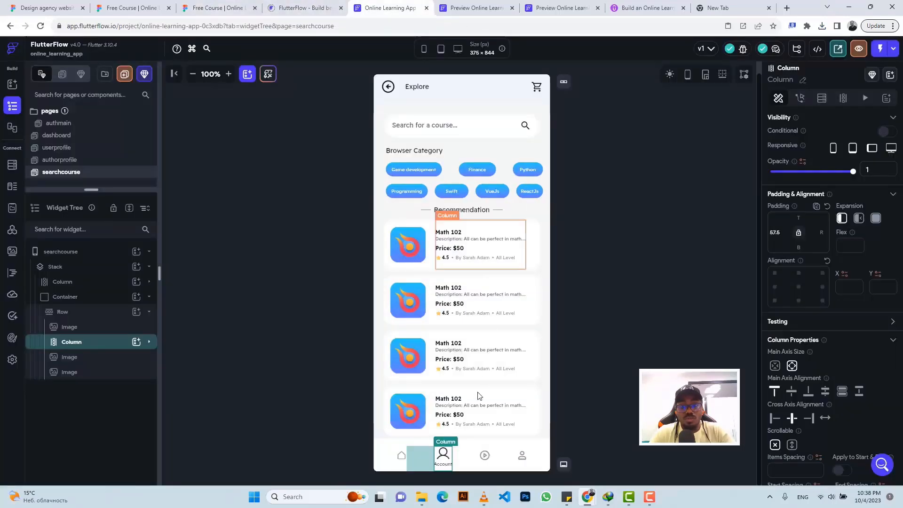
pyautogui.click(445, 455)
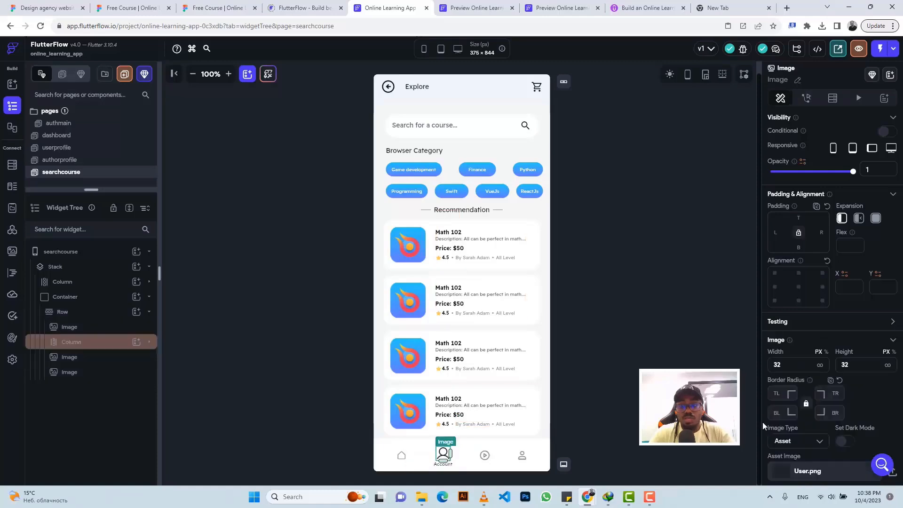
pyautogui.scroll(-3, 813, 425)
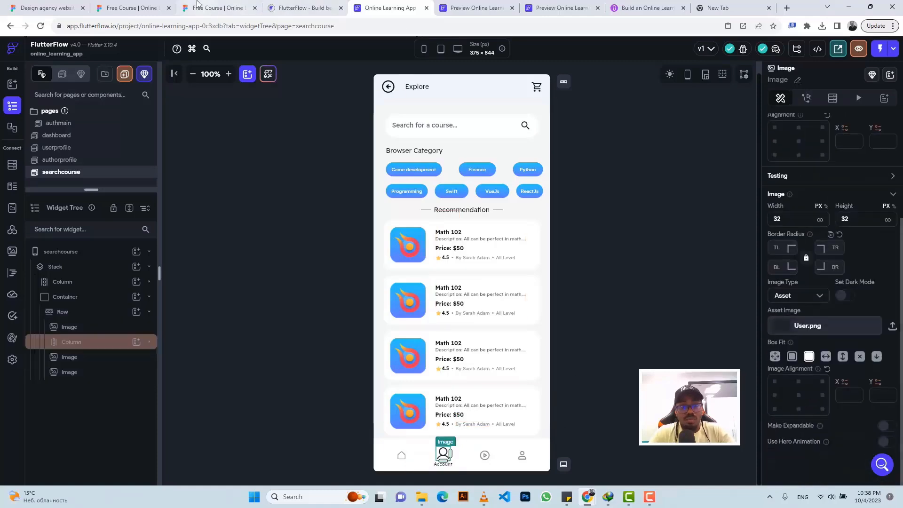
pyautogui.click(196, 7)
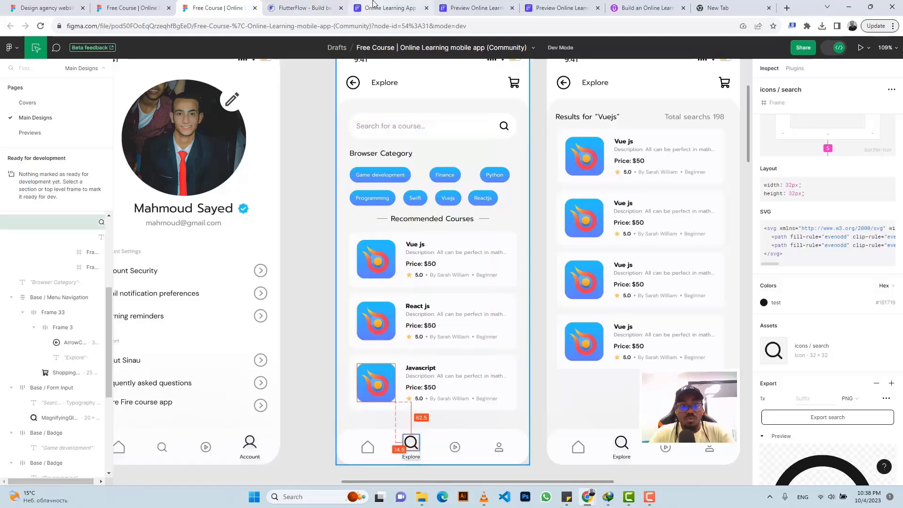
pyautogui.click(389, 7)
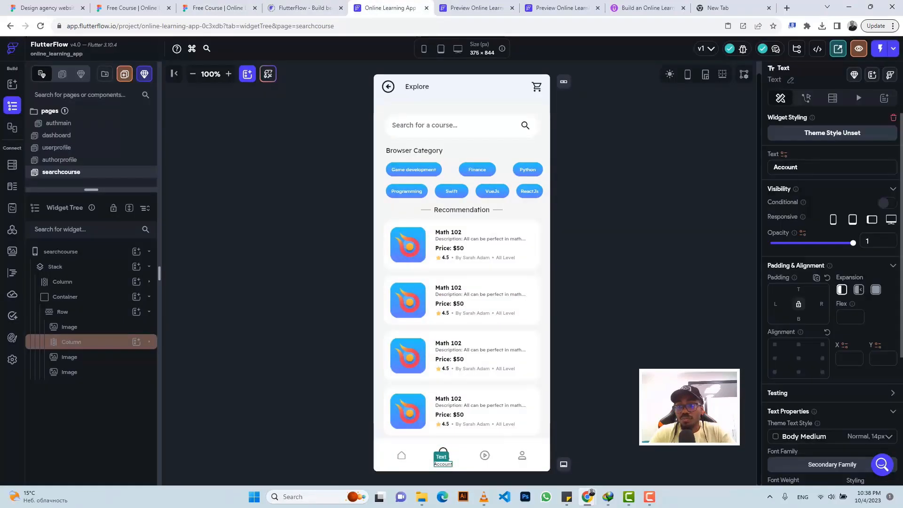
pyautogui.doubleClick(785, 167)
pyautogui.write('E')
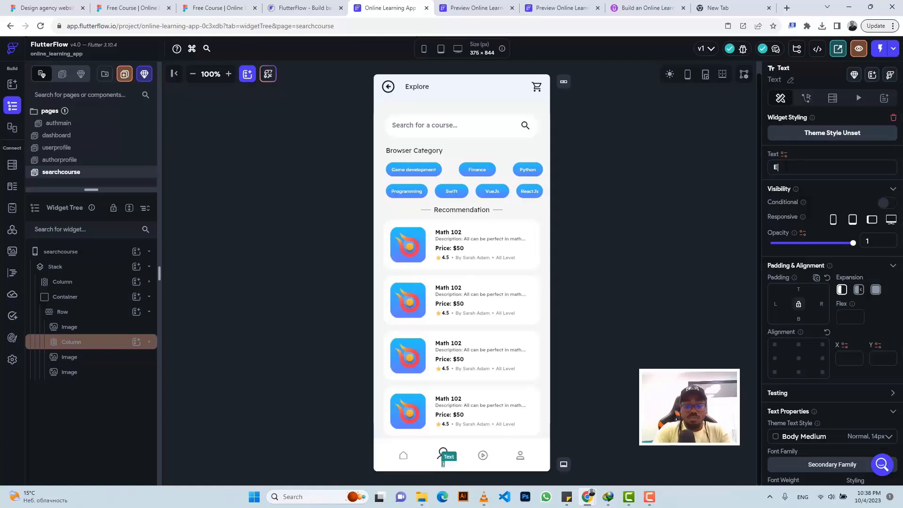
pyautogui.write('xplor')
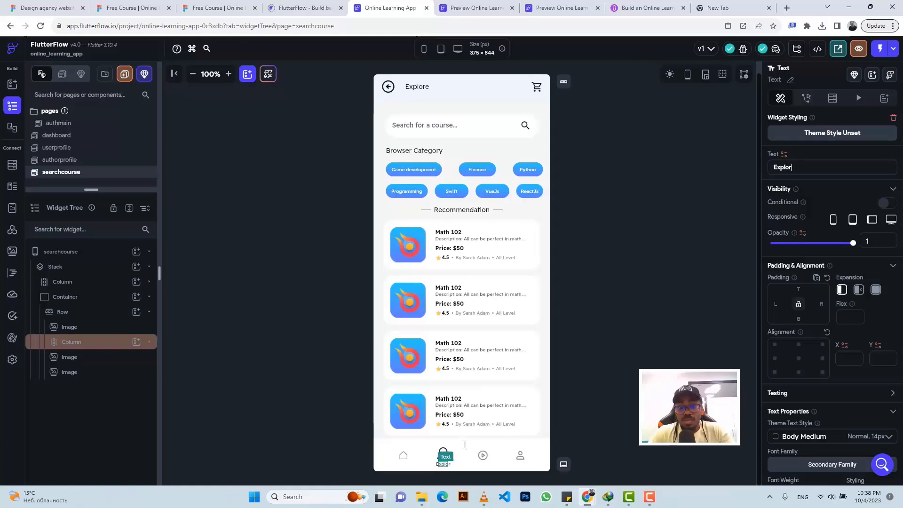
pyautogui.write('e')
# Step: Move the Free Course zip from Downloads into the Online Learning App images folder and upload it as the Explore icon's asset image
pyautogui.click(444, 453)
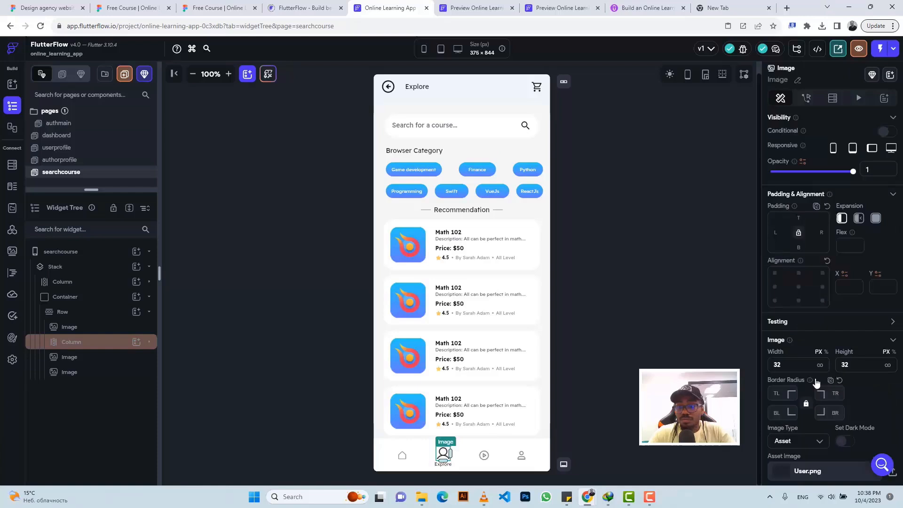
pyautogui.scroll(-3, 867, 429)
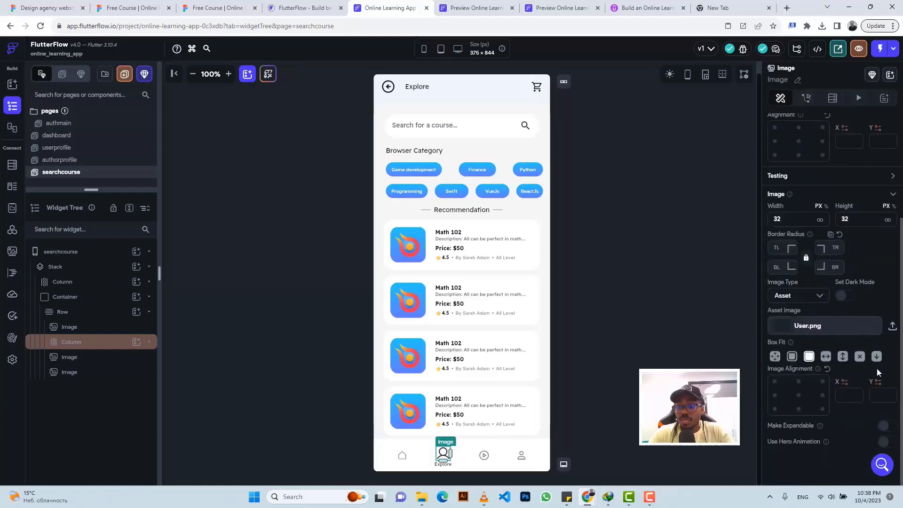
pyautogui.click(892, 325)
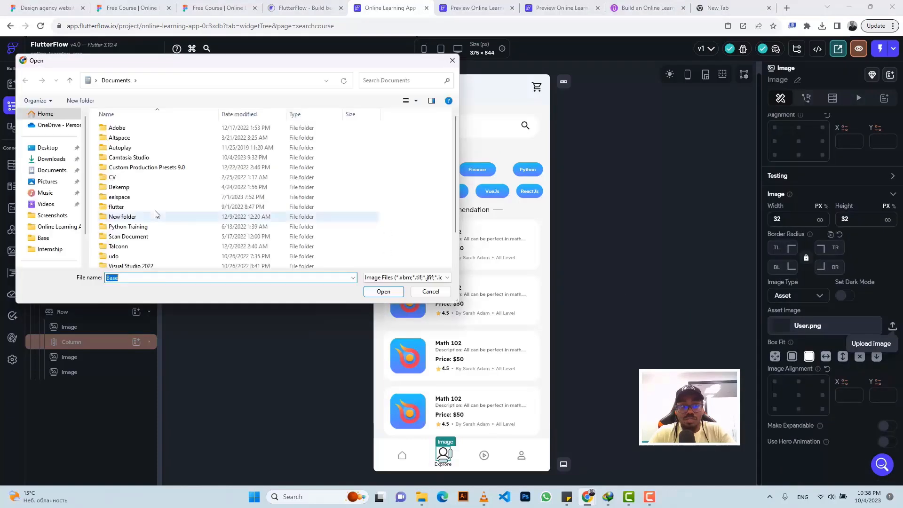
pyautogui.click(51, 159)
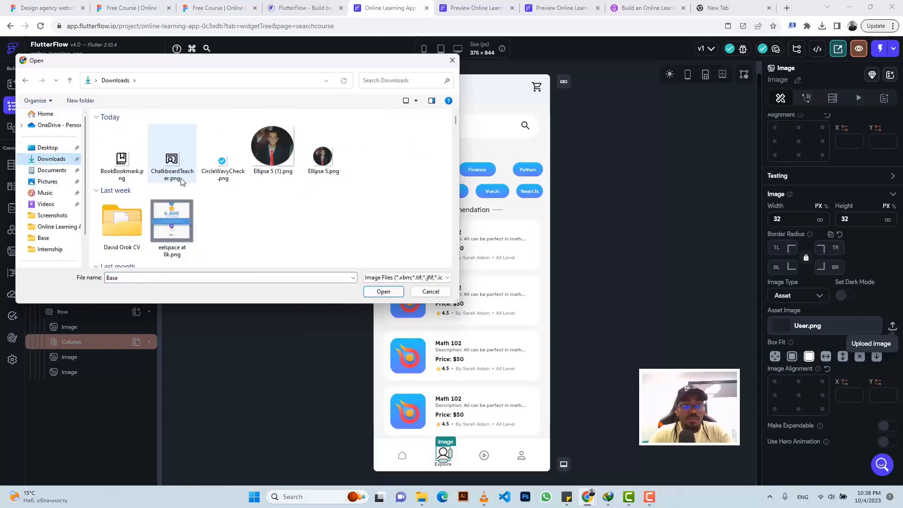
pyautogui.click(407, 278)
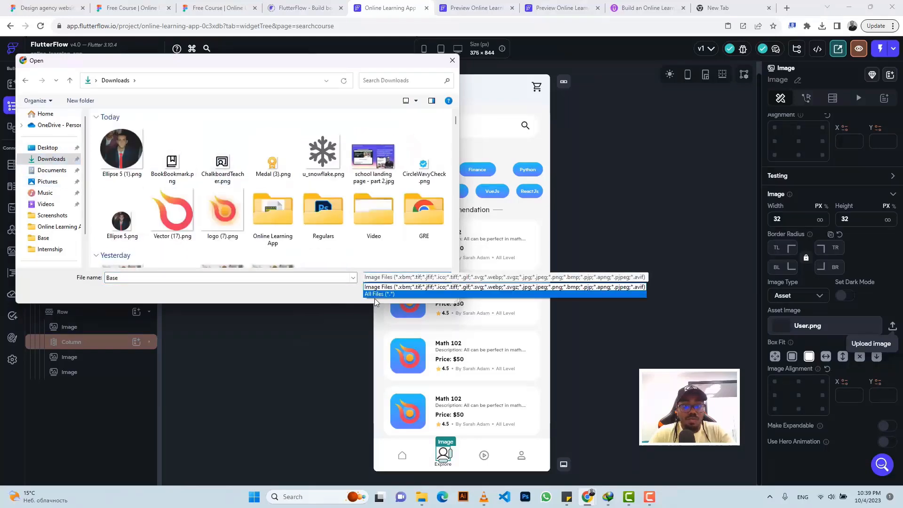
pyautogui.click(377, 292)
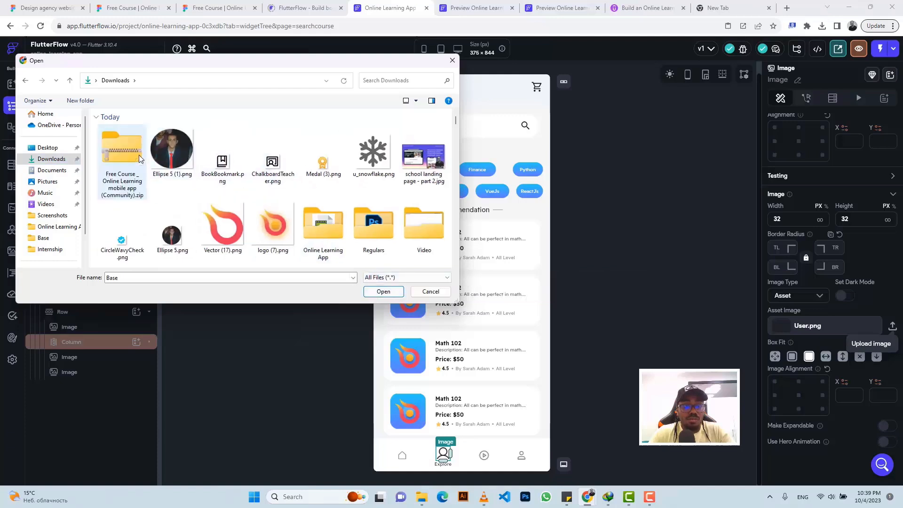
pyautogui.click(127, 149)
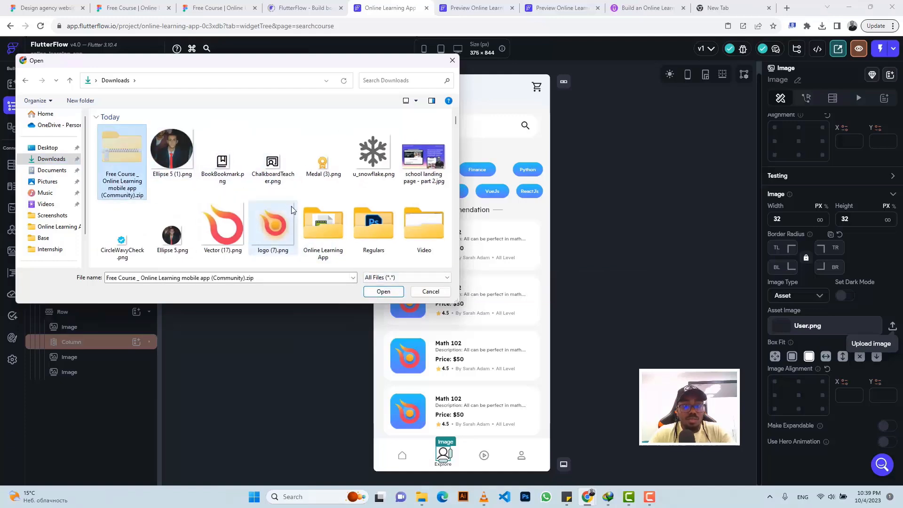
pyautogui.doubleClick(323, 224)
pyautogui.doubleClick(129, 190)
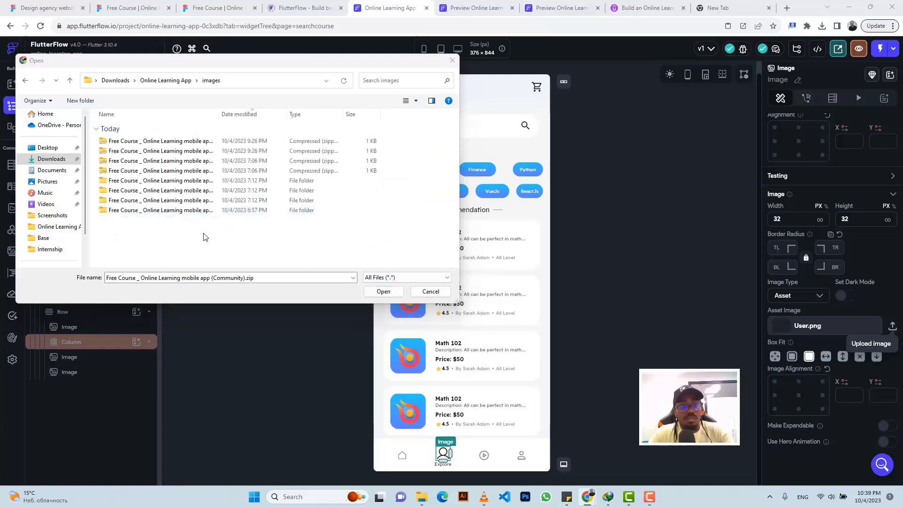
pyautogui.click(215, 195)
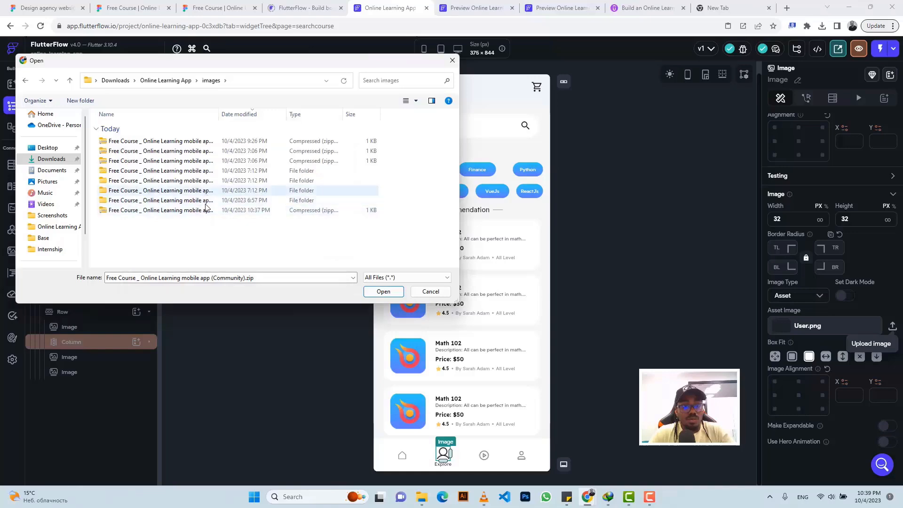
pyautogui.doubleClick(202, 211)
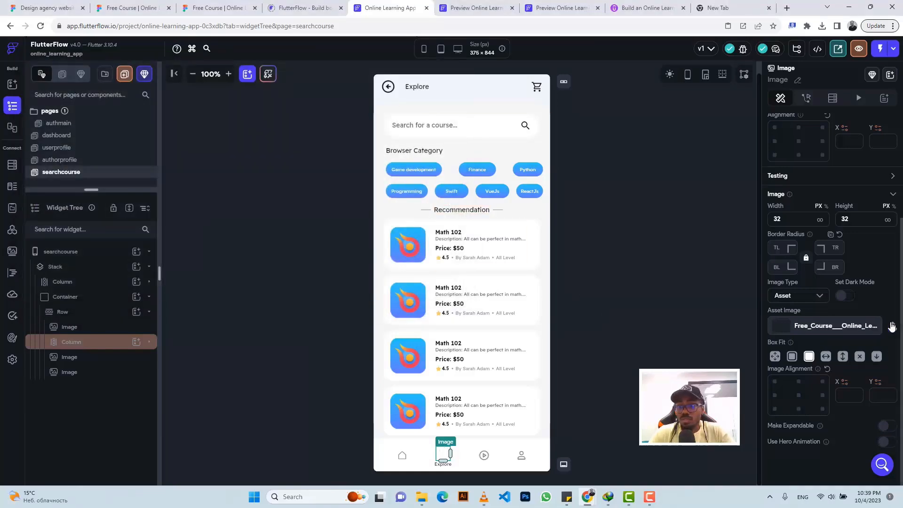
# Step: Start another upload for the Explore icon and look for the search icon in the Base icons folder of "Free Course _ Online Learning mobile app (Community) (3)"
pyautogui.click(893, 326)
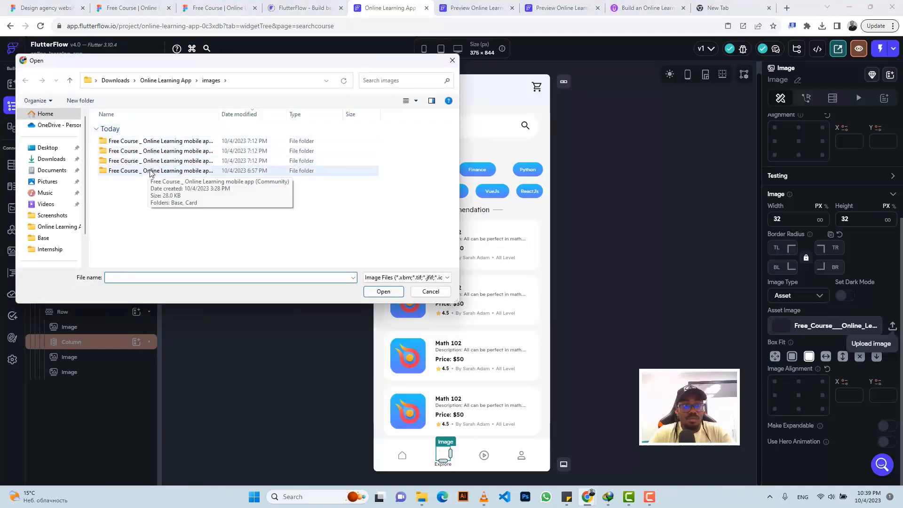
pyautogui.click(163, 144)
pyautogui.doubleClick(163, 142)
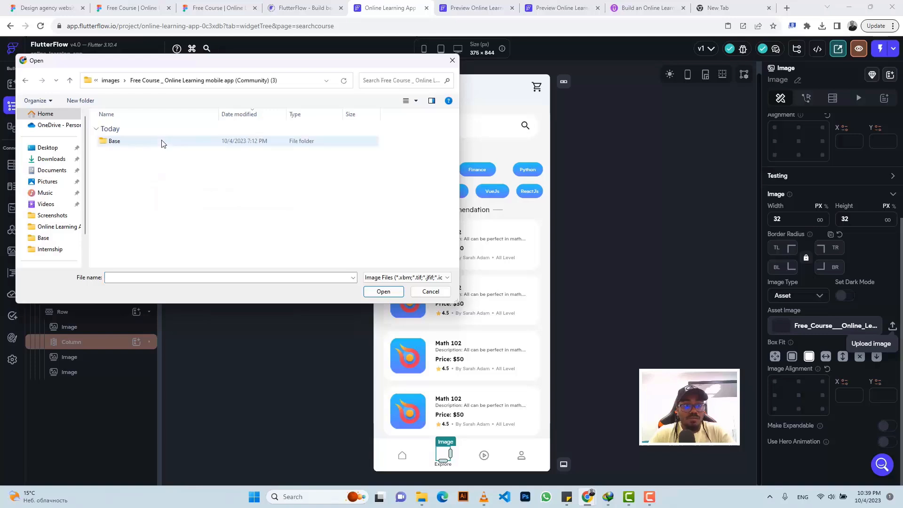
pyautogui.doubleClick(145, 141)
pyautogui.click(147, 143)
pyautogui.doubleClick(147, 142)
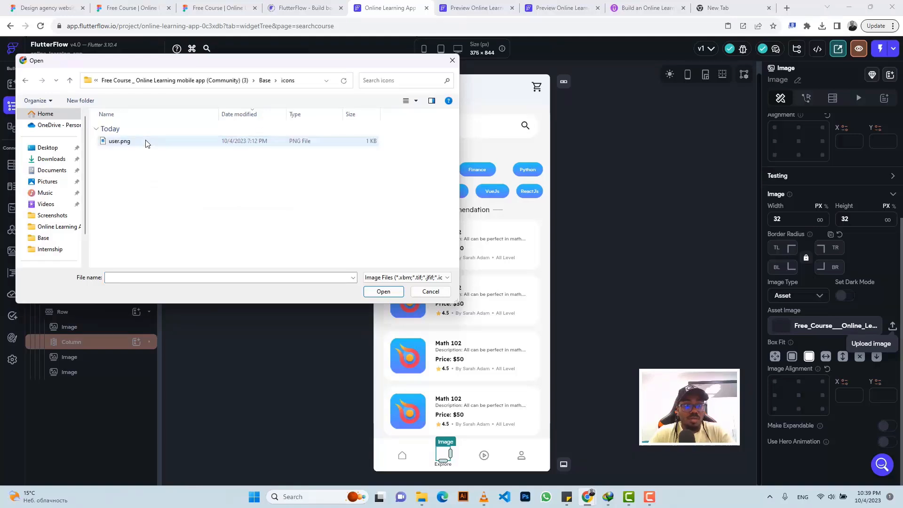
pyautogui.click(70, 81)
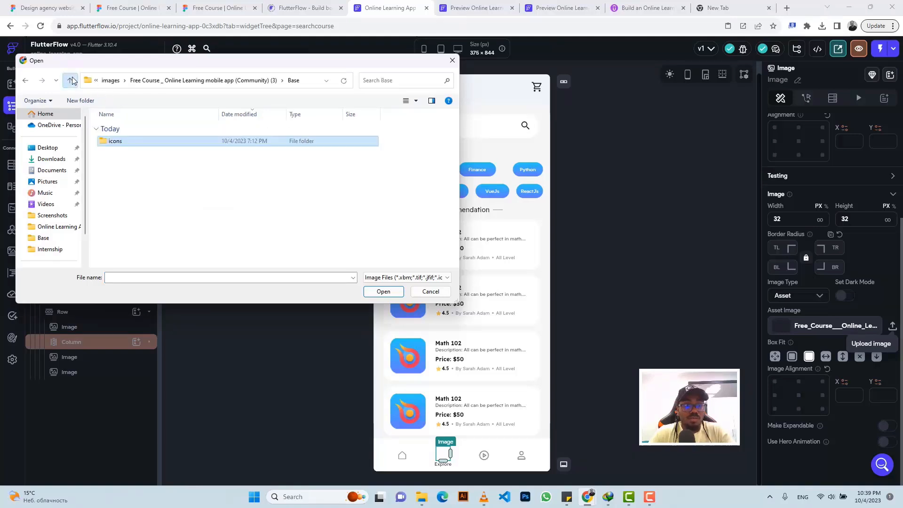
pyautogui.click(72, 82)
pyautogui.click(70, 81)
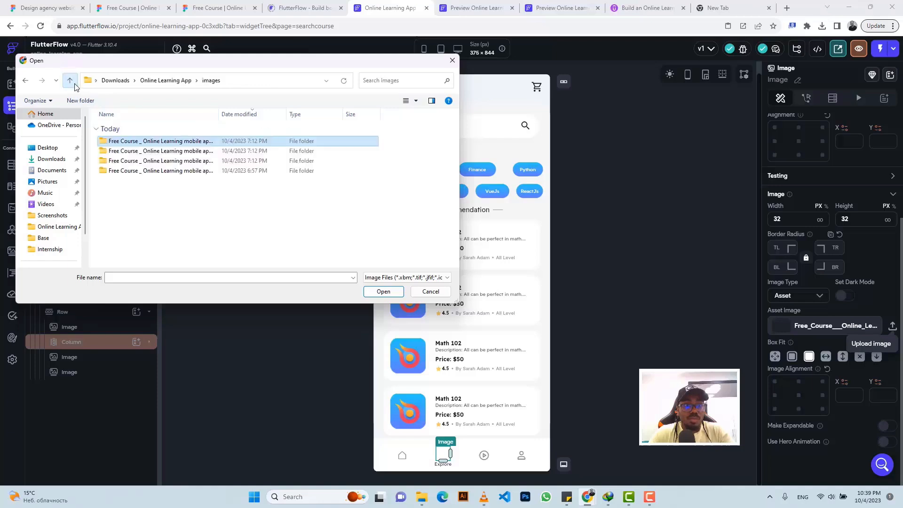
# Step: Look for the search icon in the Base folder of "Free Course _ Online Learning mobile app (Community)" and its subfolders, using large icon previews
pyautogui.click(162, 172)
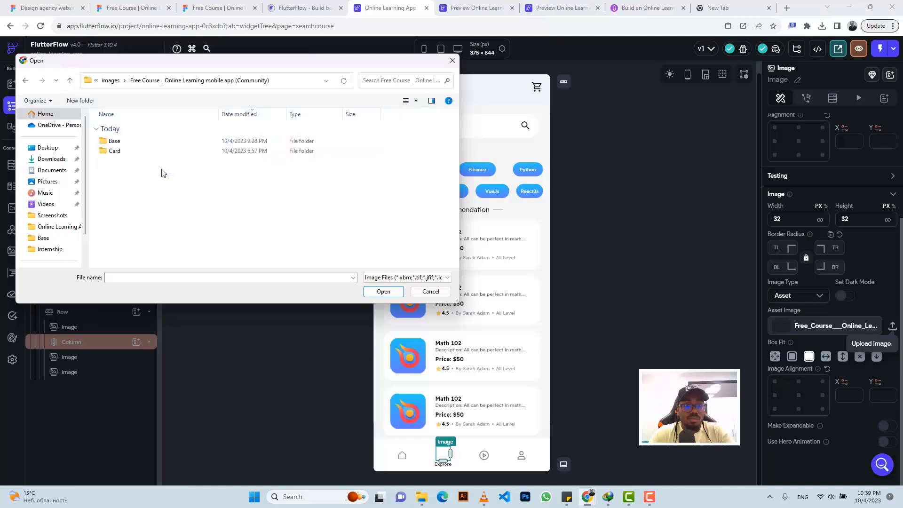
pyautogui.doubleClick(145, 142)
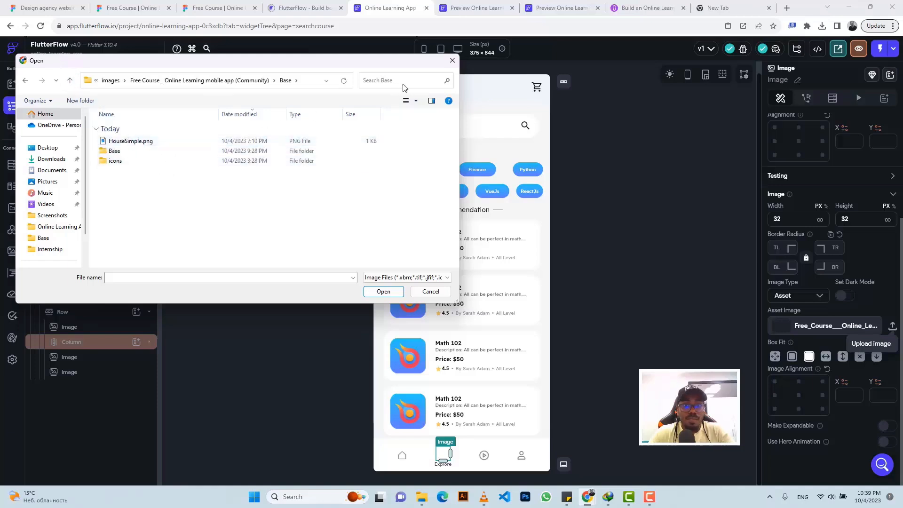
pyautogui.click(415, 102)
pyautogui.click(426, 40)
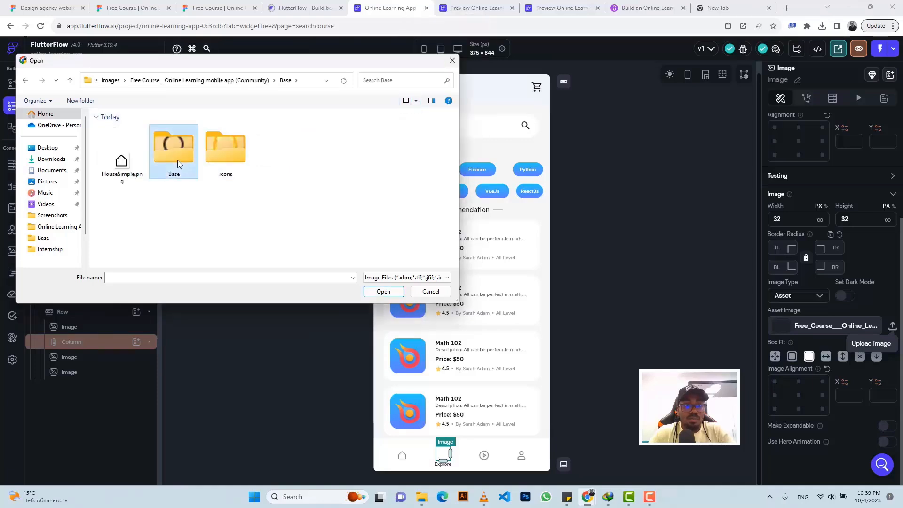
pyautogui.doubleClick(176, 160)
pyautogui.click(69, 81)
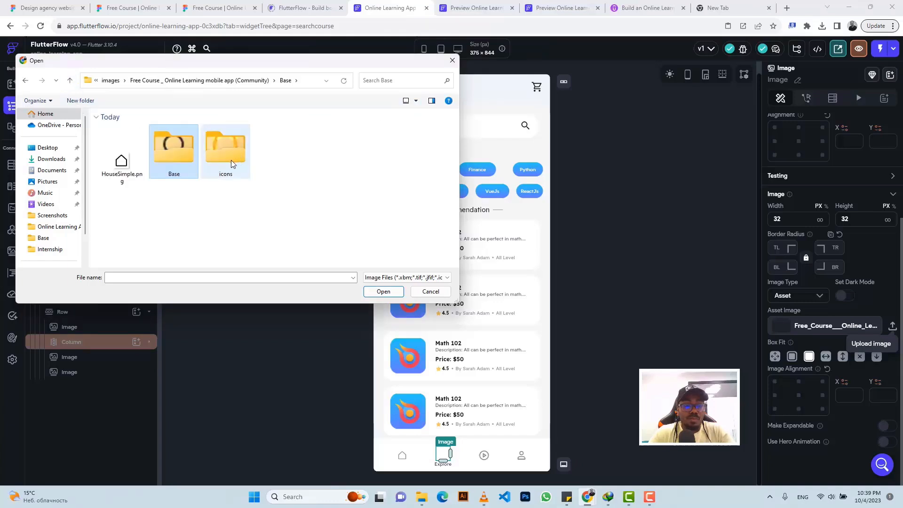
pyautogui.doubleClick(179, 149)
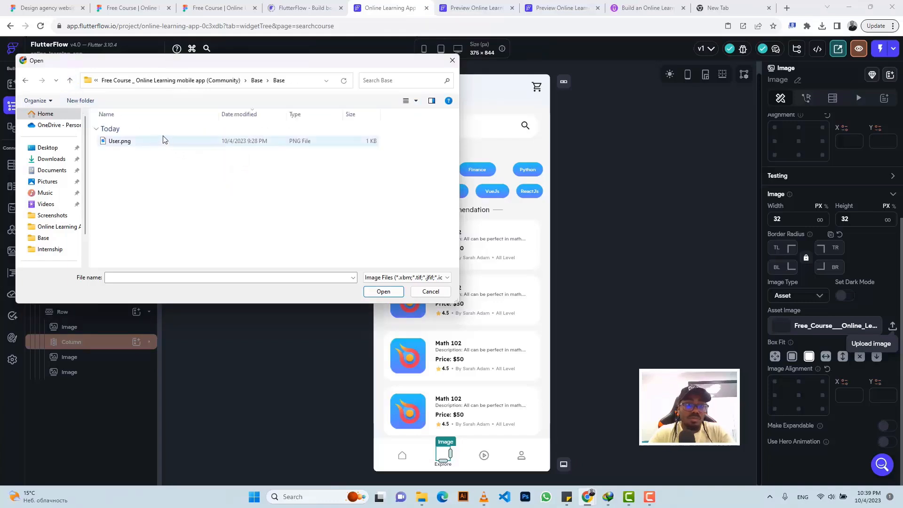
pyautogui.click(70, 81)
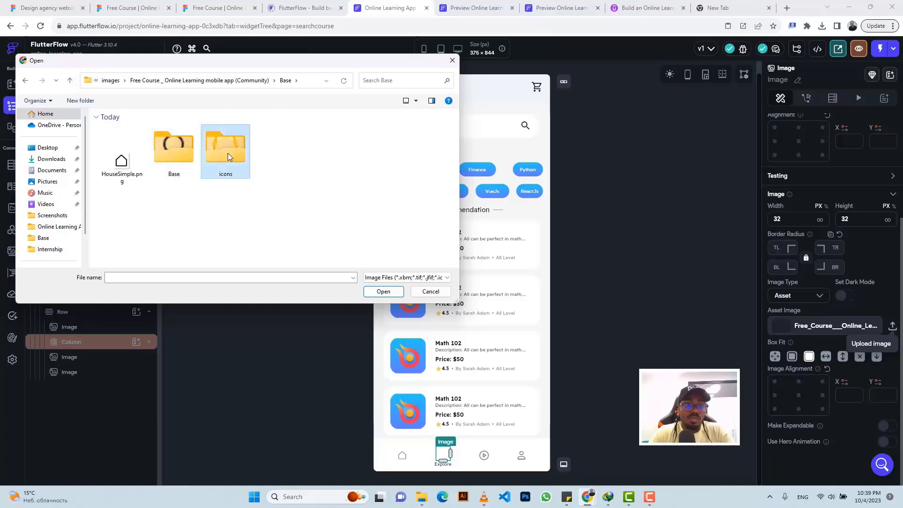
pyautogui.doubleClick(228, 154)
pyautogui.click(128, 142)
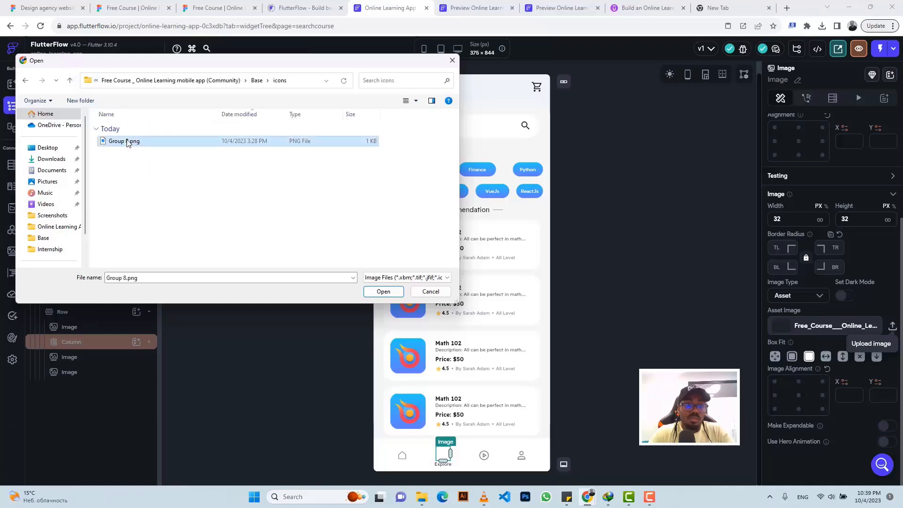
pyautogui.click(416, 101)
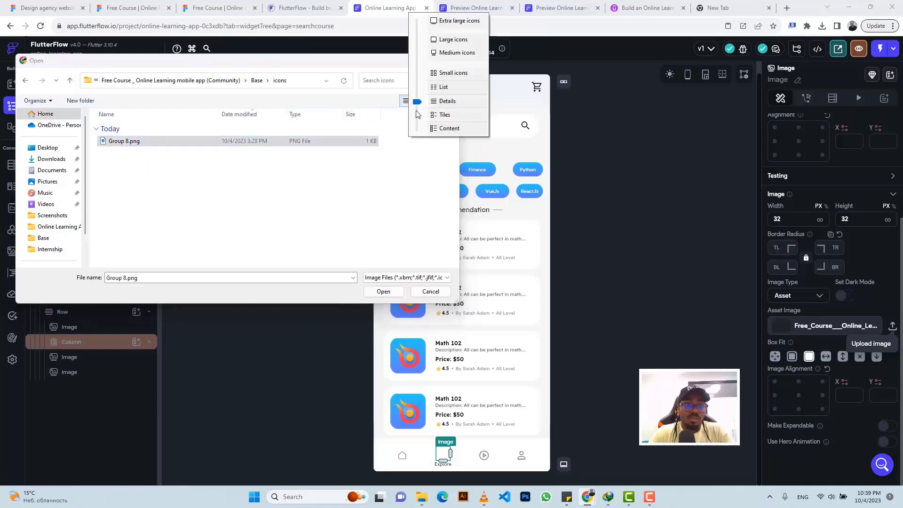
pyautogui.click(443, 41)
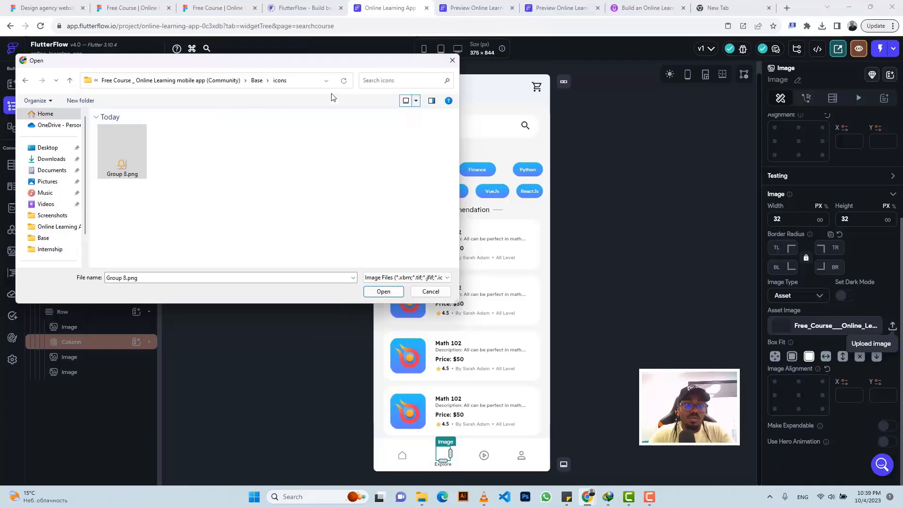
pyautogui.click(69, 83)
pyautogui.click(69, 83)
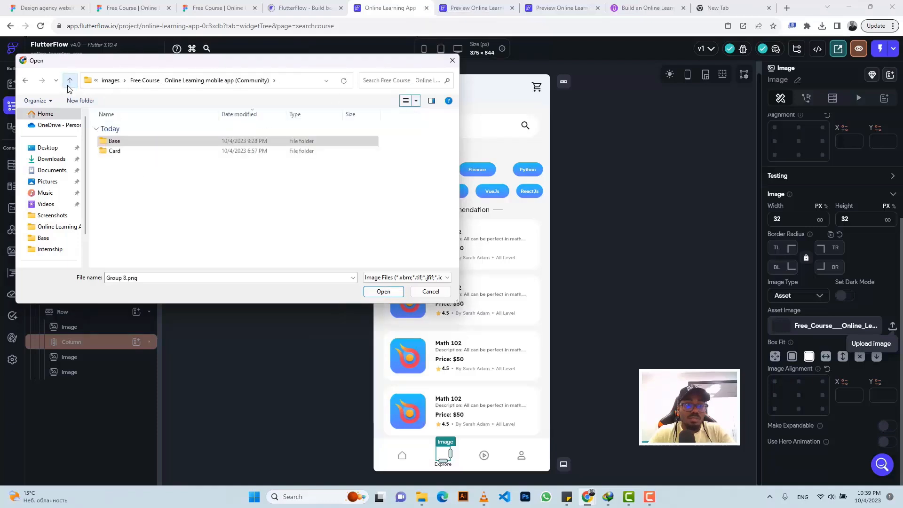
# Step: Look for the search icon in the Card folder of "Free Course _ Online Learning mobile app (Community)" and its subfolders, using large icon previews
pyautogui.doubleClick(142, 153)
pyautogui.doubleClick(128, 145)
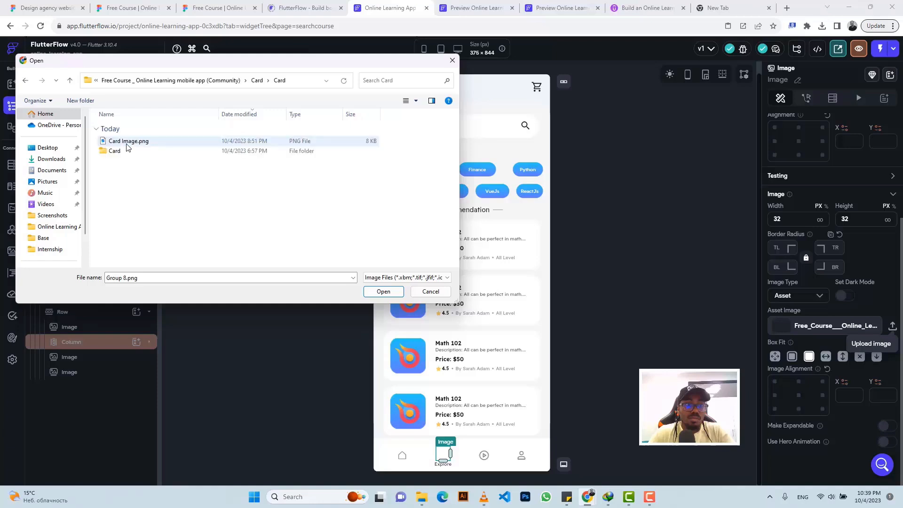
pyautogui.doubleClick(126, 151)
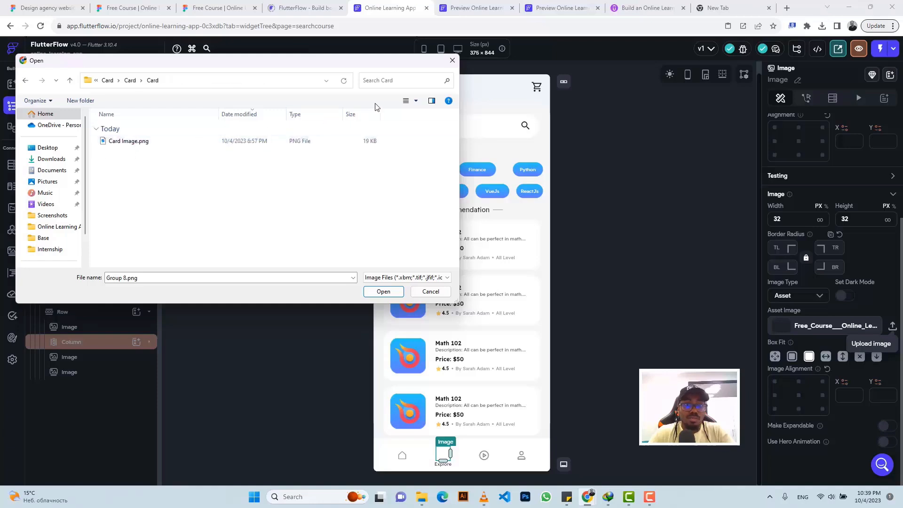
pyautogui.click(416, 101)
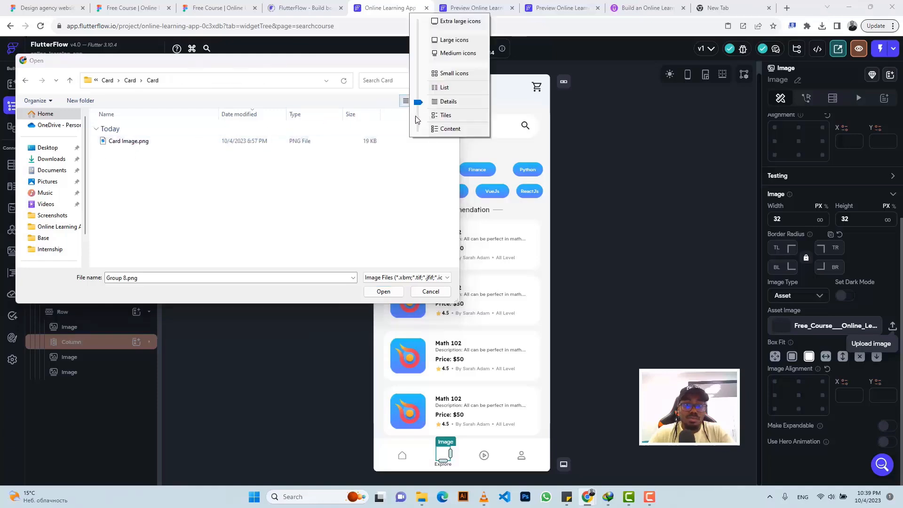
pyautogui.click(444, 40)
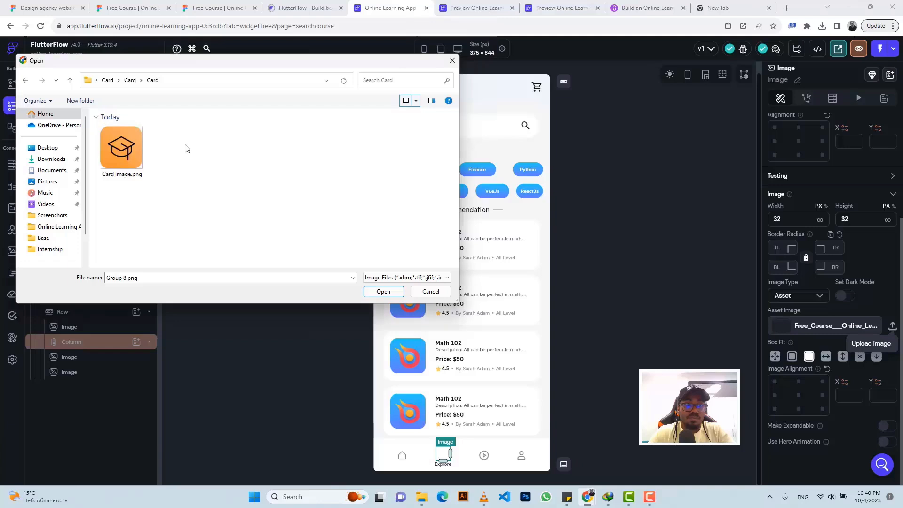
pyautogui.click(70, 81)
pyautogui.click(70, 82)
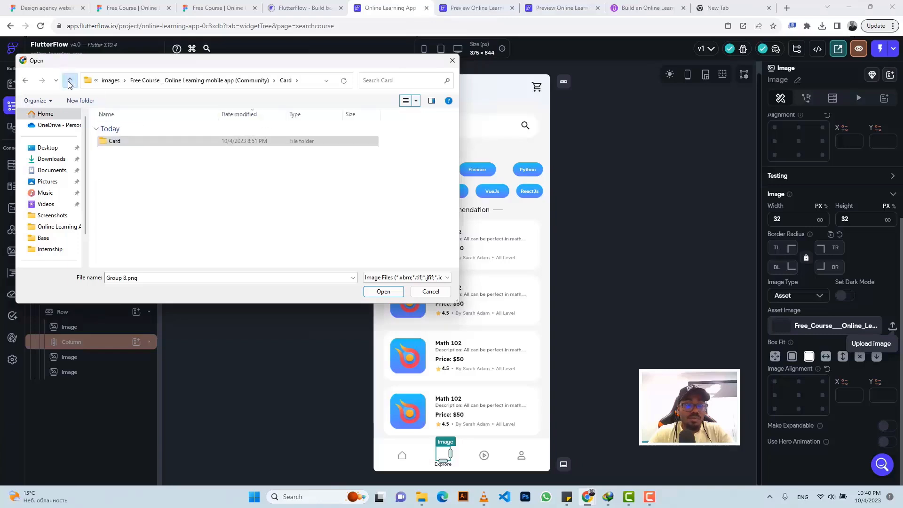
pyautogui.click(70, 83)
pyautogui.click(70, 81)
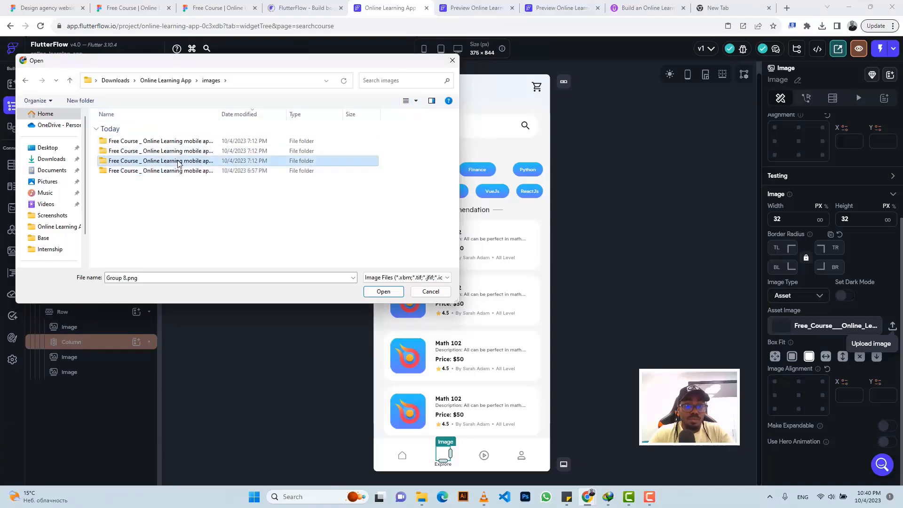
# Step: Try to upload search.png from the Base icons folder of "Free Course _ Online Learning mobile app (Community) (1)" as the Explore icon's image
pyautogui.doubleClick(179, 170)
pyautogui.doubleClick(144, 144)
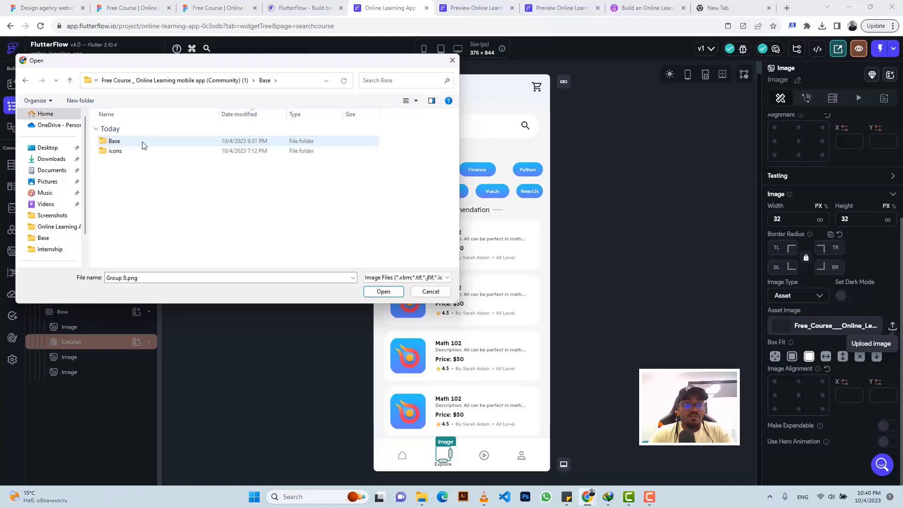
pyautogui.doubleClick(144, 144)
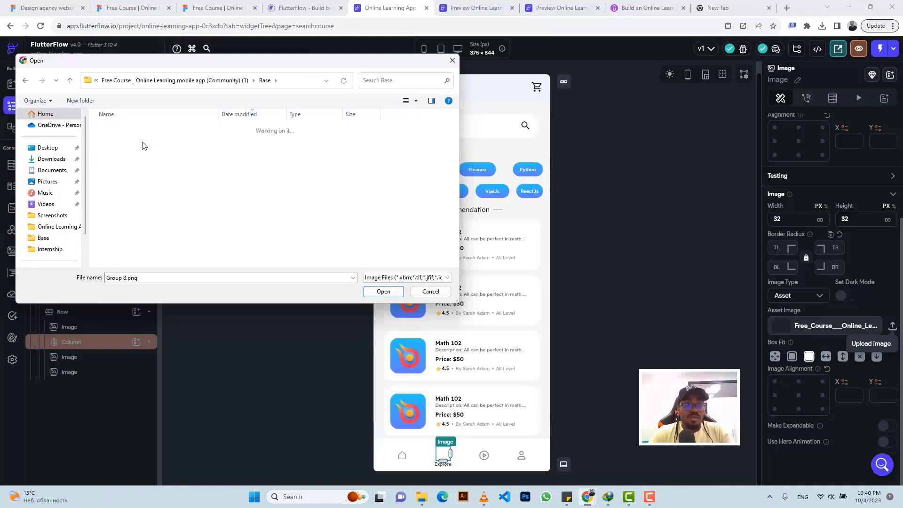
pyautogui.click(70, 81)
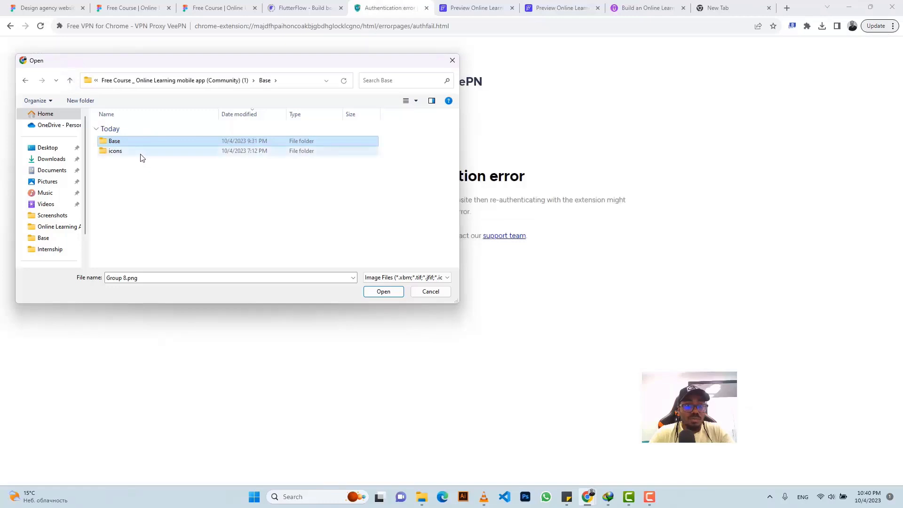
pyautogui.doubleClick(143, 152)
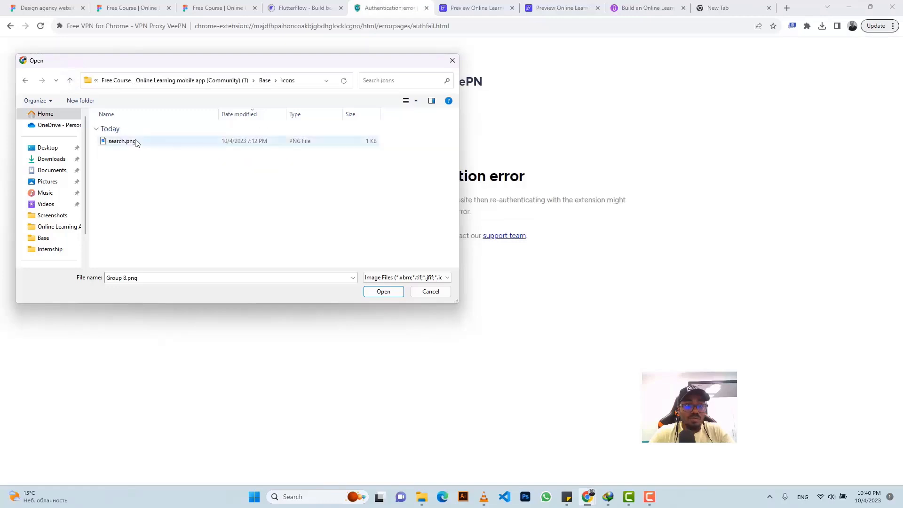
pyautogui.click(135, 141)
pyautogui.click(382, 291)
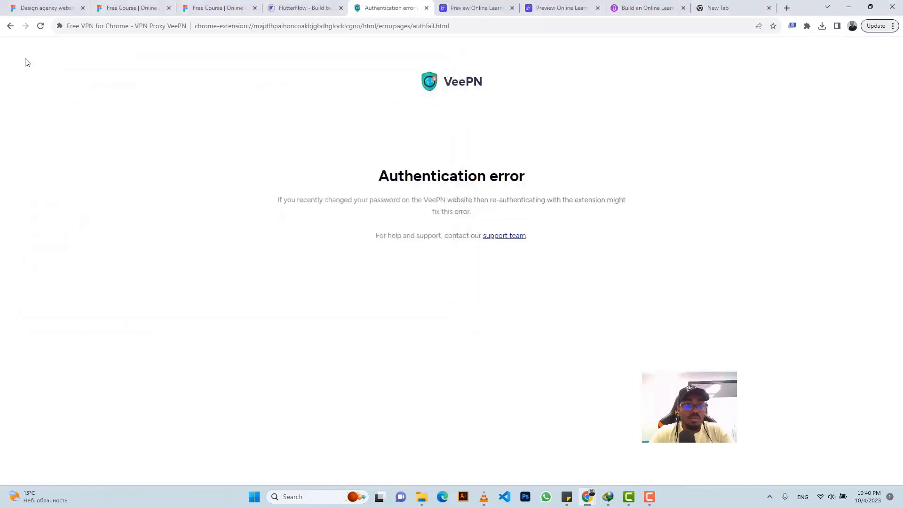
# Step: Leave the VPN authentication error page and reload the searchcourse page of the FlutterFlow project
pyautogui.click(10, 27)
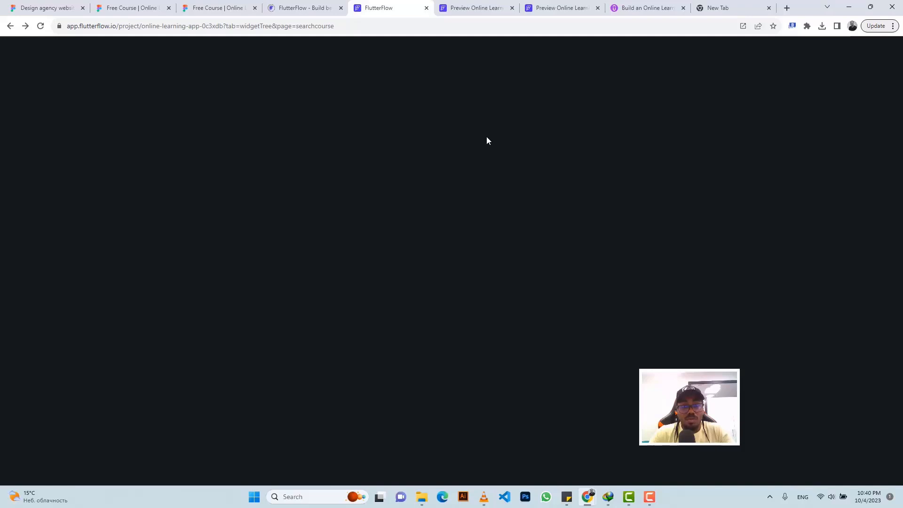
pyautogui.click(395, 23)
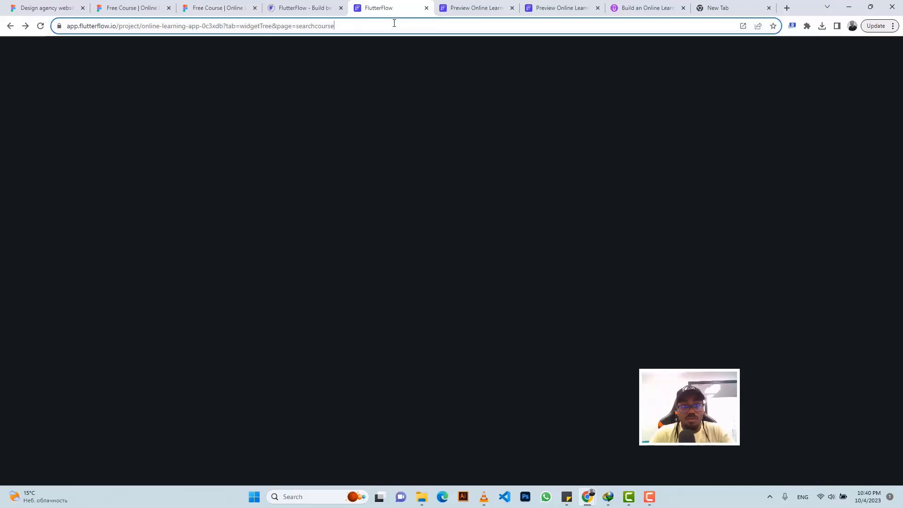
pyautogui.press('Return')
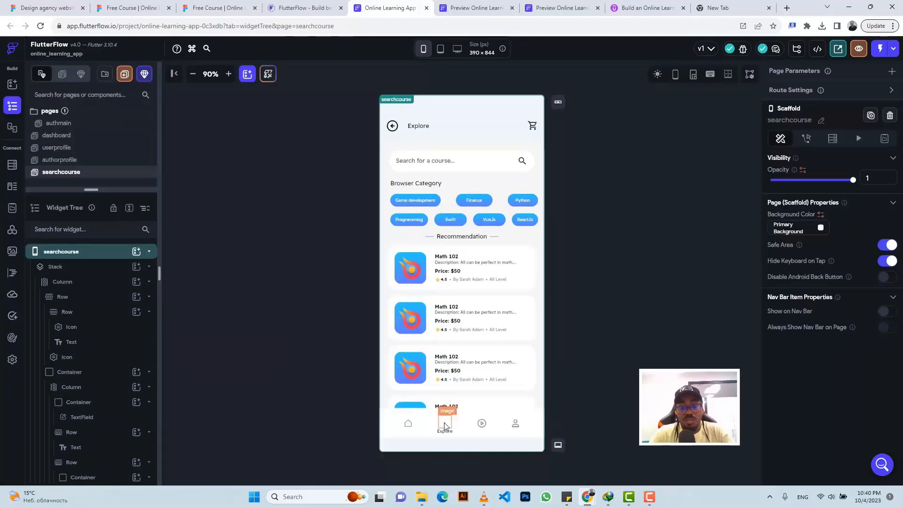
# Step: Upload search.png from the Base icons folder as the asset image of the Explore icon in the bottom navigation
pyautogui.click(444, 425)
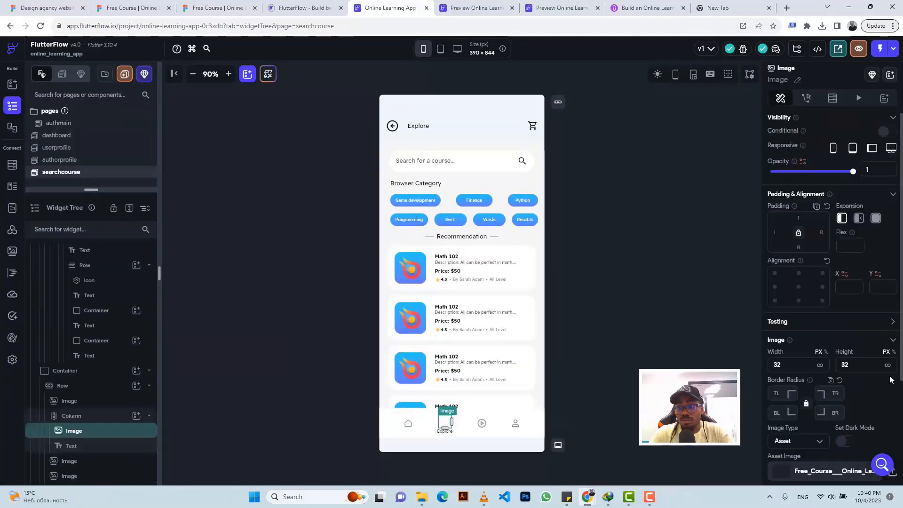
pyautogui.scroll(-3, 871, 372)
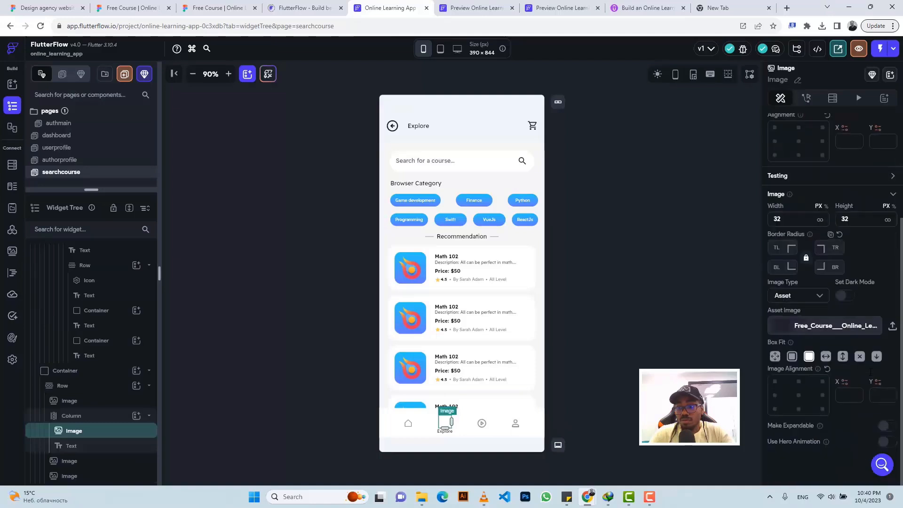
pyautogui.click(893, 326)
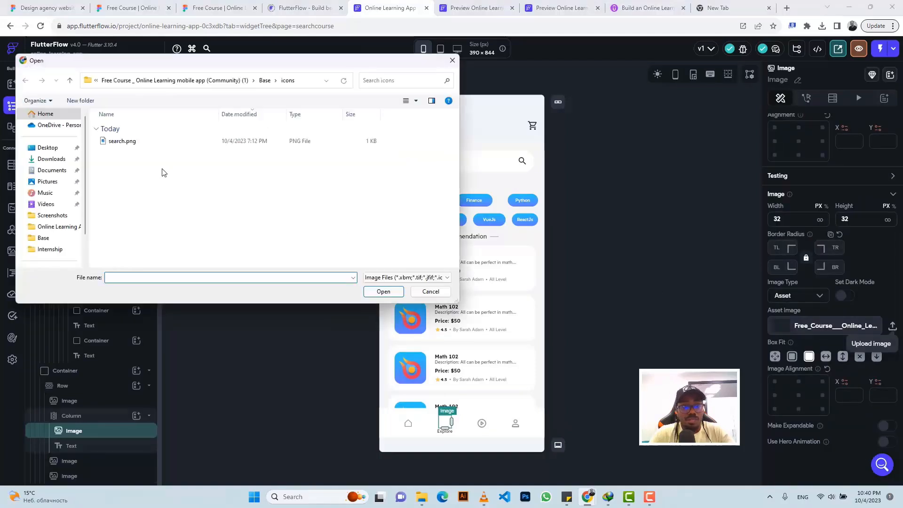
pyautogui.click(131, 141)
pyautogui.click(383, 292)
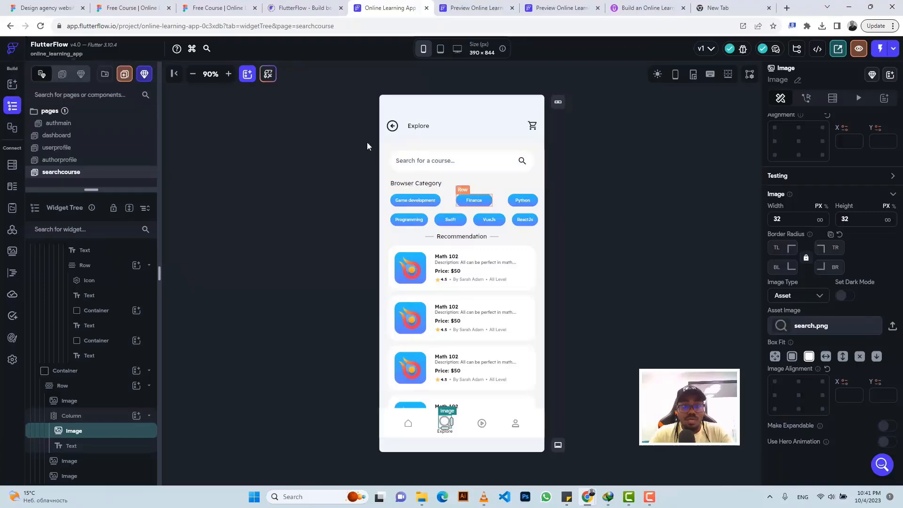
# Step: Check the Figma design, start another Explore icon upload and look for the active search icon in the Base folders of "(Community) (1)"
pyautogui.click(207, 7)
pyautogui.click(385, 7)
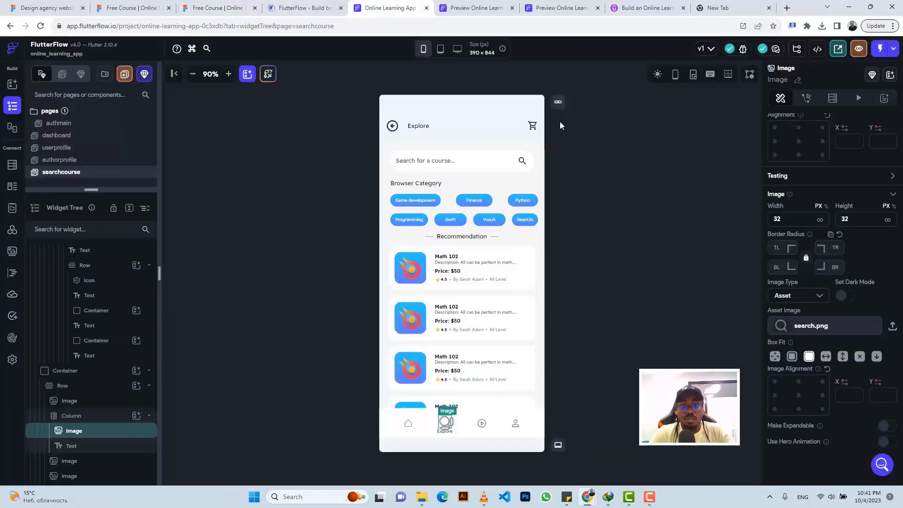
pyautogui.click(892, 328)
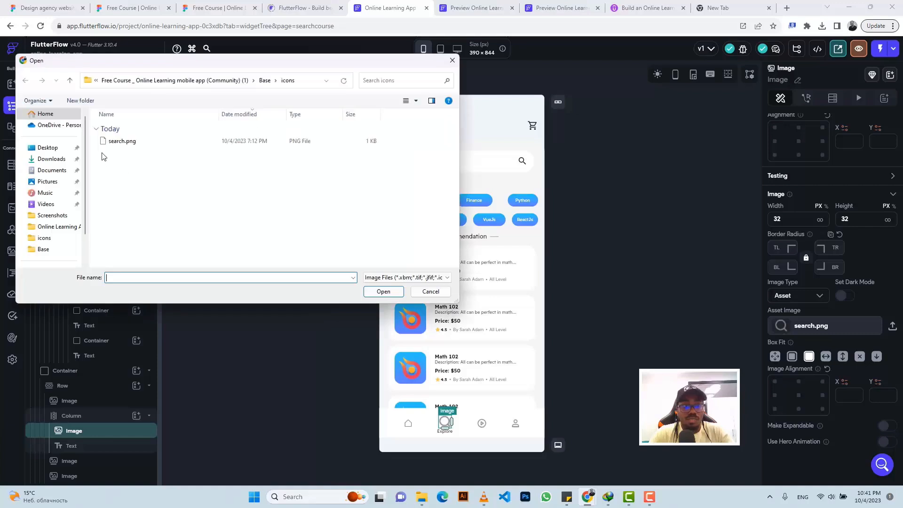
pyautogui.click(69, 80)
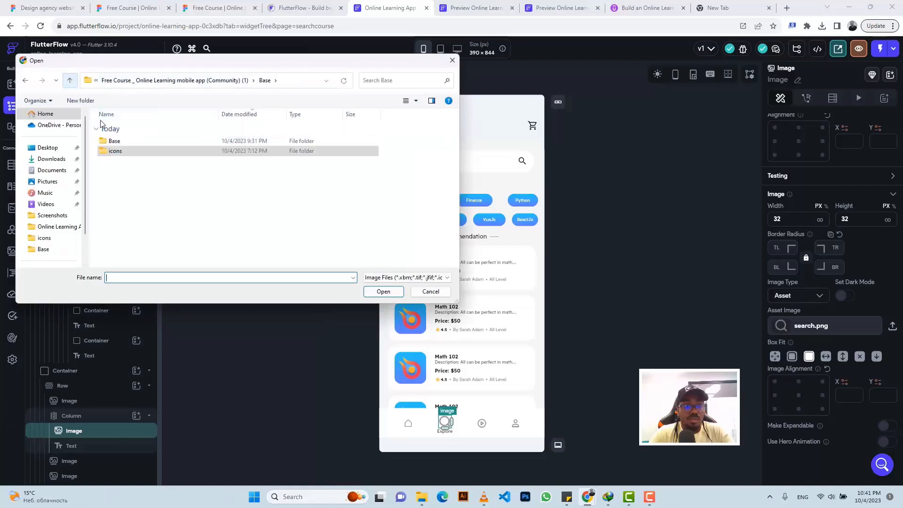
pyautogui.doubleClick(124, 145)
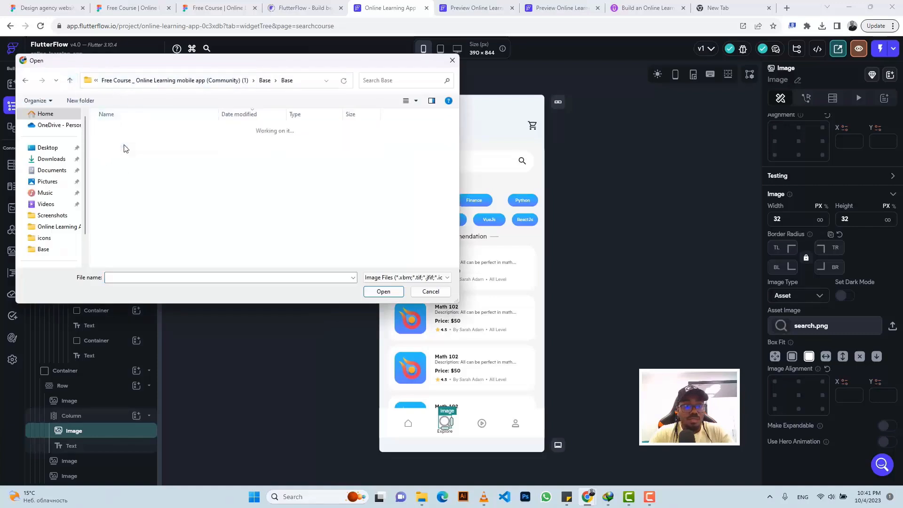
pyautogui.click(71, 81)
pyautogui.click(69, 81)
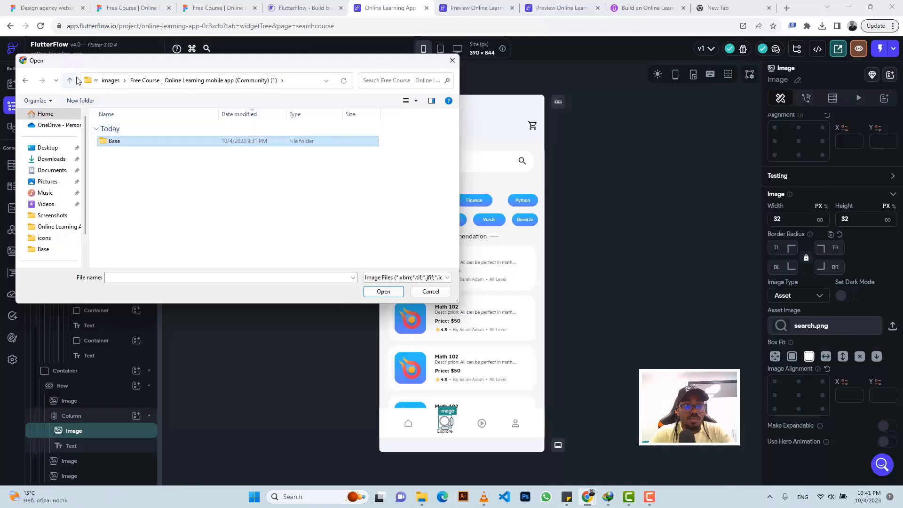
pyautogui.click(70, 81)
# Step: Look for the active search icon in the Base icons folders of "(Community) (2)" and "(Community) (3)", previewing play-circle.png as a large icon
pyautogui.doubleClick(134, 151)
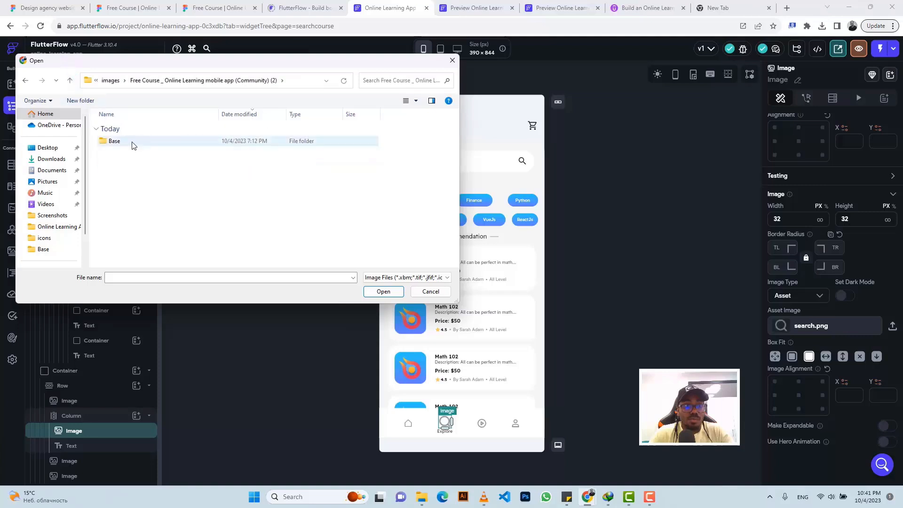
pyautogui.doubleClick(134, 145)
pyautogui.doubleClick(134, 145)
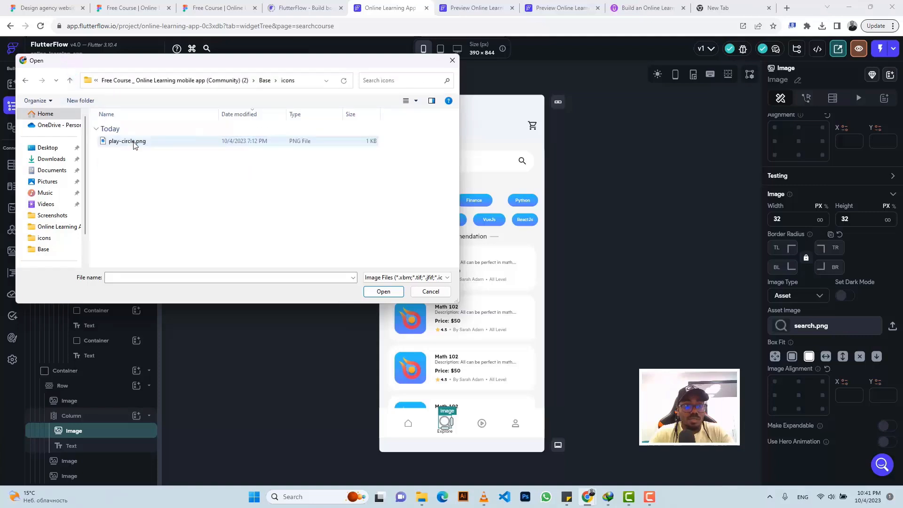
pyautogui.click(134, 144)
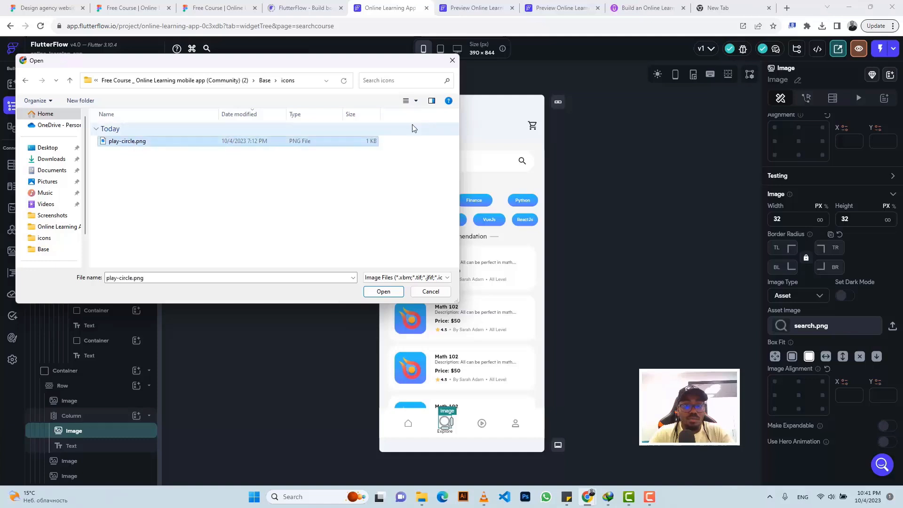
pyautogui.click(416, 101)
pyautogui.click(438, 36)
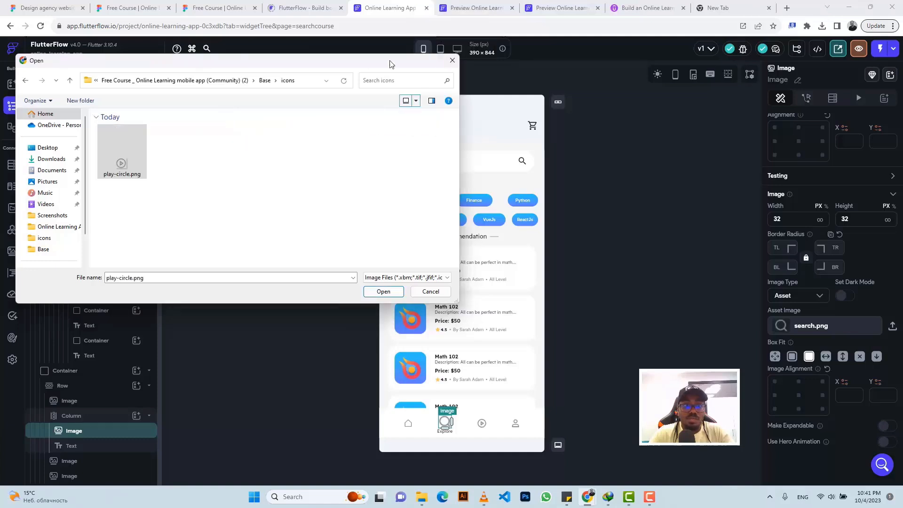
pyautogui.click(70, 81)
pyautogui.click(71, 81)
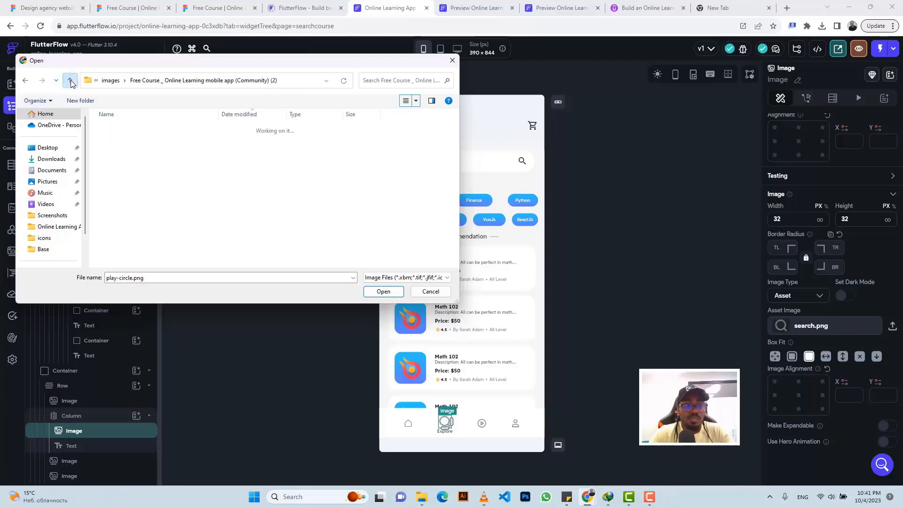
pyautogui.click(71, 81)
pyautogui.doubleClick(169, 146)
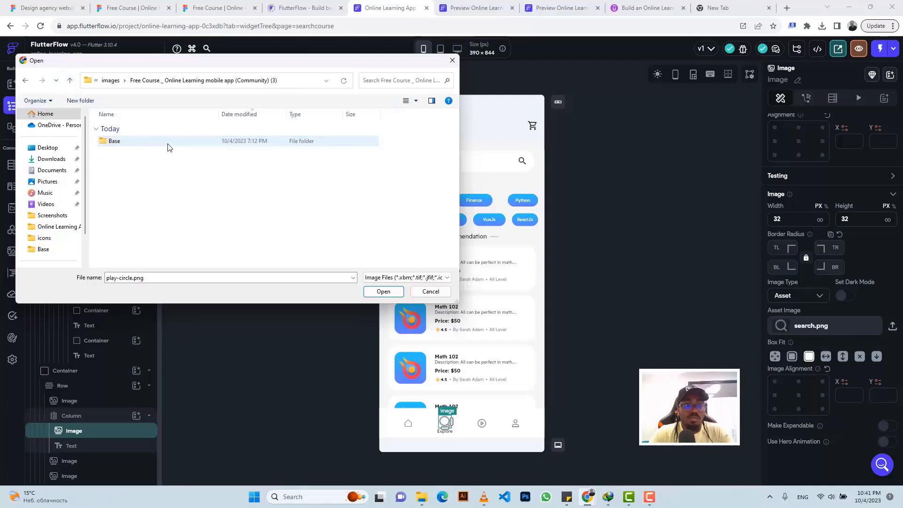
pyautogui.doubleClick(152, 140)
pyautogui.doubleClick(152, 141)
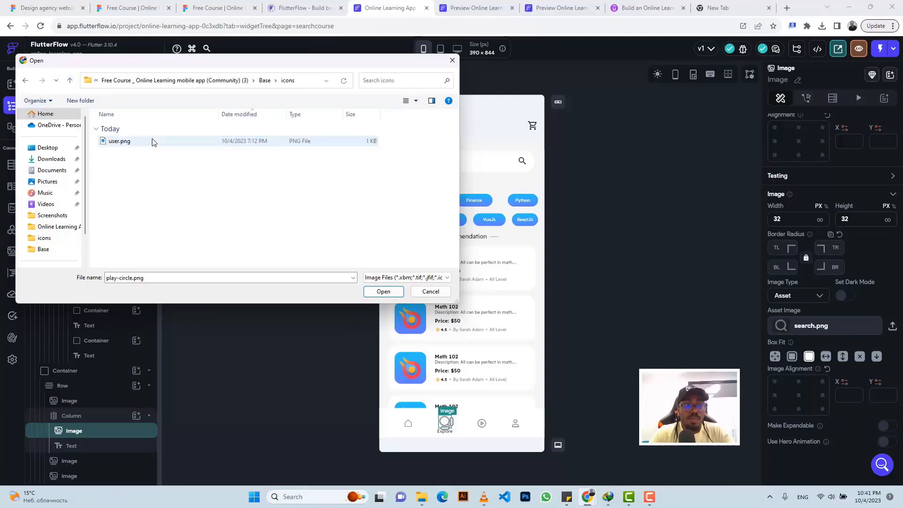
# Step: Look for the active search icon in the Downloads folder and the images folder of Online Learning App
pyautogui.click(69, 81)
pyautogui.click(70, 81)
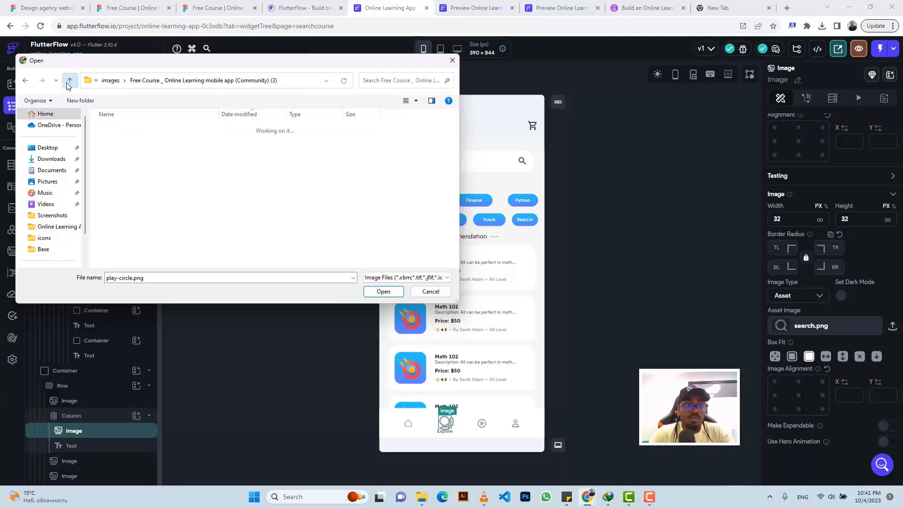
pyautogui.click(70, 81)
pyautogui.click(69, 81)
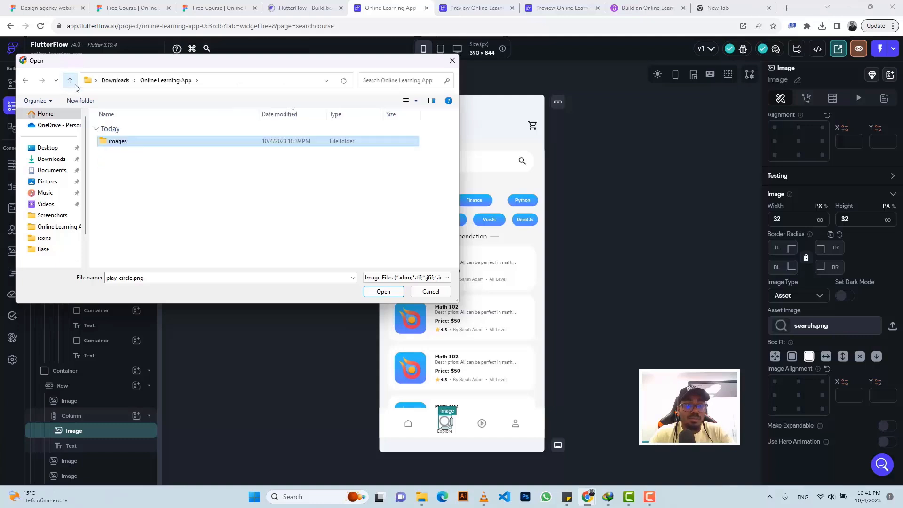
pyautogui.click(70, 81)
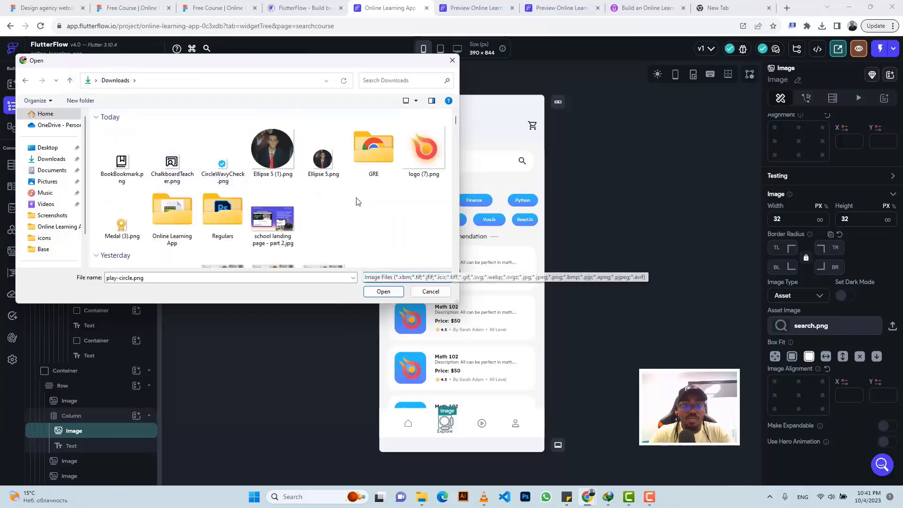
pyautogui.doubleClick(275, 216)
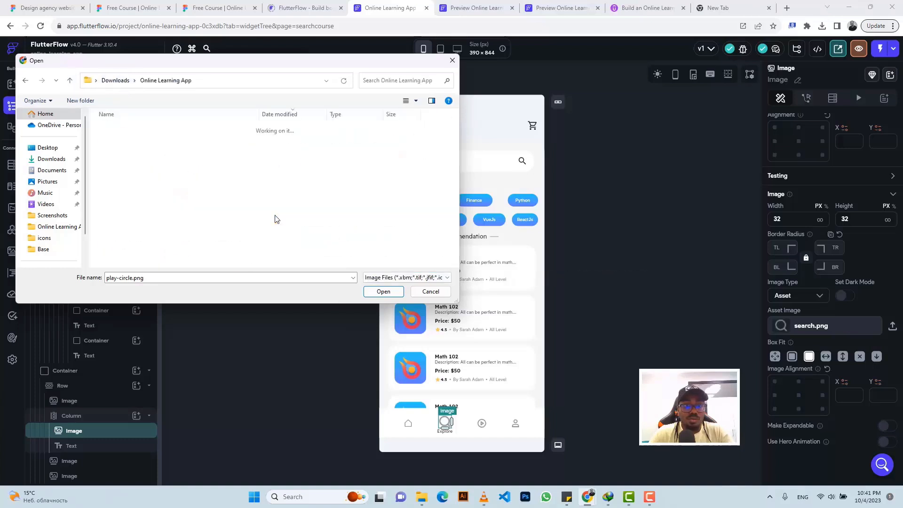
pyautogui.doubleClick(118, 141)
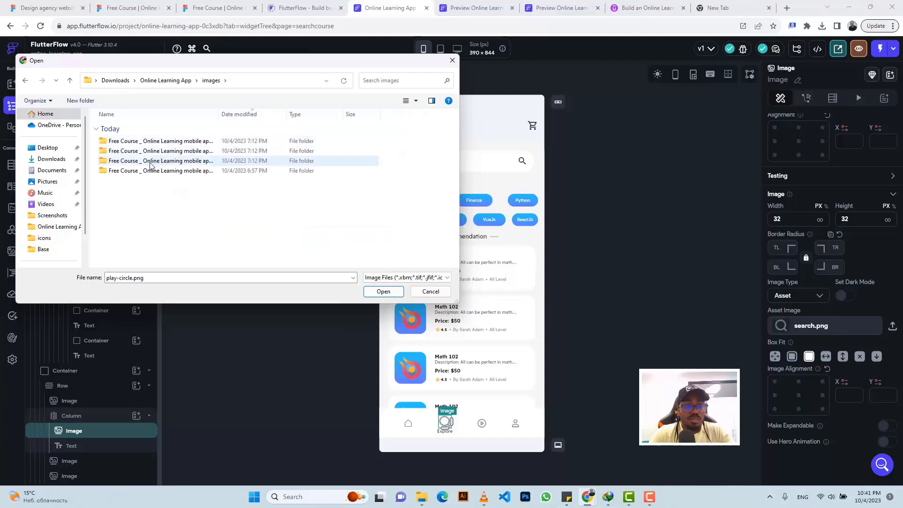
pyautogui.click(69, 80)
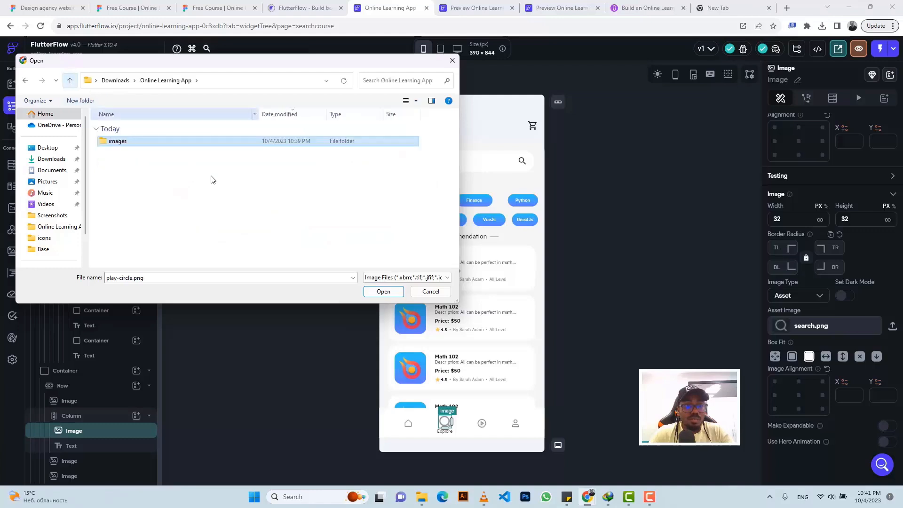
pyautogui.doubleClick(174, 141)
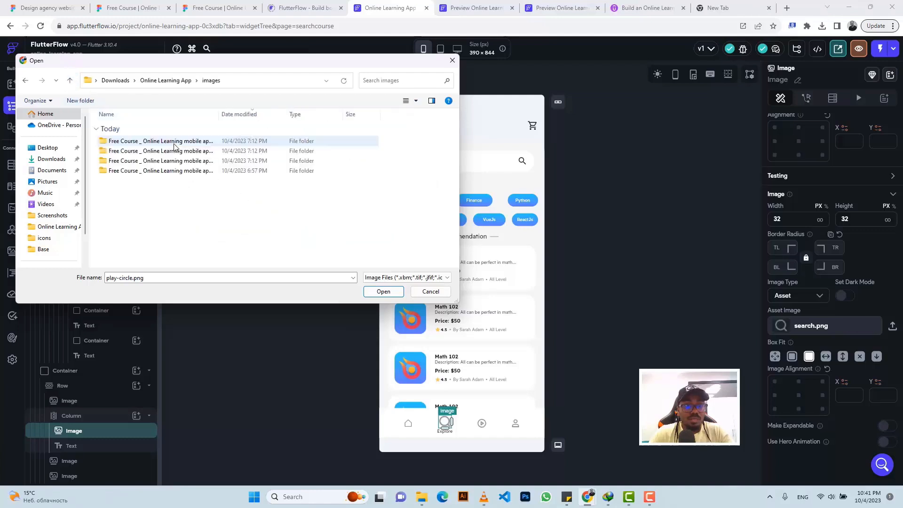
# Step: Look for the active search icon in the nested Card folders of "(Community)" and cancel the image upload
pyautogui.doubleClick(163, 170)
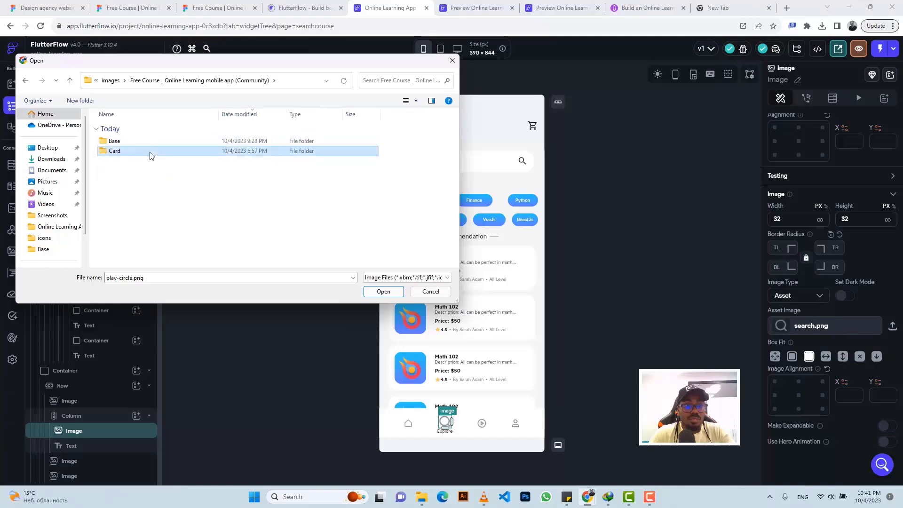
pyautogui.doubleClick(150, 151)
pyautogui.doubleClick(141, 142)
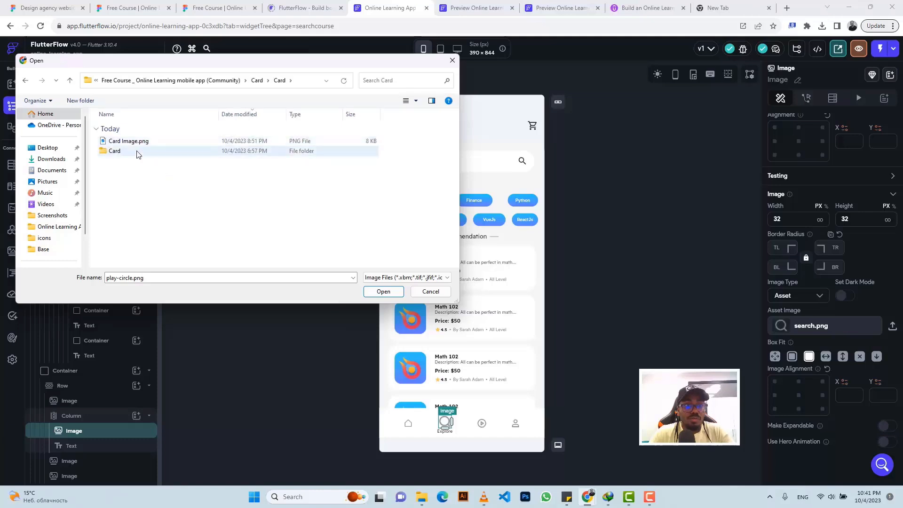
pyautogui.doubleClick(135, 151)
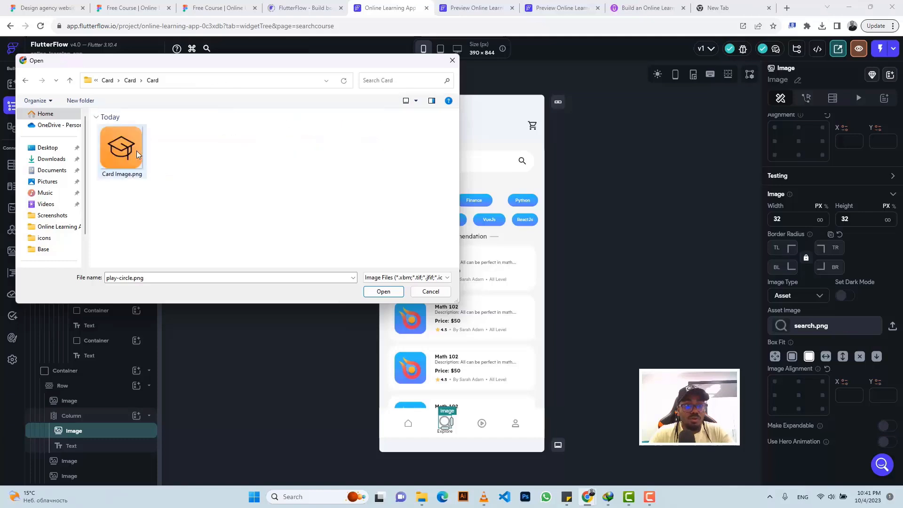
pyautogui.click(69, 80)
pyautogui.click(431, 292)
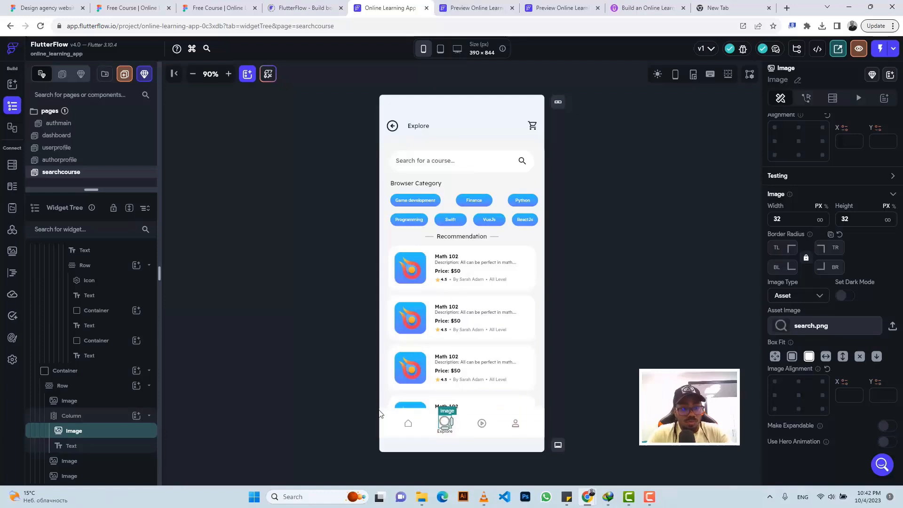
# Step: Add an Icon widget to the Explore column in the bottom navigation and set it to the Search Outlined icon
pyautogui.click(100, 416)
pyautogui.click(137, 416)
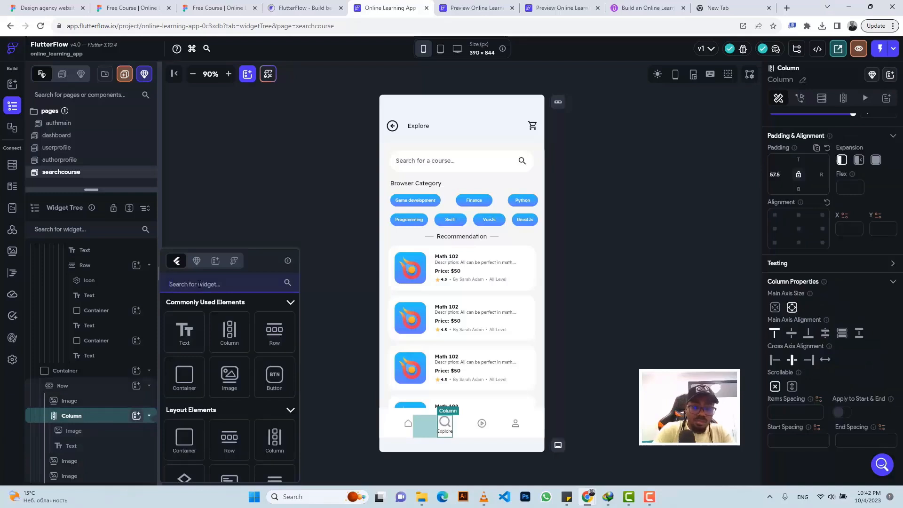
pyautogui.write('Icon')
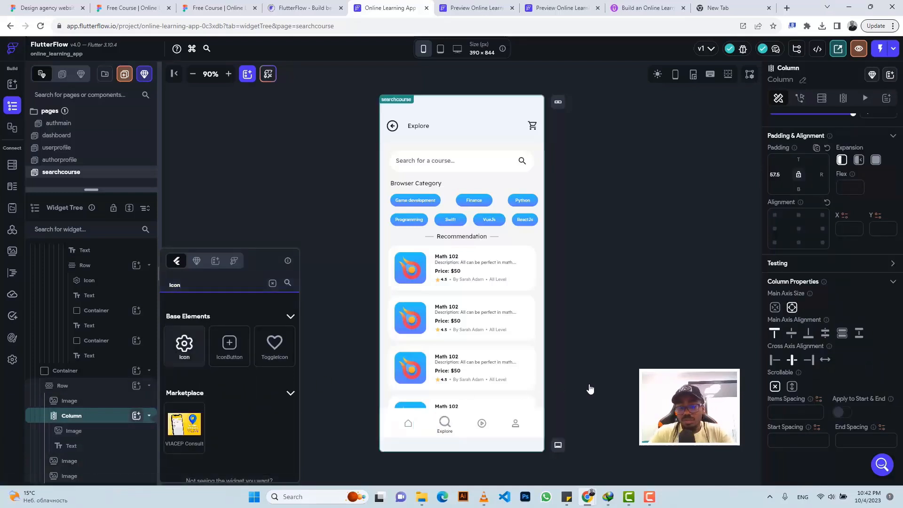
pyautogui.click(835, 394)
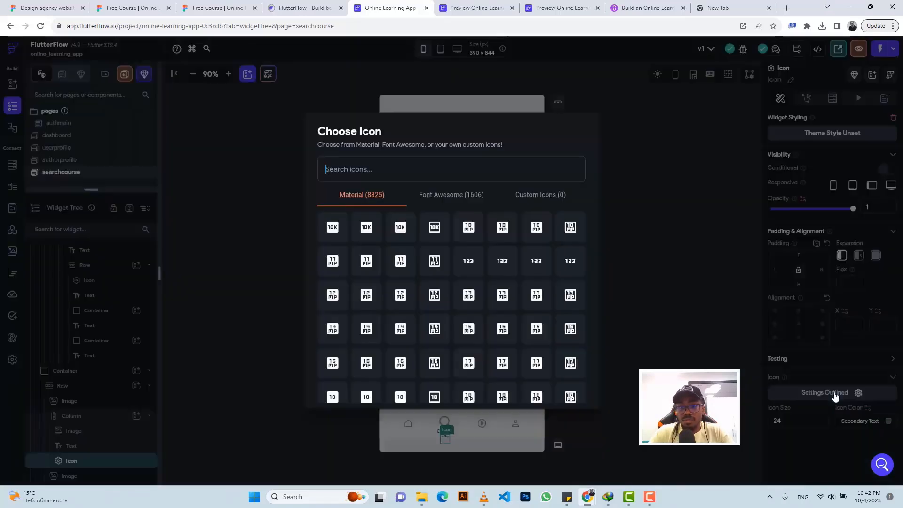
pyautogui.write('sea')
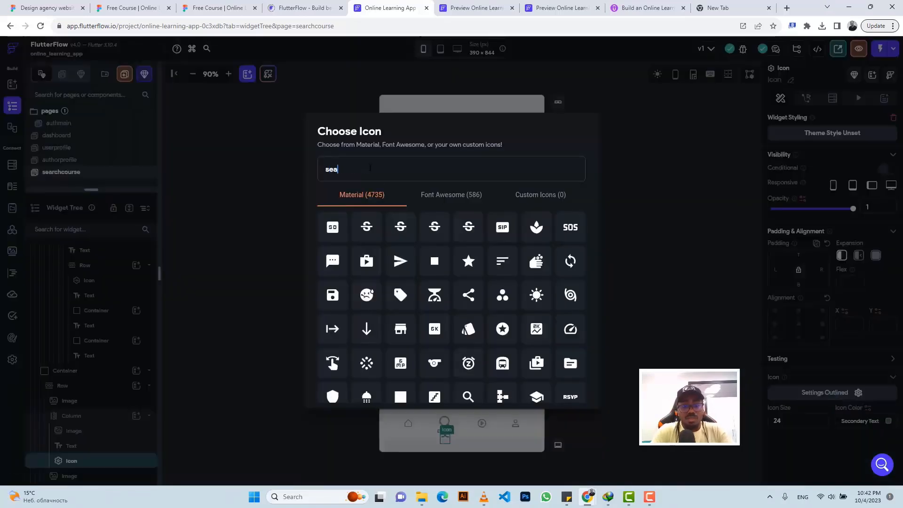
pyautogui.write('rch')
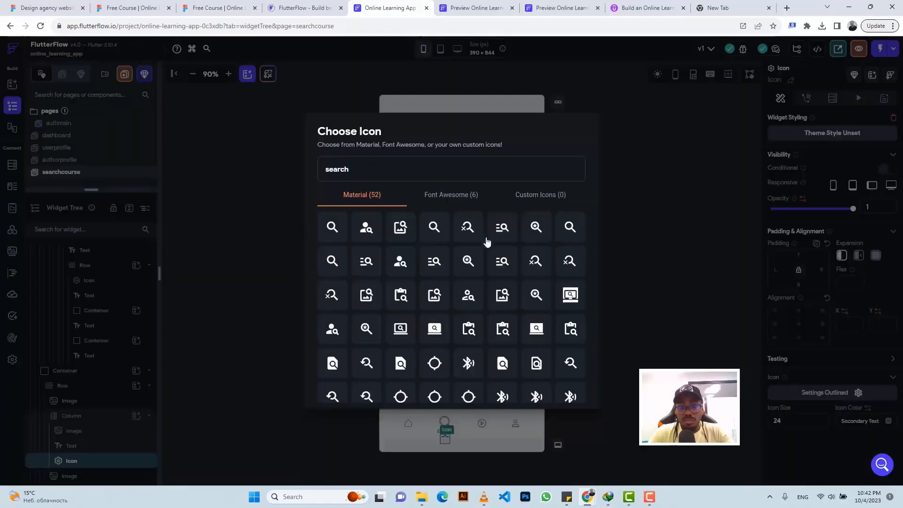
pyautogui.click(570, 229)
# Step: Check the search icon in the Figma design and set the new icon's size to 32
pyautogui.click(215, 8)
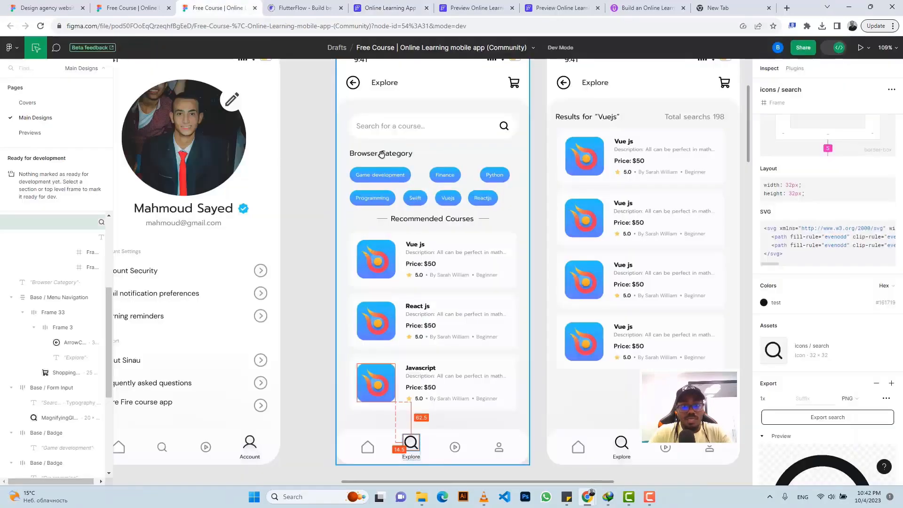
pyautogui.click(377, 4)
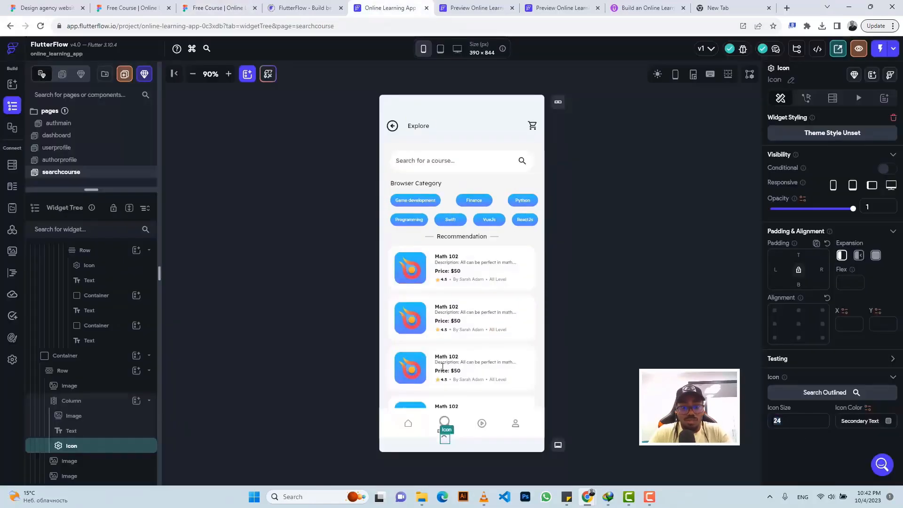
pyautogui.write('2')
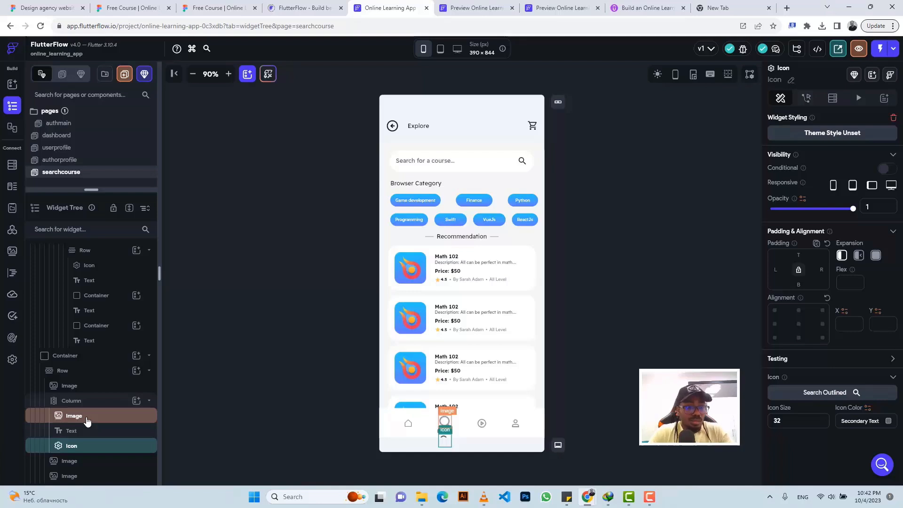
# Step: Delete the search.png image from the Explore column in the bottom navigation
pyautogui.press('Left')
pyautogui.press('Left')
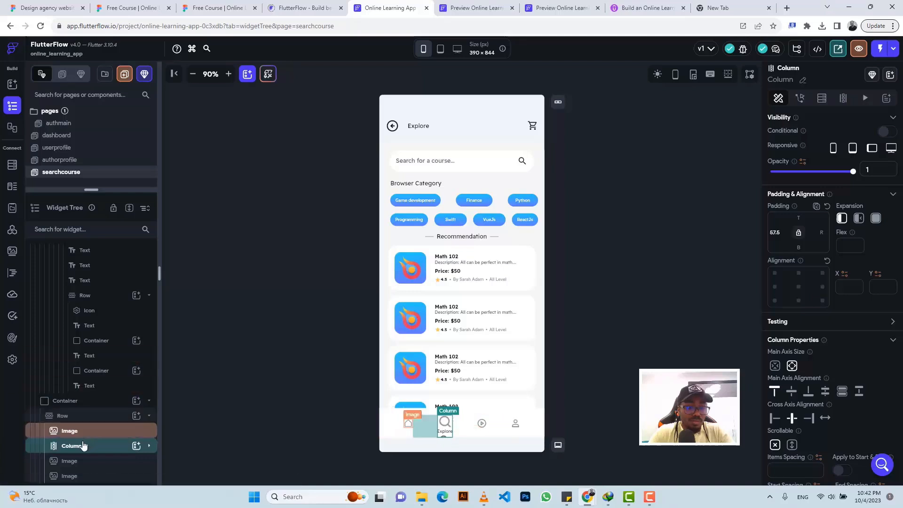
pyautogui.click(81, 463)
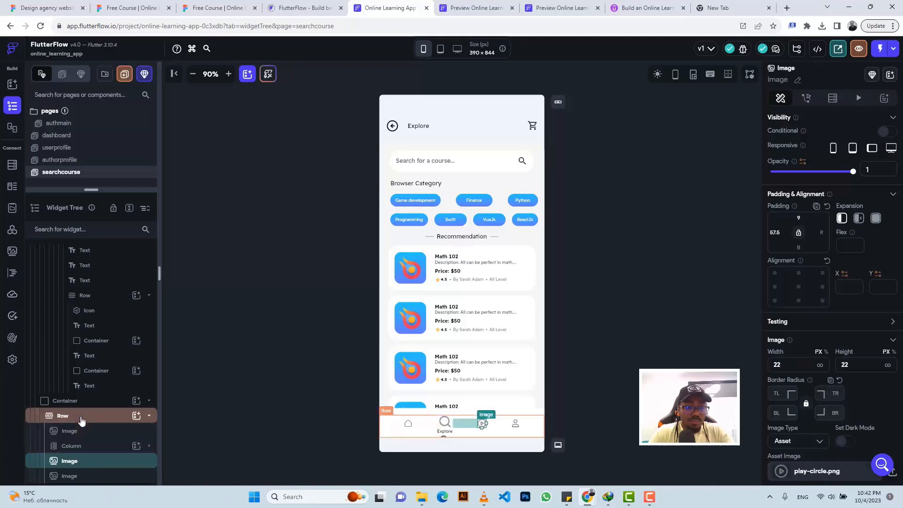
pyautogui.click(88, 446)
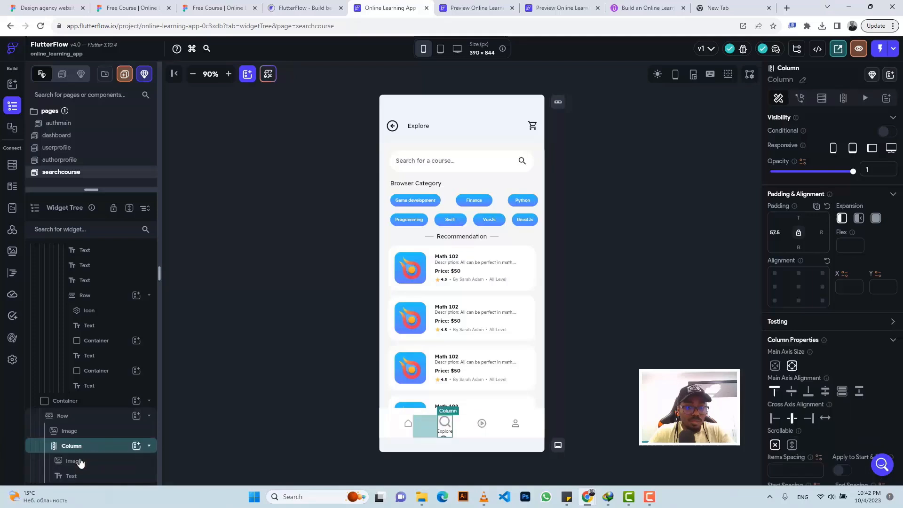
pyautogui.click(80, 462)
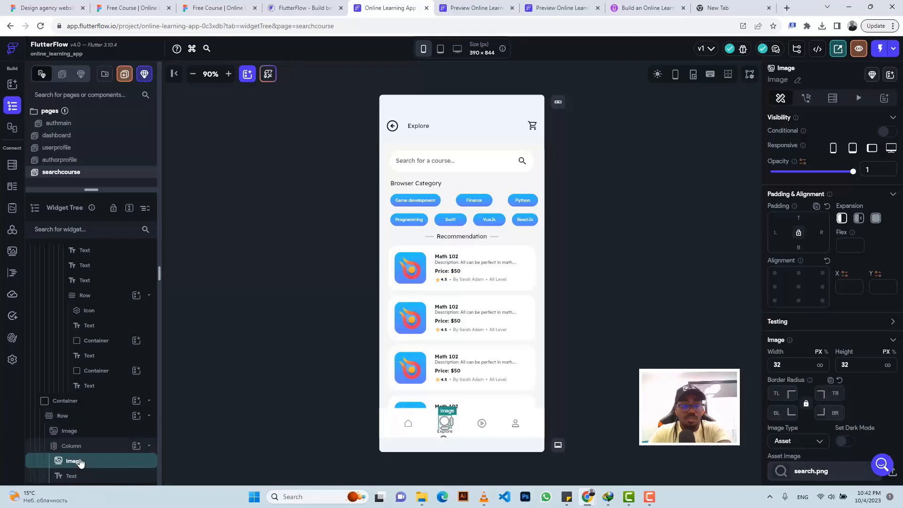
pyautogui.press('Delete')
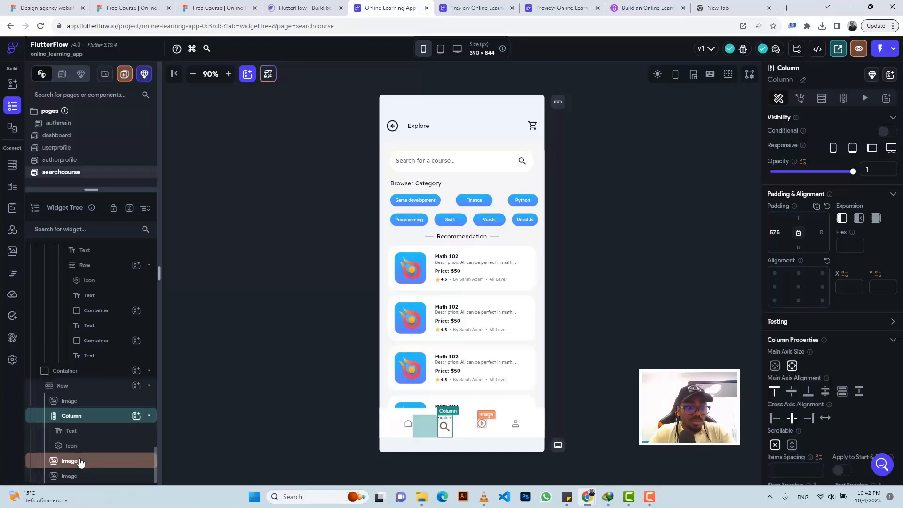
# Step: Move the Explore text below the search icon in its bottom navigation column
pyautogui.click(72, 432)
pyautogui.moveTo(79, 440); pyautogui.dragTo(81, 447)
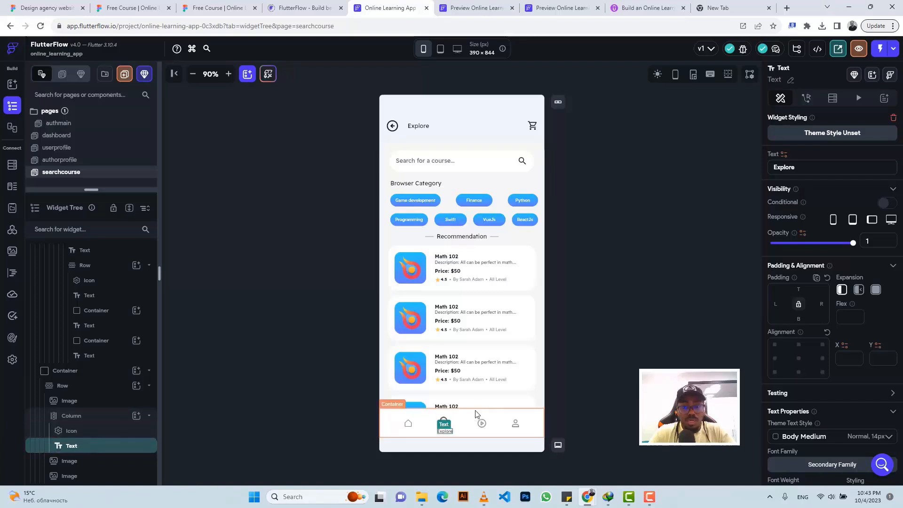
pyautogui.click(615, 339)
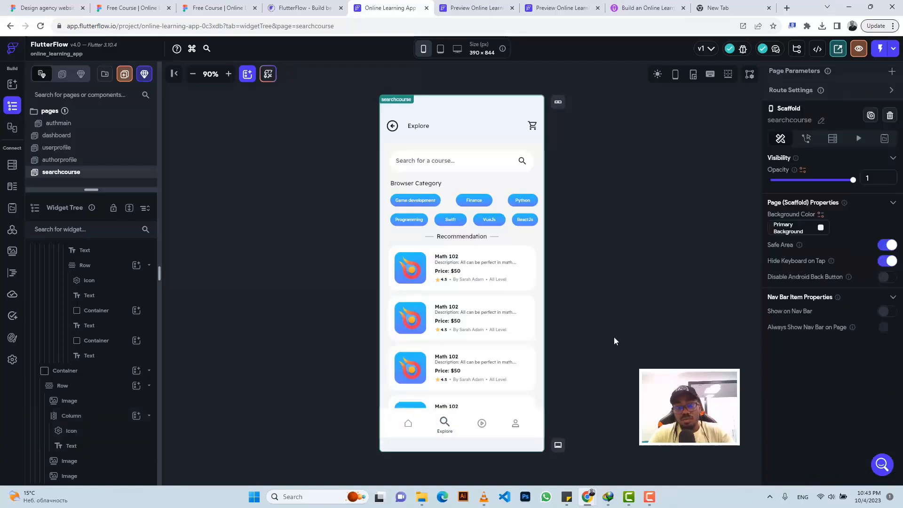
# Step: Wrap the searchcourse page's top-level Stack in a Container with infinite width and height
pyautogui.click(389, 412)
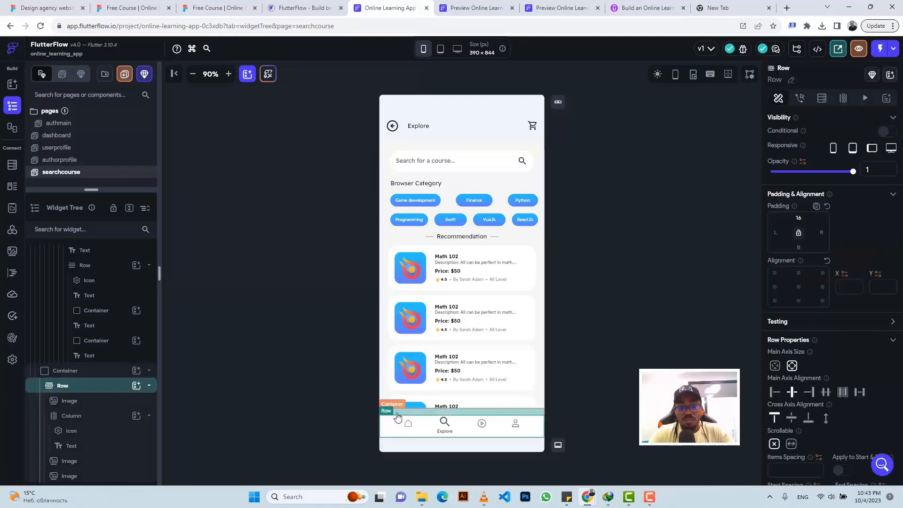
pyautogui.click(393, 404)
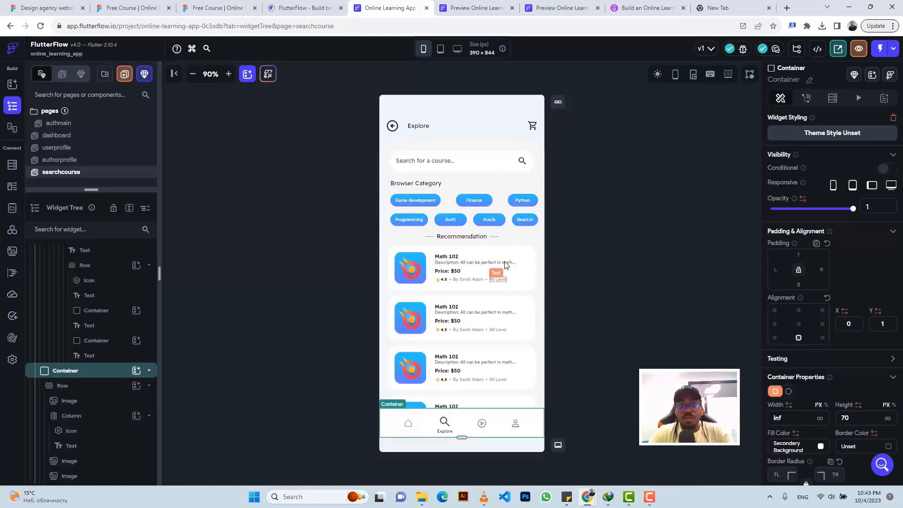
pyautogui.scroll(5, 88, 258)
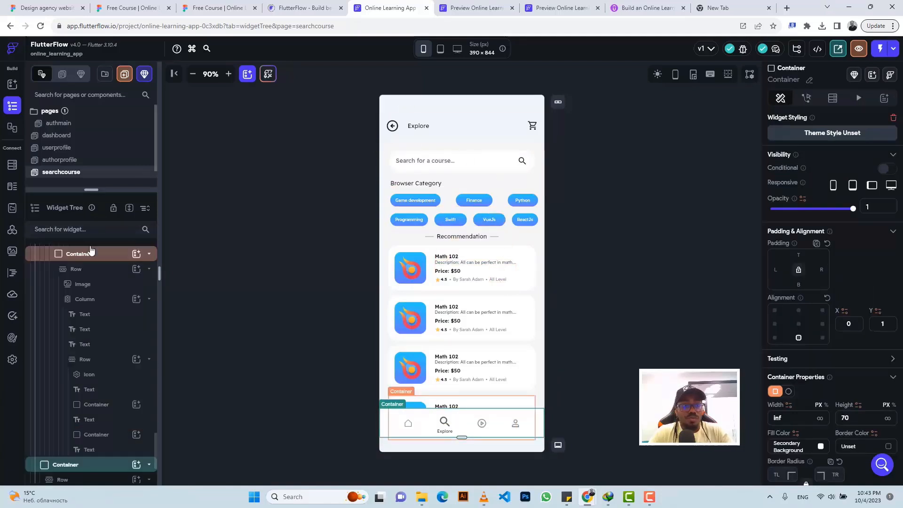
pyautogui.scroll(8, 99, 256)
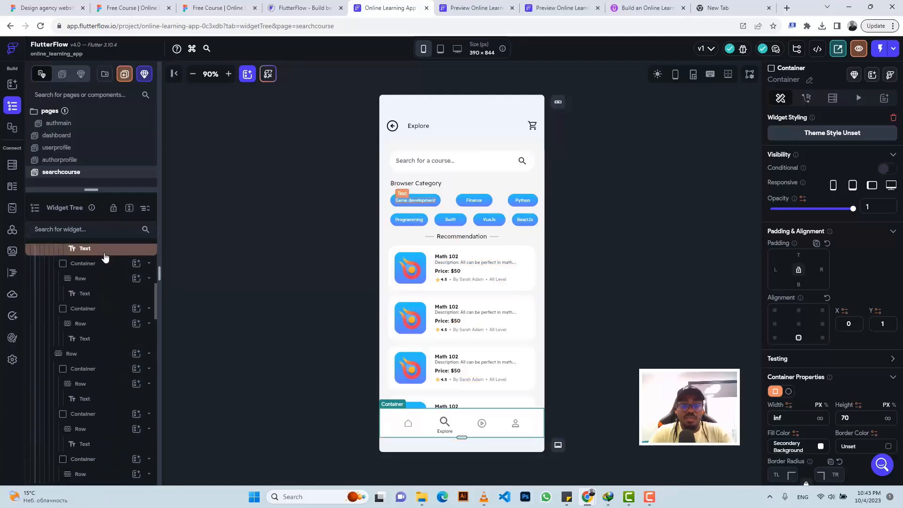
pyautogui.scroll(5, 100, 255)
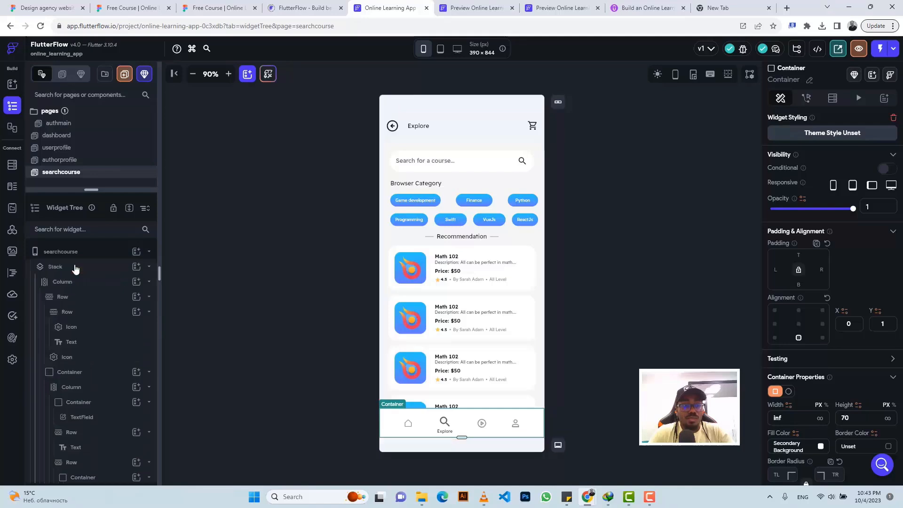
pyautogui.click(76, 268)
pyautogui.rightClick(75, 268)
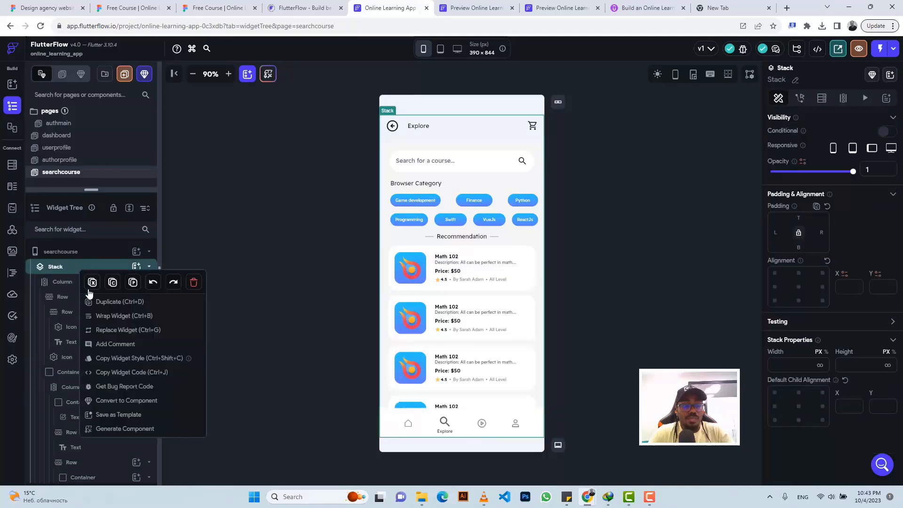
pyautogui.click(117, 321)
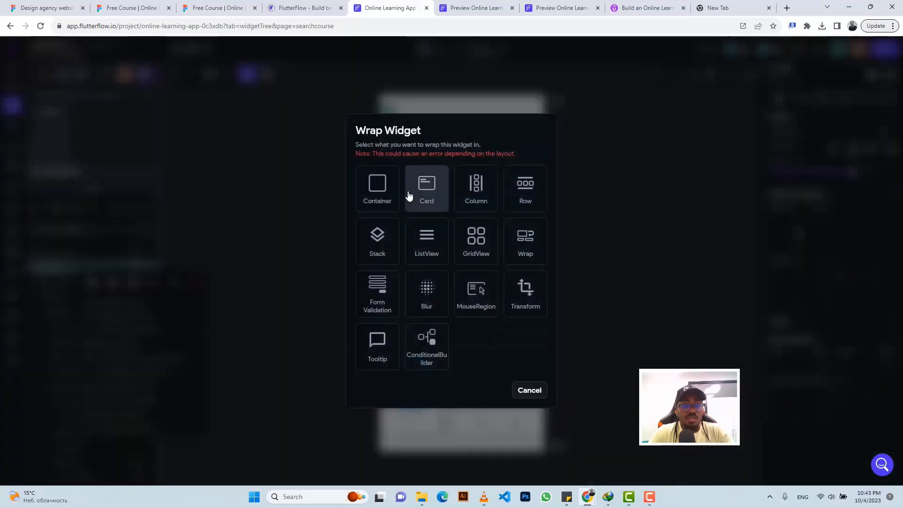
pyautogui.click(378, 193)
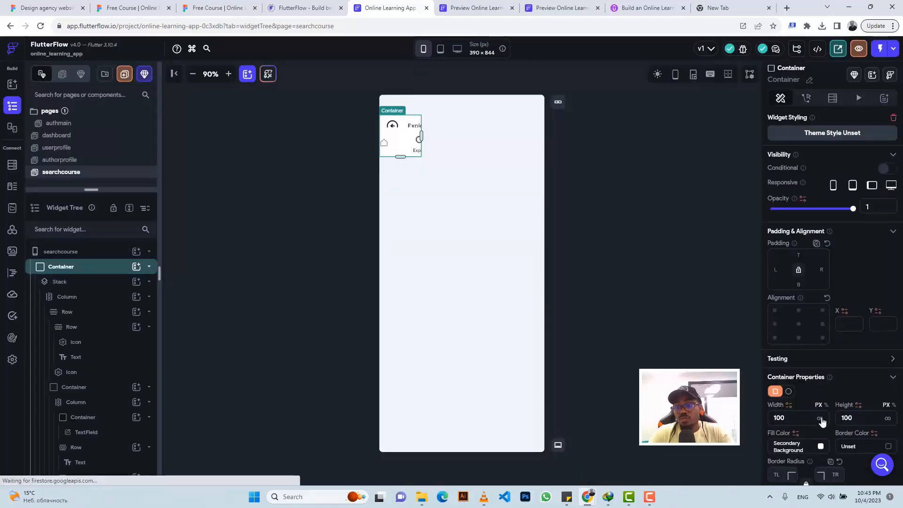
pyautogui.click(889, 419)
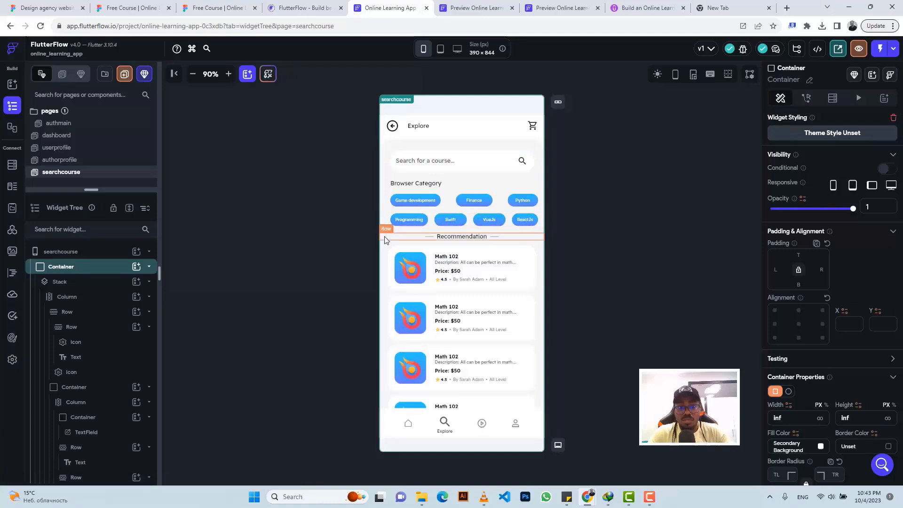
# Step: Make the Column holding the search field, categories and course cards on the searchcourse page scrollable
pyautogui.click(384, 160)
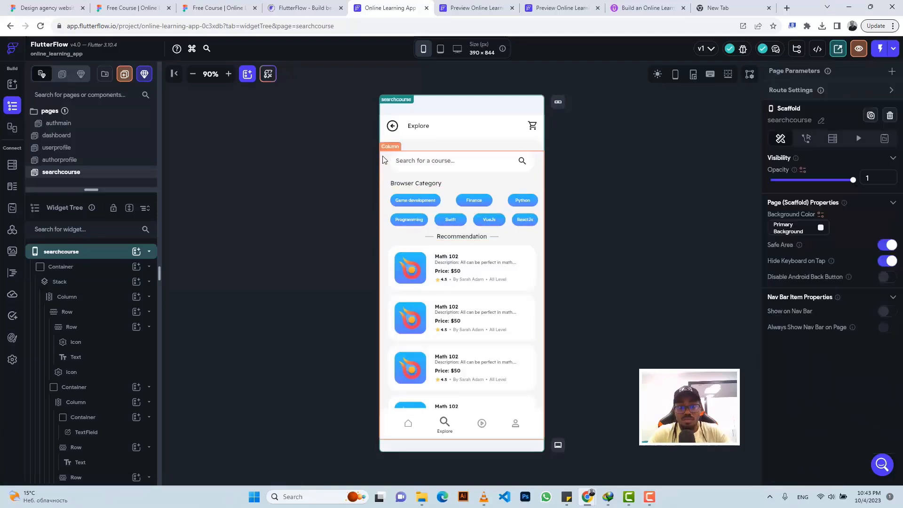
pyautogui.click(384, 160)
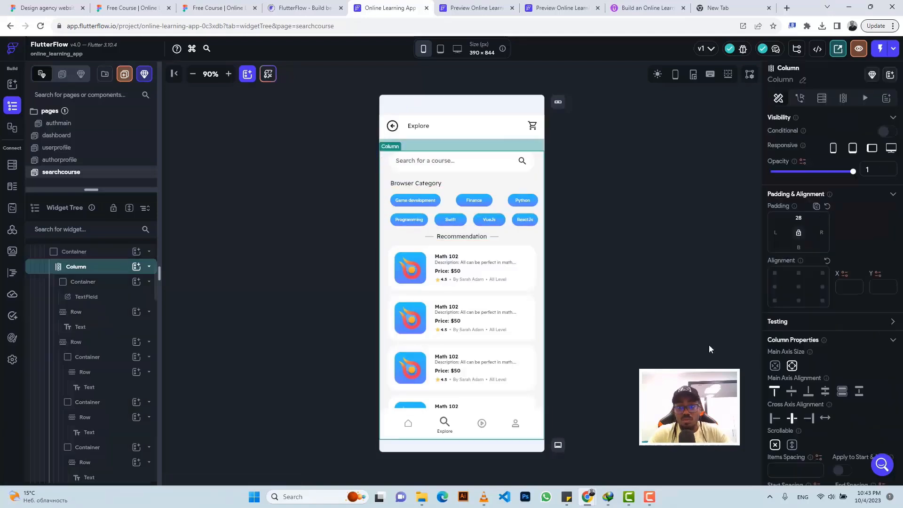
pyautogui.click(792, 446)
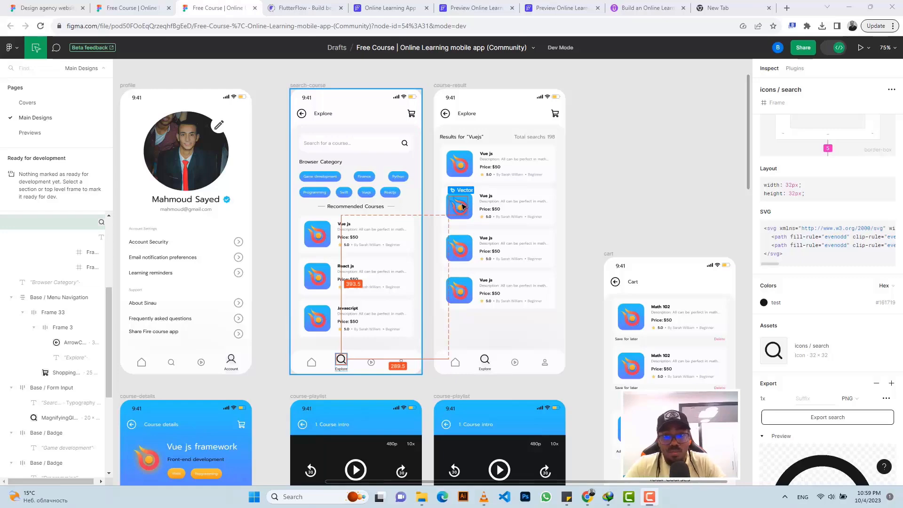
# Step: Examine the course-result screen in the Figma design and copy the Explore header Row from the FlutterFlow searchcourse page
pyautogui.scroll(5, 517, 202)
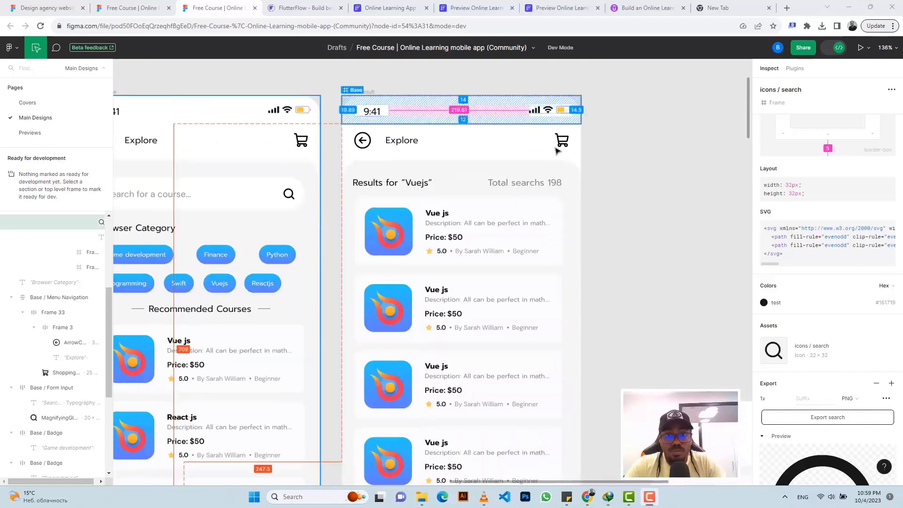
pyautogui.hscroll(-3, 460, 202)
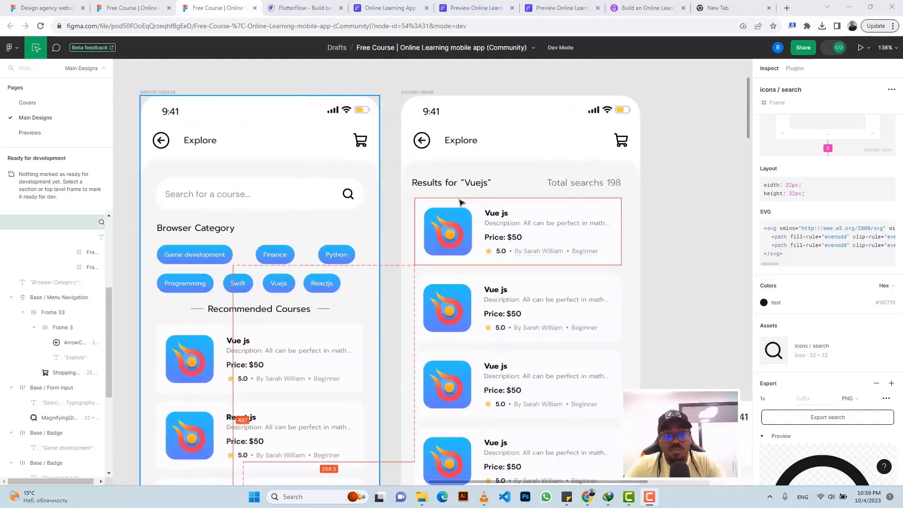
pyautogui.hscroll(7, 491, 161)
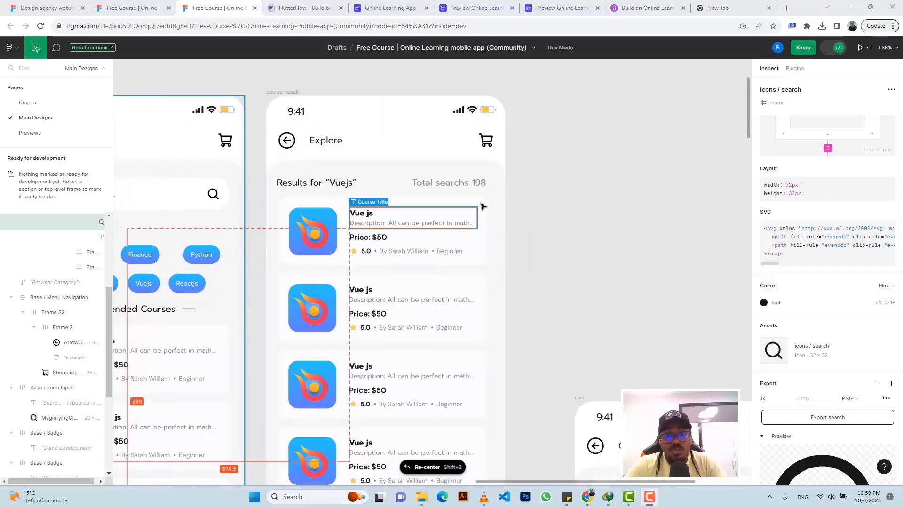
pyautogui.click(380, 9)
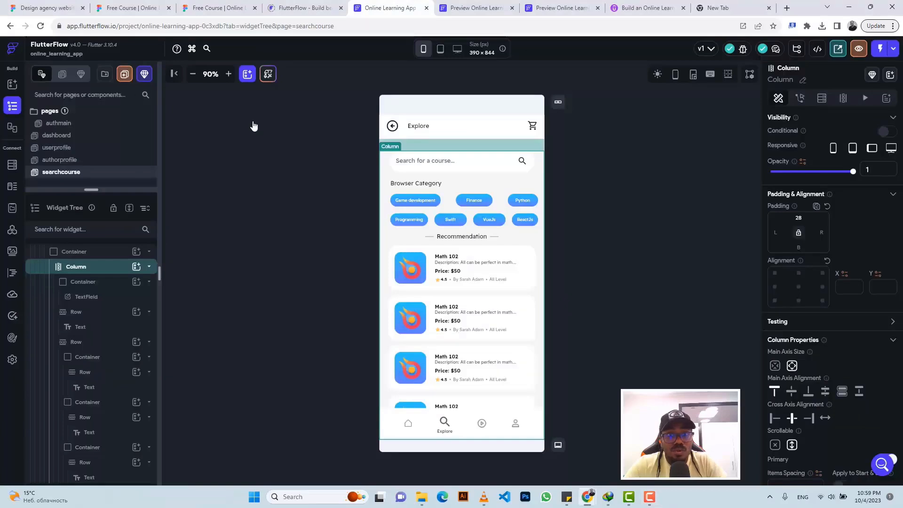
pyautogui.click(461, 130)
pyautogui.hotkey('ctrl', 'c')
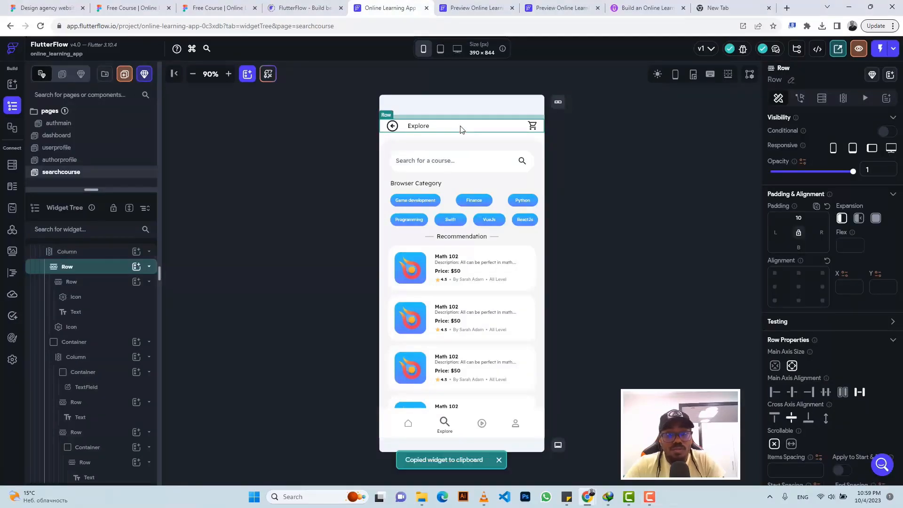
# Step: Create a new blank page named courseresult
pyautogui.click(125, 76)
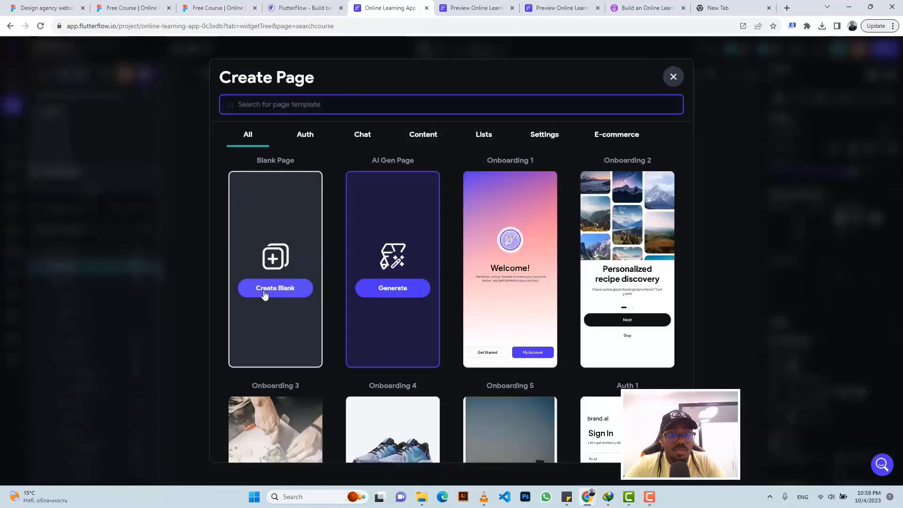
pyautogui.click(262, 295)
pyautogui.write('c')
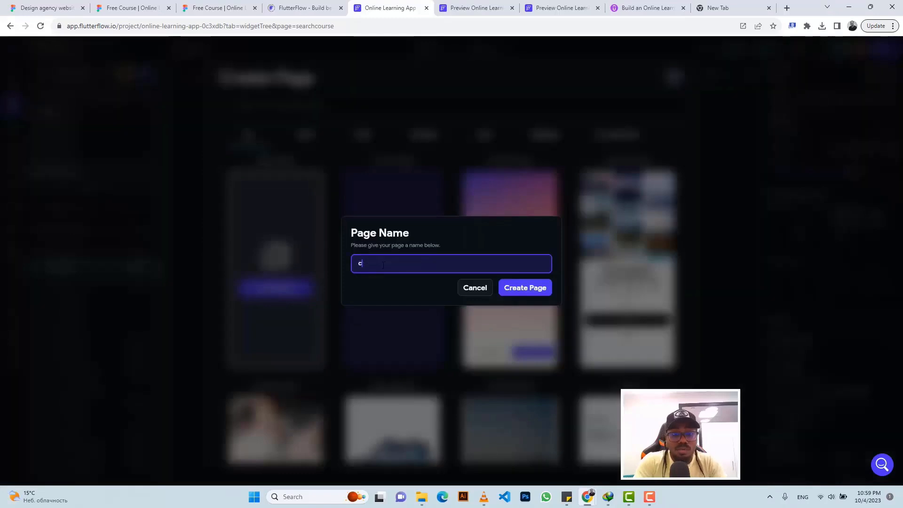
pyautogui.write('ourseresul')
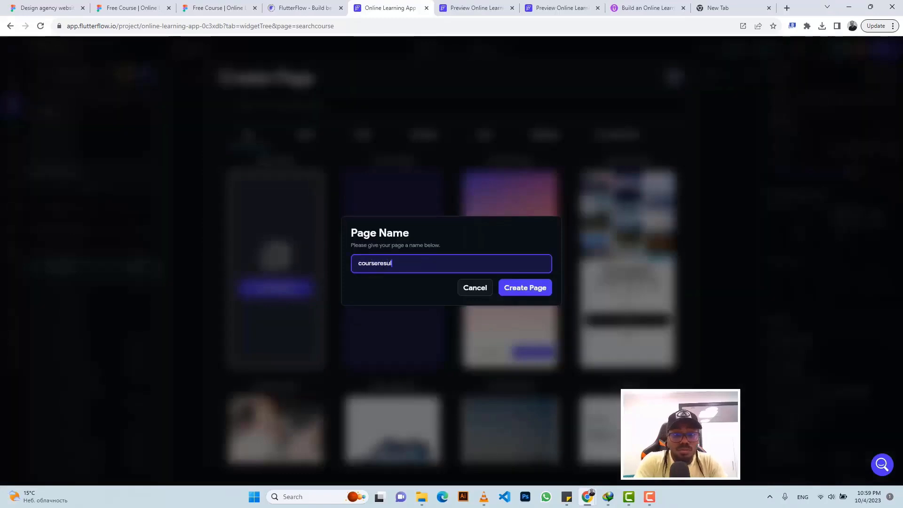
pyautogui.write('t')
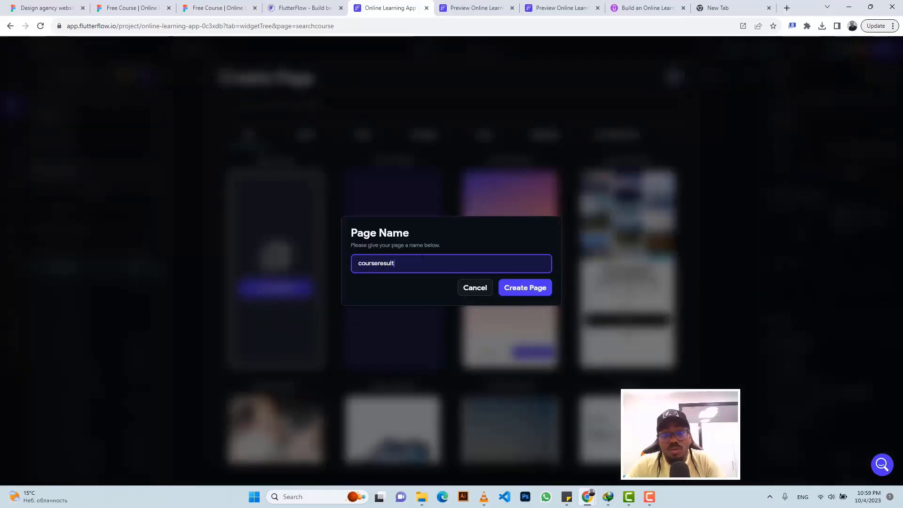
pyautogui.click(518, 294)
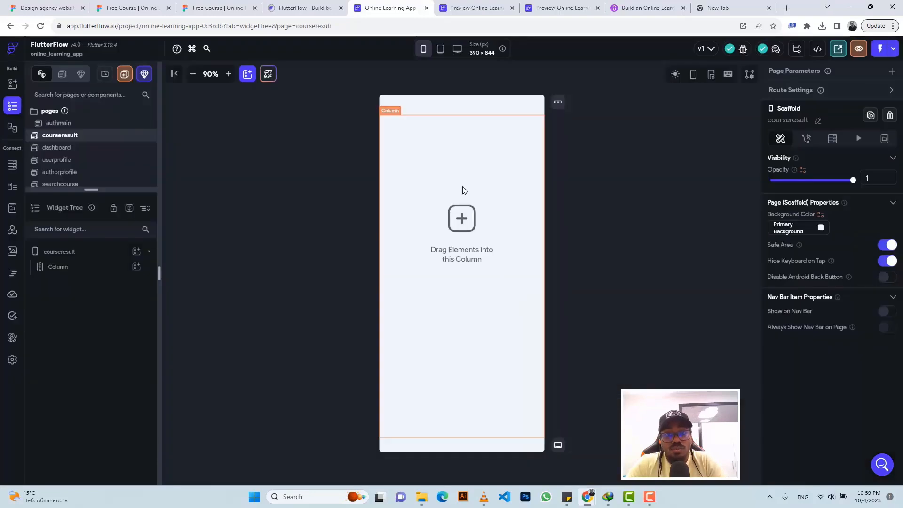
# Step: Paste the copied header Row into the courseresult page's Column and enlarge the page list to reach the searchcourse page
pyautogui.click(463, 187)
pyautogui.hotkey('ctrl', 'v')
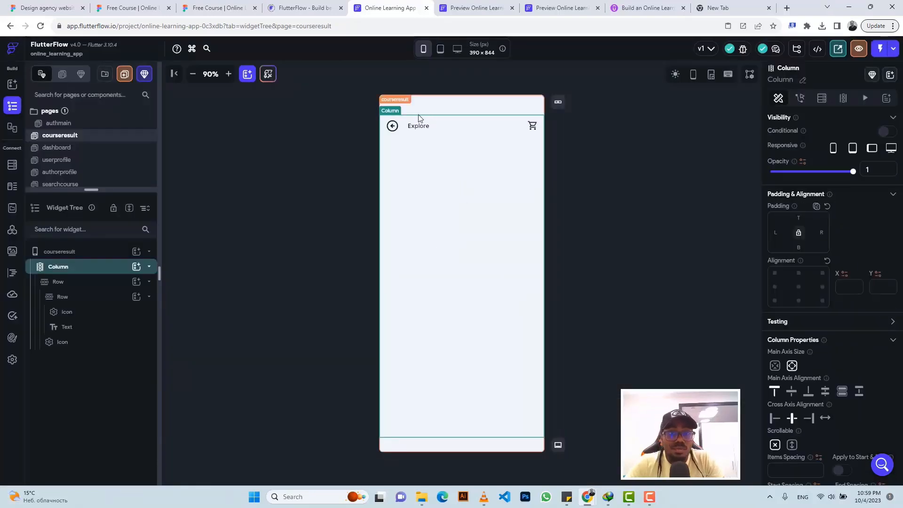
pyautogui.click(186, 5)
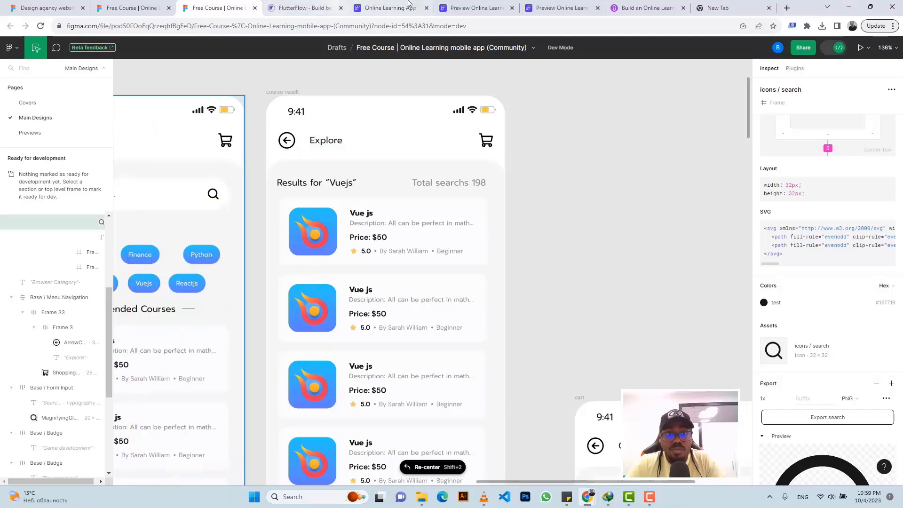
pyautogui.click(387, 8)
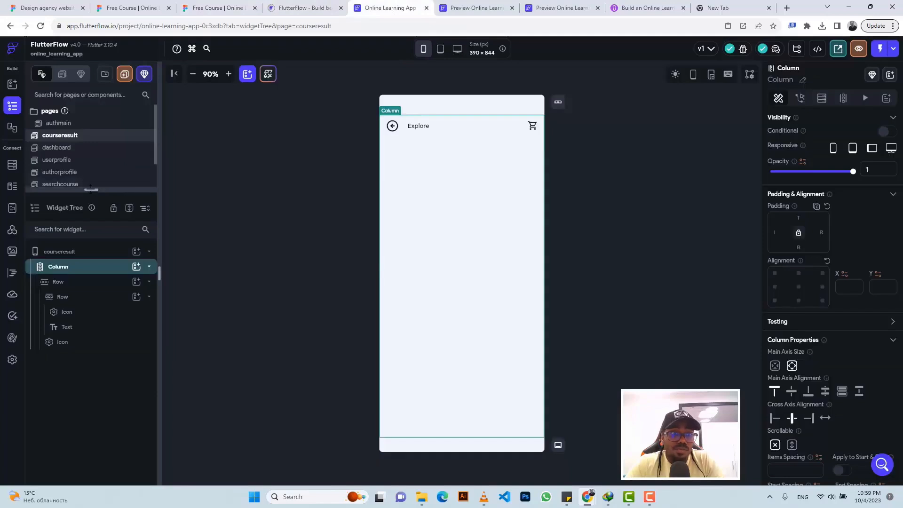
pyautogui.moveTo(92, 190); pyautogui.dragTo(91, 271)
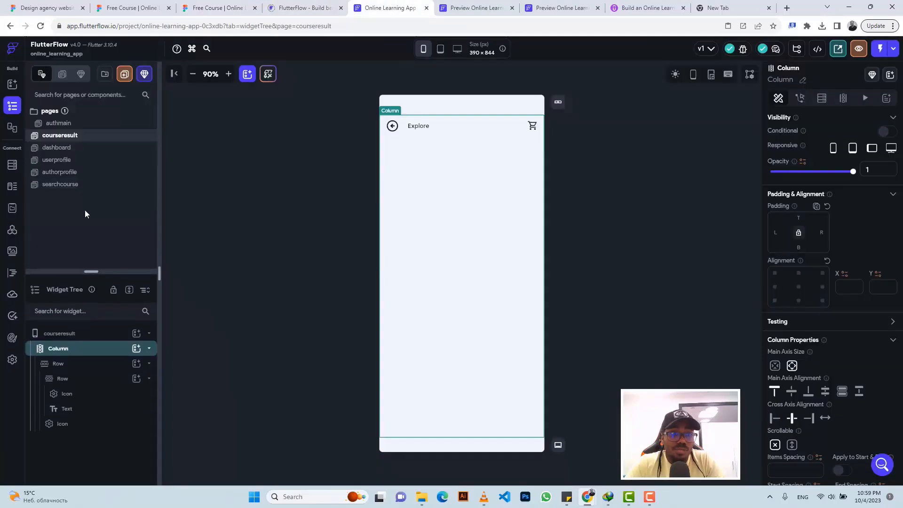
pyautogui.click(77, 184)
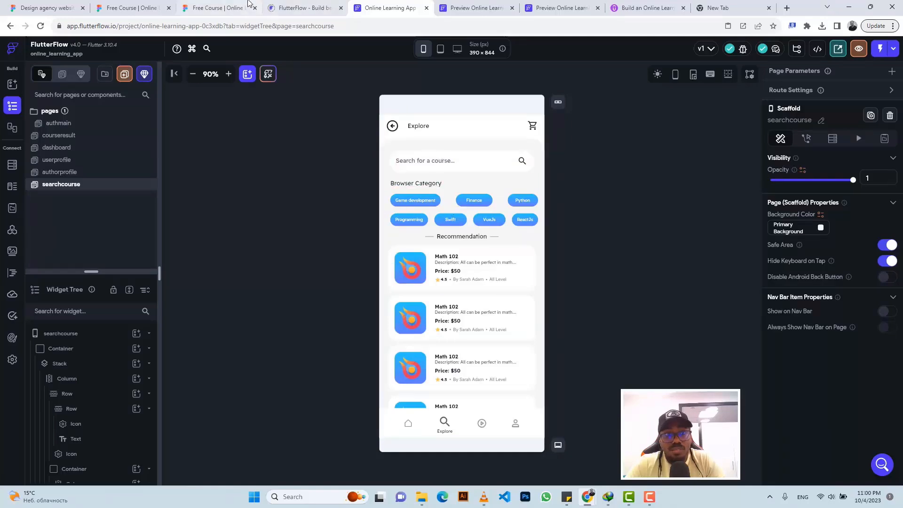
# Step: Copy the content of the Results for “Vuejs” heading from the course-result frame in Figma
pyautogui.click(223, 6)
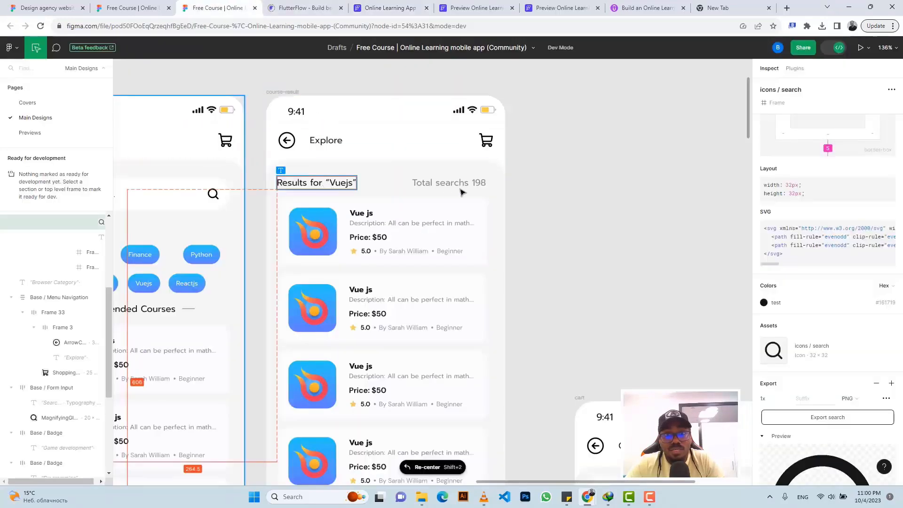
pyautogui.click(325, 183)
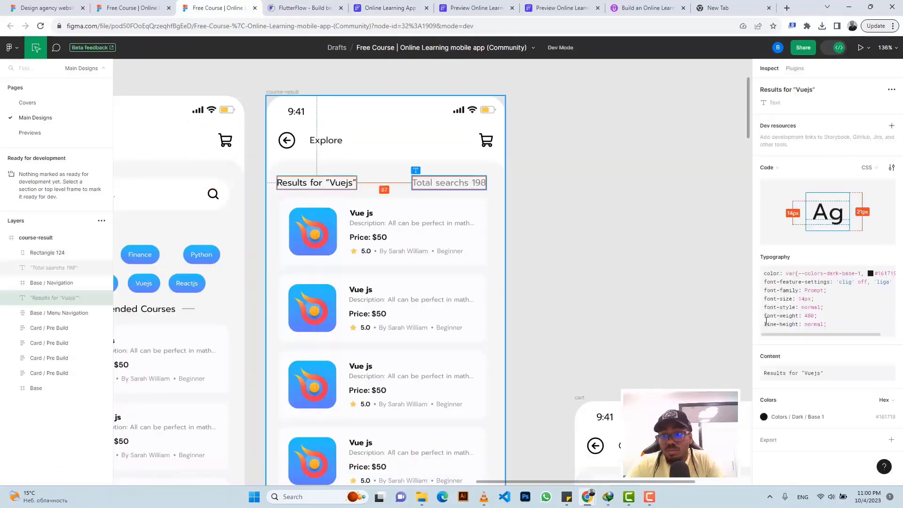
pyautogui.click(888, 356)
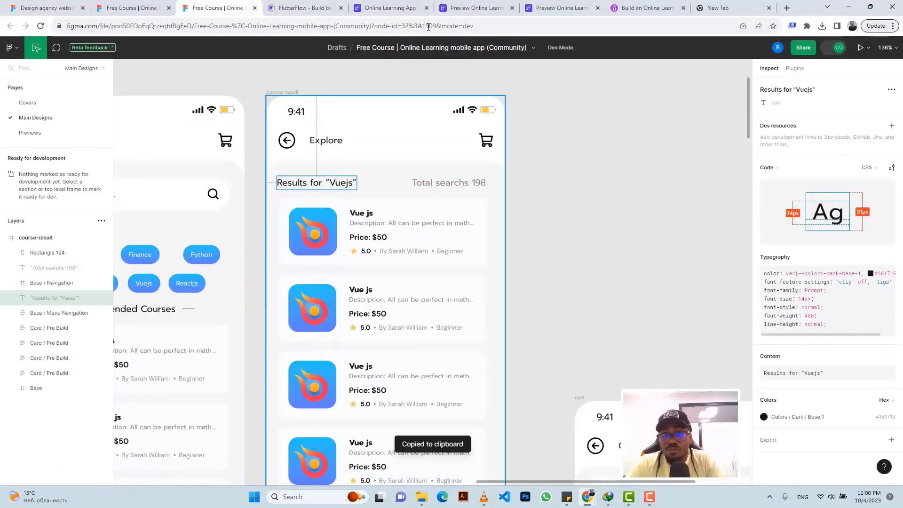
# Step: Return to the courseresult page in FlutterFlow and add a Row to its Column below the Explore header
pyautogui.click(377, 8)
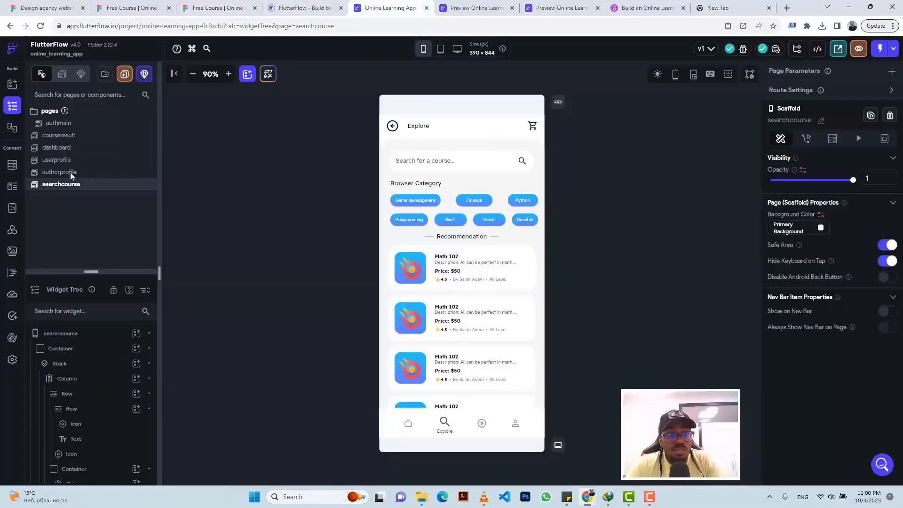
pyautogui.click(75, 135)
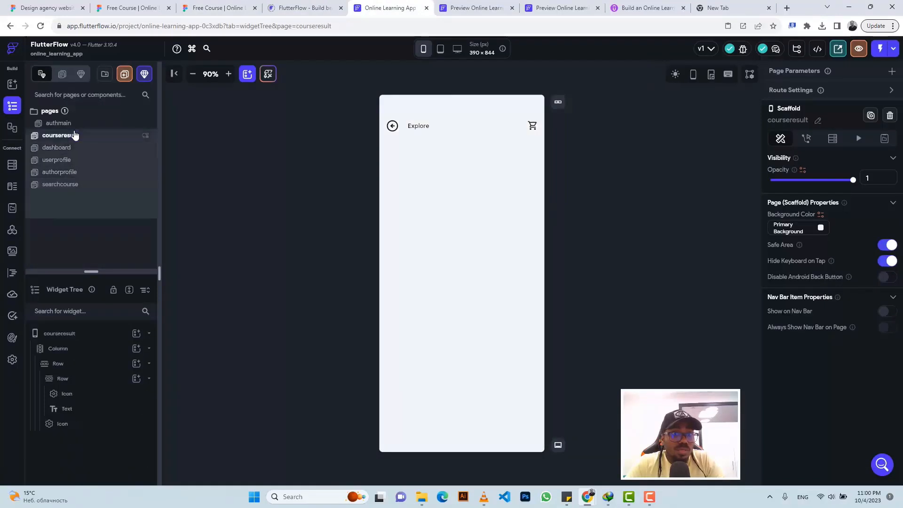
pyautogui.click(426, 156)
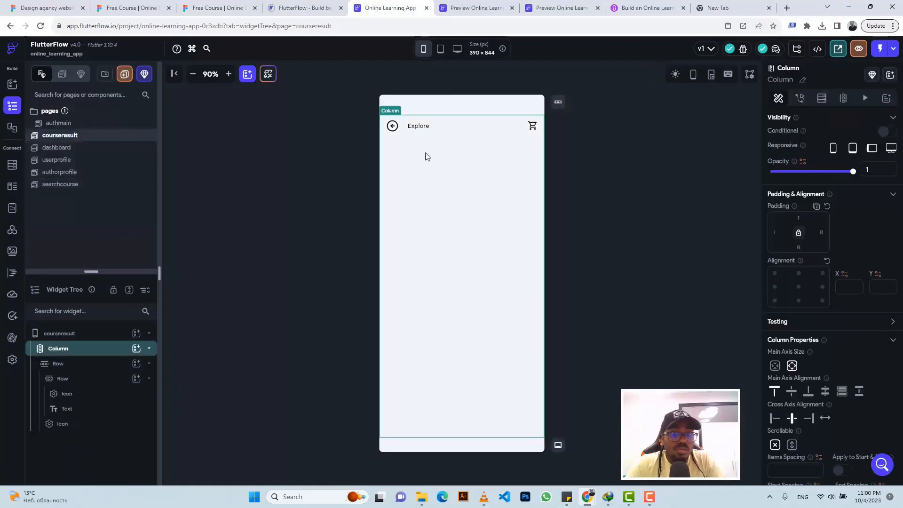
pyautogui.click(136, 350)
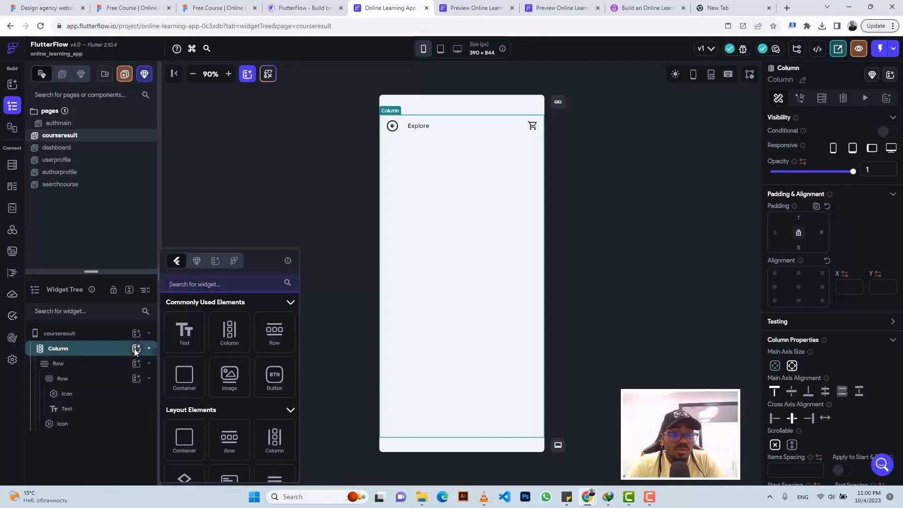
pyautogui.click(277, 332)
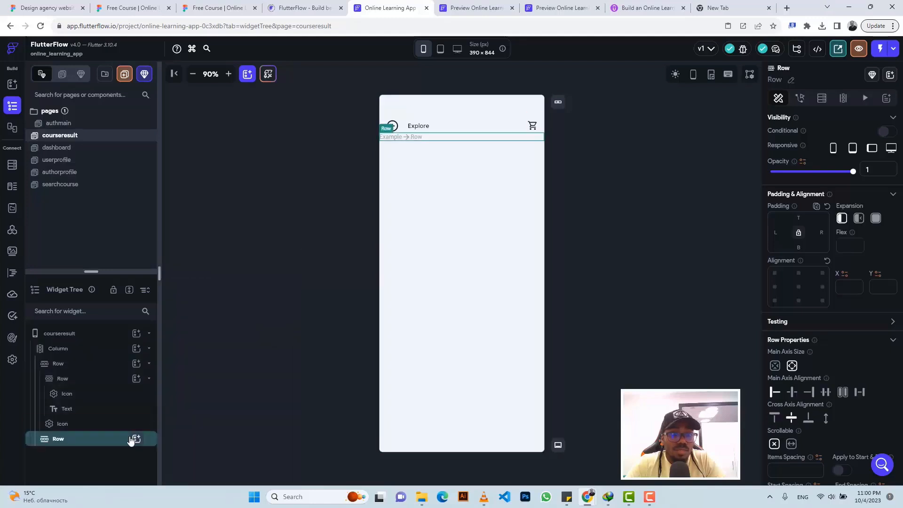
# Step: Add a Text to the new Row and set its content to Results for “Vuejs”
pyautogui.click(136, 439)
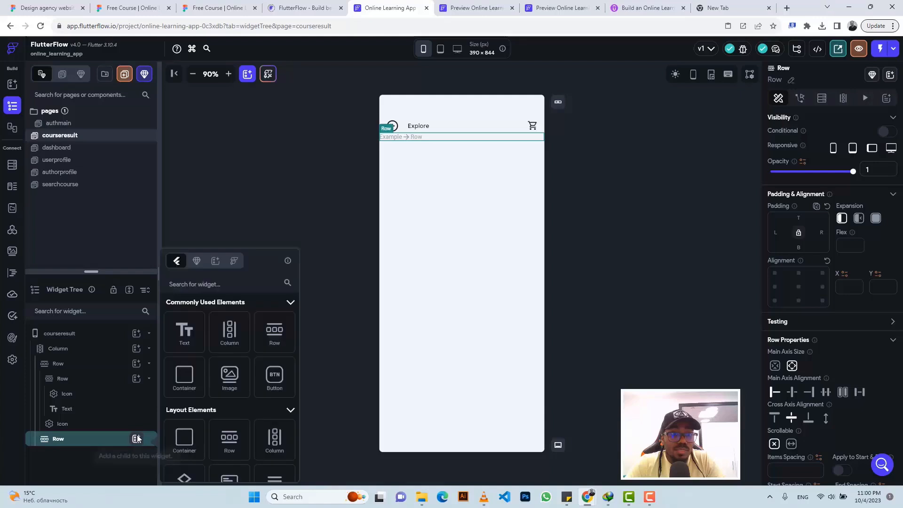
pyautogui.click(186, 335)
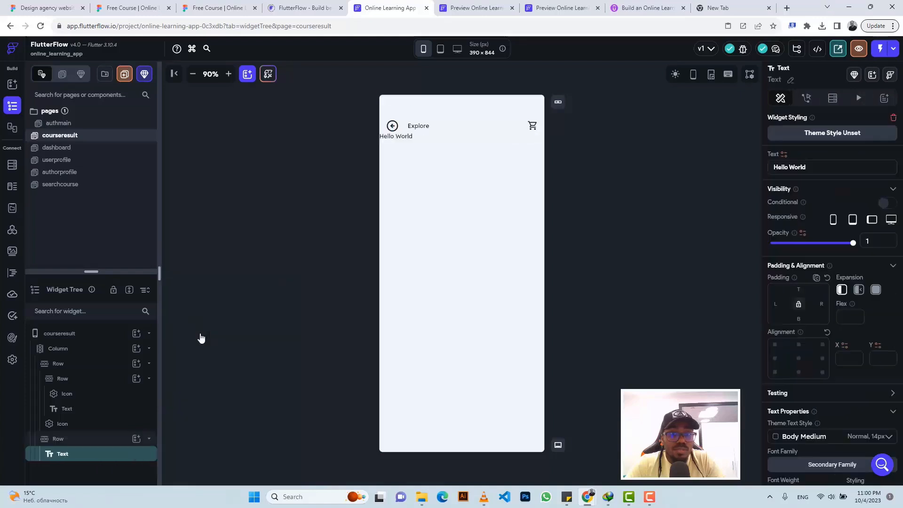
pyautogui.tripleClick(789, 168)
pyautogui.hotkey('ctrl', 'v')
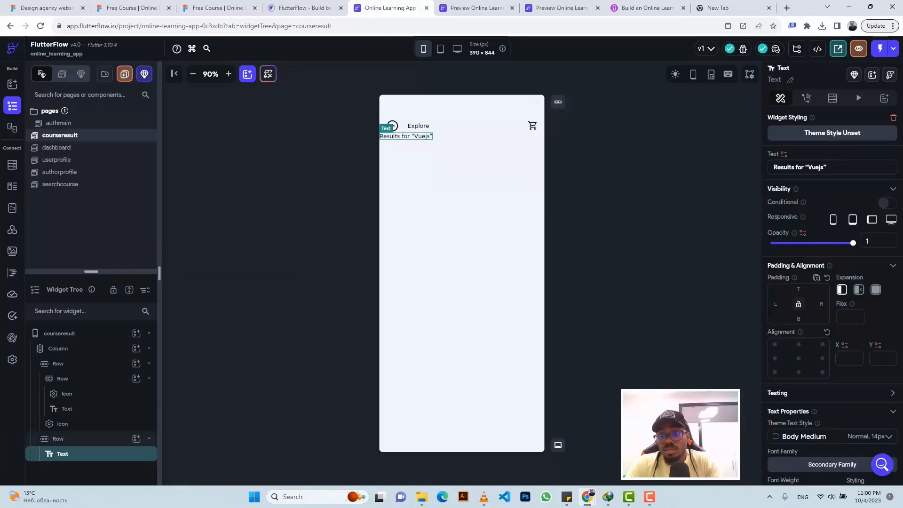
# Step: Check the results heading's position in Figma and try a left padding of 17 on the results Text
pyautogui.click(216, 8)
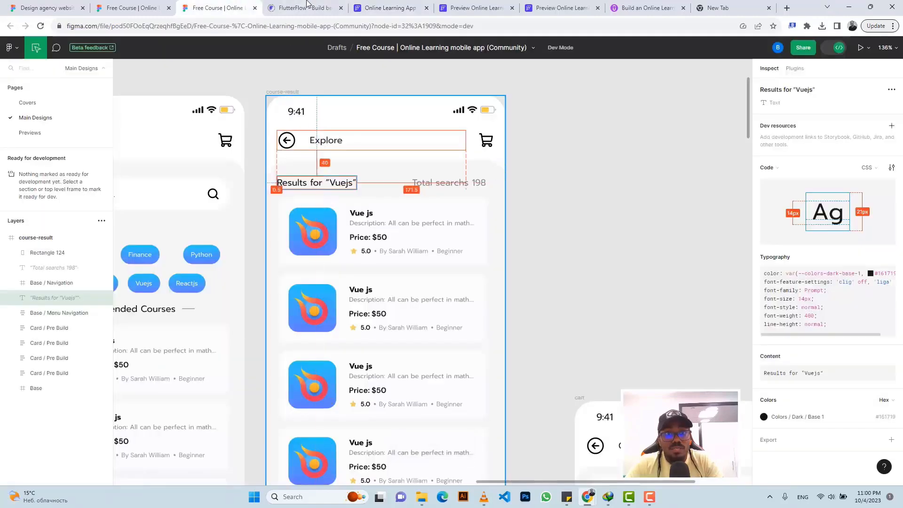
pyautogui.click(385, 8)
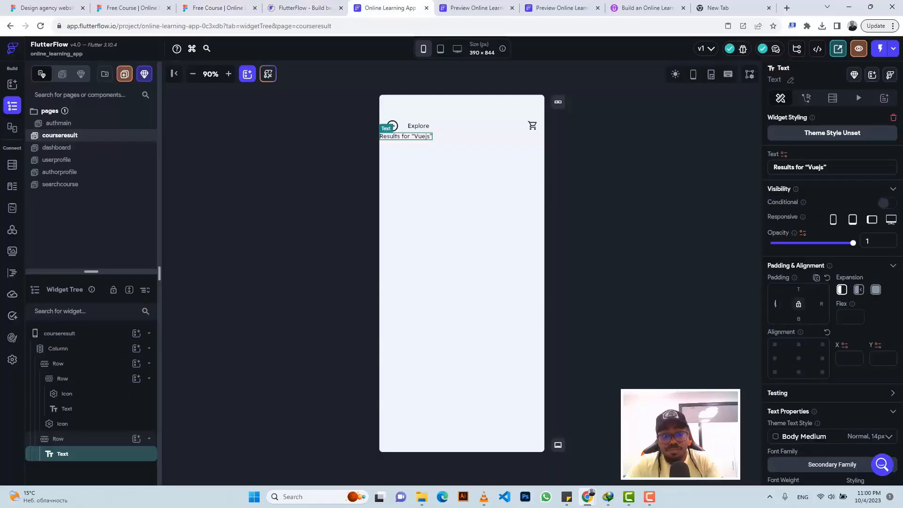
pyautogui.write('17')
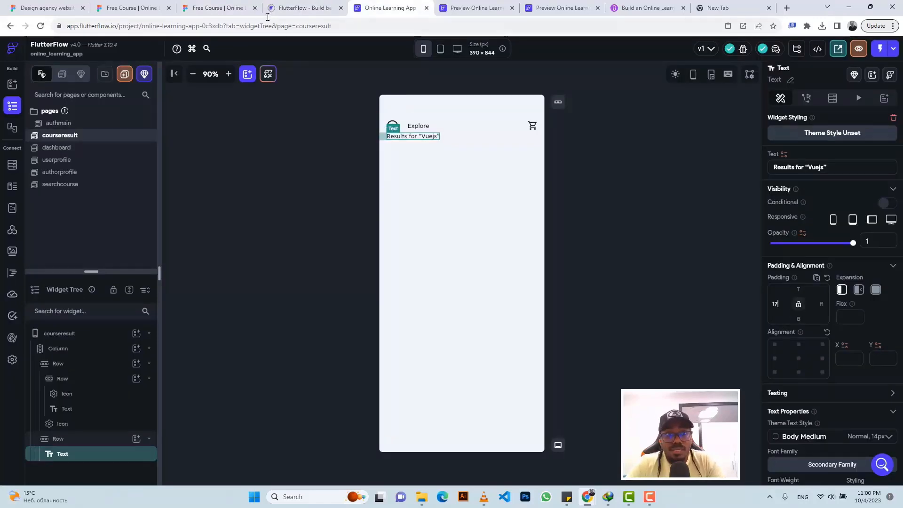
# Step: Recheck the results heading's spacing in Figma and undo the left padding on its Text in FlutterFlow
pyautogui.click(217, 8)
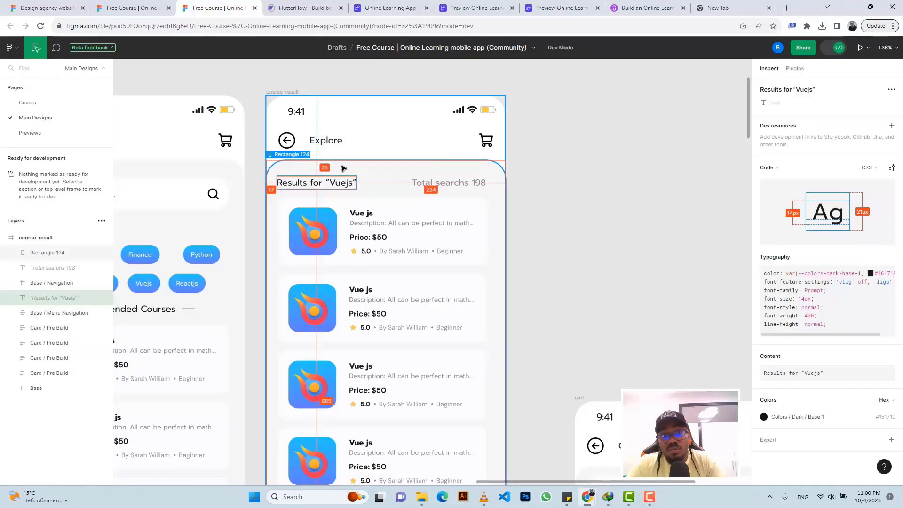
pyautogui.click(379, 5)
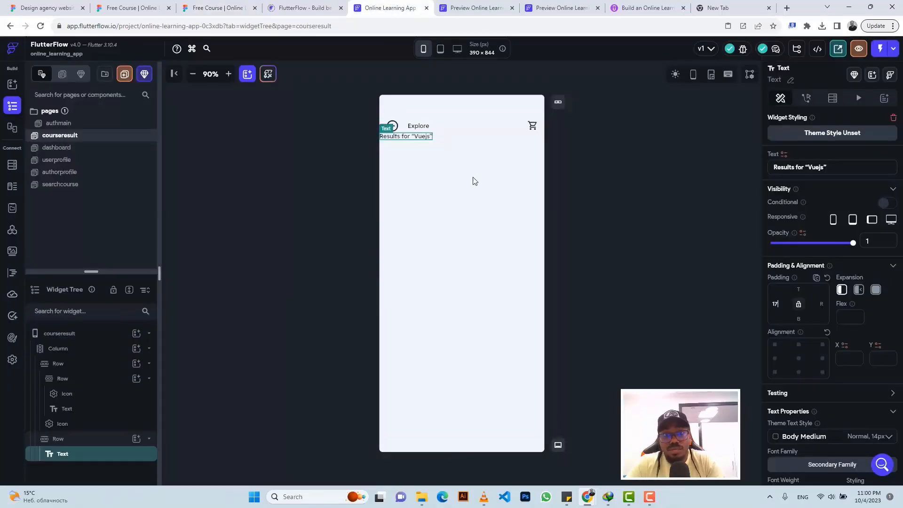
# Step: Wrap the results heading's Row in a Container with infinite width and a height of 900 px
pyautogui.click(465, 138)
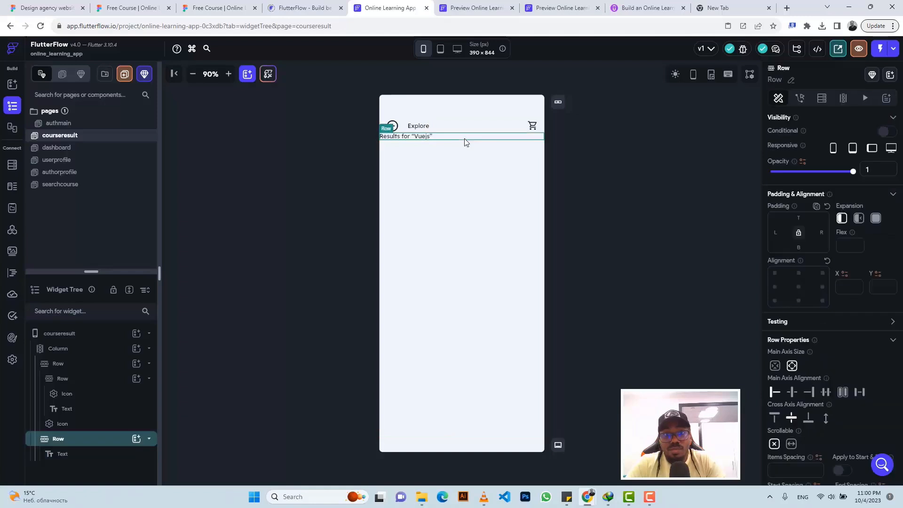
pyautogui.rightClick(465, 139)
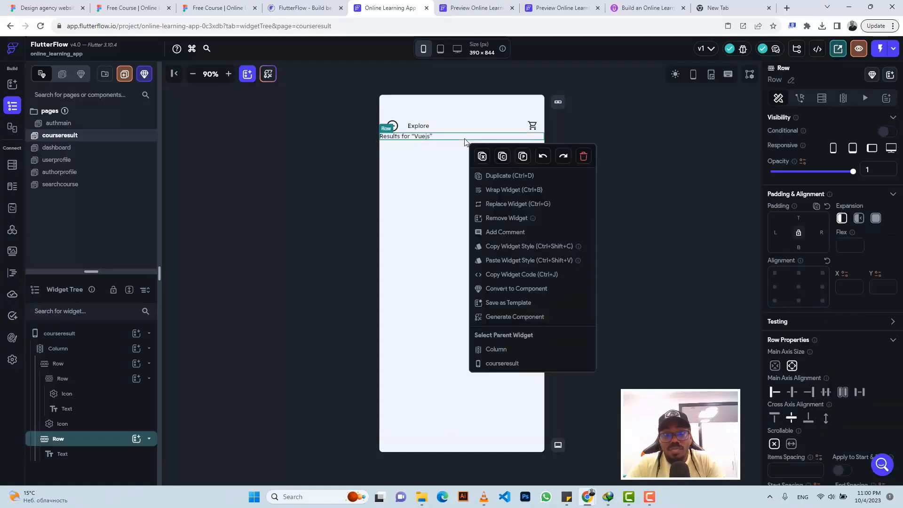
pyautogui.click(509, 192)
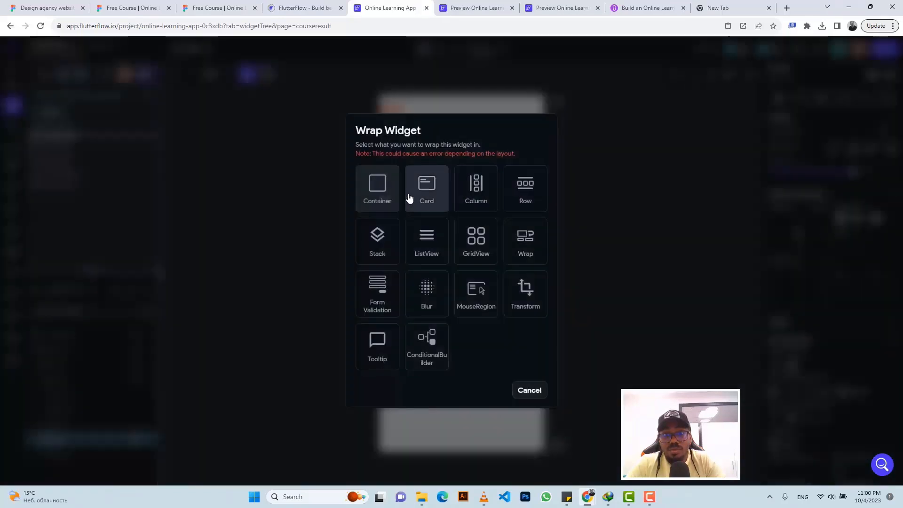
pyautogui.click(380, 194)
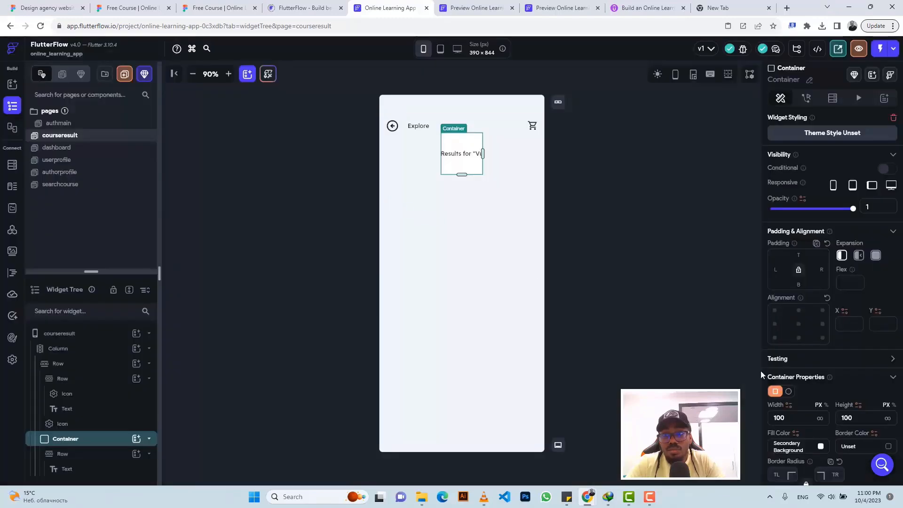
pyautogui.click(819, 418)
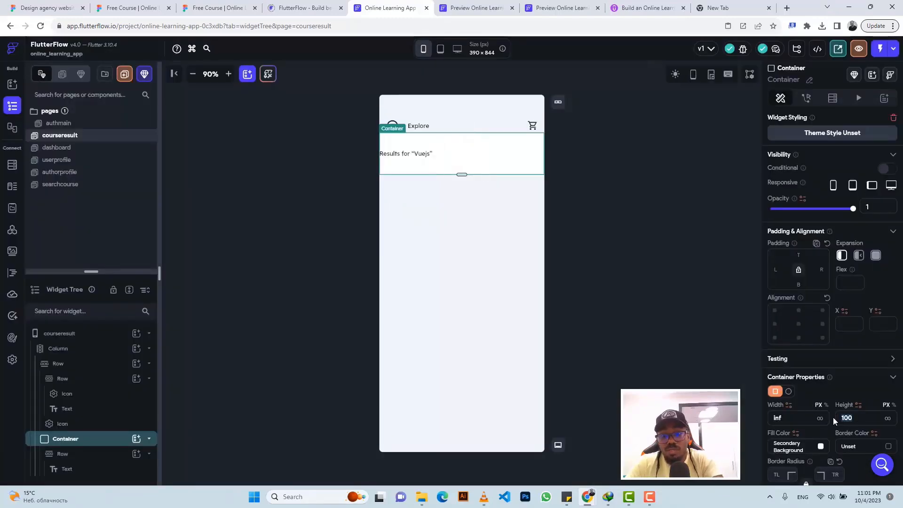
pyautogui.write('900')
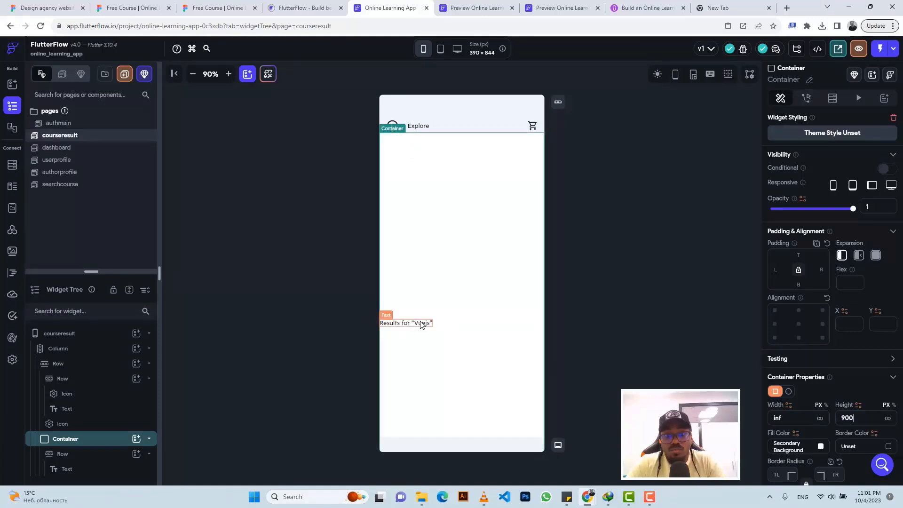
# Step: Wrap the results heading's Row inside the Container in a Column
pyautogui.click(422, 323)
pyautogui.click(104, 456)
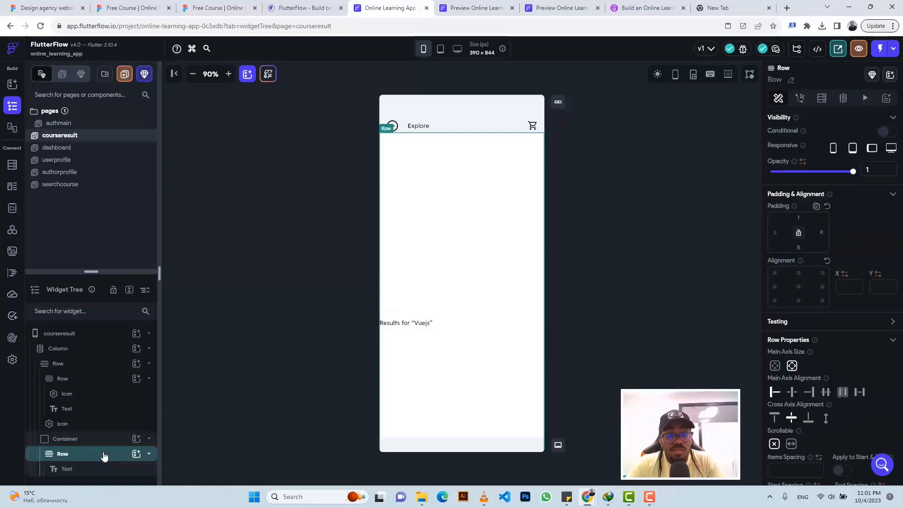
pyautogui.rightClick(104, 455)
pyautogui.click(146, 298)
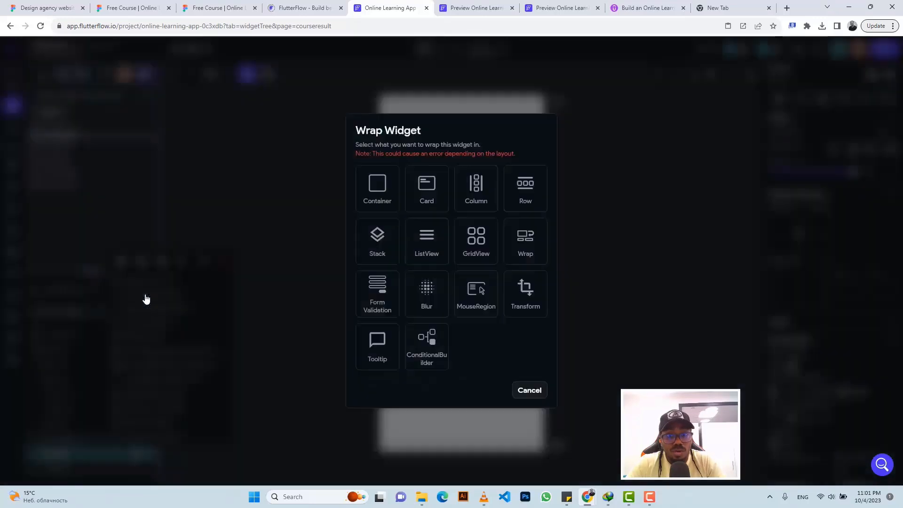
pyautogui.click(473, 189)
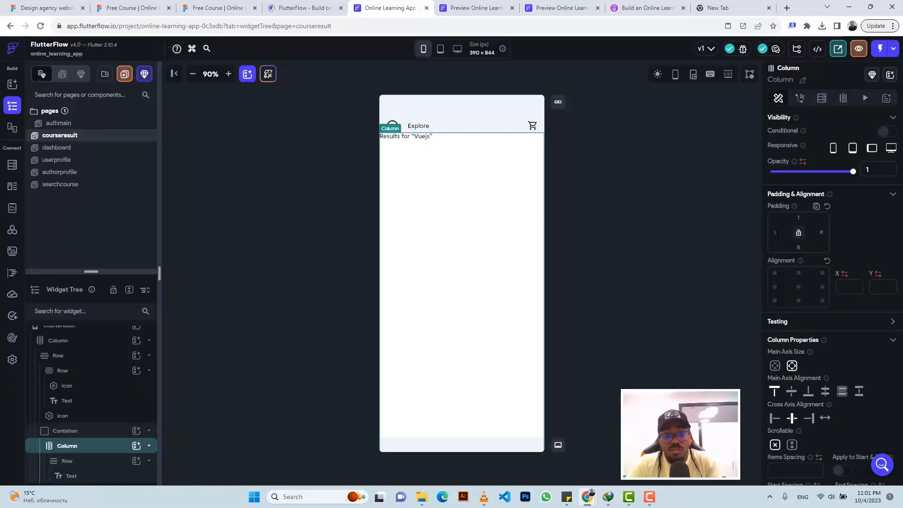
# Step: Give the Column inside the Container left and right padding of 17, checking the course card's margins in Figma
pyautogui.write('17')
pyautogui.click(227, 2)
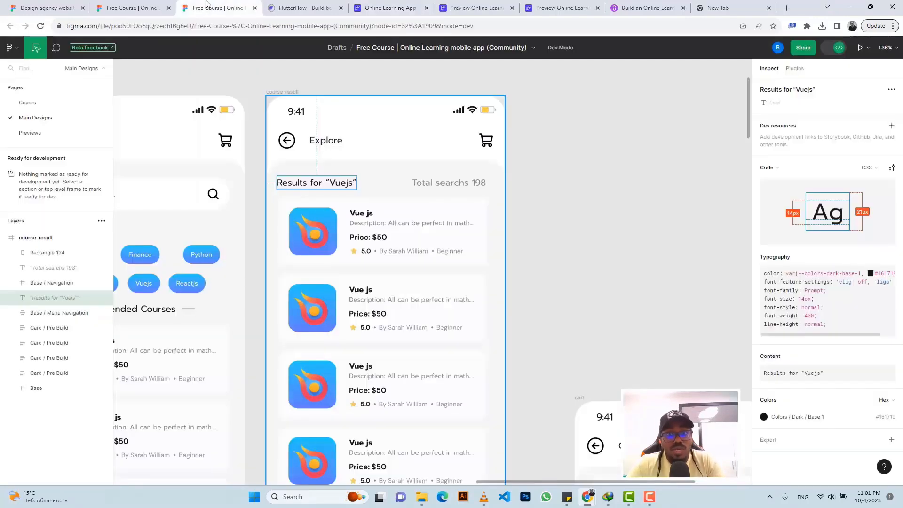
pyautogui.click(487, 206)
pyautogui.click(384, 8)
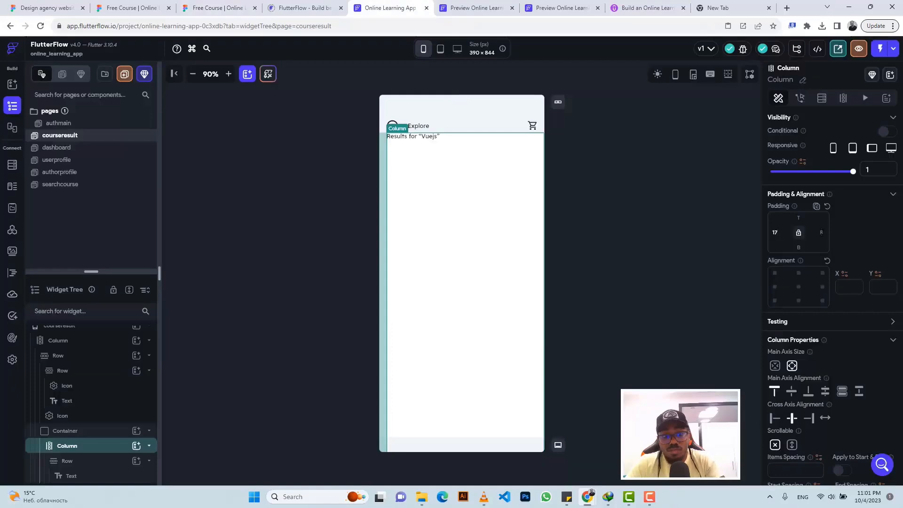
pyautogui.write('17')
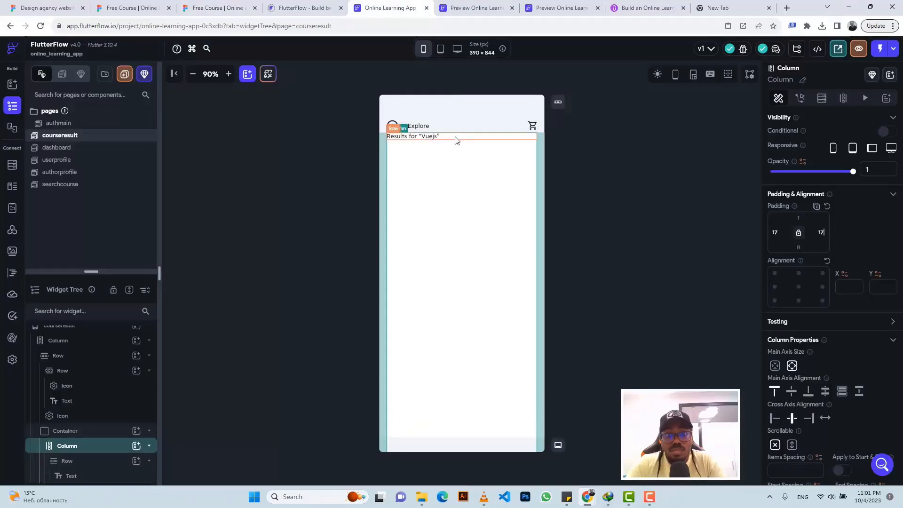
# Step: Check the results heading's top spacing in Figma and set the Column's top padding to 25 in FlutterFlow
pyautogui.click(198, 6)
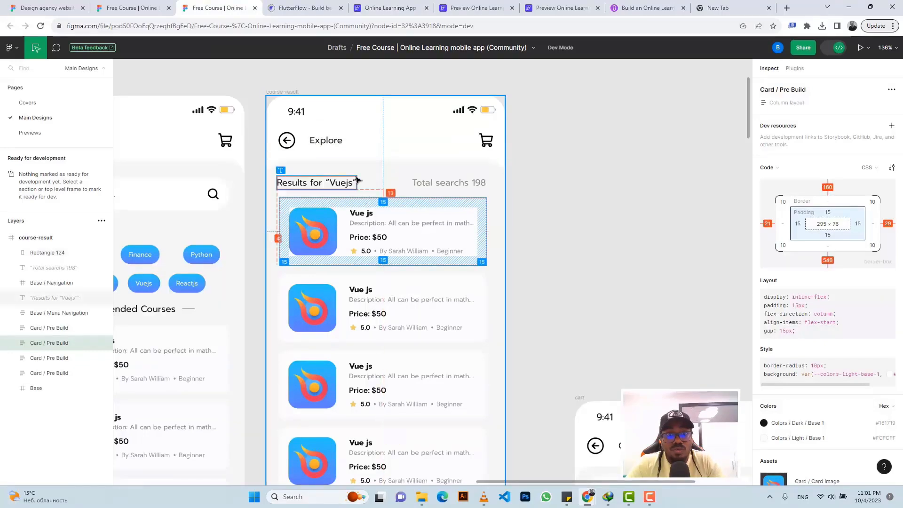
pyautogui.click(357, 181)
pyautogui.click(390, 8)
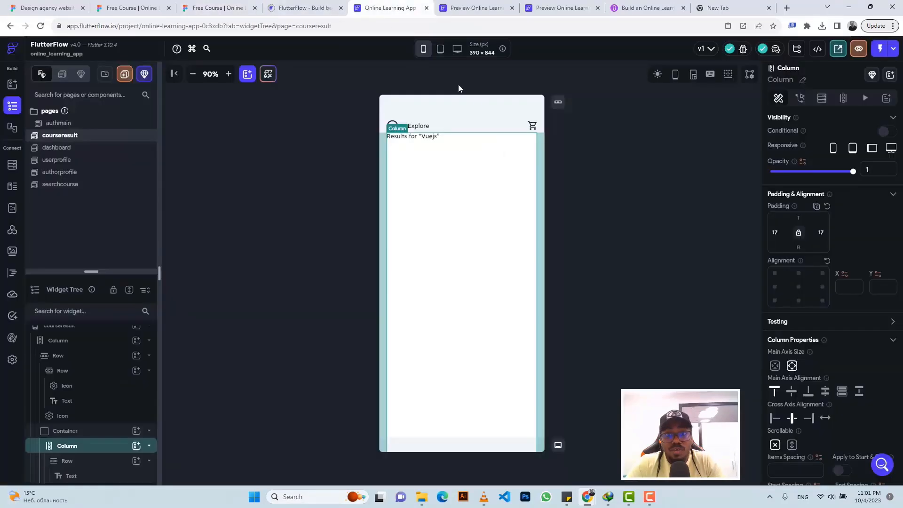
pyautogui.click(798, 218)
pyautogui.write('23')
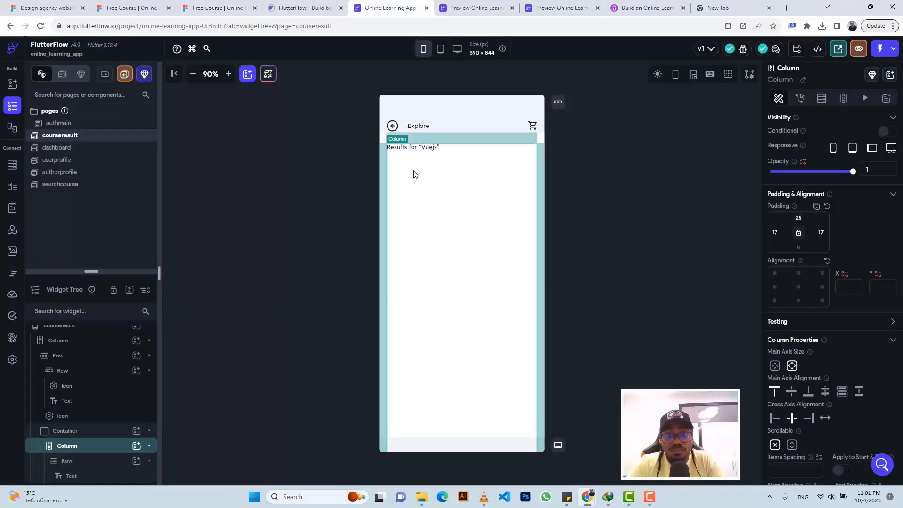
# Step: Check the Total searchs 198 text in Figma, duplicate the results Text within its FlutterFlow Row, and set the Row's main axis alignment to Space Between
pyautogui.click(454, 149)
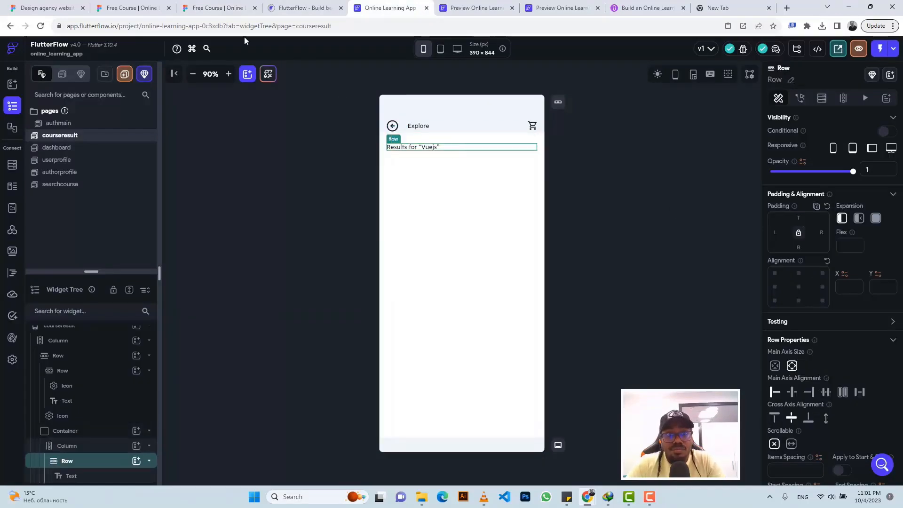
pyautogui.click(212, 8)
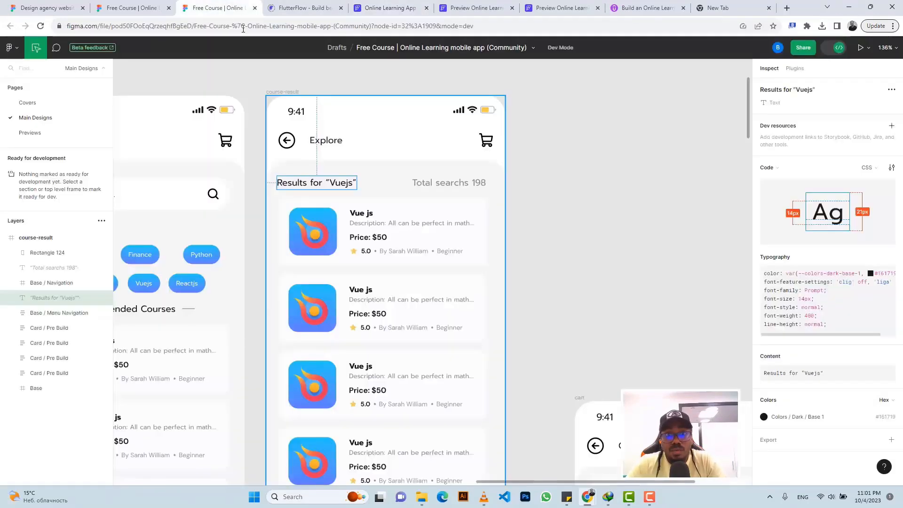
pyautogui.click(423, 184)
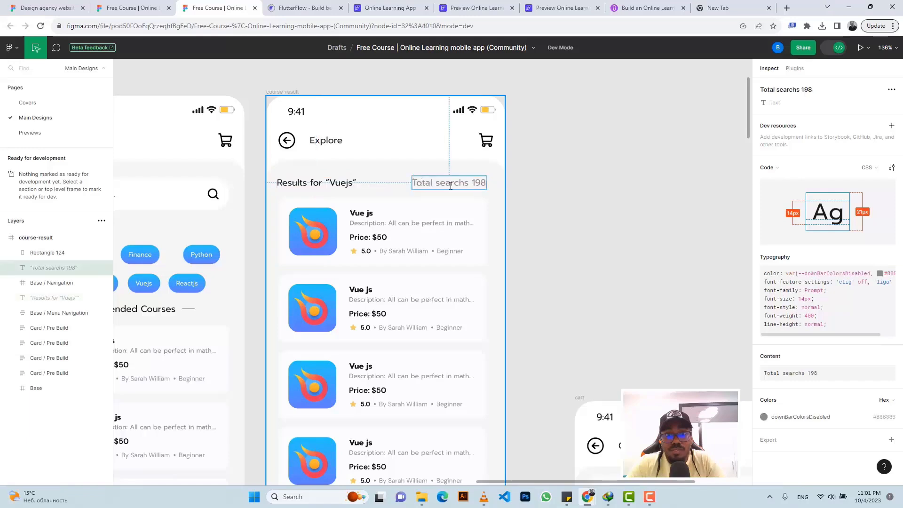
pyautogui.click(379, 7)
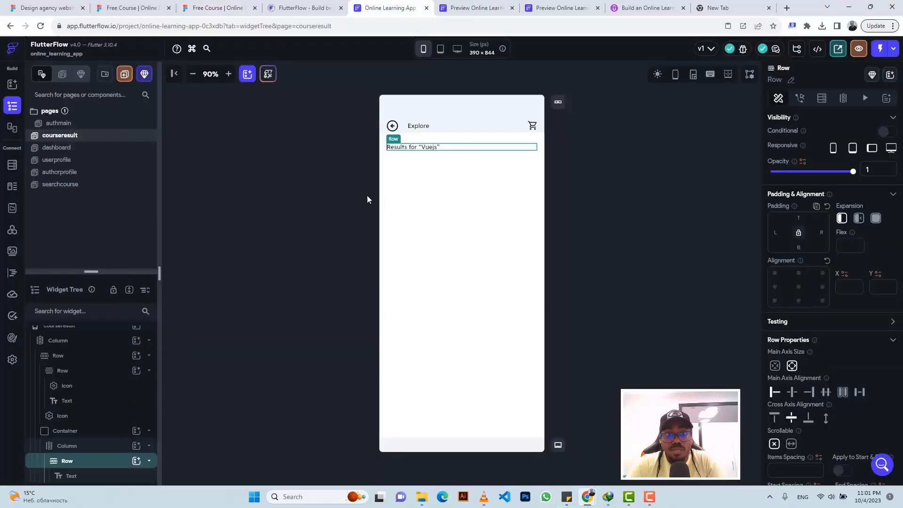
pyautogui.click(412, 147)
pyautogui.click(452, 149)
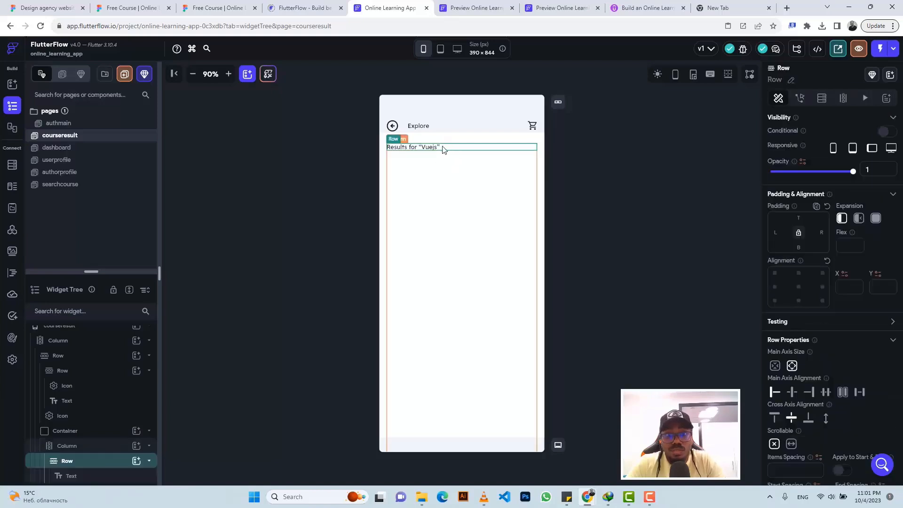
pyautogui.hotkey('ctrl', 'v')
pyautogui.click(458, 149)
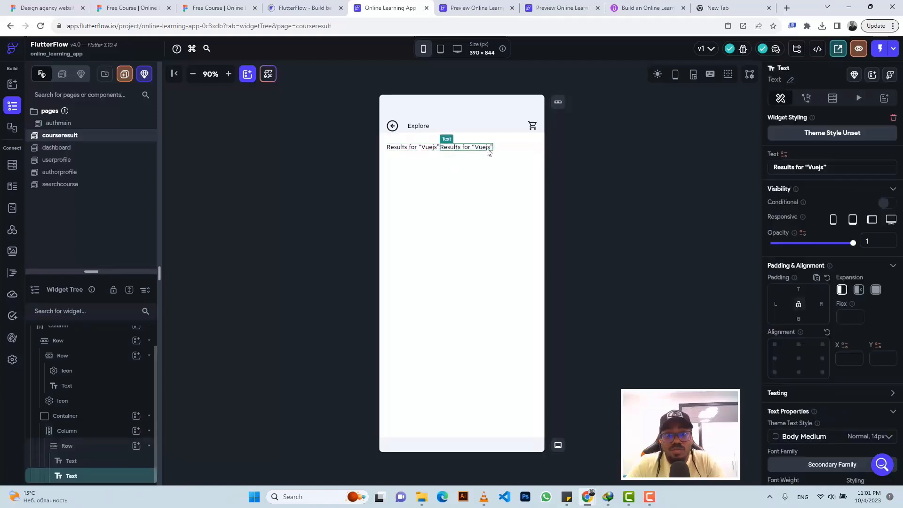
pyautogui.click(526, 150)
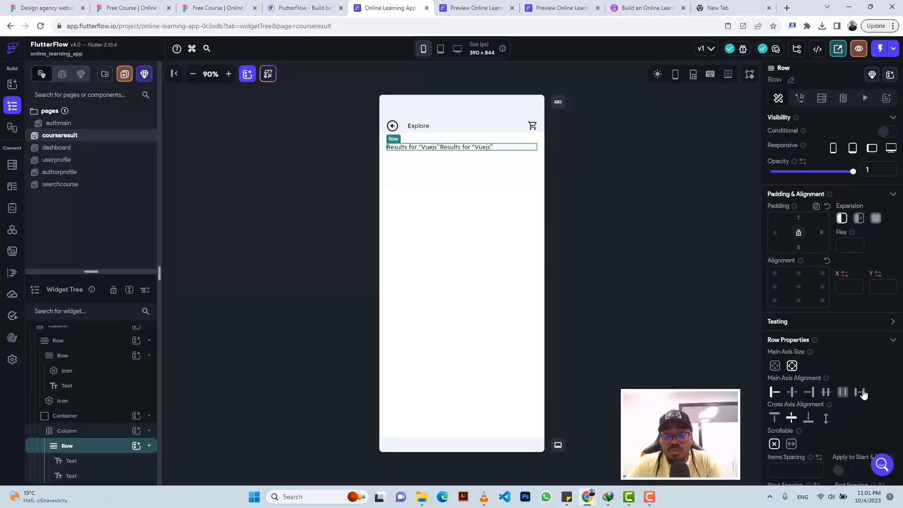
pyautogui.click(862, 394)
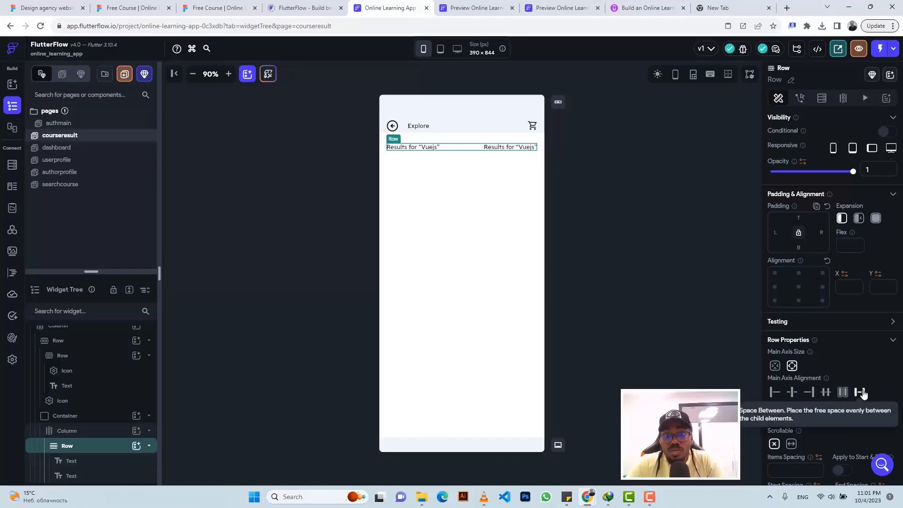
# Step: Copy the Total searchs 198 content from Figma and use it as the second Text's content in the FlutterFlow results Row
pyautogui.click(213, 3)
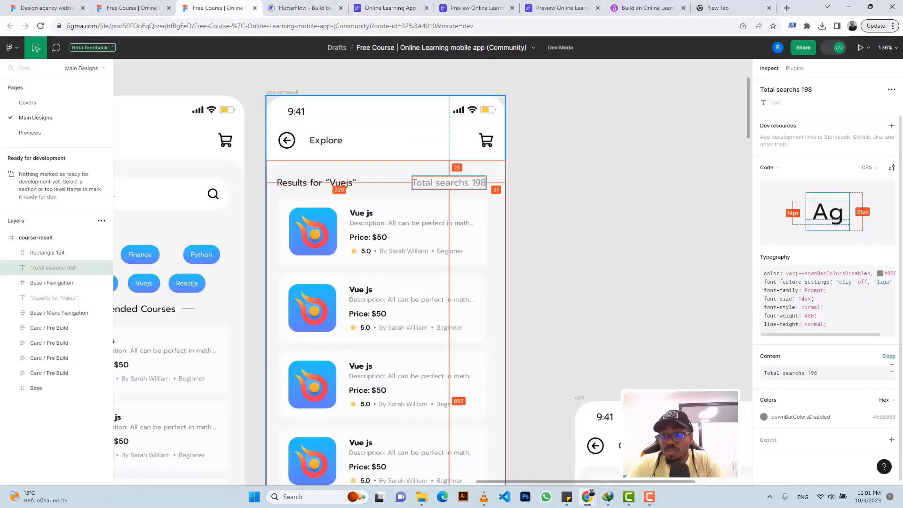
pyautogui.click(889, 356)
pyautogui.click(385, 7)
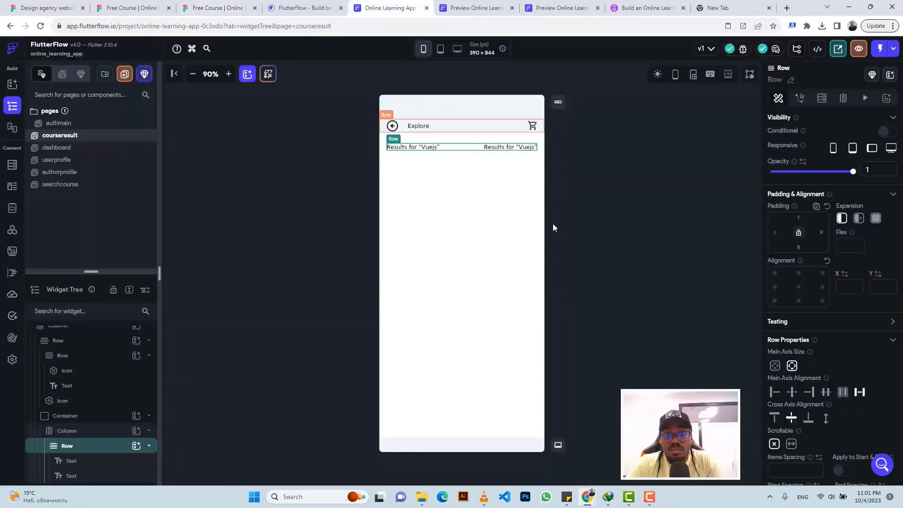
pyautogui.click(503, 150)
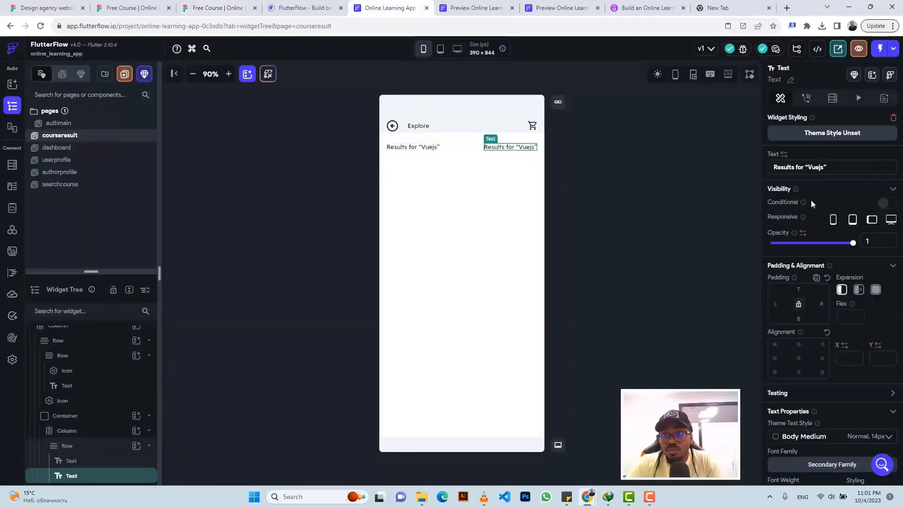
pyautogui.click(802, 167)
pyautogui.hotkey('ctrl', 'a')
pyautogui.hotkey('ctrl', 'v')
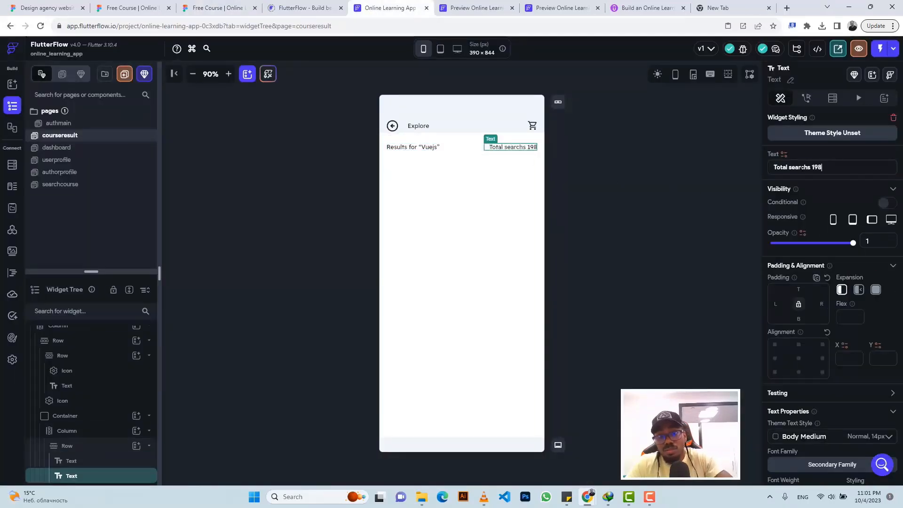
# Step: Try the Secondary Text color on the Total searchs 198 Text, compare it with Figma, and change the text color to Alternate
pyautogui.scroll(-4, 864, 344)
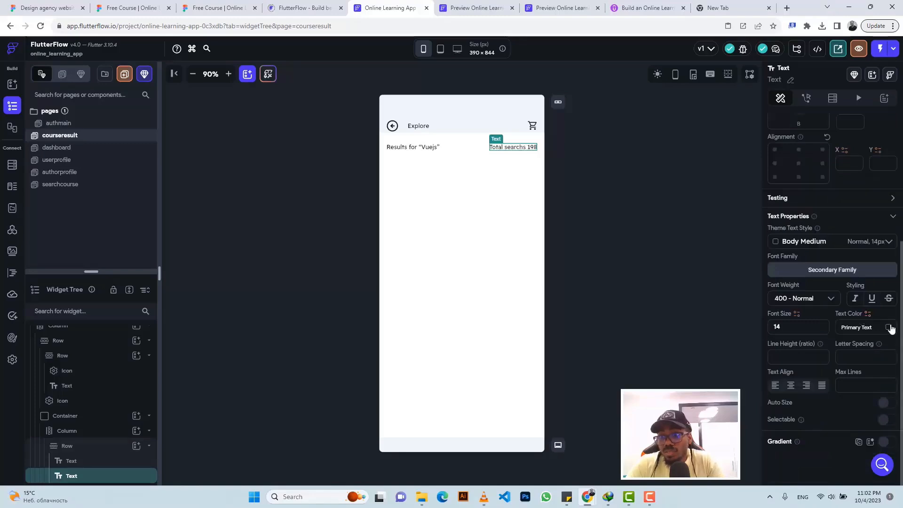
pyautogui.click(878, 329)
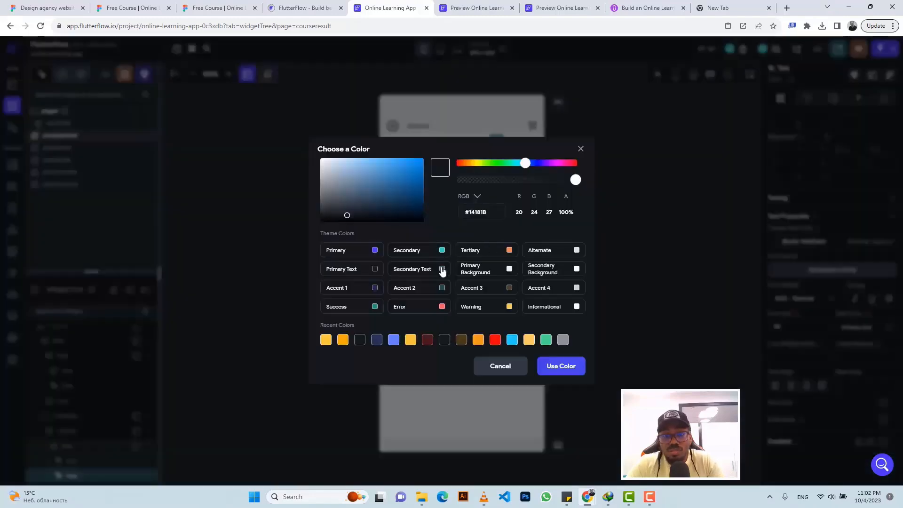
pyautogui.click(442, 270)
pyautogui.click(217, 8)
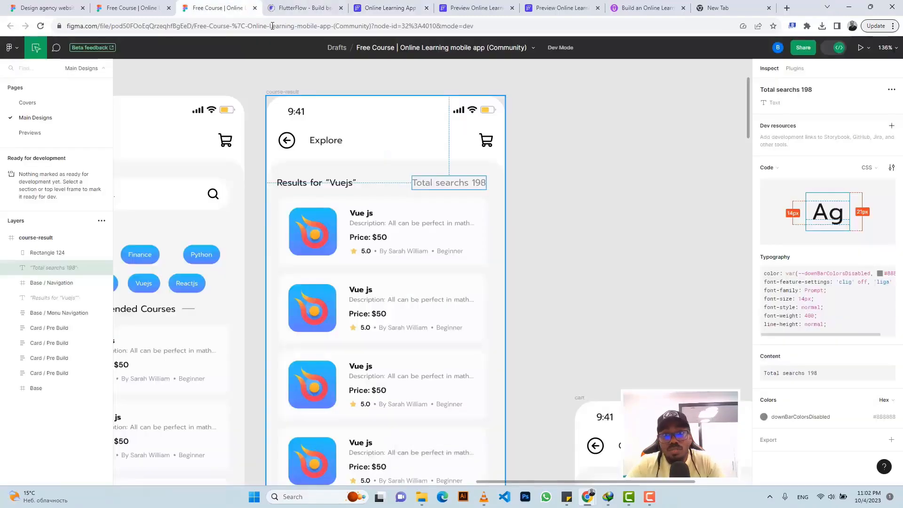
pyautogui.click(389, 8)
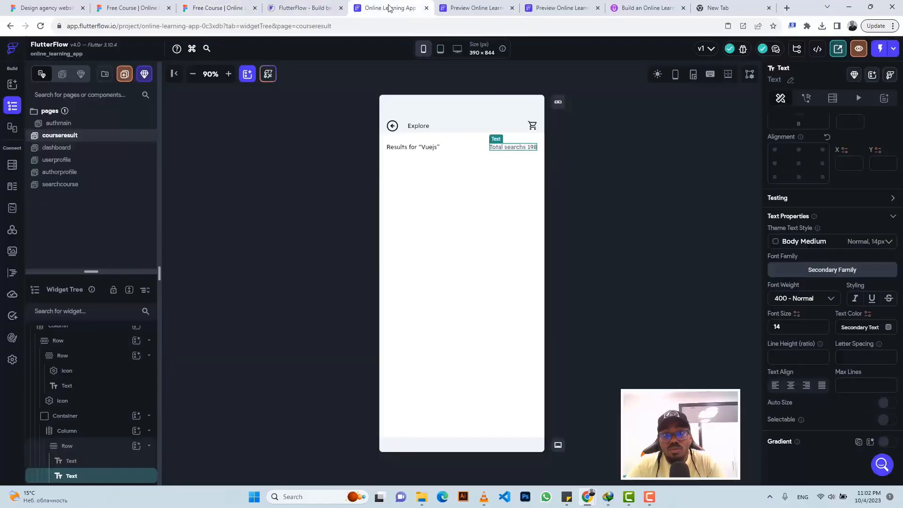
pyautogui.click(889, 327)
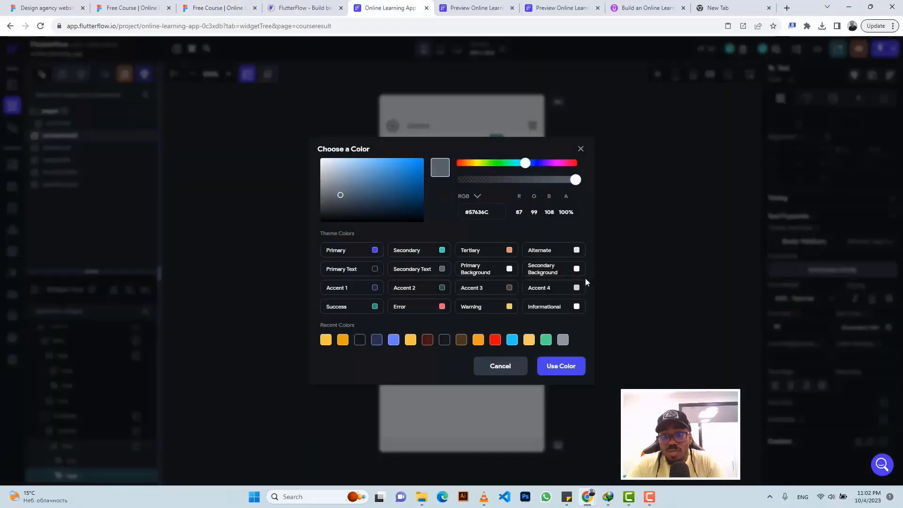
pyautogui.click(577, 251)
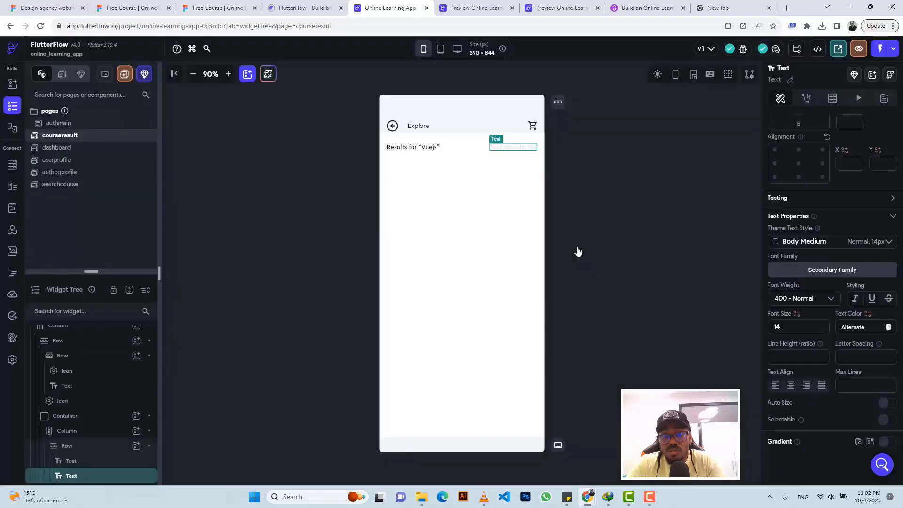
# Step: Try the Accent 4 and Informational theme colors on the Total searchs 198 Text
pyautogui.click(888, 328)
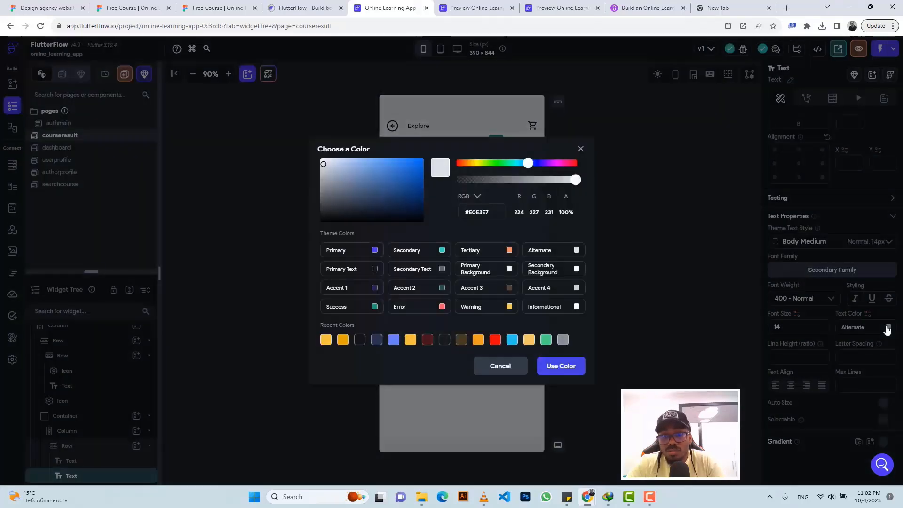
pyautogui.click(578, 288)
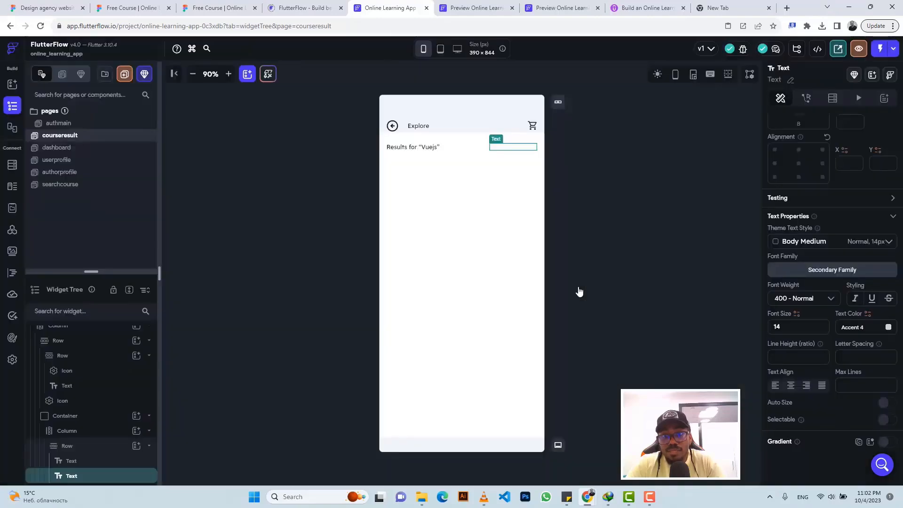
pyautogui.click(888, 328)
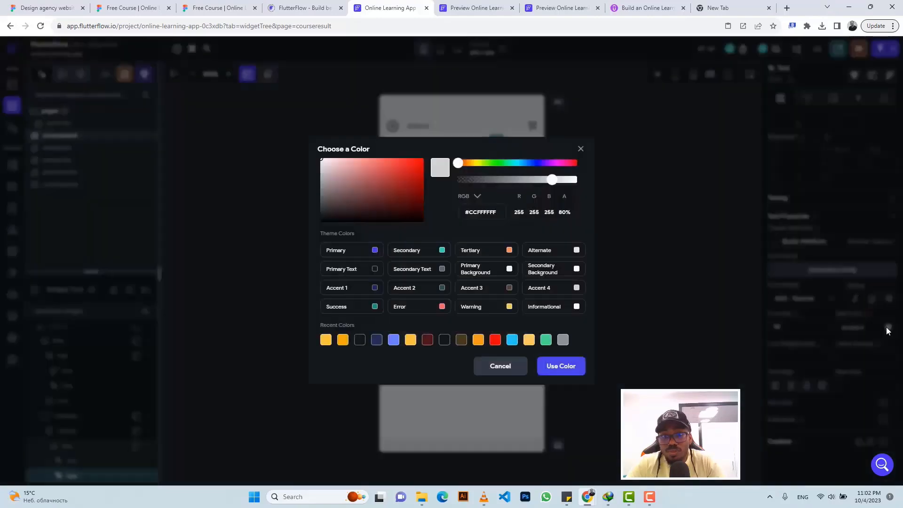
pyautogui.click(576, 307)
# Step: Set the Total searchs 198 Text's color to Secondary Text with its opacity reduced to 62% (#9E57636C)
pyautogui.click(889, 327)
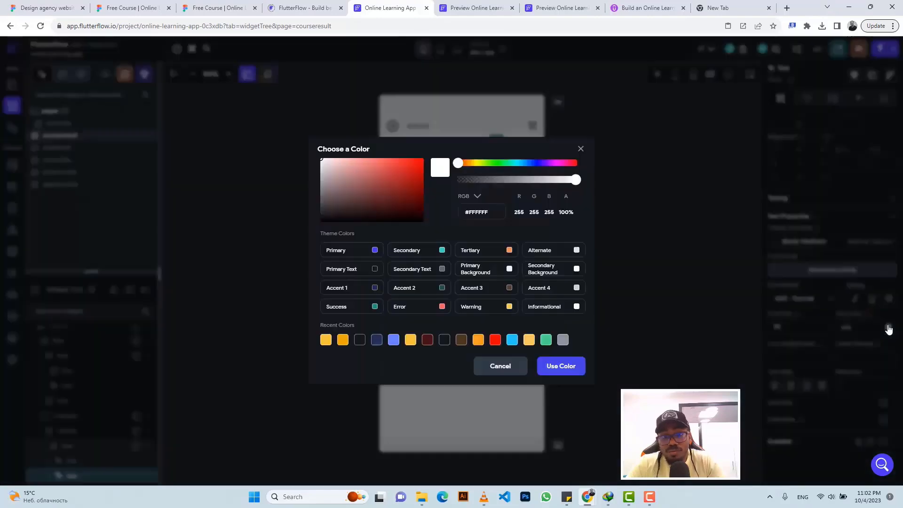
pyautogui.click(443, 271)
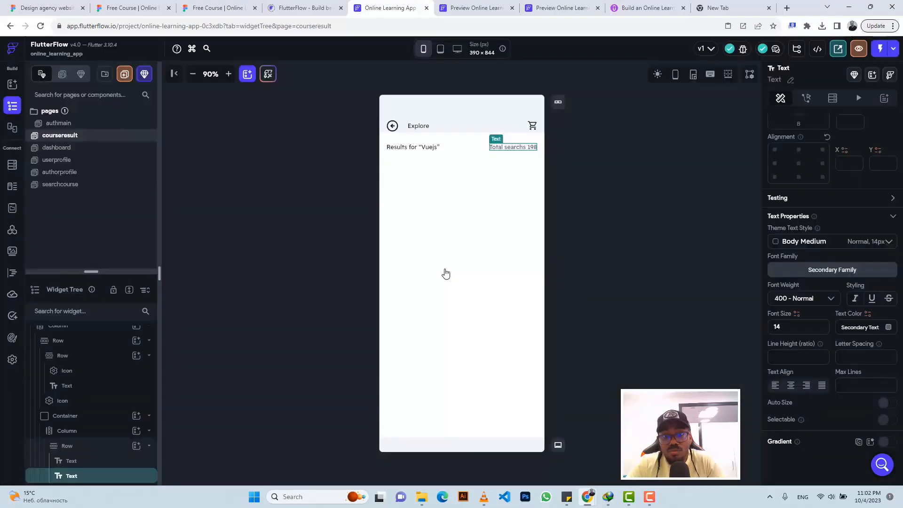
pyautogui.click(889, 328)
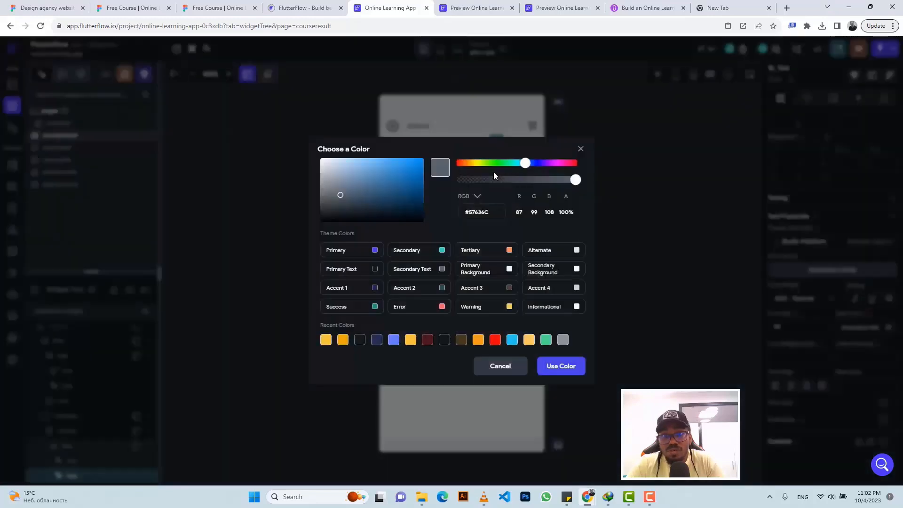
pyautogui.click(531, 180)
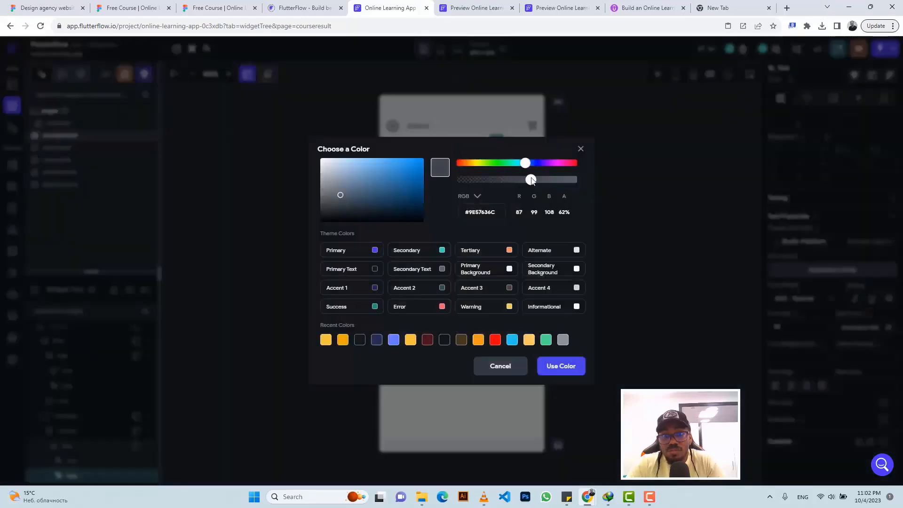
pyautogui.click(552, 367)
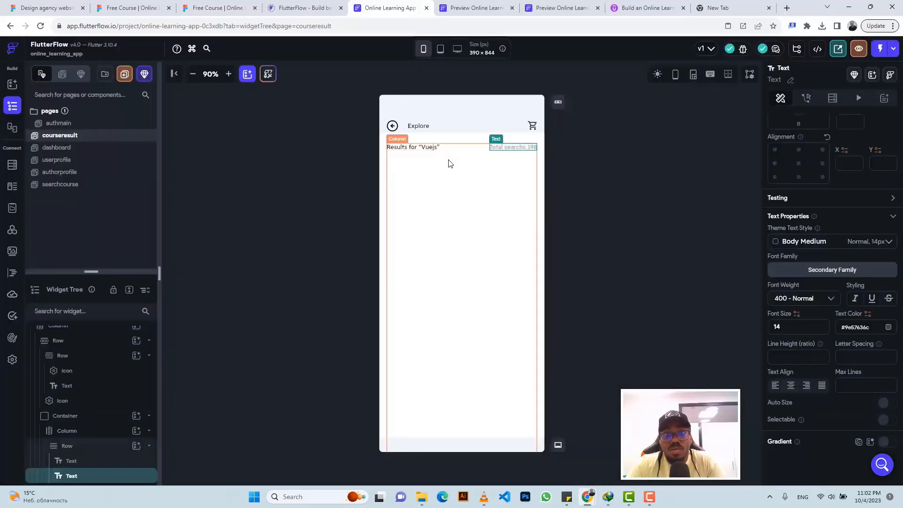
# Step: Check the course-result cards in Figma, and copy the first Math 102 card Container from FlutterFlow's searchcourse page for reuse on courseresult
pyautogui.click(412, 178)
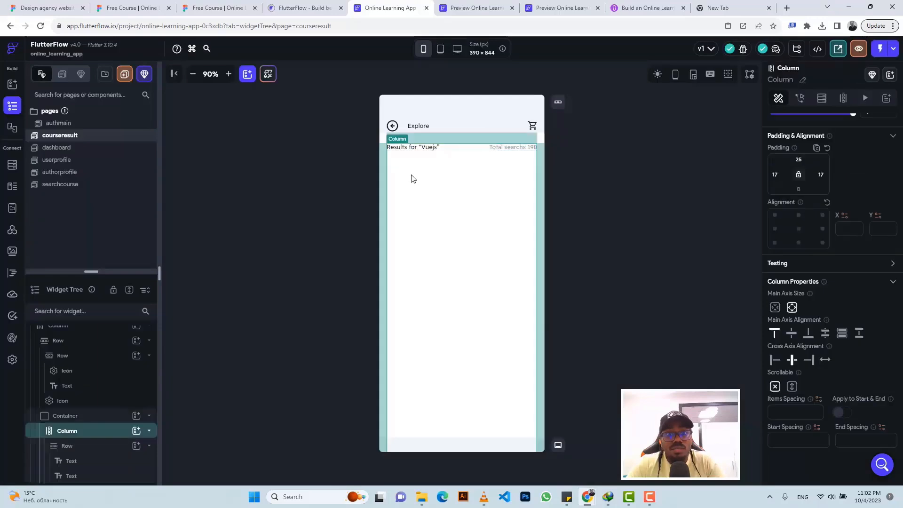
pyautogui.click(183, 4)
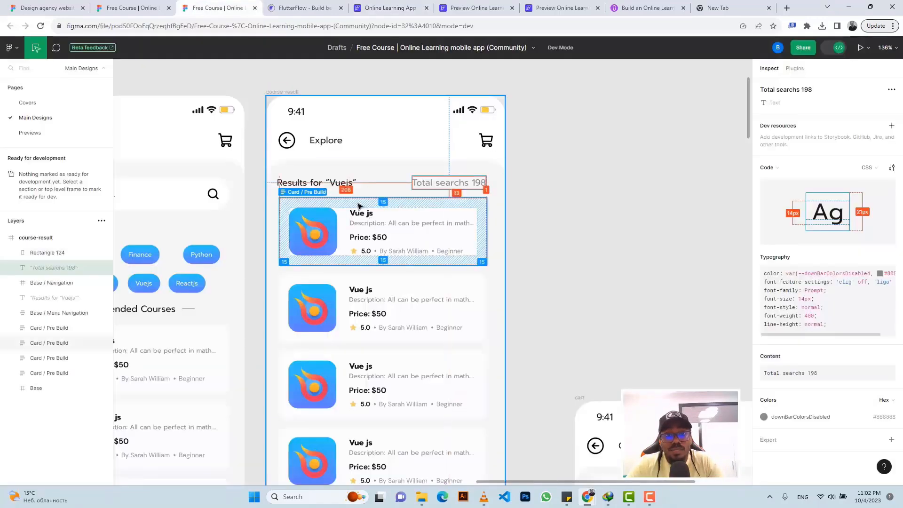
pyautogui.click(388, 8)
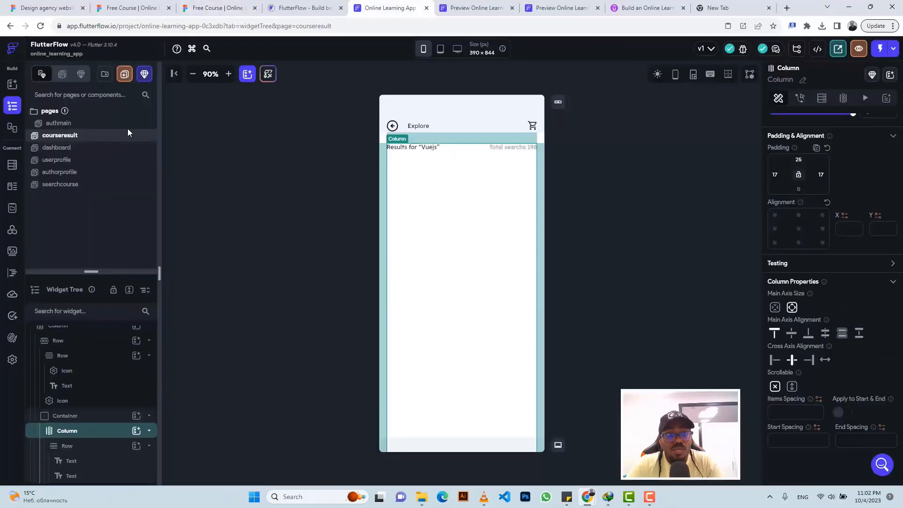
pyautogui.click(68, 187)
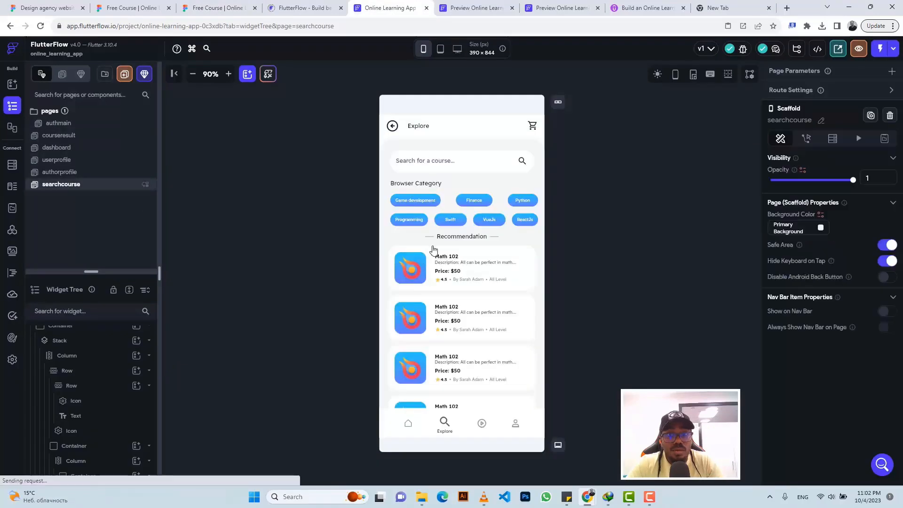
pyautogui.click(435, 254)
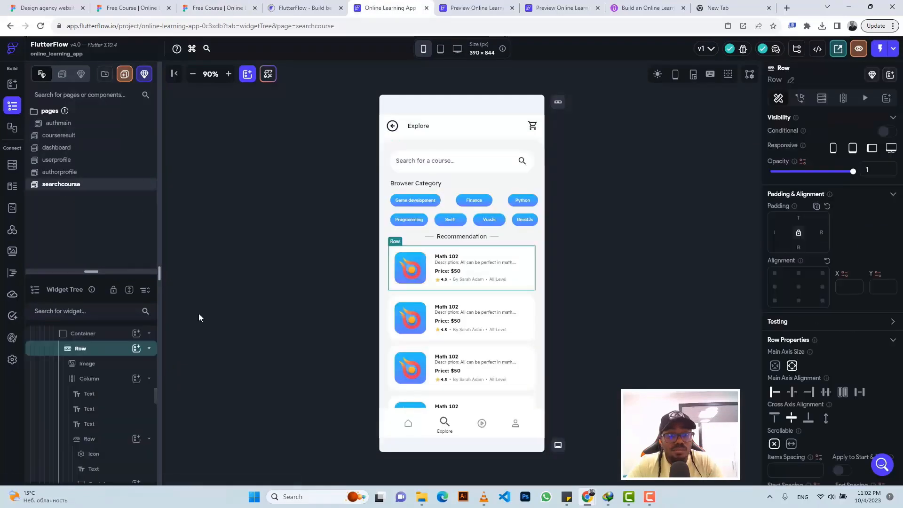
pyautogui.click(91, 335)
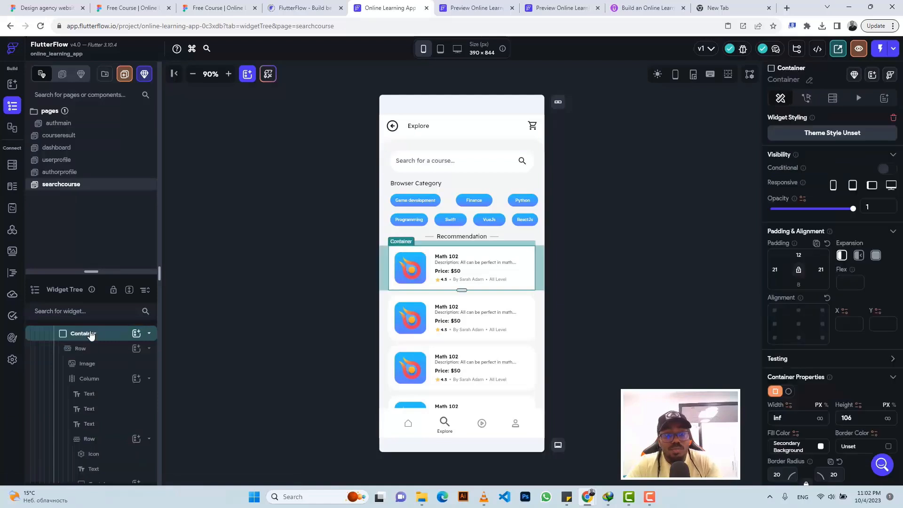
pyautogui.hotkey('ctrl', 'c')
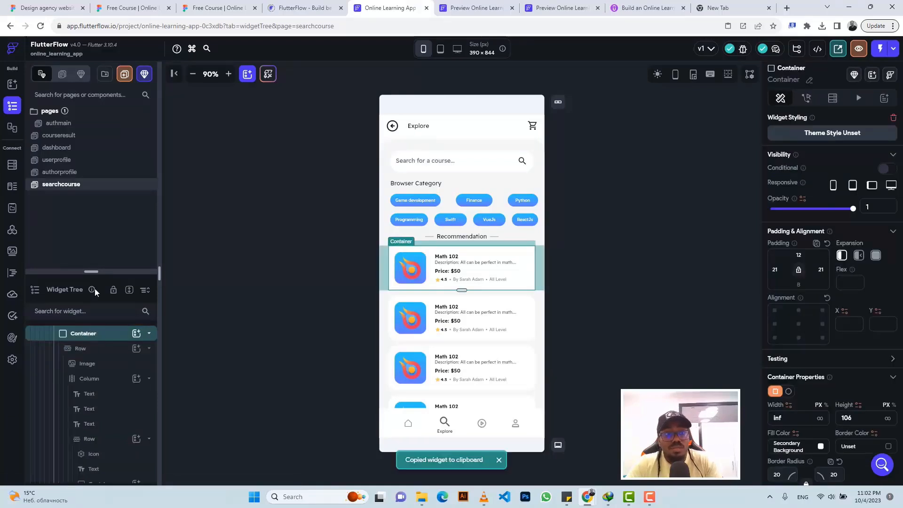
pyautogui.click(71, 130)
pyautogui.click(71, 136)
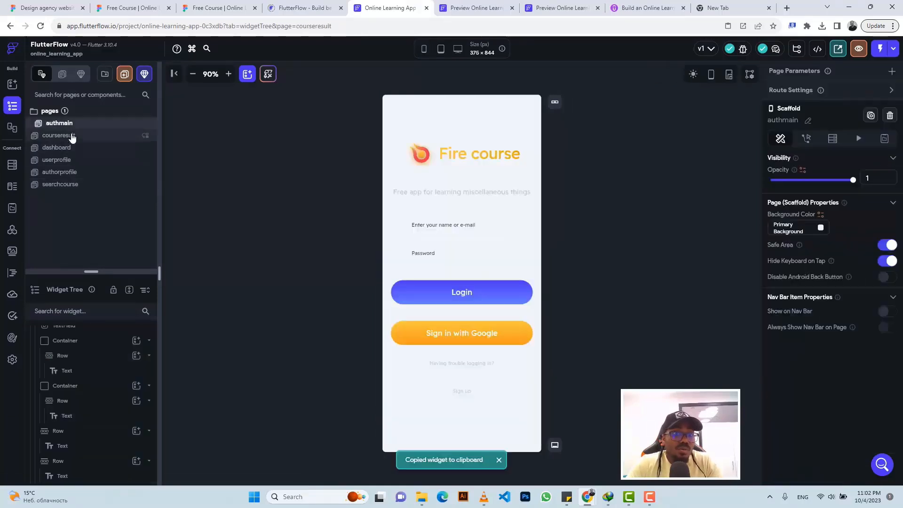
# Step: Paste the copied course card into the column below the "Results for Vuejs" row on the courseresult page
pyautogui.click(451, 162)
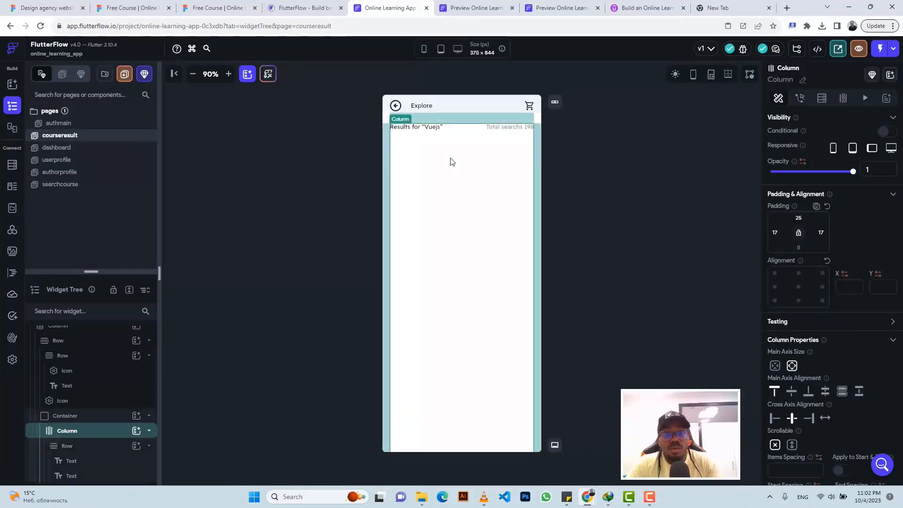
pyautogui.hotkey('ctrl', 'v')
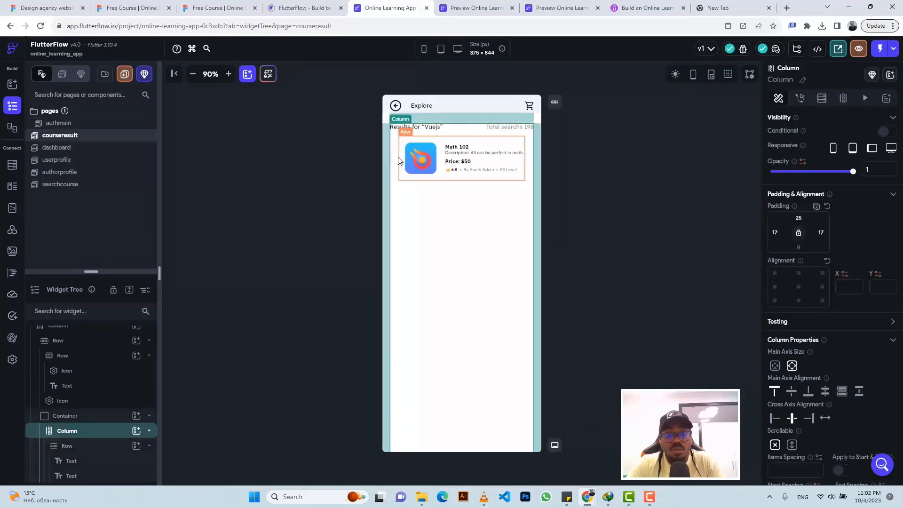
# Step: Copy the results background's semiBack colour from the Figma course-result design and set the FlutterFlow results container's fill to #F6F6F6
pyautogui.click(230, 6)
pyautogui.click(373, 169)
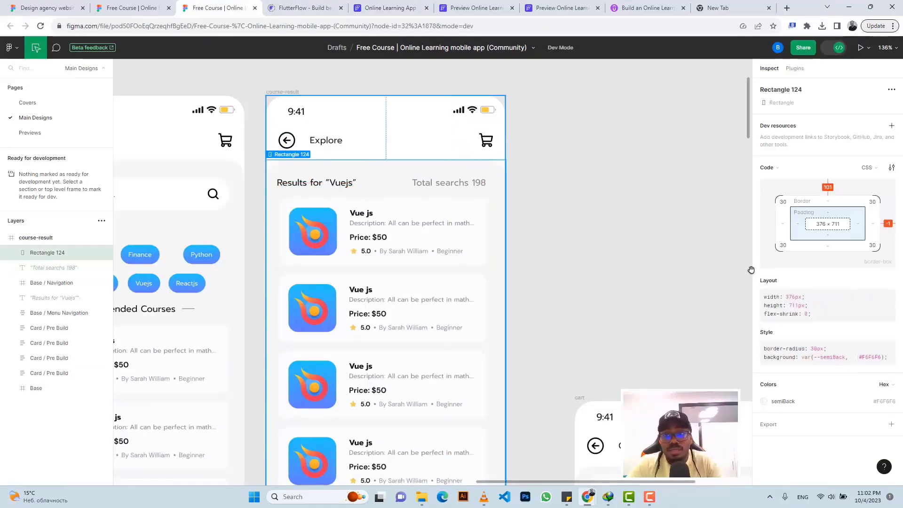
pyautogui.click(884, 401)
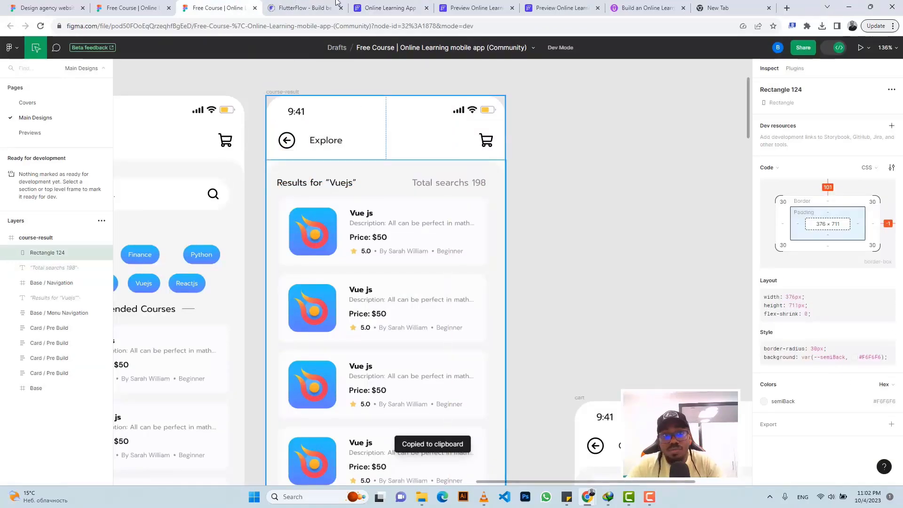
pyautogui.click(388, 8)
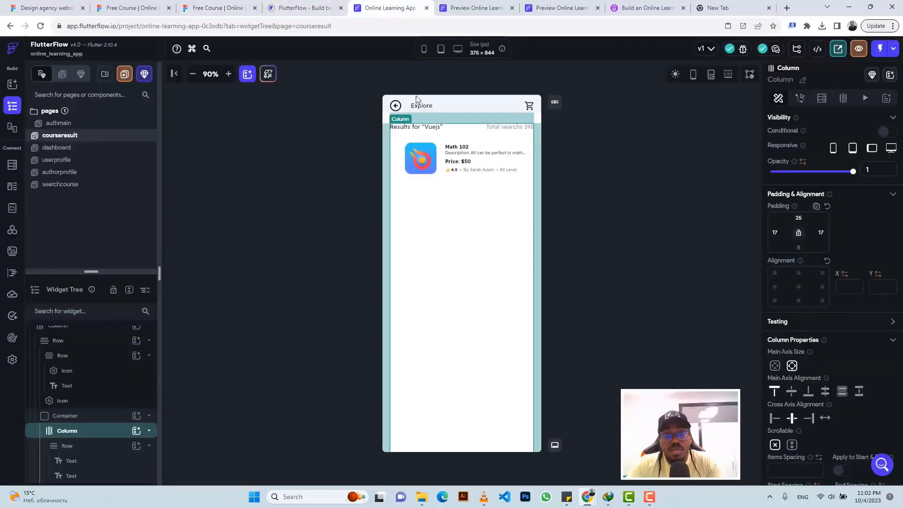
pyautogui.click(386, 142)
pyautogui.click(789, 446)
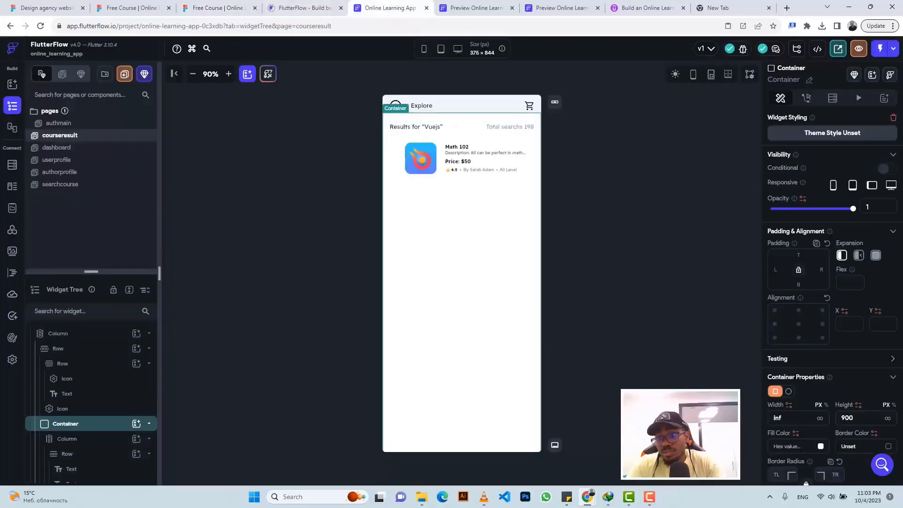
pyautogui.hotkey('ctrl', 'v')
pyautogui.press('Return')
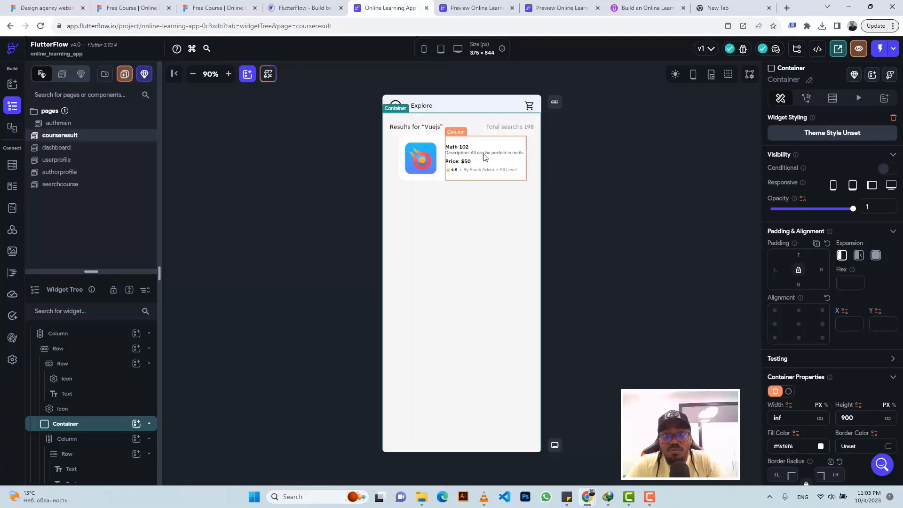
# Step: Compare the course card with the Figma design and remove the left and right padding from its container in FlutterFlow
pyautogui.click(182, 6)
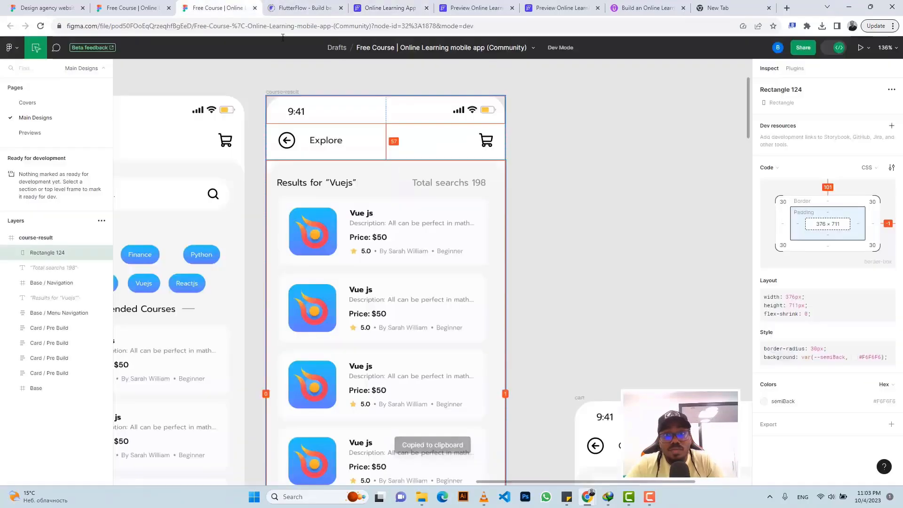
pyautogui.click(399, 228)
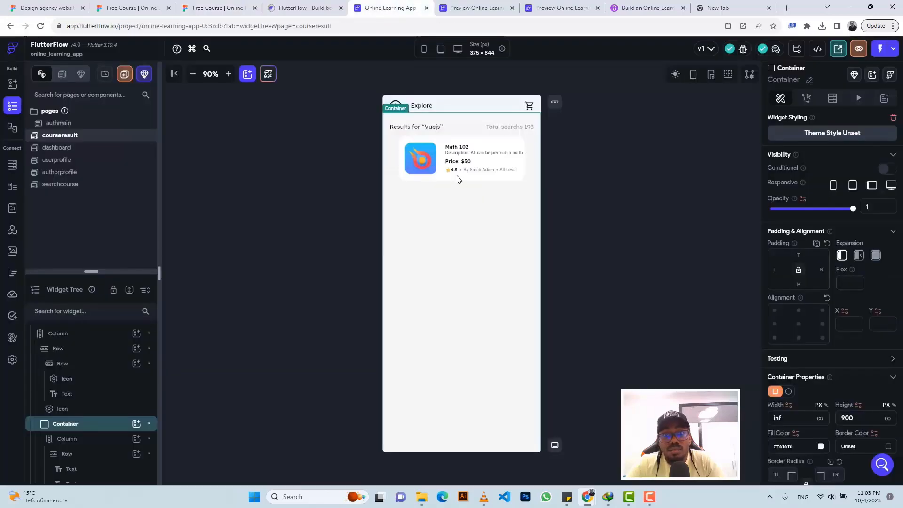
pyautogui.click(390, 6)
pyautogui.click(475, 158)
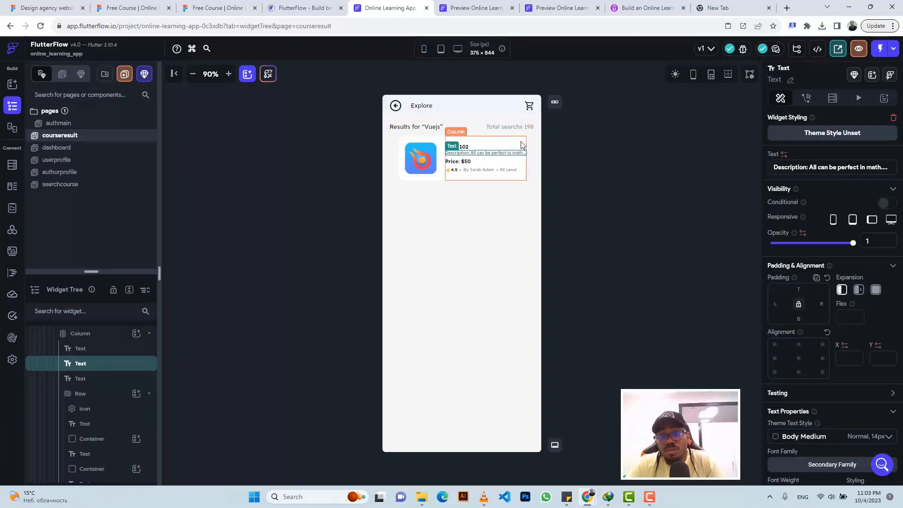
pyautogui.click(422, 136)
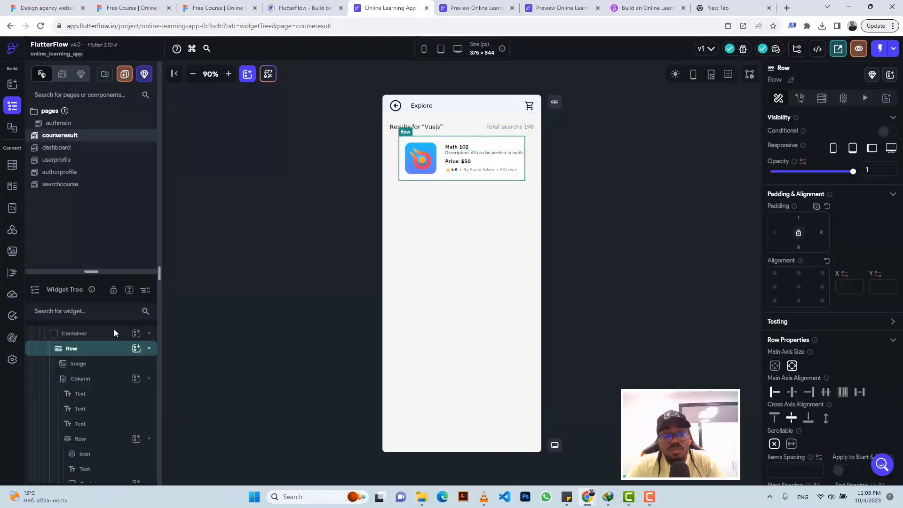
pyautogui.click(96, 337)
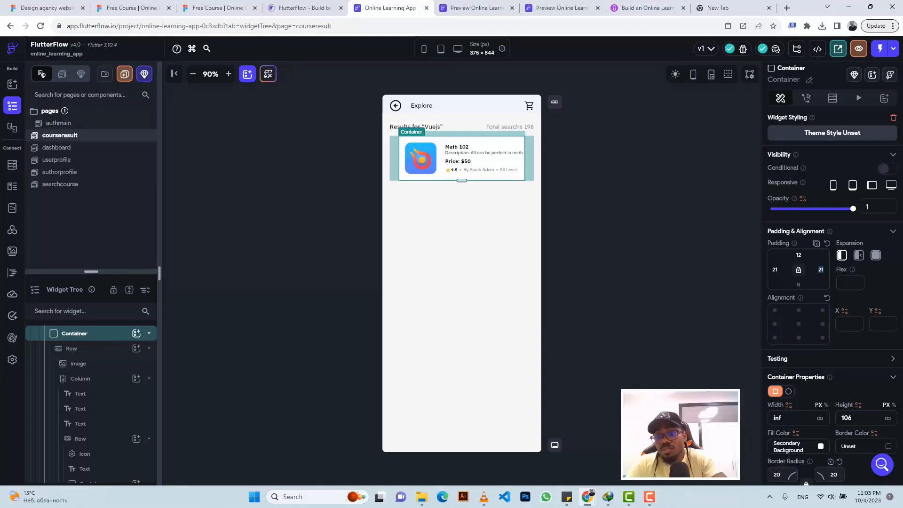
pyautogui.scroll(1, 92, 400)
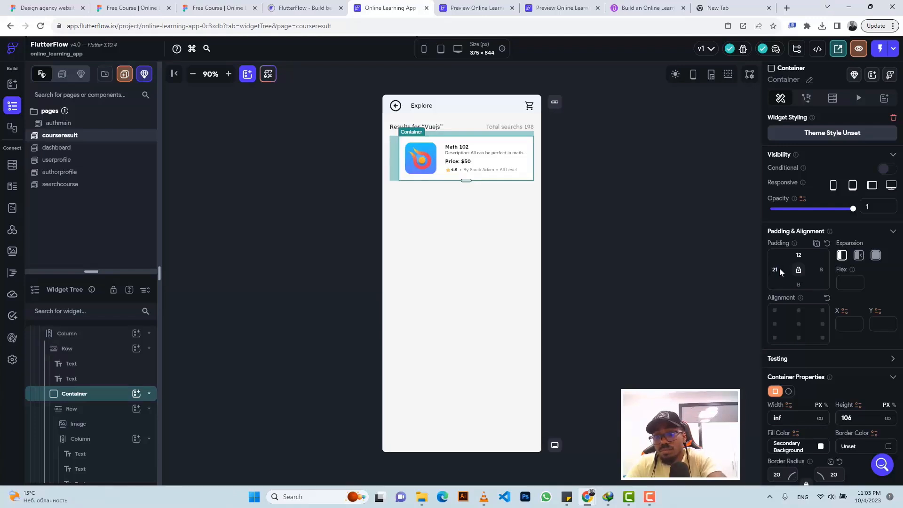
pyautogui.press('BackSpace')
pyautogui.press('BackSpace')
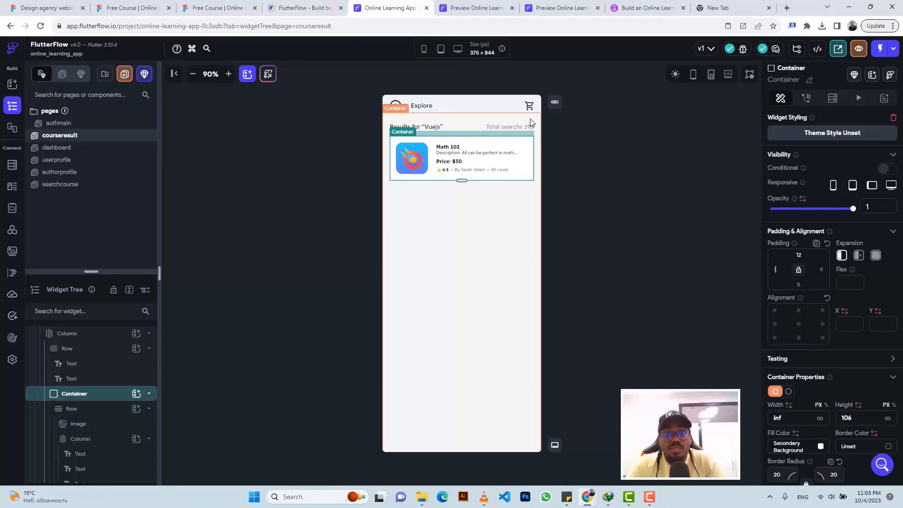
# Step: Inspect the menu navigation's padding in Figma and set the results container's top padding to 10 in FlutterFlow
pyautogui.click(217, 7)
pyautogui.click(325, 141)
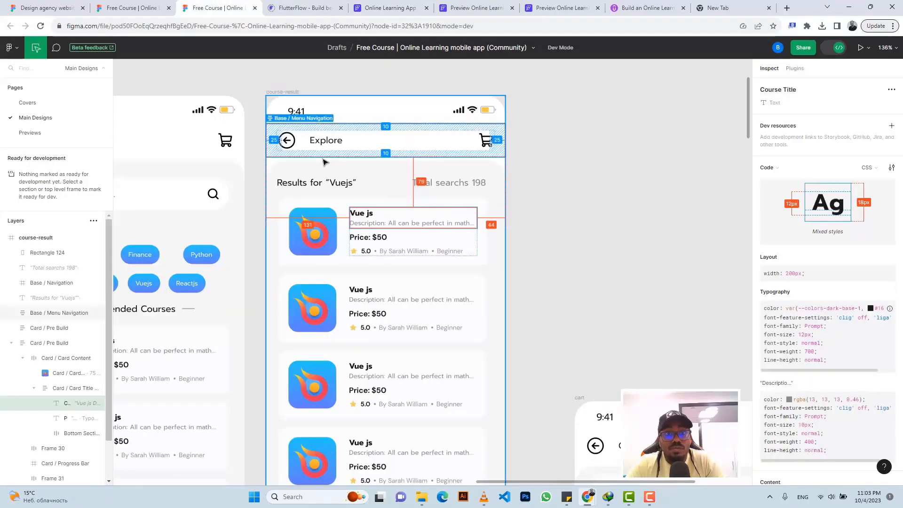
pyautogui.click(365, 4)
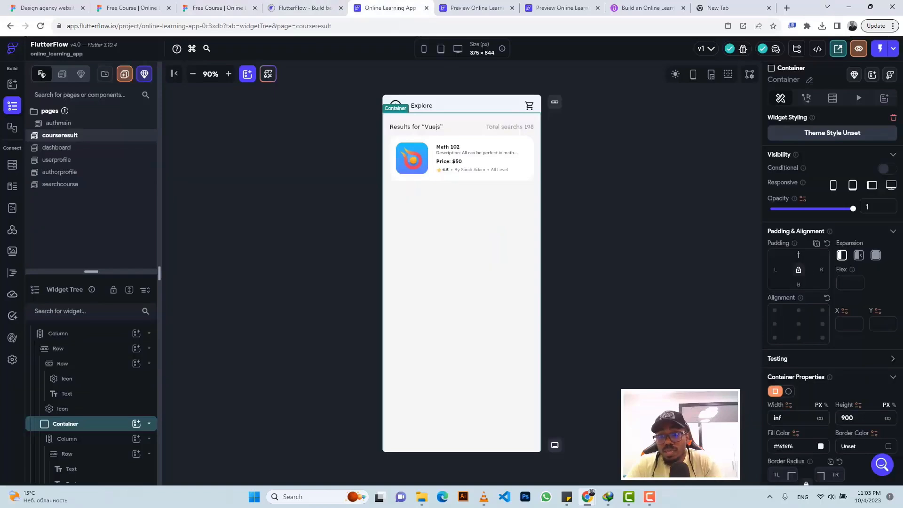
pyautogui.write('10')
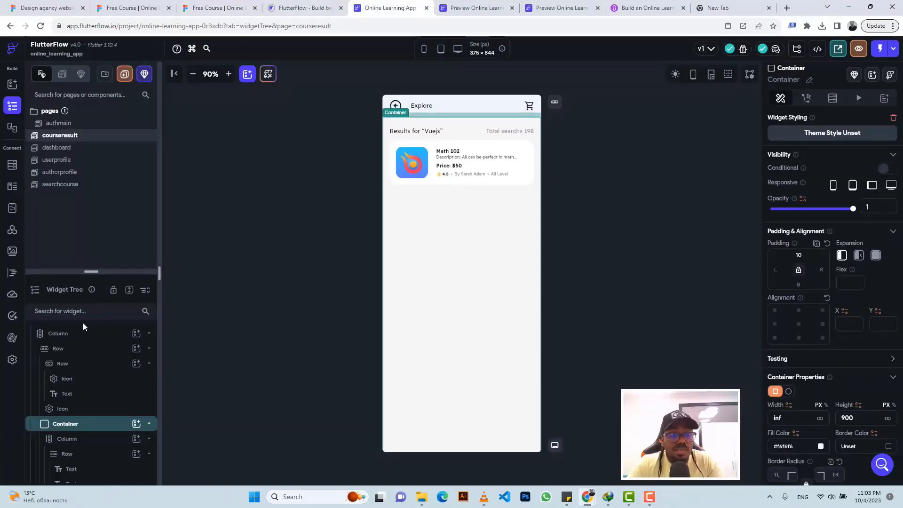
# Step: Check the bottom navigation bar in the Figma design and wrap the courseresult page's main column in a Stack in FlutterFlow
pyautogui.scroll(1, 93, 348)
pyautogui.click(79, 334)
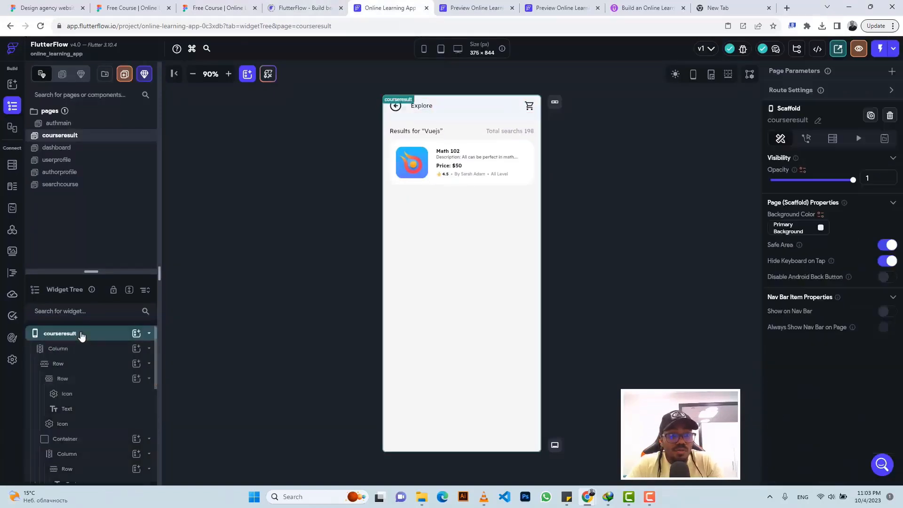
pyautogui.click(77, 349)
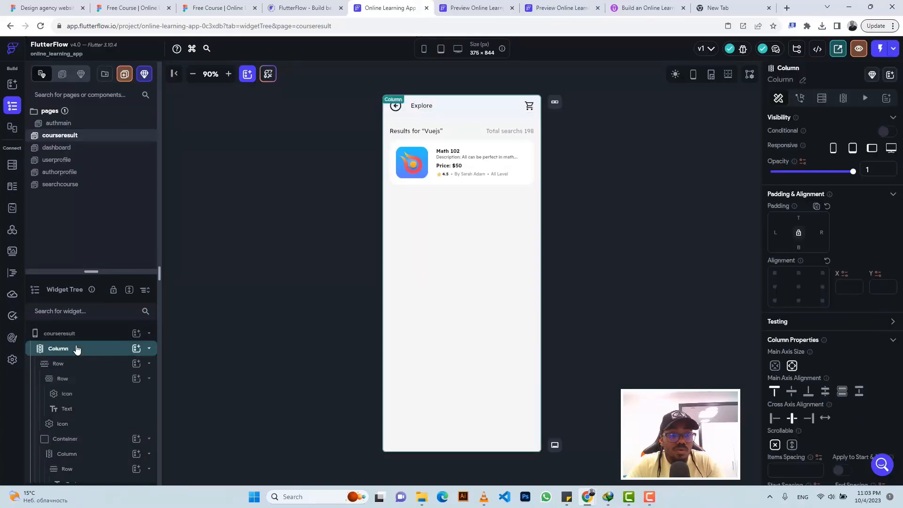
pyautogui.rightClick(76, 349)
pyautogui.click(212, 6)
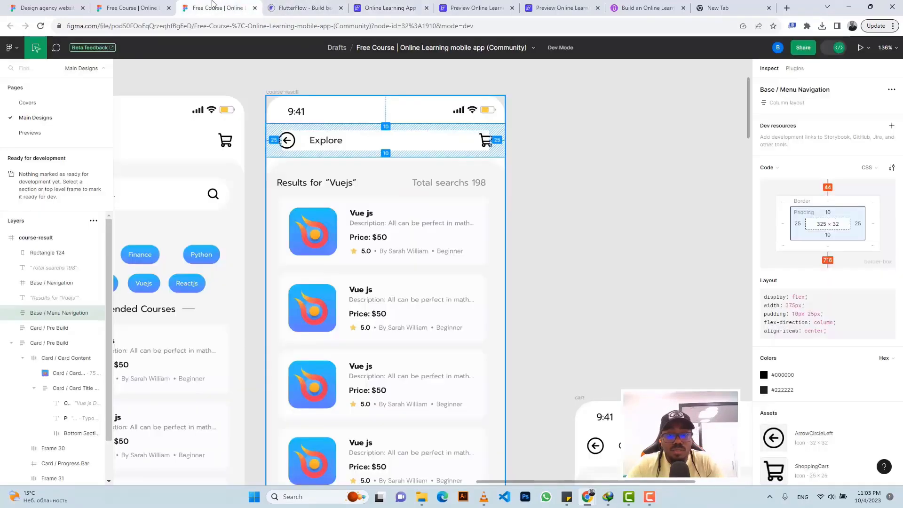
pyautogui.scroll(-4, 358, 200)
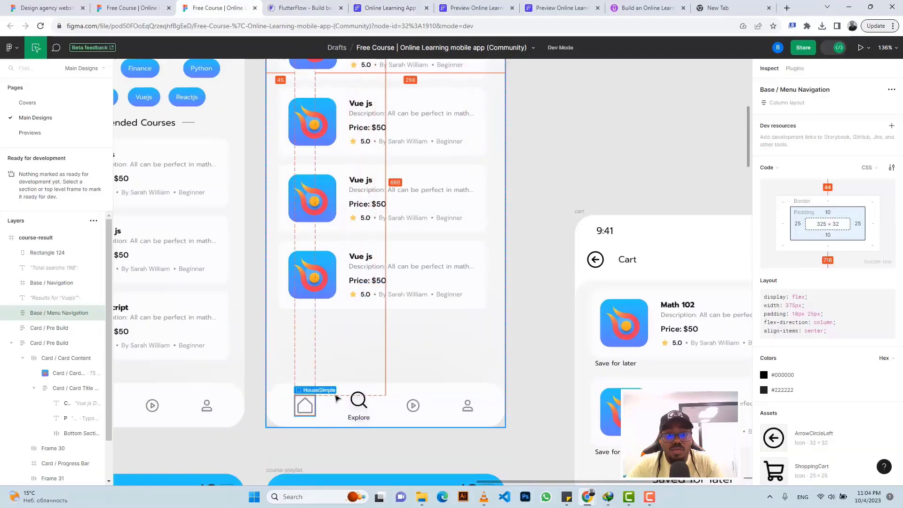
pyautogui.hscroll(-4, 359, 400)
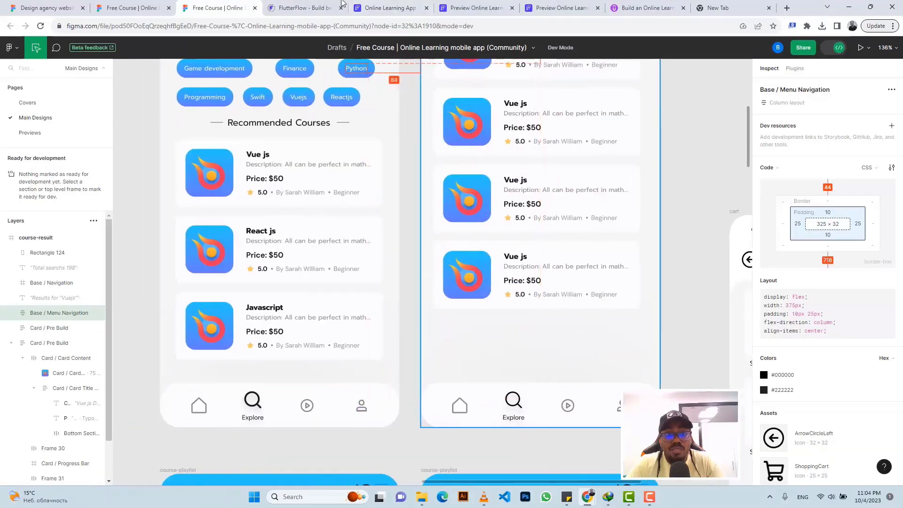
pyautogui.click(376, 7)
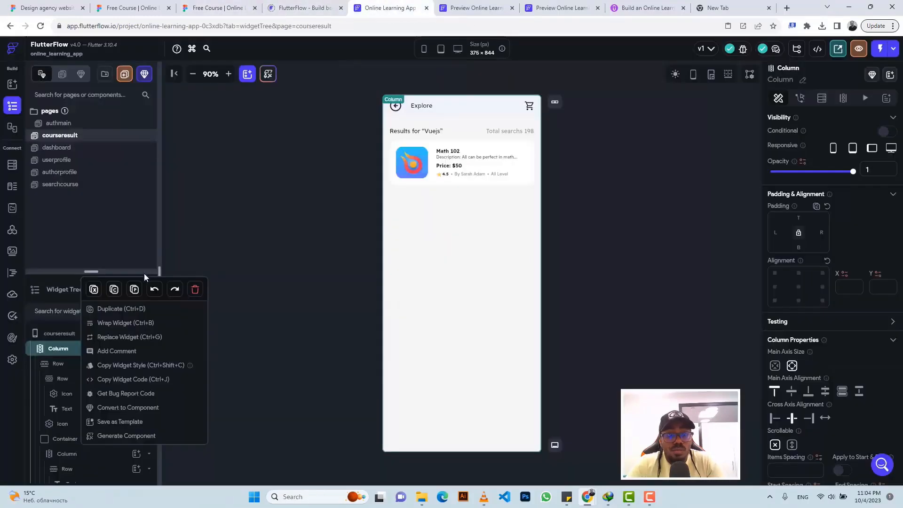
pyautogui.click(108, 324)
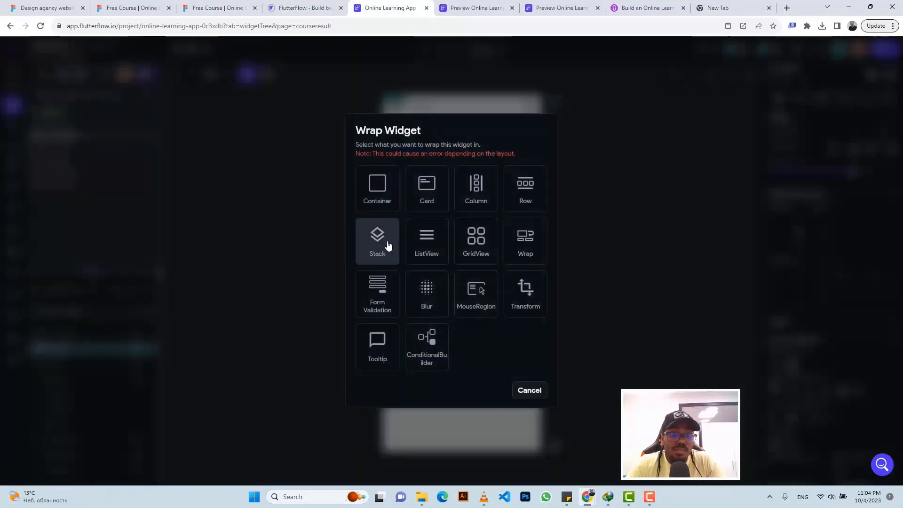
pyautogui.click(387, 245)
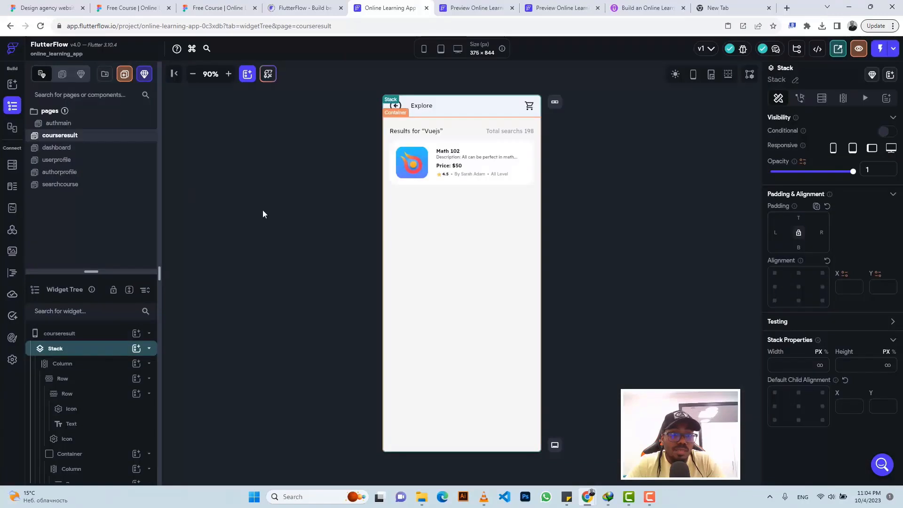
# Step: Copy the bottom navigation container from the searchcourse page and paste it into the Stack on the courseresult page
pyautogui.click(60, 185)
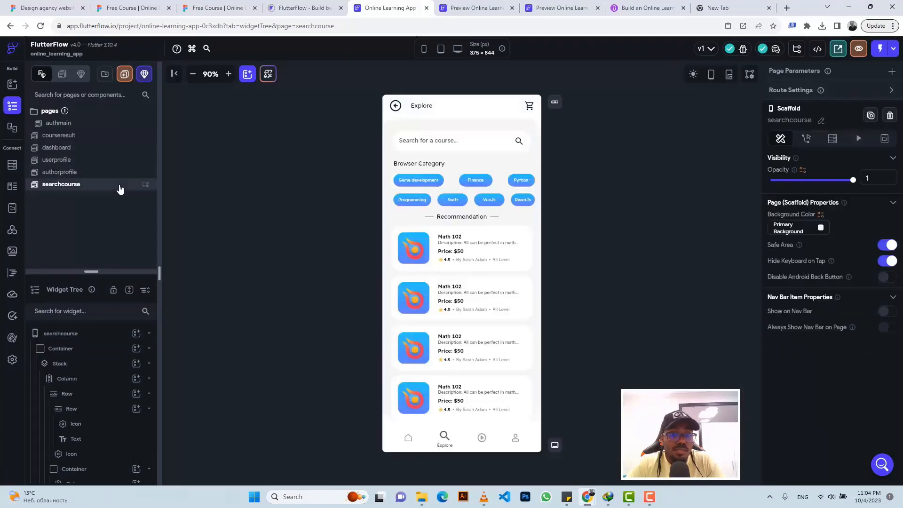
pyautogui.click(394, 431)
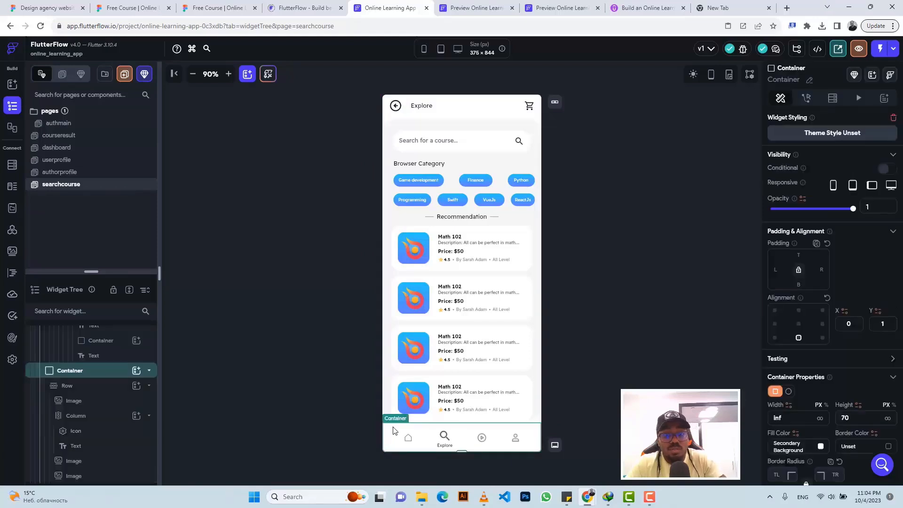
pyautogui.hotkey('ctrl', 'c')
pyautogui.click(72, 138)
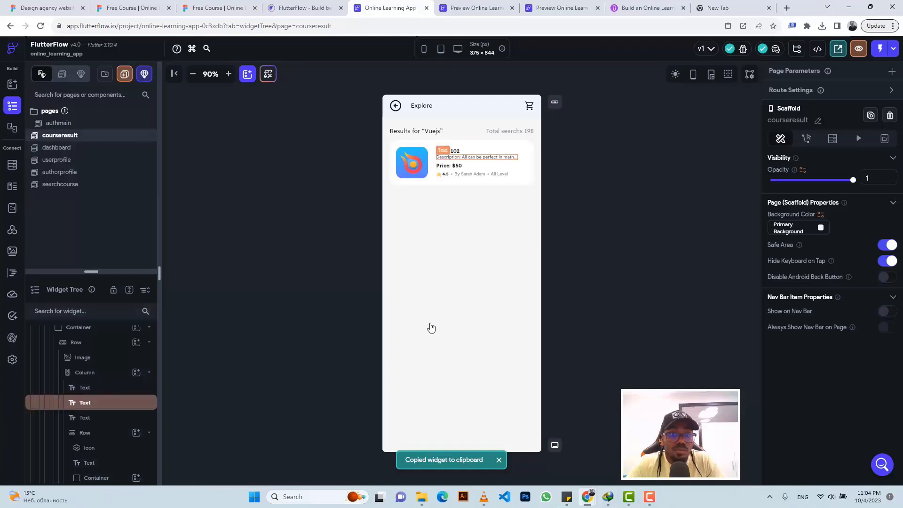
pyautogui.click(390, 286)
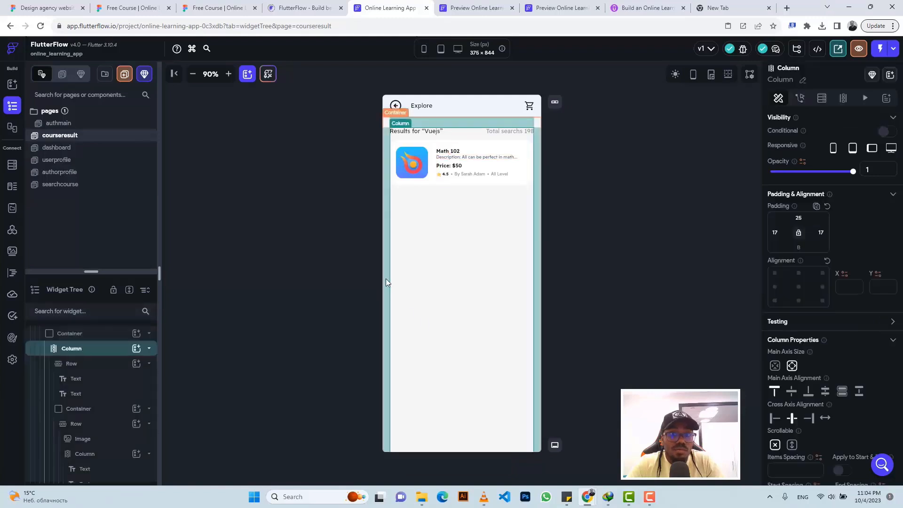
pyautogui.click(386, 282)
pyautogui.scroll(1, 89, 363)
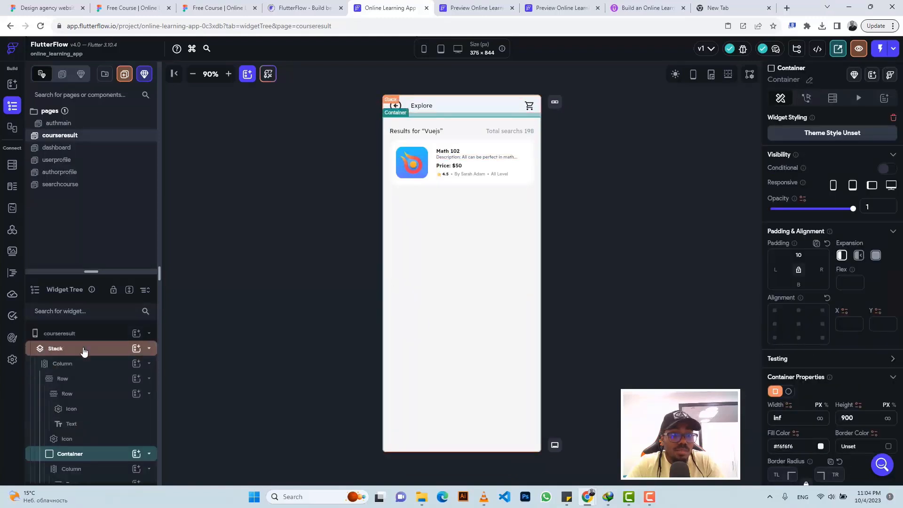
pyautogui.click(84, 351)
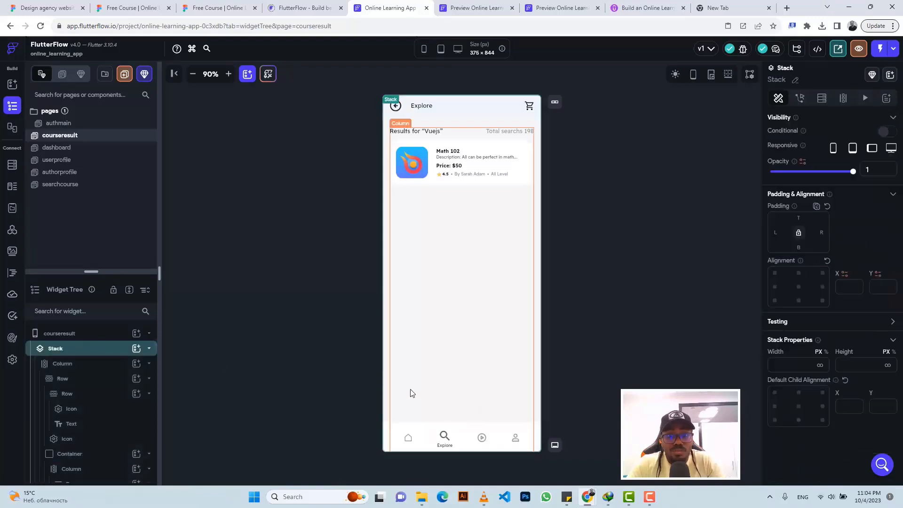
# Step: Wrap the courseresult page's Stack in a Container and set the new container's width to infinity
pyautogui.rightClick(71, 351)
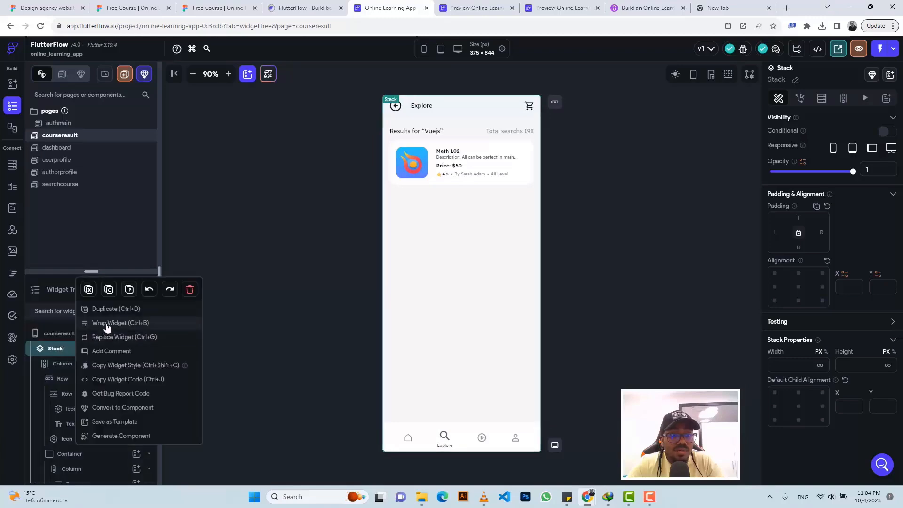
pyautogui.click(106, 324)
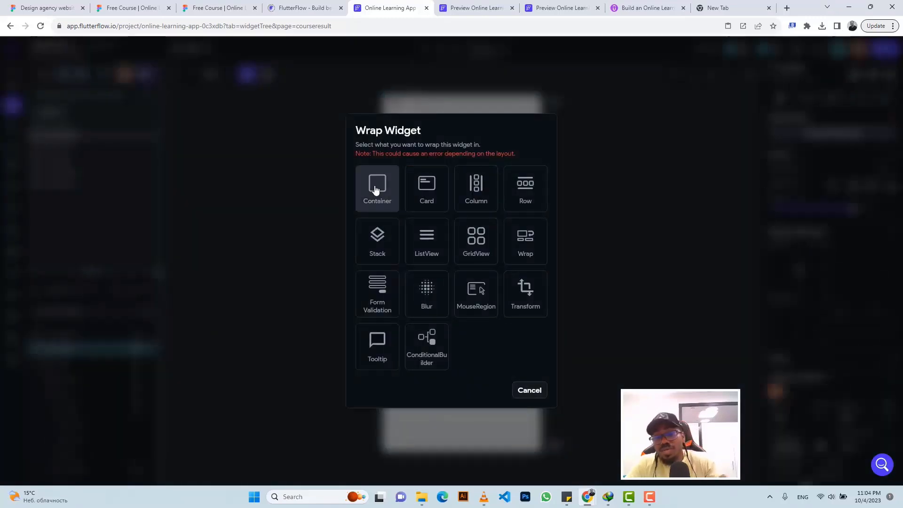
pyautogui.click(375, 190)
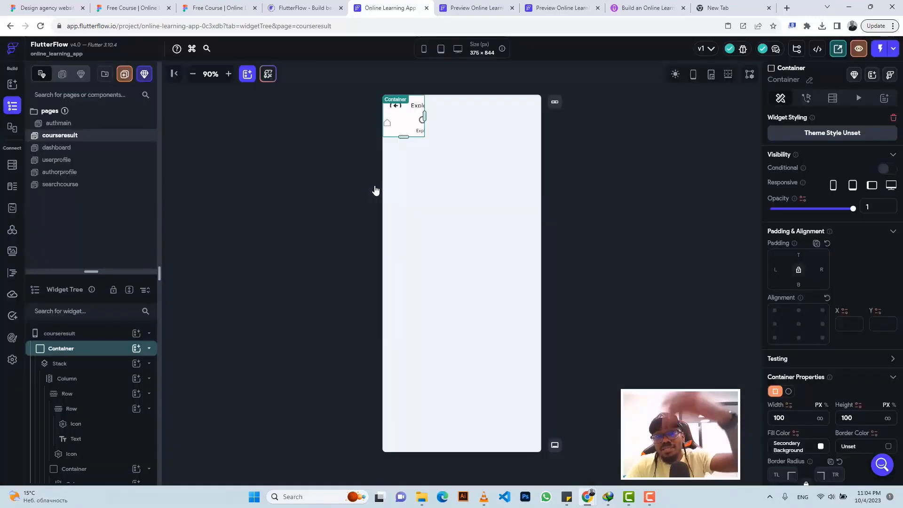
pyautogui.click(819, 419)
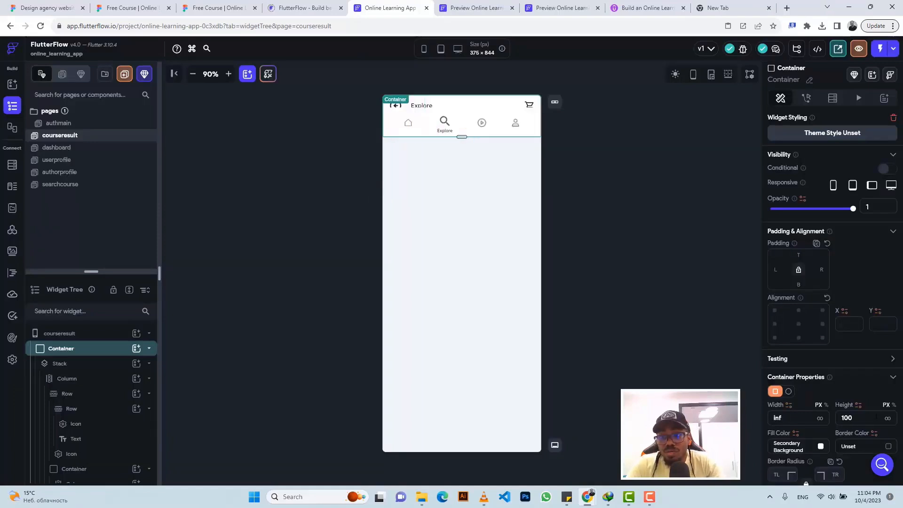
# Step: Set the outer container's height to infinity and paste four copies of the Math 102 course card into the courseresult page's results column
pyautogui.click(888, 419)
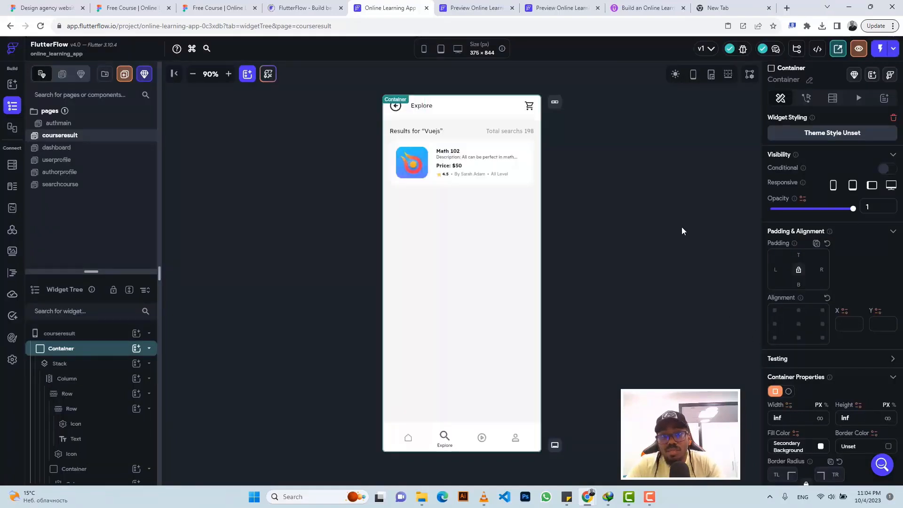
pyautogui.click(528, 150)
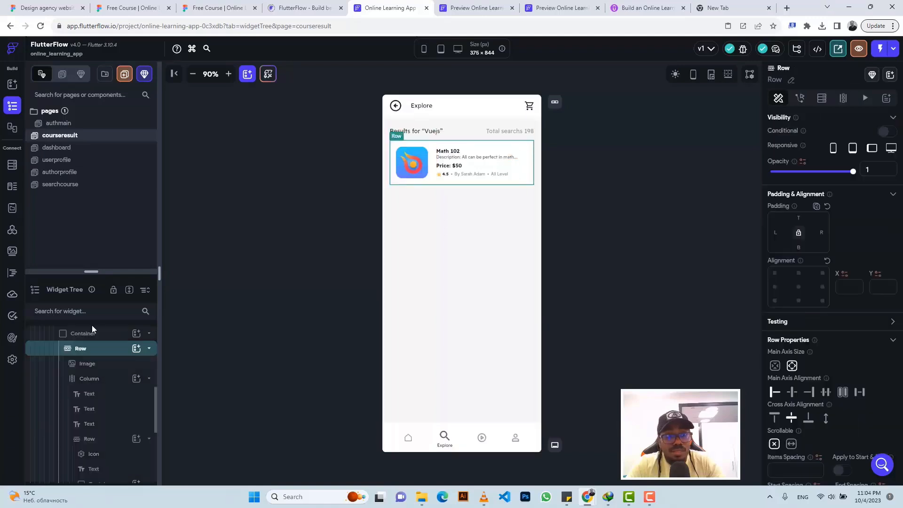
pyautogui.click(106, 334)
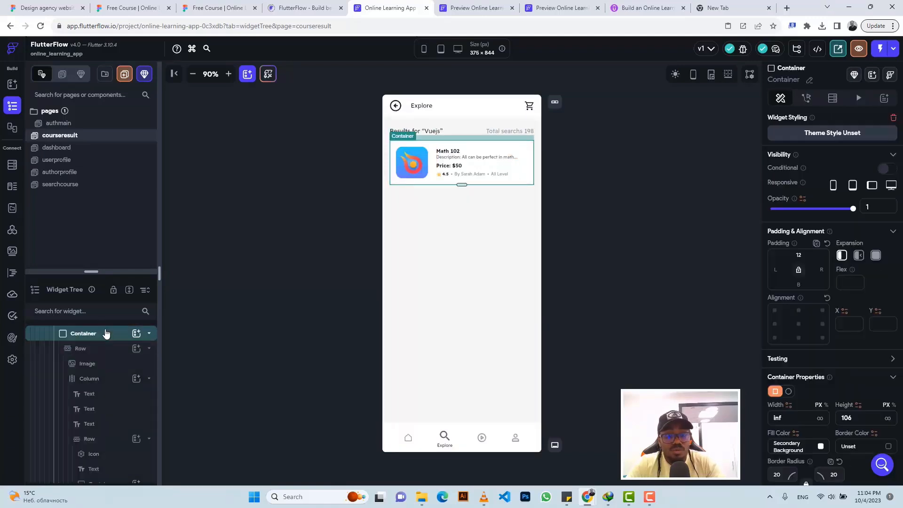
pyautogui.press('Up')
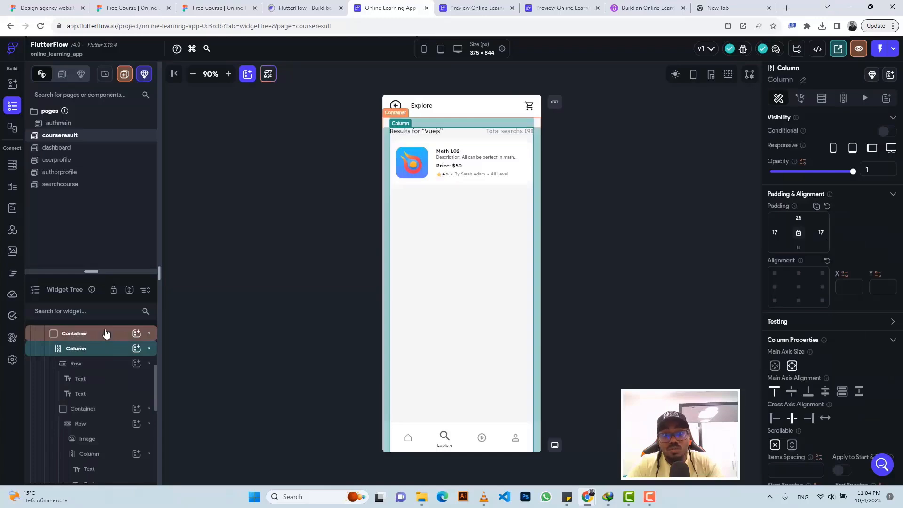
pyautogui.hotkey('ctrl', 'v')
pyautogui.click(106, 334)
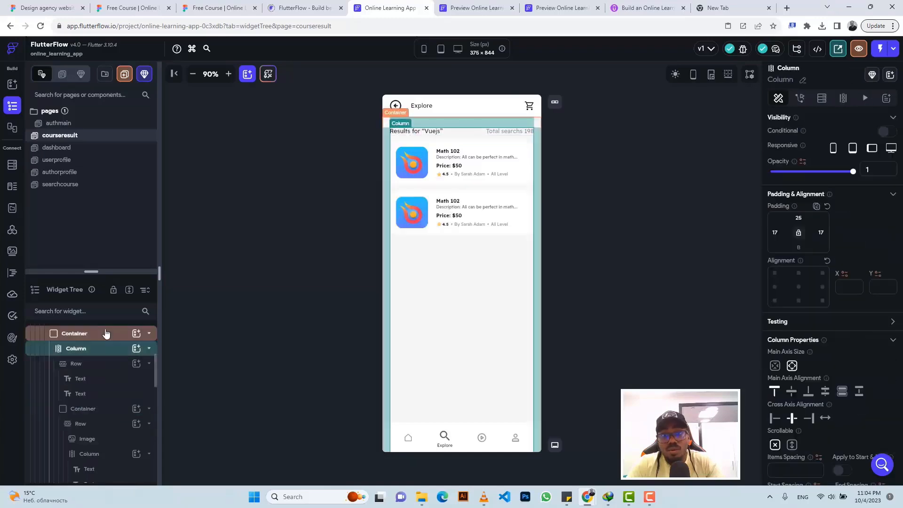
pyautogui.hotkey('ctrl', 'v')
pyautogui.click(106, 334)
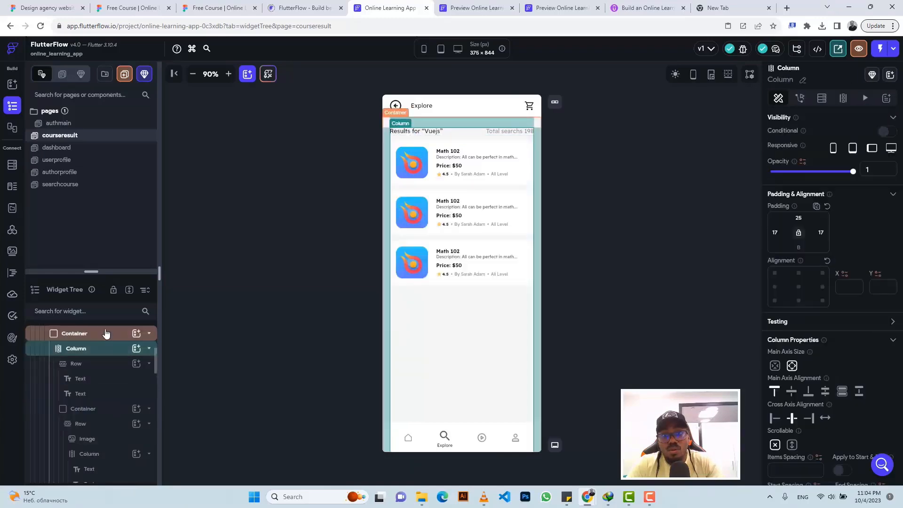
pyautogui.hotkey('ctrl', 'v')
pyautogui.click(107, 334)
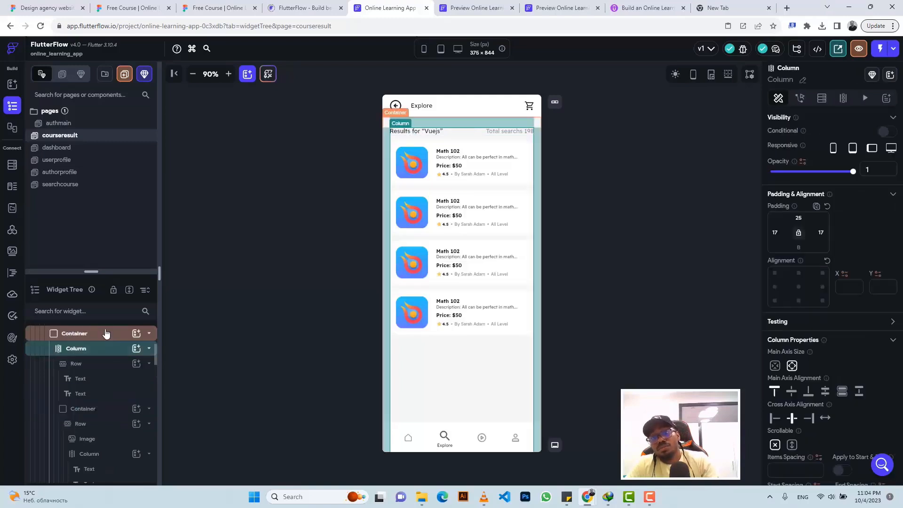
pyautogui.hotkey('ctrl', 'v')
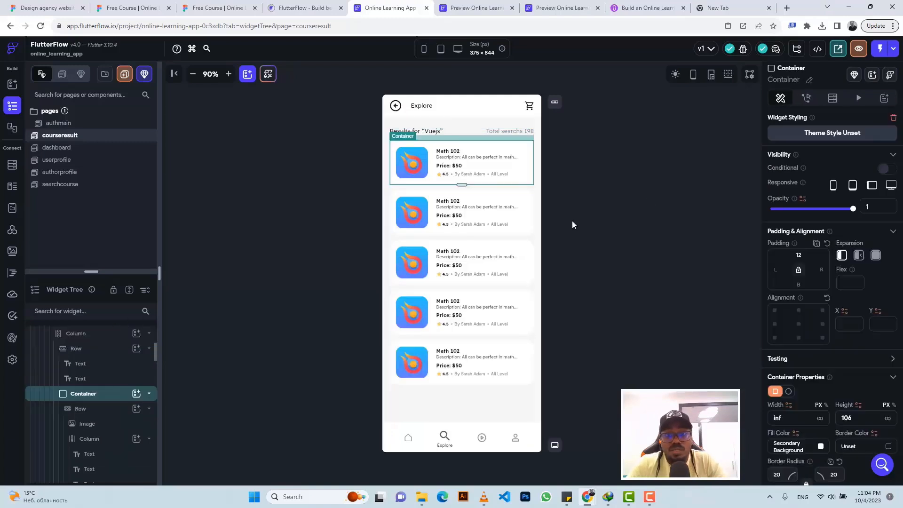
pyautogui.click(654, 195)
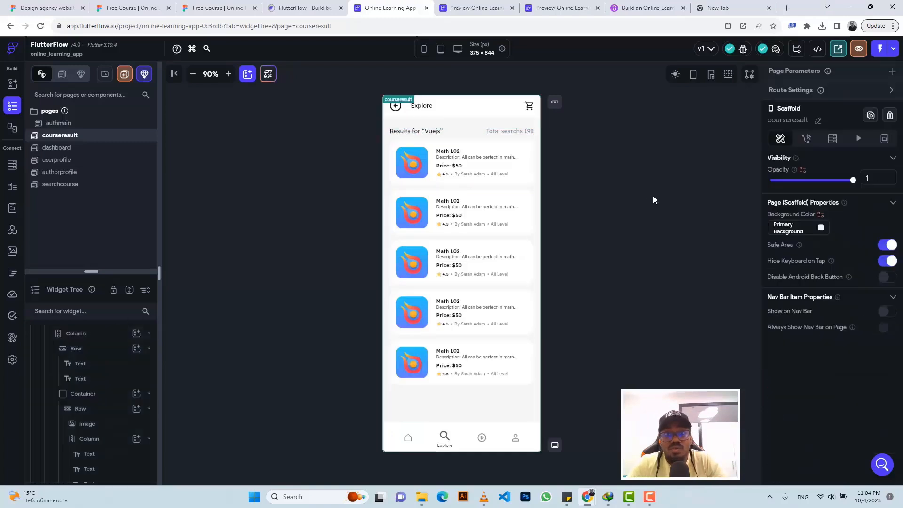
# Step: Set the border radius of the results container's upper corners to 30
pyautogui.click(532, 124)
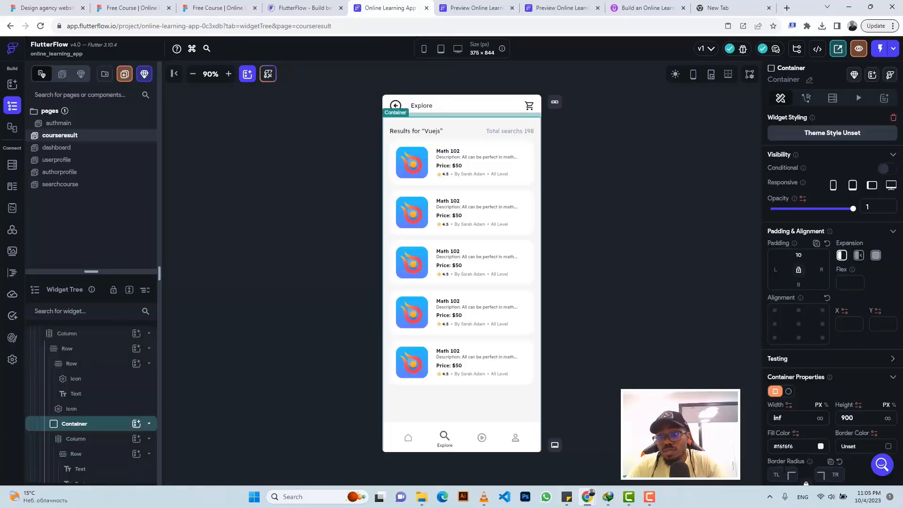
pyautogui.scroll(-1, 833, 216)
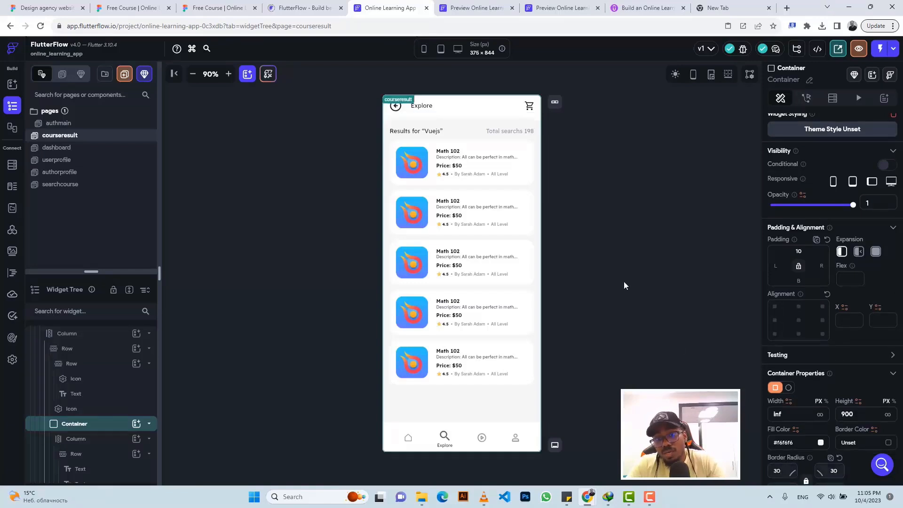
pyautogui.click(604, 256)
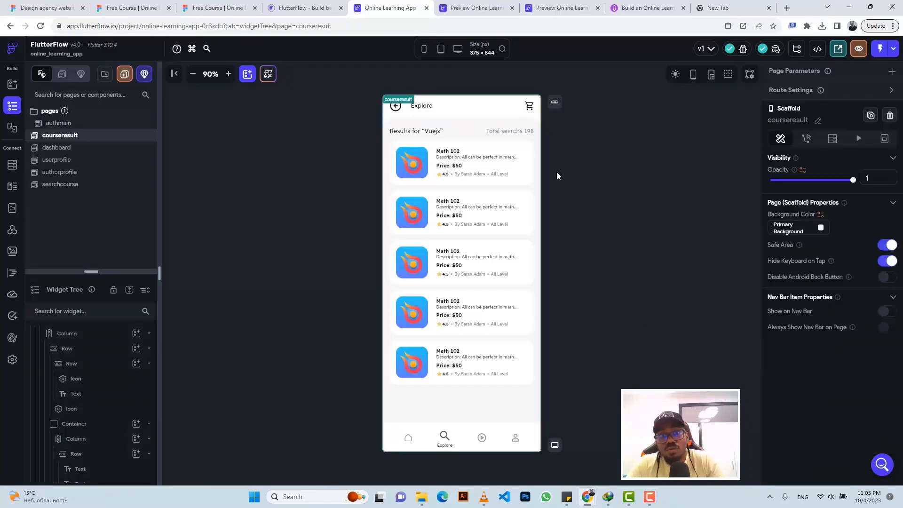
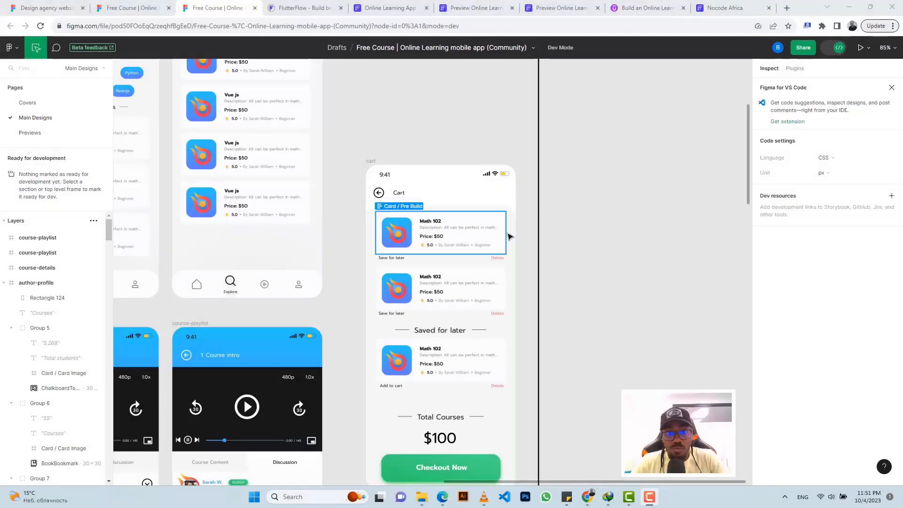
# Step: Review the cart screen in the Figma design and copy the Explore header row from the courseresult page in FlutterFlow
pyautogui.scroll(-2, 510, 236)
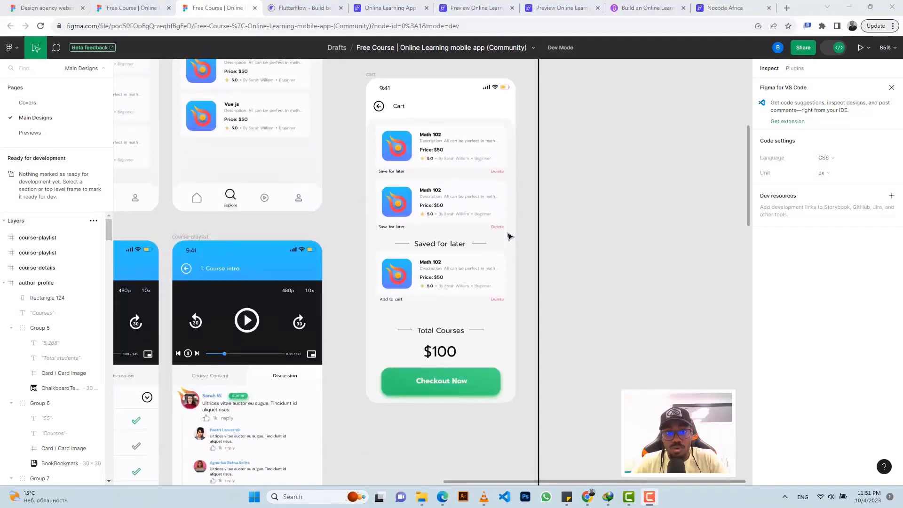
pyautogui.scroll(2, 510, 237)
pyautogui.scroll(2, 508, 237)
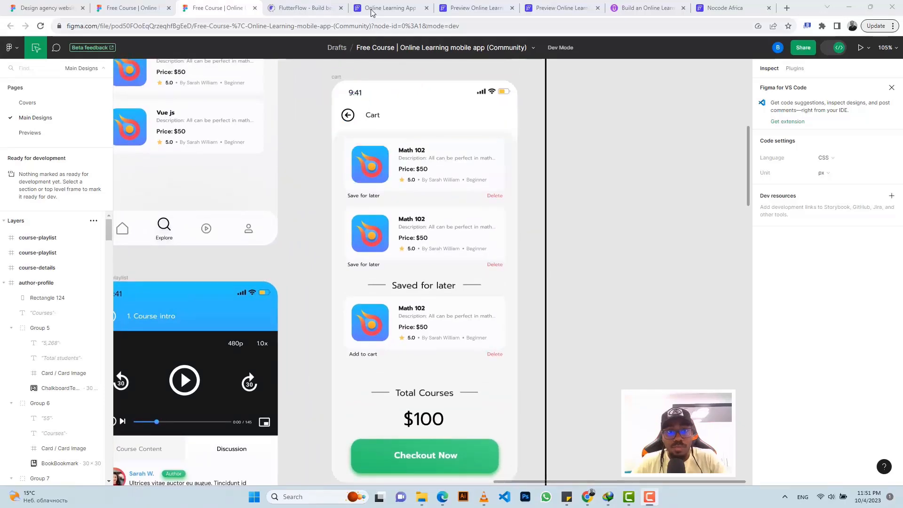
pyautogui.click(373, 10)
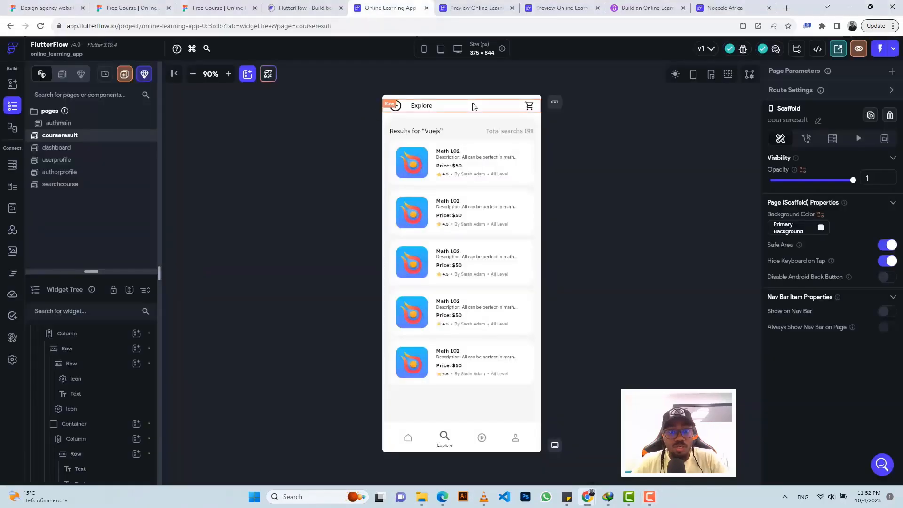
pyautogui.click(474, 107)
pyautogui.hotkey('ctrl', 'c')
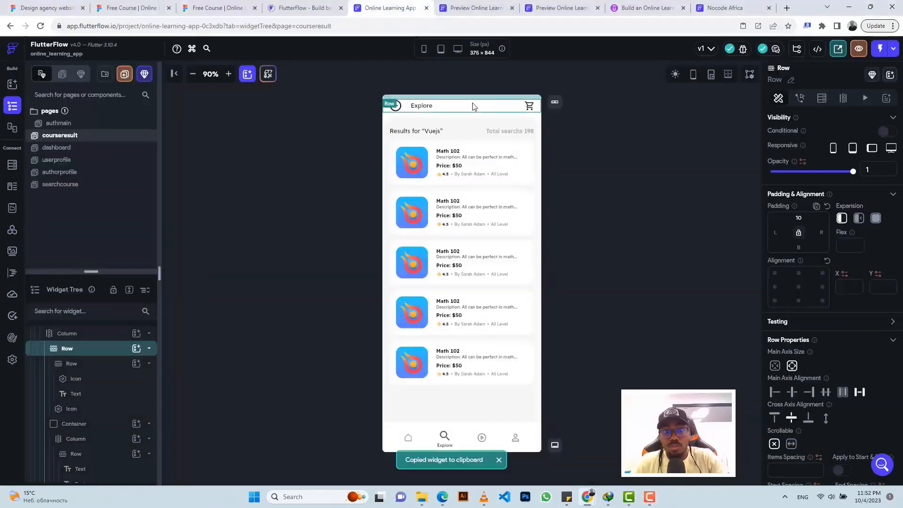
# Step: Create a blank page named cart and paste the copied header row into its column
pyautogui.click(123, 78)
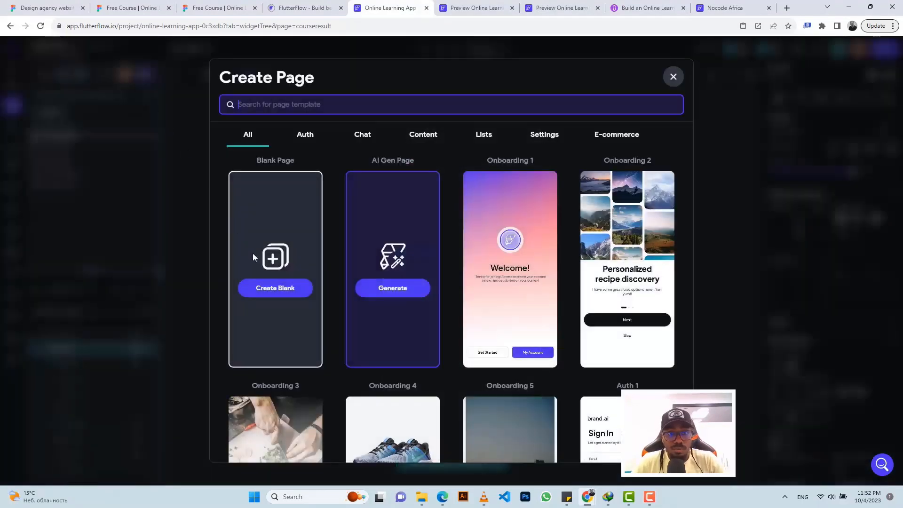
pyautogui.click(272, 289)
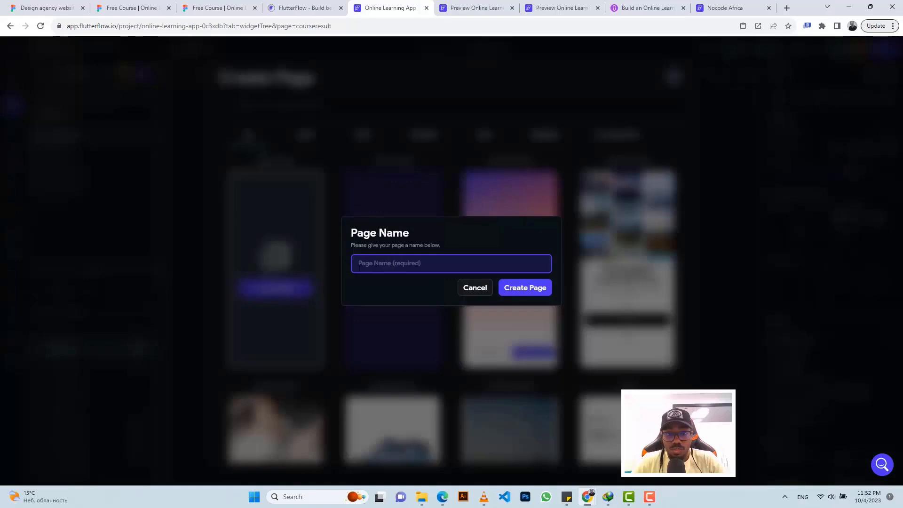
pyautogui.write('cart')
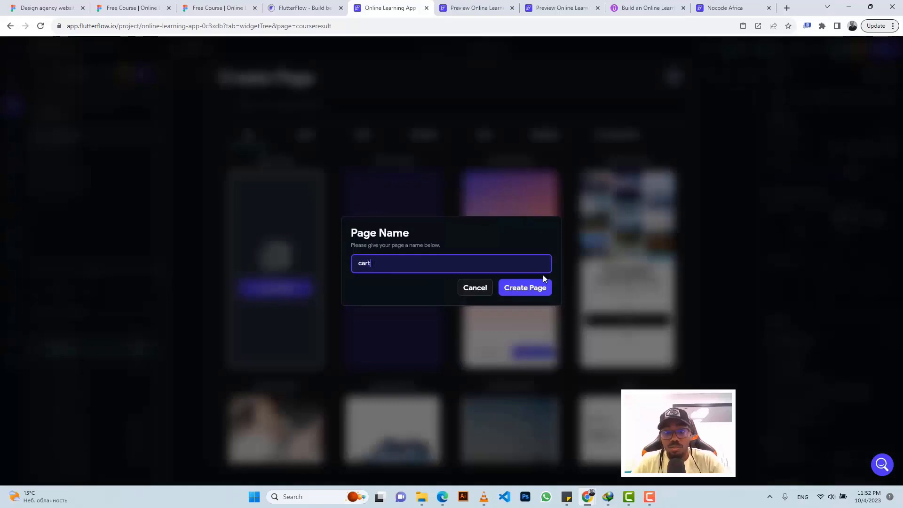
pyautogui.click(521, 288)
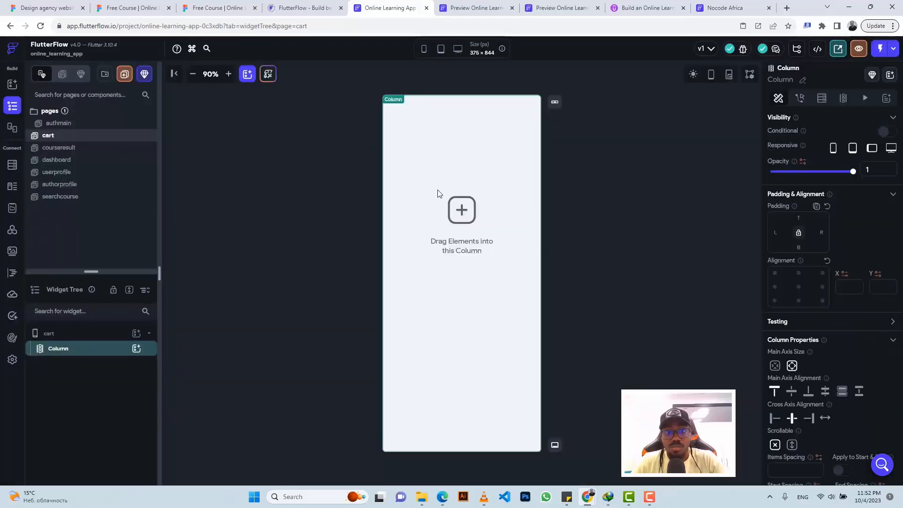
pyautogui.hotkey('ctrl', 'v')
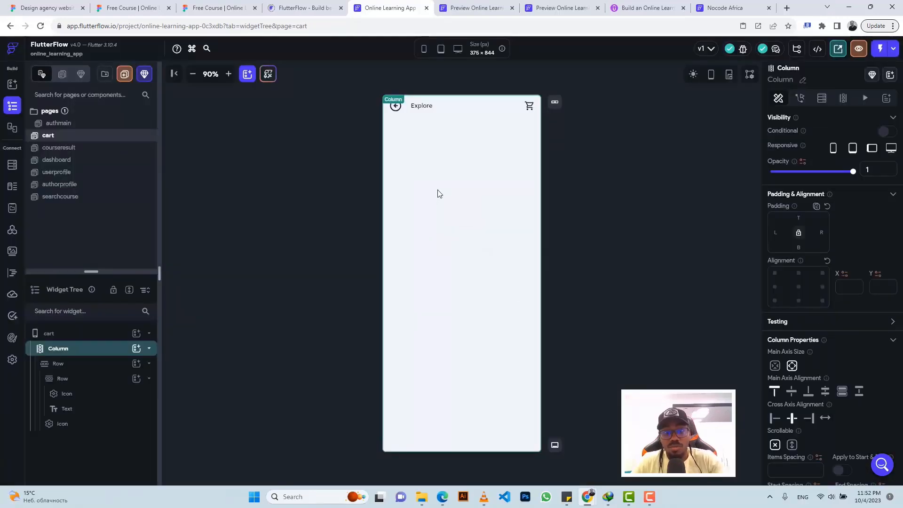
# Step: Delete the shopping cart icon from the cart page's header row and change the header text to Cart
pyautogui.click(528, 106)
pyautogui.press('Delete')
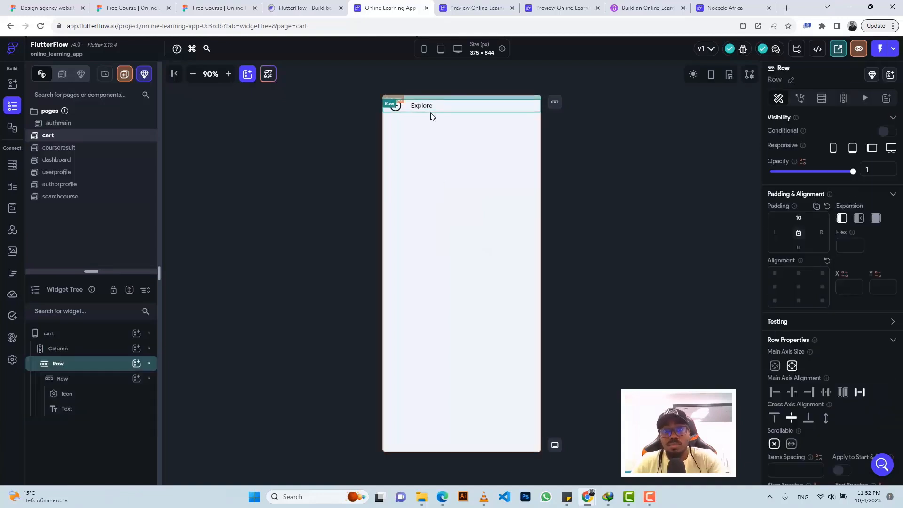
pyautogui.click(419, 106)
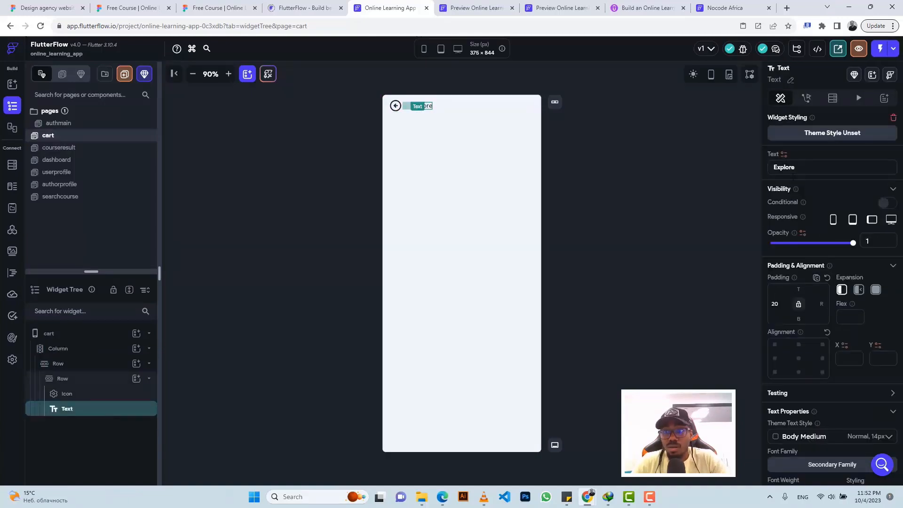
pyautogui.write('Ca')
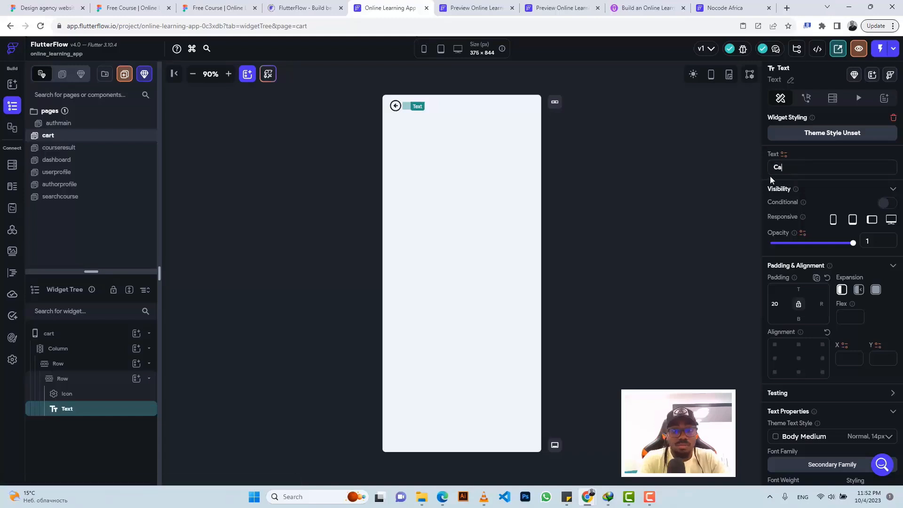
pyautogui.write('rt')
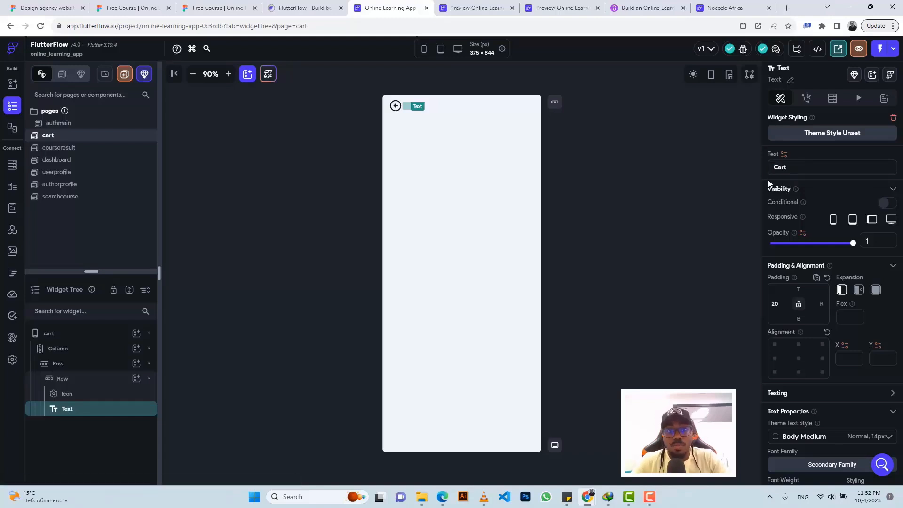
# Step: Compare the cart and results screens in Figma and copy the results container from the courseresult page in FlutterFlow
pyautogui.click(219, 8)
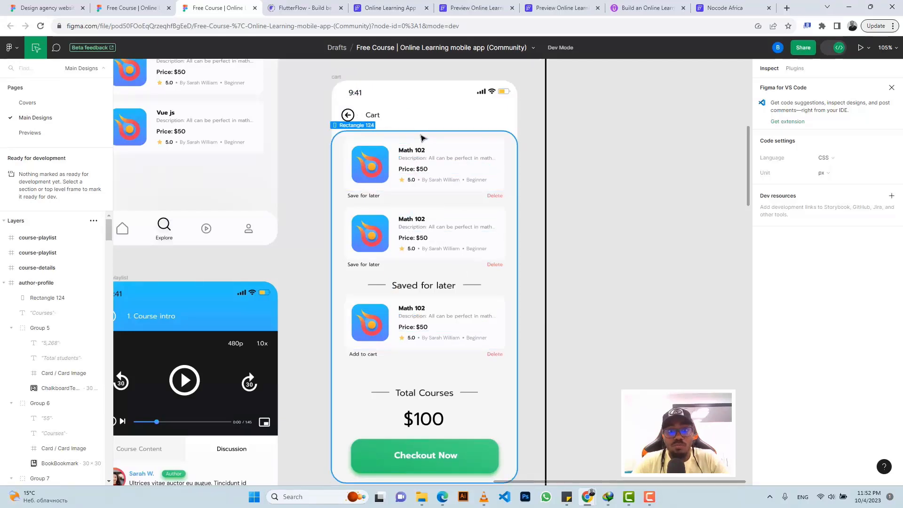
pyautogui.scroll(5, 422, 139)
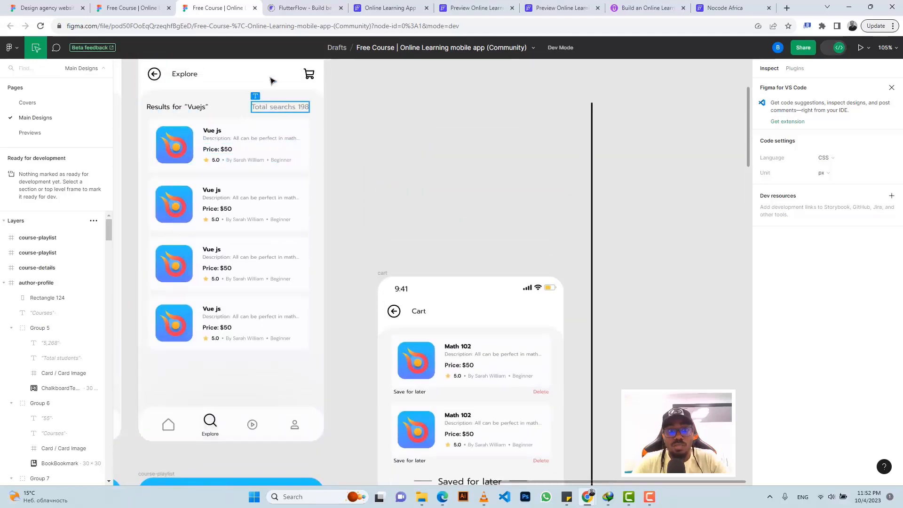
pyautogui.click(390, 8)
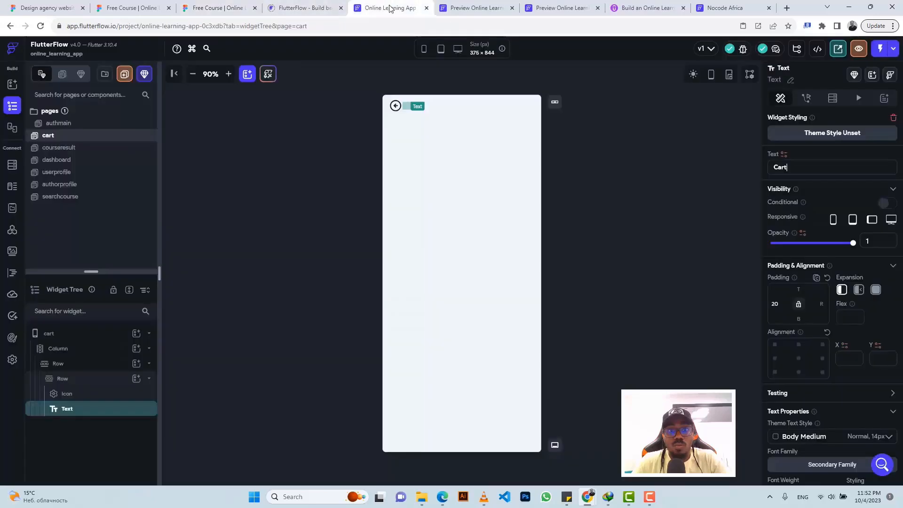
pyautogui.click(76, 148)
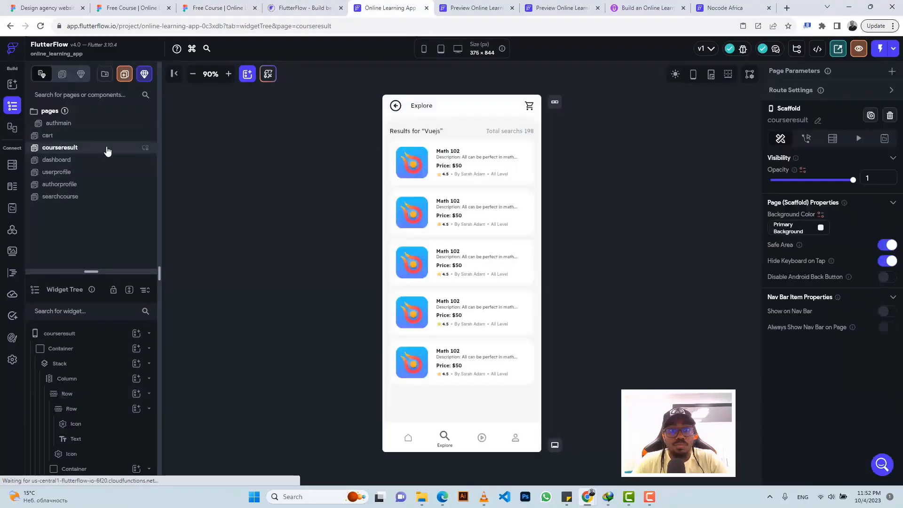
pyautogui.click(461, 126)
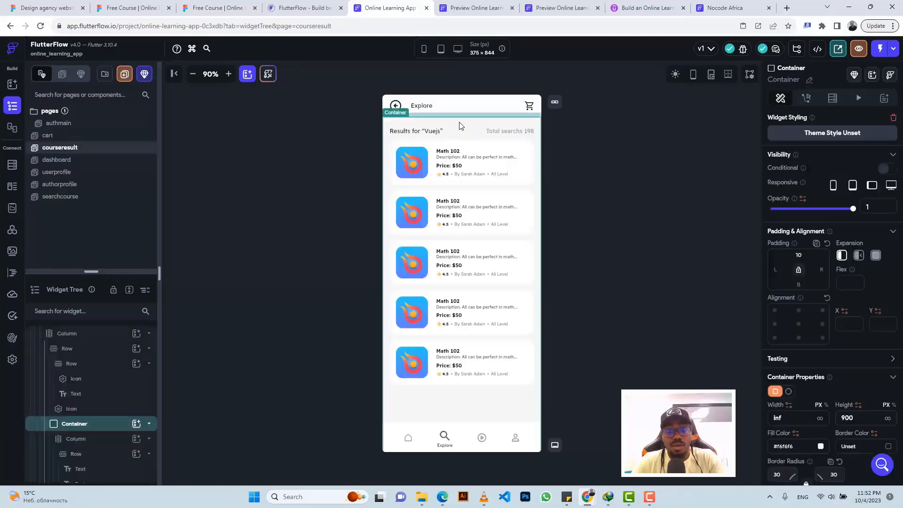
pyautogui.hotkey('ctrl', 'c')
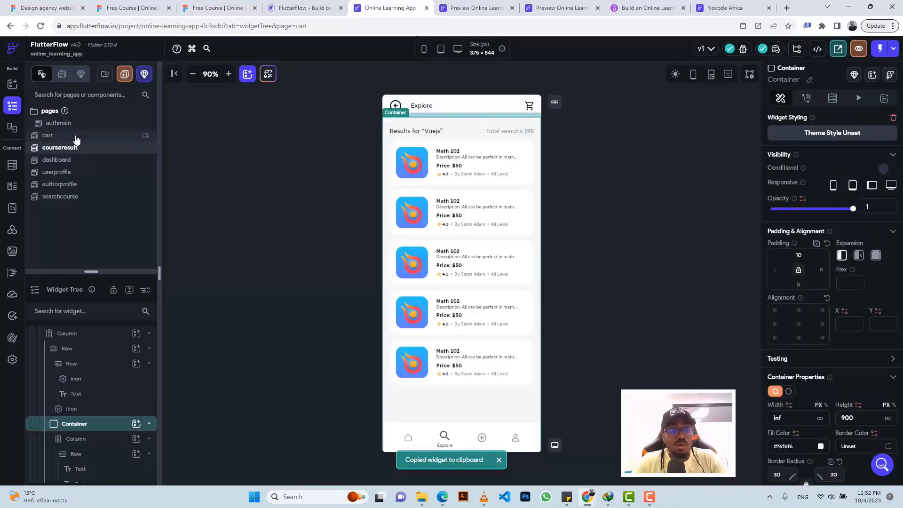
# Step: Paste the results container into the cart page's main column and delete its "Results for" heading row
pyautogui.click(75, 137)
pyautogui.click(474, 189)
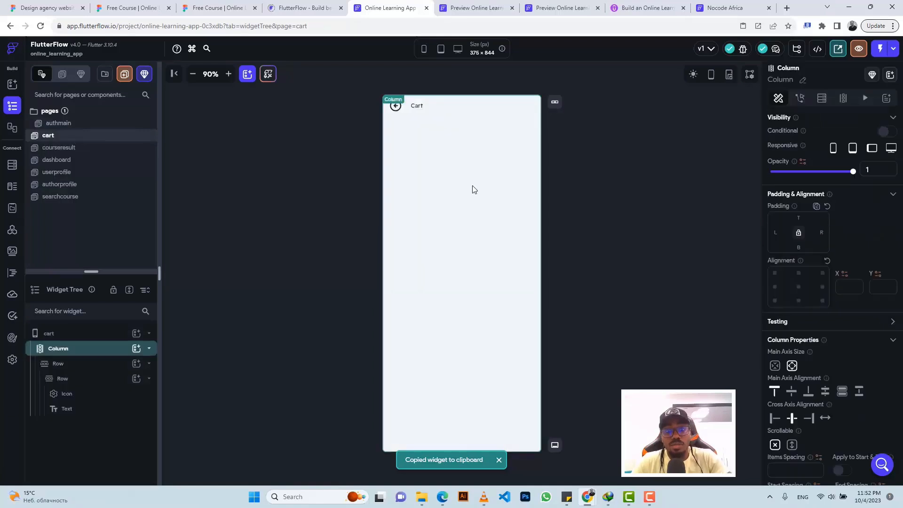
pyautogui.hotkey('ctrl', 'v')
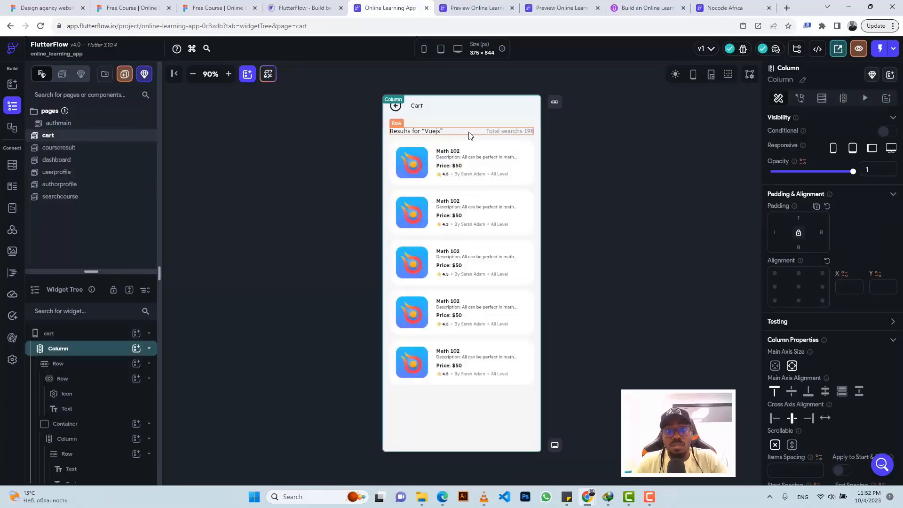
pyautogui.click(471, 136)
pyautogui.press('Delete')
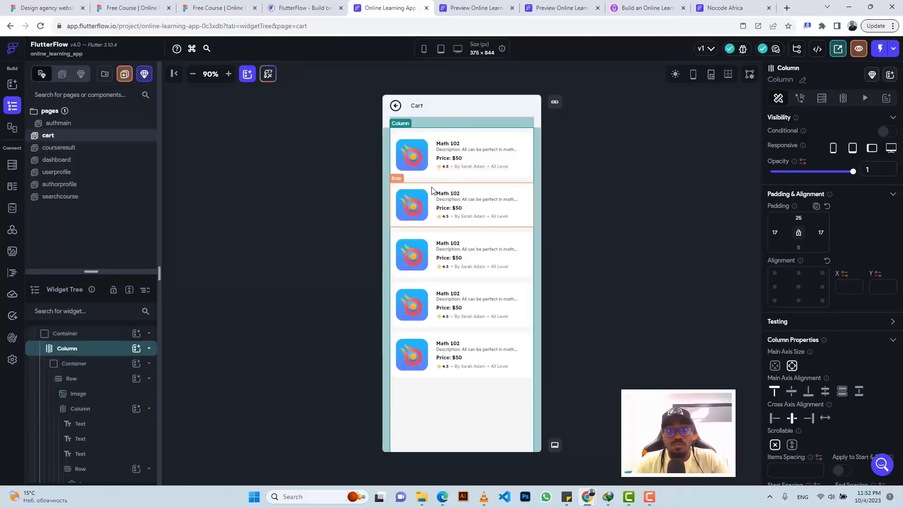
# Step: Delete four of the five Math 102 course cards from the cart page's column so only one card is left
pyautogui.click(99, 335)
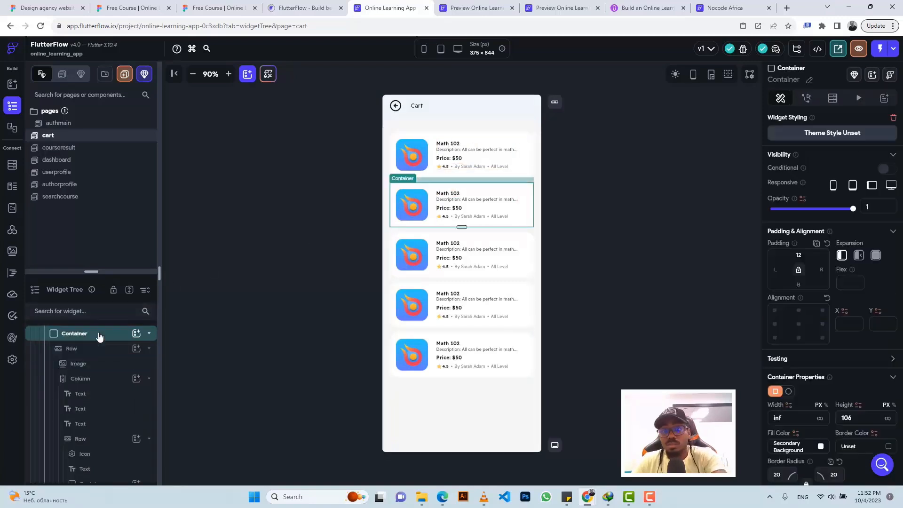
pyautogui.press('Delete')
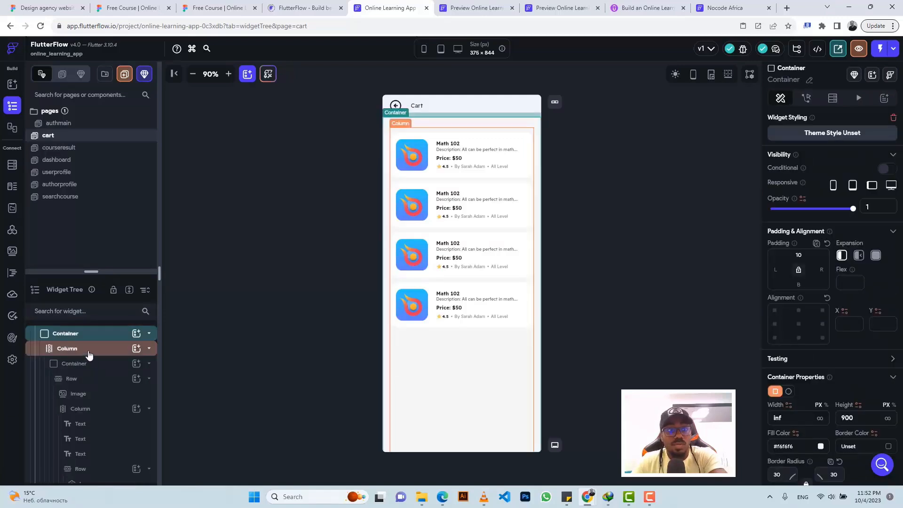
pyautogui.click(434, 189)
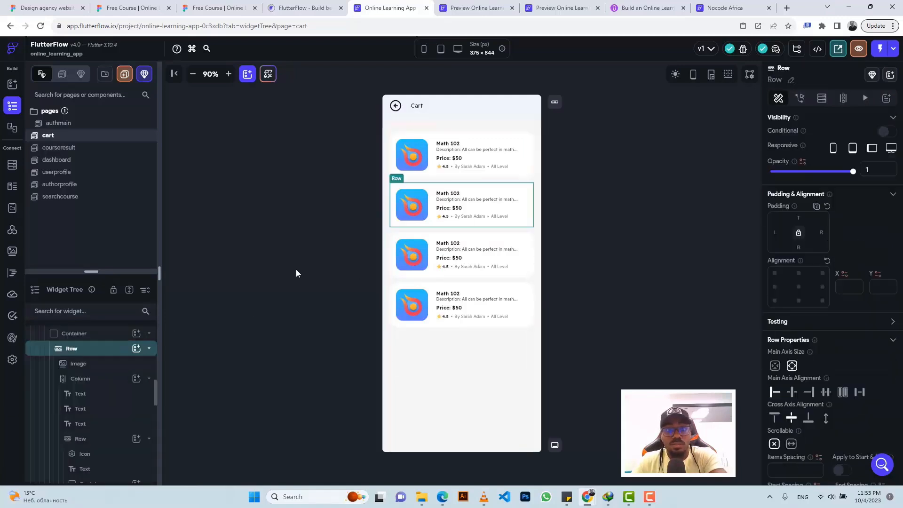
pyautogui.click(101, 333)
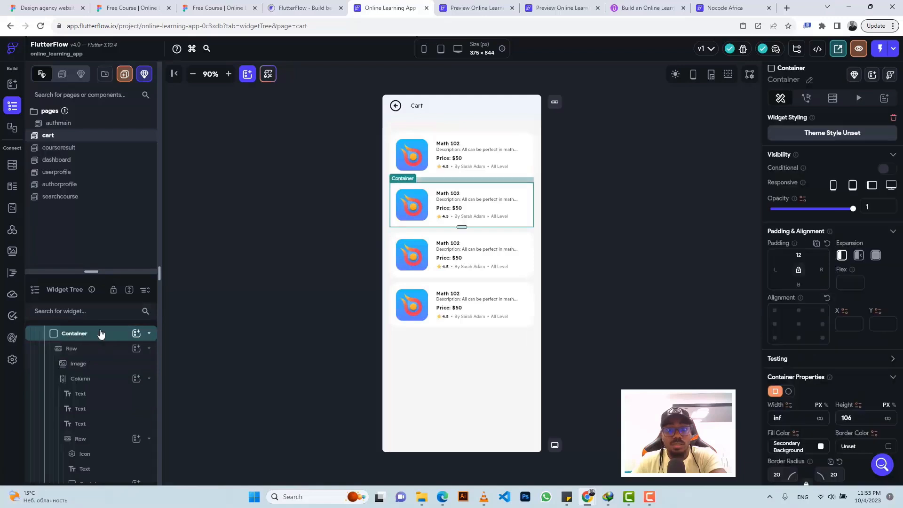
pyautogui.press('Delete')
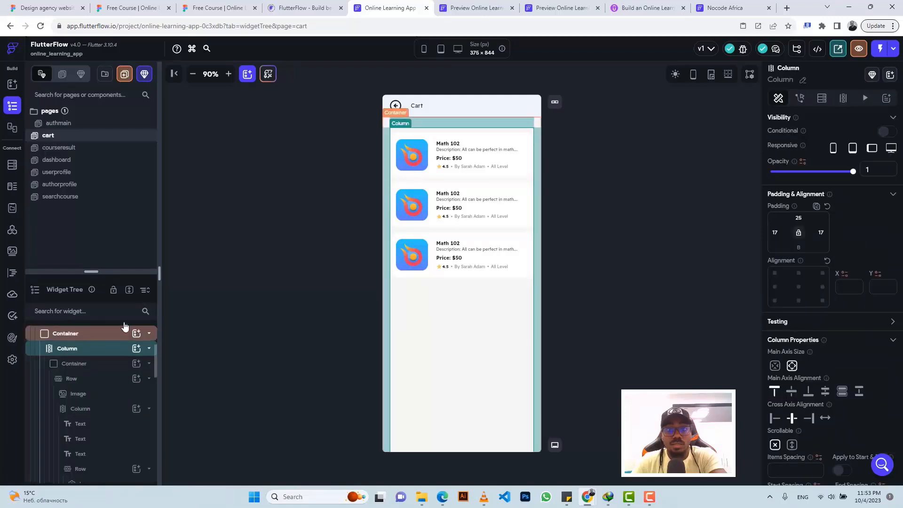
pyautogui.click(437, 190)
pyautogui.click(433, 190)
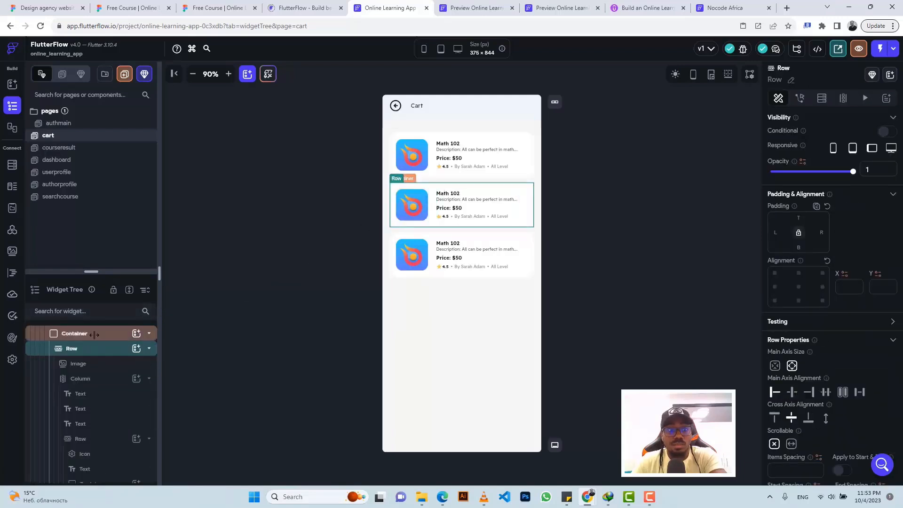
pyautogui.click(94, 334)
pyautogui.press('Delete')
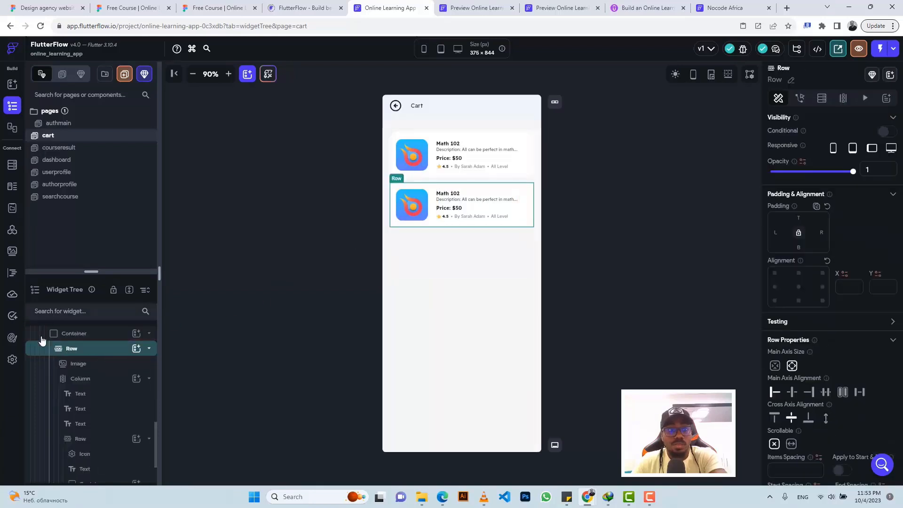
pyautogui.click(92, 333)
pyautogui.press('Delete')
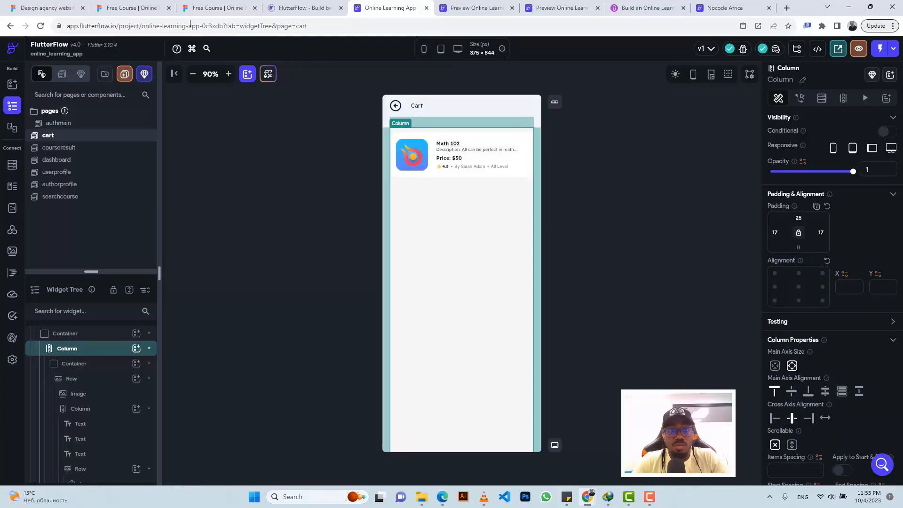
# Step: Check the cart item layout in Figma and wrap the remaining course card container in a column in FlutterFlow
pyautogui.click(201, 5)
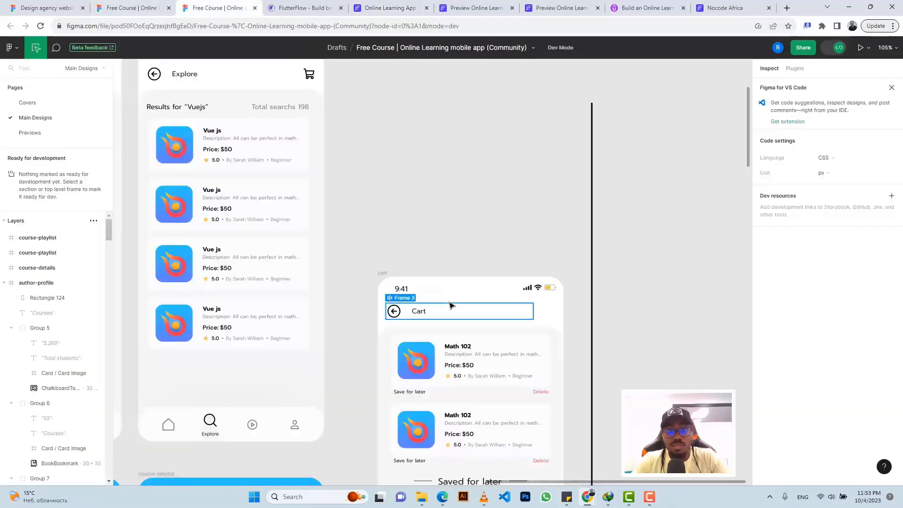
pyautogui.scroll(-3, 449, 302)
pyautogui.scroll(-3, 449, 297)
pyautogui.scroll(5, 449, 289)
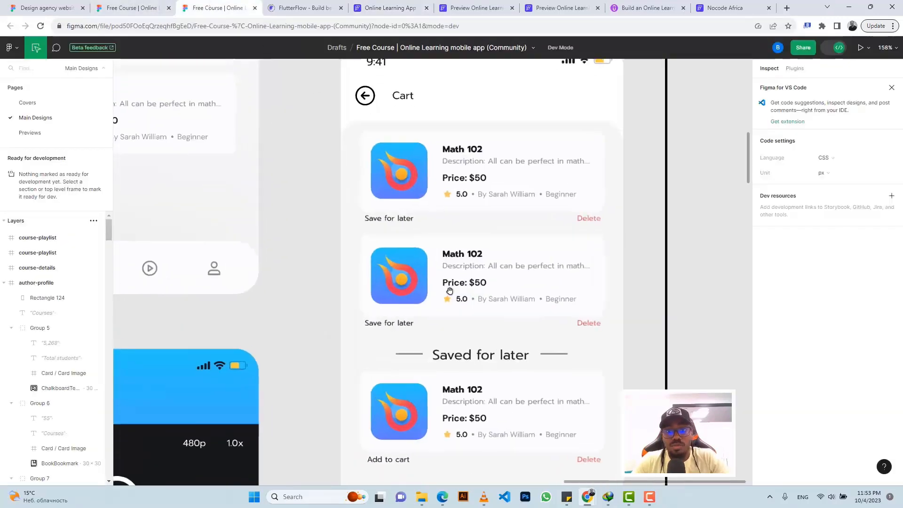
pyautogui.hscroll(2, 449, 288)
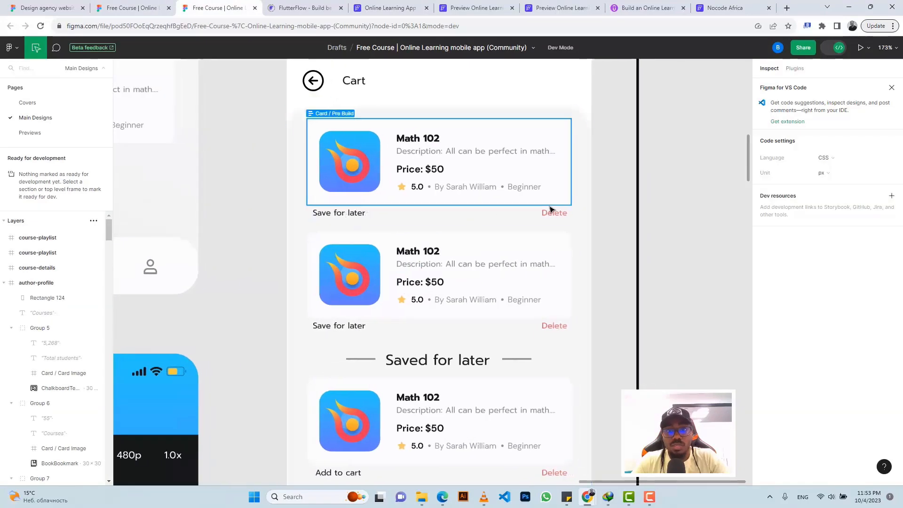
pyautogui.click(383, 8)
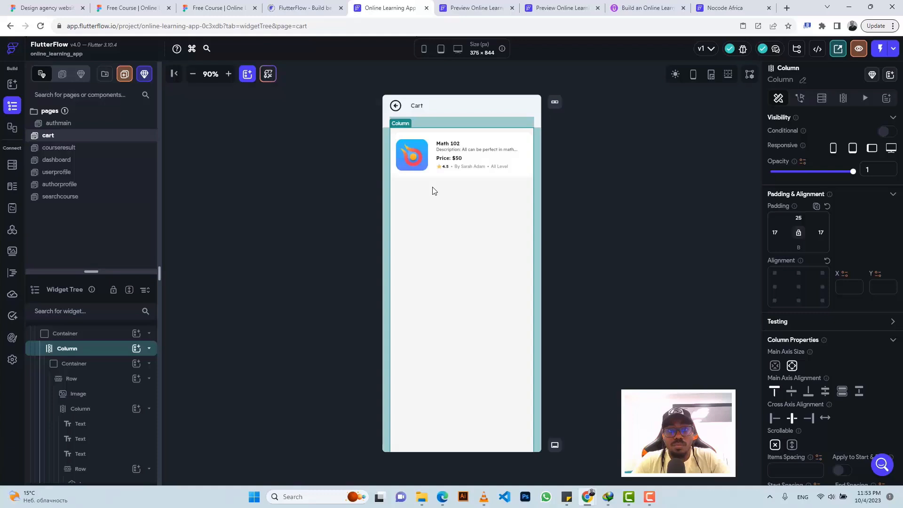
pyautogui.click(394, 174)
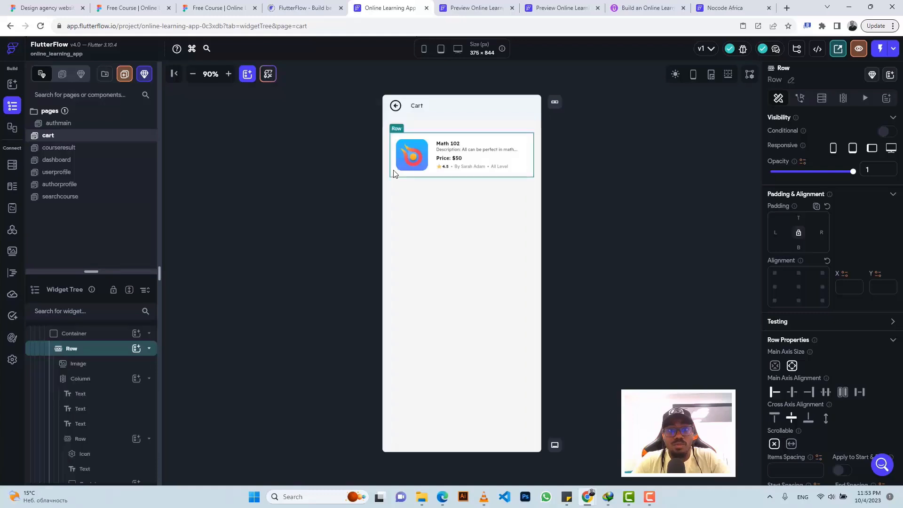
pyautogui.click(93, 334)
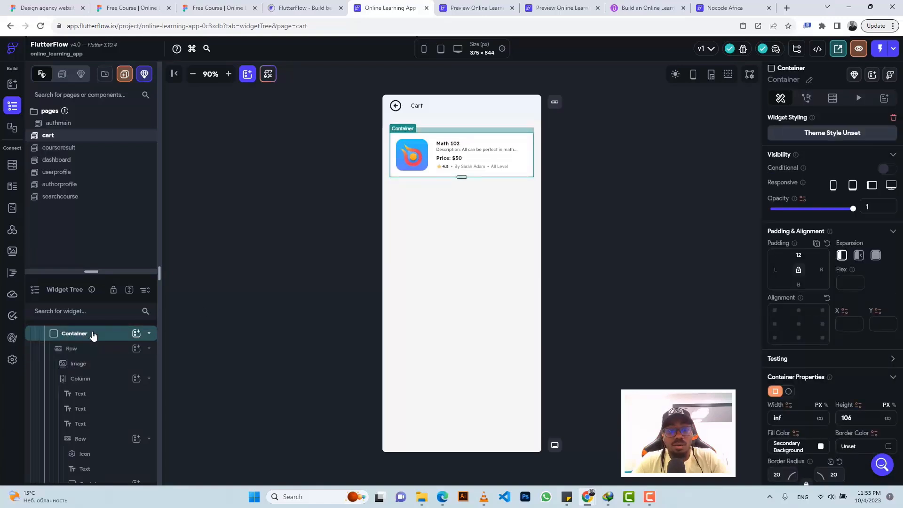
pyautogui.click(93, 336)
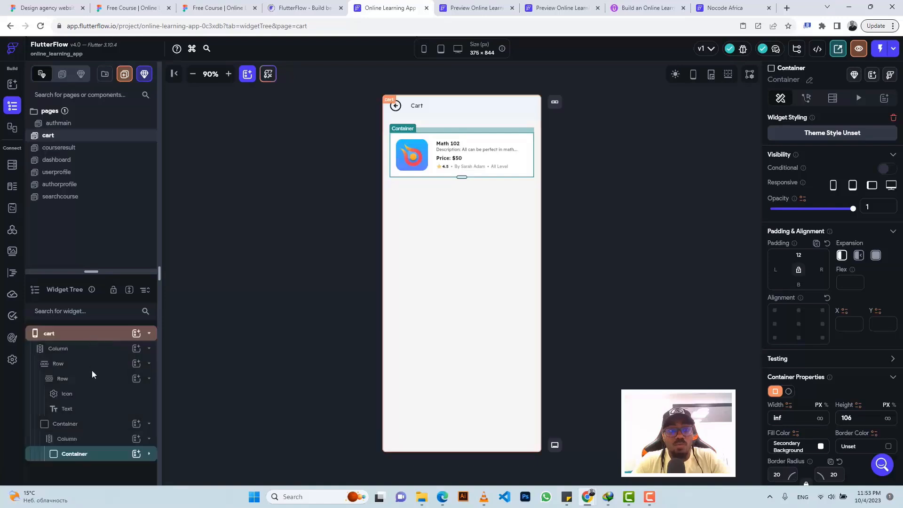
pyautogui.rightClick(85, 455)
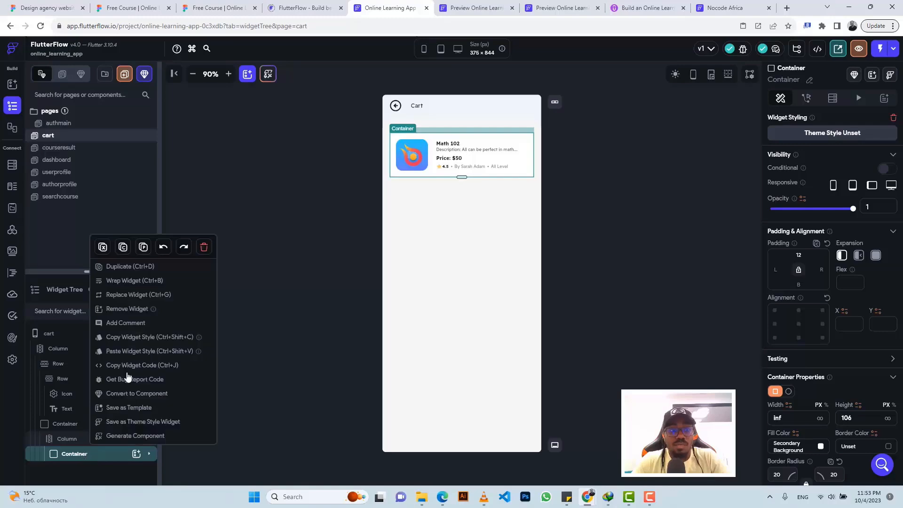
pyautogui.click(132, 282)
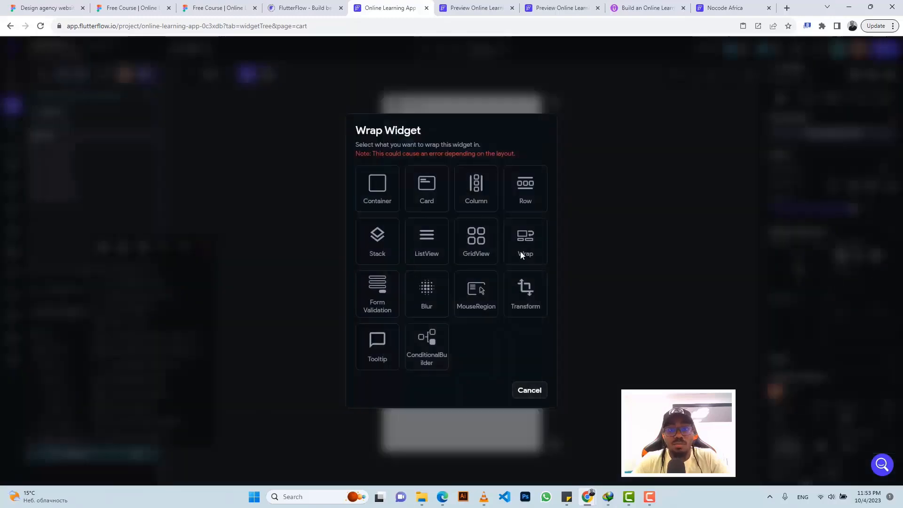
pyautogui.click(471, 192)
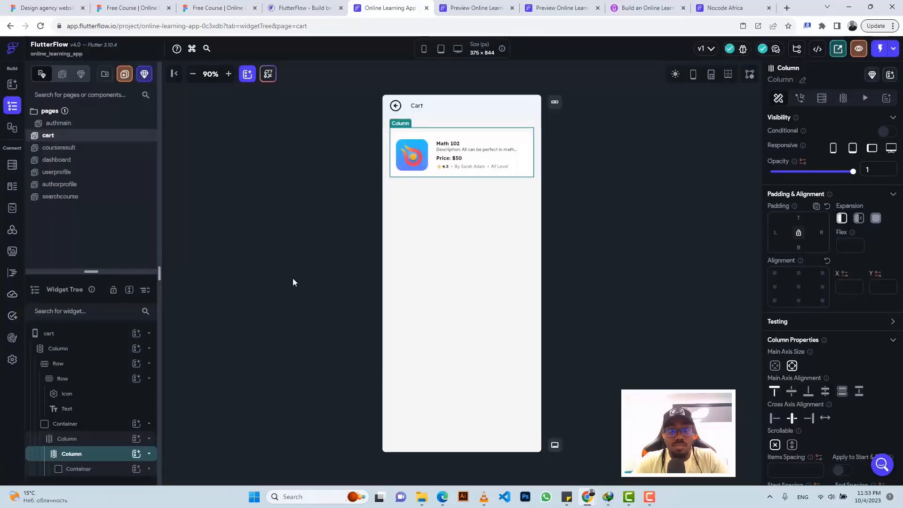
# Step: Add a row below the course card in its wrapping column and copy the "Save for later" text content from the Figma cart design
pyautogui.click(137, 455)
pyautogui.click(273, 334)
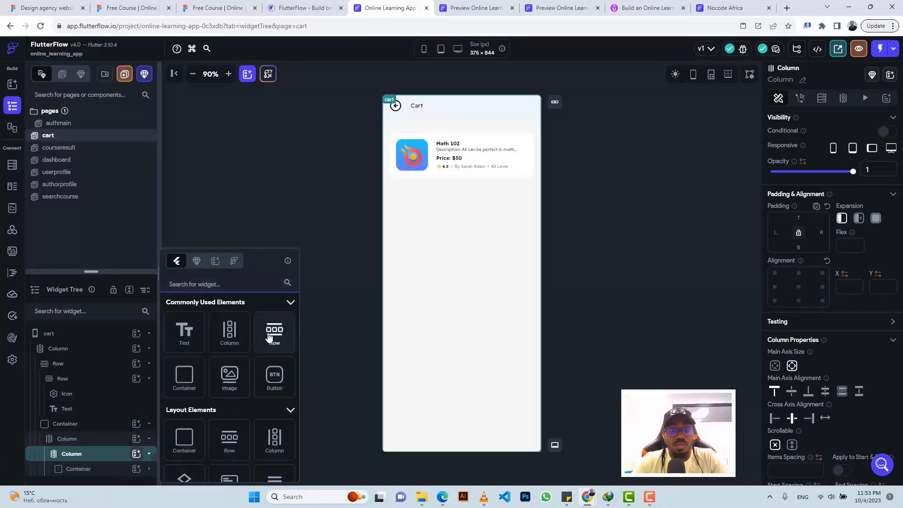
pyautogui.click(218, 8)
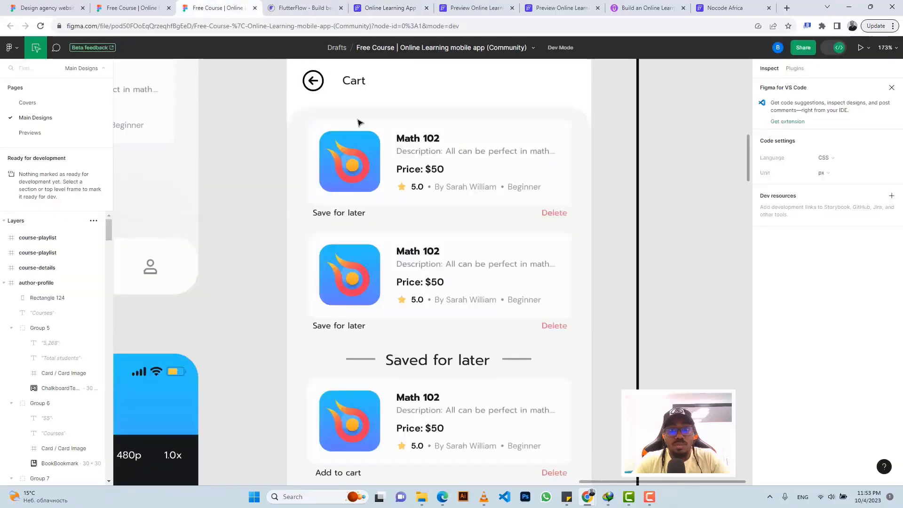
pyautogui.click(348, 215)
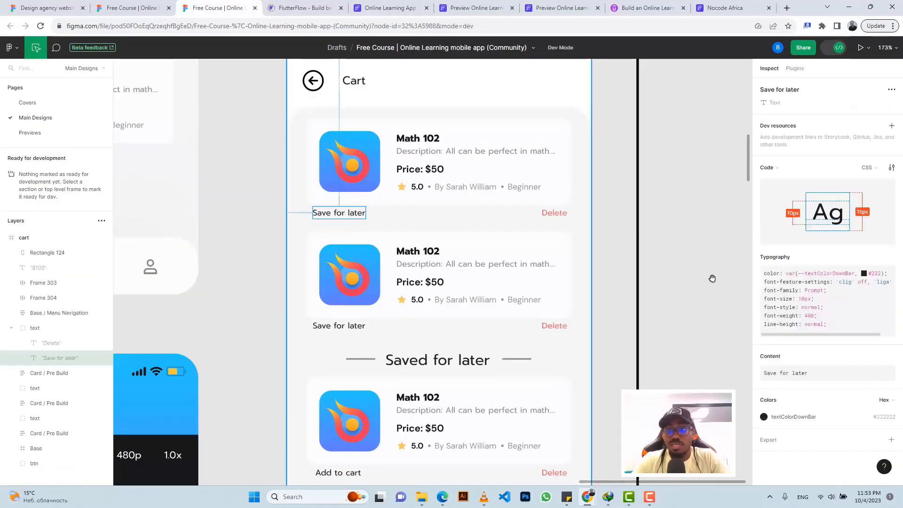
pyautogui.click(888, 357)
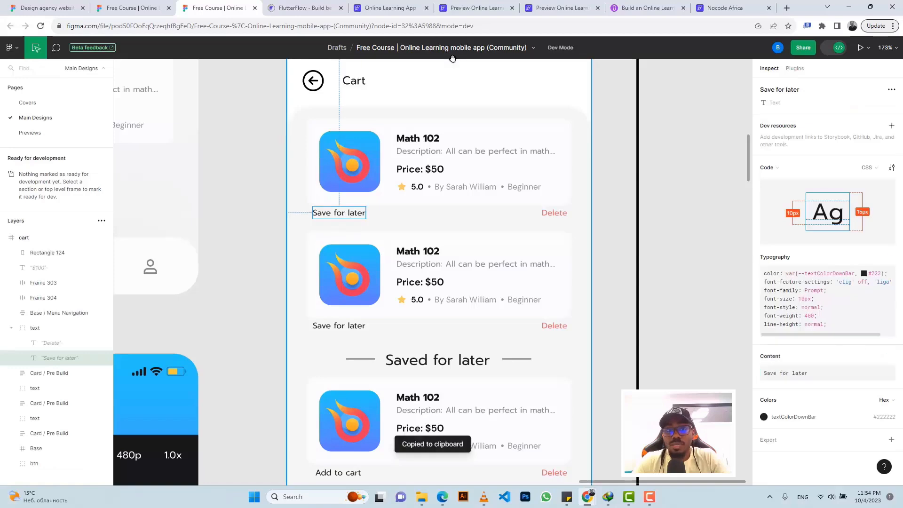
# Step: Back in FlutterFlow, add a text widget to the row below the course card and set its text to "Save for later"
pyautogui.click(372, 6)
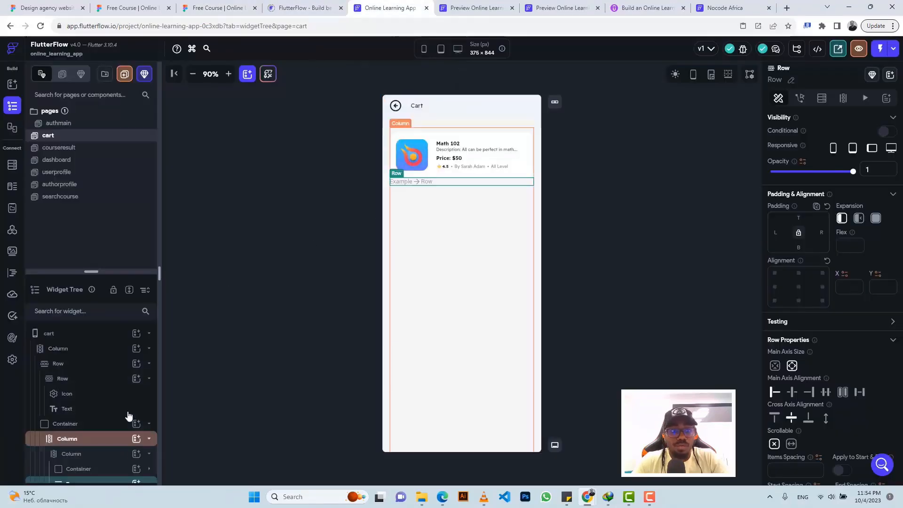
pyautogui.scroll(-1, 123, 419)
pyautogui.click(136, 475)
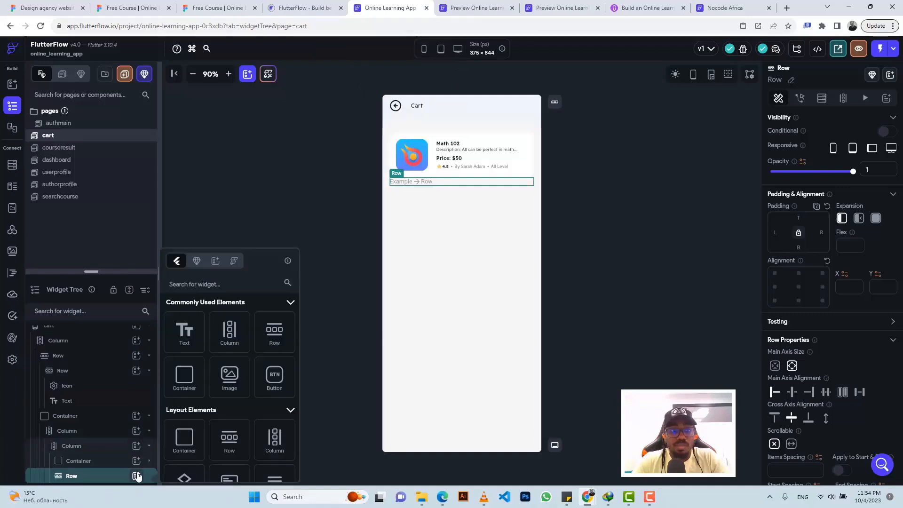
pyautogui.click(189, 335)
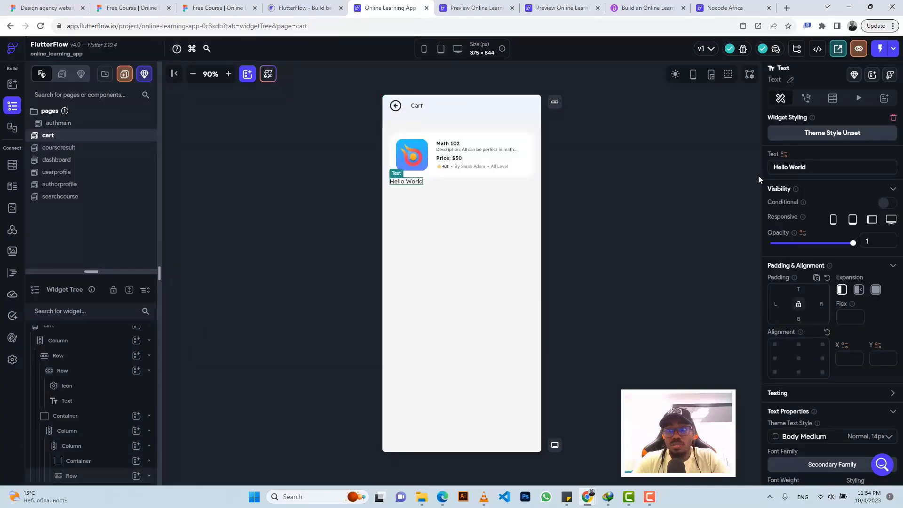
pyautogui.tripleClick(782, 167)
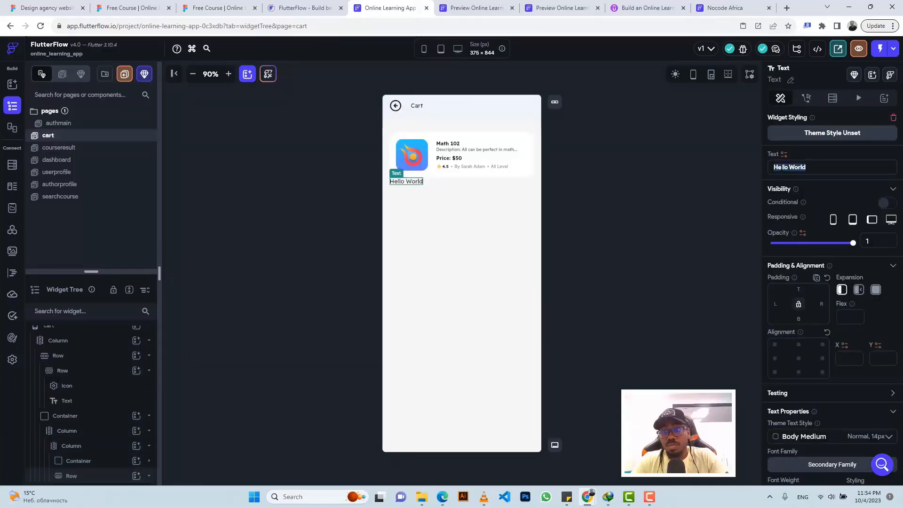
pyautogui.hotkey('ctrl', 'v')
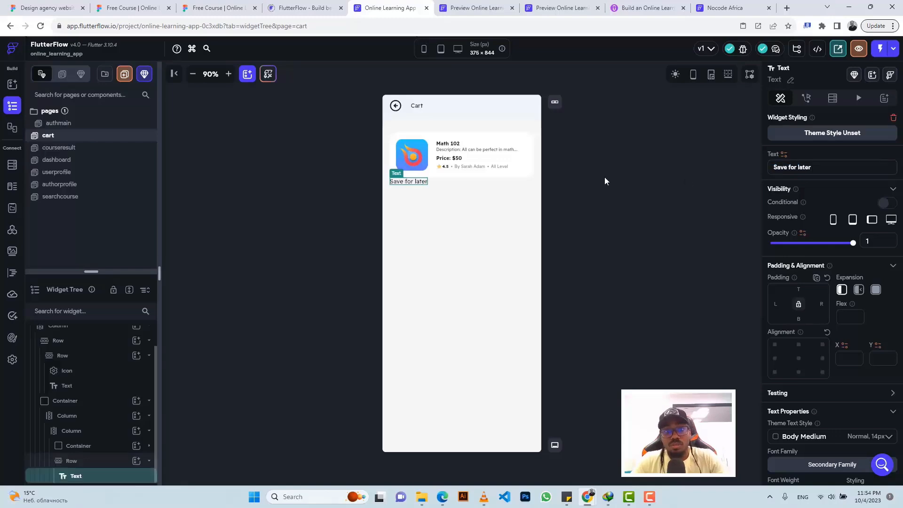
# Step: Check the "Save for later" typography in Figma and set the text widget's font size to 10 in FlutterFlow
pyautogui.click(211, 7)
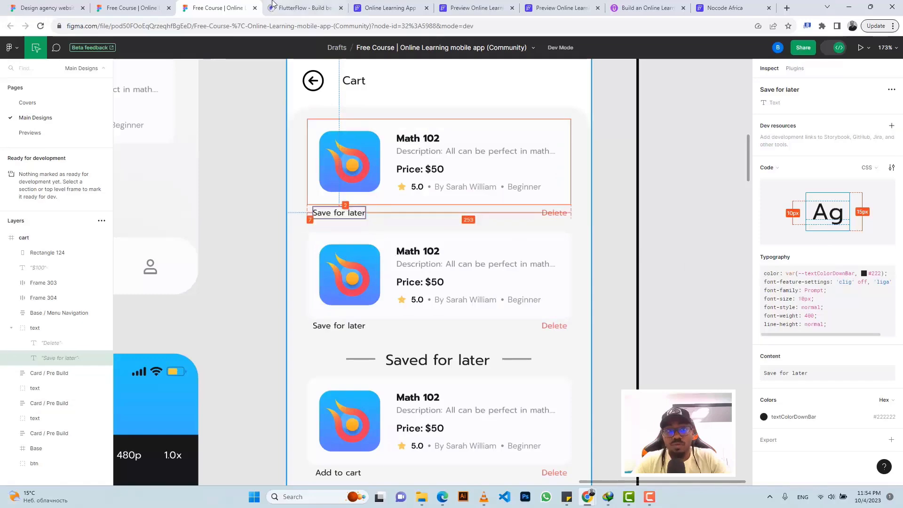
pyautogui.click(391, 7)
pyautogui.scroll(-4, 814, 375)
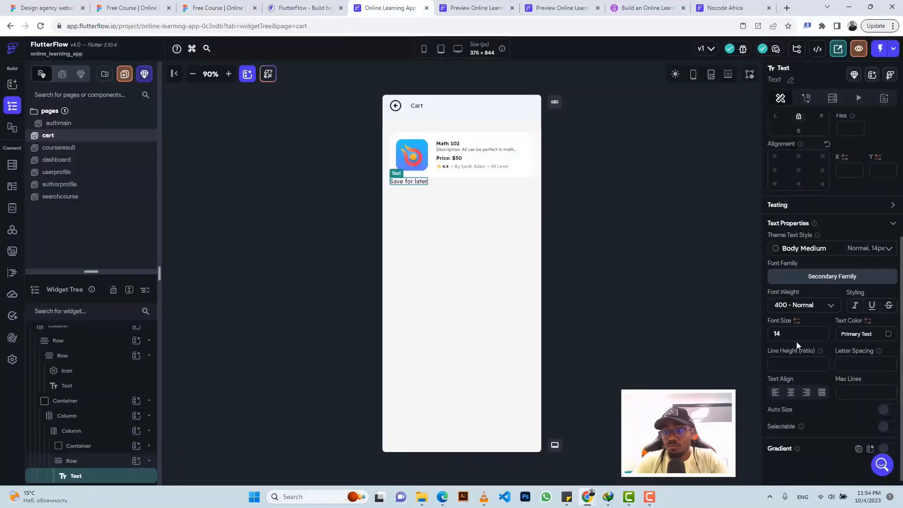
pyautogui.doubleClick(777, 333)
pyautogui.write('1')
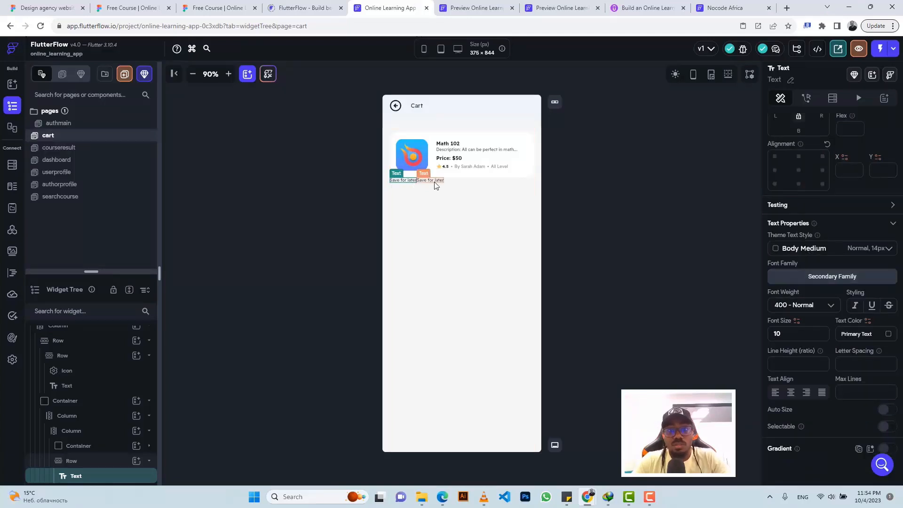
# Step: Duplicate the "Save for later" text within its row and set the row's main axis alignment to Space Between
pyautogui.click(435, 182)
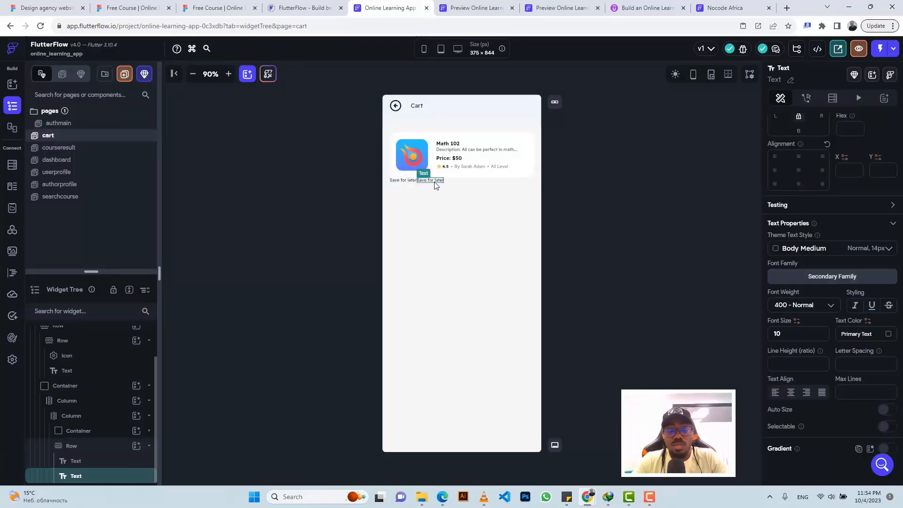
pyautogui.click(466, 182)
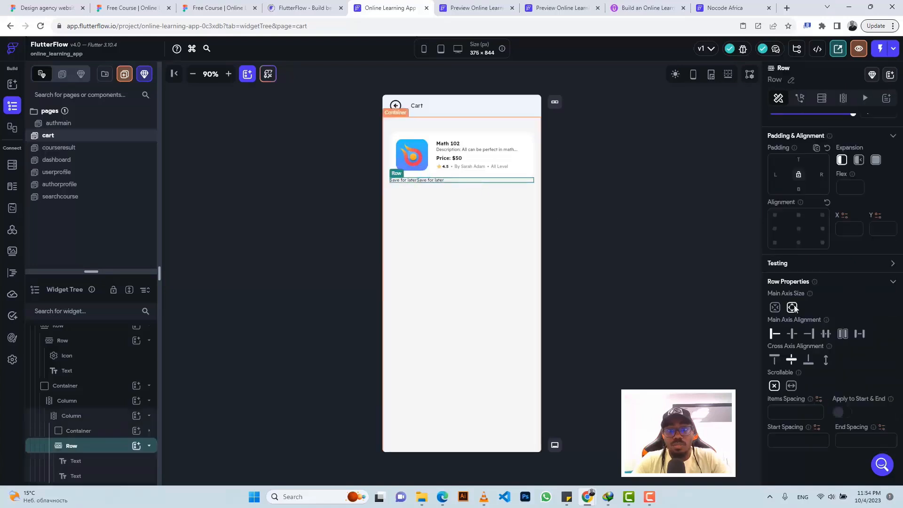
pyautogui.click(859, 334)
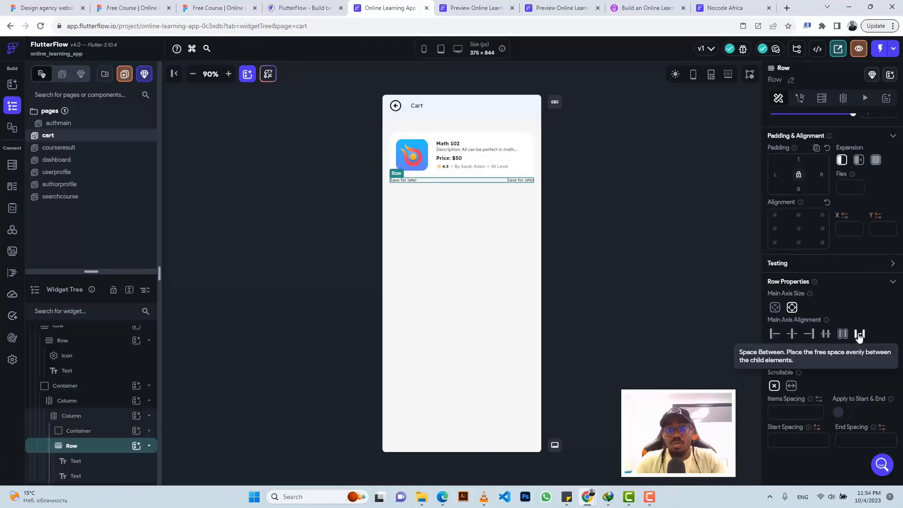
# Step: Change the duplicated text at the row's far end to "Delete"
pyautogui.click(515, 179)
pyautogui.scroll(2, 818, 230)
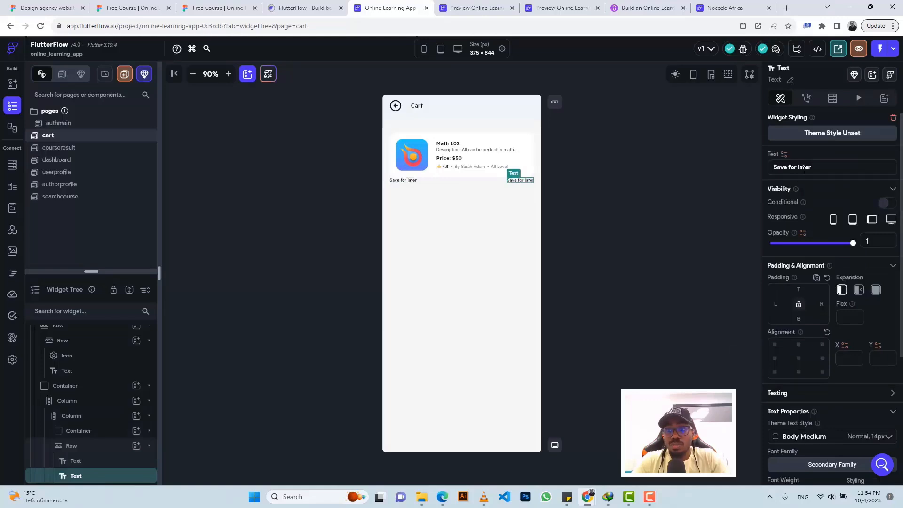
pyautogui.tripleClick(804, 167)
pyautogui.write('Delete')
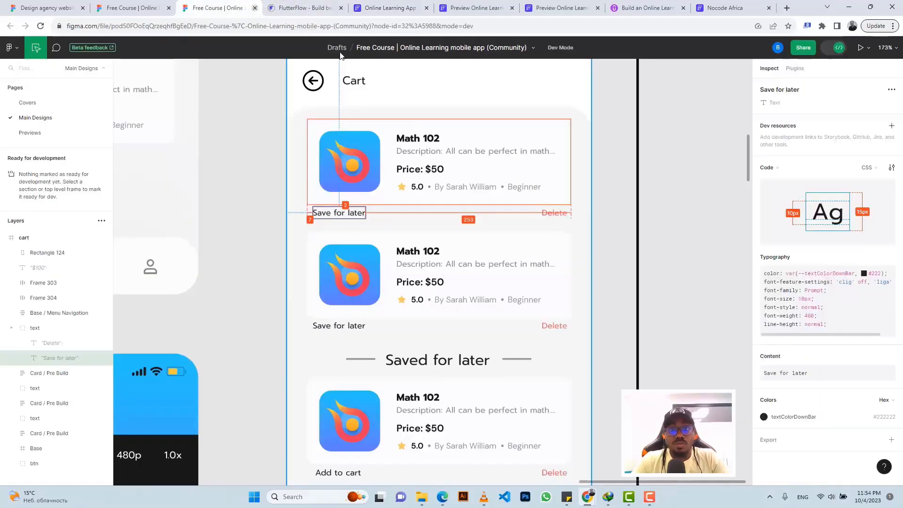
# Step: In Figma, inspect the "Delete" text's style in the first cart card and copy its gradient's first hex colour, #EA5455
pyautogui.click(216, 8)
pyautogui.click(558, 216)
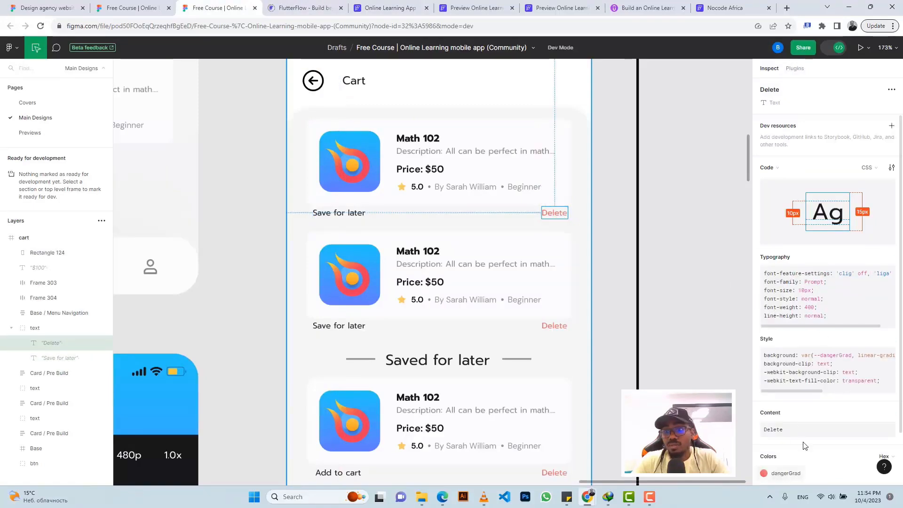
pyautogui.scroll(-2, 809, 428)
pyautogui.click(784, 418)
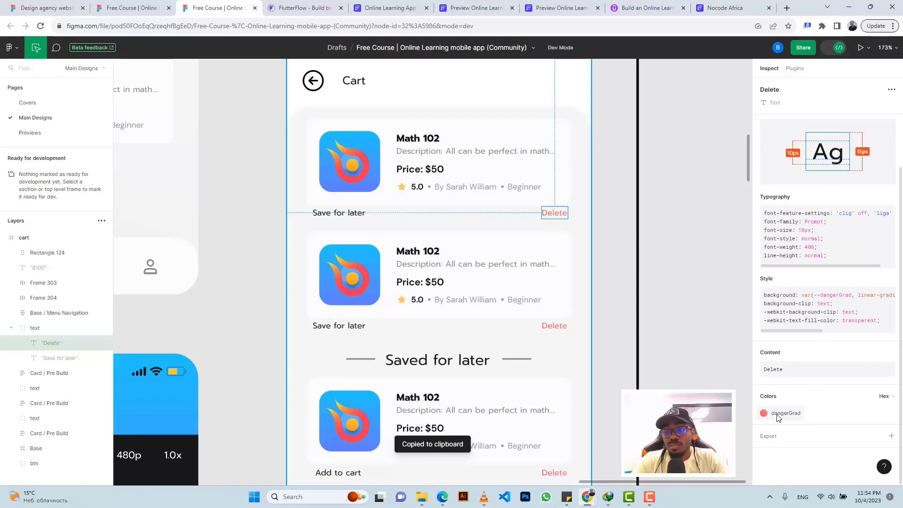
pyautogui.moveTo(818, 331); pyautogui.dragTo(870, 331)
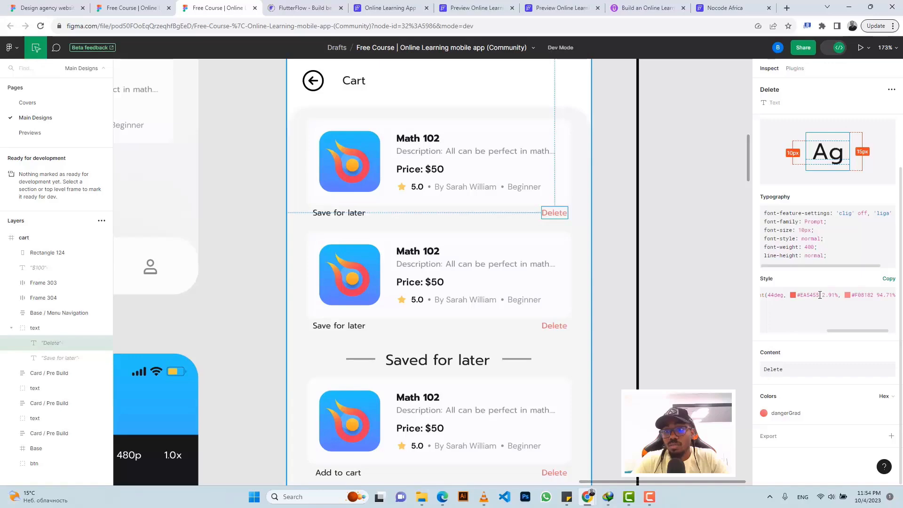
pyautogui.moveTo(807, 297); pyautogui.dragTo(799, 298)
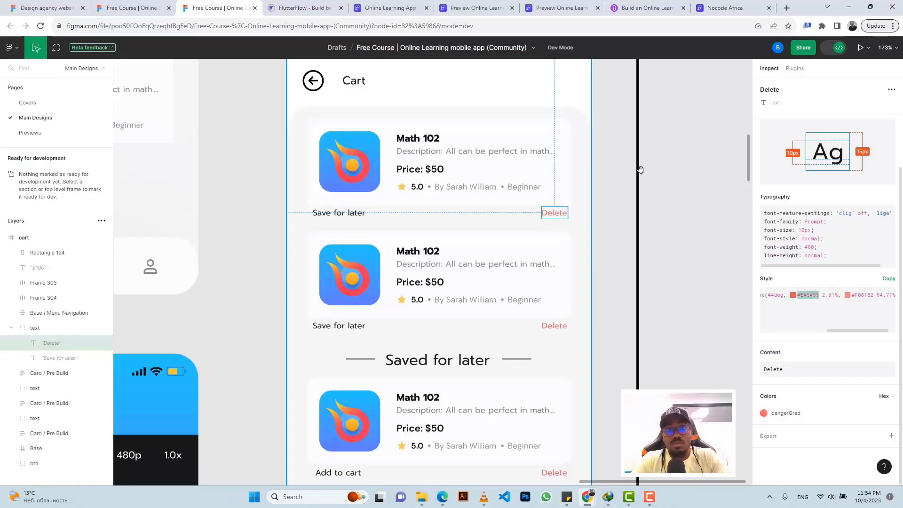
# Step: Back in FlutterFlow, set the "Delete" text's colour to #EA5455
pyautogui.click(388, 7)
pyautogui.scroll(-4, 809, 283)
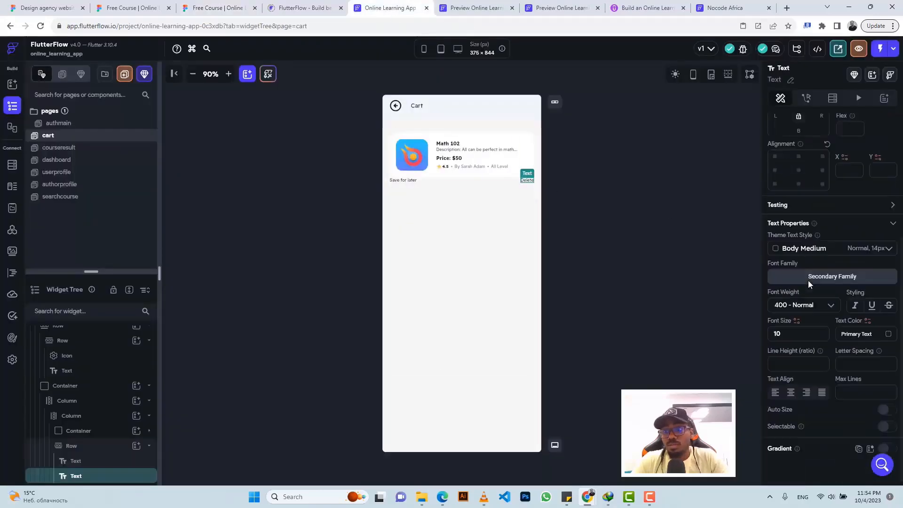
pyautogui.click(861, 328)
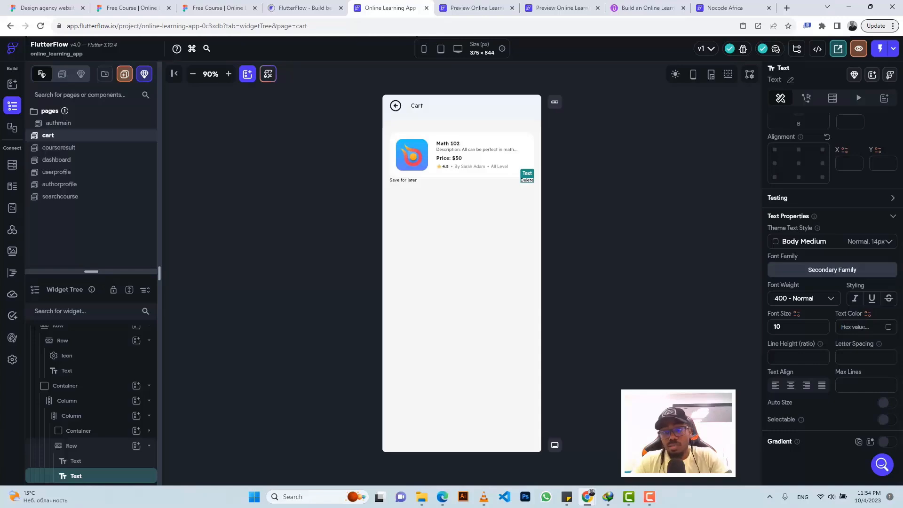
pyautogui.hotkey('ctrl', 'v')
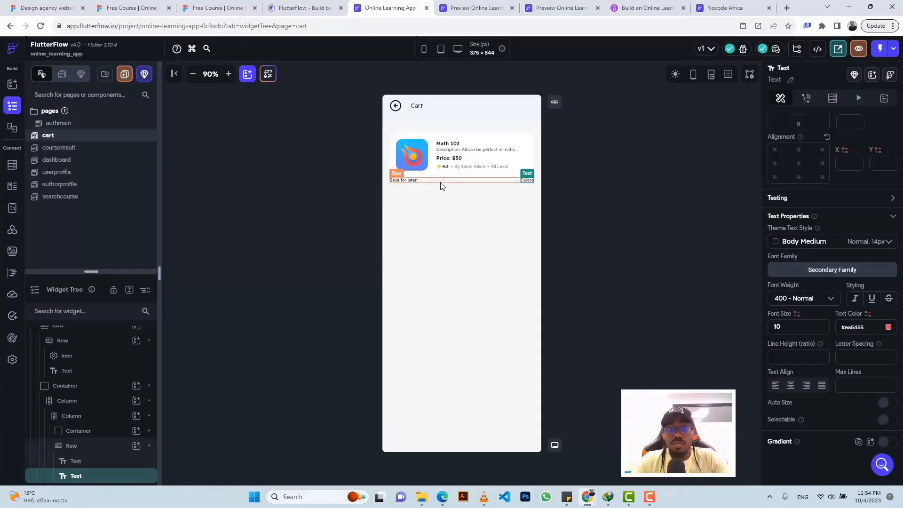
# Step: Check the spacing above "Save for later" in Figma, and set the top padding of its row in FlutterFlow to 3
pyautogui.click(441, 186)
pyautogui.click(207, 8)
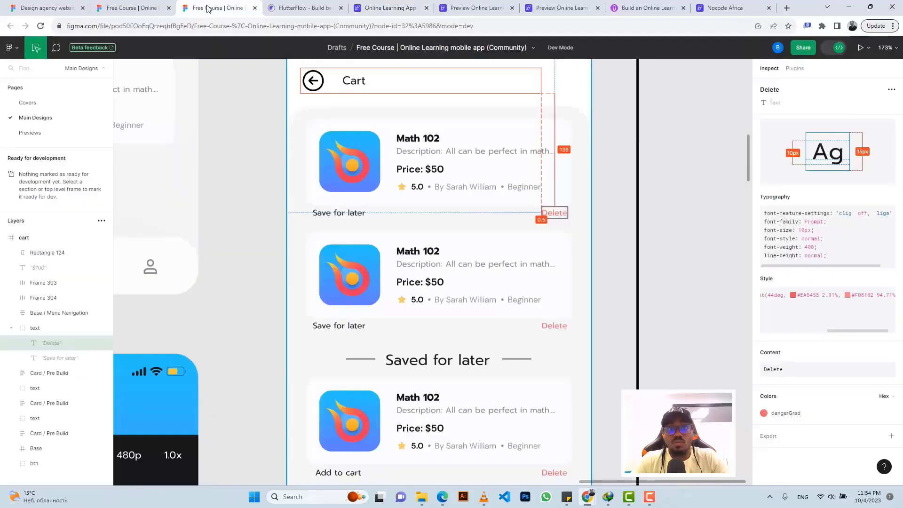
pyautogui.click(355, 212)
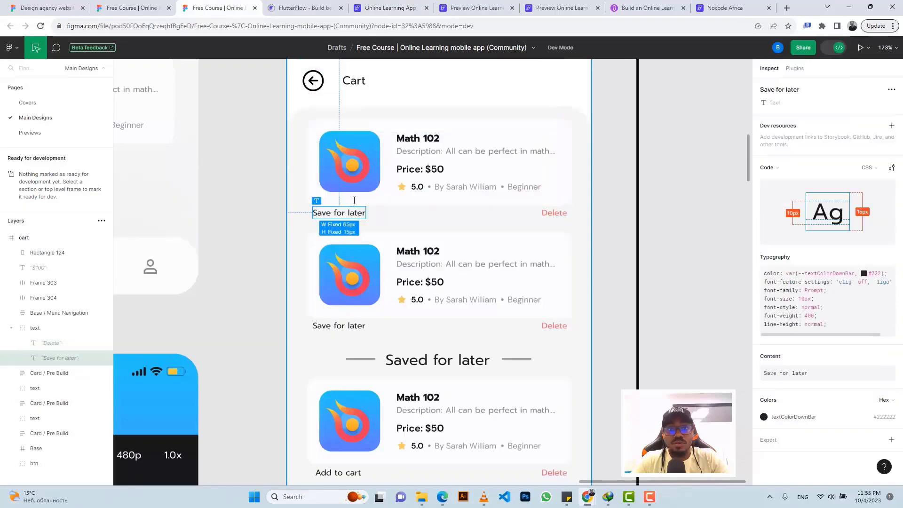
pyautogui.click(390, 8)
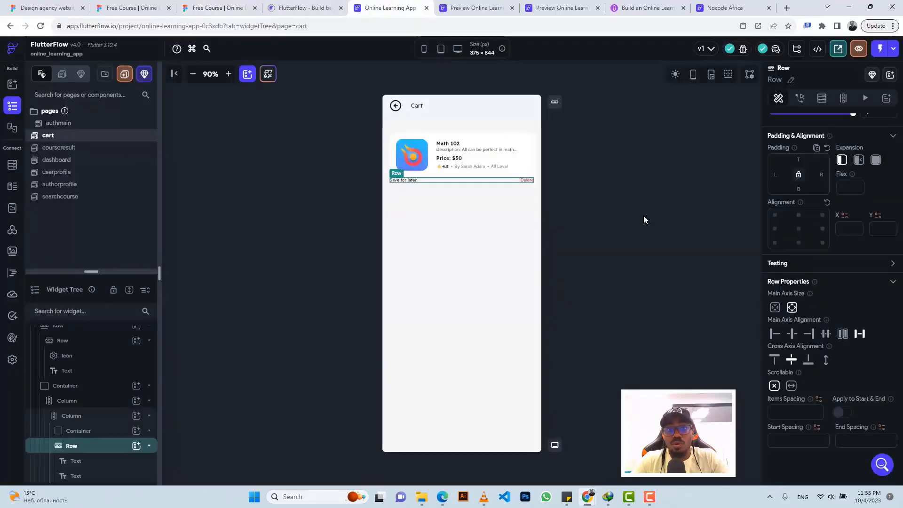
pyautogui.click(799, 159)
pyautogui.write('3')
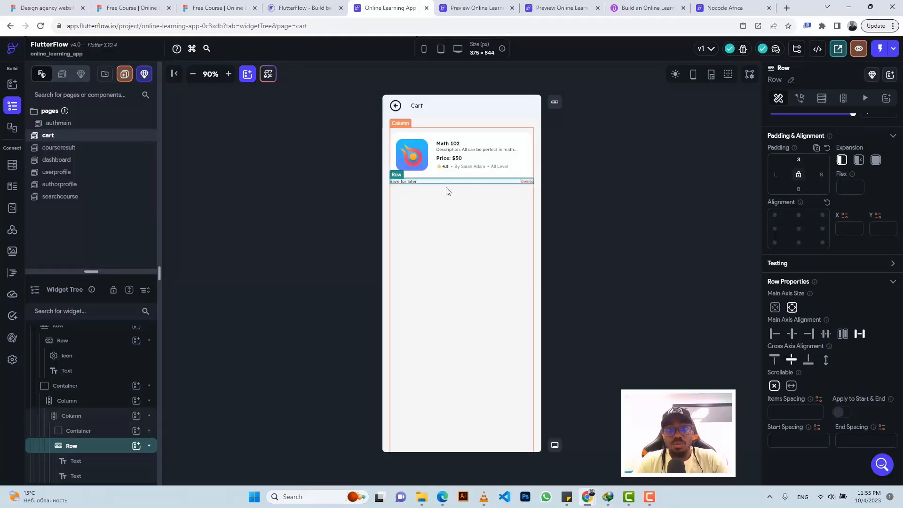
# Step: Remove the top padding from the course card container above the "Save for later" row
pyautogui.click(428, 134)
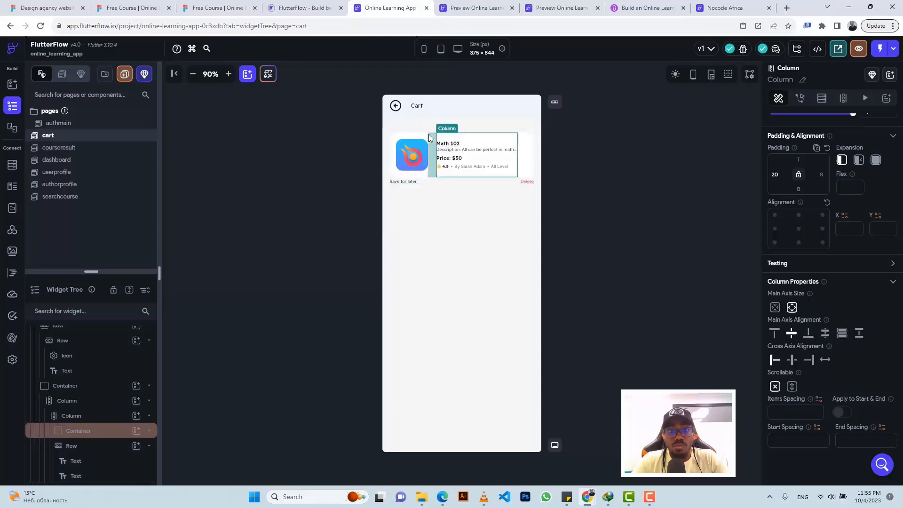
pyautogui.click(429, 134)
pyautogui.click(87, 431)
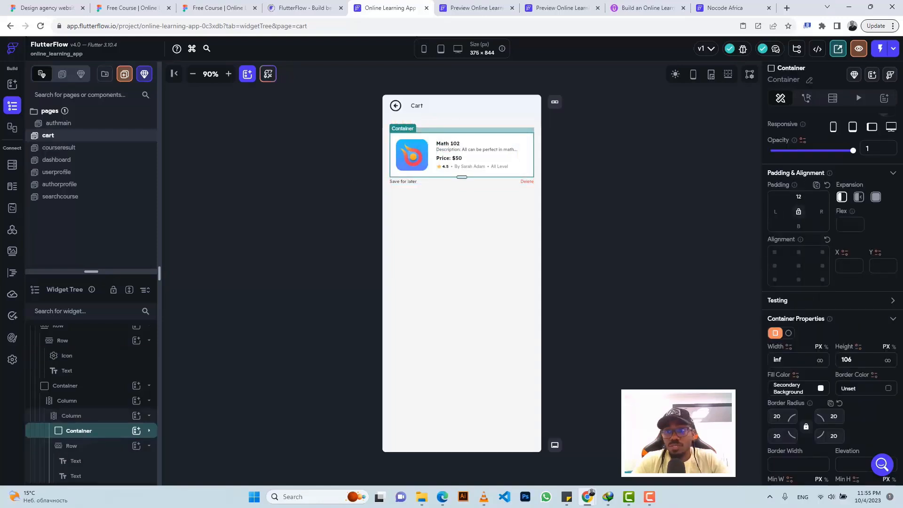
pyautogui.press('BackSpace')
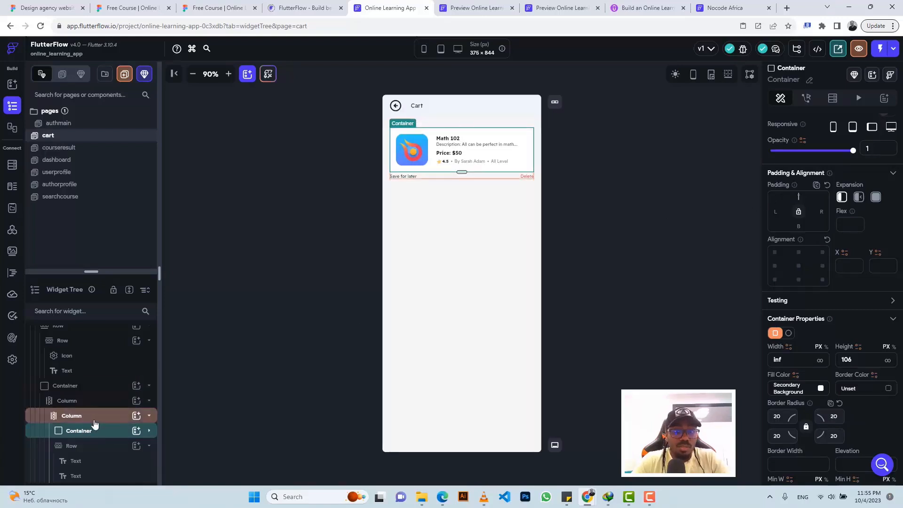
# Step: Collapse the column holding the course card and its action row, and duplicate it
pyautogui.click(66, 419)
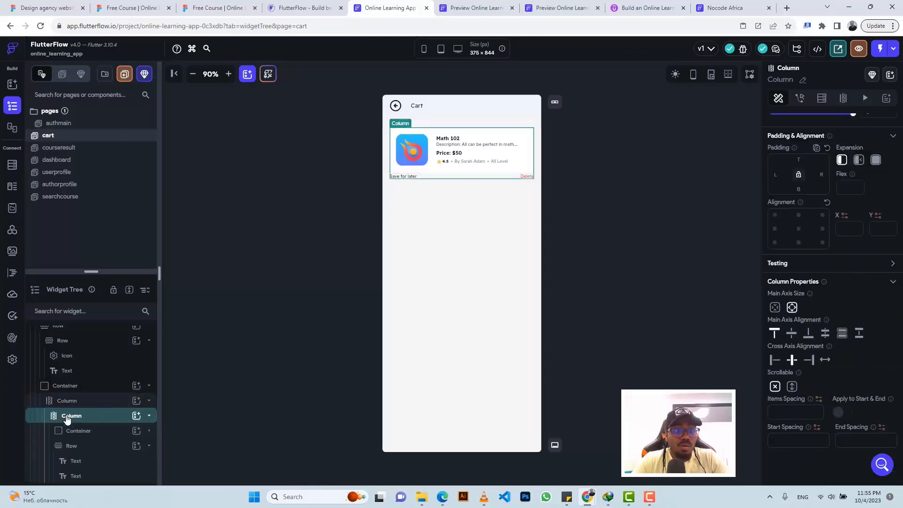
pyautogui.click(67, 420)
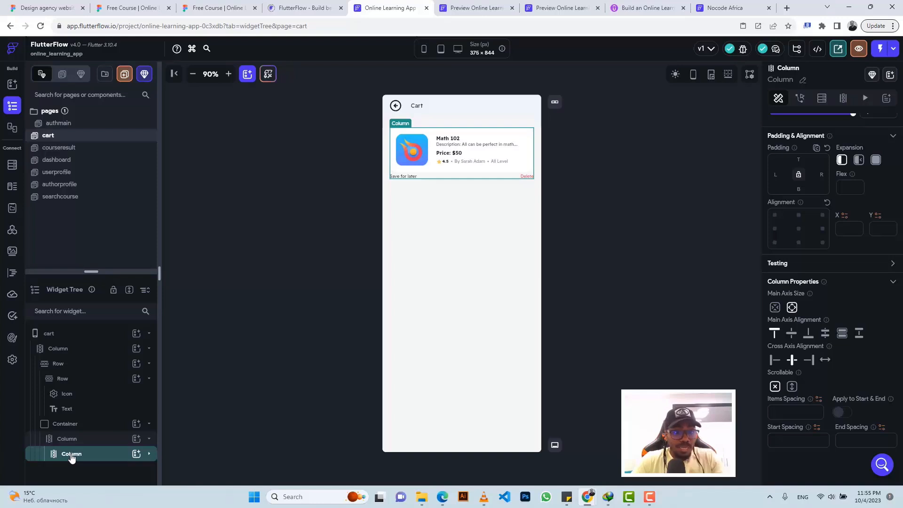
pyautogui.hotkey('ctrl', 'd')
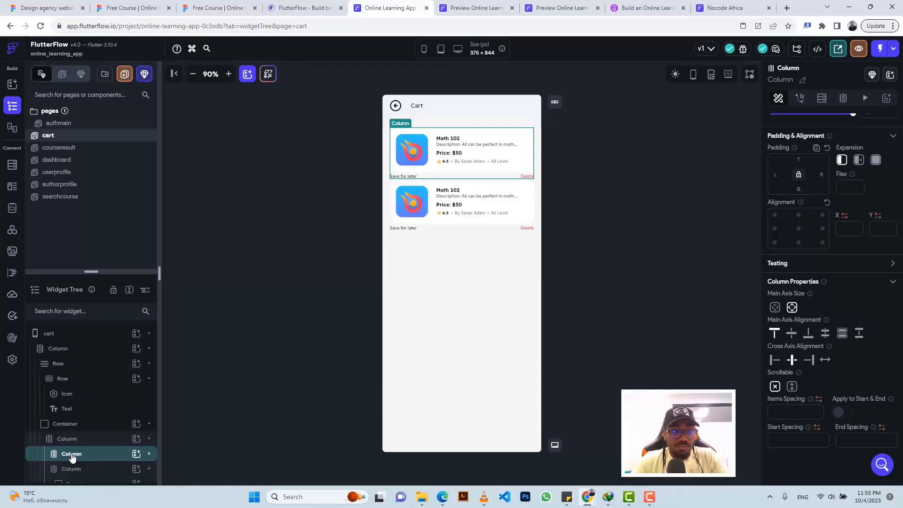
# Step: Measure the gap between cart cards in Figma and set the second card column's top padding to 16 in FlutterFlow
pyautogui.click(71, 470)
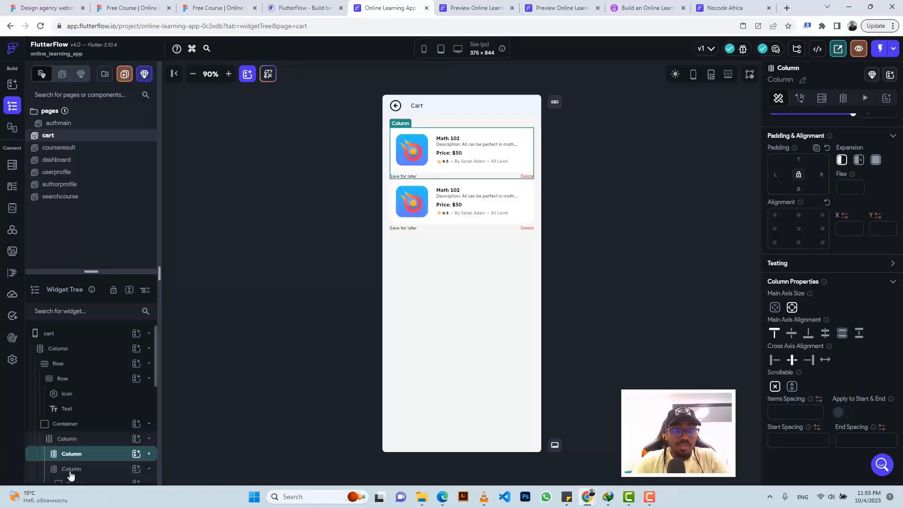
pyautogui.click(203, 8)
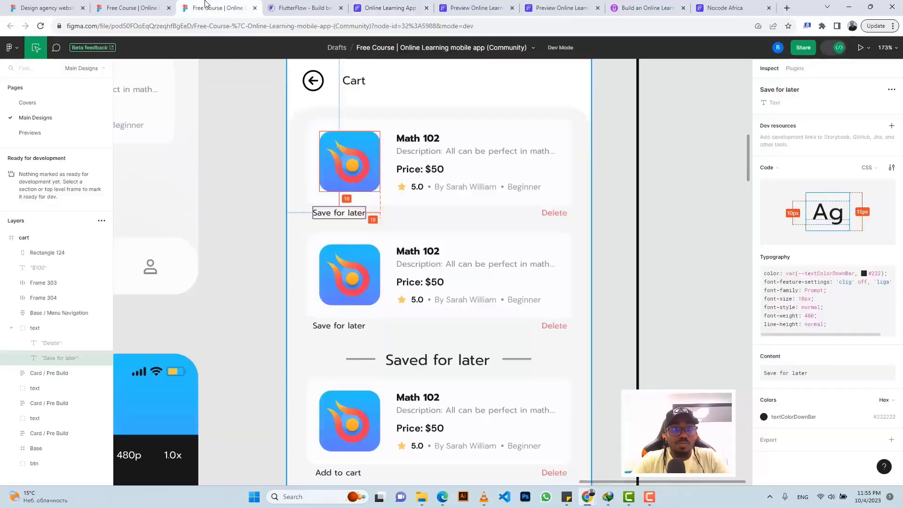
pyautogui.click(319, 239)
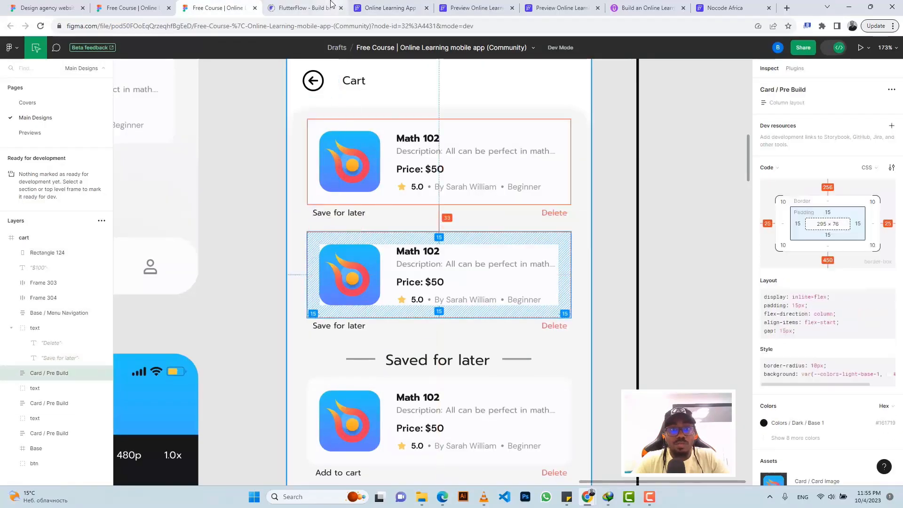
pyautogui.click(390, 8)
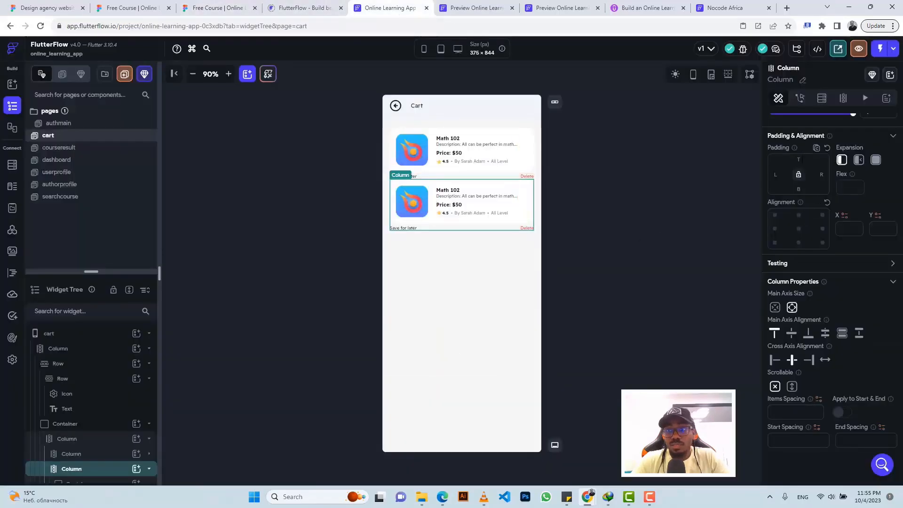
pyautogui.scroll(-5, 90, 423)
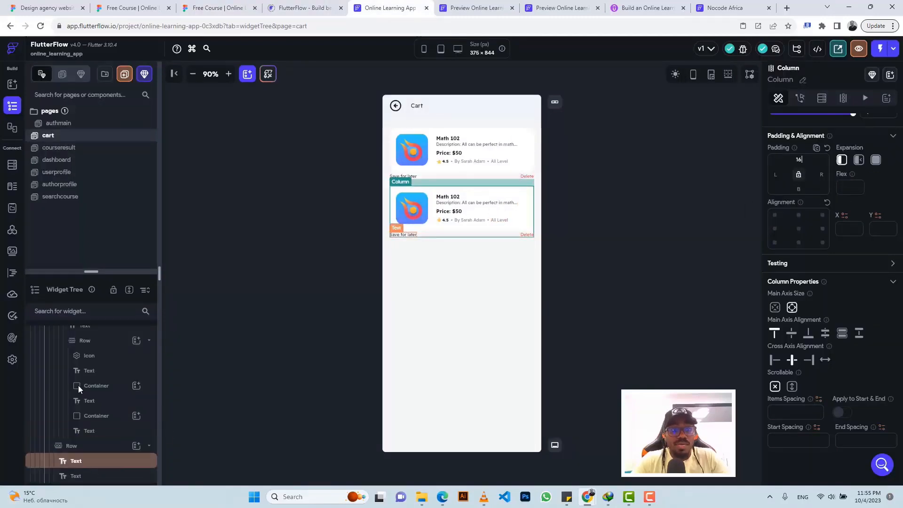
# Step: Add two more copies of the padded course card column to the cart list
pyautogui.scroll(3, 78, 385)
pyautogui.scroll(3, 82, 369)
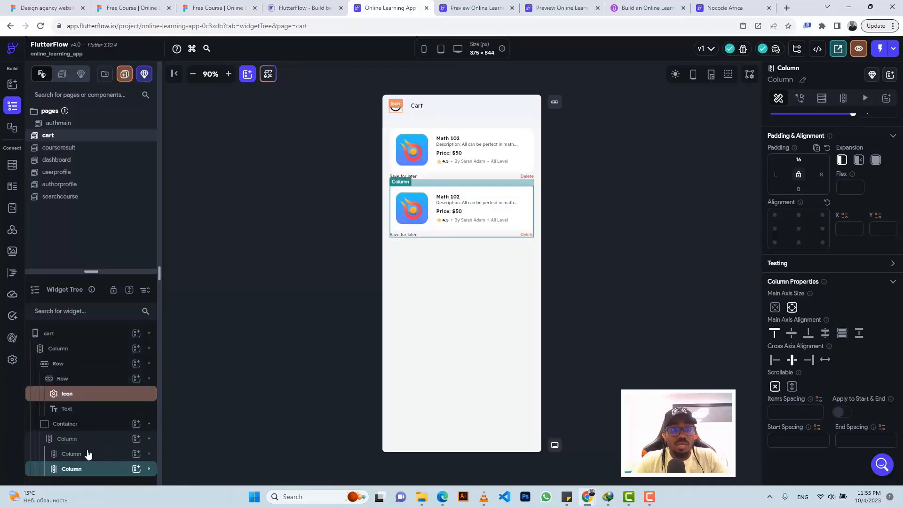
pyautogui.hotkey('ctrl', 'v')
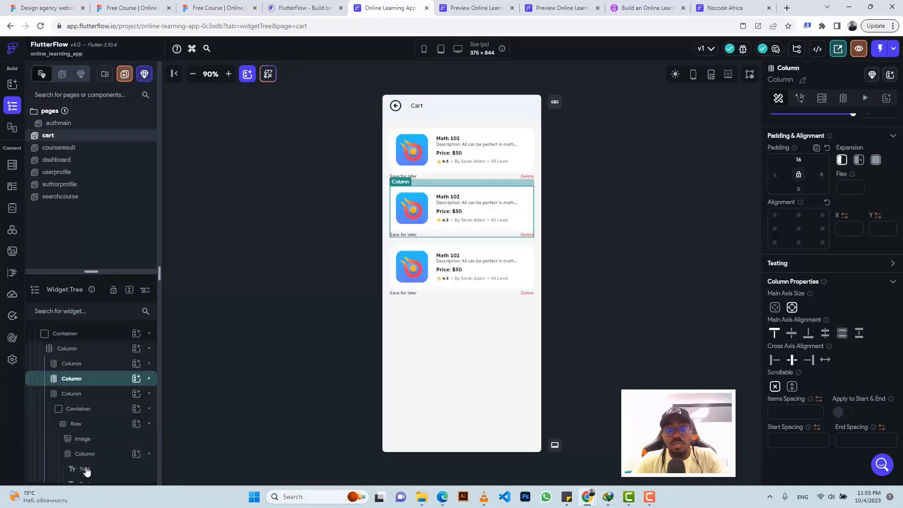
pyautogui.hotkey('ctrl', 'v')
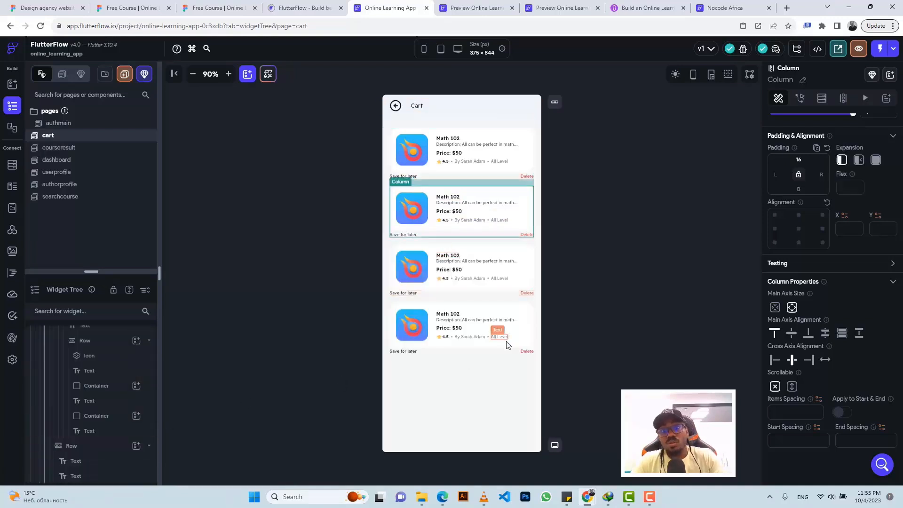
# Step: Compare the cart list with the Figma design and undo the last two card copies in FlutterFlow
pyautogui.click(212, 7)
pyautogui.scroll(-3, 408, 194)
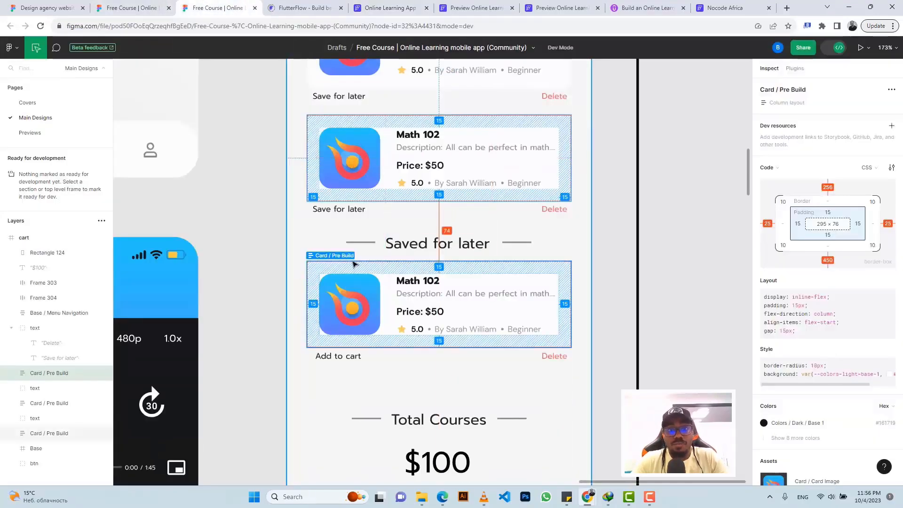
pyautogui.scroll(5, 395, 240)
pyautogui.scroll(-5, 398, 235)
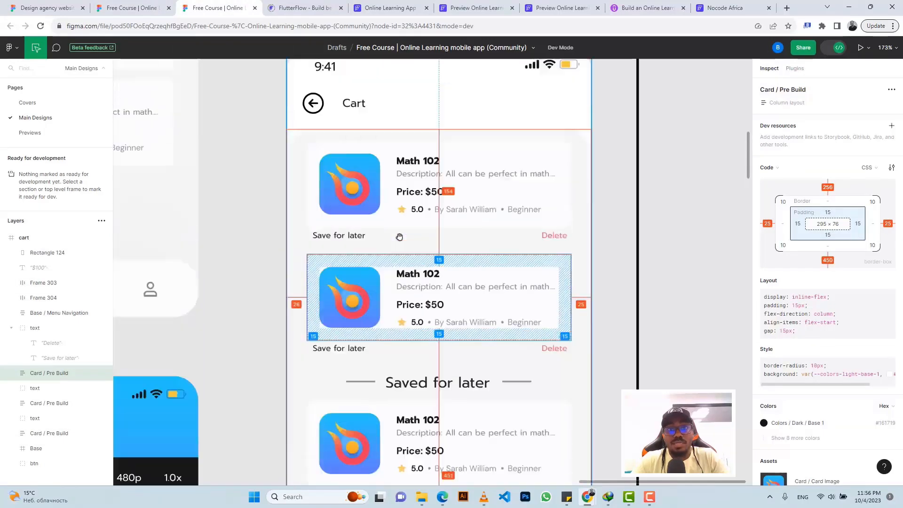
pyautogui.click(387, 6)
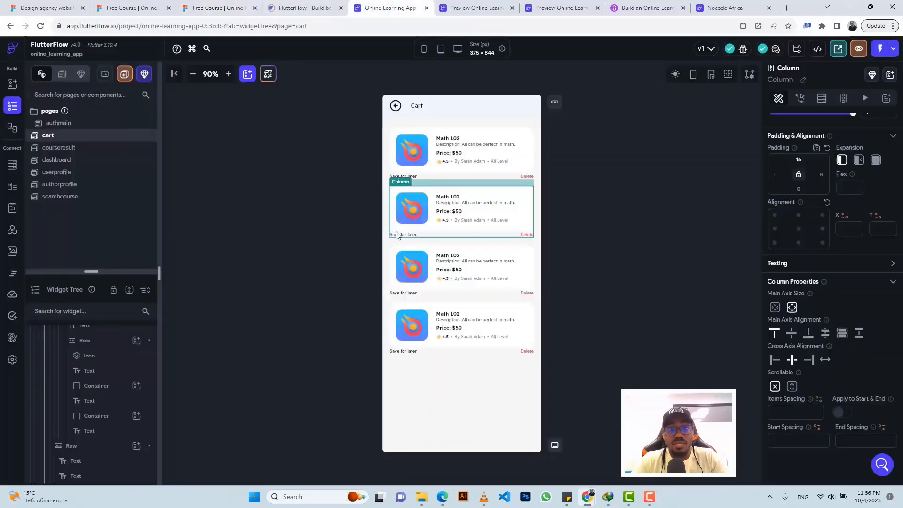
pyautogui.hotkey('ctrl', 'z')
pyautogui.hotkey('ctrl', 'z')
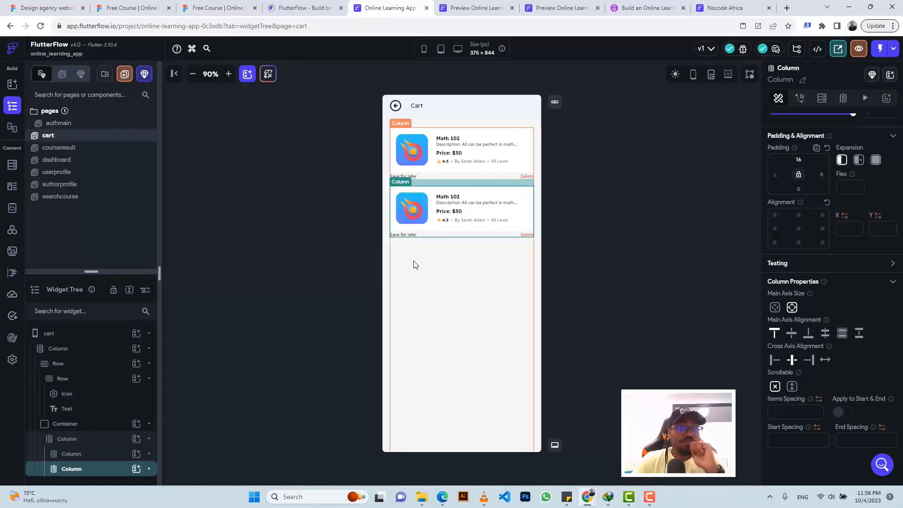
# Step: Delete the second course card column from the cart list's parent column
pyautogui.click(414, 265)
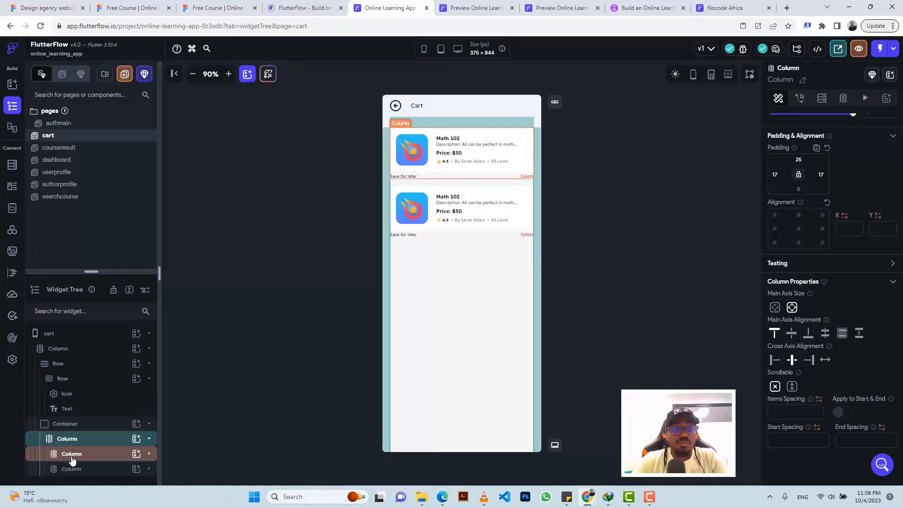
pyautogui.click(70, 439)
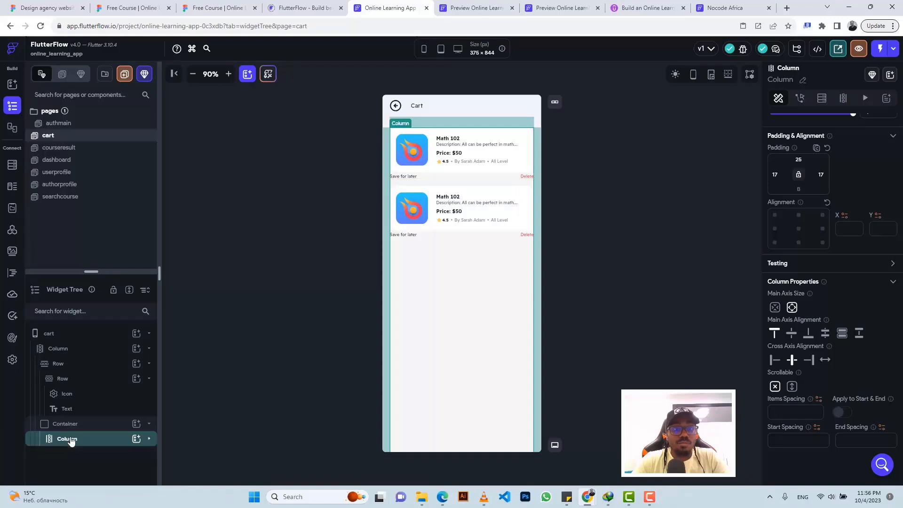
pyautogui.click(69, 439)
pyautogui.click(72, 454)
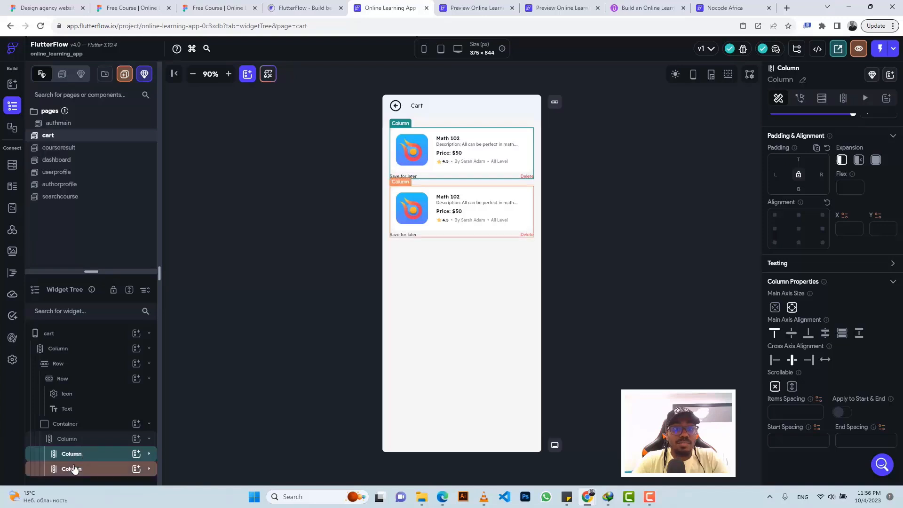
pyautogui.click(74, 469)
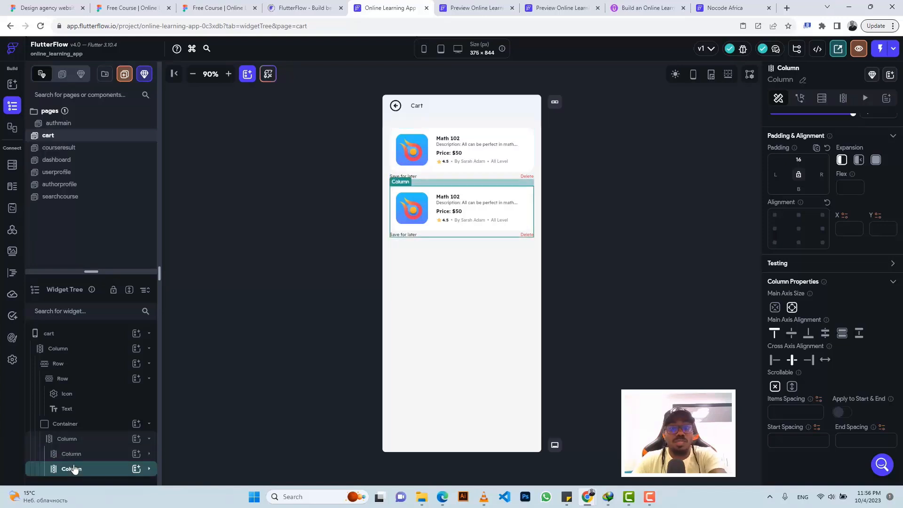
pyautogui.press('Delete')
# Step: Try to wrap the remaining course card column in another widget
pyautogui.click(71, 456)
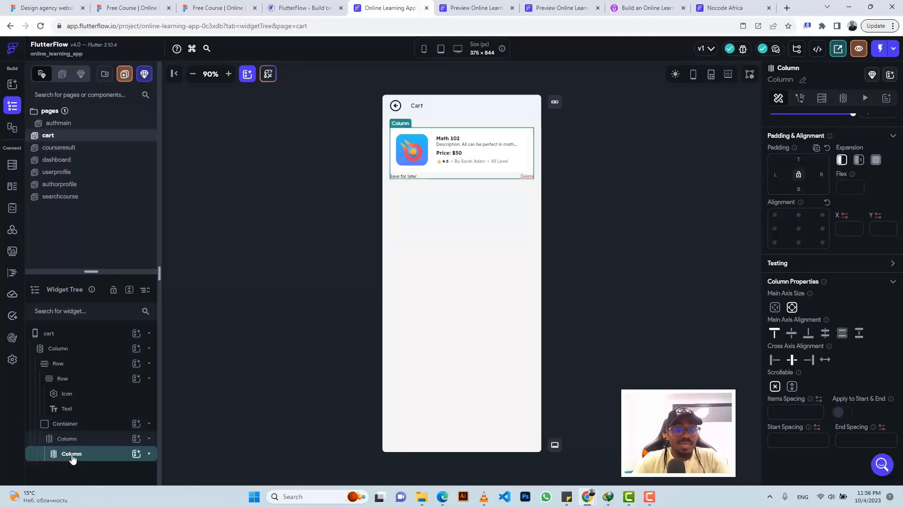
pyautogui.rightClick(72, 459)
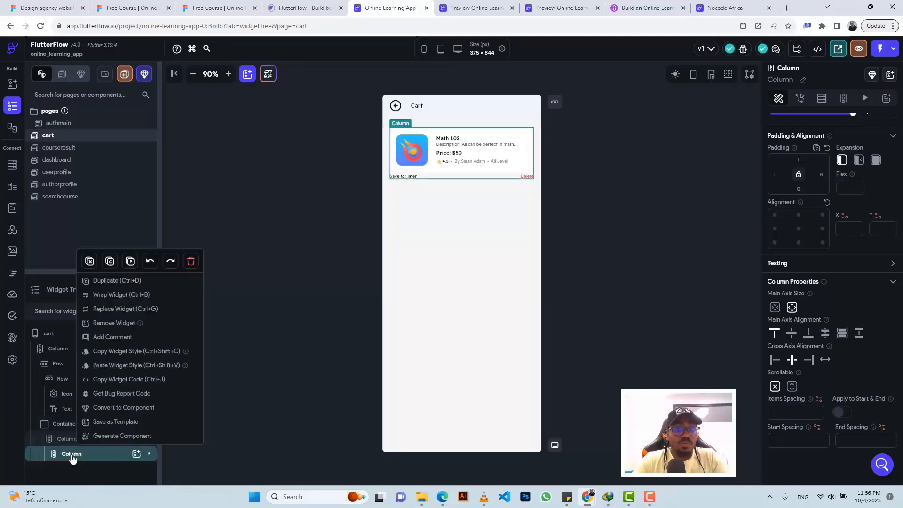
pyautogui.click(121, 295)
pyautogui.click(435, 248)
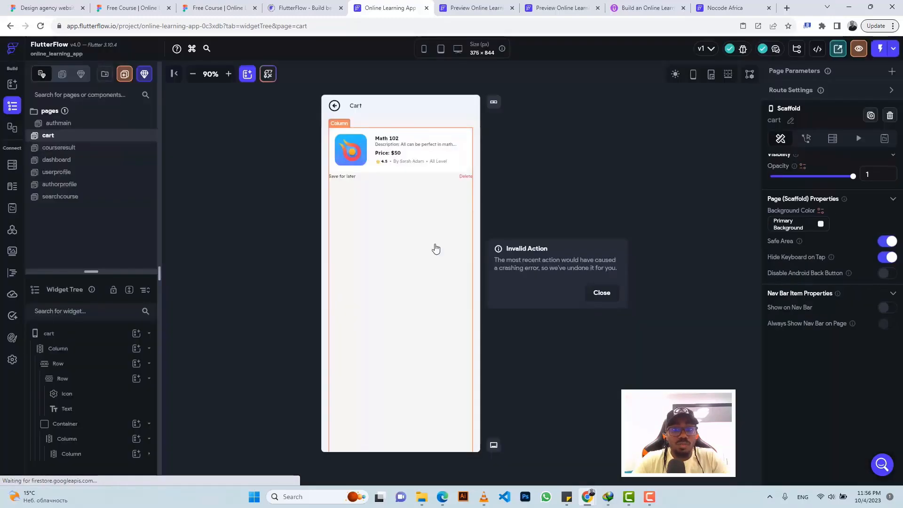
pyautogui.click(604, 296)
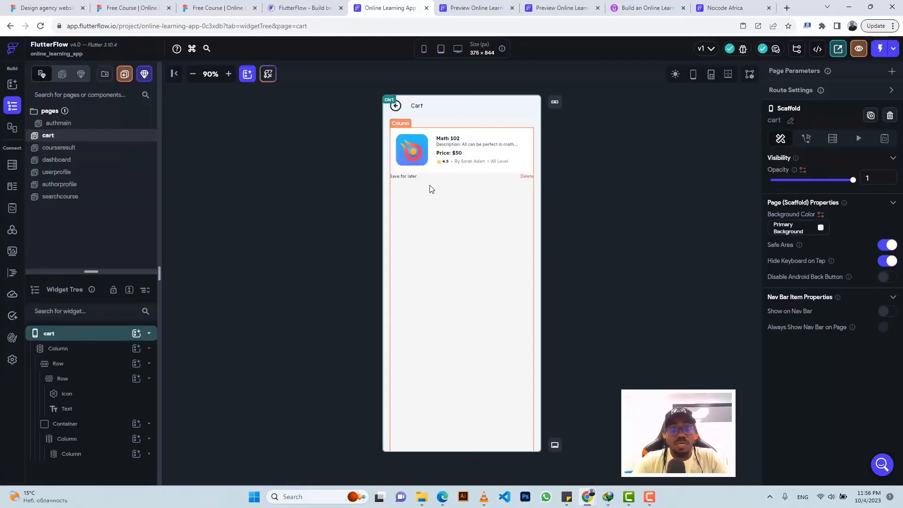
# Step: Compare the area below the cart's course card with the section heading in the Figma design
pyautogui.click(412, 198)
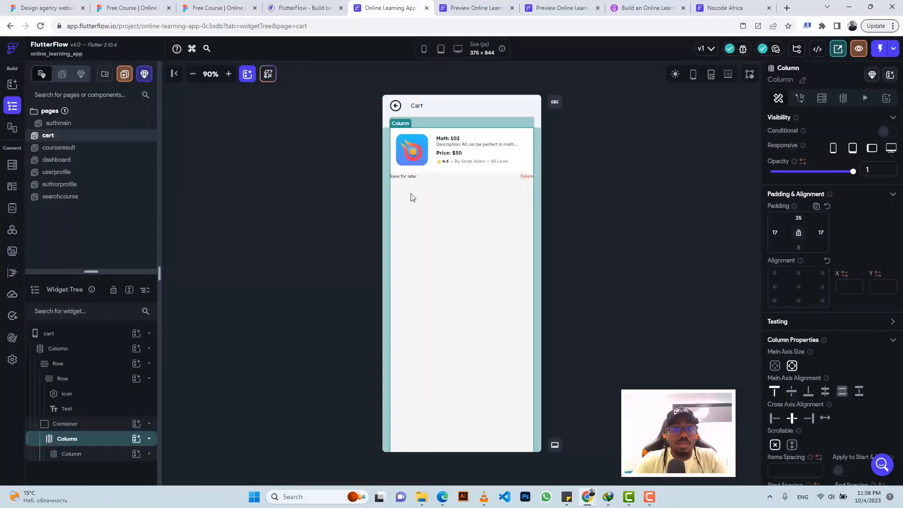
pyautogui.click(137, 439)
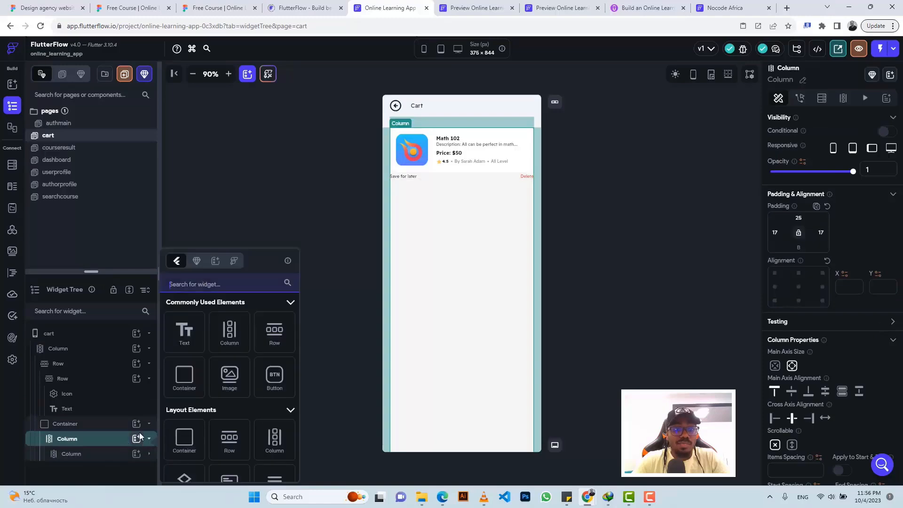
pyautogui.click(218, 8)
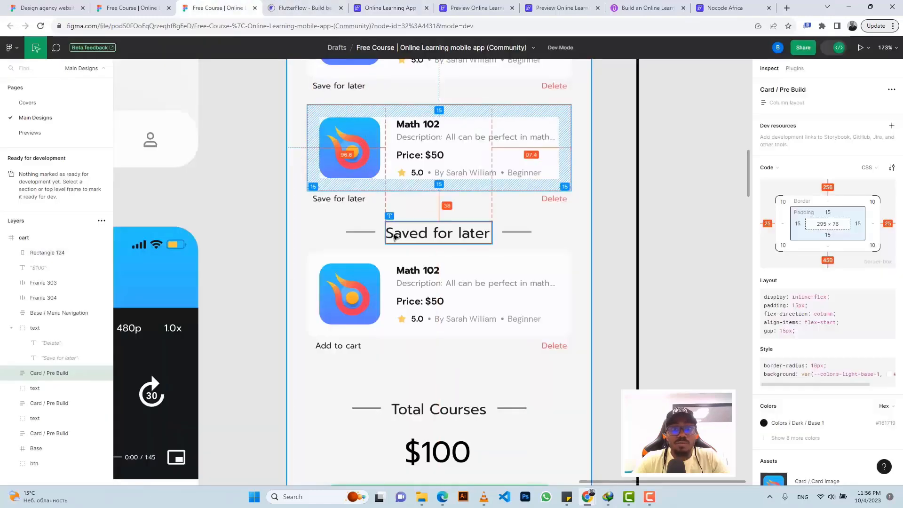
pyautogui.click(385, 8)
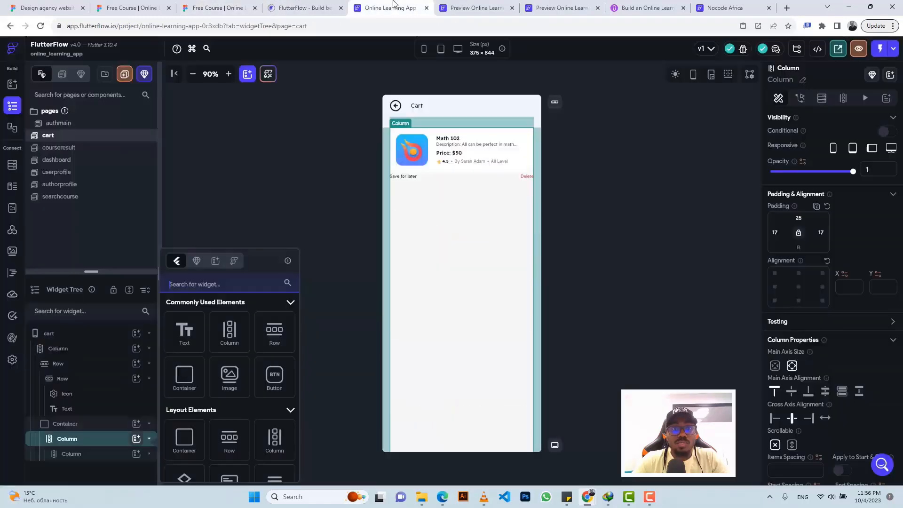
# Step: Copy the Recommendation heading row from the dashboard page into the cart list's parent column, below the course card
pyautogui.click(57, 147)
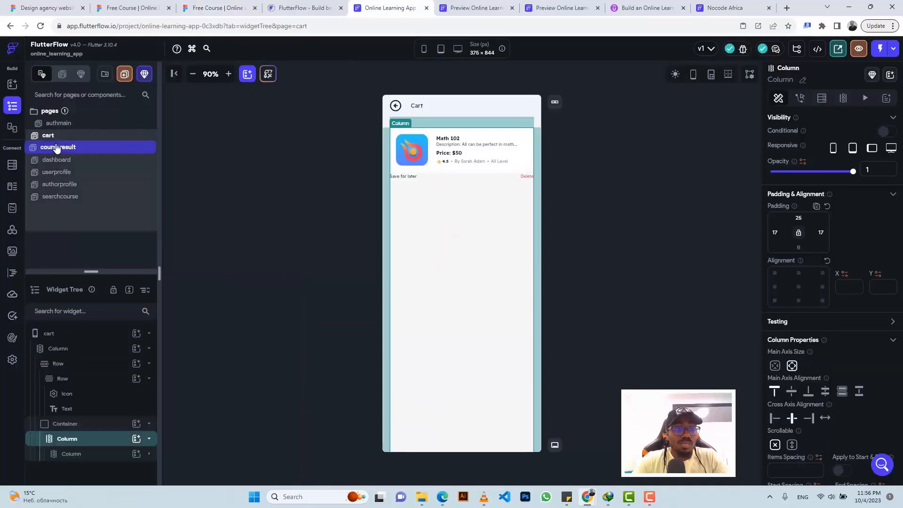
pyautogui.click(78, 151)
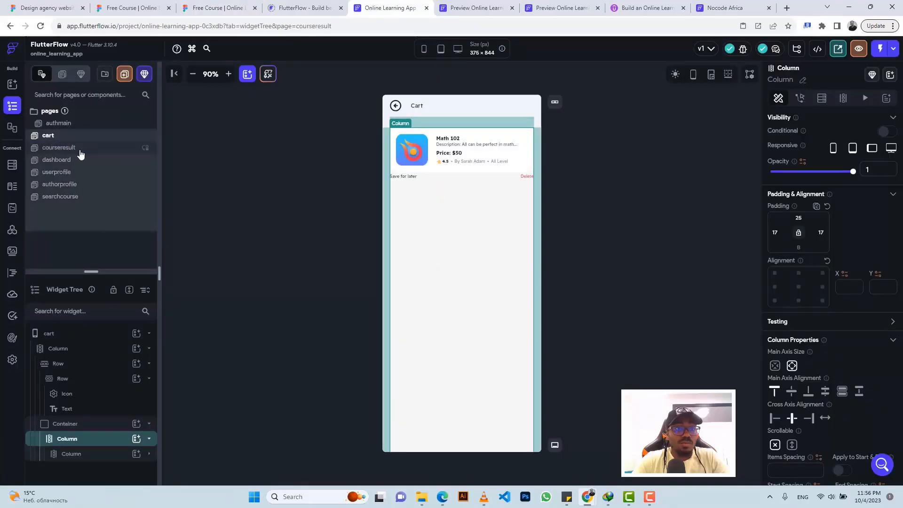
pyautogui.click(78, 162)
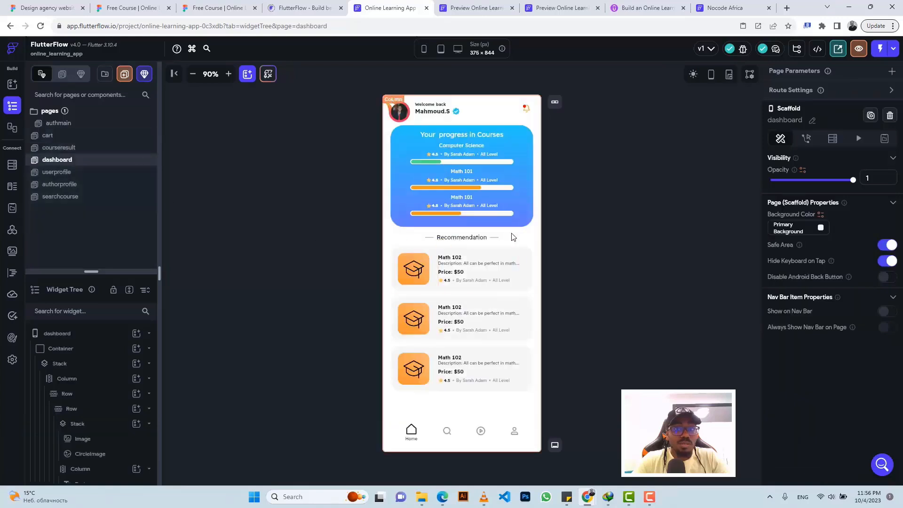
pyautogui.click(512, 241)
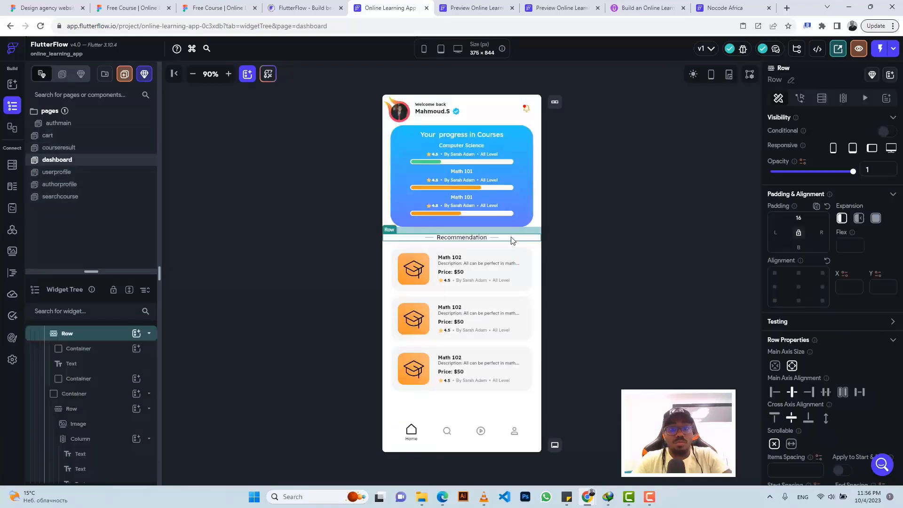
pyautogui.hotkey('ctrl', 'c')
pyautogui.click(72, 137)
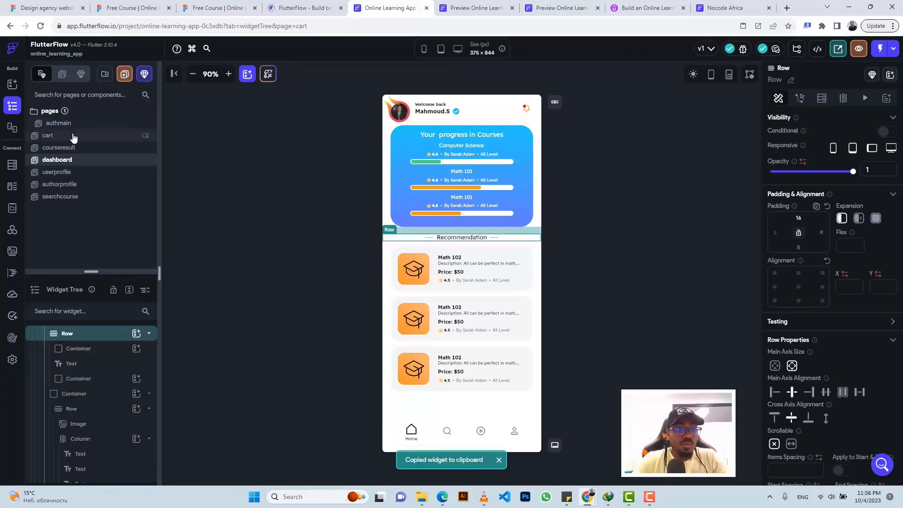
pyautogui.click(471, 200)
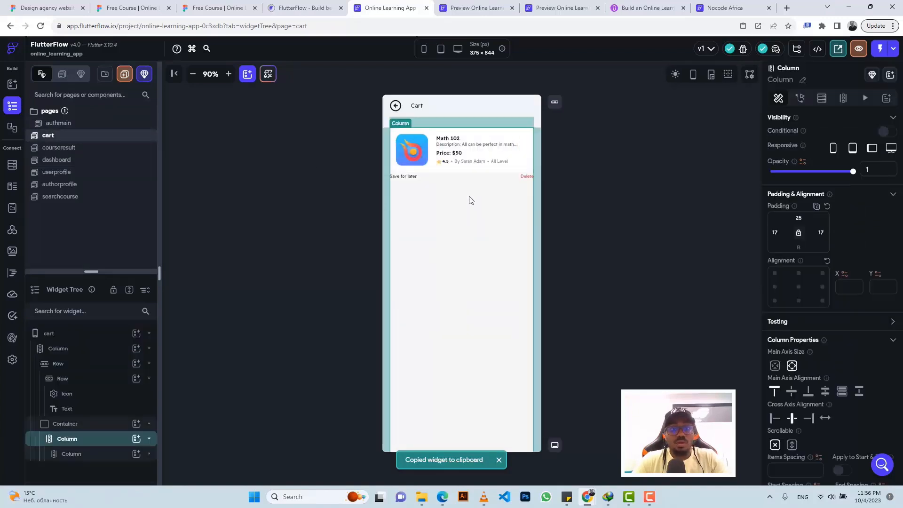
pyautogui.hotkey('ctrl', 'v')
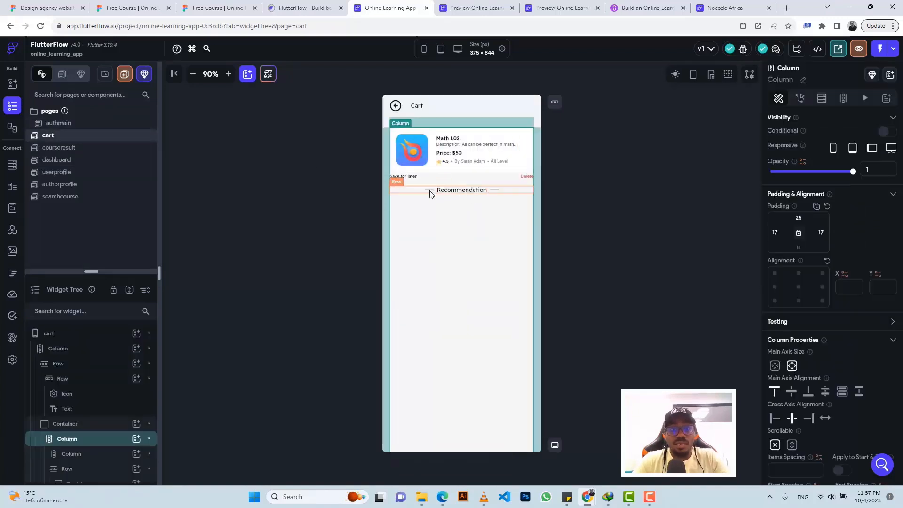
# Step: Copy the section heading's text from Figma and set the pasted heading in FlutterFlow to "Saved for later" with font size 18
pyautogui.click(214, 8)
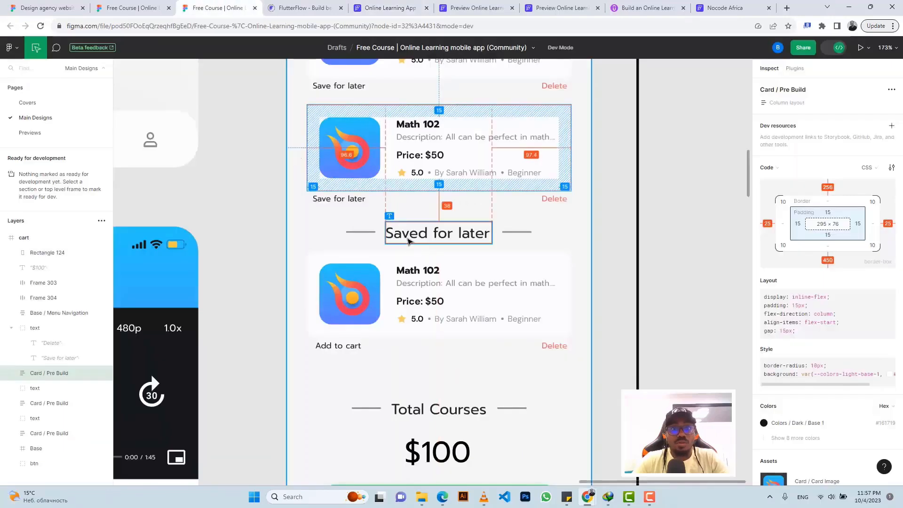
pyautogui.click(423, 235)
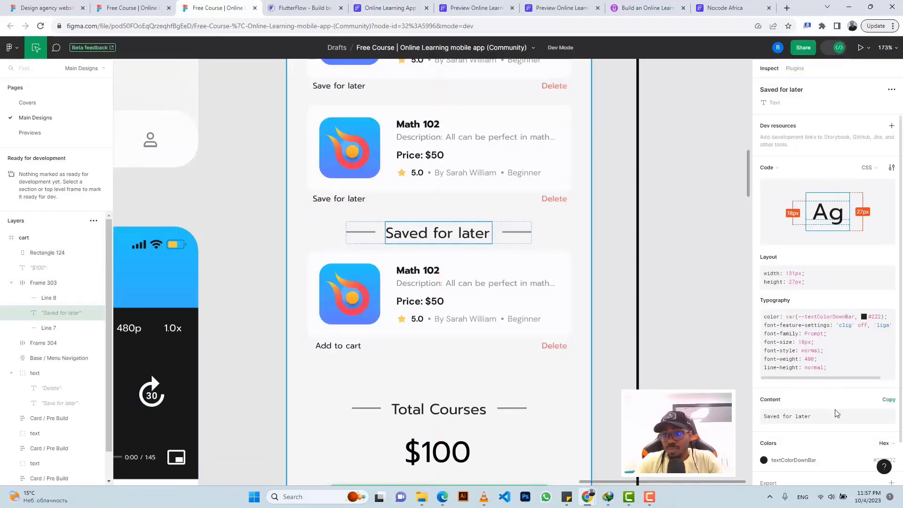
pyautogui.click(891, 399)
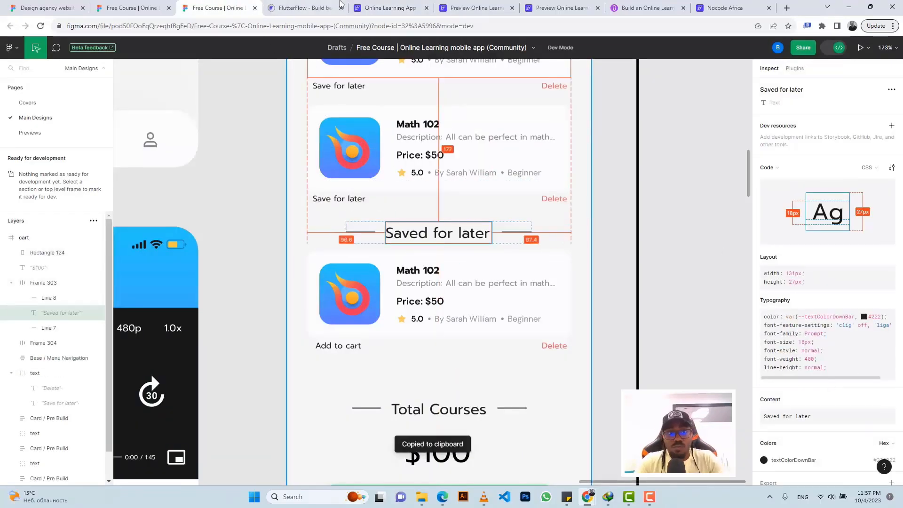
pyautogui.click(378, 7)
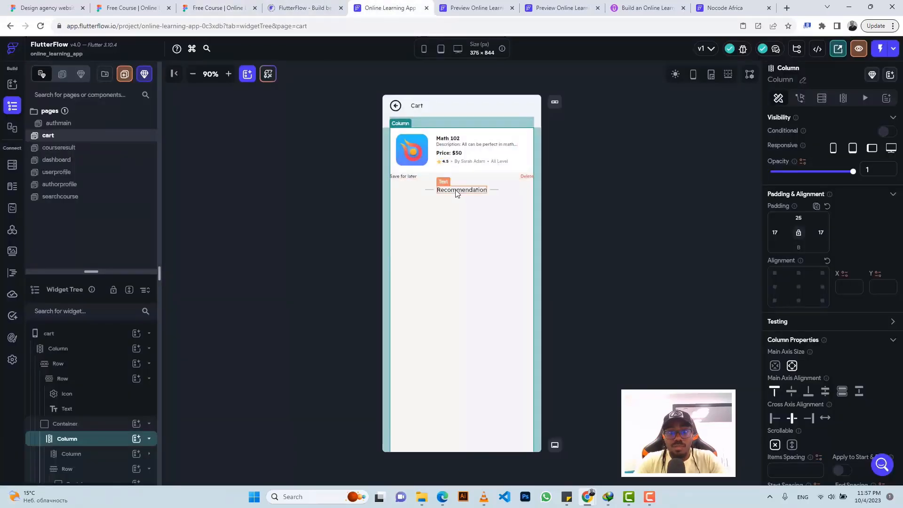
pyautogui.click(484, 190)
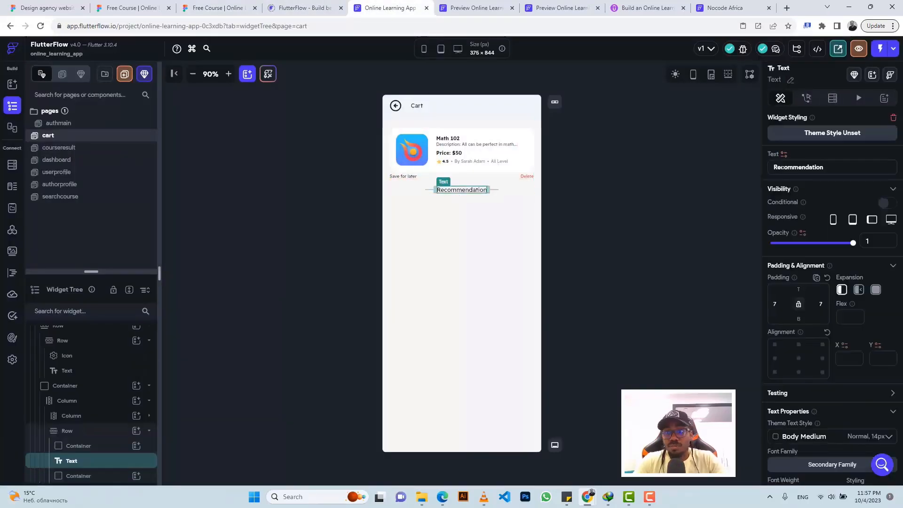
pyautogui.doubleClick(790, 168)
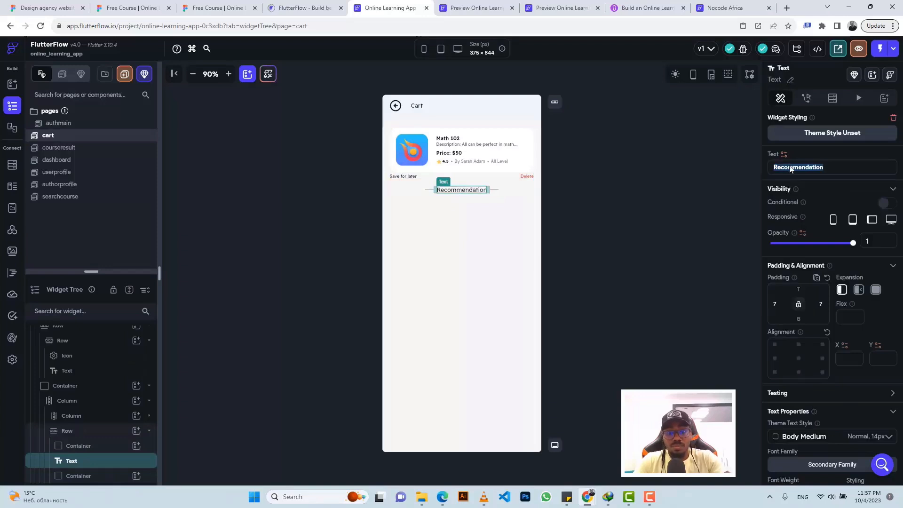
pyautogui.write('Saved for later')
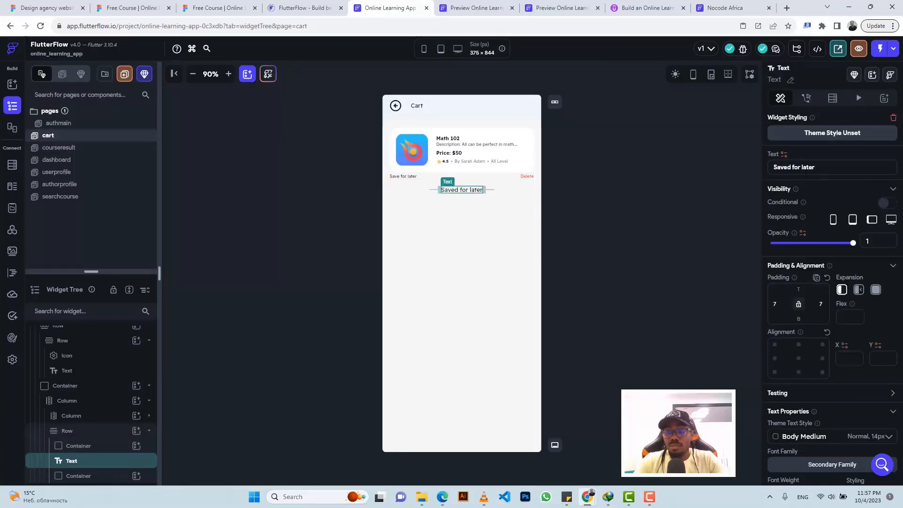
pyautogui.scroll(-2, 836, 256)
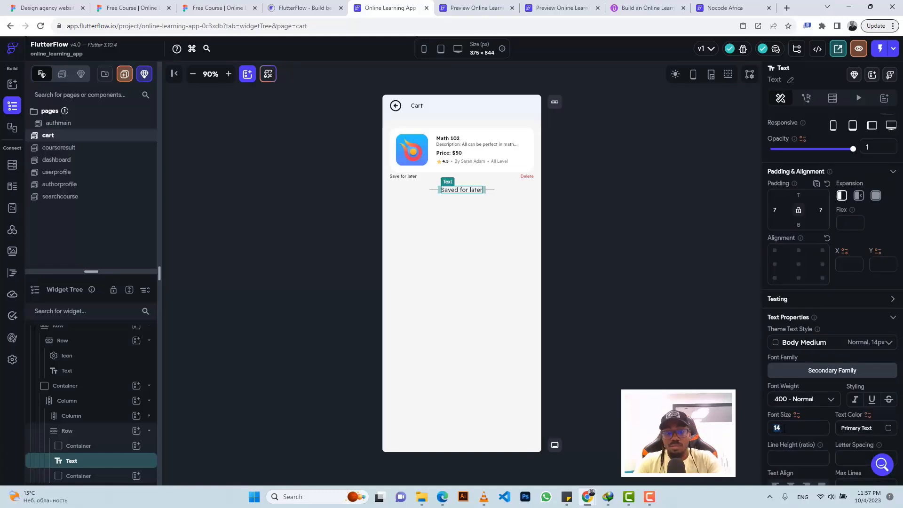
pyautogui.write('18')
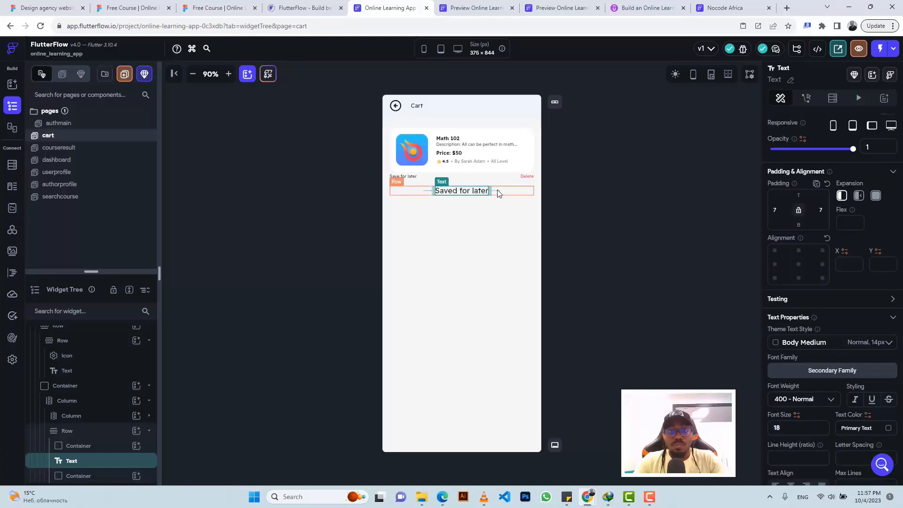
# Step: Inspect the heading's divider line in Figma and set the container before the heading text to width 36 and height 2 in FlutterFlow
pyautogui.click(217, 7)
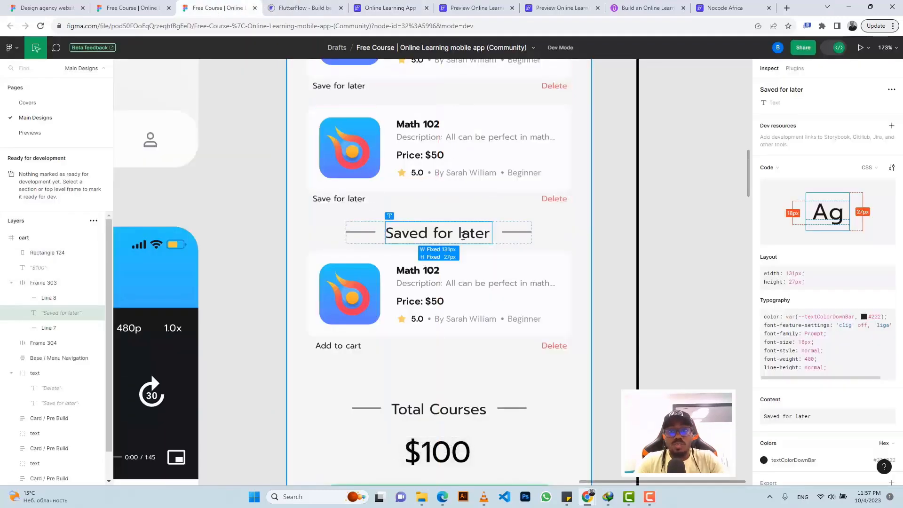
pyautogui.click(523, 234)
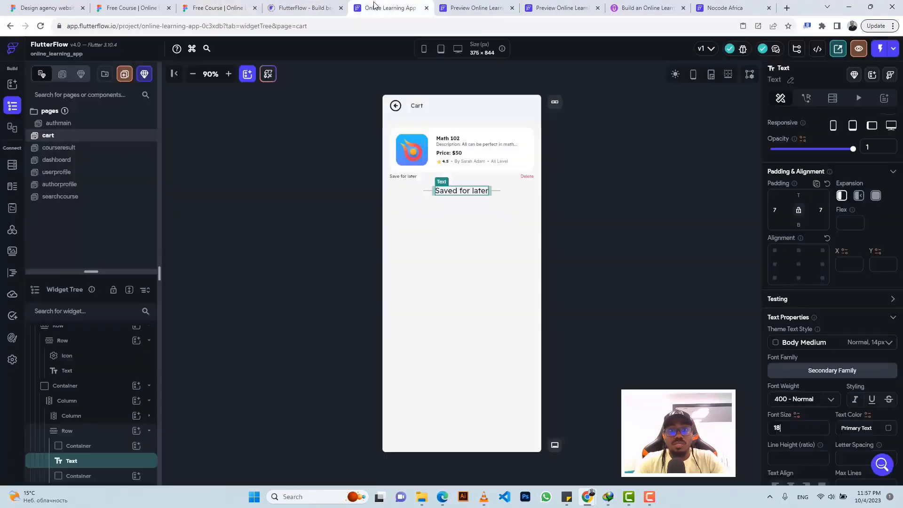
pyautogui.click(391, 8)
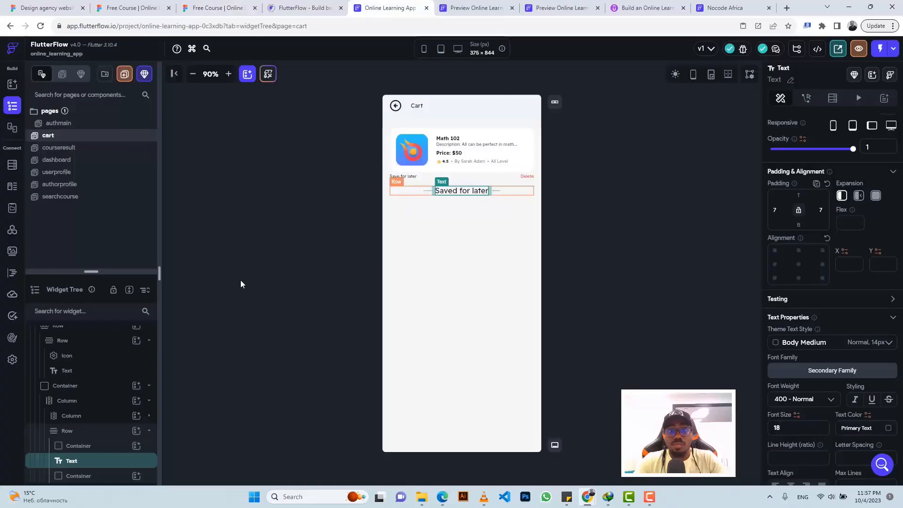
pyautogui.click(88, 447)
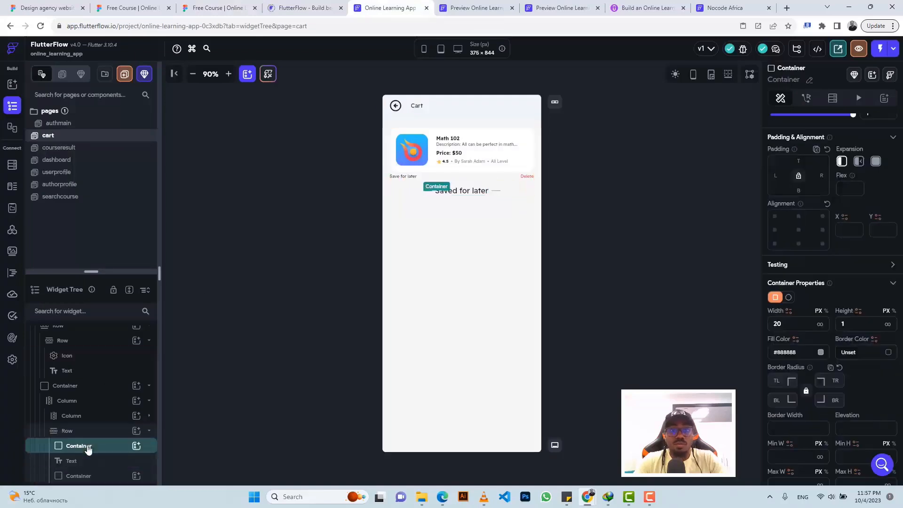
pyautogui.doubleClick(779, 324)
pyautogui.write('36')
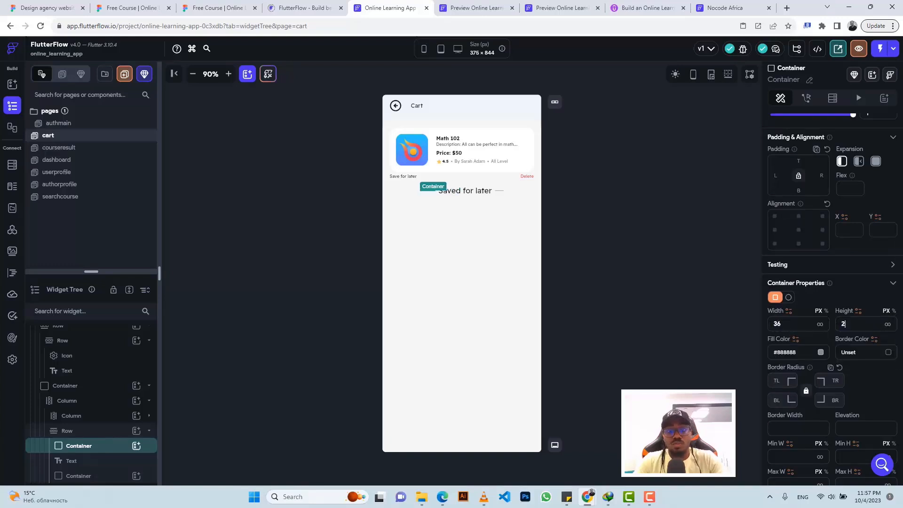
# Step: Set the divider container after the "Saved for later" text to width 36 and height 2
pyautogui.click(69, 477)
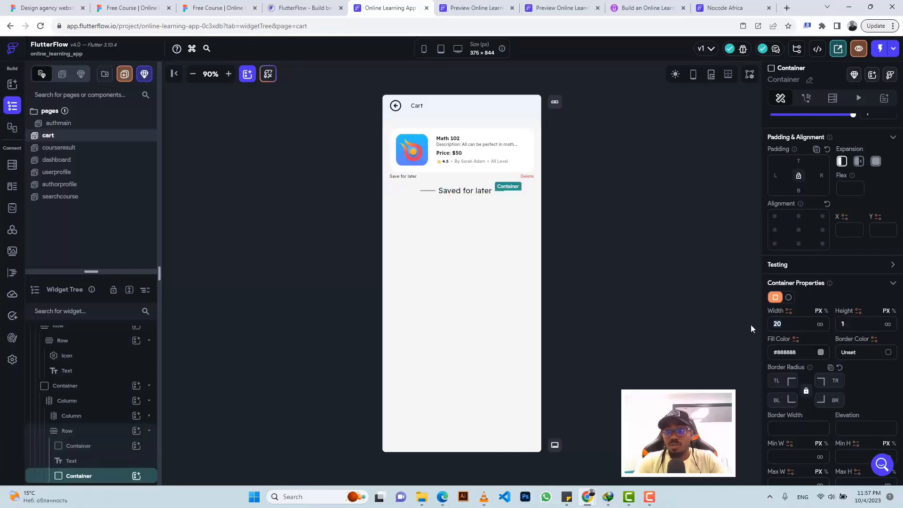
pyautogui.write('6')
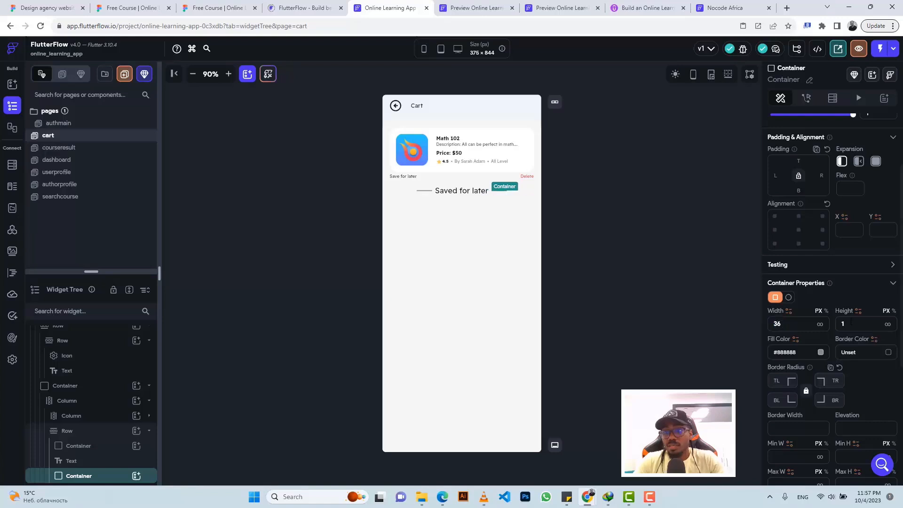
pyautogui.write('2')
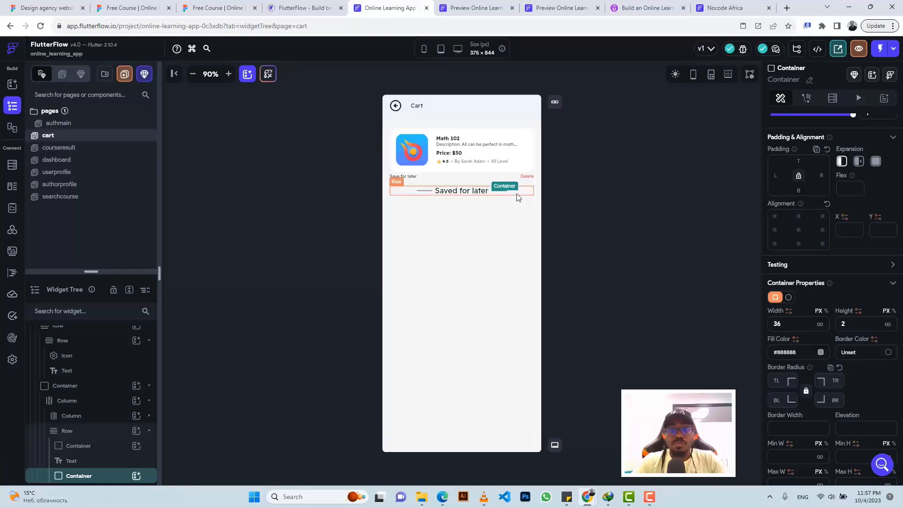
# Step: Inspect the spacing of the "Saved for later" heading in Figma and set its row's top padding to 21 in FlutterFlow
pyautogui.click(219, 8)
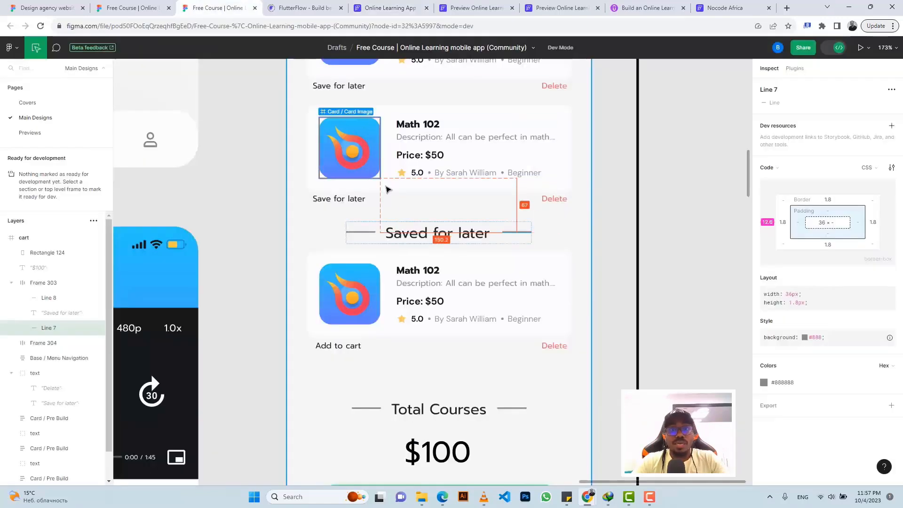
pyautogui.click(360, 230)
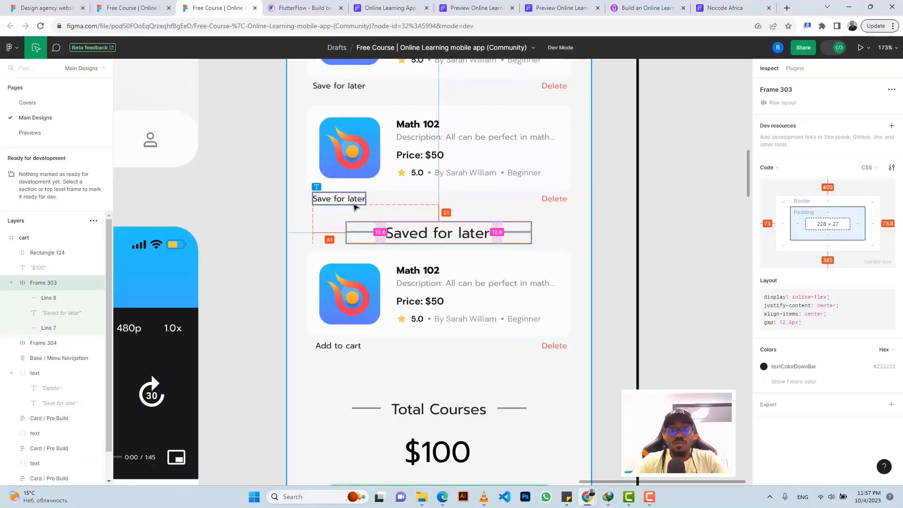
pyautogui.click(391, 8)
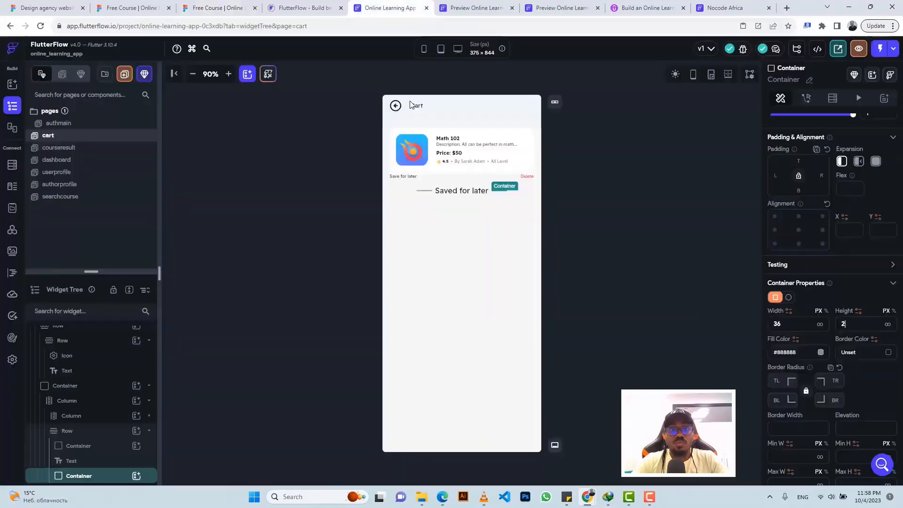
pyautogui.click(524, 193)
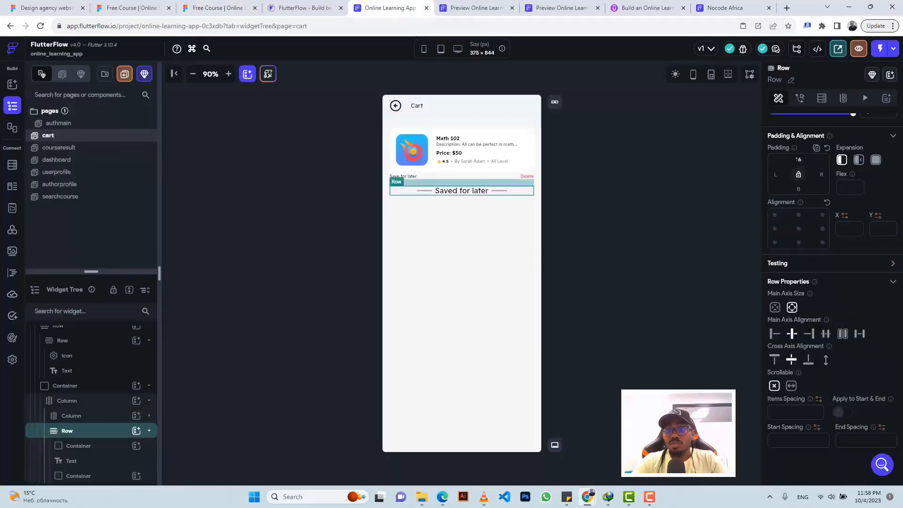
pyautogui.click(216, 8)
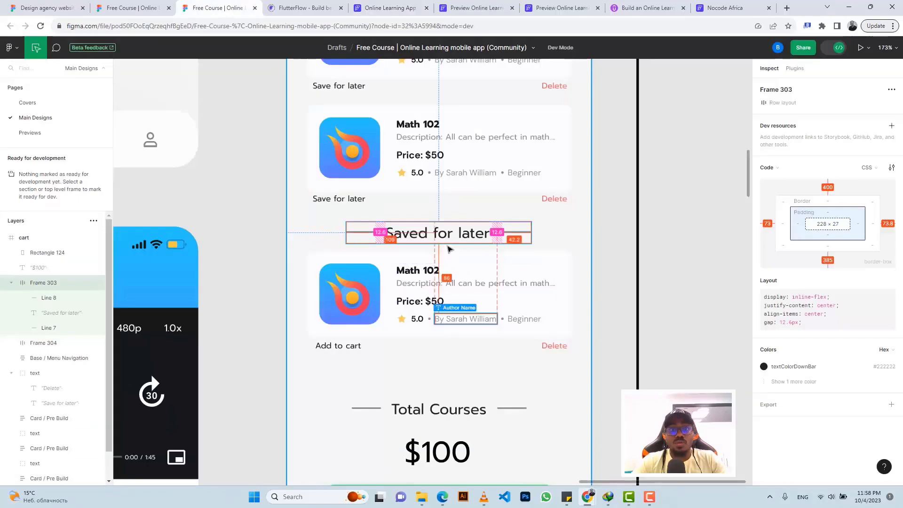
pyautogui.click(386, 8)
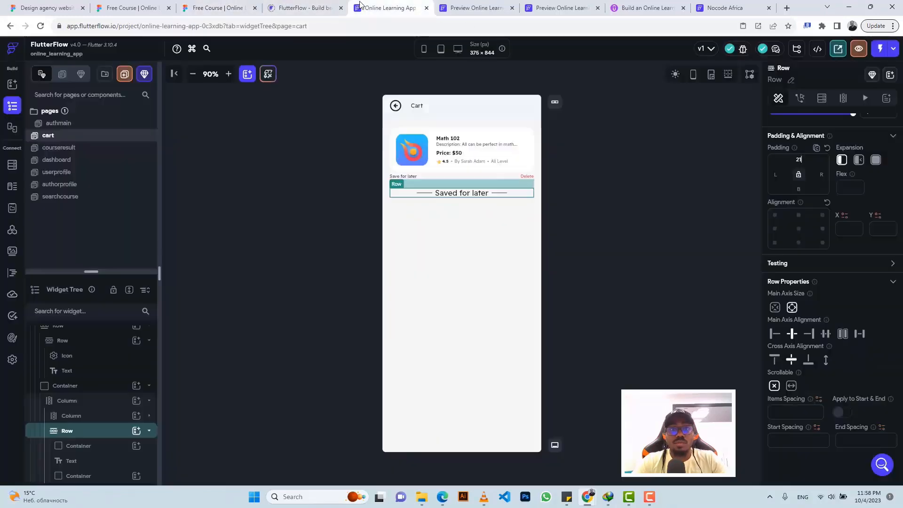
# Step: Copy the Math 102 course card container and paste it into the parent column below the "Saved for later" heading
pyautogui.click(527, 136)
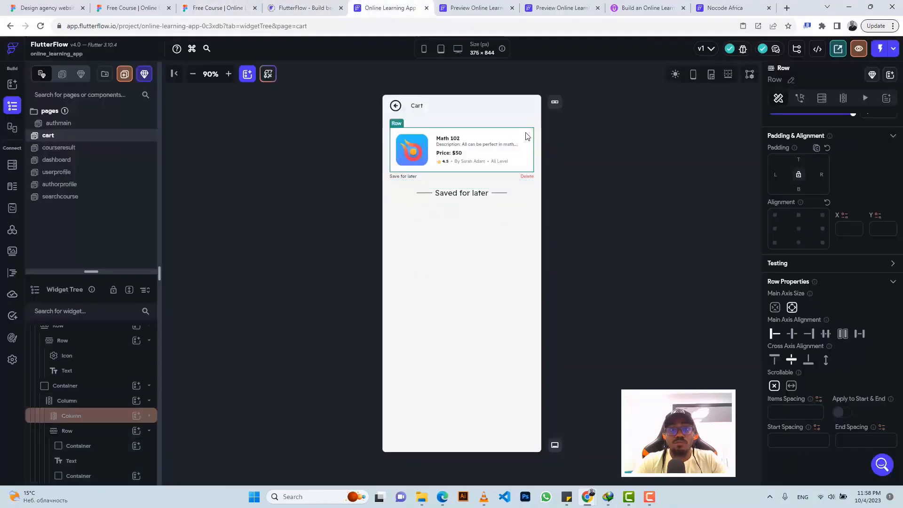
pyautogui.click(96, 420)
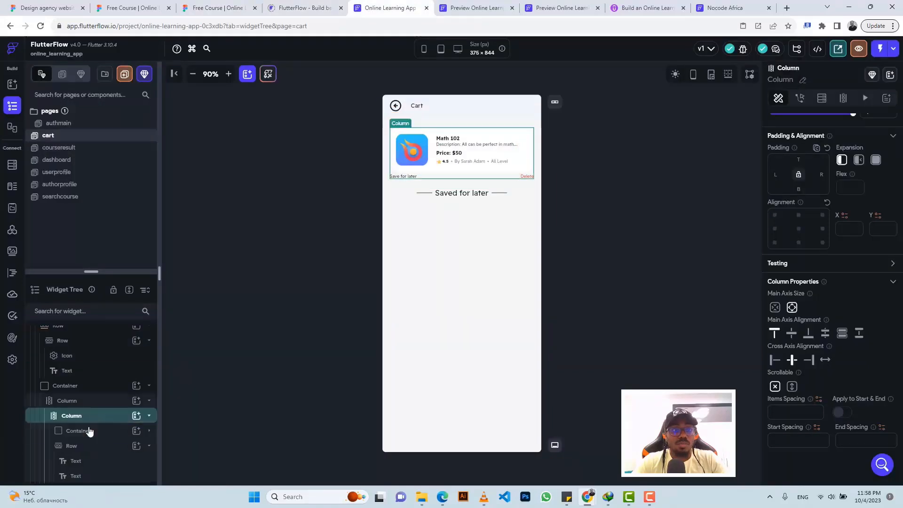
pyautogui.click(89, 431)
pyautogui.hotkey('ctrl', 'c')
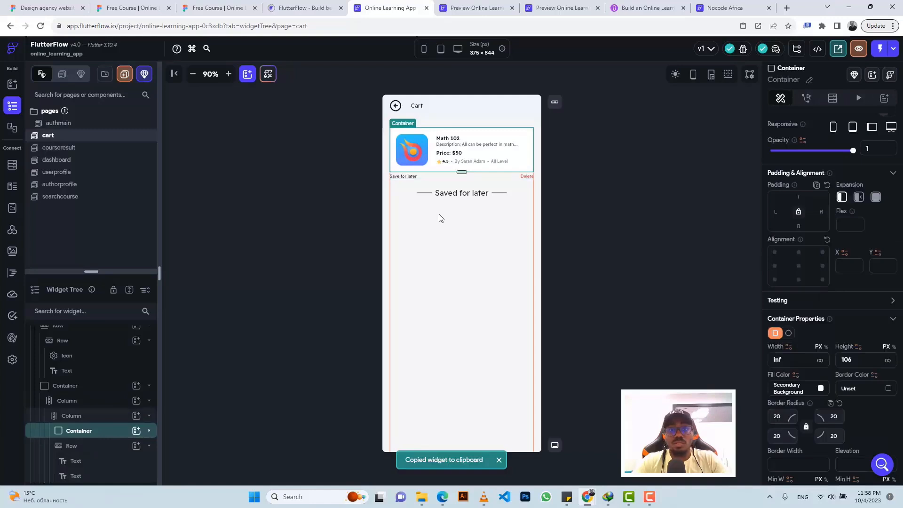
pyautogui.click(440, 218)
pyautogui.hotkey('ctrl', 'v')
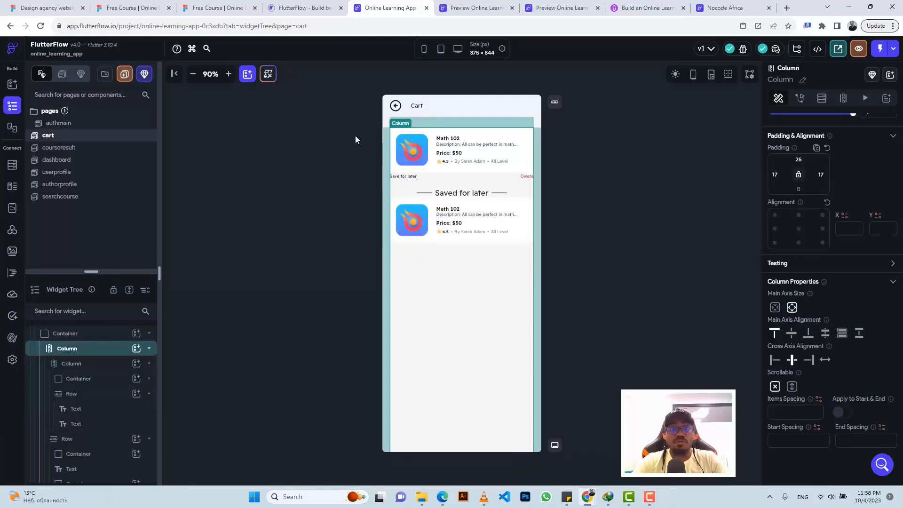
# Step: Check the lower cart section in Figma and duplicate the "Saved for later" heading row below the second course card in FlutterFlow
pyautogui.click(210, 4)
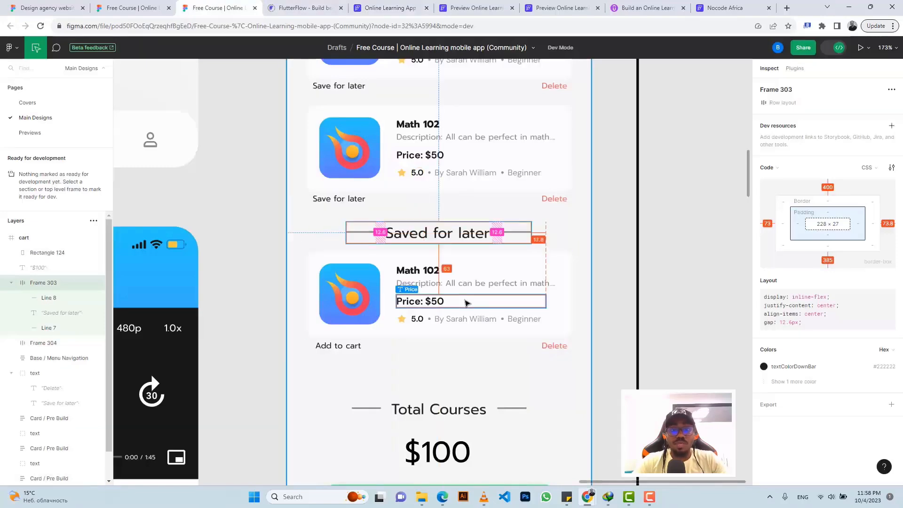
pyautogui.scroll(-3, 424, 301)
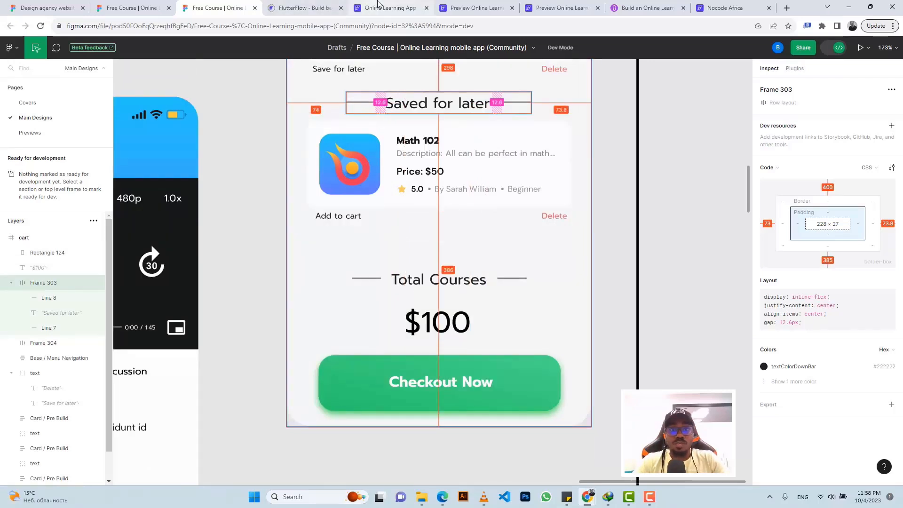
pyautogui.click(378, 3)
pyautogui.click(518, 198)
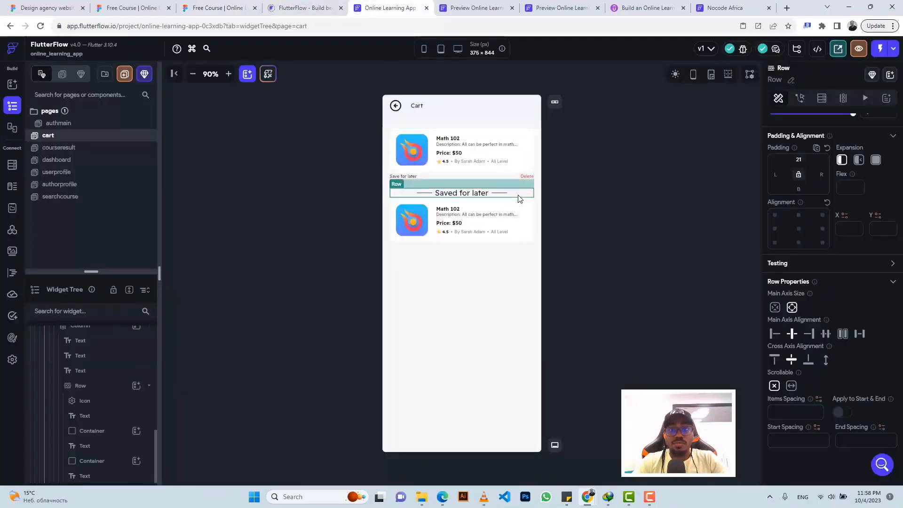
pyautogui.hotkey('ctrl', 'c')
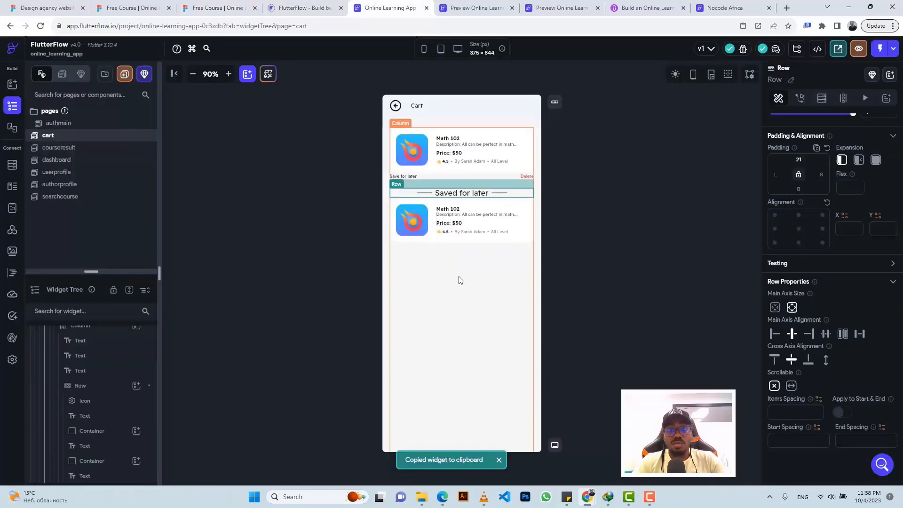
pyautogui.click(461, 280)
pyautogui.hotkey('ctrl', 'v')
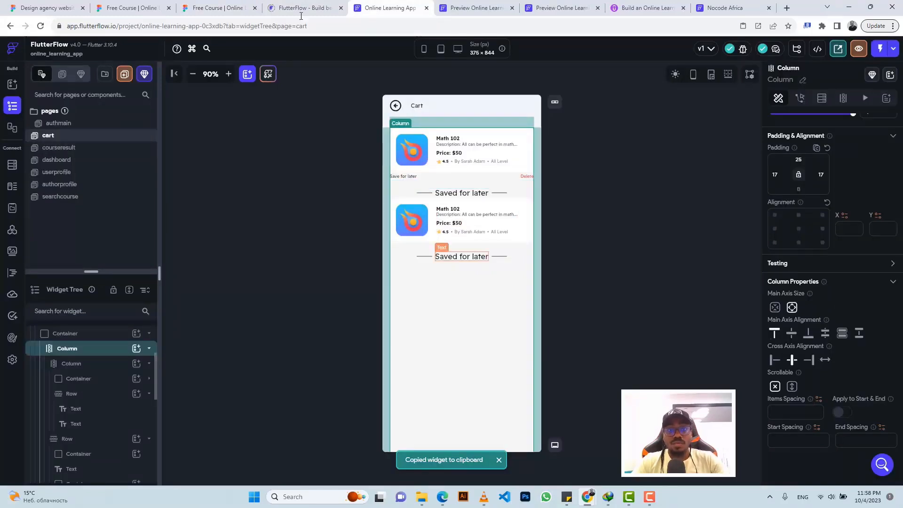
# Step: Copy the "Total Courses" text from Figma and use it as the text of the second heading in FlutterFlow
pyautogui.click(218, 8)
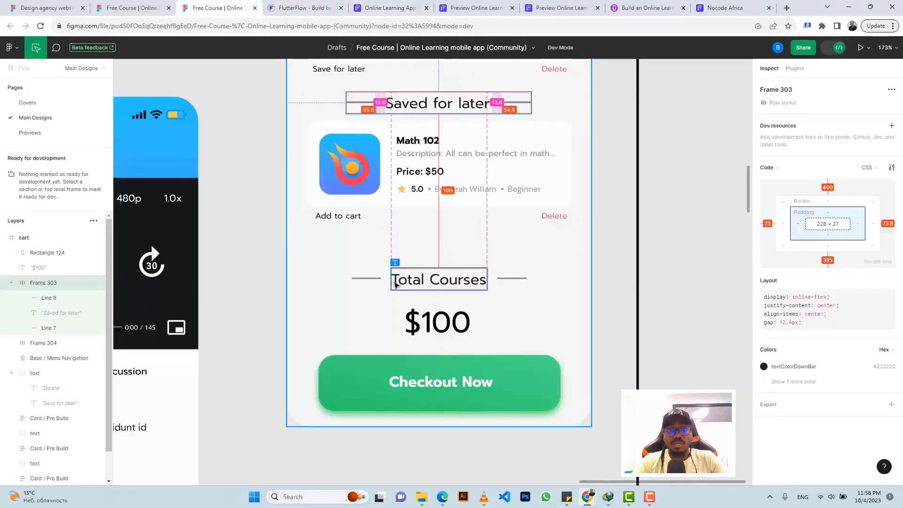
pyautogui.click(403, 283)
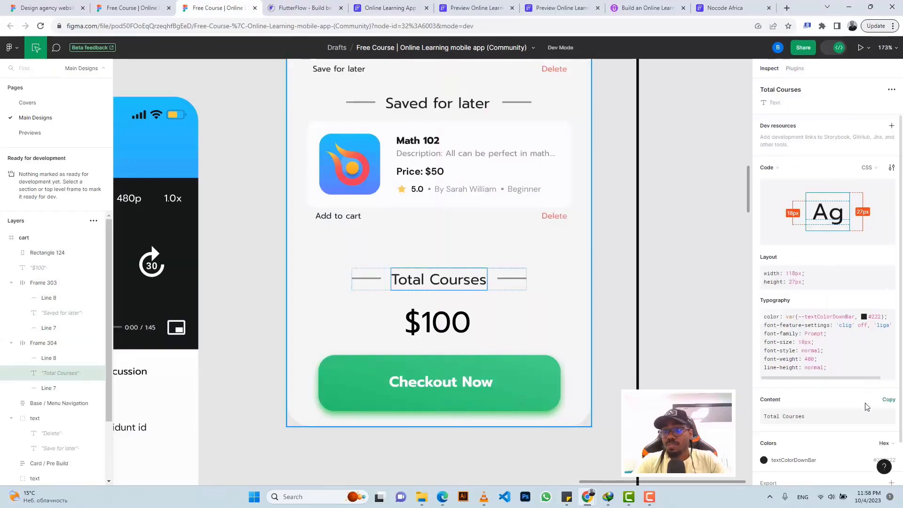
pyautogui.click(888, 400)
pyautogui.click(391, 8)
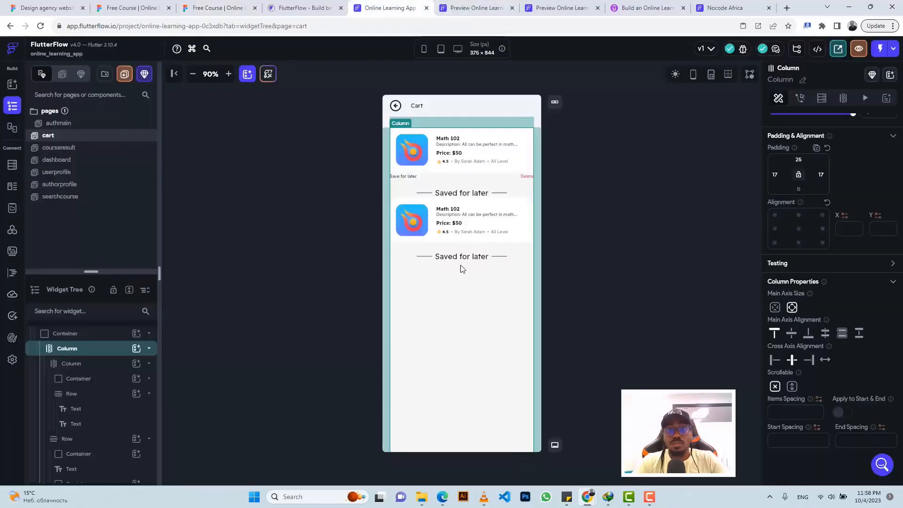
pyautogui.click(464, 257)
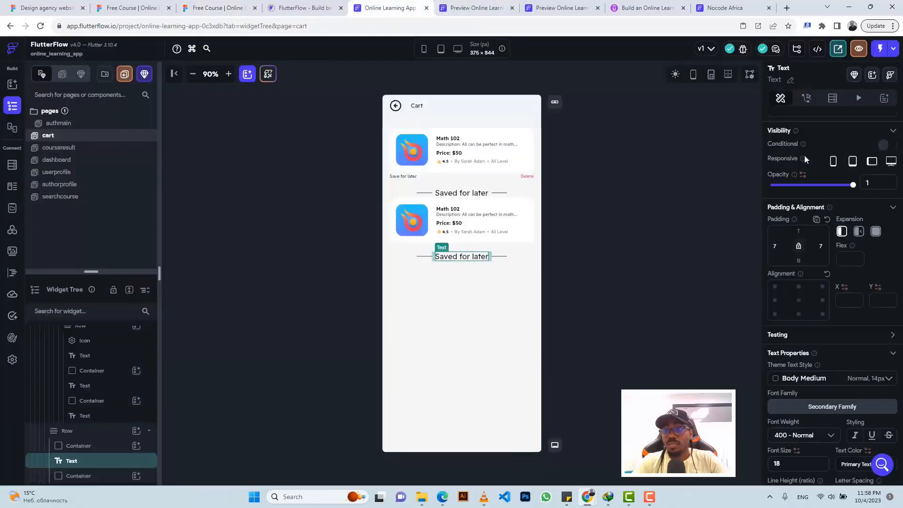
pyautogui.tripleClick(794, 168)
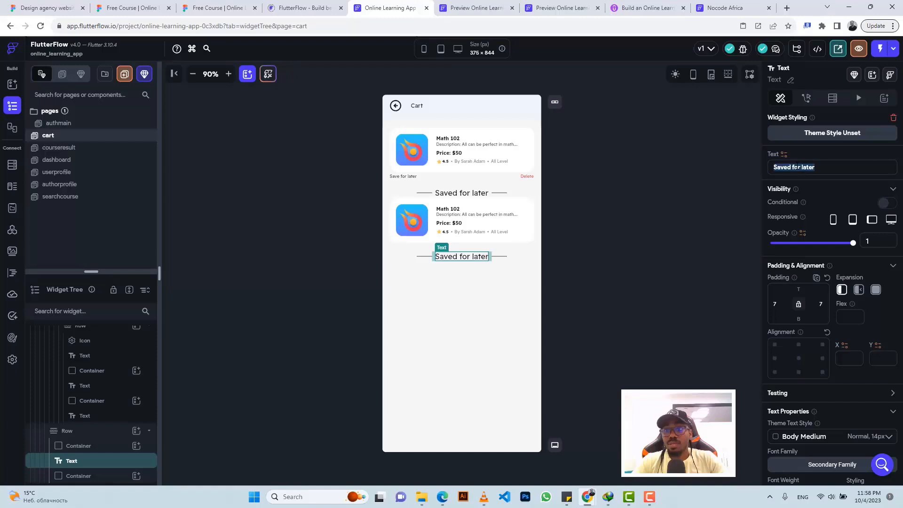
pyautogui.hotkey('ctrl', 'v')
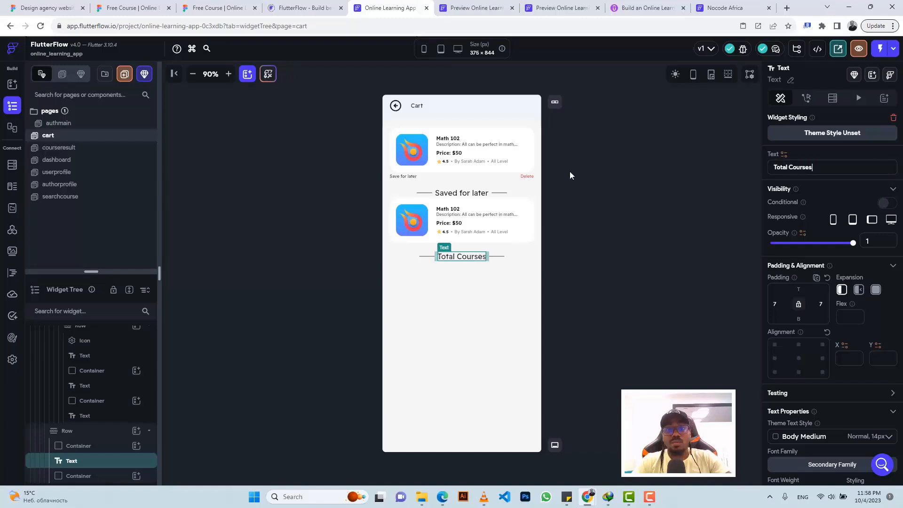
# Step: Inspect the $100 total in Figma and add a row containing a text widget below the "Total Courses" heading in FlutterFlow
pyautogui.click(218, 8)
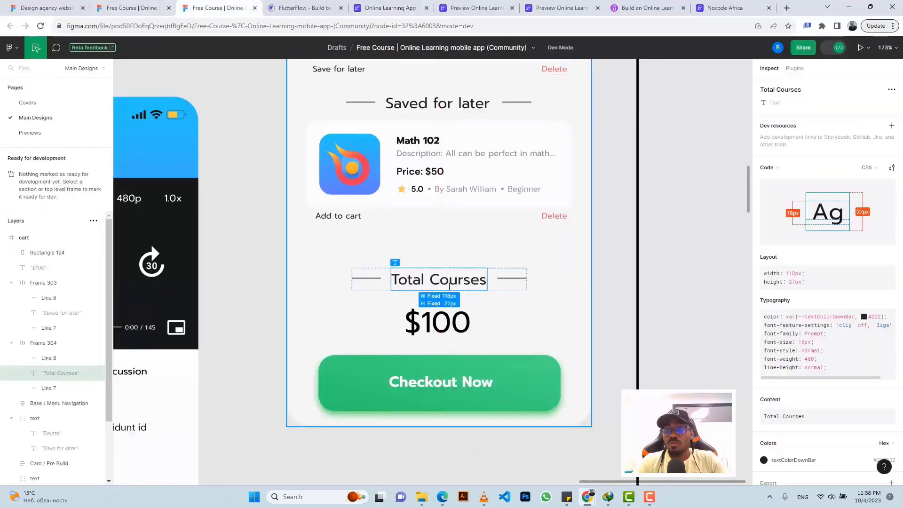
pyautogui.click(434, 310)
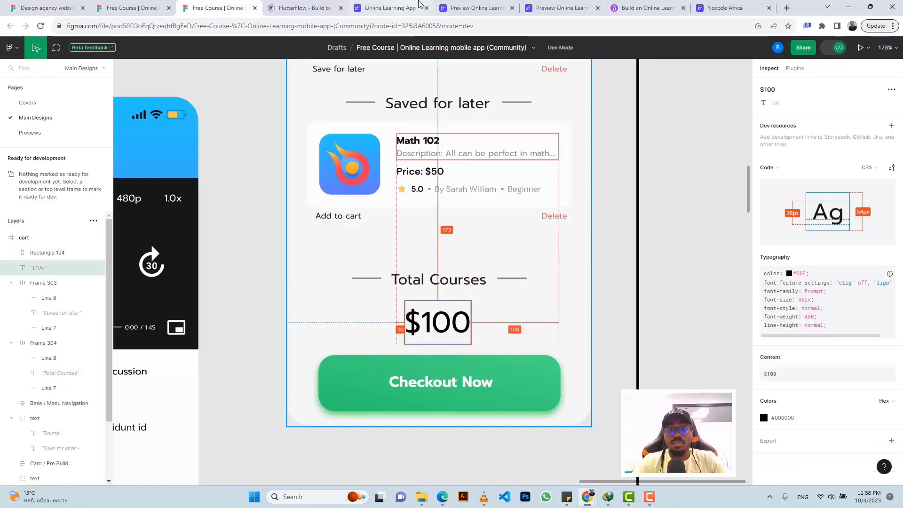
pyautogui.click(391, 8)
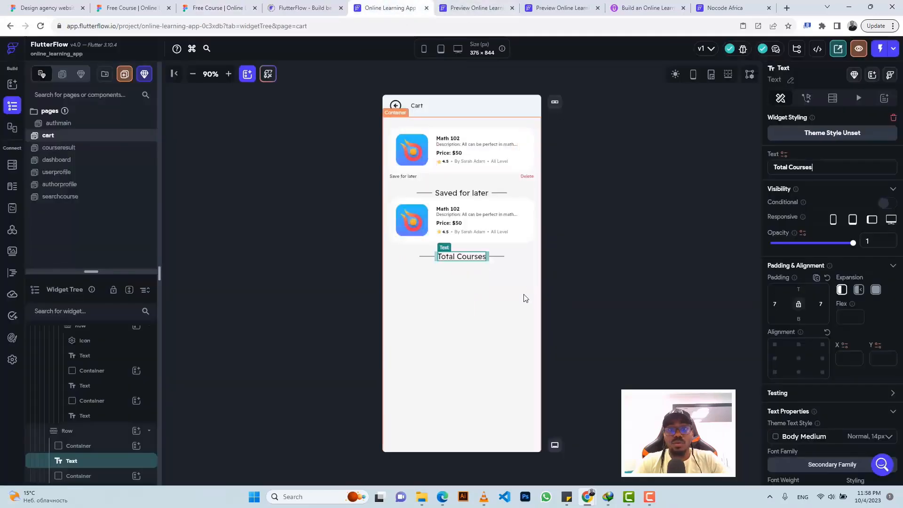
pyautogui.click(513, 259)
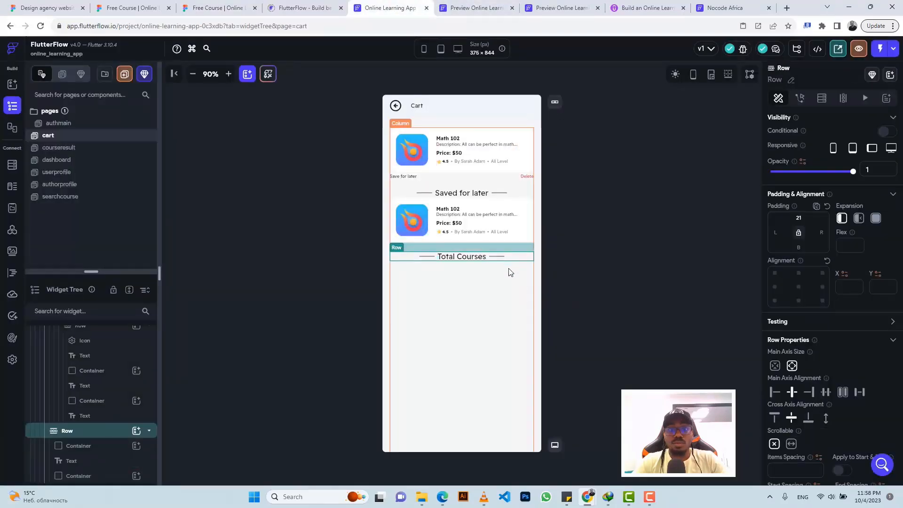
pyautogui.click(507, 277)
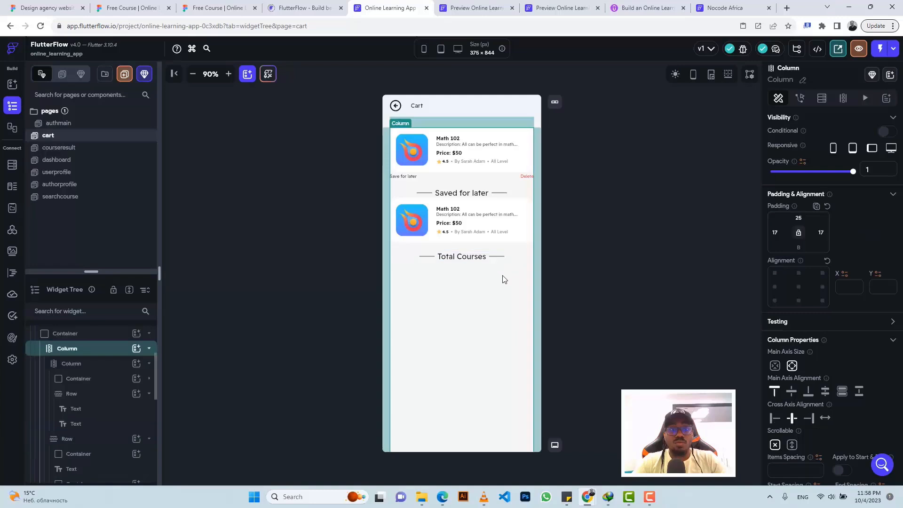
pyautogui.click(136, 349)
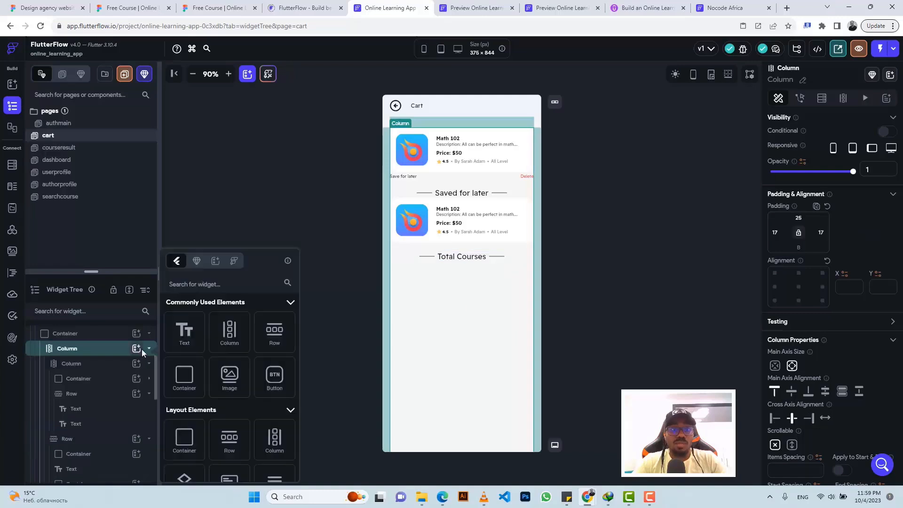
pyautogui.click(272, 330)
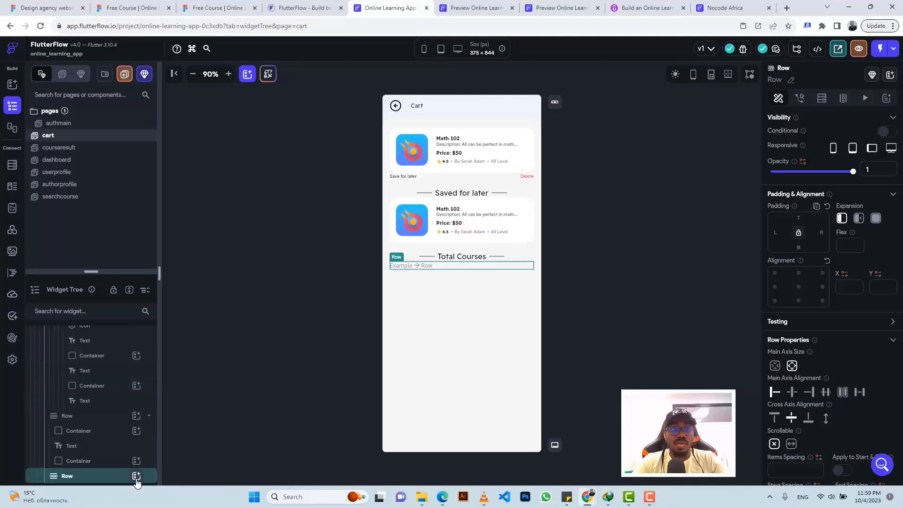
pyautogui.click(137, 476)
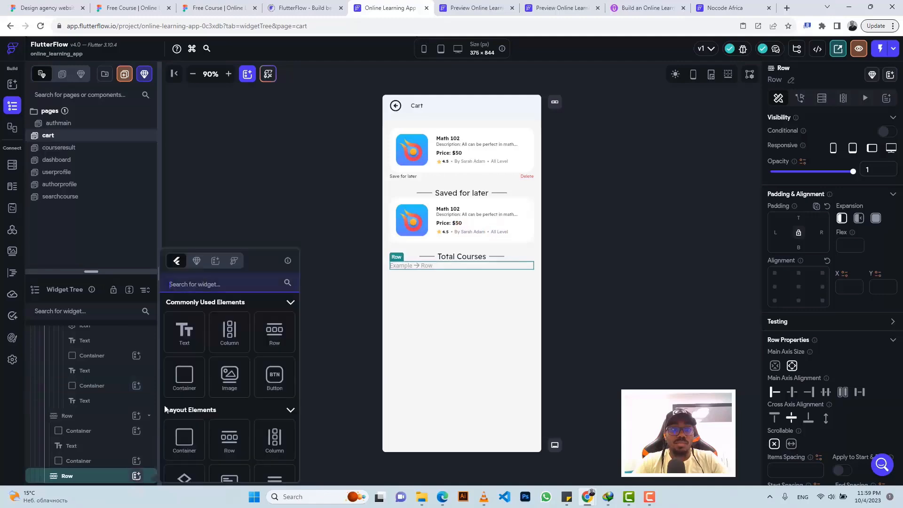
pyautogui.click(189, 335)
# Step: Copy the $100 text content from Figma and use it as the text of the new text widget in FlutterFlow
pyautogui.hotkey('ctrl', 'shift', 'Tab')
pyautogui.hotkey('ctrl', 'shift', 'Tab')
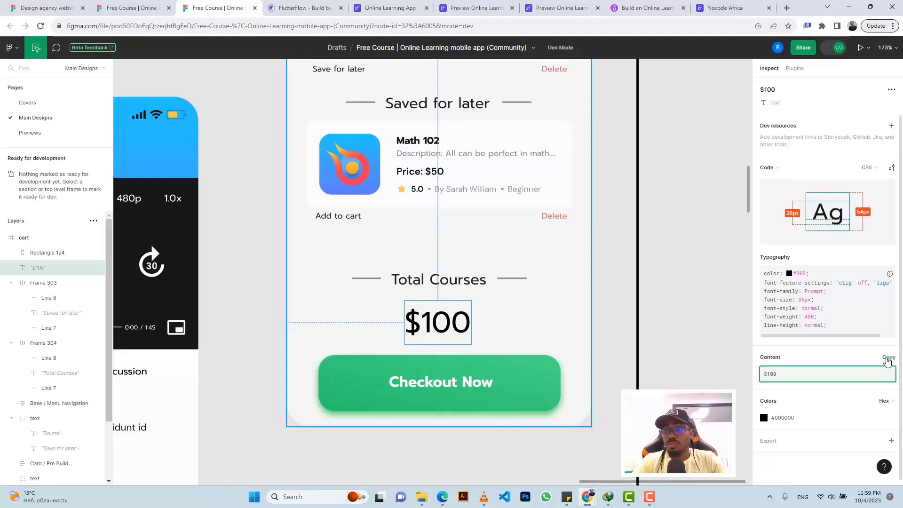
pyautogui.click(824, 365)
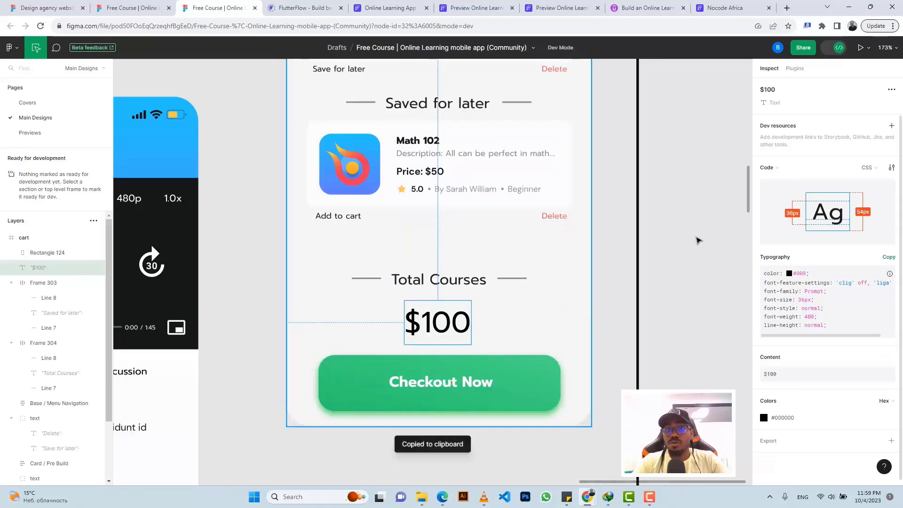
pyautogui.hotkey('ctrl', 'Tab')
pyautogui.hotkey('ctrl', 'Tab')
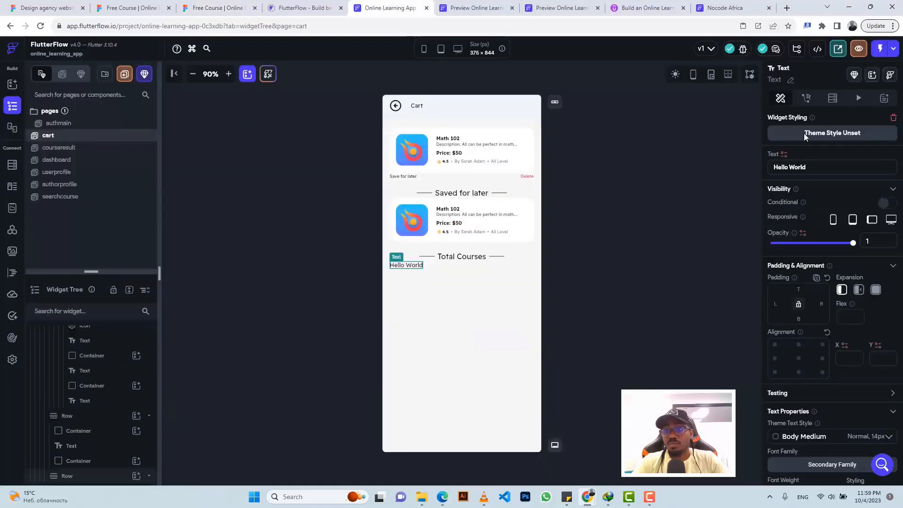
pyautogui.tripleClick(791, 168)
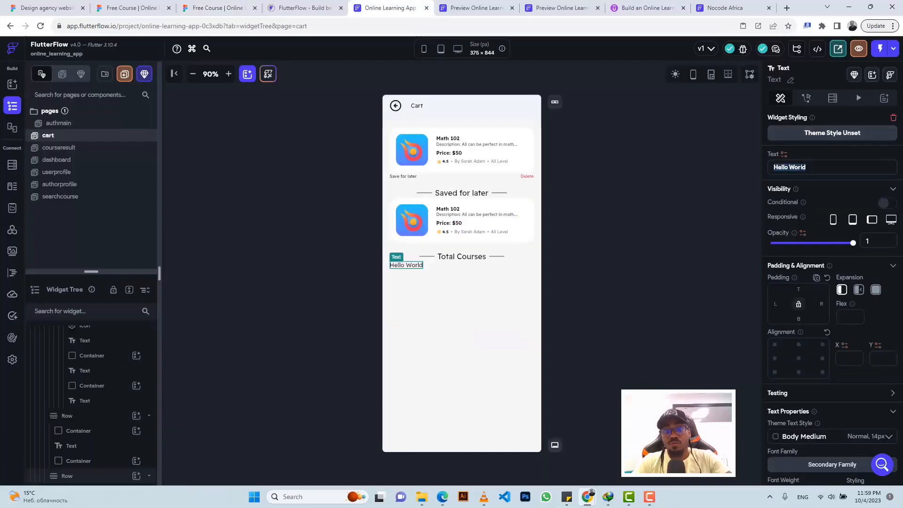
pyautogui.write('$100')
# Step: Enlarge the $100 text's font size to match the Figma design and center its row along the main axis
pyautogui.scroll(-4, 797, 334)
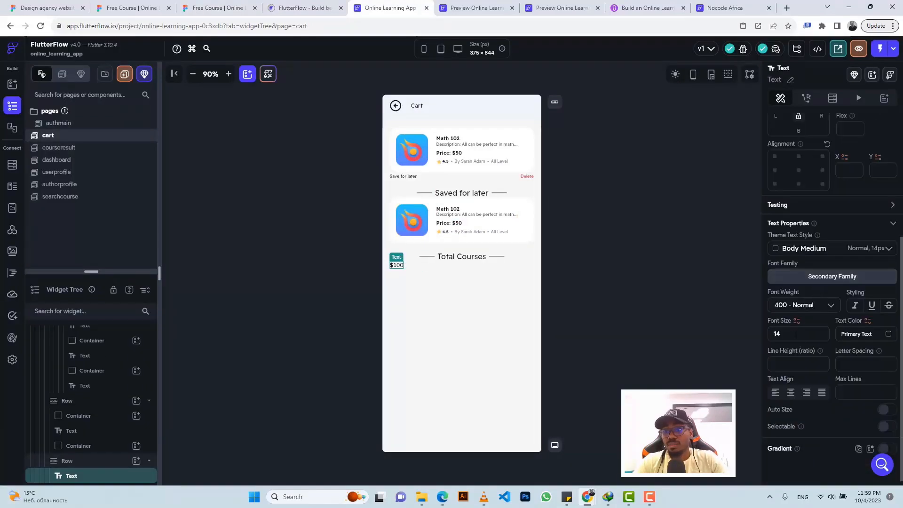
pyautogui.write('32')
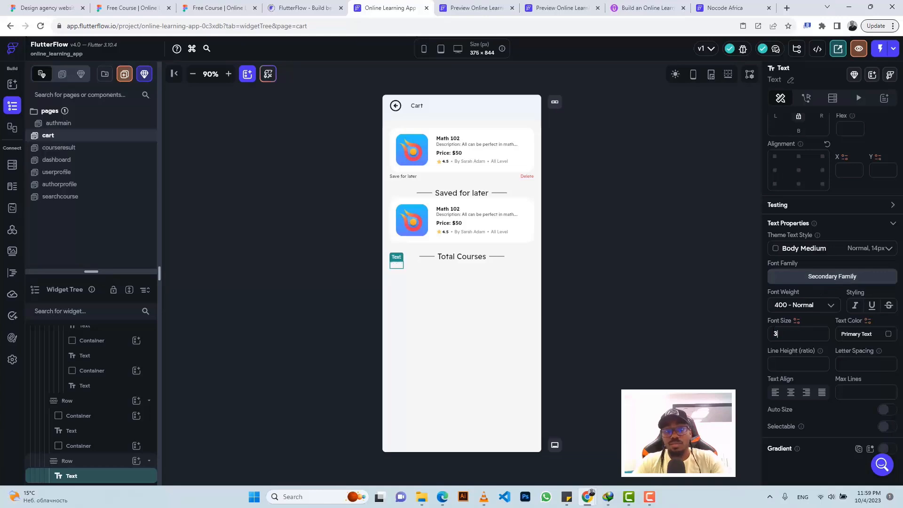
pyautogui.click(470, 277)
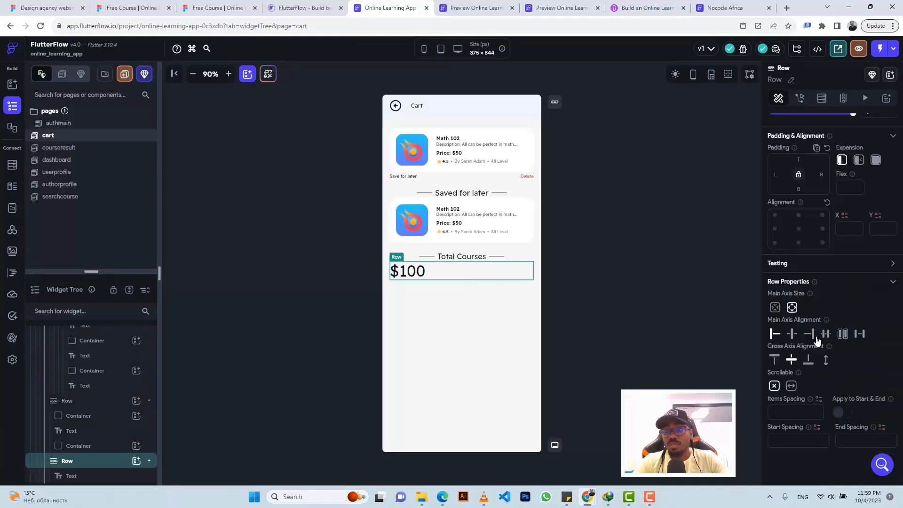
pyautogui.click(792, 335)
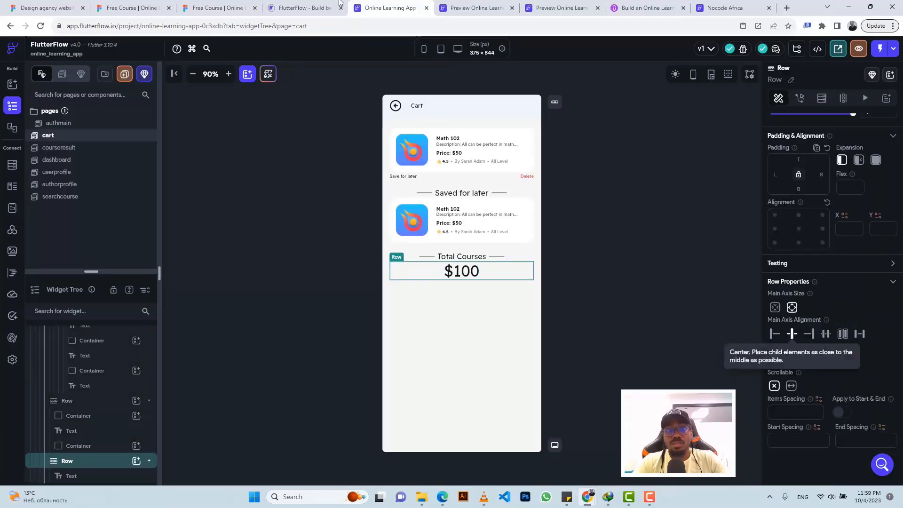
# Step: Check the gap between "Total Courses" and $100 in Figma and give the $100 row a top padding of 13 in FlutterFlow
pyautogui.click(214, 8)
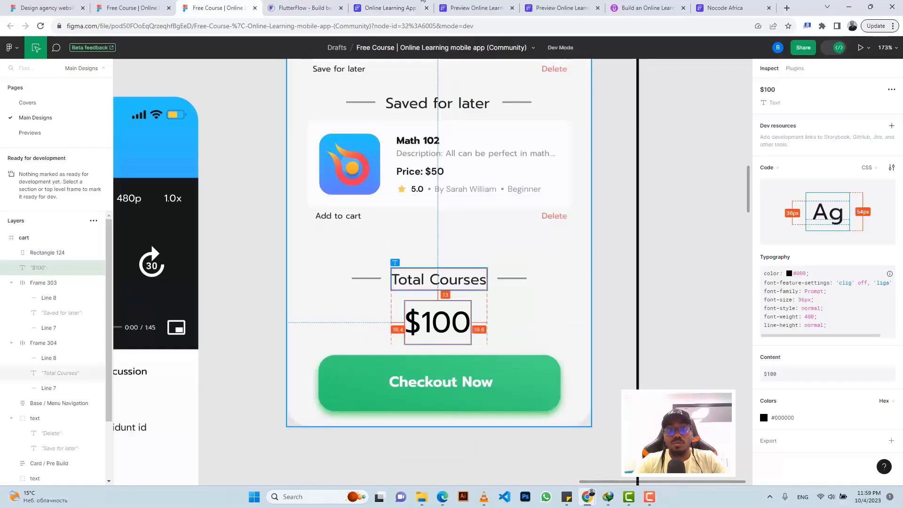
pyautogui.click(397, 7)
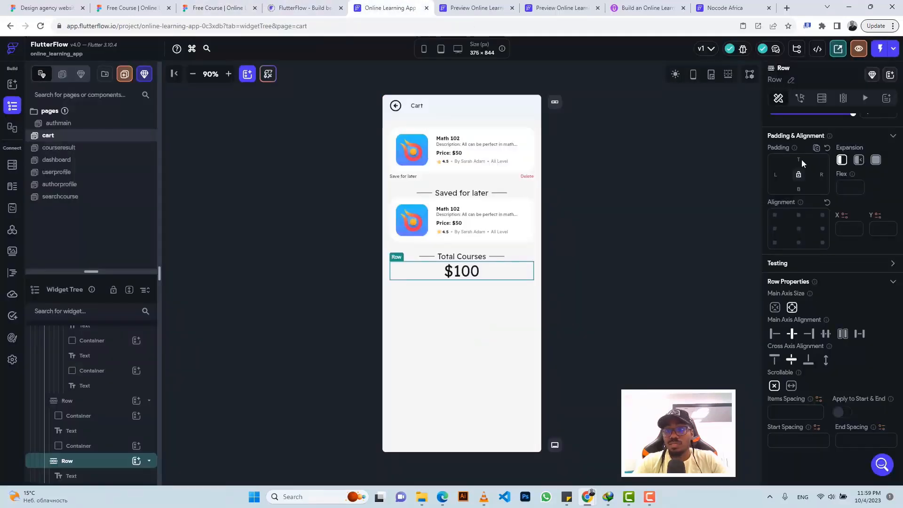
pyautogui.write('13')
pyautogui.click(632, 216)
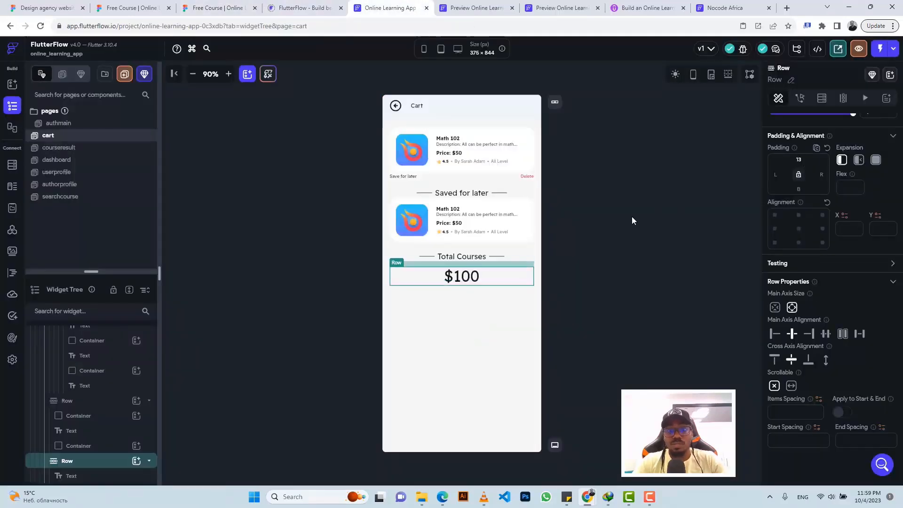
# Step: Inspect the size and gradient style of the "Checkout Now" button background in Figma
pyautogui.click(214, 8)
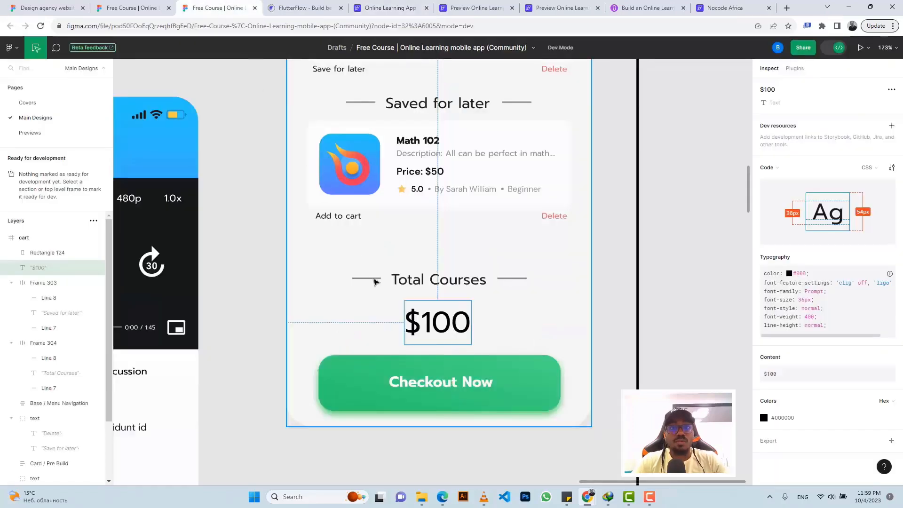
pyautogui.click(527, 360)
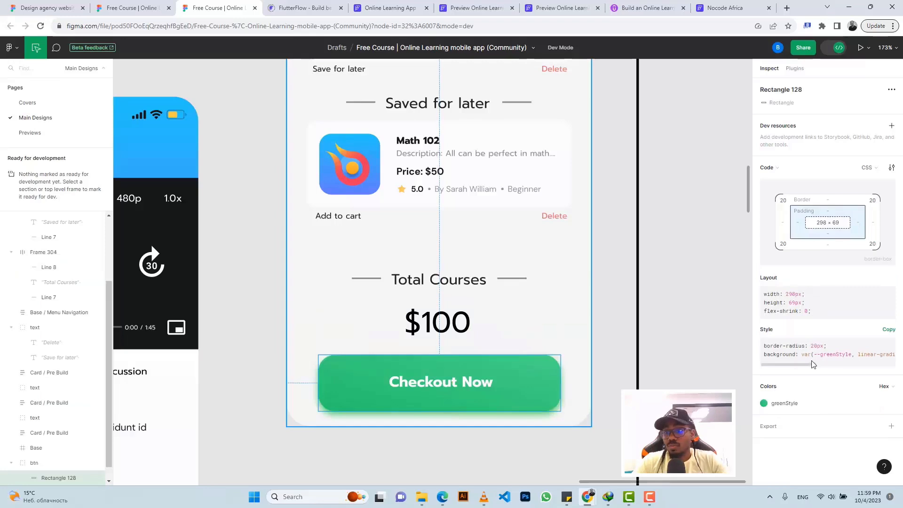
pyautogui.moveTo(807, 367); pyautogui.dragTo(851, 366)
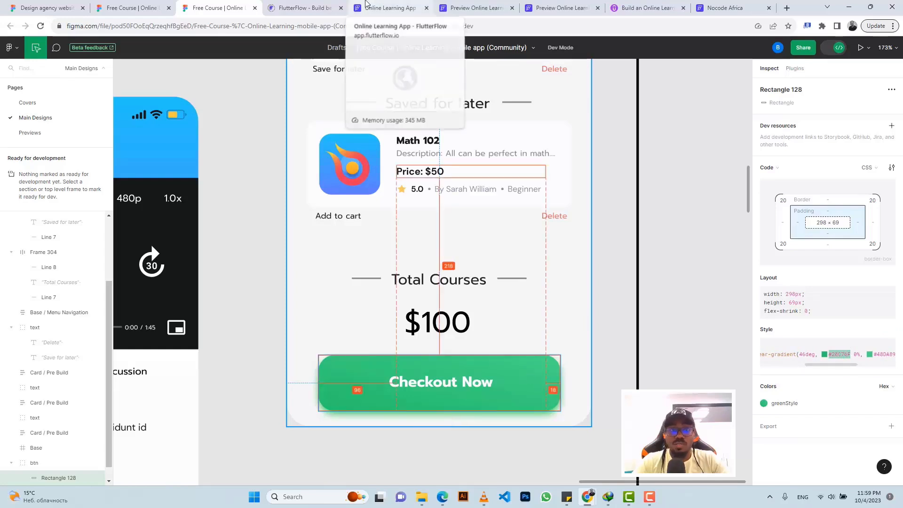
# Step: Copy the "Game development" category container from the searchcourse page in FlutterFlow and paste it into the cart page's main column below $100
pyautogui.click(367, 6)
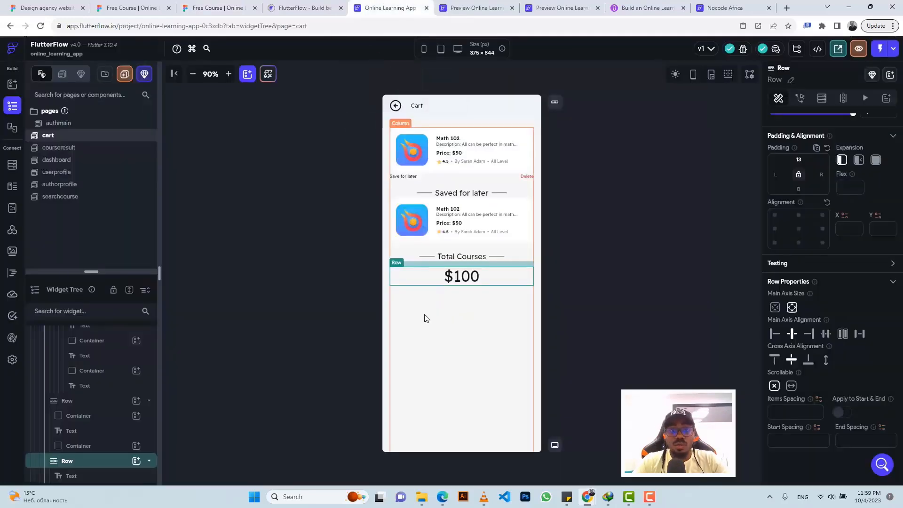
pyautogui.click(55, 161)
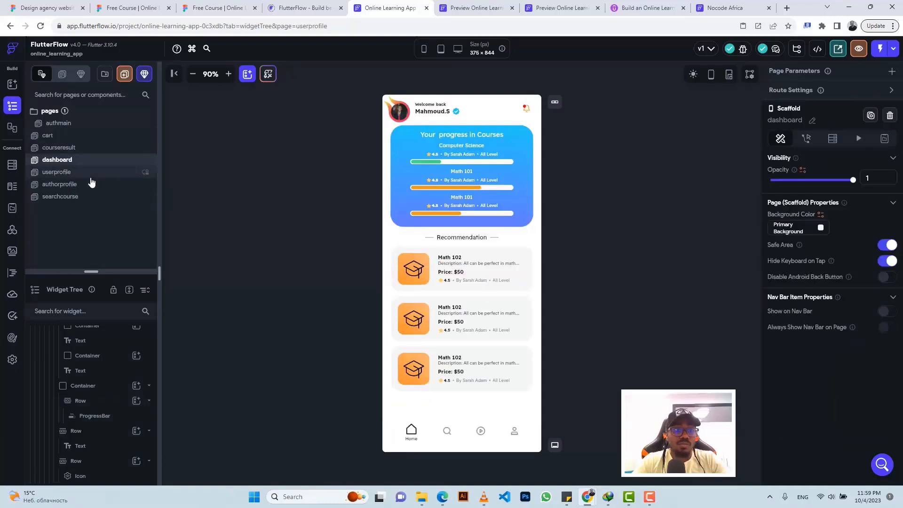
pyautogui.click(88, 175)
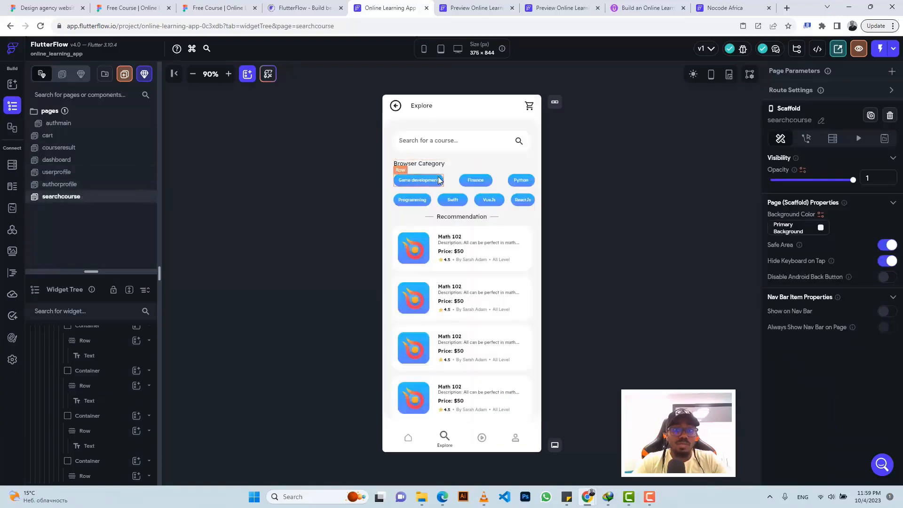
pyautogui.click(438, 180)
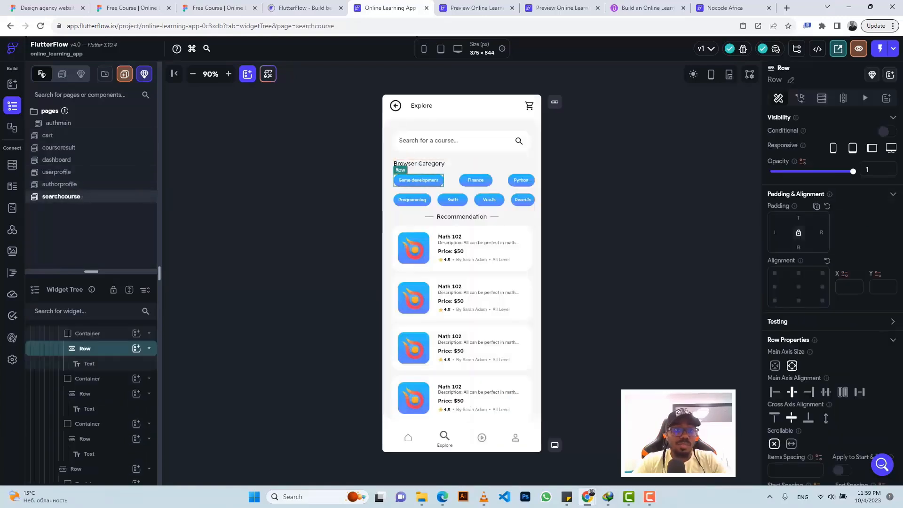
pyautogui.click(101, 333)
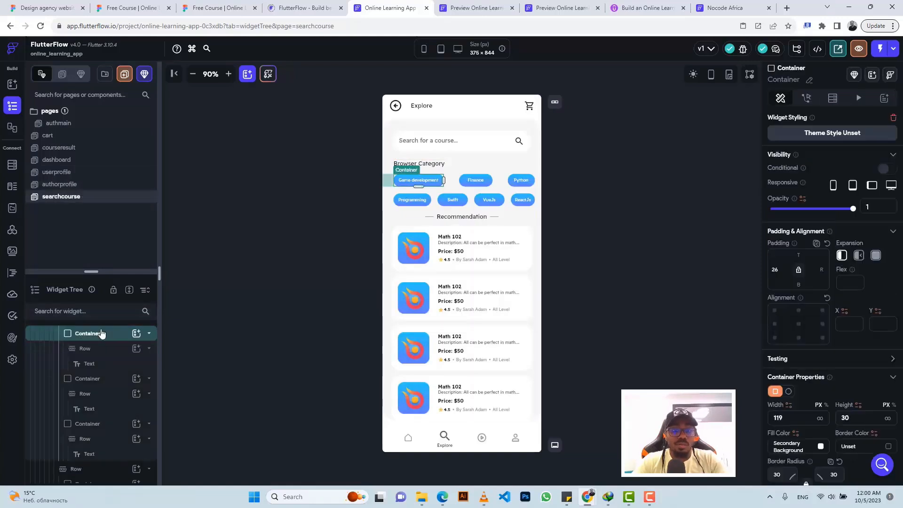
pyautogui.hotkey('ctrl', 'c')
pyautogui.click(78, 135)
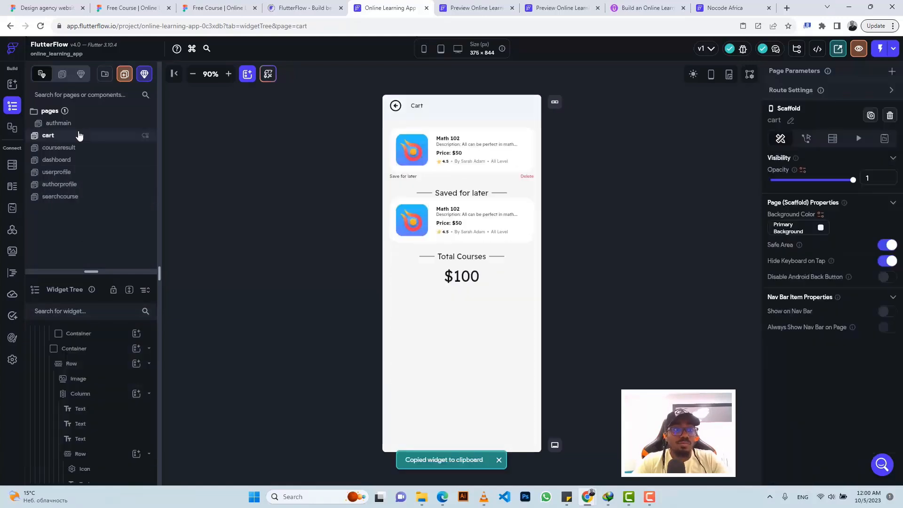
pyautogui.click(451, 324)
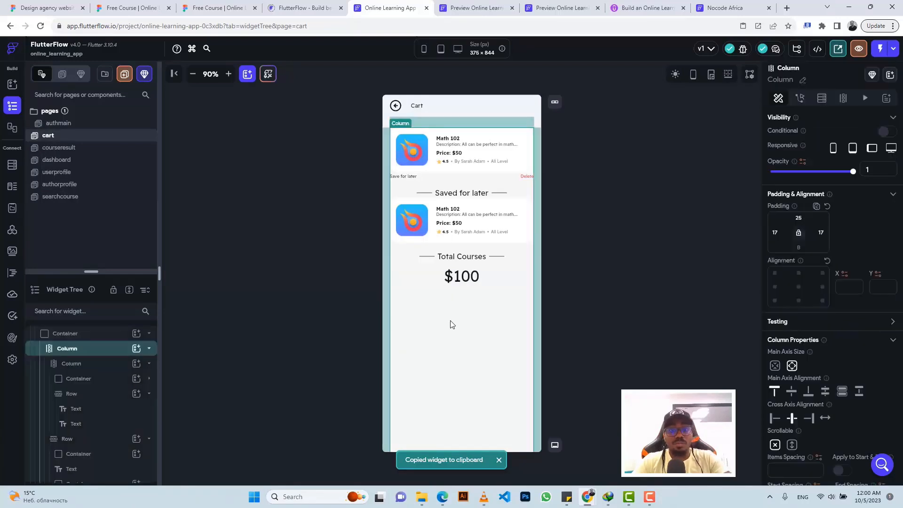
pyautogui.hotkey('ctrl', 'v')
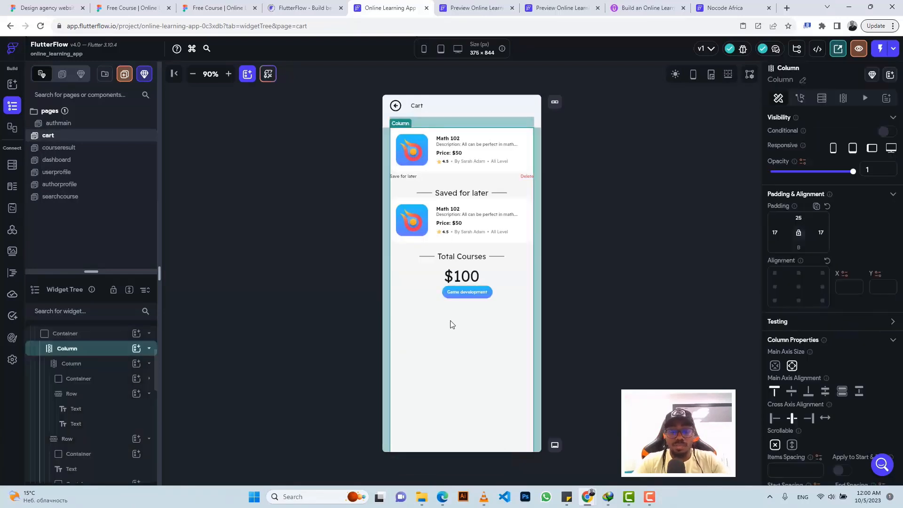
# Step: Copy the checkout button's first gradient colour #28C76F from Figma and set the pasted container's height to 69 in FlutterFlow
pyautogui.click(487, 292)
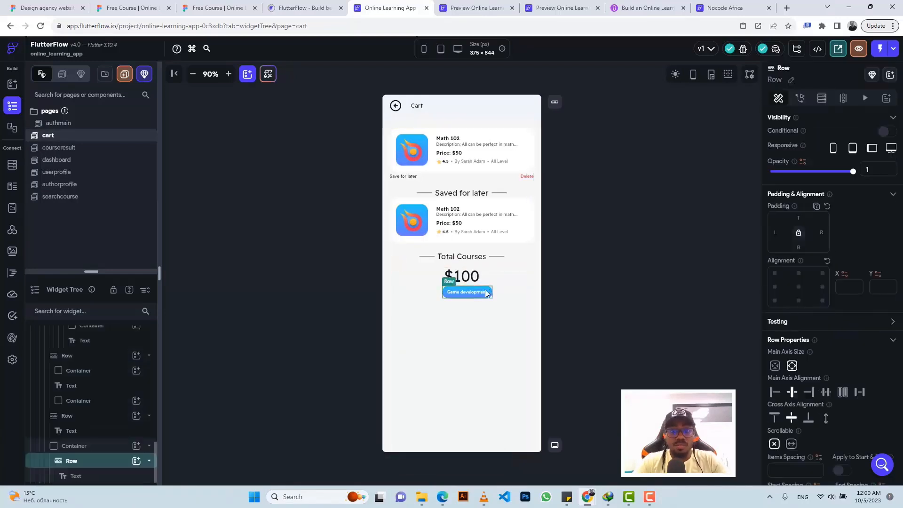
pyautogui.click(83, 447)
pyautogui.click(216, 8)
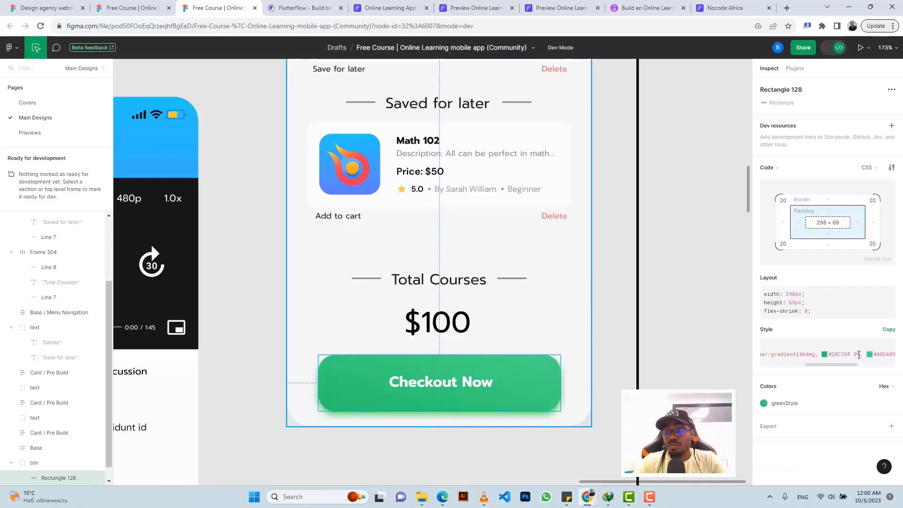
pyautogui.moveTo(852, 355); pyautogui.dragTo(832, 359)
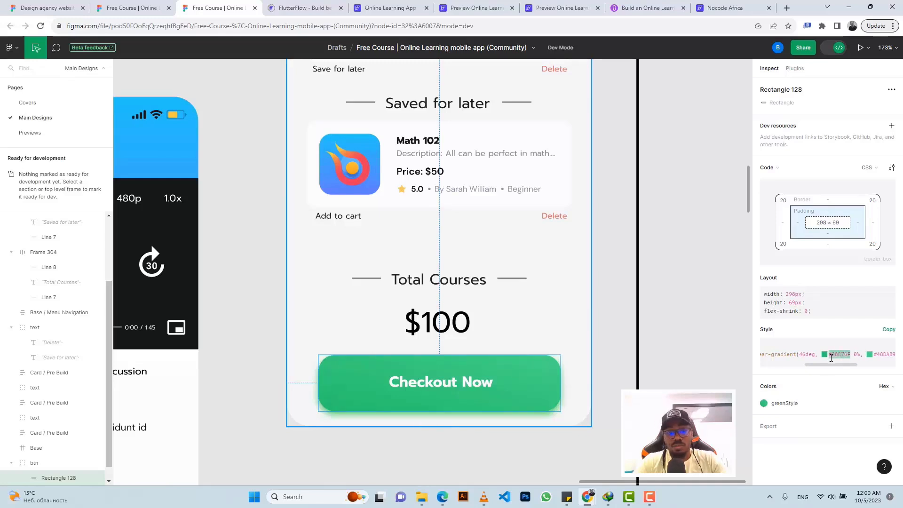
pyautogui.click(385, 8)
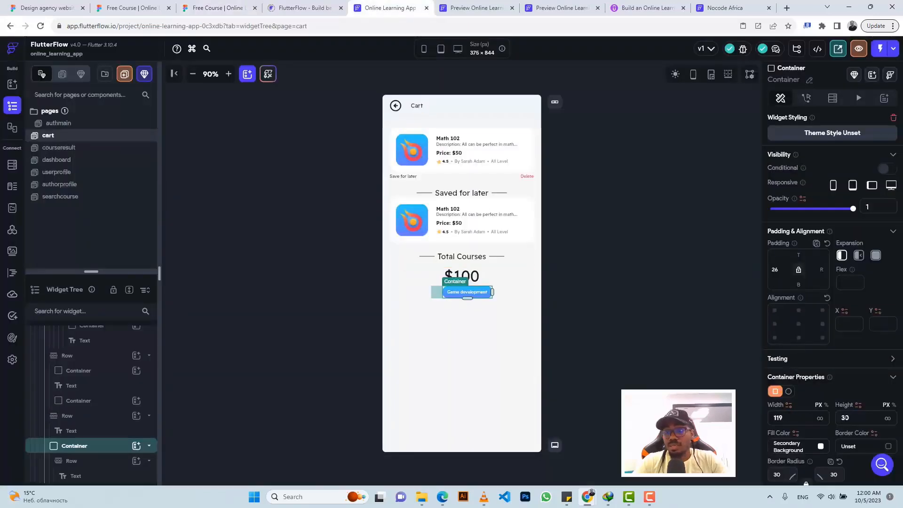
pyautogui.write('69')
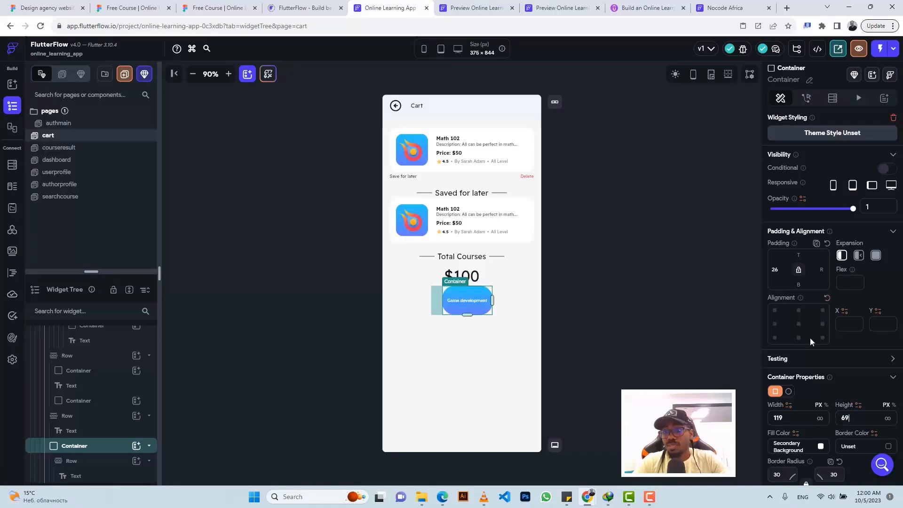
# Step: Set the first gradient colour of the pasted container to #28c76f
pyautogui.scroll(-10, 807, 393)
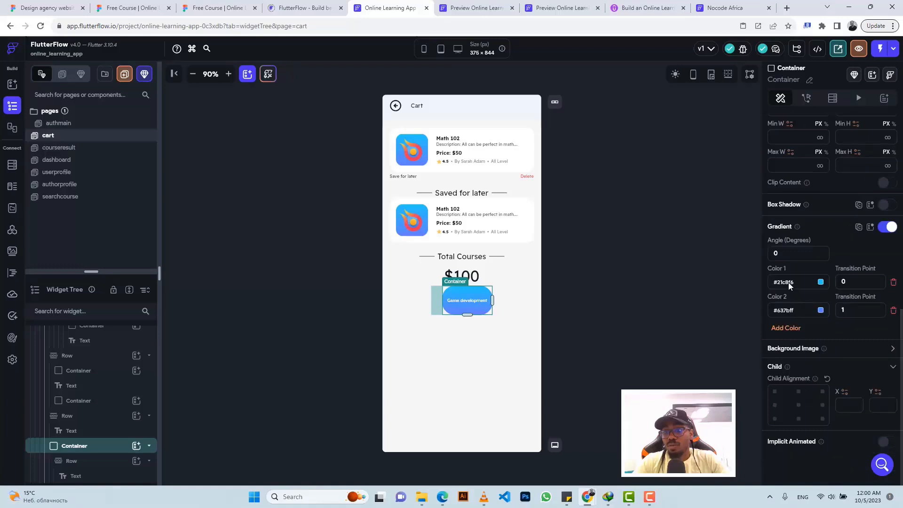
pyautogui.click(791, 283)
pyautogui.hotkey('ctrl', 'v')
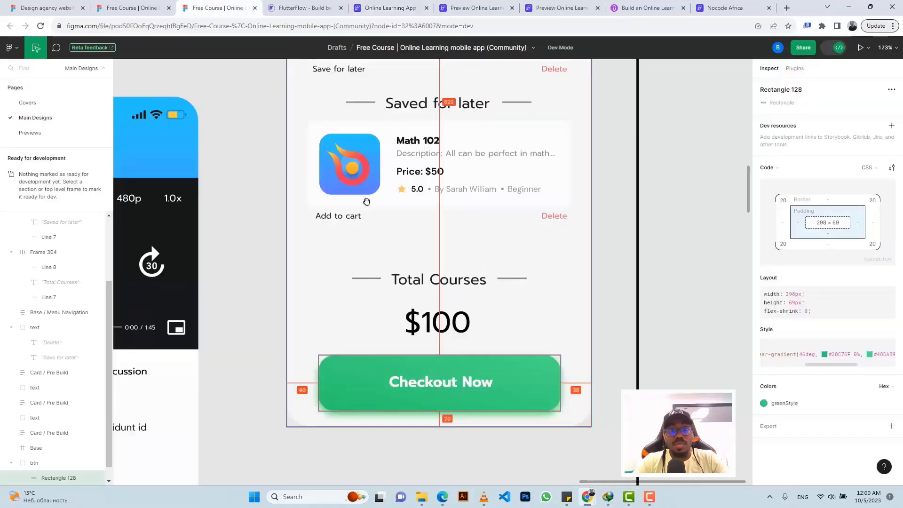
# Step: Copy the checkout button's second gradient colour #48DA89 from its Figma style code and return to FlutterFlow
pyautogui.click(209, 7)
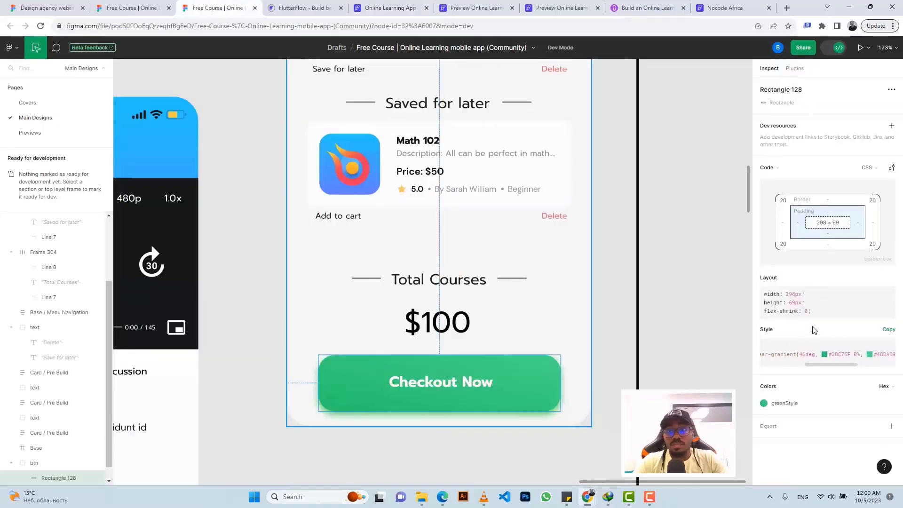
pyautogui.hscroll(3, 842, 371)
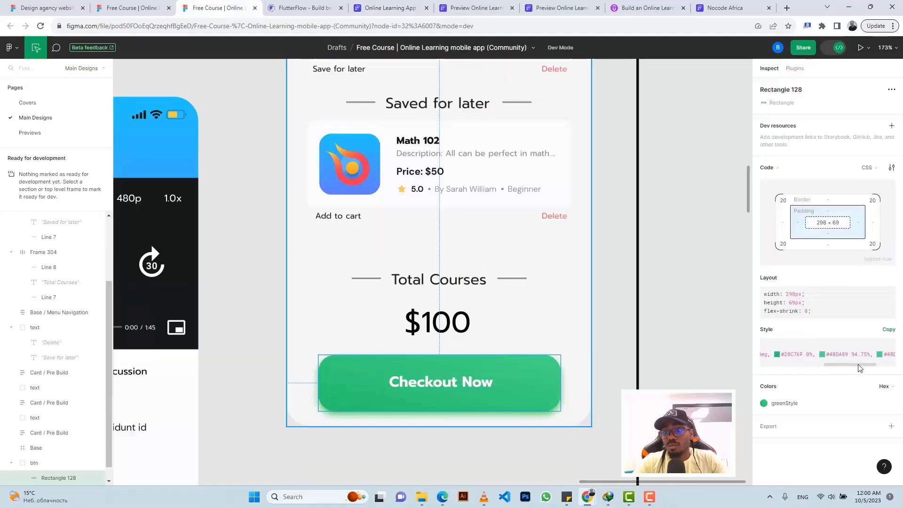
pyautogui.moveTo(849, 354); pyautogui.dragTo(829, 358)
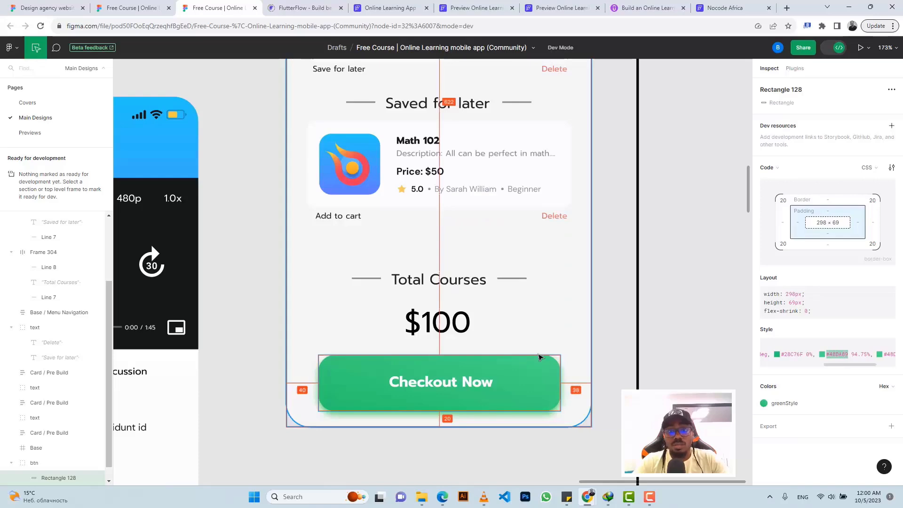
pyautogui.click(367, 5)
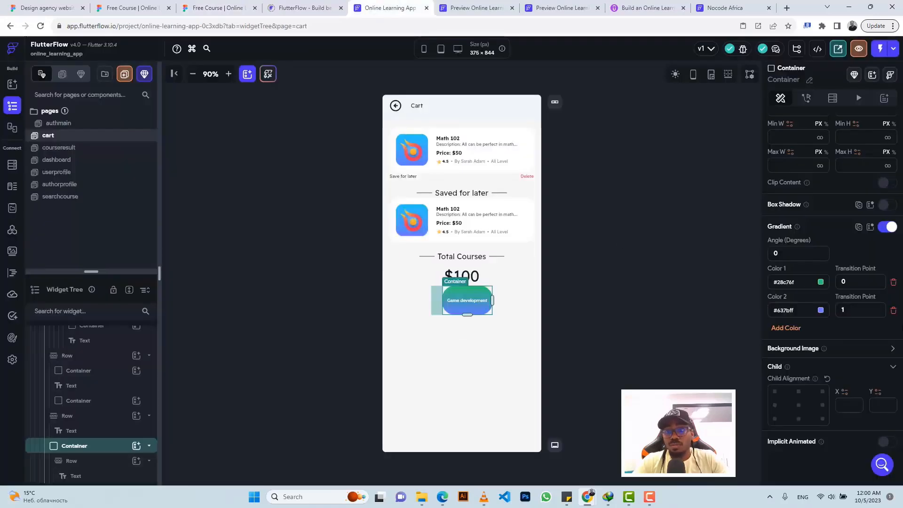
# Step: Set the pasted container's border radius to 20 and its second gradient colour to #48DA89
pyautogui.scroll(4, 803, 264)
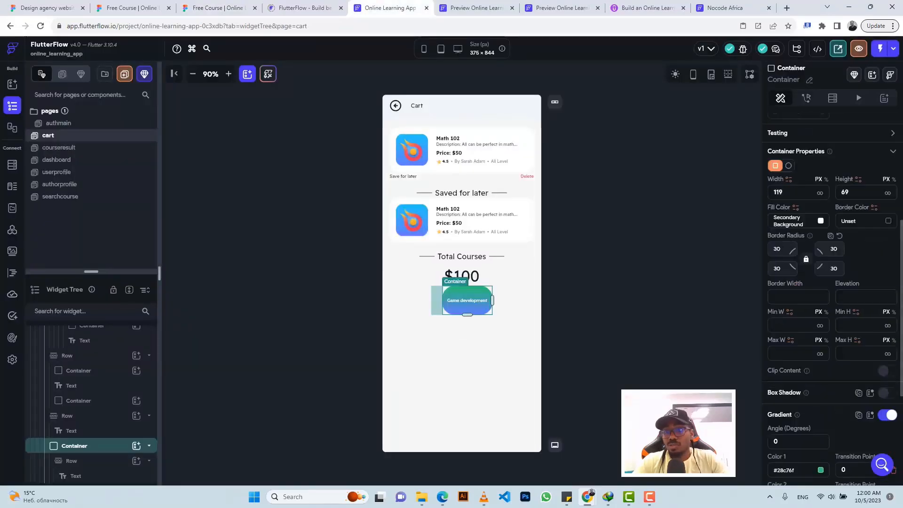
pyautogui.click(777, 249)
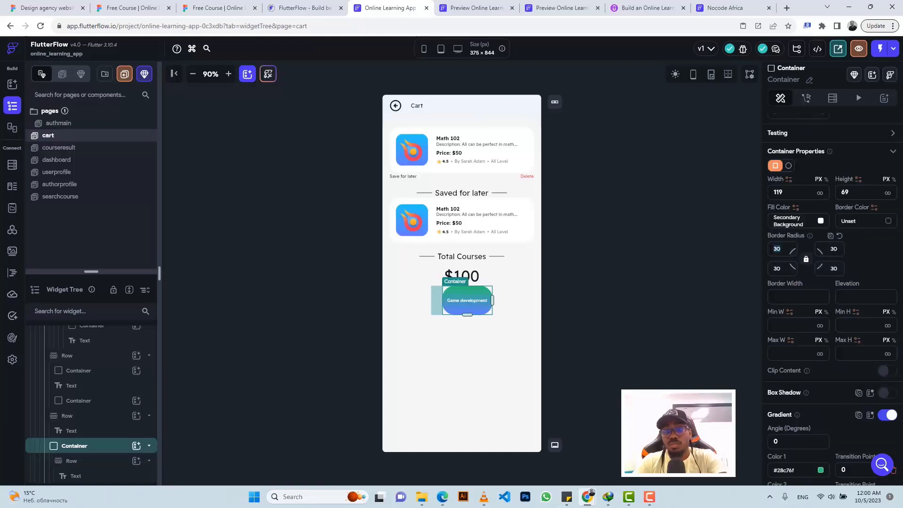
pyautogui.scroll(-4, 795, 332)
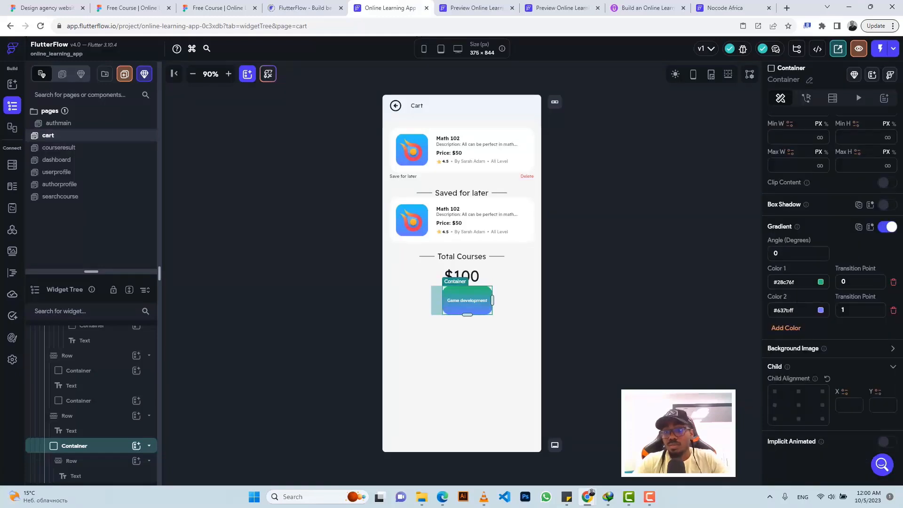
pyautogui.hotkey('ctrl', 'v')
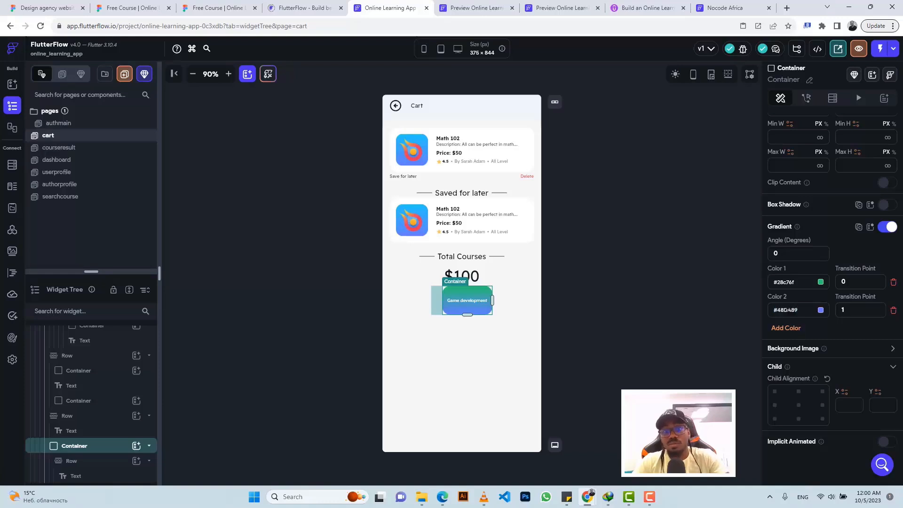
pyautogui.press('Return')
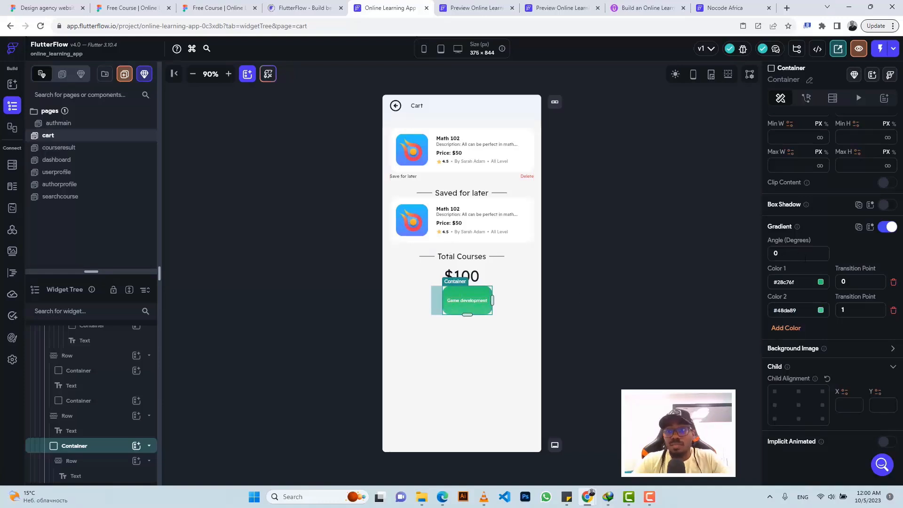
# Step: Make the green container's width infinite and clear its left padding
pyautogui.scroll(3, 833, 329)
pyautogui.scroll(4, 789, 215)
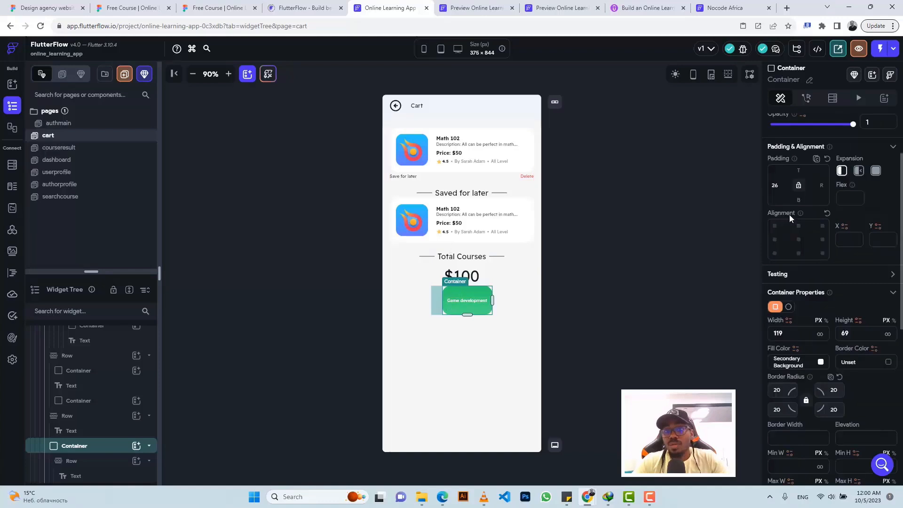
pyautogui.doubleClick(776, 185)
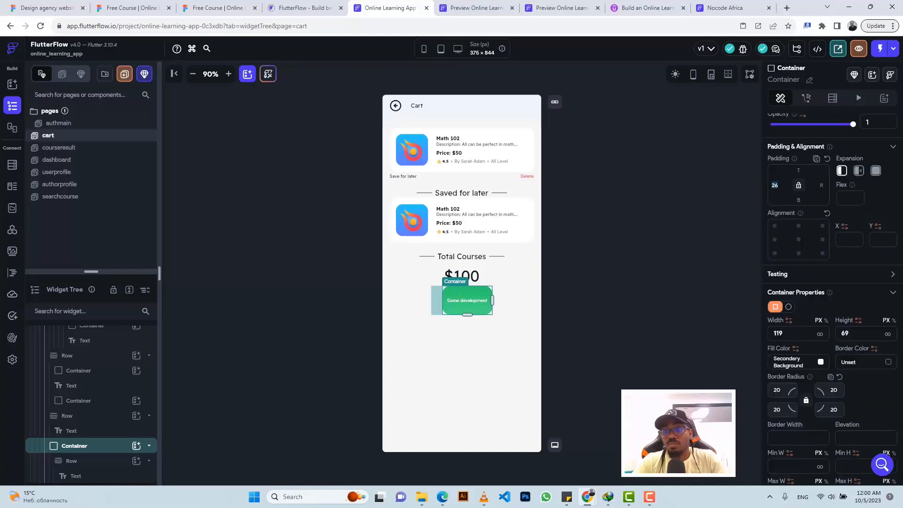
pyautogui.scroll(-4, 816, 336)
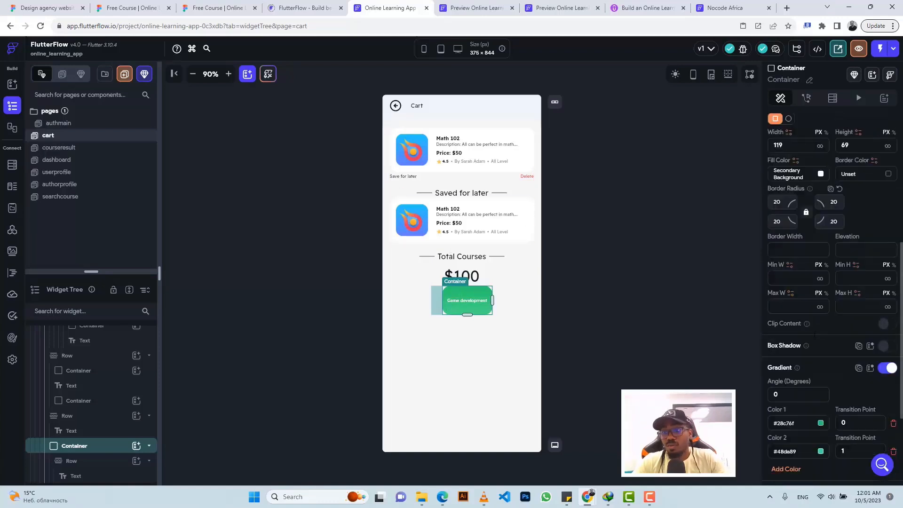
pyautogui.scroll(2, 819, 306)
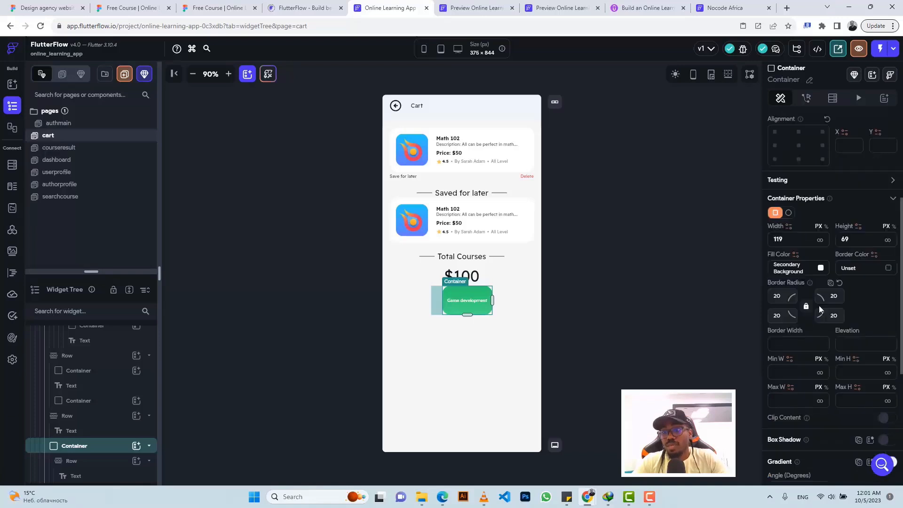
pyautogui.click(821, 241)
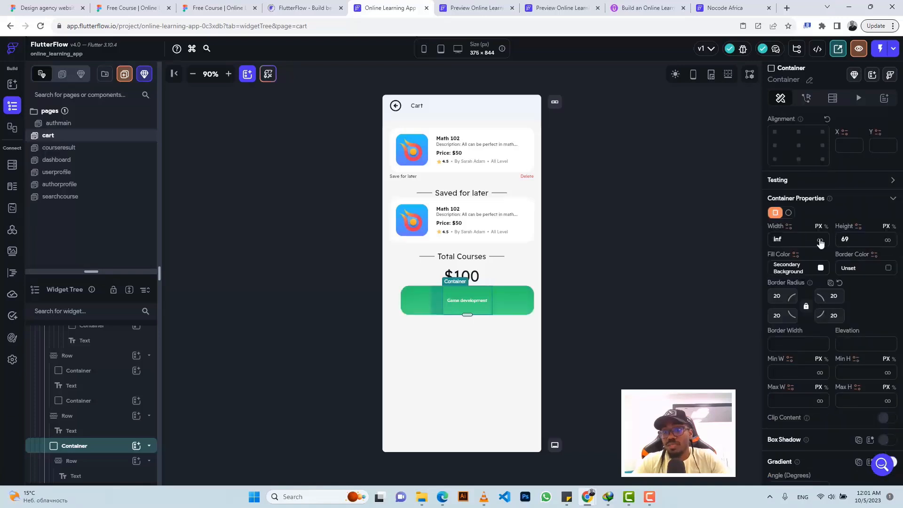
pyautogui.scroll(3, 800, 200)
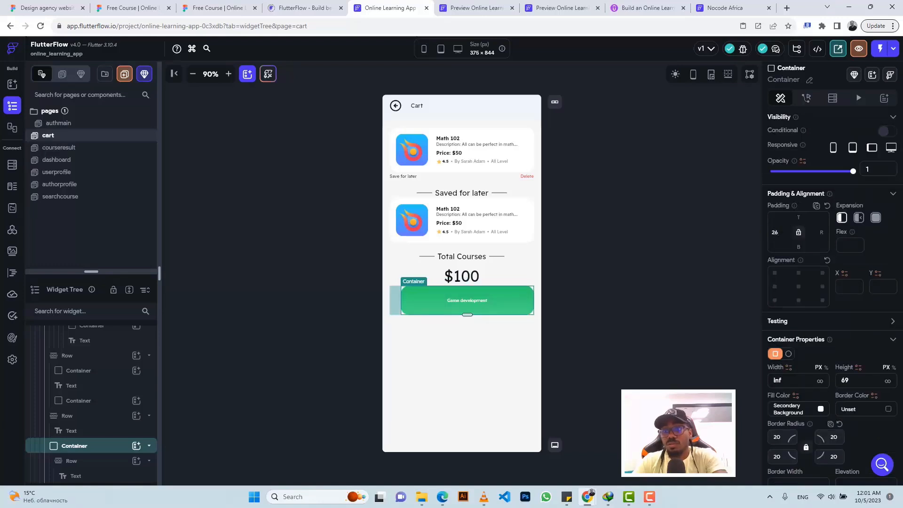
pyautogui.press('BackSpace')
pyautogui.press('BackSpace')
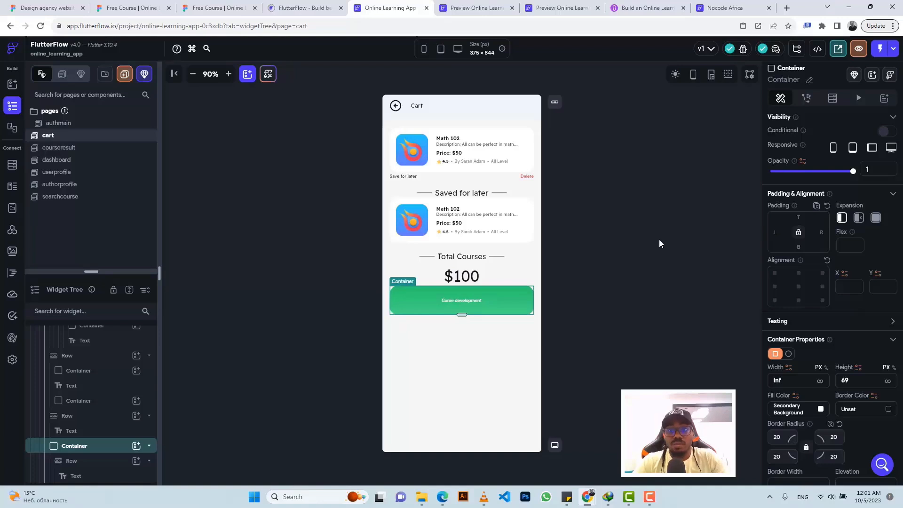
# Step: Check the gap between $100 and the checkout button in Figma, and set the green container's top padding to 13 in FlutterFlow
pyautogui.click(195, 3)
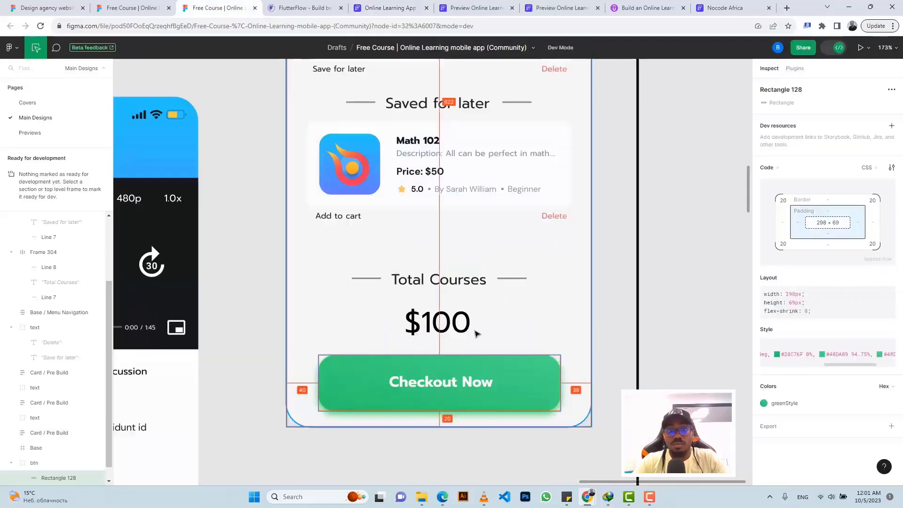
pyautogui.click(381, 9)
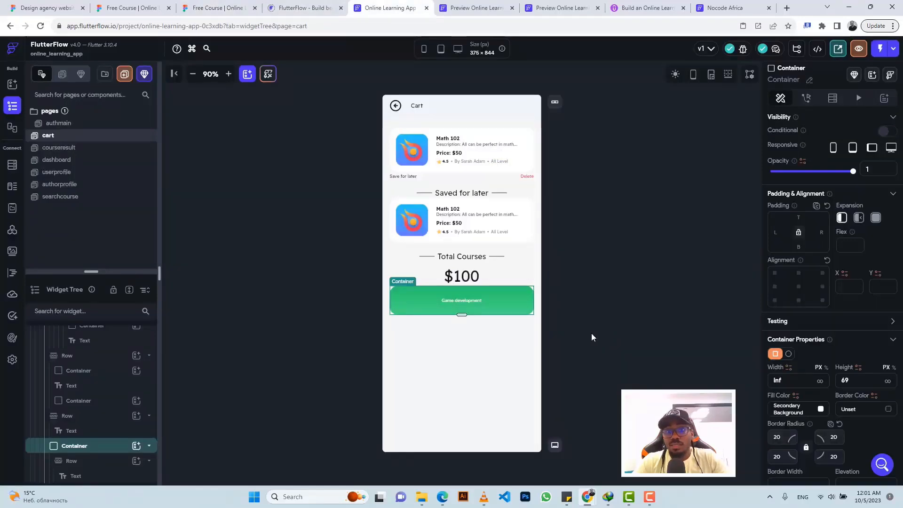
pyautogui.click(218, 6)
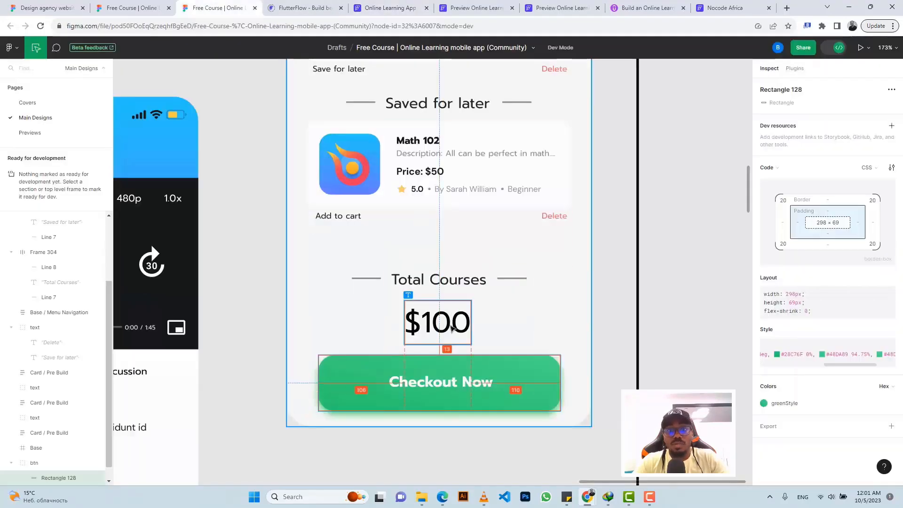
pyautogui.click(380, 6)
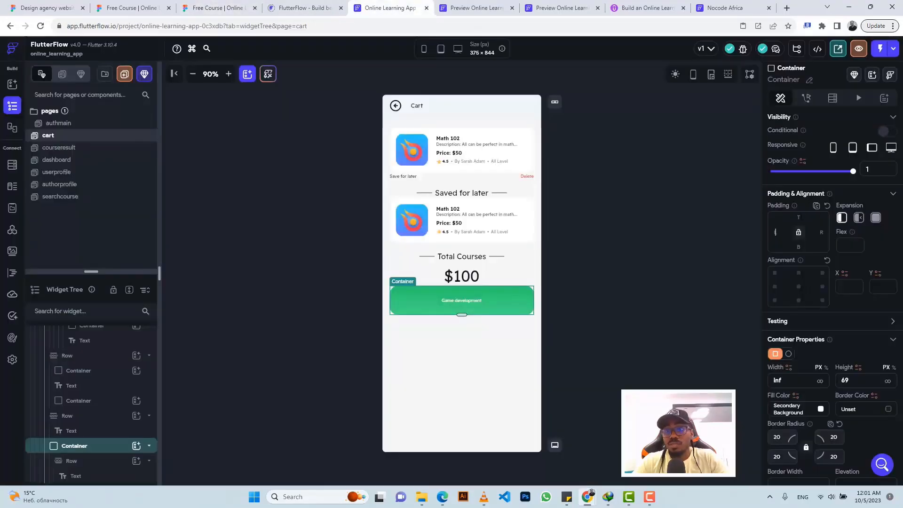
pyautogui.click(800, 217)
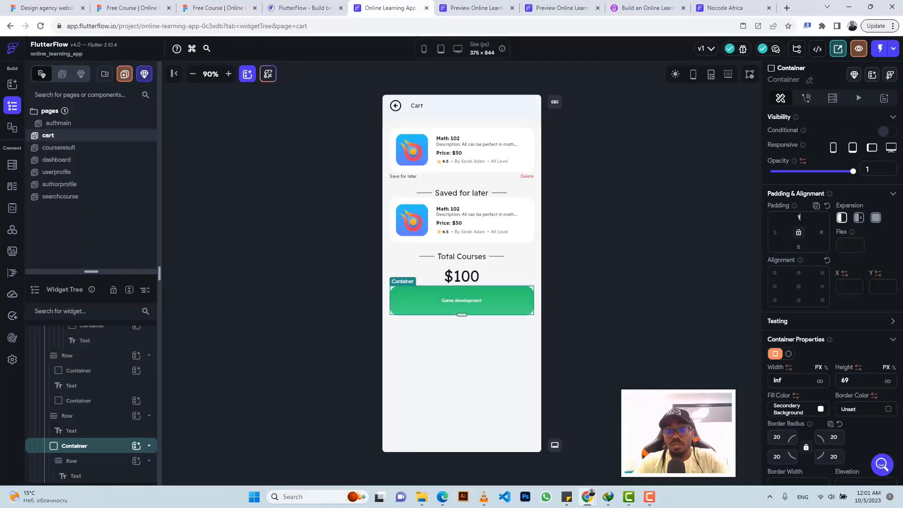
pyautogui.write('13')
pyautogui.scroll(-2, 843, 344)
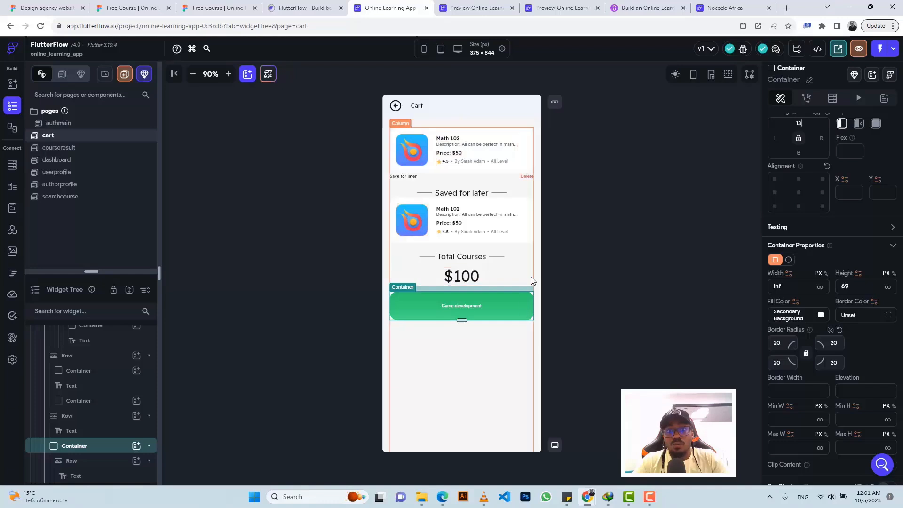
pyautogui.click(628, 290)
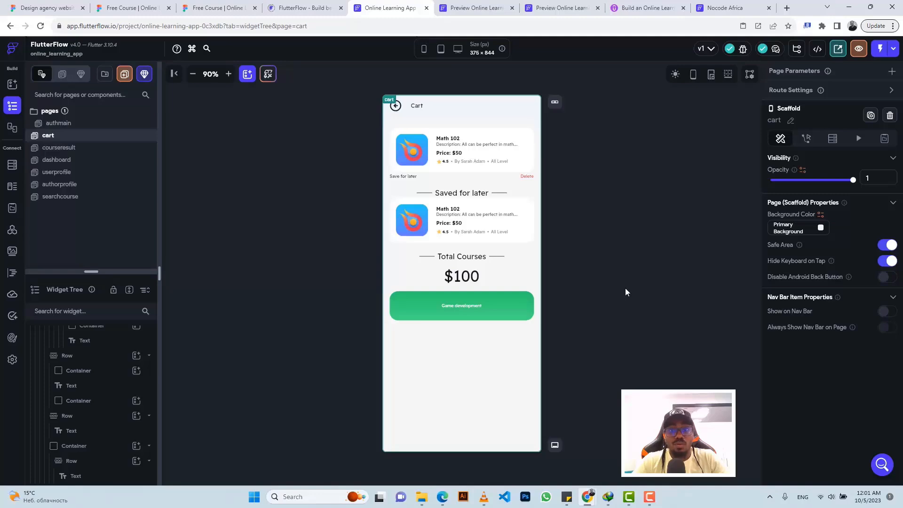
# Step: Examine the Checkout Now button and the course-details screen in the Figma design
pyautogui.click(214, 9)
pyautogui.scroll(-1, 418, 224)
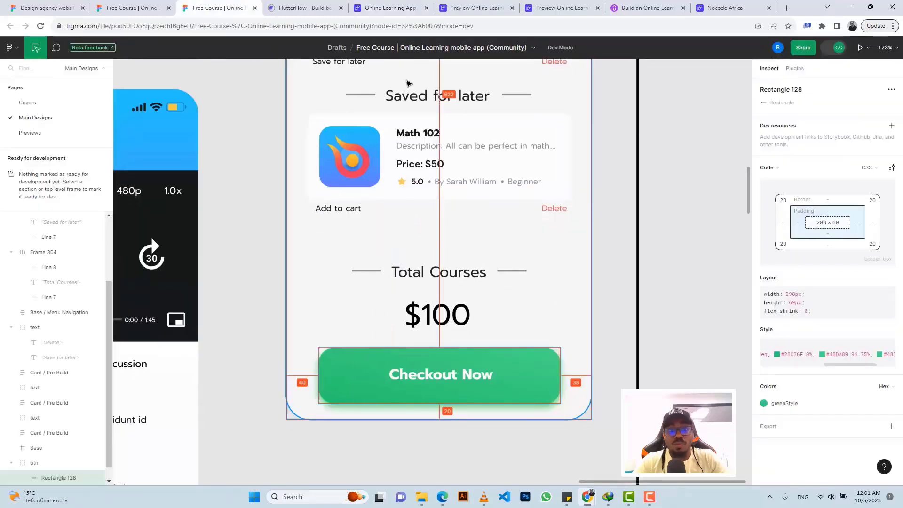
pyautogui.click(377, 8)
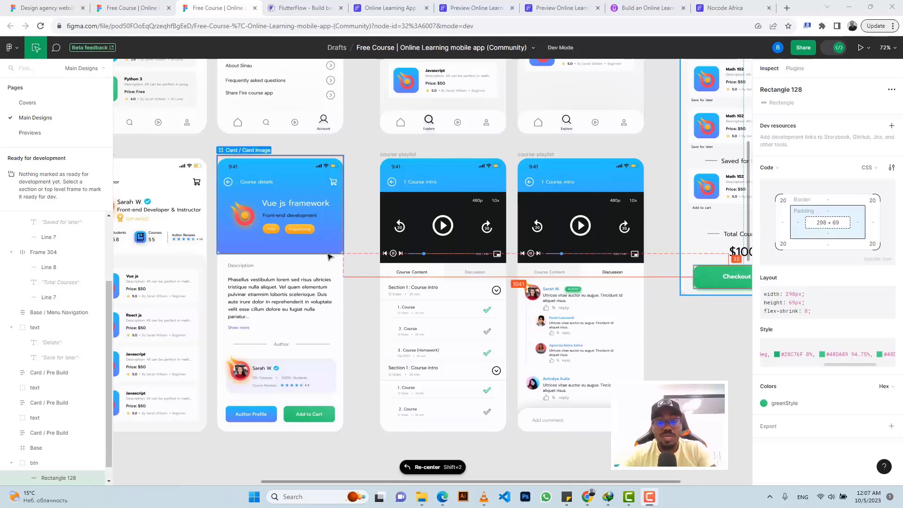
pyautogui.scroll(5, 328, 257)
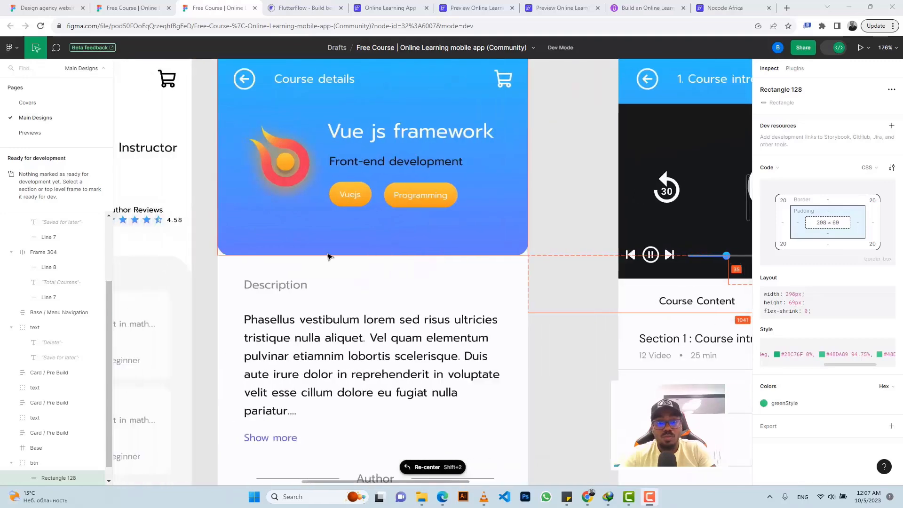
pyautogui.scroll(-3, 329, 257)
pyautogui.scroll(-2, 329, 256)
pyautogui.scroll(-1, 303, 257)
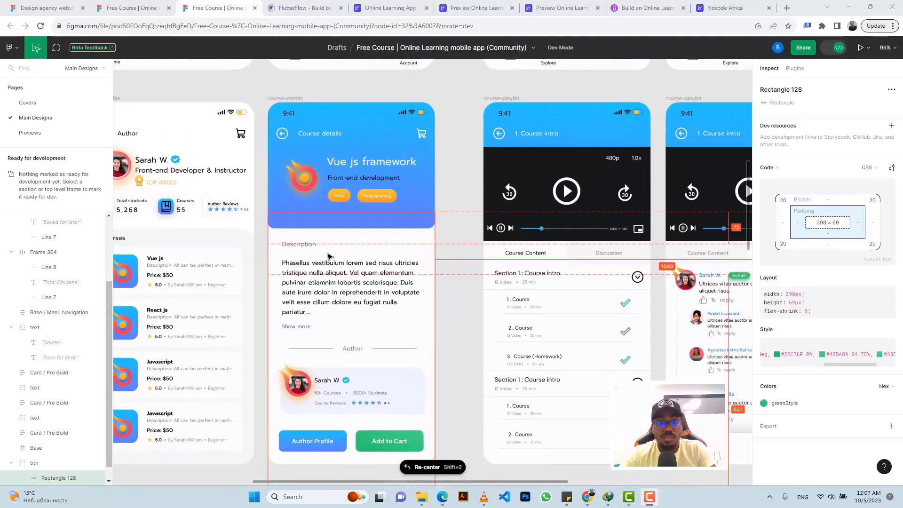
# Step: Create a blank page named coursedetails in the FlutterFlow project
pyautogui.click(392, 9)
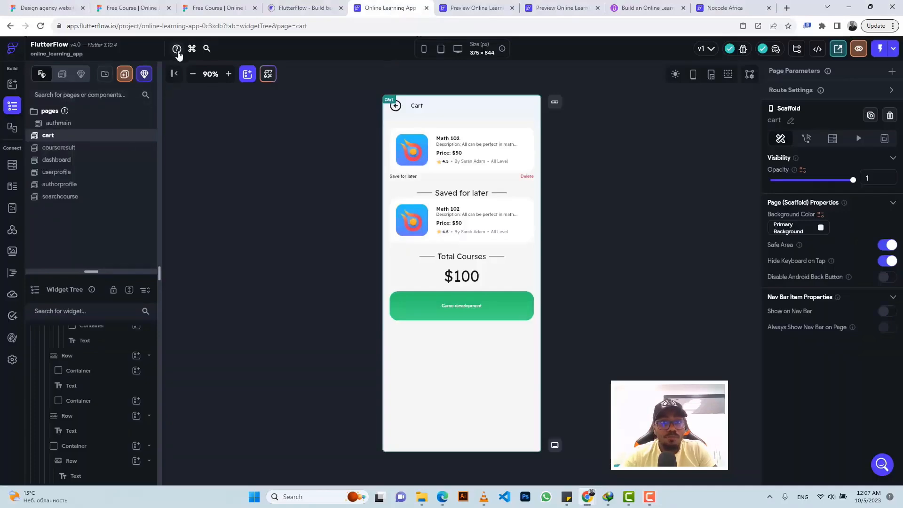
pyautogui.click(124, 76)
pyautogui.click(279, 292)
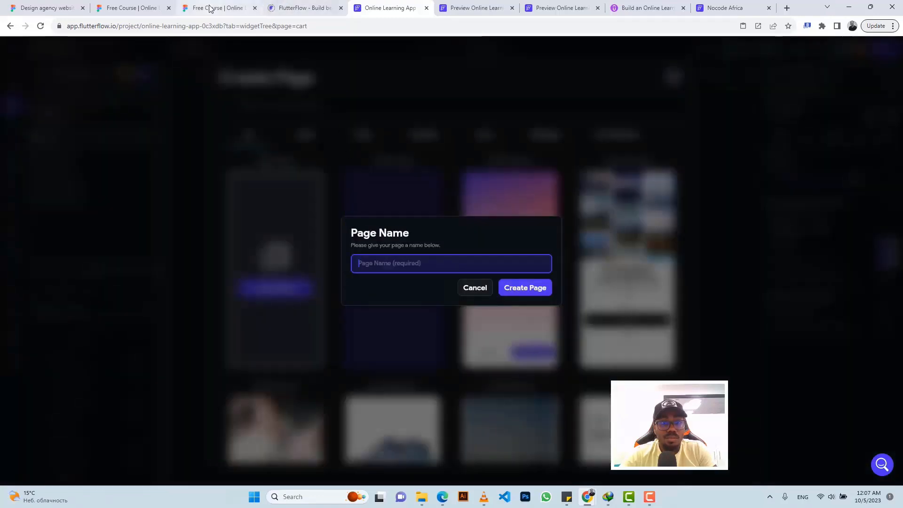
pyautogui.write('cou')
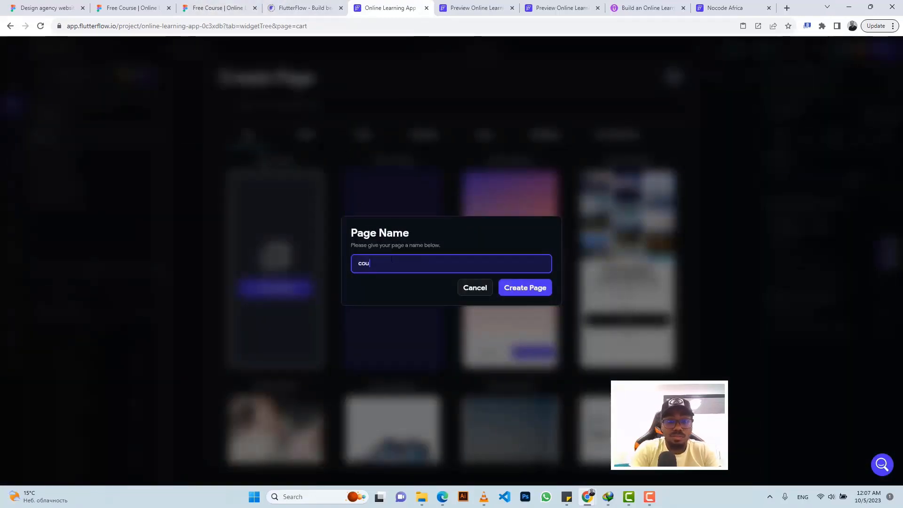
pyautogui.write('rsedetails')
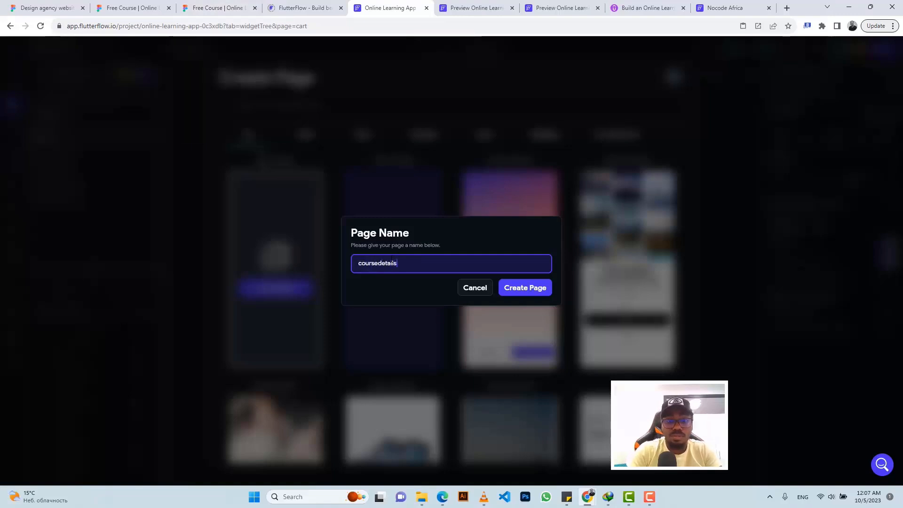
pyautogui.click(518, 294)
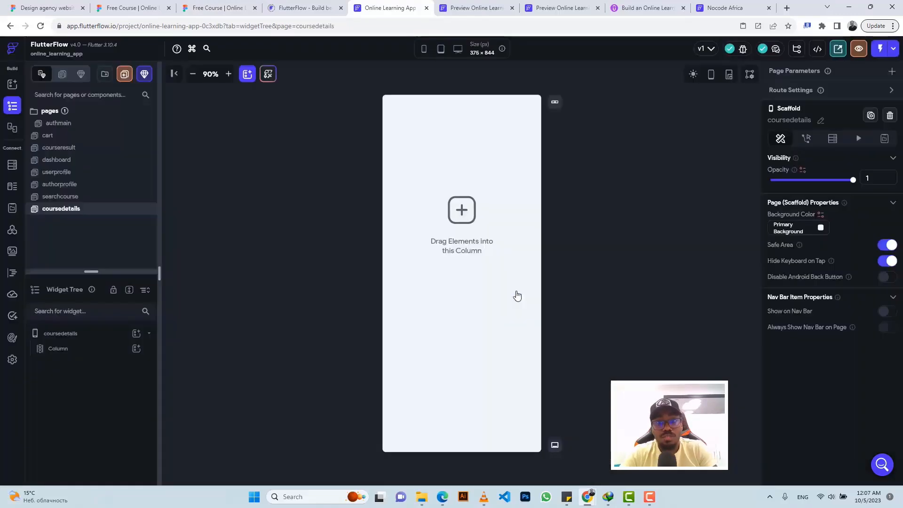
# Step: Copy the "Explore" header row from the searchcourse page and paste it into the coursedetails page's column, after checking the Figma header
pyautogui.click(234, 7)
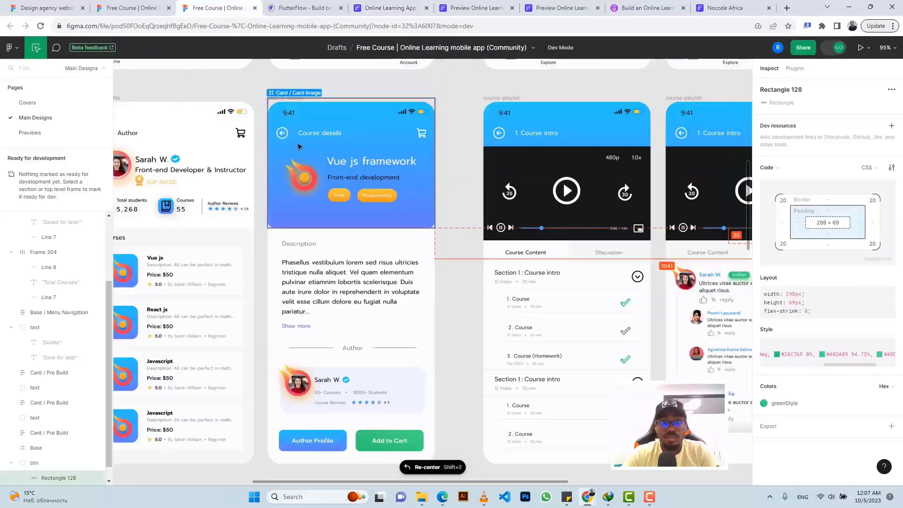
pyautogui.click(387, 6)
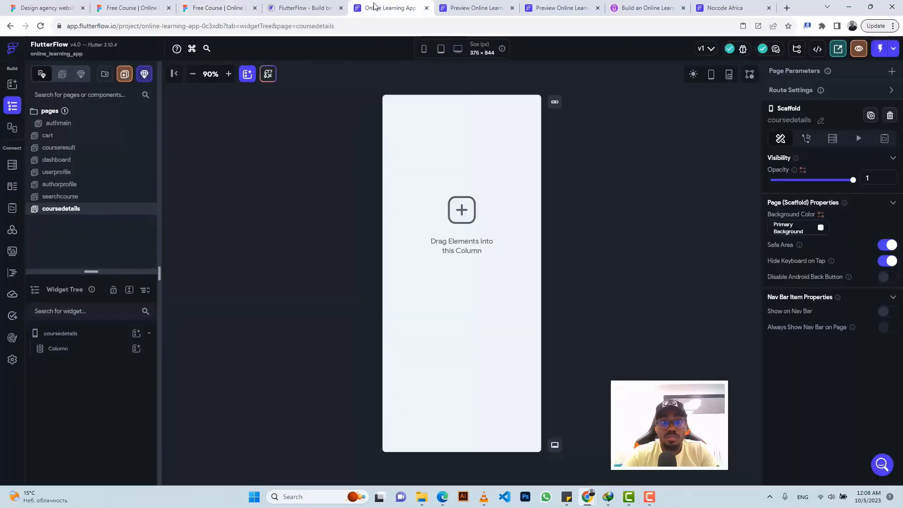
pyautogui.click(83, 198)
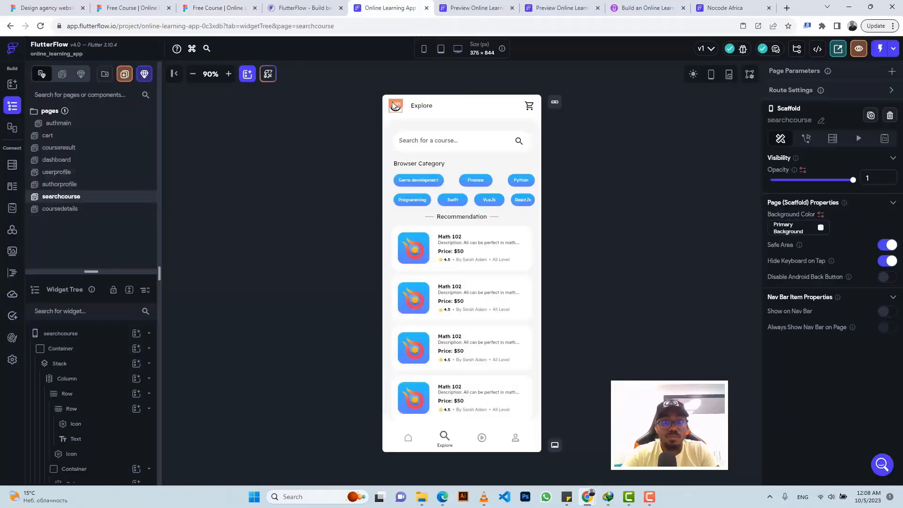
pyautogui.click(465, 107)
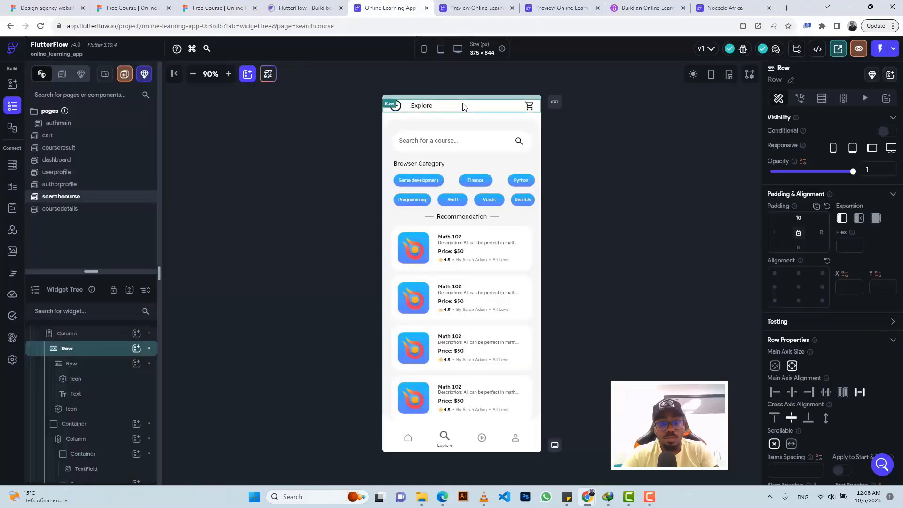
pyautogui.hotkey('ctrl', 'c')
pyautogui.click(81, 208)
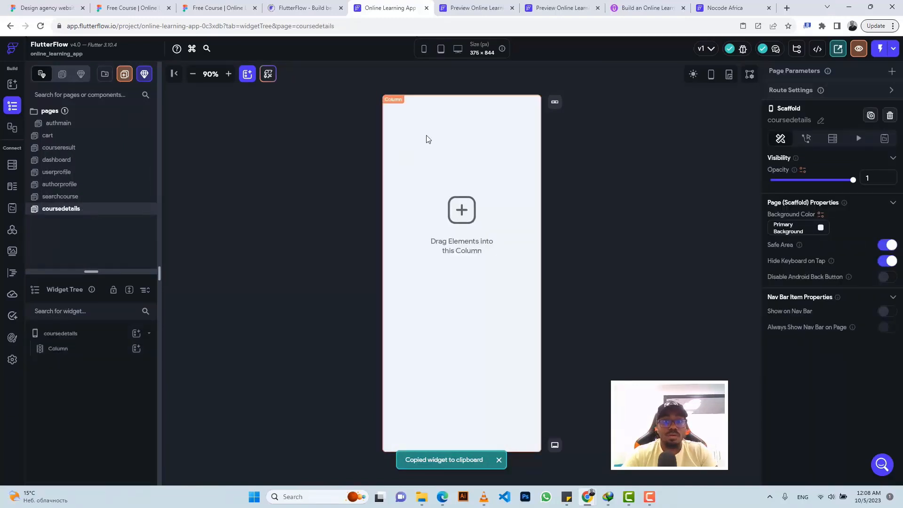
pyautogui.click(428, 139)
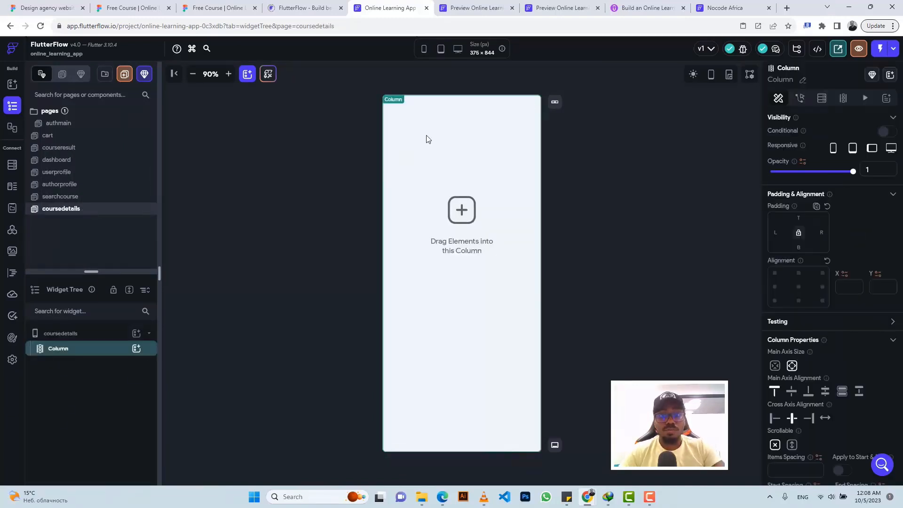
pyautogui.hotkey('ctrl', 'v')
pyautogui.click(396, 106)
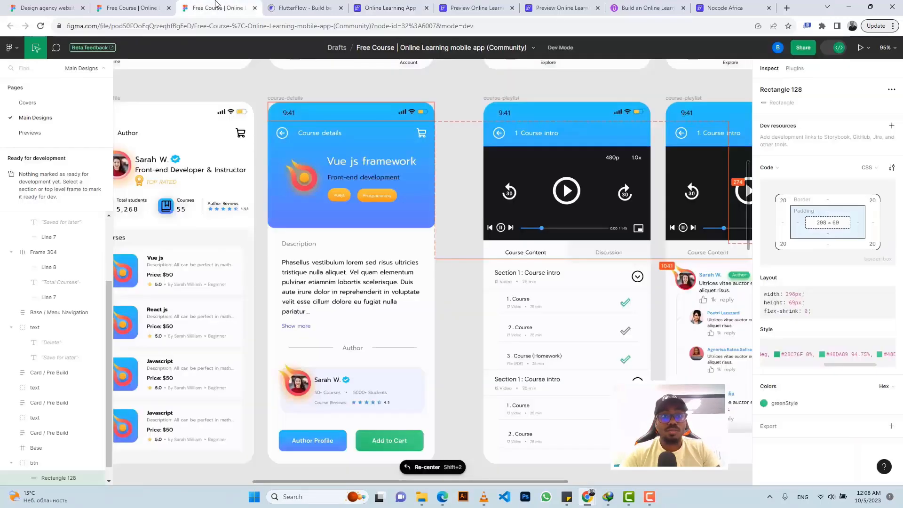
# Step: Inspect the blue header card of the course-details screen in Figma, and clear the outer header row's top padding in FlutterFlow
pyautogui.click(218, 8)
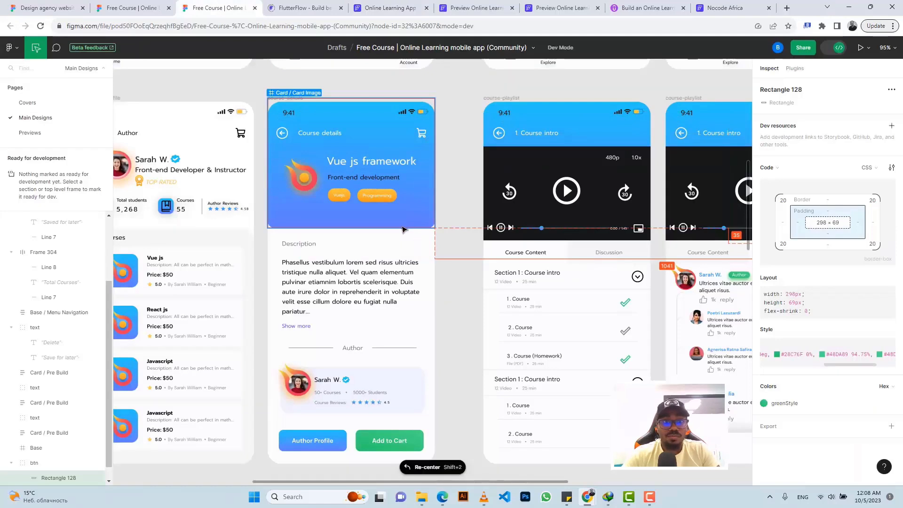
pyautogui.click(282, 228)
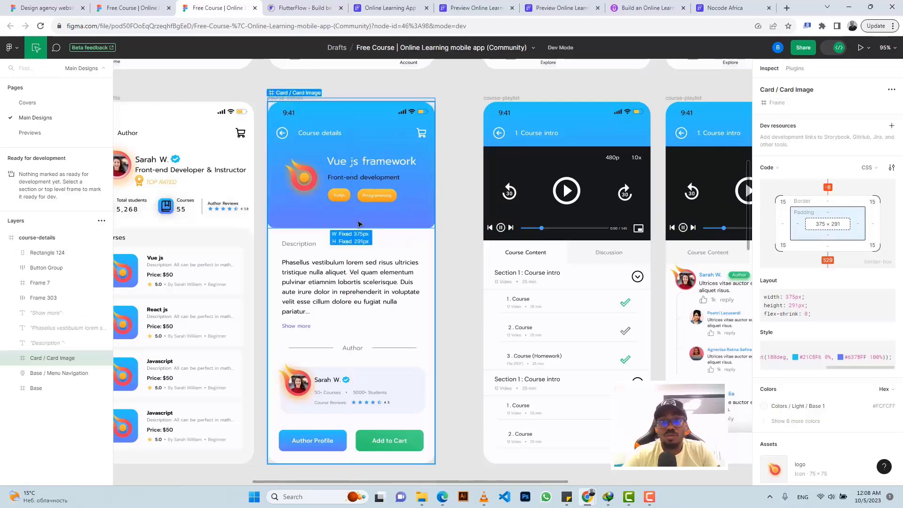
pyautogui.click(379, 7)
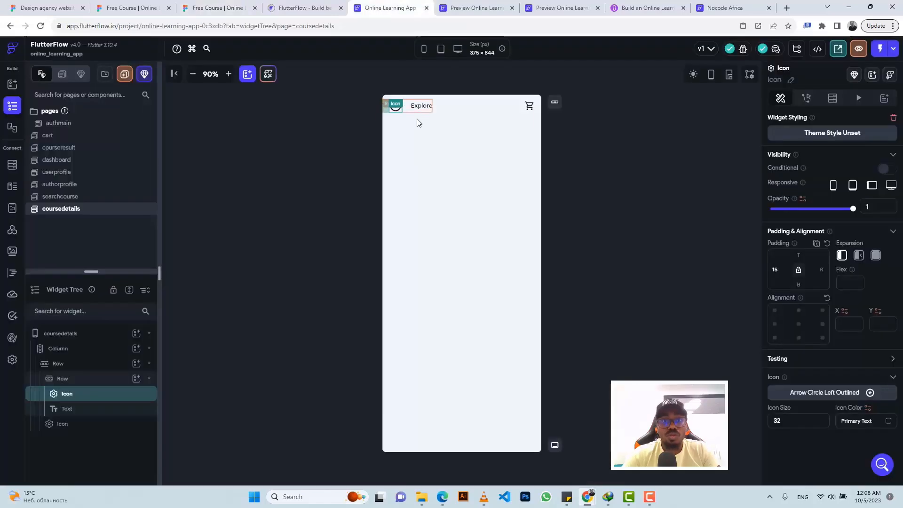
pyautogui.click(75, 380)
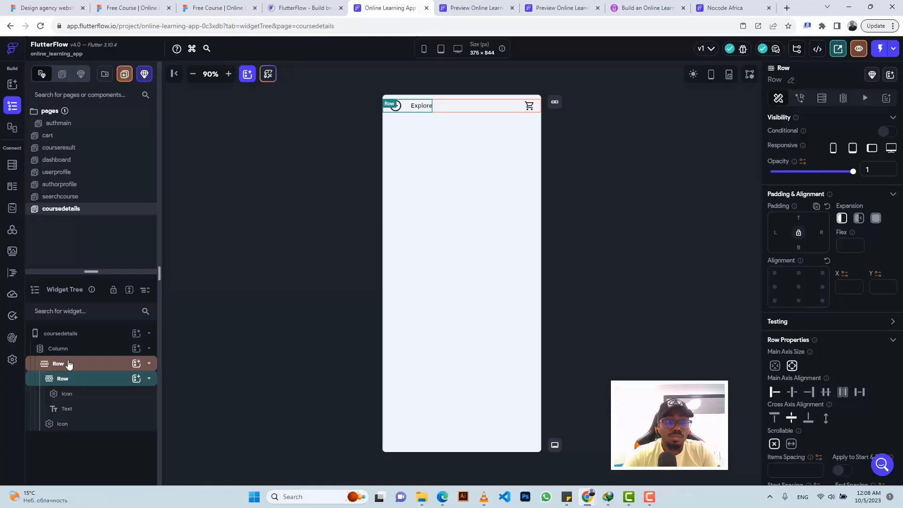
pyautogui.click(69, 364)
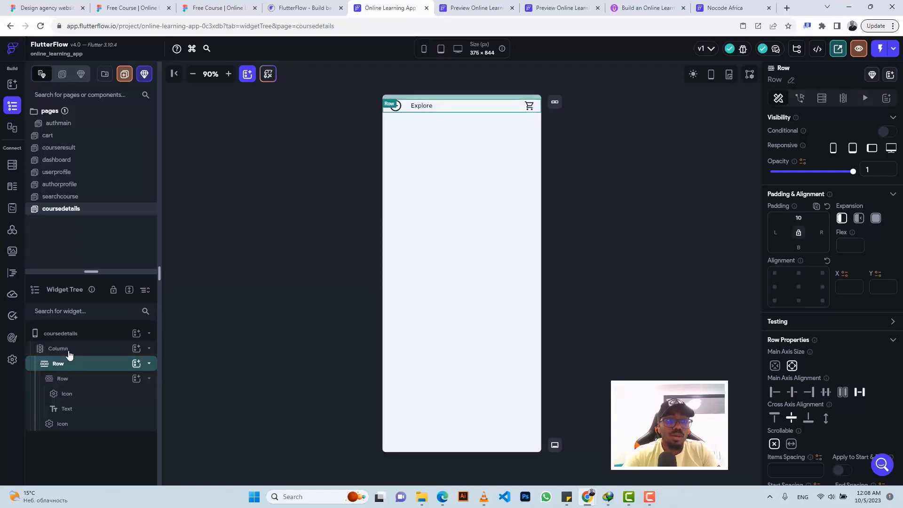
pyautogui.click(69, 349)
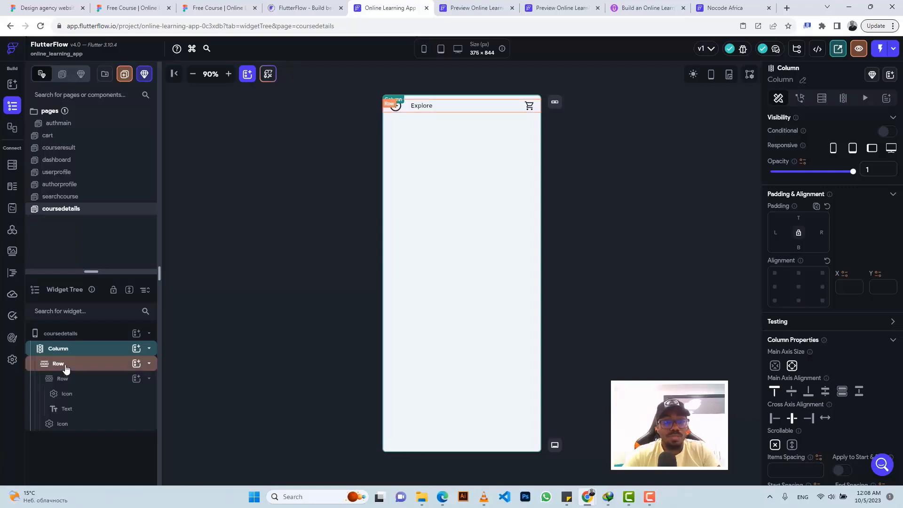
pyautogui.click(65, 368)
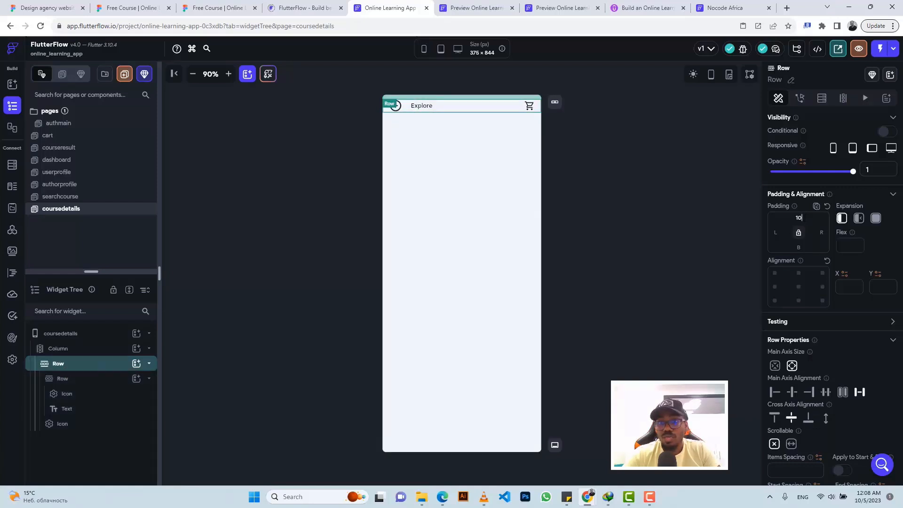
pyautogui.press('BackSpace')
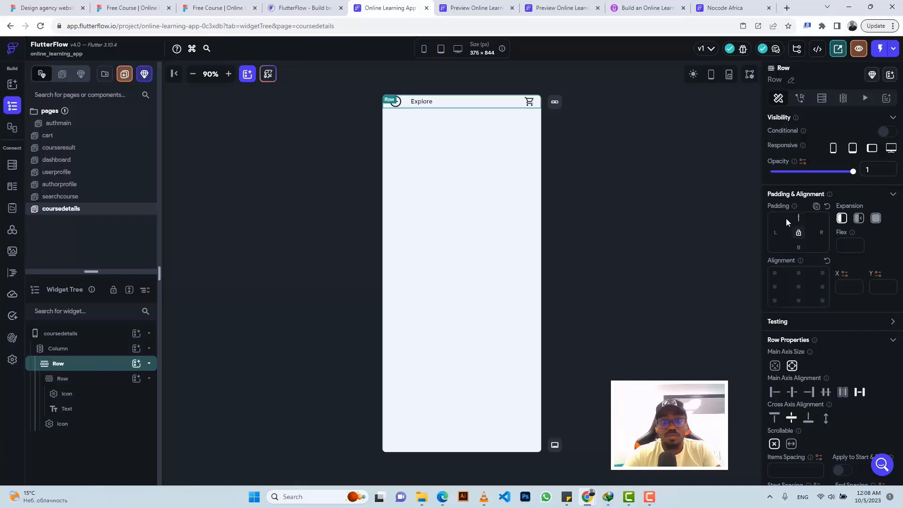
# Step: Wrap the outer header row of the coursedetails page in a Container
pyautogui.rightClick(82, 367)
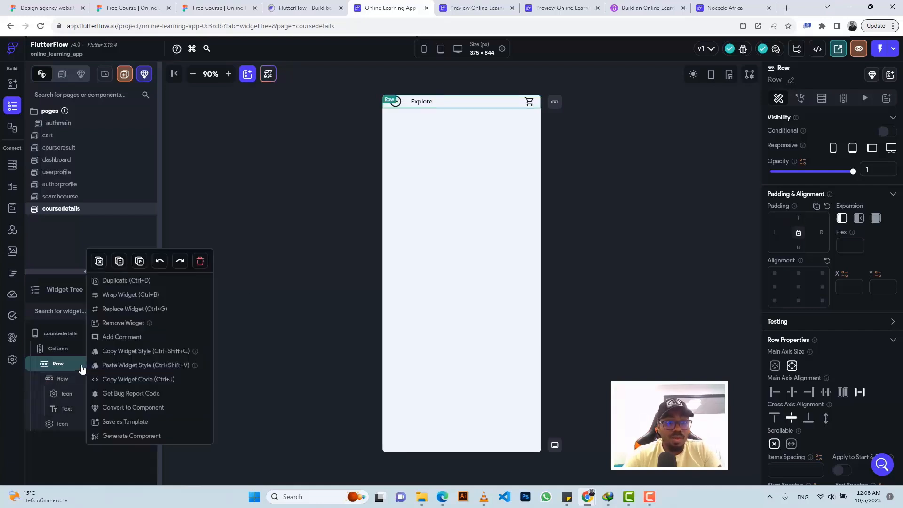
pyautogui.click(134, 299)
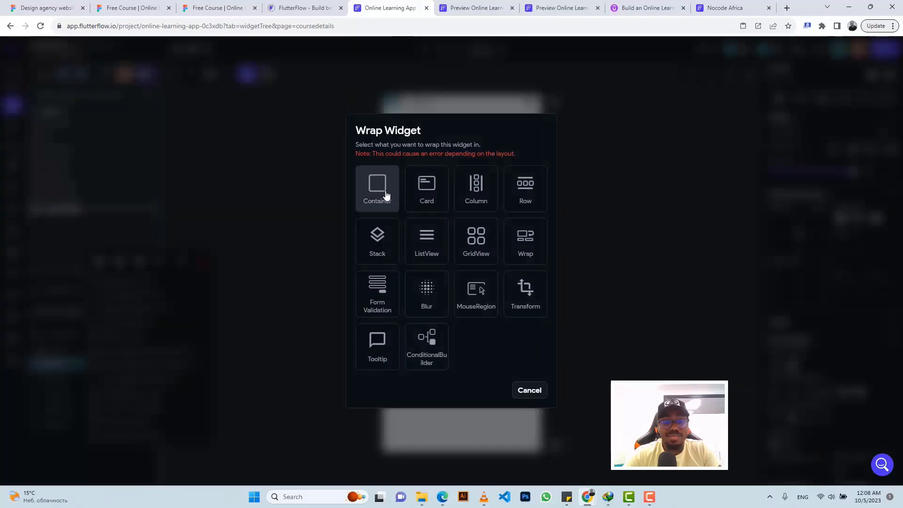
pyautogui.click(378, 188)
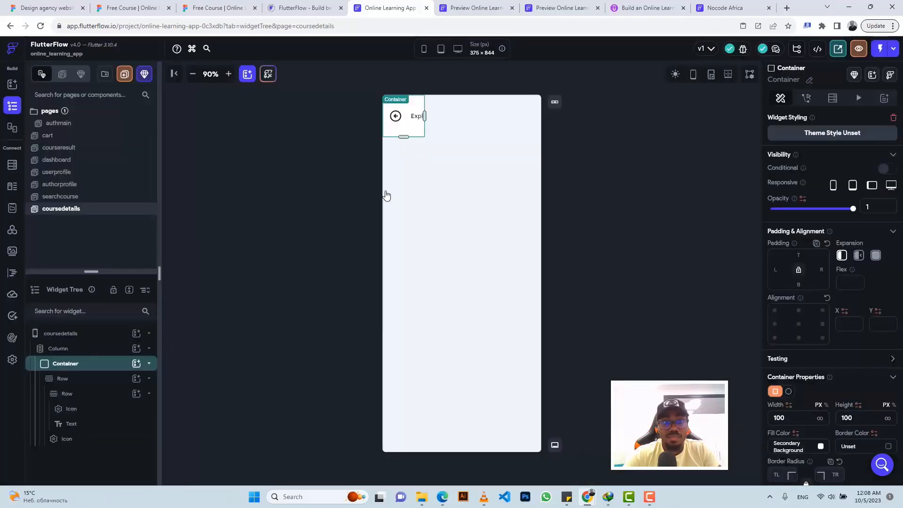
# Step: Check the header card in Figma, and give the new container infinite width, a height of 291 px and a border radius of 15
pyautogui.click(207, 7)
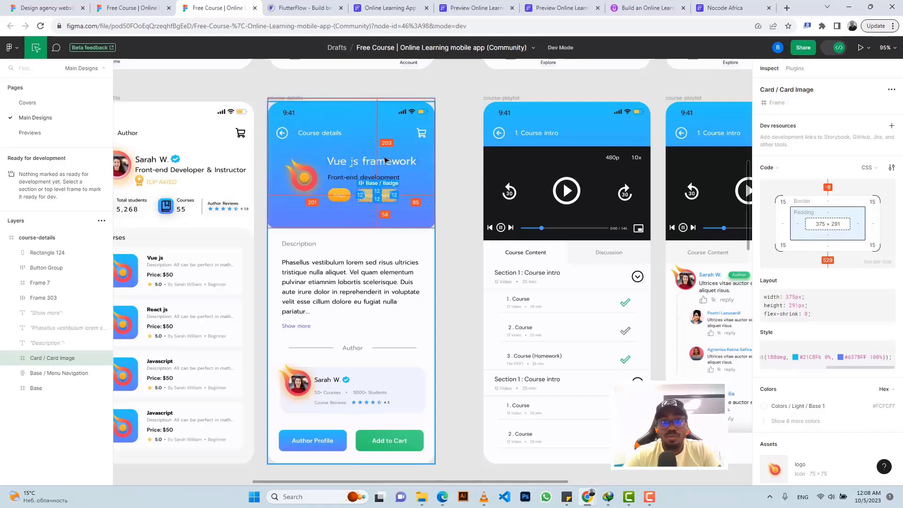
pyautogui.click(379, 8)
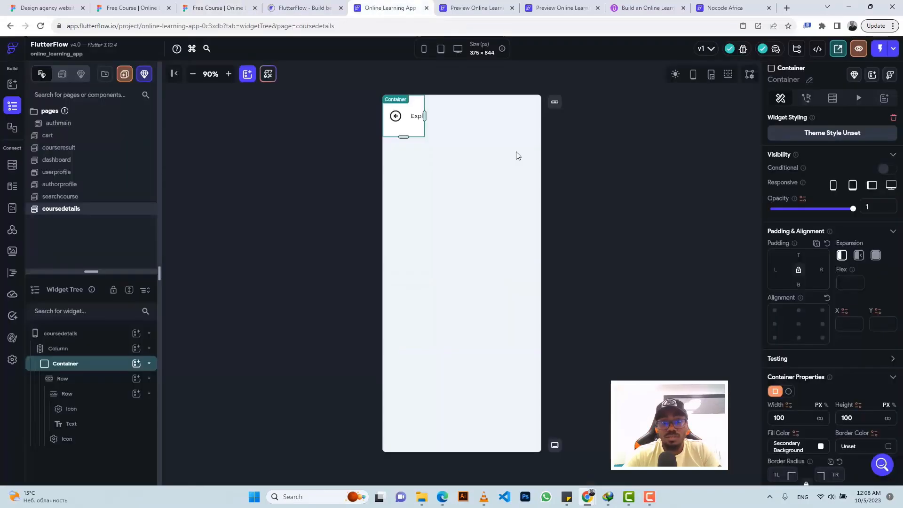
pyautogui.doubleClick(793, 418)
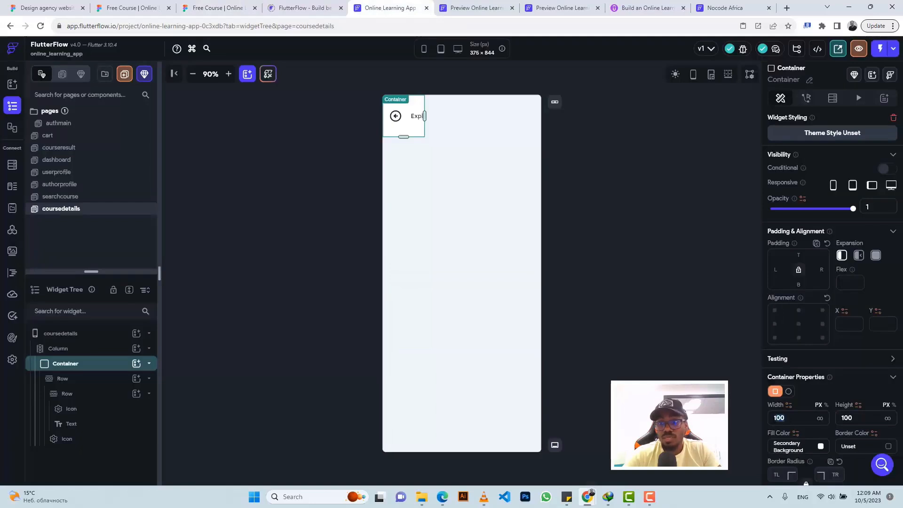
pyautogui.doubleClick(863, 418)
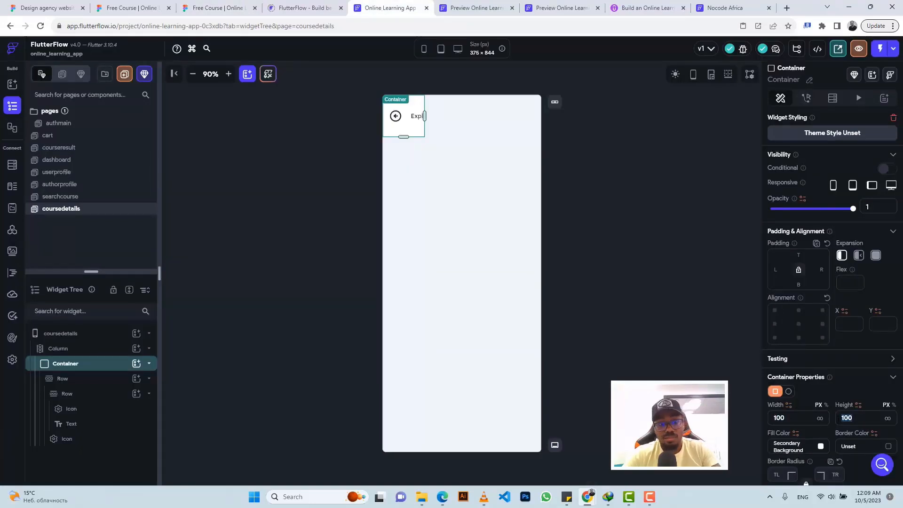
pyautogui.write('291')
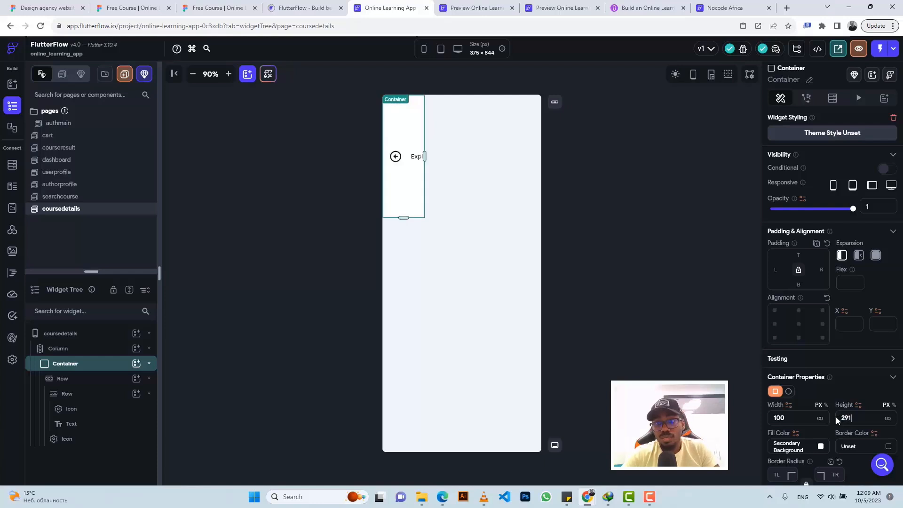
pyautogui.click(820, 418)
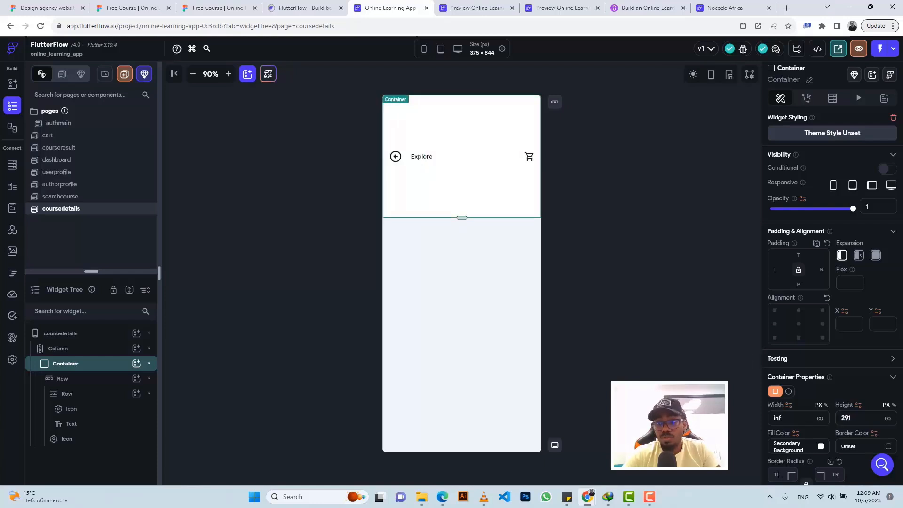
pyautogui.scroll(-1, 776, 472)
pyautogui.write('15')
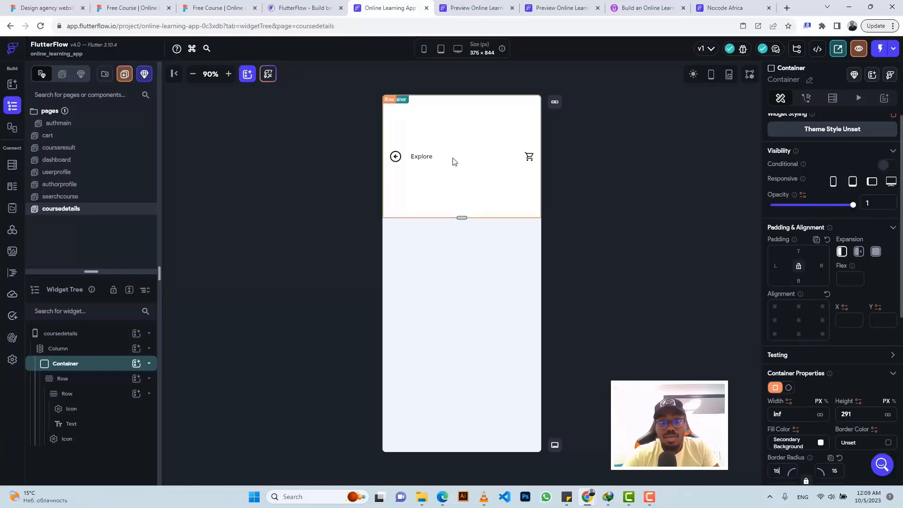
# Step: Wrap the header row inside the container in a Column
pyautogui.click(84, 381)
pyautogui.rightClick(84, 382)
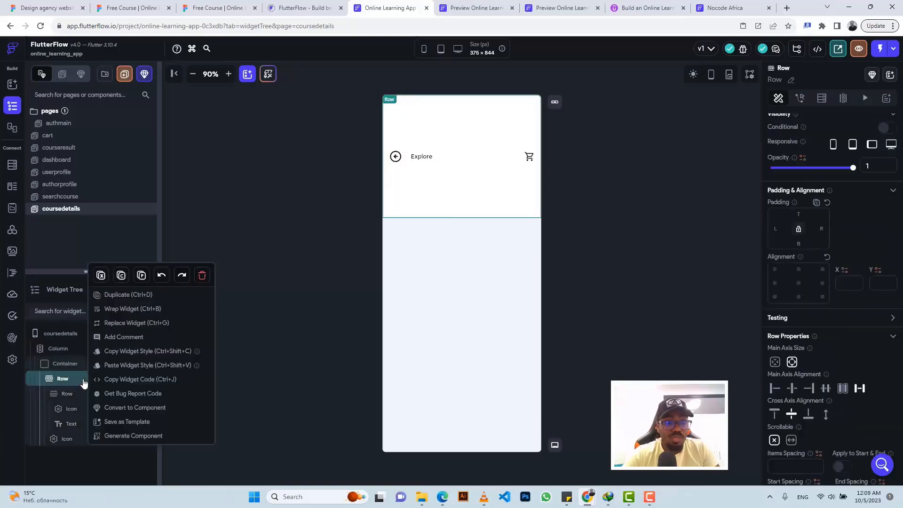
pyautogui.click(130, 315)
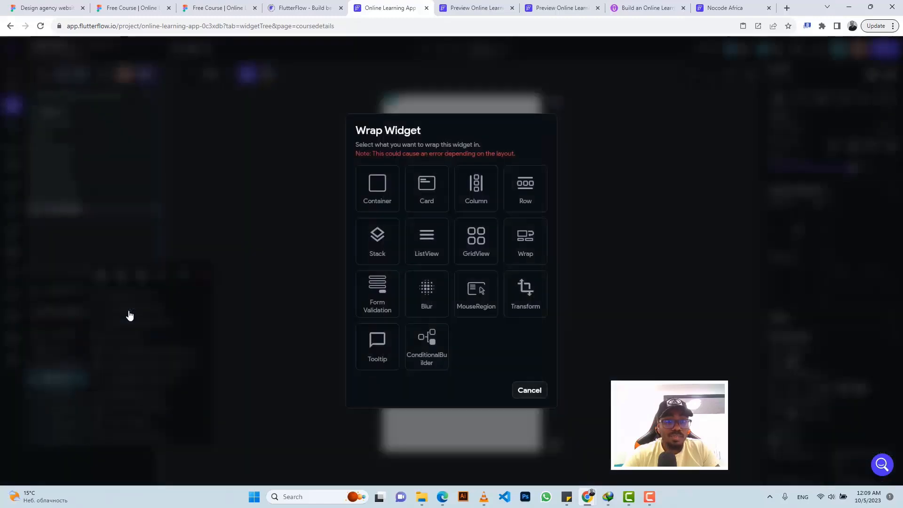
pyautogui.click(477, 184)
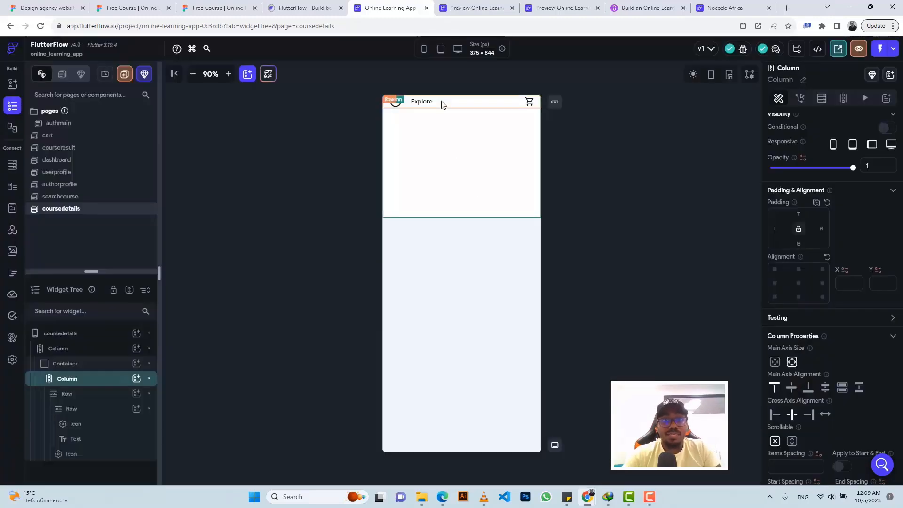
# Step: Copy the header card's first gradient color from Figma, enable the container's gradient in FlutterFlow and set Color 1 to #21C8F6
pyautogui.click(218, 8)
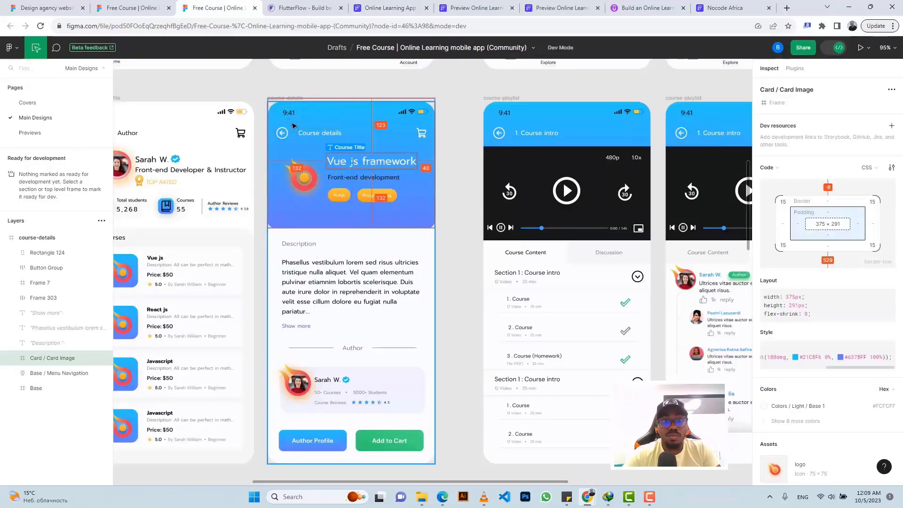
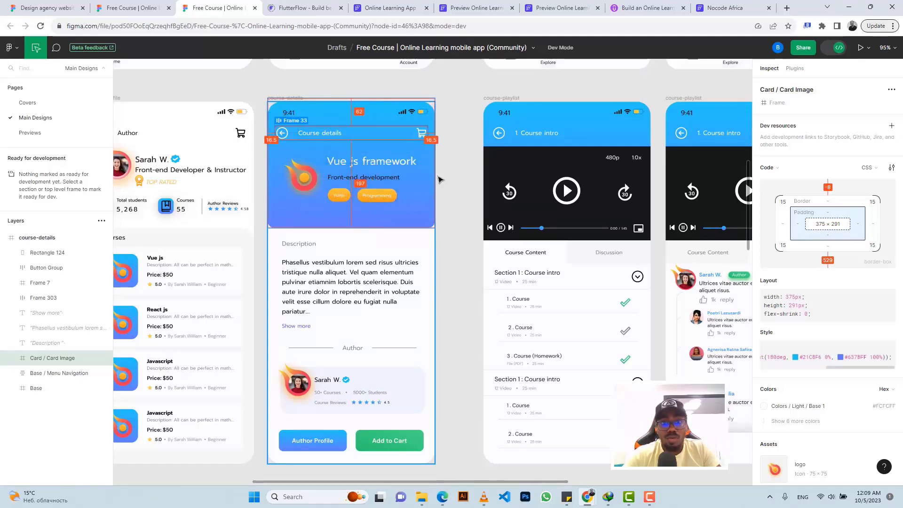
pyautogui.doubleClick(813, 359)
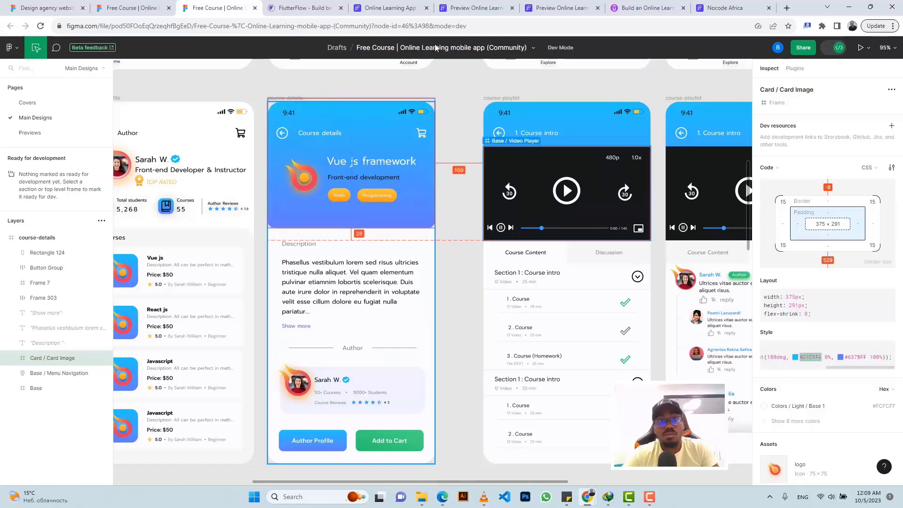
pyautogui.click(390, 8)
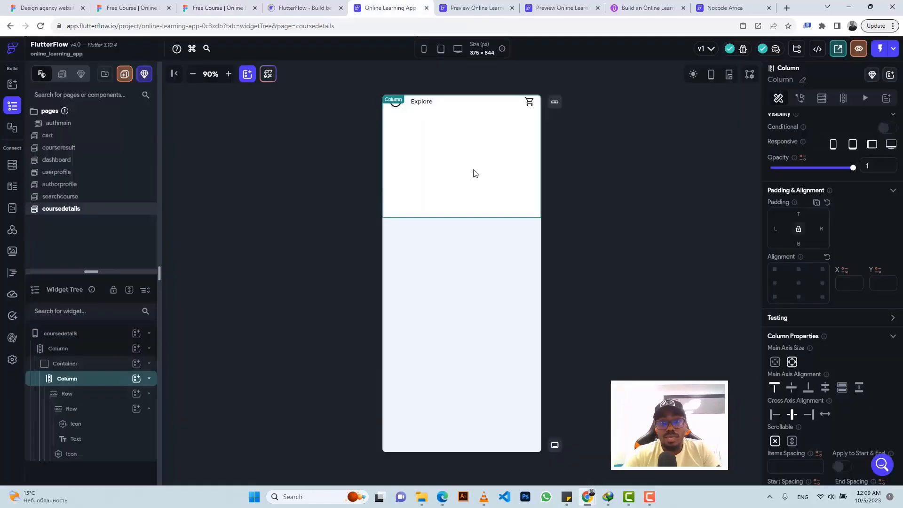
pyautogui.click(92, 365)
pyautogui.scroll(-6, 841, 364)
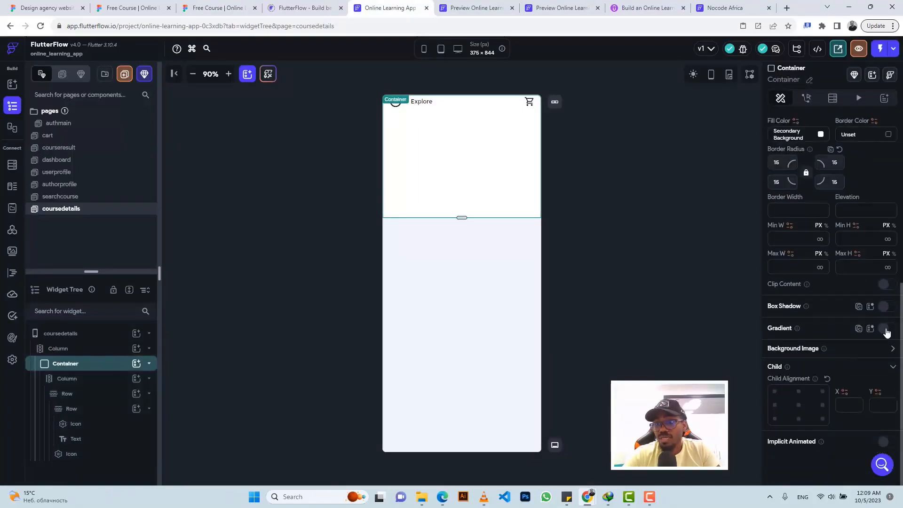
pyautogui.click(885, 328)
pyautogui.click(792, 385)
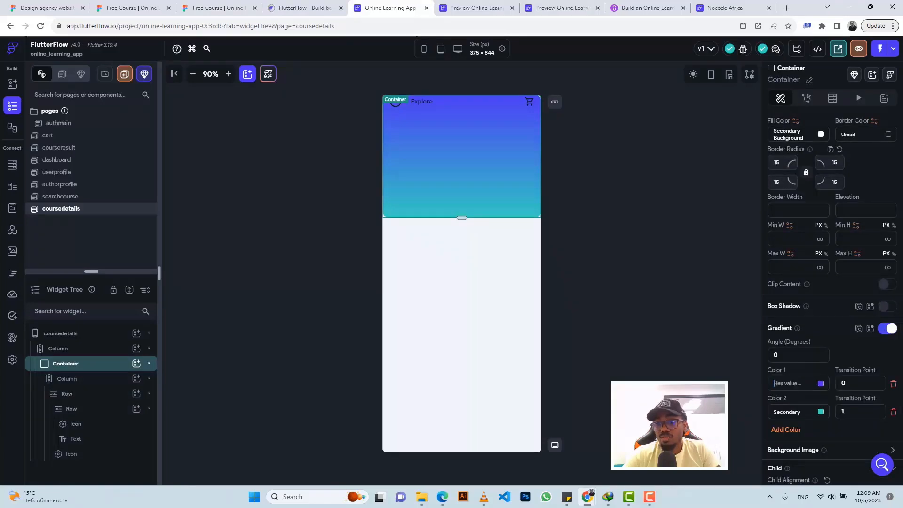
pyautogui.write('#21C8F6')
pyautogui.press('Return')
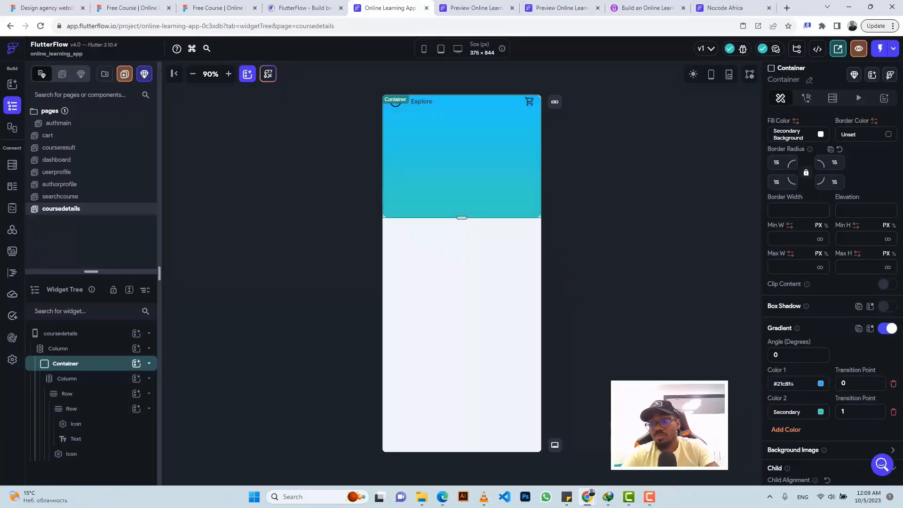
# Step: Copy the second gradient color from Figma, set the container's gradient Color 2 to #637BFF, and compare the header with the design
pyautogui.click(221, 7)
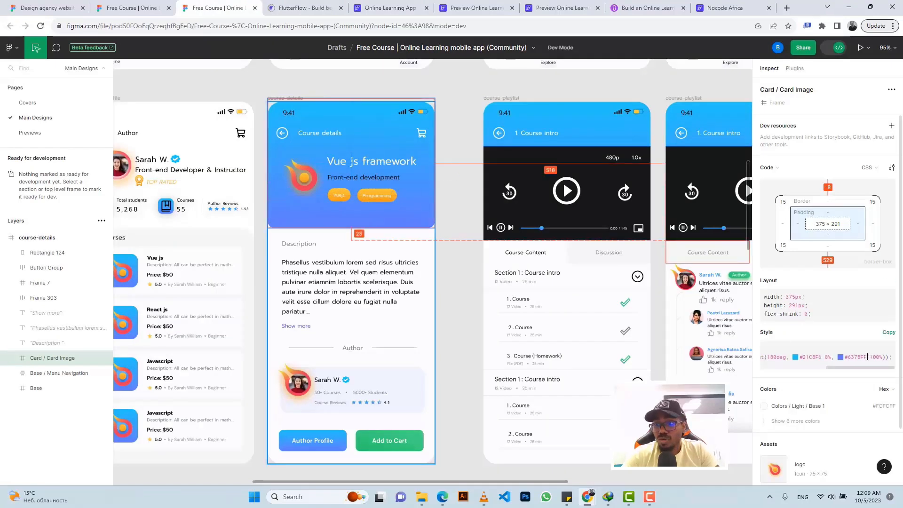
pyautogui.moveTo(864, 357); pyautogui.dragTo(849, 361)
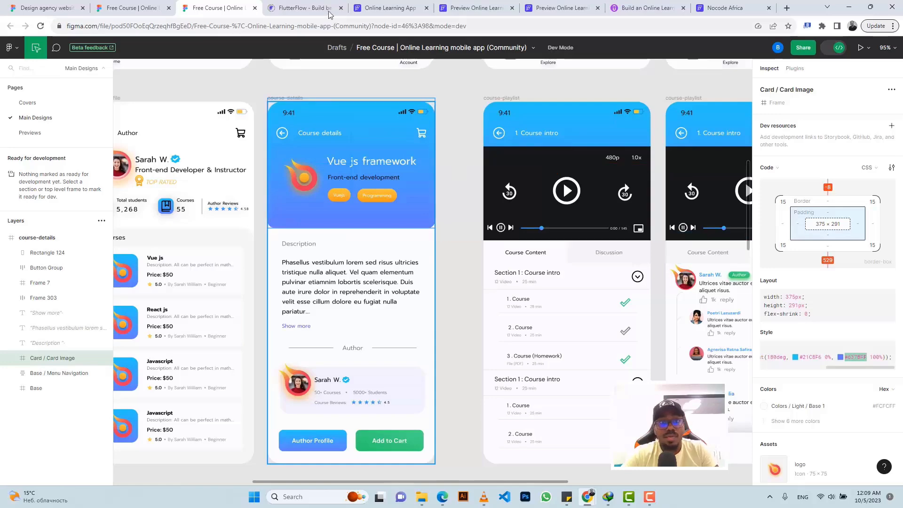
pyautogui.click(385, 8)
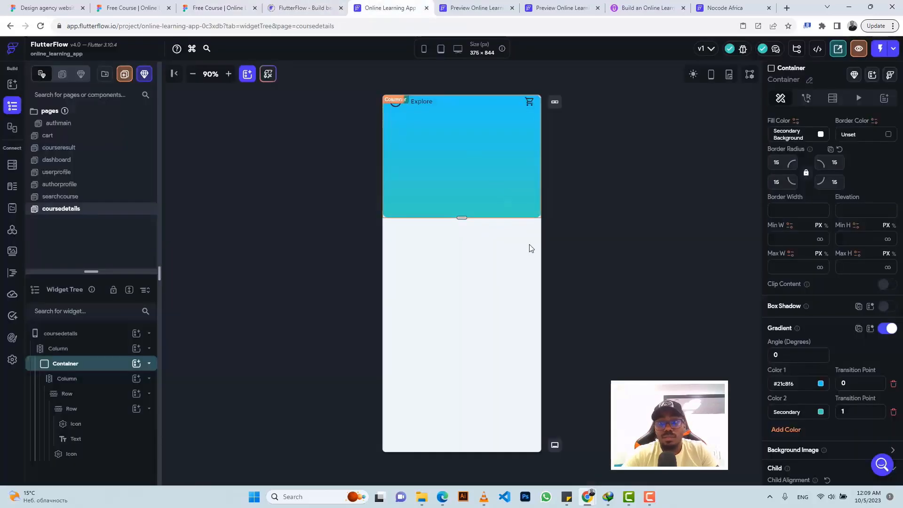
pyautogui.click(795, 412)
pyautogui.write('#637BFF')
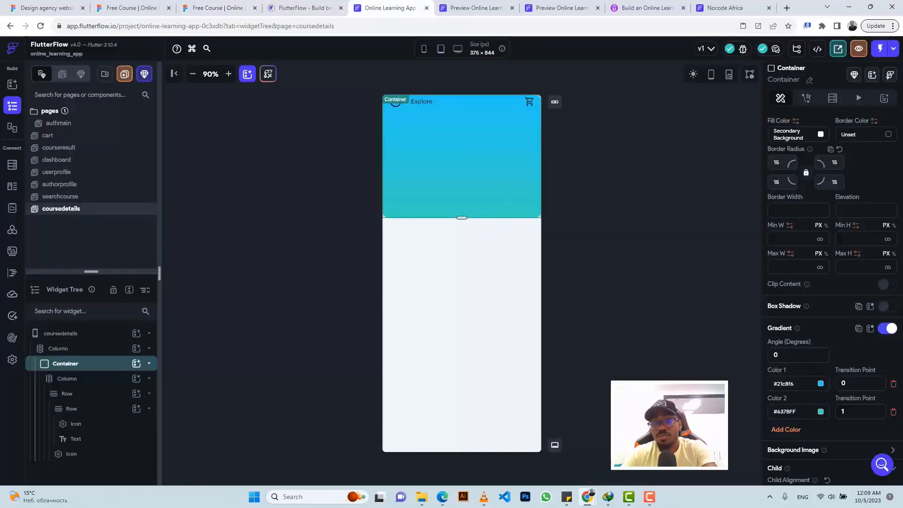
pyautogui.press('Return')
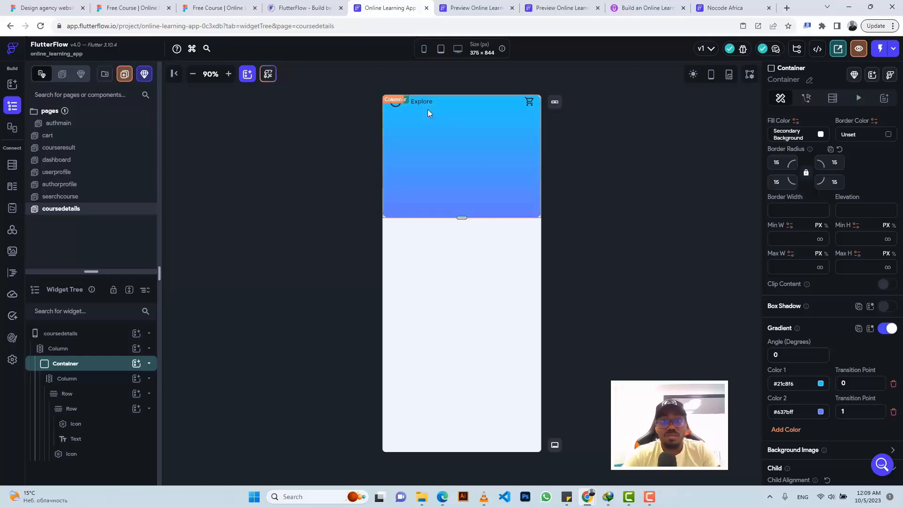
pyautogui.click(201, 8)
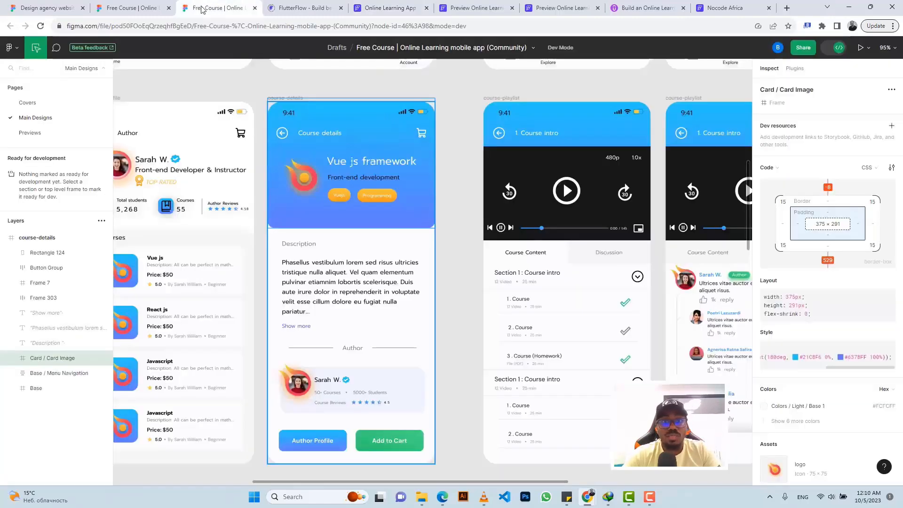
pyautogui.click(391, 8)
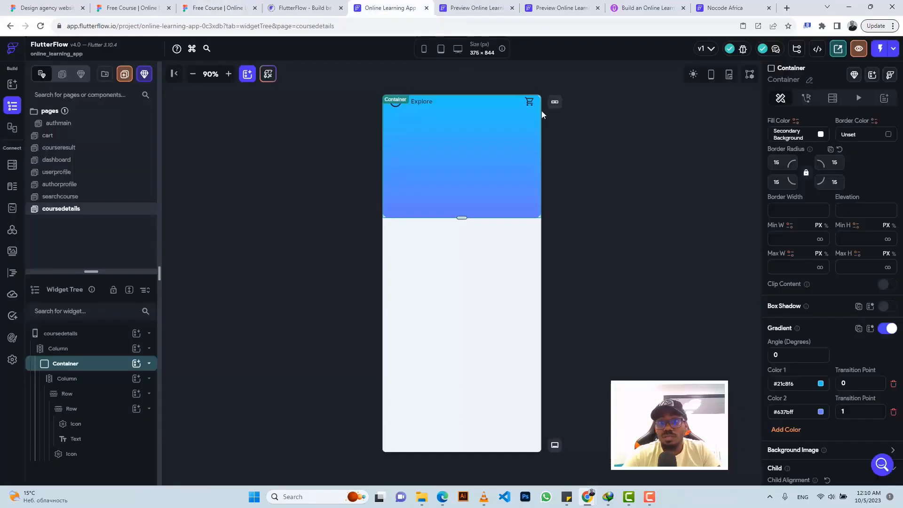
# Step: Set the color of the cart icon, the Explore text and the back arrow icon to Secondary Background
pyautogui.click(530, 103)
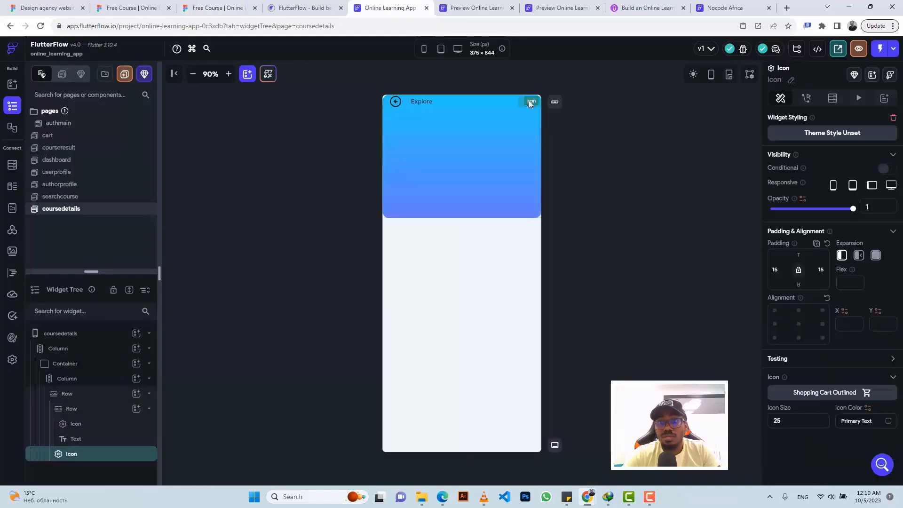
pyautogui.click(887, 422)
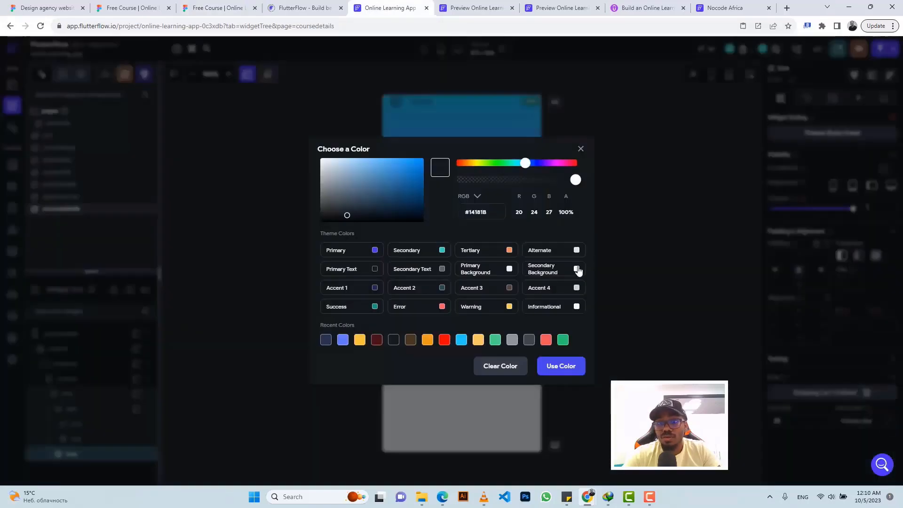
pyautogui.click(577, 269)
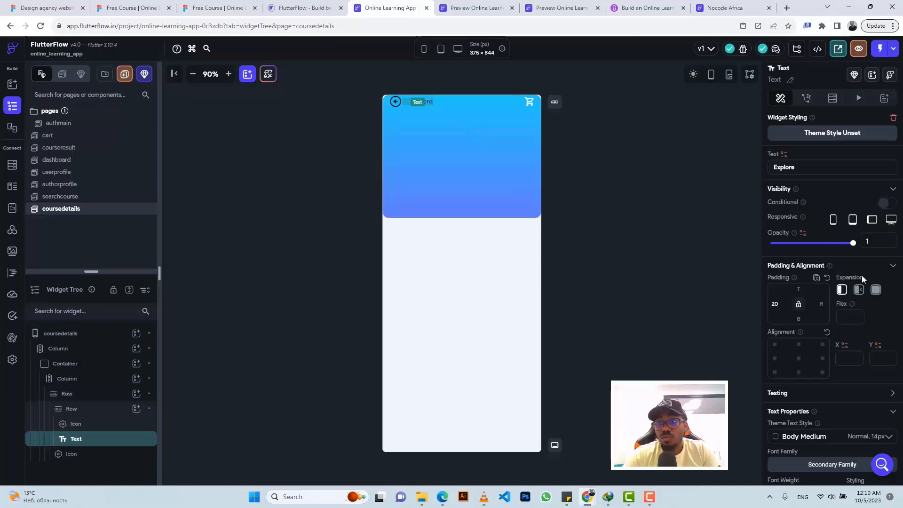
pyautogui.scroll(-5, 876, 289)
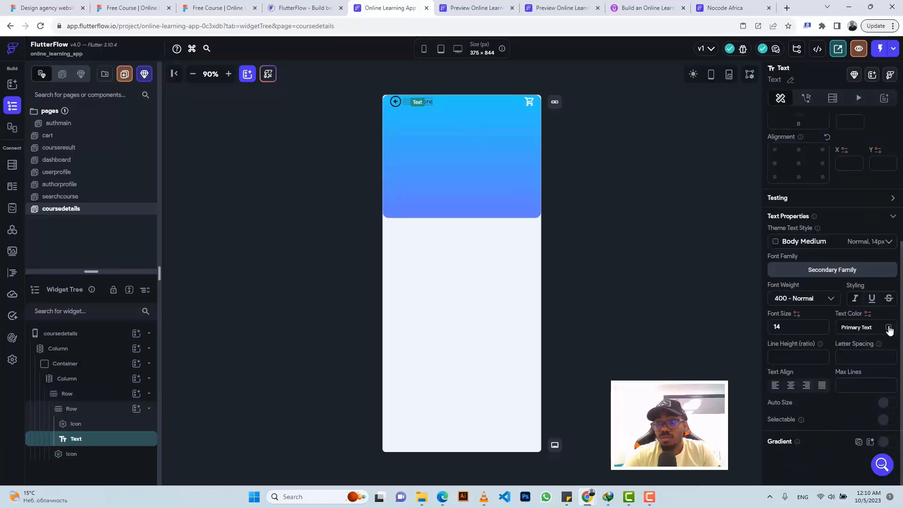
pyautogui.click(888, 327)
pyautogui.click(577, 270)
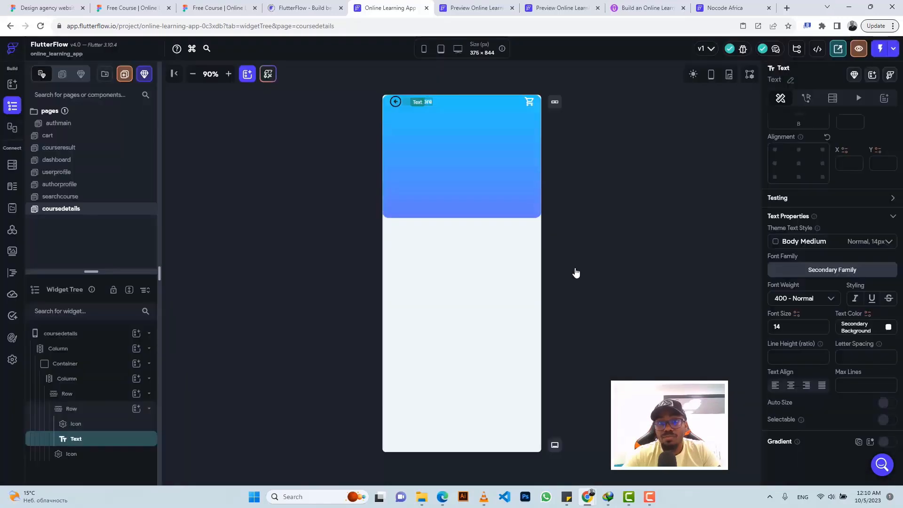
pyautogui.click(396, 104)
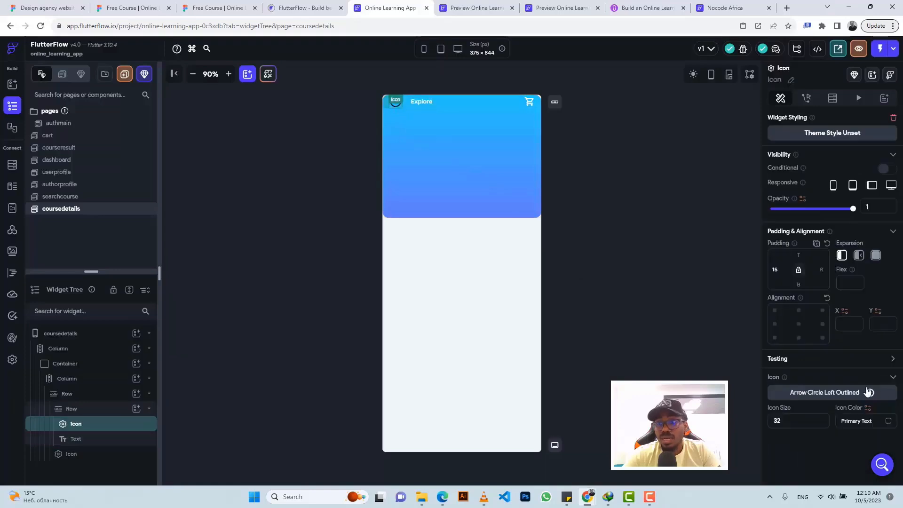
pyautogui.click(889, 421)
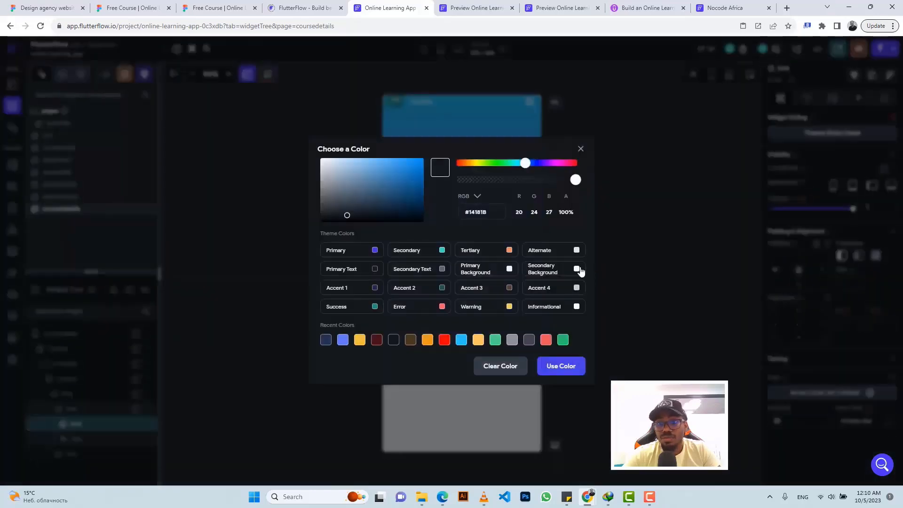
pyautogui.click(577, 269)
# Step: Check the back arrow's spacing in Figma's course details design, and give the FlutterFlow header row a top padding of 22
pyautogui.click(207, 7)
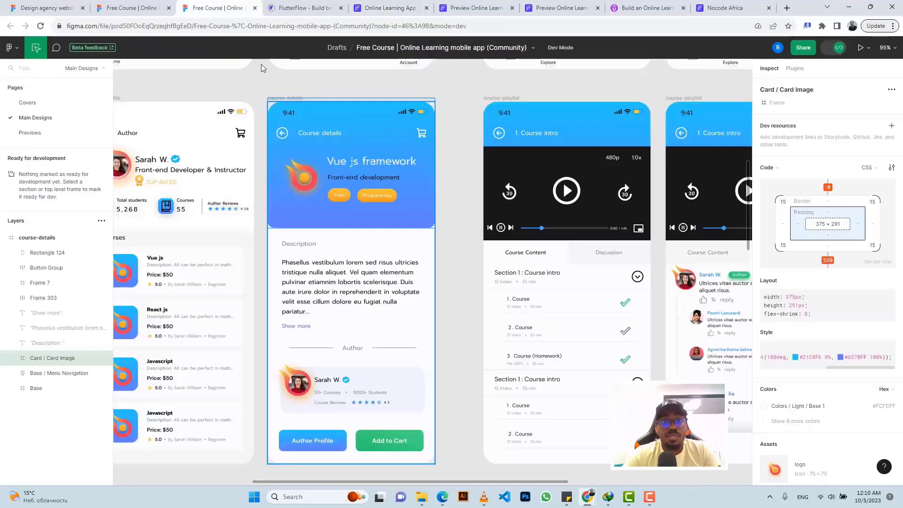
pyautogui.click(288, 138)
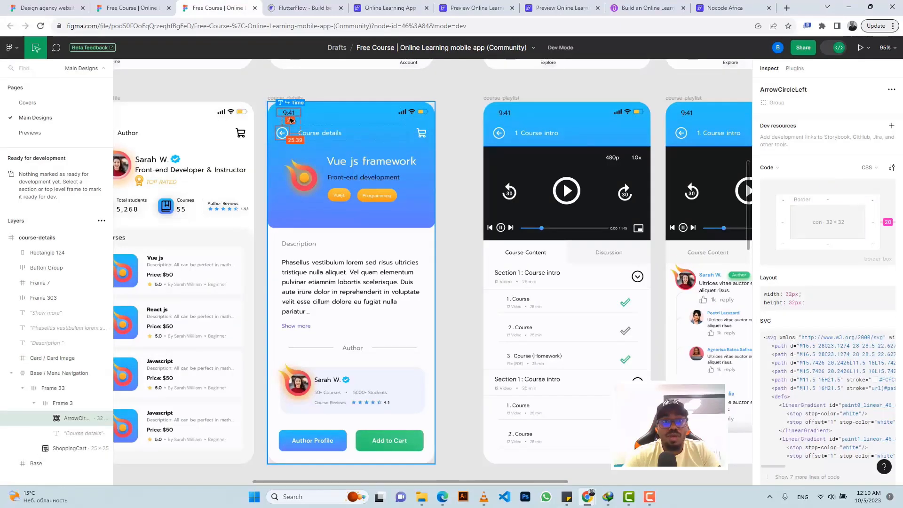
pyautogui.click(390, 7)
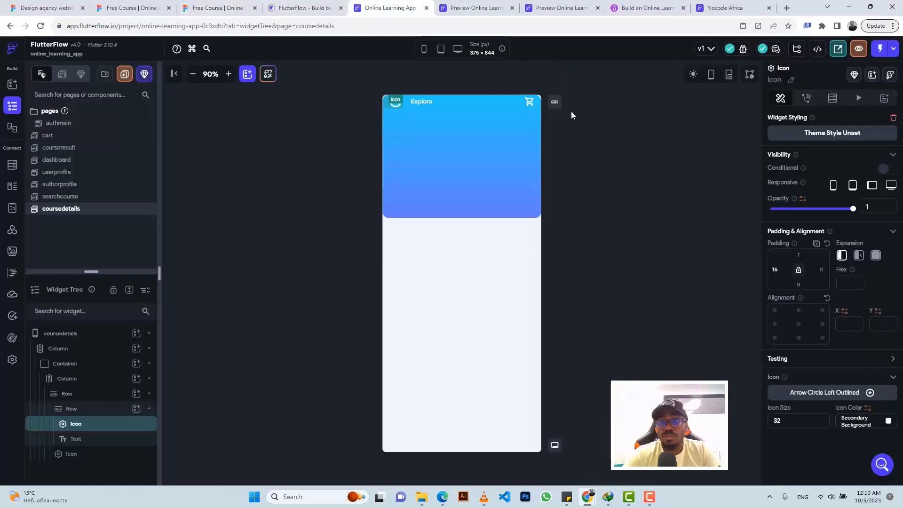
pyautogui.click(799, 254)
pyautogui.write('22')
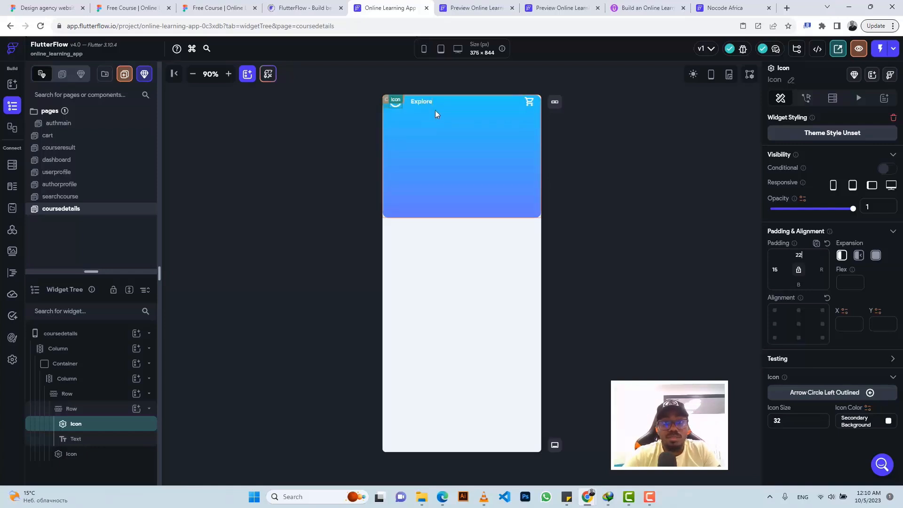
pyautogui.click(471, 106)
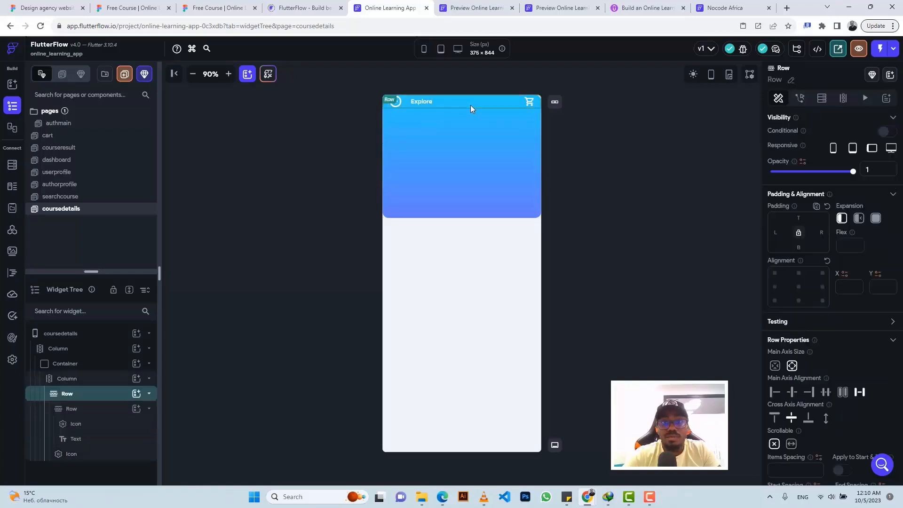
pyautogui.click(803, 217)
pyautogui.write('22')
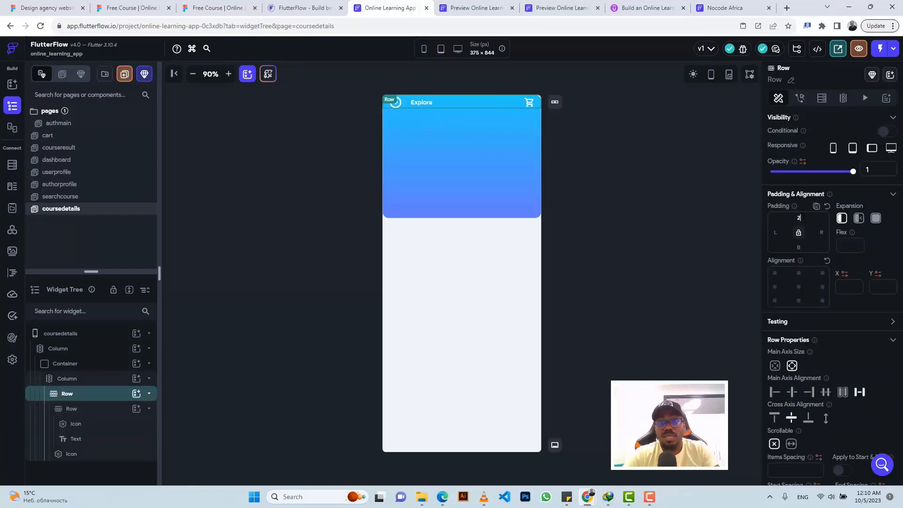
pyautogui.click(627, 142)
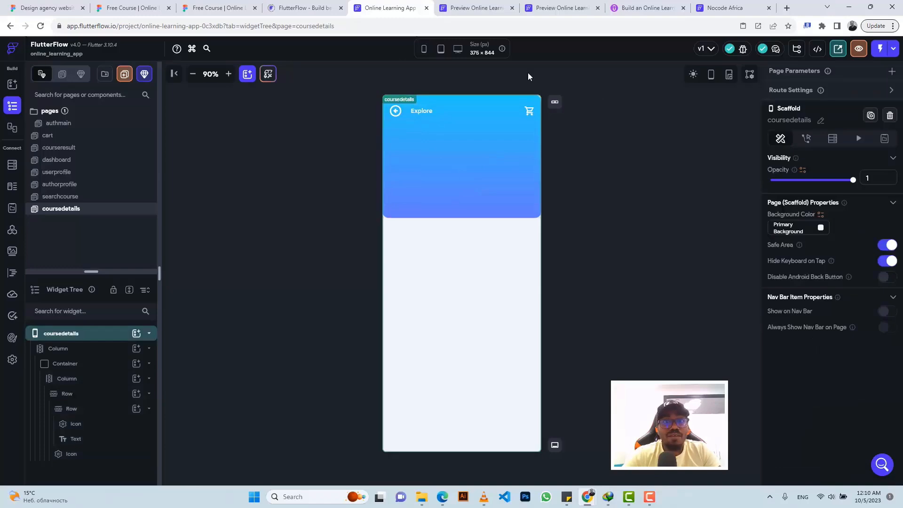
# Step: Select the flame logo on the Figma course details card, preview it and export it as a 1x PNG
pyautogui.click(203, 6)
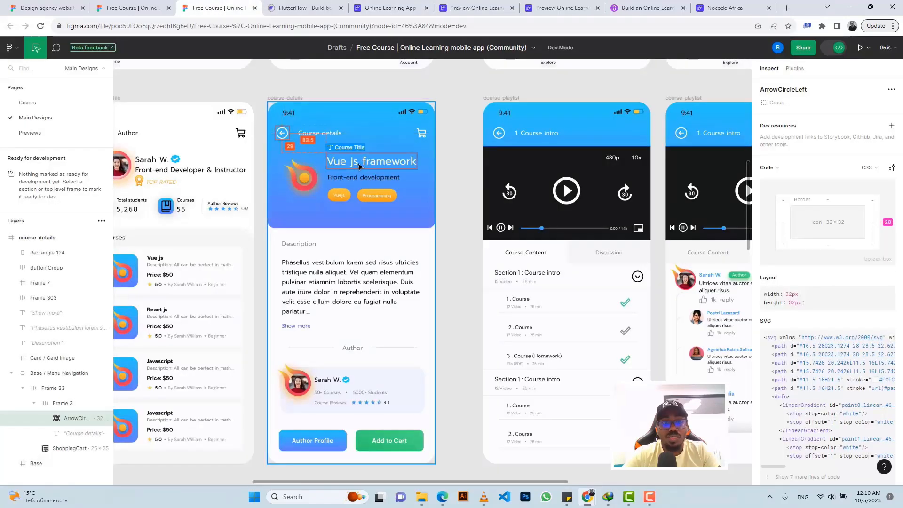
pyautogui.click(307, 178)
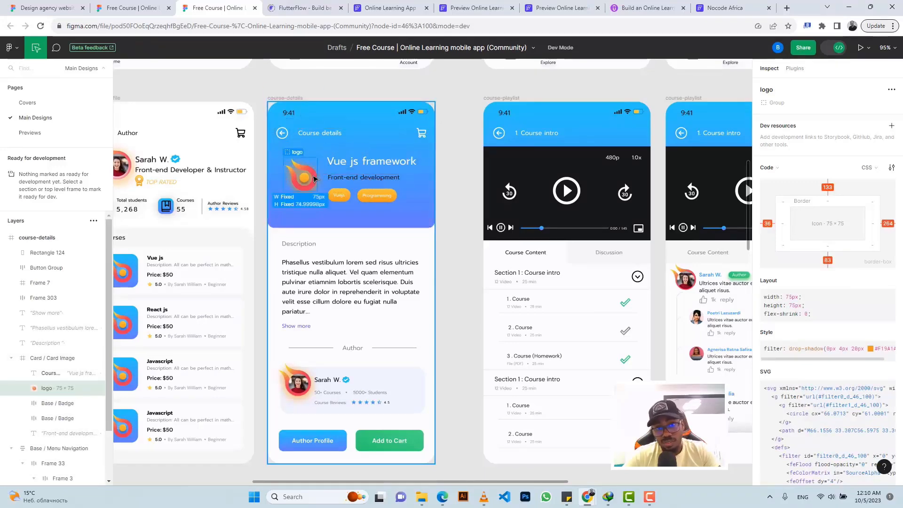
pyautogui.scroll(-5, 781, 424)
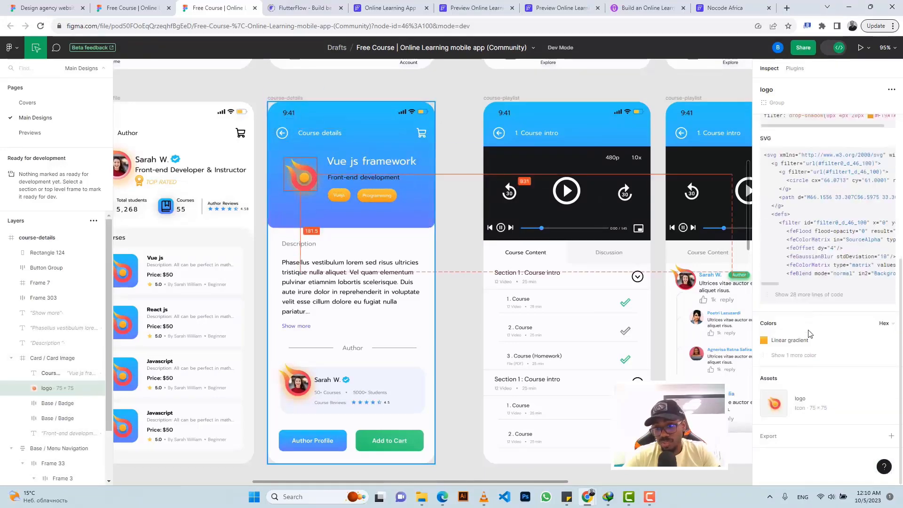
pyautogui.click(782, 435)
pyautogui.scroll(-1, 783, 424)
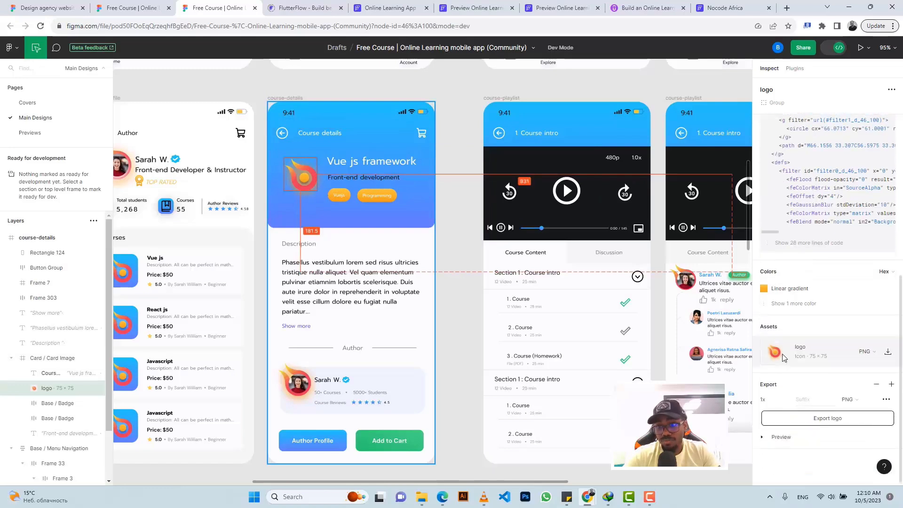
pyautogui.click(787, 438)
pyautogui.scroll(-3, 788, 433)
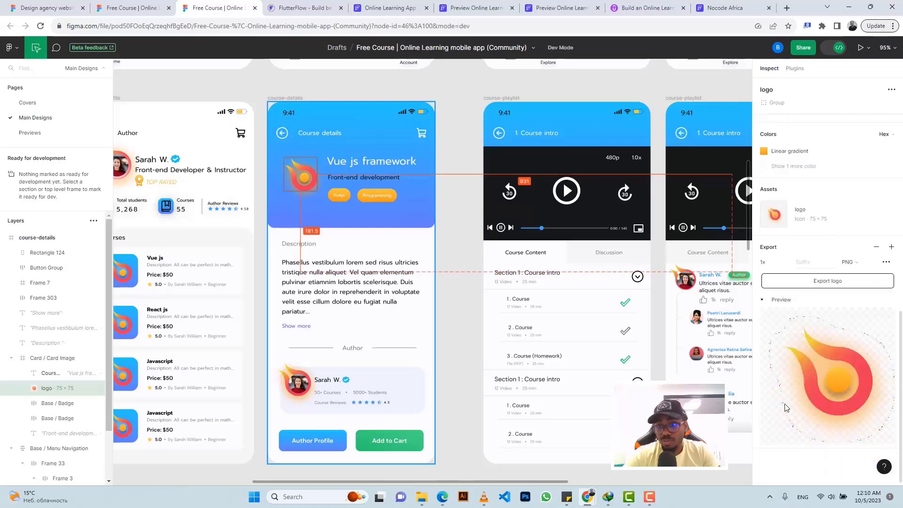
pyautogui.click(807, 285)
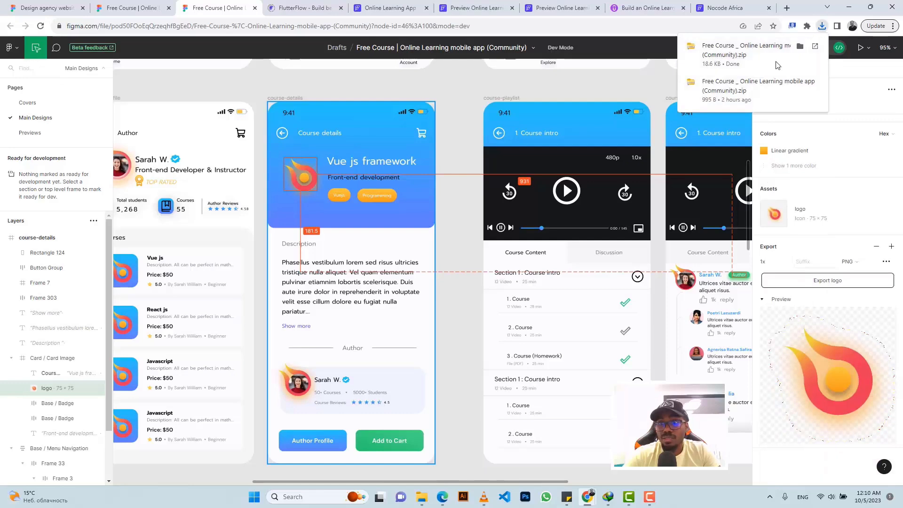
# Step: Copy the course title text "Vue js framework" from Figma and switch back to FlutterFlow
pyautogui.click(348, 164)
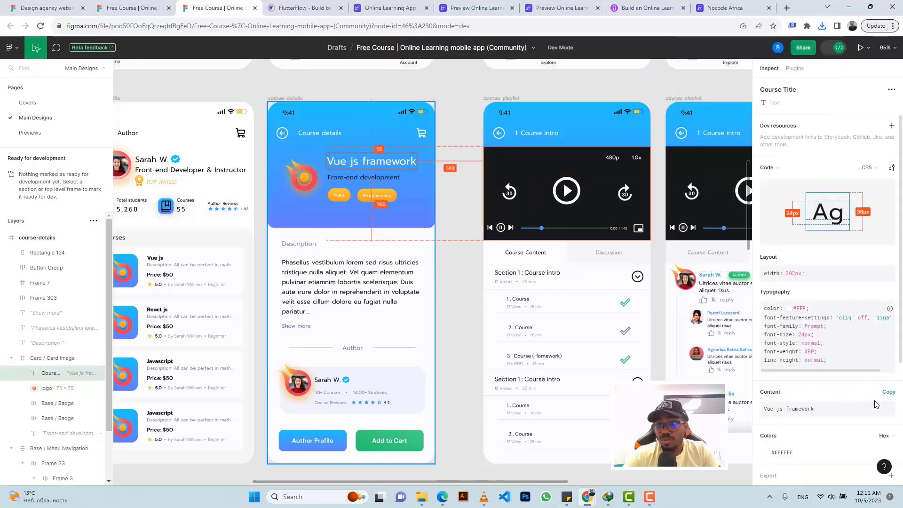
pyautogui.click(887, 393)
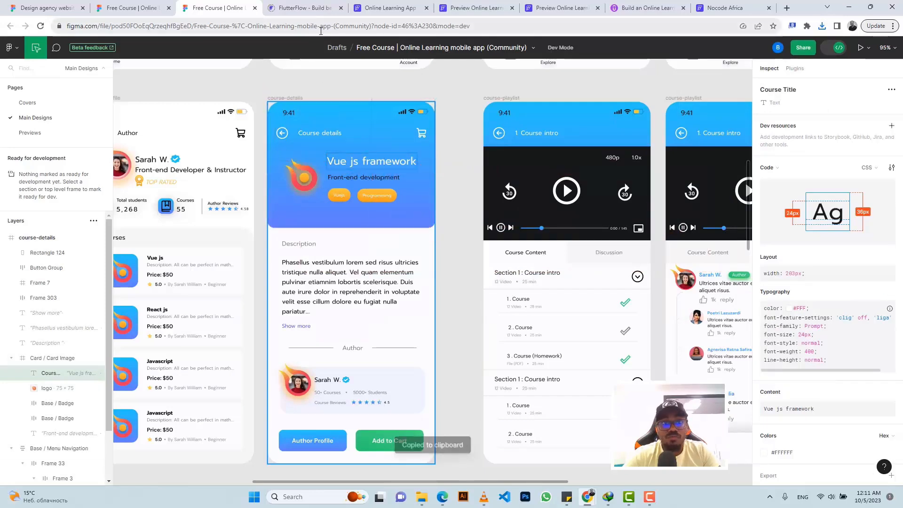
pyautogui.click(304, 188)
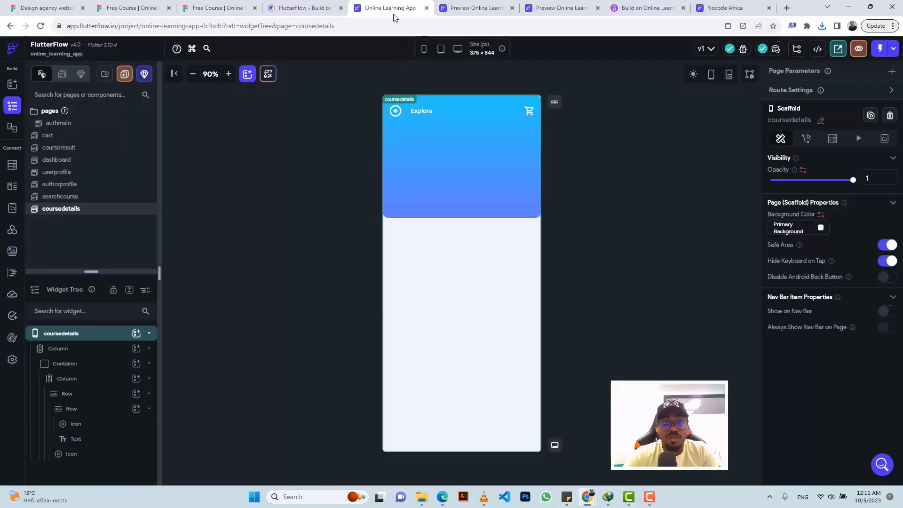
pyautogui.click(388, 8)
# Step: Add a second Row to the Column in the gradient container and insert an image 75 px wide and 75 px high
pyautogui.click(439, 137)
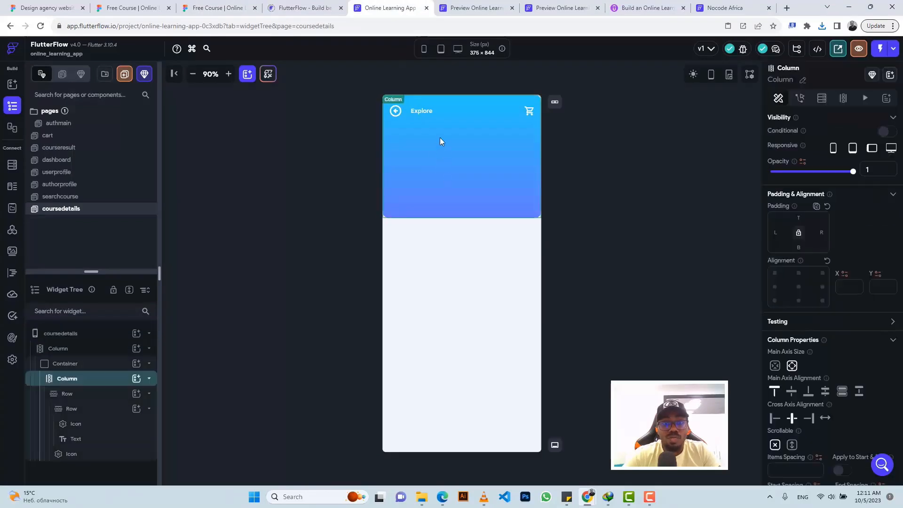
pyautogui.click(136, 380)
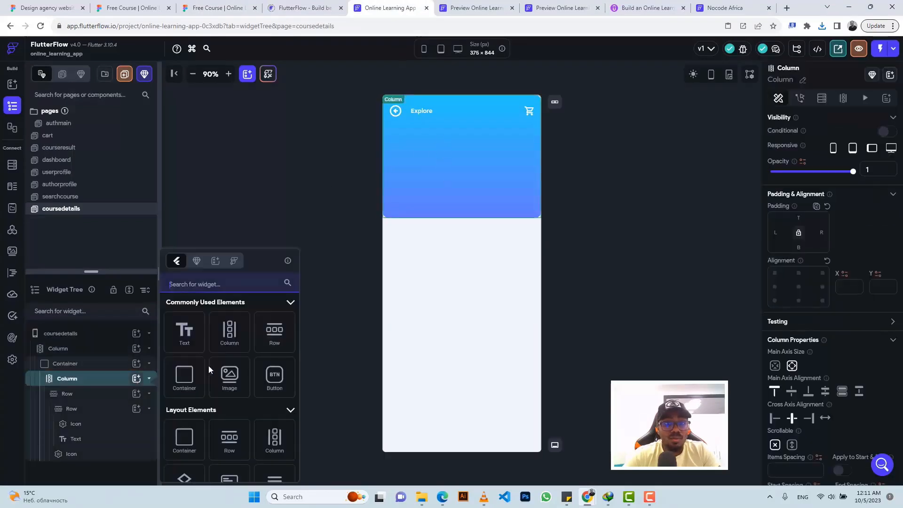
pyautogui.click(271, 337)
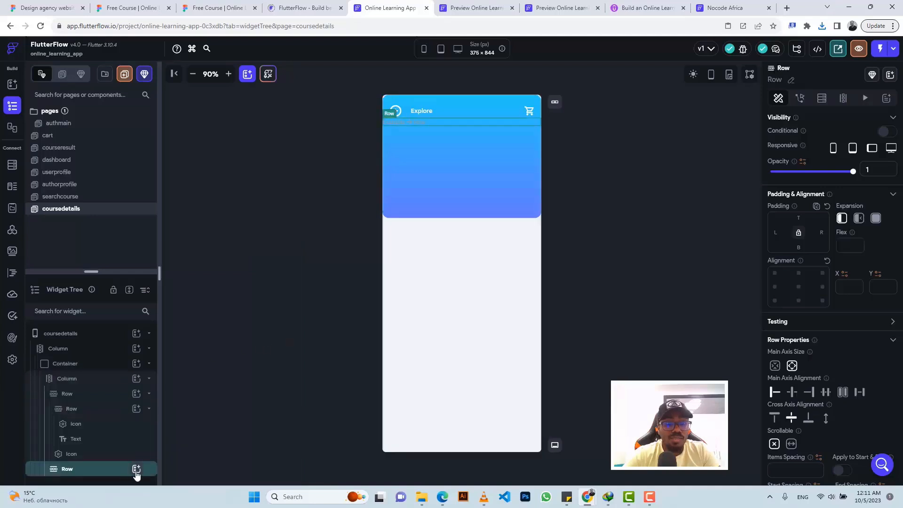
pyautogui.click(137, 470)
pyautogui.moveTo(230, 376); pyautogui.dragTo(476, 339)
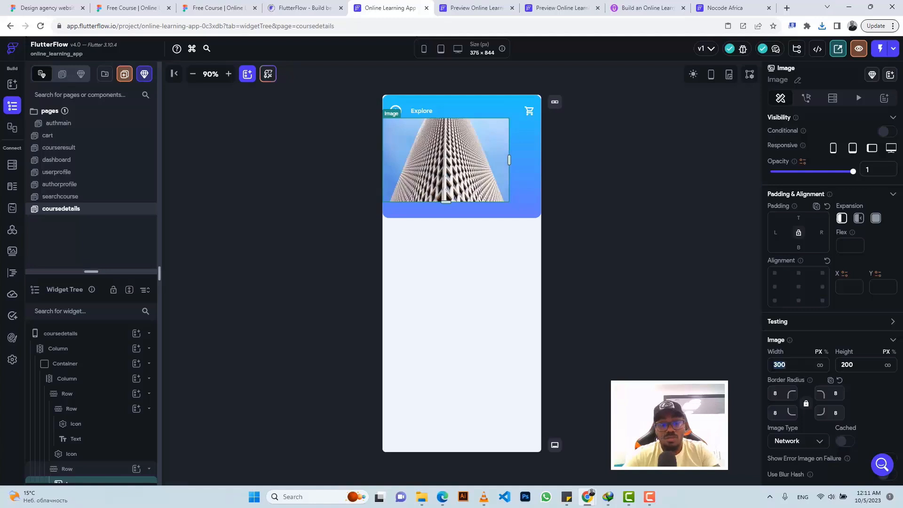
pyautogui.write('75')
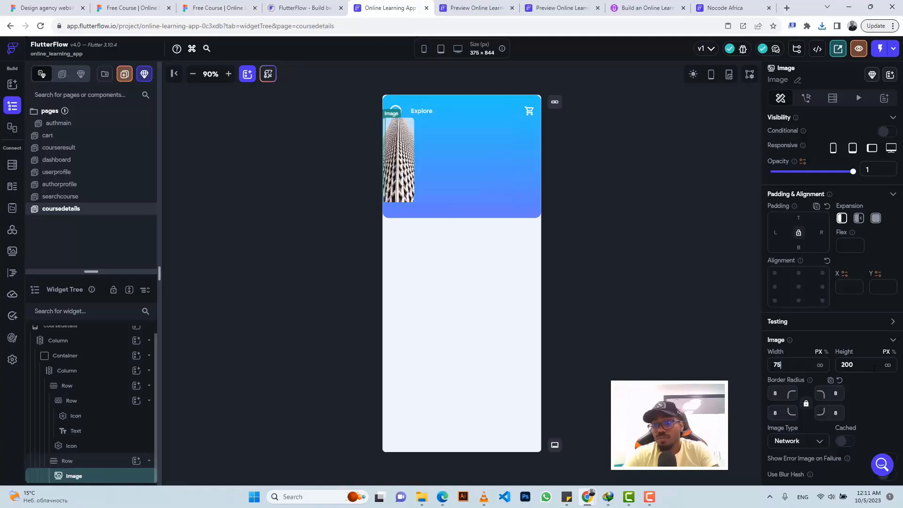
pyautogui.press('Tab')
pyautogui.write('75')
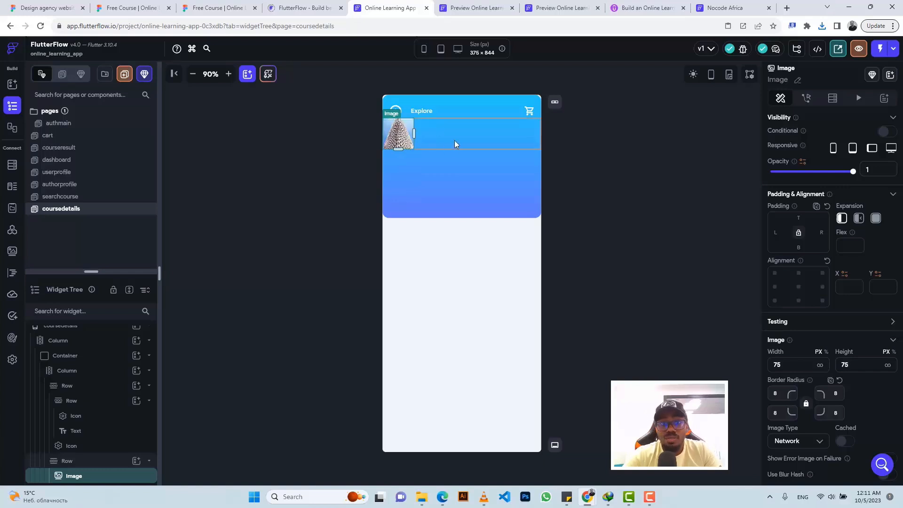
# Step: Add a Column beside the image and nest a Row containing a Text widget inside it
pyautogui.click(454, 141)
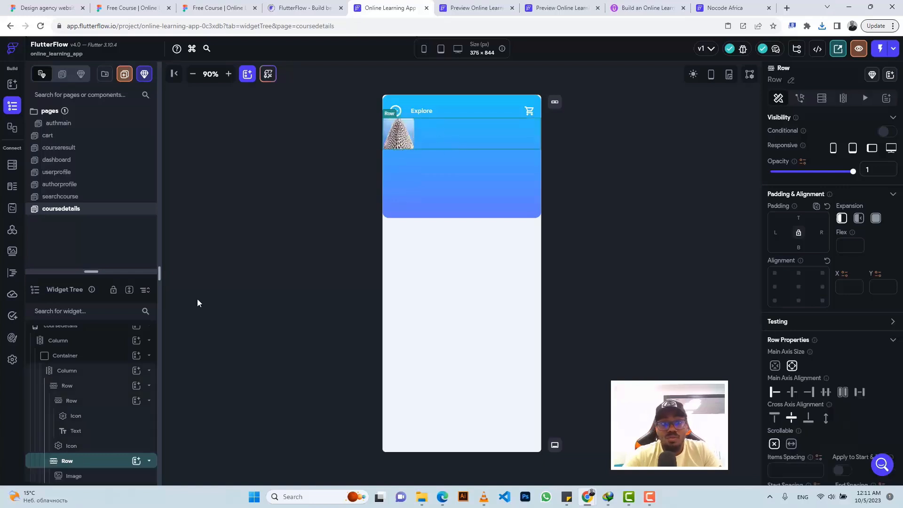
pyautogui.click(136, 461)
pyautogui.click(231, 332)
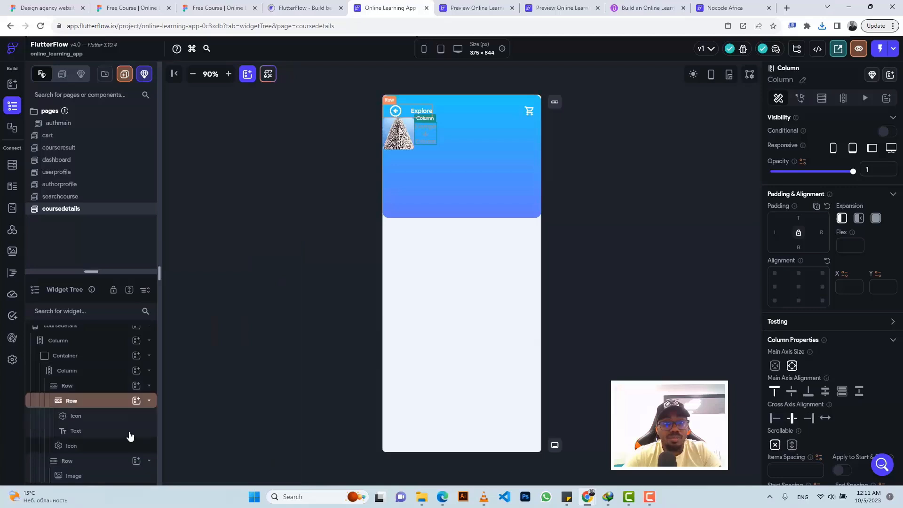
pyautogui.click(136, 476)
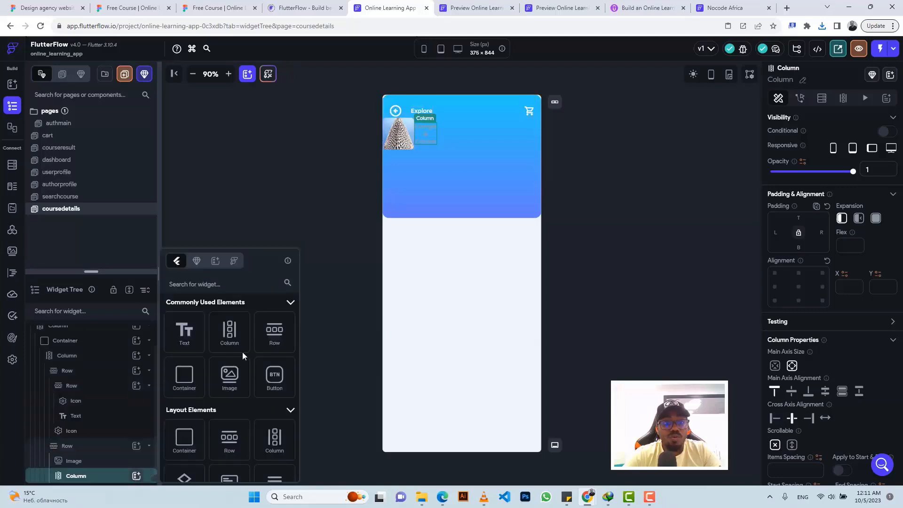
pyautogui.click(275, 331)
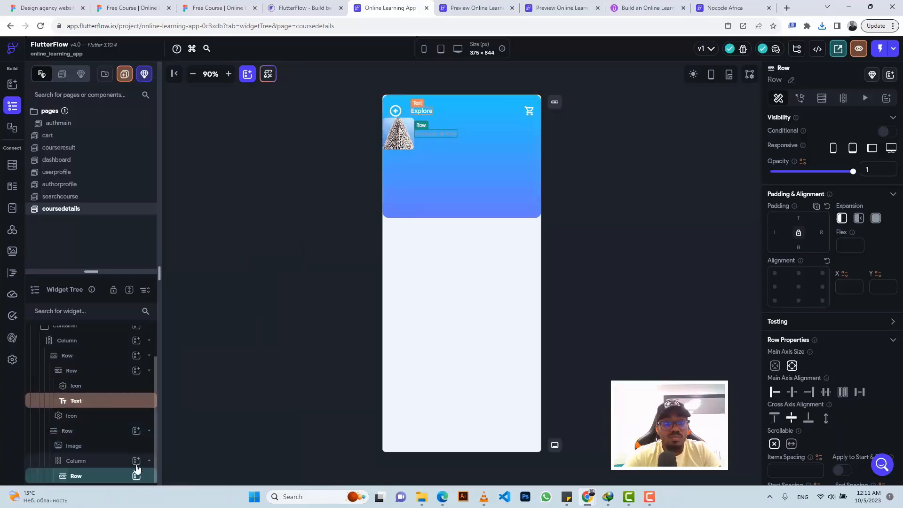
pyautogui.click(137, 477)
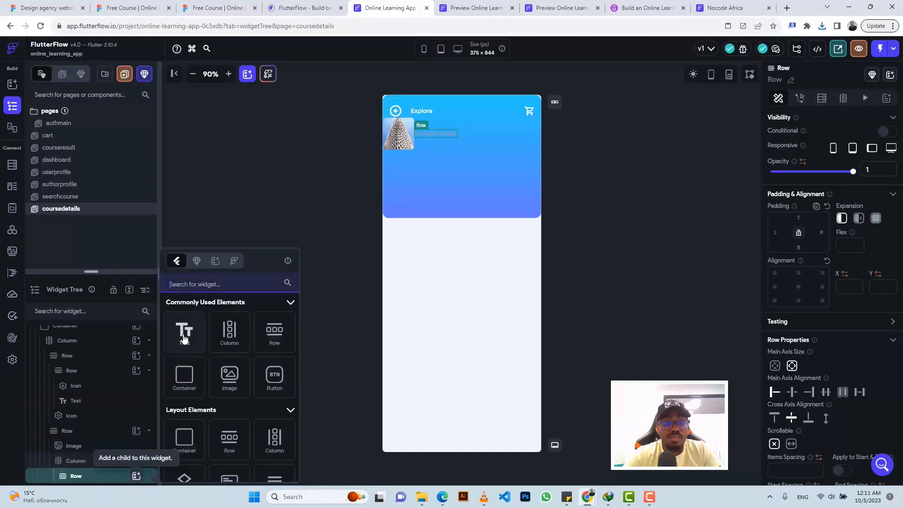
pyautogui.click(185, 334)
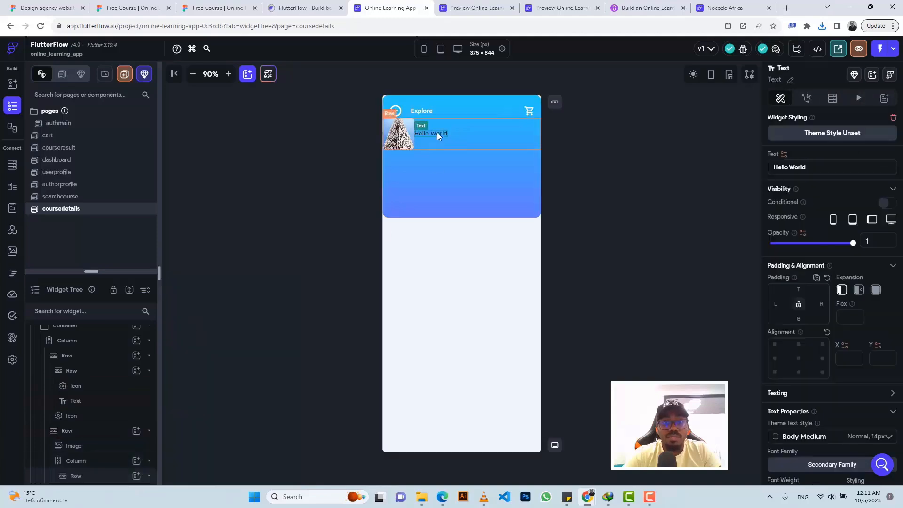
# Step: Copy the course title content from Figma and set the Text widget beside the header image to "Vue js framework"
pyautogui.click(214, 7)
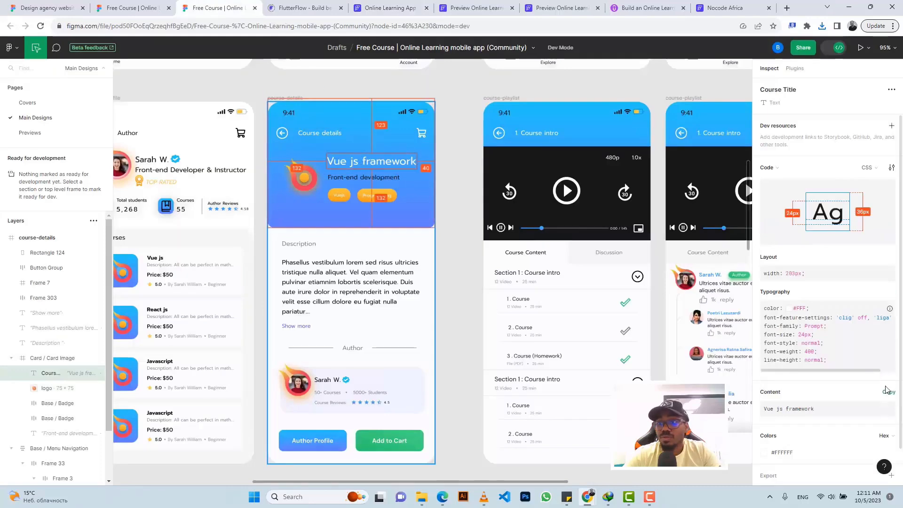
pyautogui.click(888, 392)
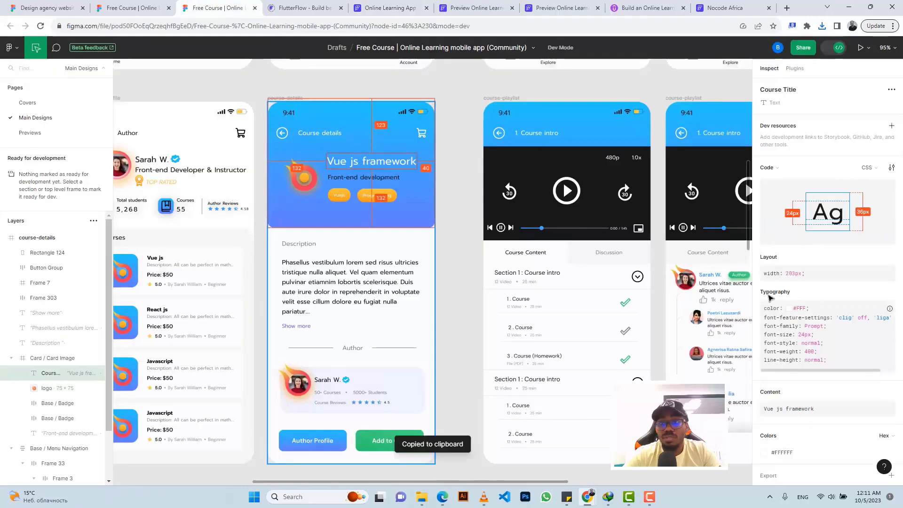
pyautogui.click(373, 6)
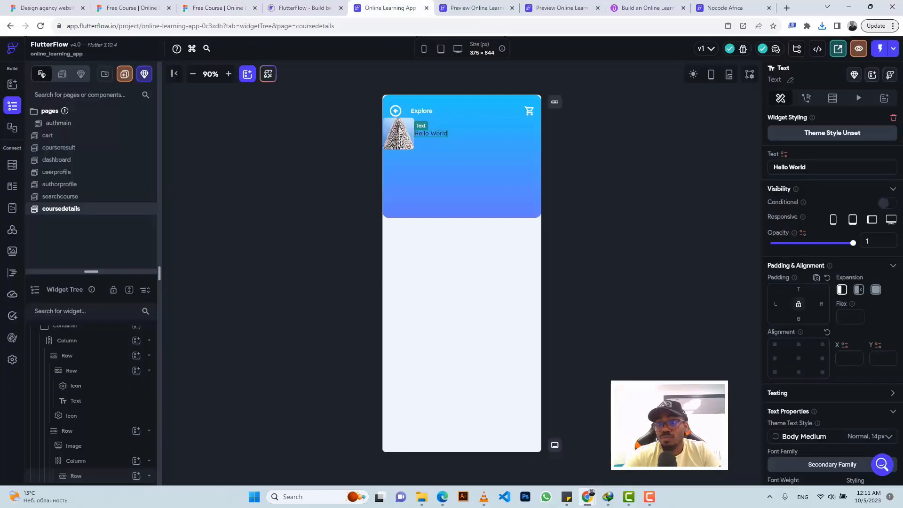
pyautogui.tripleClick(800, 167)
pyautogui.hotkey('ctrl', 'v')
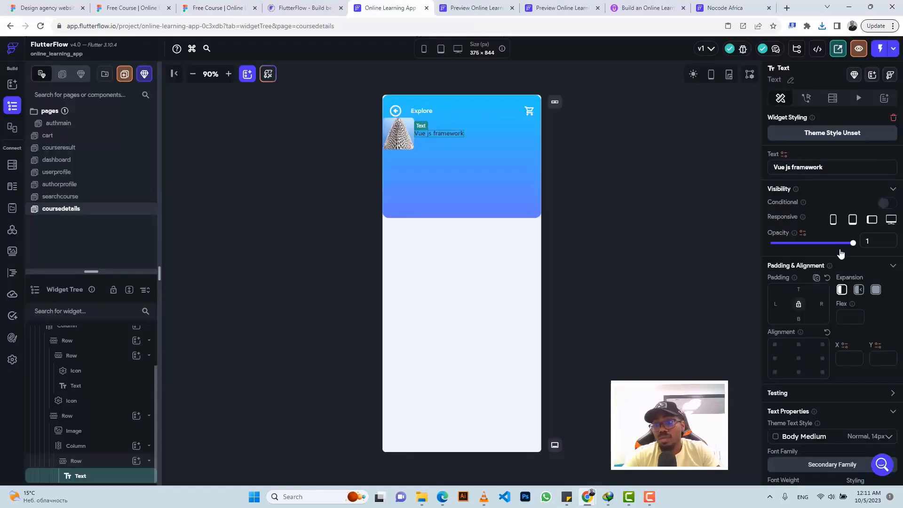
# Step: Set the "Vue js framework" text's font size to 24 and its color to Secondary Background
pyautogui.scroll(-4, 841, 254)
pyautogui.doubleClick(777, 333)
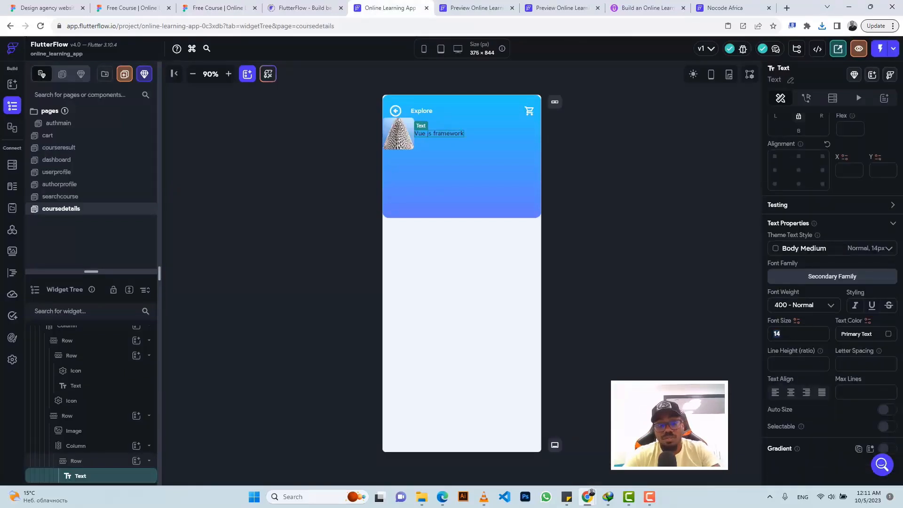
pyautogui.write('24')
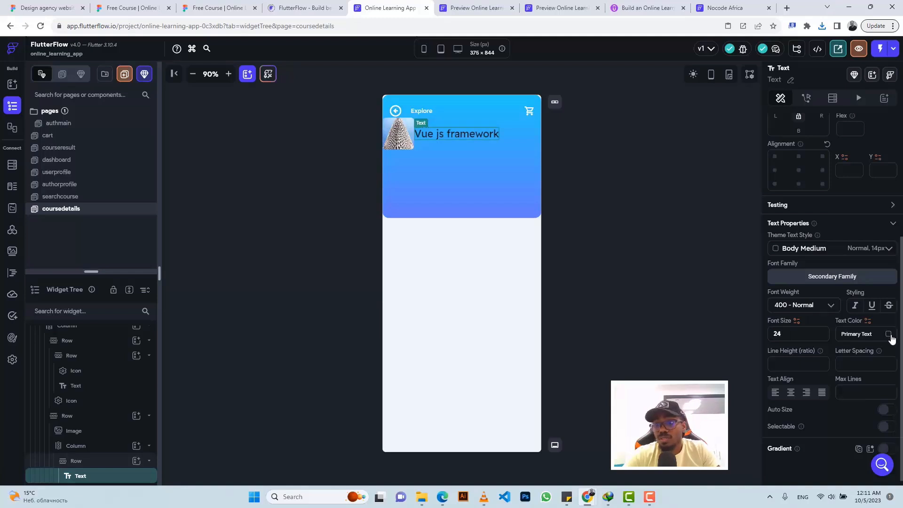
pyautogui.click(889, 334)
pyautogui.click(576, 268)
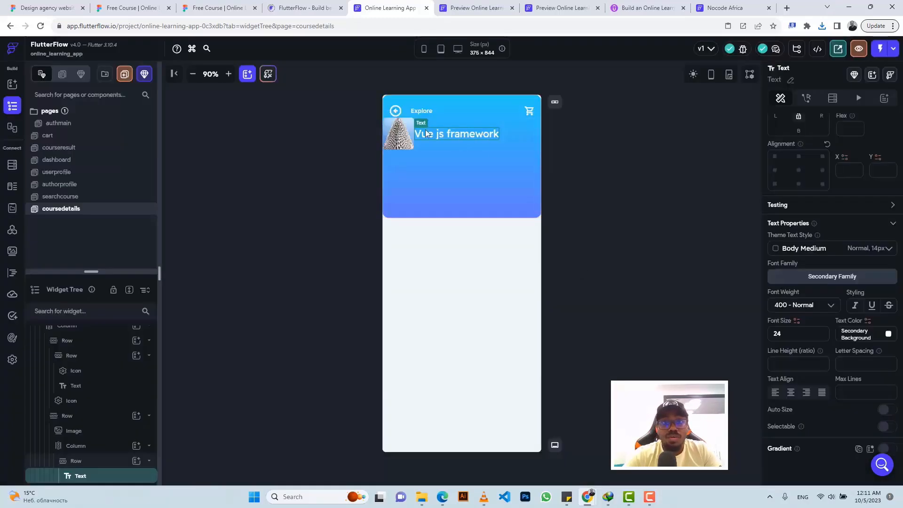
# Step: Check the logo's spacing in the Figma design and give the header image in FlutterFlow a left padding of 36
pyautogui.click(217, 8)
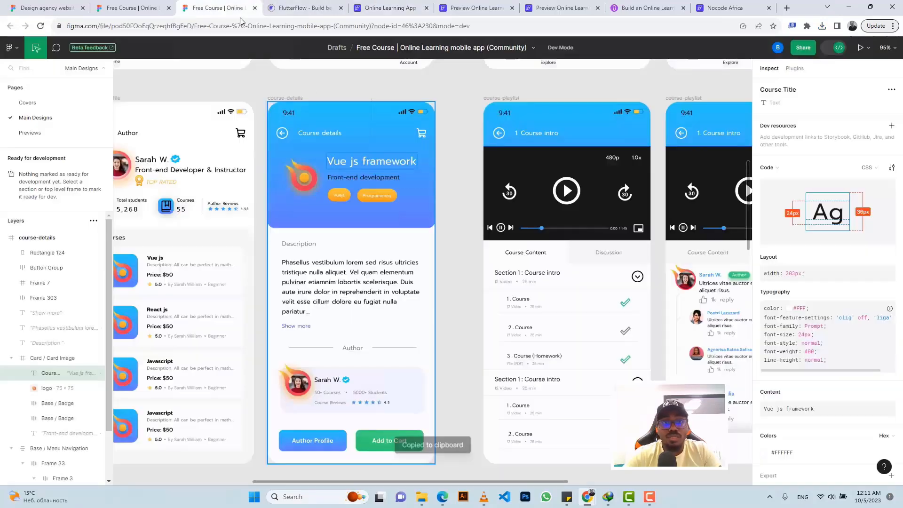
pyautogui.click(294, 175)
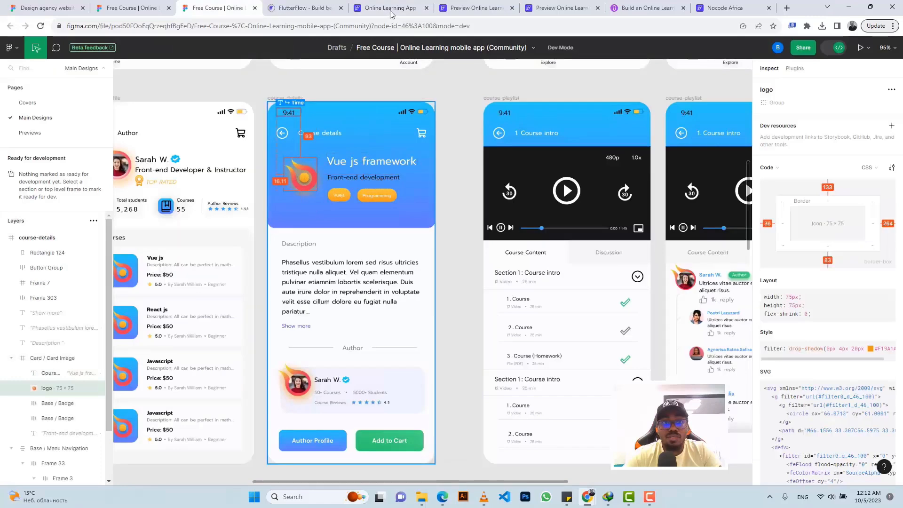
pyautogui.click(392, 13)
pyautogui.click(400, 146)
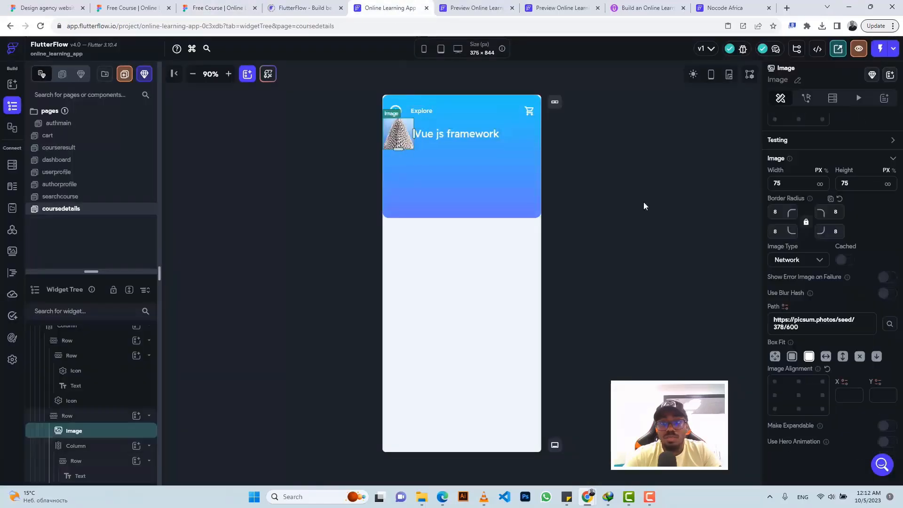
pyautogui.scroll(3, 788, 170)
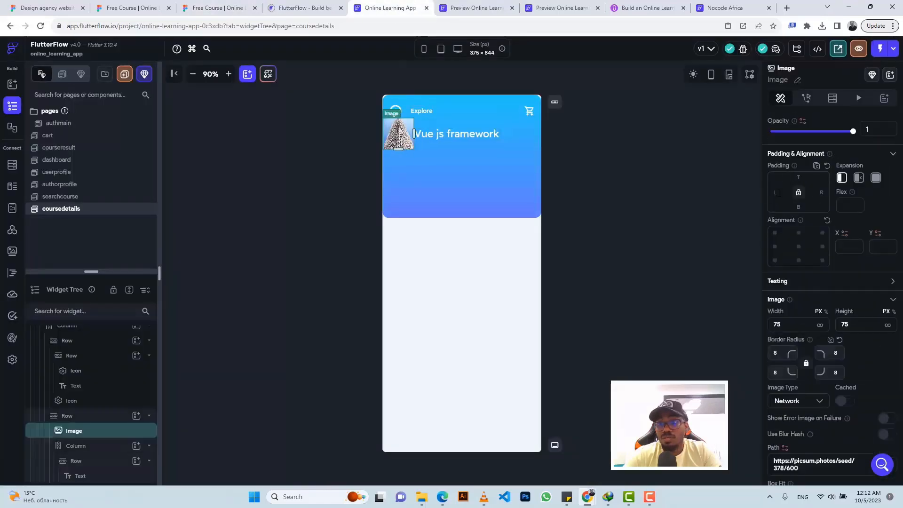
pyautogui.write('36')
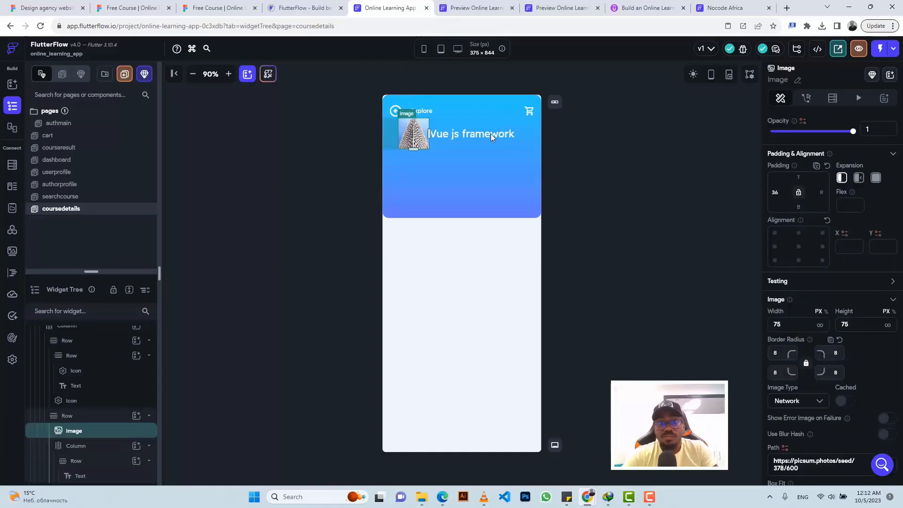
# Step: Duplicate the Row containing the "Vue js framework" title inside the Column
pyautogui.click(472, 132)
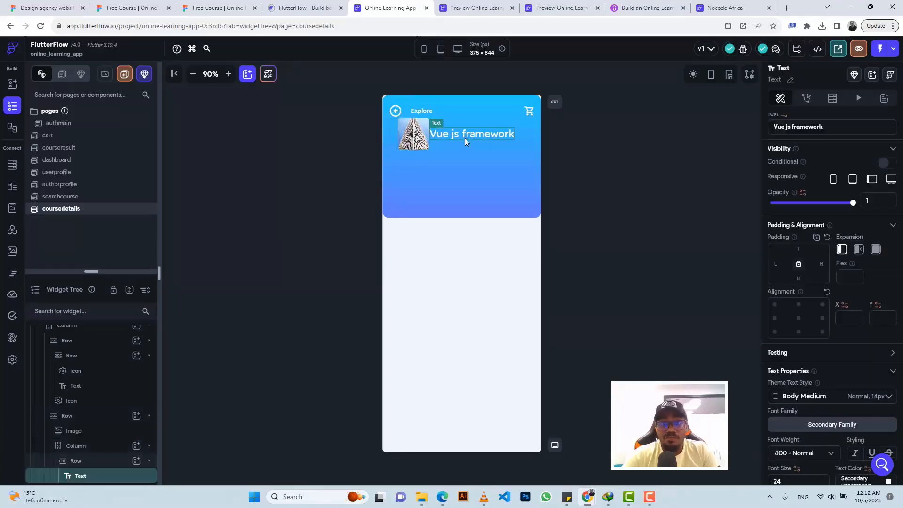
pyautogui.click(110, 464)
pyautogui.hotkey('ctrl', 'd')
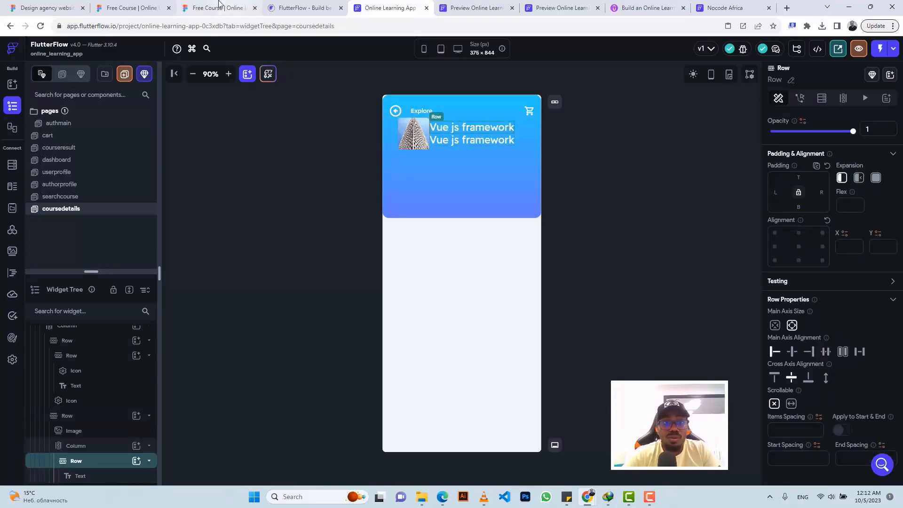
# Step: Copy the "Front-end development" subtitle text from the Figma course details design and switch back to FlutterFlow
pyautogui.click(215, 6)
pyautogui.click(364, 176)
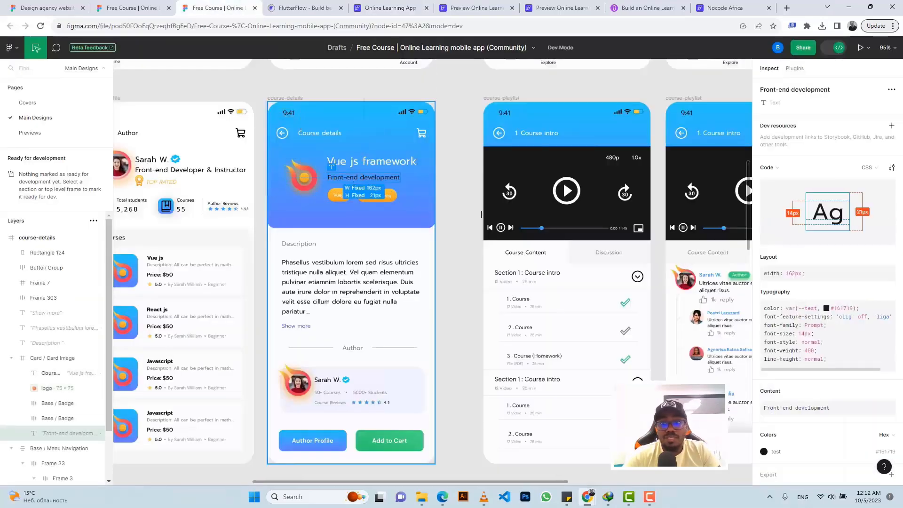
pyautogui.click(893, 398)
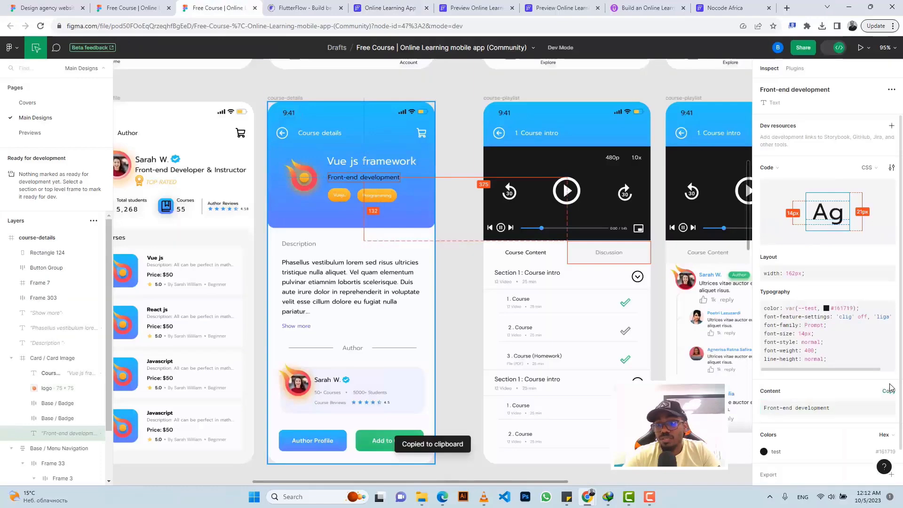
pyautogui.click(391, 7)
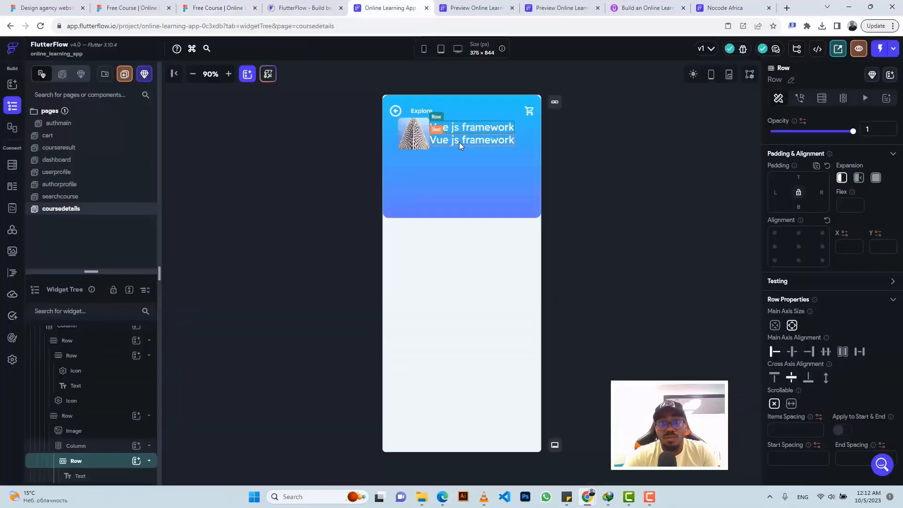
# Step: Set the duplicated title's font size to 14 and replace its text with "Front-end development"
pyautogui.click(459, 142)
pyautogui.scroll(-3, 814, 319)
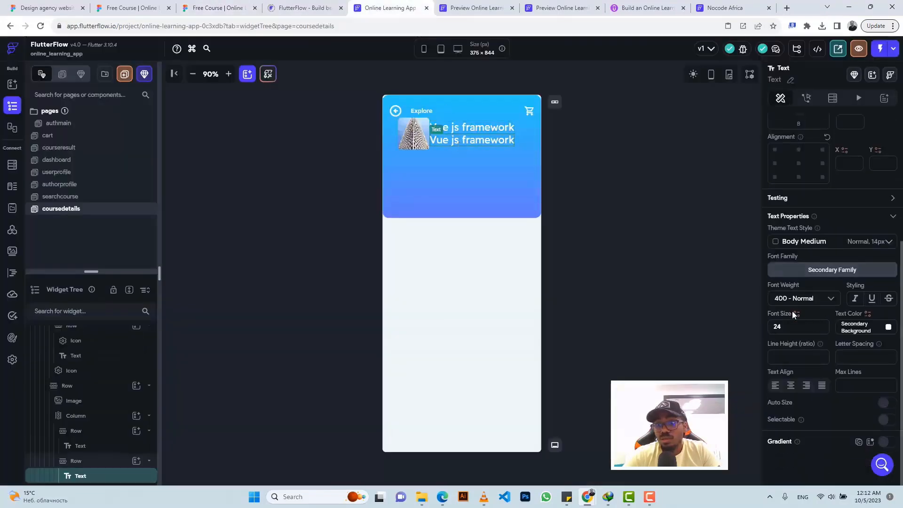
pyautogui.press('BackSpace')
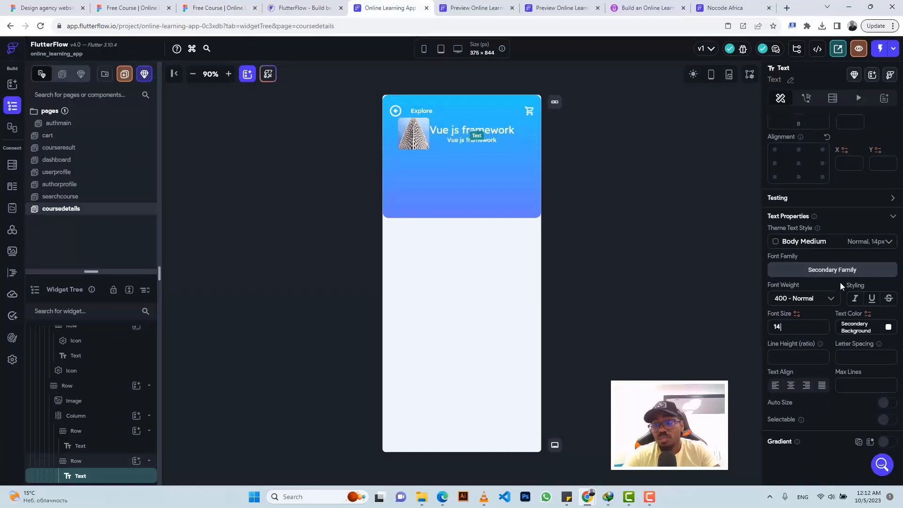
pyautogui.scroll(4, 838, 245)
pyautogui.tripleClick(798, 167)
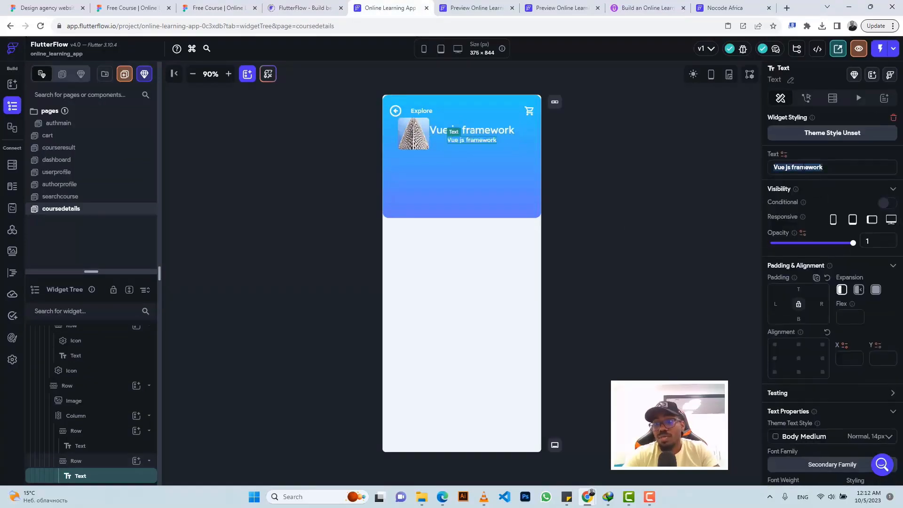
pyautogui.hotkey('ctrl', 'v')
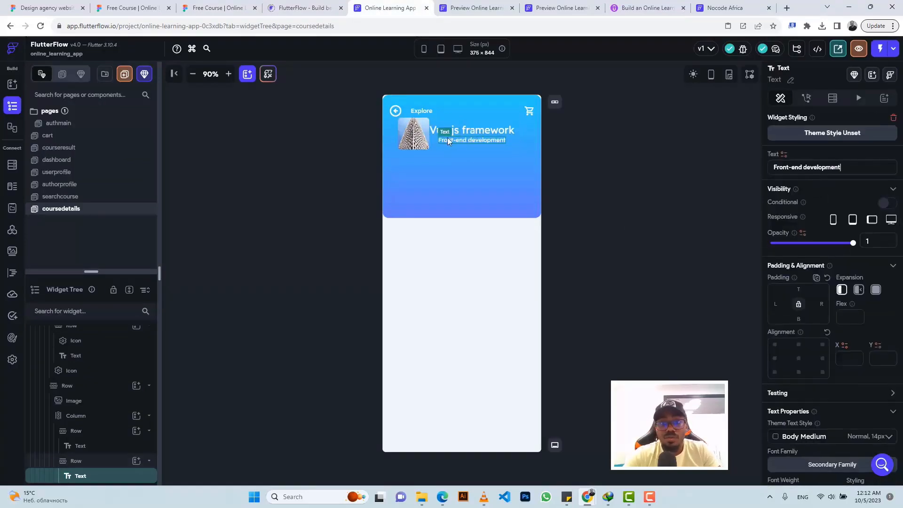
# Step: Set the title Column's cross axis alignment to start and compare it with the Figma design
pyautogui.click(435, 142)
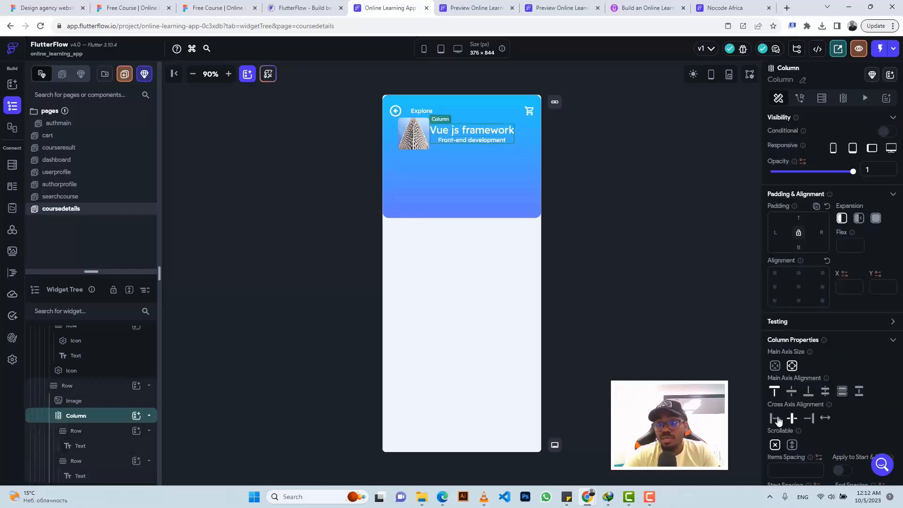
pyautogui.click(218, 8)
pyautogui.click(391, 8)
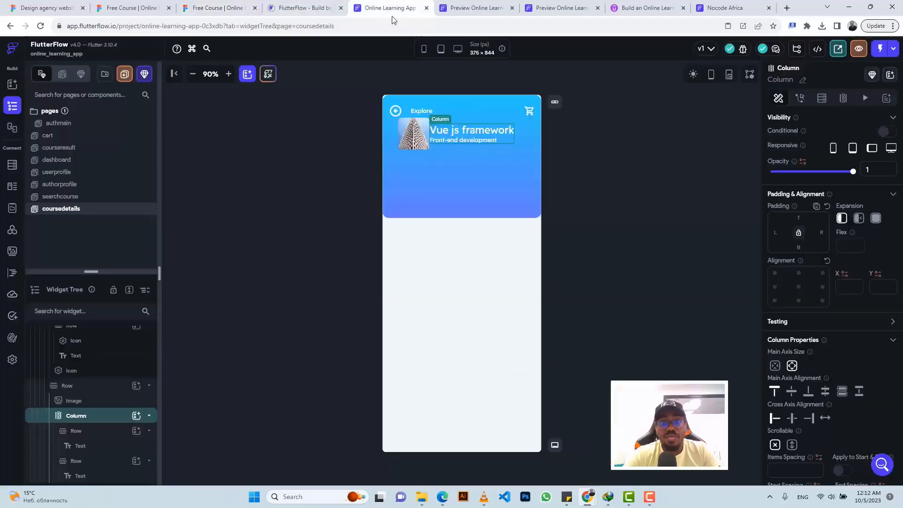
# Step: Add a top padding of 8 to the Row containing the "Front-end development" text
pyautogui.click(483, 138)
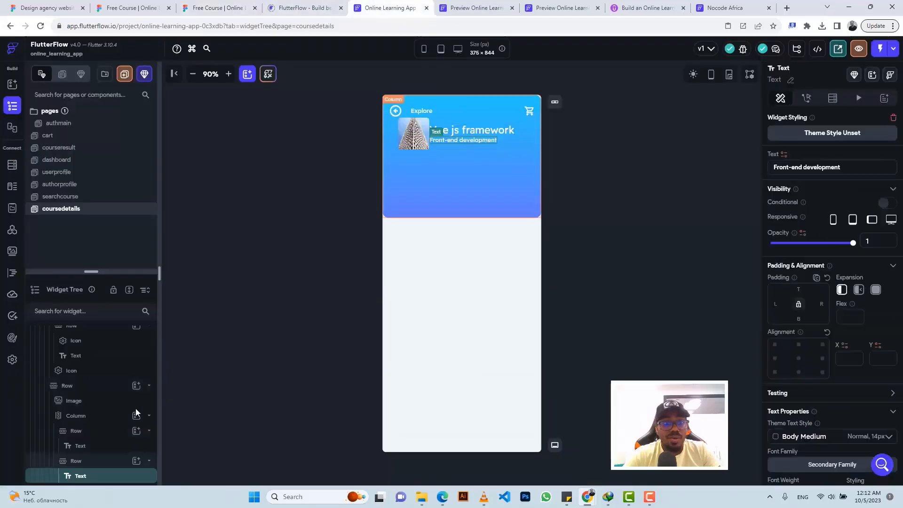
pyautogui.click(104, 459)
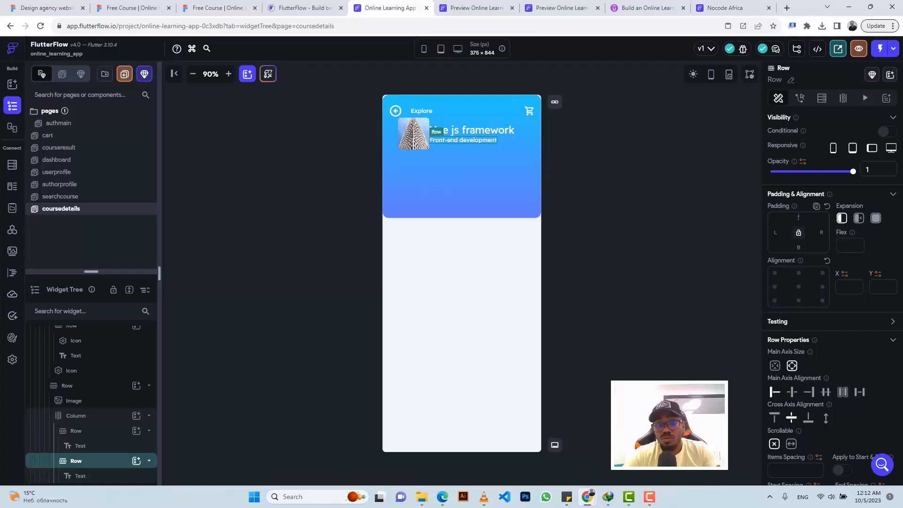
pyautogui.write('8')
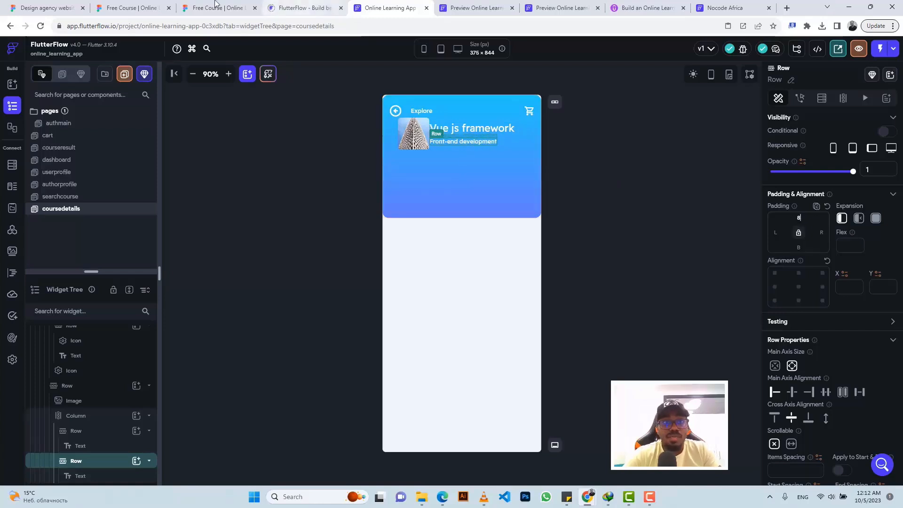
# Step: Change the "Front-end development" text color to Primary Text
pyautogui.click(478, 143)
pyautogui.scroll(-4, 842, 315)
pyautogui.click(890, 334)
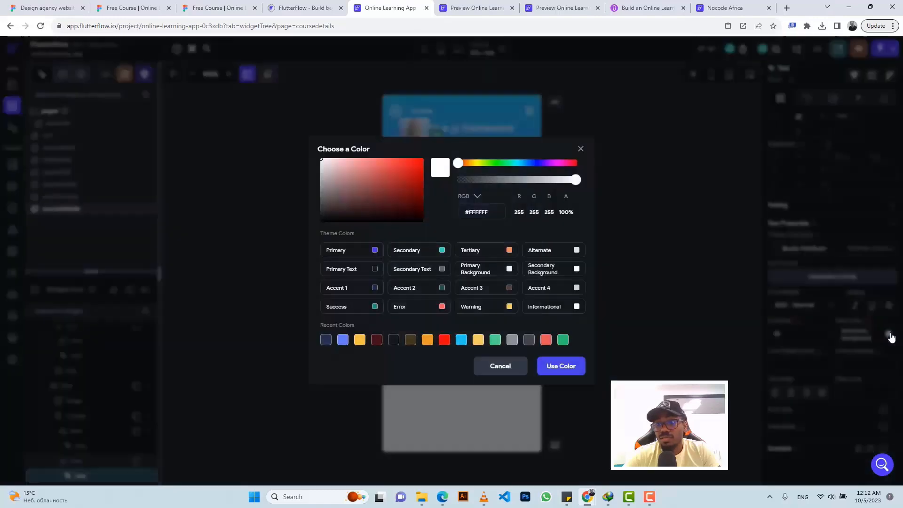
pyautogui.click(375, 269)
# Step: Inspect the size, padding and style of the Vuejs badge in the Figma course details header and return to FlutterFlow
pyautogui.click(218, 8)
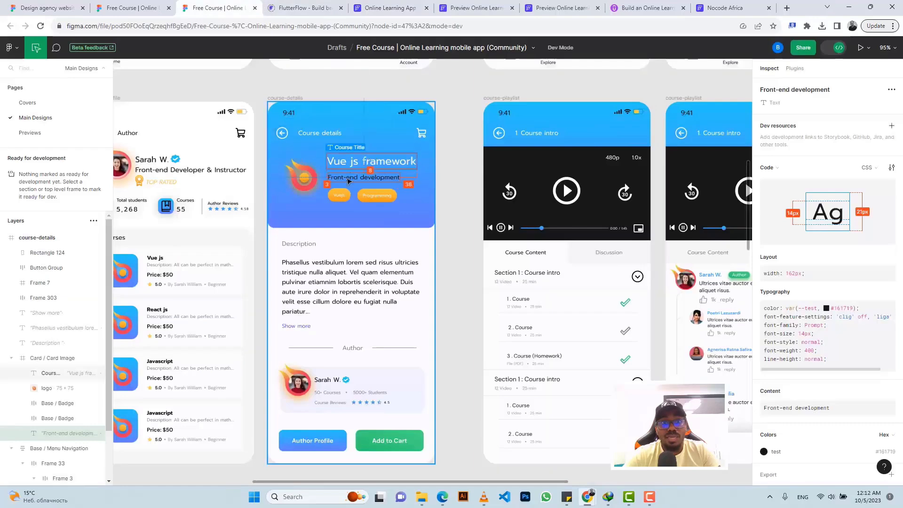
pyautogui.scroll(5, 348, 193)
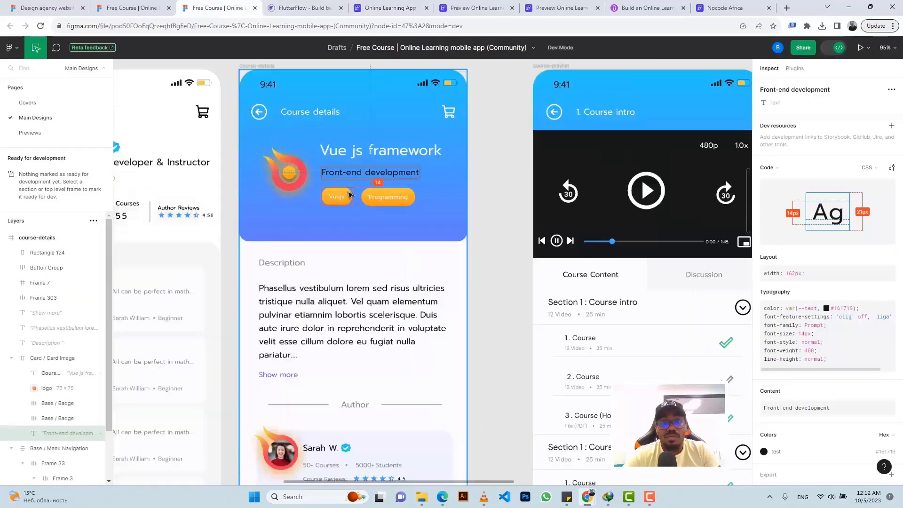
pyautogui.click(338, 191)
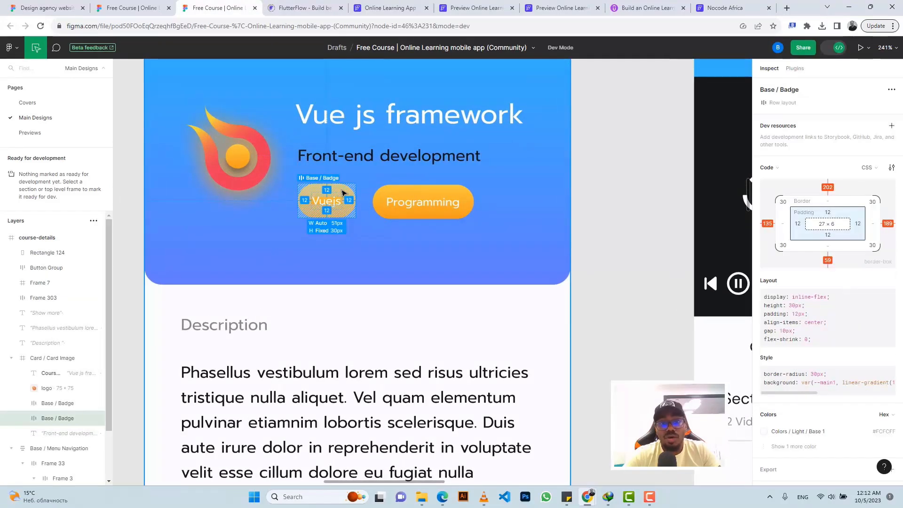
pyautogui.click(386, 8)
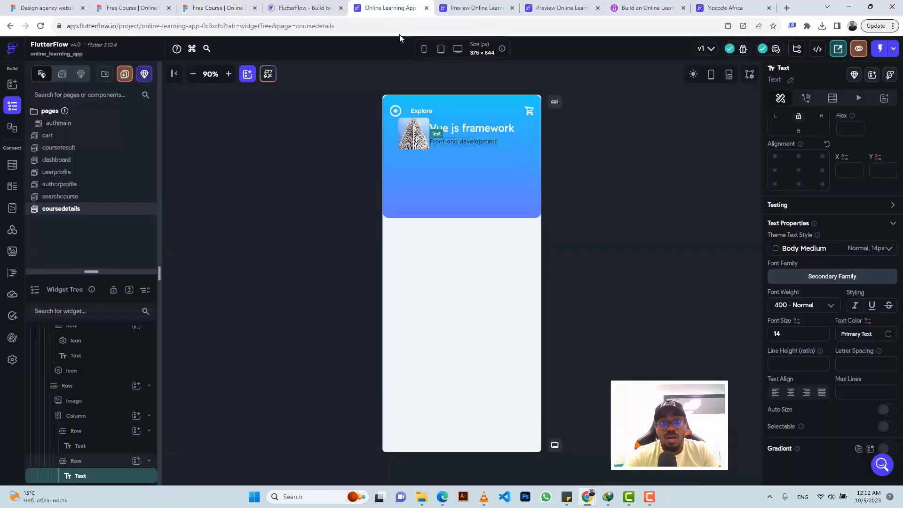
# Step: Copy the "Finance" category container from the searchcourse page and select the title Column on the coursedetails page
pyautogui.click(71, 173)
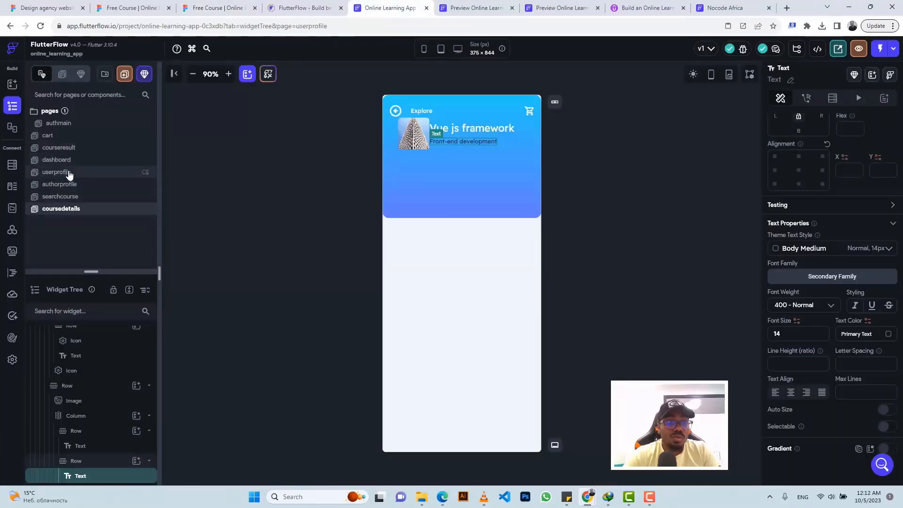
pyautogui.click(74, 185)
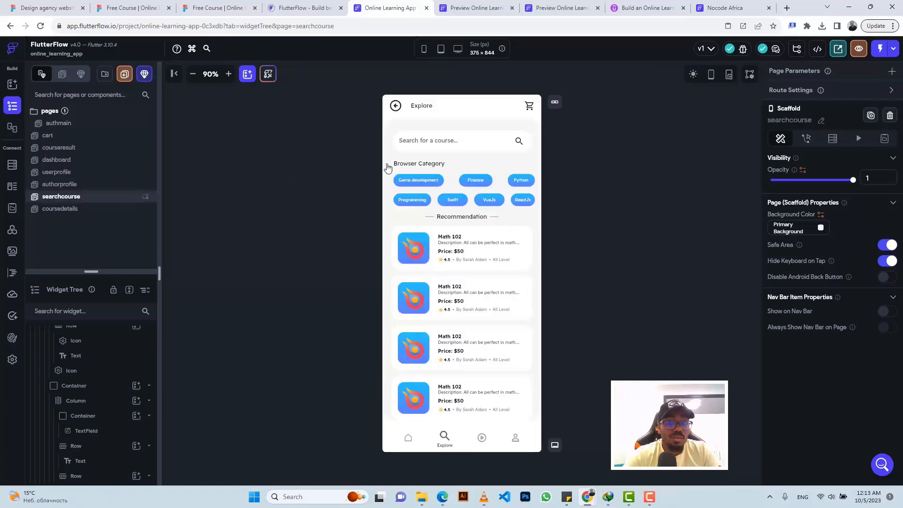
pyautogui.click(466, 186)
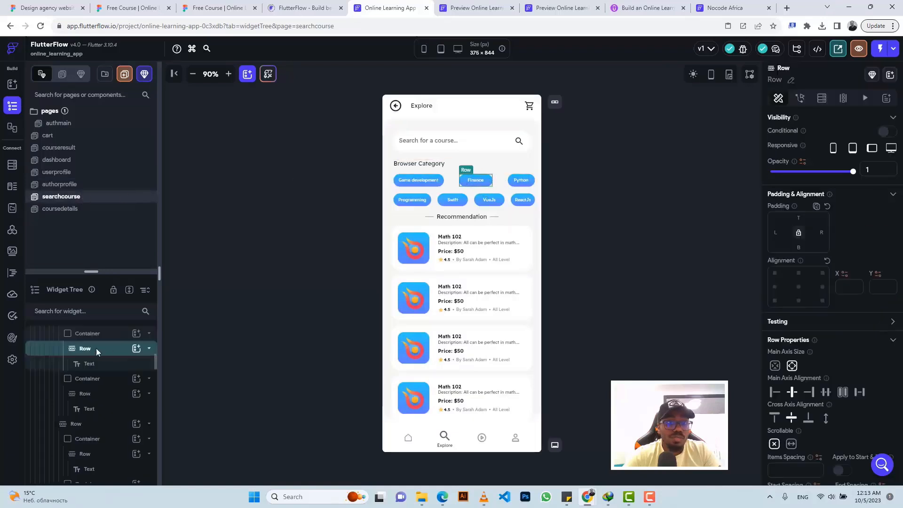
pyautogui.click(87, 333)
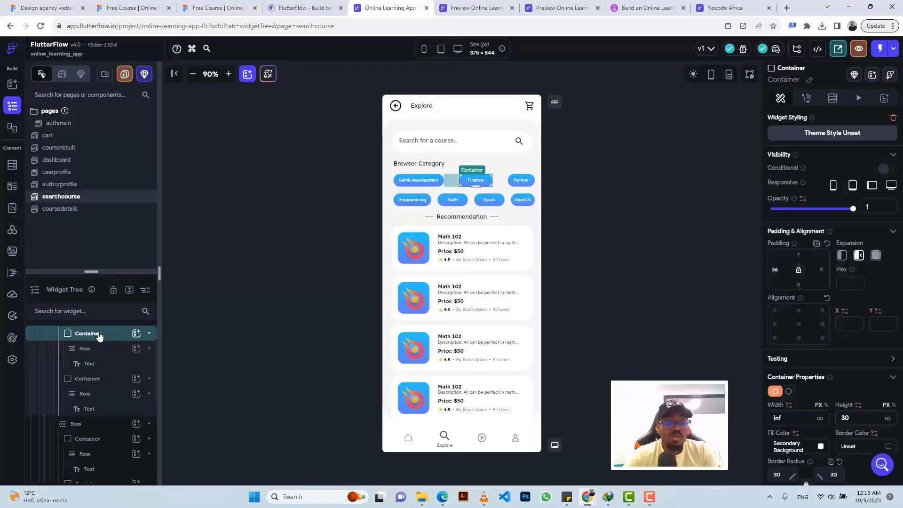
pyautogui.hotkey('ctrl', 'c')
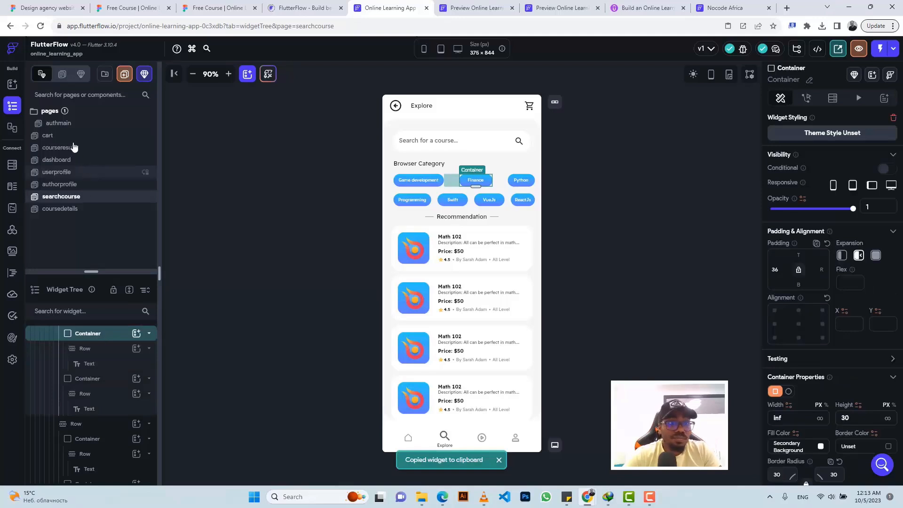
pyautogui.click(85, 209)
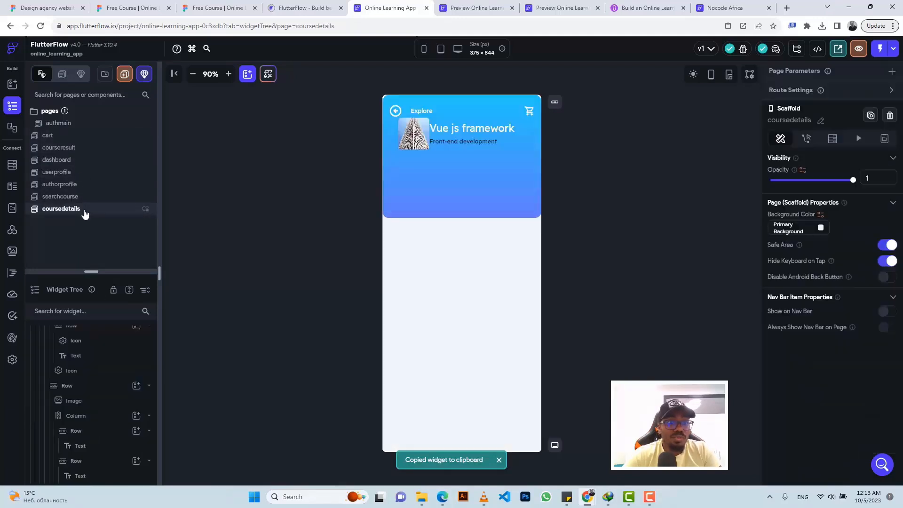
pyautogui.click(502, 137)
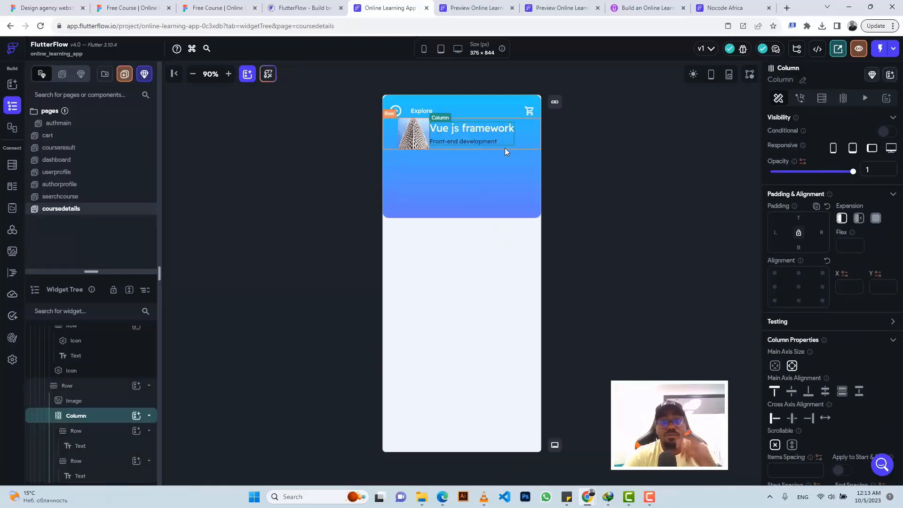
# Step: Dismiss the invalid action notice and add a Container to the Column below the "Front-end development" text
pyautogui.click(505, 149)
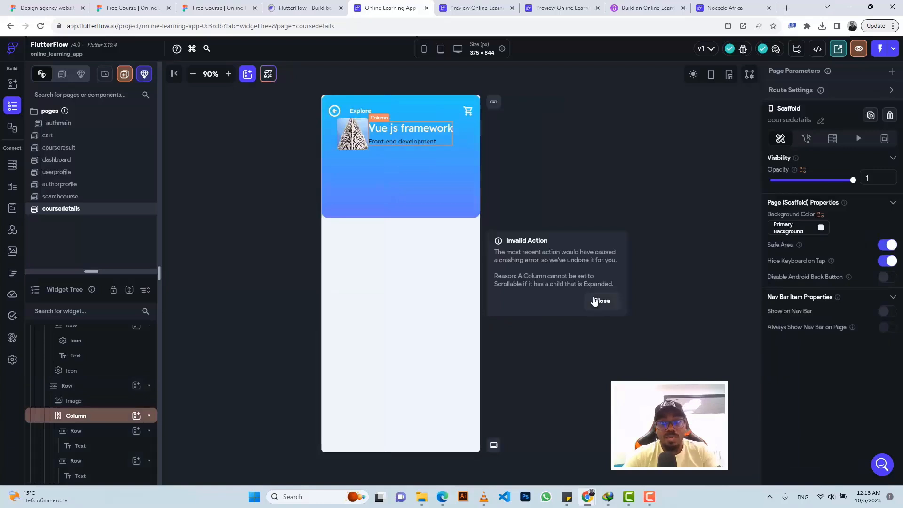
pyautogui.click(595, 302)
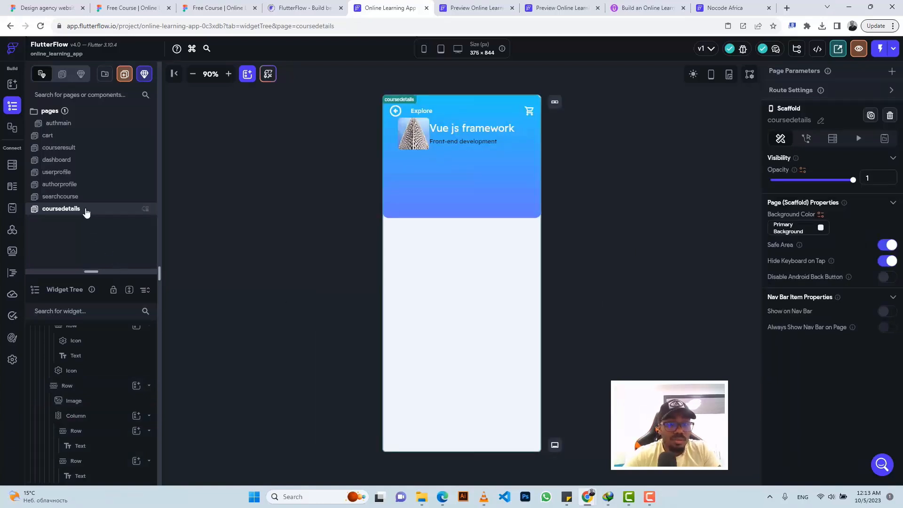
pyautogui.click(504, 143)
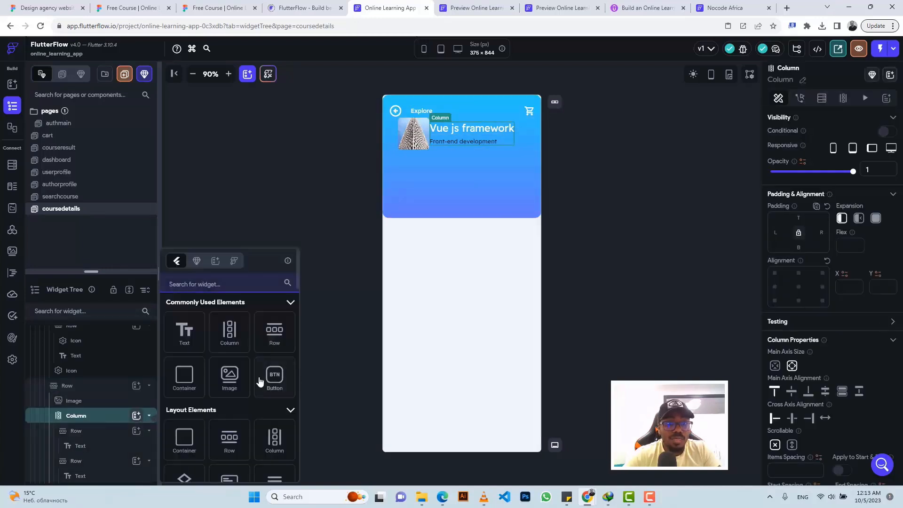
pyautogui.click(185, 381)
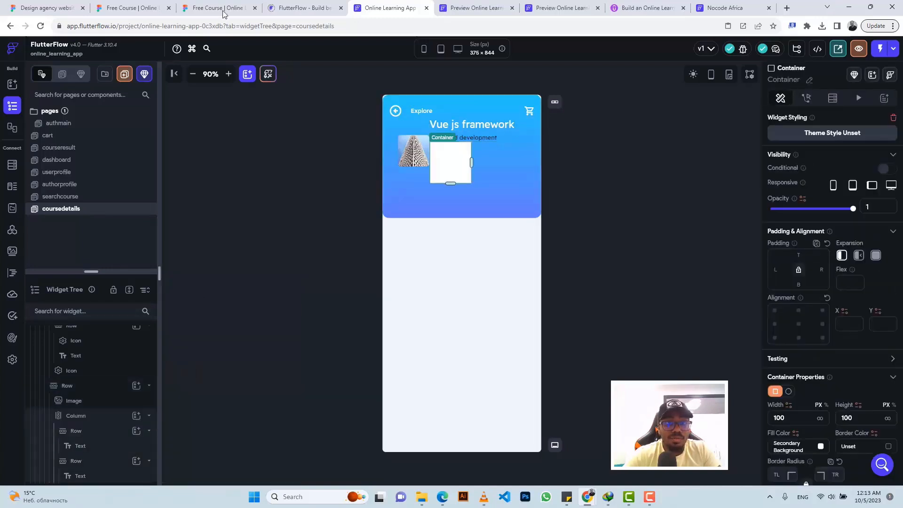
# Step: Check the Vuejs badge specs in Figma, then size the new Container 51 by 30 px with a border radius of 30
pyautogui.click(217, 8)
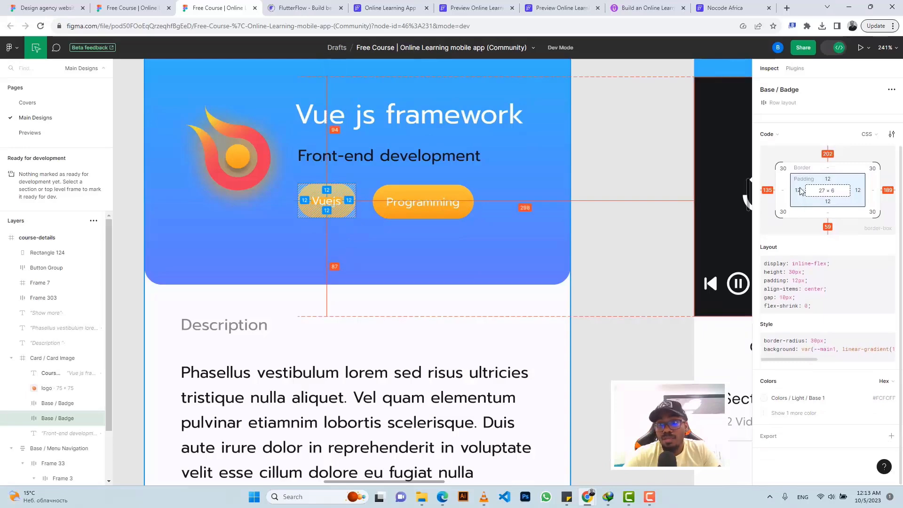
pyautogui.click(390, 8)
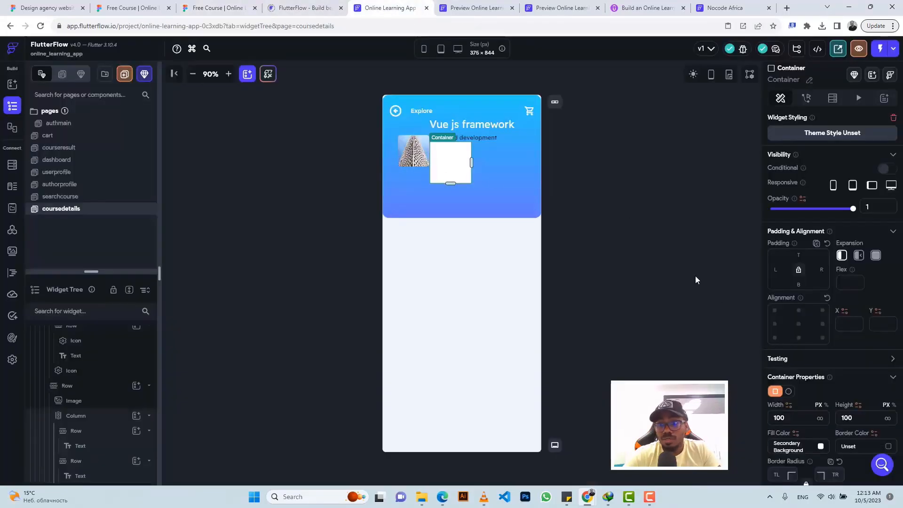
pyautogui.doubleClick(779, 418)
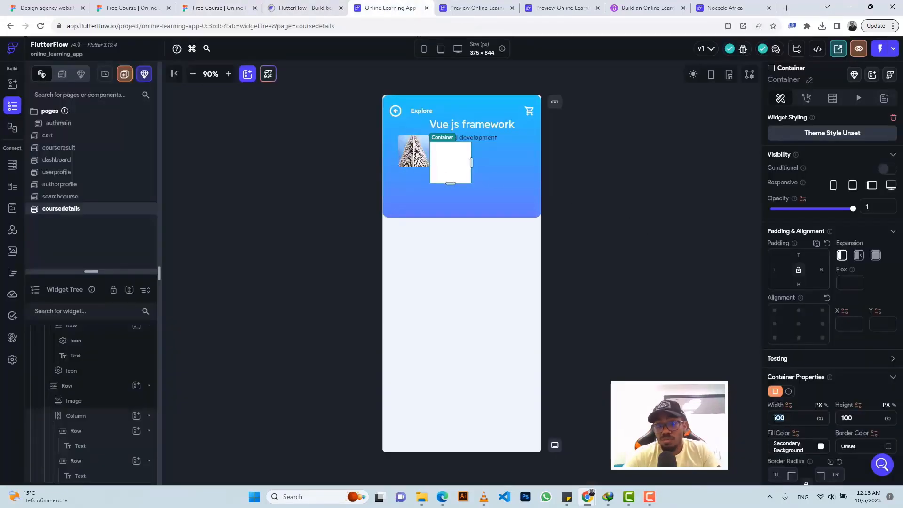
pyautogui.write('51')
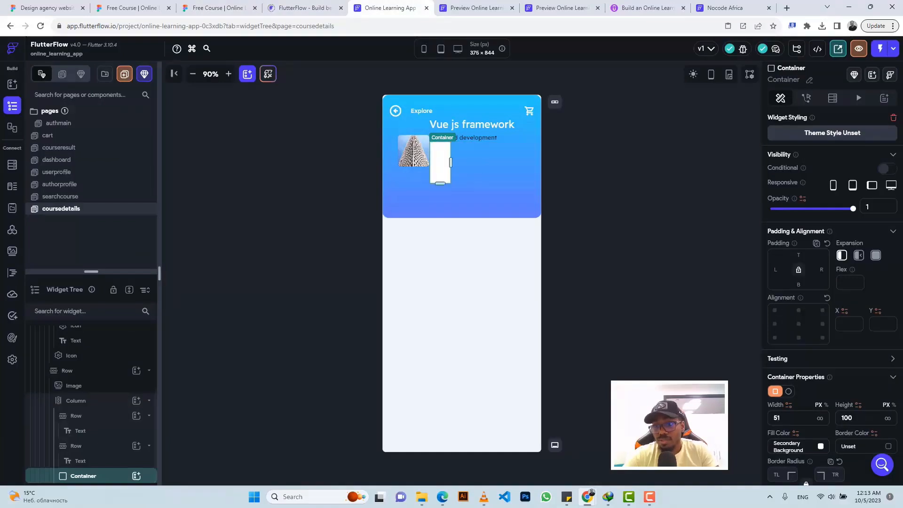
pyautogui.write('30')
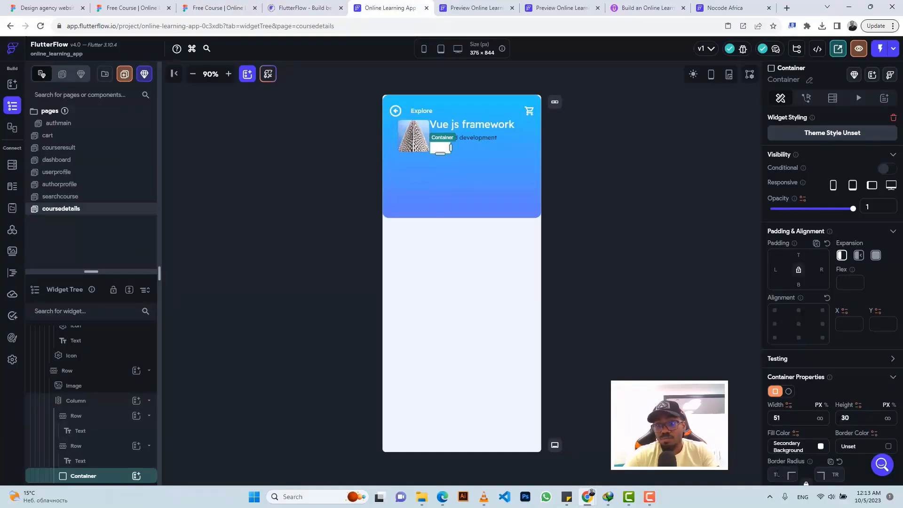
pyautogui.scroll(-1, 778, 475)
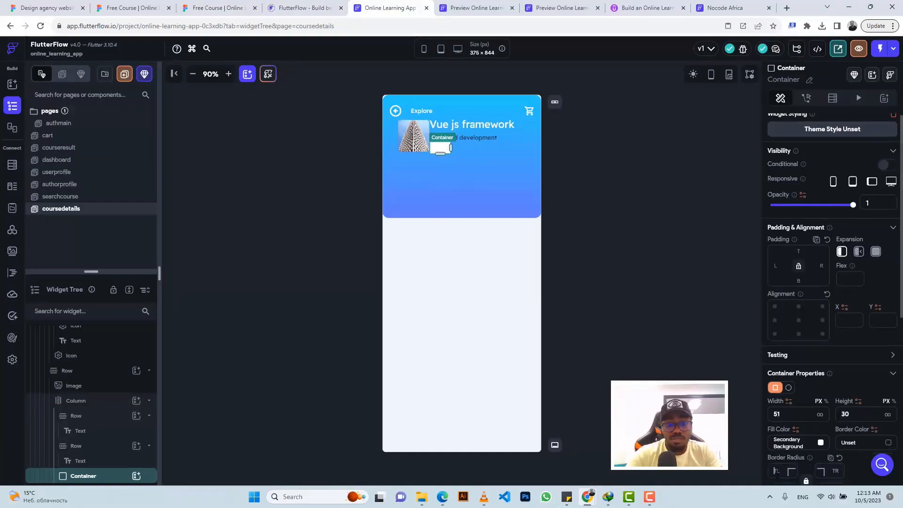
pyautogui.click(777, 472)
pyautogui.write('30')
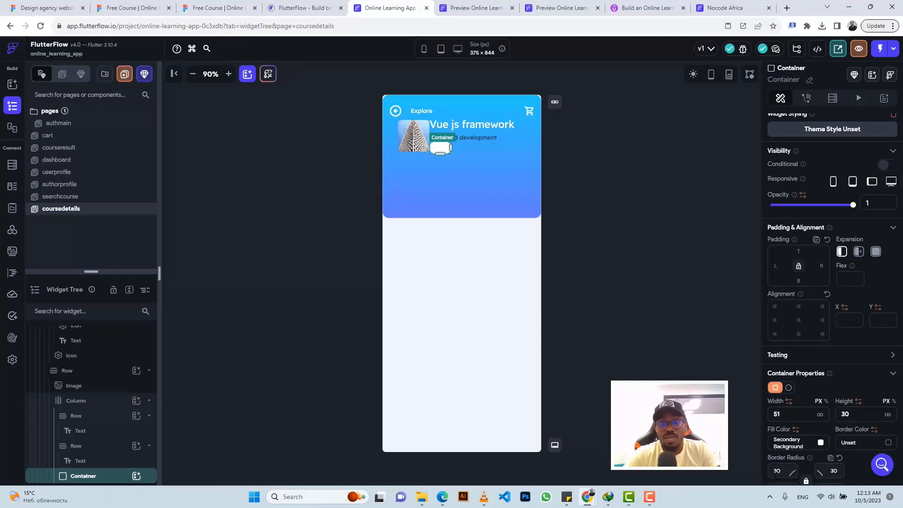
# Step: Copy the badge's yellow #FFC73C from Figma, enable the Container's gradient in FlutterFlow and set it as Color 1
pyautogui.click(218, 8)
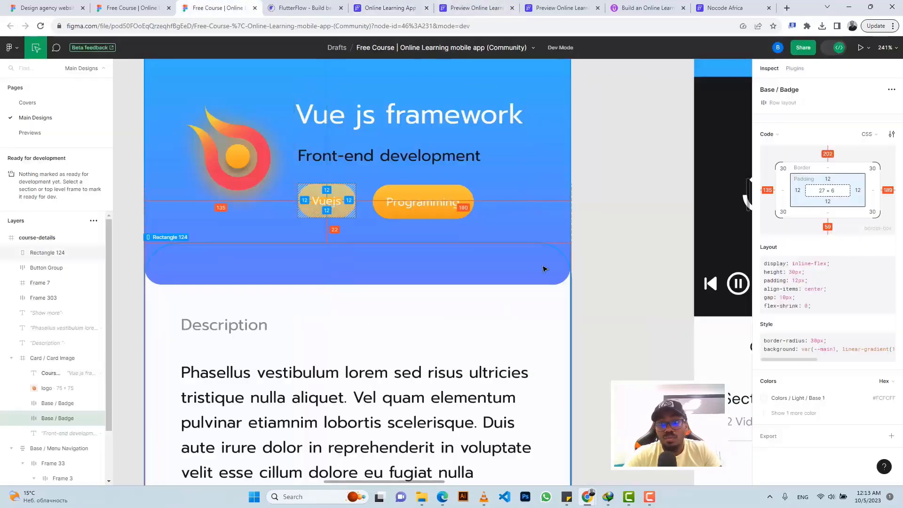
pyautogui.moveTo(819, 364); pyautogui.dragTo(884, 366)
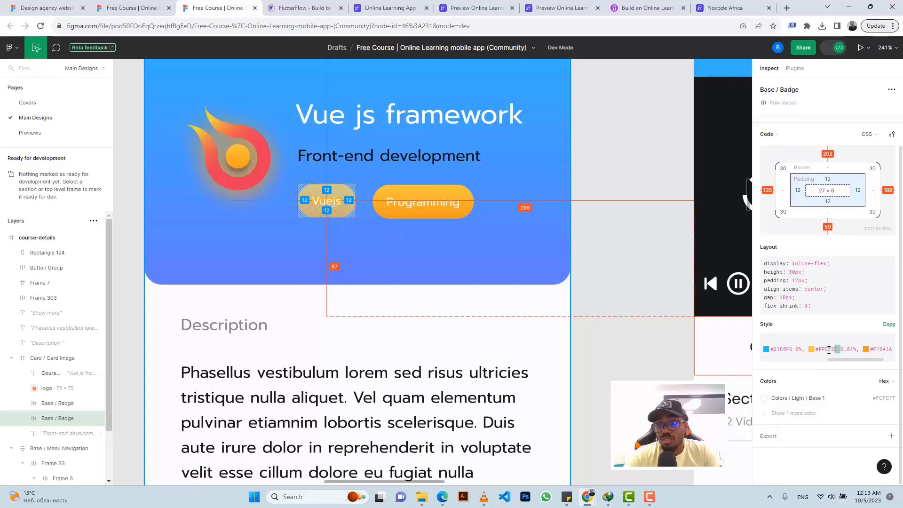
pyautogui.moveTo(829, 350); pyautogui.dragTo(819, 352)
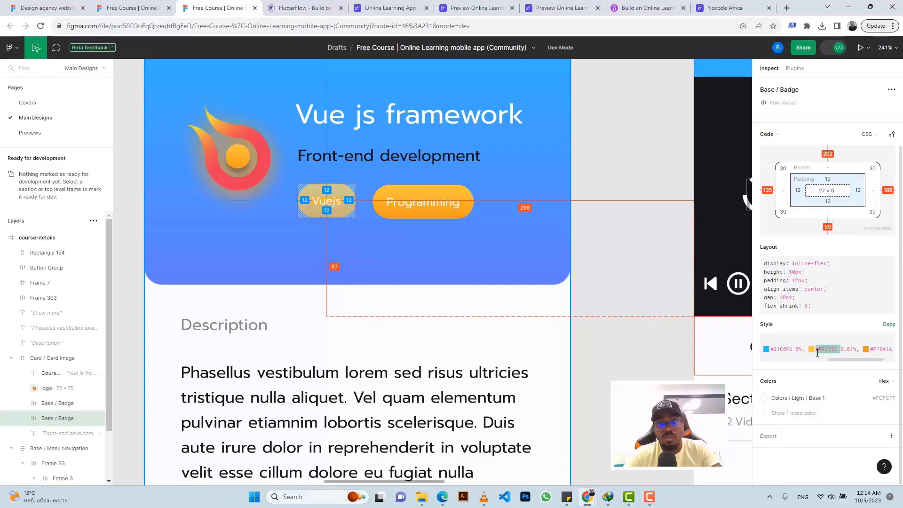
pyautogui.click(396, 6)
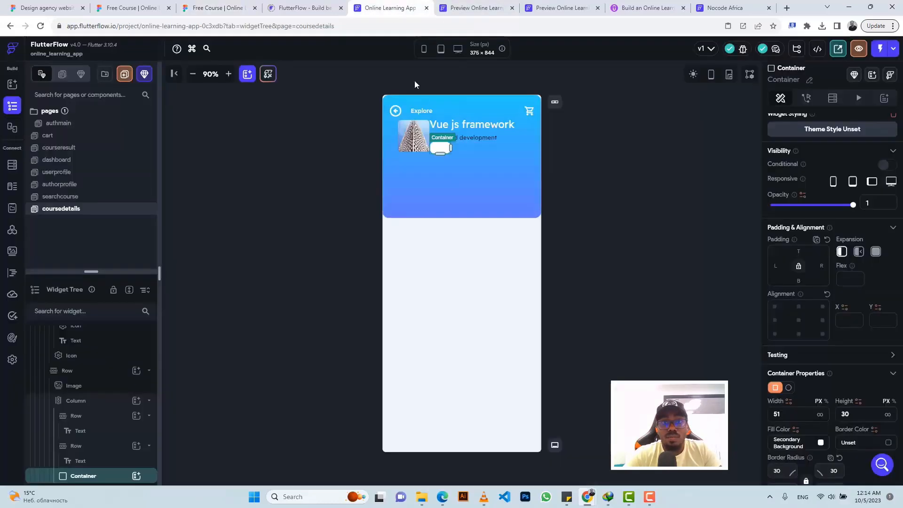
pyautogui.scroll(-5, 804, 377)
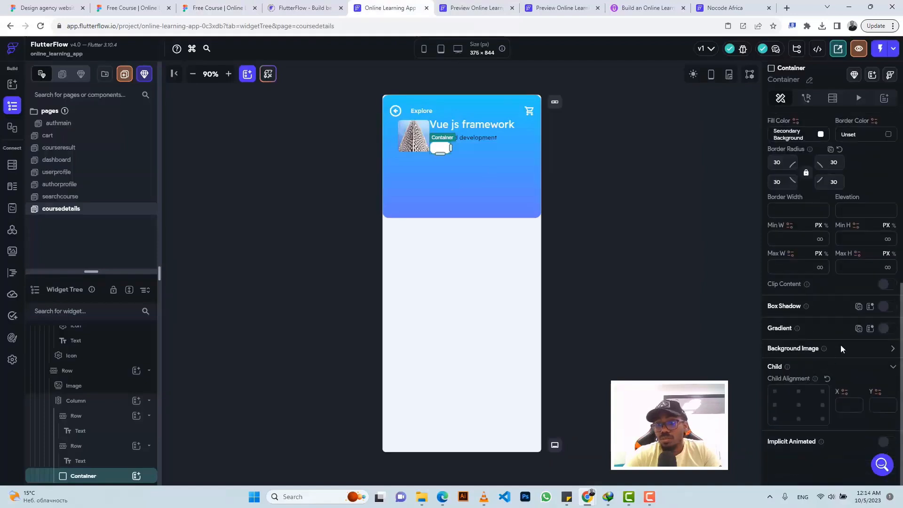
pyautogui.click(883, 329)
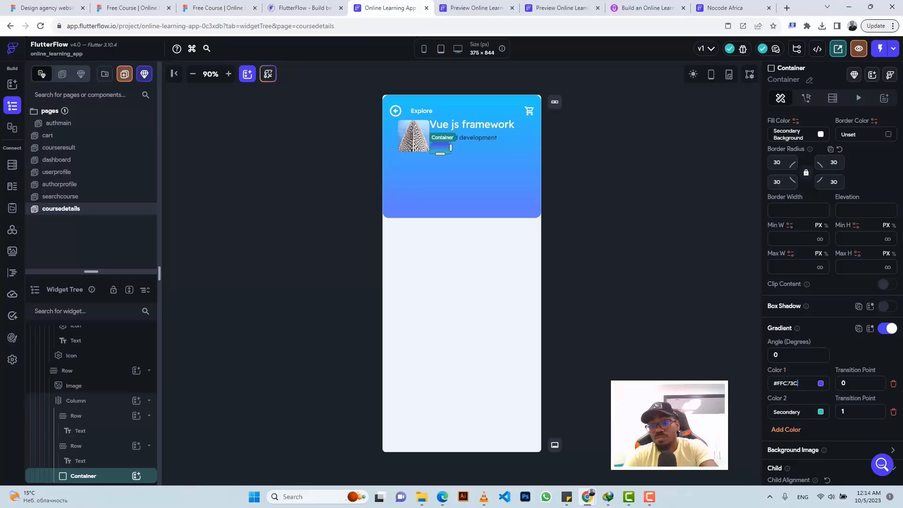
pyautogui.press('Return')
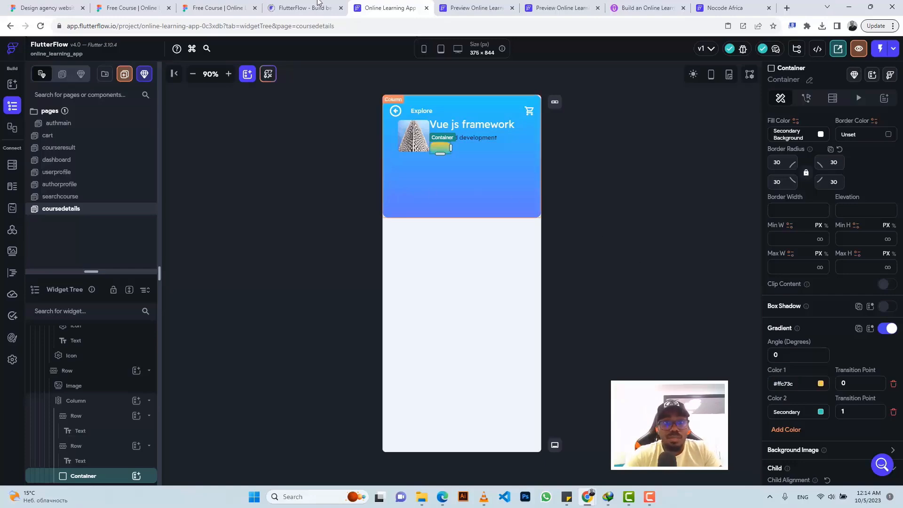
# Step: Copy the badge's orange #F19A1A from Figma and set it as Color 2 of the Container's gradient in FlutterFlow
pyautogui.click(218, 8)
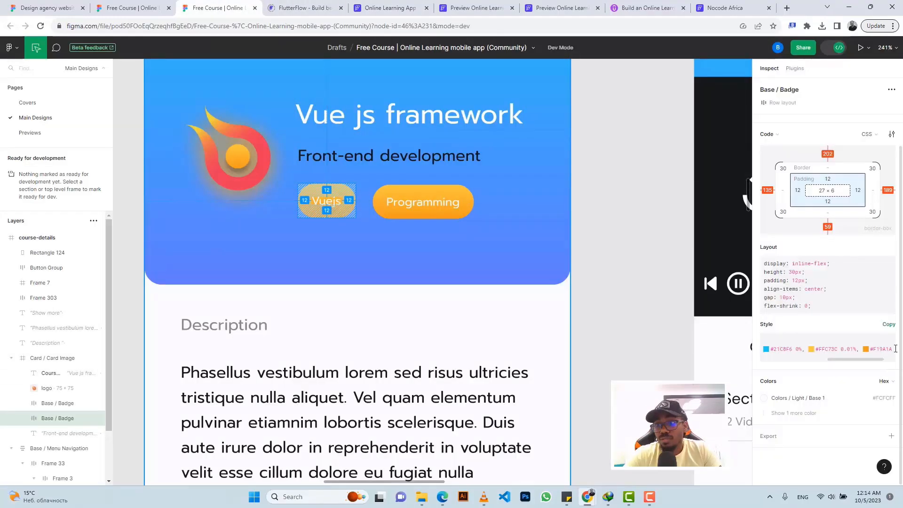
pyautogui.moveTo(896, 348); pyautogui.dragTo(848, 349)
pyautogui.hotkey('ctrl', 'c')
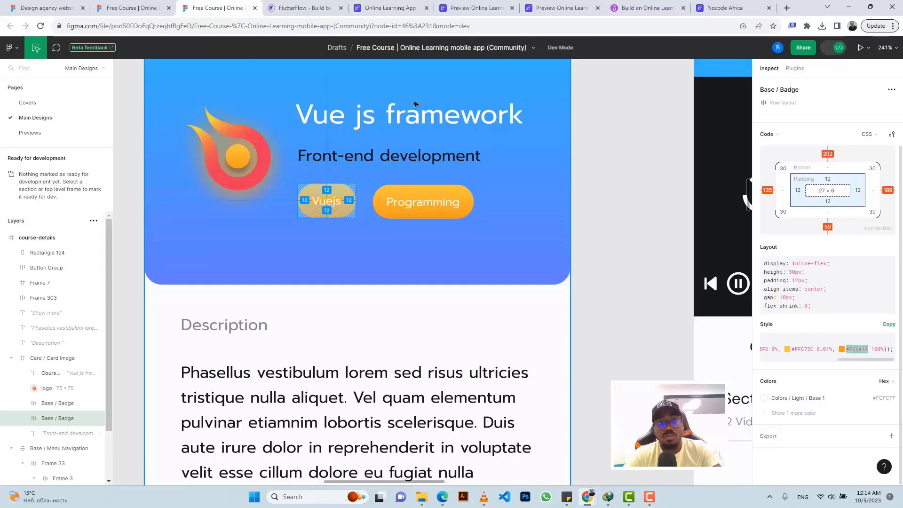
pyautogui.click(391, 8)
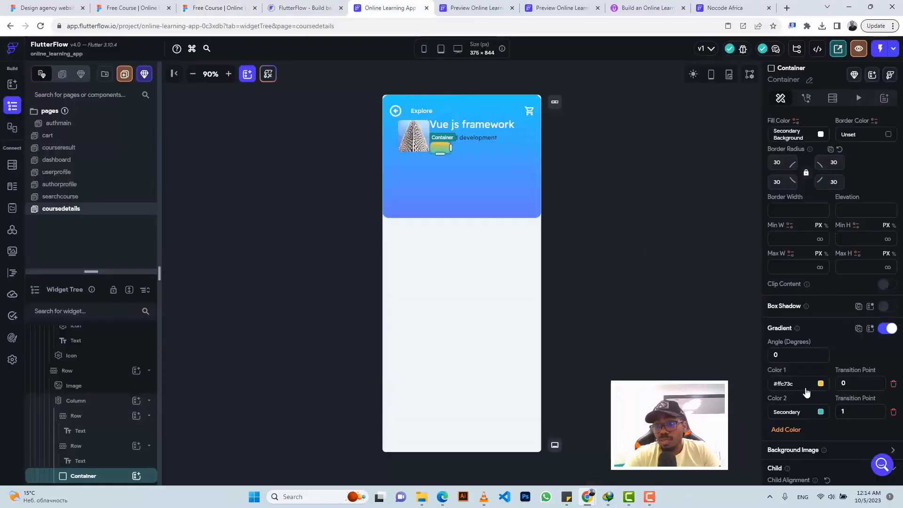
pyautogui.hotkey('ctrl', 'v')
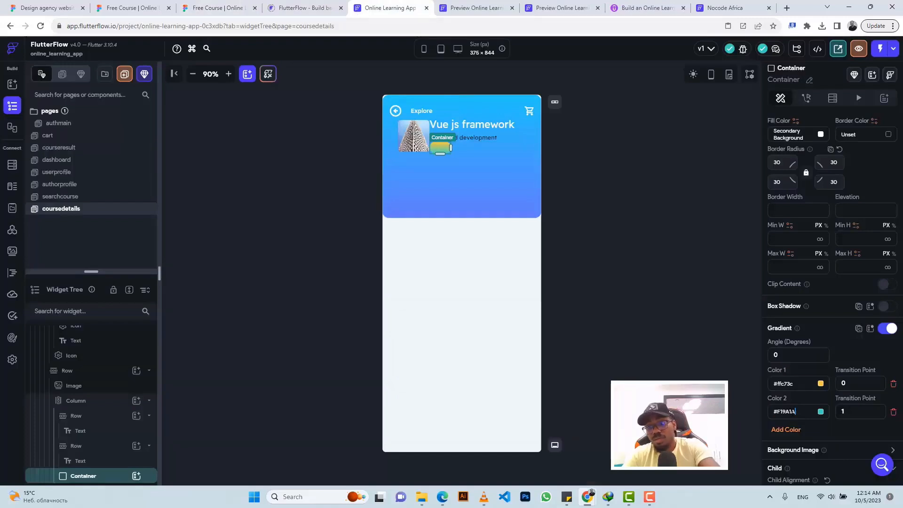
# Step: Add a Row inside the gradient Container and place a Text widget in that Row
pyautogui.click(137, 477)
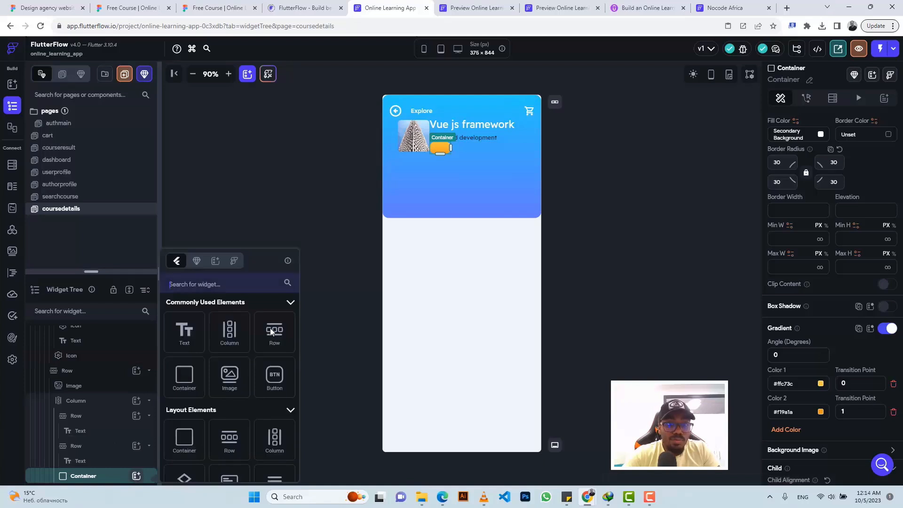
pyautogui.click(145, 378)
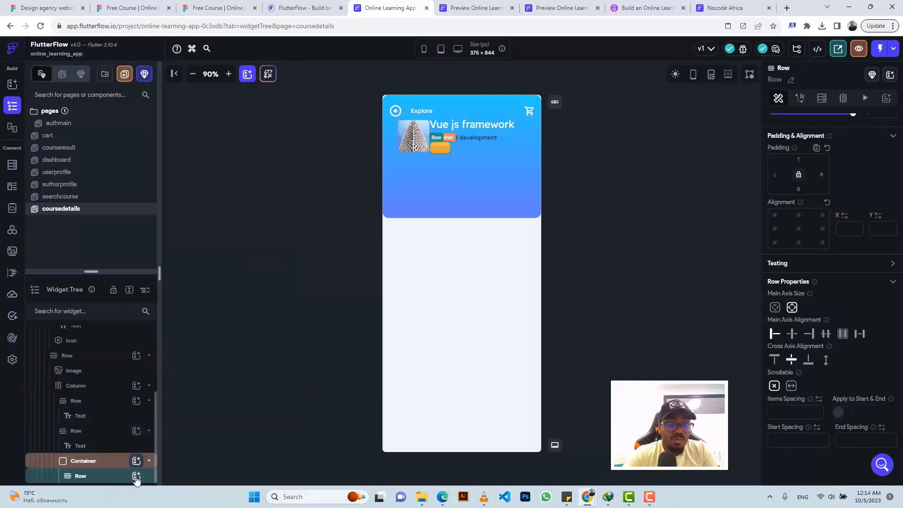
pyautogui.click(137, 476)
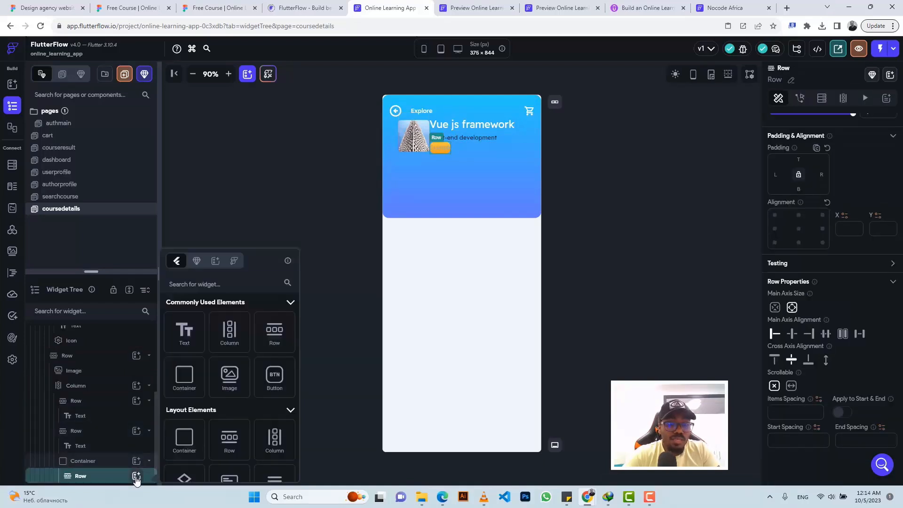
pyautogui.click(190, 330)
# Step: Check the badge label in the Figma design and set the new Text widget's content to "VueJs" in FlutterFlow
pyautogui.click(216, 8)
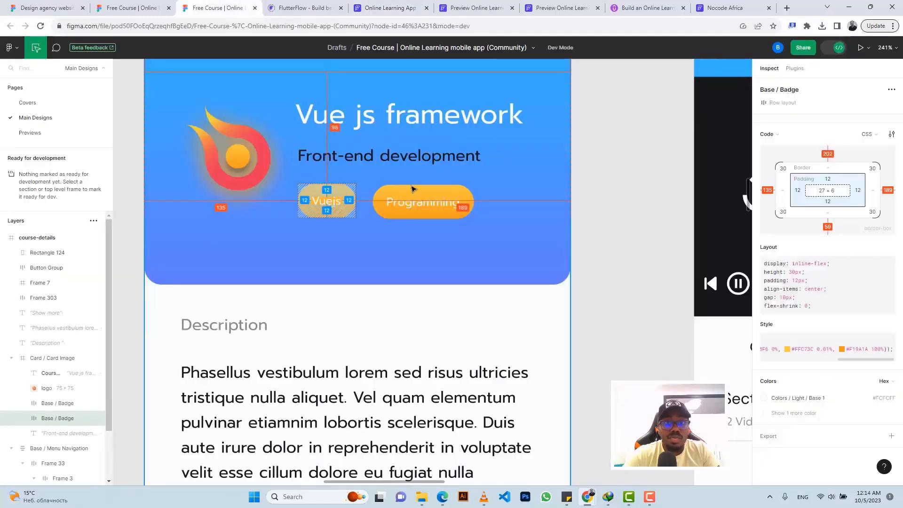
pyautogui.click(378, 8)
pyautogui.scroll(2, 840, 204)
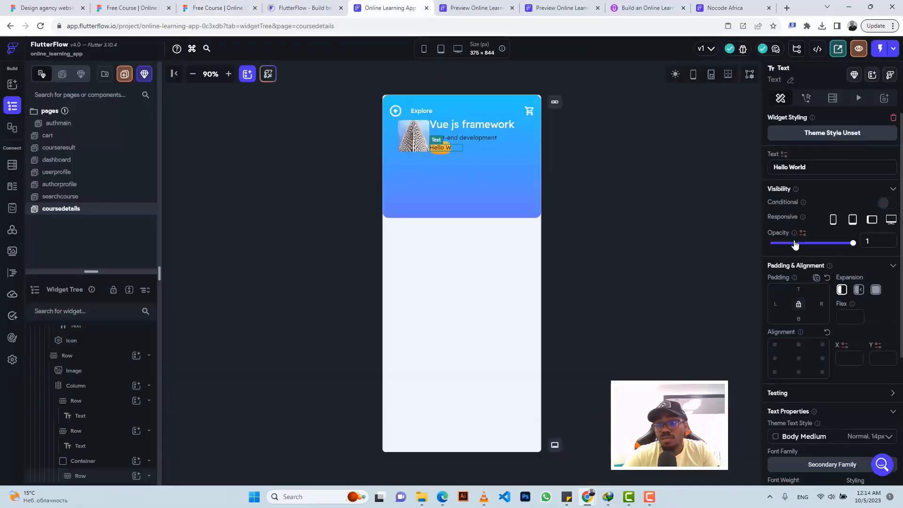
pyautogui.click(787, 167)
pyautogui.write('VueJs')
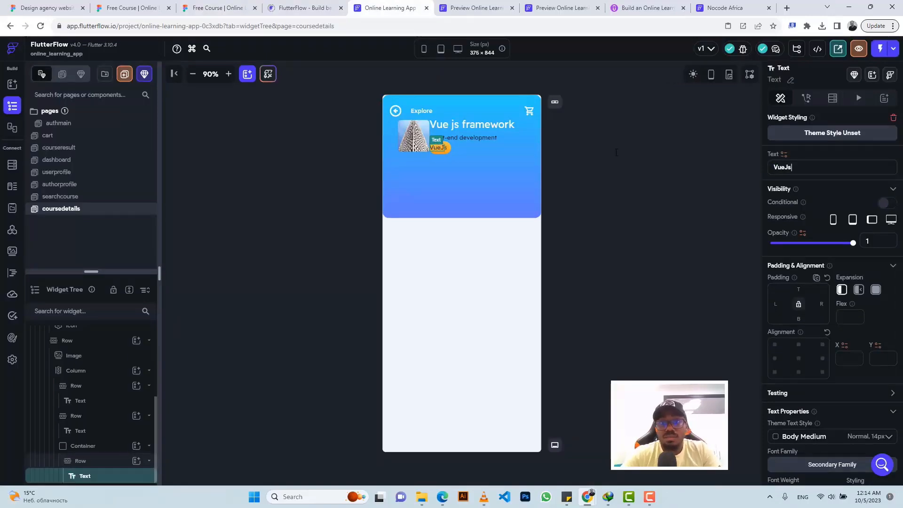
# Step: Inspect the Vuejs label's text style in Figma and set the badge text's font size to 10 in FlutterFlow
pyautogui.click(212, 8)
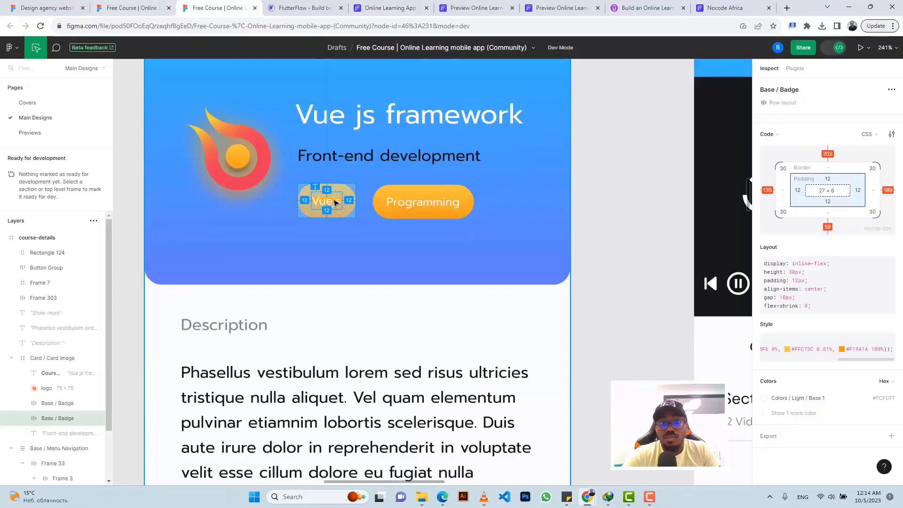
pyautogui.click(336, 203)
pyautogui.click(391, 8)
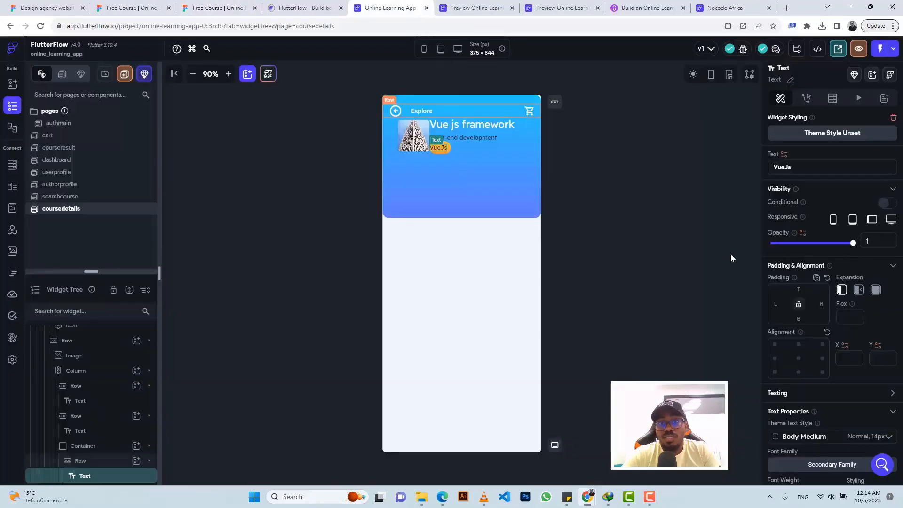
pyautogui.scroll(-4, 798, 309)
pyautogui.doubleClick(777, 333)
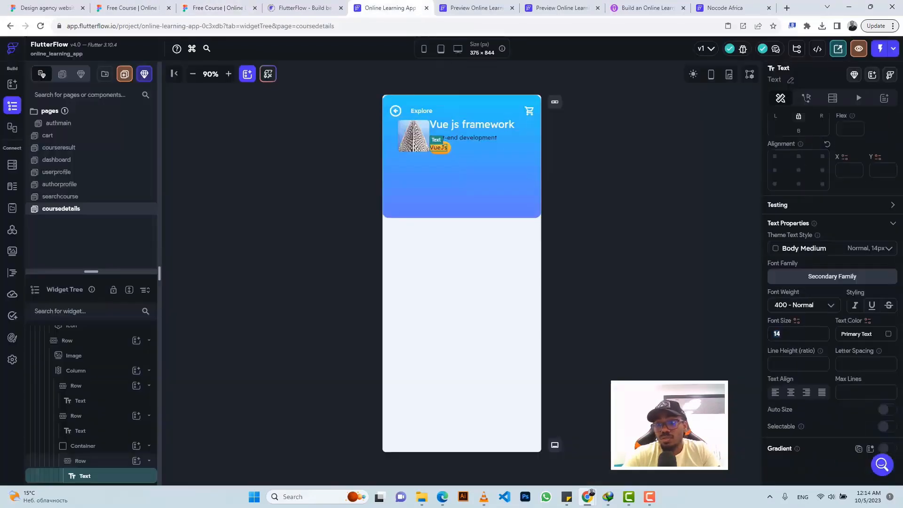
pyautogui.write('10')
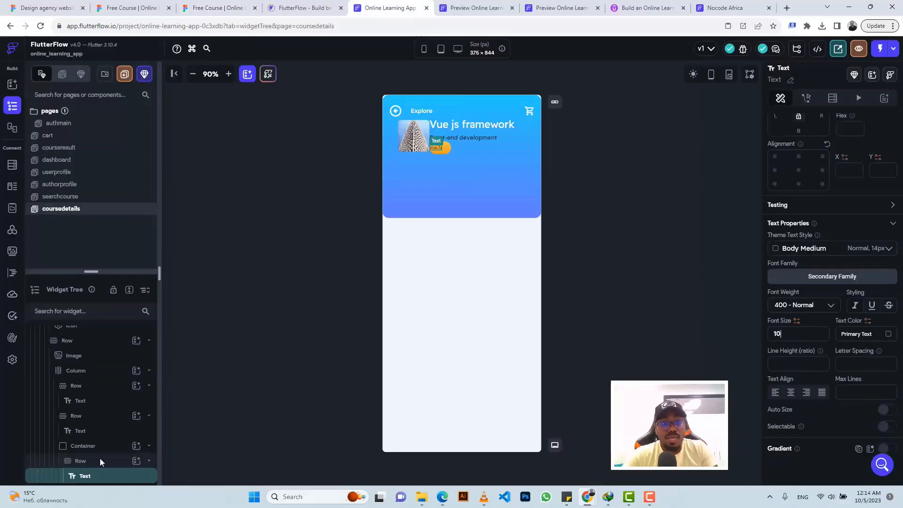
# Step: Center the badge Row's content along its main axis and select the Container enclosing it
pyautogui.click(139, 466)
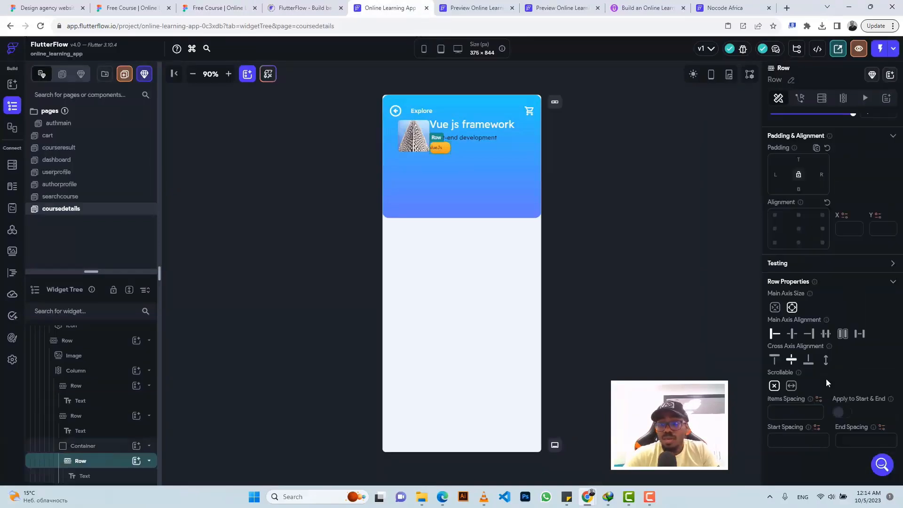
pyautogui.click(793, 334)
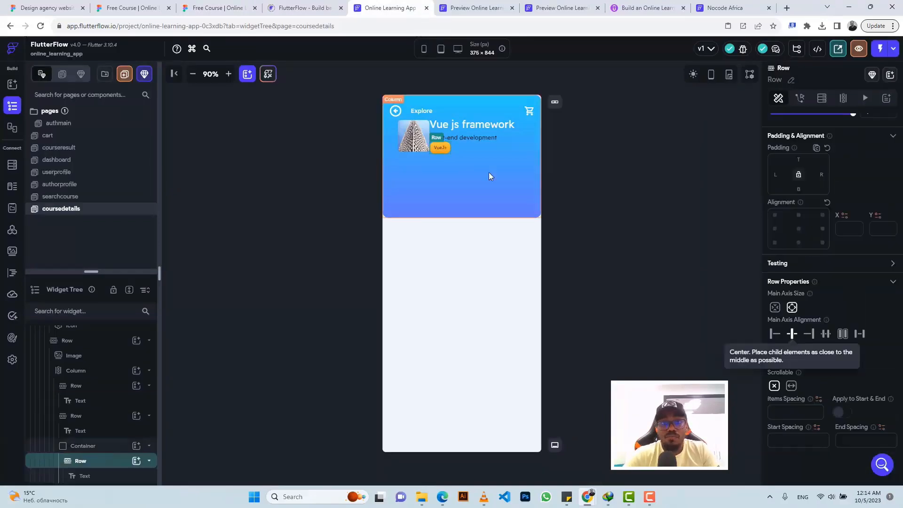
pyautogui.click(110, 446)
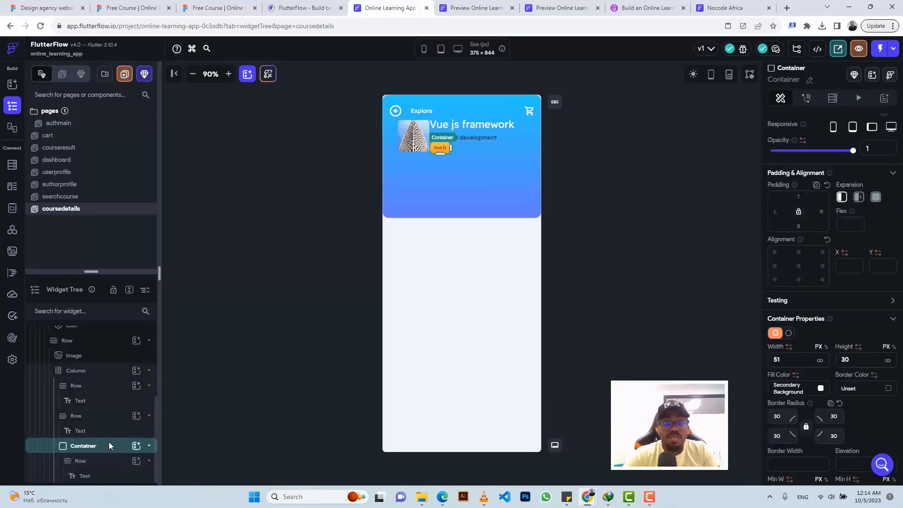
# Step: Wrap the gradient VueJs badge Container in a Row
pyautogui.rightClick(109, 446)
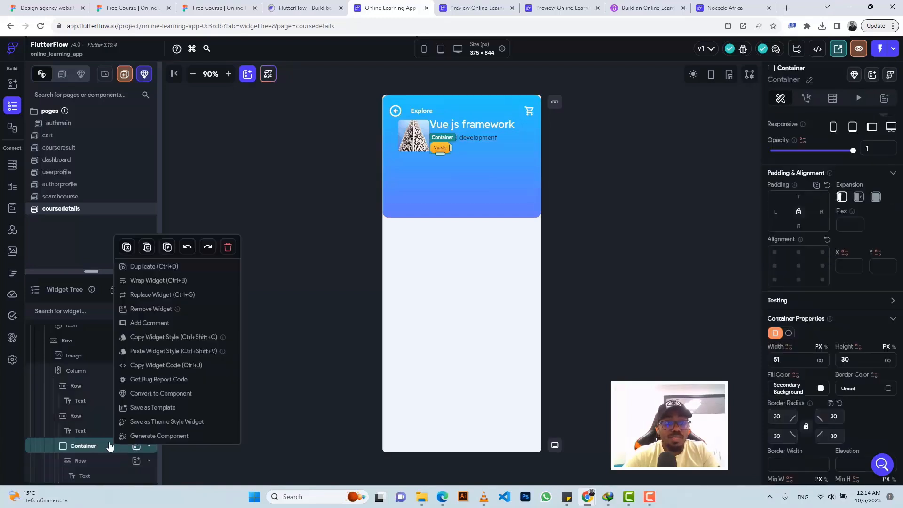
pyautogui.click(152, 281)
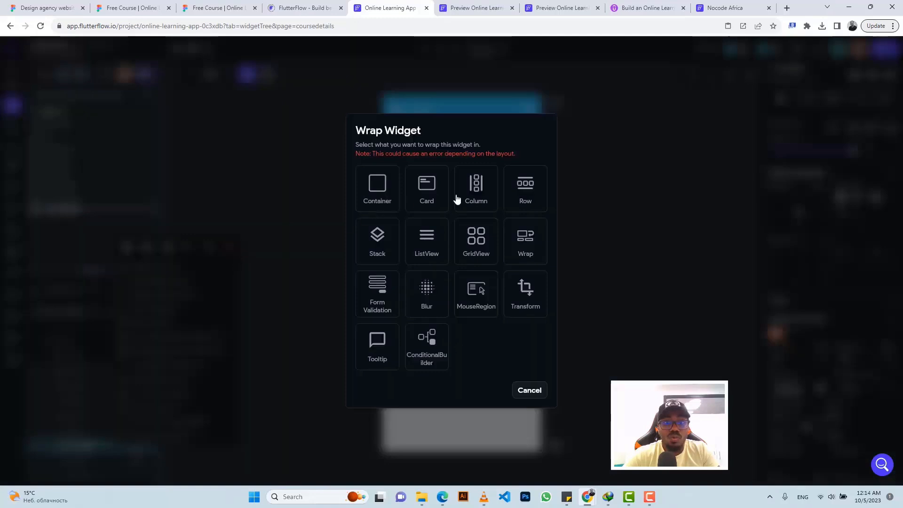
pyautogui.click(513, 190)
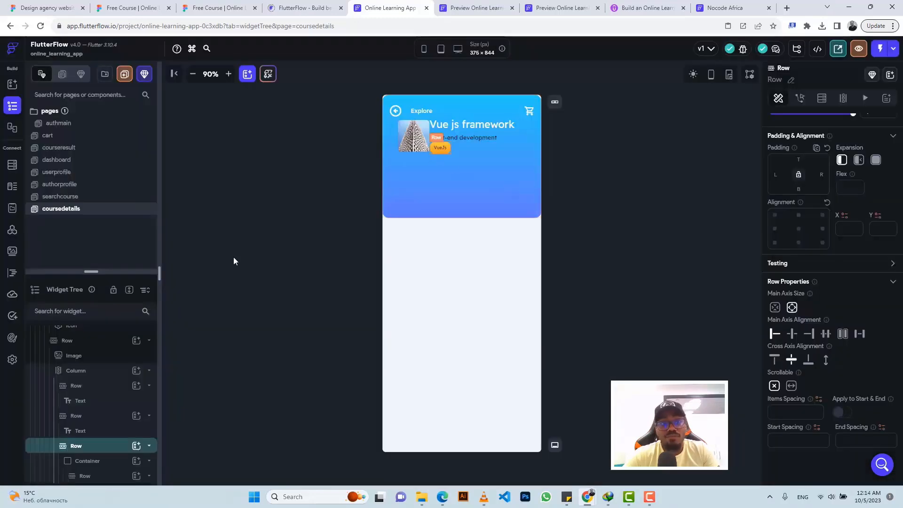
# Step: Duplicate the VueJs badge Container inside its new parent Row and select the second copy
pyautogui.click(108, 464)
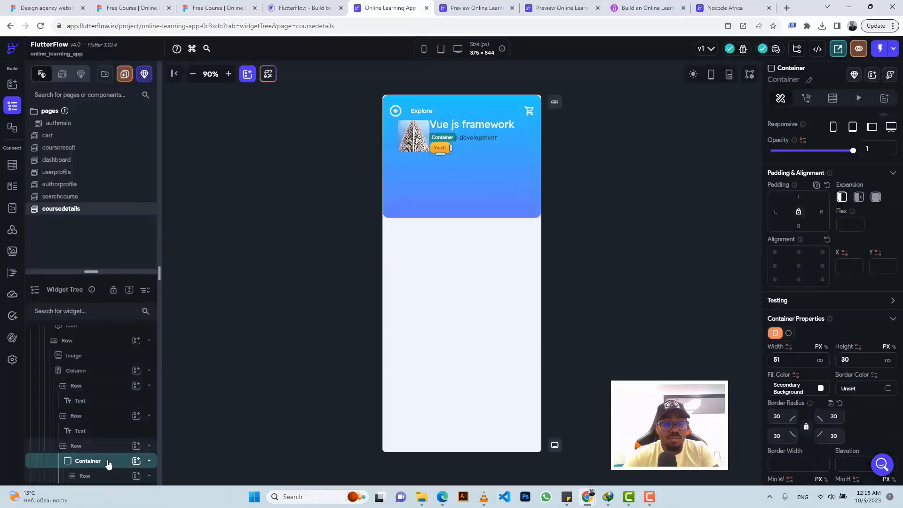
pyautogui.press('Up')
pyautogui.press('Down')
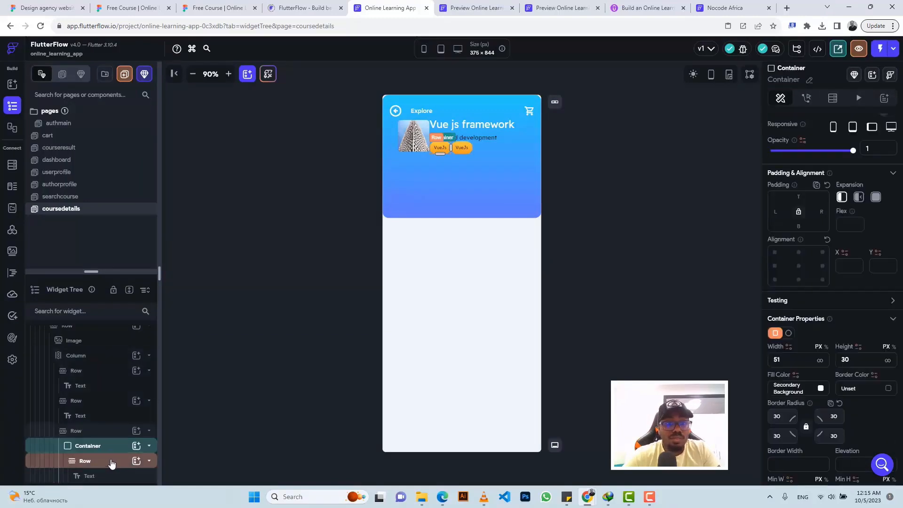
pyautogui.scroll(-1, 103, 458)
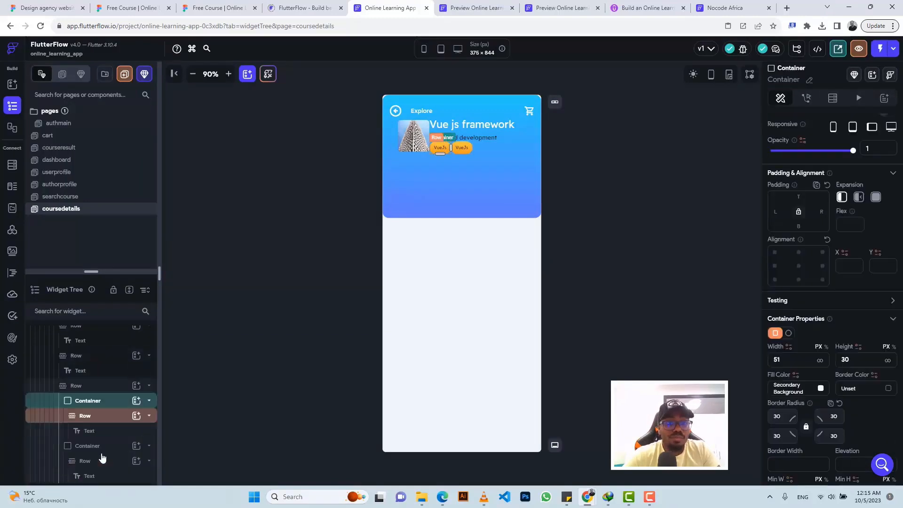
pyautogui.click(99, 447)
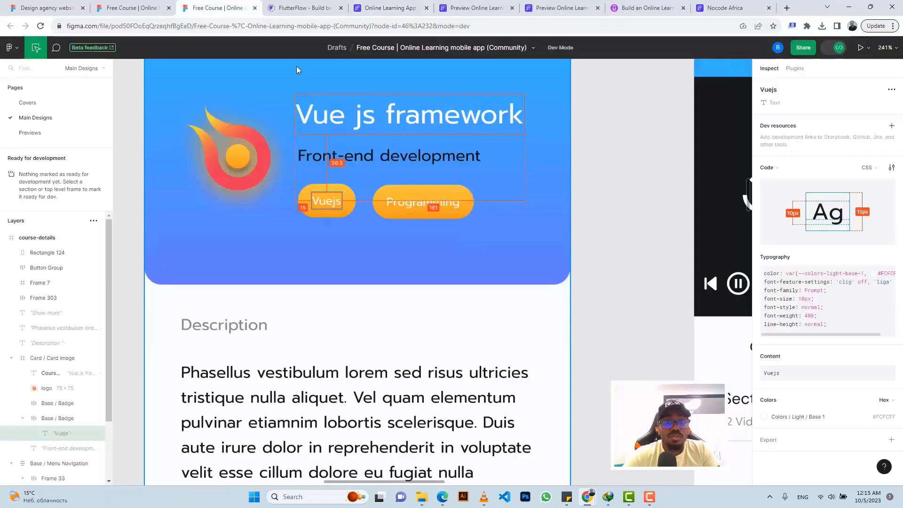
# Step: Switch to the Figma design, inspect the second badge's dimensions, and copy its "Programming" label text
pyautogui.click(202, 8)
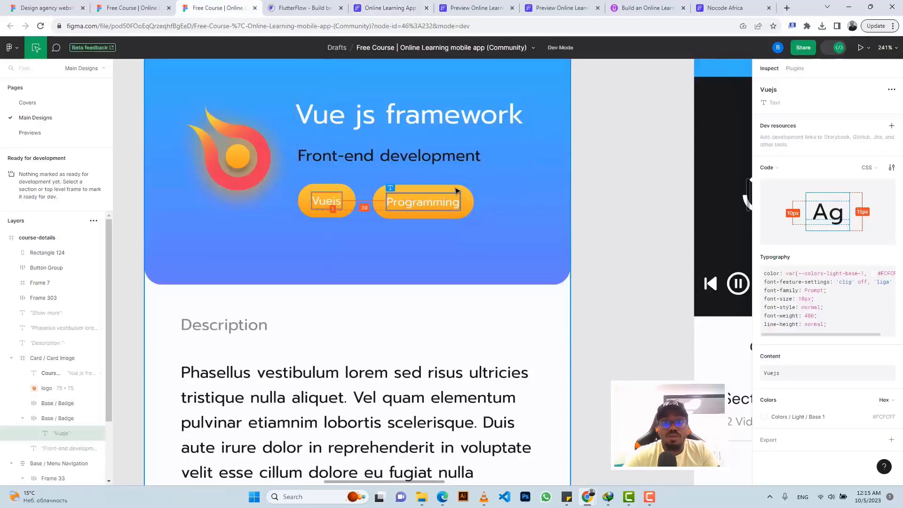
pyautogui.click(458, 190)
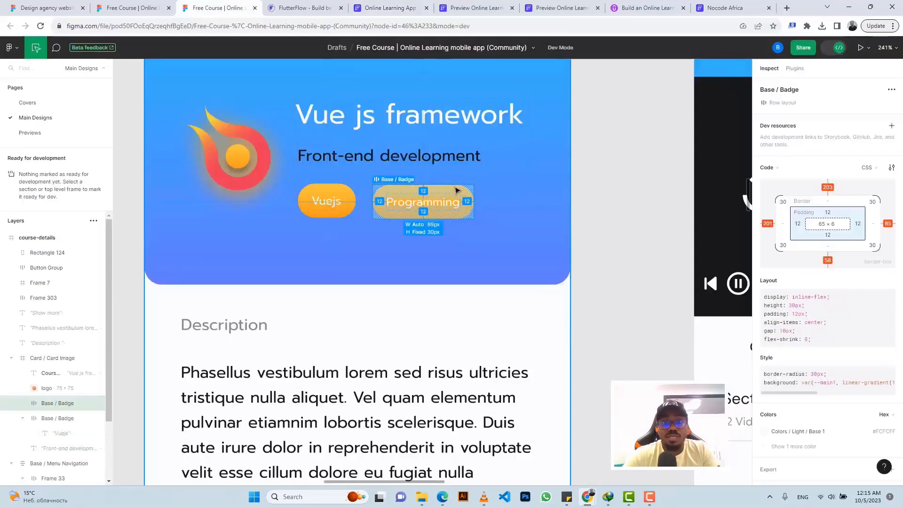
pyautogui.doubleClick(426, 202)
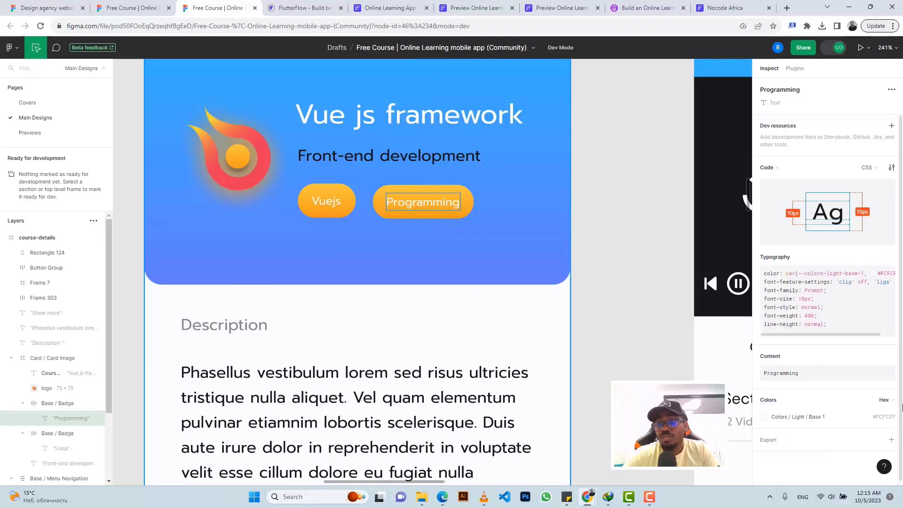
pyautogui.click(887, 371)
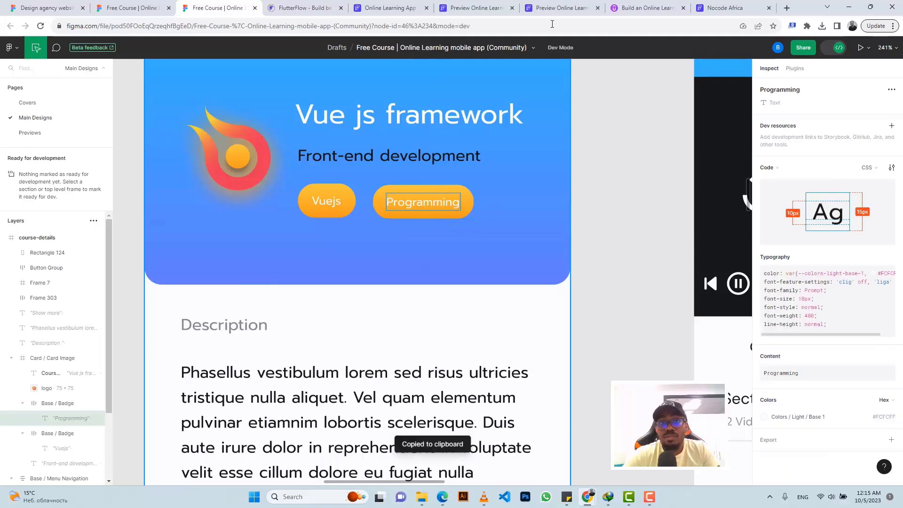
# Step: Back in FlutterFlow, set the duplicated badge Container's width to 89 and replace its text with "Programming"
pyautogui.click(460, 5)
pyautogui.click(385, 8)
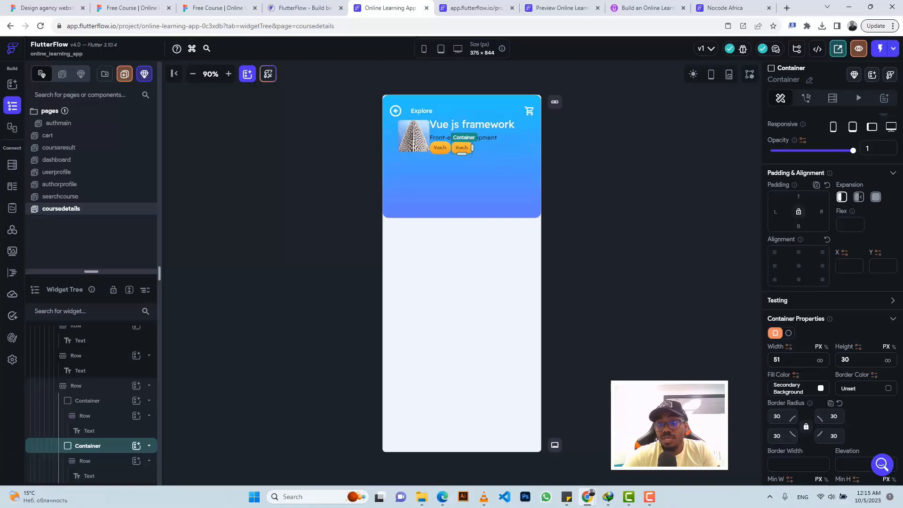
pyautogui.doubleClick(778, 360)
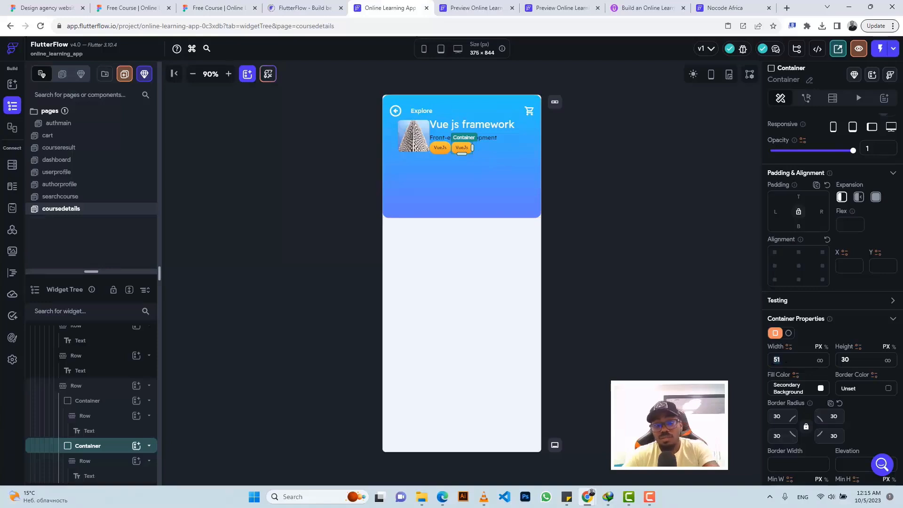
pyautogui.write('89')
pyautogui.scroll(2, 788, 137)
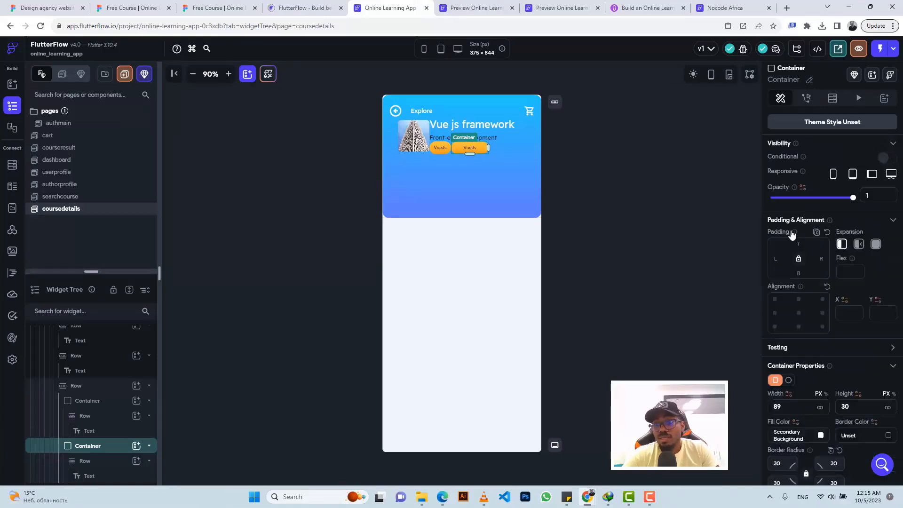
pyautogui.click(474, 149)
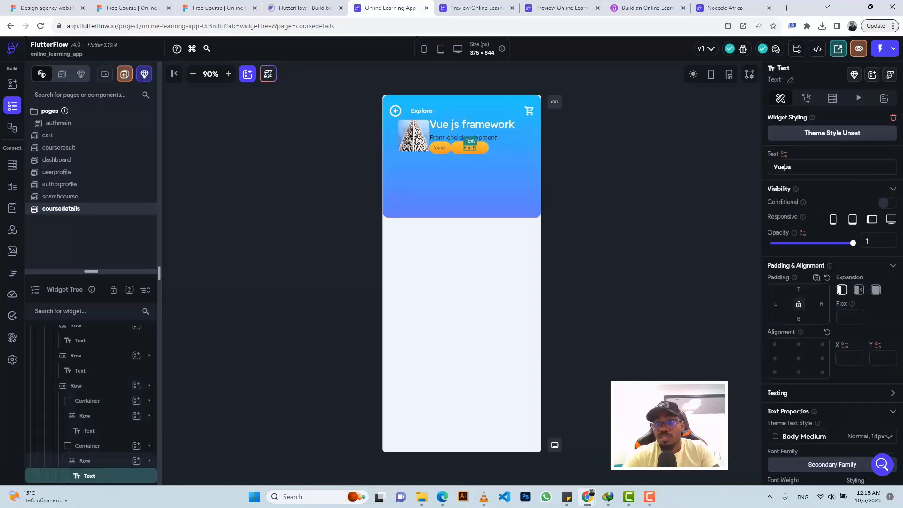
pyautogui.hotkey('ctrl', 'v')
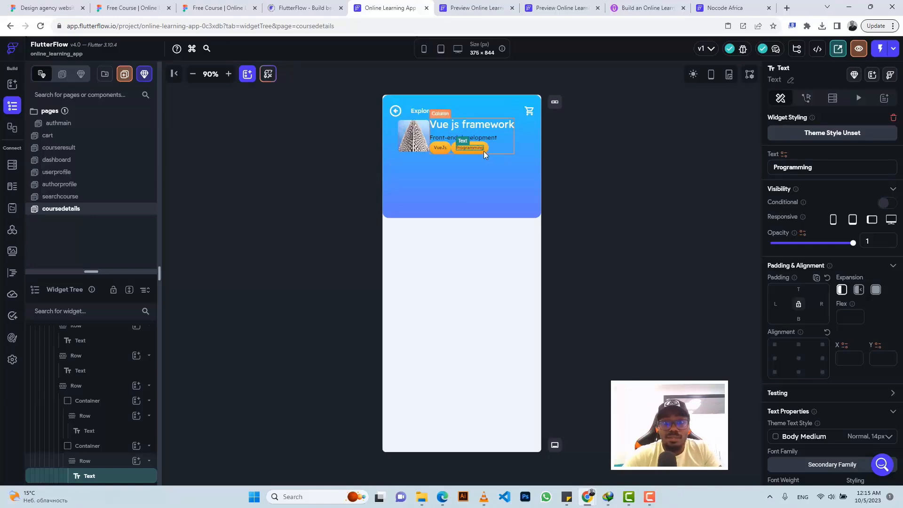
# Step: Check the gap between logo and course title in Figma, and give the title Column in FlutterFlow a left padding of 21
pyautogui.click(503, 145)
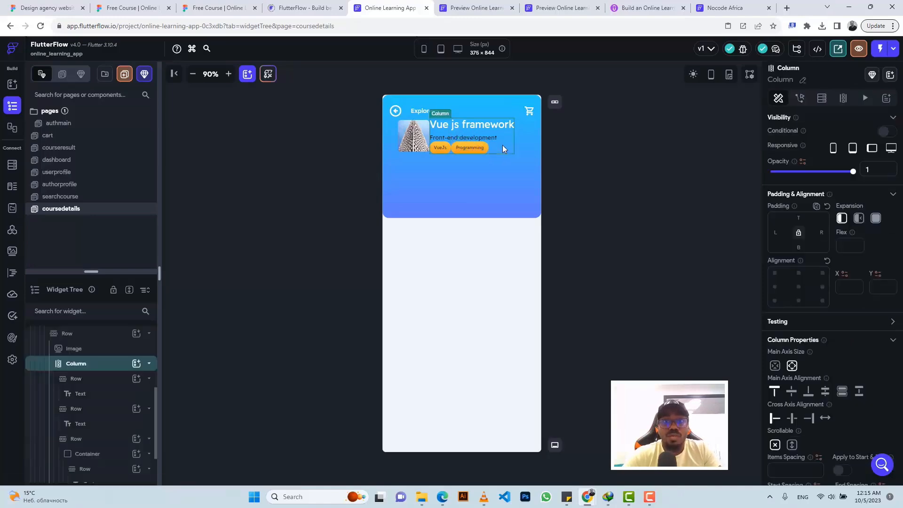
pyautogui.click(208, 4)
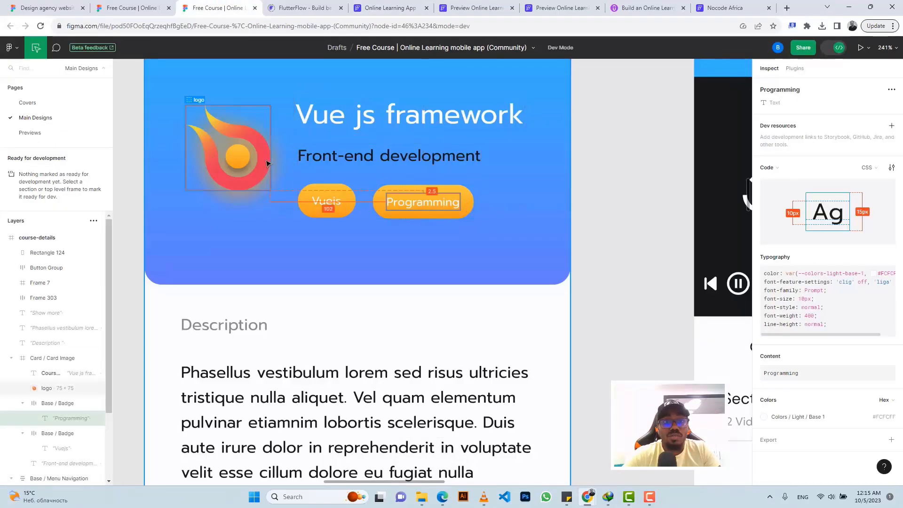
pyautogui.click(300, 109)
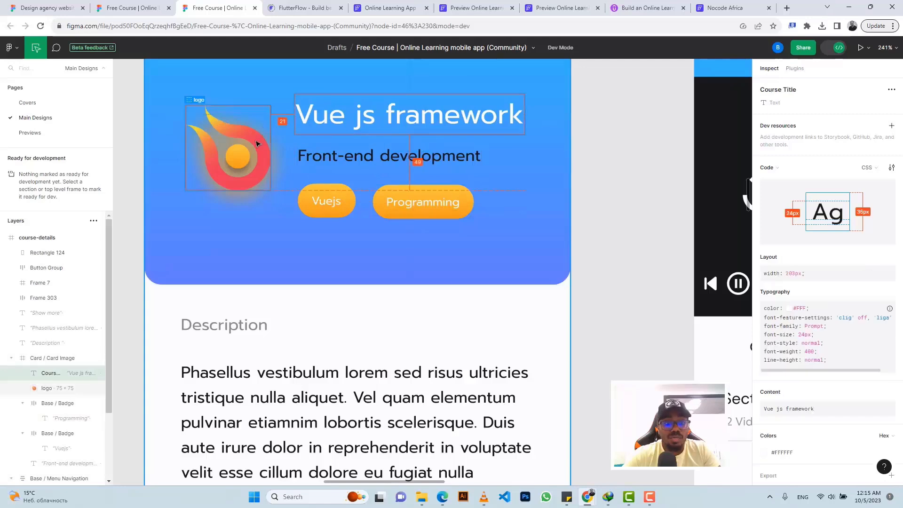
pyautogui.click(293, 8)
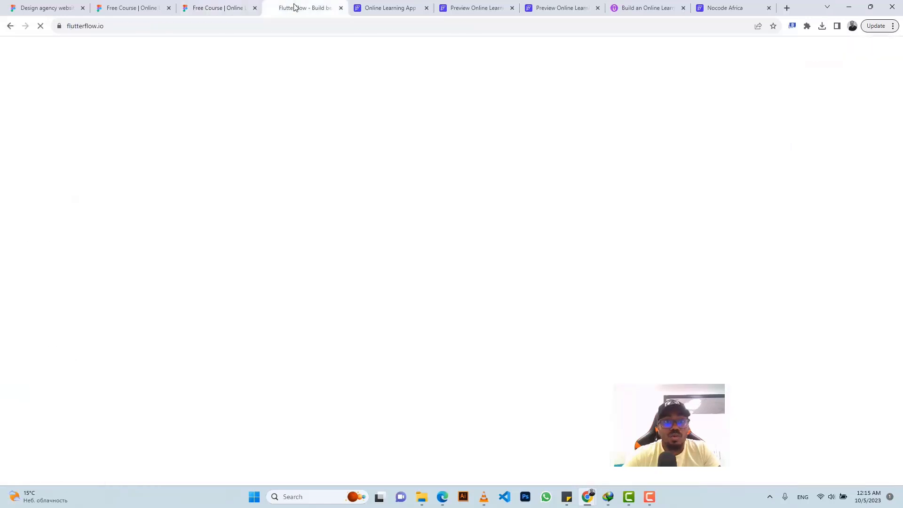
pyautogui.click(383, 10)
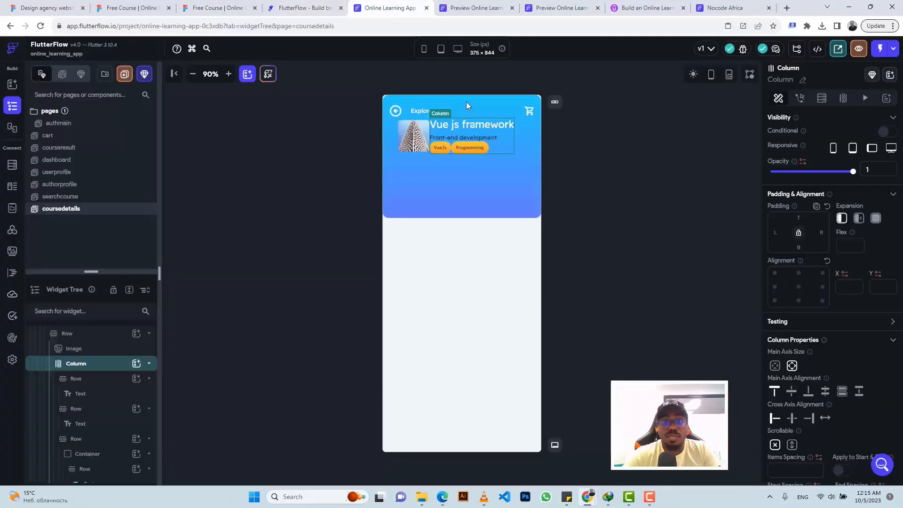
pyautogui.click(781, 232)
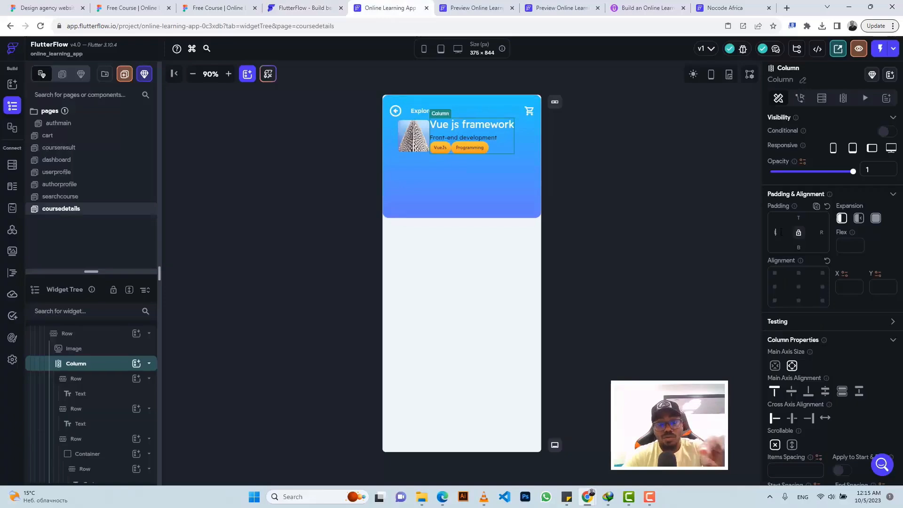
pyautogui.write('21')
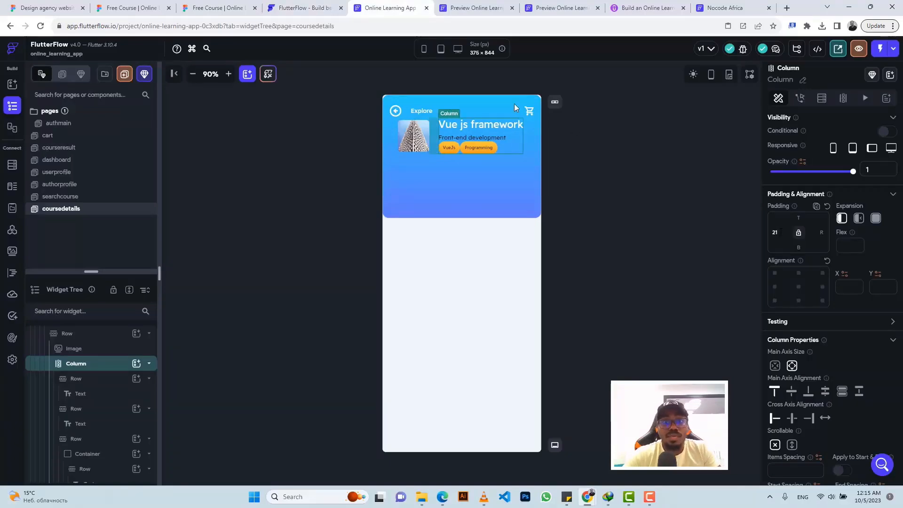
# Step: Check the spacing above the Vuejs badge in Figma, and set the badges Row's top padding to 14 in FlutterFlow
pyautogui.click(487, 148)
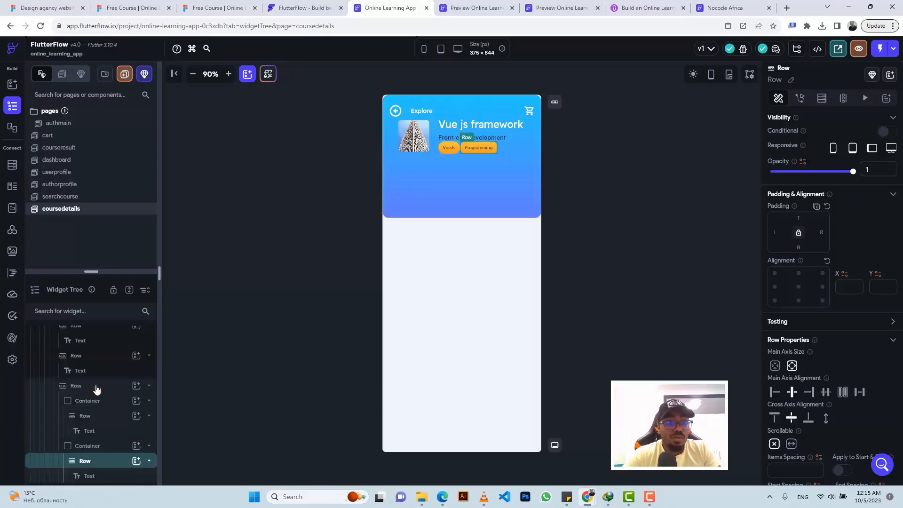
pyautogui.click(196, 8)
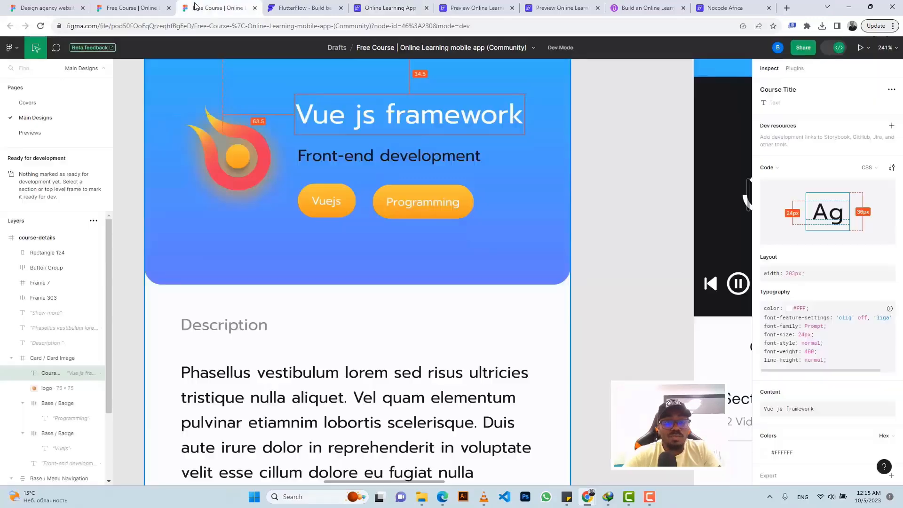
pyautogui.click(328, 202)
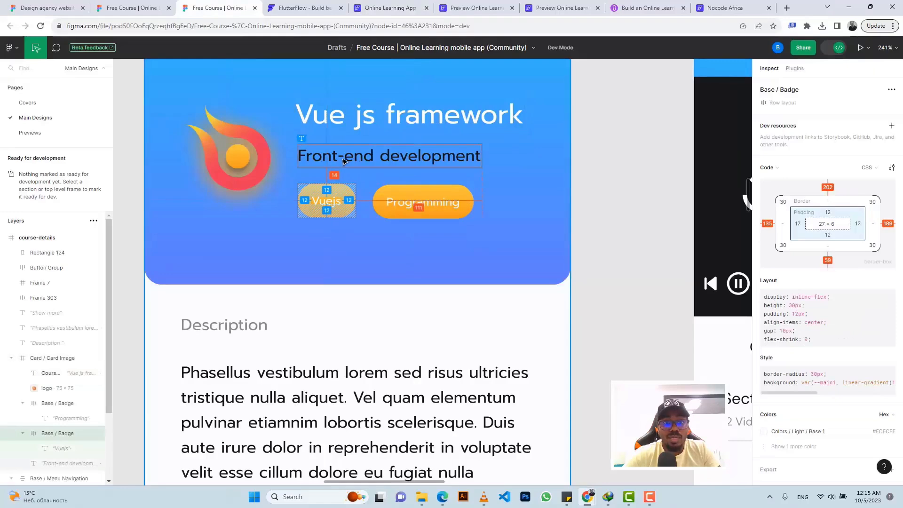
pyautogui.click(388, 8)
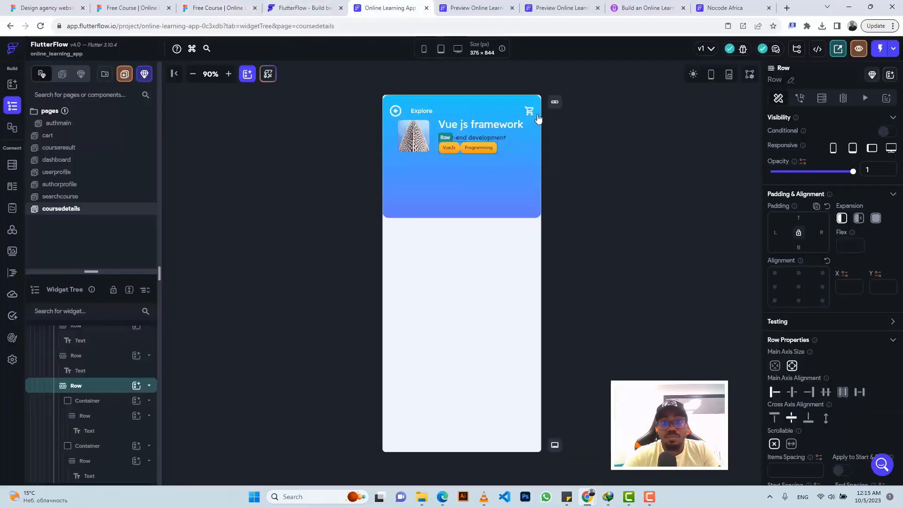
pyautogui.click(798, 219)
pyautogui.write('14')
pyautogui.press('Return')
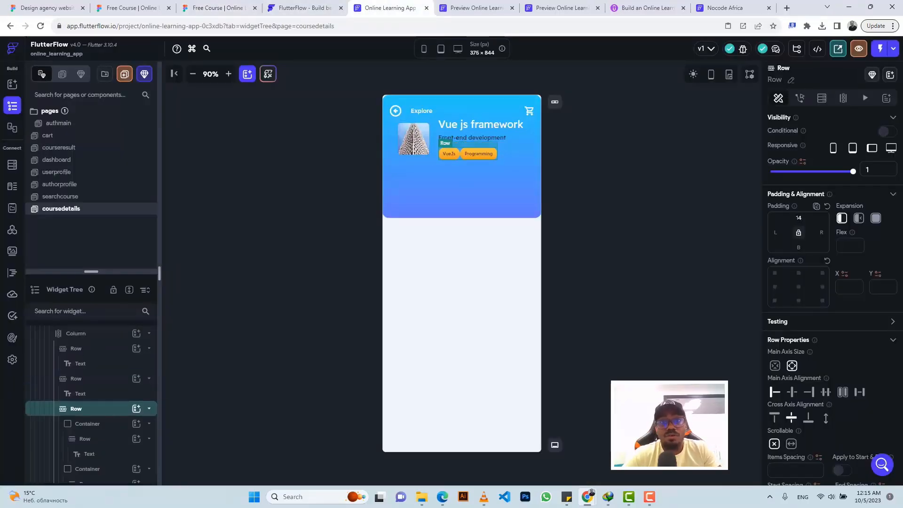
# Step: Select the course image beside the title and clear its border radius on all corners
pyautogui.click(417, 141)
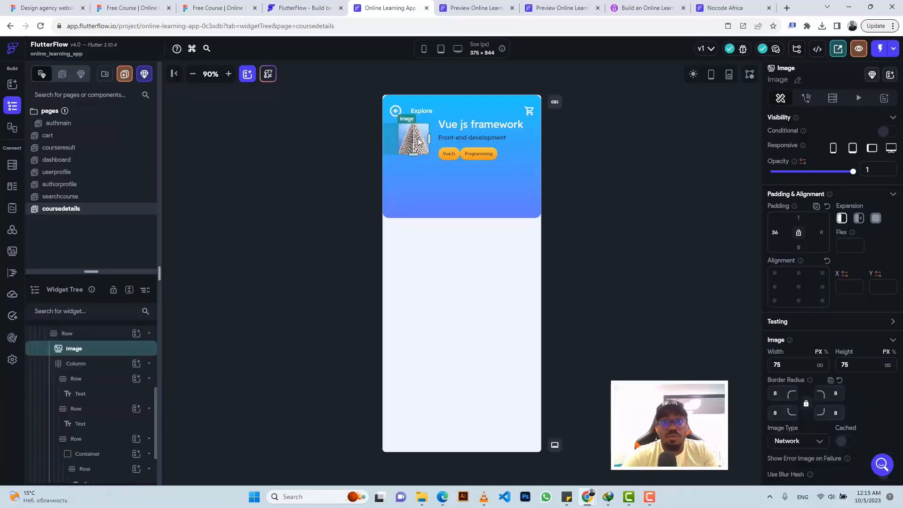
pyautogui.scroll(-4, 828, 329)
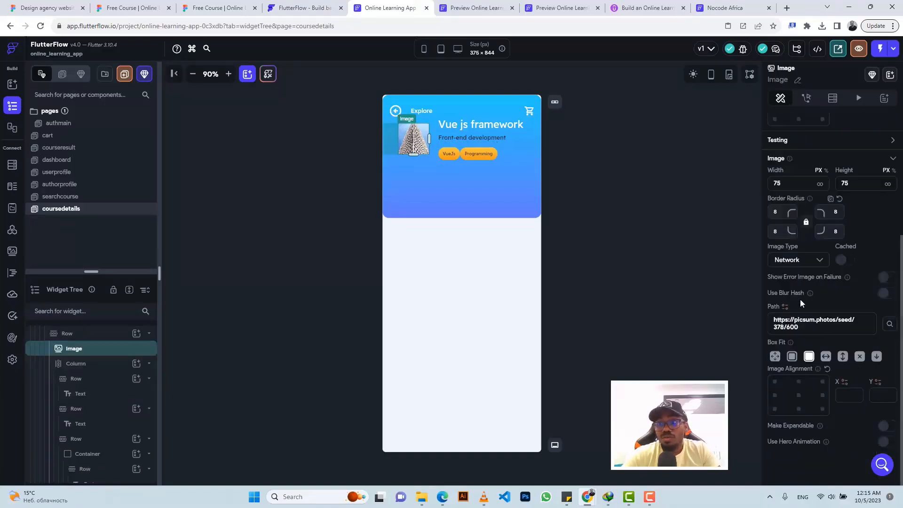
pyautogui.click(777, 213)
pyautogui.press('BackSpace')
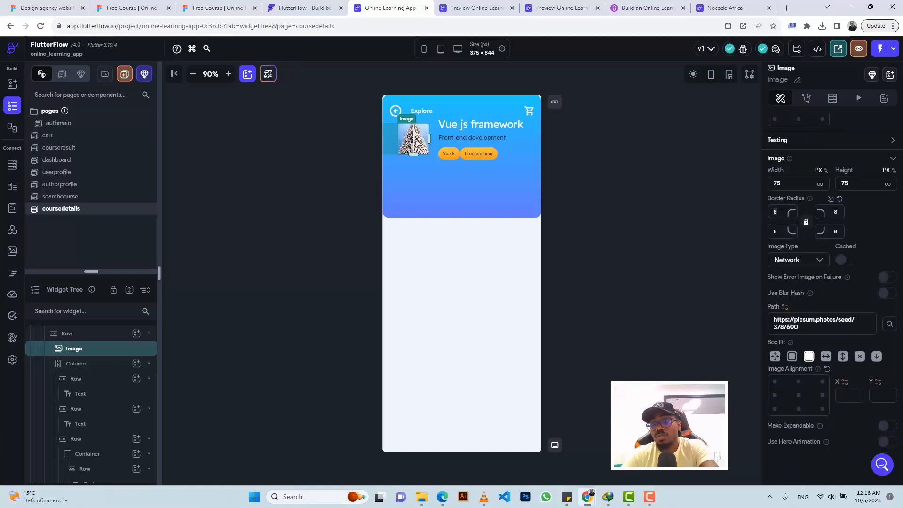
# Step: Set the course image's type to Asset and browse all file types for the upload in Downloads > Online Learning App > images
pyautogui.click(803, 260)
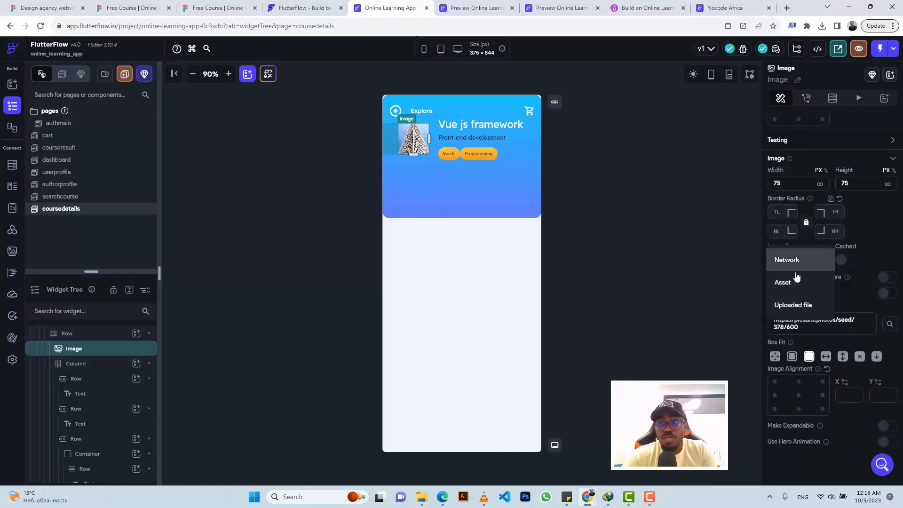
pyautogui.click(784, 282)
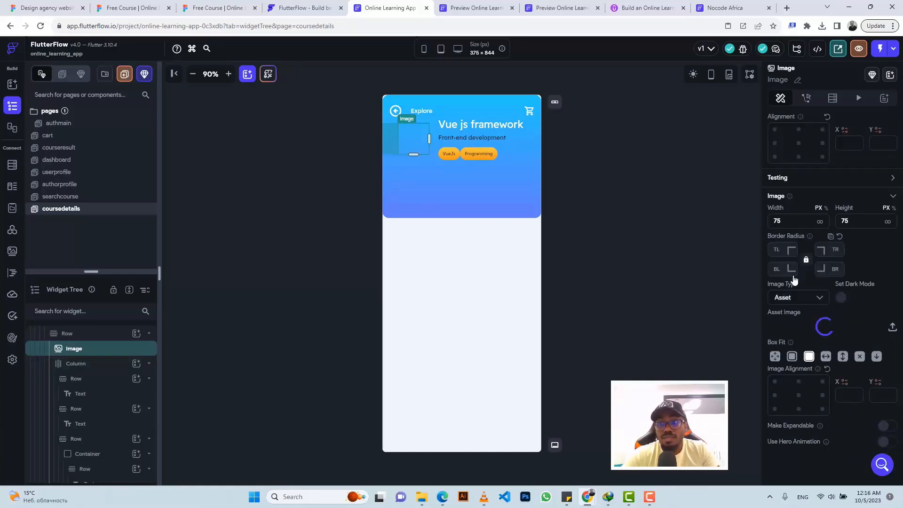
pyautogui.click(893, 329)
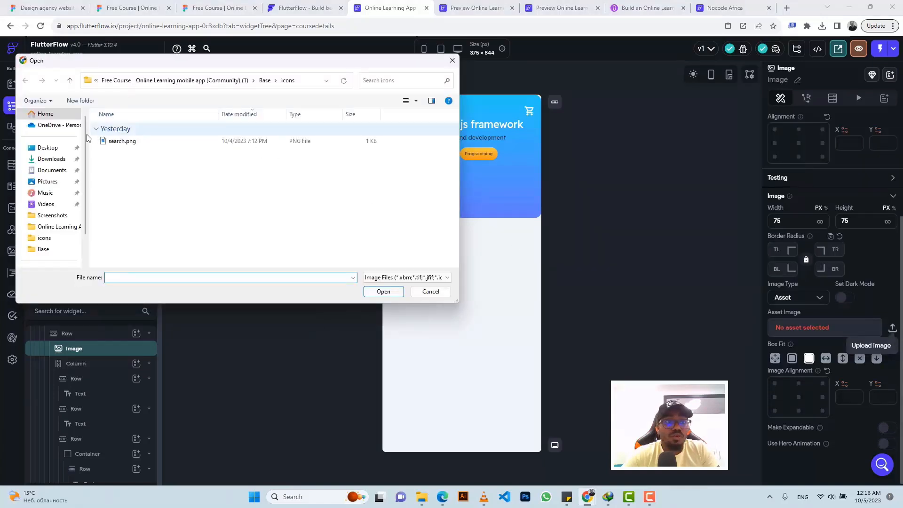
pyautogui.click(51, 160)
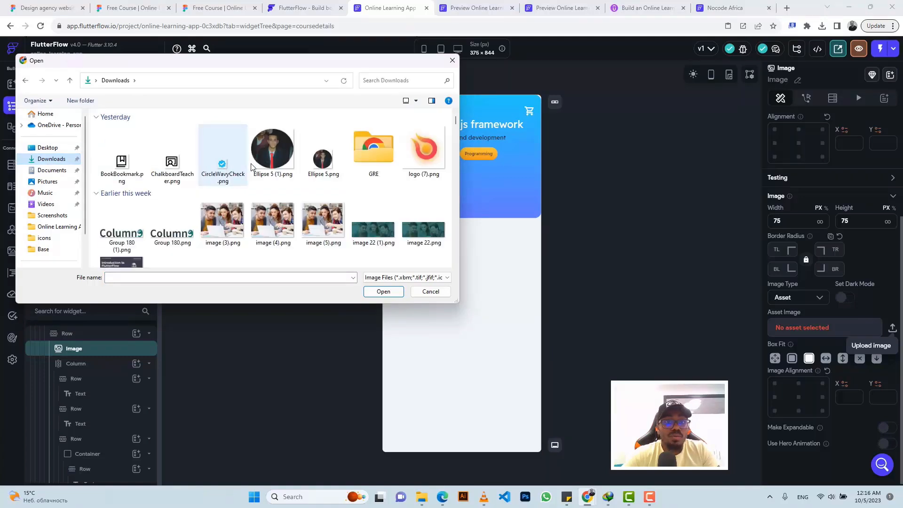
pyautogui.click(386, 278)
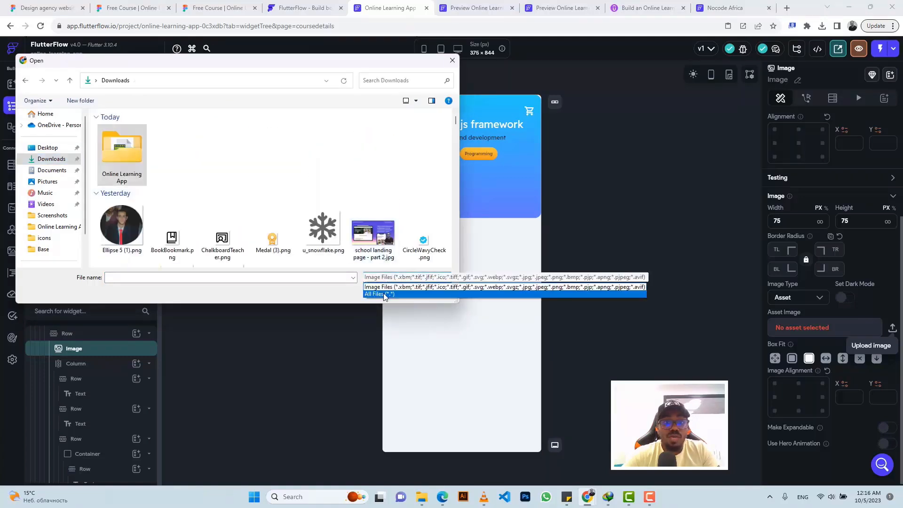
pyautogui.click(384, 294)
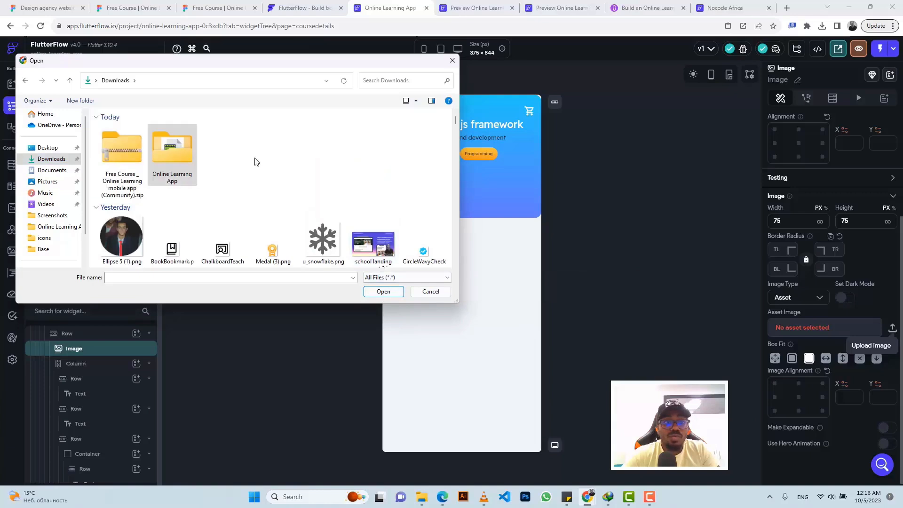
pyautogui.click(121, 161)
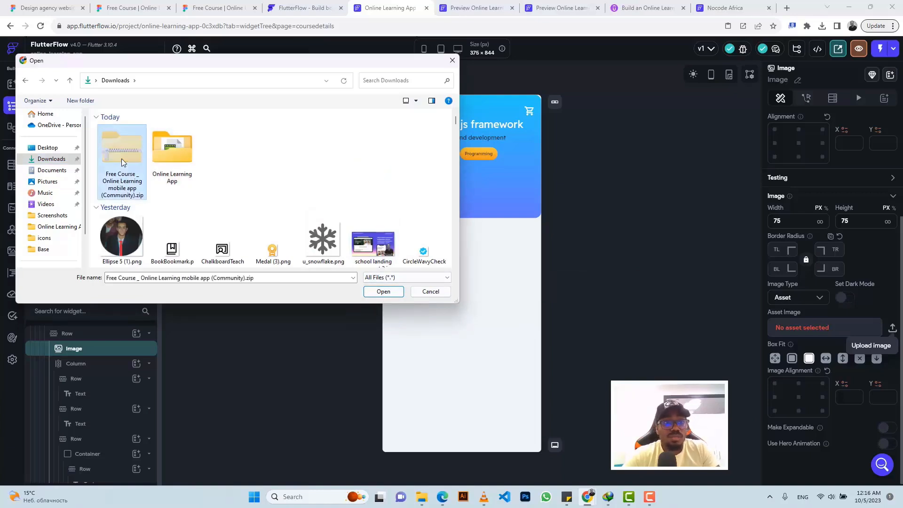
pyautogui.doubleClick(173, 152)
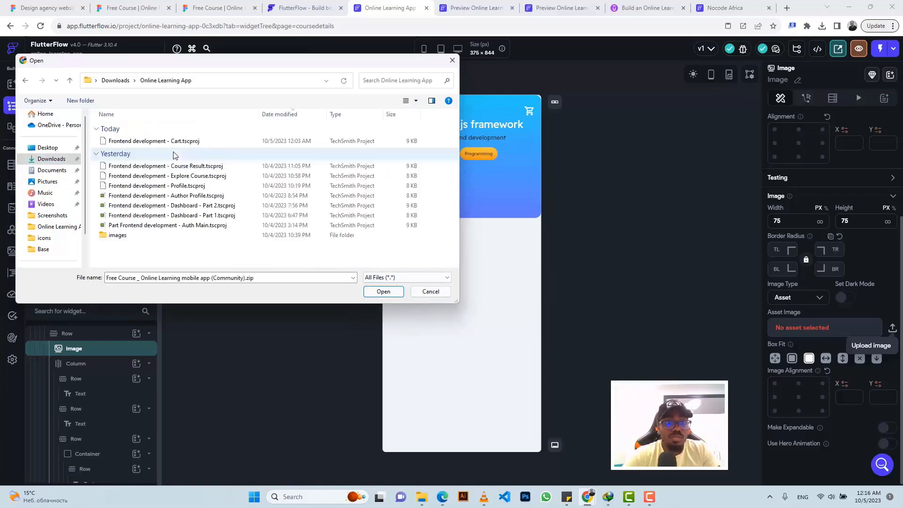
pyautogui.doubleClick(136, 236)
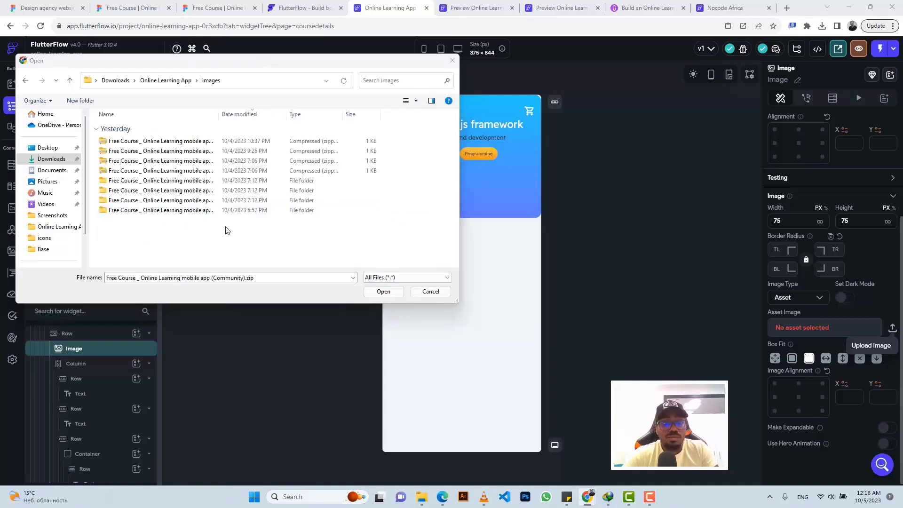
# Step: Extract the most recent Free Course _ Online Learning mobile app archive in the images folder
pyautogui.click(242, 192)
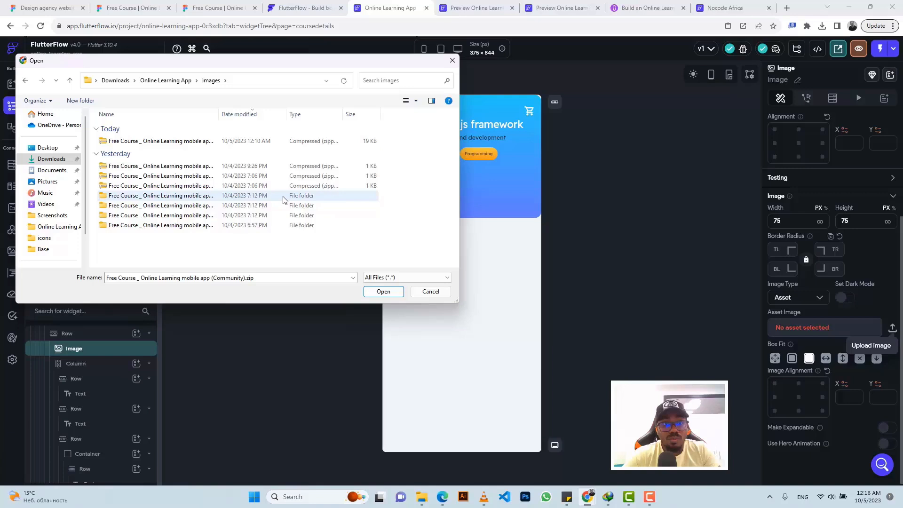
pyautogui.click(252, 141)
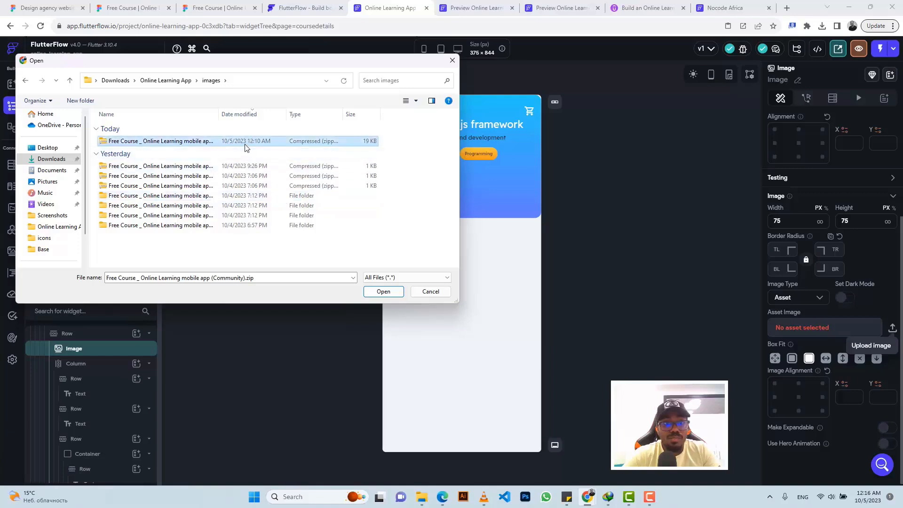
pyautogui.rightClick(244, 142)
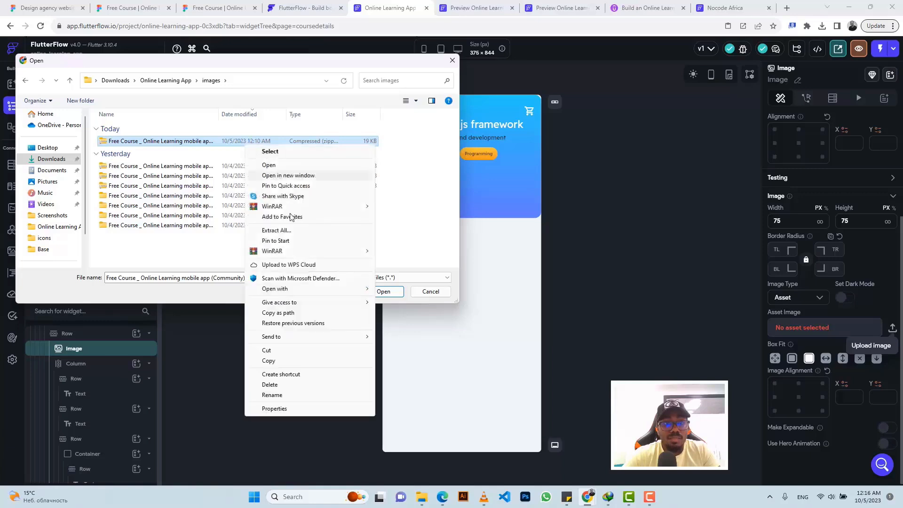
pyautogui.click(282, 231)
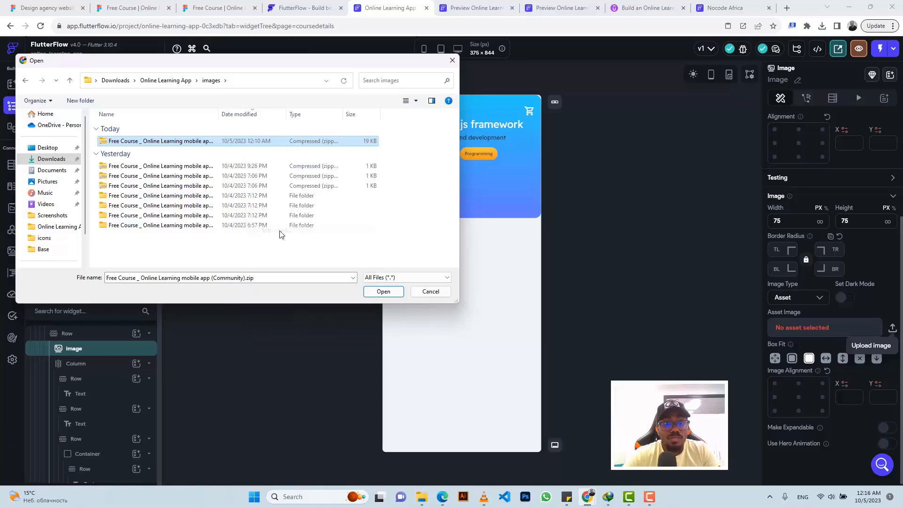
pyautogui.click(535, 337)
# Step: Look through the Base and Card subfolders of the extracted Free Course folder for the logo file
pyautogui.doubleClick(192, 225)
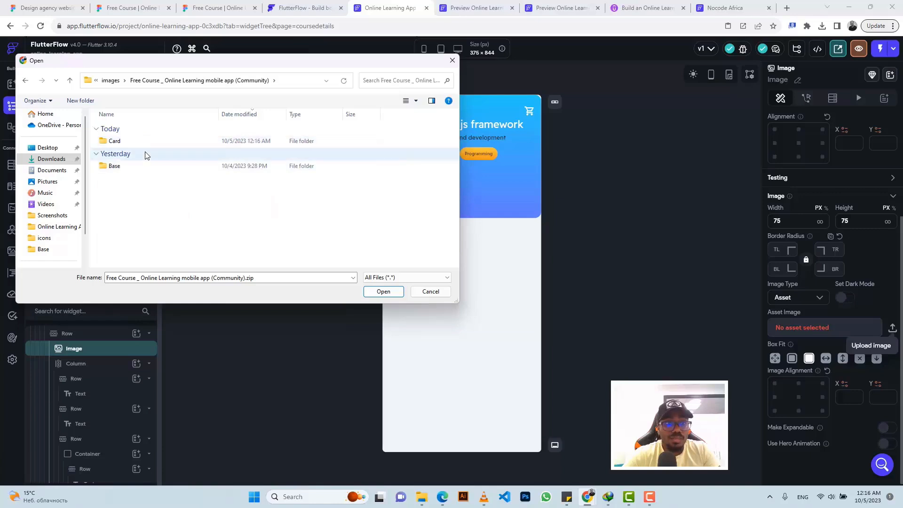
pyautogui.doubleClick(143, 167)
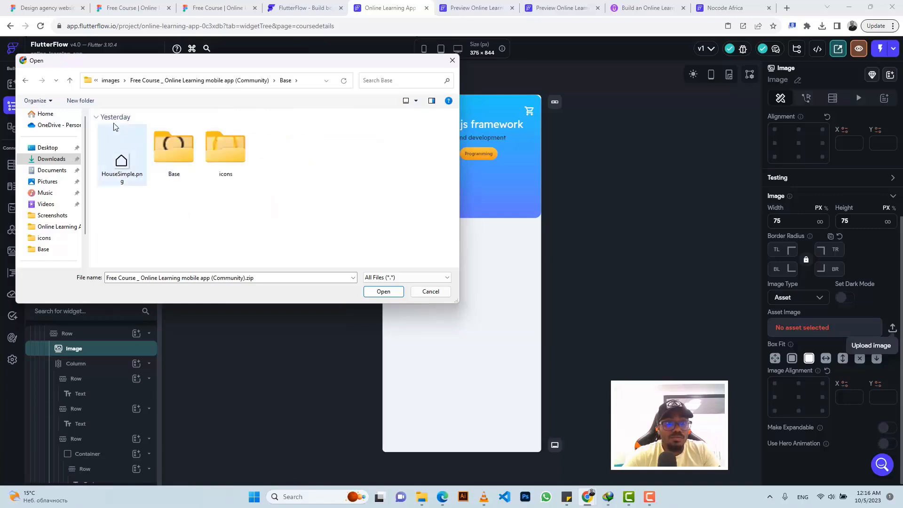
pyautogui.click(71, 82)
pyautogui.click(147, 141)
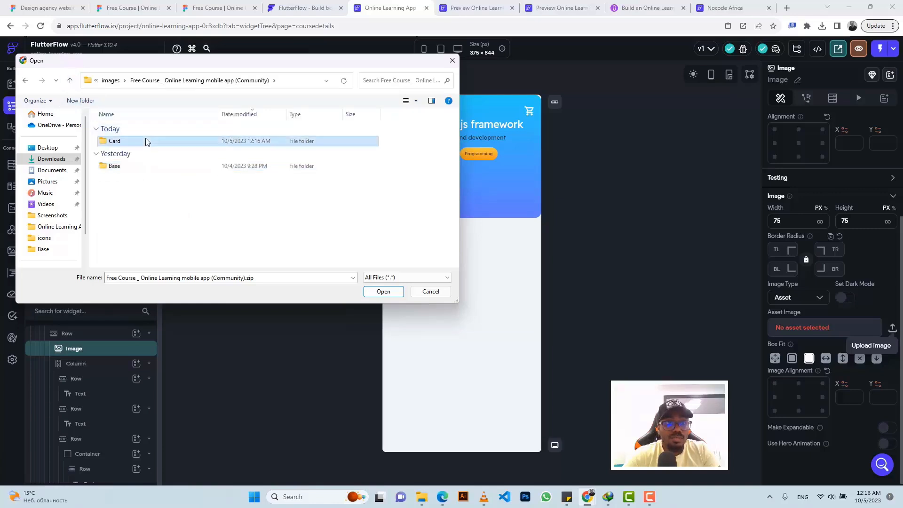
pyautogui.doubleClick(147, 141)
pyautogui.doubleClick(143, 166)
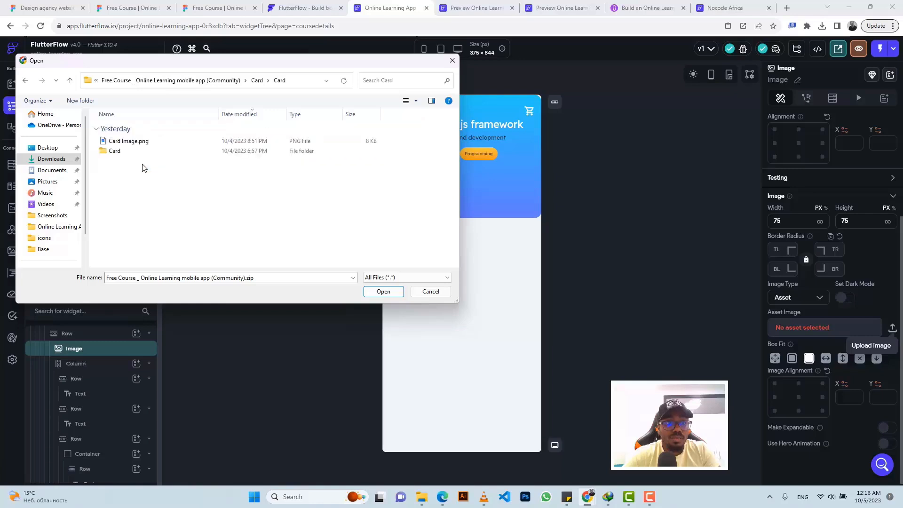
pyautogui.doubleClick(139, 152)
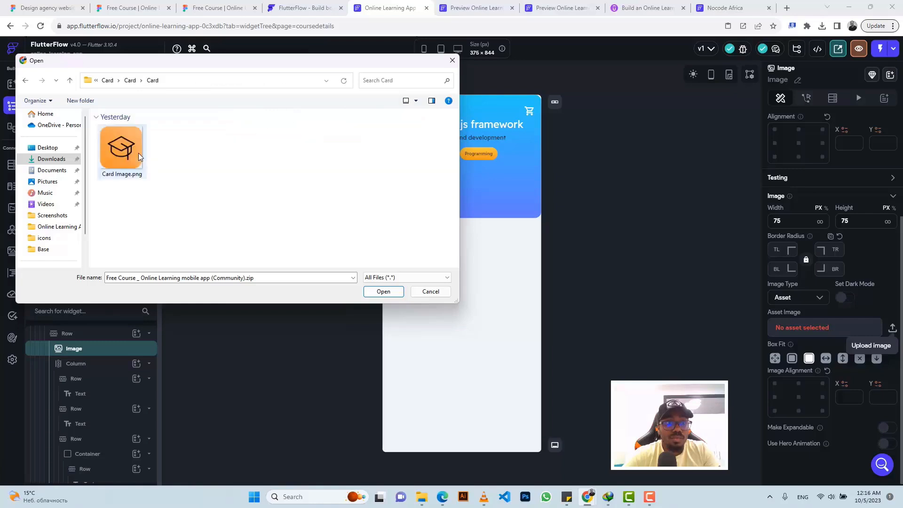
pyautogui.click(70, 80)
pyautogui.click(70, 82)
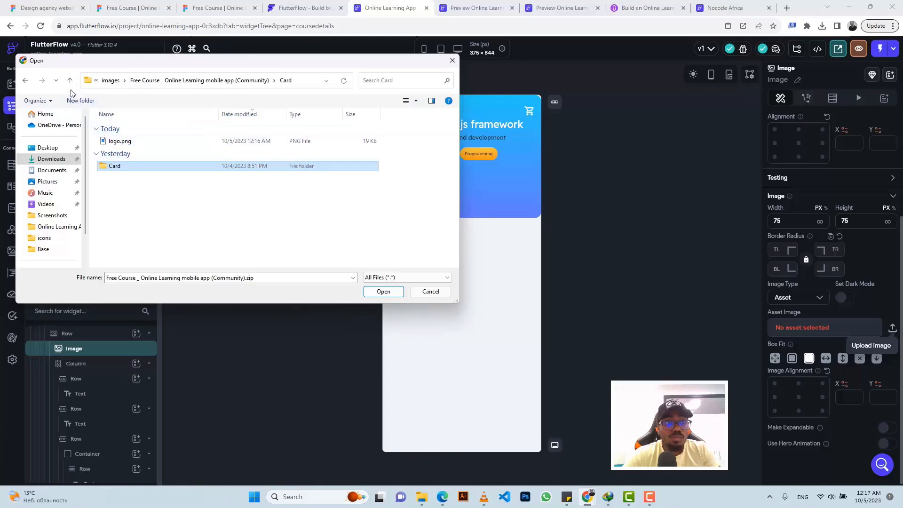
# Step: Check the thumbnail of logo.png in the Card folder and upload it as the course image's asset
pyautogui.click(140, 142)
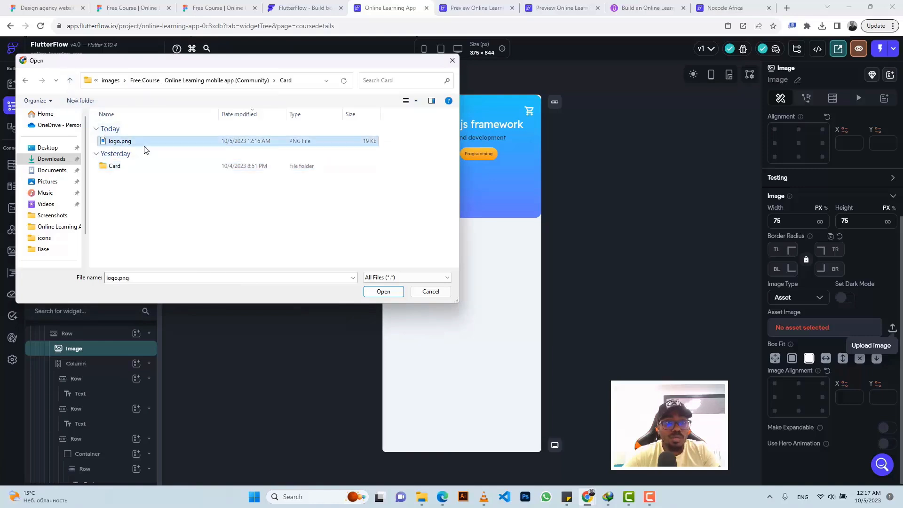
pyautogui.click(416, 101)
pyautogui.click(451, 57)
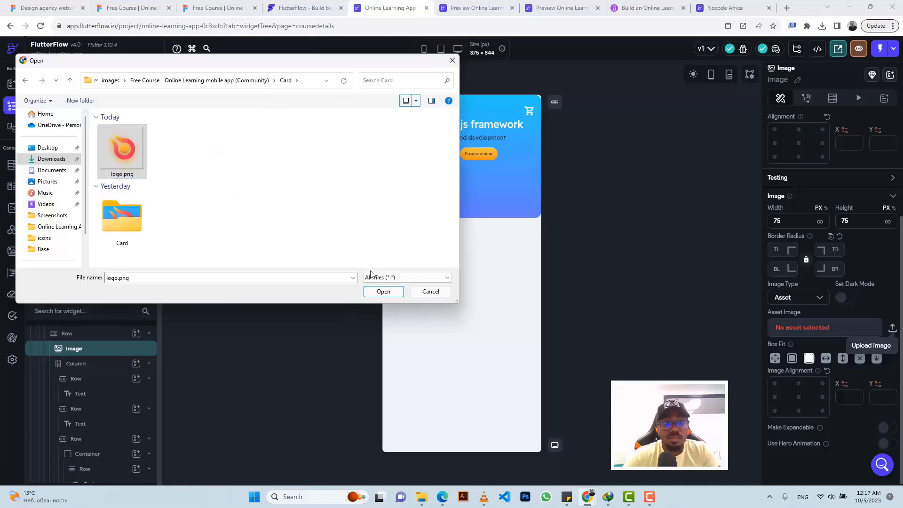
pyautogui.click(394, 292)
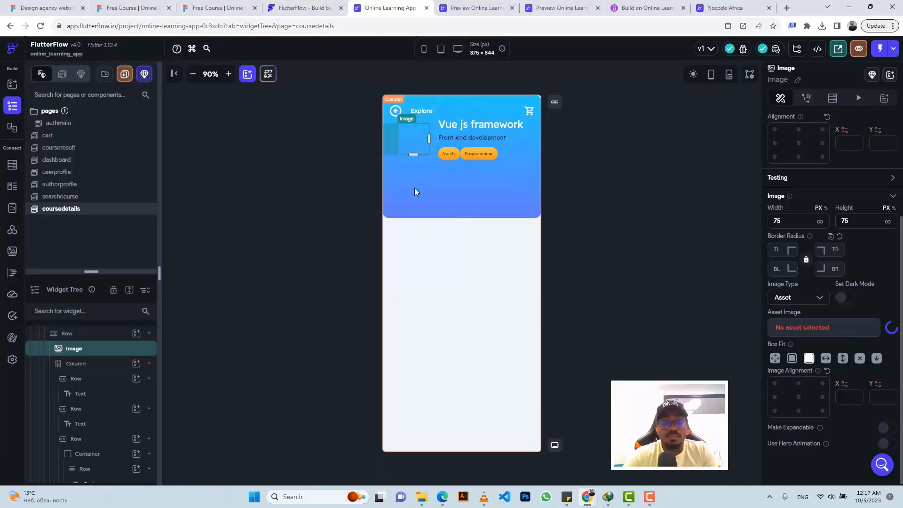
# Step: Check the spacing above the course title in Figma, and set the top padding of the course info Row in FlutterFlow to 29
pyautogui.click(190, 7)
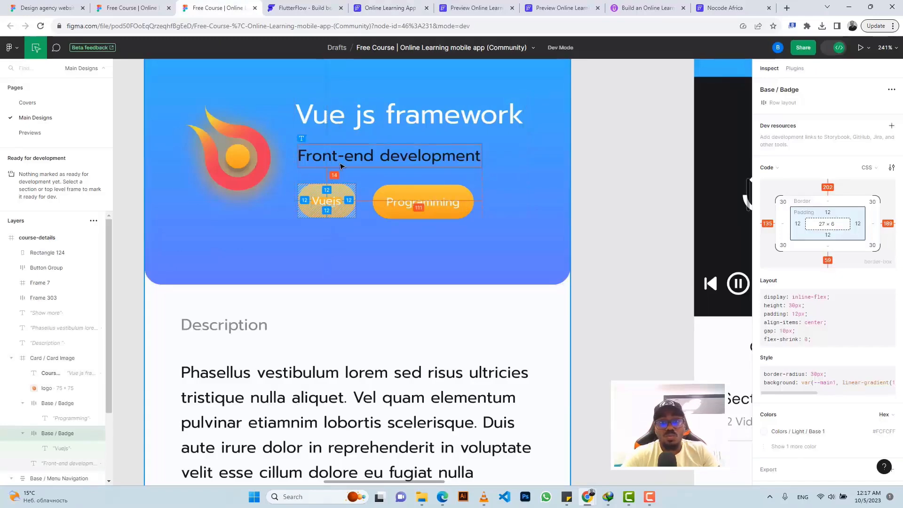
pyautogui.scroll(-5, 339, 160)
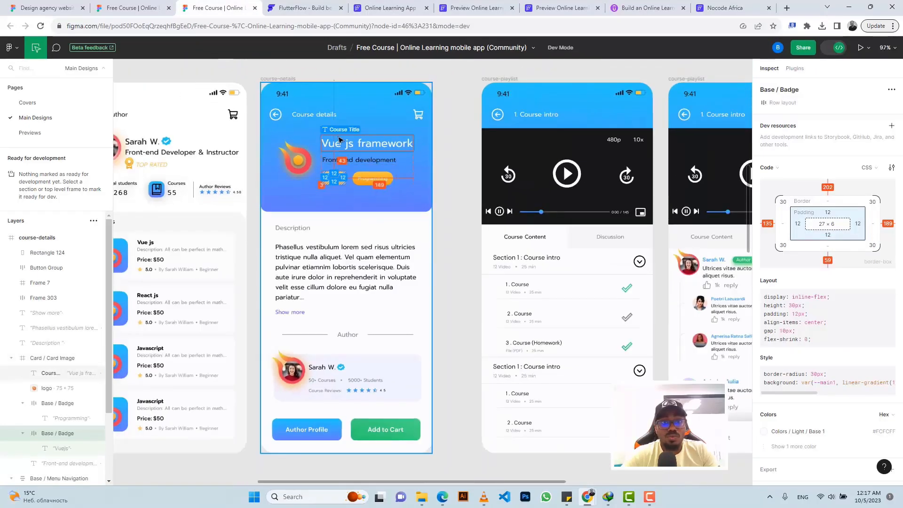
pyautogui.click(340, 139)
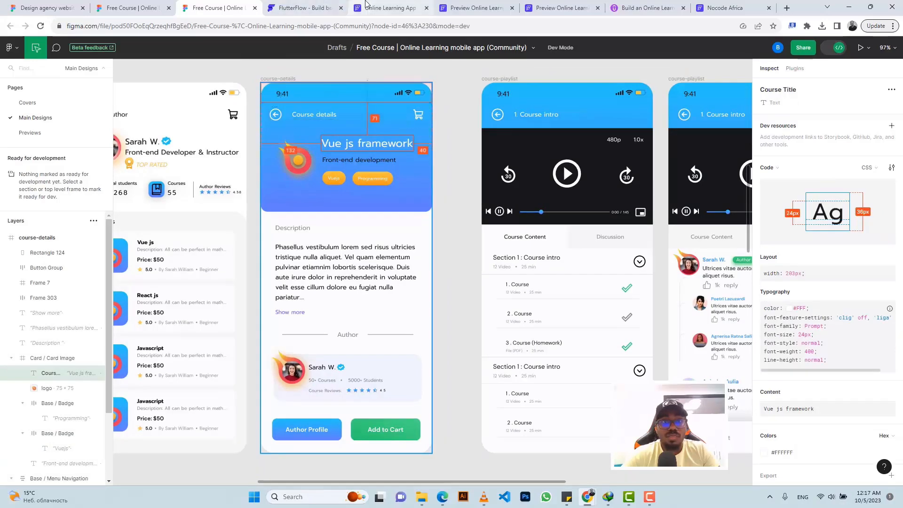
pyautogui.click(379, 8)
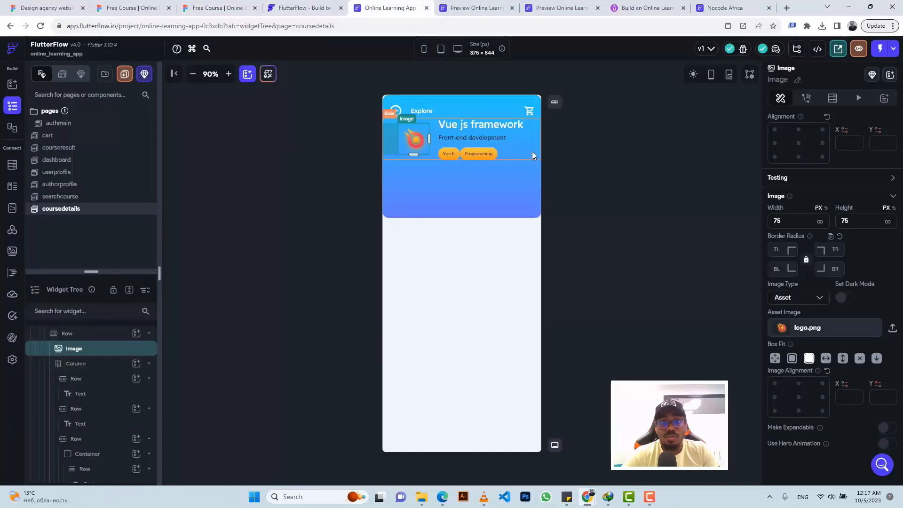
pyautogui.click(532, 152)
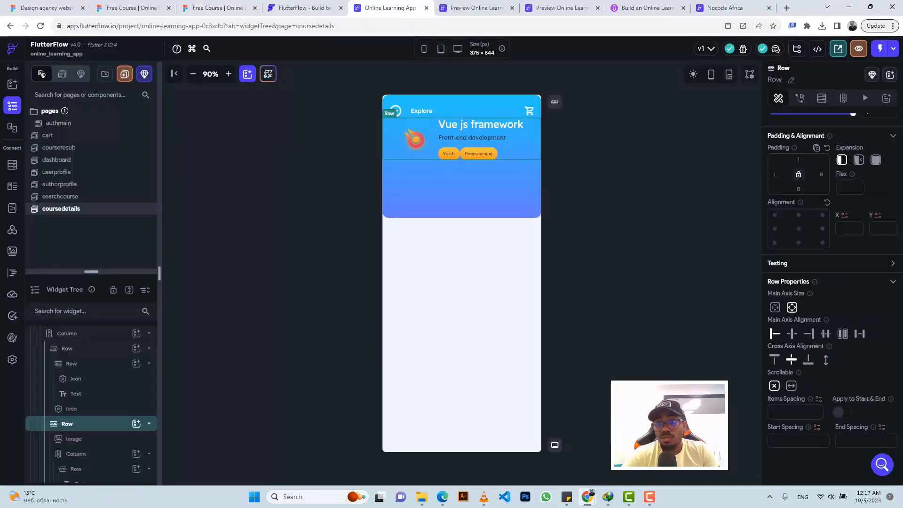
pyautogui.click(798, 159)
pyautogui.write('29')
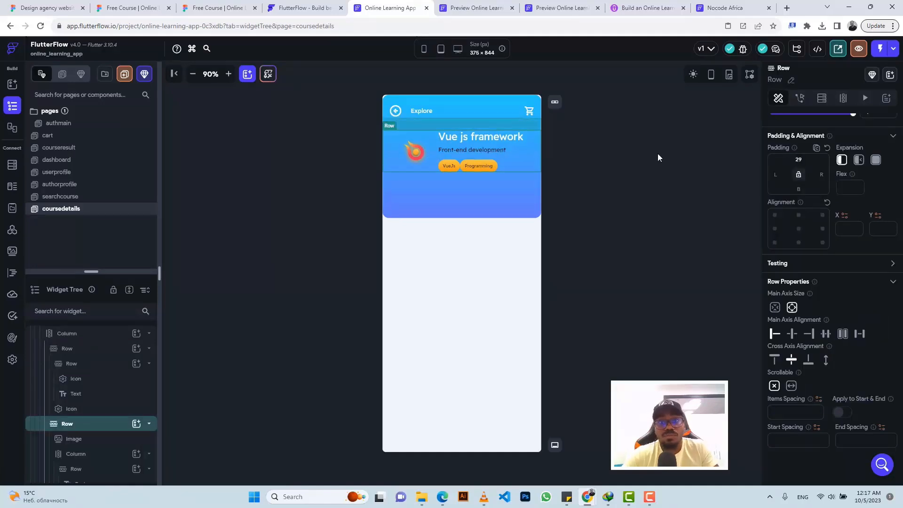
pyautogui.click(214, 8)
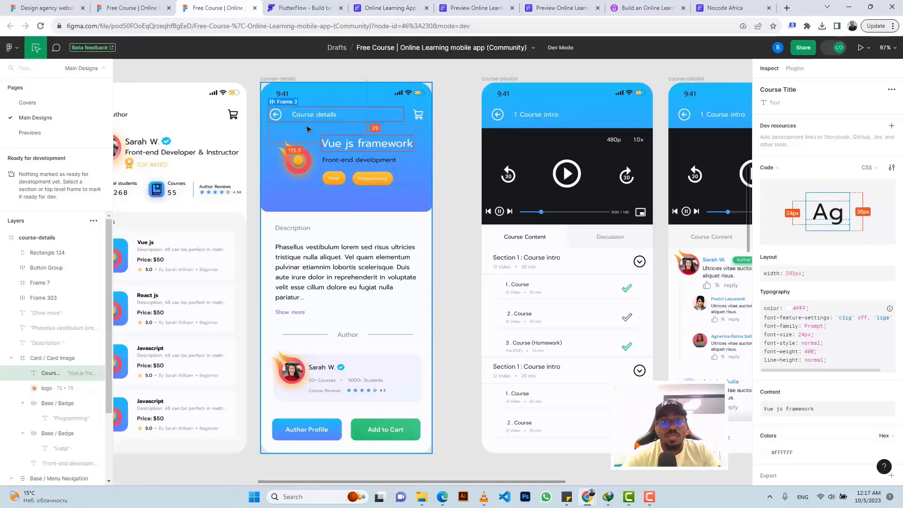
pyautogui.click(385, 7)
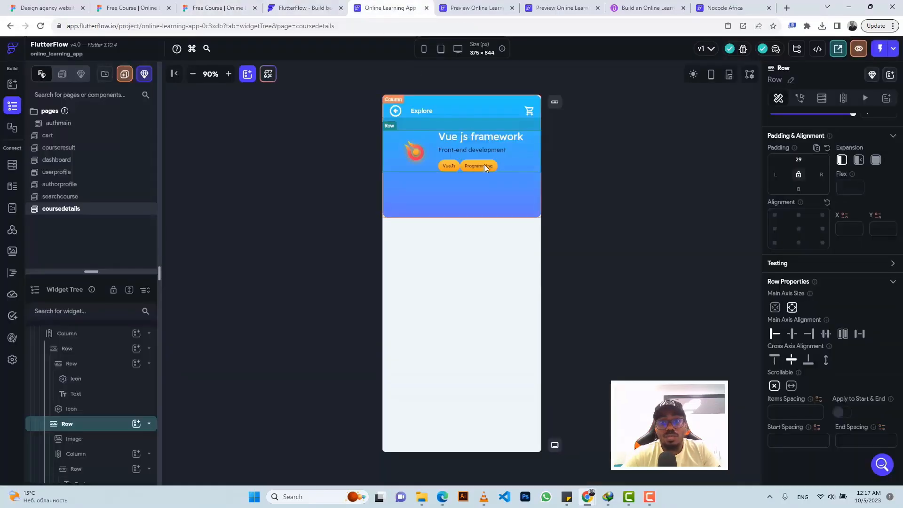
# Step: Center the header Column's content along its main axis, and clear the top padding of the Row with the Explore title
pyautogui.click(470, 196)
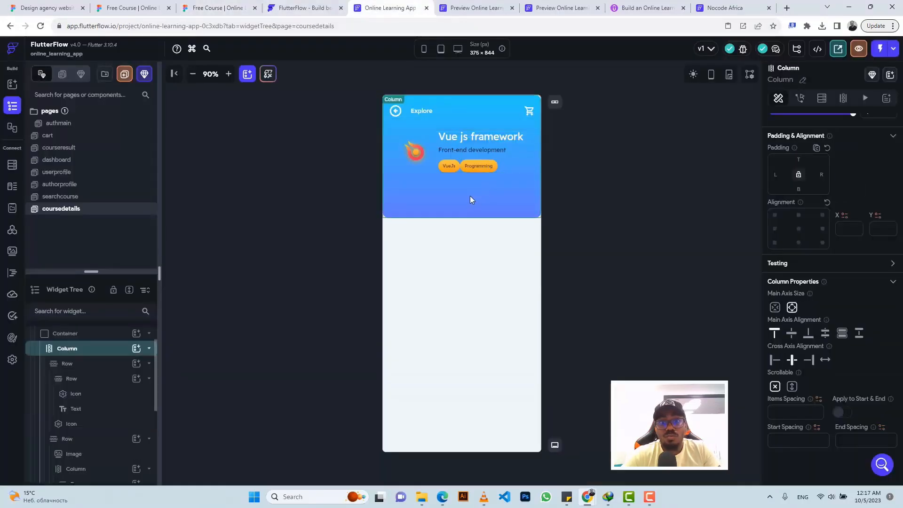
pyautogui.click(792, 334)
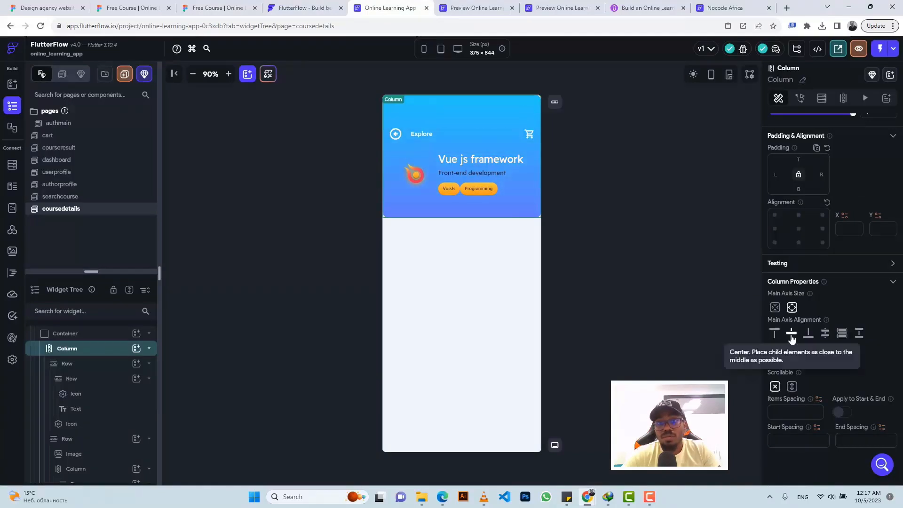
pyautogui.click(459, 134)
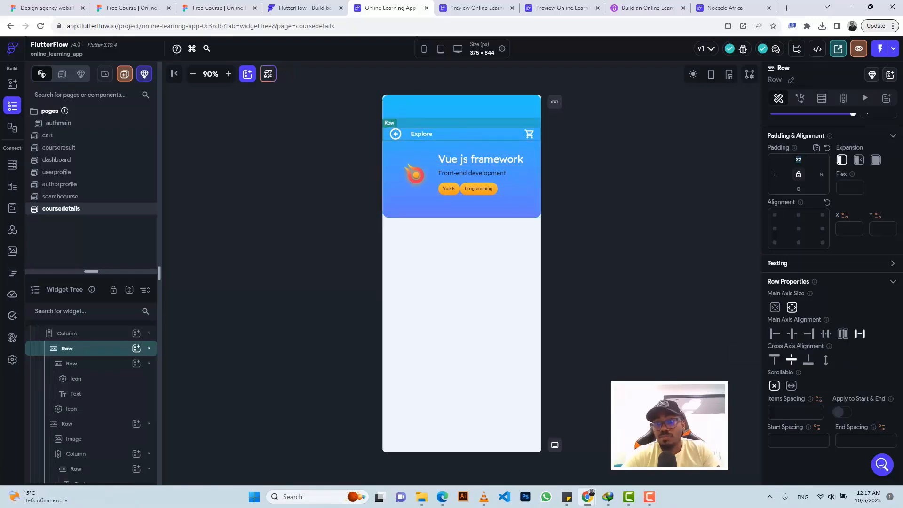
pyautogui.press('BackSpace')
pyautogui.press('BackSpace')
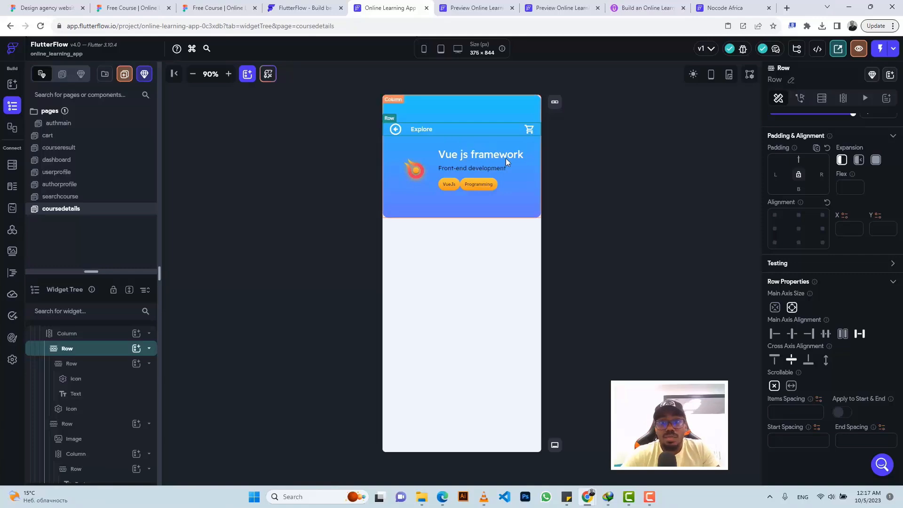
# Step: Check the gap between the two badges in Figma, and set the left padding of the Programming badge's Container in FlutterFlow to 15
pyautogui.click(472, 183)
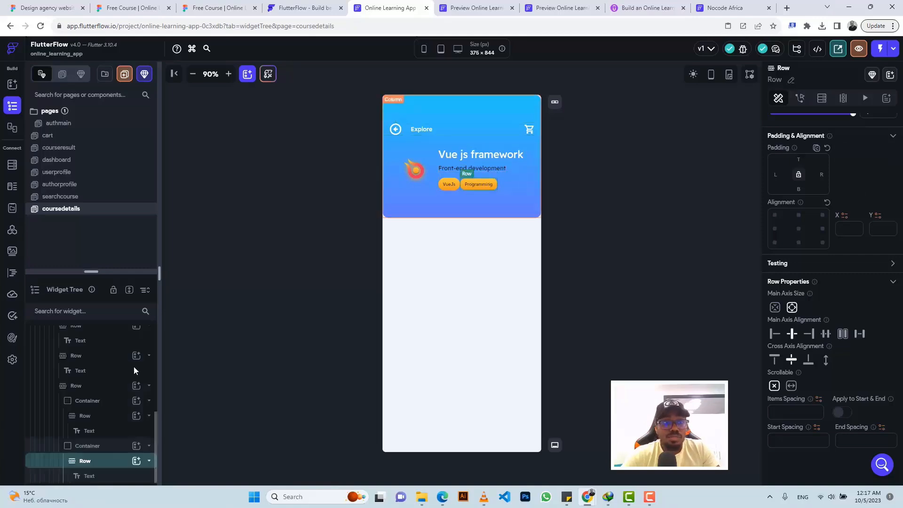
pyautogui.click(99, 446)
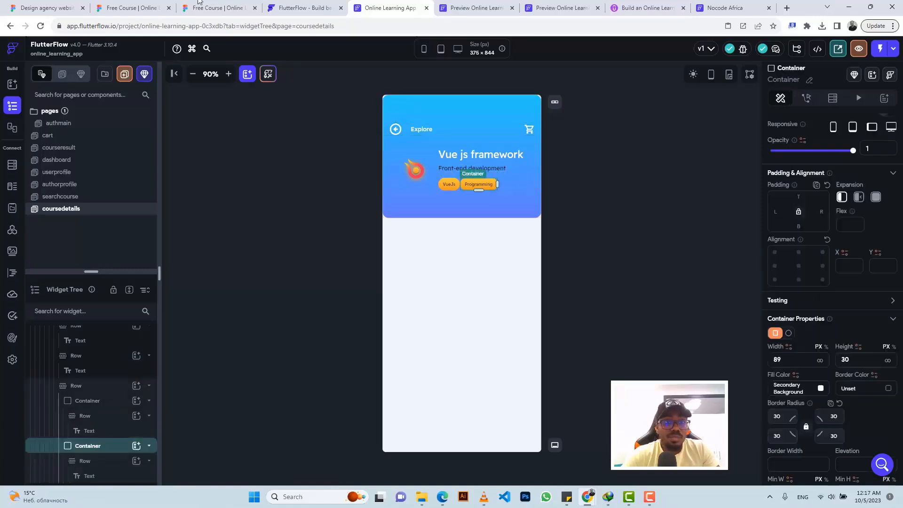
pyautogui.click(214, 7)
pyautogui.click(357, 181)
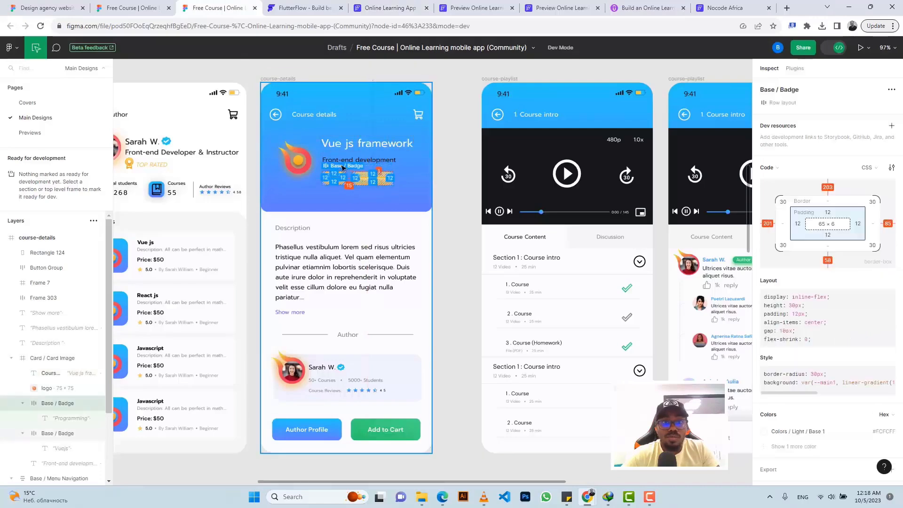
pyautogui.click(408, 8)
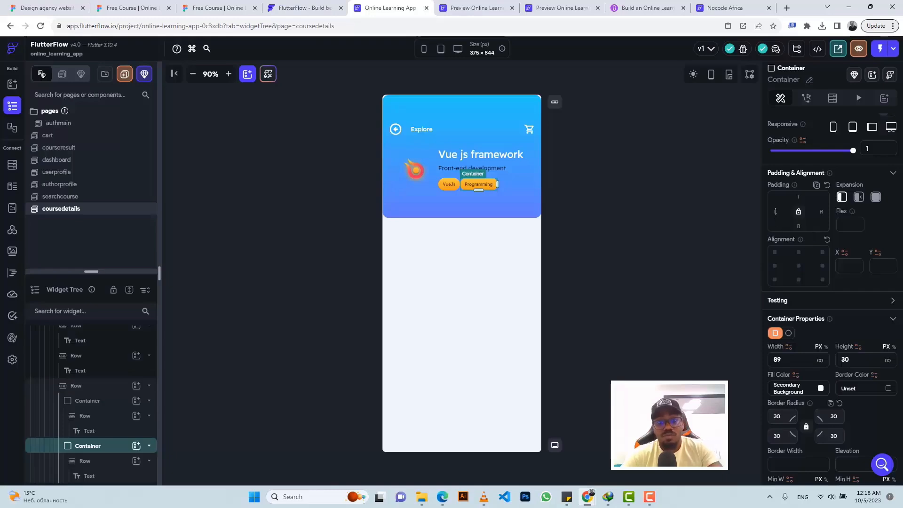
pyautogui.write('15')
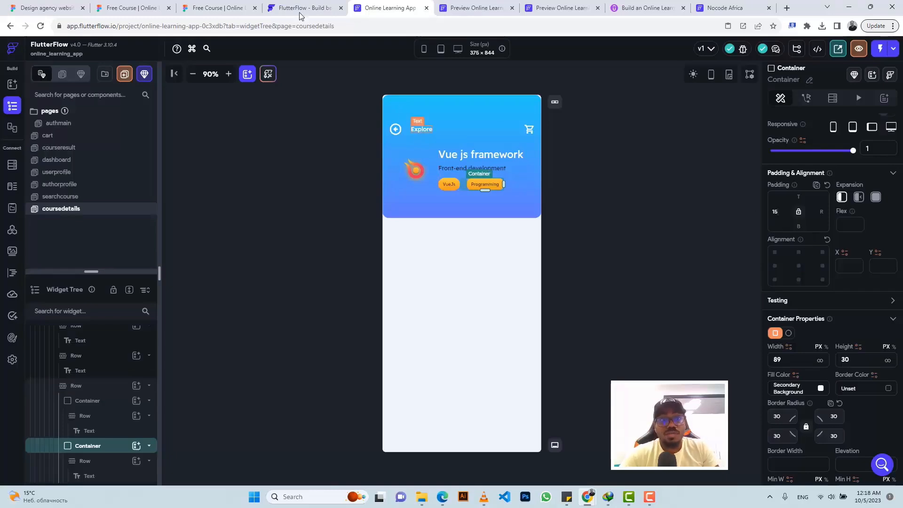
# Step: Switch to Figma, inspect the description heading and paragraph of the course-details frame, and copy the heading's text content
pyautogui.click(218, 8)
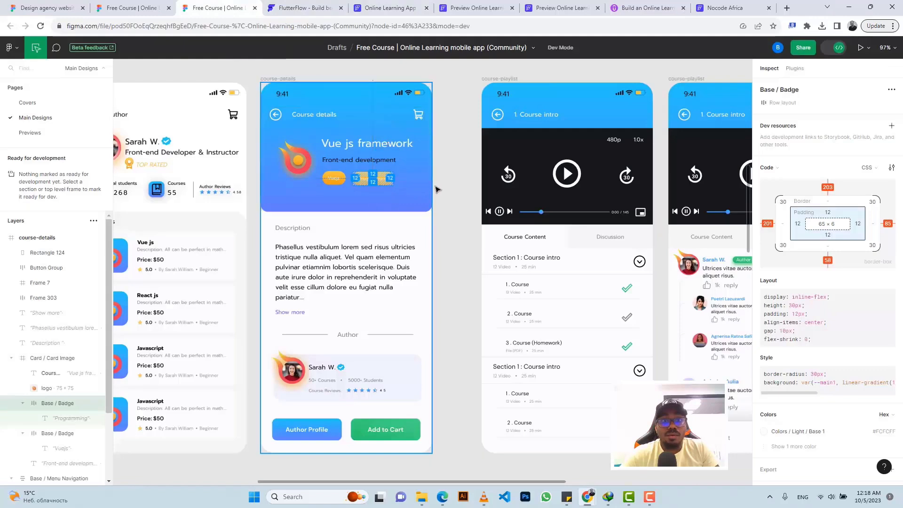
pyautogui.scroll(-1, 335, 230)
pyautogui.scroll(-1, 334, 231)
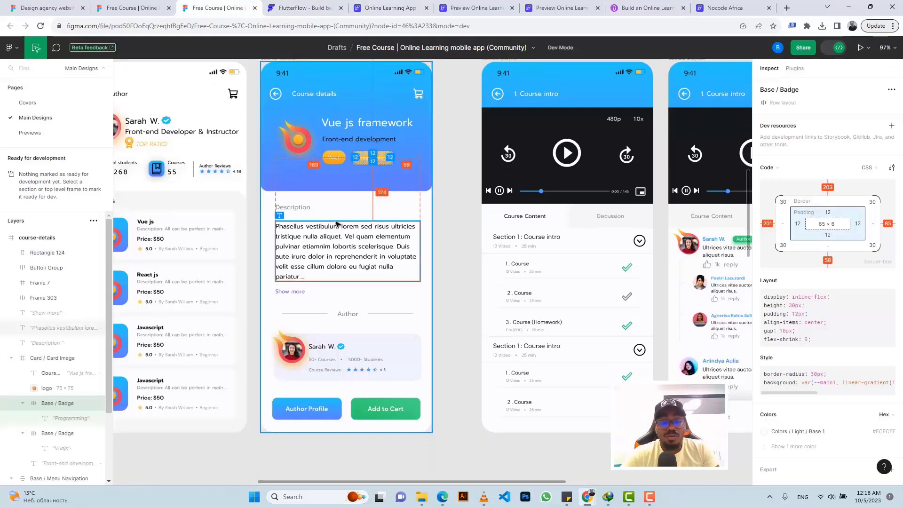
pyautogui.scroll(1, 336, 224)
pyautogui.click(293, 207)
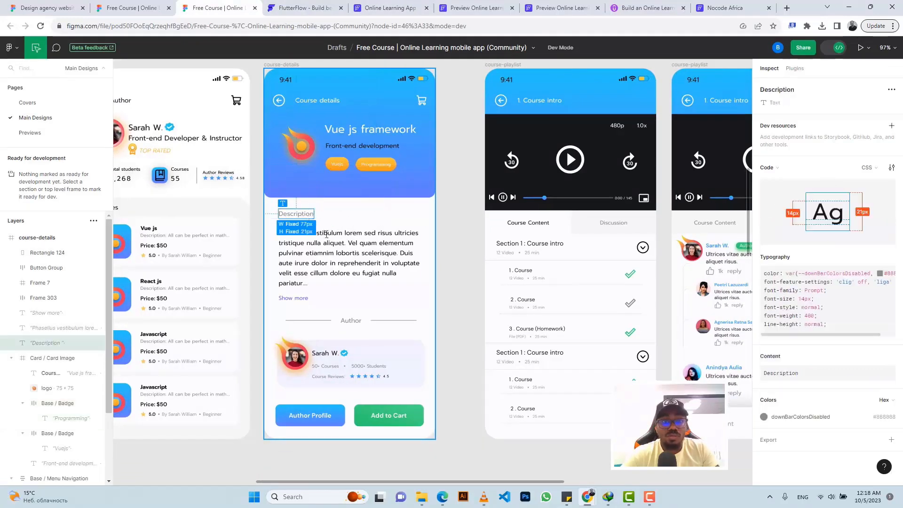
pyautogui.click(333, 251)
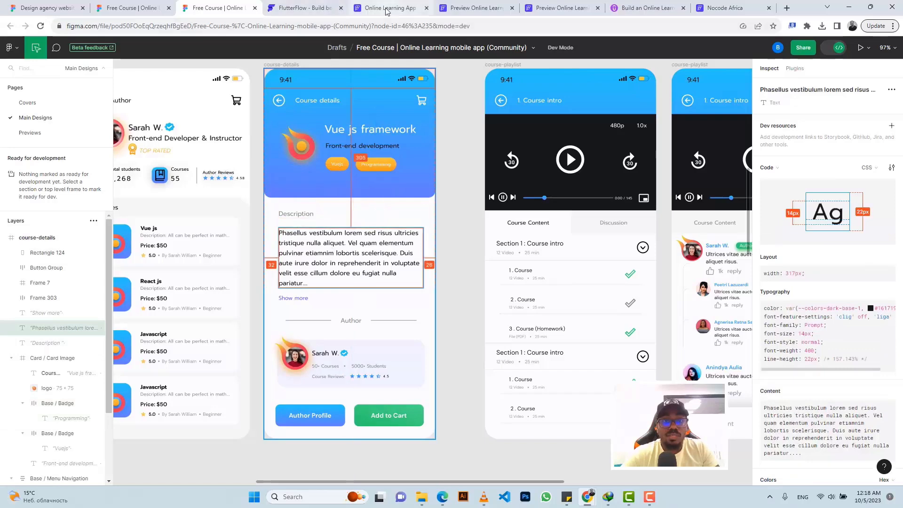
pyautogui.click(302, 217)
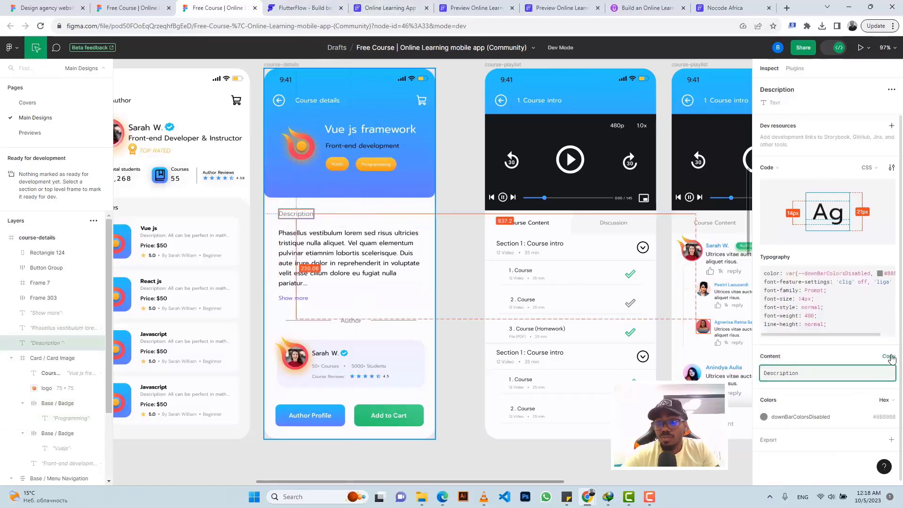
pyautogui.click(829, 373)
# Step: In FlutterFlow, add a Row below the header in the page's main Column and place a Text reading "Description" inside it
pyautogui.click(387, 11)
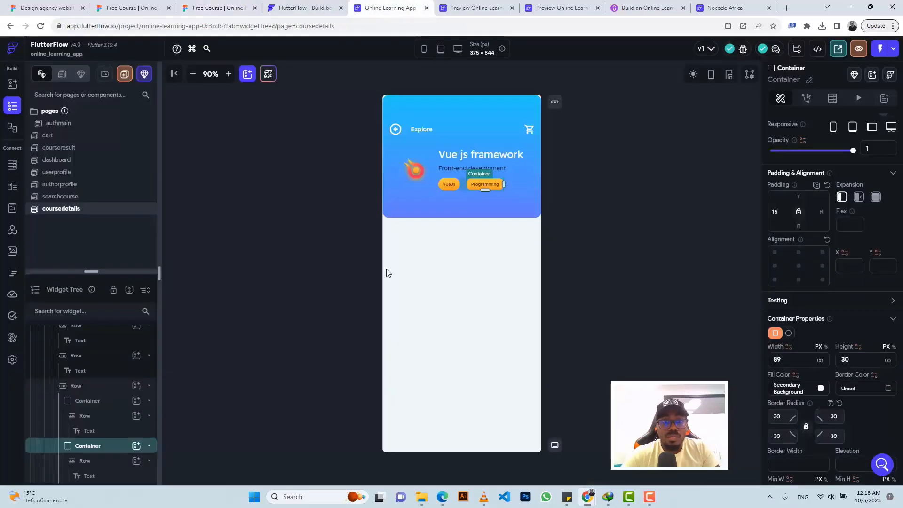
pyautogui.click(437, 258)
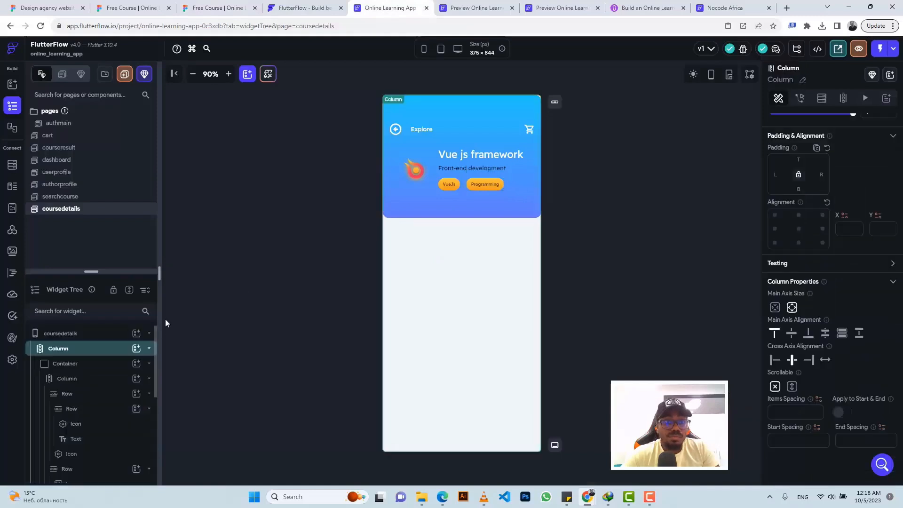
pyautogui.click(136, 349)
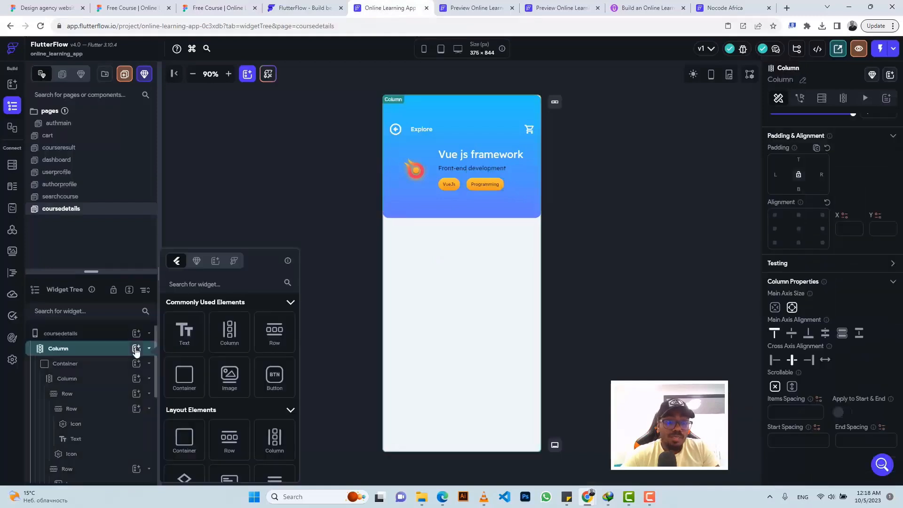
pyautogui.click(275, 332)
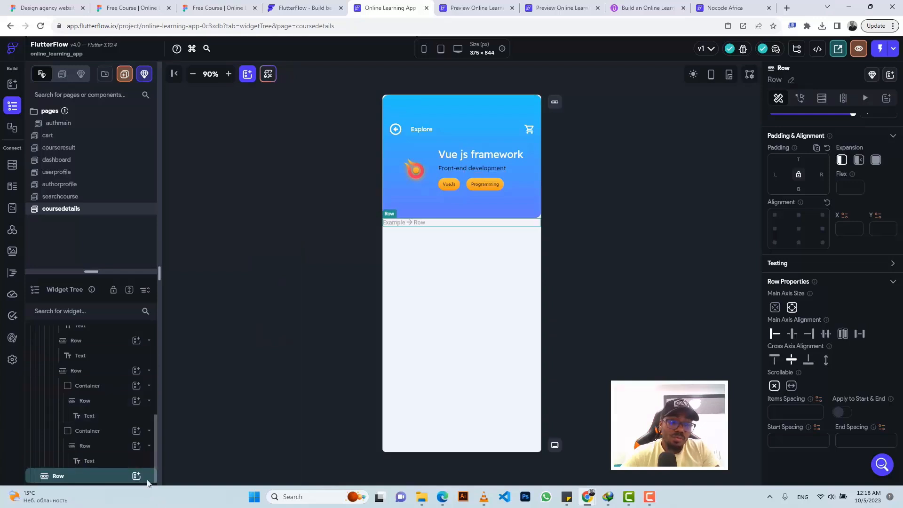
pyautogui.click(136, 475)
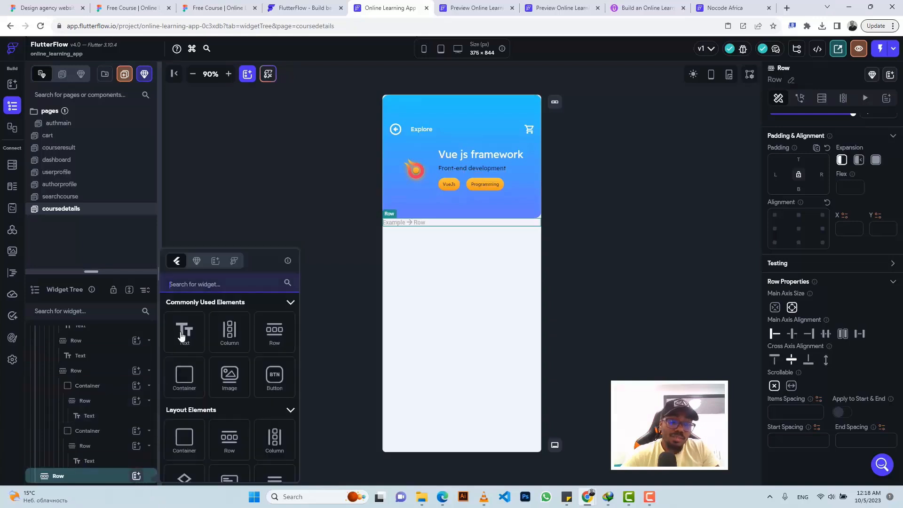
pyautogui.click(187, 333)
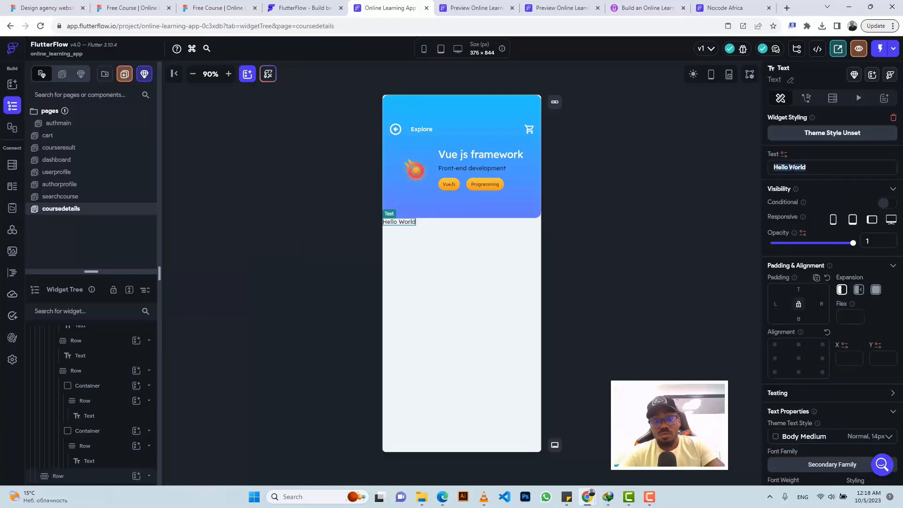
pyautogui.write('Description')
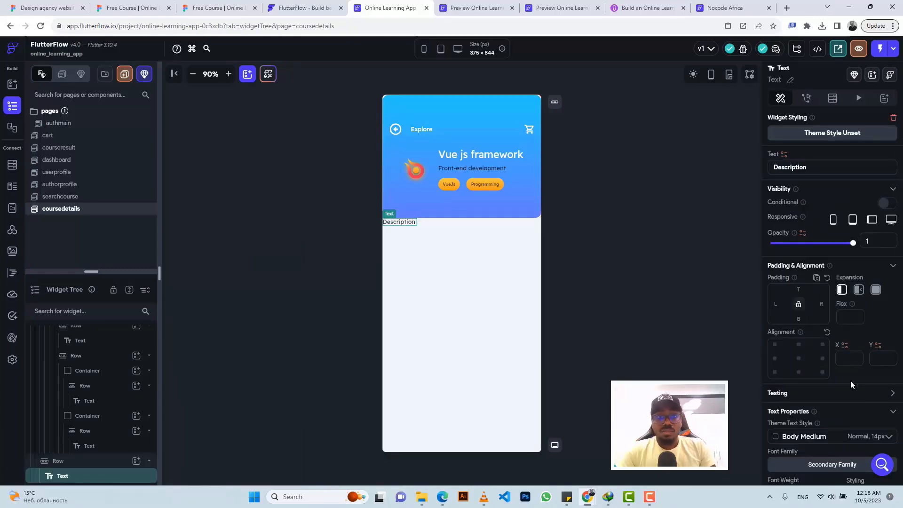
# Step: Check the Description heading's left spacing in Figma, and set the left padding of the Description Text in FlutterFlow to 32
pyautogui.click(200, 6)
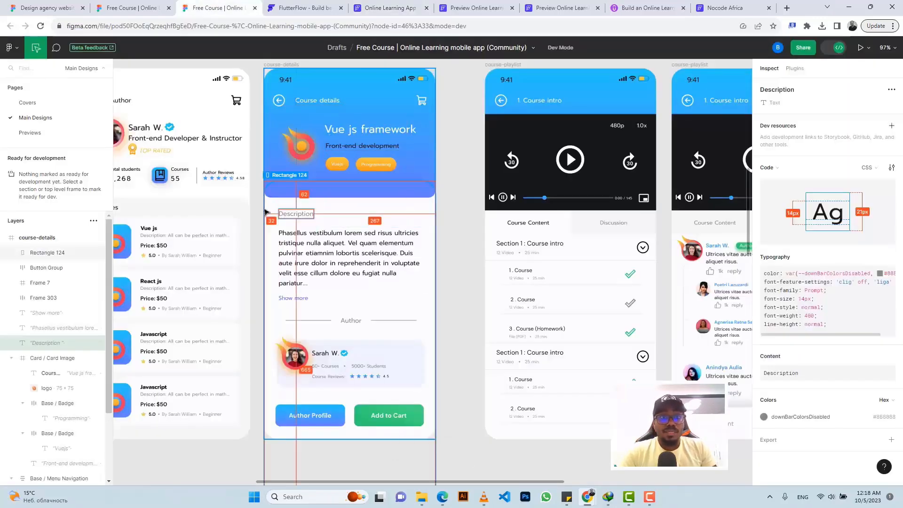
pyautogui.click(385, 7)
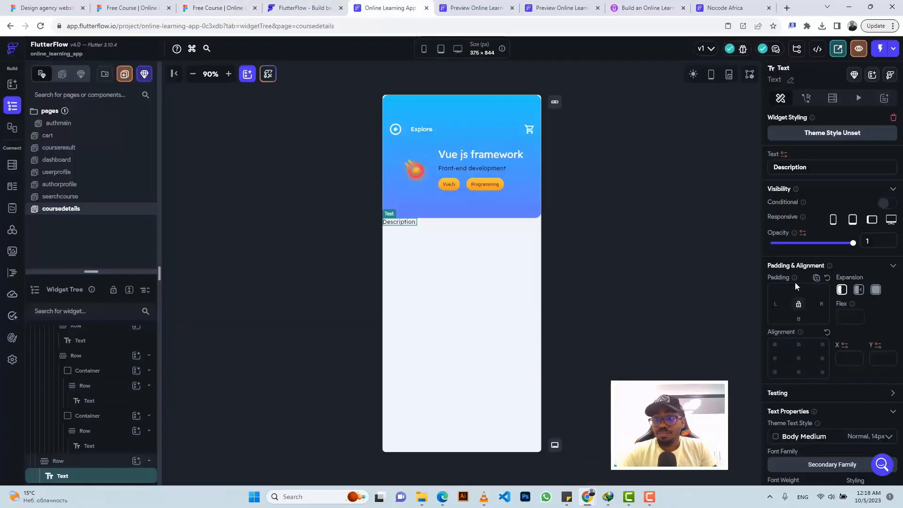
pyautogui.click(775, 304)
pyautogui.write('32')
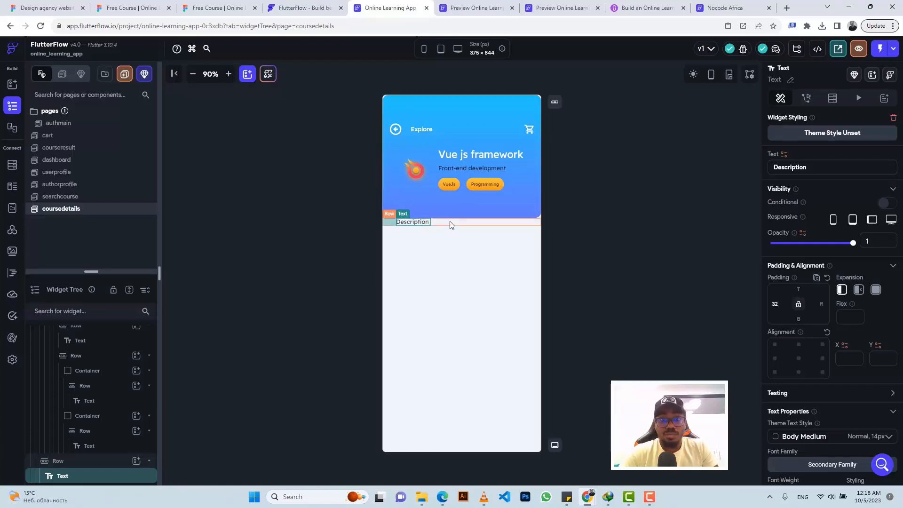
# Step: Check the gap above the Description heading in Figma, and set the top padding of its Row in FlutterFlow to 25
pyautogui.click(217, 8)
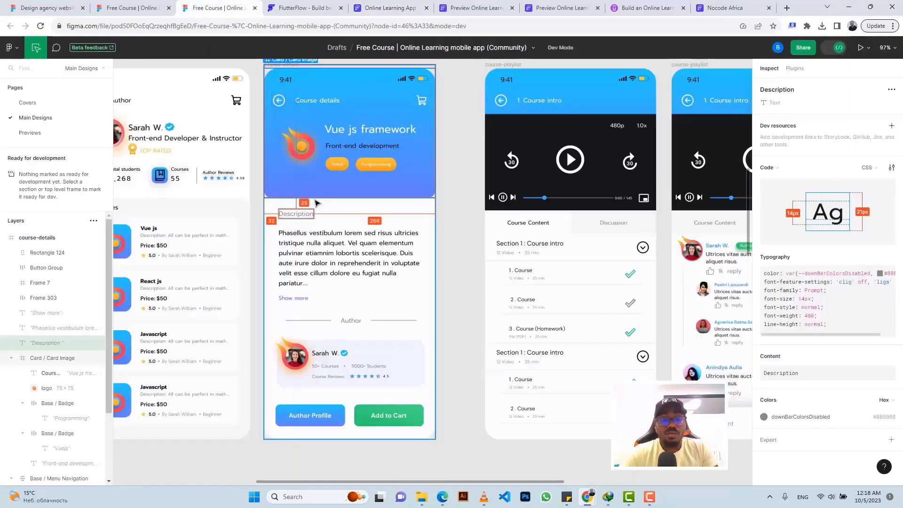
pyautogui.click(393, 8)
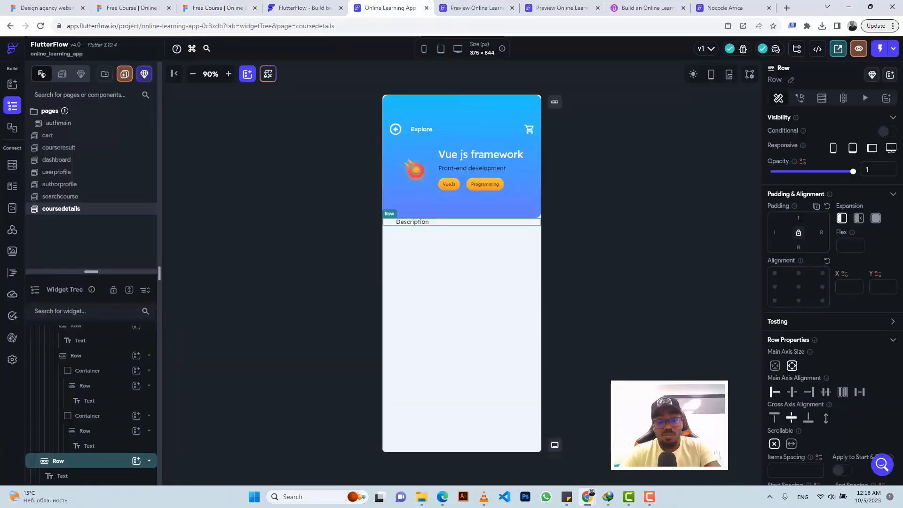
pyautogui.write('25')
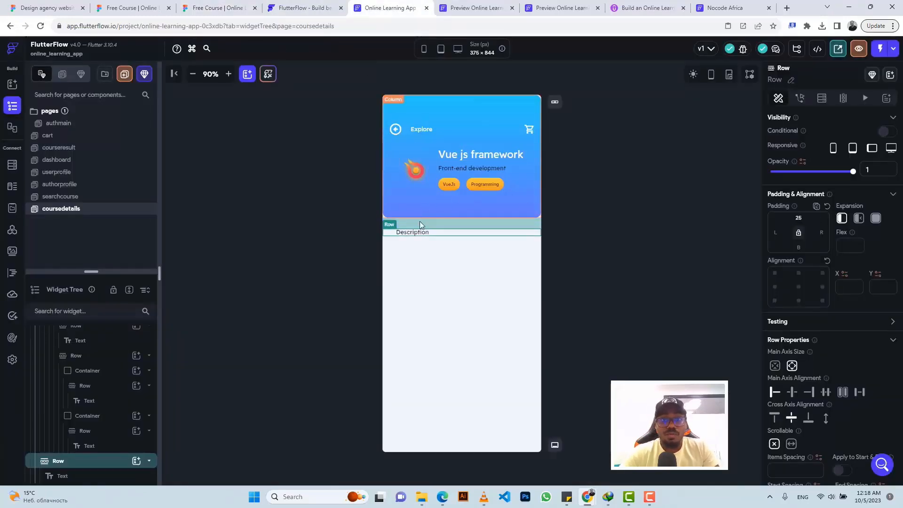
# Step: Check the Description heading's typography in Figma, and set the Description Text's color in FlutterFlow to Secondary Text
pyautogui.click(410, 232)
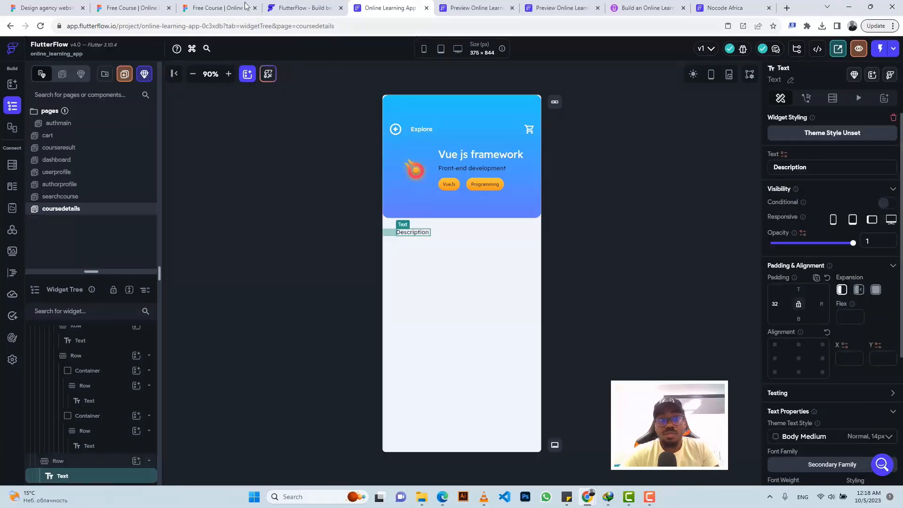
pyautogui.click(219, 8)
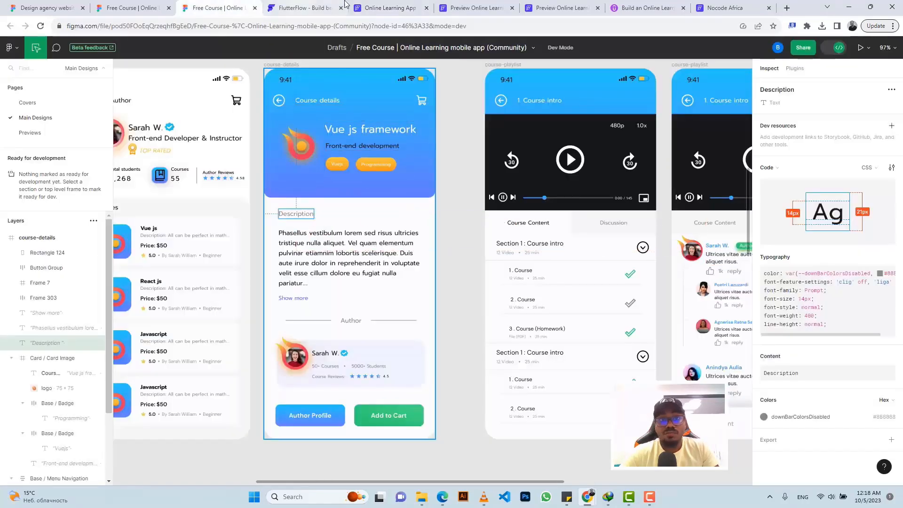
pyautogui.click(384, 8)
pyautogui.scroll(-1, 830, 351)
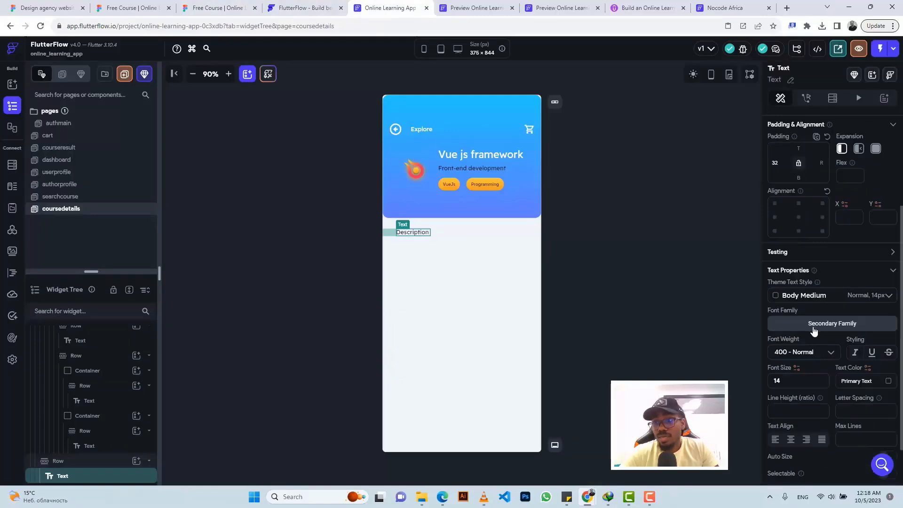
pyautogui.click(889, 382)
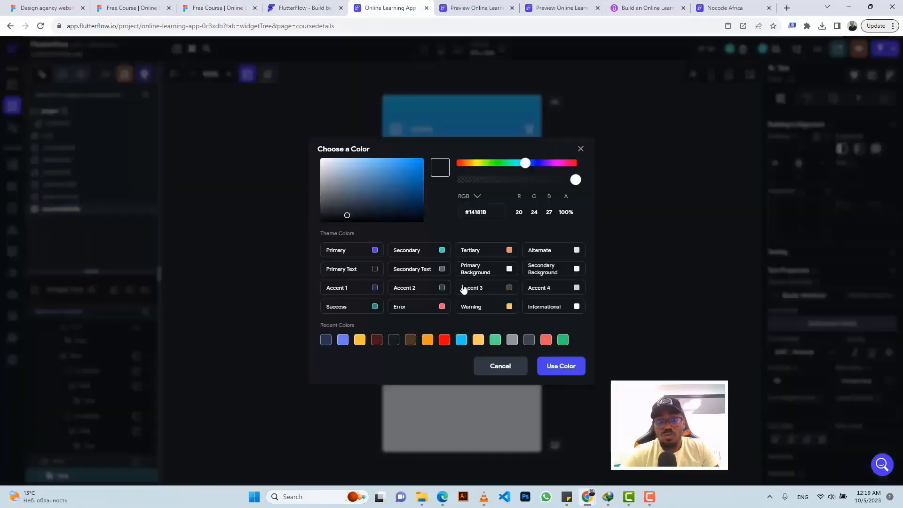
pyautogui.click(442, 269)
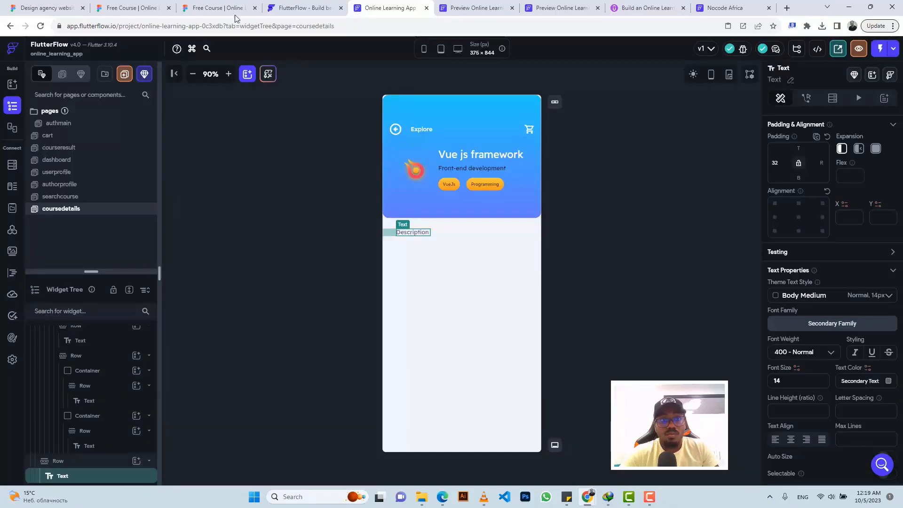
# Step: Duplicate the Description Row and replace the duplicate's text with the "Phasellus vestibulum lorem sed risus" paragraph copied from Figma's course-details frame
pyautogui.click(453, 234)
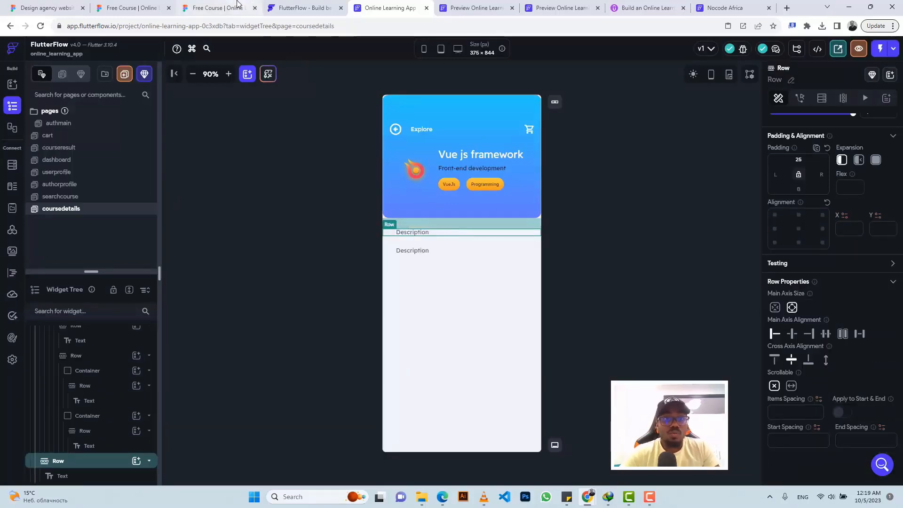
pyautogui.click(221, 8)
pyautogui.click(293, 240)
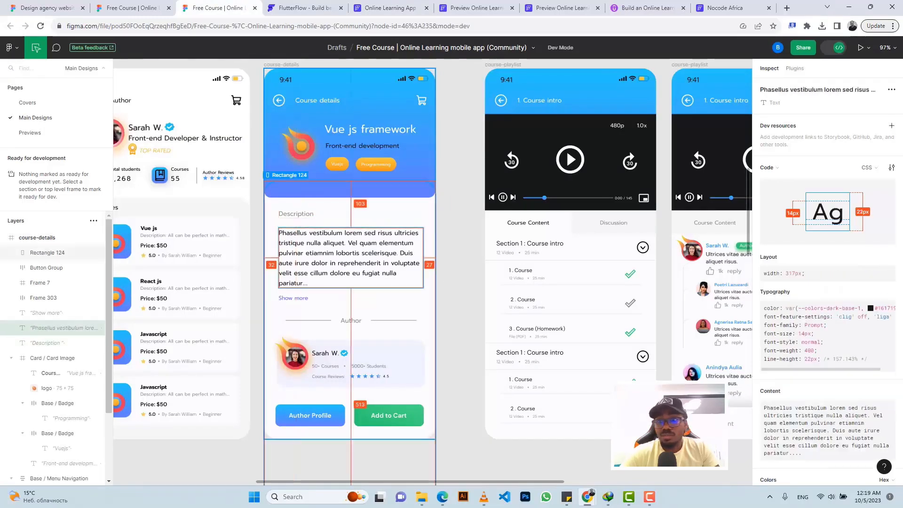
pyautogui.click(888, 393)
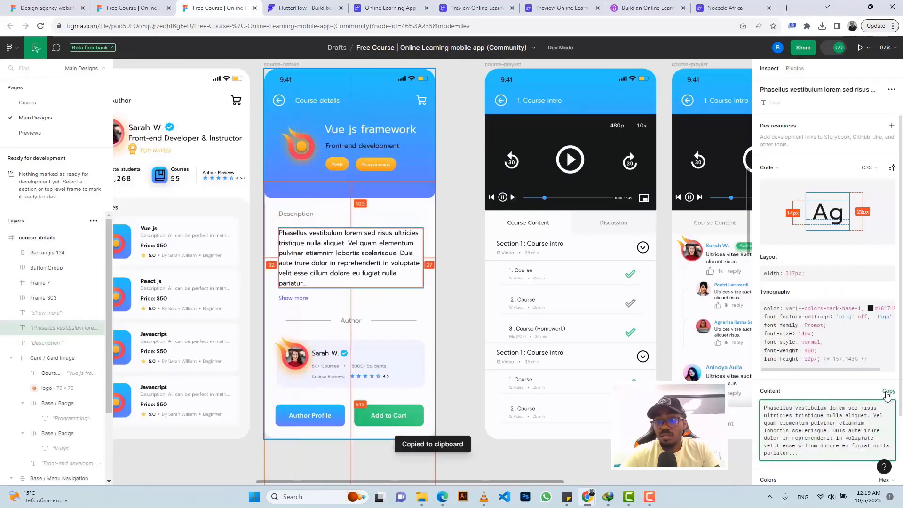
pyautogui.click(394, 7)
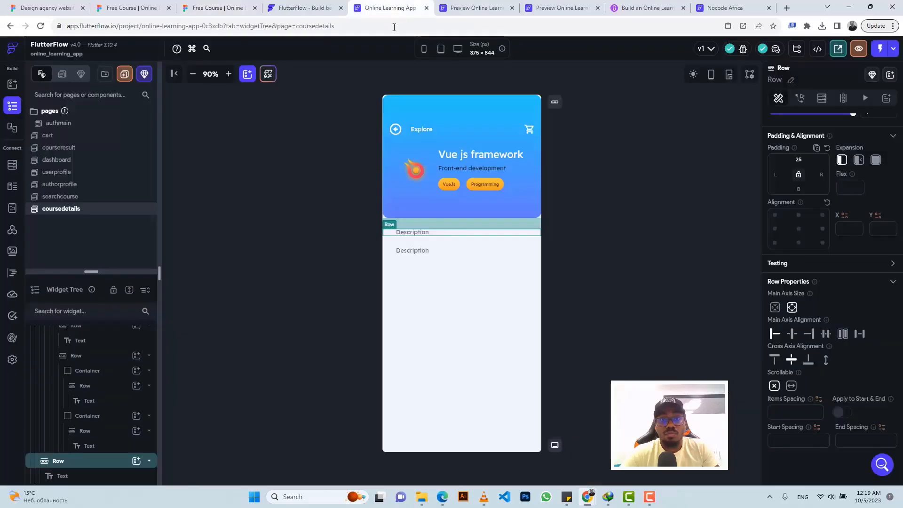
pyautogui.click(414, 252)
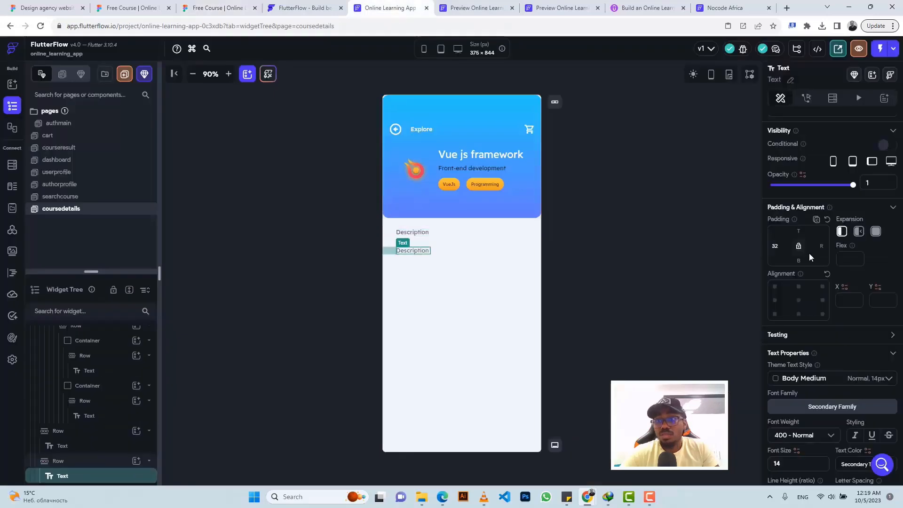
pyautogui.scroll(2, 781, 172)
pyautogui.doubleClick(783, 168)
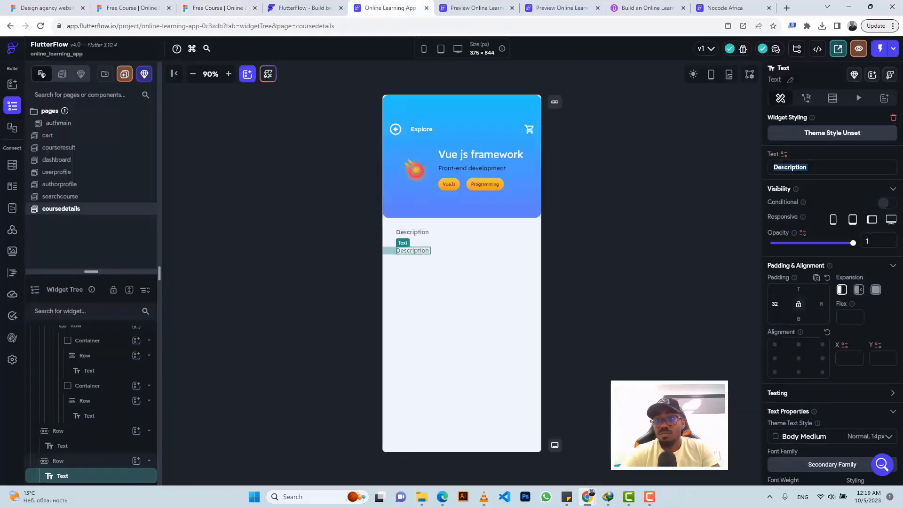
pyautogui.hotkey('ctrl', 'v')
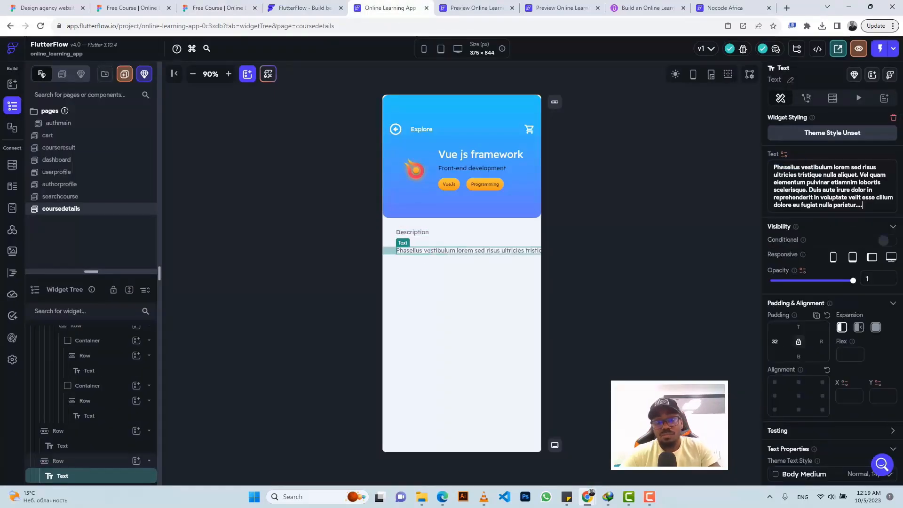
# Step: Set the Phasellus paragraph Text's expansion to Flexible, check its side margins in Figma, and set its right padding to 32
pyautogui.click(859, 329)
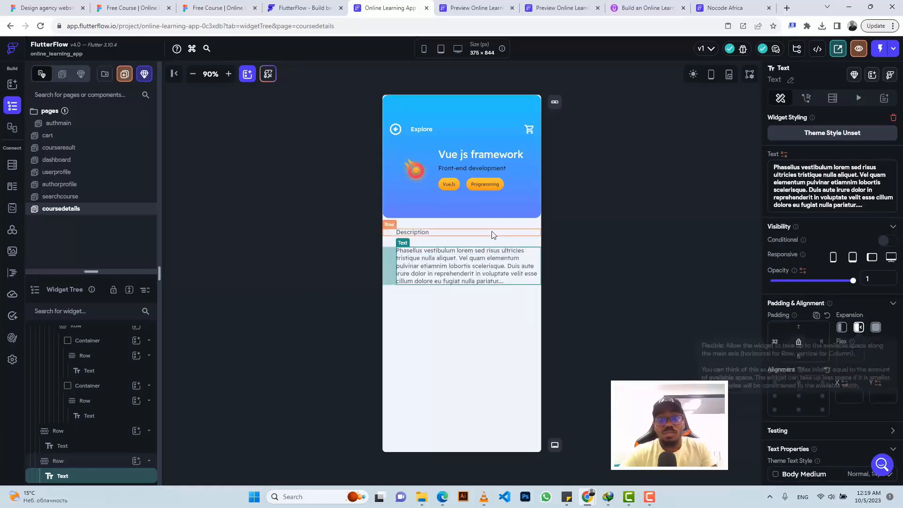
pyautogui.click(217, 8)
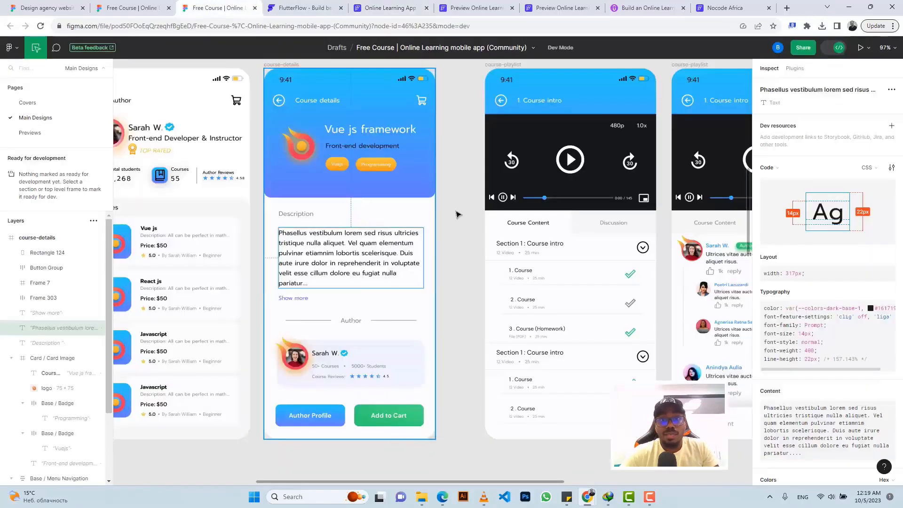
pyautogui.click(398, 6)
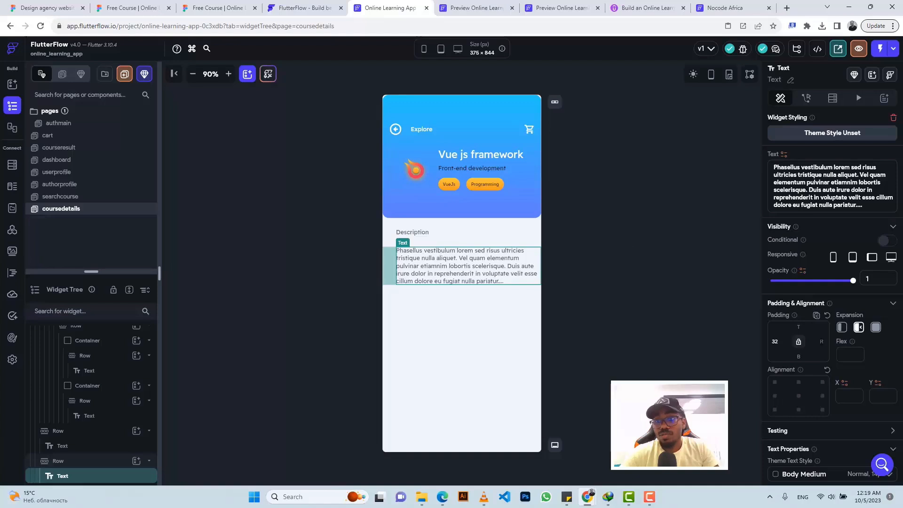
pyautogui.click(821, 342)
pyautogui.write('32')
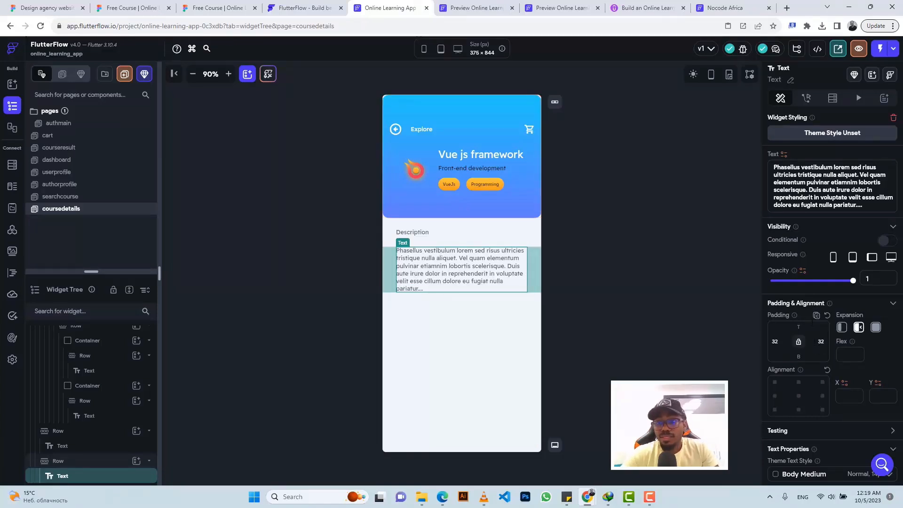
# Step: Set the paragraph Text's color to Primary Text and compare it with the paragraph in Figma's course-details frame
pyautogui.scroll(-3, 860, 344)
pyautogui.click(889, 420)
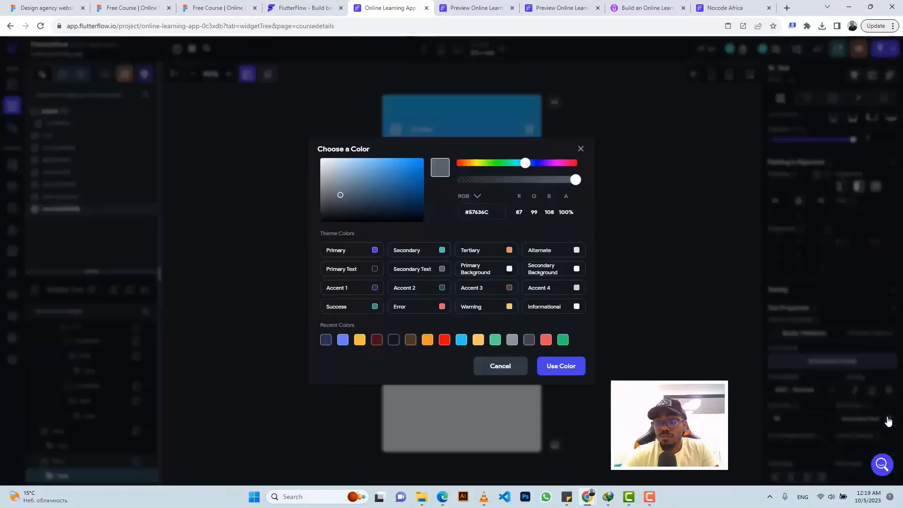
pyautogui.click(375, 272)
pyautogui.click(217, 8)
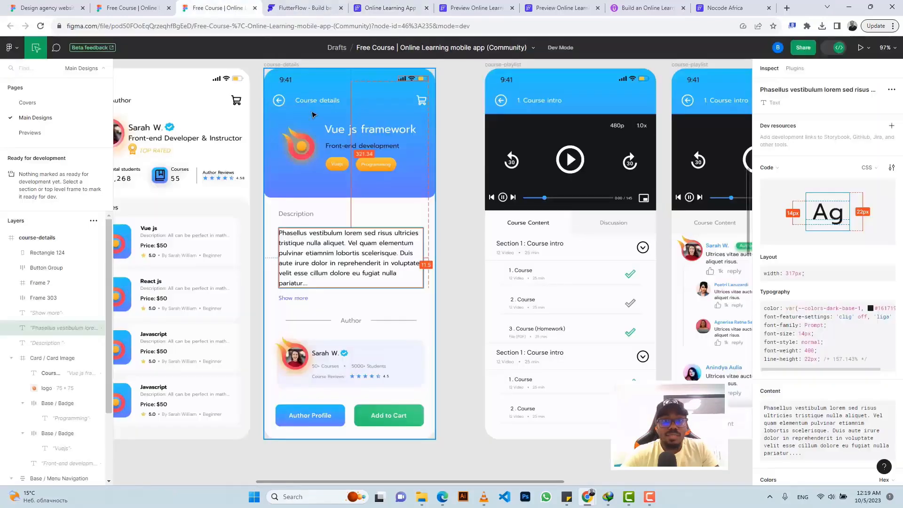
pyautogui.click(390, 8)
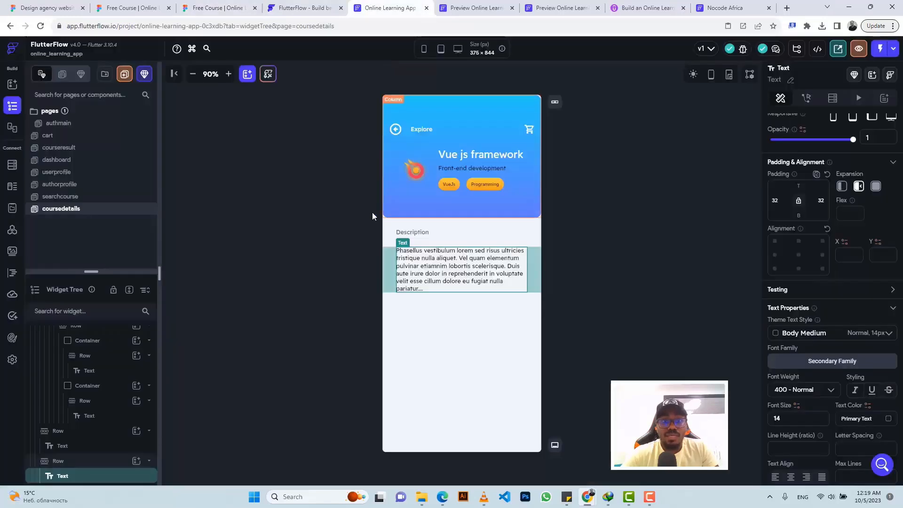
# Step: Set the top padding of the Row holding the paragraph to 20
pyautogui.click(391, 266)
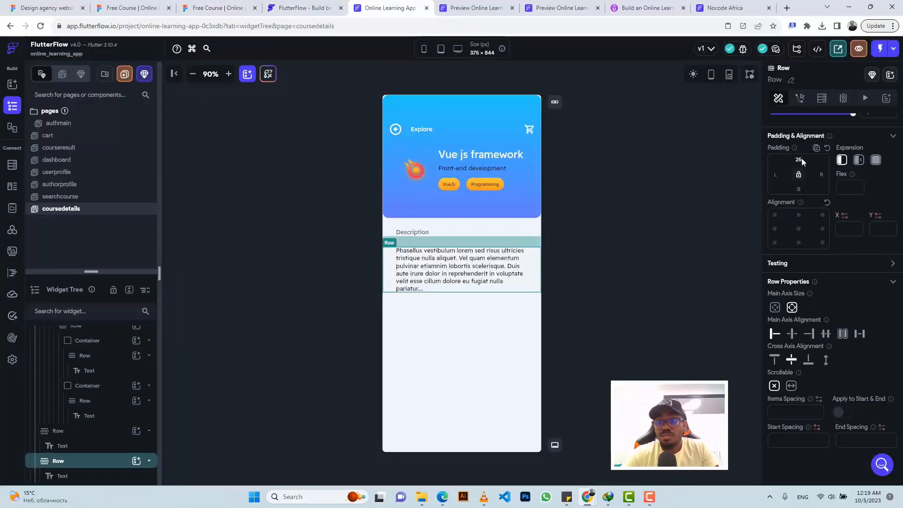
pyautogui.press('BackSpace')
pyautogui.write('0')
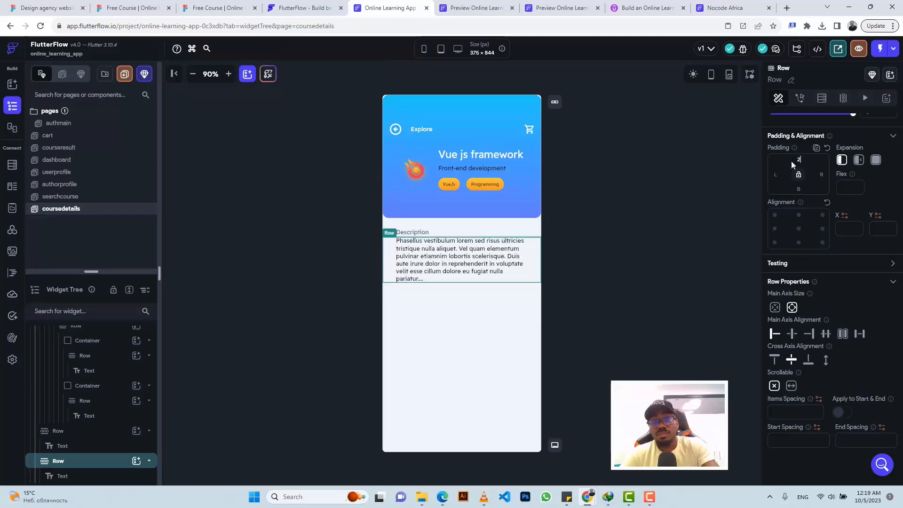
# Step: Check the elements below the paragraph in Figma, and paste a copy of the Description Row beneath the paragraph in FlutterFlow
pyautogui.click(218, 8)
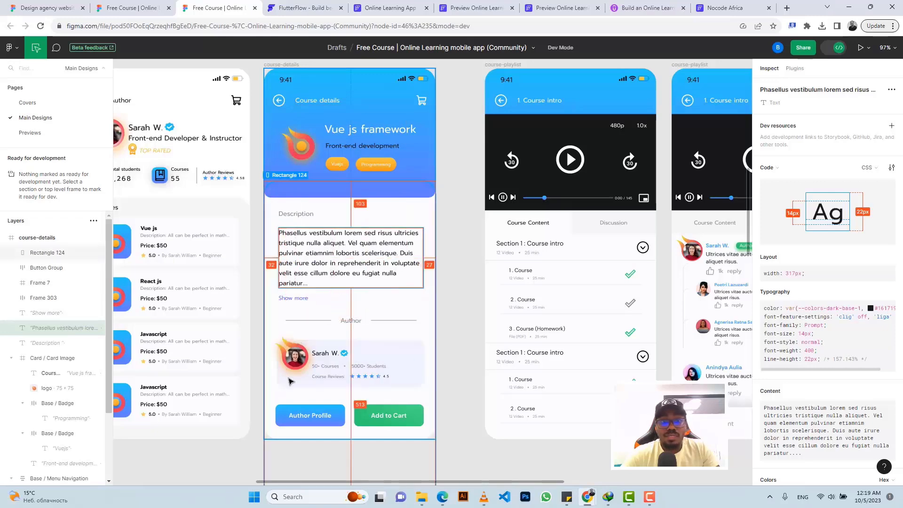
pyautogui.scroll(5, 326, 357)
pyautogui.scroll(-3, 324, 356)
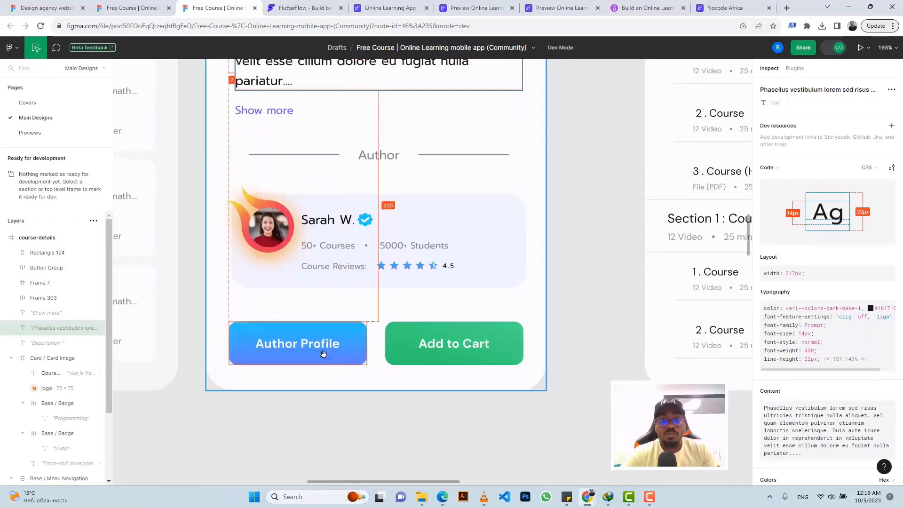
pyautogui.click(376, 7)
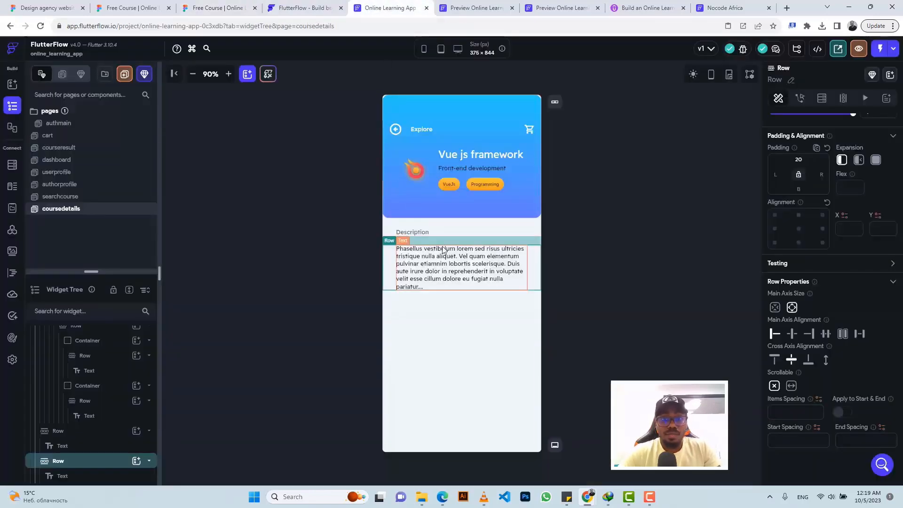
pyautogui.click(440, 299)
pyautogui.hotkey('ctrl', 'c')
pyautogui.hotkey('ctrl', 'v')
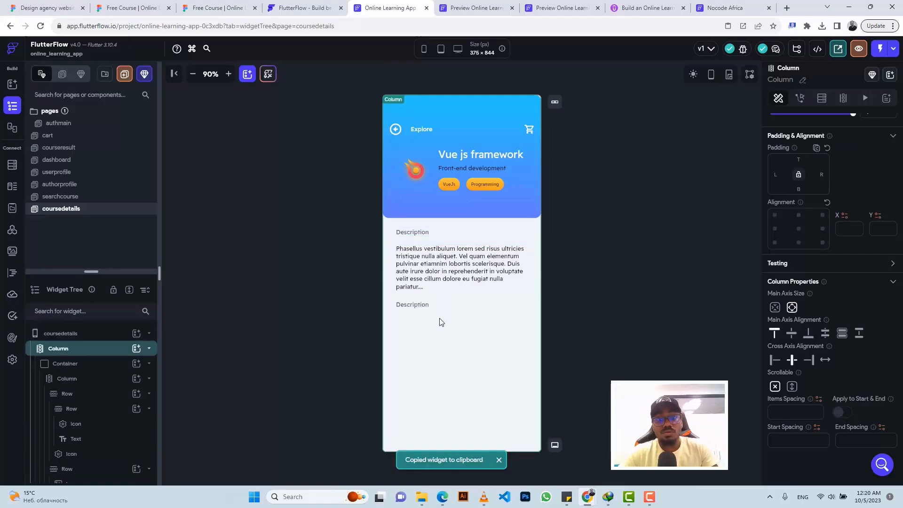
# Step: Replace the copied Description Text under the paragraph with "Show more", copied from Figma's course-details frame
pyautogui.click(217, 7)
pyautogui.click(270, 106)
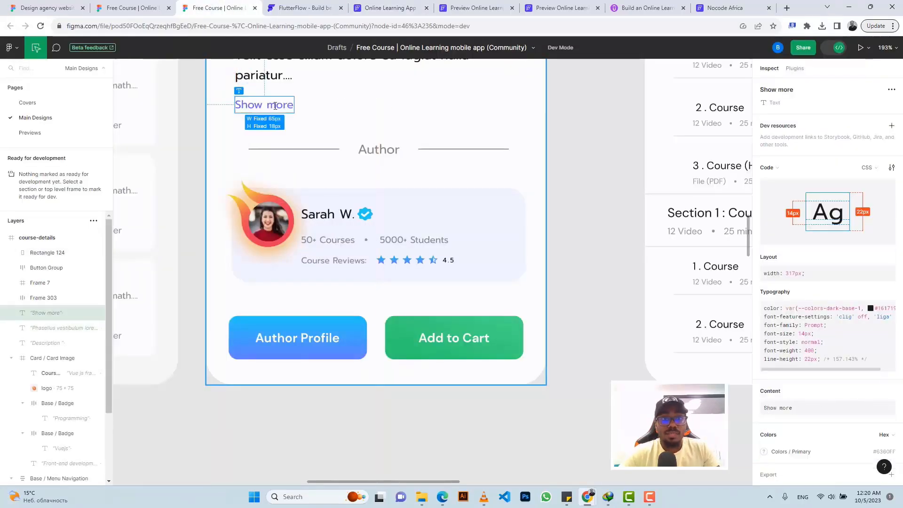
pyautogui.click(888, 358)
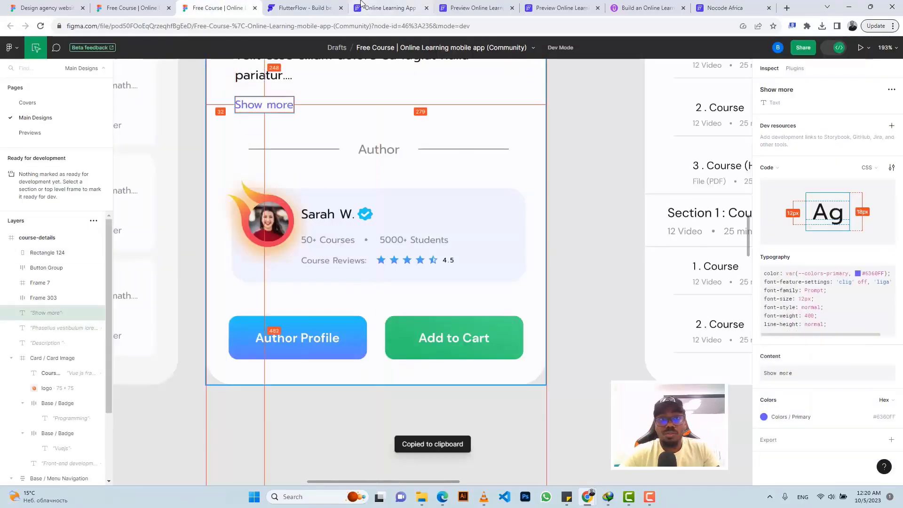
pyautogui.click(376, 7)
pyautogui.click(416, 306)
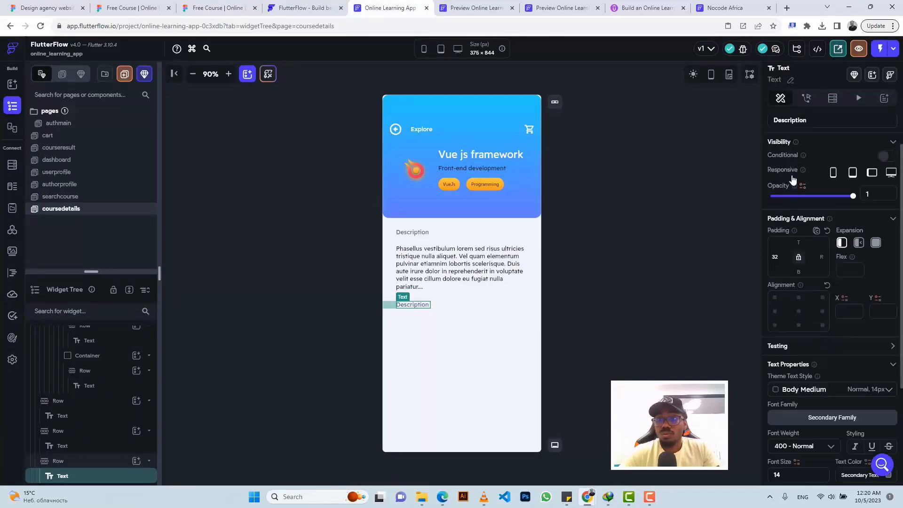
pyautogui.scroll(1, 793, 179)
pyautogui.doubleClick(786, 167)
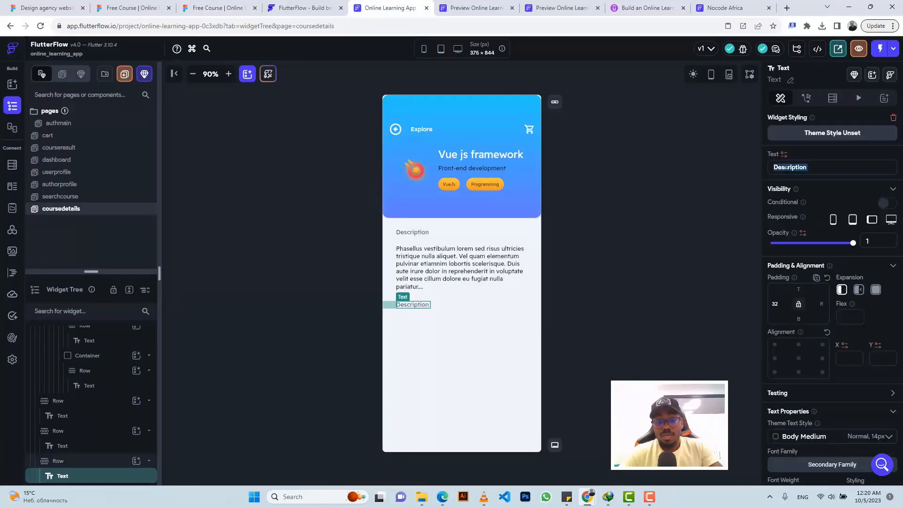
pyautogui.hotkey('ctrl', 'v')
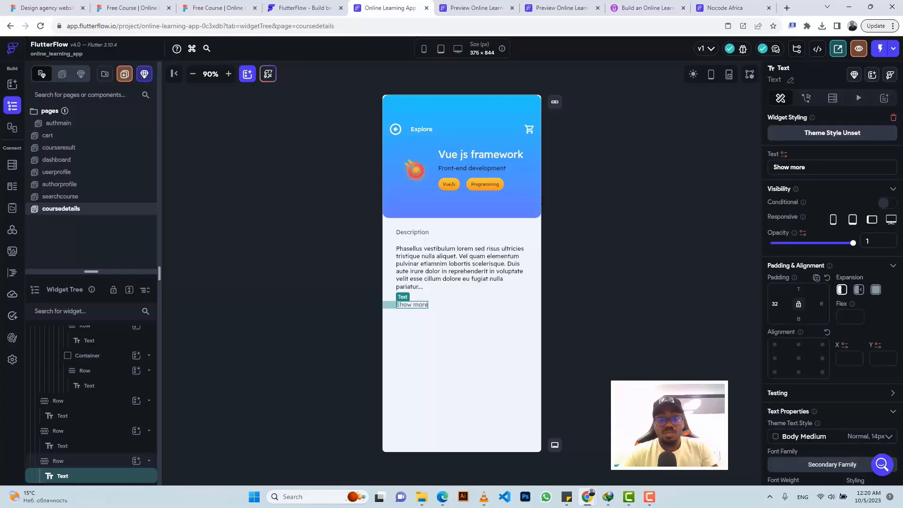
# Step: Copy the Show more link's color from Figma and set the Show more Text's color in FlutterFlow to #6360FF
pyautogui.click(218, 7)
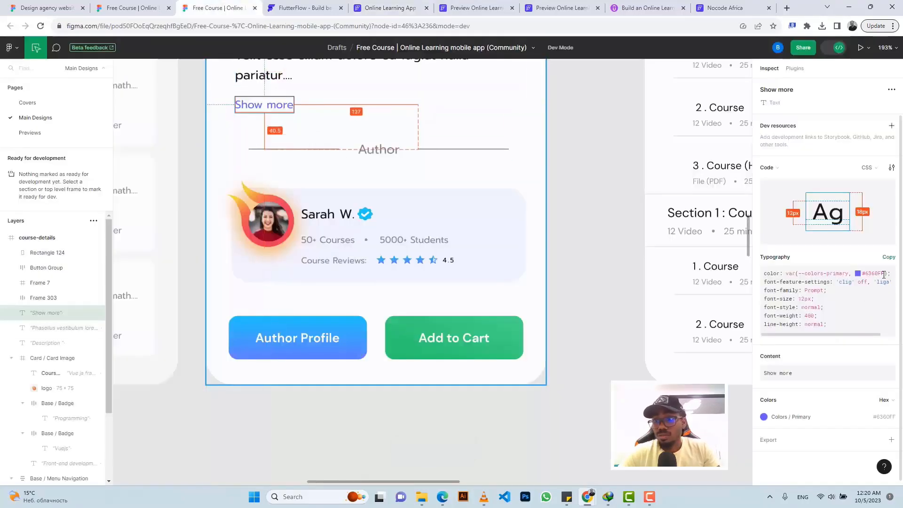
pyautogui.moveTo(885, 273); pyautogui.dragTo(866, 273)
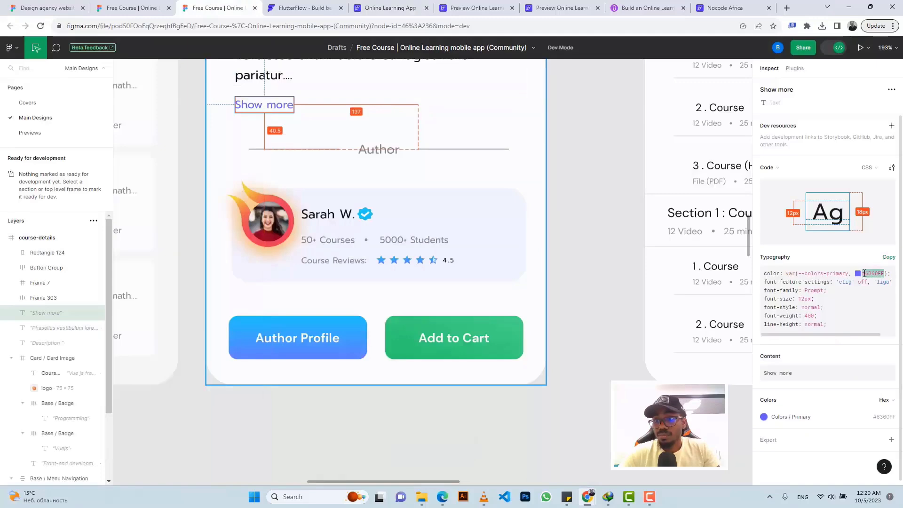
pyautogui.click(385, 8)
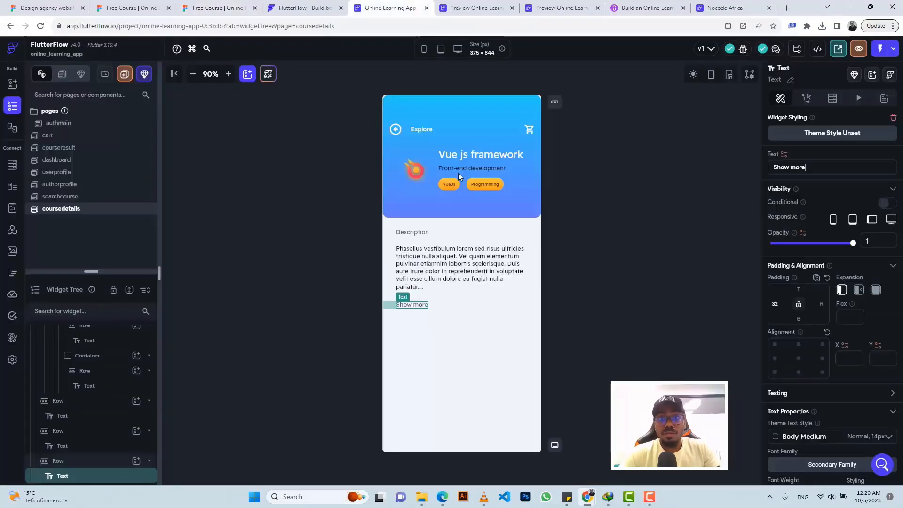
pyautogui.scroll(-4, 823, 332)
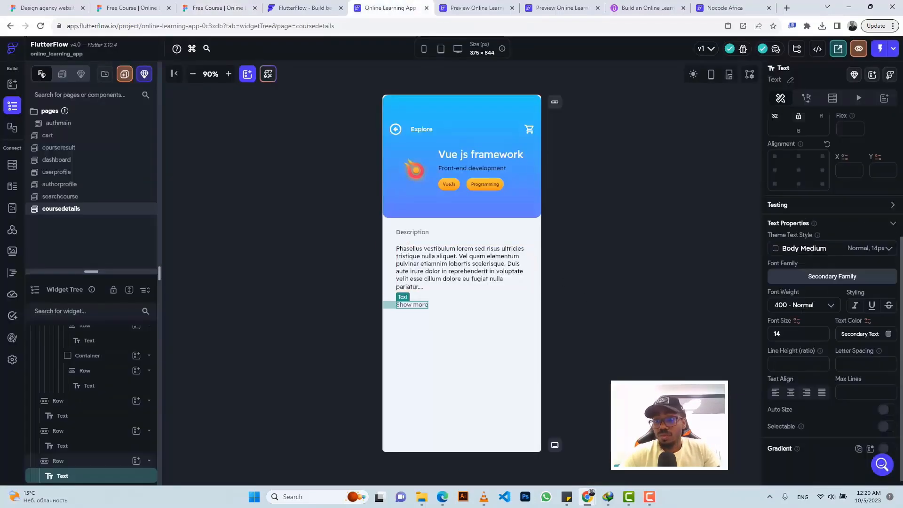
pyautogui.click(868, 334)
pyautogui.hotkey('ctrl', 'v')
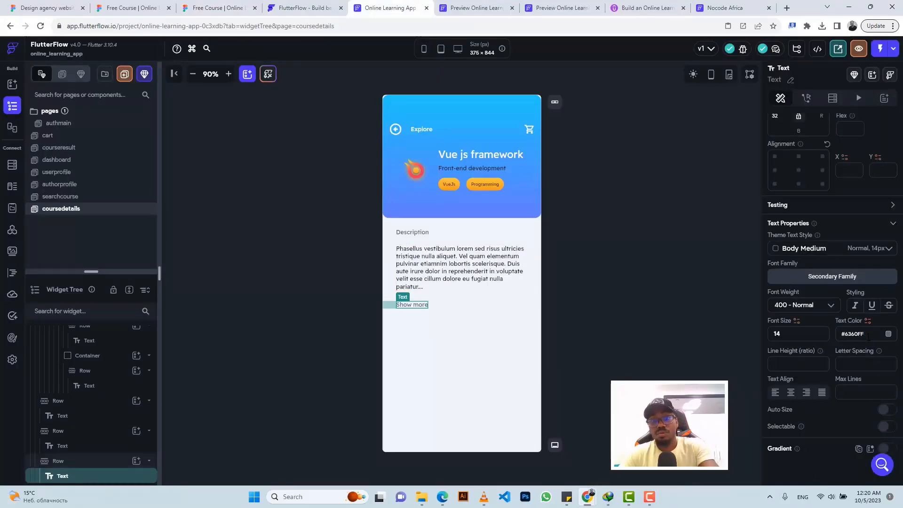
# Step: Check the Show more typography in Figma, and set the Show more Text's font size in FlutterFlow to 12
pyautogui.click(205, 8)
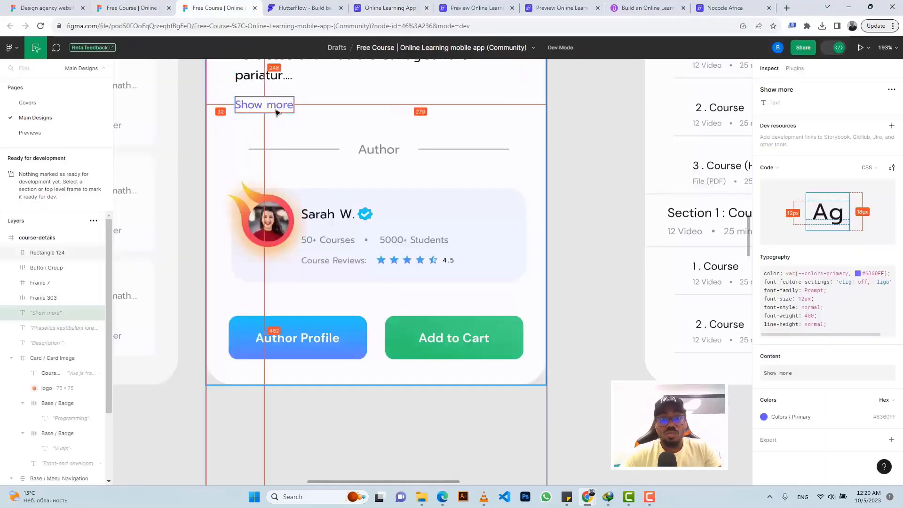
pyautogui.click(391, 8)
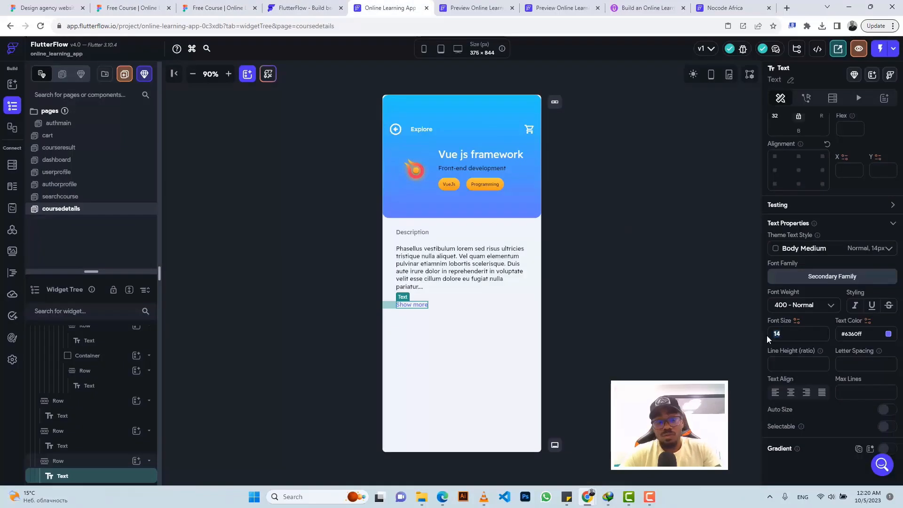
pyautogui.write('12')
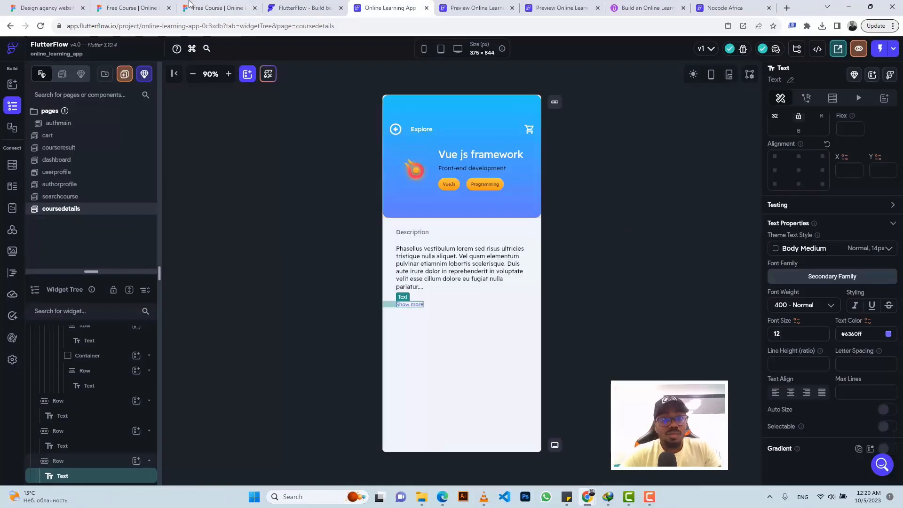
# Step: Check the Author divider in Figma, and copy the searchcourse page's Recommendation Row into the main Column of the coursedetails page
pyautogui.click(202, 8)
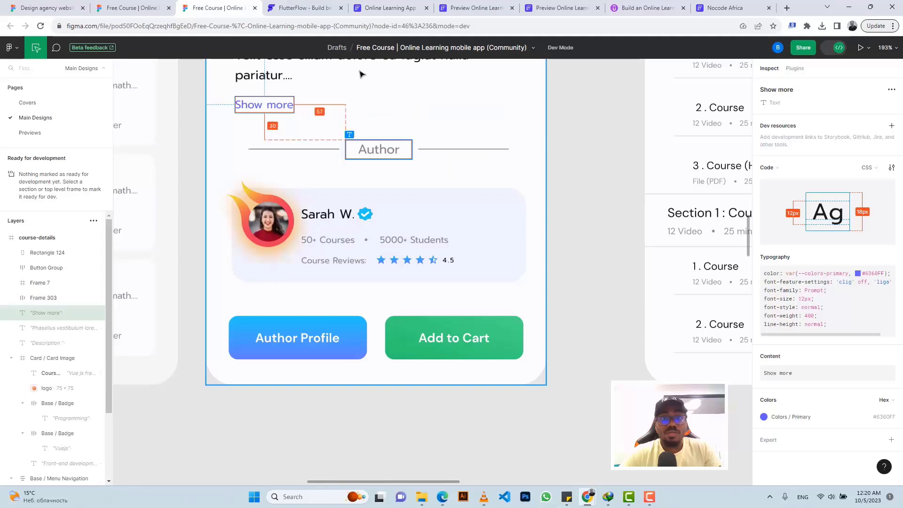
pyautogui.click(400, 6)
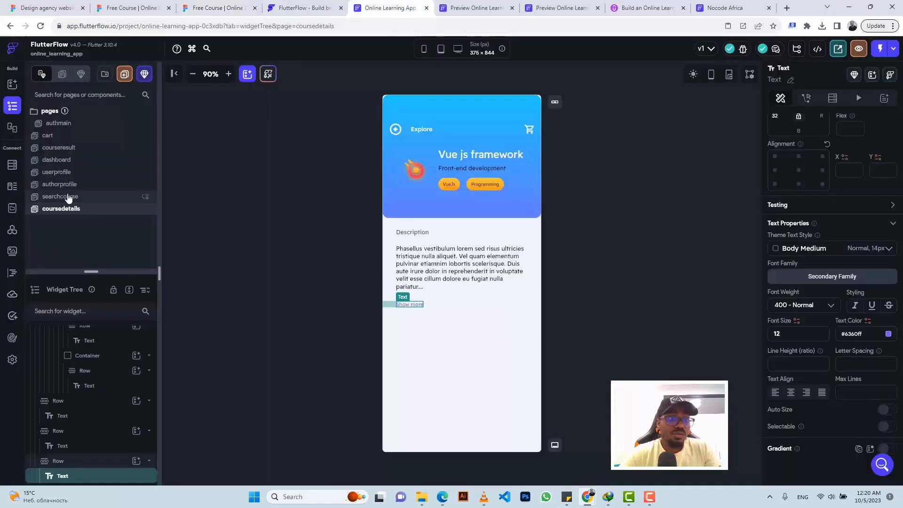
pyautogui.click(102, 197)
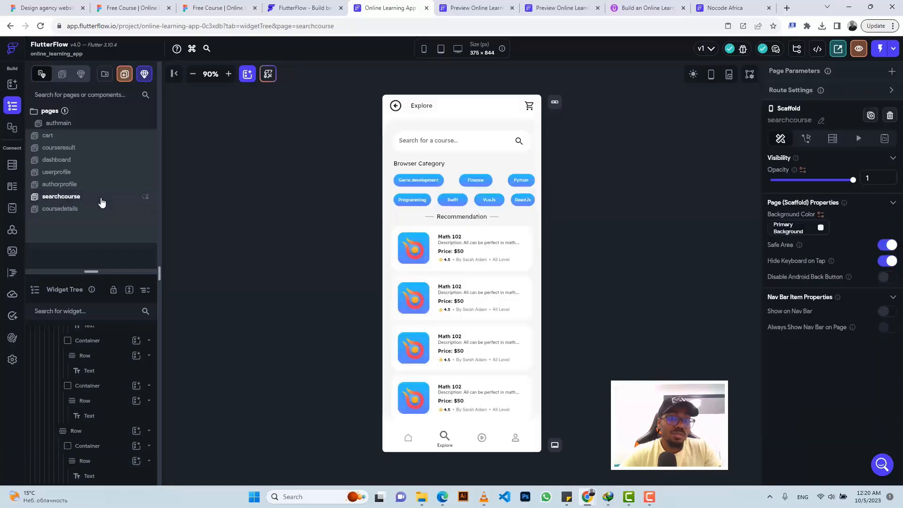
pyautogui.click(517, 218)
pyautogui.hotkey('ctrl', 'c')
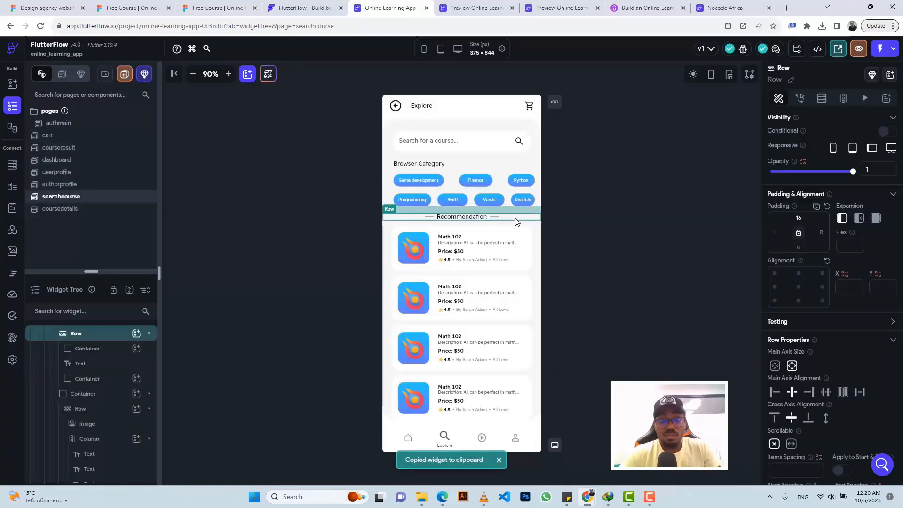
pyautogui.click(97, 209)
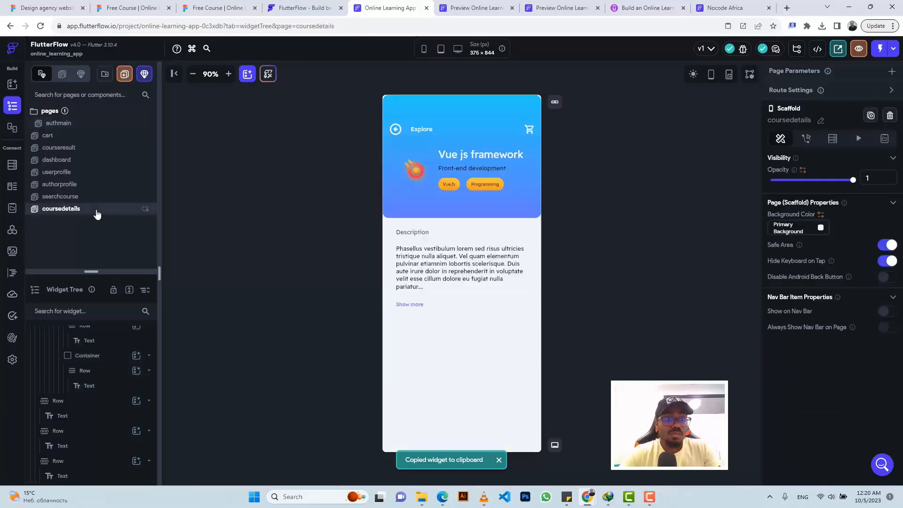
pyautogui.click(470, 334)
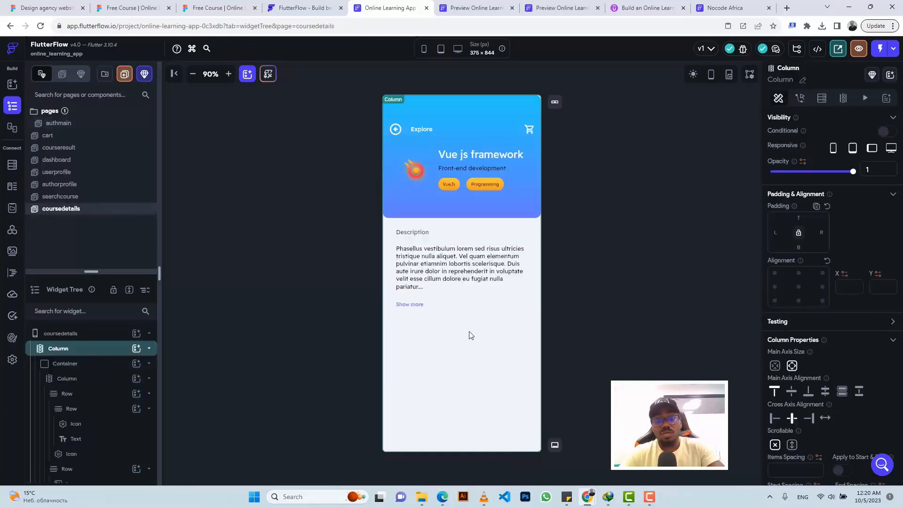
pyautogui.hotkey('ctrl', 'v')
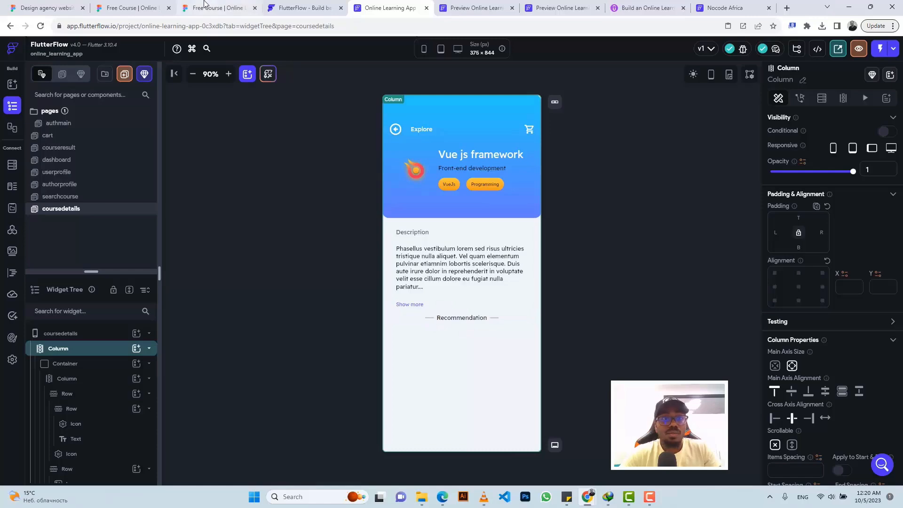
# Step: Check the Author text and divider line in Figma, and set the width of the line Container after Recommendation in FlutterFlow to 100
pyautogui.click(216, 8)
pyautogui.click(369, 151)
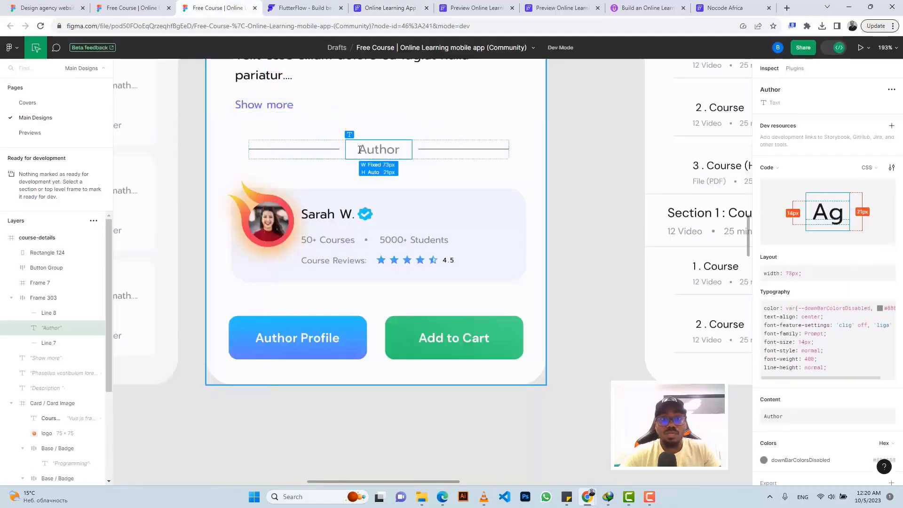
pyautogui.click(887, 409)
pyautogui.click(457, 151)
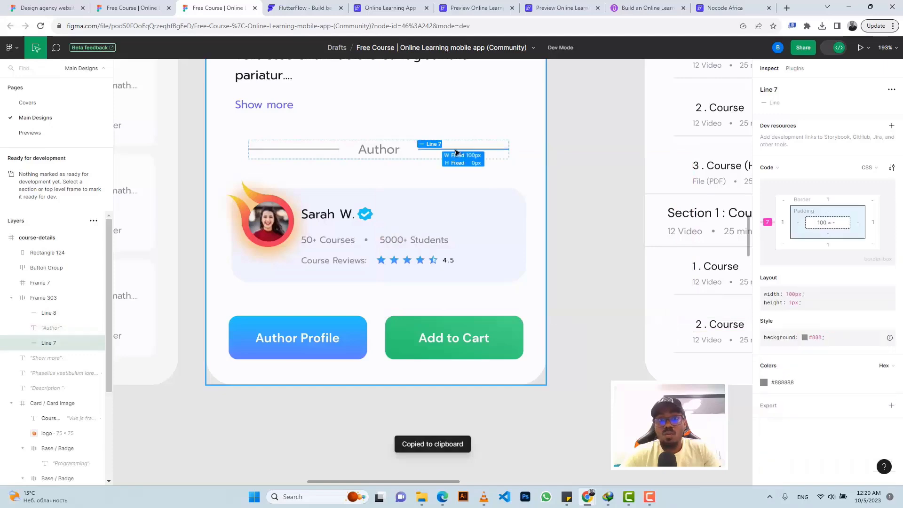
pyautogui.click(389, 8)
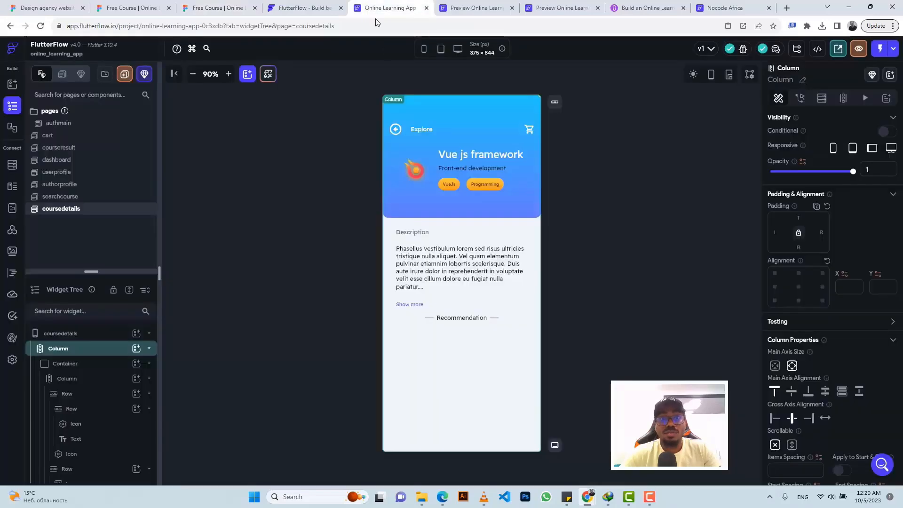
pyautogui.click(496, 323)
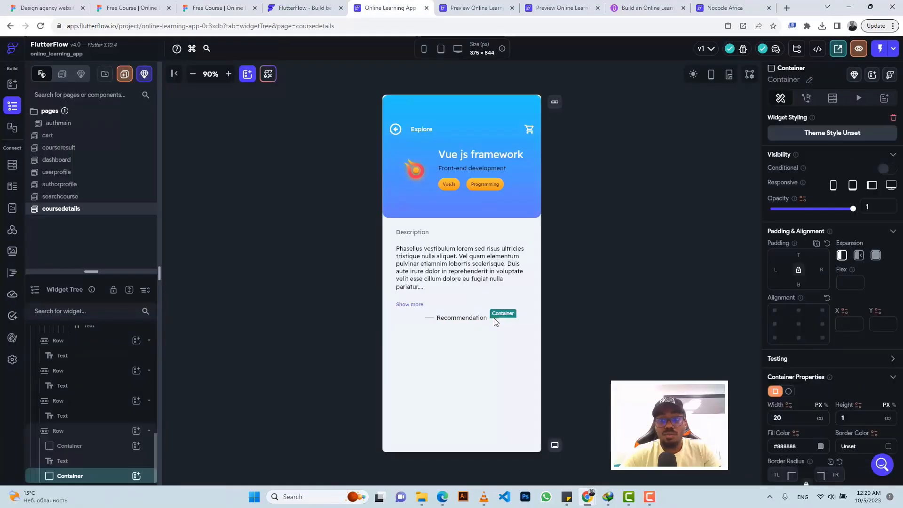
pyautogui.click(796, 419)
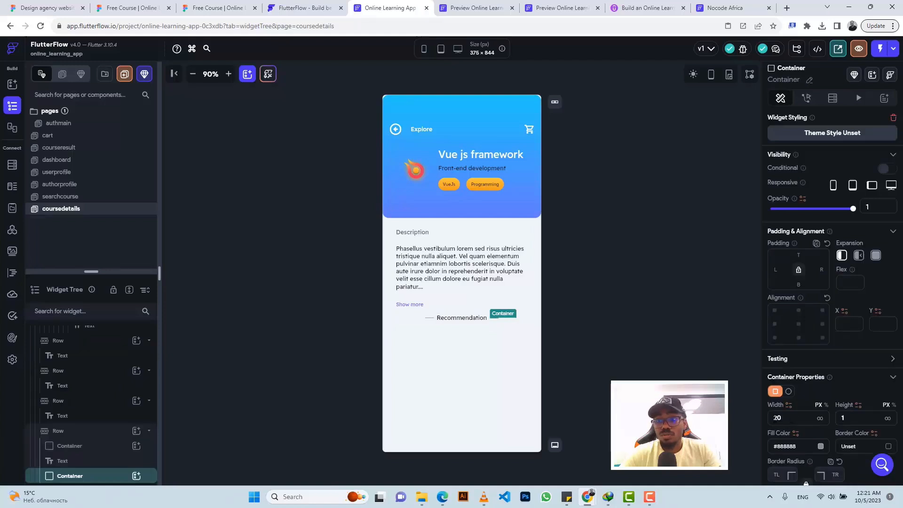
pyautogui.press('BackSpace')
pyautogui.press('BackSpace')
pyautogui.write('100')
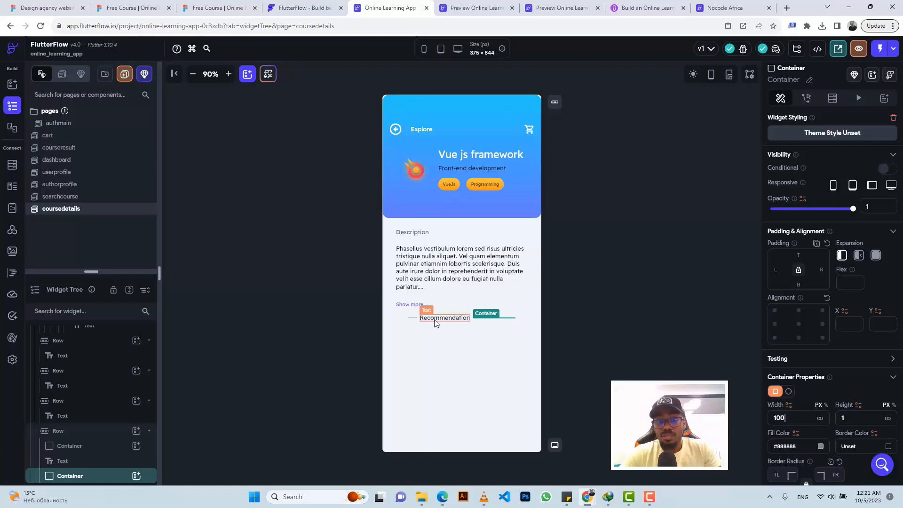
# Step: Replace the divider's Recommendation text with "Author" and set the width of the line Container before it to 100
pyautogui.click(436, 320)
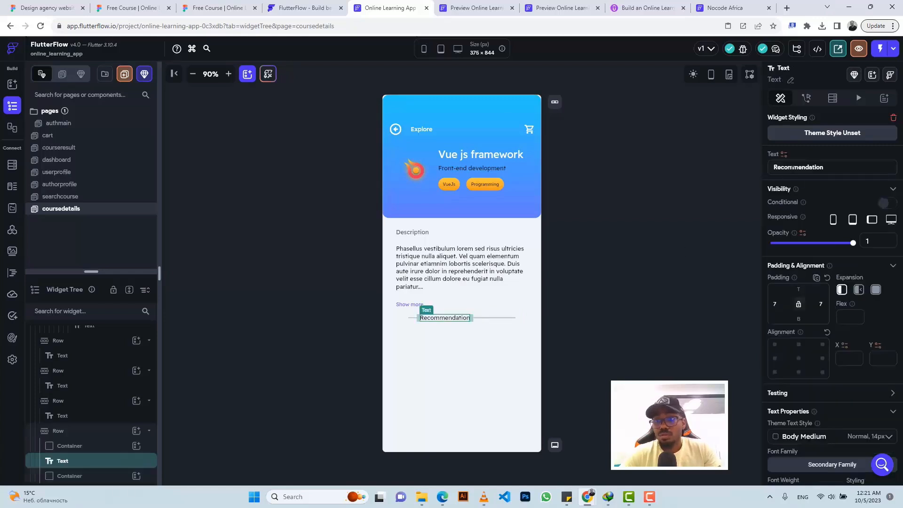
pyautogui.doubleClick(792, 168)
pyautogui.write('Author')
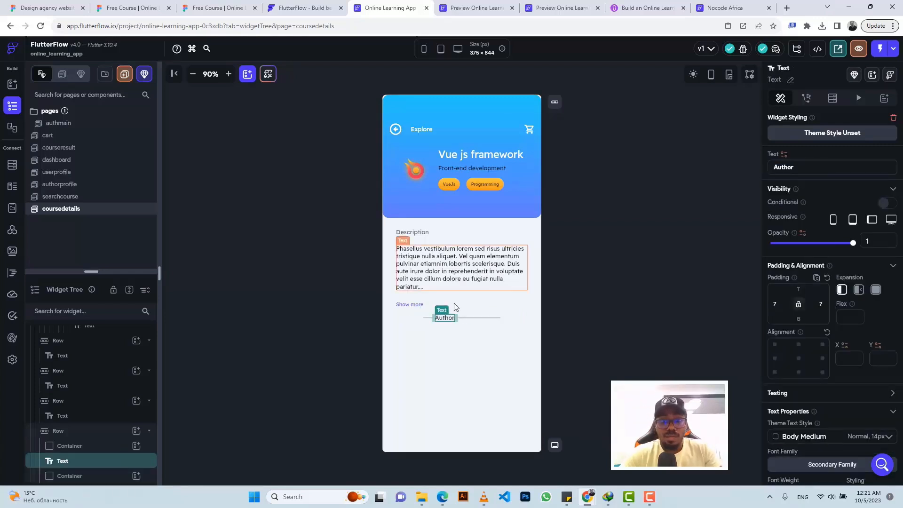
pyautogui.click(429, 321)
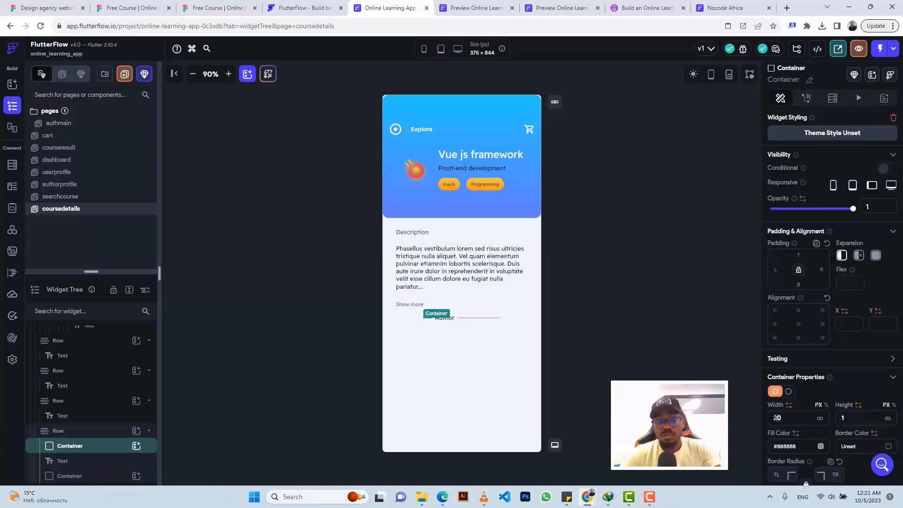
pyautogui.write('100')
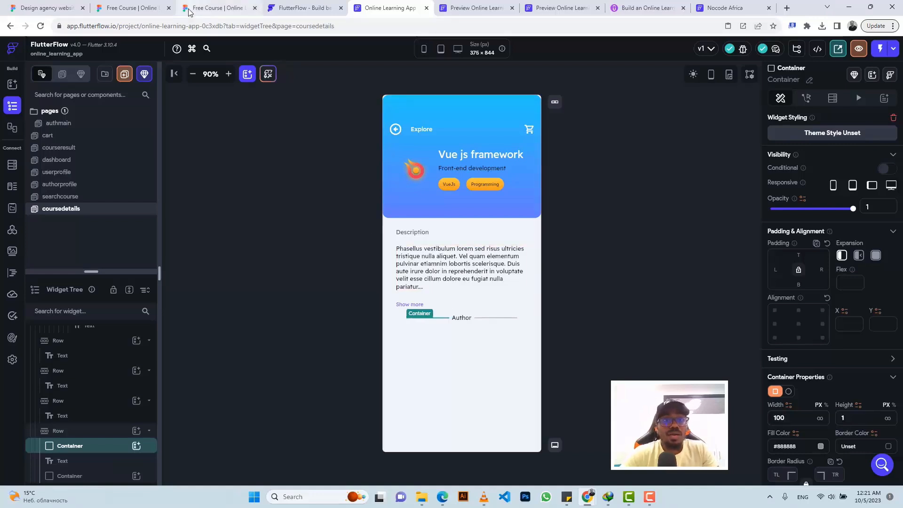
# Step: Check the Author divider's spacing in Figma, and set the divider Row's top padding in FlutterFlow to 30
pyautogui.click(207, 8)
pyautogui.click(278, 146)
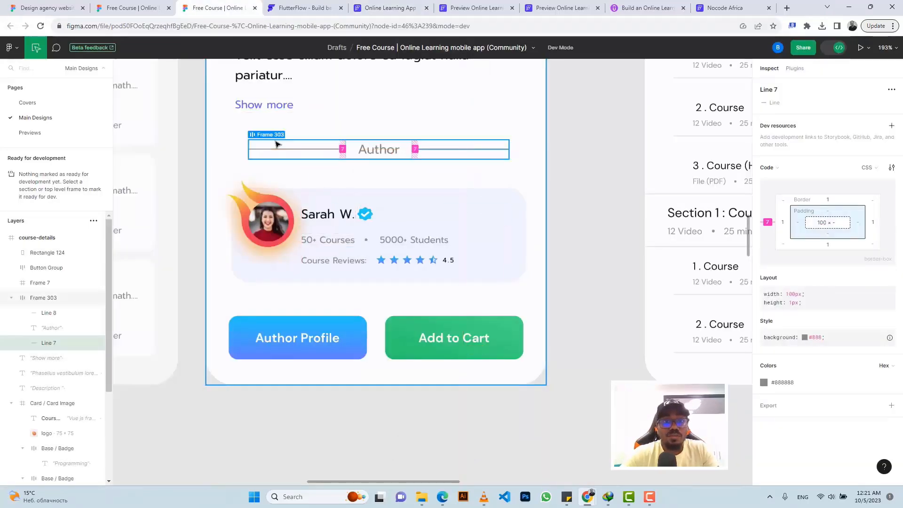
pyautogui.click(386, 8)
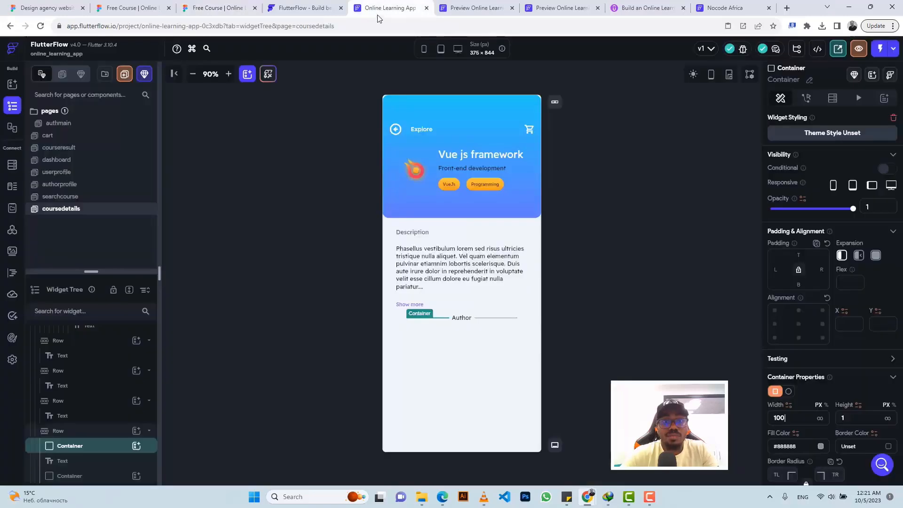
pyautogui.click(523, 320)
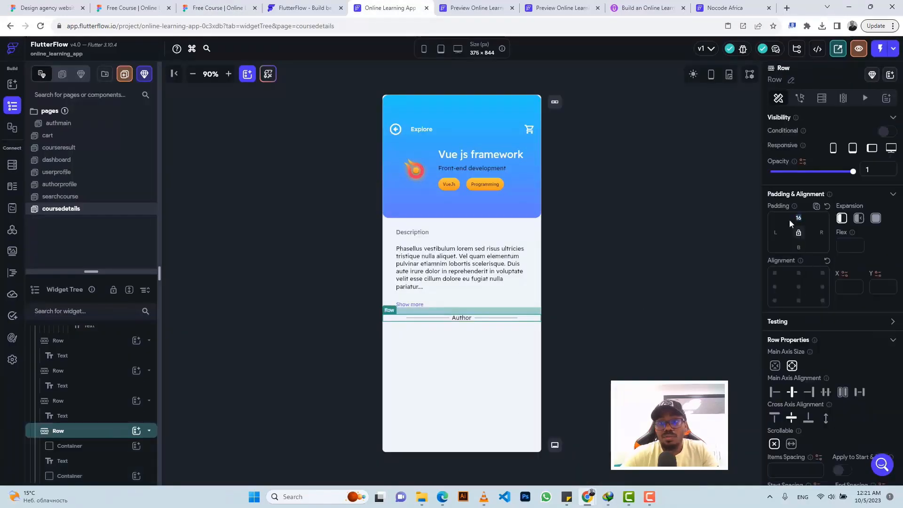
pyautogui.write('30')
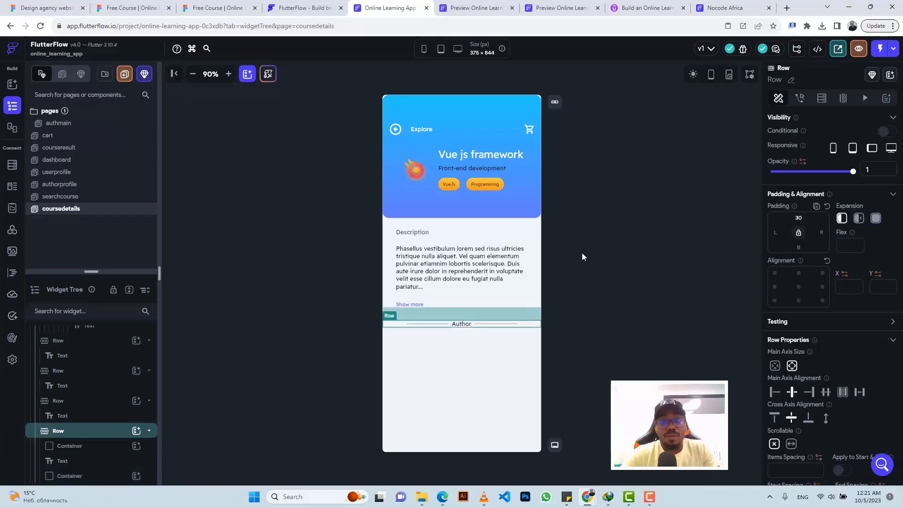
# Step: Inspect the author card (Frame 7) below the divider in Figma and copy its Colors / Light / Base 2 hex value
pyautogui.click(218, 8)
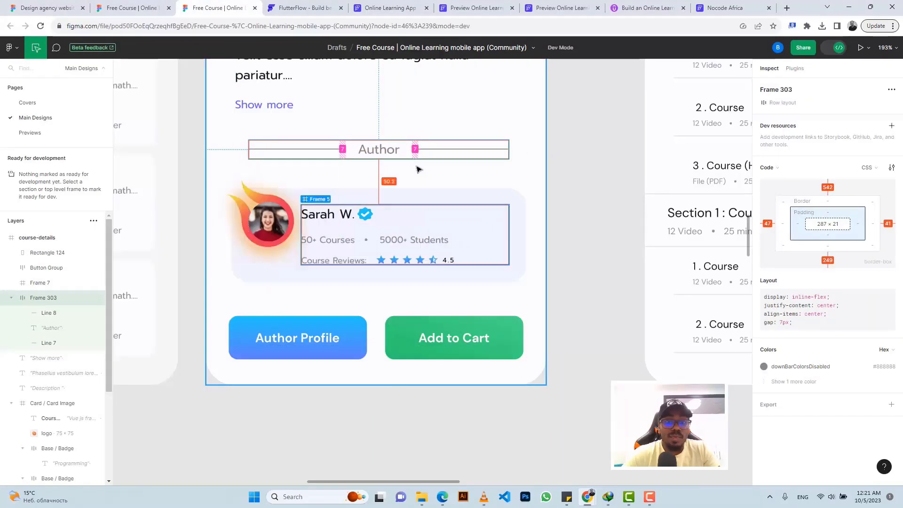
pyautogui.click(602, 141)
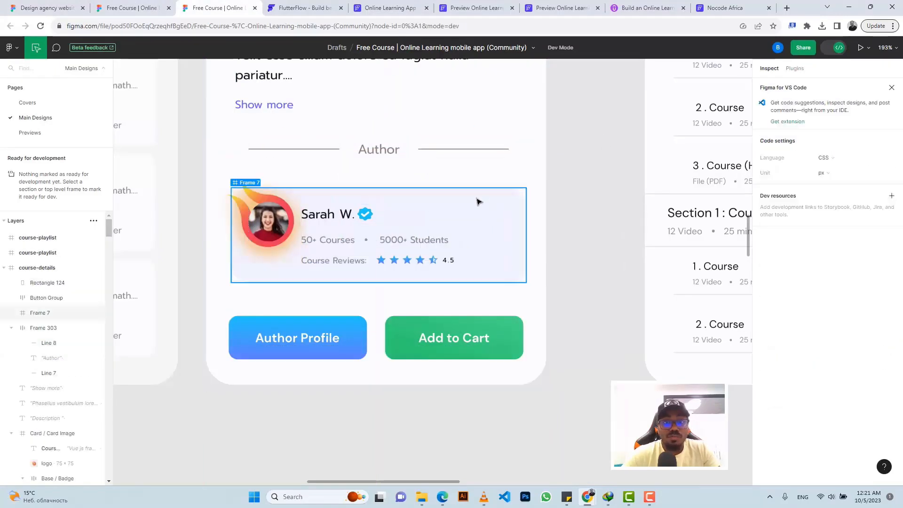
pyautogui.click(478, 201)
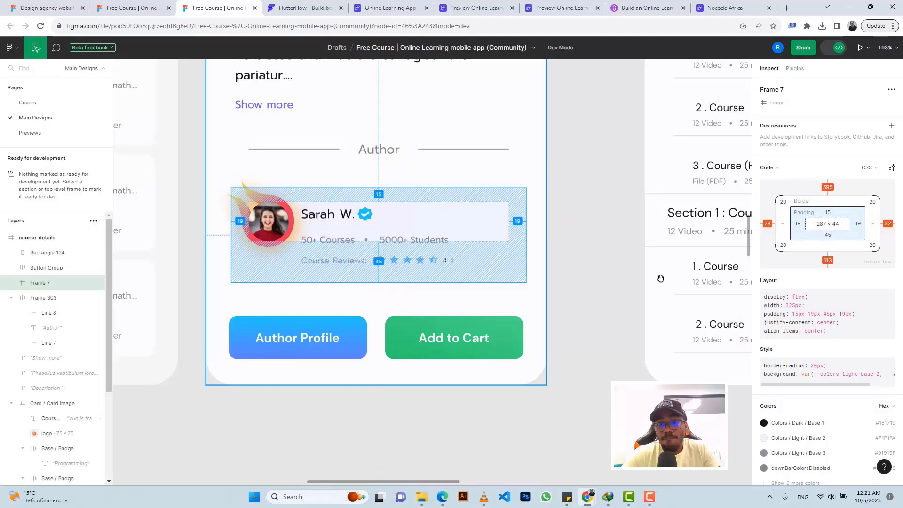
pyautogui.click(870, 442)
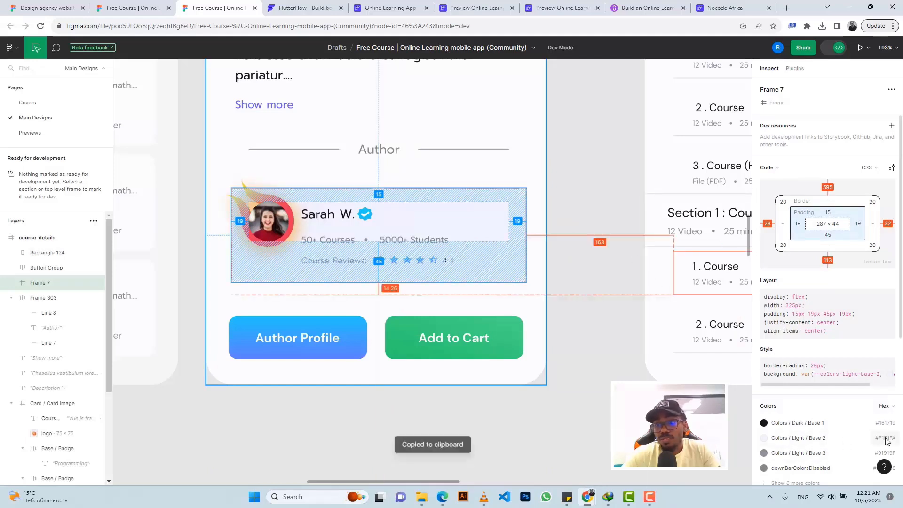
pyautogui.click(601, 199)
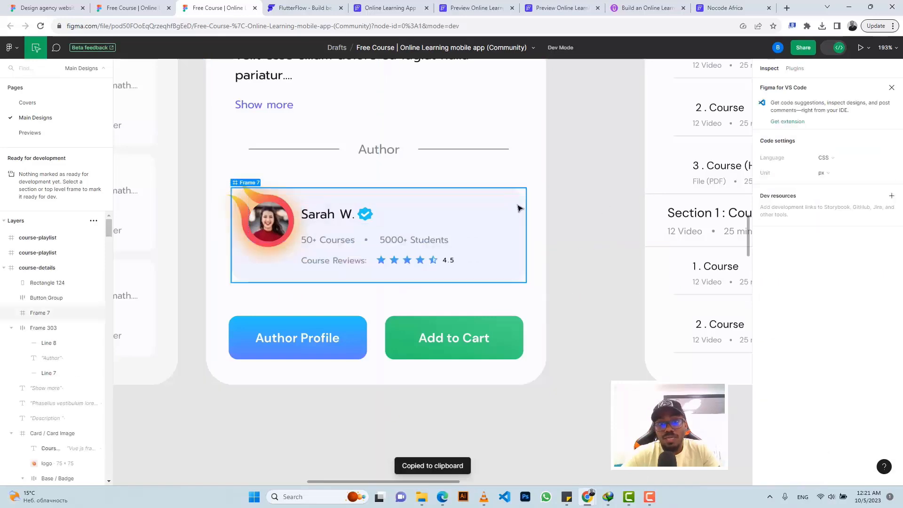
# Step: Add a Container to the main Column of the FlutterFlow coursedetails page, with height 104 and infinite width
pyautogui.click(386, 8)
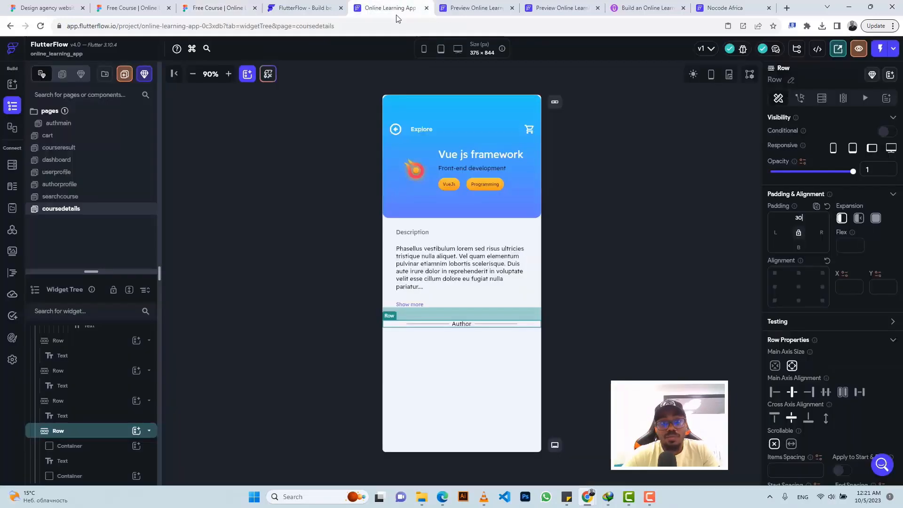
pyautogui.click(459, 369)
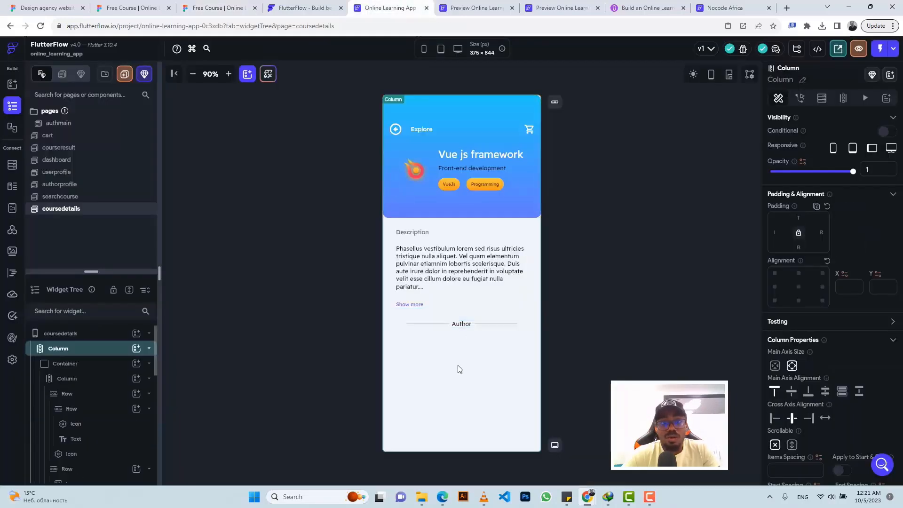
pyautogui.click(135, 350)
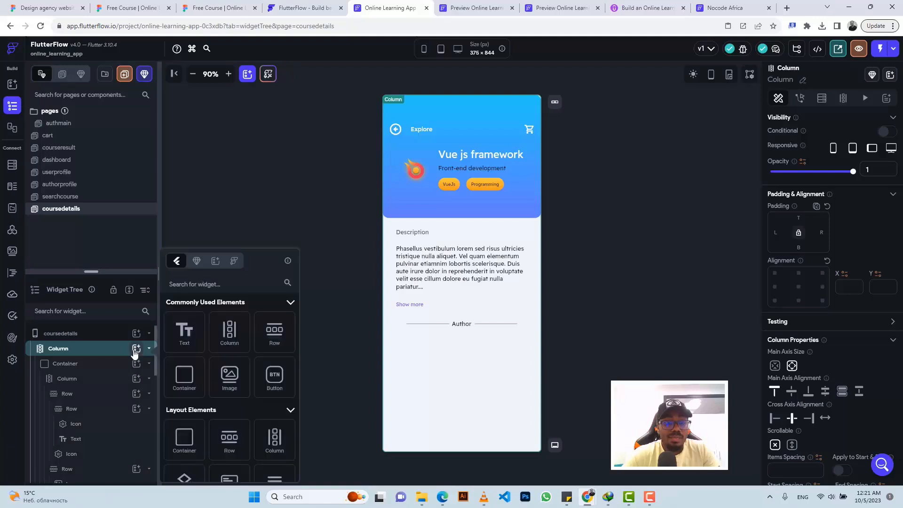
pyautogui.click(201, 376)
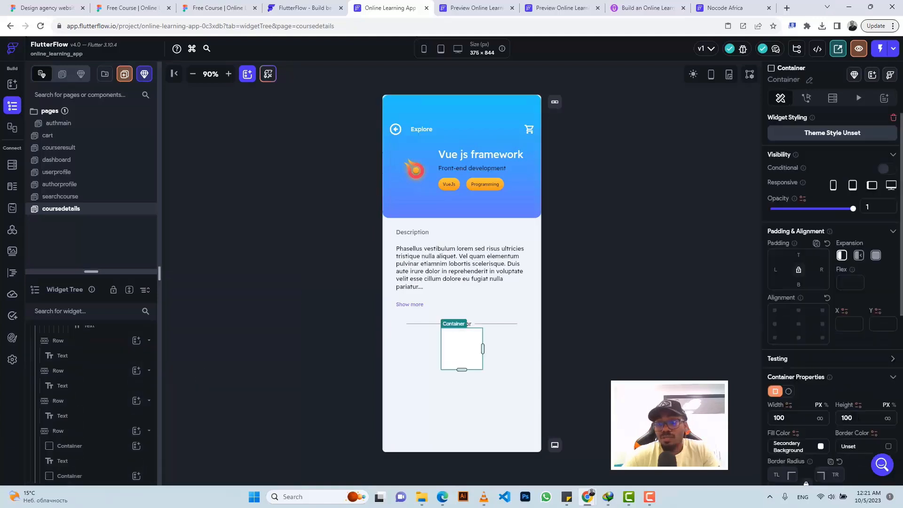
pyautogui.click(847, 418)
pyautogui.write('1')
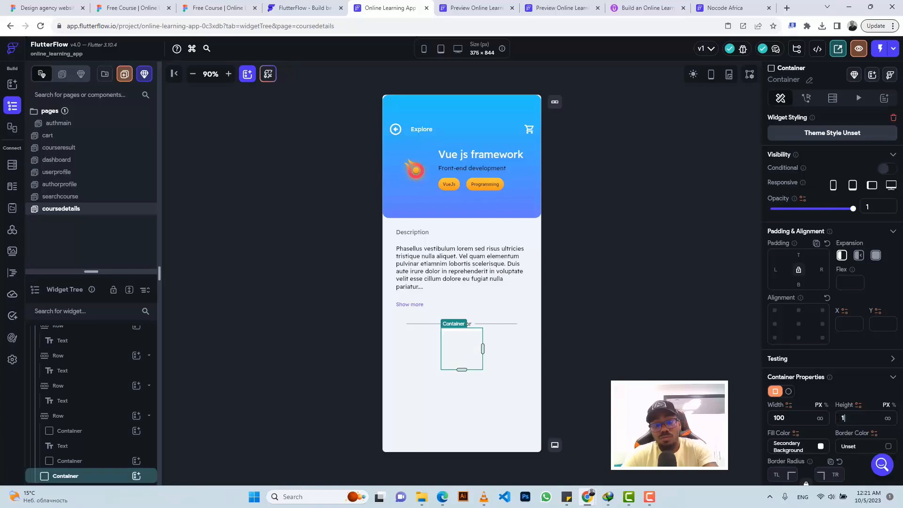
pyautogui.write('04')
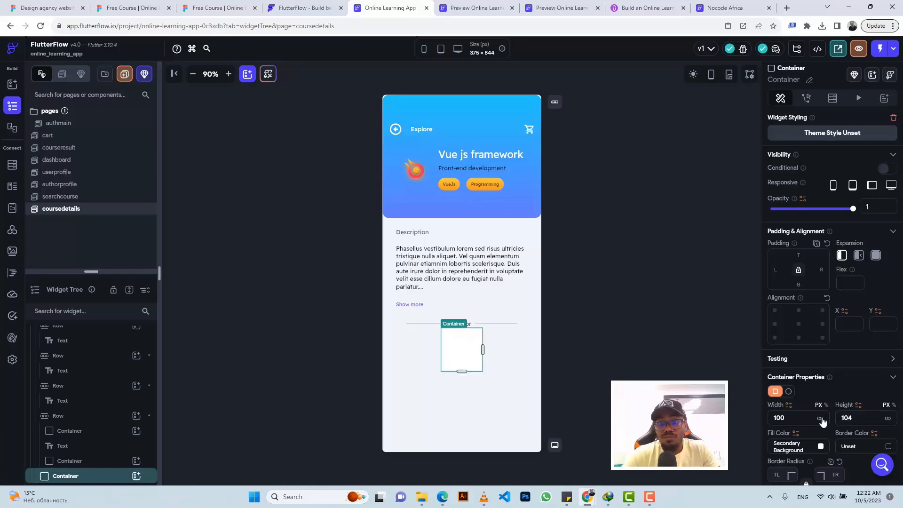
pyautogui.click(821, 419)
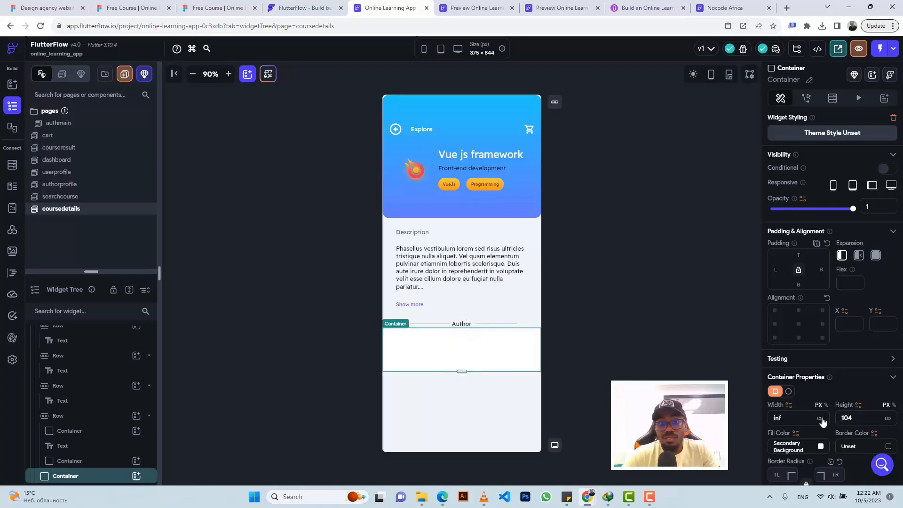
# Step: Check the author card's side margins in Figma, and set the new Container's left and right padding in FlutterFlow to 23
pyautogui.click(220, 11)
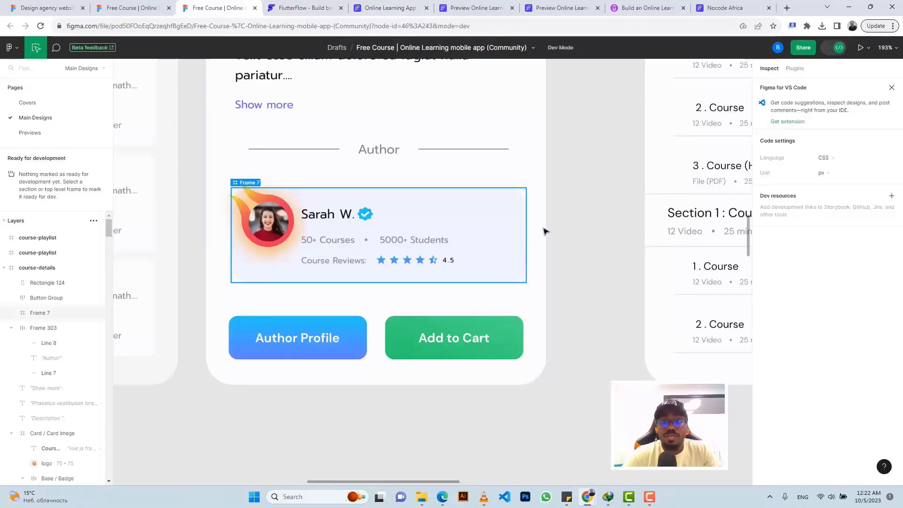
pyautogui.click(545, 231)
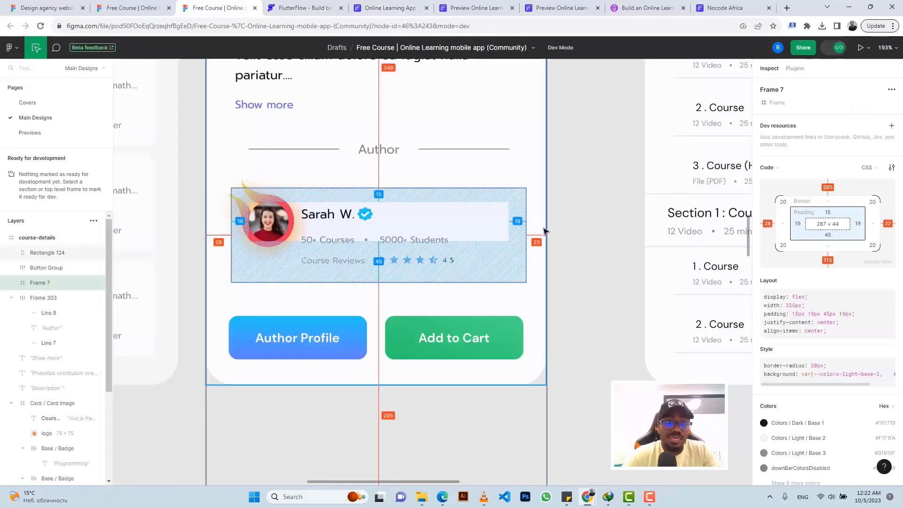
pyautogui.click(389, 8)
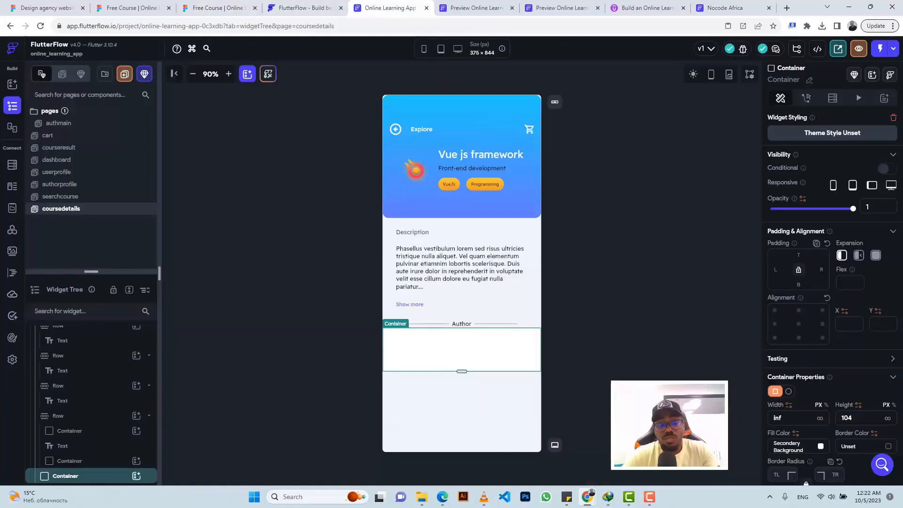
pyautogui.write('23')
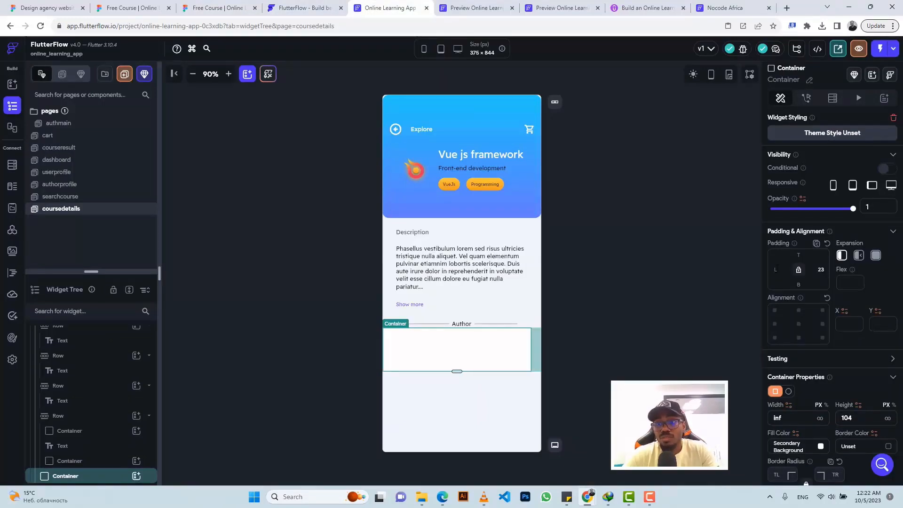
pyautogui.write('2')
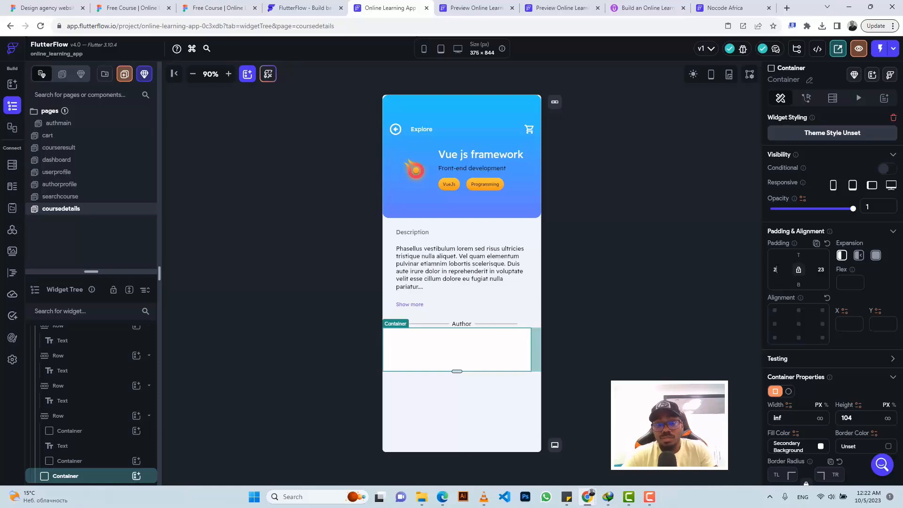
pyautogui.write('3')
# Step: Check the author card's corner radius in Figma, and set the Container's border radius in FlutterFlow to 20 on all corners
pyautogui.click(219, 12)
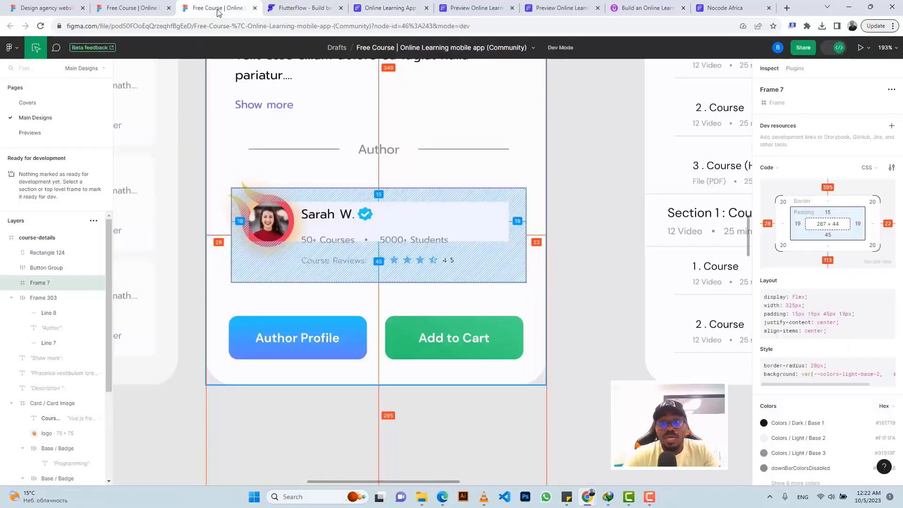
pyautogui.click(390, 8)
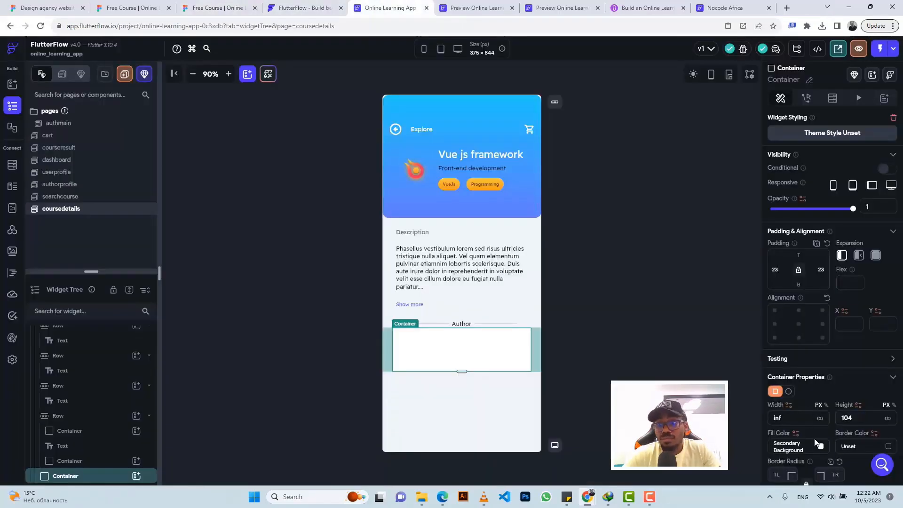
pyautogui.scroll(-3, 826, 378)
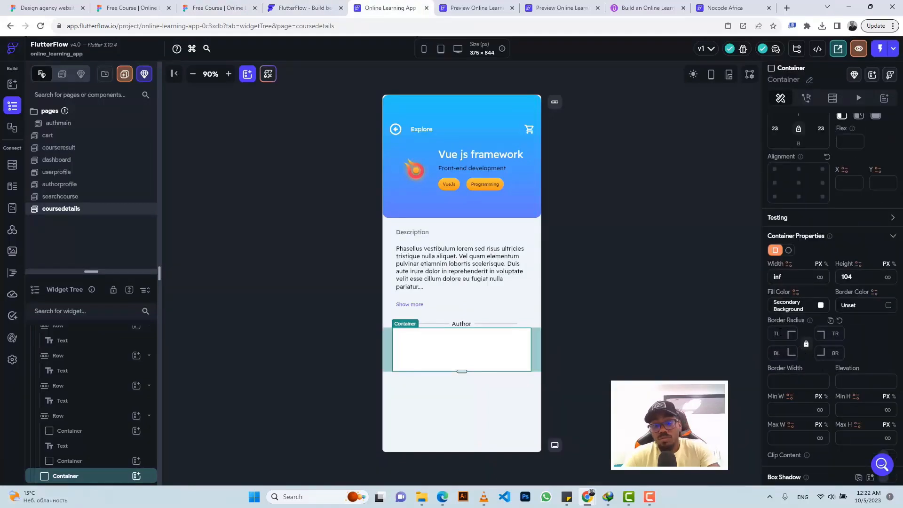
pyautogui.click(776, 334)
pyautogui.write('20')
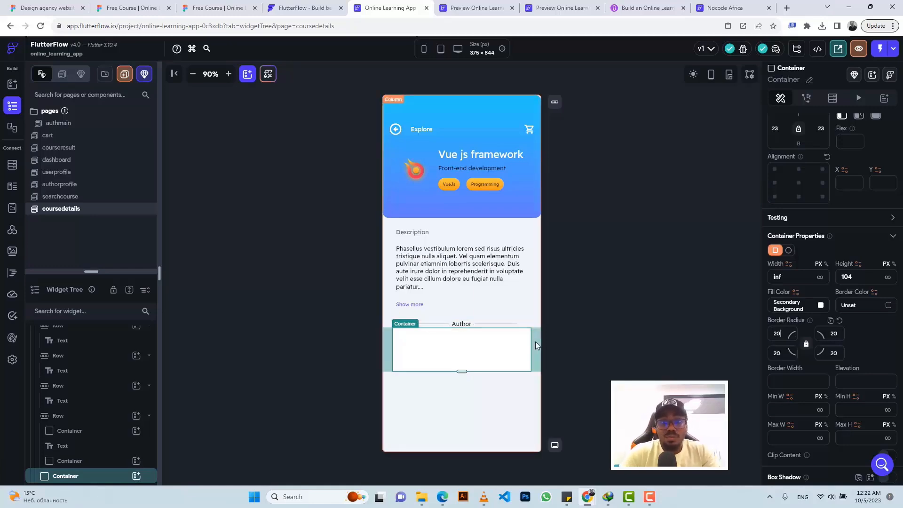
# Step: Check the gap between the Author divider and the author card in Figma, and set the FlutterFlow Container's top padding to 32
pyautogui.click(221, 8)
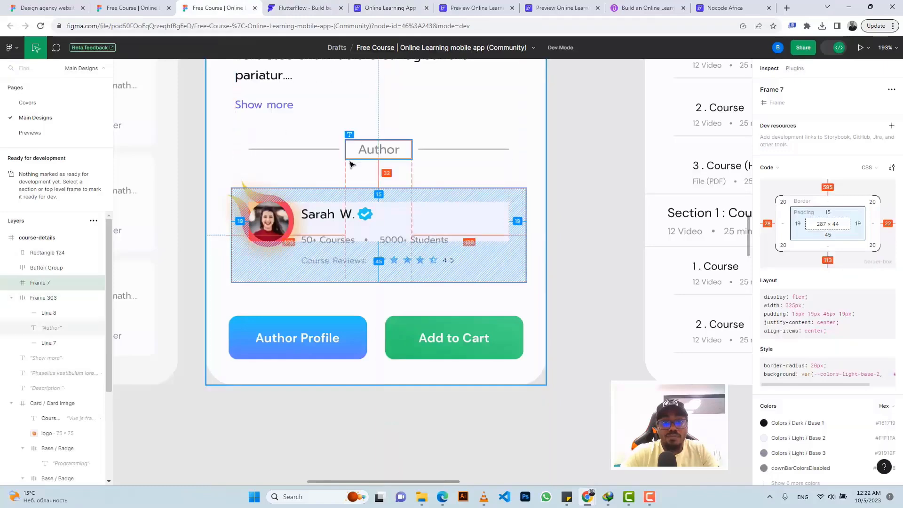
pyautogui.click(371, 8)
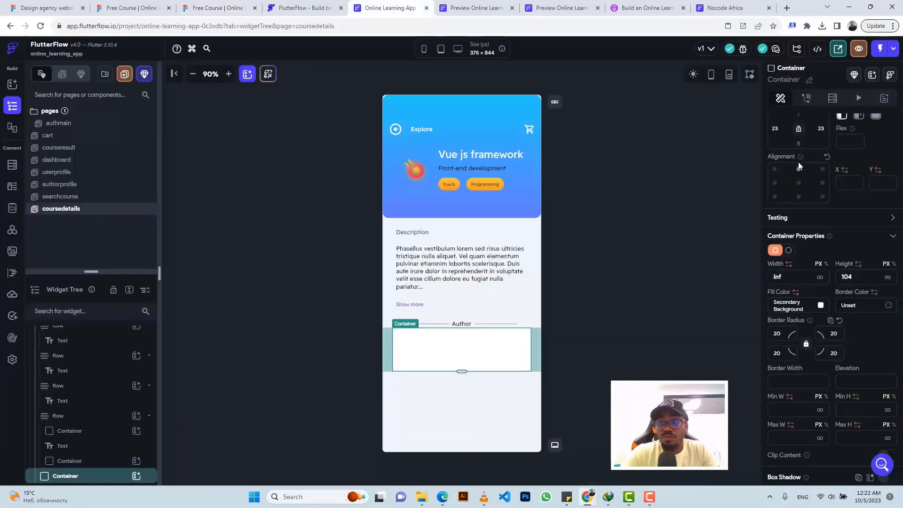
pyautogui.scroll(3, 799, 165)
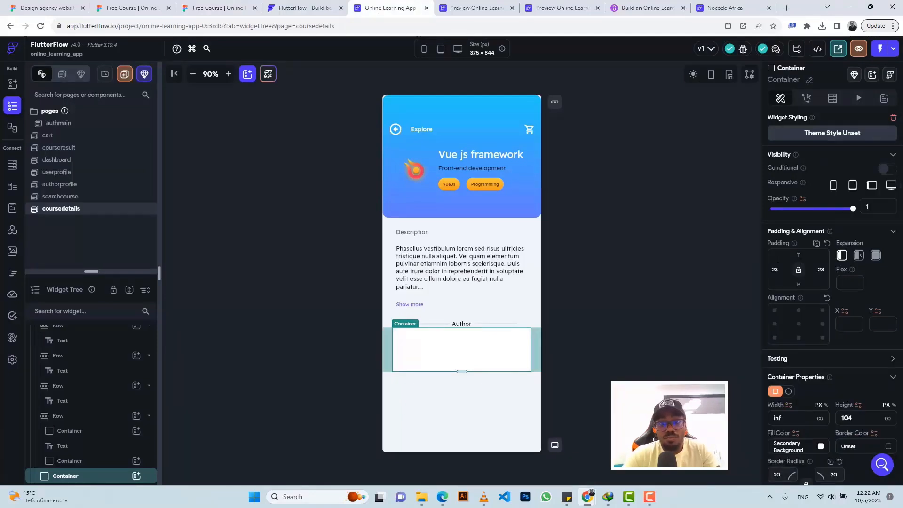
pyautogui.write('32')
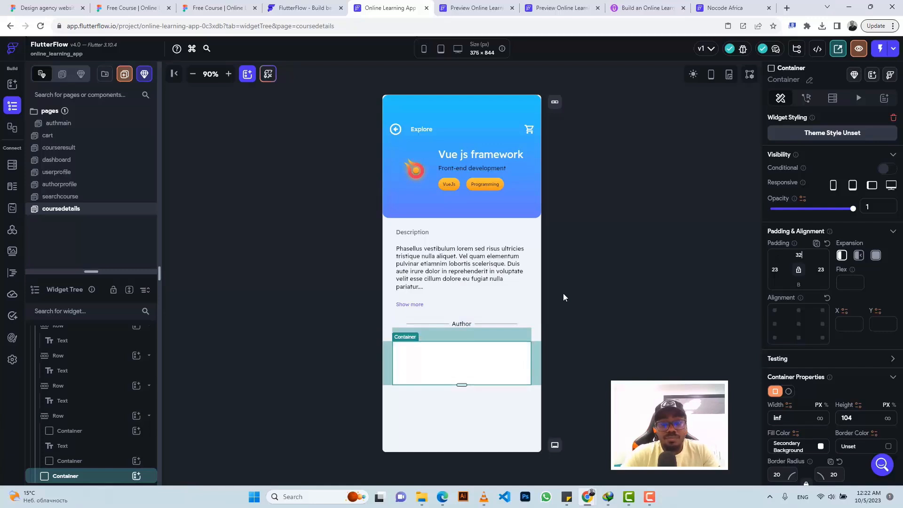
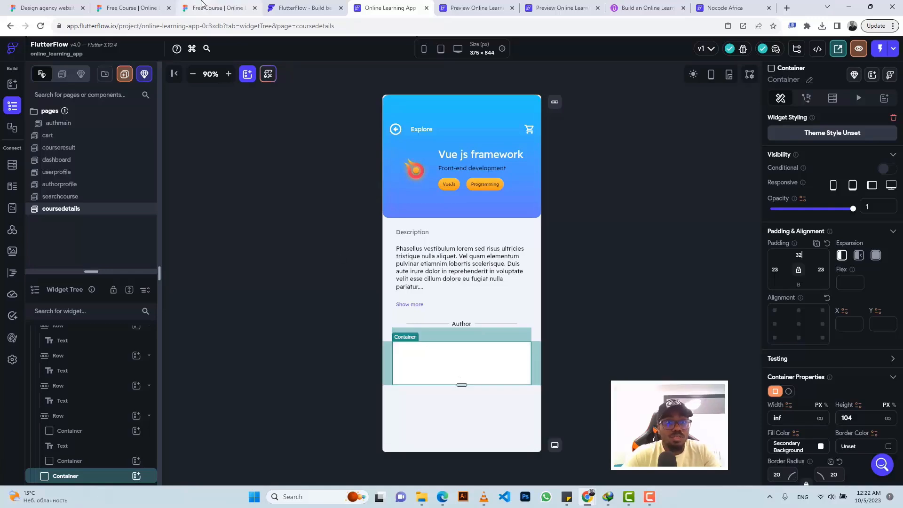
# Step: Check the author card's layout in Figma, and add a Column inside the card Container in FlutterFlow
pyautogui.click(217, 8)
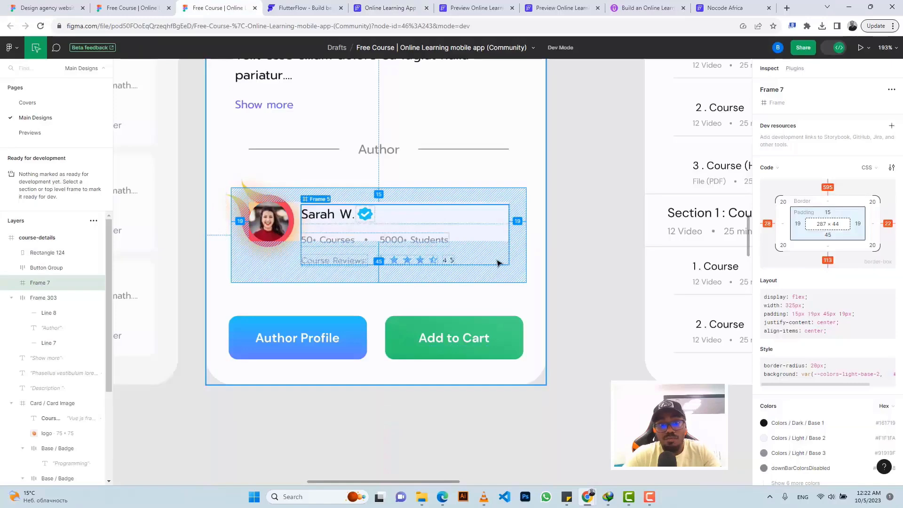
pyautogui.click(372, 8)
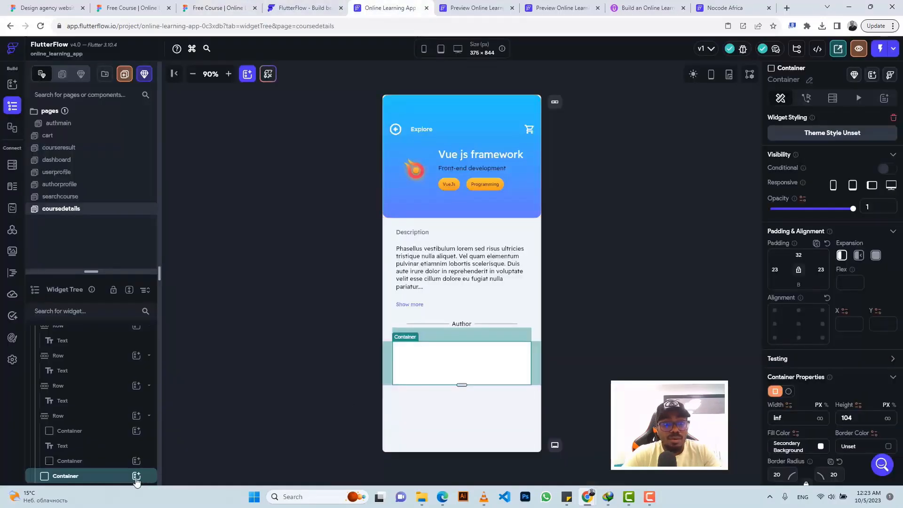
pyautogui.click(137, 476)
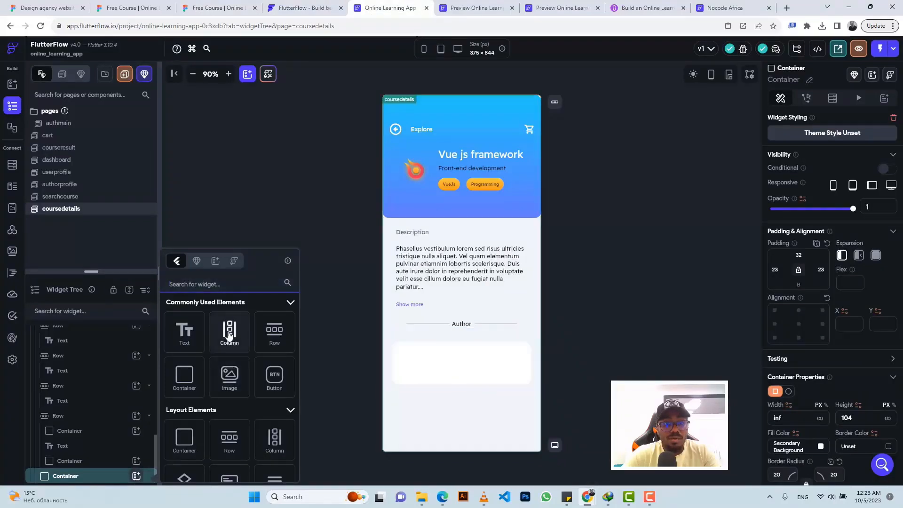
pyautogui.click(229, 334)
pyautogui.scroll(-1, 111, 413)
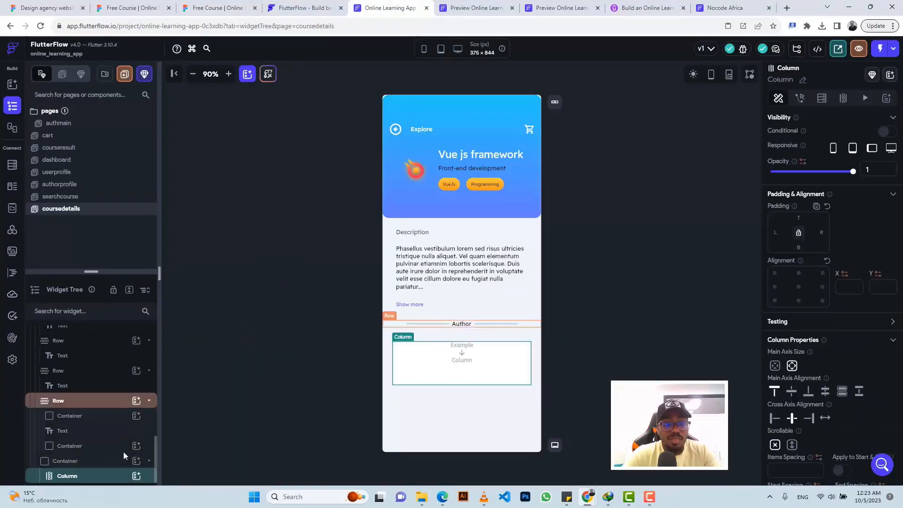
pyautogui.click(136, 477)
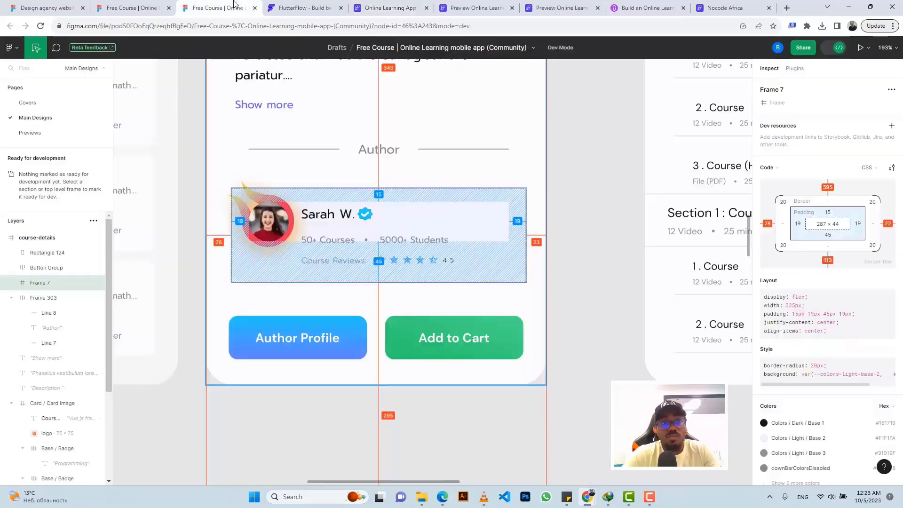
# Step: Select the flame logo group around the author's photo in Figma and export it as a 1x PNG
pyautogui.click(237, 6)
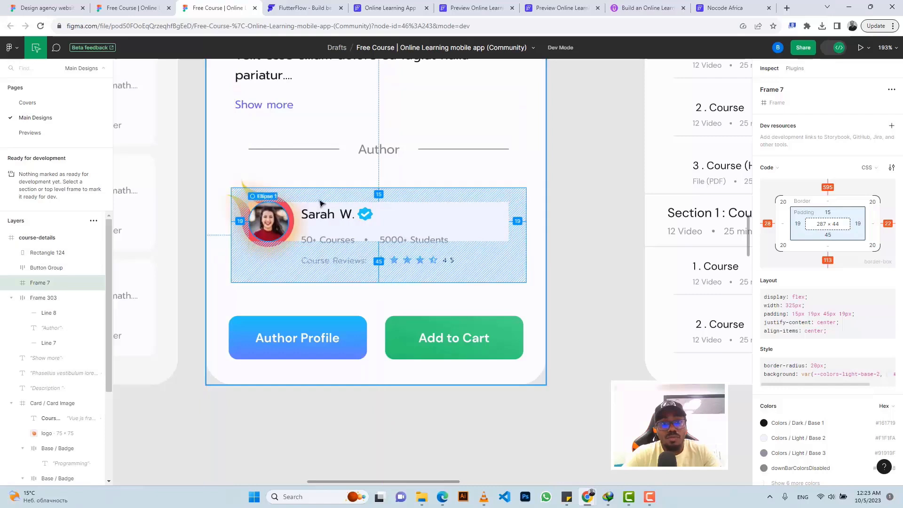
pyautogui.click(590, 120)
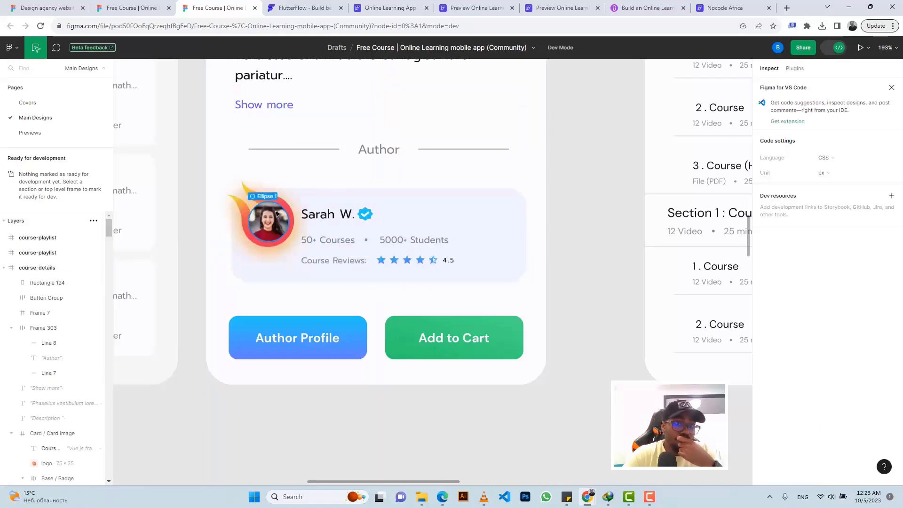
pyautogui.click(243, 186)
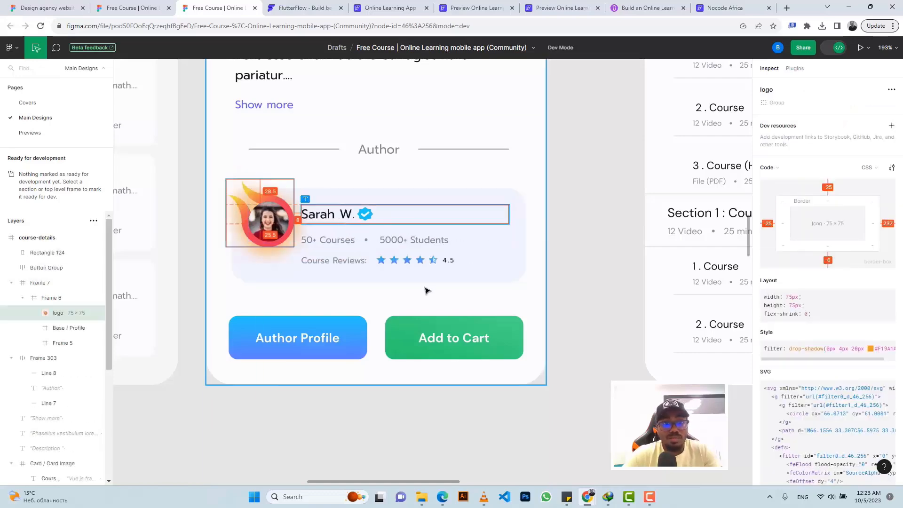
pyautogui.scroll(-5, 830, 372)
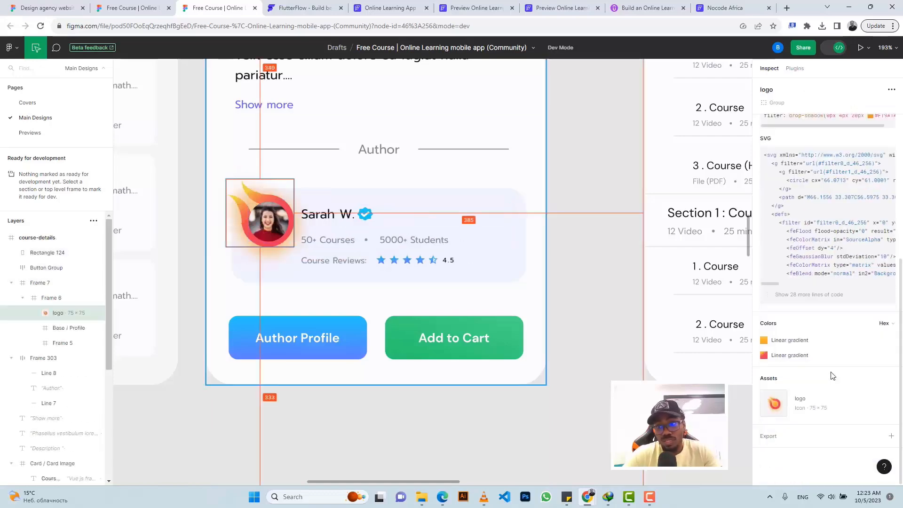
pyautogui.click(765, 439)
pyautogui.scroll(-1, 764, 440)
pyautogui.click(767, 441)
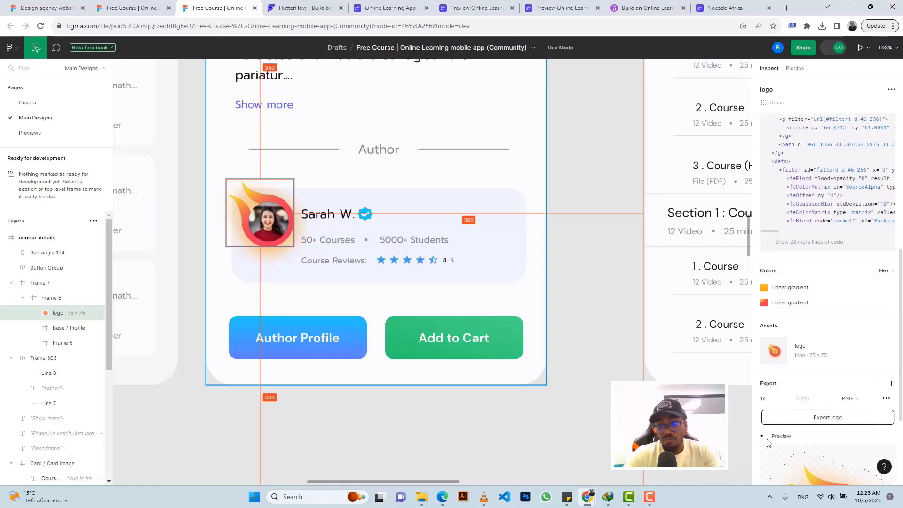
pyautogui.scroll(-3, 767, 442)
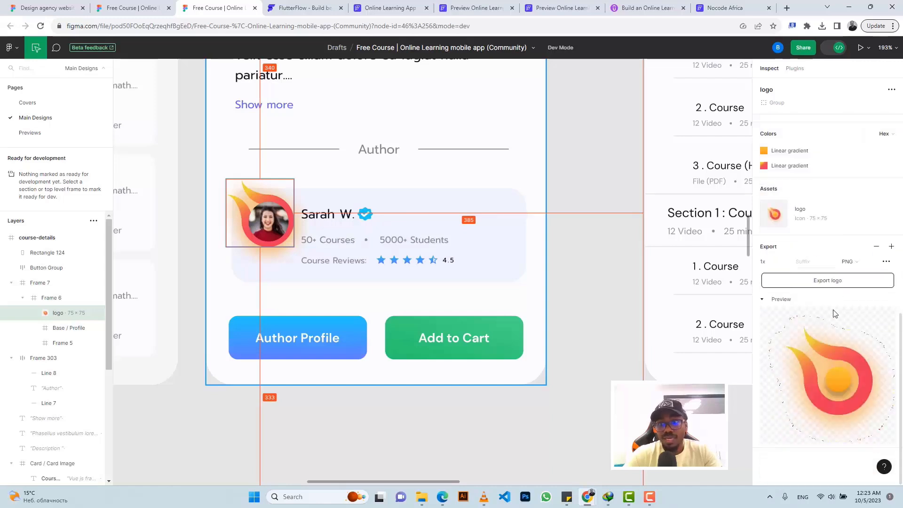
pyautogui.click(828, 280)
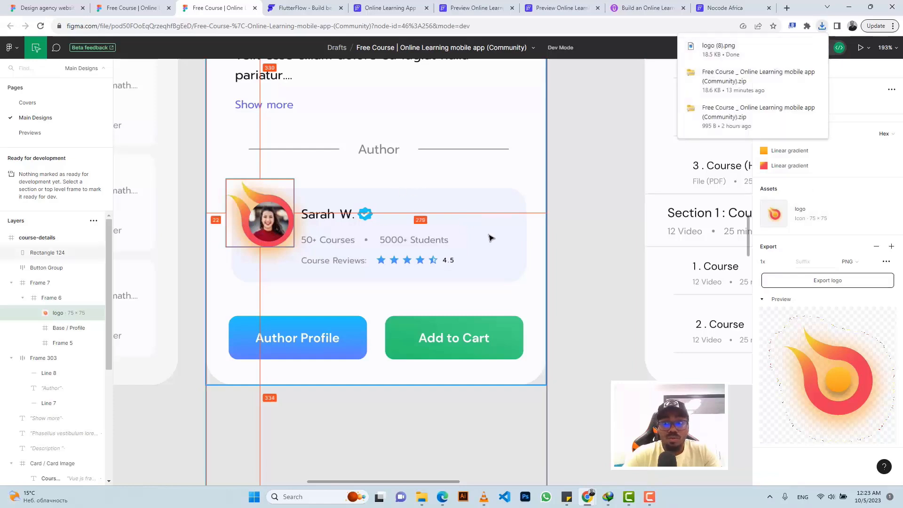
# Step: Examine the logo group's dimensions and the arrangement of the author card within the course-details frame in Figma
pyautogui.click(283, 187)
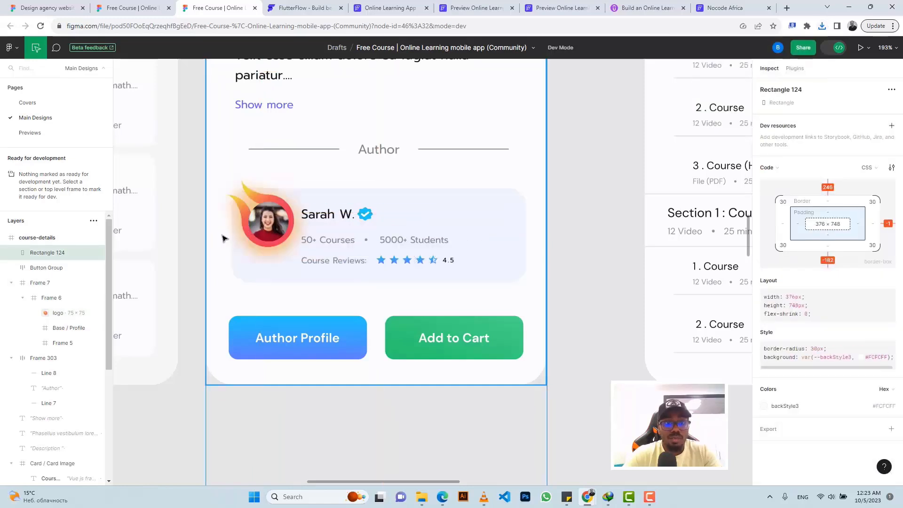
pyautogui.click(246, 234)
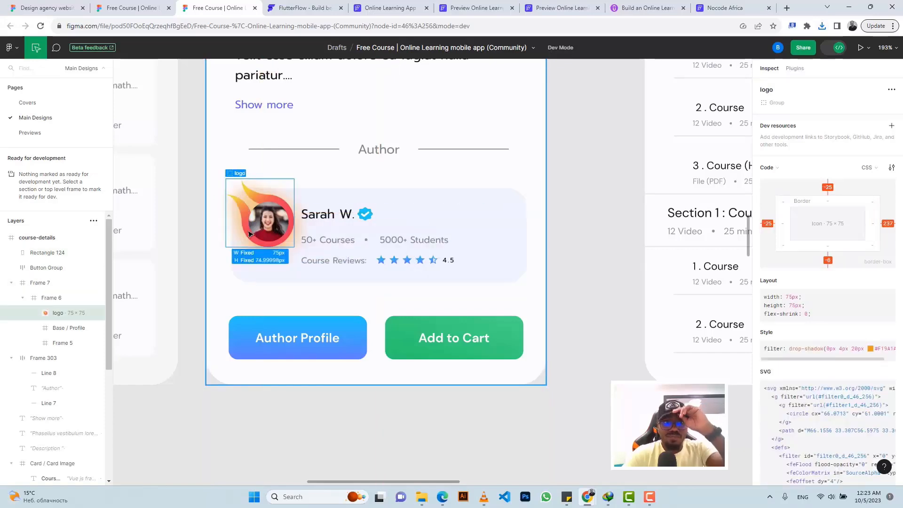
pyautogui.click(378, 6)
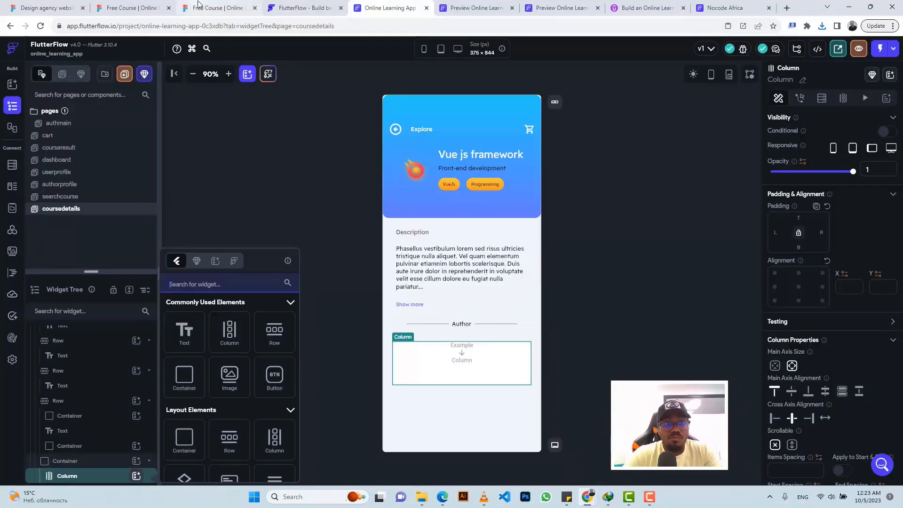
pyautogui.click(218, 8)
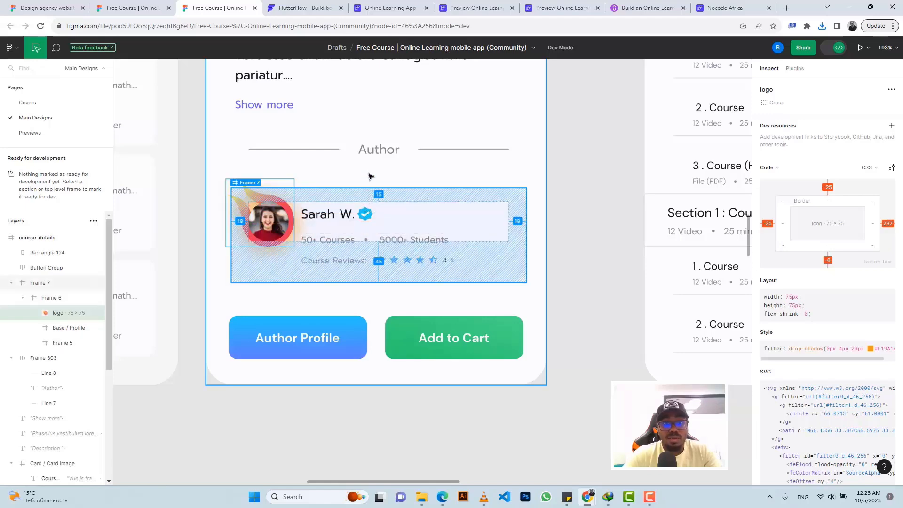
pyautogui.scroll(-10, 369, 176)
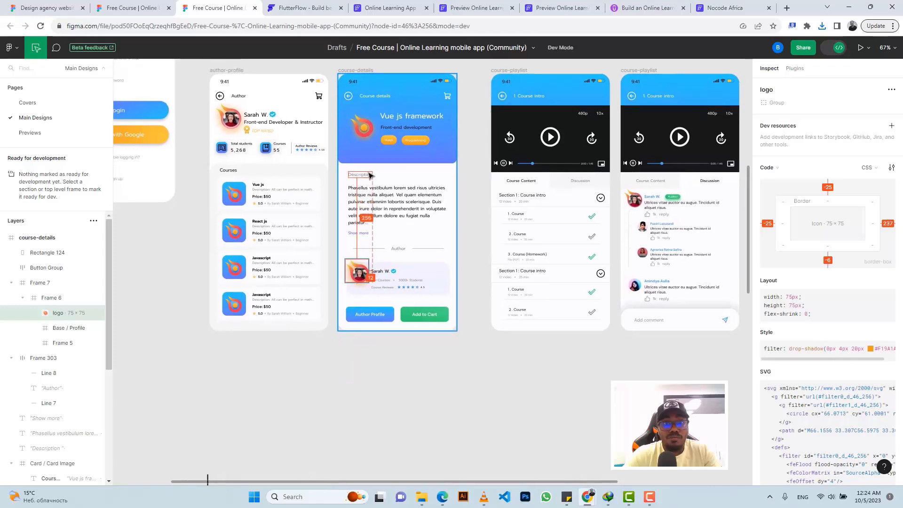
pyautogui.scroll(5, 369, 176)
pyautogui.scroll(-1, 369, 175)
pyautogui.hscroll(1, 369, 176)
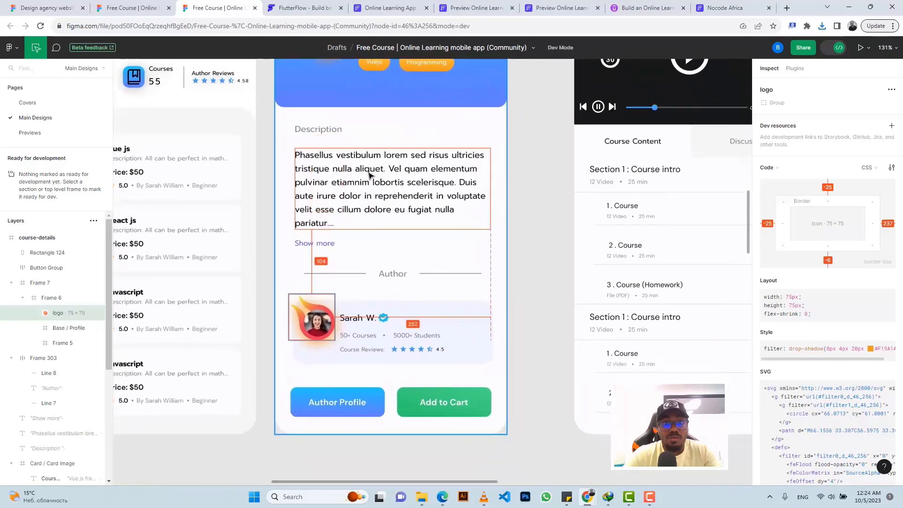
# Step: In FlutterFlow, add a Row inside the author card's Column and nest another Column inside that Row
pyautogui.click(388, 8)
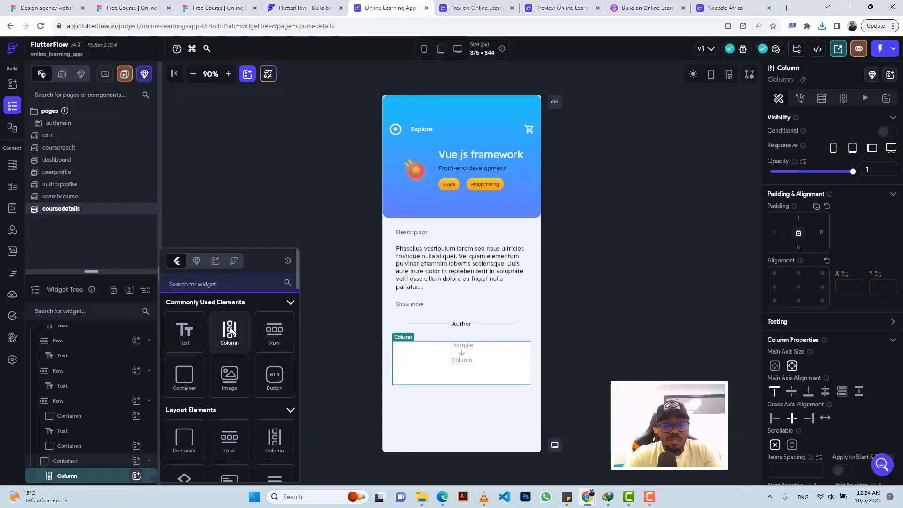
pyautogui.click(276, 333)
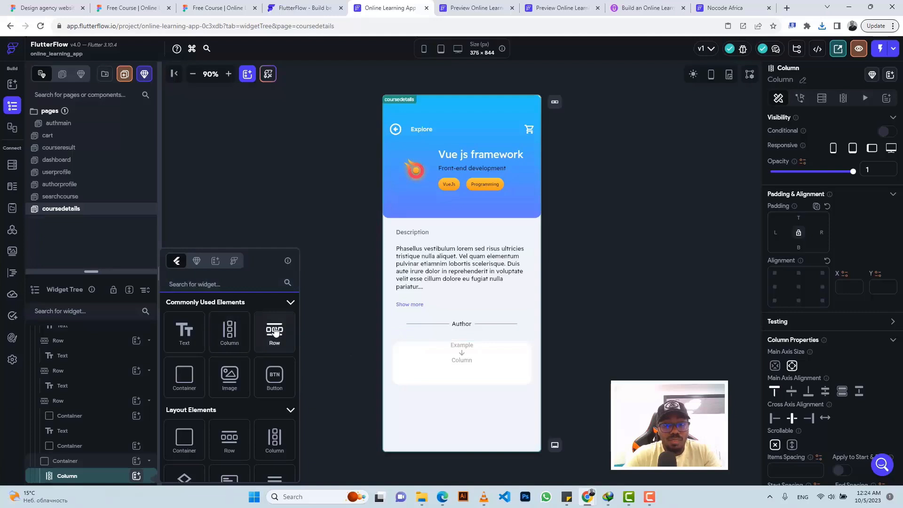
pyautogui.click(275, 332)
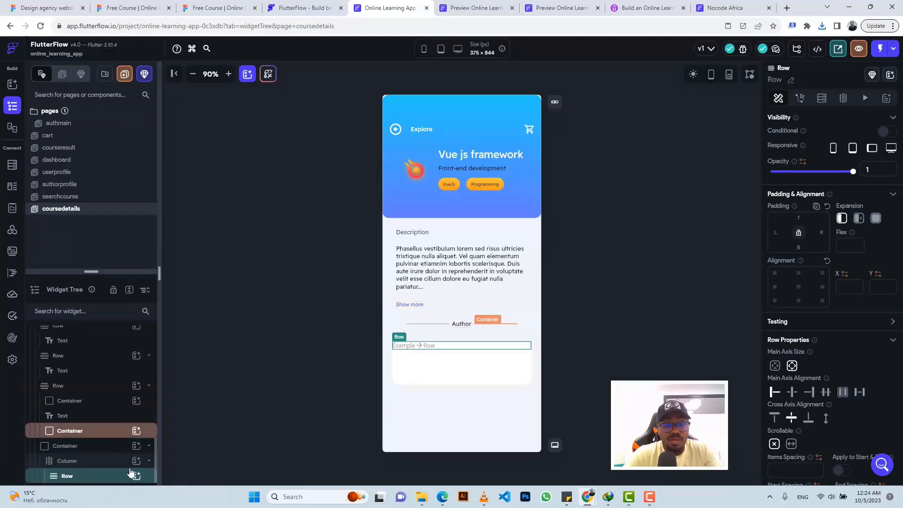
pyautogui.click(136, 476)
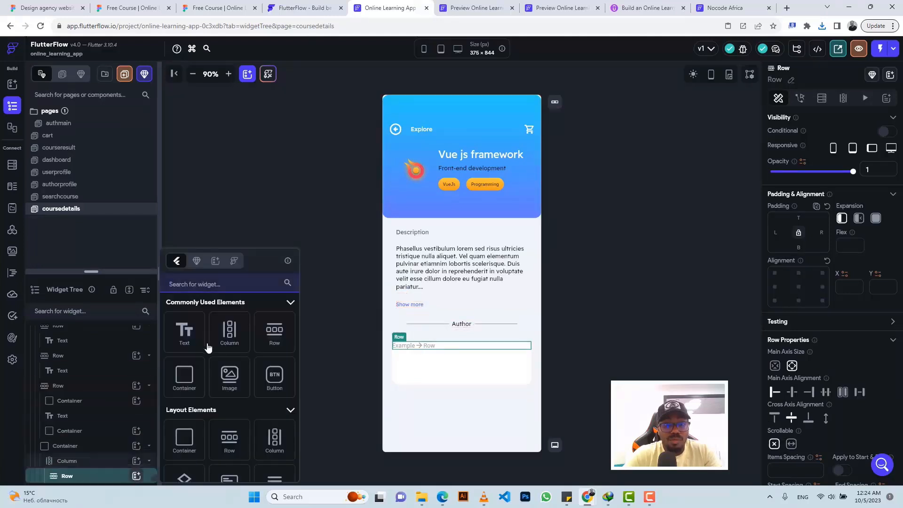
pyautogui.click(234, 330)
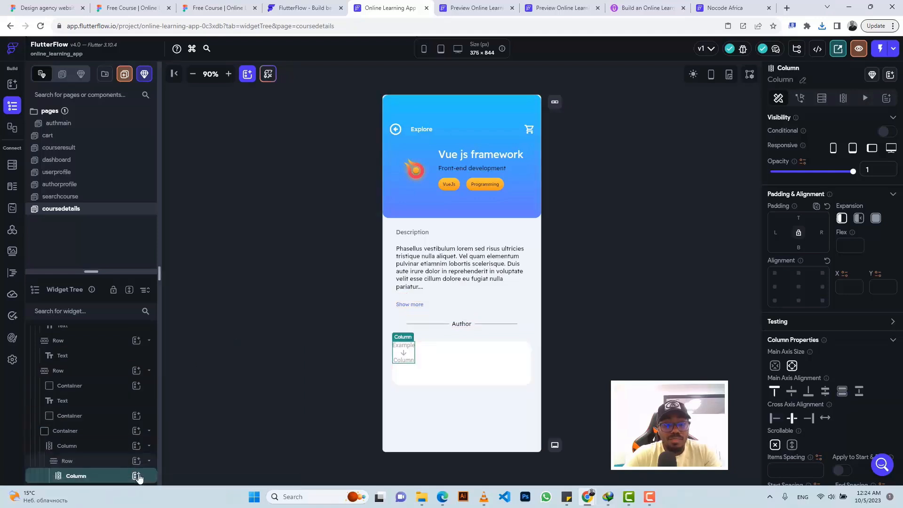
# Step: Add a Text widget to the nested Column and set its content to the author's name copied from the Figma author card
pyautogui.click(137, 477)
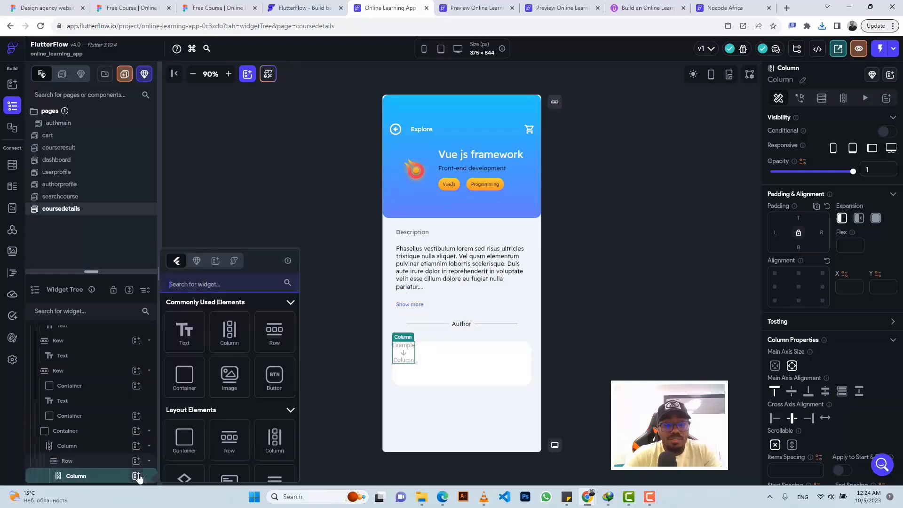
pyautogui.click(183, 332)
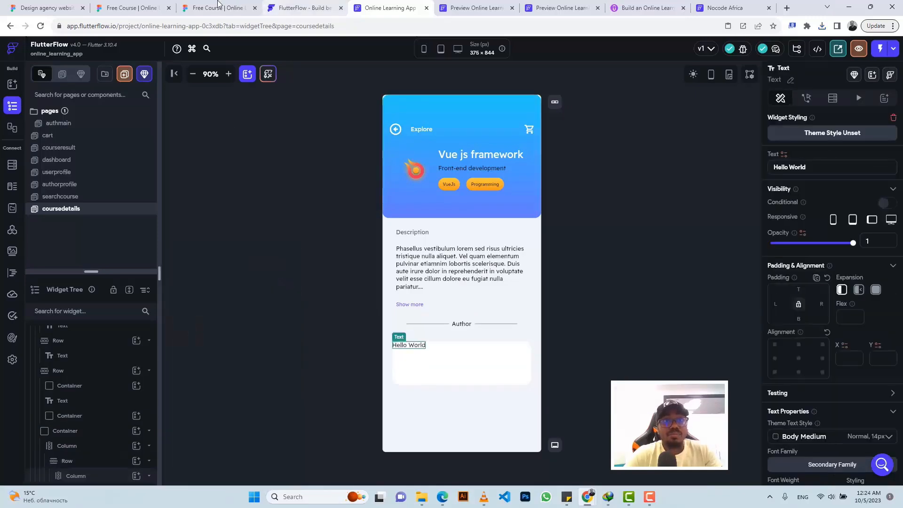
pyautogui.click(214, 7)
pyautogui.click(347, 307)
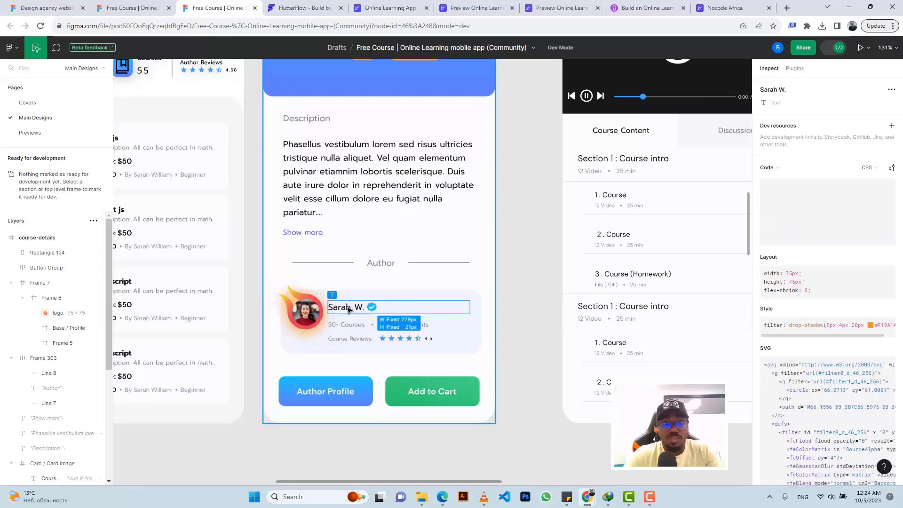
pyautogui.scroll(5, 347, 307)
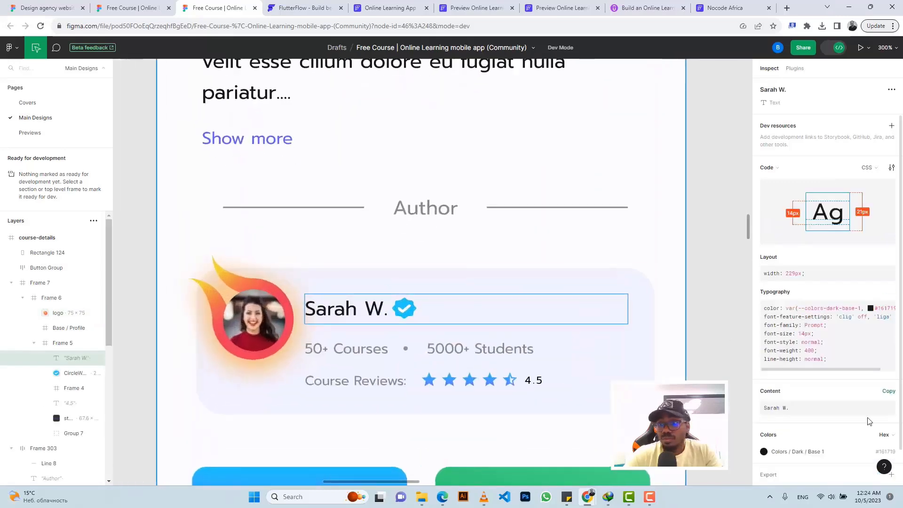
pyautogui.click(889, 392)
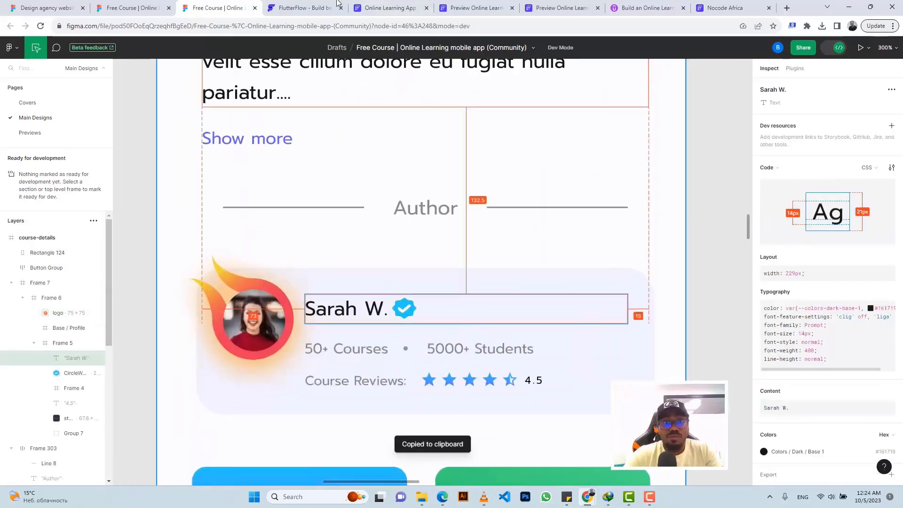
pyautogui.click(385, 8)
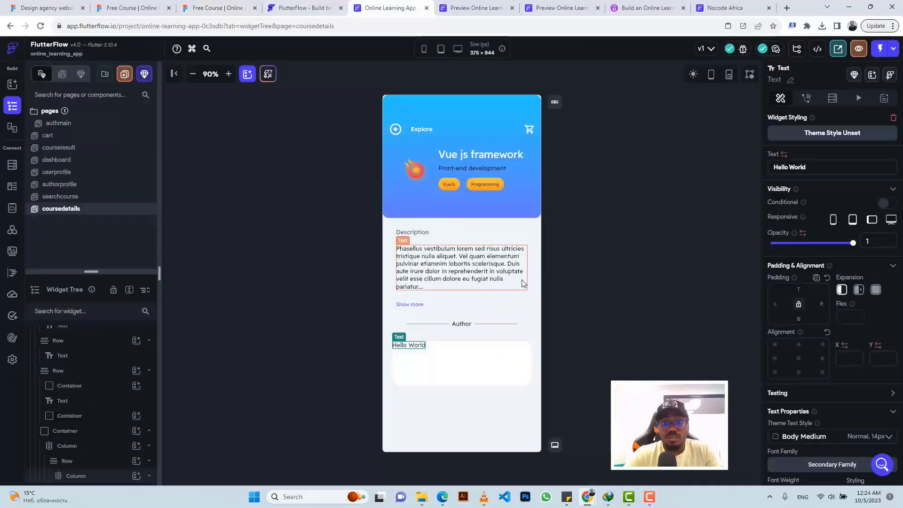
pyautogui.tripleClick(787, 167)
pyautogui.write('Sarah W.')
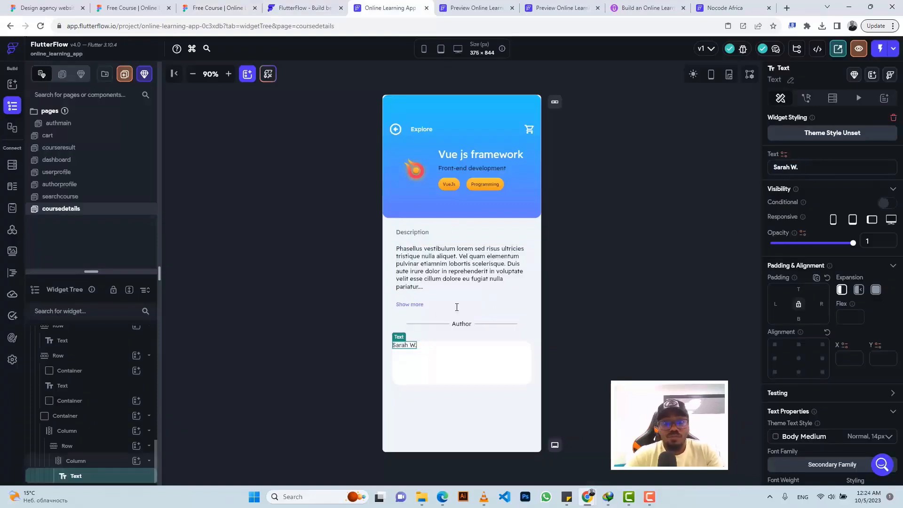
# Step: Wrap the author's name Text in the author card in a Row
pyautogui.rightClick(99, 480)
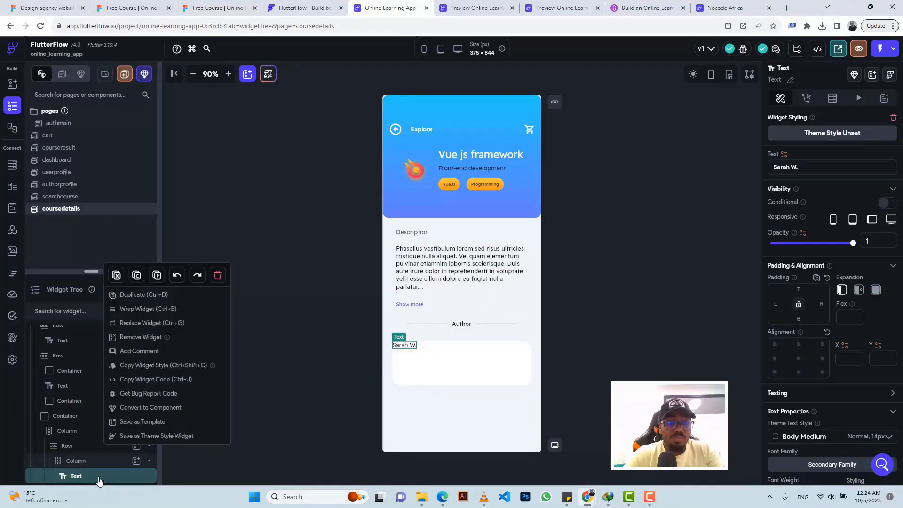
pyautogui.click(136, 307)
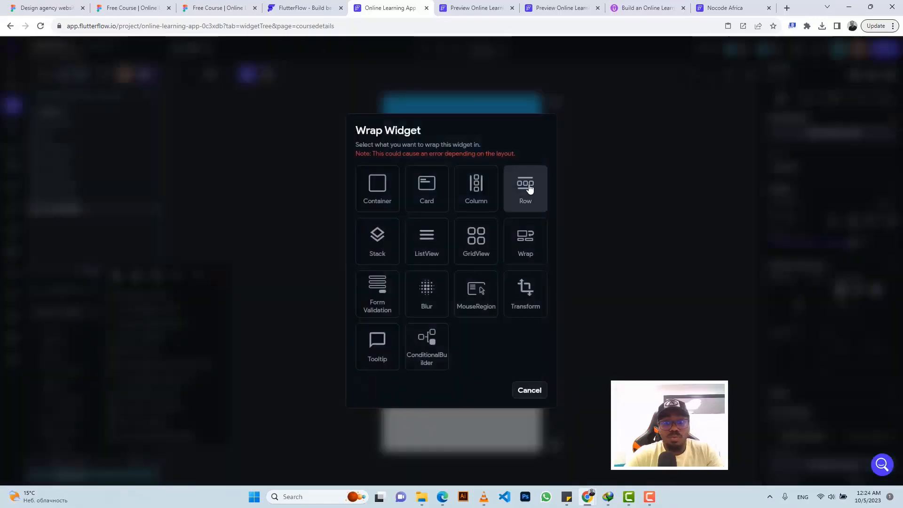
pyautogui.click(528, 189)
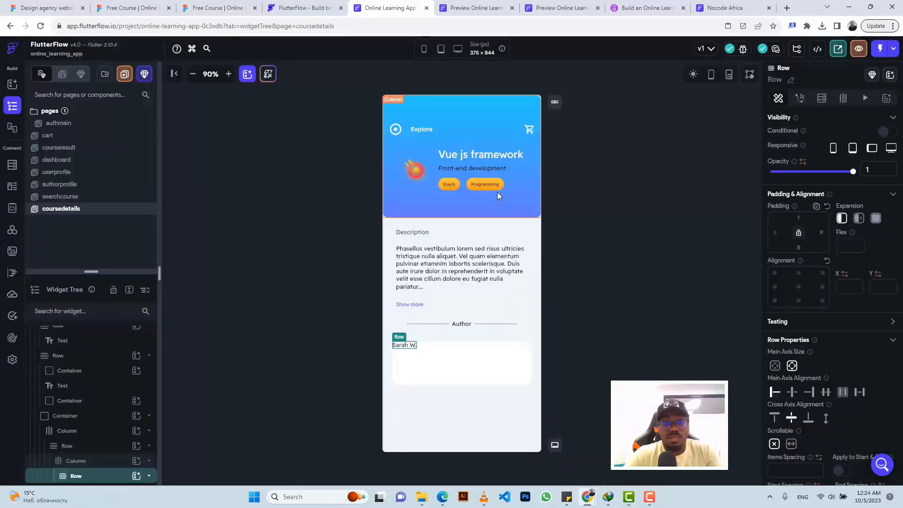
# Step: Check the verified badge's size in Figma, and add a 21 by 21 px Image beside the author's name in FlutterFlow
pyautogui.click(227, 7)
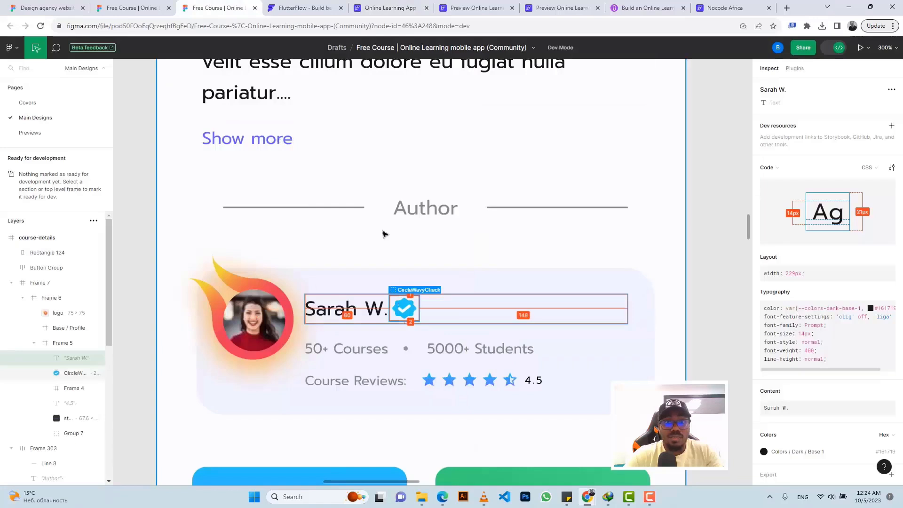
pyautogui.click(409, 311)
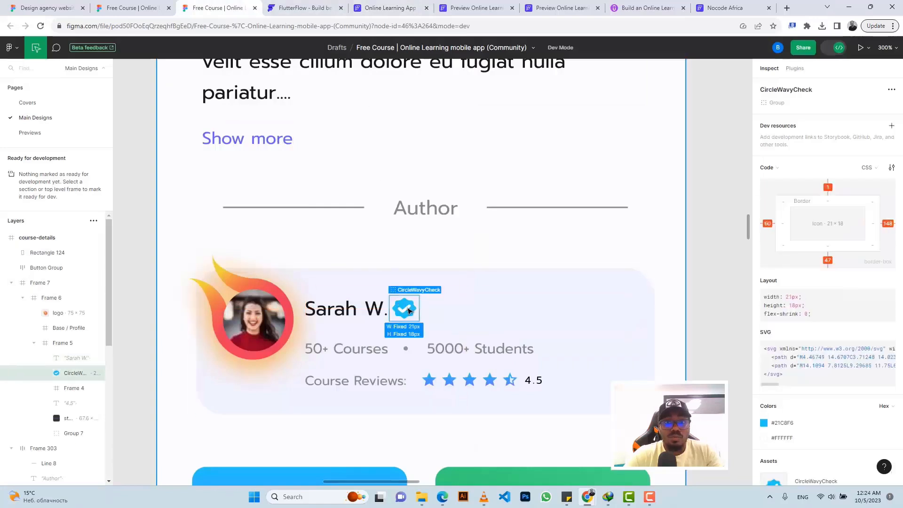
pyautogui.click(367, 9)
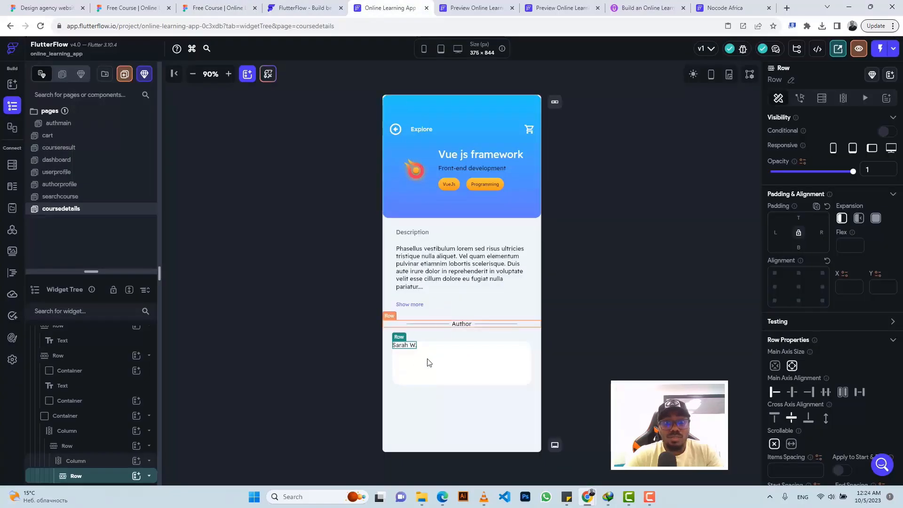
pyautogui.click(136, 476)
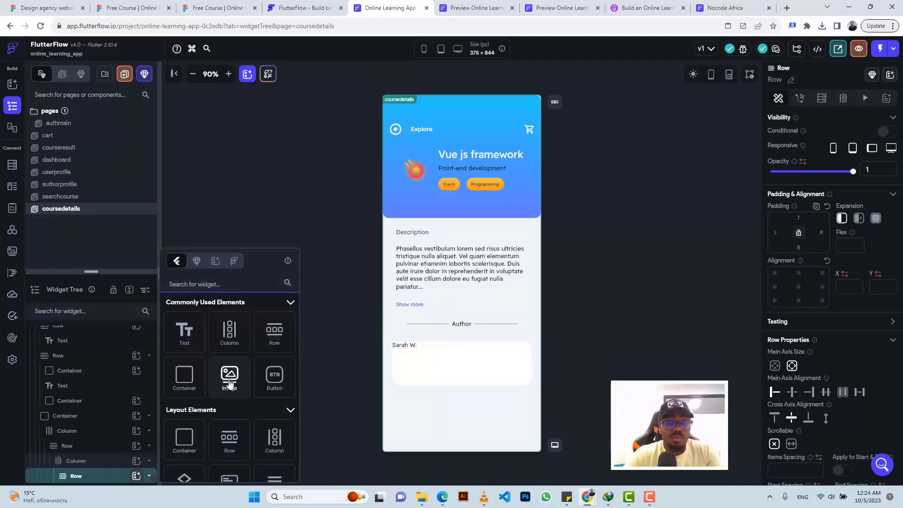
pyautogui.click(230, 383)
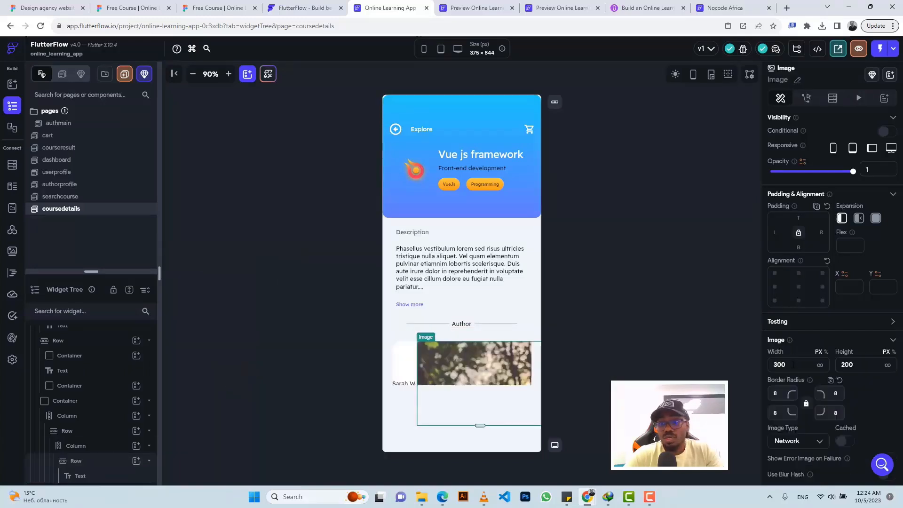
pyautogui.moveTo(787, 366); pyautogui.dragTo(768, 365)
pyautogui.write('21')
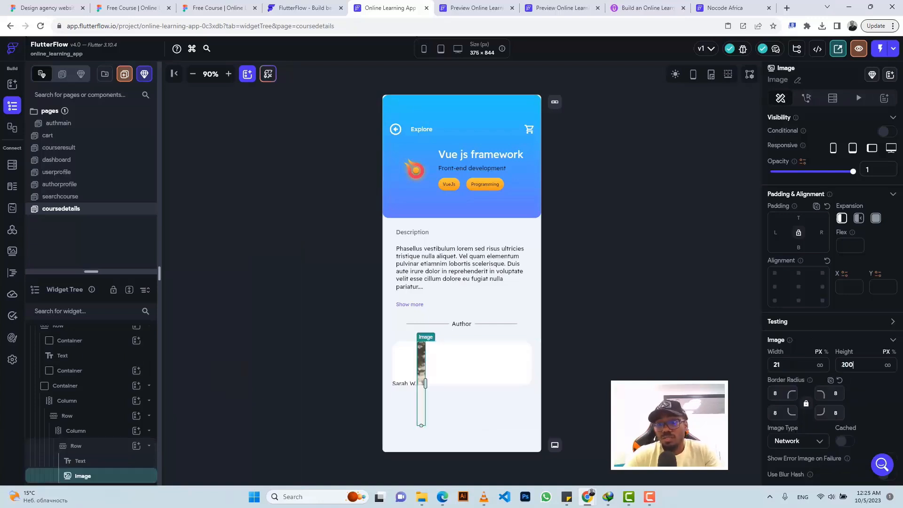
pyautogui.press('Tab')
pyautogui.write('21')
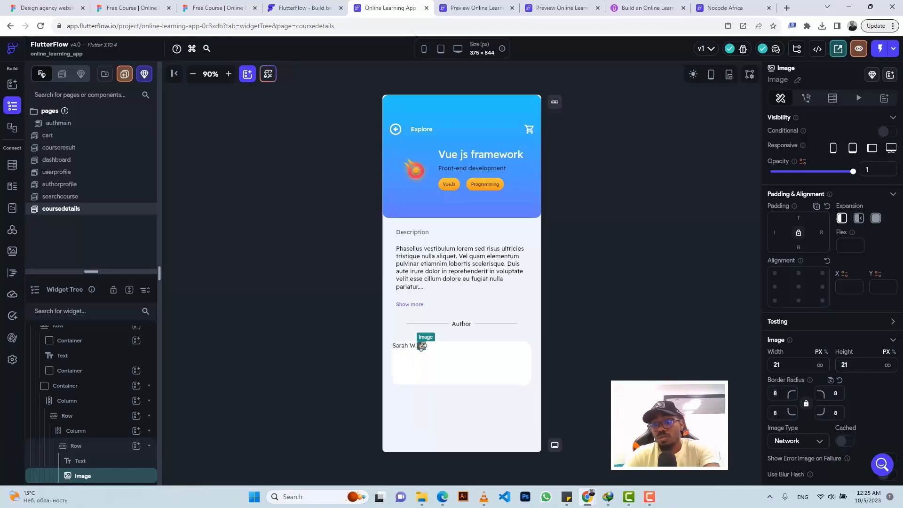
# Step: Clear the new image's border radius and make it an Asset image using CircleWavyCheck.png
pyautogui.doubleClick(775, 393)
pyautogui.press('BackSpace')
pyautogui.scroll(-3, 810, 395)
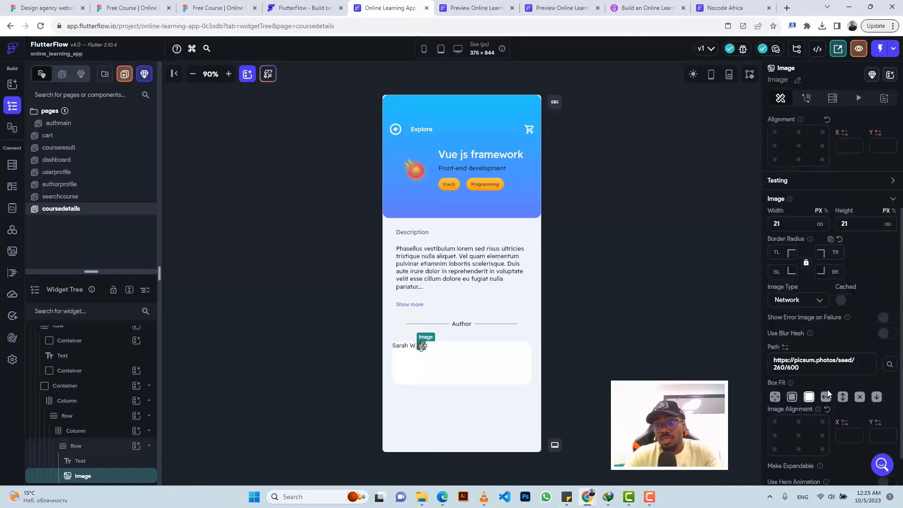
pyautogui.click(811, 303)
pyautogui.click(782, 330)
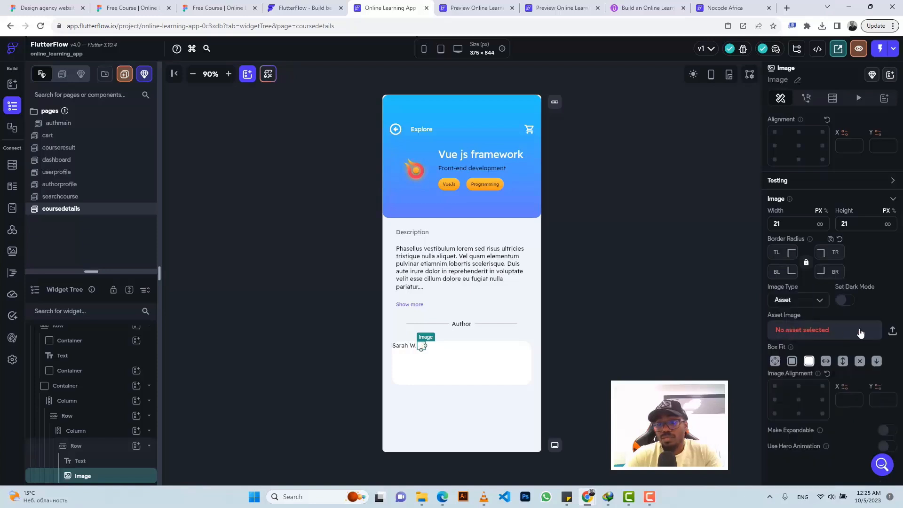
pyautogui.click(866, 335)
pyautogui.scroll(-3, 818, 240)
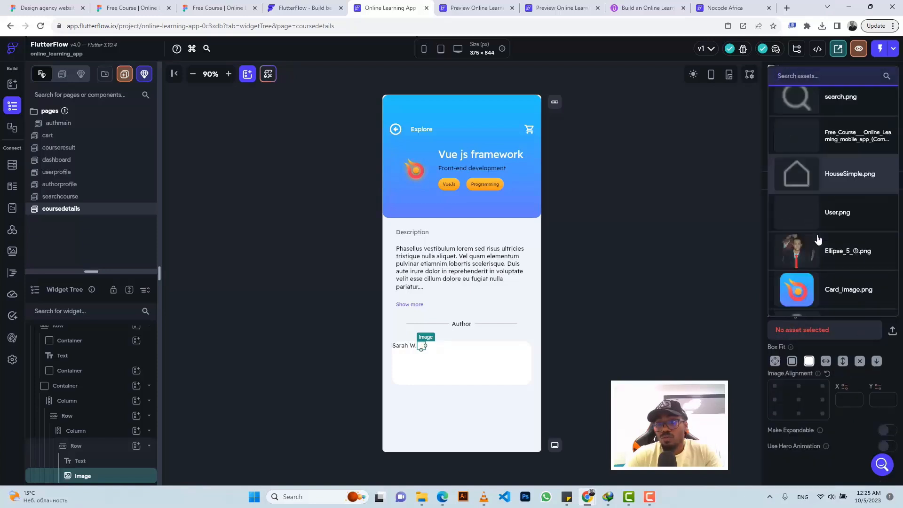
pyautogui.scroll(-5, 818, 240)
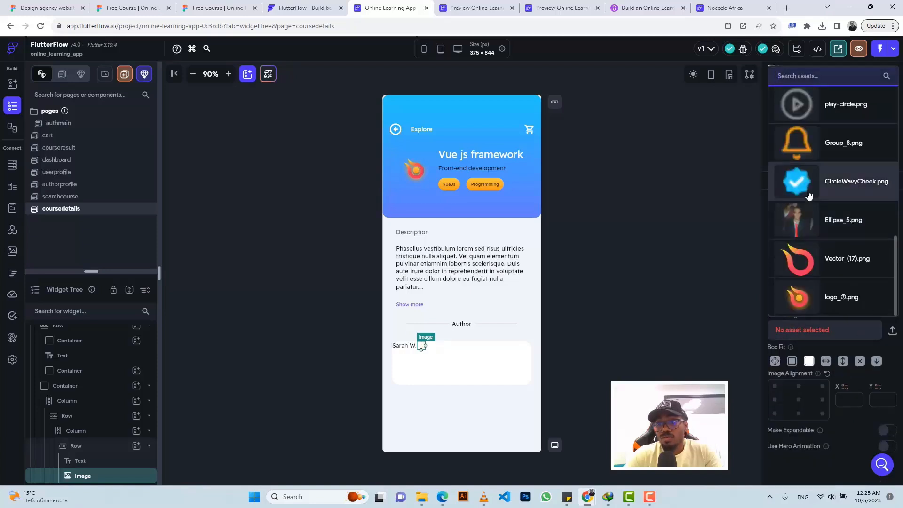
pyautogui.click(809, 195)
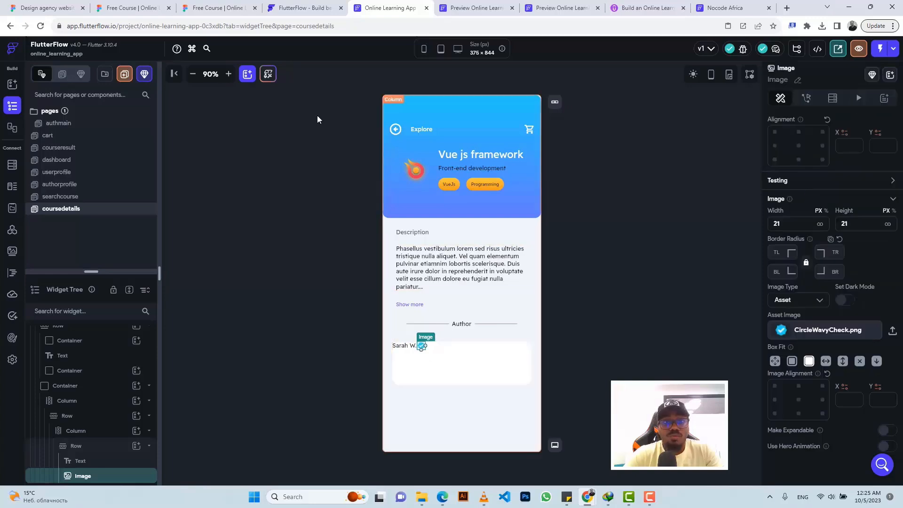
# Step: Copy the "50+ Courses" text content from the author card in Figma and return to FlutterFlow
pyautogui.click(218, 5)
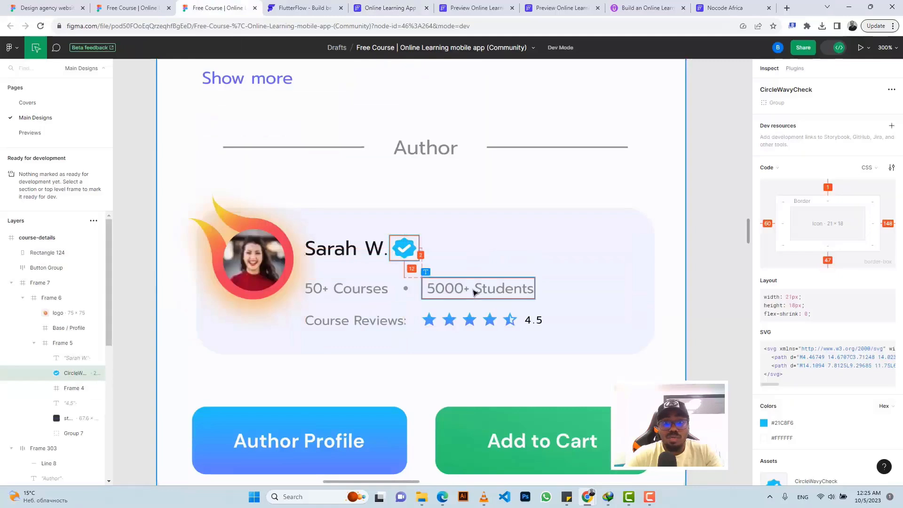
pyautogui.click(340, 287)
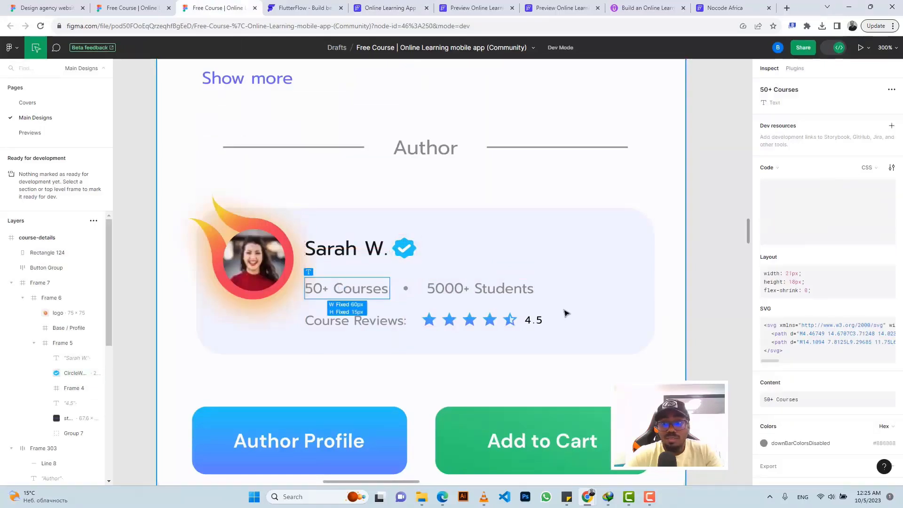
pyautogui.click(890, 359)
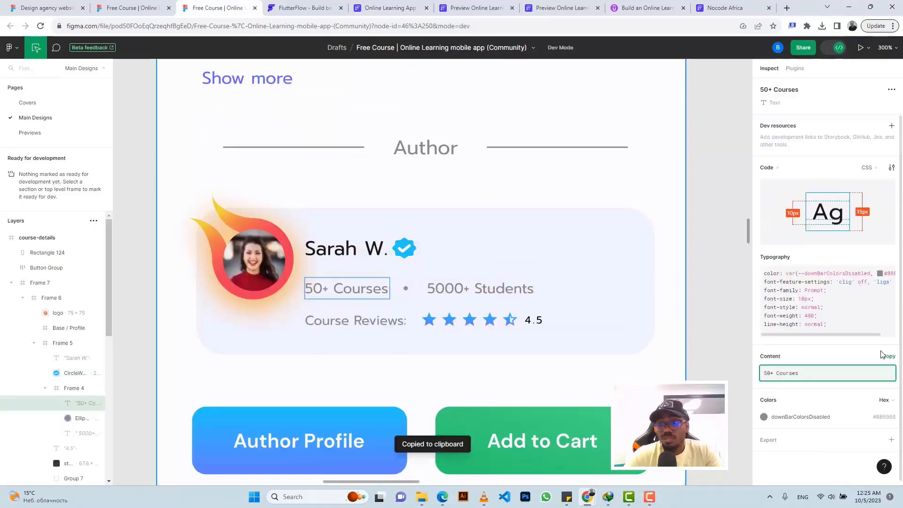
pyautogui.click(386, 8)
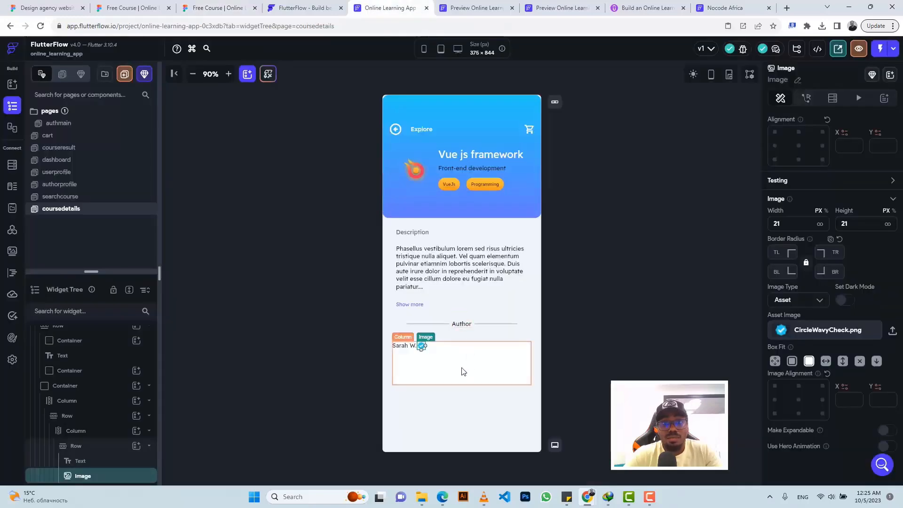
# Step: Add a second Row to the author card's nested Column, containing a Text that reads "50+ Courses"
pyautogui.click(89, 432)
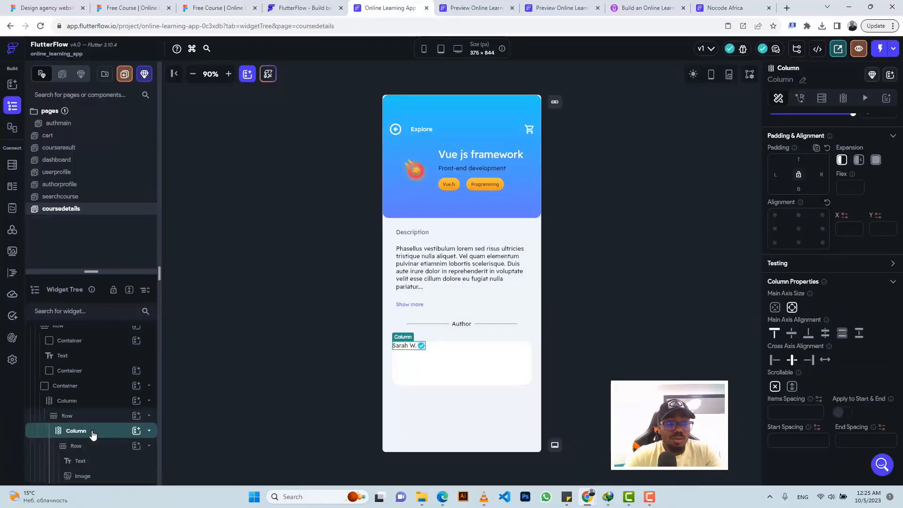
pyautogui.click(136, 431)
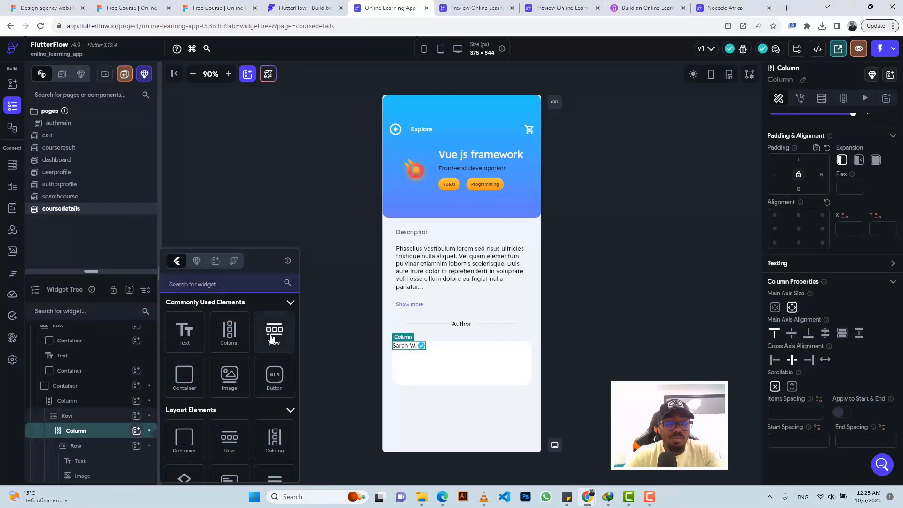
pyautogui.click(271, 331)
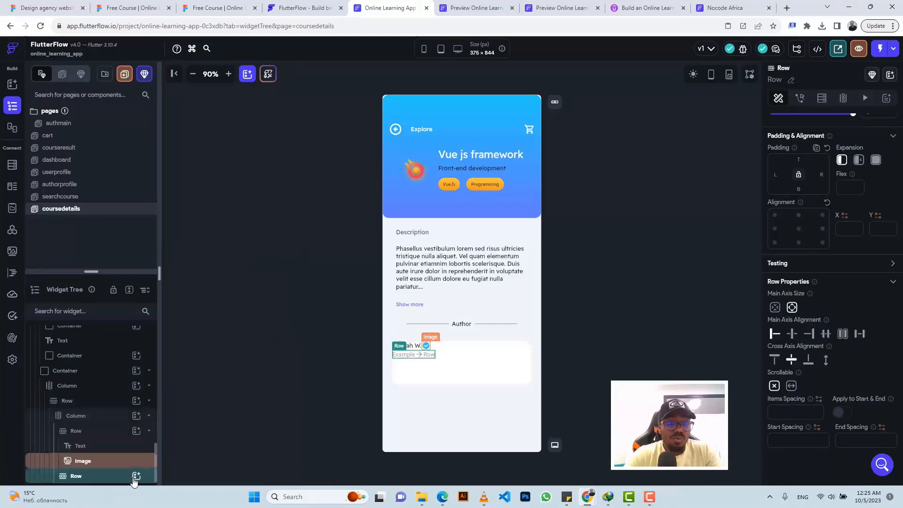
pyautogui.click(136, 477)
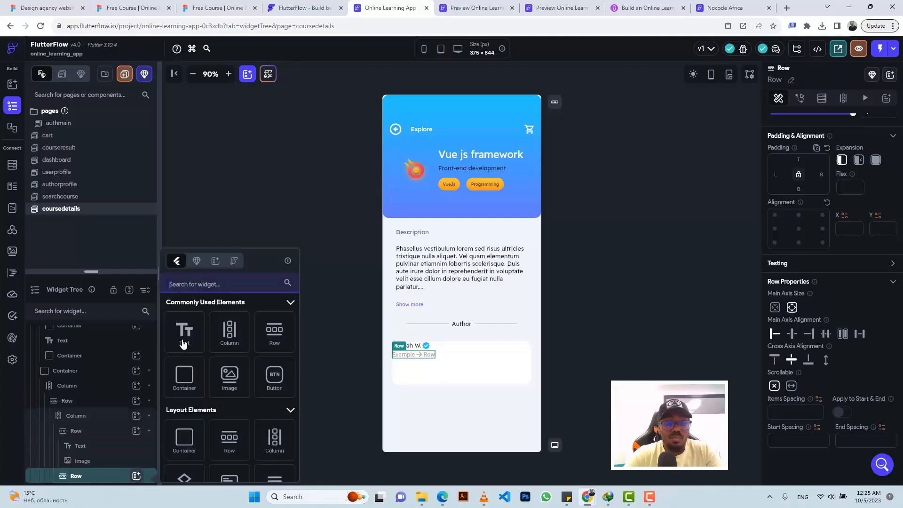
pyautogui.click(182, 338)
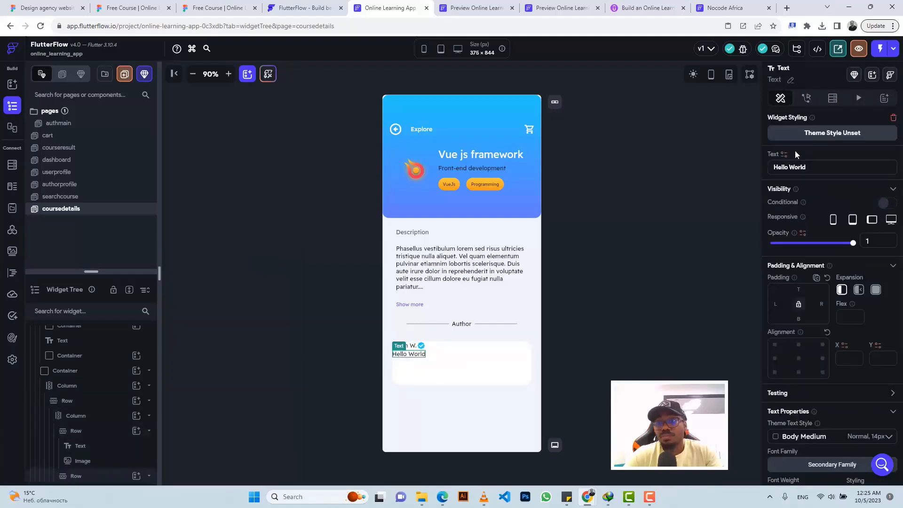
pyautogui.tripleClick(790, 166)
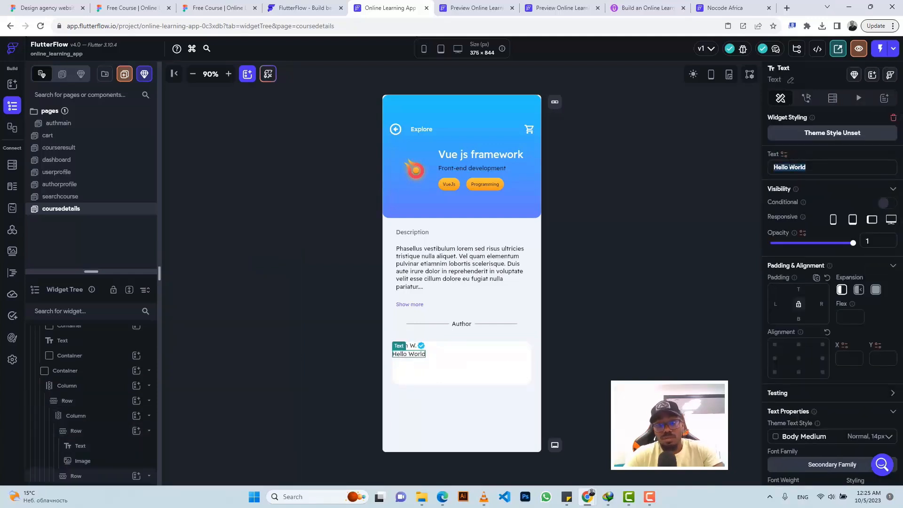
pyautogui.write('50+ Courses')
# Step: Set the "50+ Courses" text to font size 10 and colour #888888 copied from Figma, and check the separator dot's size there
pyautogui.scroll(-4, 813, 315)
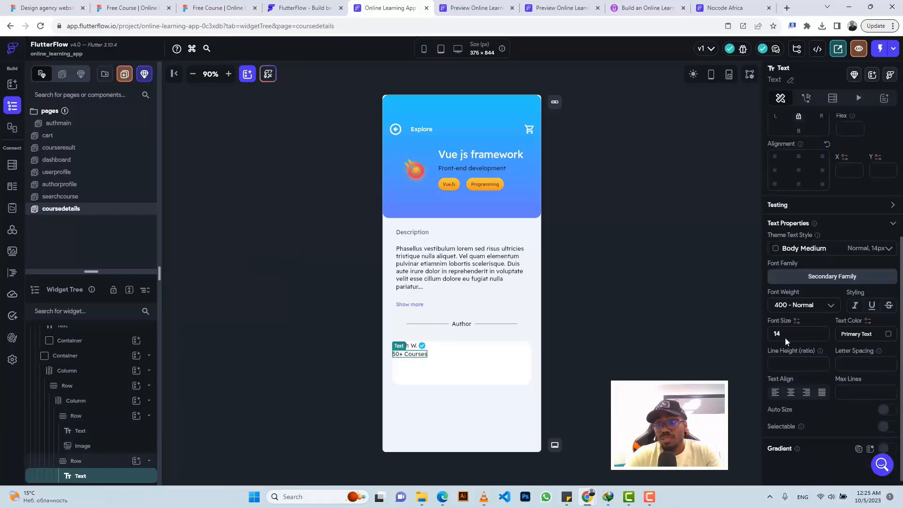
pyautogui.doubleClick(776, 334)
pyautogui.write('1')
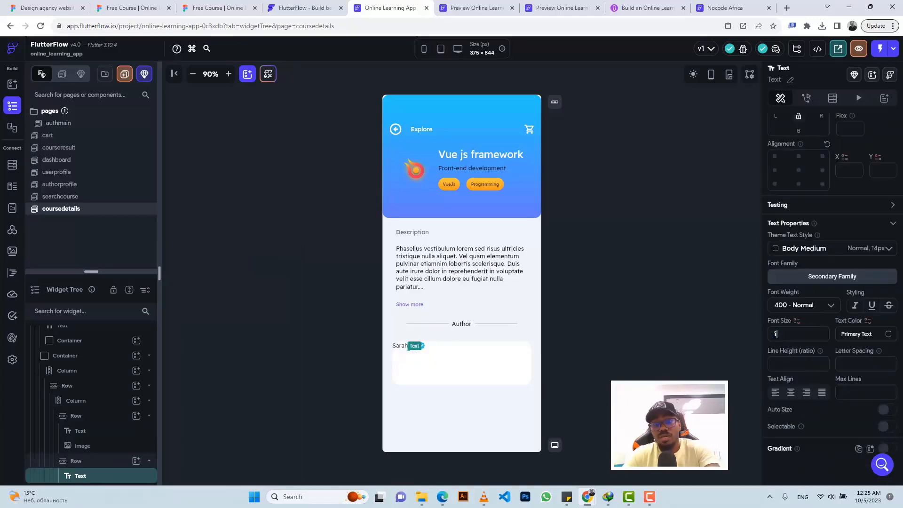
pyautogui.click(217, 8)
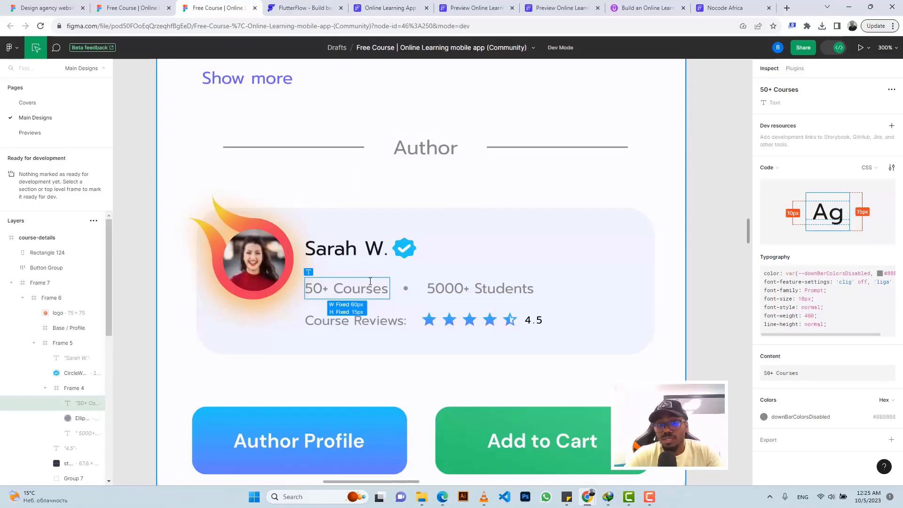
pyautogui.click(882, 417)
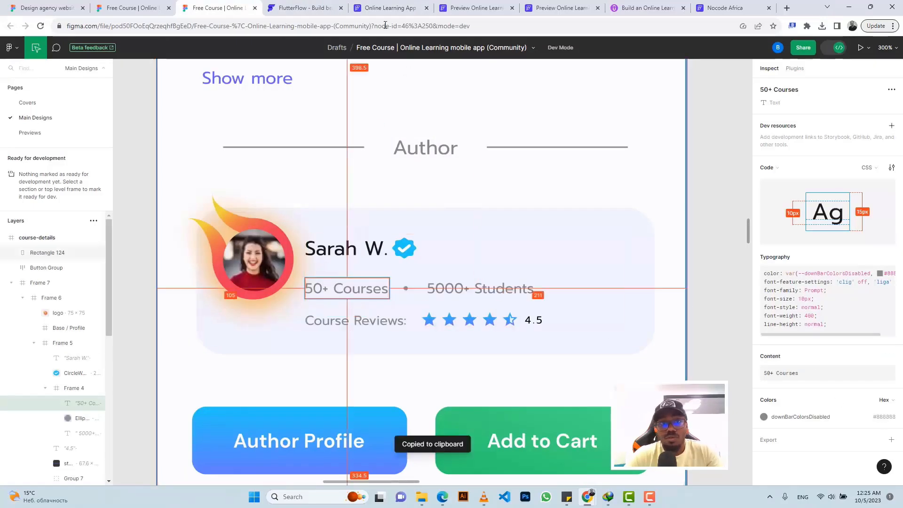
pyautogui.click(407, 290)
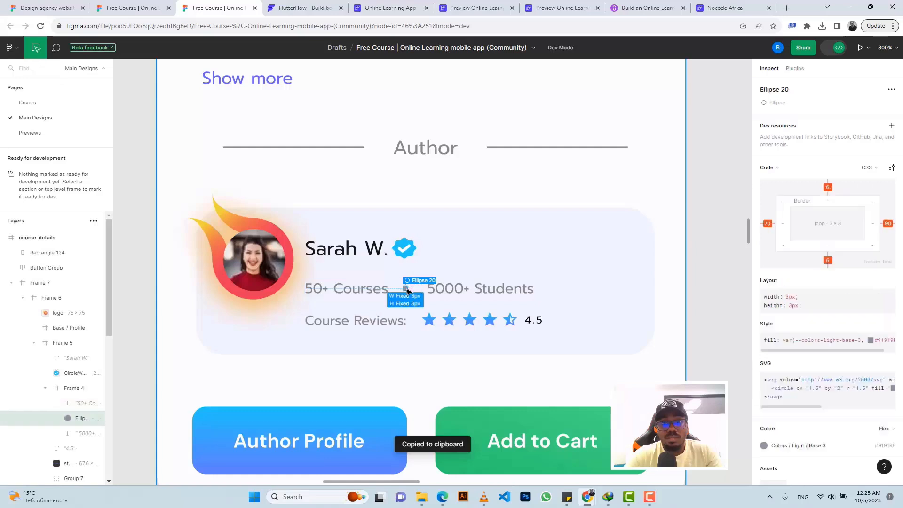
pyautogui.click(391, 7)
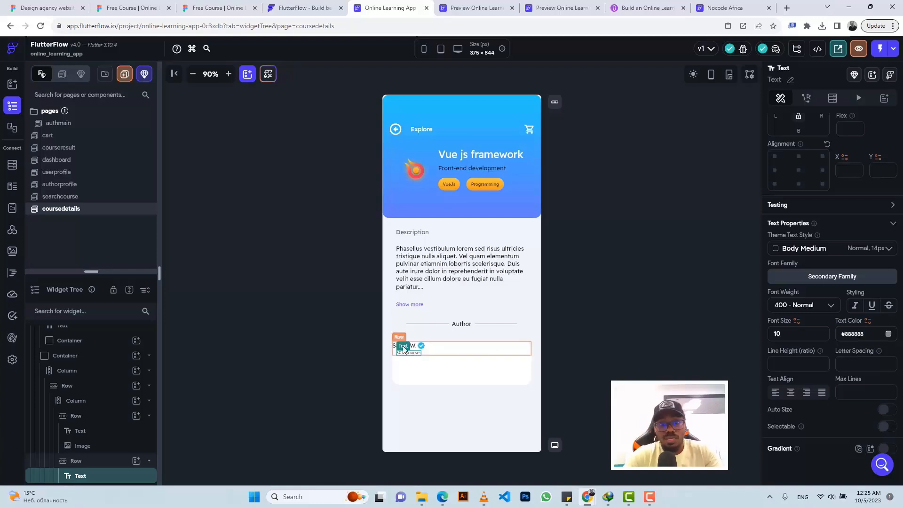
# Step: Add a Container after the "50+ Courses" text in its Row and size it 3 by 3 px as the separator dot
pyautogui.click(110, 461)
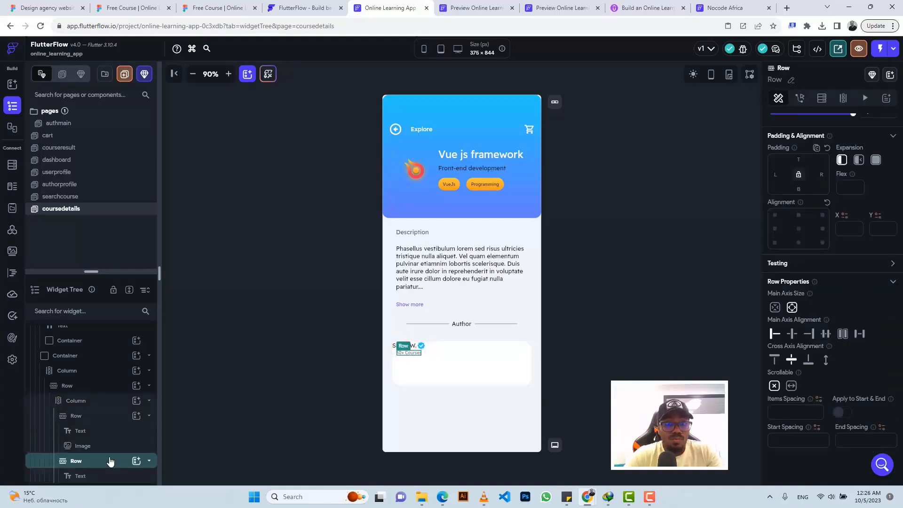
pyautogui.click(136, 461)
pyautogui.click(184, 379)
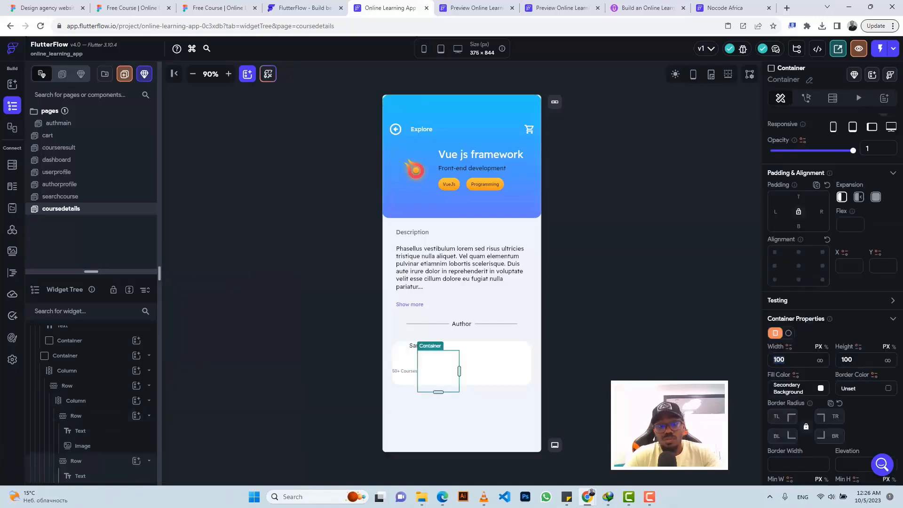
pyautogui.write('3')
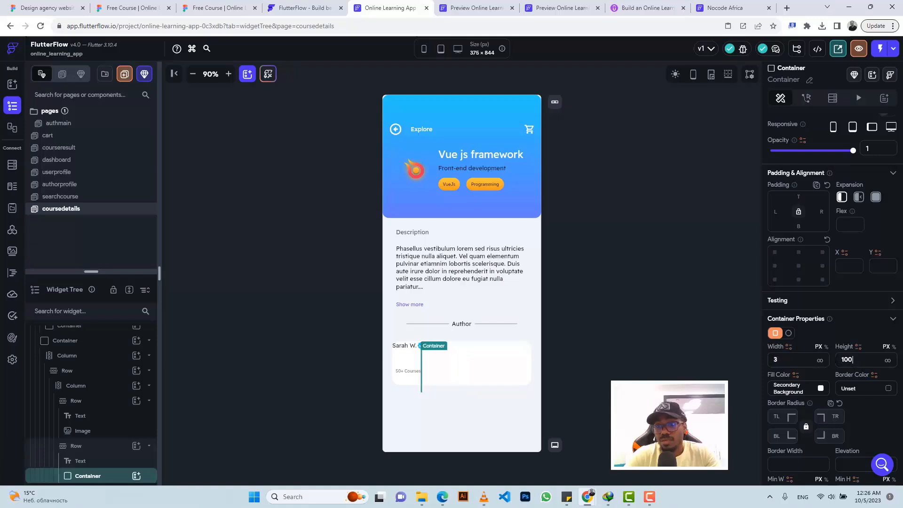
pyautogui.write('3')
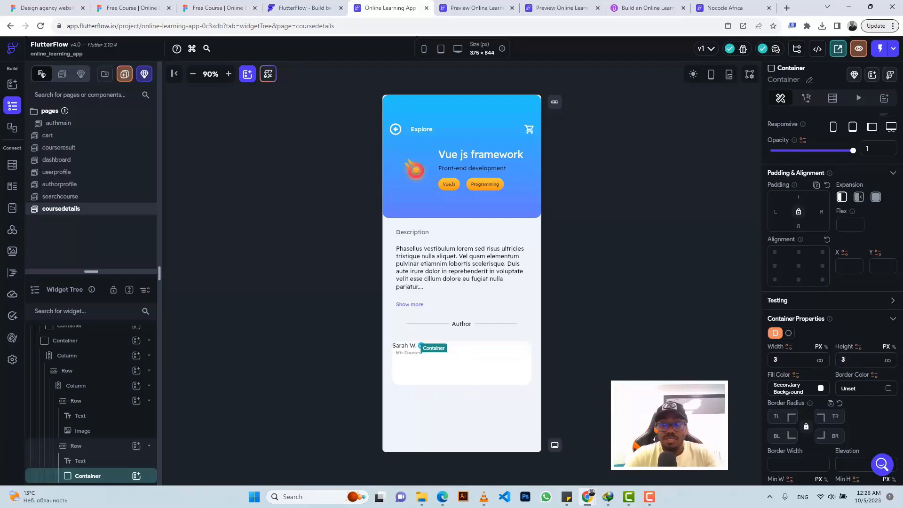
# Step: Fill the separator dot with #888888 and, after checking its spacing in Figma, set its left and right padding to 10
pyautogui.click(782, 389)
pyautogui.hotkey('ctrl', 'v')
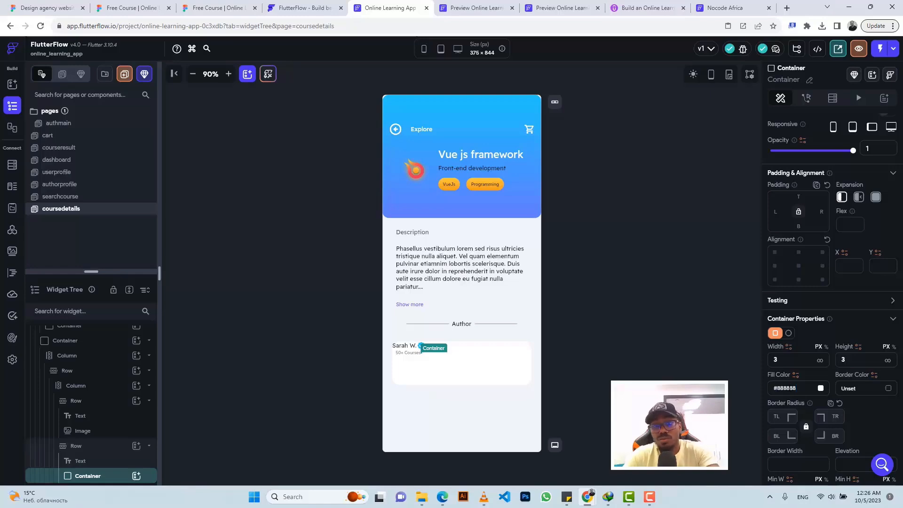
pyautogui.click(219, 8)
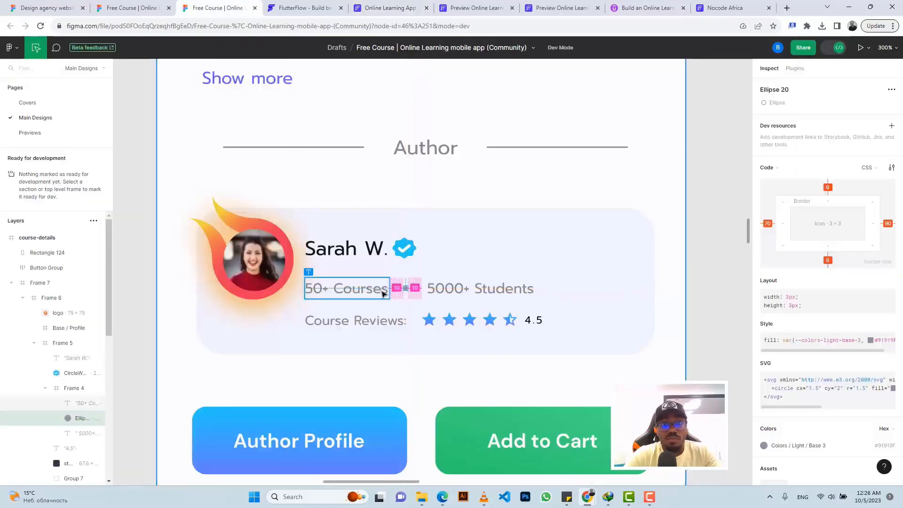
pyautogui.click(395, 8)
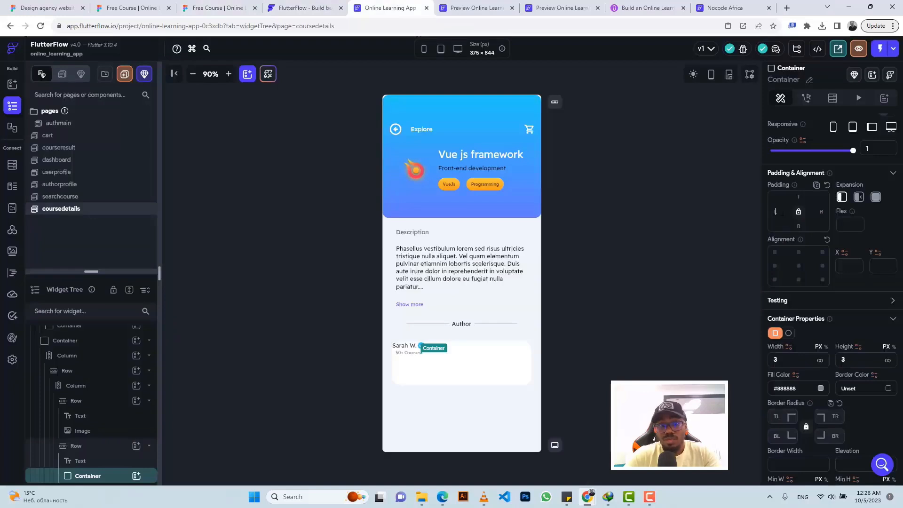
pyautogui.write('100')
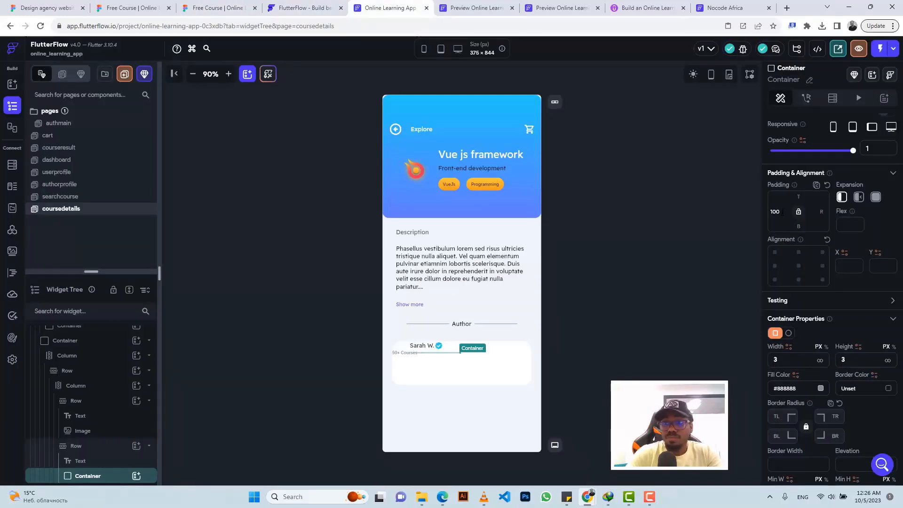
pyautogui.press('BackSpace')
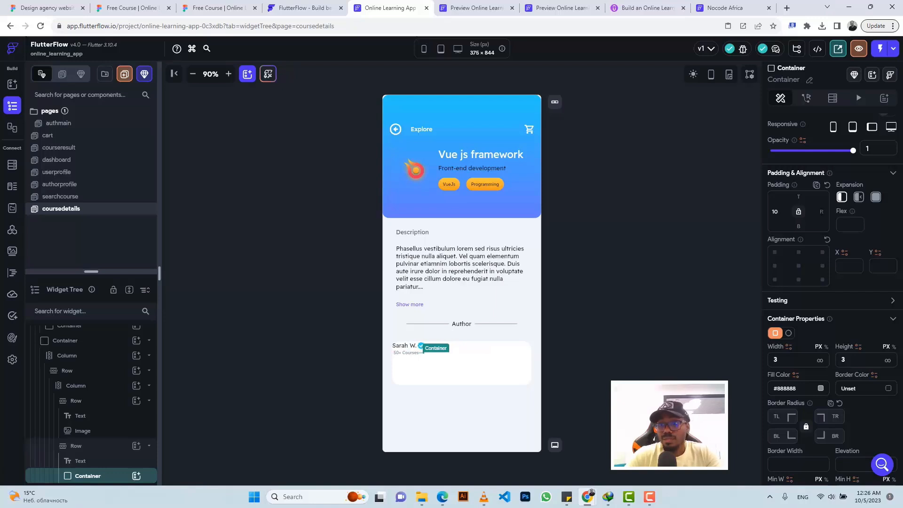
pyautogui.write('1')
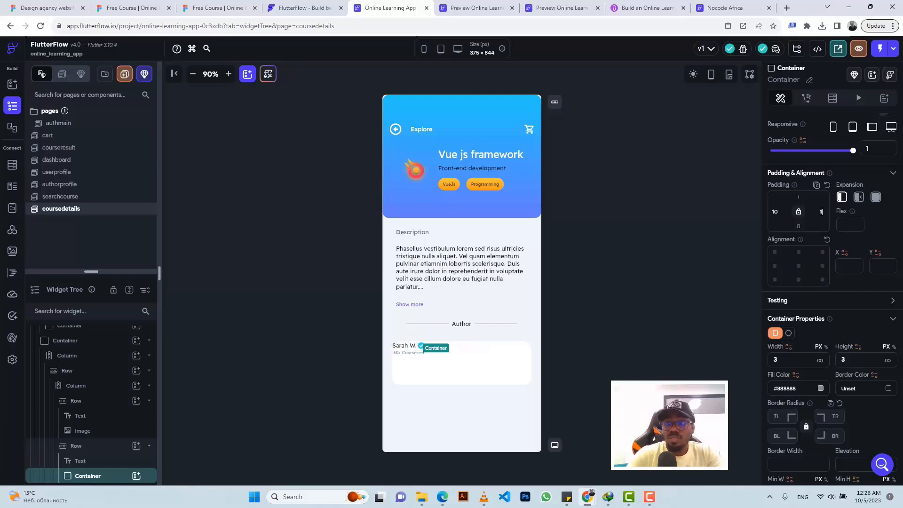
pyautogui.write('0')
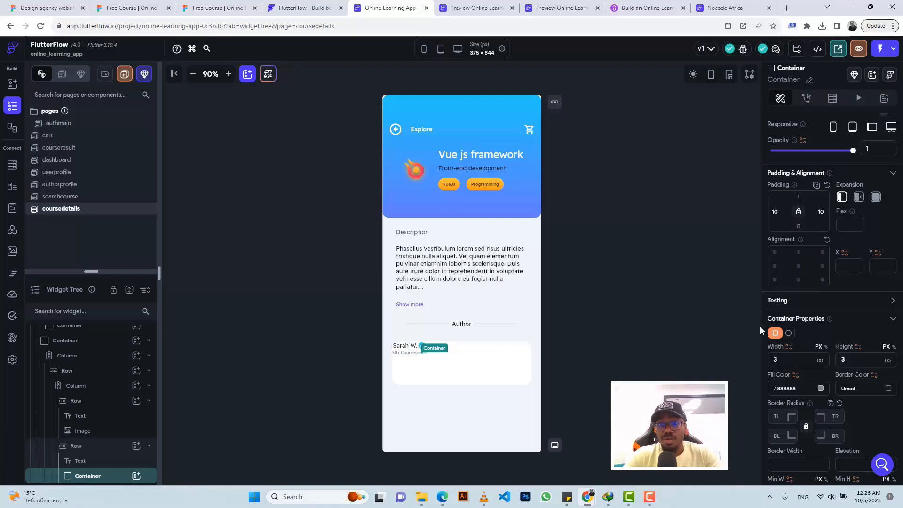
# Step: Paste a copy of the "50+ Courses" text after the separator dot and align the card's nested Column to start on the cross axis
pyautogui.click(404, 354)
pyautogui.hotkey('ctrl', 'c')
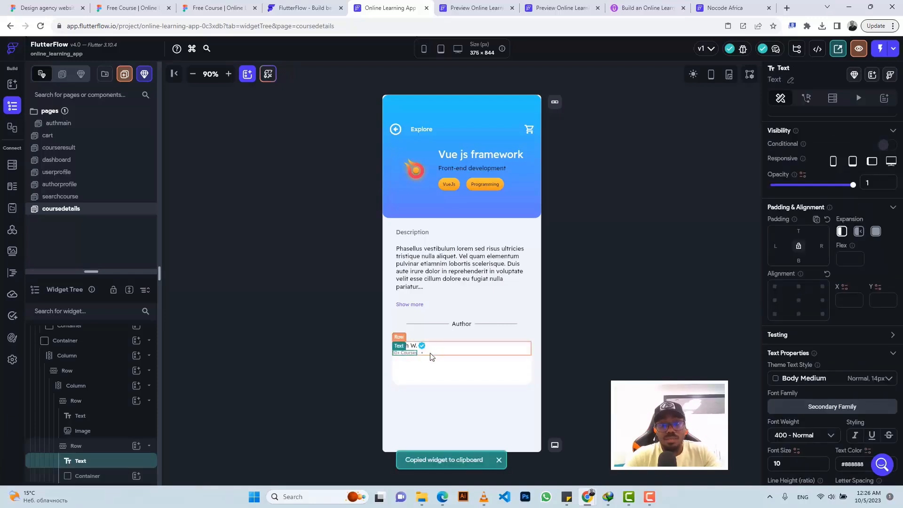
pyautogui.click(103, 445)
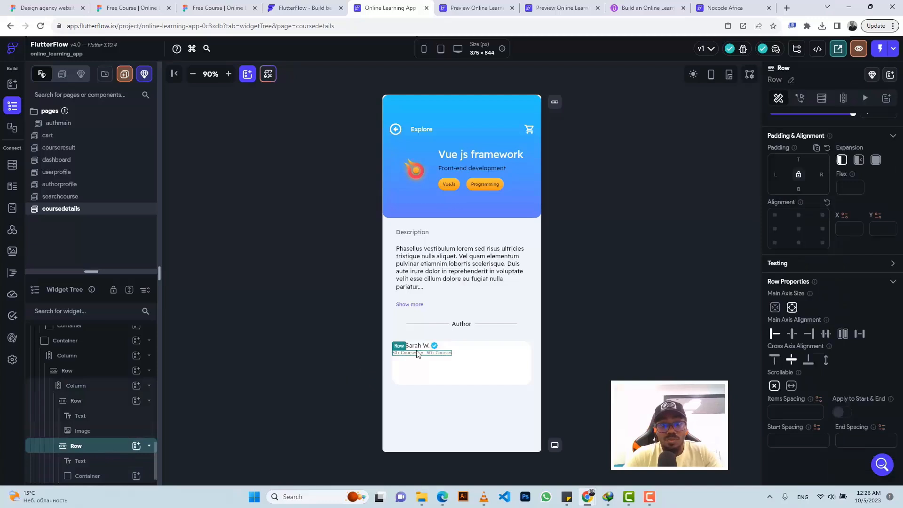
pyautogui.click(91, 389)
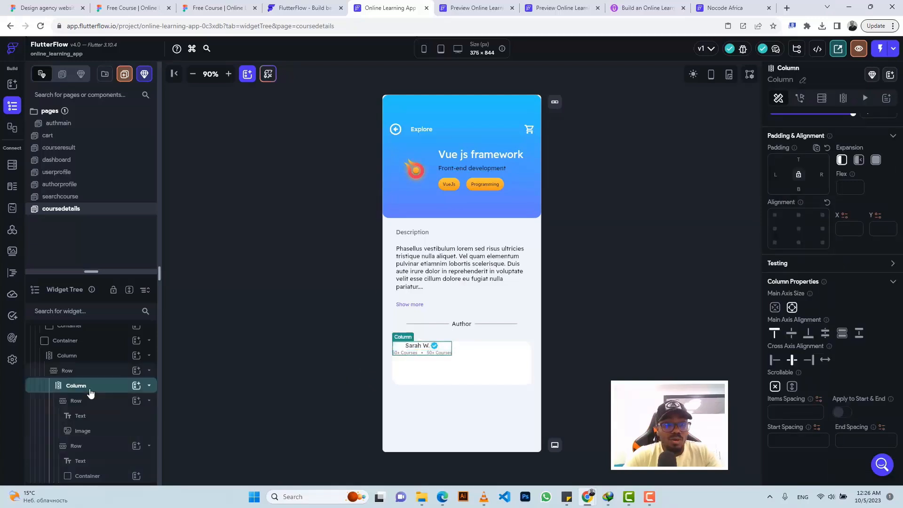
pyautogui.click(770, 359)
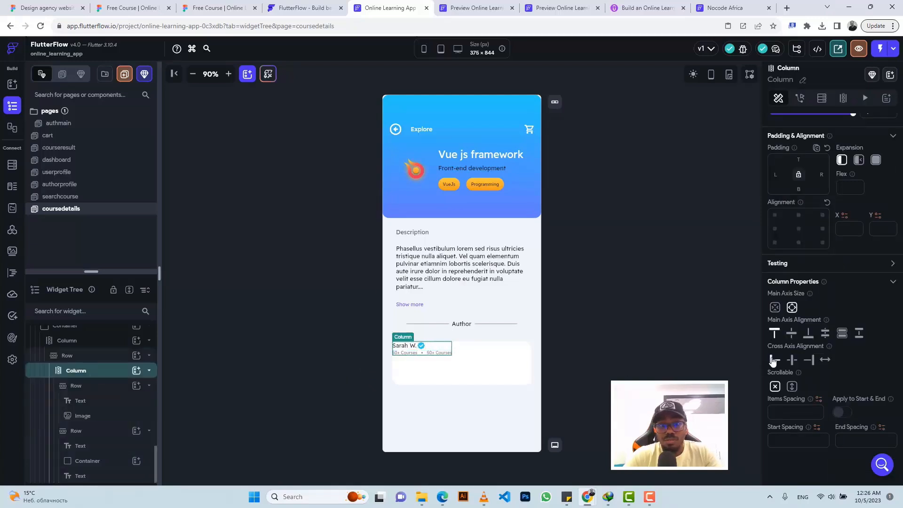
# Step: Check the gap above "50+ Courses" in Figma and set the top padding of the stats Row in FlutterFlow to 10
pyautogui.click(217, 8)
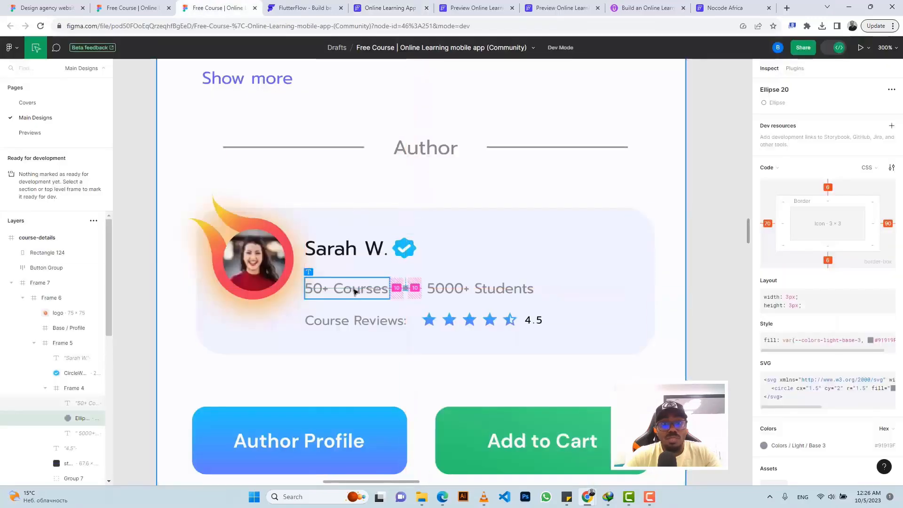
pyautogui.click(353, 274)
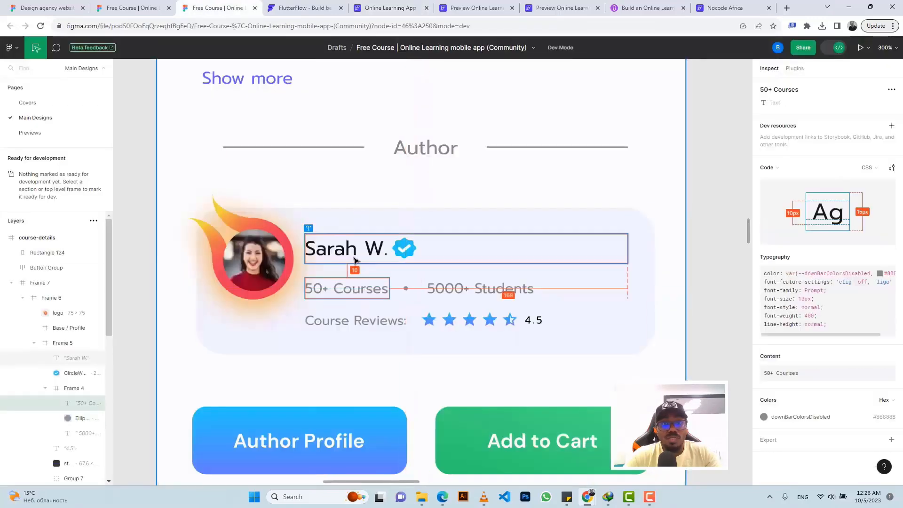
pyautogui.click(401, 7)
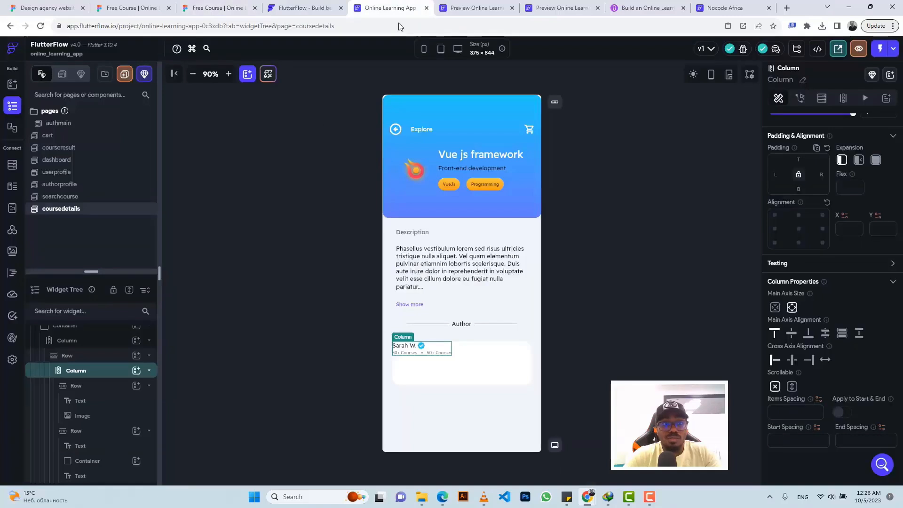
pyautogui.click(79, 430)
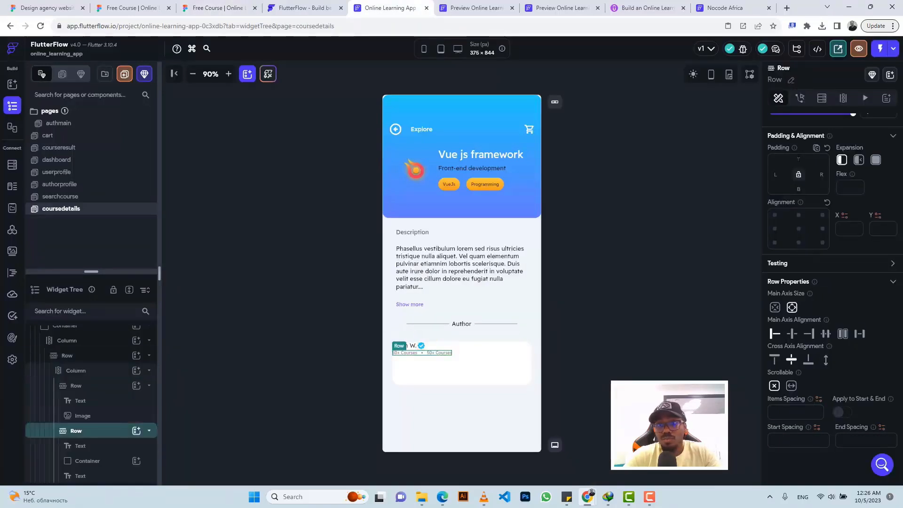
pyautogui.click(799, 159)
pyautogui.write('10')
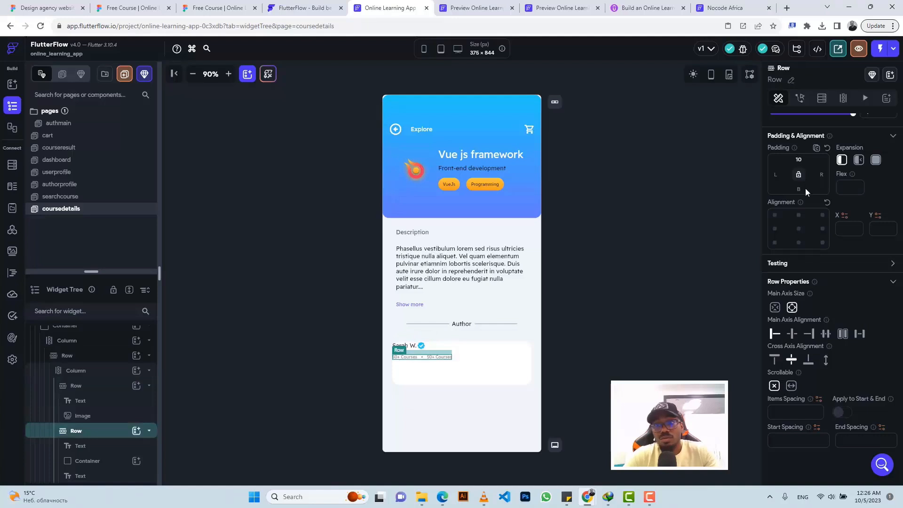
# Step: Compare the author card in the Figma design with the FlutterFlow version, examining the students count and course reviews line
pyautogui.click(437, 347)
pyautogui.click(221, 8)
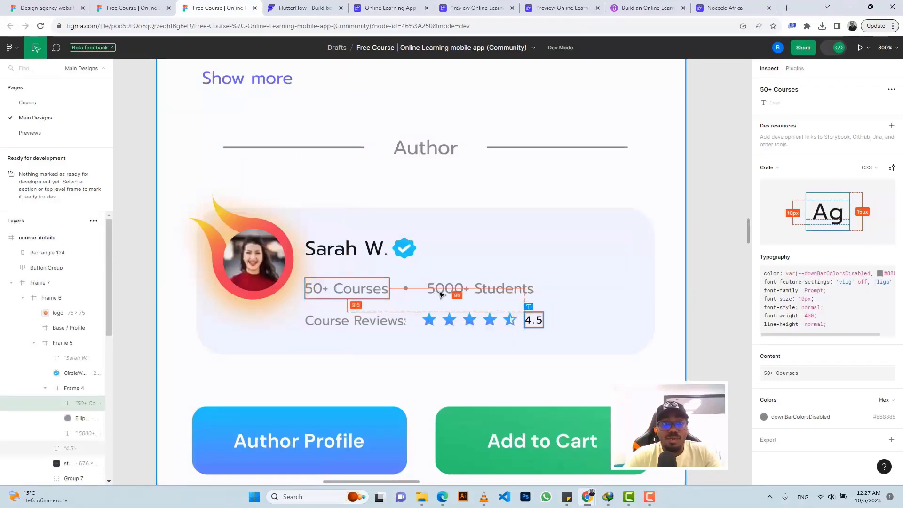
pyautogui.click(376, 7)
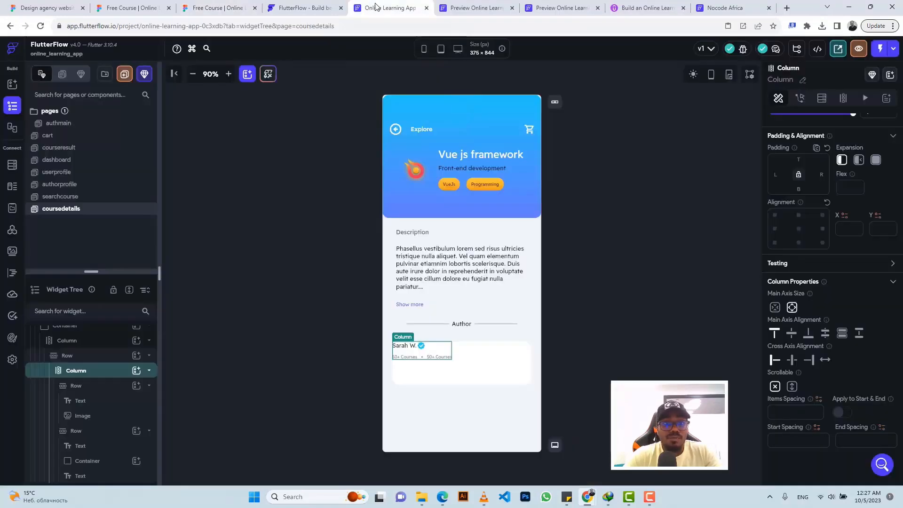
pyautogui.click(206, 11)
pyautogui.scroll(-3, 371, 221)
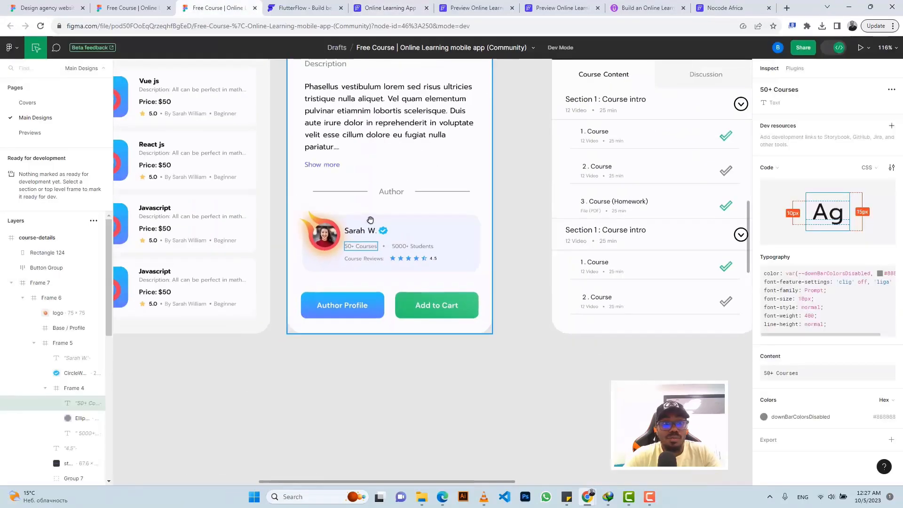
pyautogui.scroll(3, 369, 223)
pyautogui.hscroll(-3, 369, 224)
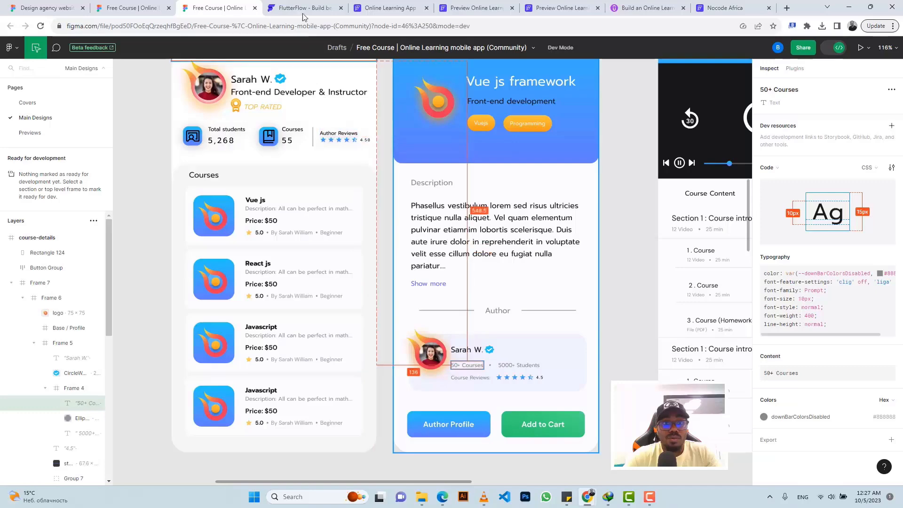
pyautogui.click(385, 8)
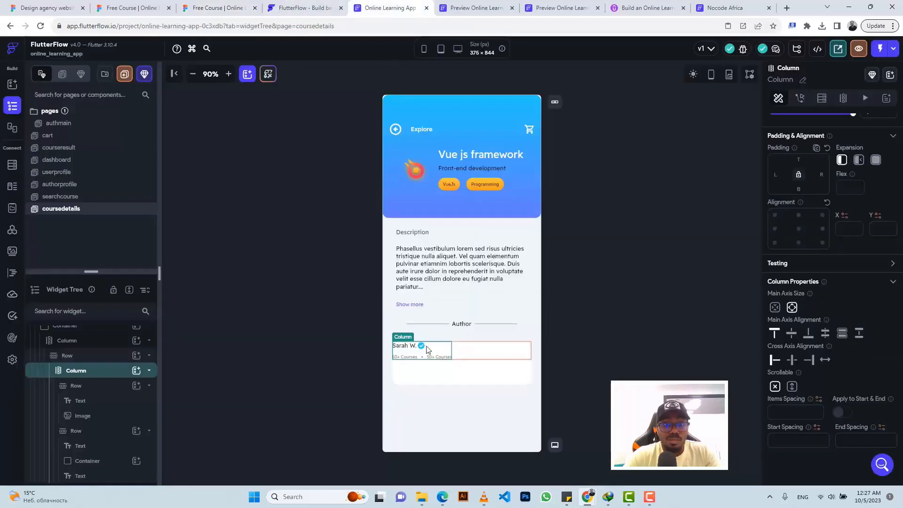
pyautogui.click(218, 8)
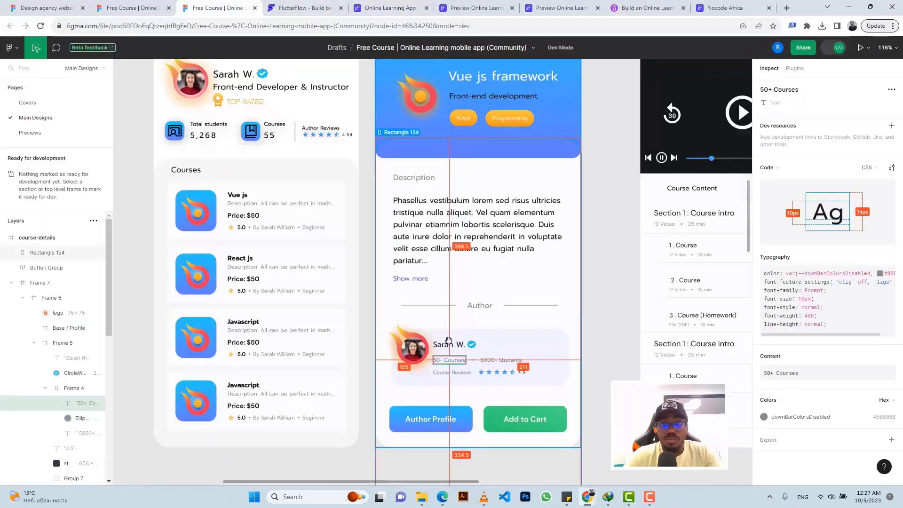
pyautogui.scroll(5, 448, 340)
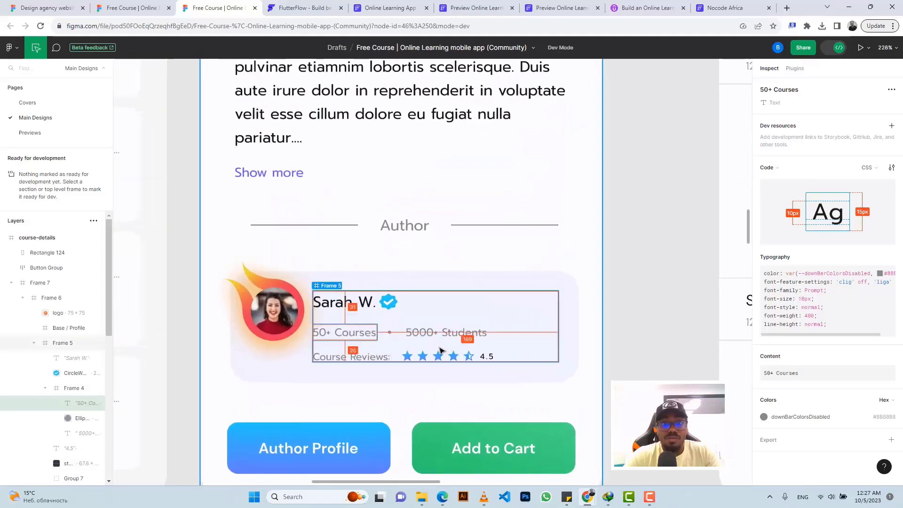
pyautogui.scroll(-5, 441, 350)
pyautogui.click(385, 8)
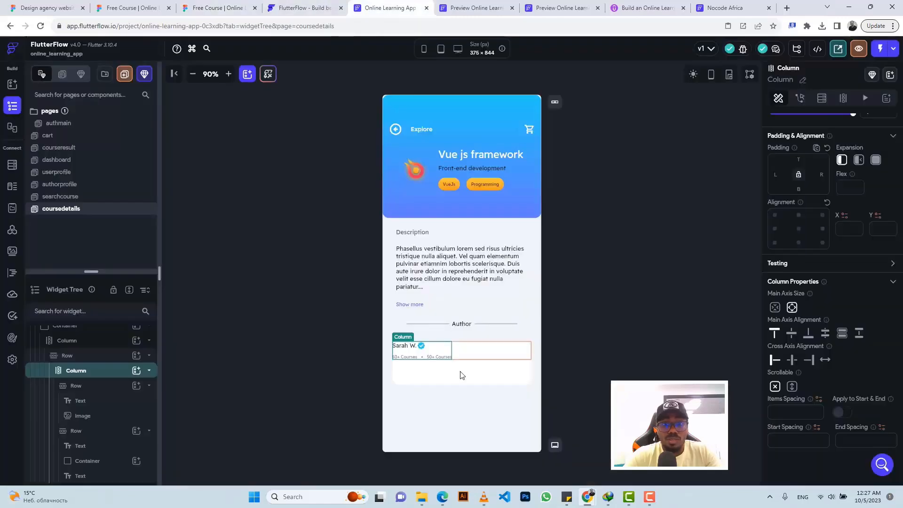
# Step: Duplicate the stats Row below itself and delete the copy's second text and separator dot, keeping only its first text
pyautogui.click(421, 358)
pyautogui.hotkey('ctrl', 'd')
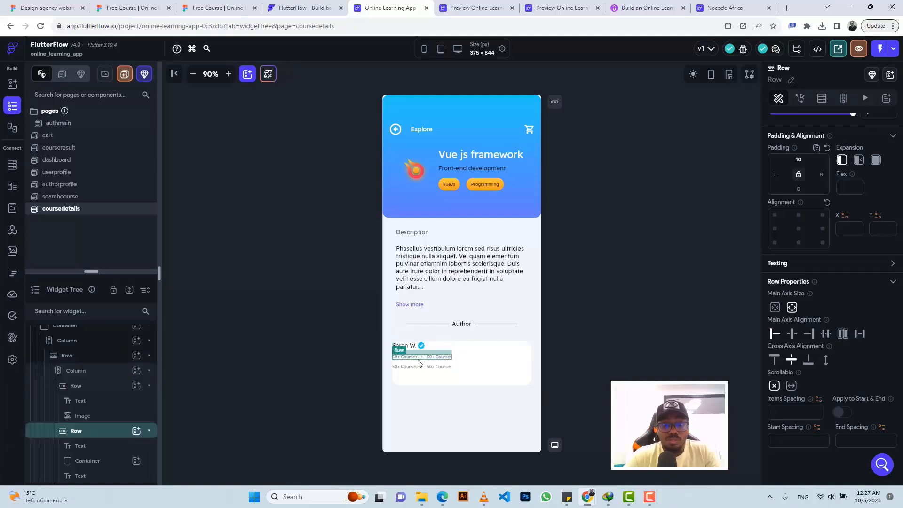
pyautogui.click(431, 371)
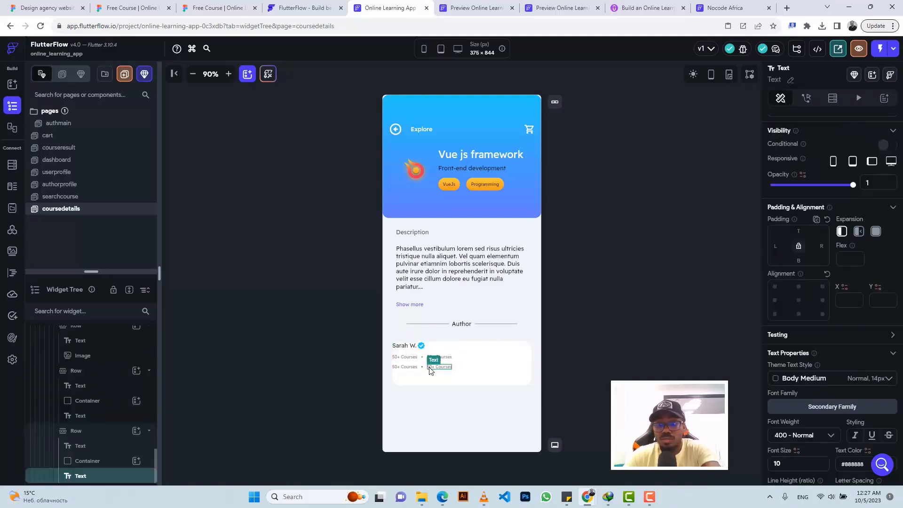
pyautogui.press('Delete')
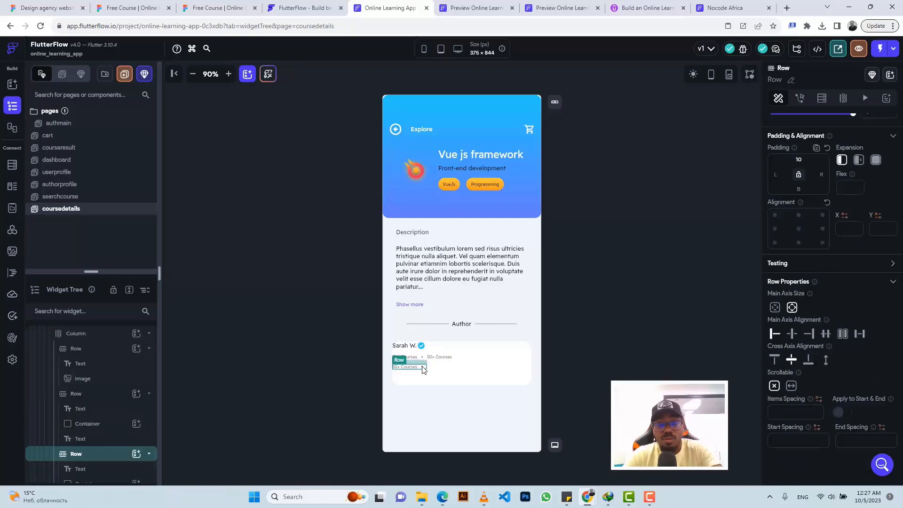
pyautogui.scroll(-1, 109, 459)
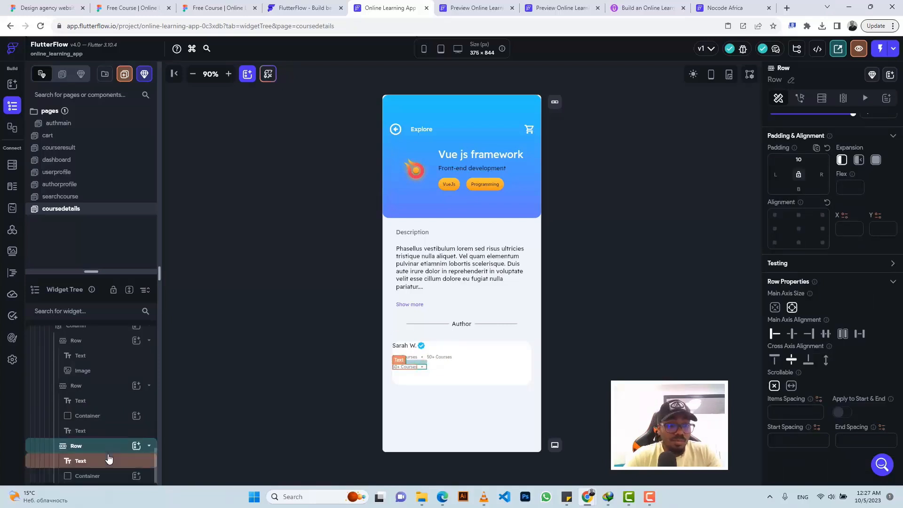
pyautogui.click(104, 479)
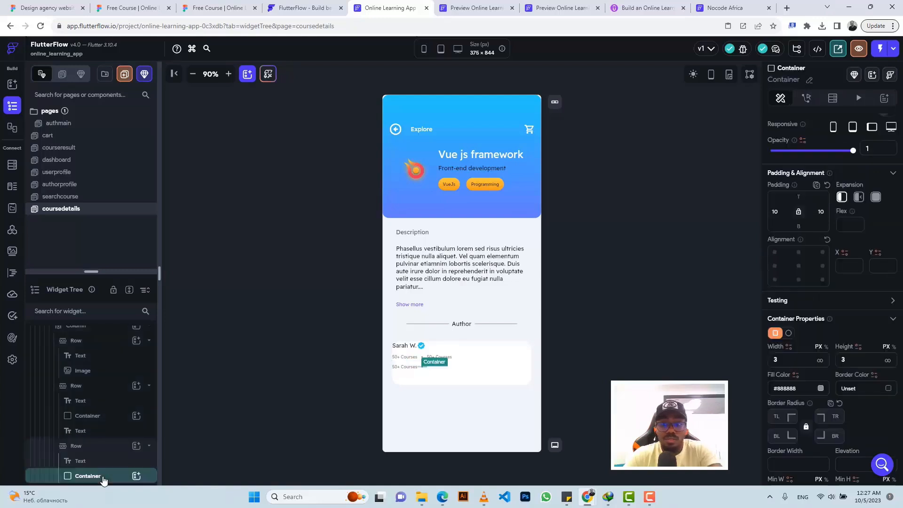
pyautogui.press('Delete')
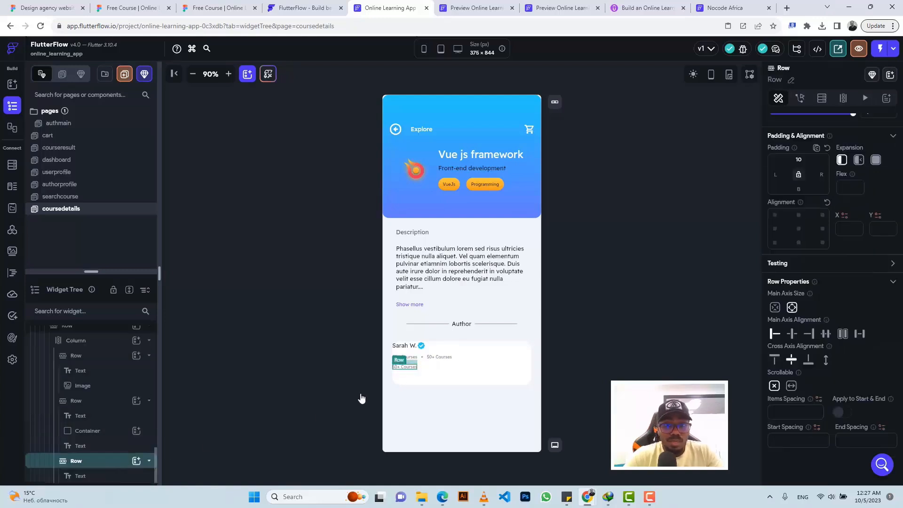
# Step: Change the remaining text in the duplicated Row to "Course Reviews"
pyautogui.scroll(2, 812, 153)
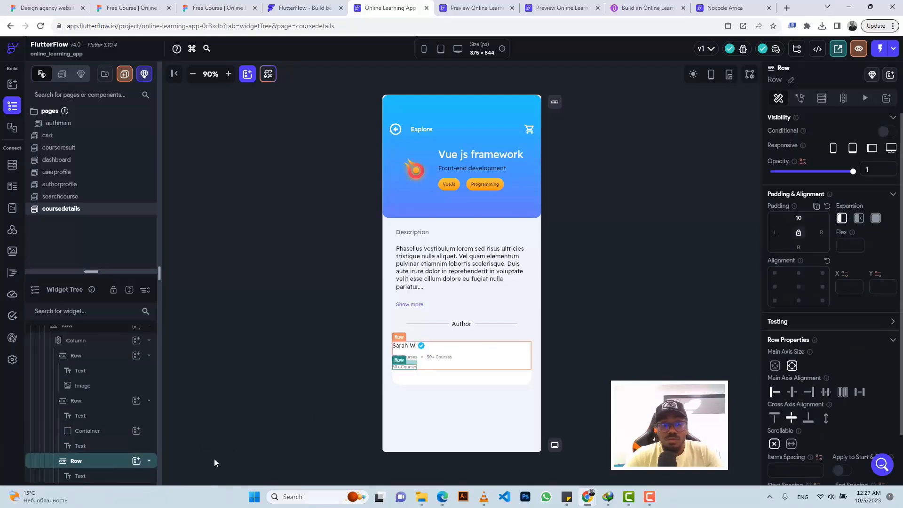
pyautogui.click(96, 478)
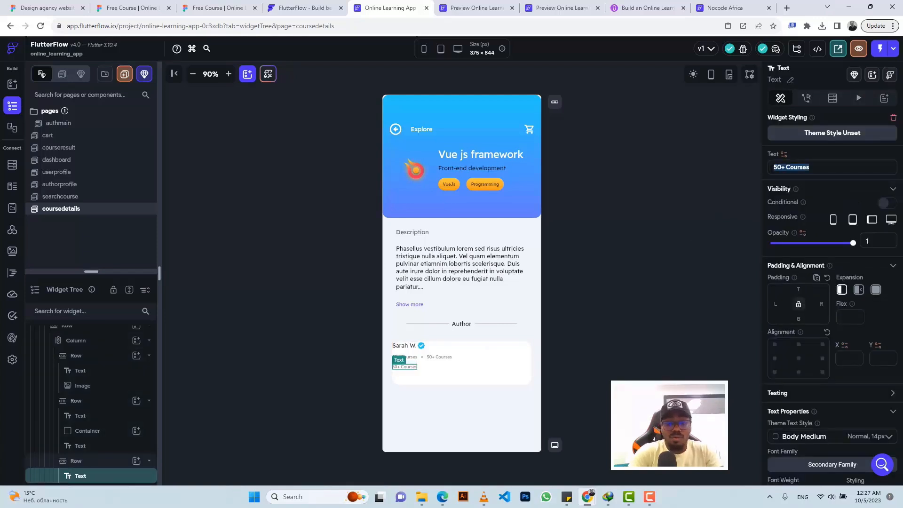
pyautogui.write('Cour')
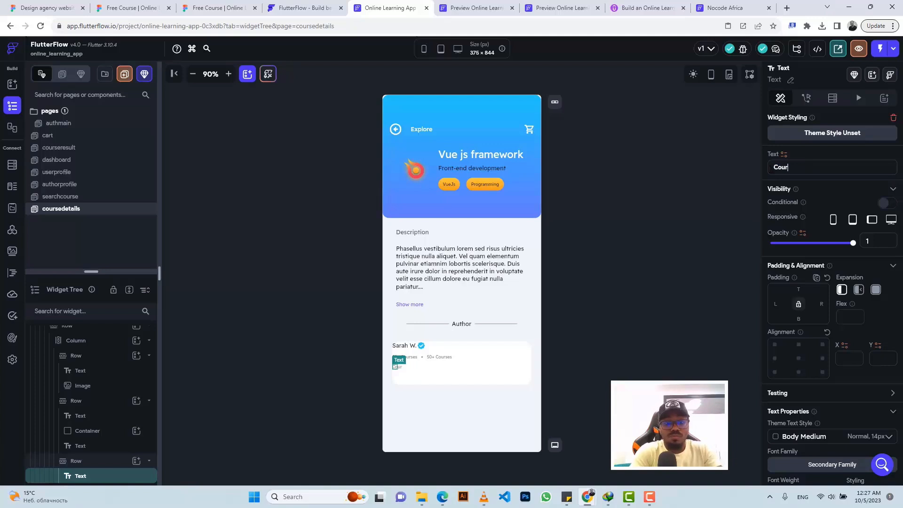
pyautogui.write('se Review')
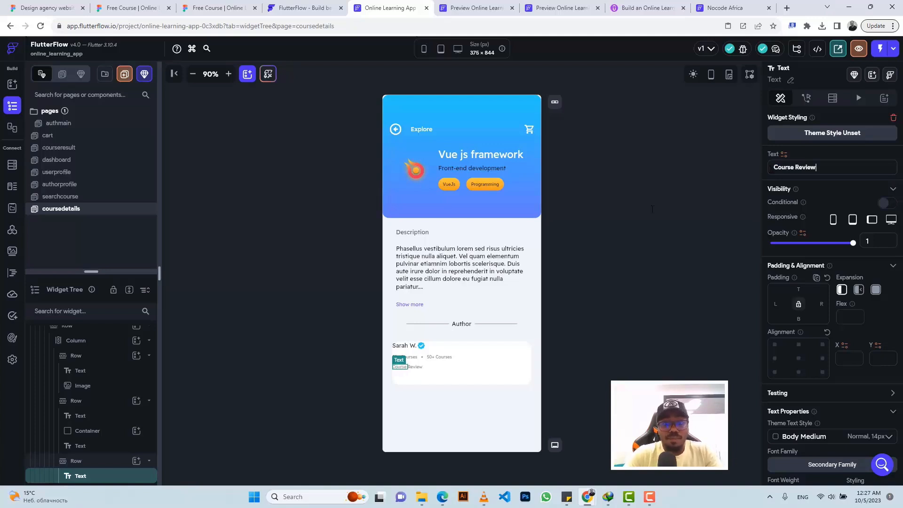
pyautogui.write('s')
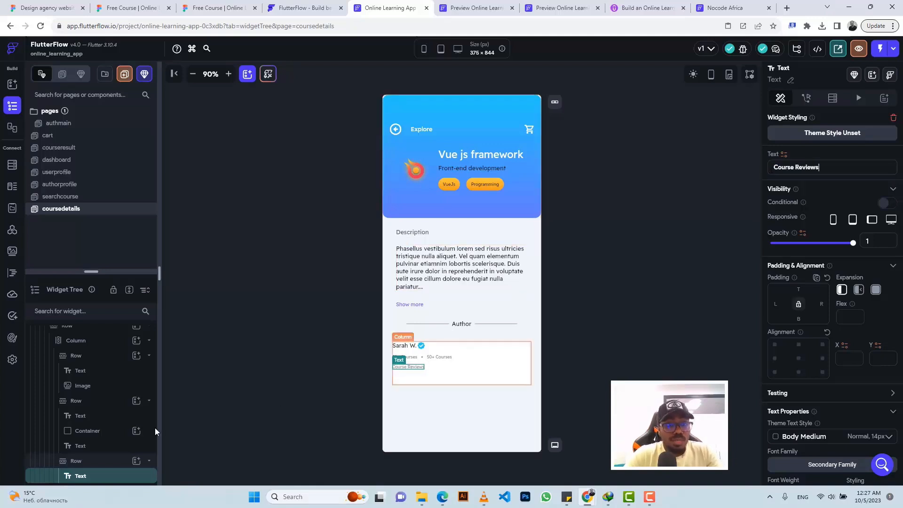
# Step: Add an Icon widget to the "Course Reviews" Row and choose the Star Rounded icon
pyautogui.click(133, 461)
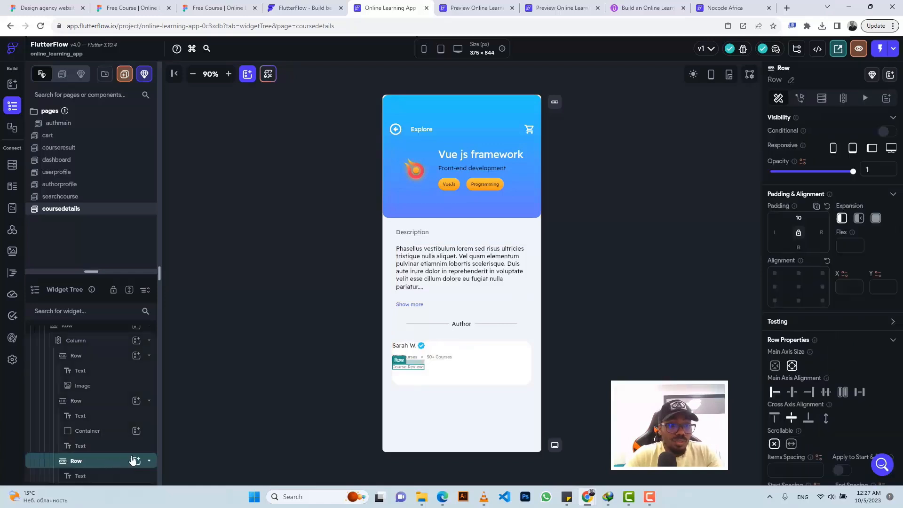
pyautogui.click(136, 461)
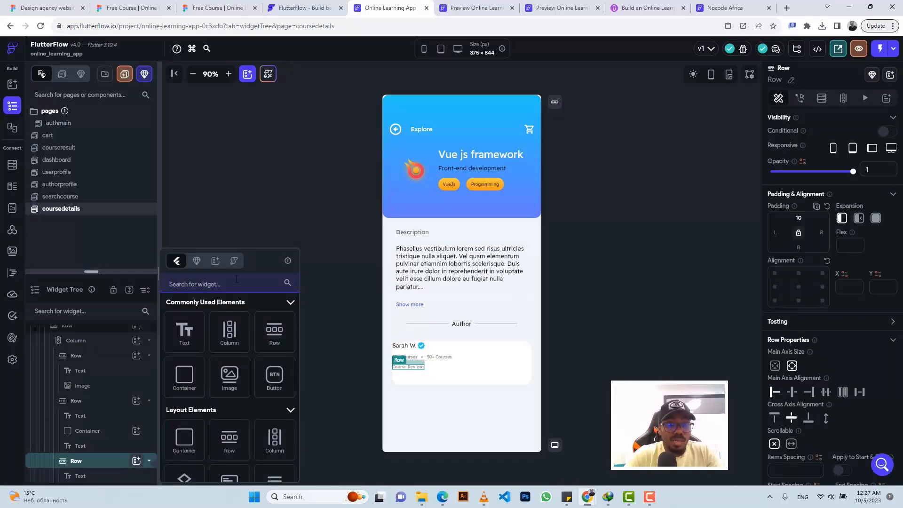
pyautogui.write('Icon')
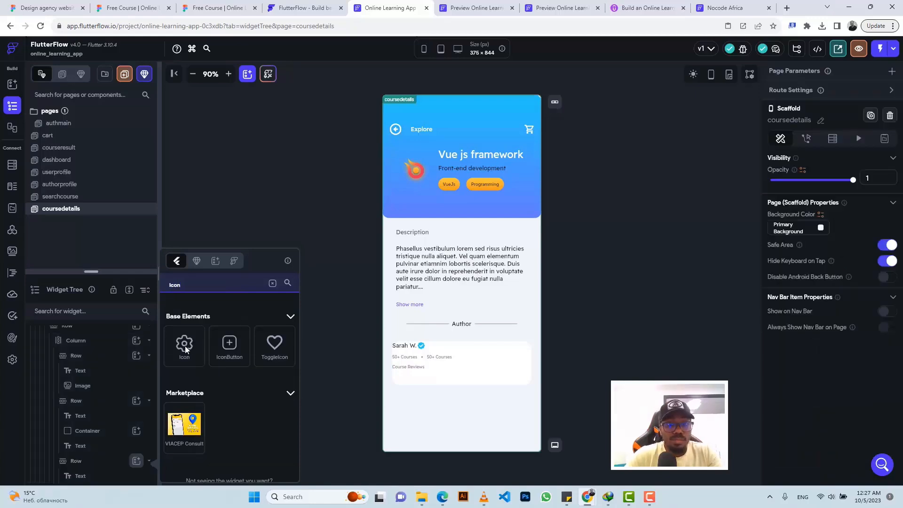
pyautogui.click(185, 346)
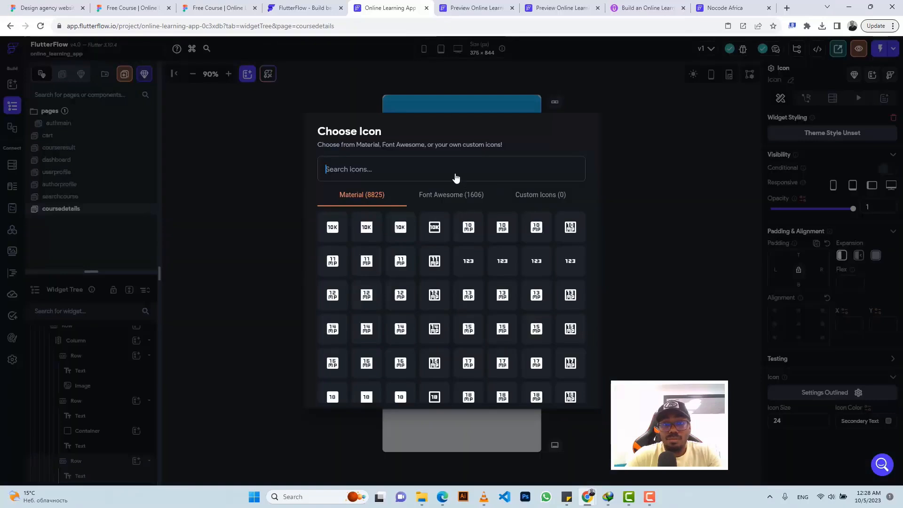
pyautogui.write('star')
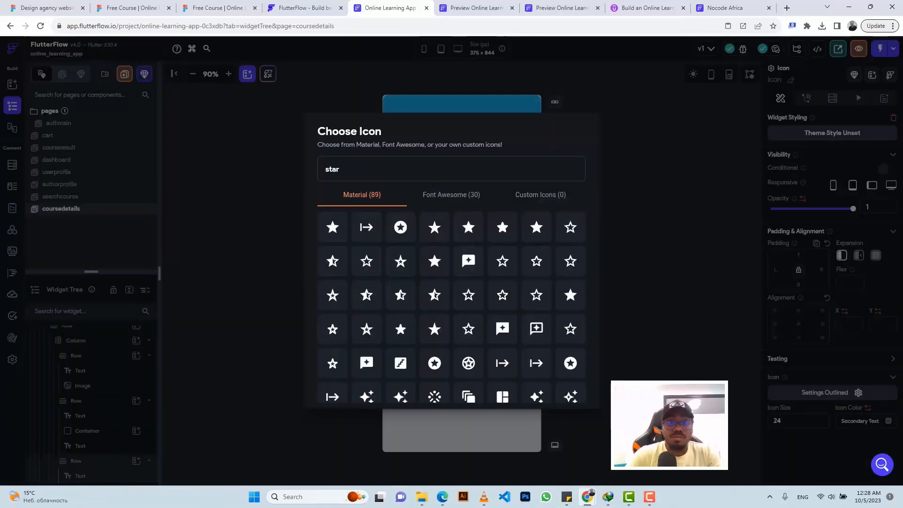
pyautogui.click(502, 233)
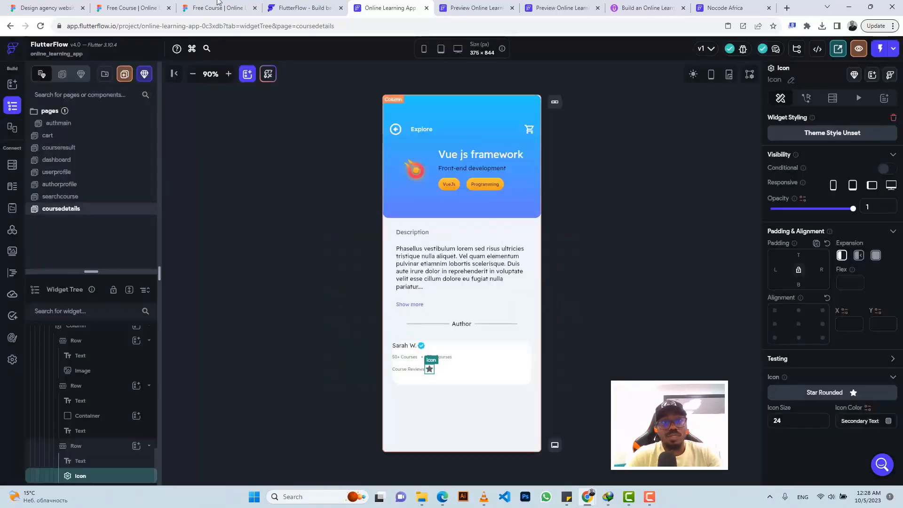
# Step: Copy the colour #637BFF from the stars group in the Figma author card and return to the FlutterFlow project
pyautogui.click(216, 8)
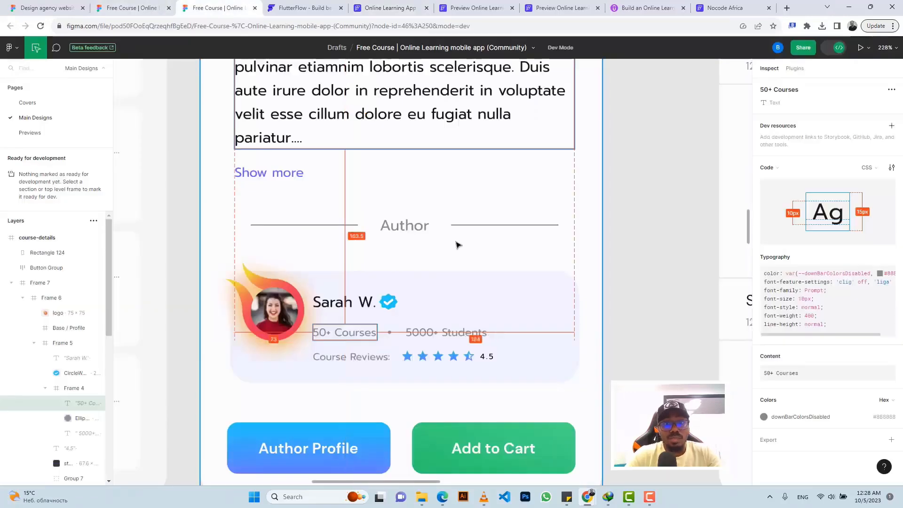
pyautogui.click(431, 357)
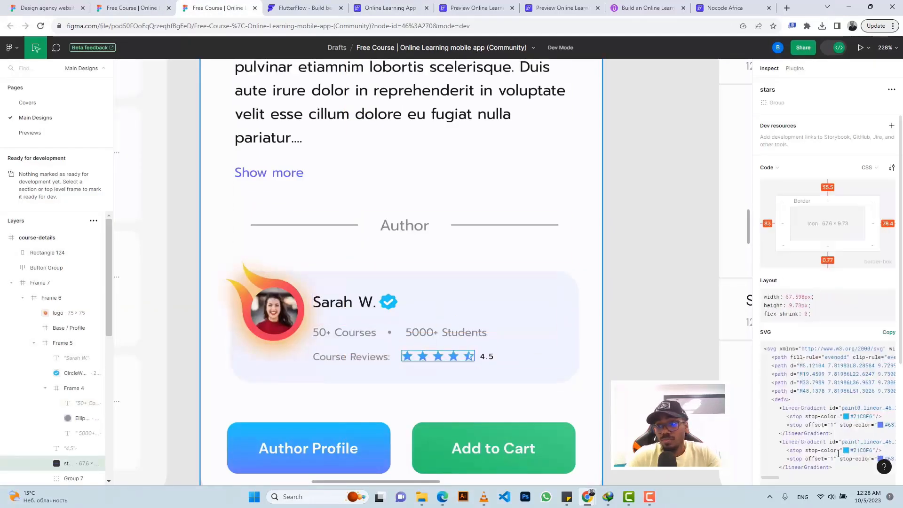
pyautogui.hscroll(5, 779, 477)
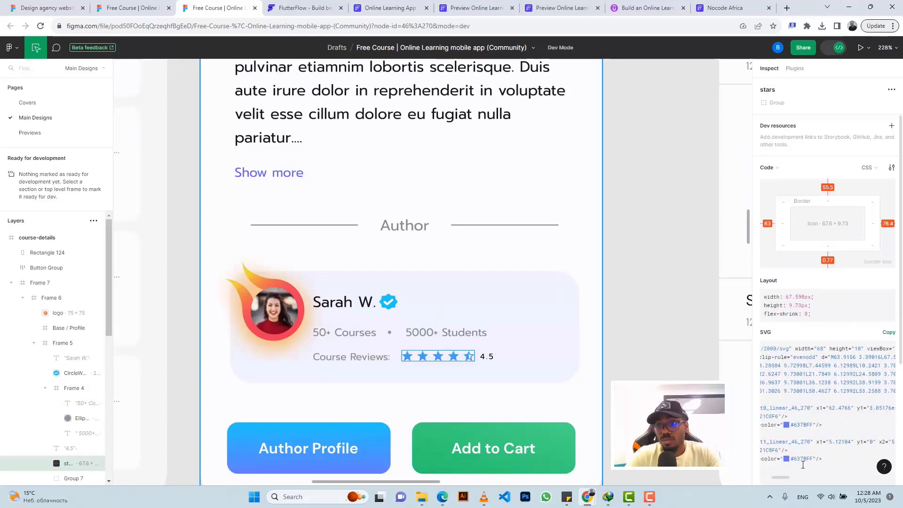
pyautogui.moveTo(805, 461); pyautogui.dragTo(790, 462)
pyautogui.hotkey('ctrl', 'c')
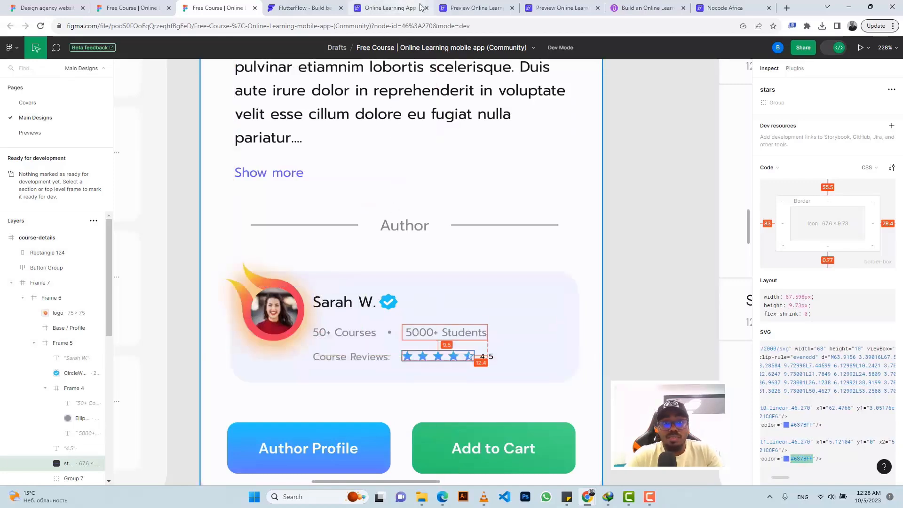
pyautogui.click(460, 6)
pyautogui.click(409, 6)
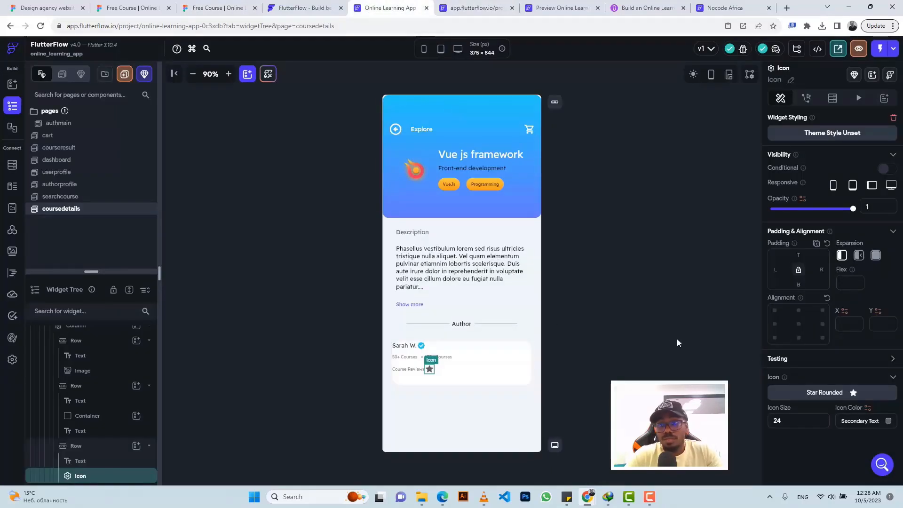
# Step: Set the star icon's size to 16 and its colour to #637BFF
pyautogui.press('BackSpace')
pyautogui.press('BackSpace')
pyautogui.write('1')
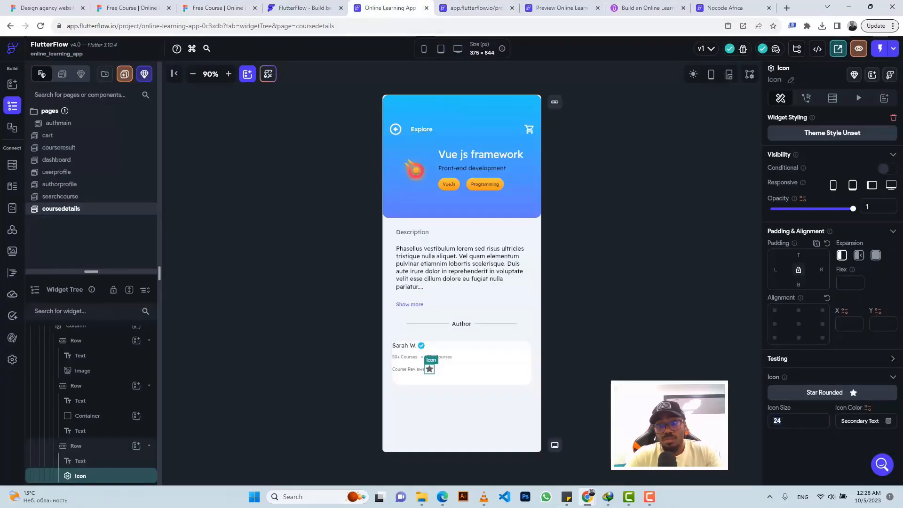
pyautogui.write('0')
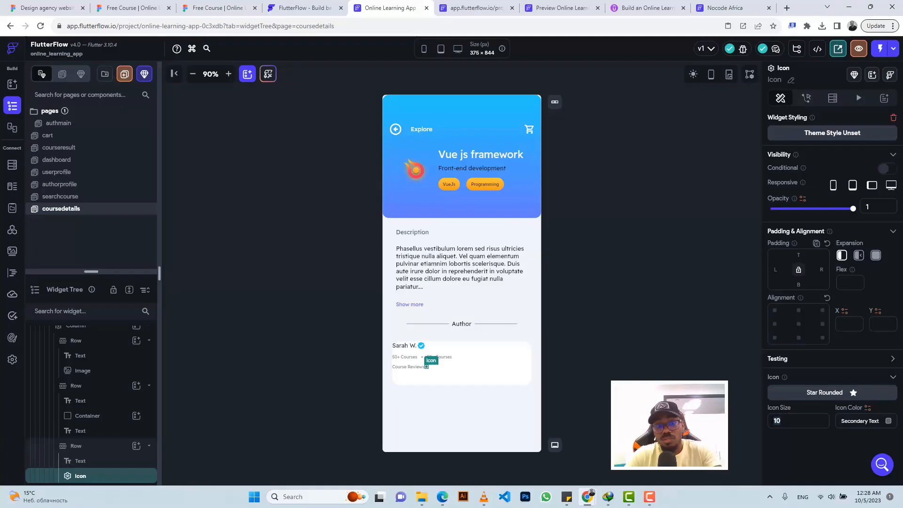
pyautogui.press('BackSpace')
pyautogui.write('6')
pyautogui.click(867, 422)
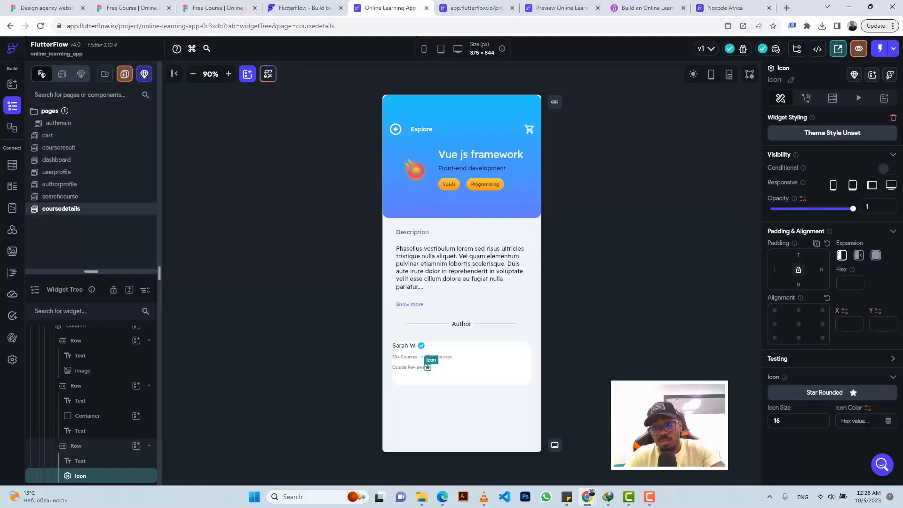
pyautogui.hotkey('ctrl', 'v')
pyautogui.press('Return')
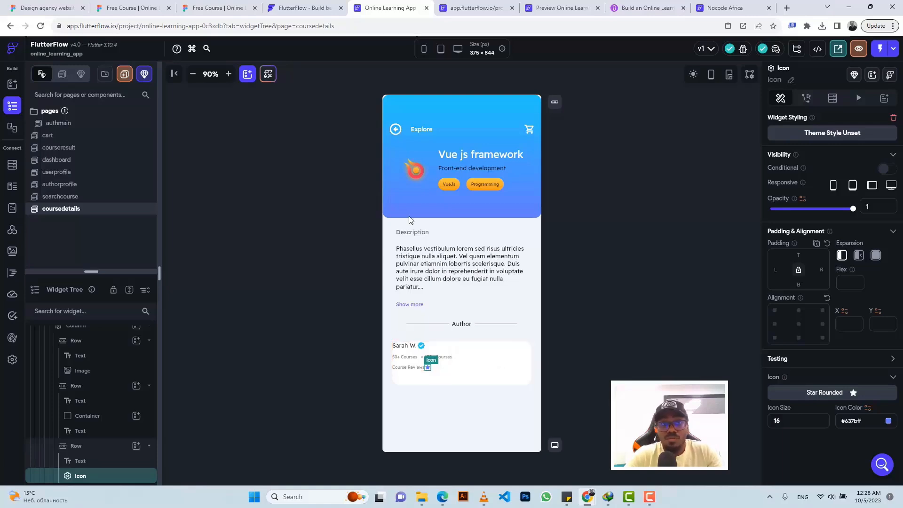
# Step: Check the gap between "Course Reviews" and the stars in Figma and set the star icon's left padding to 10 in FlutterFlow
pyautogui.click(217, 7)
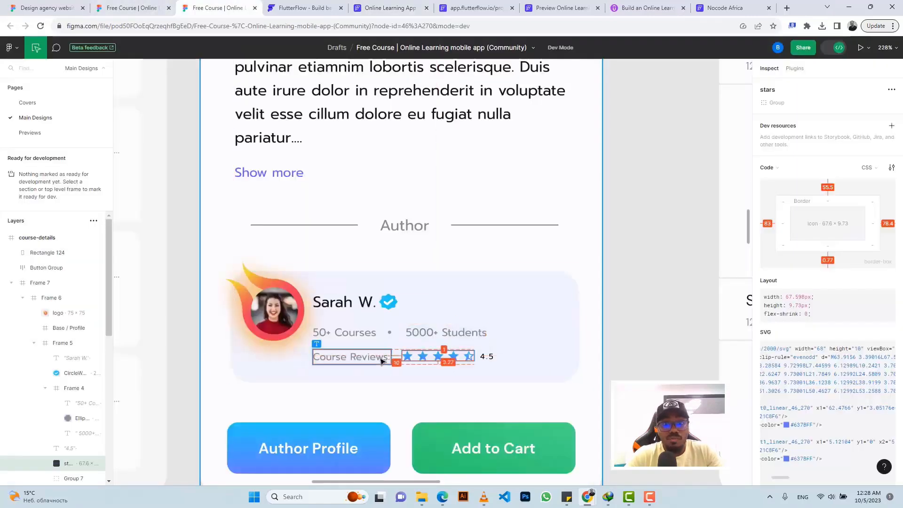
pyautogui.hotkey('ctrl', '5')
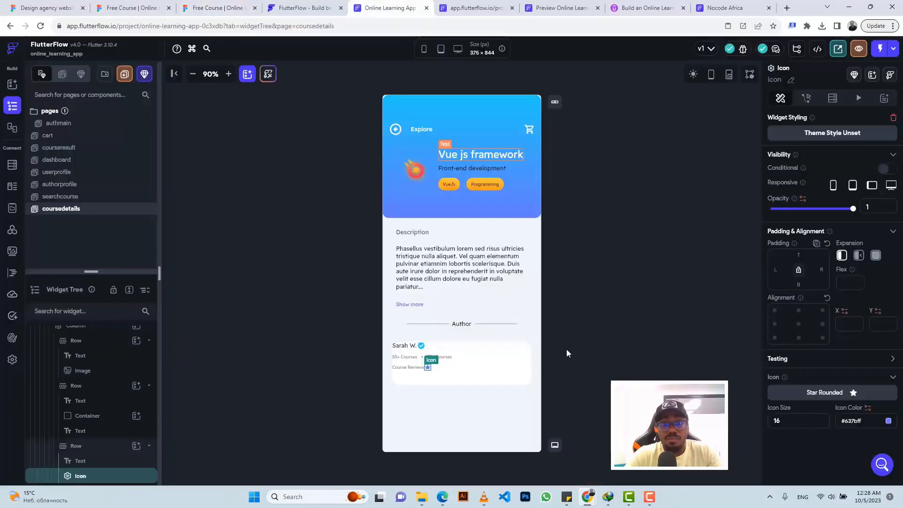
pyautogui.click(776, 269)
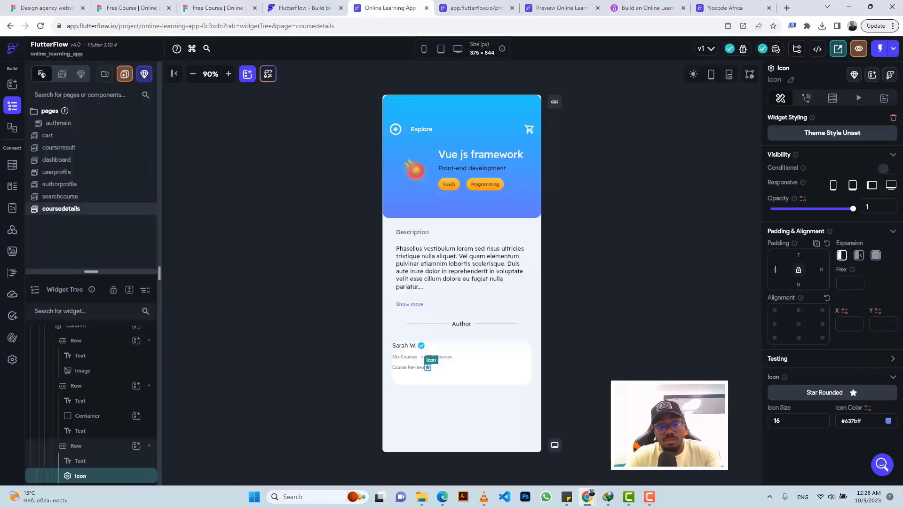
pyautogui.write('10')
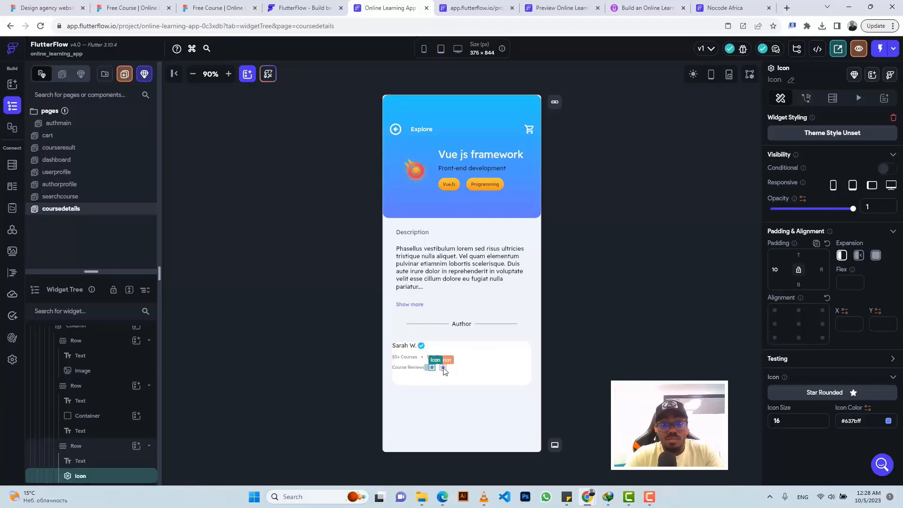
# Step: Check the star spacing in Figma, then duplicate the star icon in FlutterFlow and clear the copy's left padding
pyautogui.click(217, 8)
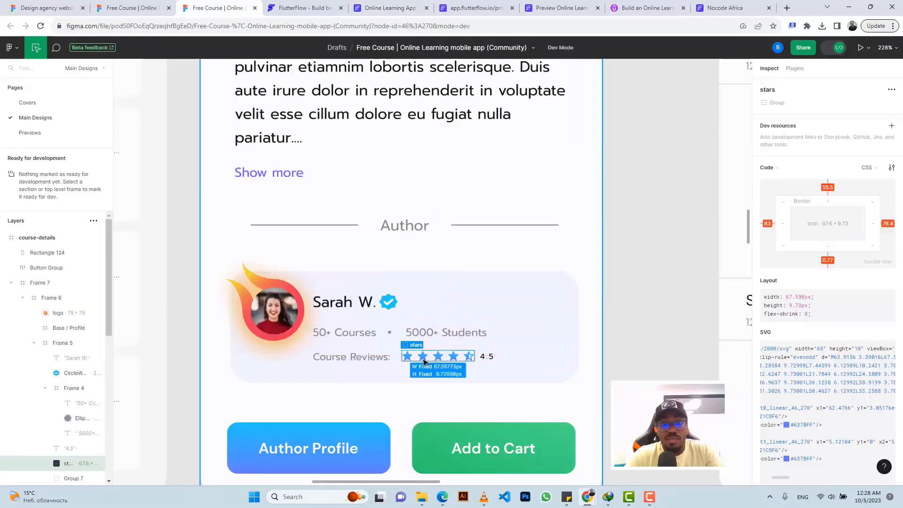
pyautogui.click(405, 8)
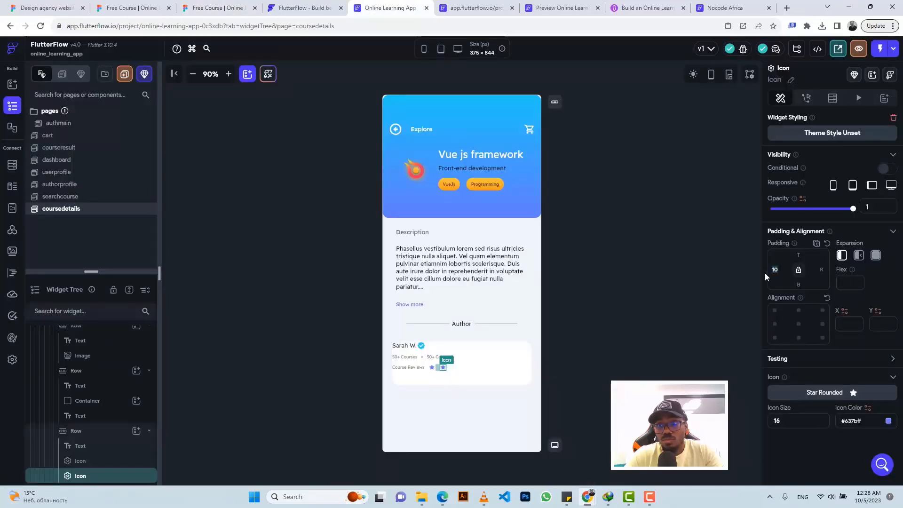
pyautogui.write('2')
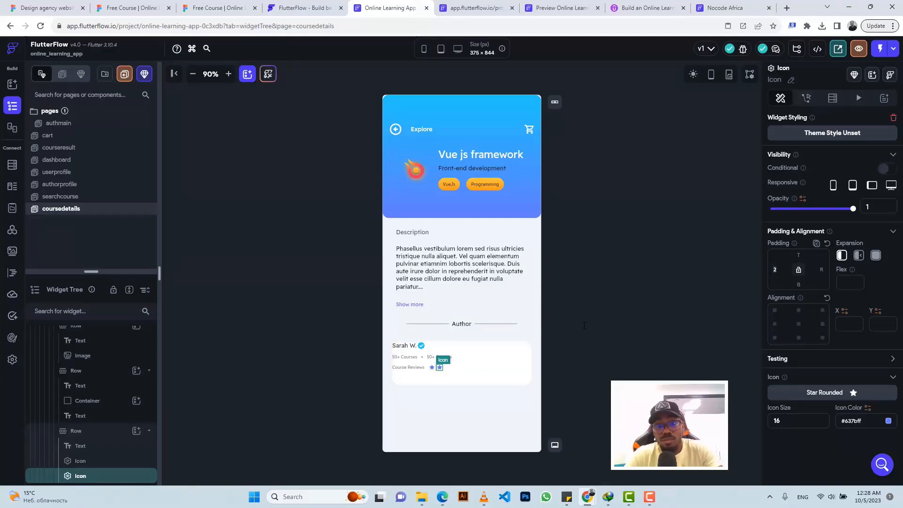
pyautogui.press('BackSpace')
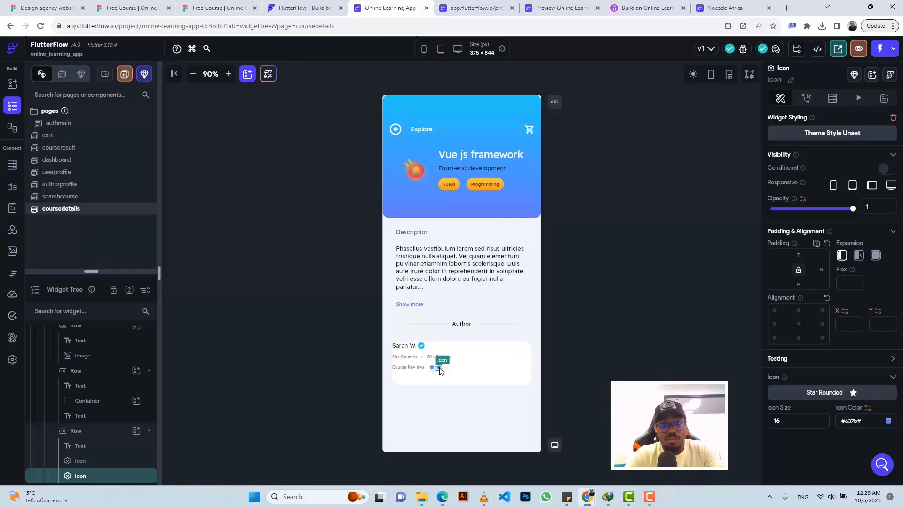
# Step: Duplicate the unpadded star icon three times to make a row of five stars
pyautogui.hotkey('ctrl', 'd')
pyautogui.hotkey('ctrl', 'd')
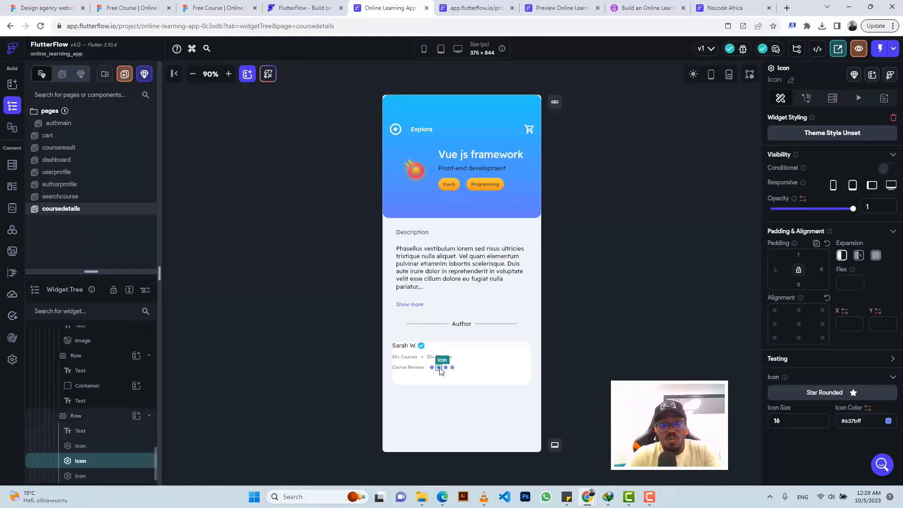
pyautogui.hotkey('ctrl', 'd')
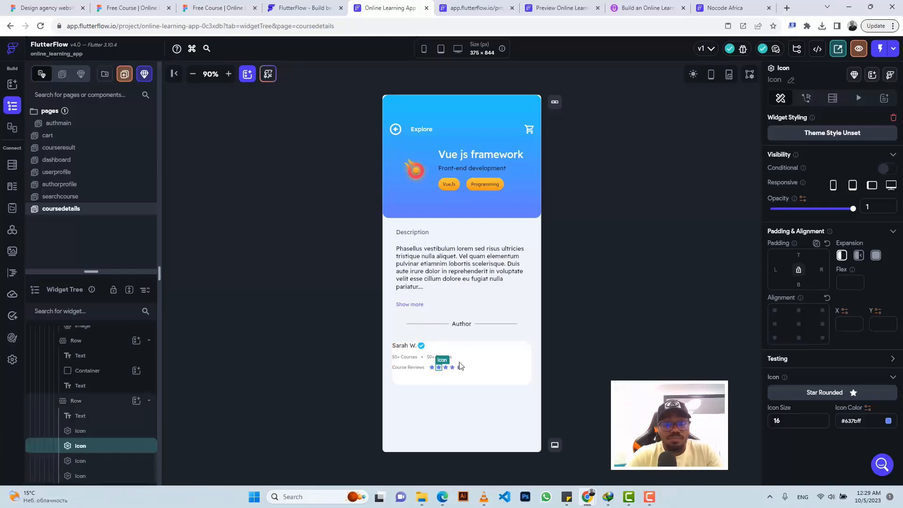
# Step: Copy the "Course Reviews" text and paste it into its Row after the stars, checking the rating text in Figma
pyautogui.click(424, 369)
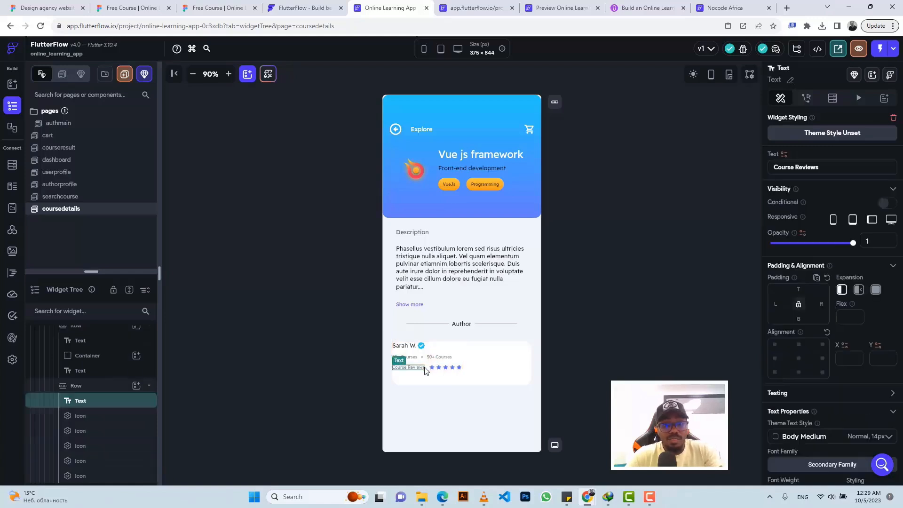
pyautogui.hotkey('ctrl', 'c')
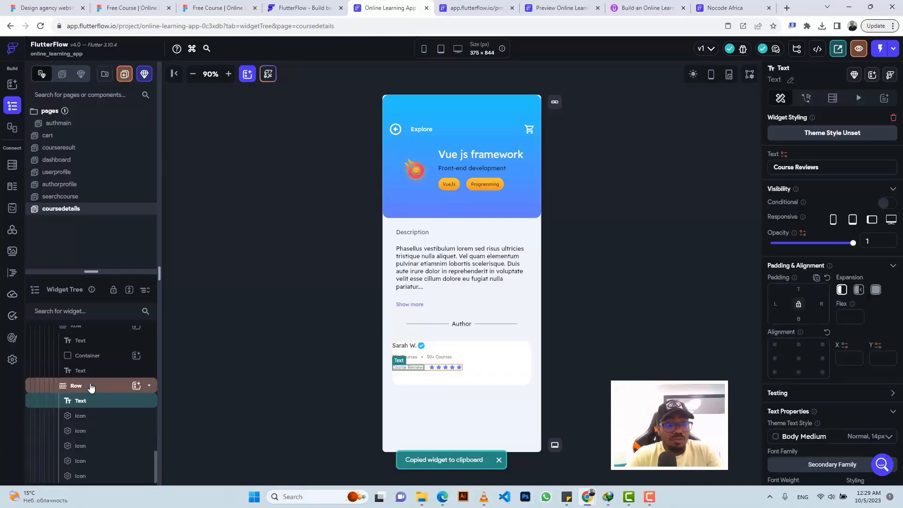
pyautogui.click(91, 386)
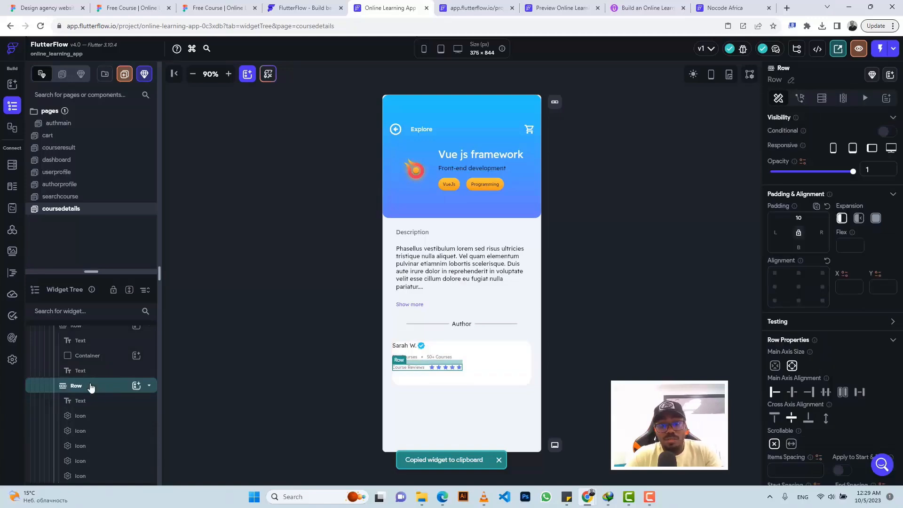
pyautogui.click(215, 7)
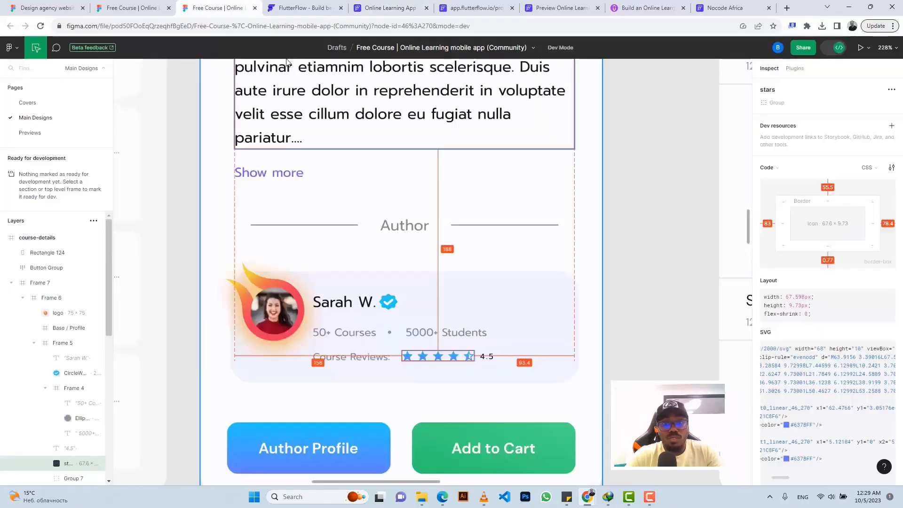
pyautogui.click(388, 8)
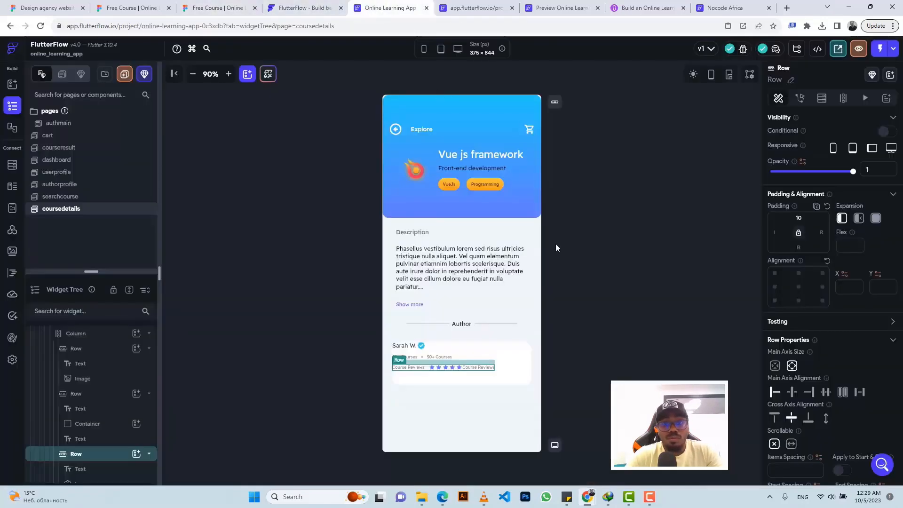
# Step: Change the text after the stars to "5.0"
pyautogui.click(480, 368)
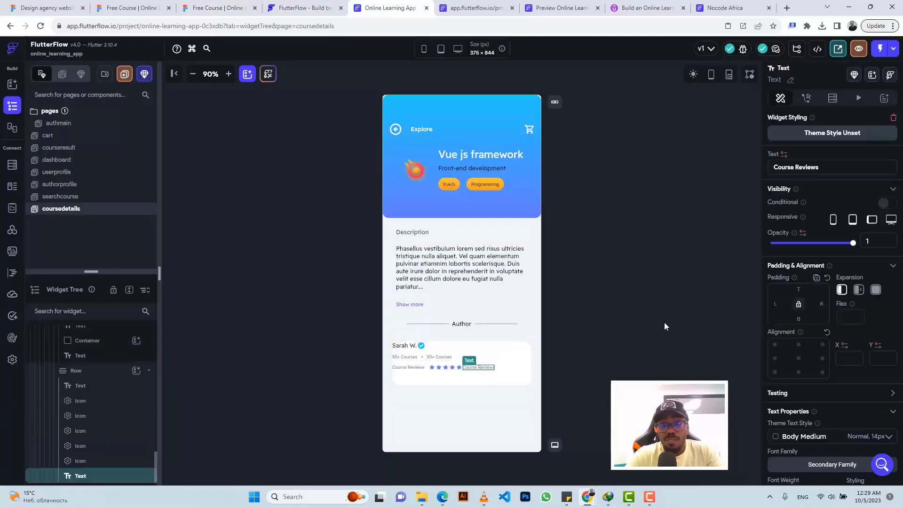
pyautogui.moveTo(826, 164); pyautogui.dragTo(765, 170)
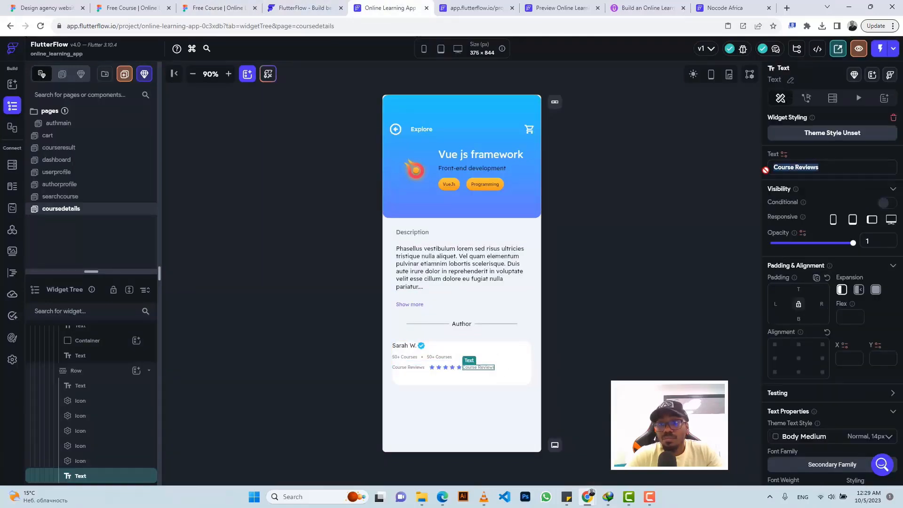
pyautogui.write('5.0')
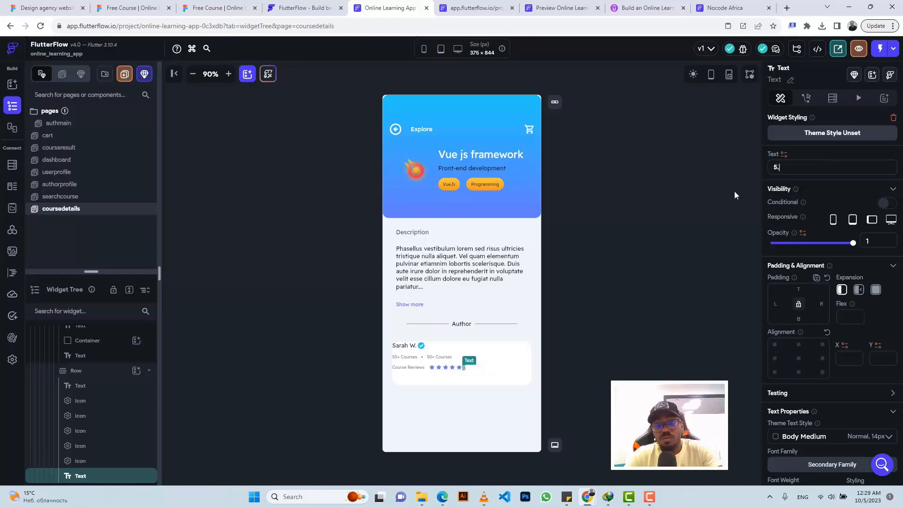
# Step: Check the rating text's typography in Figma, then set the FlutterFlow rating text's font size to 10 and its color to Primary Text
pyautogui.click(207, 8)
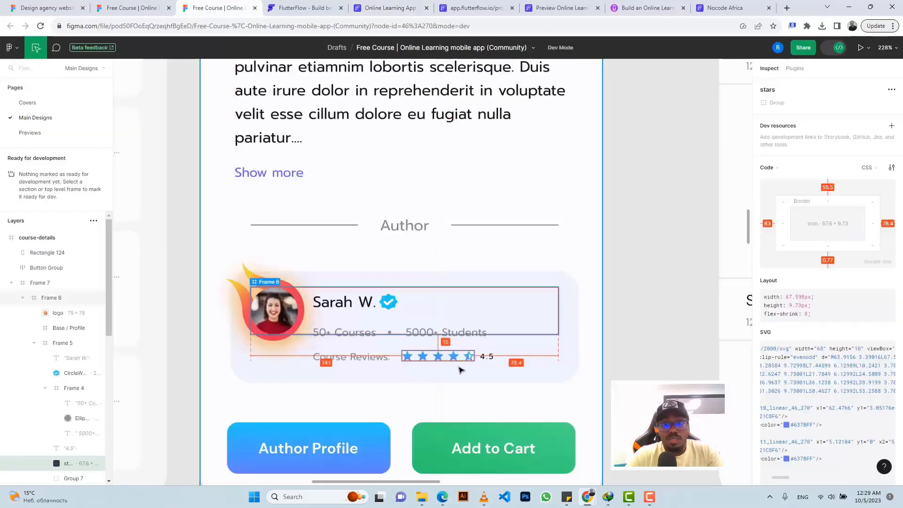
pyautogui.click(489, 357)
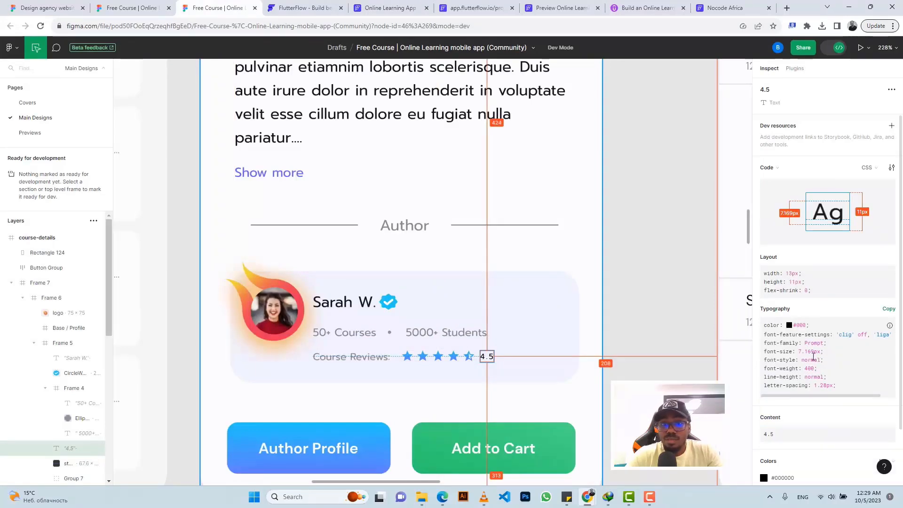
pyautogui.click(390, 8)
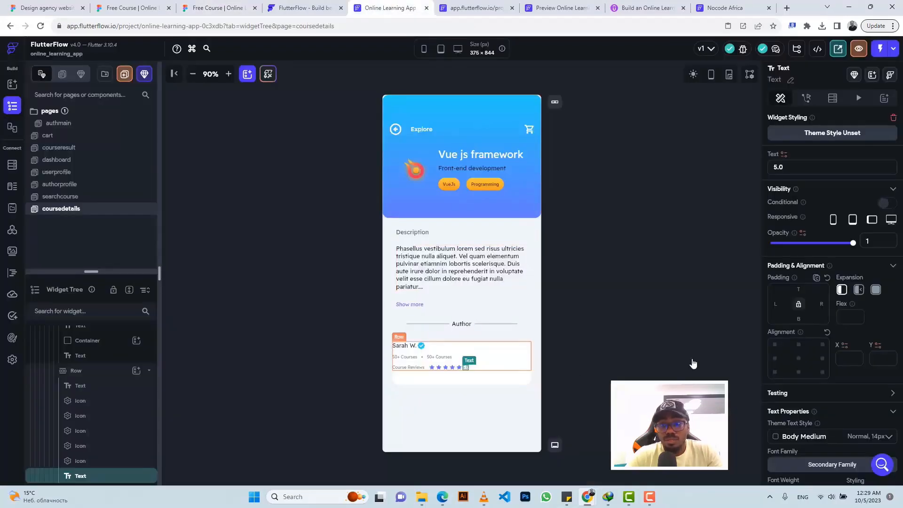
pyautogui.scroll(-4, 823, 335)
pyautogui.doubleClick(815, 334)
pyautogui.write('7')
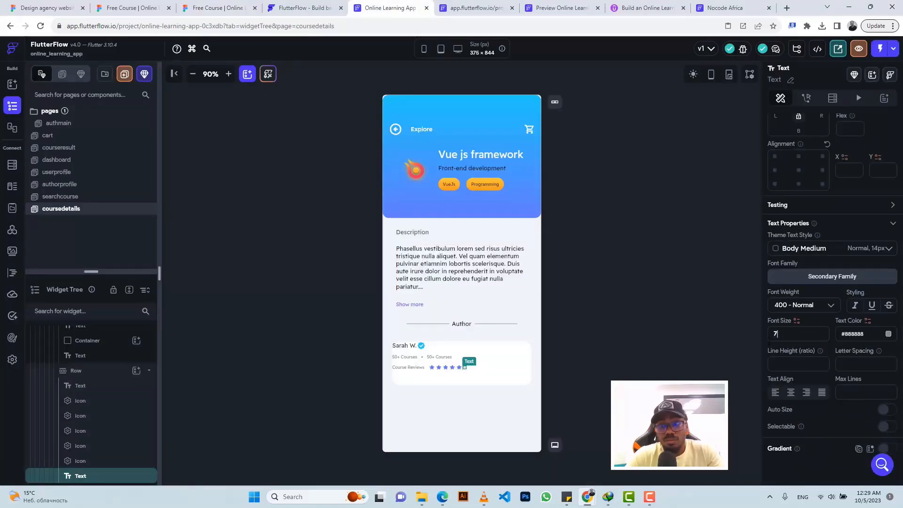
pyautogui.click(888, 334)
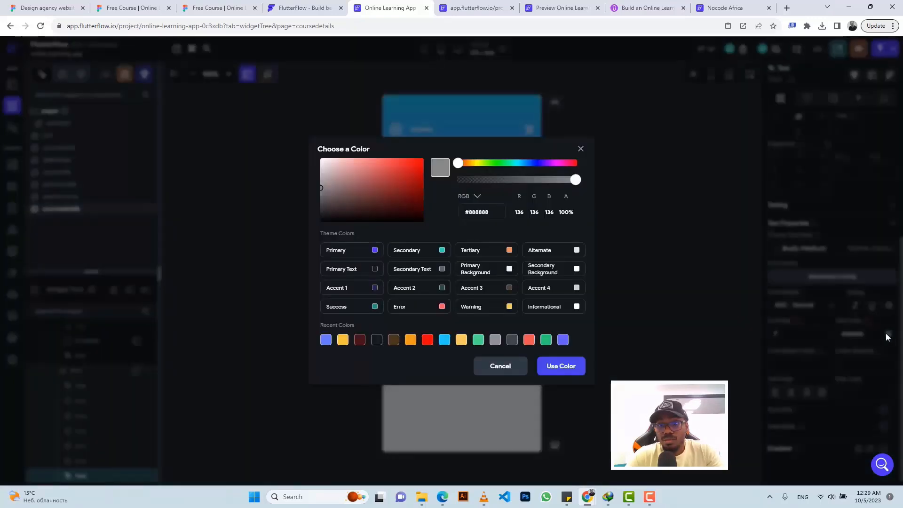
pyautogui.click(376, 272)
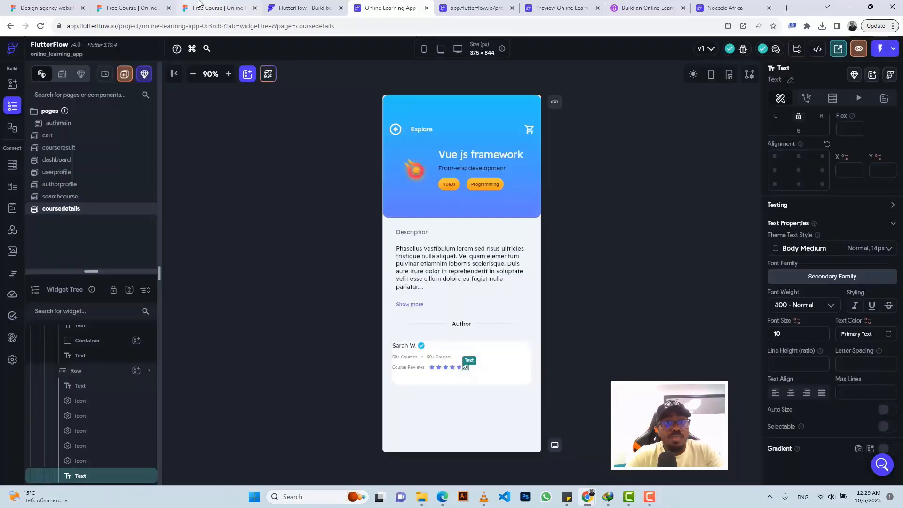
# Step: Inspect the author details' spacing in Figma, then set the left padding of the author details Column in FlutterFlow to 77
pyautogui.click(200, 6)
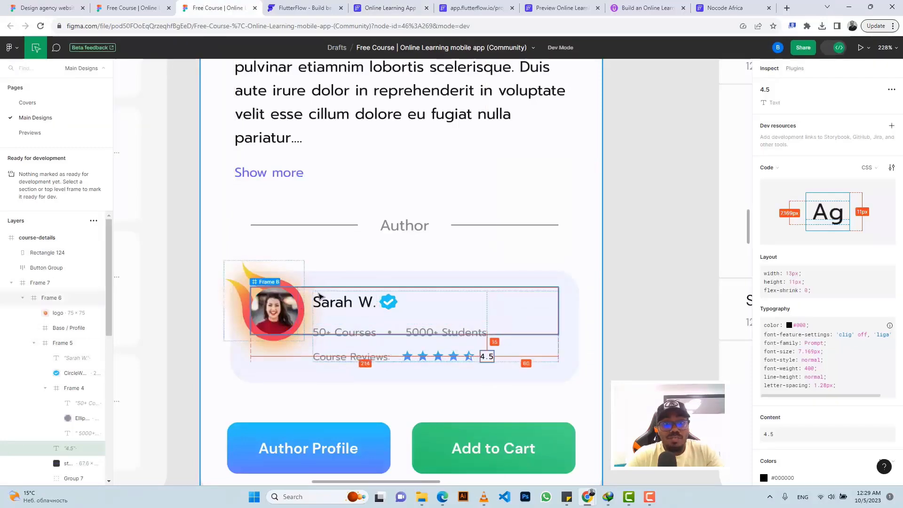
pyautogui.click(323, 296)
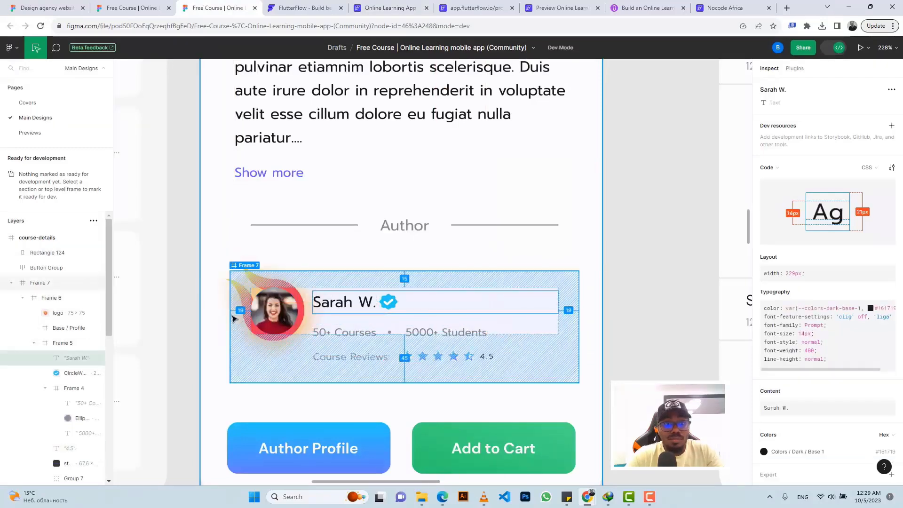
pyautogui.click(333, 361)
pyautogui.press('alt')
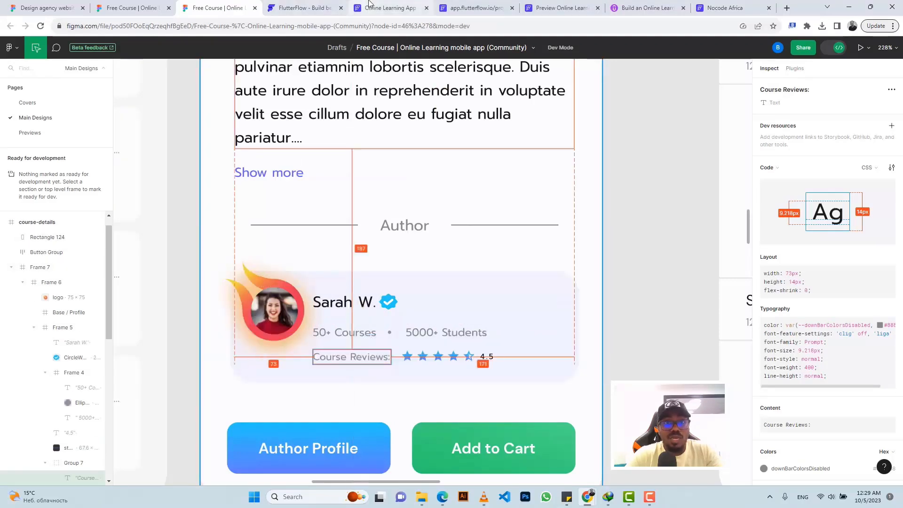
pyautogui.click(385, 8)
pyautogui.click(442, 352)
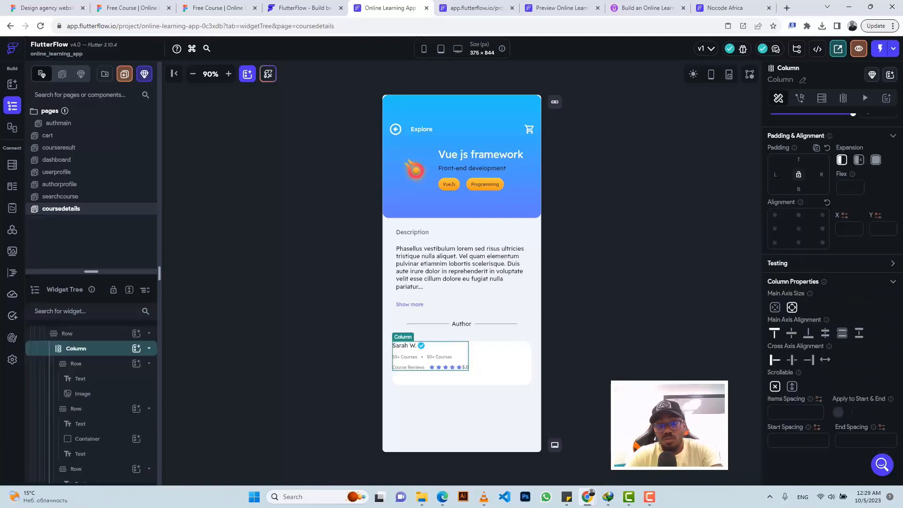
pyautogui.write('77')
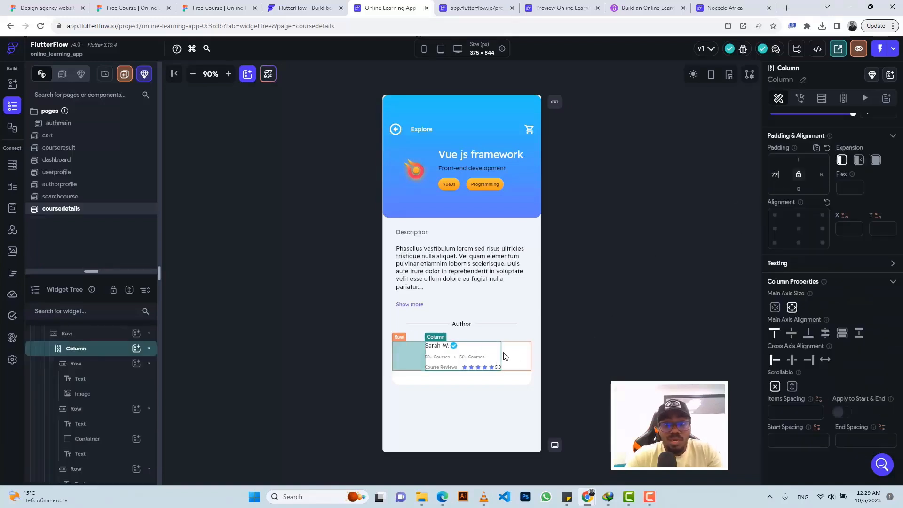
# Step: Recheck the author card in Figma, then center the main axis alignment of the card's outer Column in FlutterFlow
pyautogui.click(217, 8)
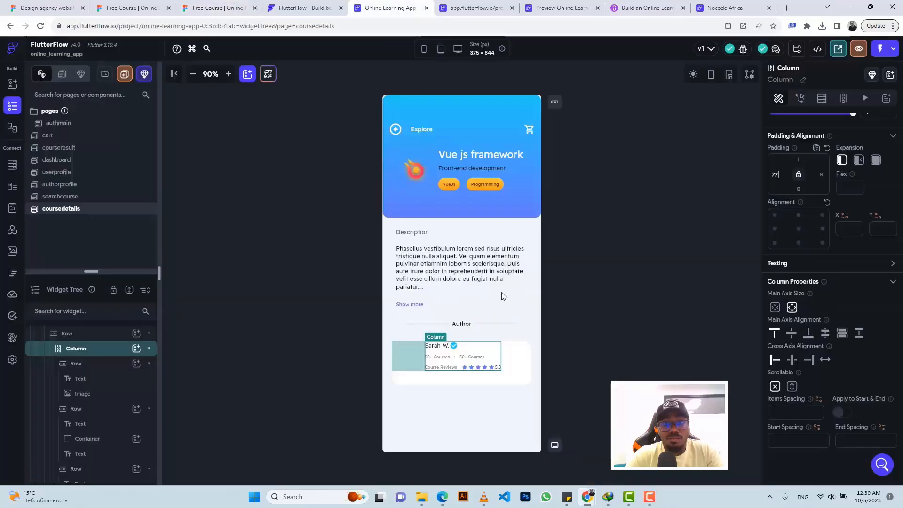
pyautogui.hotkey('ctrl', '5')
pyautogui.click(513, 370)
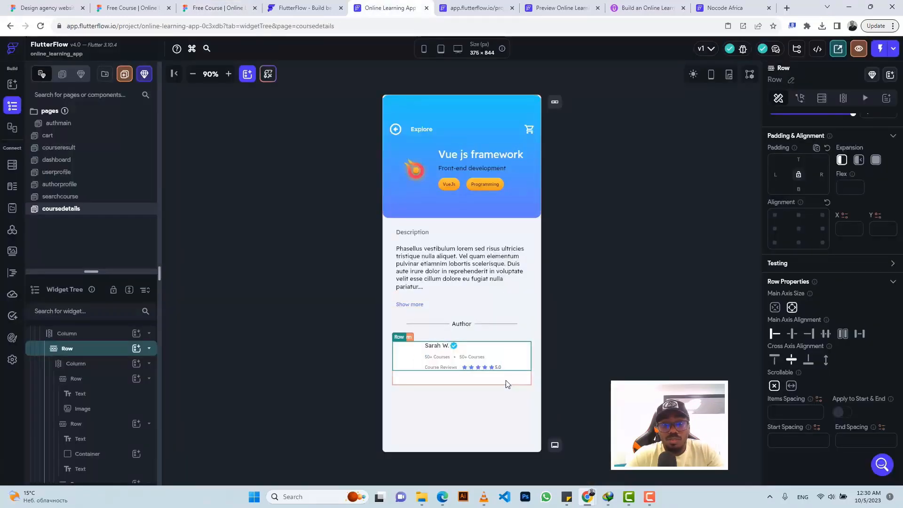
pyautogui.click(508, 379)
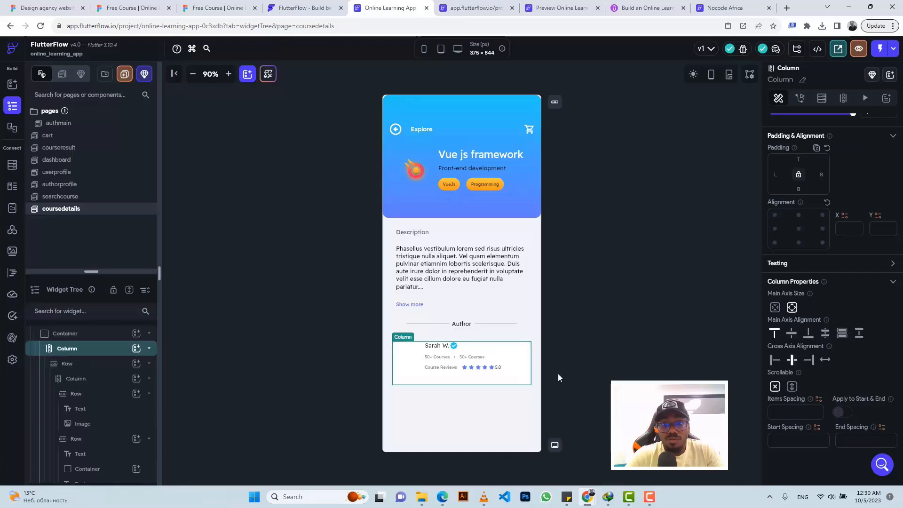
pyautogui.click(793, 333)
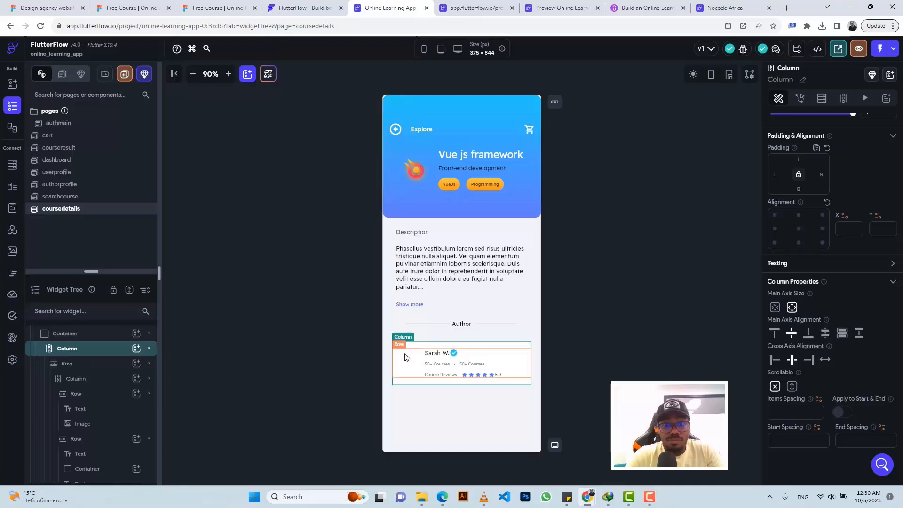
# Step: Wrap the author card Container in a Stack
pyautogui.click(76, 335)
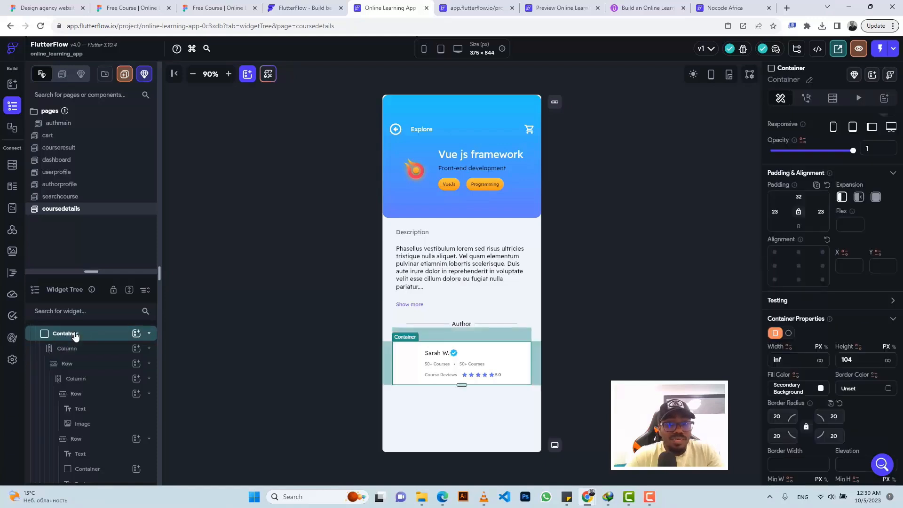
pyautogui.rightClick(106, 335)
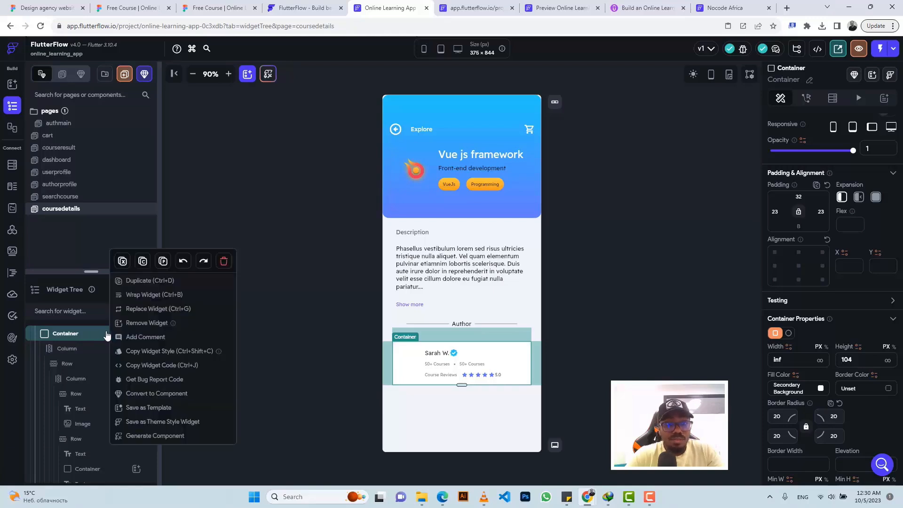
pyautogui.click(134, 296)
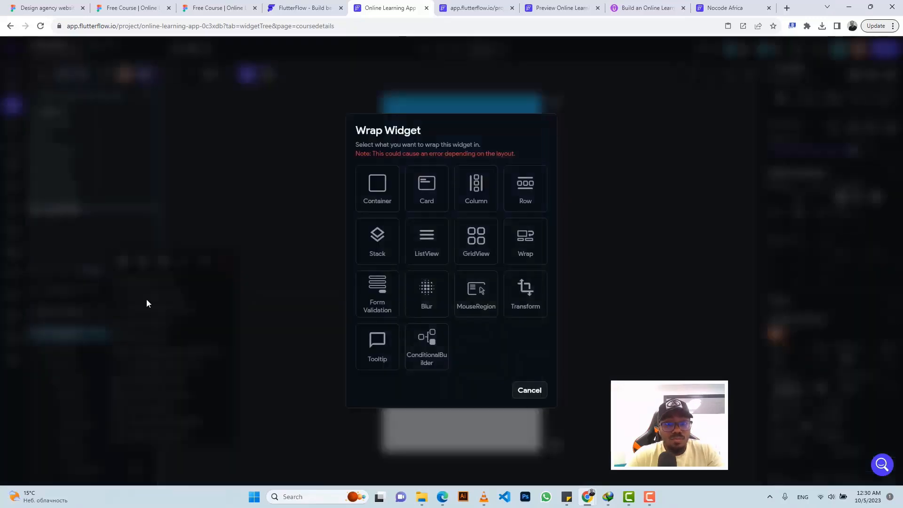
pyautogui.click(374, 242)
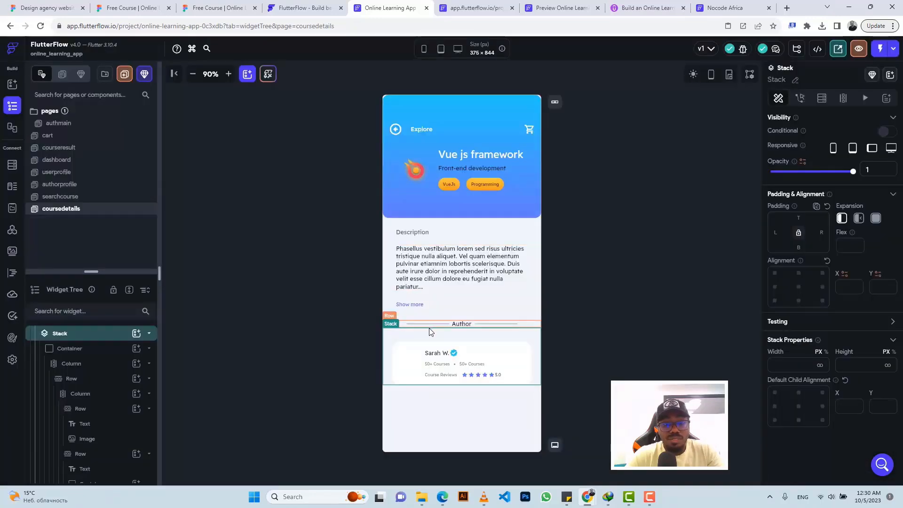
# Step: Clear the left and top padding of the author card Container inside the Stack
pyautogui.click(80, 350)
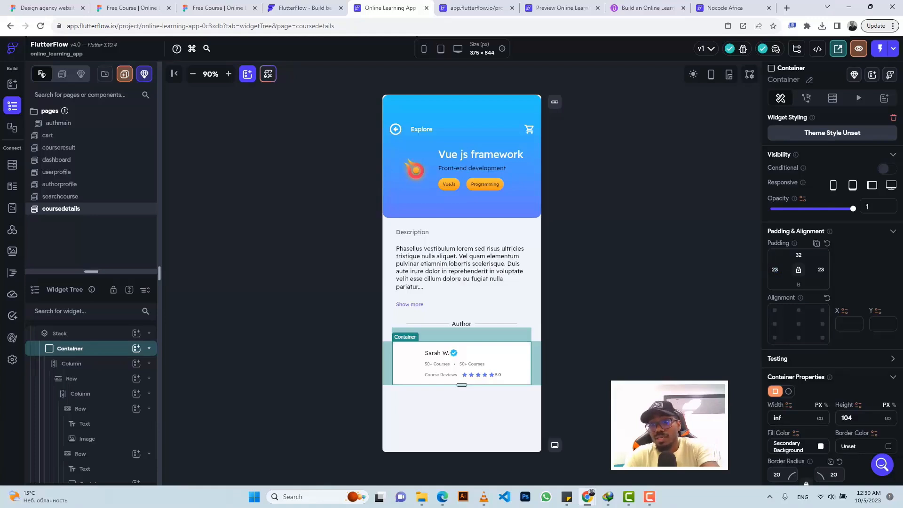
pyautogui.press('BackSpace')
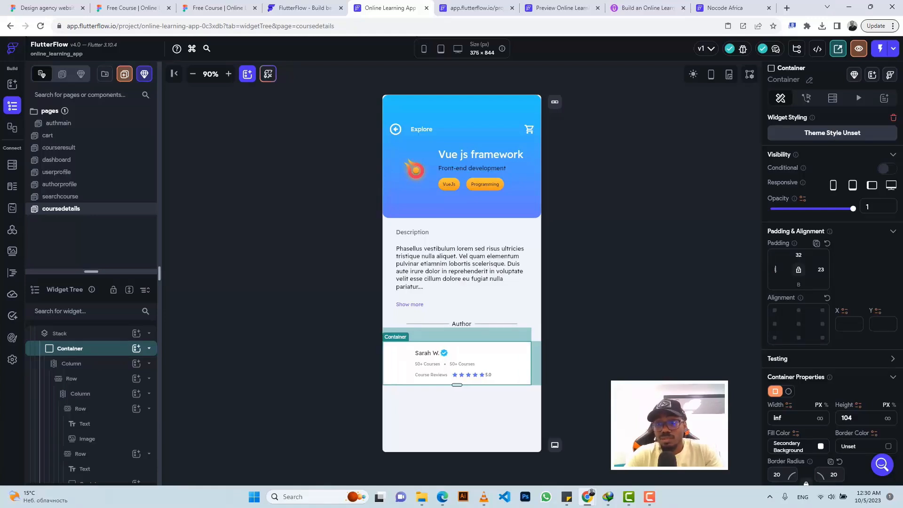
pyautogui.press('BackSpace')
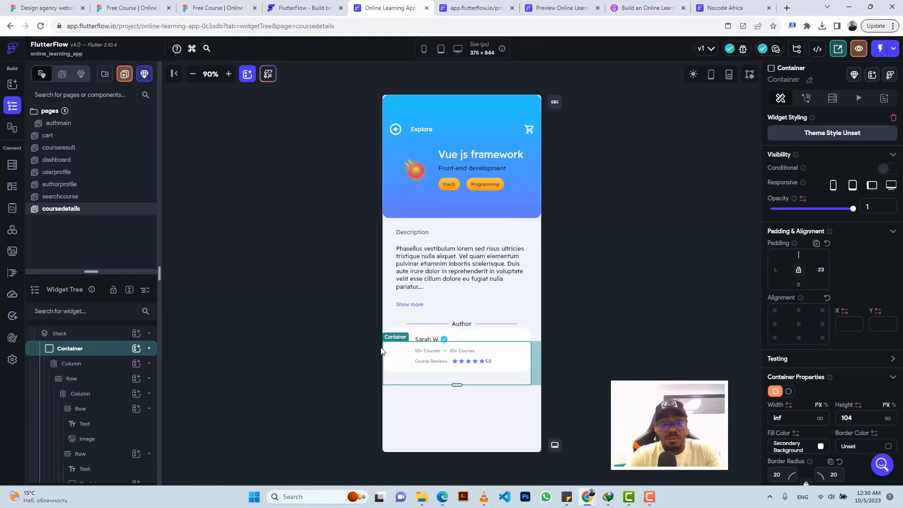
# Step: Set the Stack's left padding to 23 and its top padding to 32
pyautogui.click(107, 334)
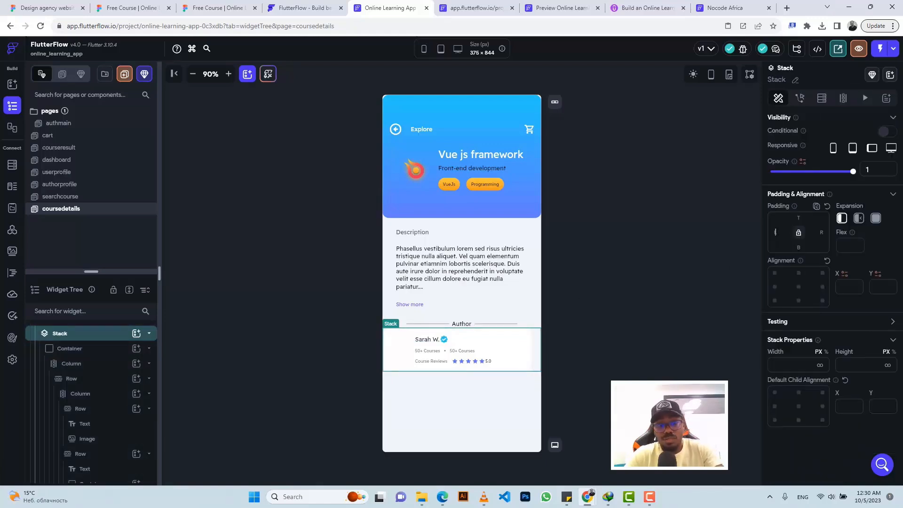
pyautogui.write('23')
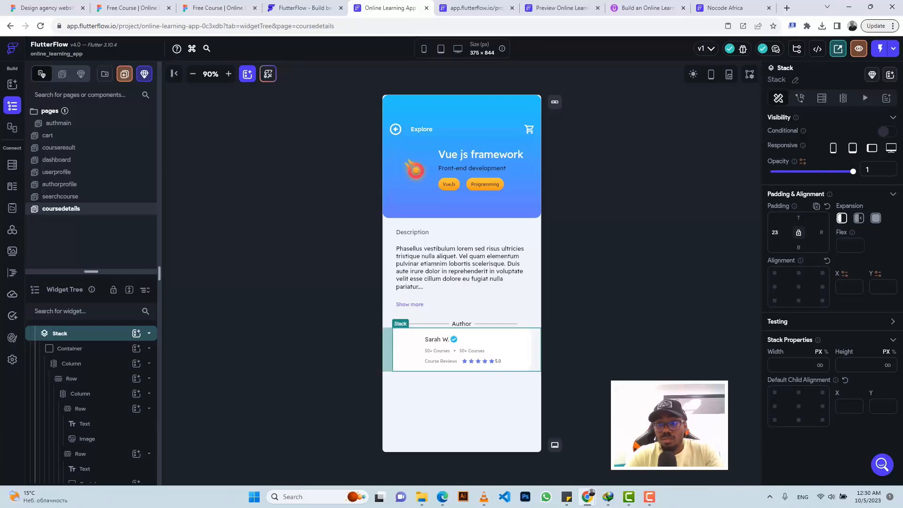
pyautogui.click(800, 217)
pyautogui.write('32')
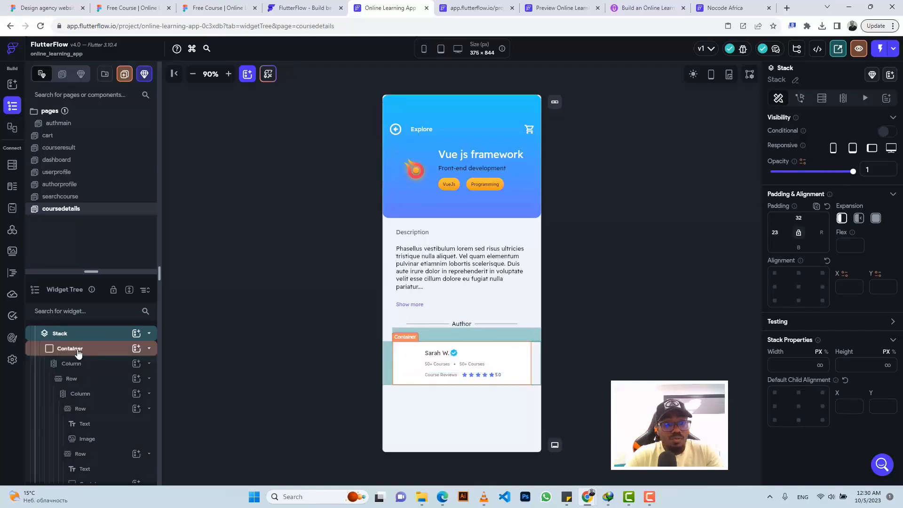
# Step: Add an Image to the Stack and set its width and height to 75 px
pyautogui.click(137, 334)
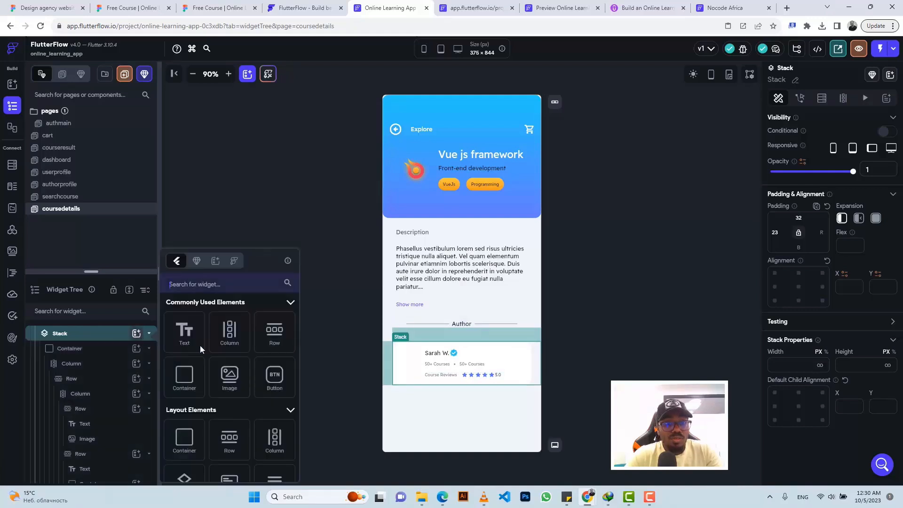
pyautogui.click(231, 379)
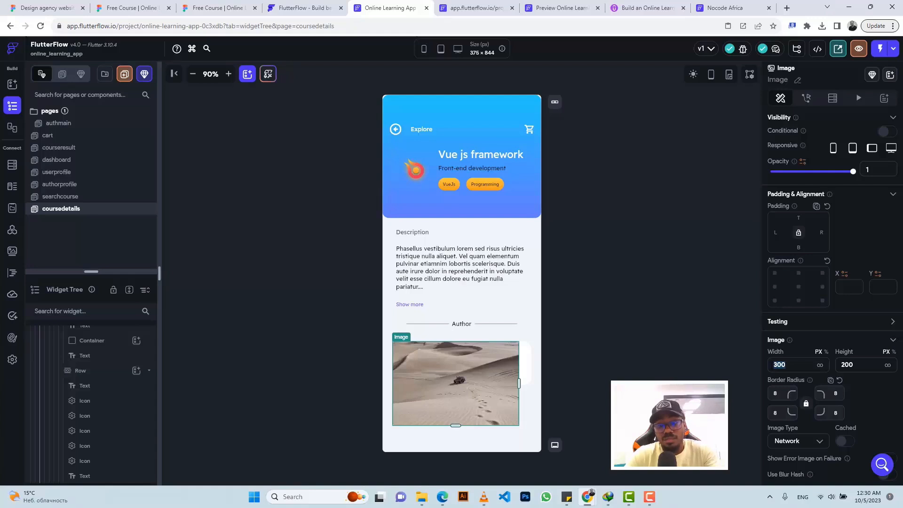
pyautogui.write('75')
pyautogui.click(854, 365)
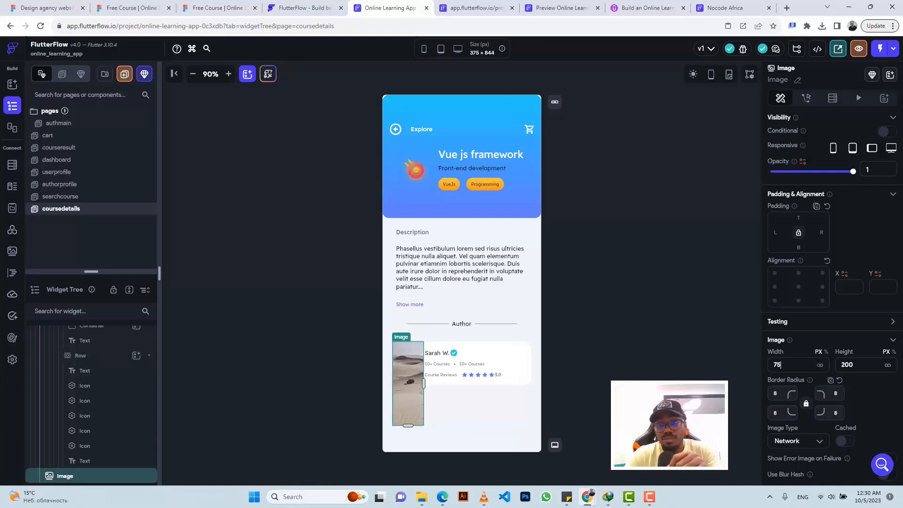
pyautogui.hotkey('ctrl', 'a')
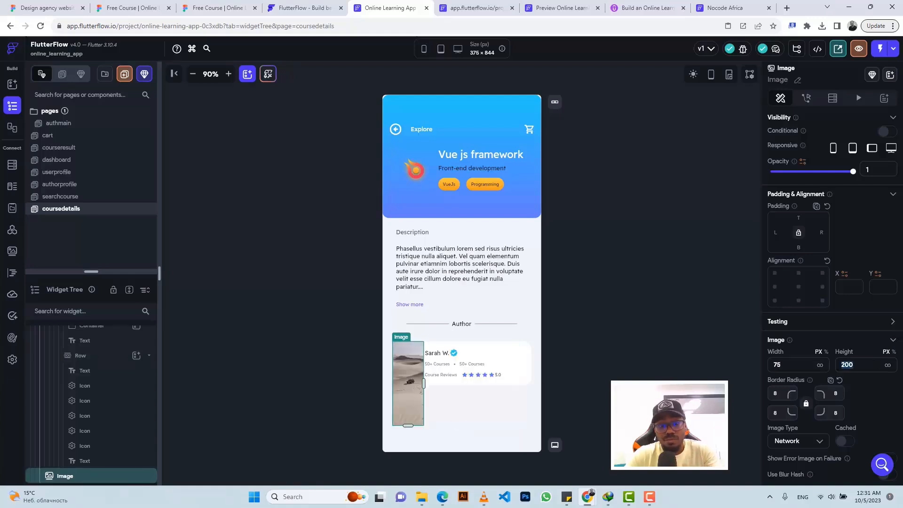
pyautogui.write('75')
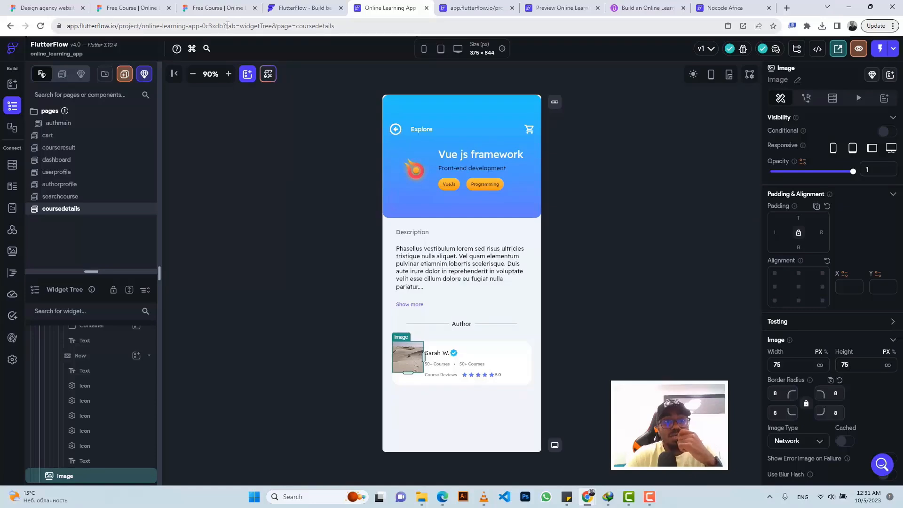
# Step: Check the author logo in Figma, then clear the new FlutterFlow image's border radius and open its image type options
pyautogui.click(217, 8)
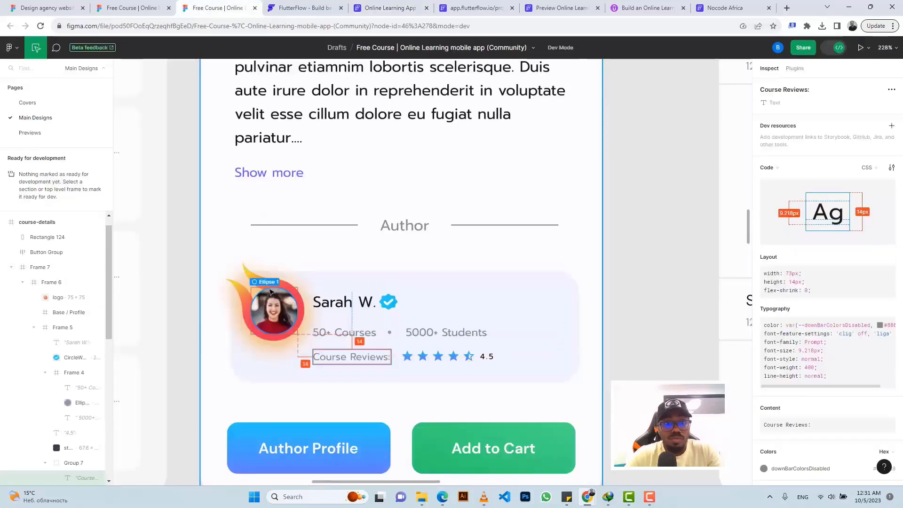
pyautogui.click(249, 277)
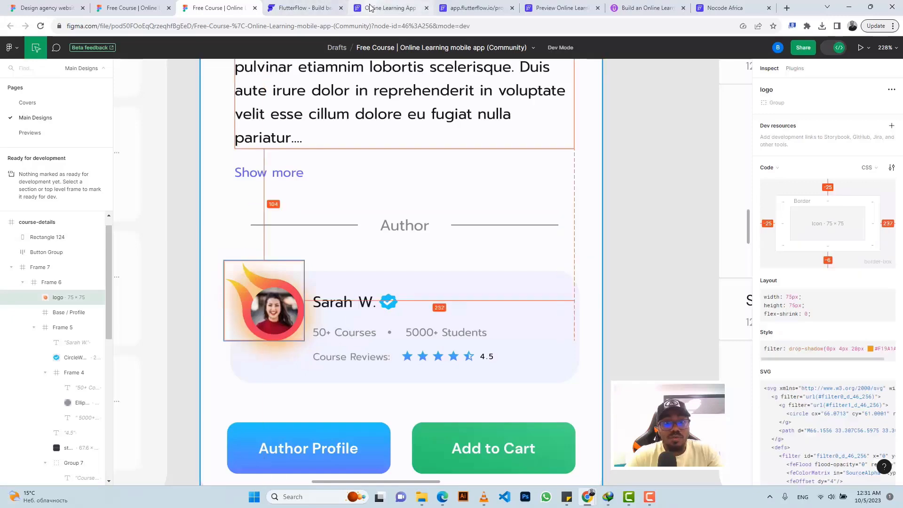
pyautogui.click(386, 8)
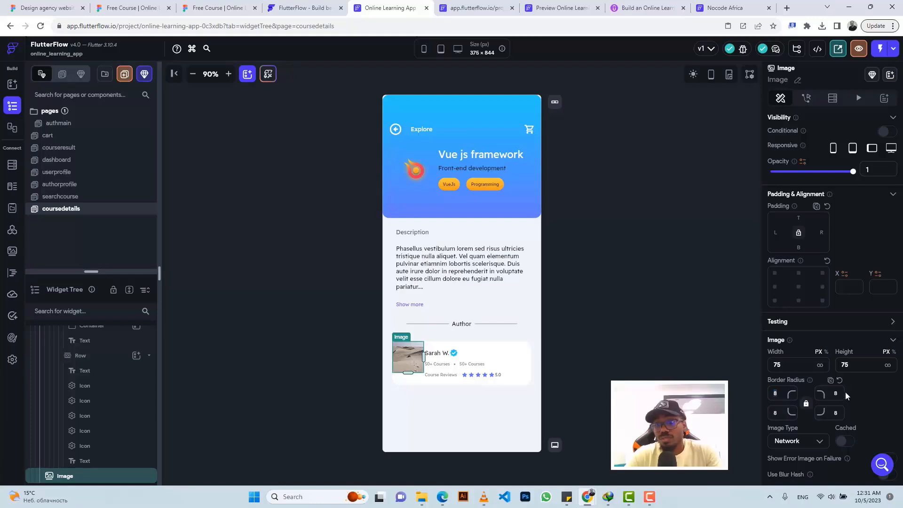
pyautogui.scroll(-4, 845, 392)
pyautogui.click(798, 259)
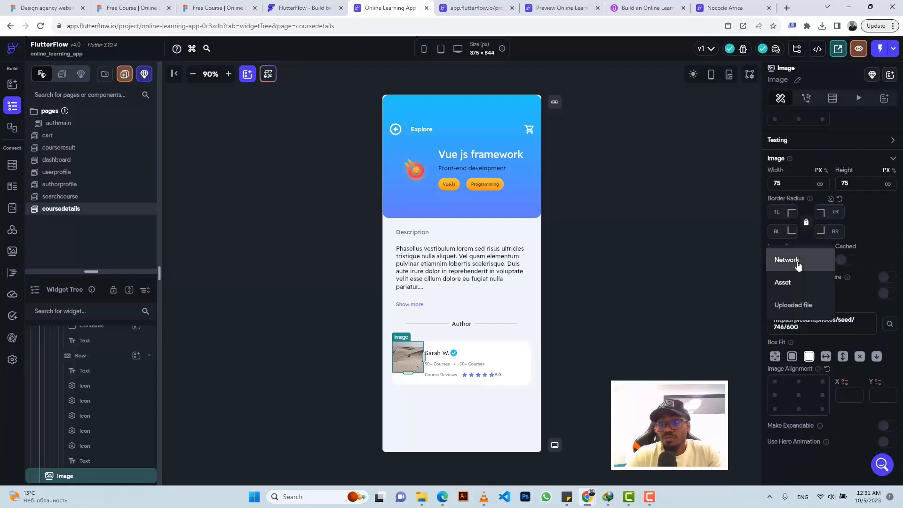
# Step: Set the author card image's type to Asset and upload logo (8).png from the Downloads folder
pyautogui.click(783, 283)
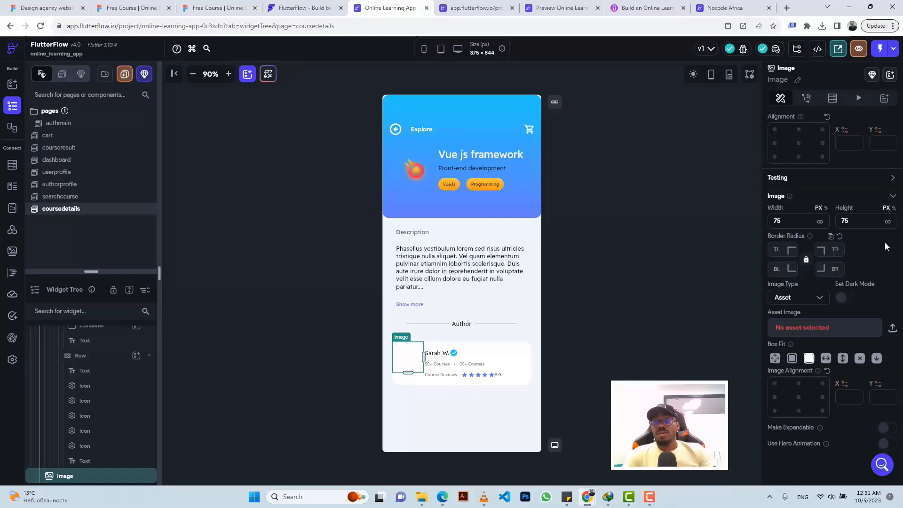
pyautogui.click(893, 328)
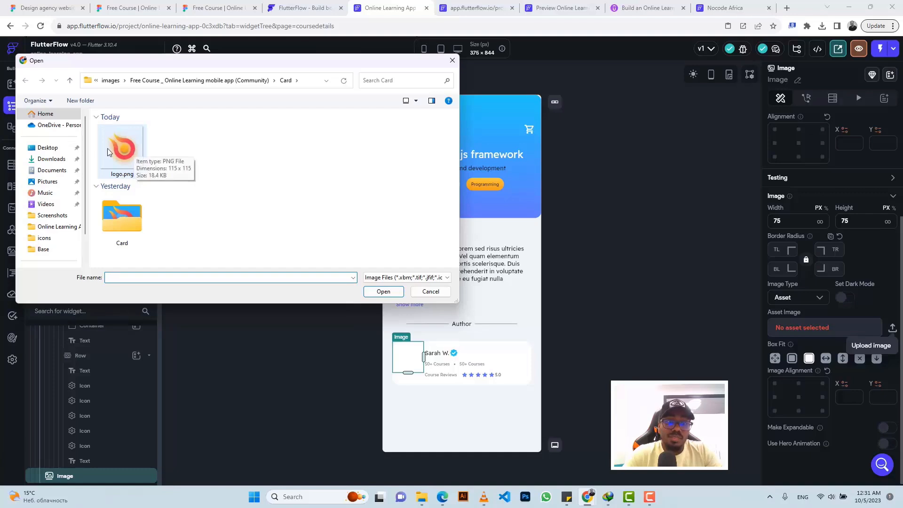
pyautogui.click(50, 149)
pyautogui.click(53, 160)
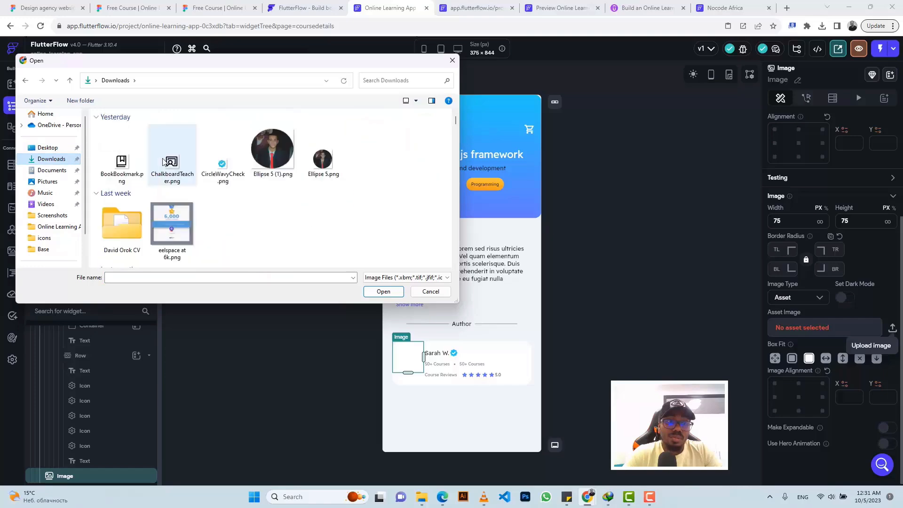
pyautogui.click(123, 152)
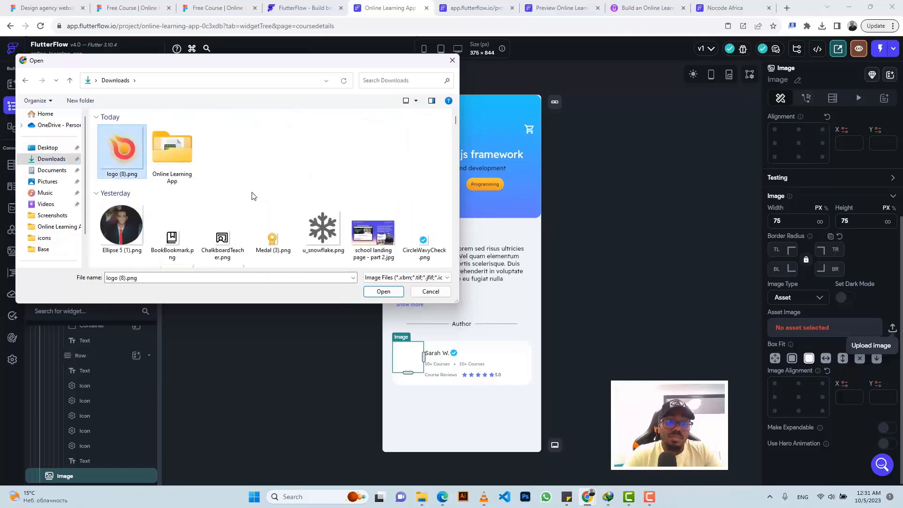
pyautogui.click(375, 293)
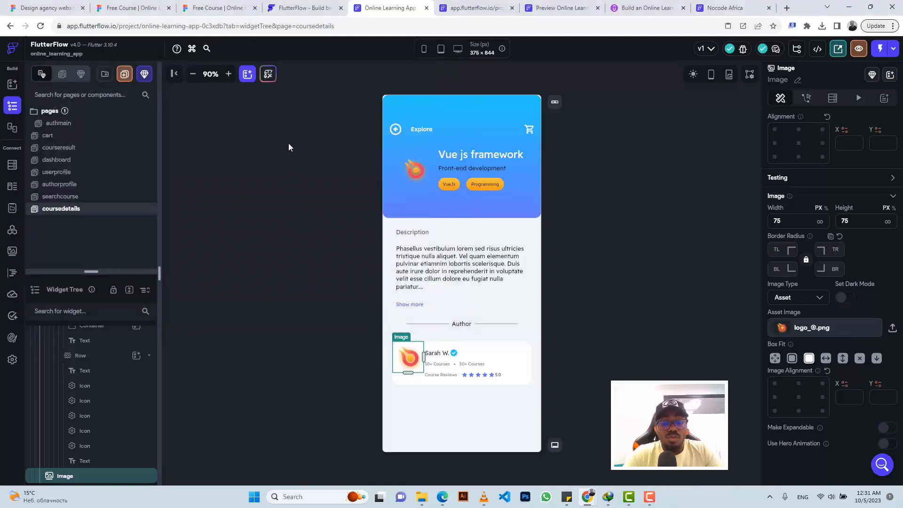
# Step: Check the logo's offset in the Figma design and set the author card container's padding to 25 top and 10 left
pyautogui.click(484, 348)
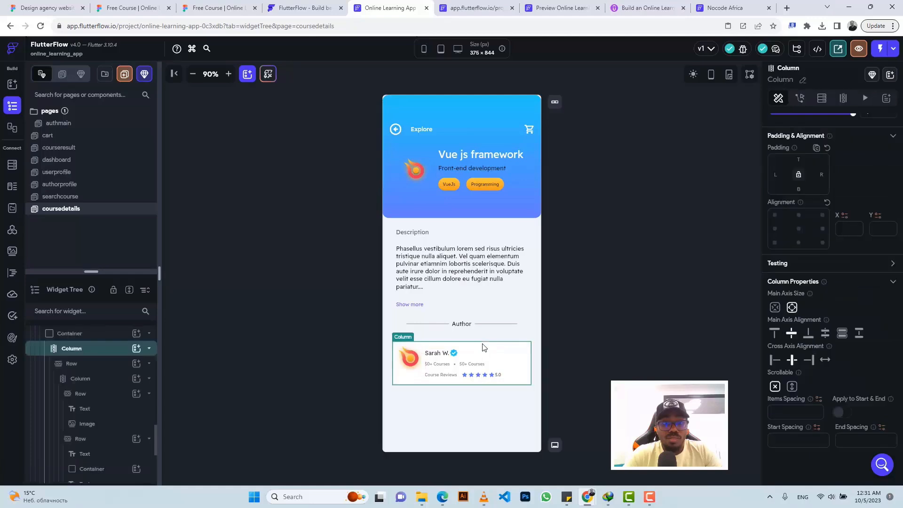
pyautogui.click(94, 335)
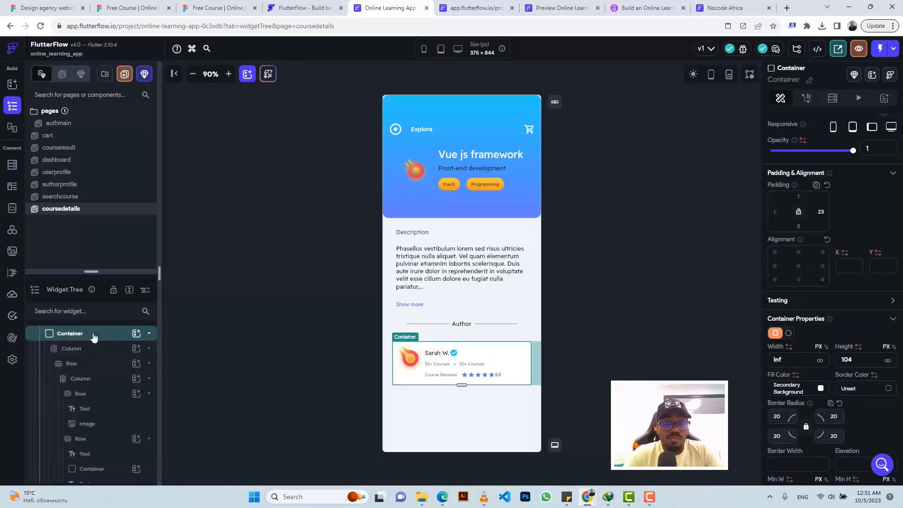
pyautogui.click(217, 8)
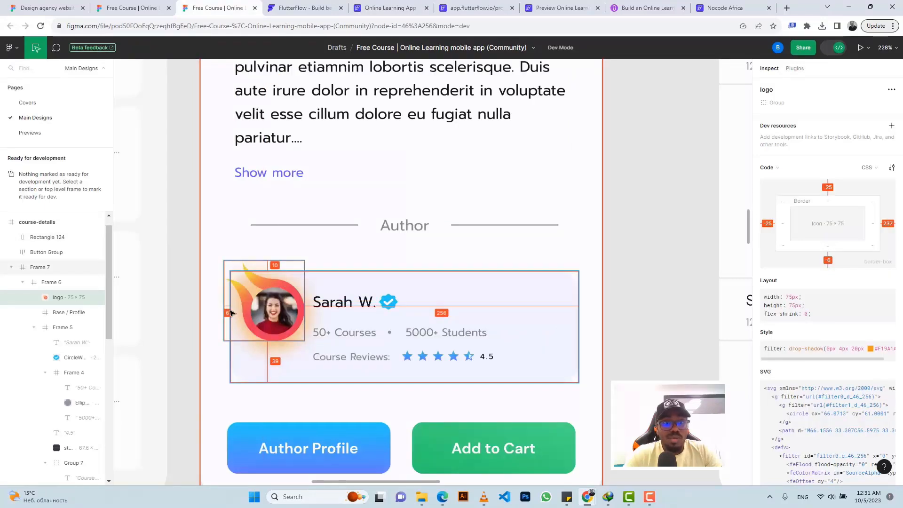
pyautogui.click(301, 8)
pyautogui.click(391, 8)
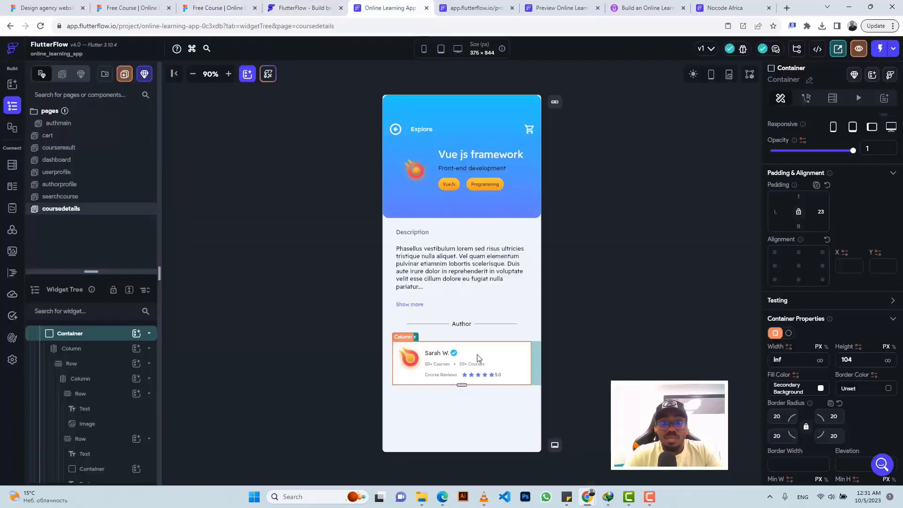
pyautogui.click(799, 196)
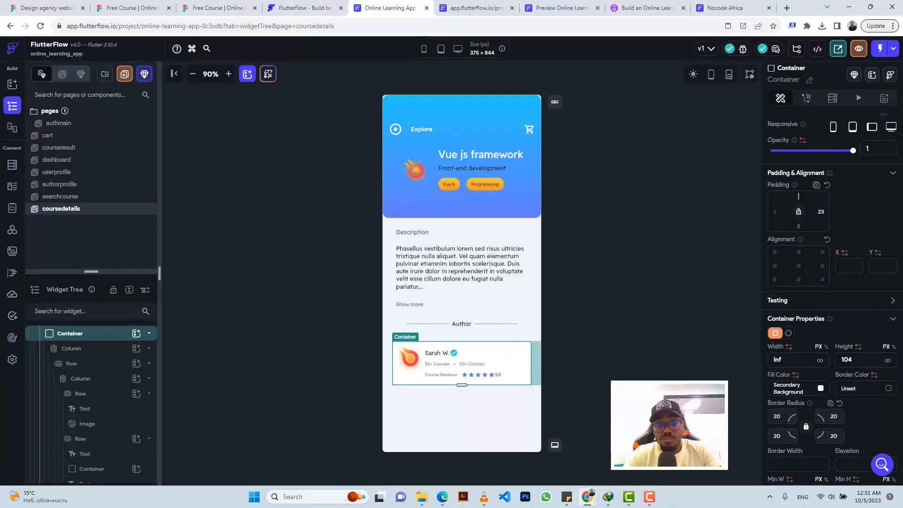
pyautogui.write('10')
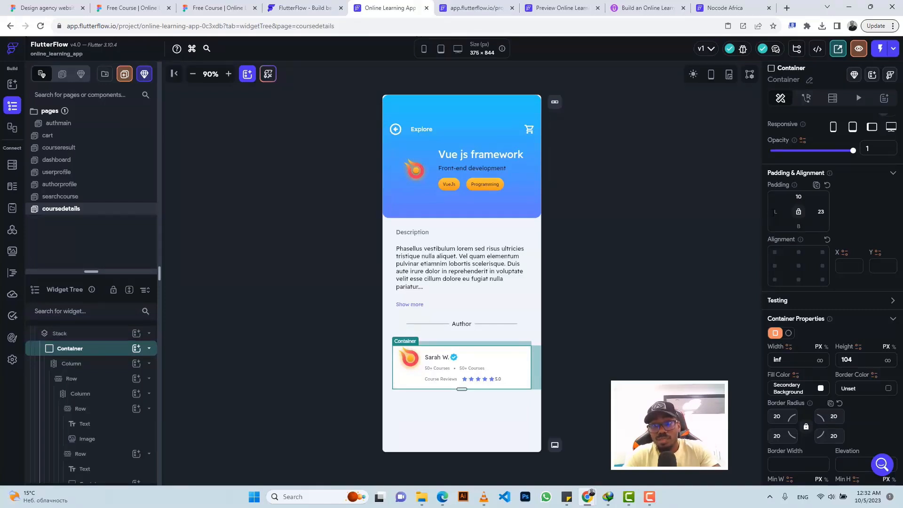
pyautogui.write('5')
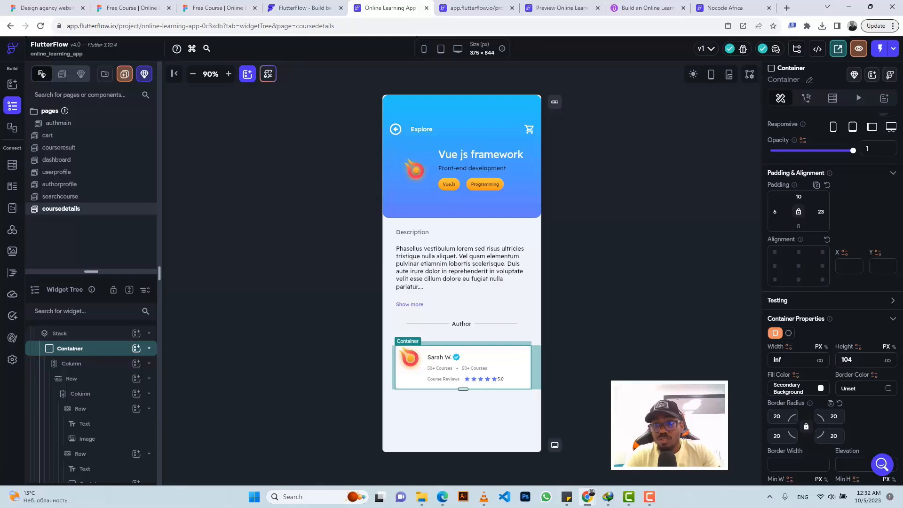
pyautogui.write('25')
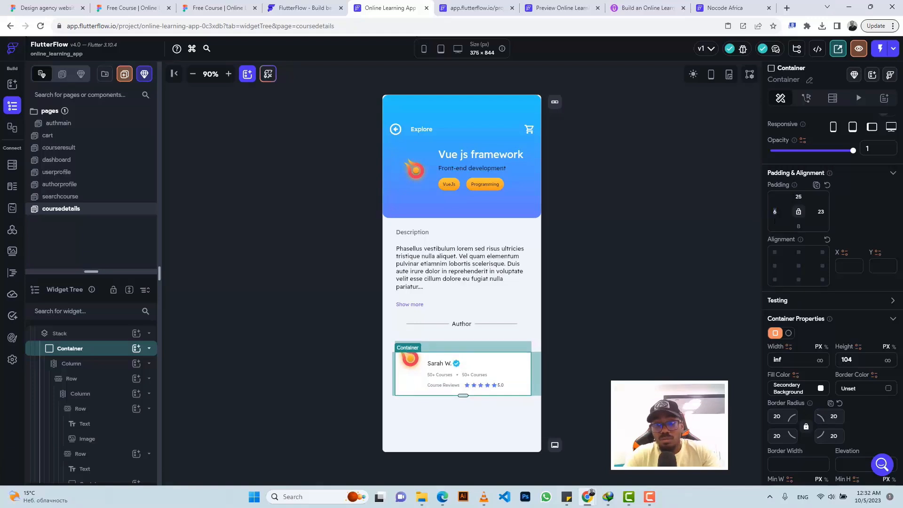
pyautogui.write('10')
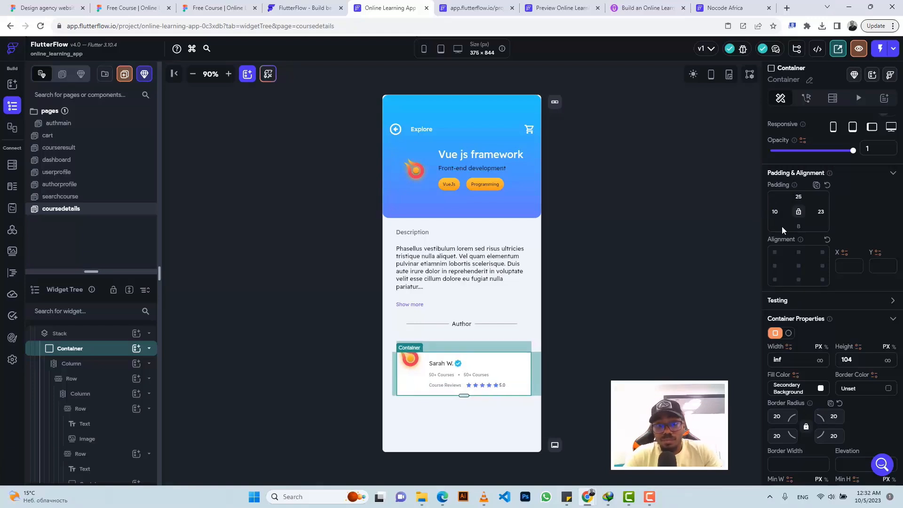
pyautogui.click(631, 301)
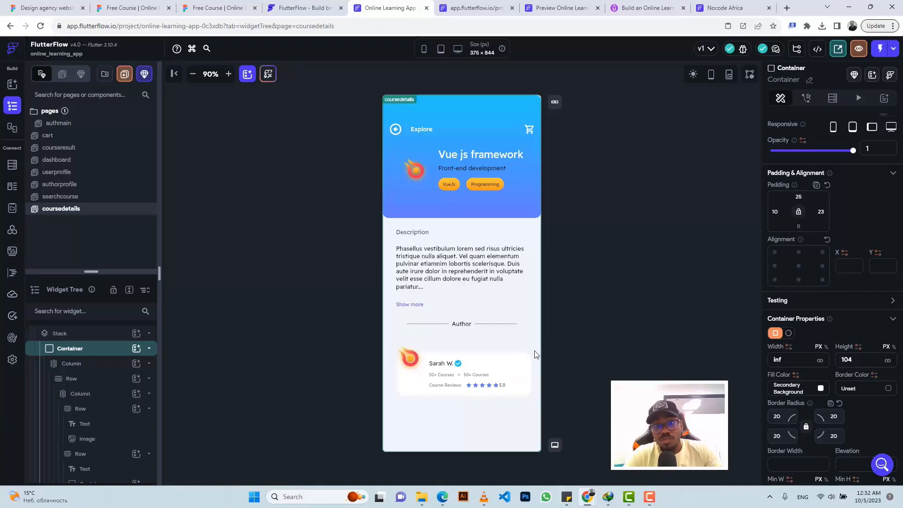
pyautogui.press('Escape')
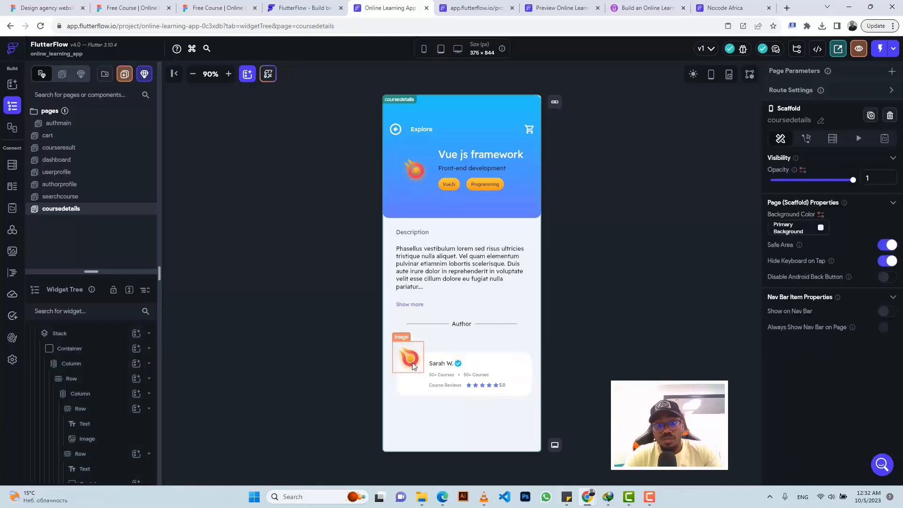
# Step: Compare the author card with the Figma design, try the Contain box fit on its logo image, and restore the previous fit
pyautogui.click(217, 9)
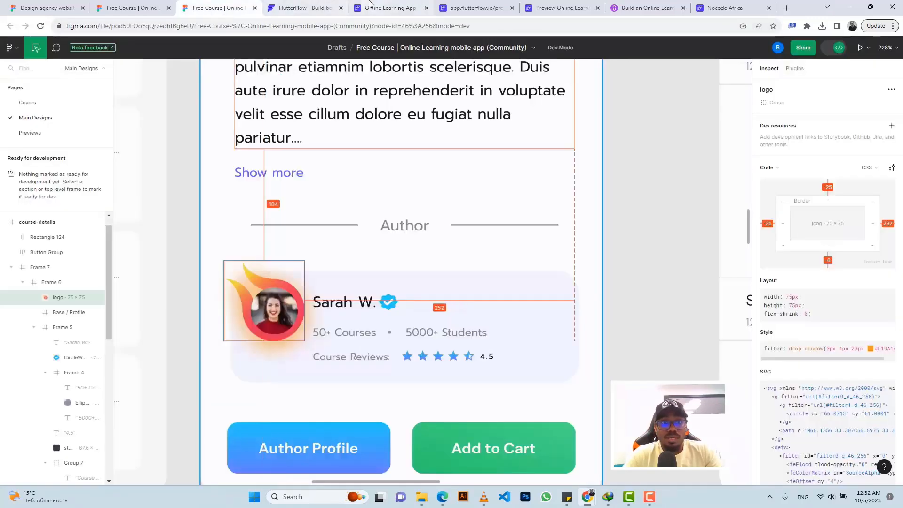
pyautogui.click(387, 8)
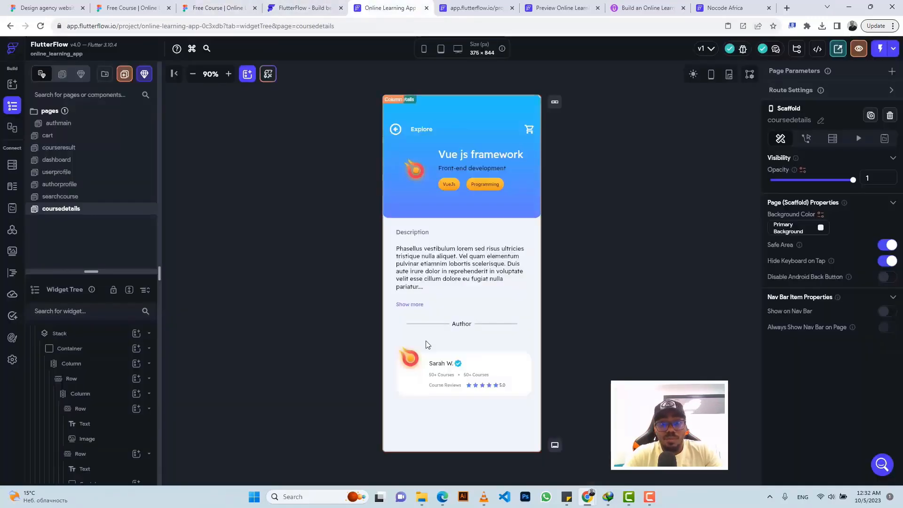
pyautogui.click(410, 365)
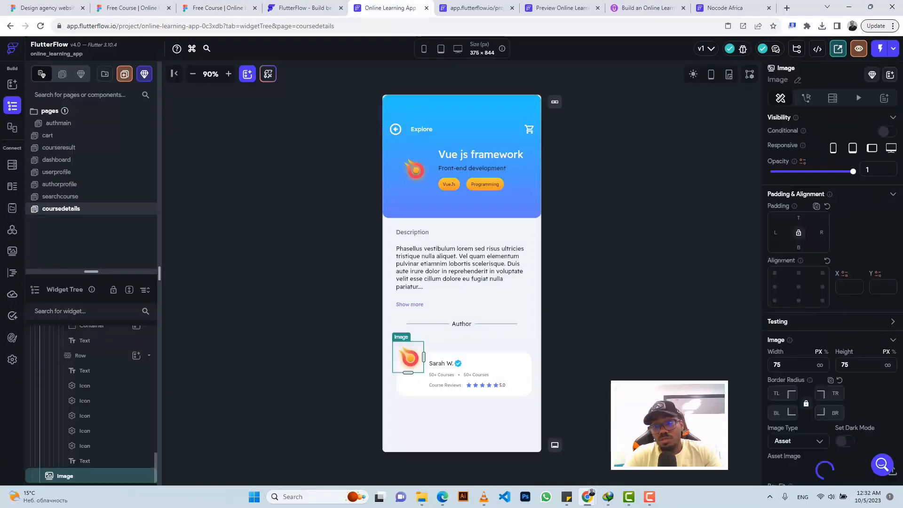
pyautogui.scroll(-3, 807, 415)
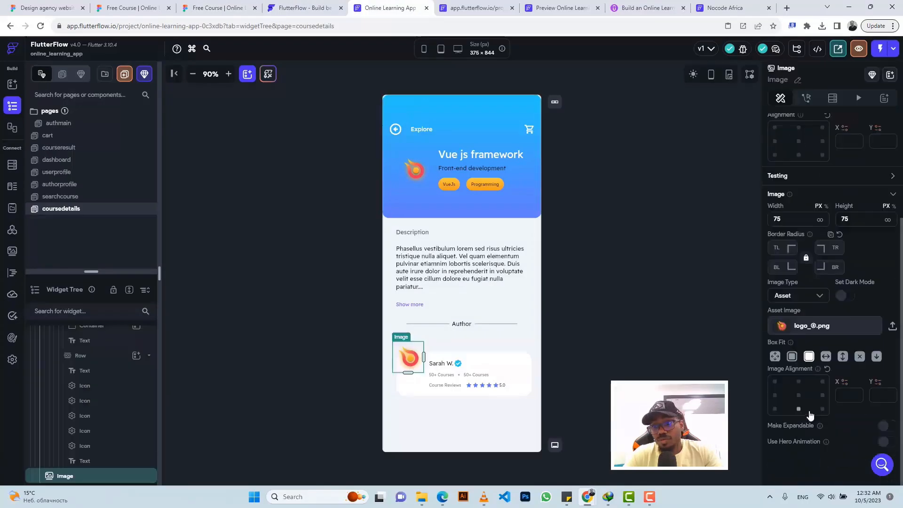
pyautogui.click(793, 357)
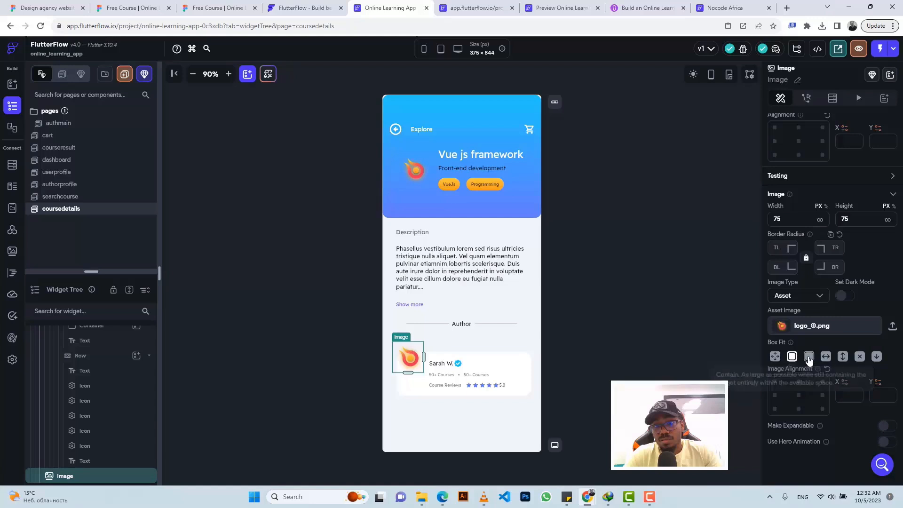
pyautogui.click(809, 357)
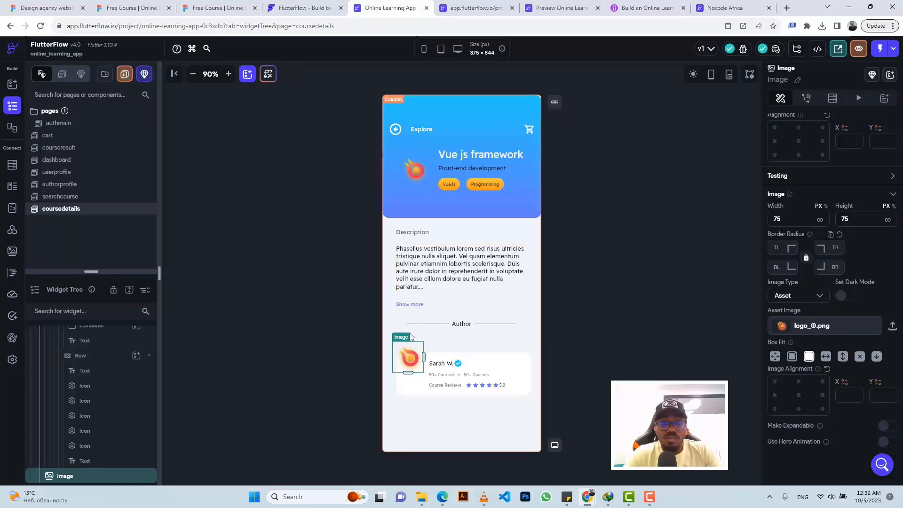
# Step: Wrap the author card's logo image in a Stack and add a CircleImage widget inside it
pyautogui.rightClick(123, 473)
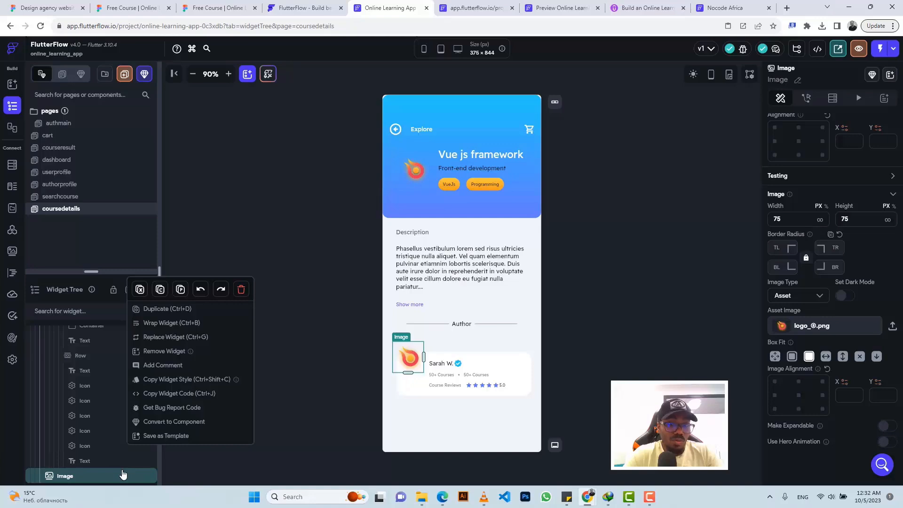
pyautogui.click(173, 323)
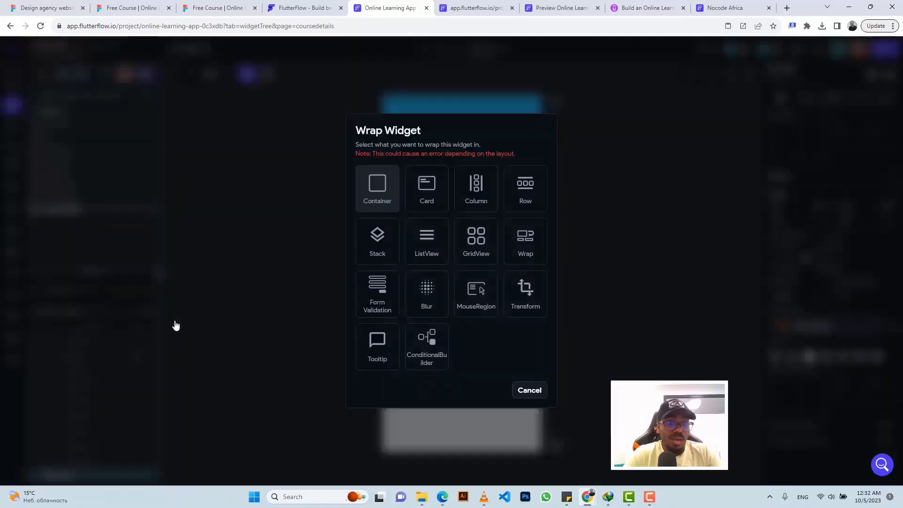
pyautogui.click(377, 235)
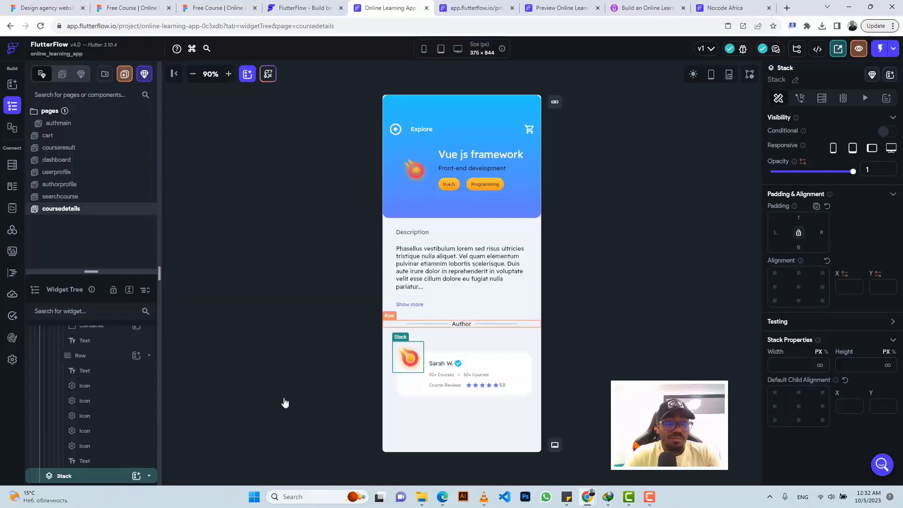
pyautogui.click(136, 476)
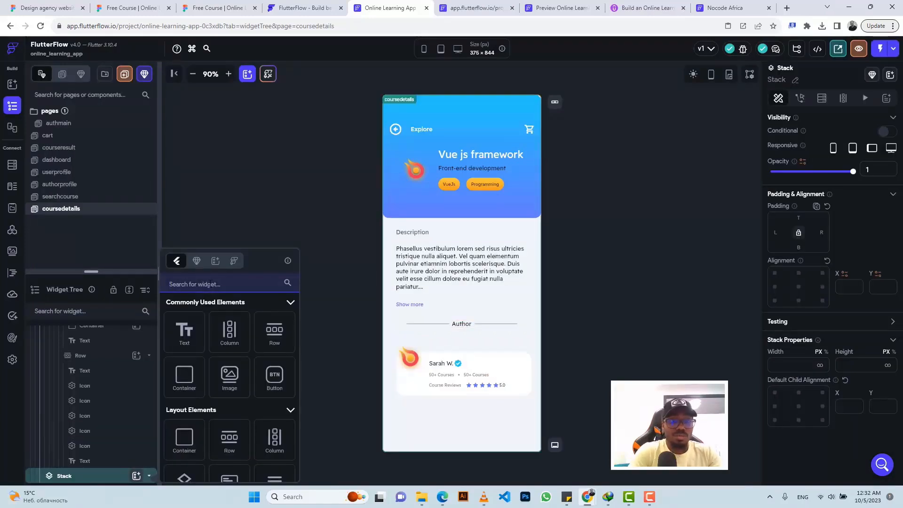
pyautogui.write('circ')
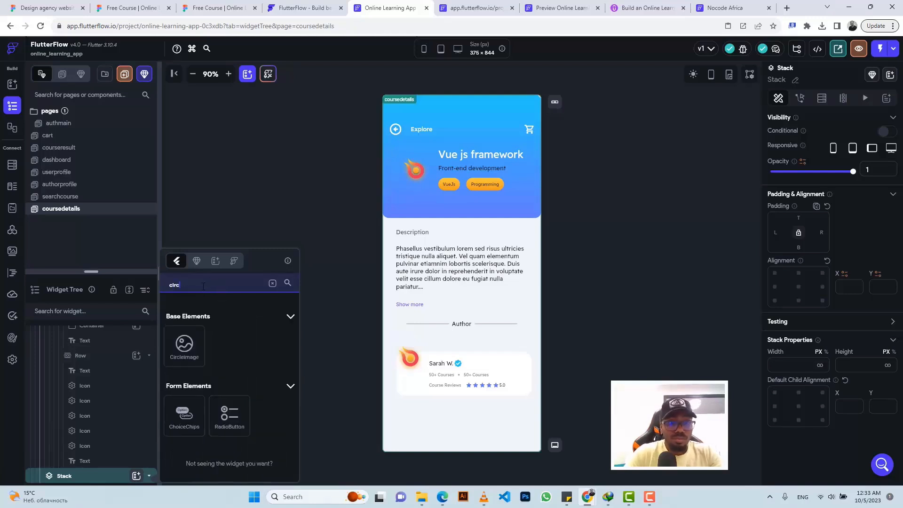
pyautogui.click(184, 346)
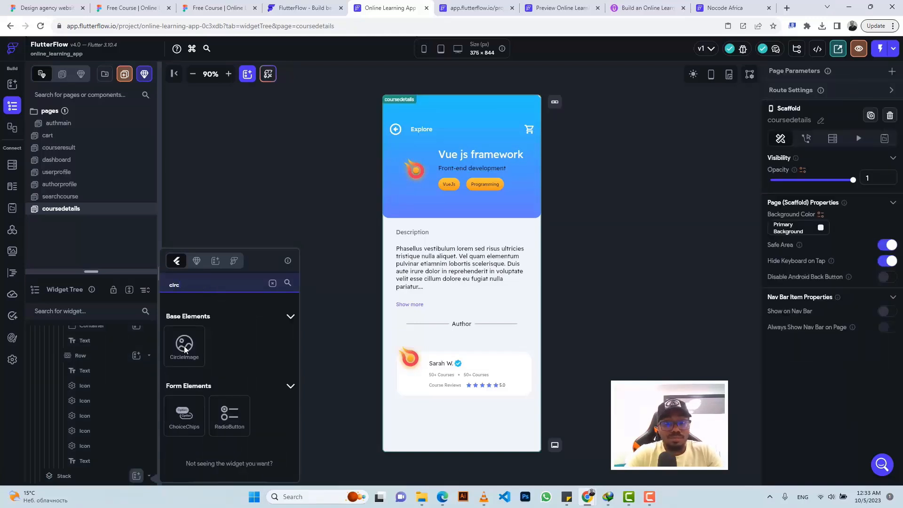
pyautogui.click(184, 346)
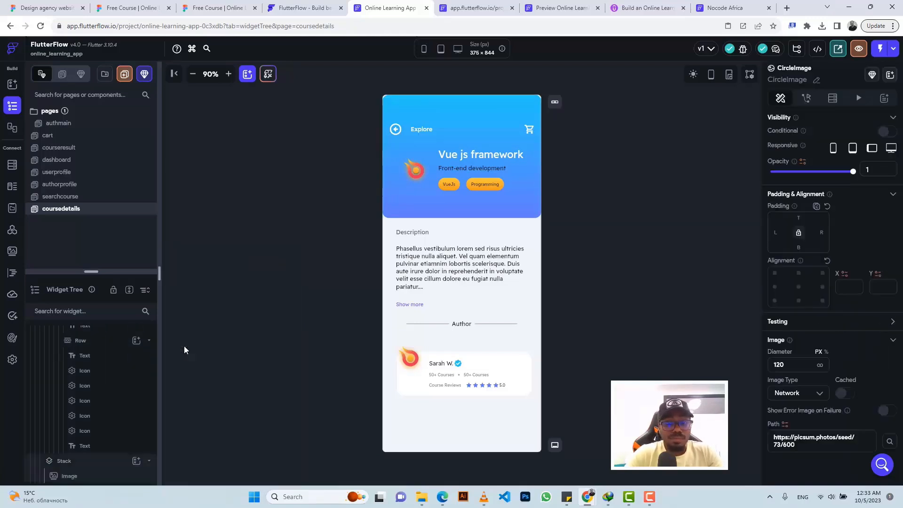
# Step: Check the author photo's size in the Figma design and set the CircleImage diameter to 44 px
pyautogui.click(218, 5)
pyautogui.click(270, 299)
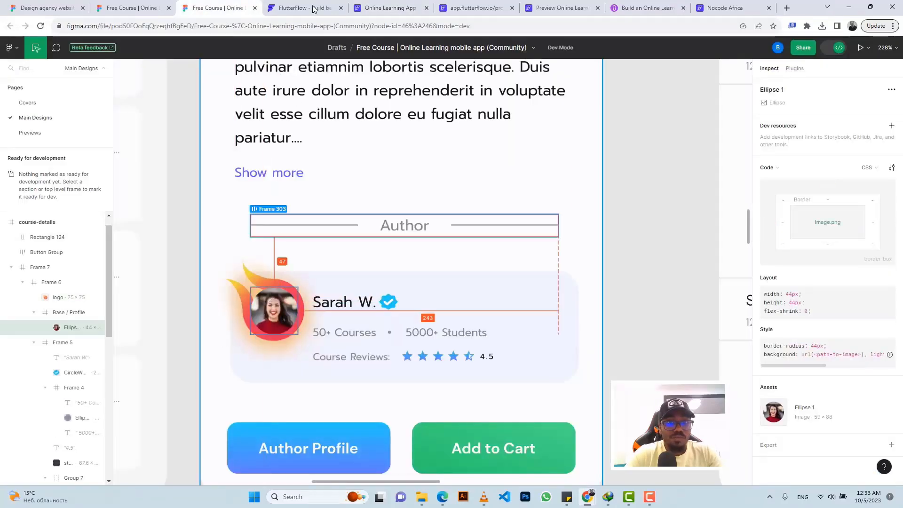
pyautogui.click(380, 15)
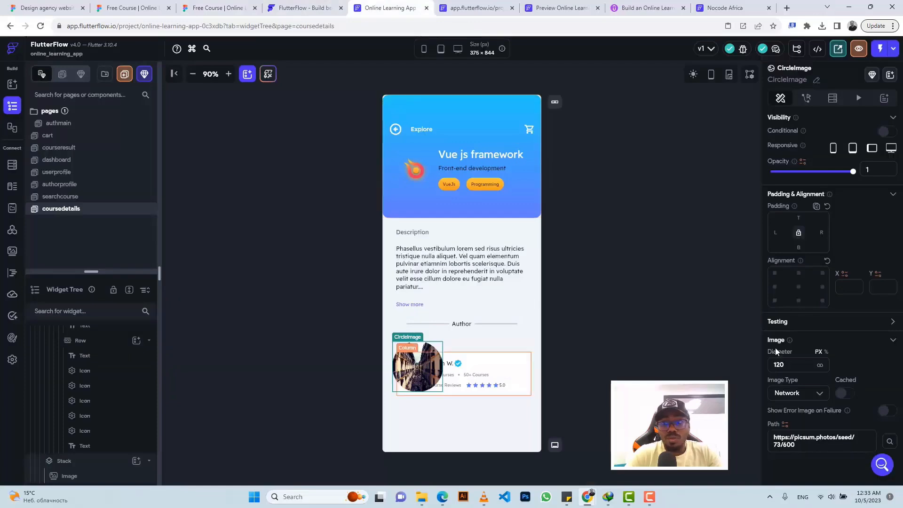
pyautogui.moveTo(798, 364); pyautogui.dragTo(777, 364)
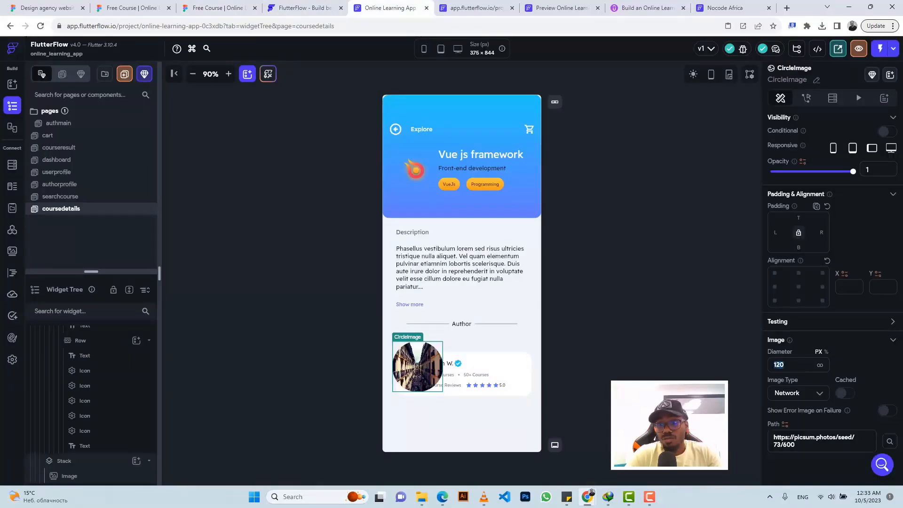
pyautogui.write('44')
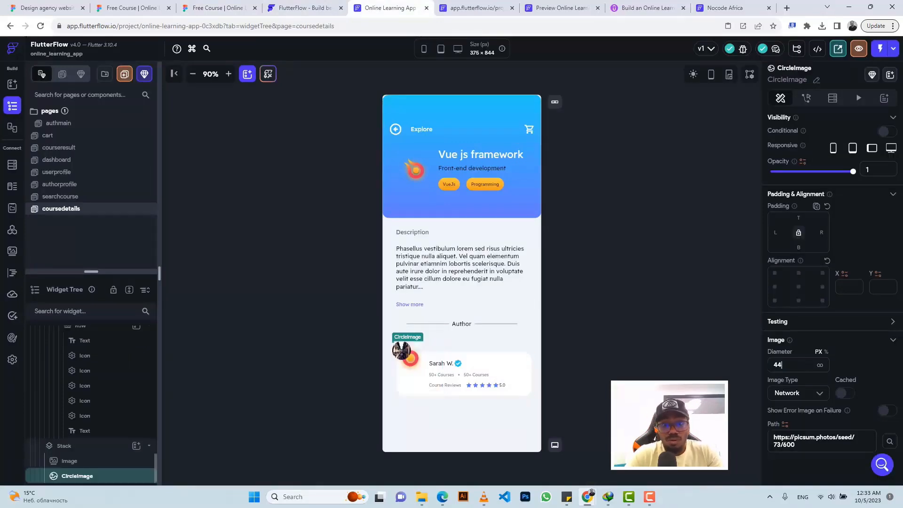
# Step: Inspect the logo's layout and export preview in the Figma design and set the author card logo image's box fit to None
pyautogui.click(205, 7)
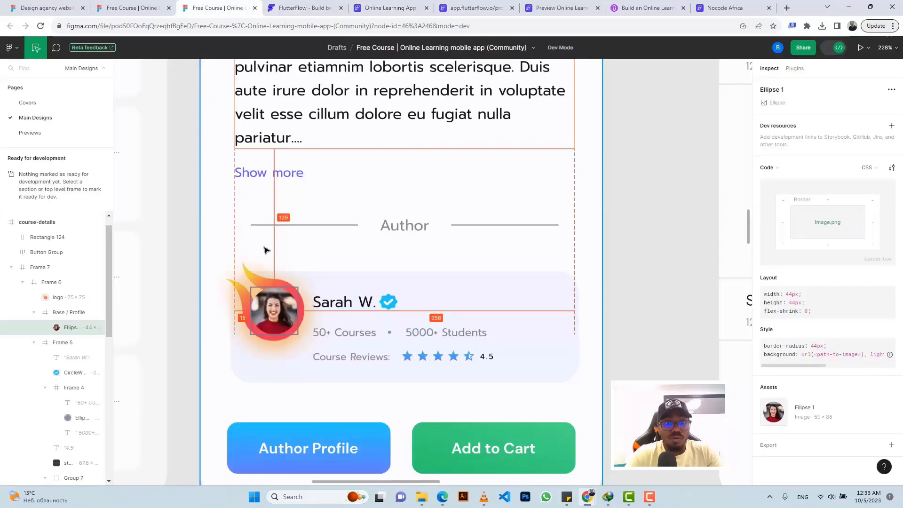
pyautogui.click(253, 281)
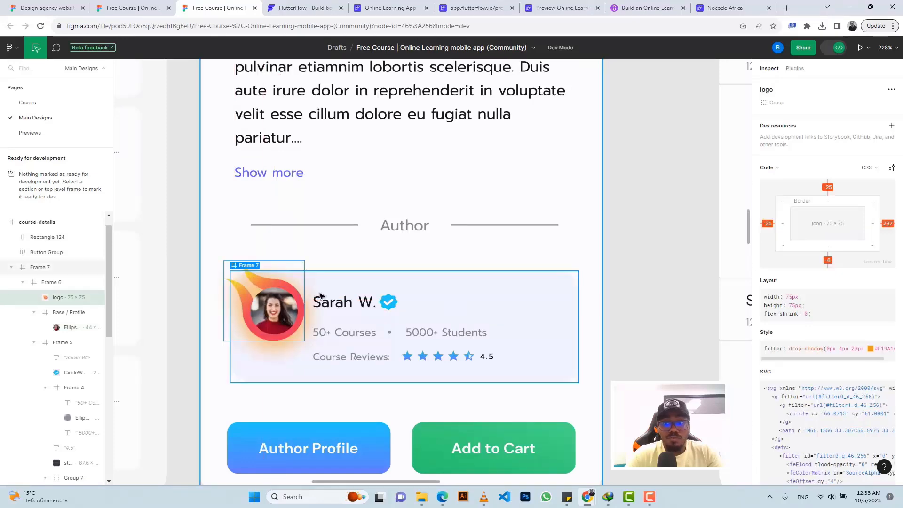
pyautogui.scroll(-3, 795, 308)
pyautogui.scroll(-5, 795, 308)
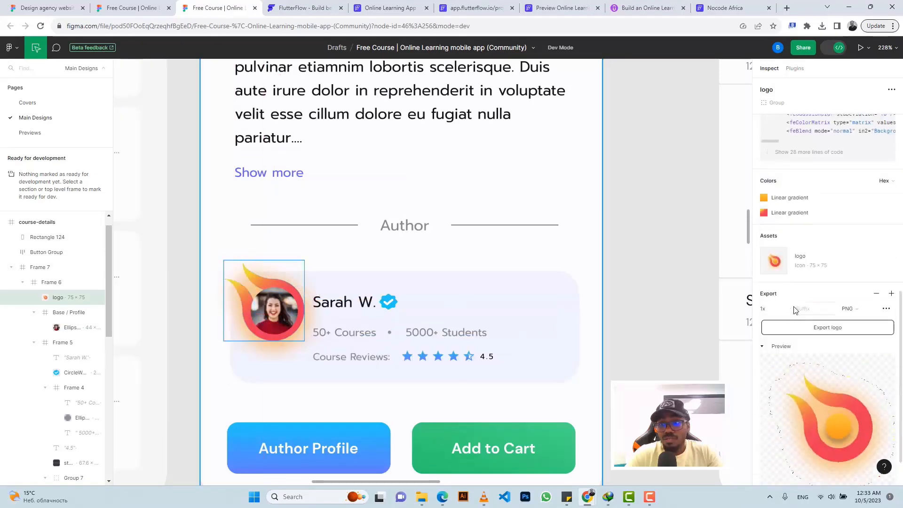
pyautogui.click(372, 5)
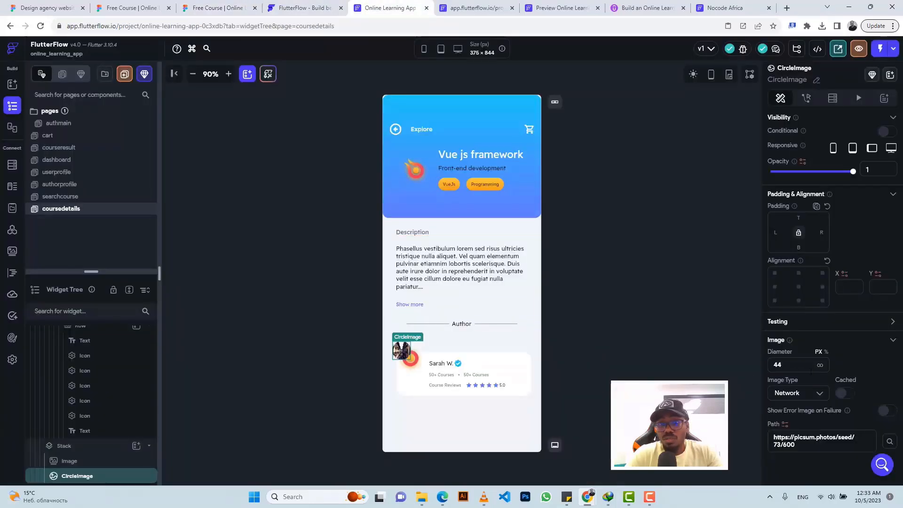
pyautogui.click(420, 365)
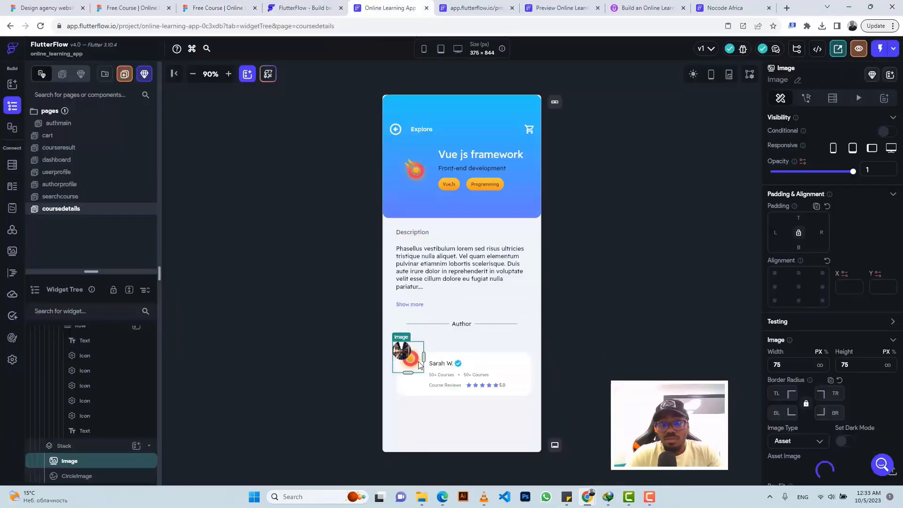
pyautogui.scroll(-3, 837, 370)
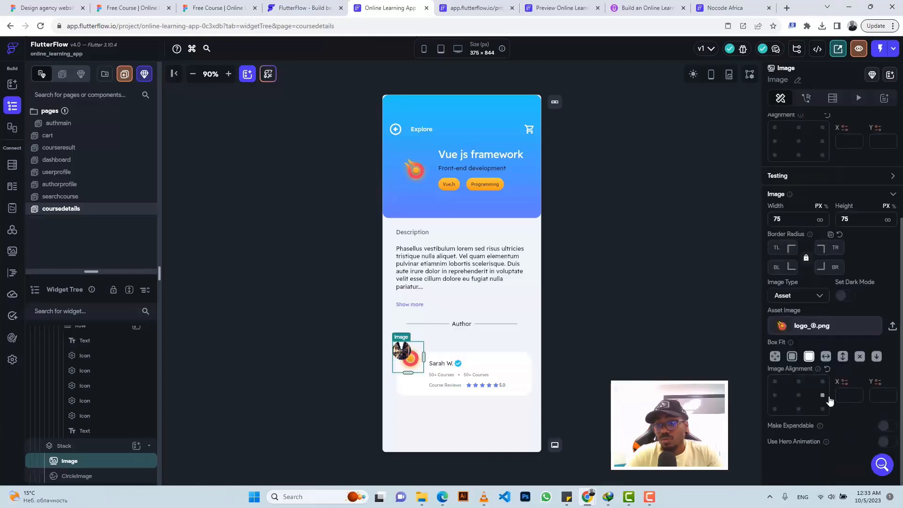
pyautogui.click(861, 358)
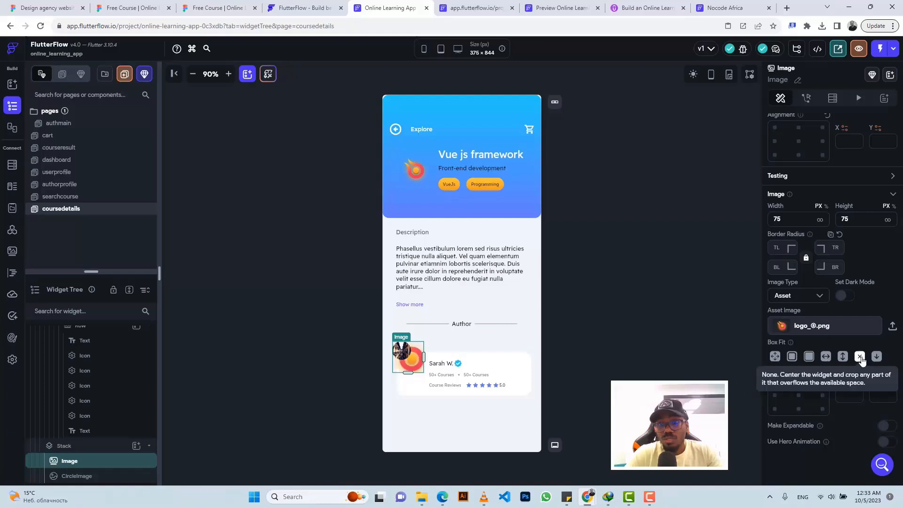
# Step: Check the author photo's offset from the logo in Figma and set the CircleImage padding to 25 left and 25 top
pyautogui.click(405, 354)
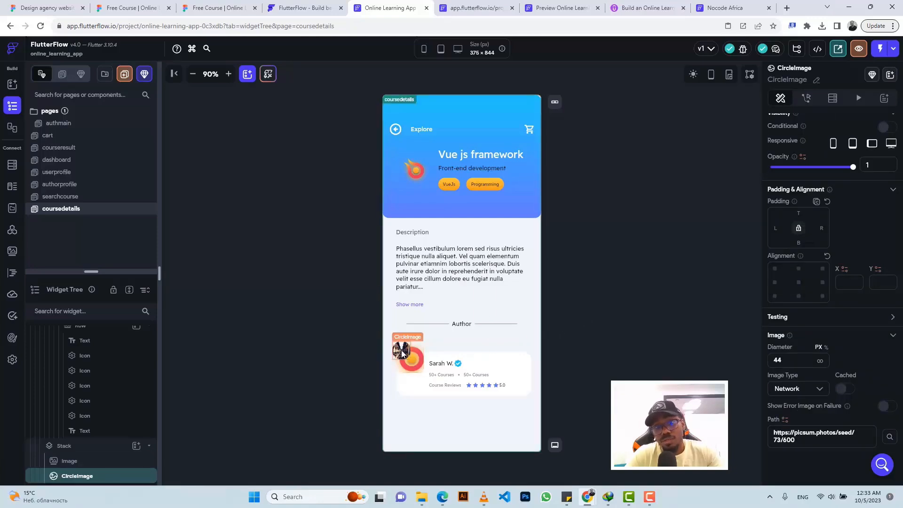
pyautogui.click(216, 8)
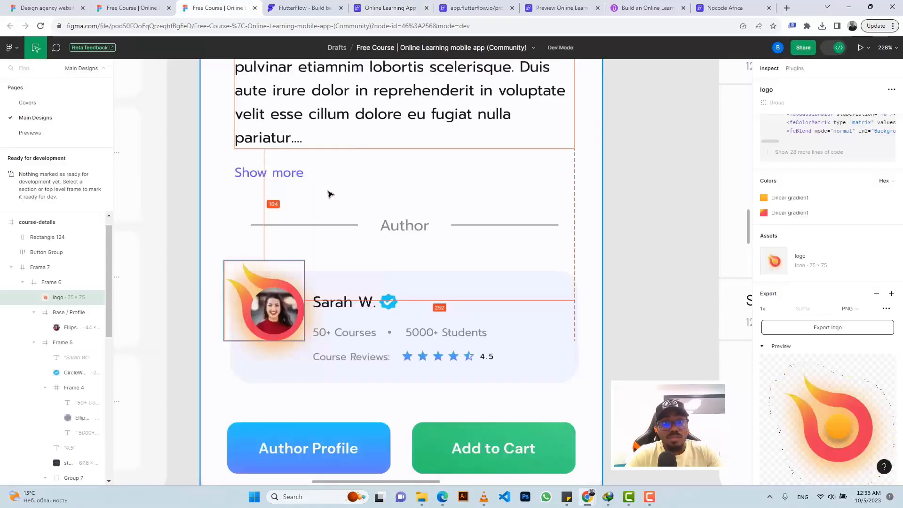
pyautogui.click(280, 316)
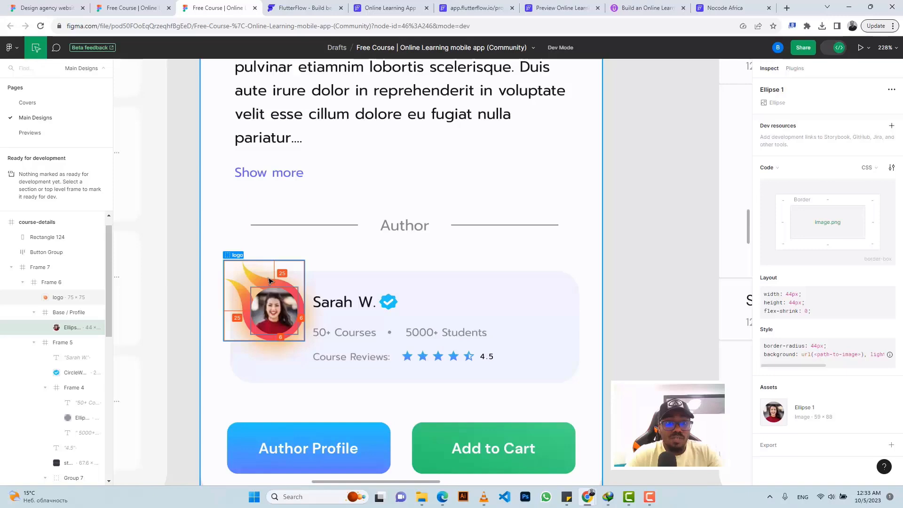
pyautogui.click(385, 8)
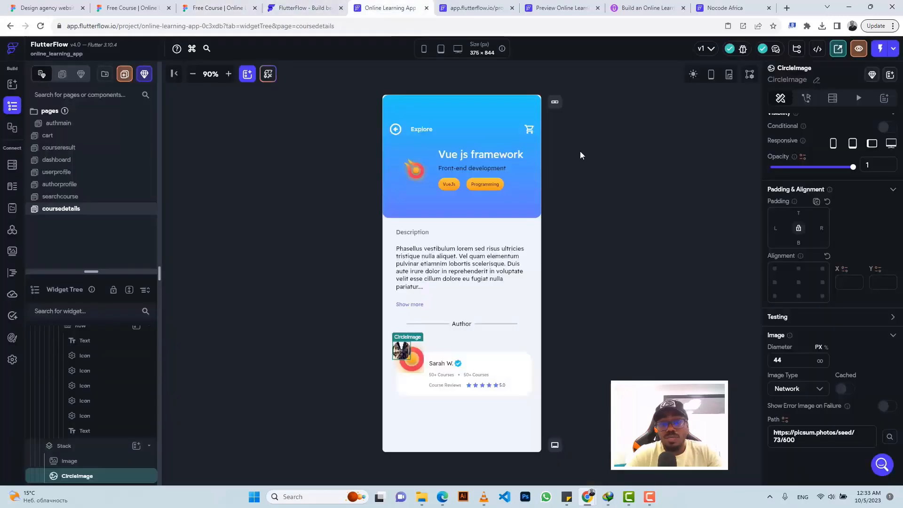
pyautogui.click(781, 228)
pyautogui.write('25')
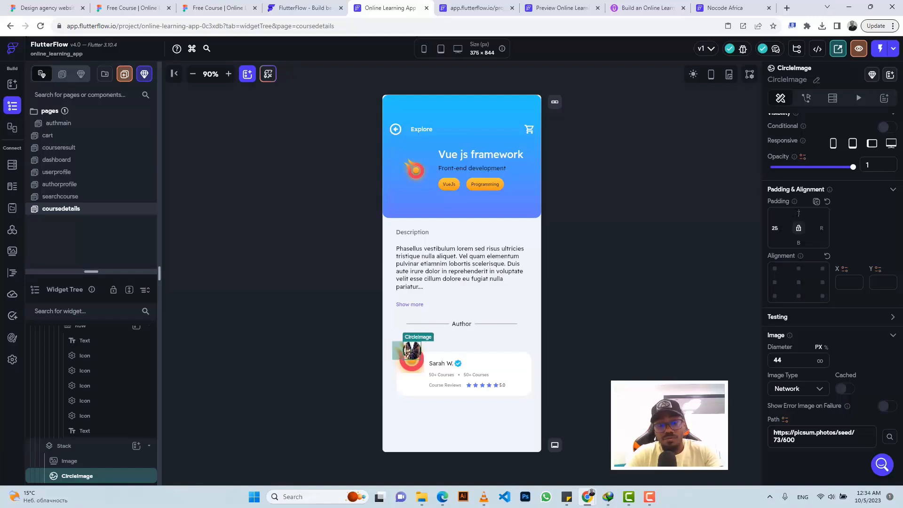
pyautogui.click(798, 213)
pyautogui.write('25')
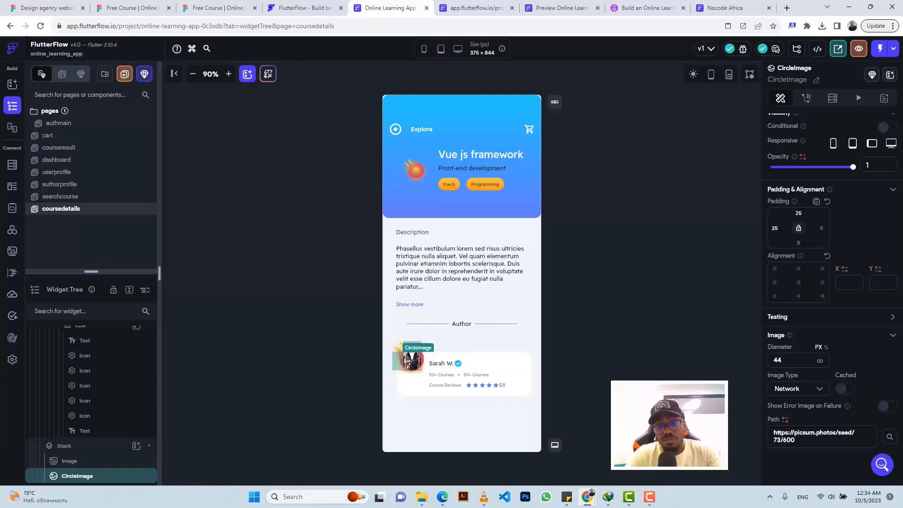
# Step: Try a diameter of 34 px and a left padding of 30 on the author card's CircleImage
pyautogui.click(229, 74)
pyautogui.click(229, 74)
pyautogui.click(229, 73)
pyautogui.click(229, 74)
pyautogui.click(229, 74)
pyautogui.click(229, 74)
pyautogui.scroll(-5, 677, 262)
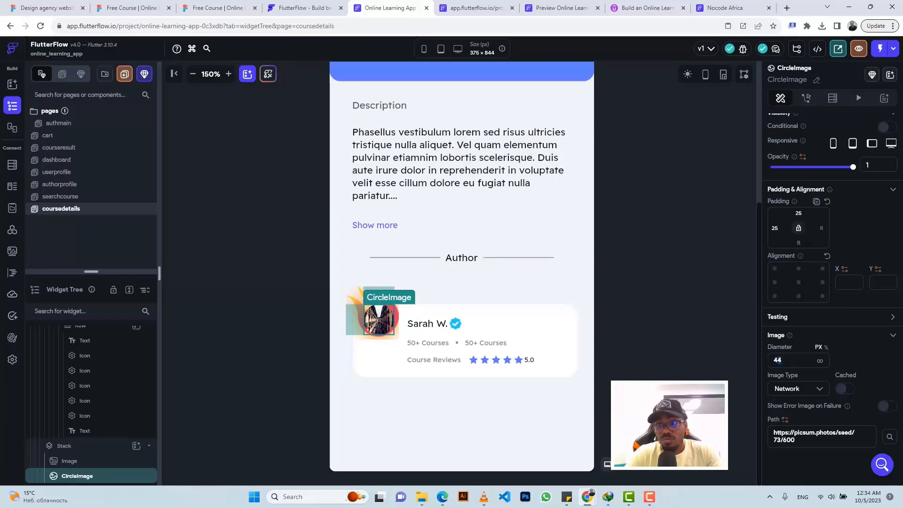
pyautogui.write('3')
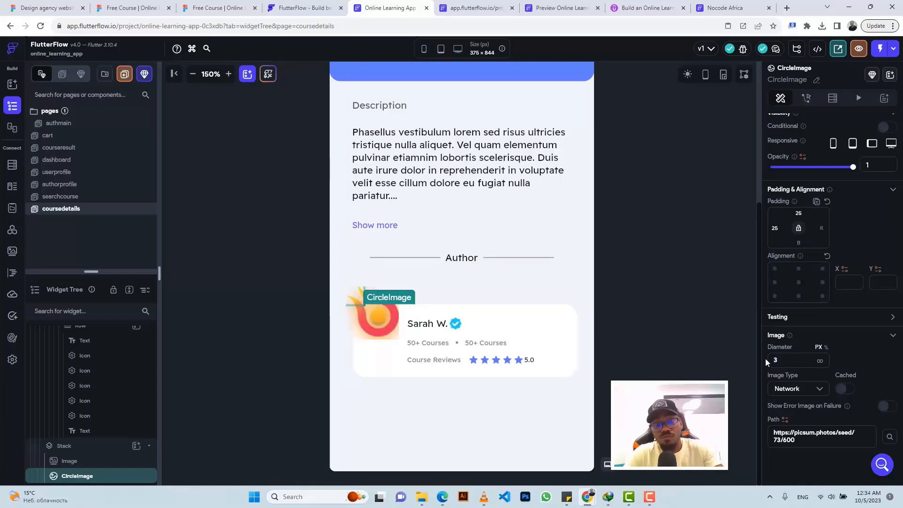
pyautogui.write('4')
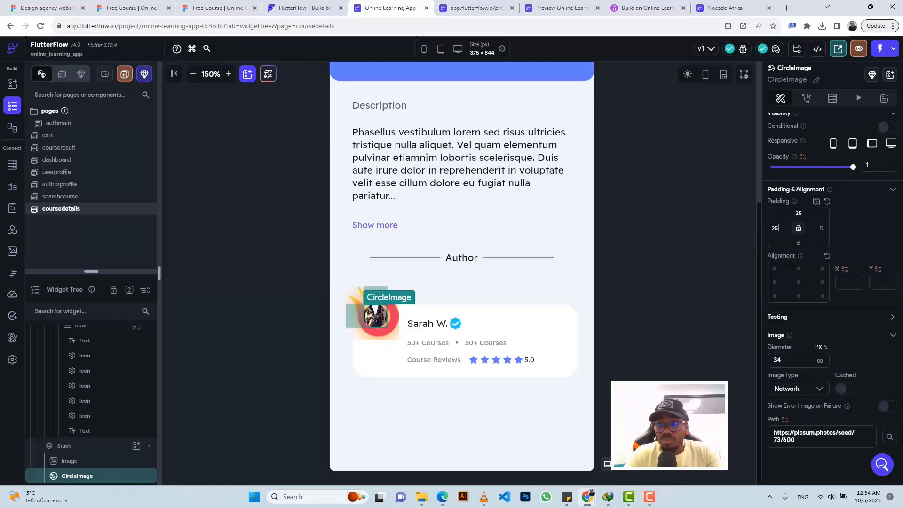
pyautogui.write('30')
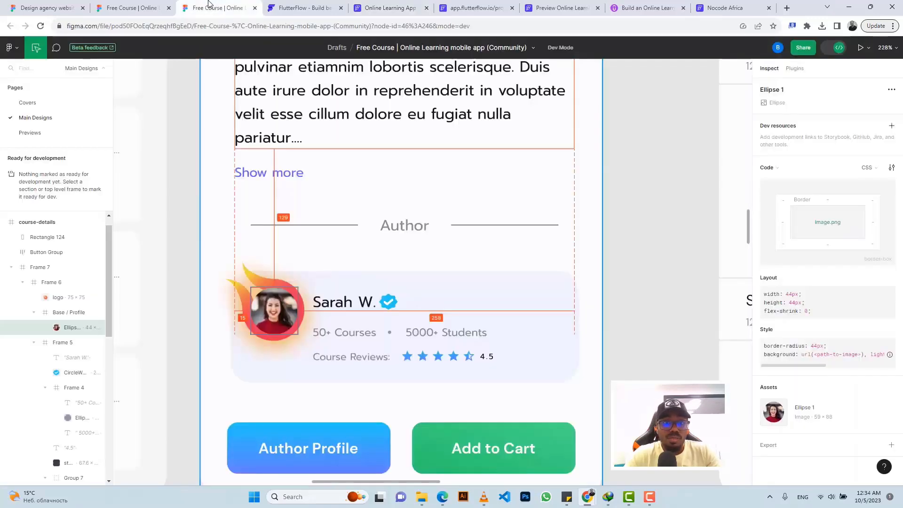
# Step: Compare the author photo with Figma, and set the CircleImage diameter to 40 px and its padding to 27 left and 23 top
pyautogui.click(211, 6)
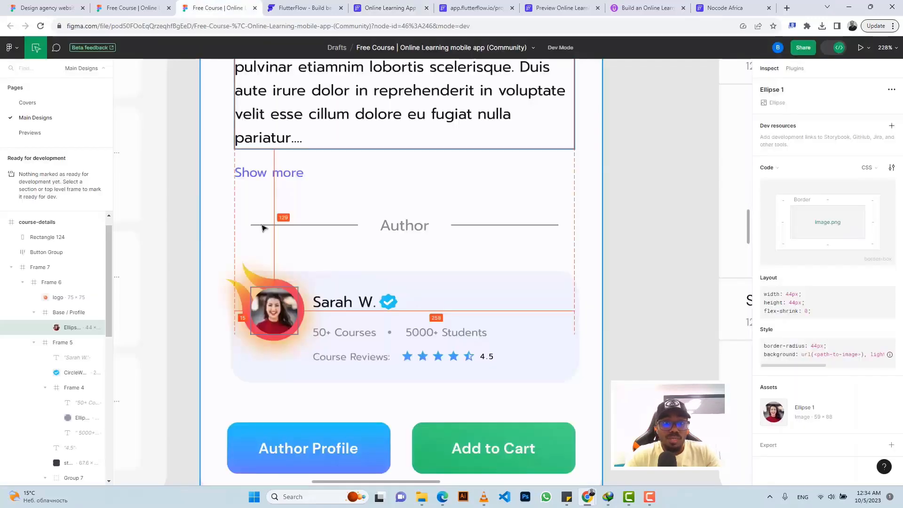
pyautogui.click(386, 8)
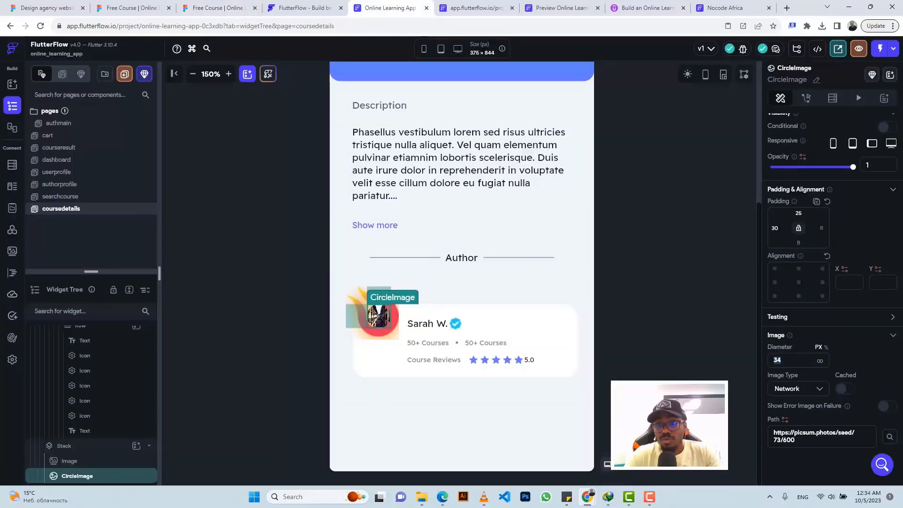
pyautogui.write('4')
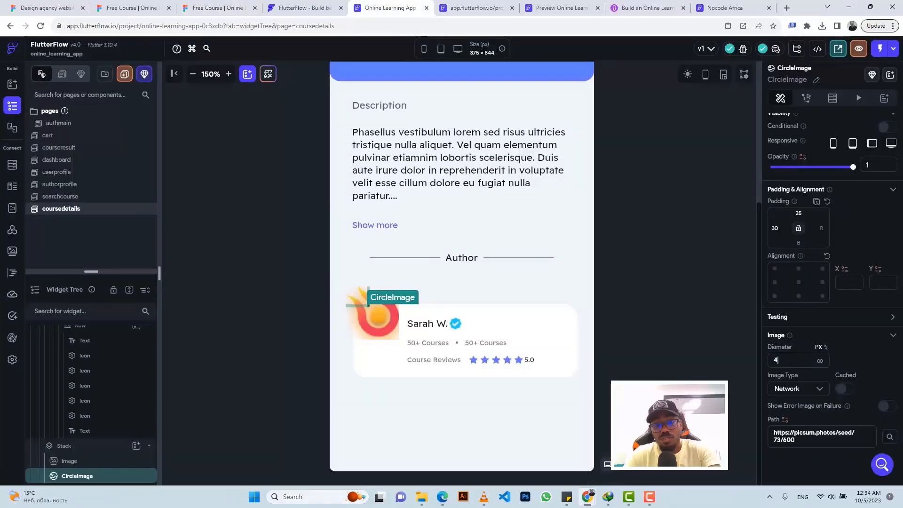
pyautogui.write('0')
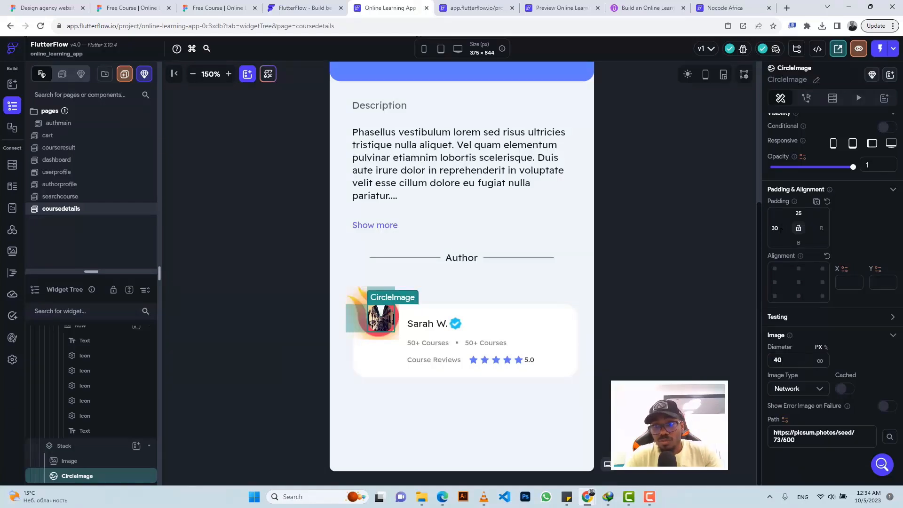
pyautogui.click(782, 228)
pyautogui.press('BackSpace')
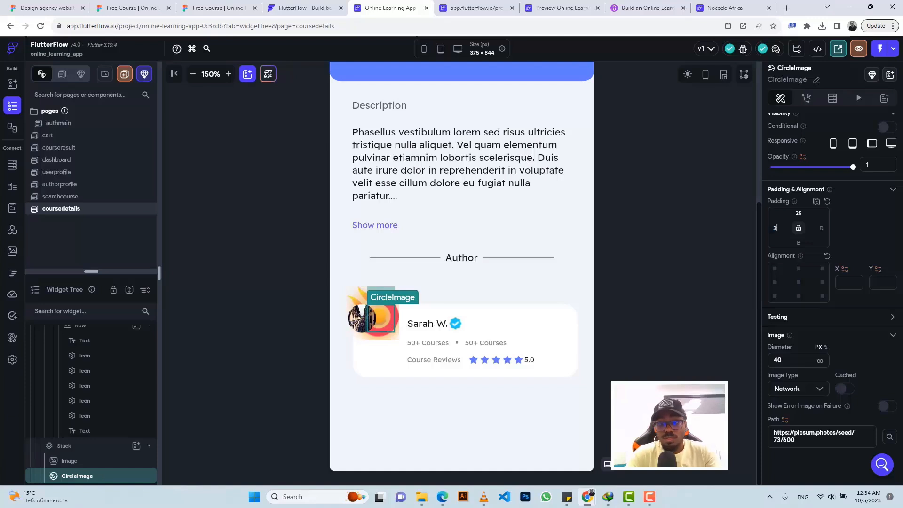
pyautogui.write('27')
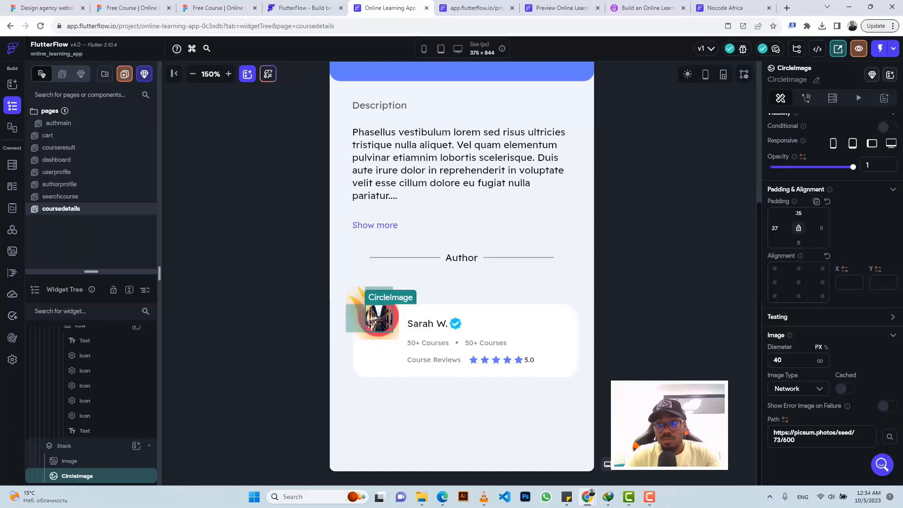
pyautogui.click(791, 216)
pyautogui.write('23')
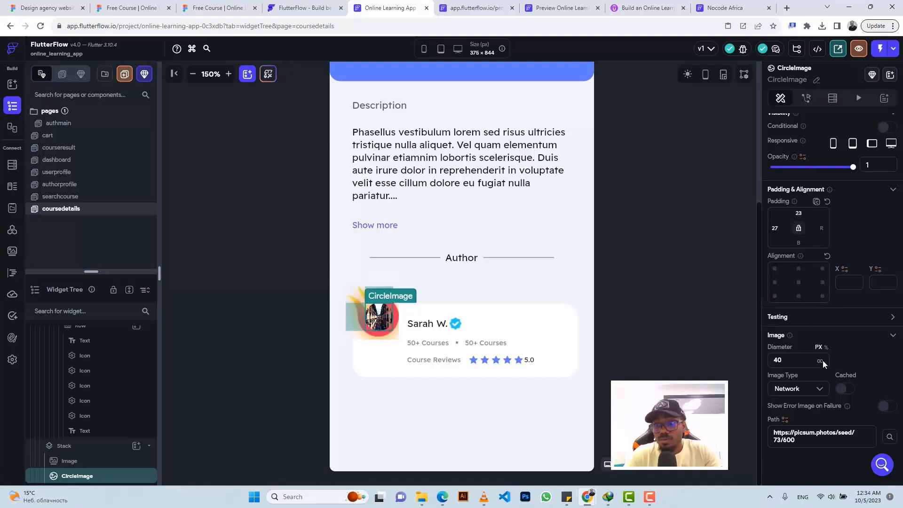
# Step: Change the CircleImage's image type to Asset and assign Ellipse_5.png as its image
pyautogui.click(807, 394)
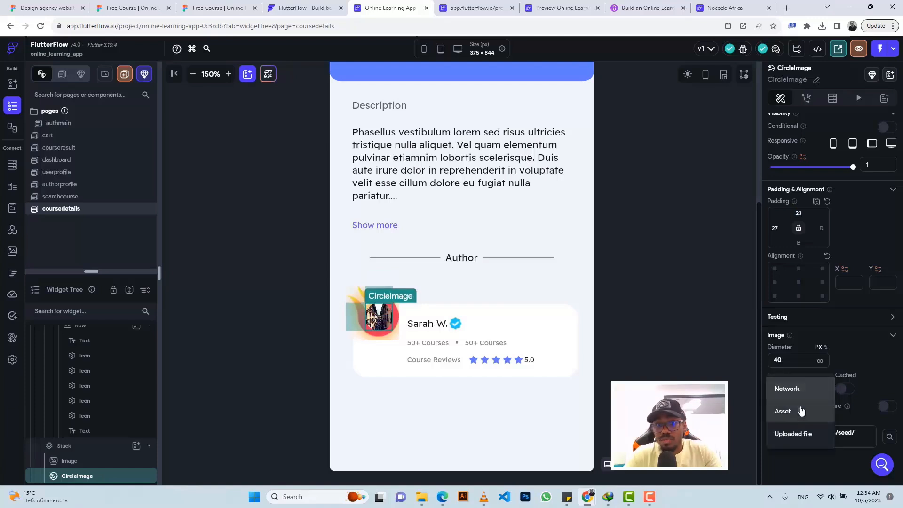
pyautogui.click(795, 412)
pyautogui.scroll(-1, 831, 388)
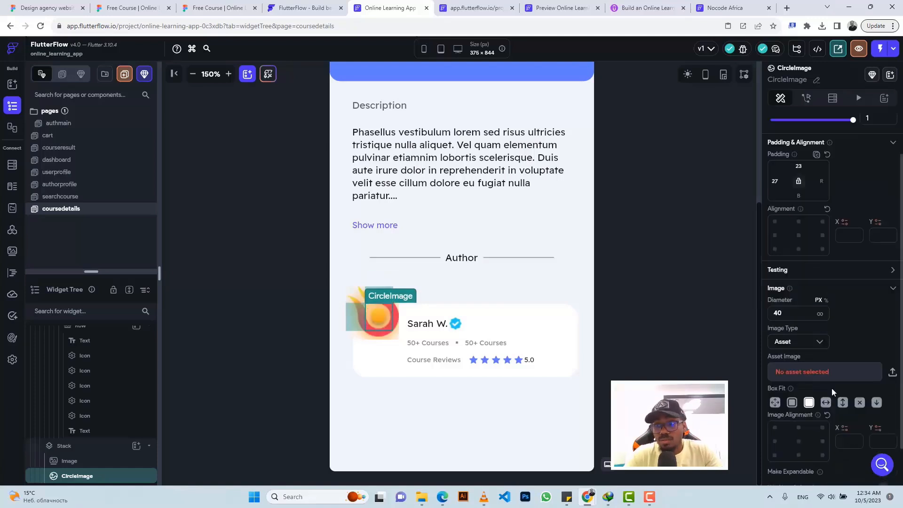
pyautogui.click(859, 374)
pyautogui.scroll(-3, 804, 221)
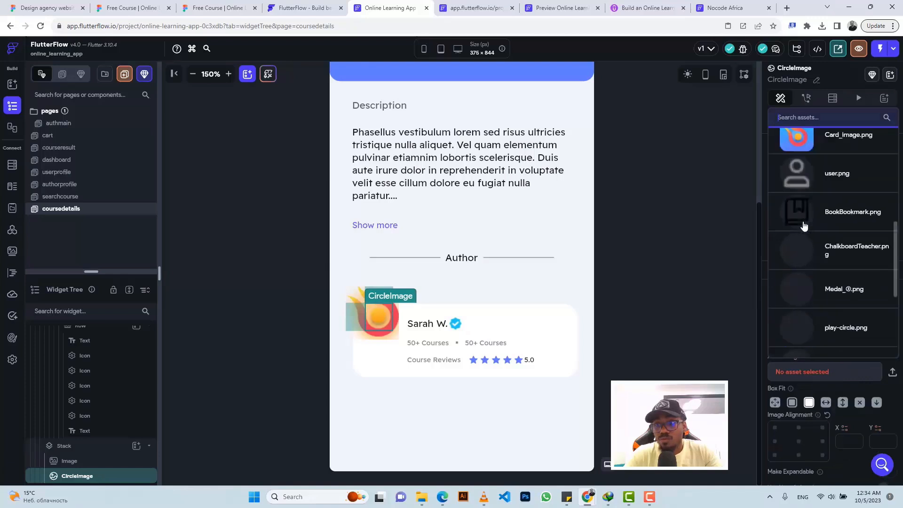
pyautogui.scroll(-4, 803, 225)
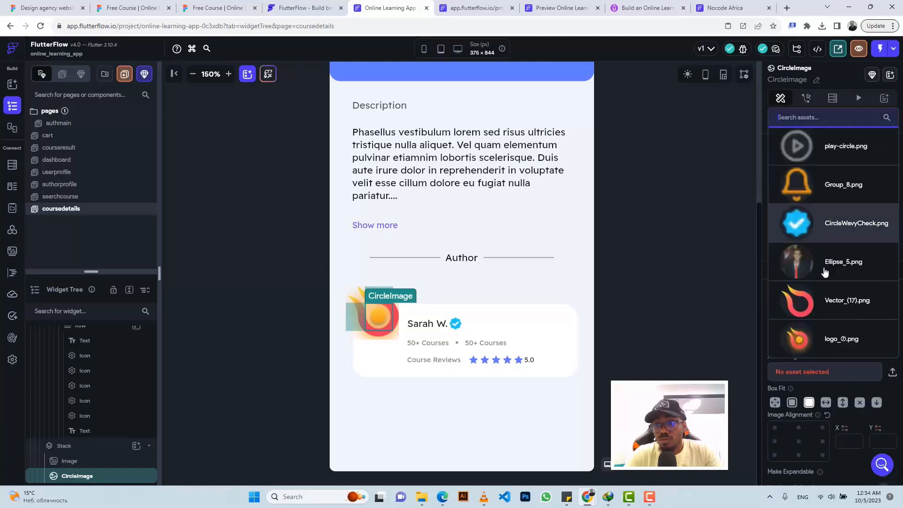
pyautogui.scroll(4, 797, 268)
pyautogui.scroll(5, 826, 272)
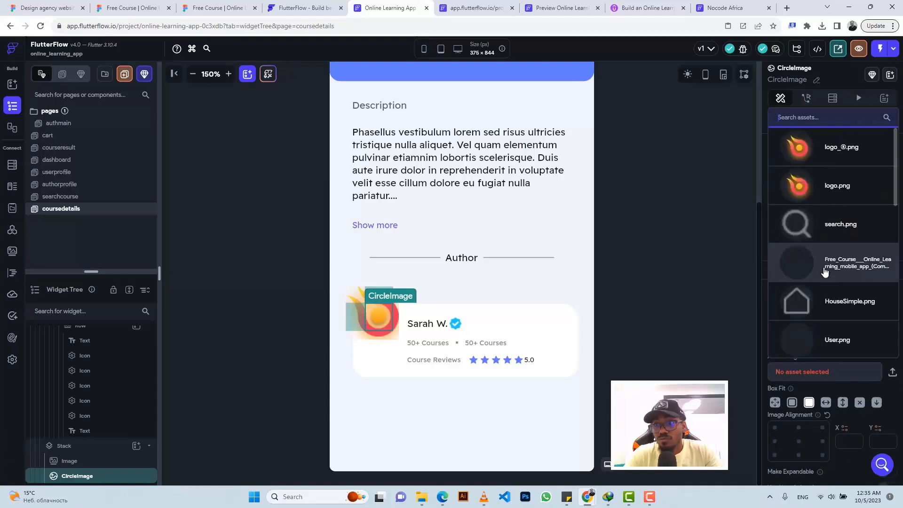
pyautogui.scroll(-2, 825, 268)
pyautogui.scroll(-5, 825, 269)
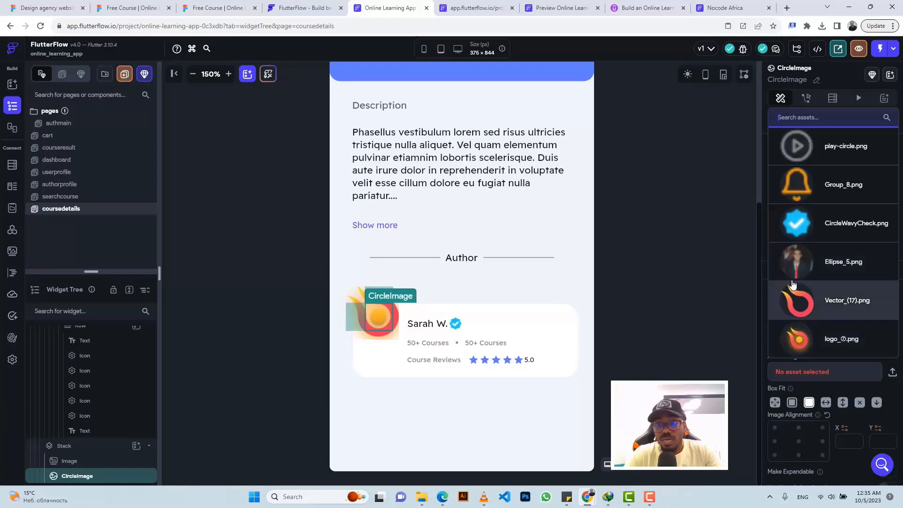
pyautogui.click(799, 265)
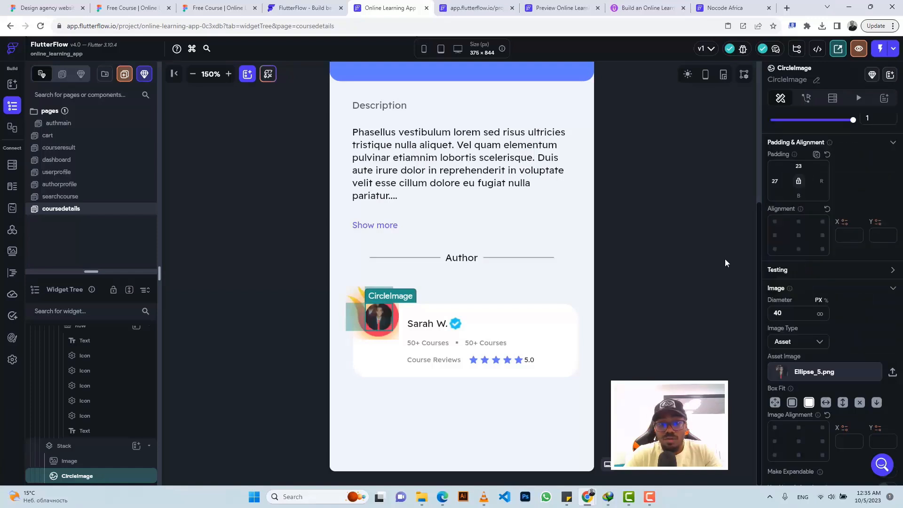
pyautogui.click(667, 241)
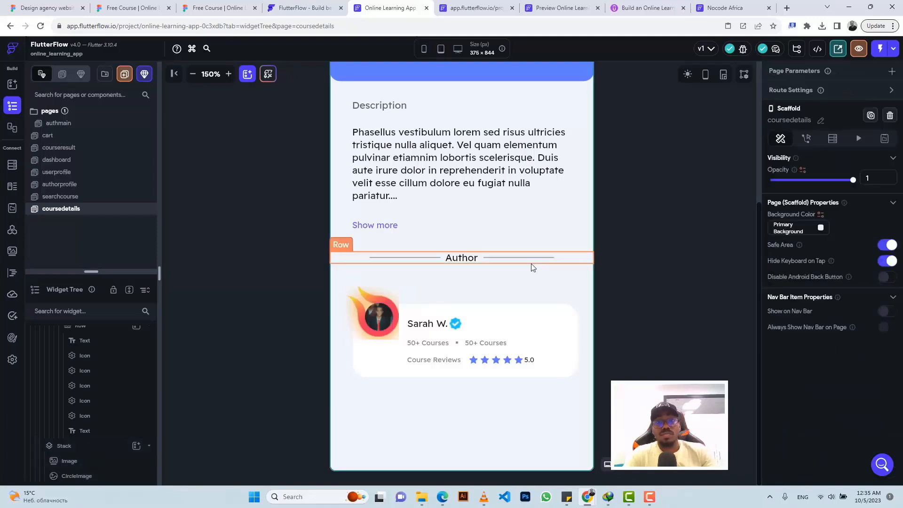
# Step: Set the box fit of the logo image behind the author photo to Fit Height
pyautogui.click(395, 339)
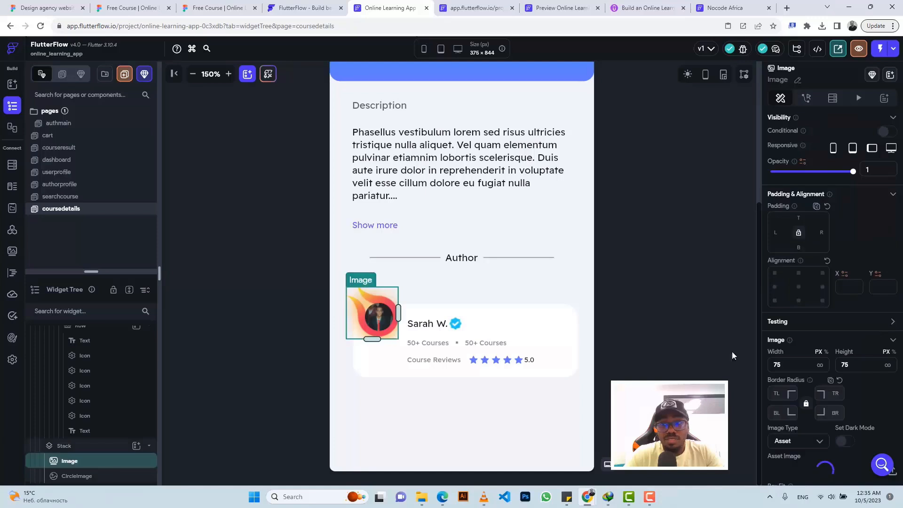
pyautogui.scroll(-3, 835, 378)
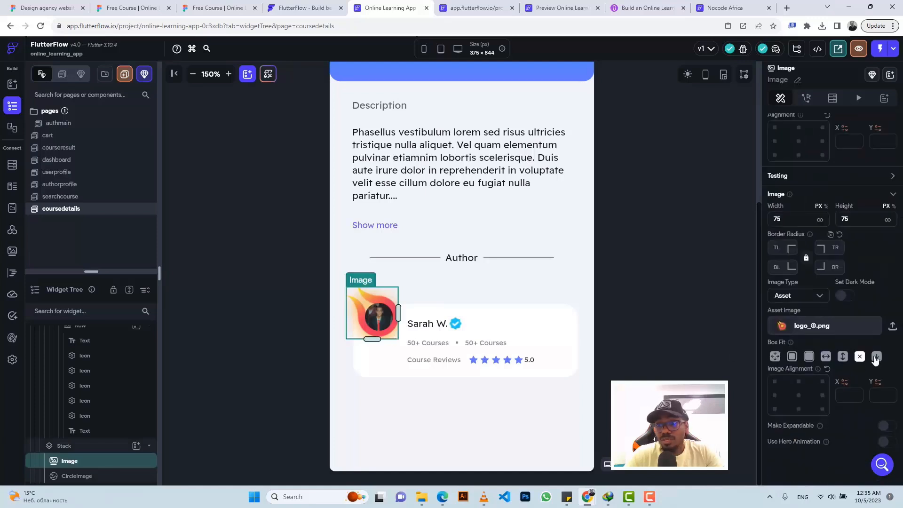
pyautogui.click(844, 357)
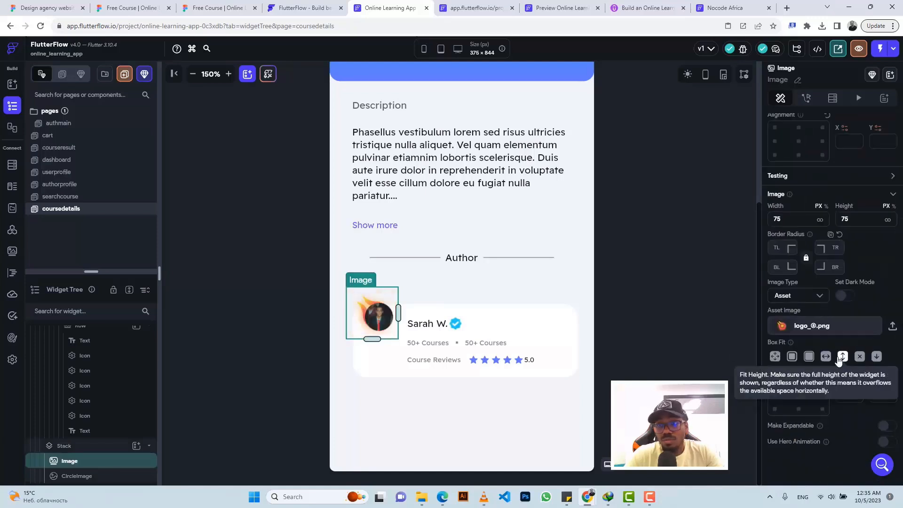
# Step: Try the Fit Width, Cover, Contain and Fill box fits on the logo image, and settle on None
pyautogui.click(827, 358)
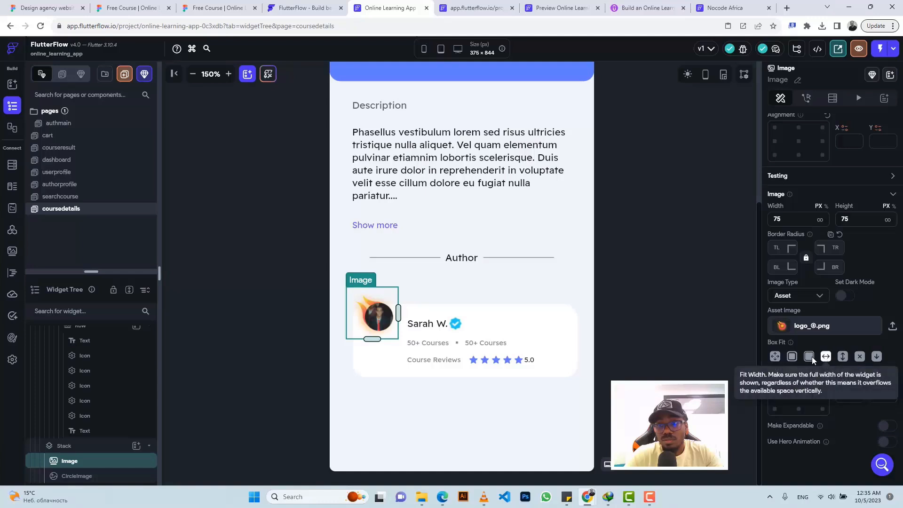
pyautogui.click(811, 359)
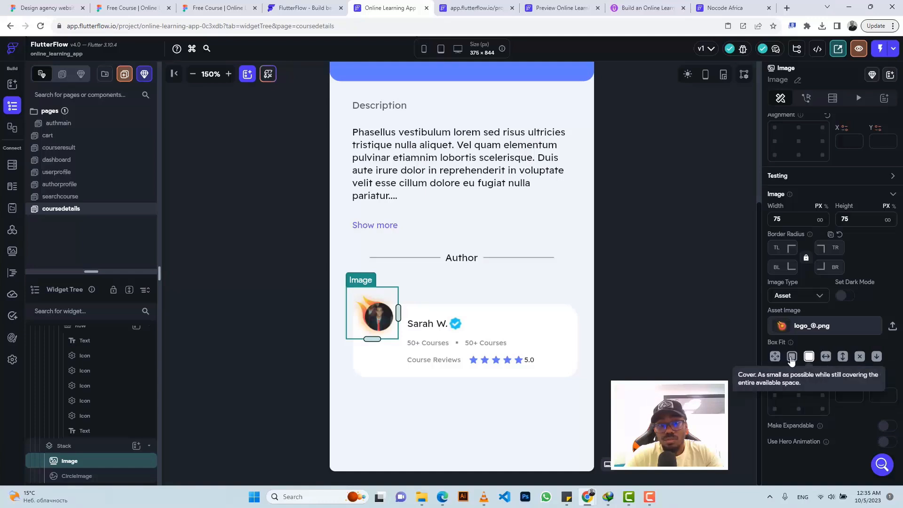
pyautogui.click(791, 359)
pyautogui.click(775, 356)
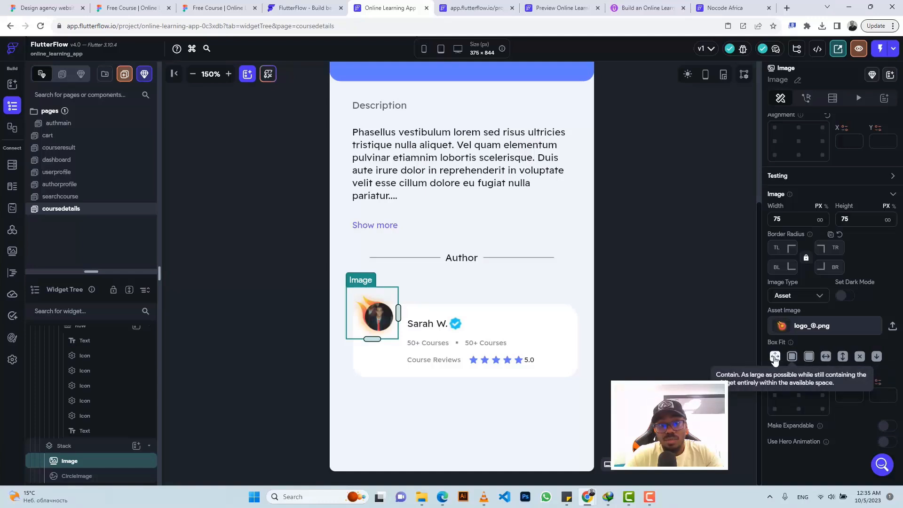
pyautogui.click(858, 359)
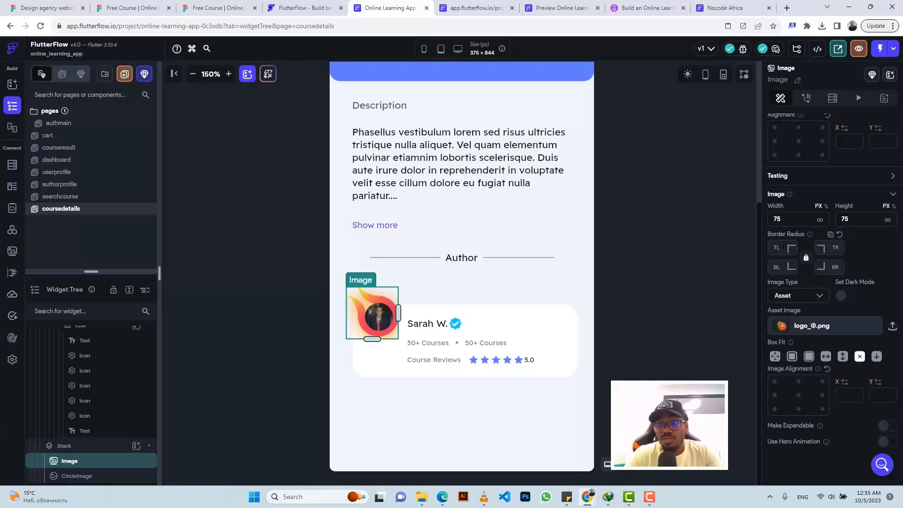
# Step: Try a border radius of 36 on all corners of the logo image behind the author photo
pyautogui.click(783, 246)
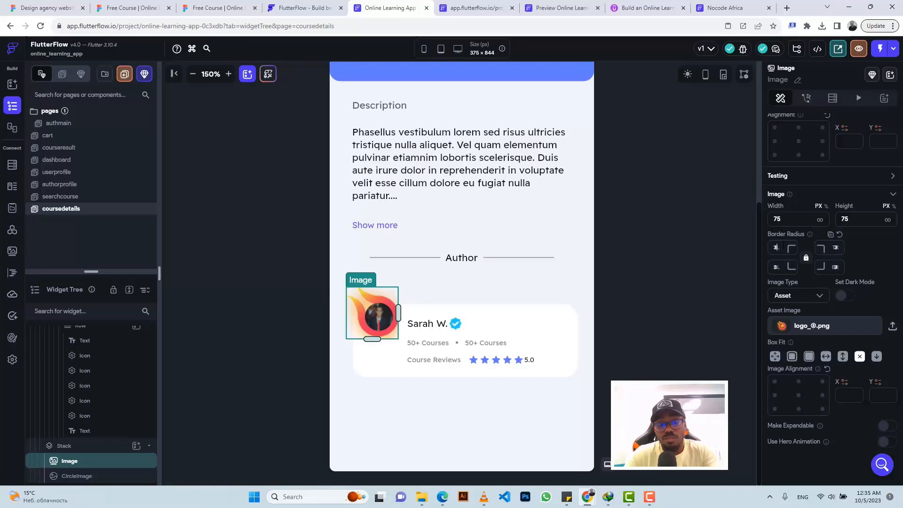
pyautogui.write('36')
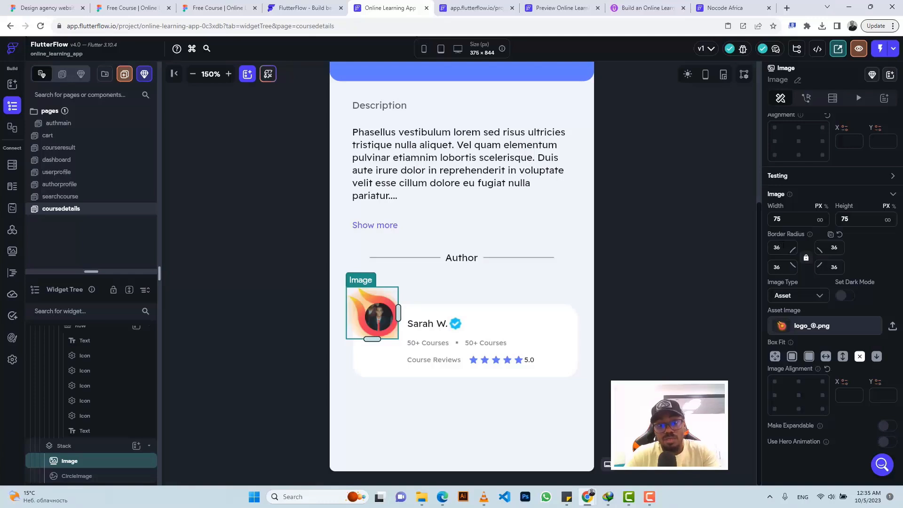
pyautogui.click(643, 232)
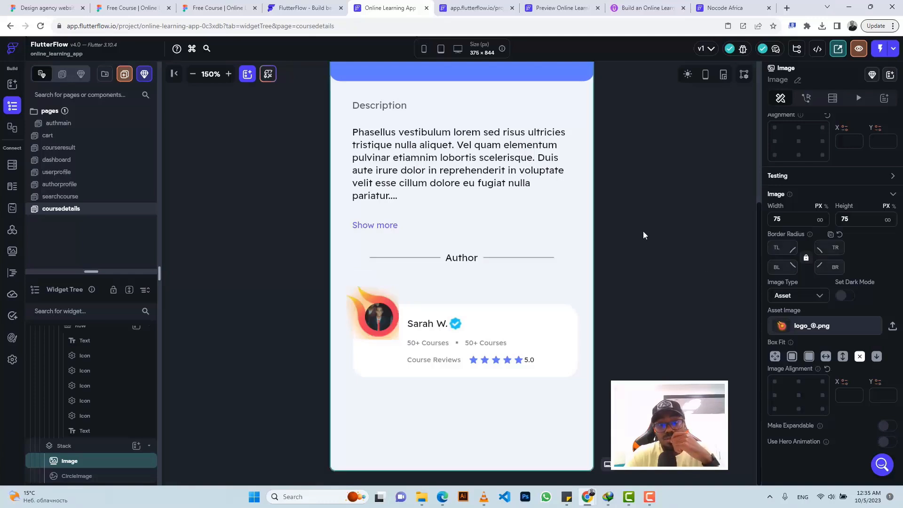
pyautogui.click(389, 293)
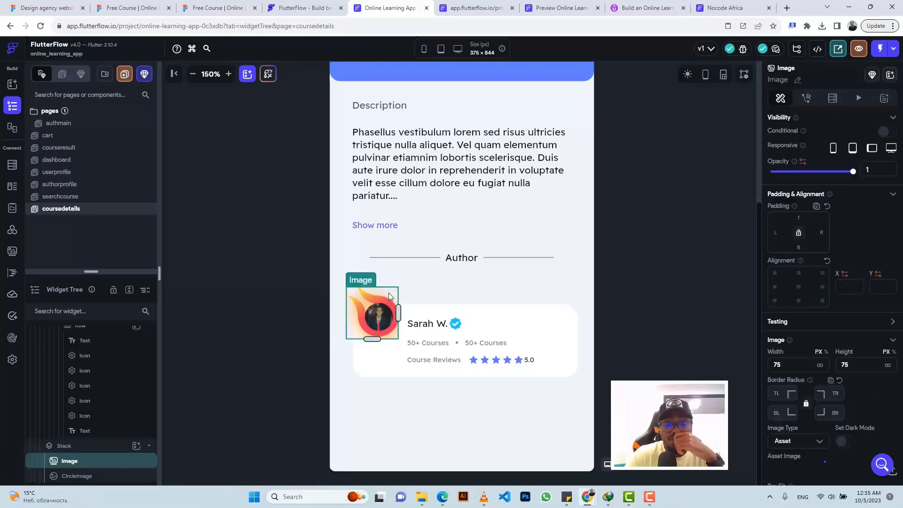
pyautogui.scroll(-3, 811, 396)
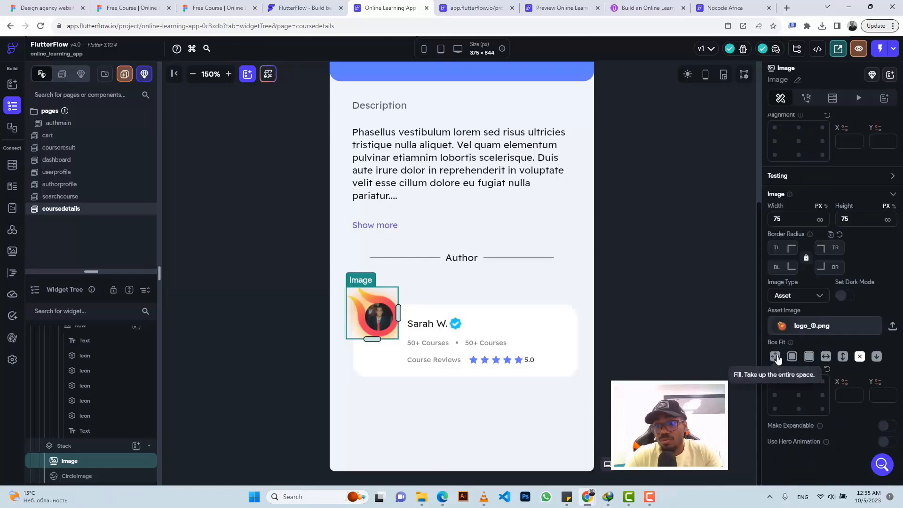
# Step: Inspect the logo group on the author card in Figma, including its style, SVG code and export preview
pyautogui.click(210, 9)
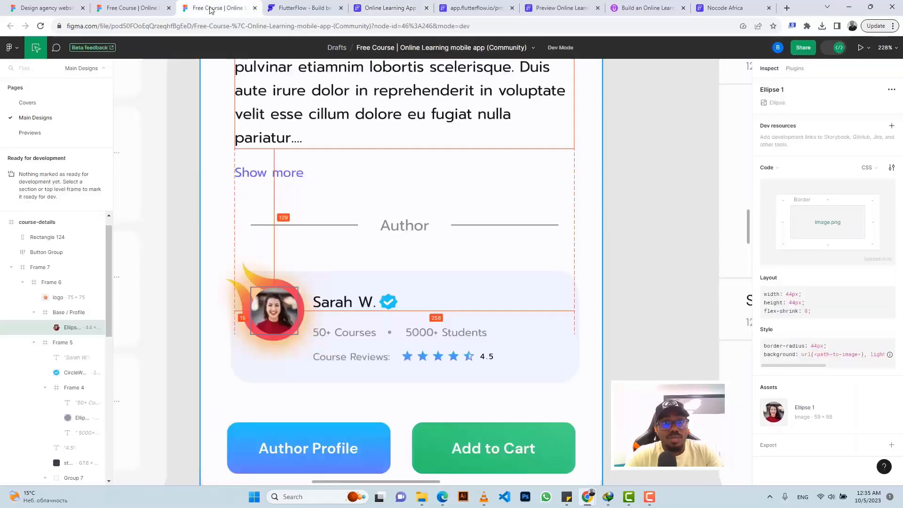
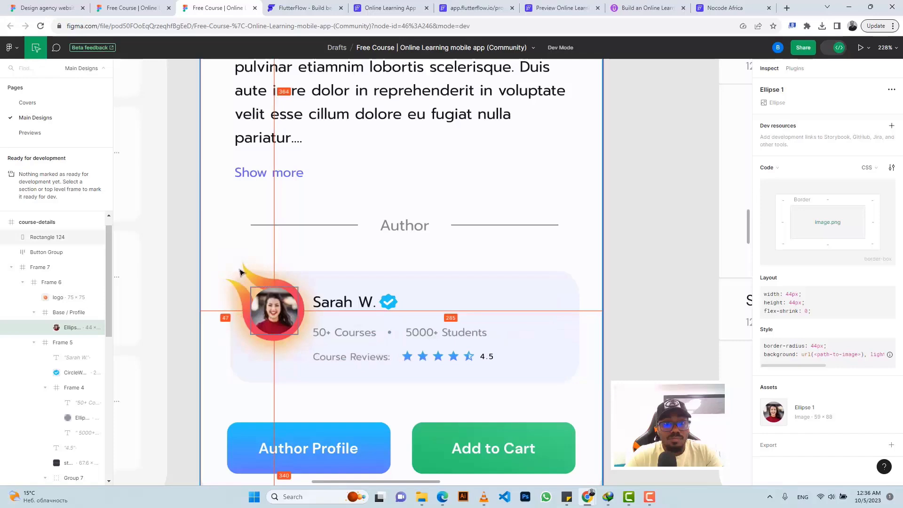
pyautogui.click(237, 294)
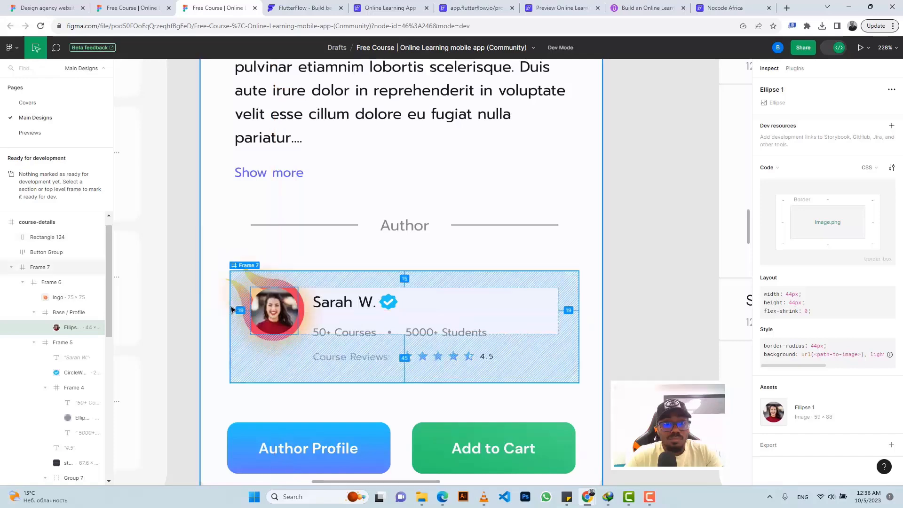
pyautogui.click(243, 267)
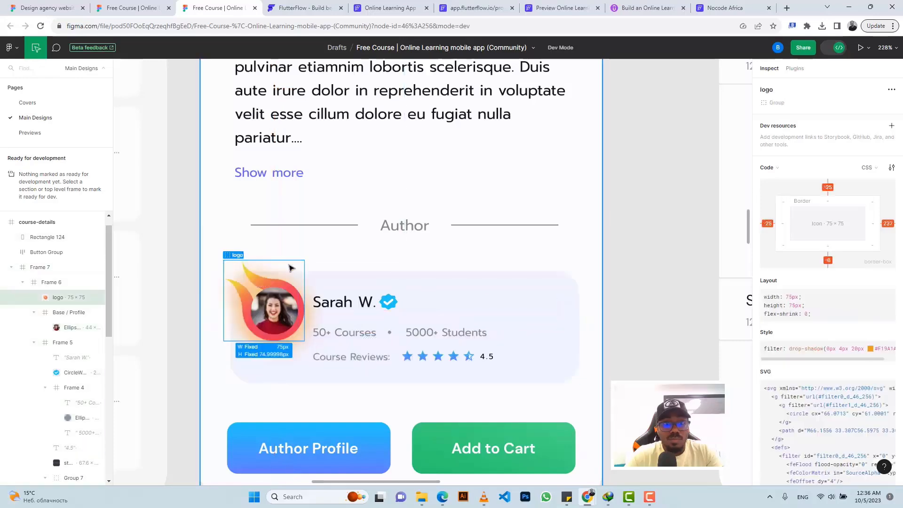
pyautogui.scroll(-3, 843, 321)
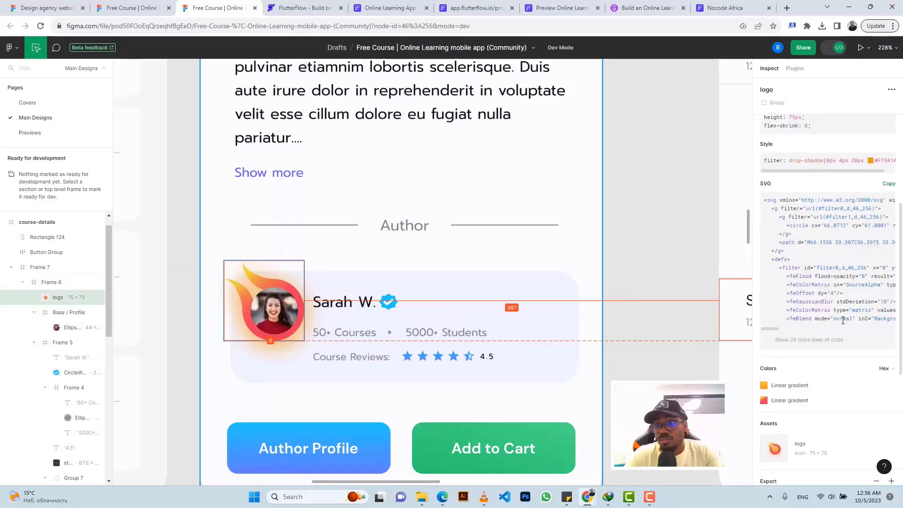
pyautogui.scroll(4, 842, 317)
pyautogui.scroll(-5, 842, 310)
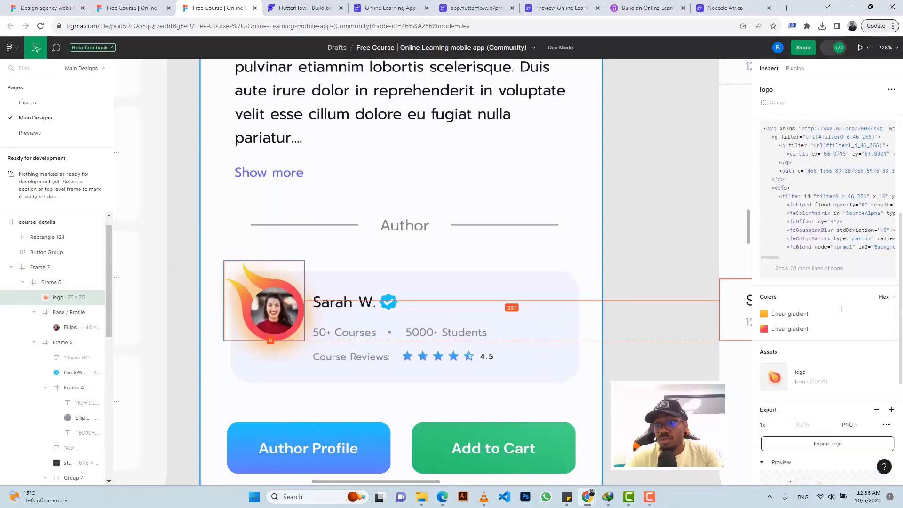
pyautogui.scroll(-4, 841, 311)
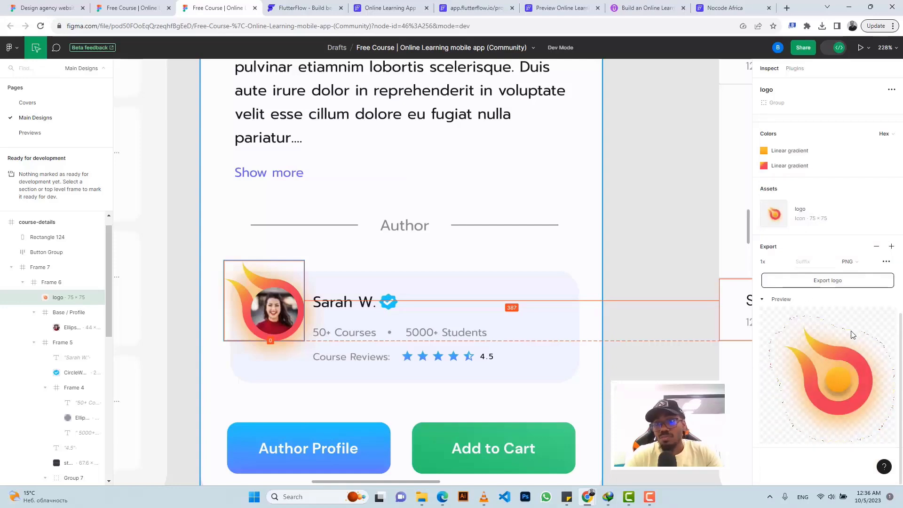
# Step: Return to FlutterFlow and try to paste a copy of the header's VueJs and Programming row below the author card
pyautogui.click(385, 8)
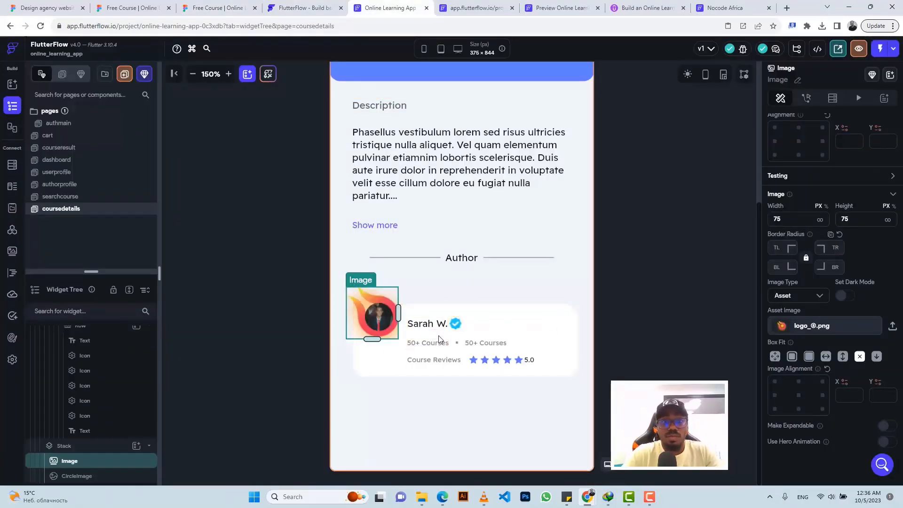
pyautogui.scroll(5, 377, 183)
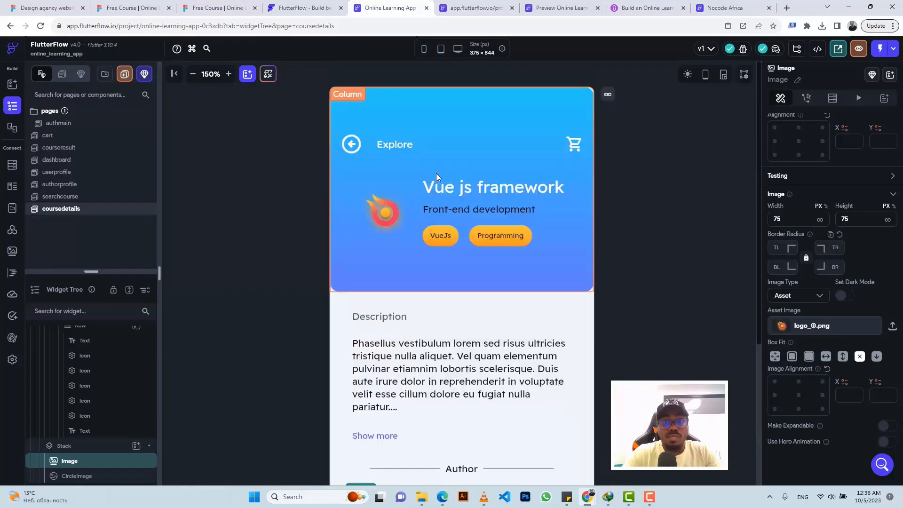
pyautogui.click(464, 232)
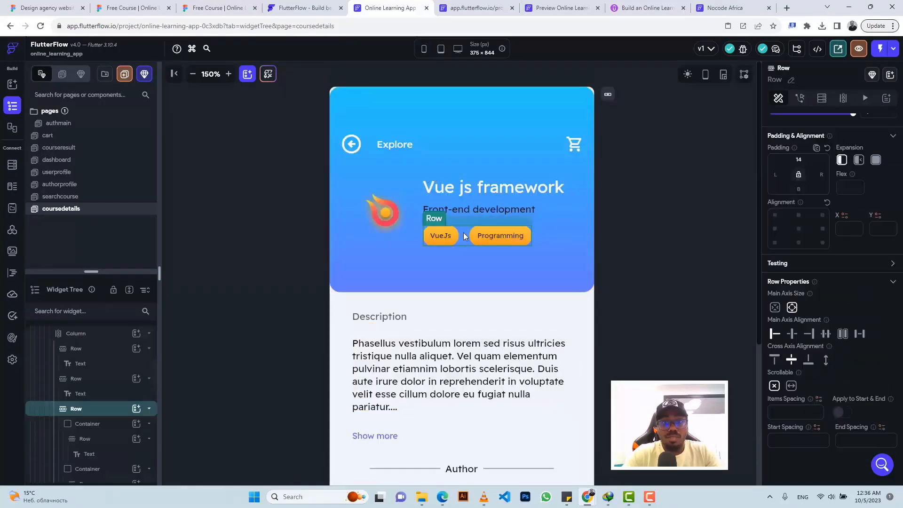
pyautogui.hotkey('ctrl', 'c')
pyautogui.scroll(-5, 470, 330)
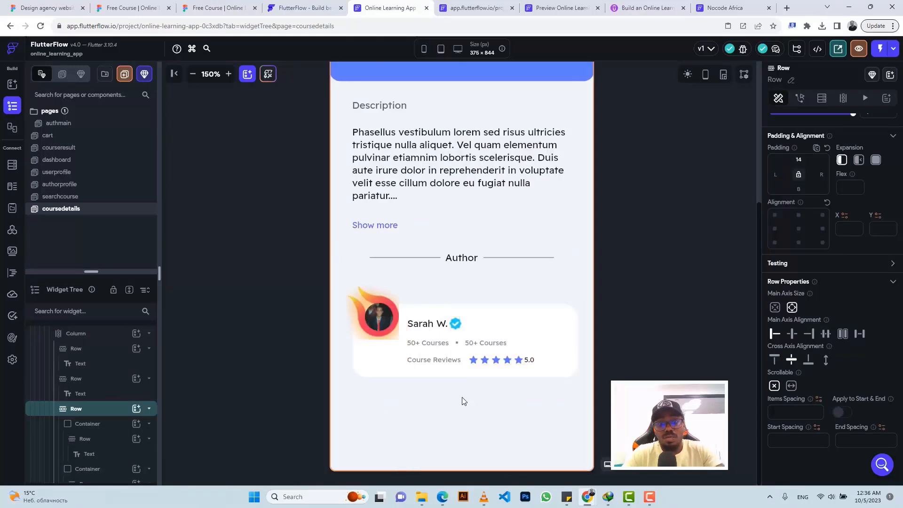
pyautogui.hotkey('ctrl', 'v')
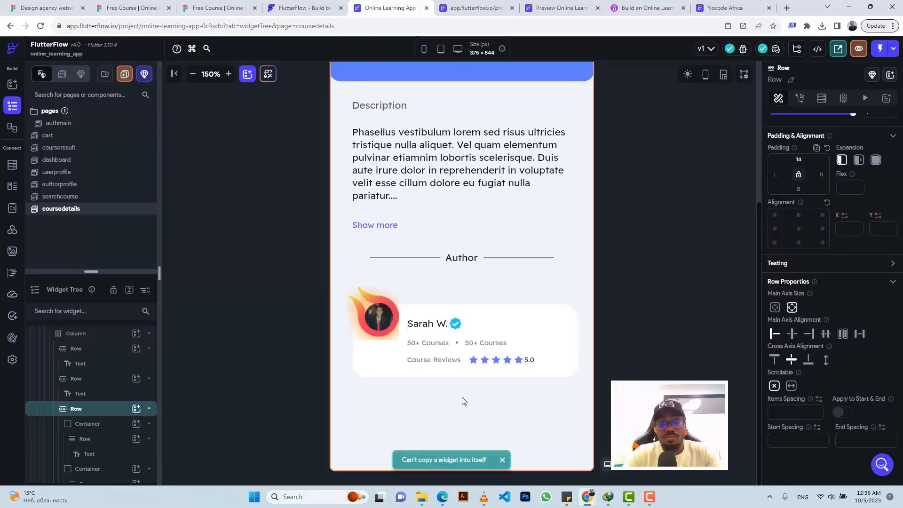
pyautogui.click(504, 460)
# Step: Copy the header's VueJs and Programming row into the page's main Column below the author card, and center its main axis alignment
pyautogui.scroll(5, 470, 188)
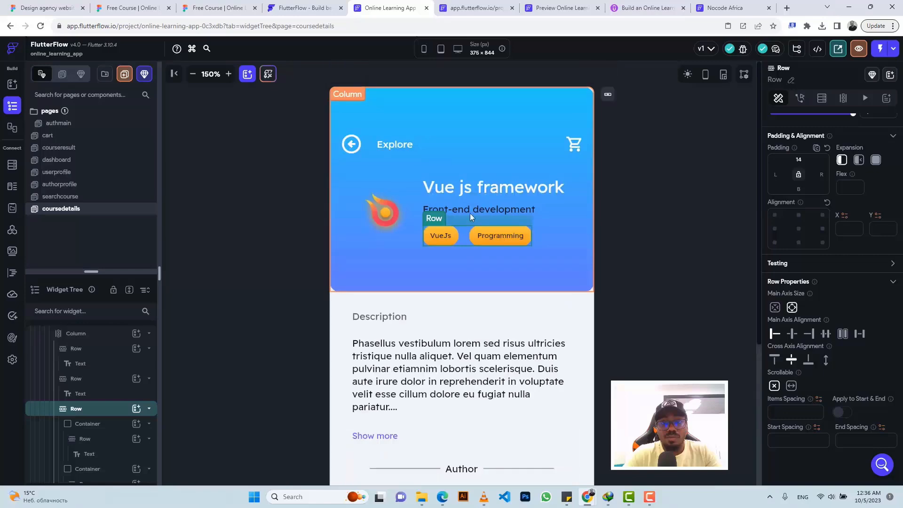
pyautogui.hotkey('ctrl', 'c')
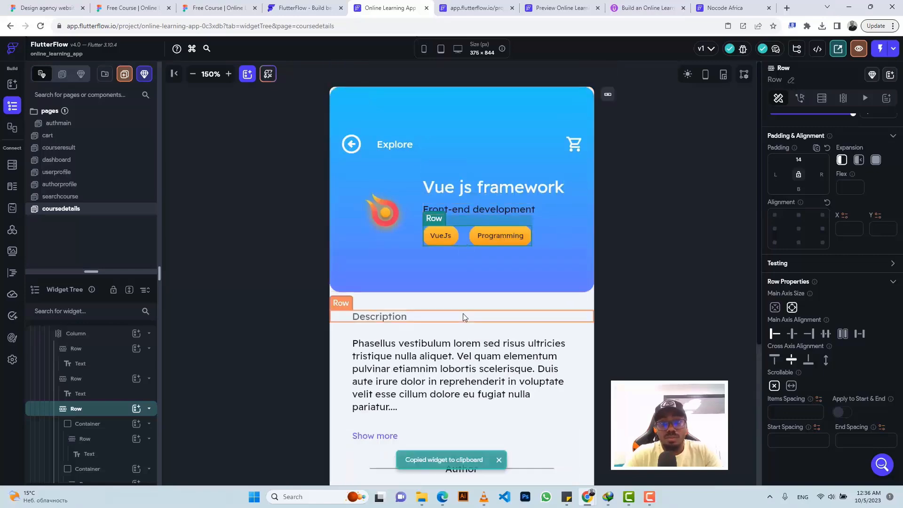
pyautogui.scroll(-5, 463, 313)
pyautogui.click(367, 397)
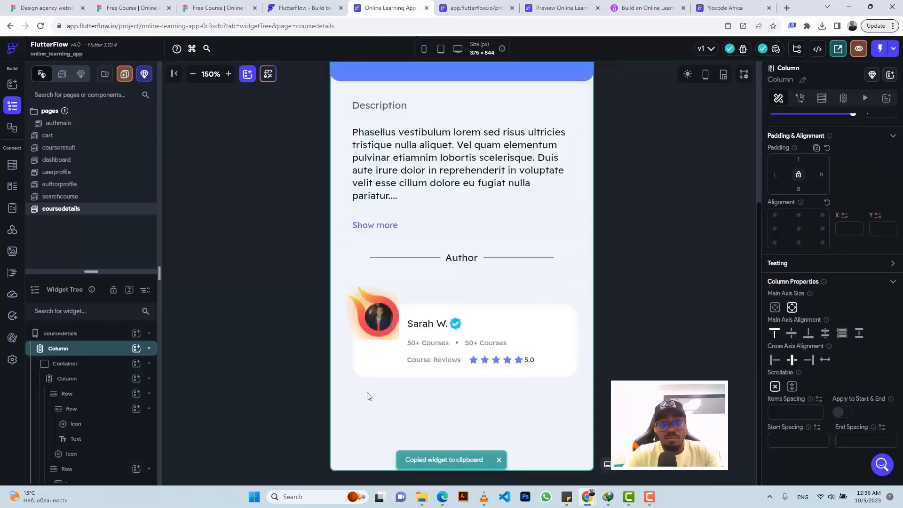
pyautogui.hotkey('ctrl', 'v')
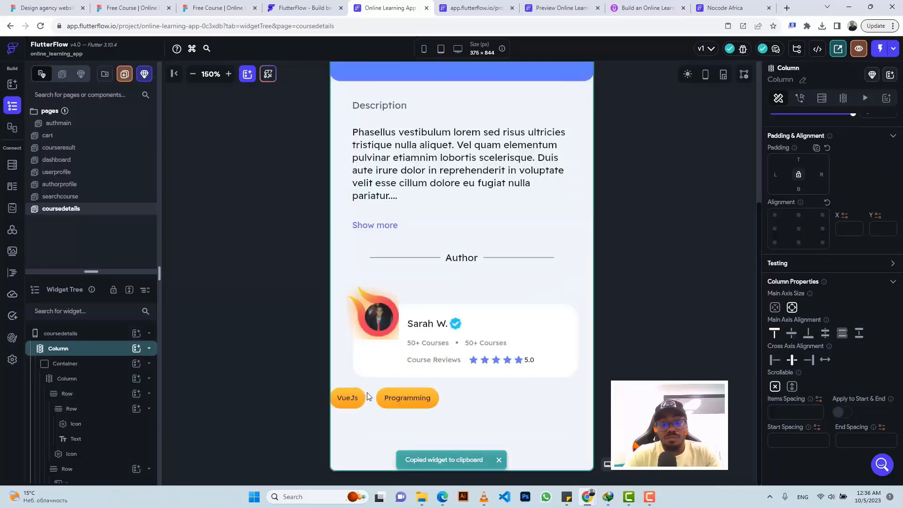
pyautogui.click(451, 398)
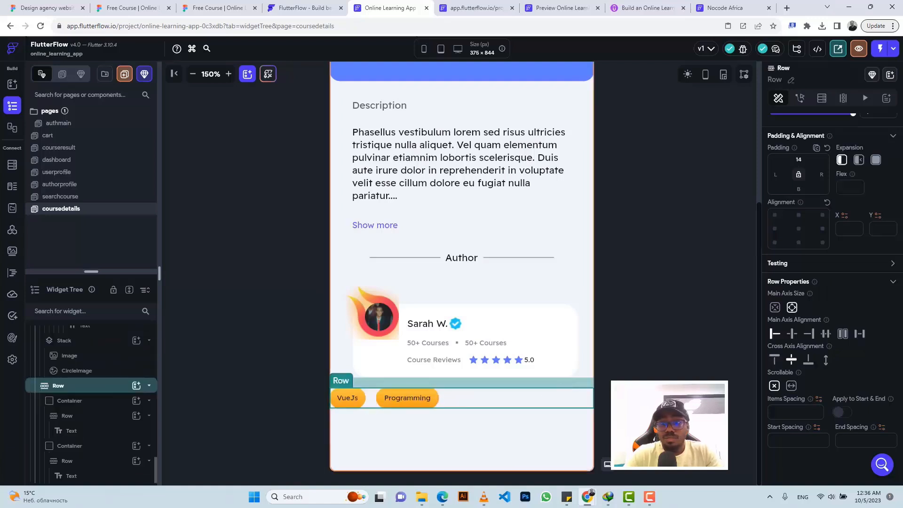
pyautogui.click(793, 335)
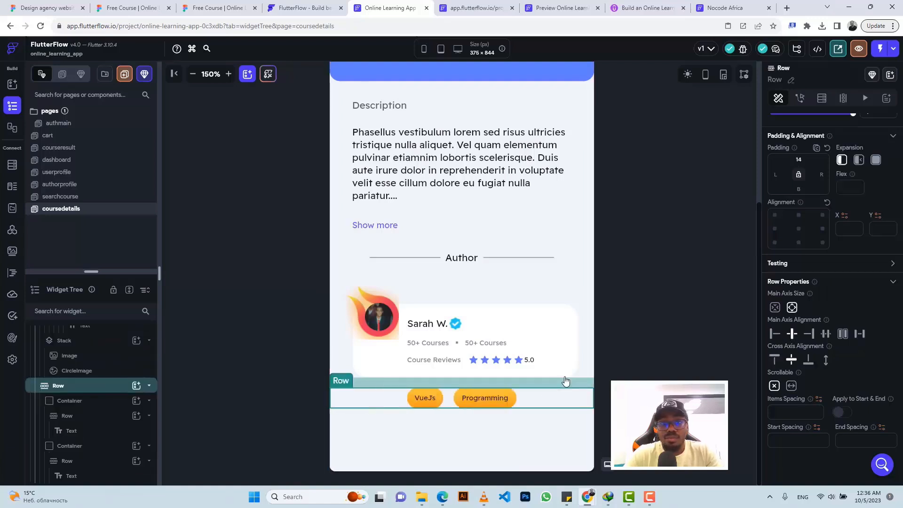
# Step: Select the pasted VueJs container, and inspect the Author Profile button's layout in Figma, highlighting its gradient start color #21C8F6
pyautogui.click(432, 397)
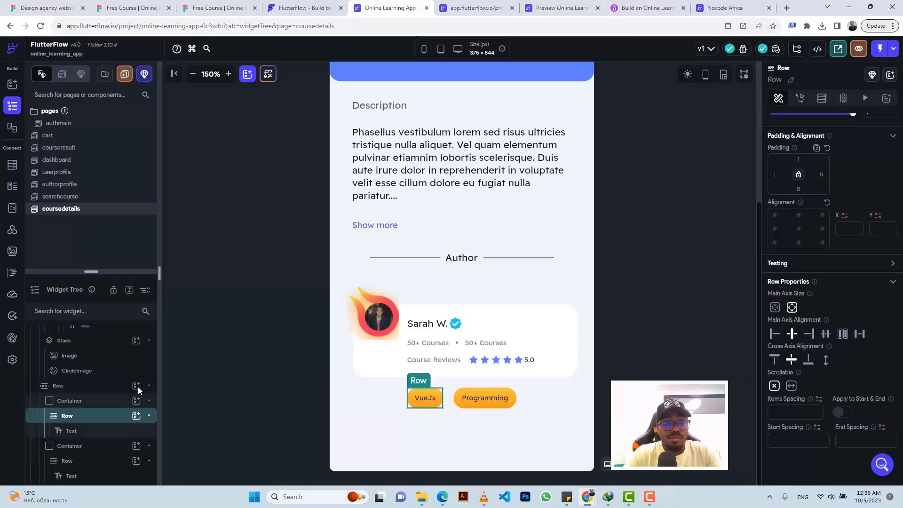
pyautogui.click(95, 401)
pyautogui.click(217, 8)
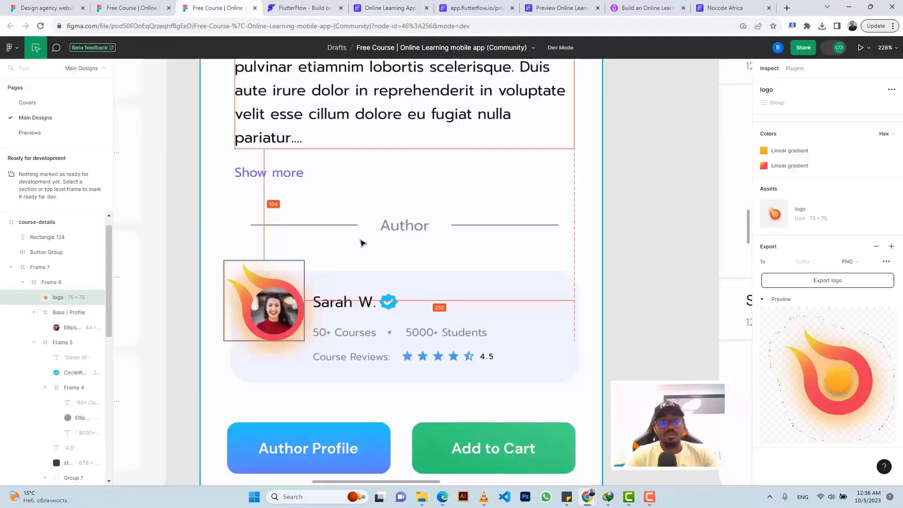
pyautogui.scroll(-1, 361, 405)
pyautogui.click(365, 429)
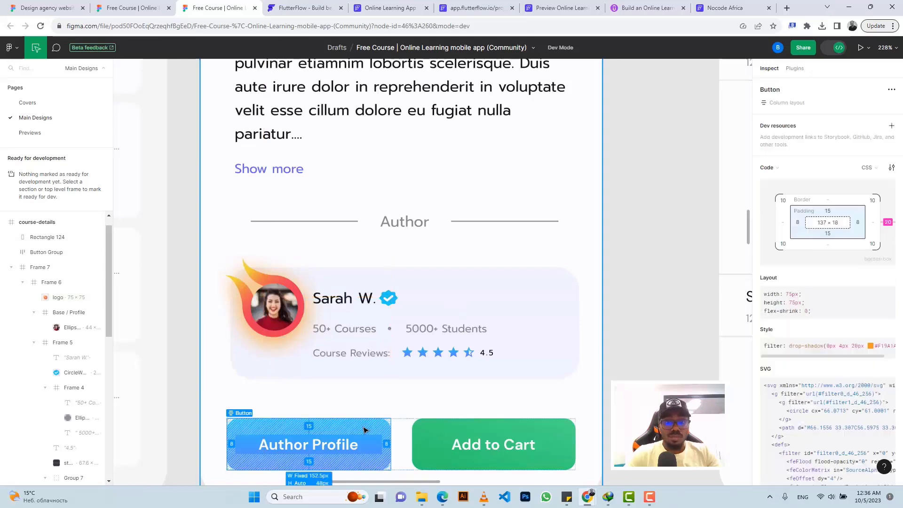
pyautogui.scroll(-2, 369, 426)
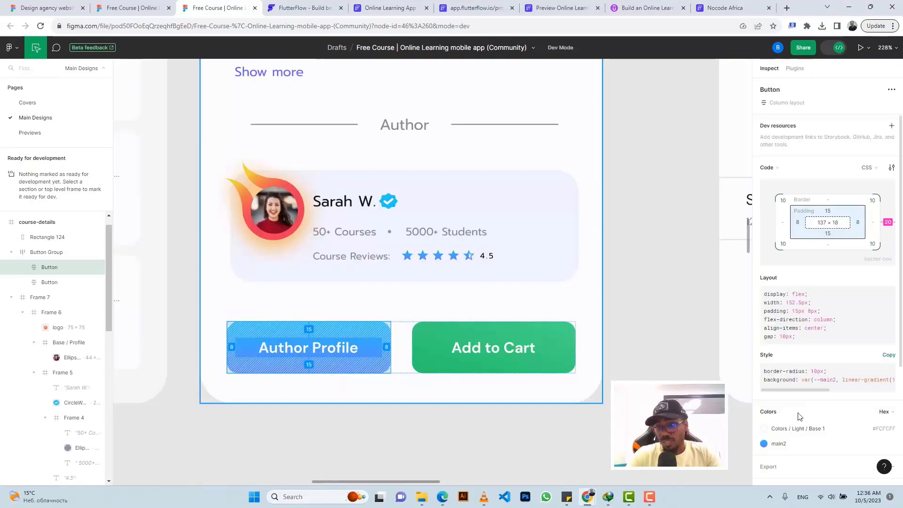
pyautogui.hscroll(5, 823, 393)
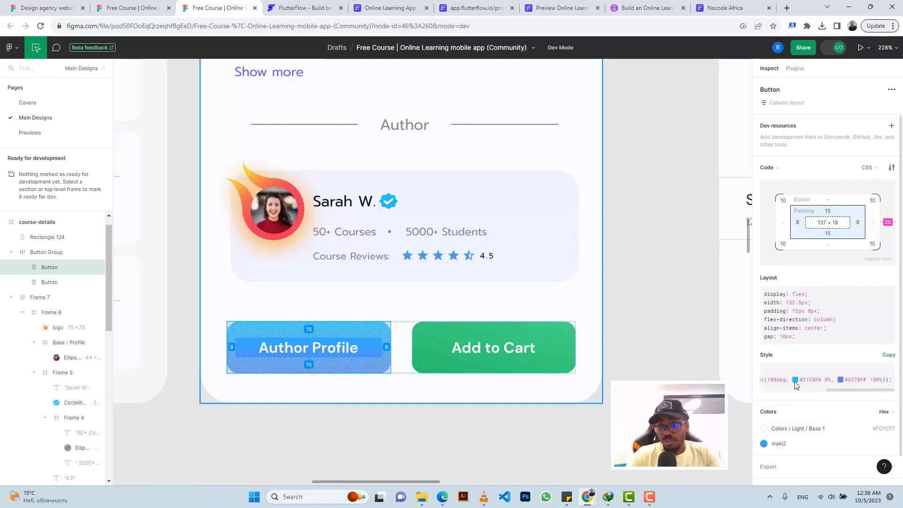
pyautogui.moveTo(824, 383); pyautogui.dragTo(801, 377)
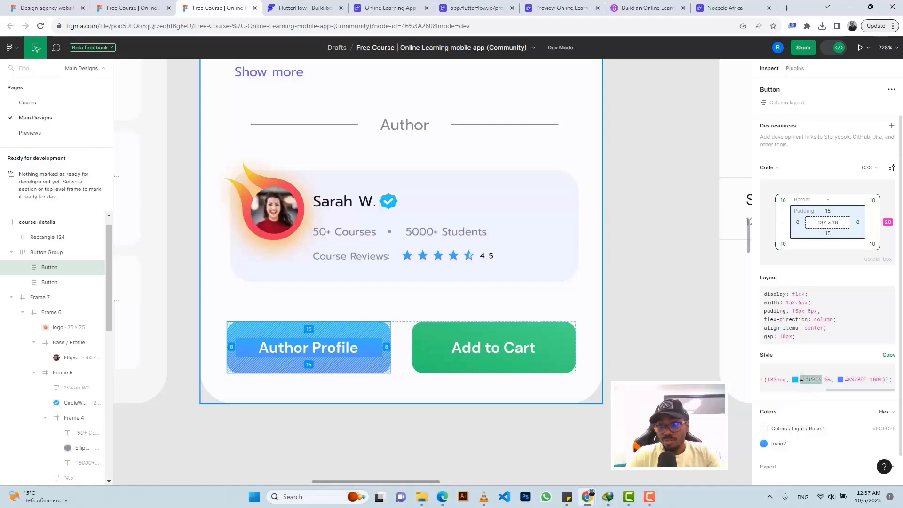
# Step: Switch back to FlutterFlow and set the pasted VueJs container's width to 152 px and height to 48 px
pyautogui.hotkey('ctrl', 'Tab')
pyautogui.hotkey('ctrl', 'Tab')
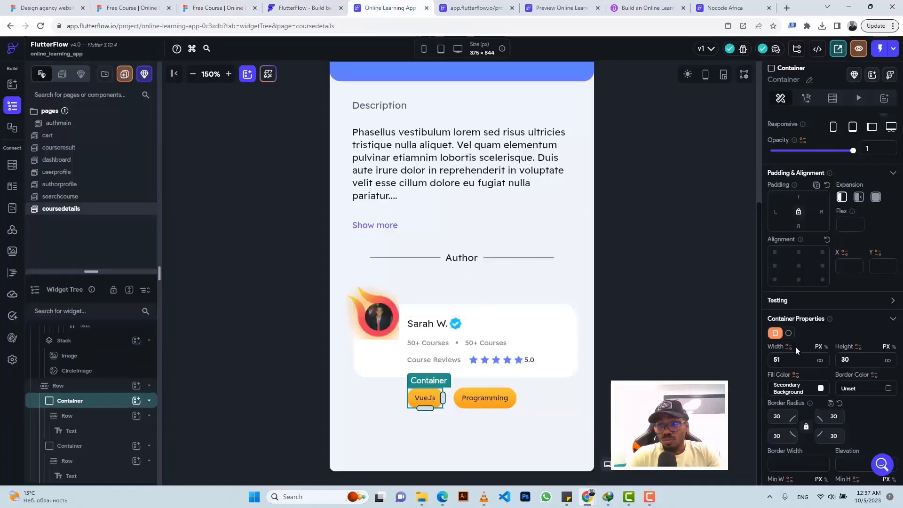
pyautogui.doubleClick(776, 360)
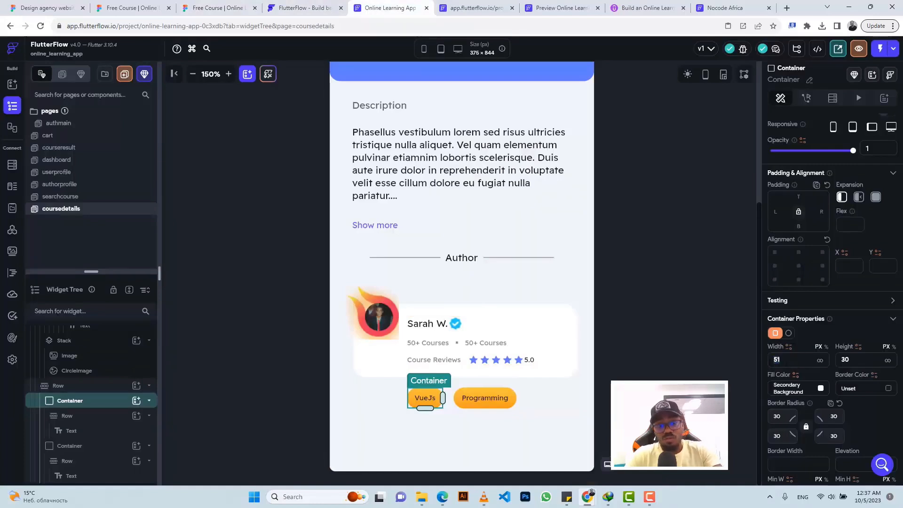
pyautogui.write('15')
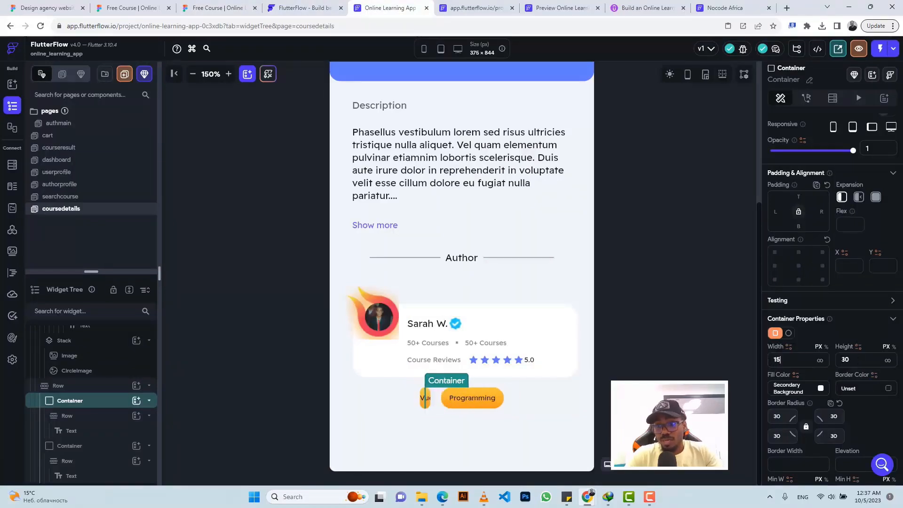
pyautogui.write('2')
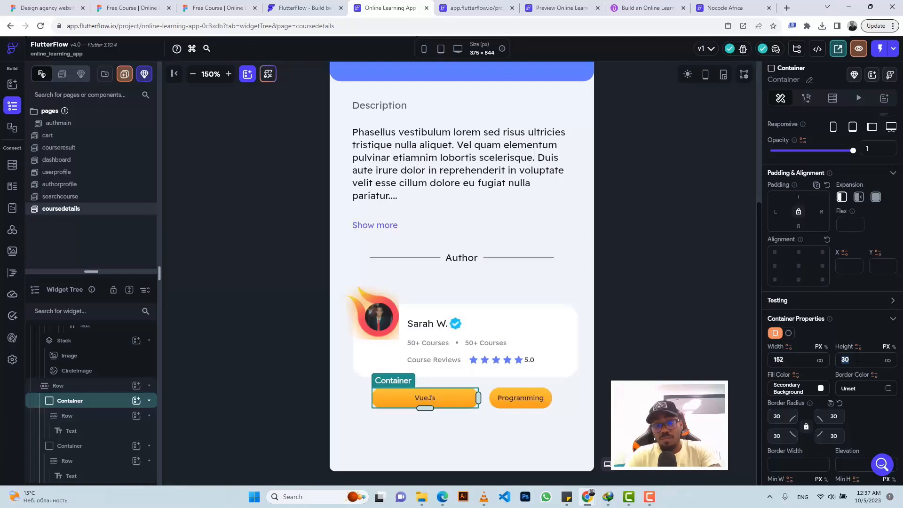
pyautogui.write('48')
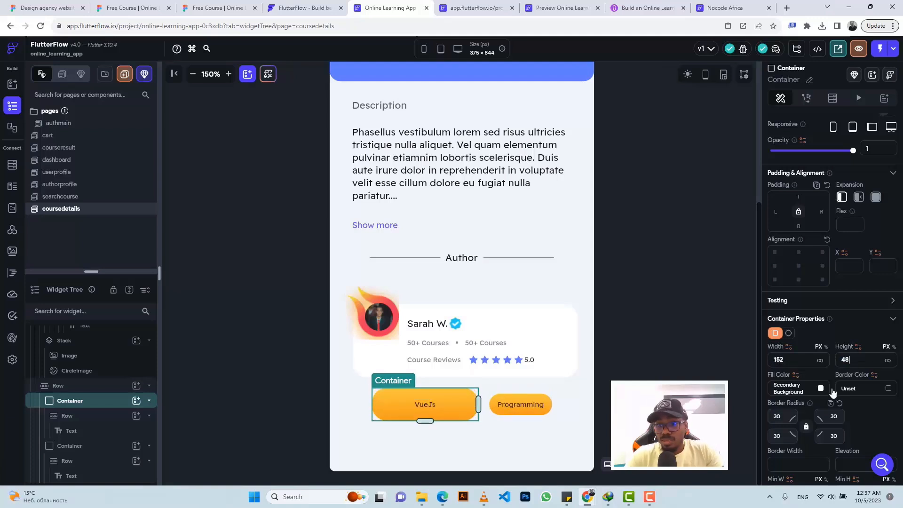
# Step: Set the VueJs container's gradient colors to #21C8F6 and #637BFF, copying the second value from the Author Profile button's style in Figma
pyautogui.scroll(-8, 833, 391)
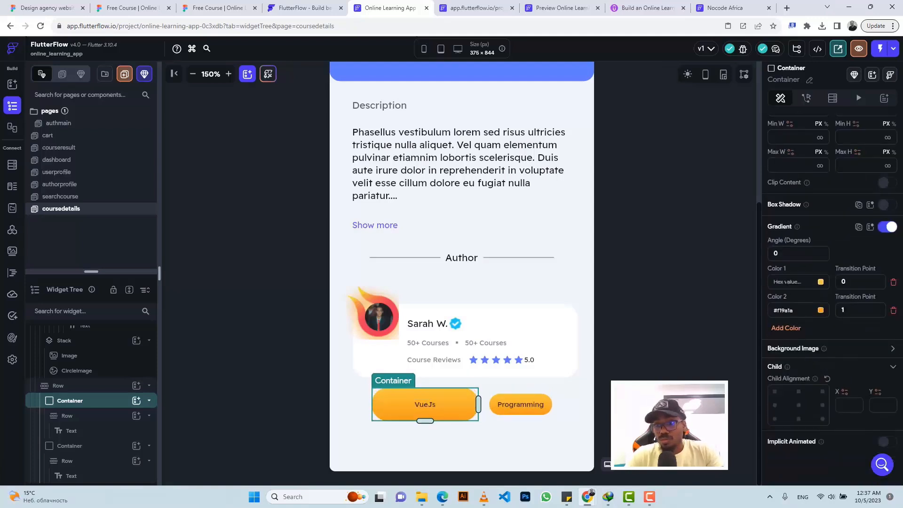
pyautogui.hotkey('ctrl', 'v')
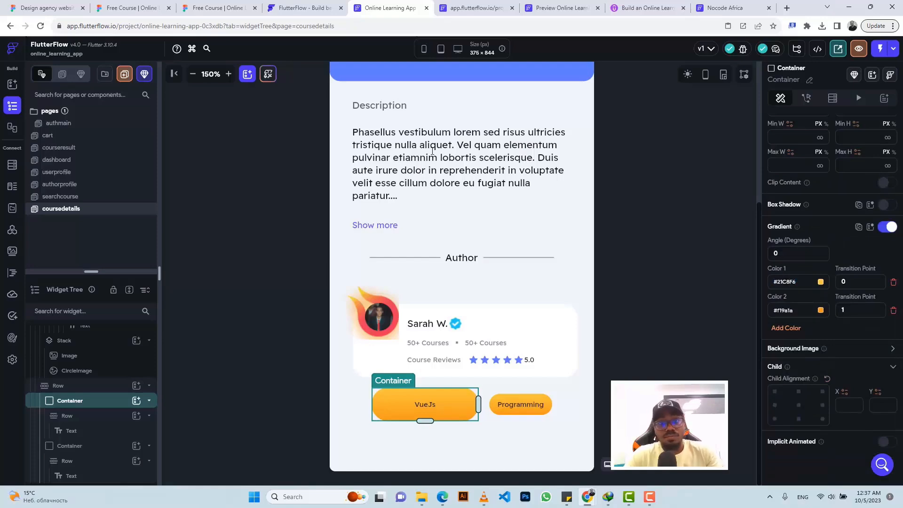
pyautogui.click(207, 7)
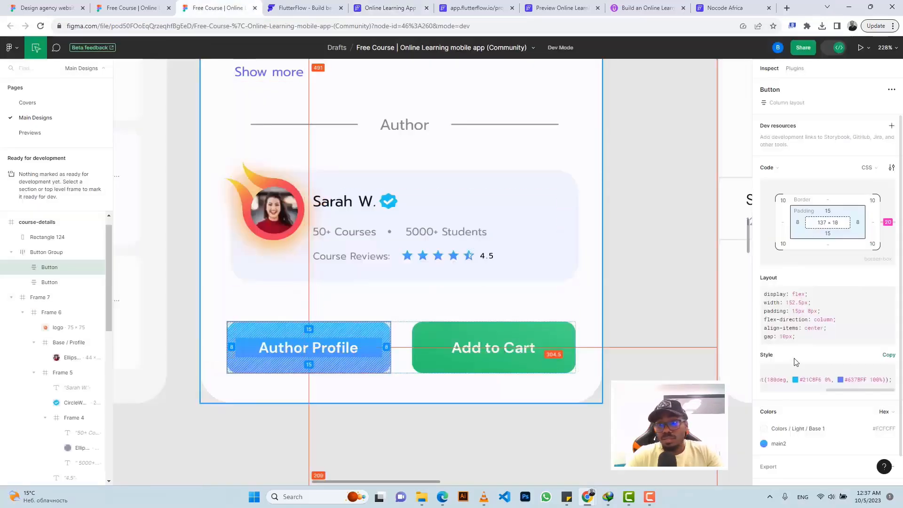
pyautogui.moveTo(866, 380); pyautogui.dragTo(846, 383)
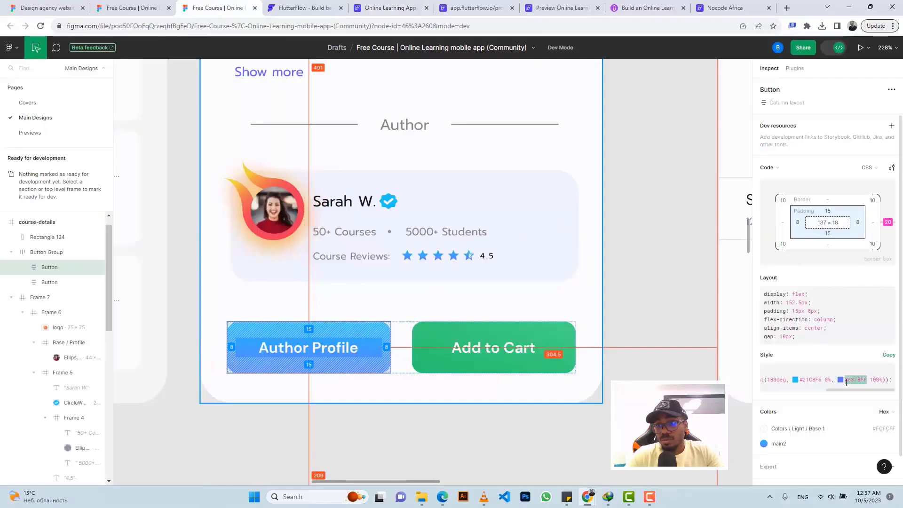
pyautogui.click(386, 7)
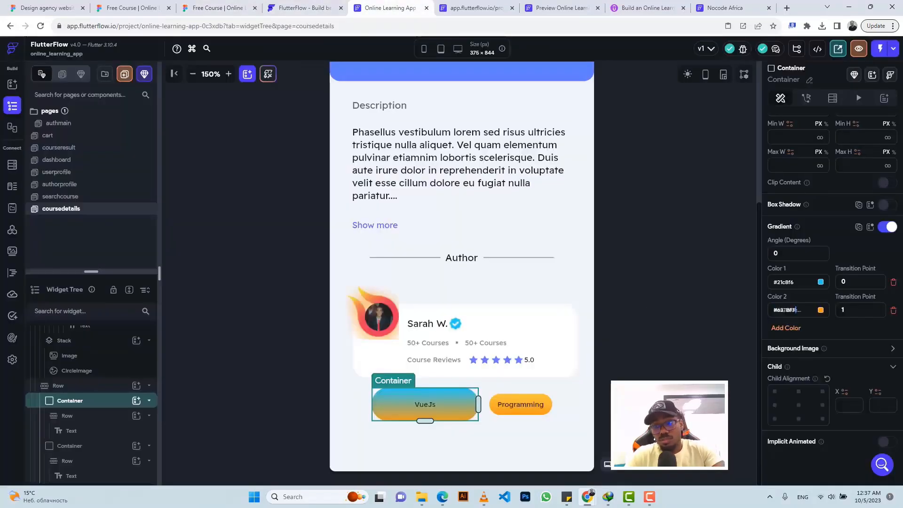
# Step: Copy the Author Profile button's label from Figma and replace the VueJs text on the blue gradient container with "Author Profile"
pyautogui.click(209, 8)
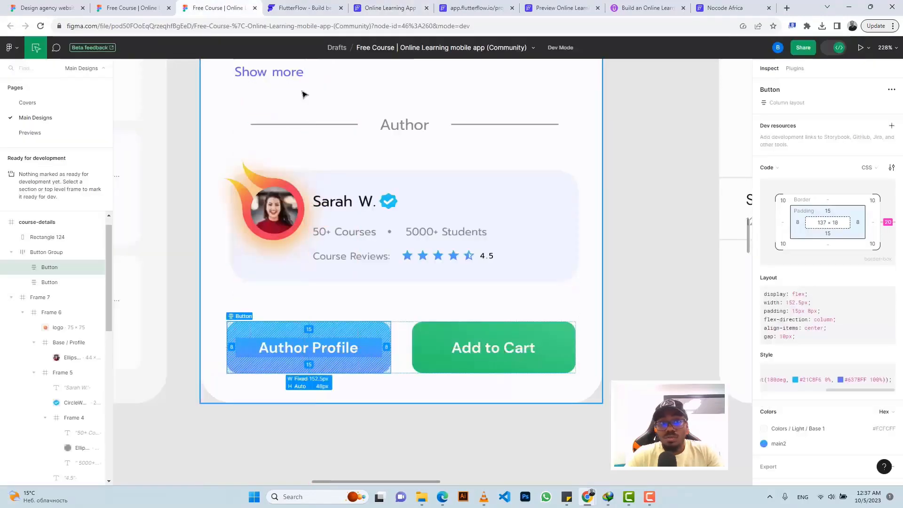
pyautogui.click(343, 347)
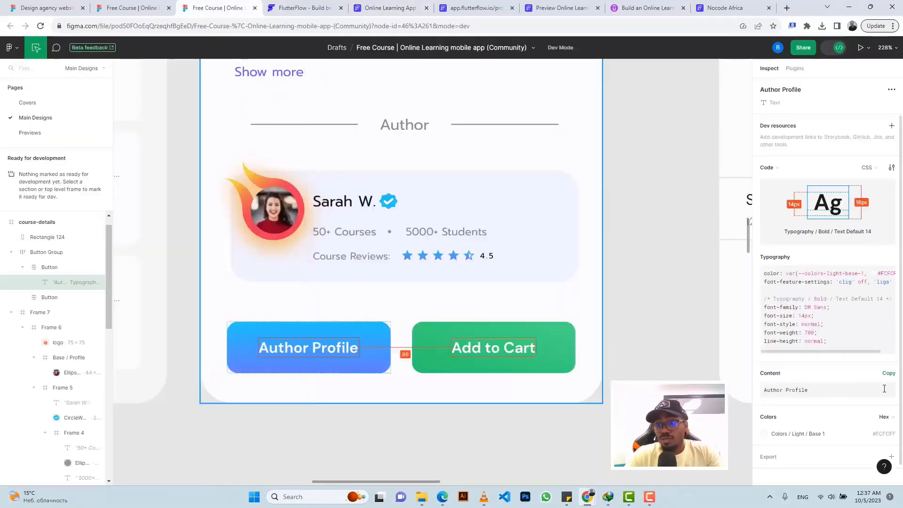
pyautogui.click(887, 377)
pyautogui.click(386, 8)
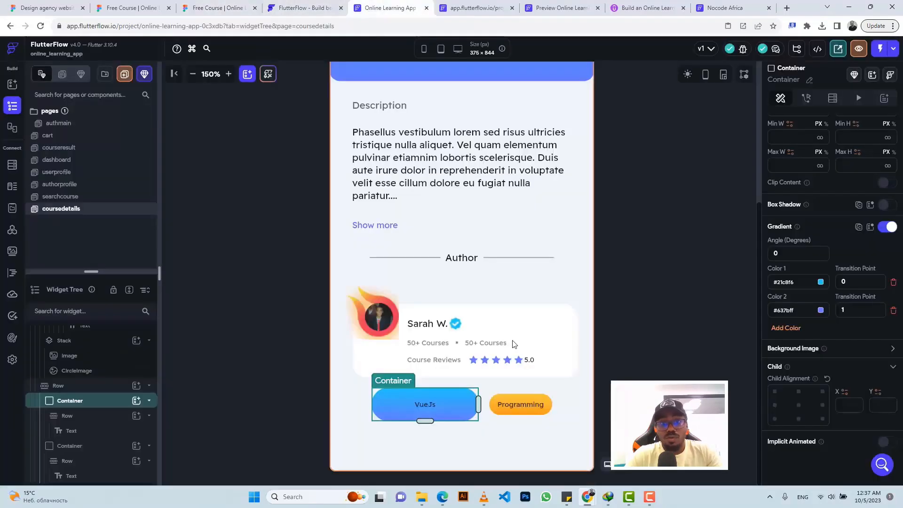
pyautogui.scroll(2, 797, 259)
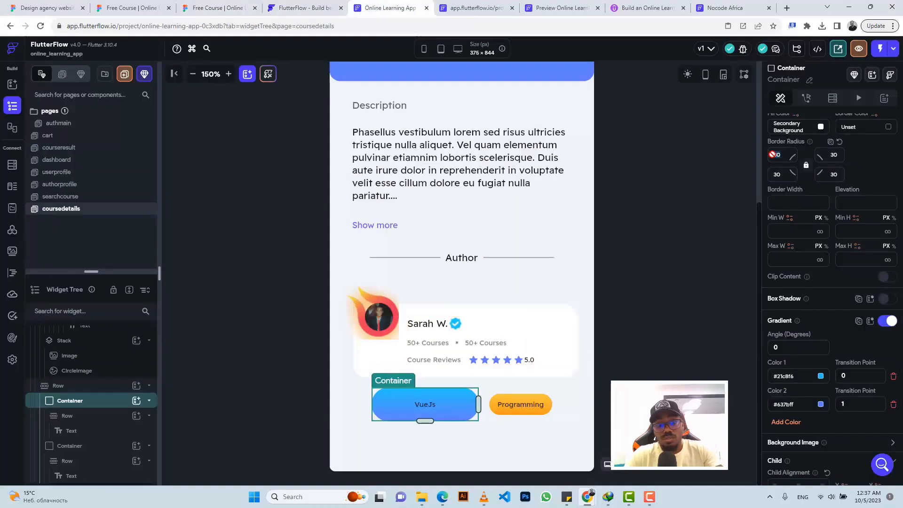
pyautogui.scroll(7, 855, 262)
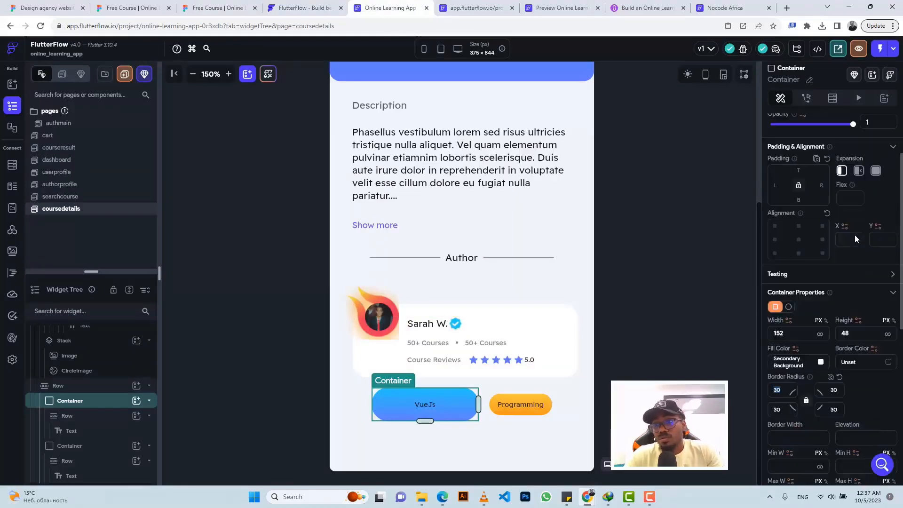
pyautogui.click(426, 404)
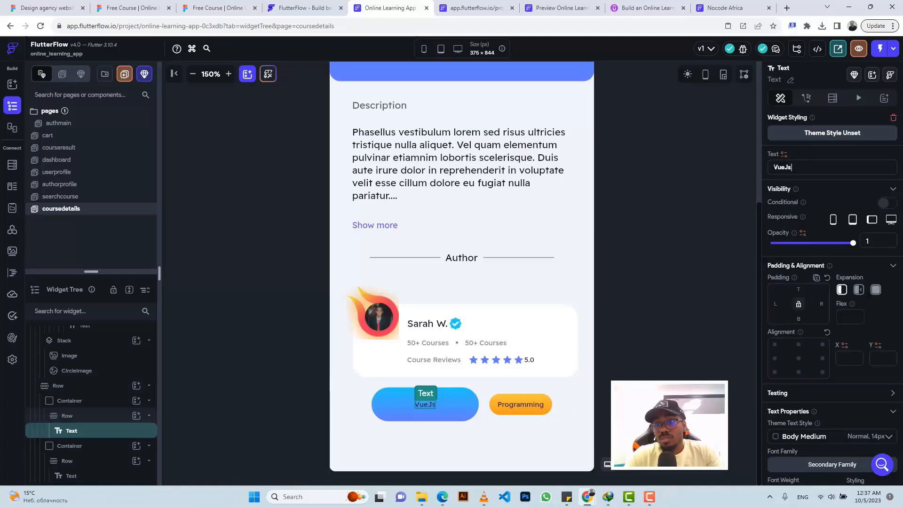
pyautogui.doubleClick(791, 167)
pyautogui.hotkey('ctrl', 'v')
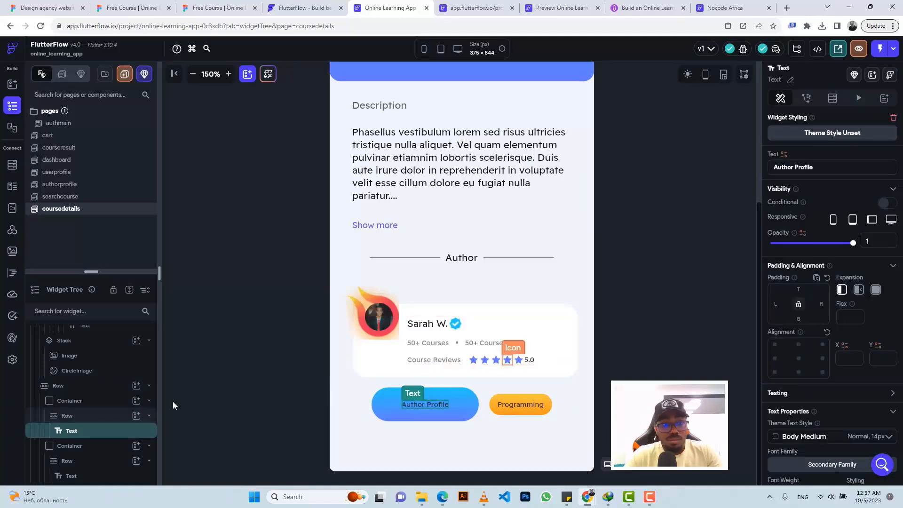
# Step: Set the border radius of the Author Profile container to 10 on all corners
pyautogui.click(100, 405)
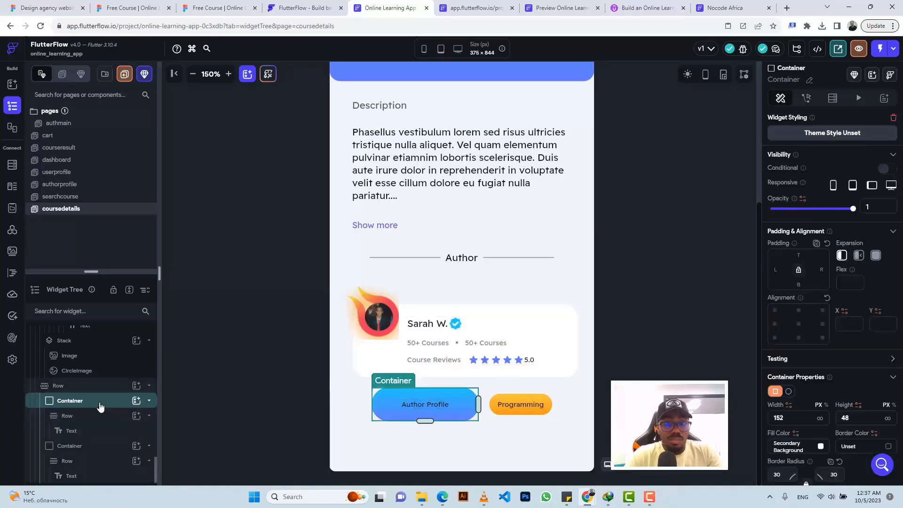
pyautogui.scroll(-5, 788, 265)
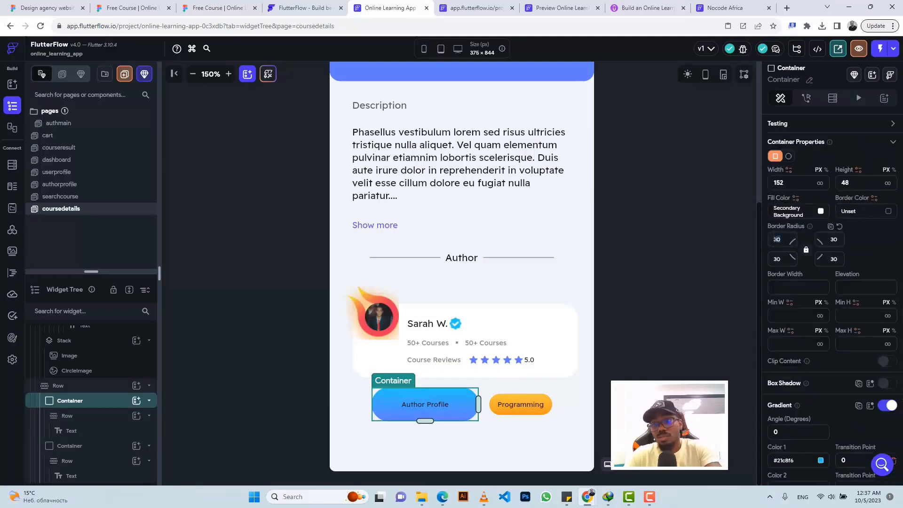
pyautogui.doubleClick(776, 240)
pyautogui.write('10')
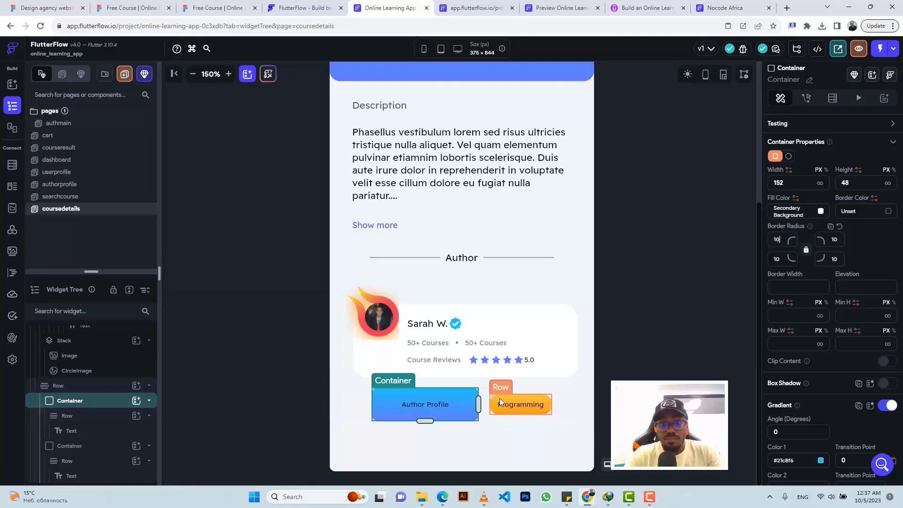
# Step: Copy the Add to Cart button's gradient start color from Figma and apply #28C76F as the Programming container's first gradient color in FlutterFlow
pyautogui.click(500, 397)
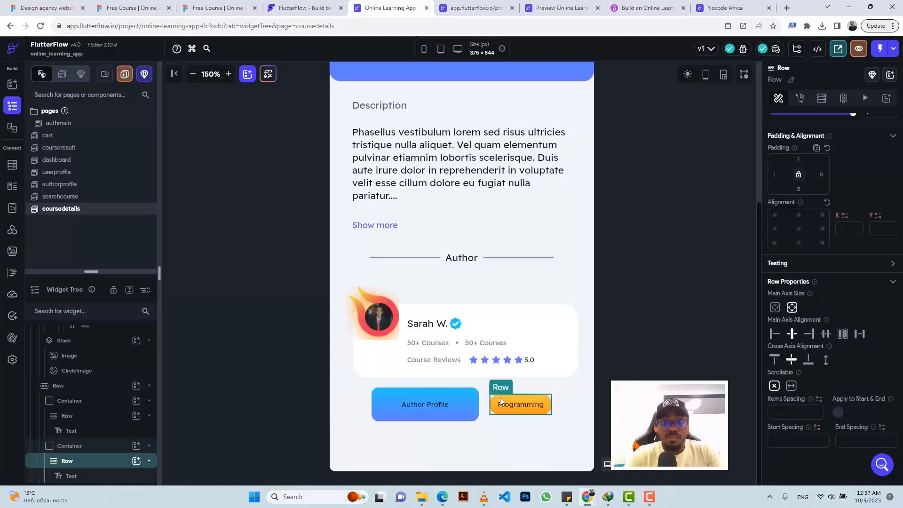
pyautogui.click(116, 449)
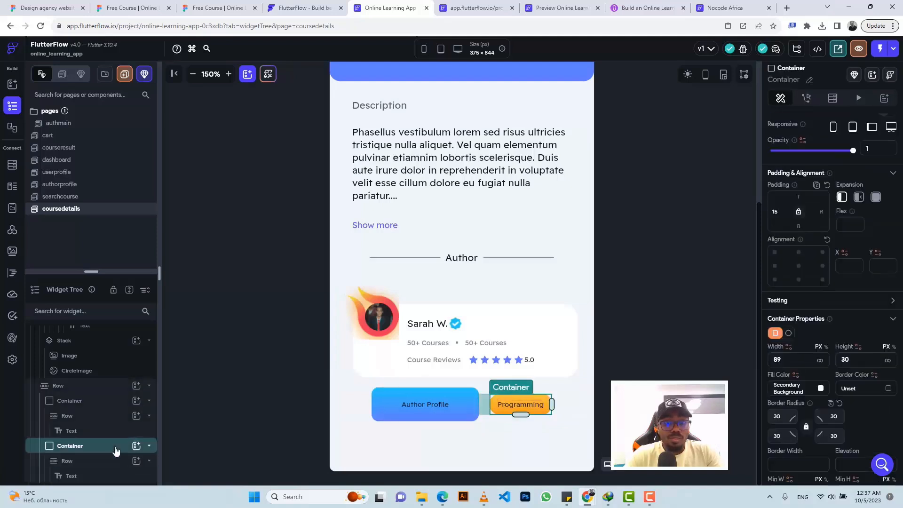
pyautogui.click(217, 8)
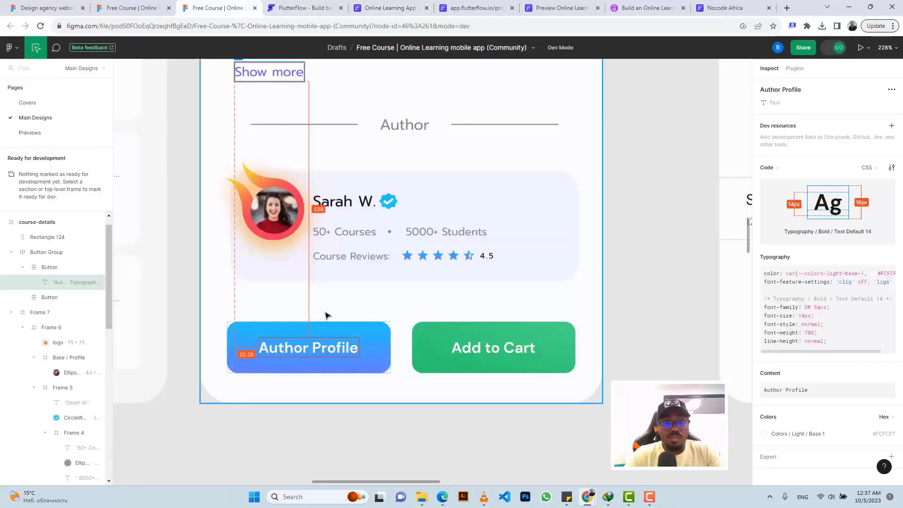
pyautogui.click(448, 330)
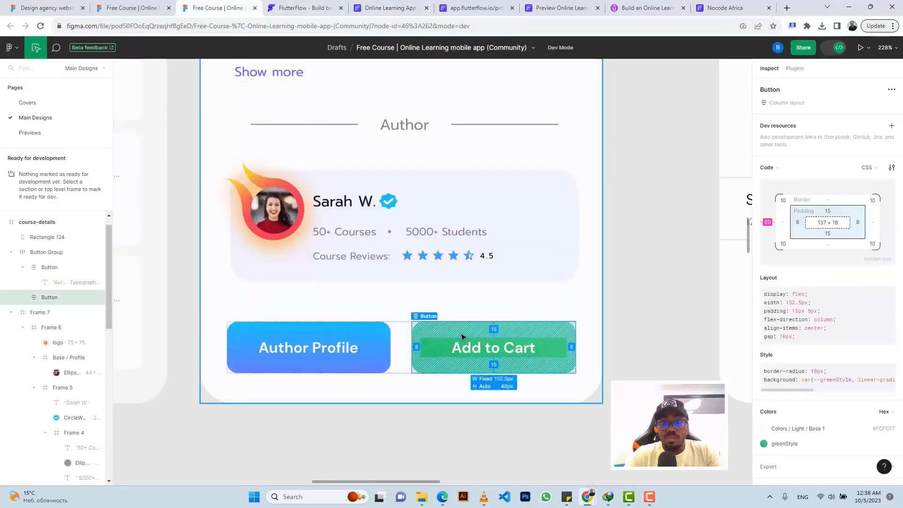
pyautogui.scroll(-1, 847, 367)
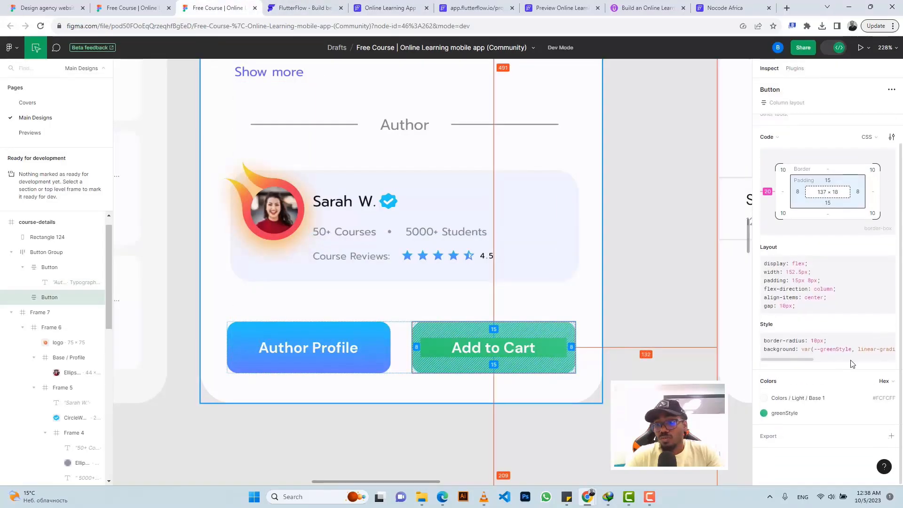
pyautogui.moveTo(811, 360); pyautogui.dragTo(868, 362)
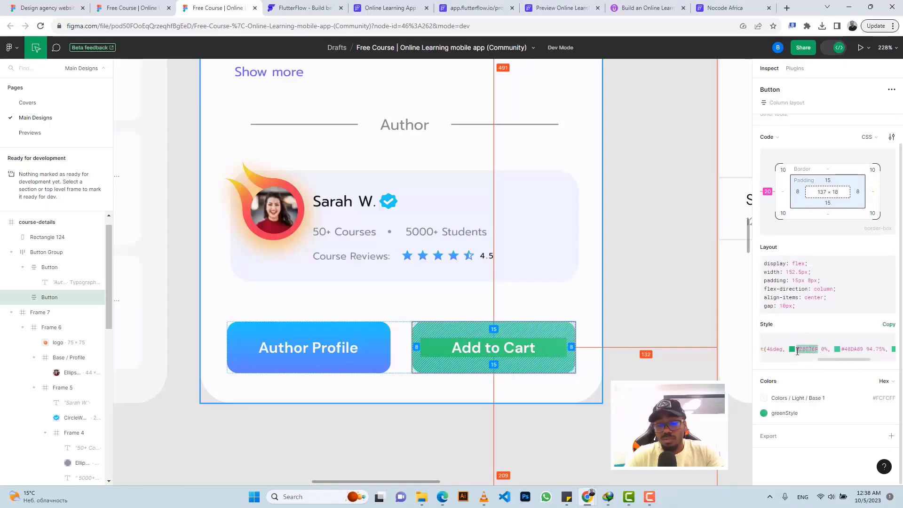
pyautogui.click(387, 8)
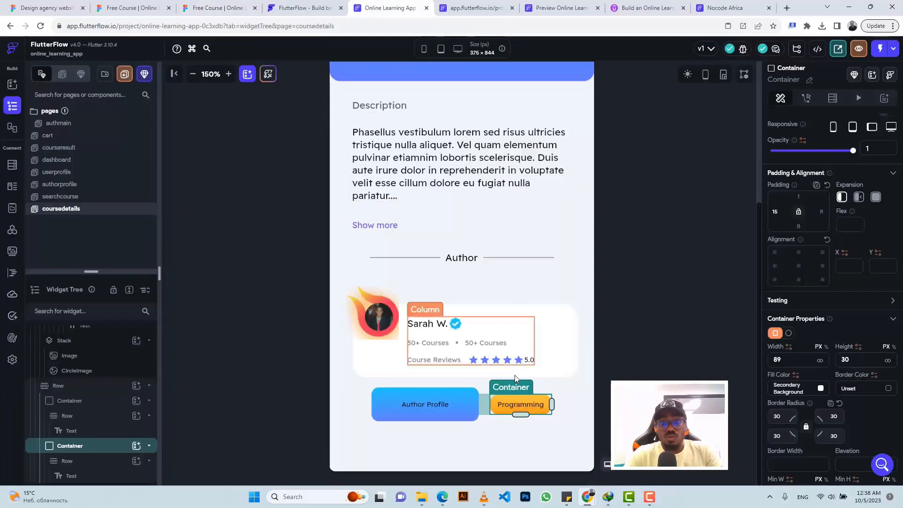
pyautogui.scroll(-7, 800, 353)
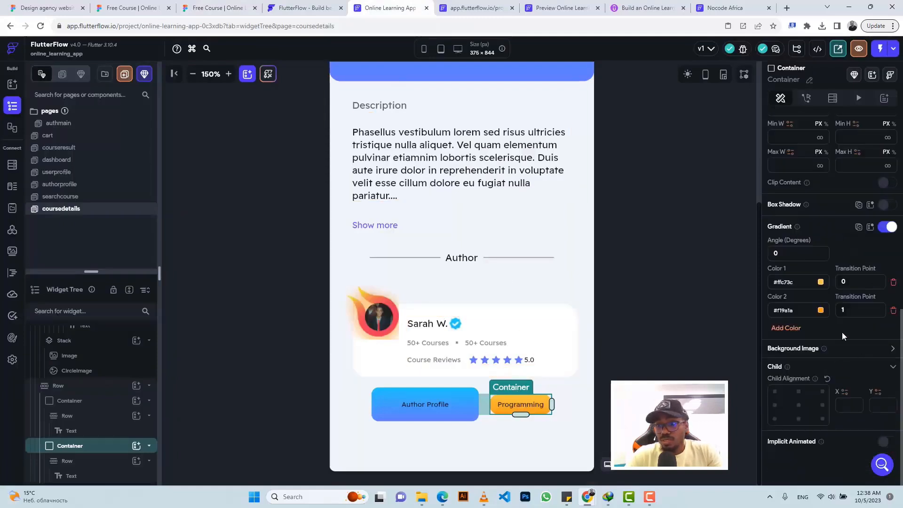
pyautogui.click(792, 282)
pyautogui.hotkey('ctrl', 'v')
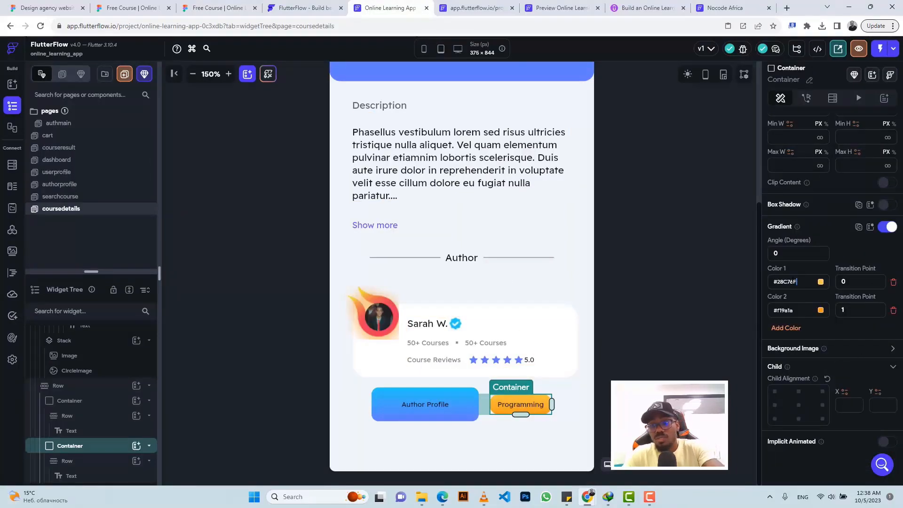
pyautogui.press('Return')
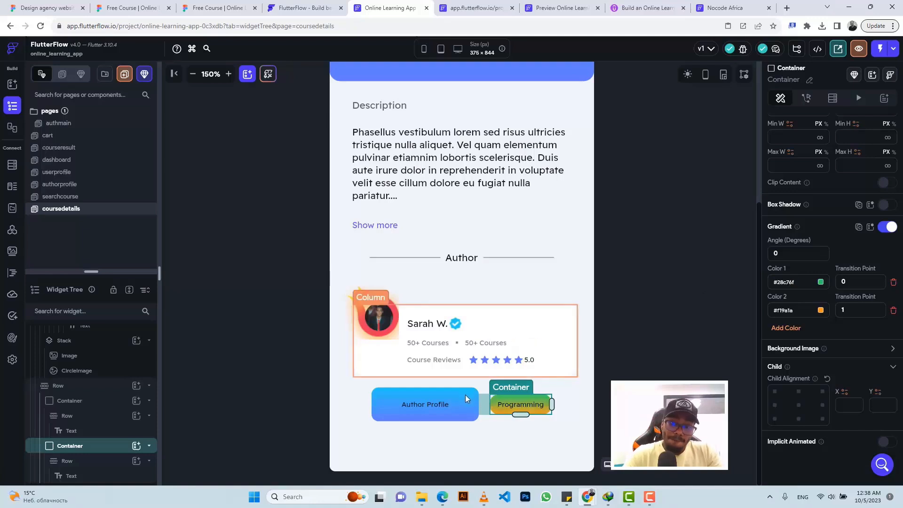
# Step: Set the Programming container's width to 152 px and its border radius to 10 on all corners
pyautogui.scroll(3, 795, 240)
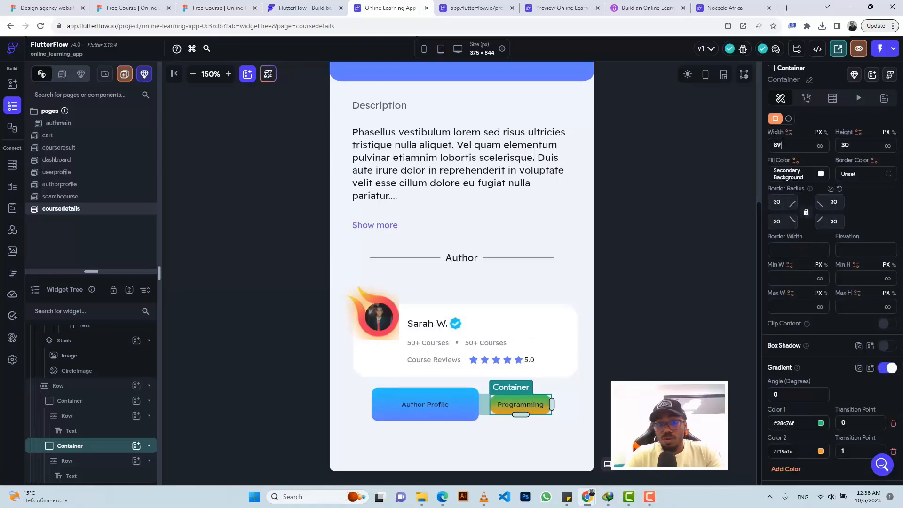
pyautogui.write('152')
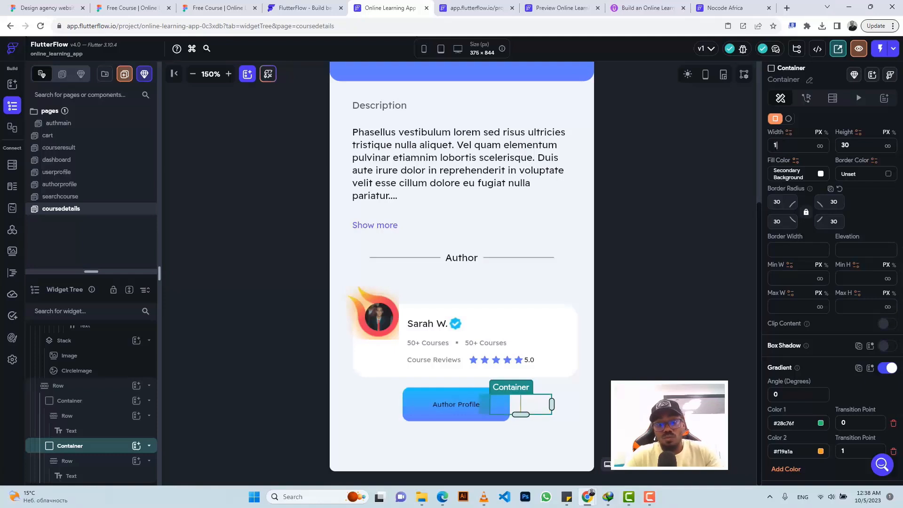
pyautogui.press('Return')
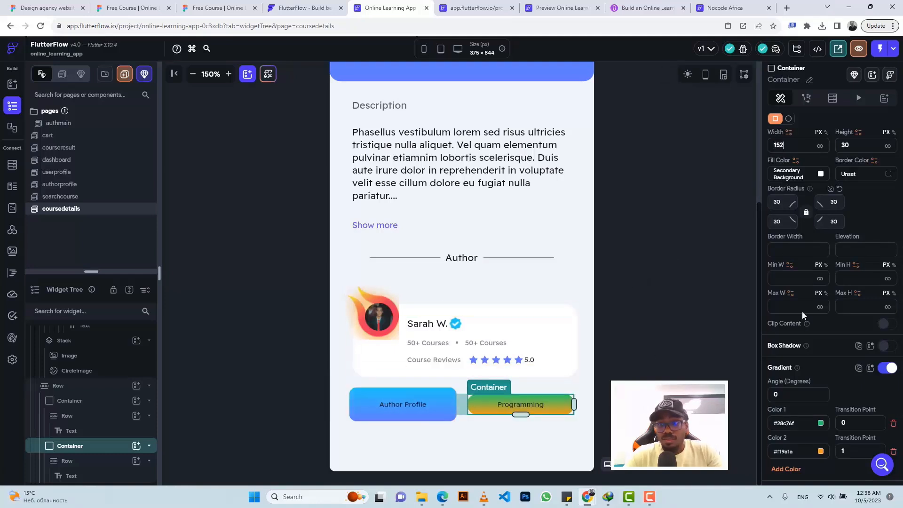
pyautogui.doubleClick(777, 202)
pyautogui.write('1')
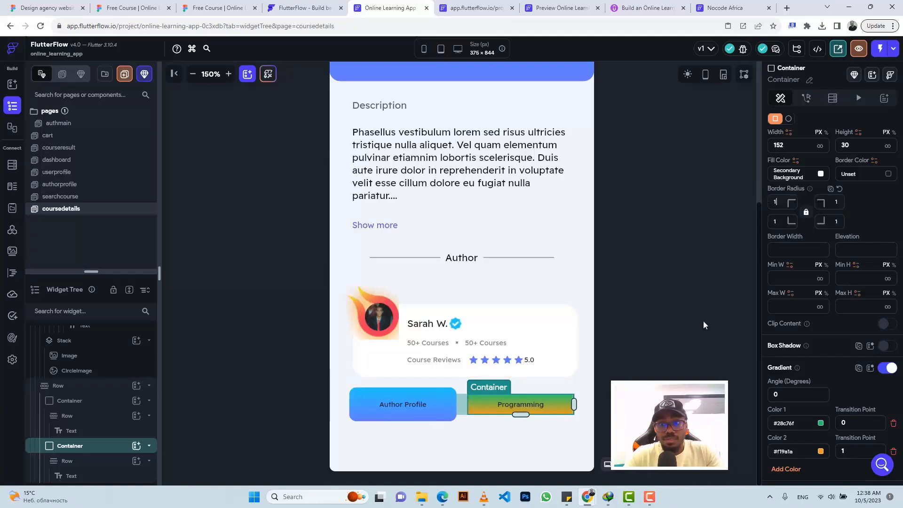
pyautogui.write('0')
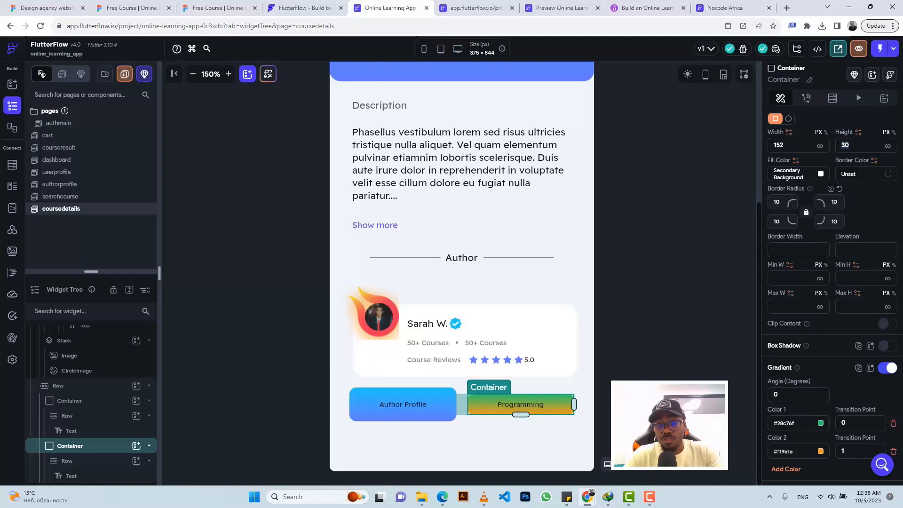
# Step: Set the Programming container's height to 48 px
pyautogui.doubleClick(847, 145)
pyautogui.write('4')
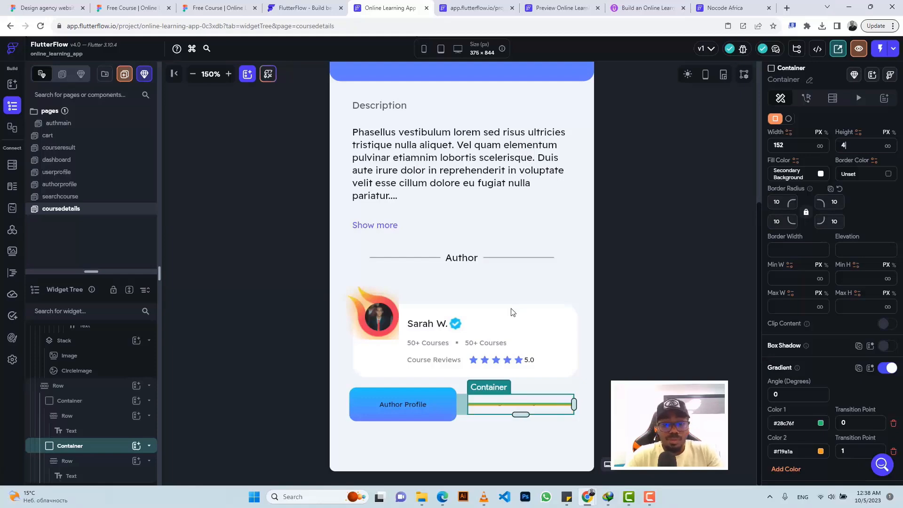
pyautogui.write('8')
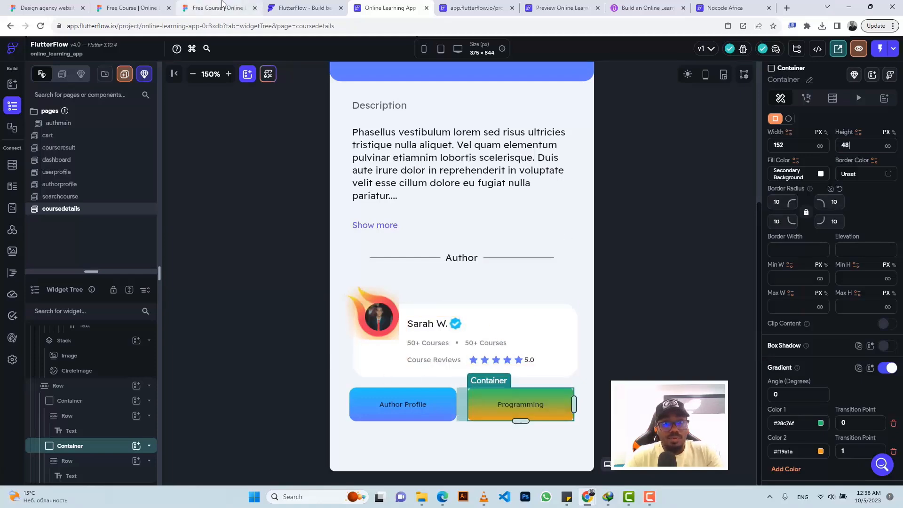
# Step: Take the Add to Cart button's second gradient color from Figma and apply #48DA89 as the Programming container's second gradient color in FlutterFlow
pyautogui.click(192, 3)
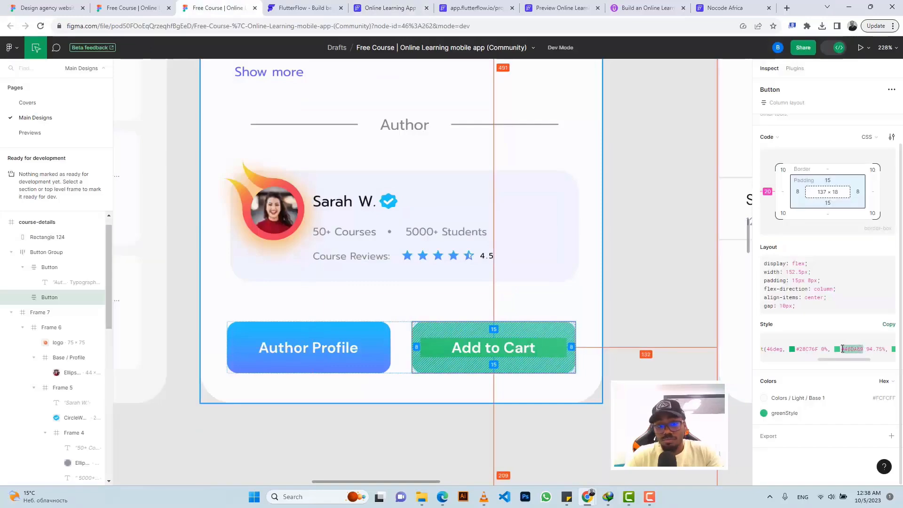
pyautogui.click(388, 7)
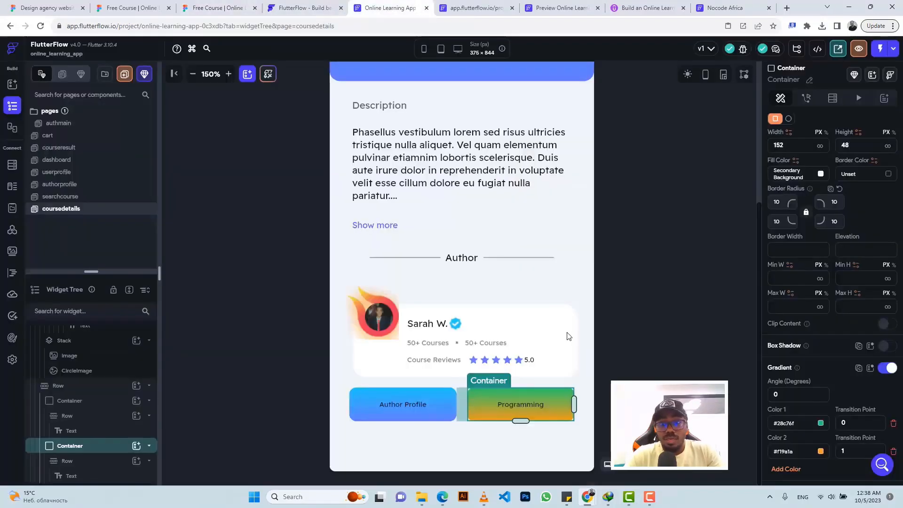
pyautogui.scroll(-1, 795, 380)
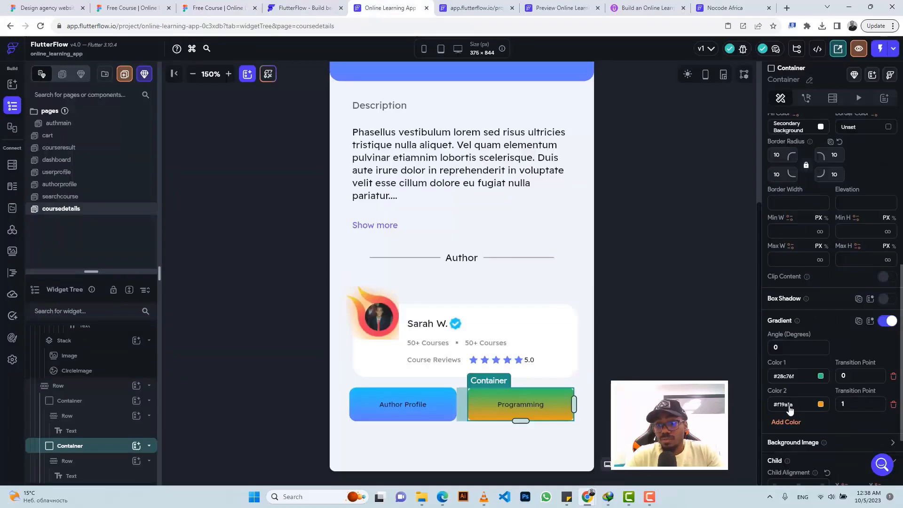
pyautogui.tripleClick(790, 404)
pyautogui.press('BackSpace')
pyautogui.write('#48DA89')
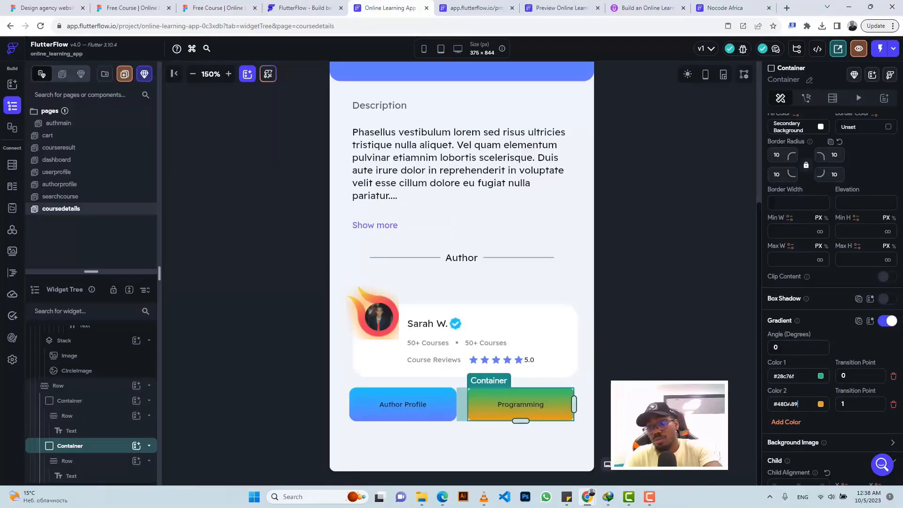
pyautogui.press('Return')
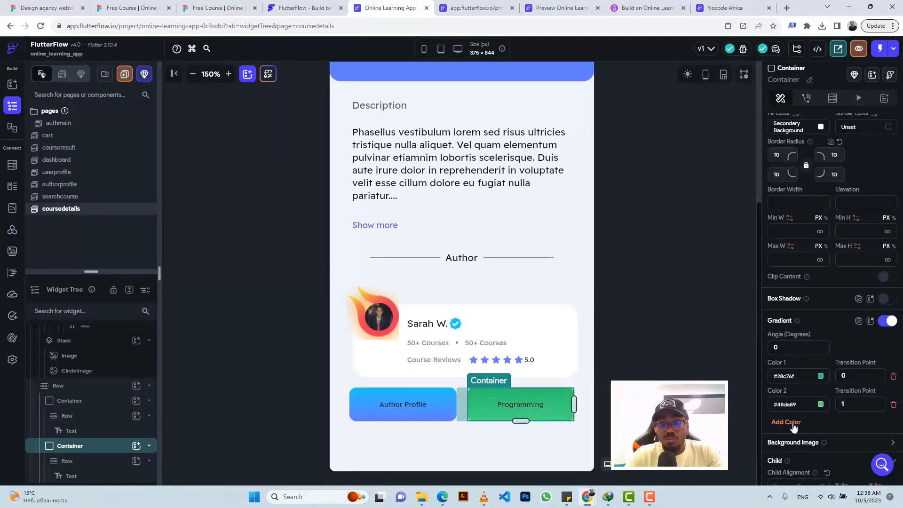
# Step: Copy the last gradient color of Figma's Add to Cart button and add #48DA89 as a third gradient color on the Programming container in FlutterFlow
pyautogui.click(214, 8)
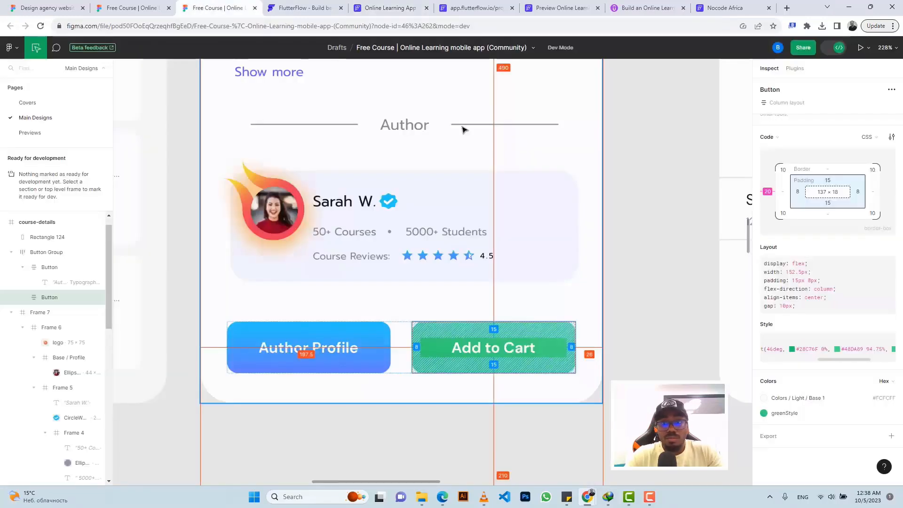
pyautogui.moveTo(865, 363); pyautogui.dragTo(837, 349)
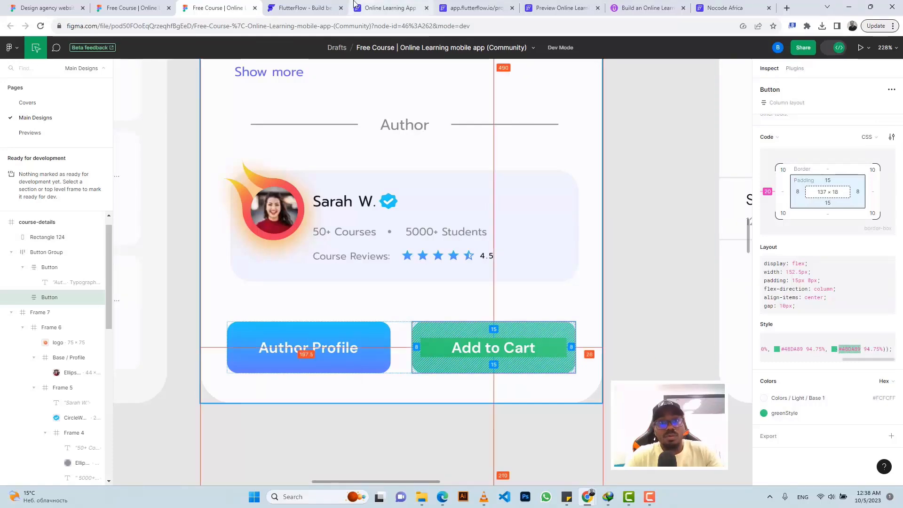
pyautogui.click(391, 8)
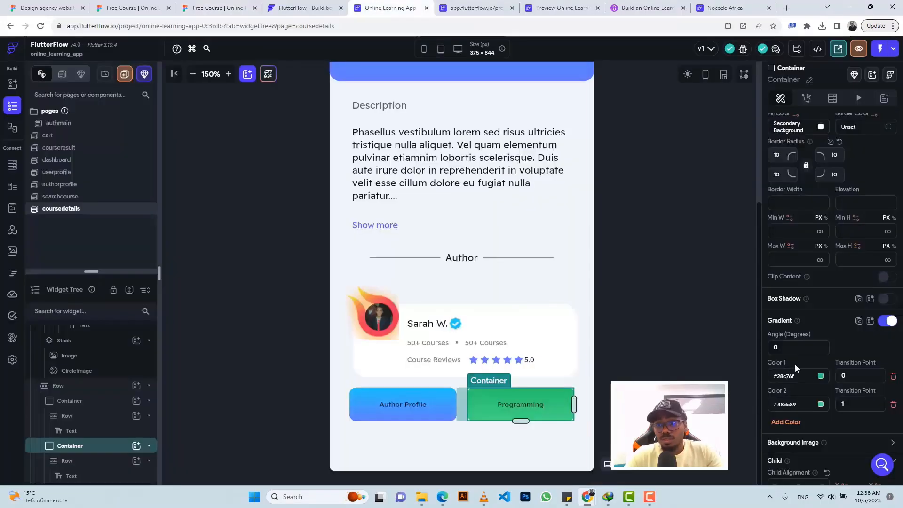
pyautogui.click(788, 423)
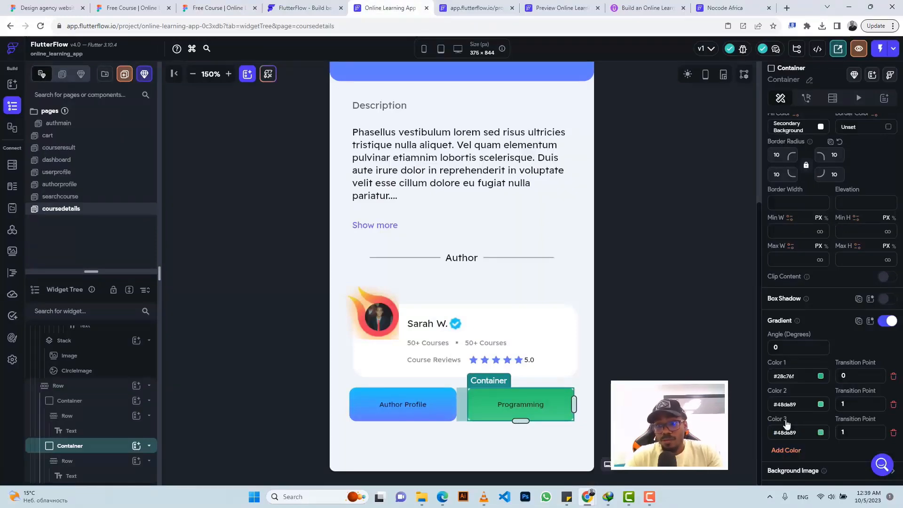
# Step: Select the Programming text on the green container, copy the Add to Cart label from Figma and return to FlutterFlow
pyautogui.click(518, 407)
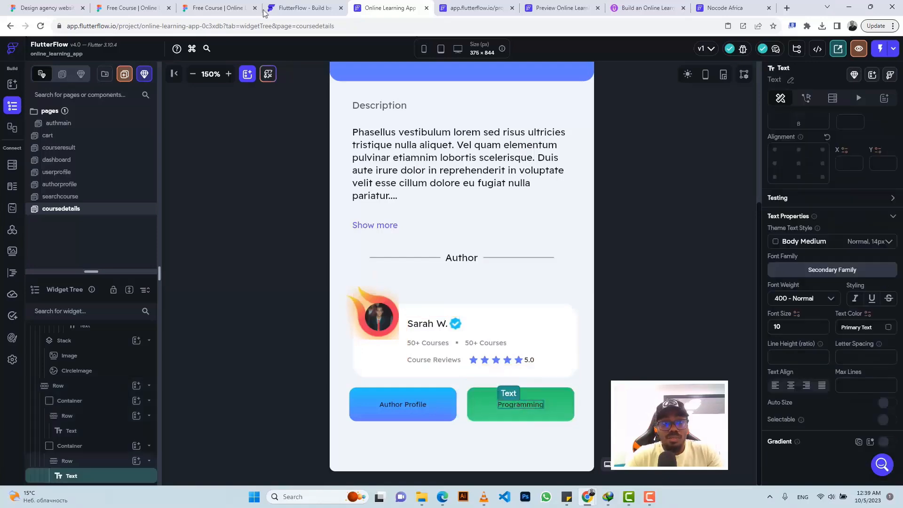
pyautogui.click(214, 8)
pyautogui.click(494, 347)
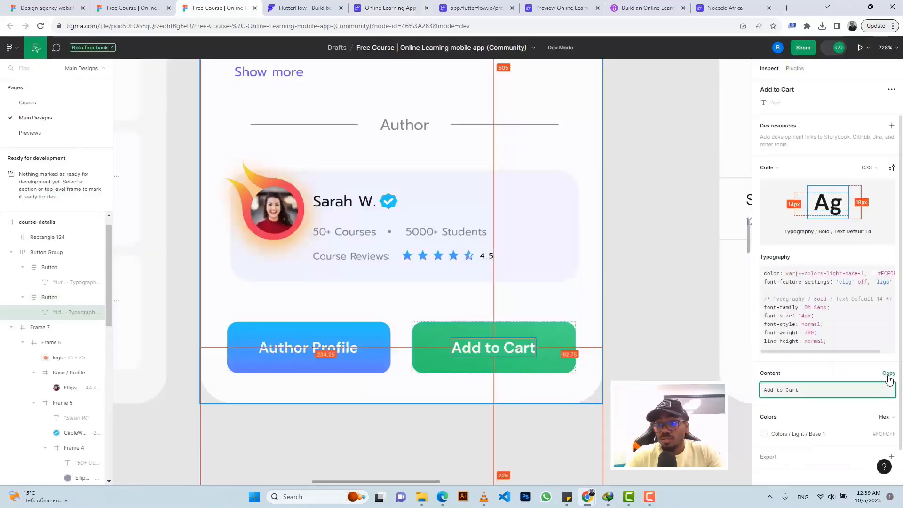
pyautogui.click(889, 375)
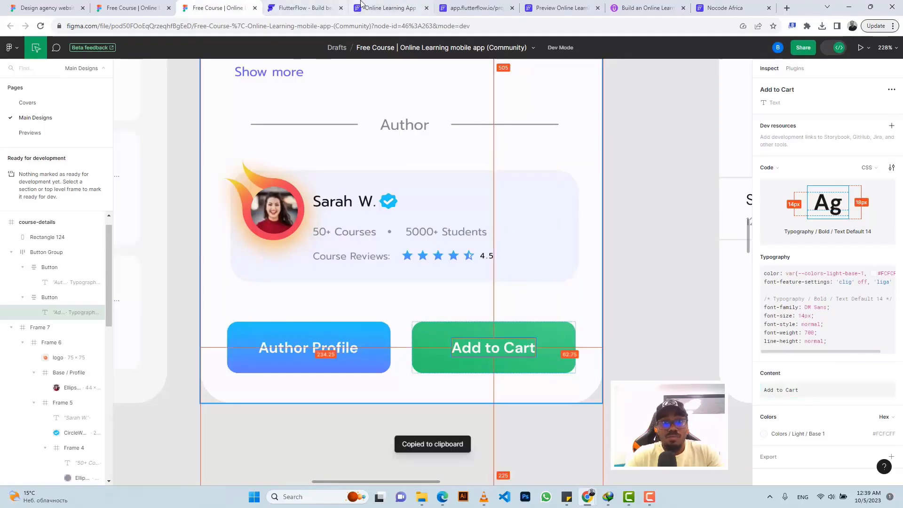
pyautogui.click(381, 7)
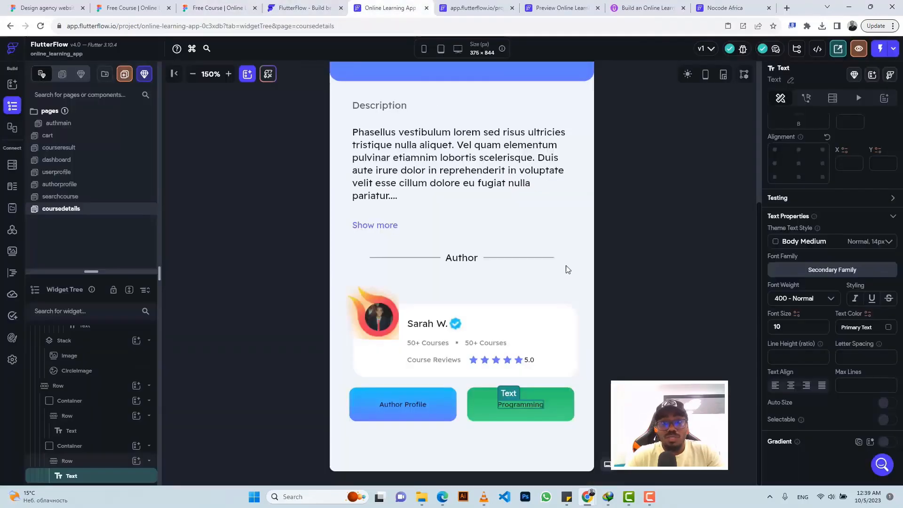
# Step: Set the Programming text on the green container to font weight 700 - Bold and font size 14
pyautogui.click(796, 303)
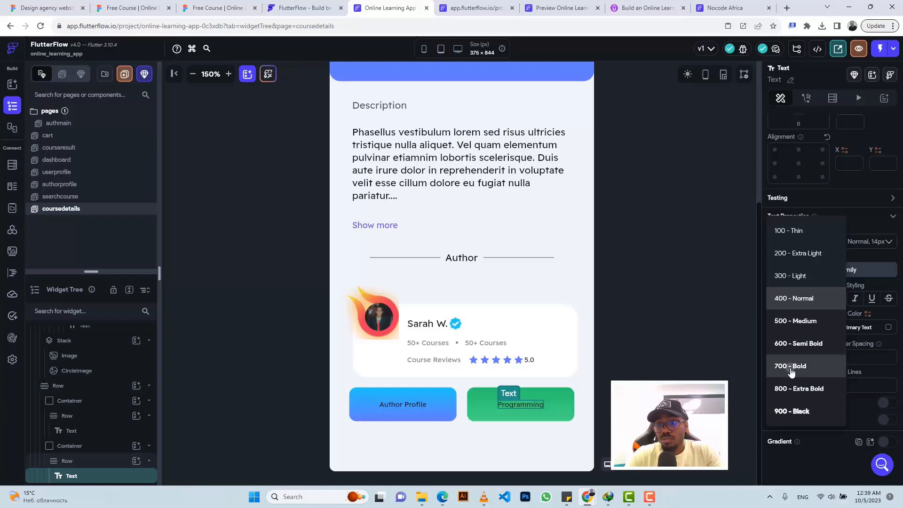
pyautogui.click(791, 366)
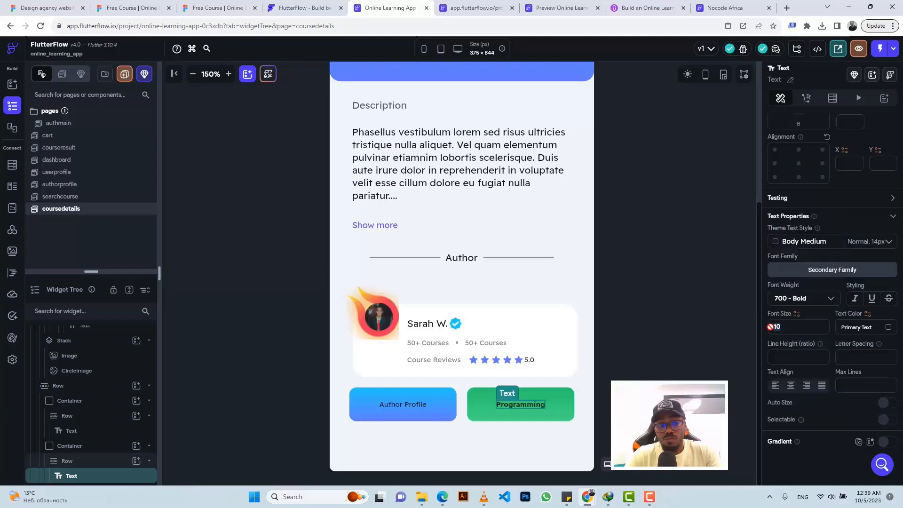
pyautogui.write('1')
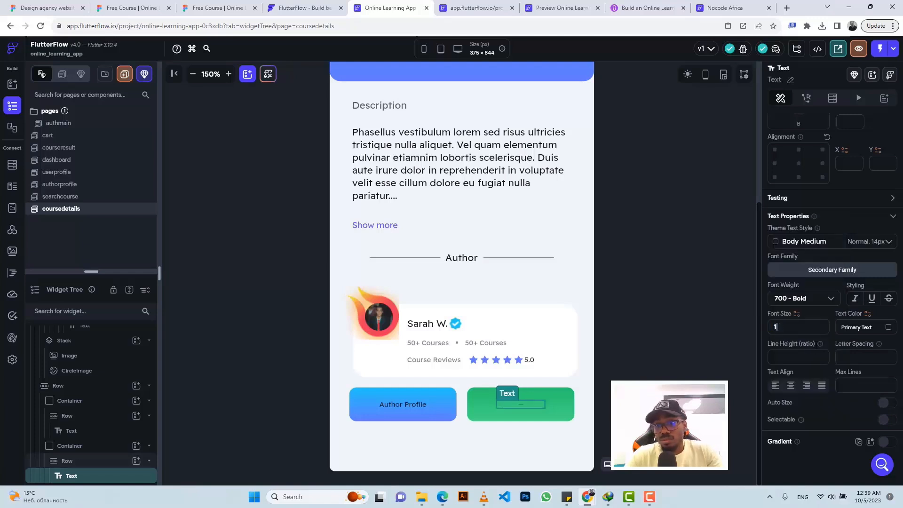
pyautogui.write('4')
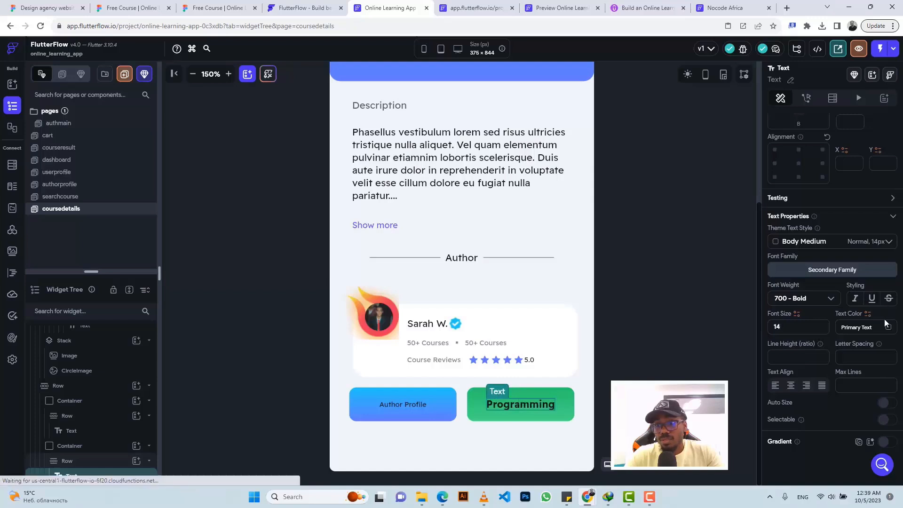
# Step: Replace the Programming text on the green container with "Add to Cart" and set its text color to Secondary Background
pyautogui.scroll(5, 804, 221)
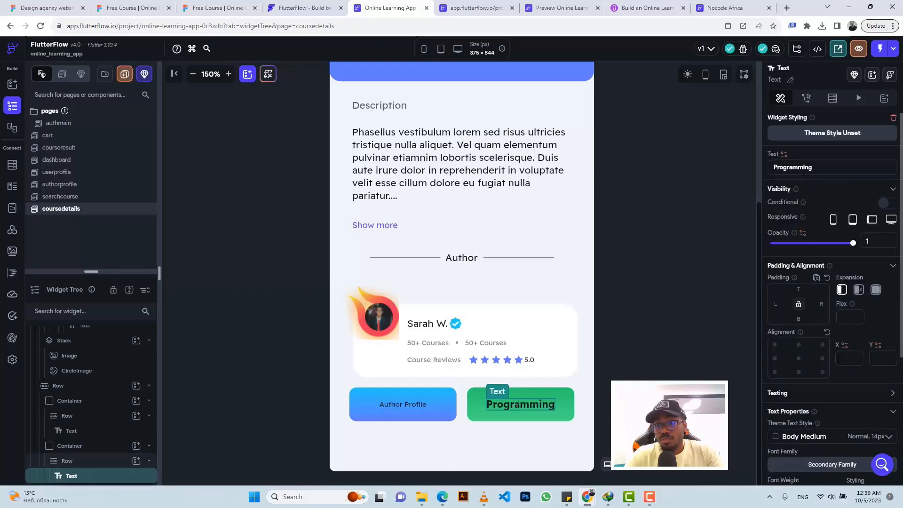
pyautogui.doubleClick(804, 174)
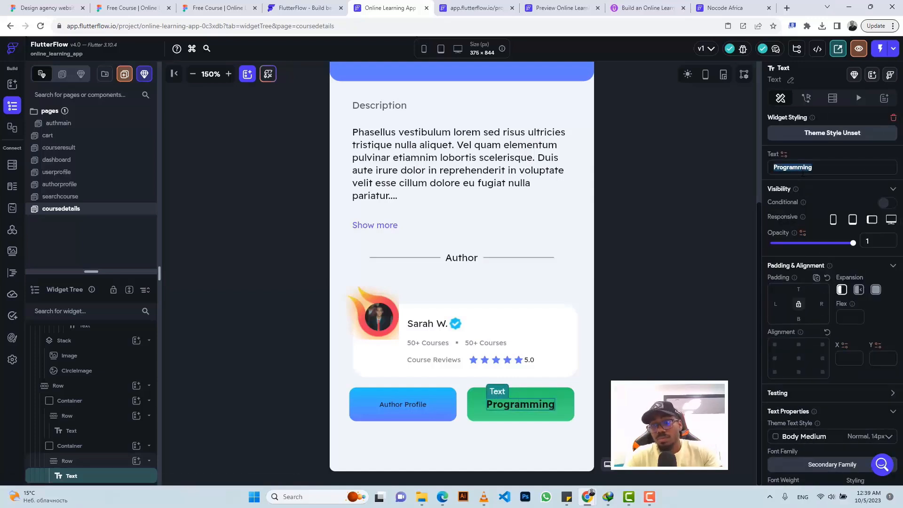
pyautogui.write('Add to Cart')
pyautogui.scroll(-5, 832, 207)
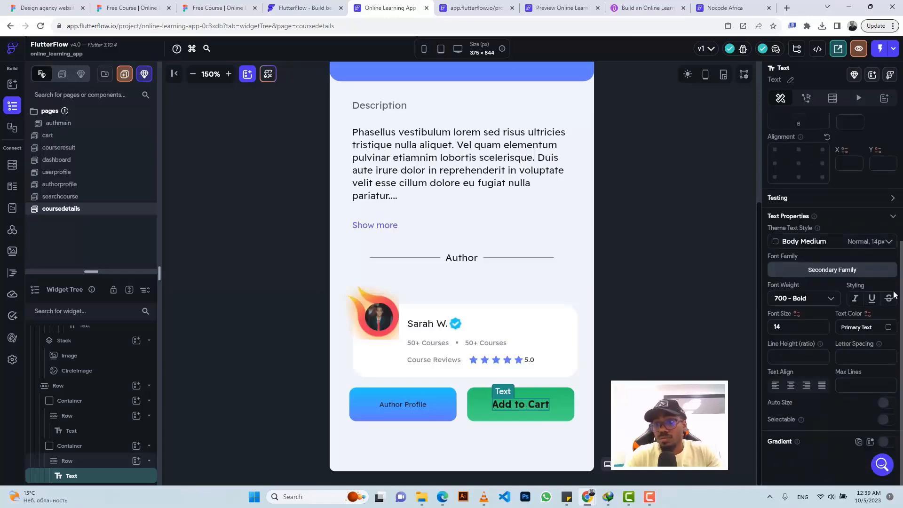
pyautogui.click(888, 328)
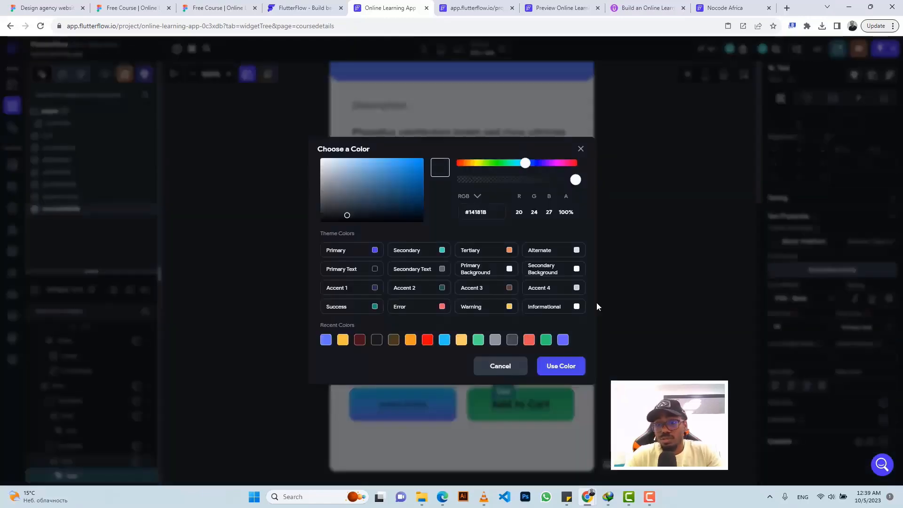
pyautogui.click(577, 269)
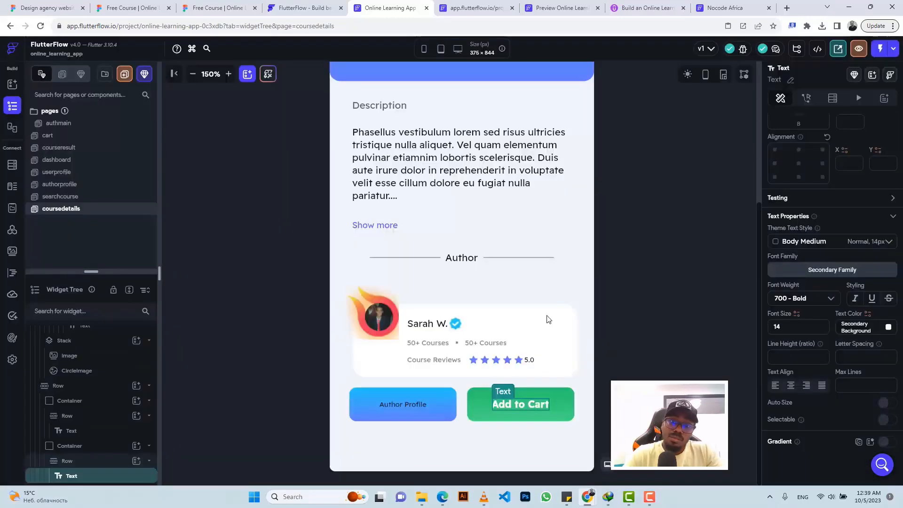
# Step: Style the Author Profile label with font weight 700 - Bold, font size 14 and the Secondary Background text color
pyautogui.click(411, 403)
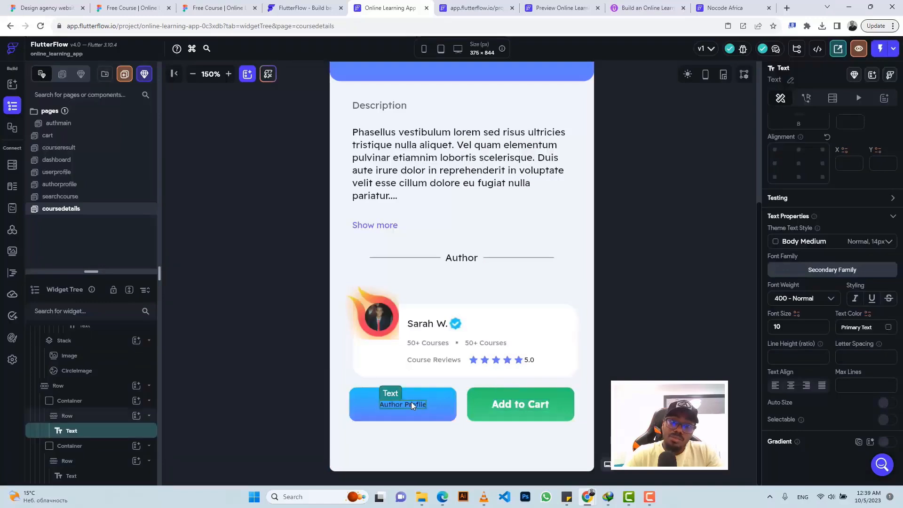
pyautogui.click(800, 299)
pyautogui.click(786, 367)
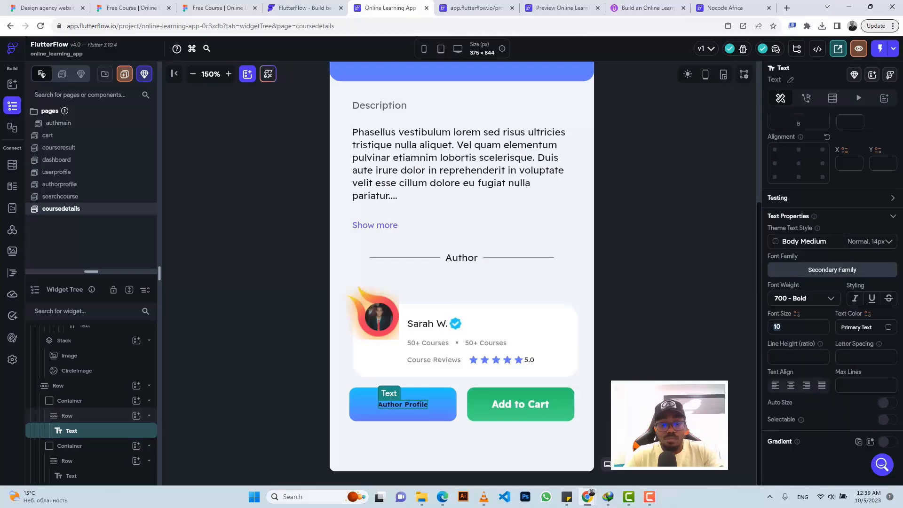
pyautogui.write('14')
pyautogui.press('Return')
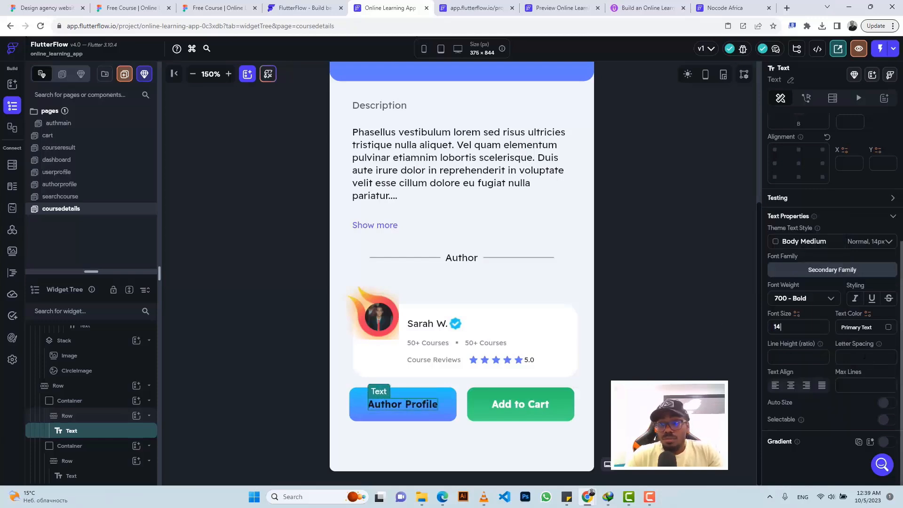
pyautogui.click(889, 328)
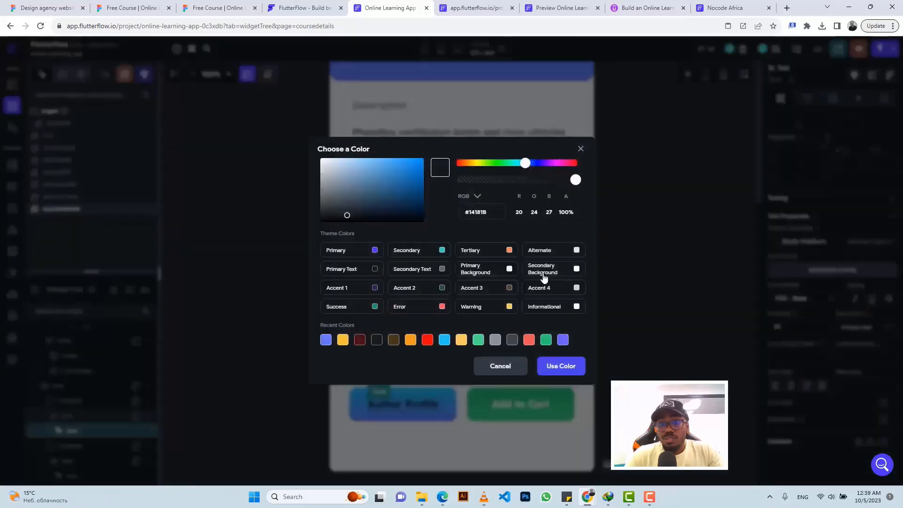
pyautogui.click(575, 270)
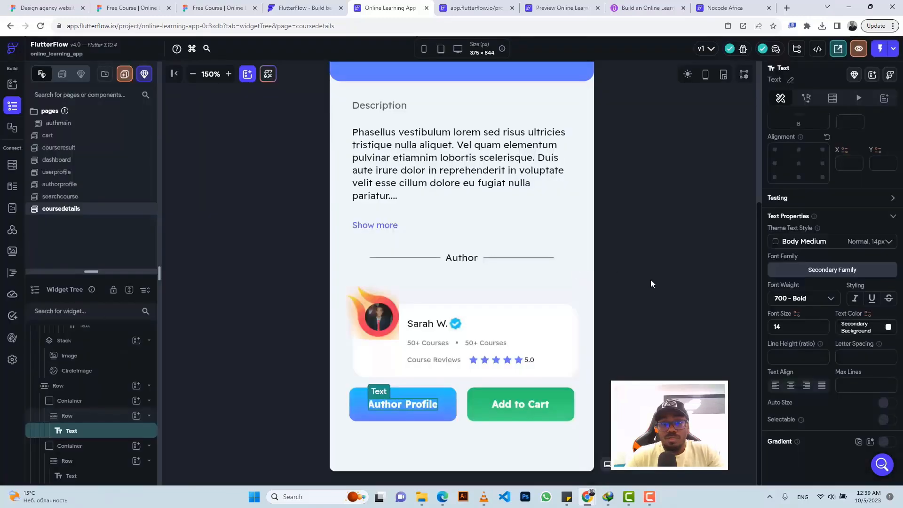
# Step: Check the gap above the buttons in Figma and set the top padding of the button row in FlutterFlow to 37
pyautogui.click(639, 293)
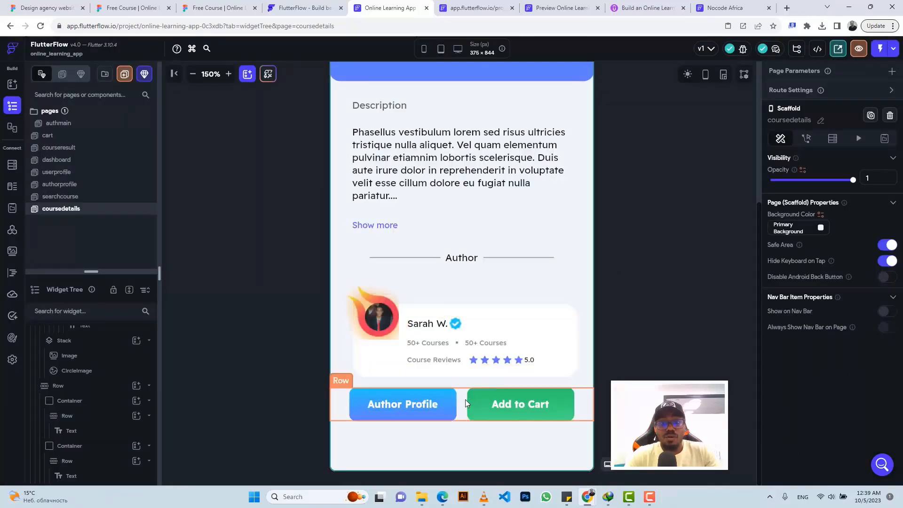
pyautogui.click(465, 400)
pyautogui.click(217, 7)
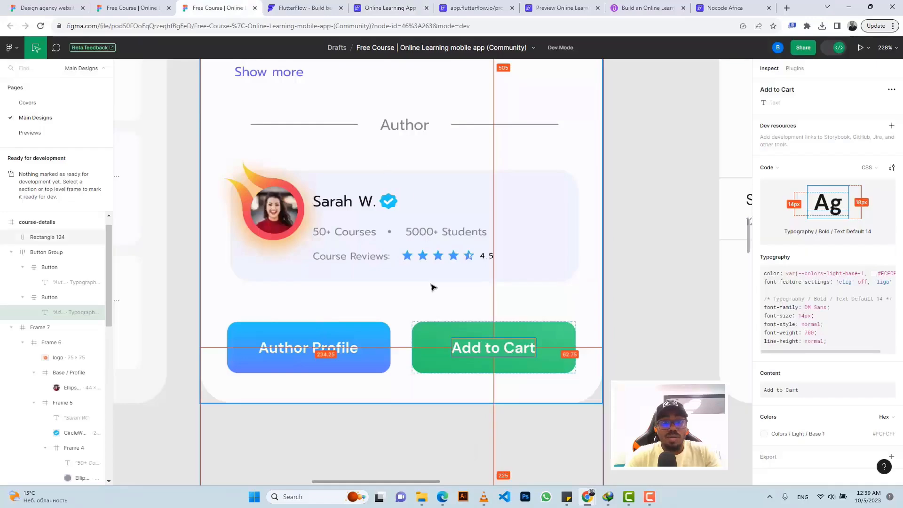
pyautogui.click(366, 334)
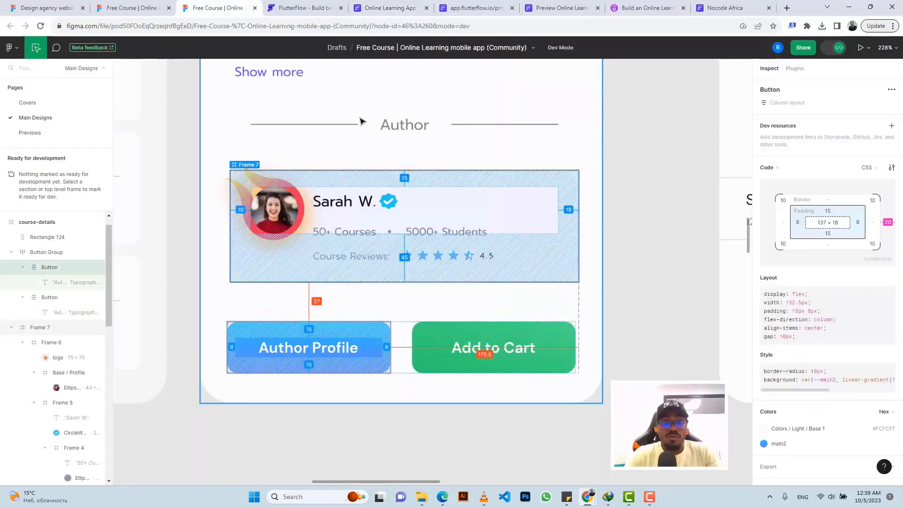
pyautogui.click(387, 7)
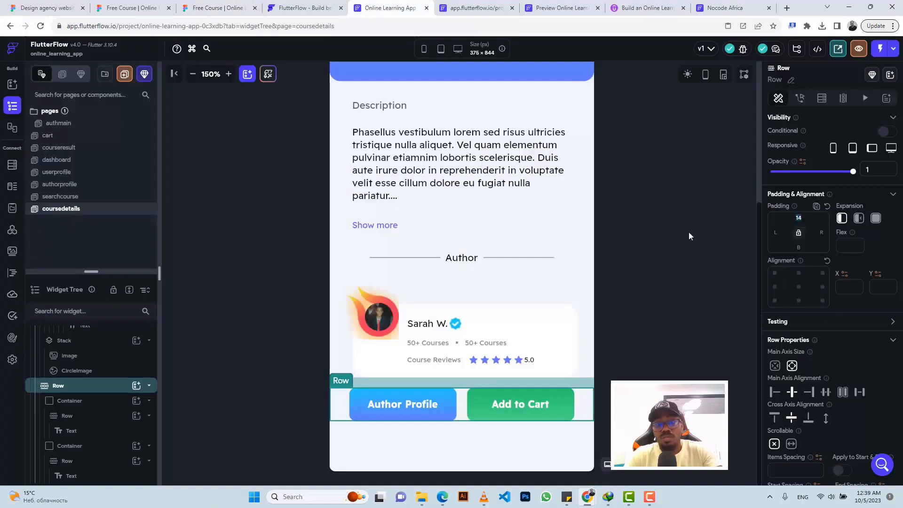
pyautogui.write('37')
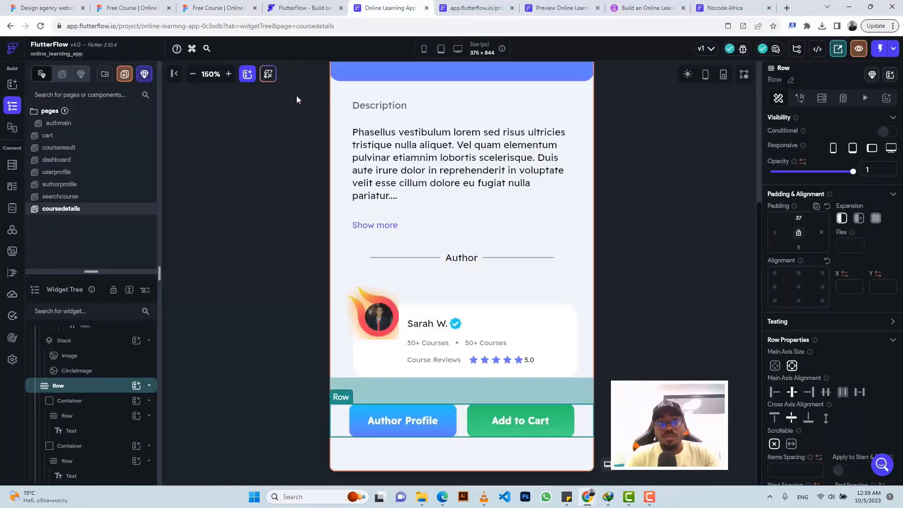
pyautogui.click(193, 74)
pyautogui.click(193, 74)
pyautogui.click(193, 74)
pyautogui.click(193, 74)
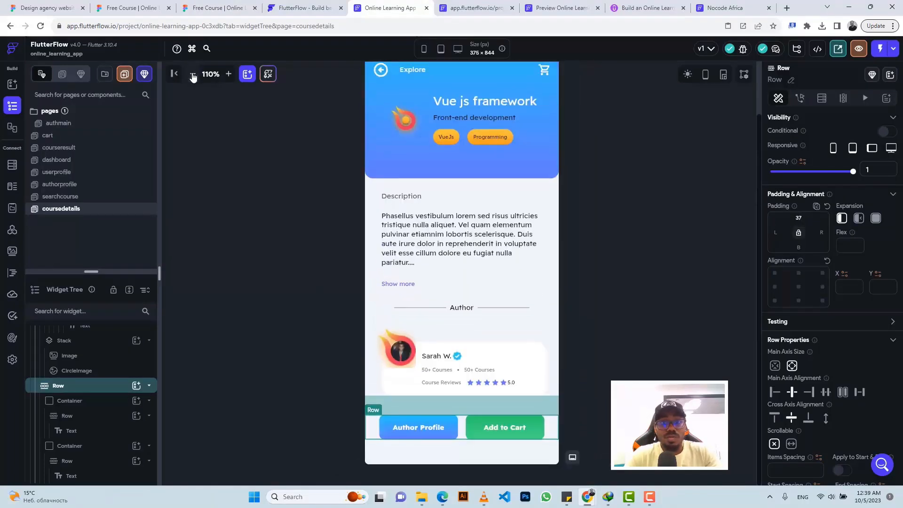
pyautogui.click(193, 74)
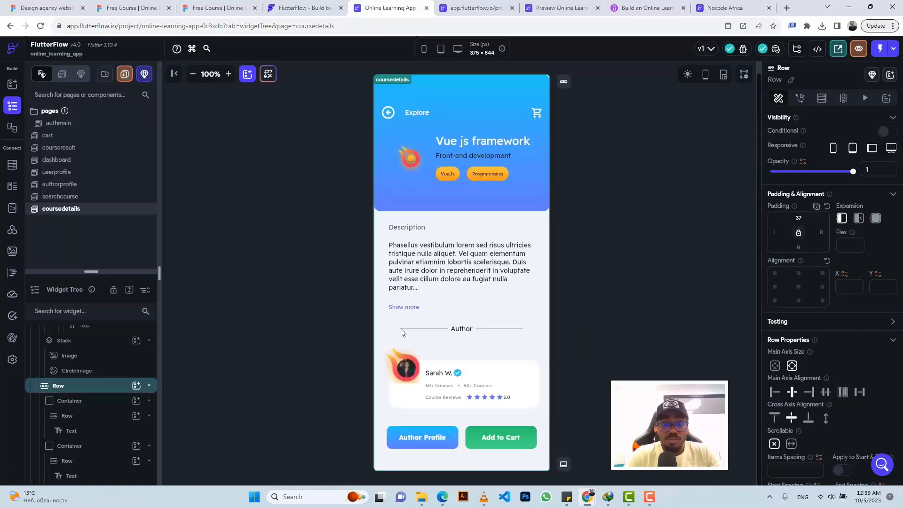
pyautogui.press('Escape')
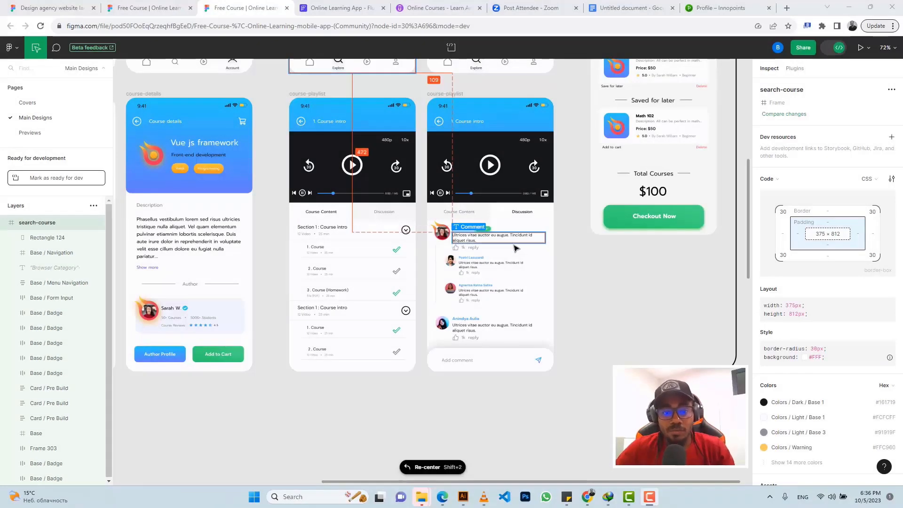
# Step: Examine the two course-playlist frames in Figma, covering the header, video player, Course Content list and Discussion layout
pyautogui.scroll(5, 514, 249)
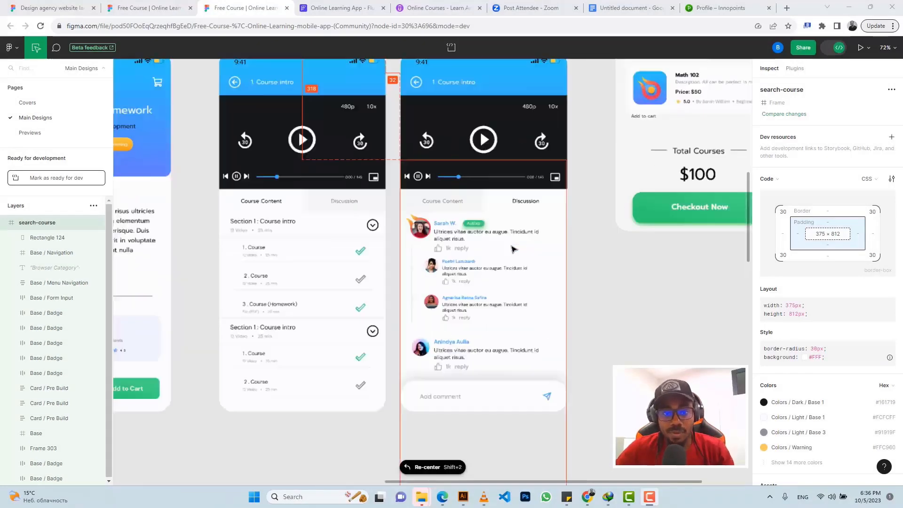
pyautogui.scroll(-5, 513, 248)
pyautogui.scroll(1, 512, 247)
pyautogui.hscroll(-1, 512, 247)
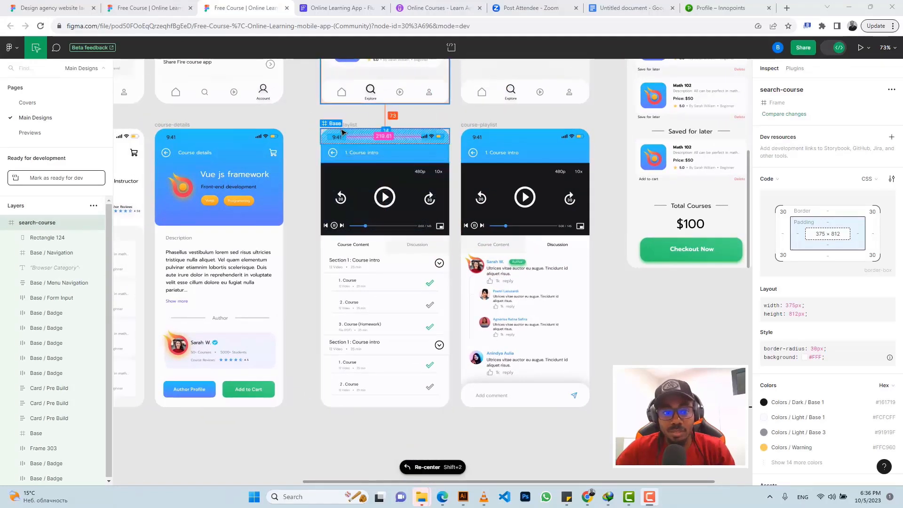
pyautogui.scroll(1, 349, 169)
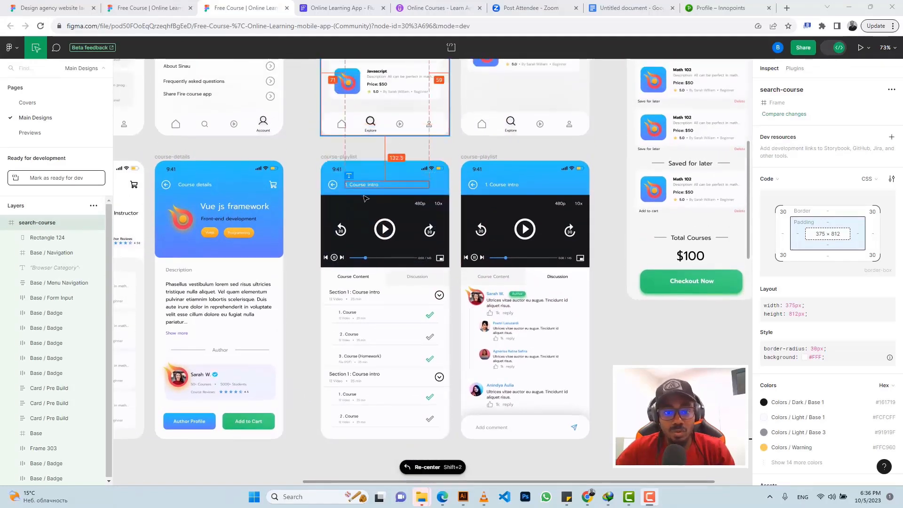
pyautogui.scroll(5, 381, 210)
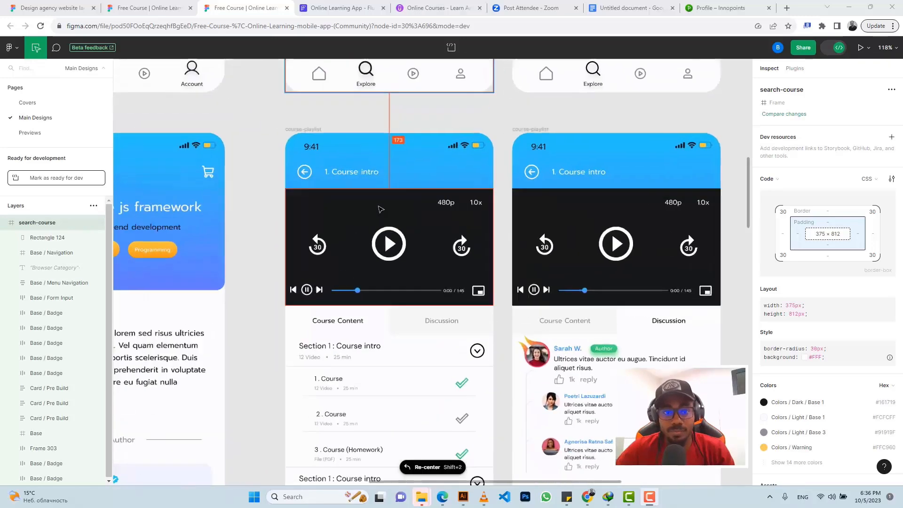
pyautogui.scroll(1, 399, 207)
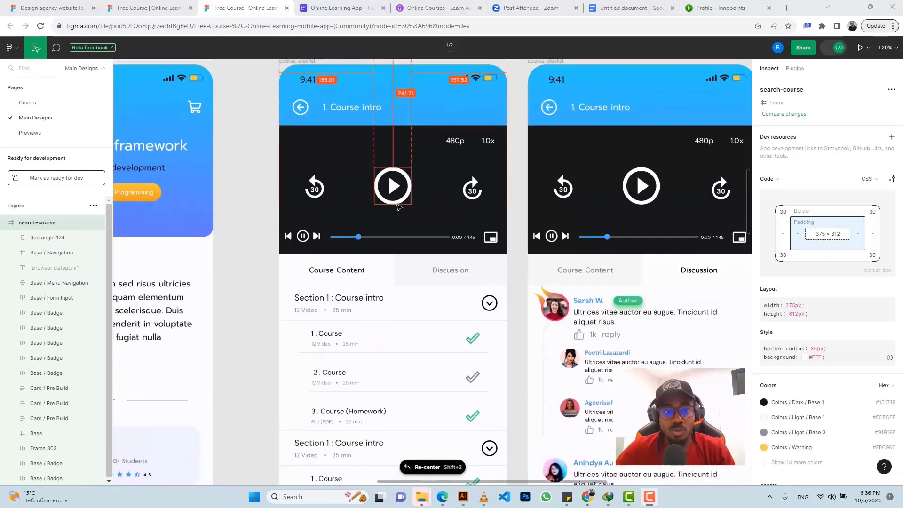
pyautogui.scroll(-2, 399, 207)
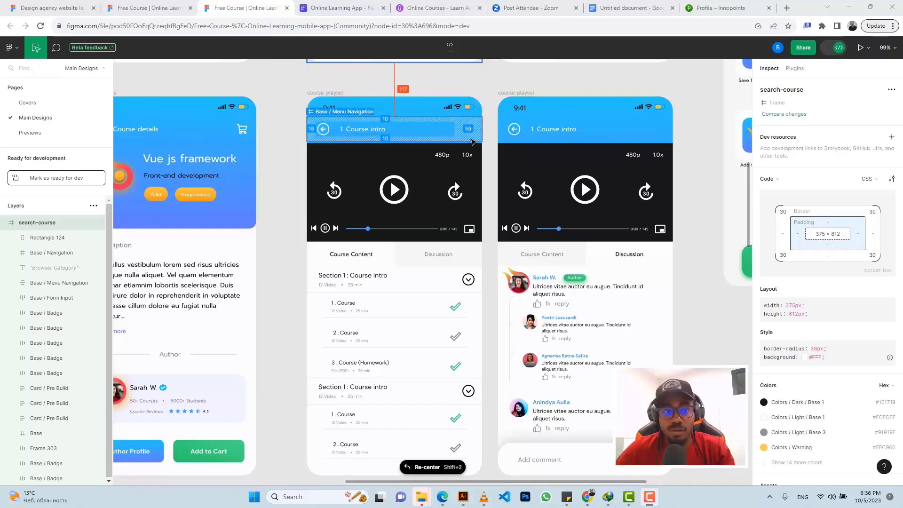
pyautogui.hscroll(-3, 369, 135)
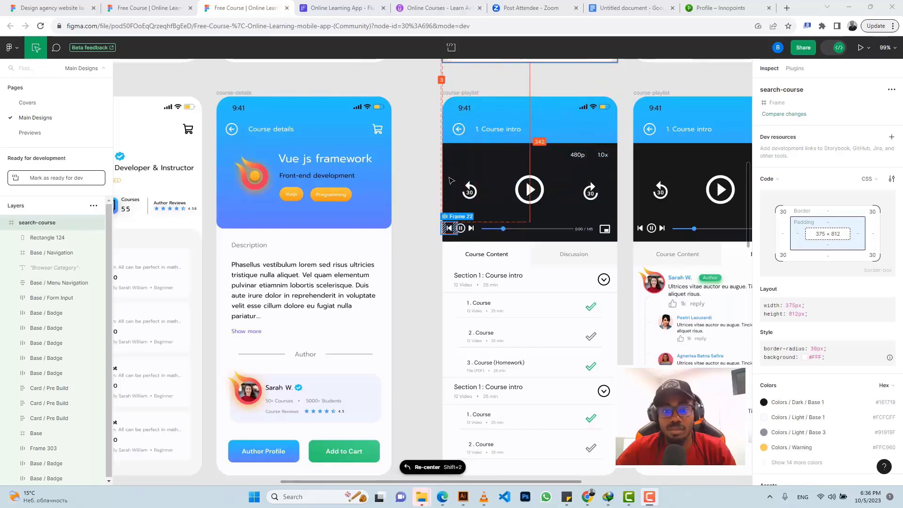
pyautogui.hscroll(5, 521, 152)
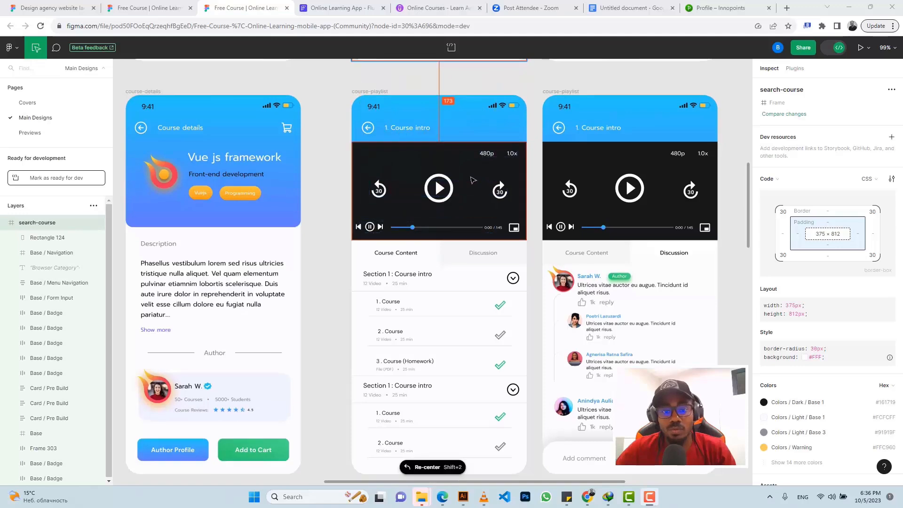
pyautogui.scroll(-4, 431, 243)
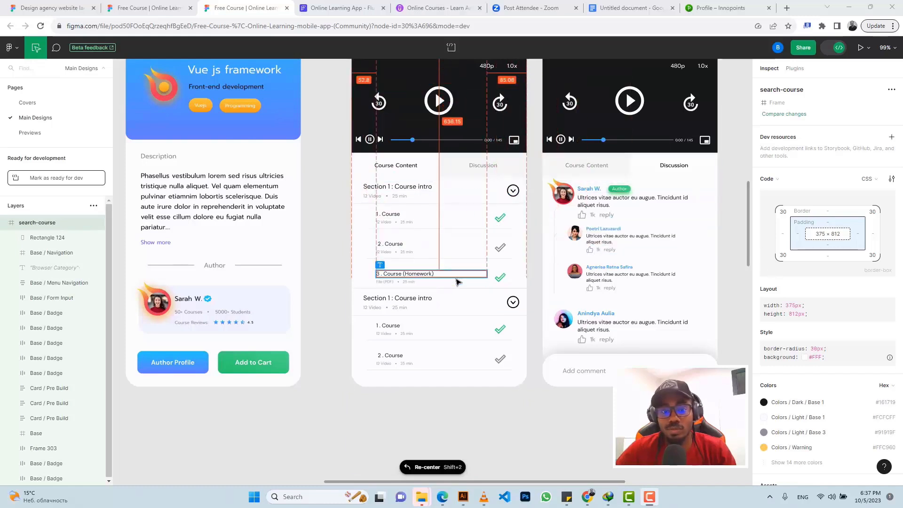
pyautogui.hscroll(2, 454, 282)
pyautogui.scroll(2, 454, 282)
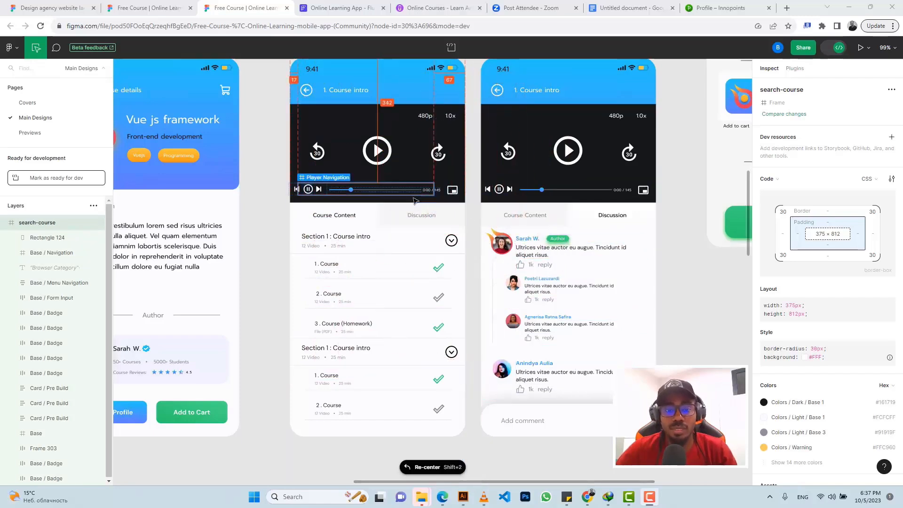
pyautogui.scroll(1, 414, 197)
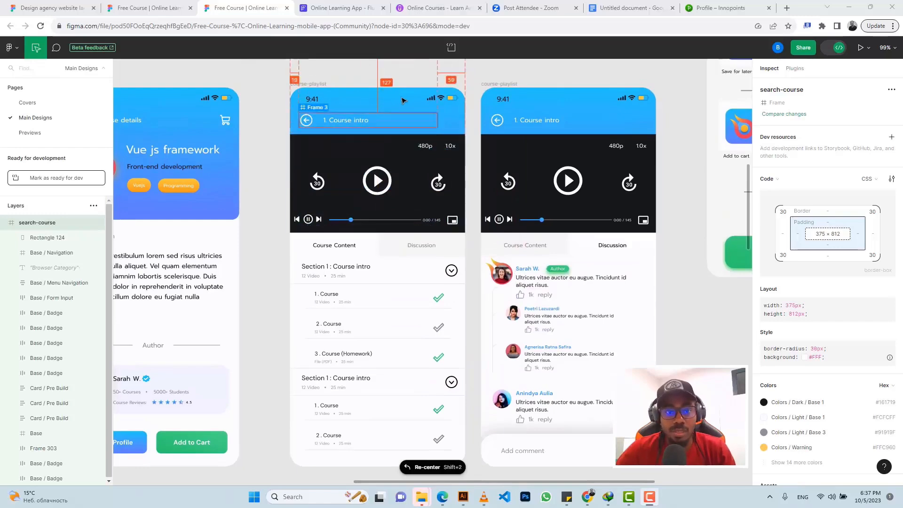
# Step: Switch to FlutterFlow and duplicate the coursedetails page
pyautogui.click(312, 8)
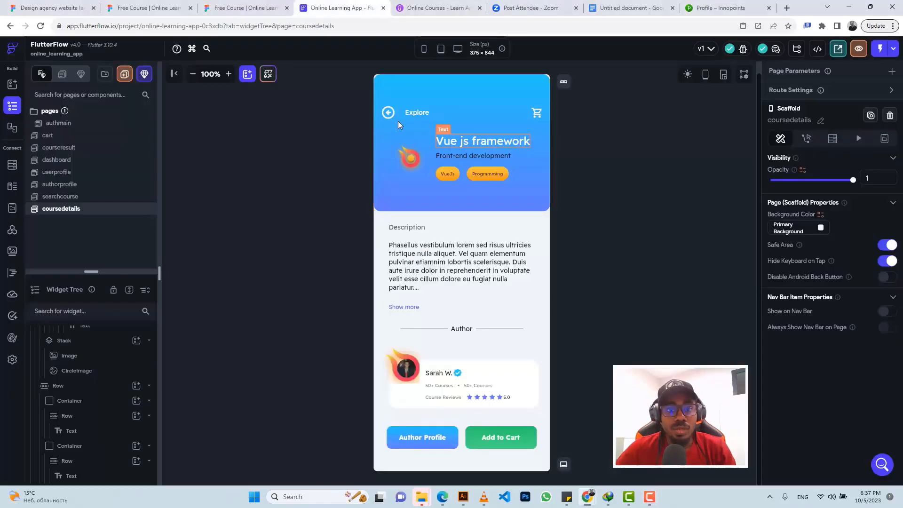
pyautogui.rightClick(84, 213)
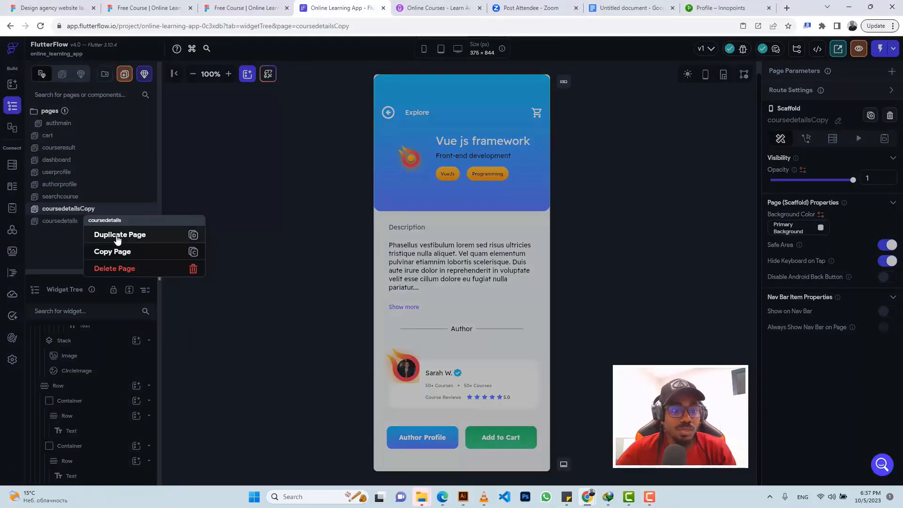
pyautogui.click(117, 235)
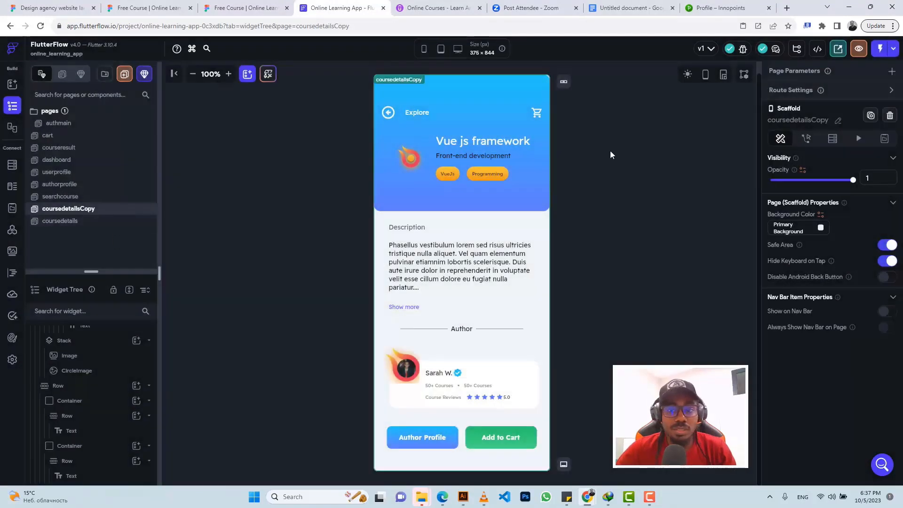
# Step: Check the frame name in Figma and rename the duplicated coursedetails page to "courseplaylist"
pyautogui.click(840, 122)
pyautogui.click(233, 6)
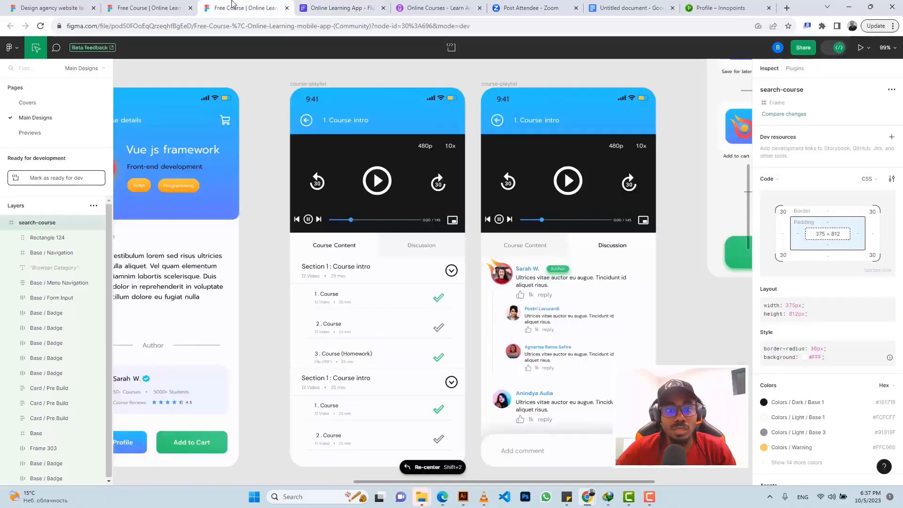
pyautogui.click(350, 7)
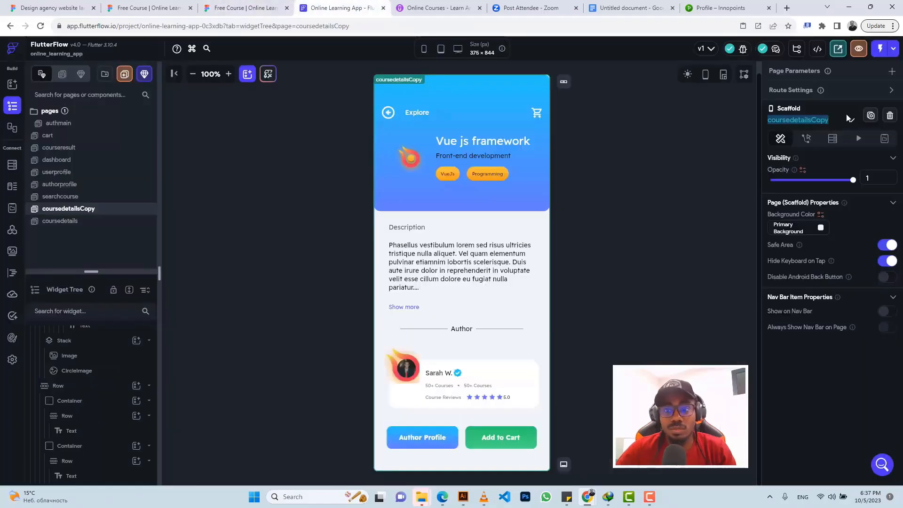
pyautogui.press('Right')
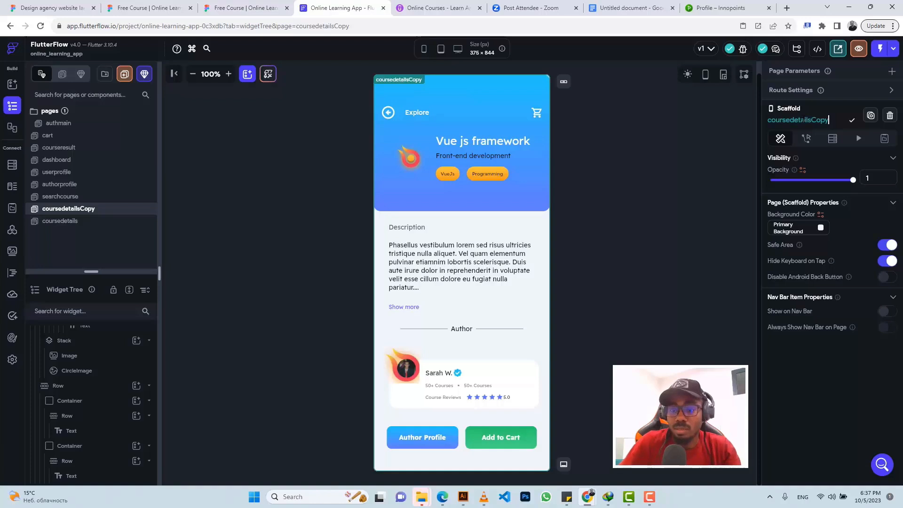
pyautogui.press('BackSpace')
pyautogui.press('BackSpace')
pyautogui.press('BackSpace')
pyautogui.press('BackSpace')
pyautogui.press('BackSpace')
pyautogui.press('BackSpace')
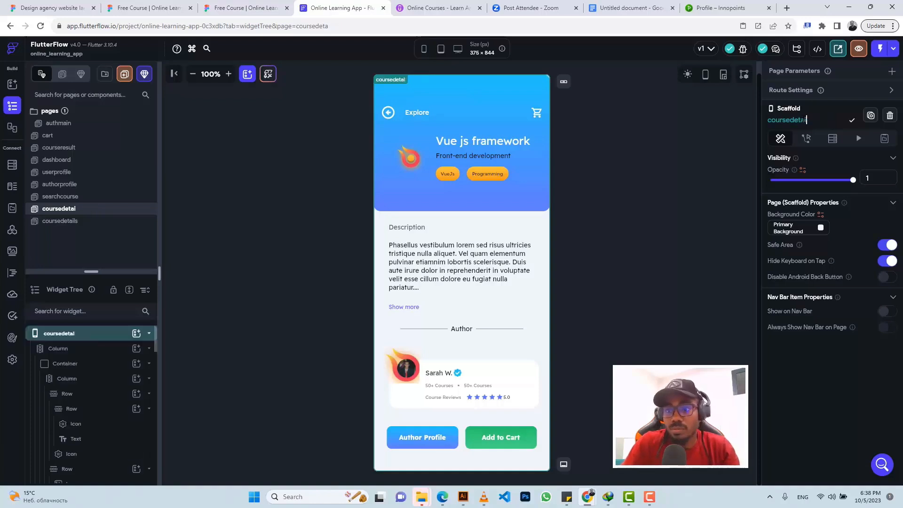
pyautogui.press('BackSpace')
pyautogui.press('BackSpace')
pyautogui.press('BackSpace')
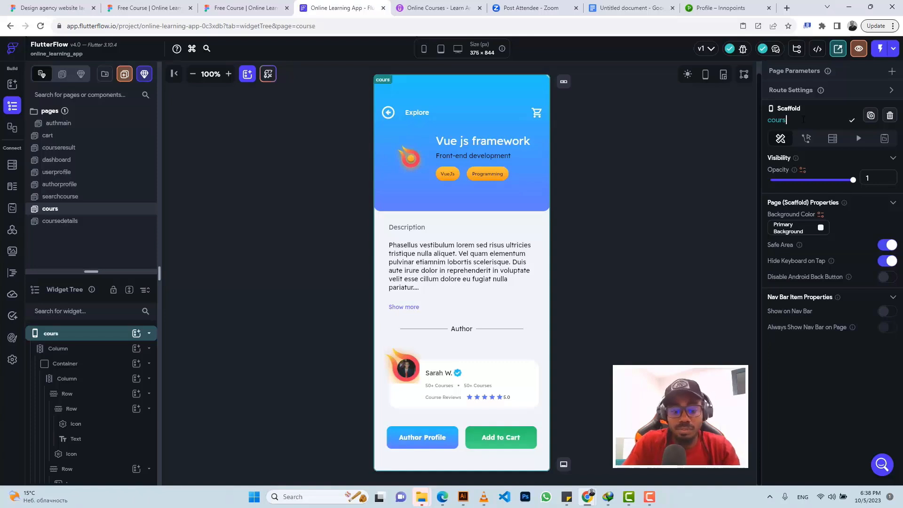
pyautogui.write('playlist')
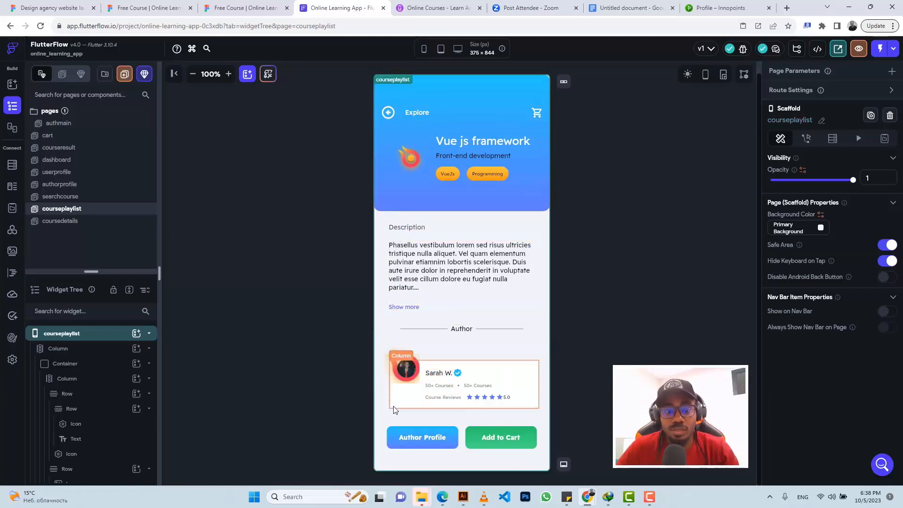
# Step: Delete the Author Profile and Add to Cart button row and the whole Author section from the courseplaylist page
pyautogui.click(384, 437)
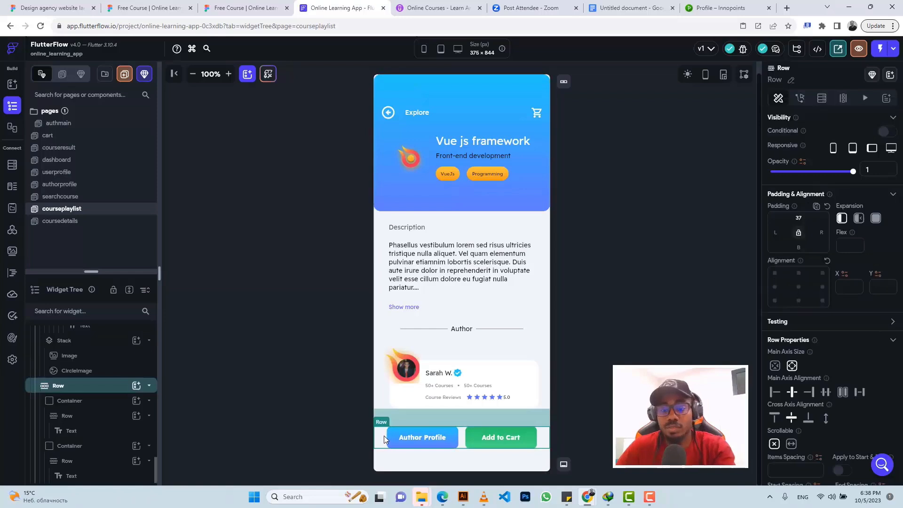
pyautogui.press('Delete')
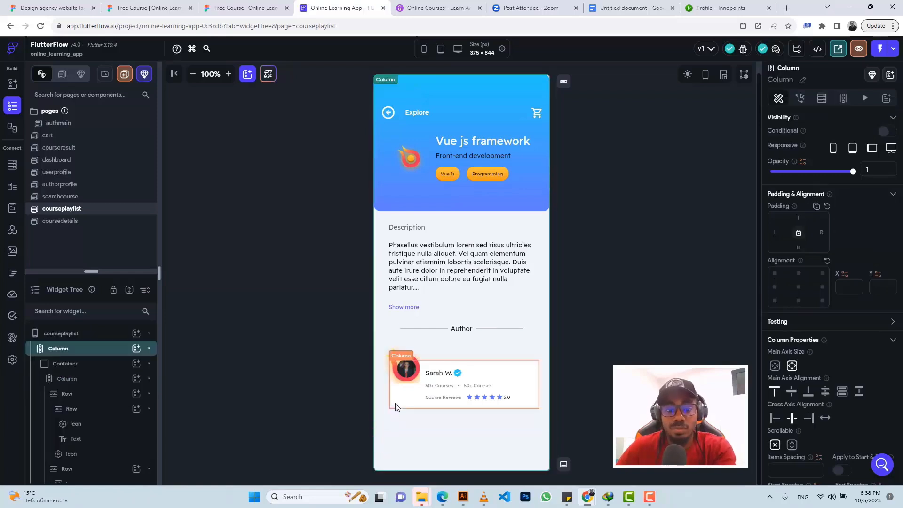
pyautogui.click(395, 407)
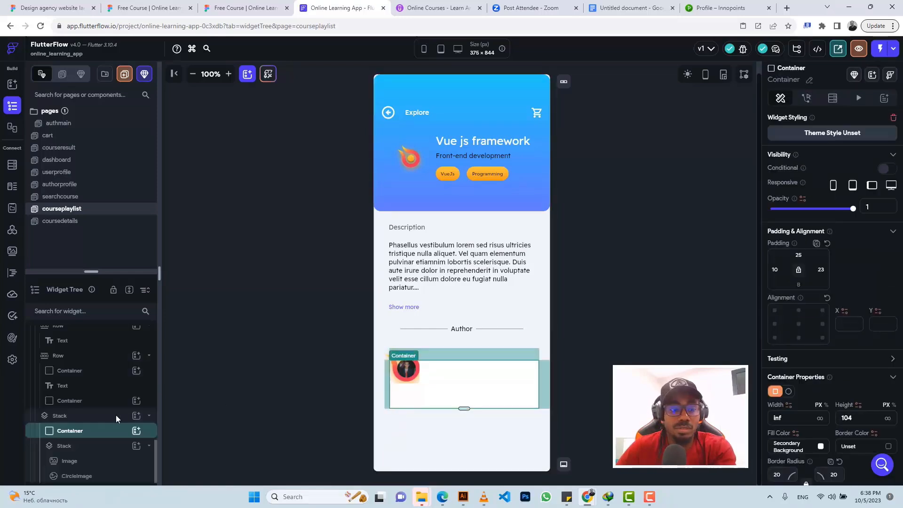
pyautogui.click(90, 417)
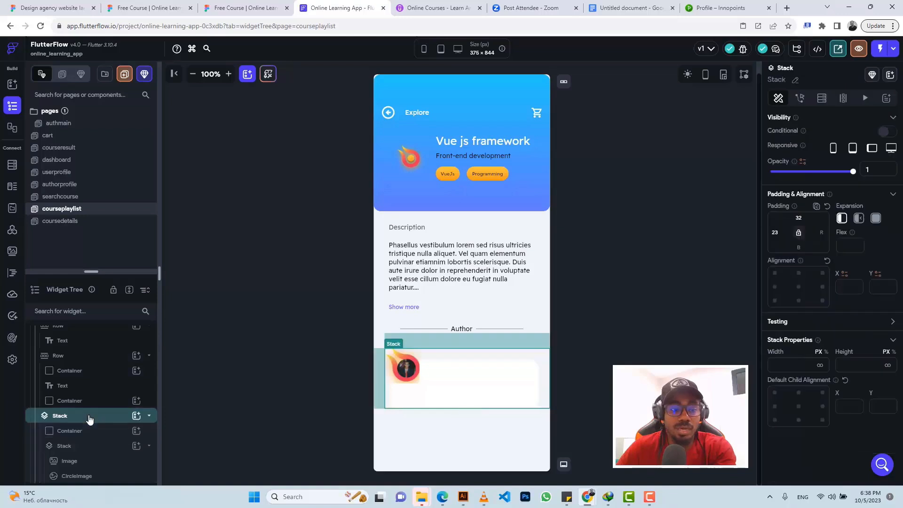
pyautogui.press('Delete')
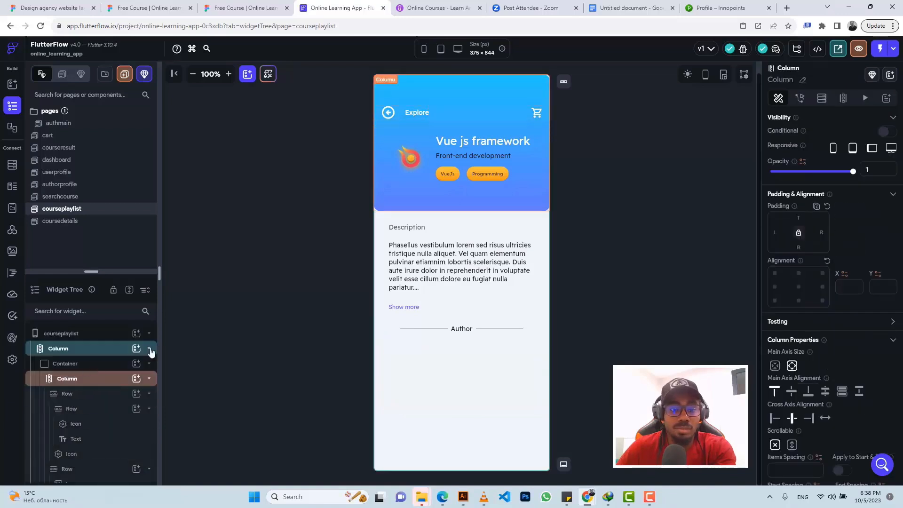
pyautogui.click(396, 334)
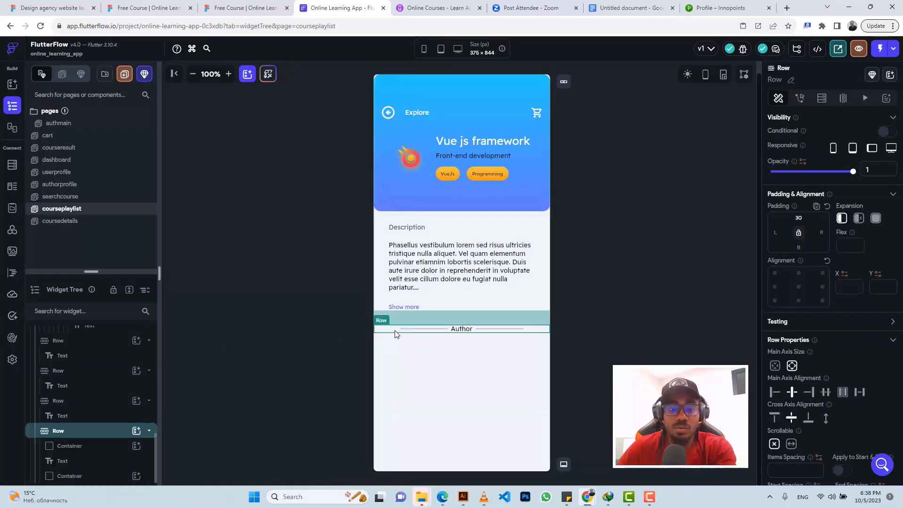
pyautogui.press('Delete')
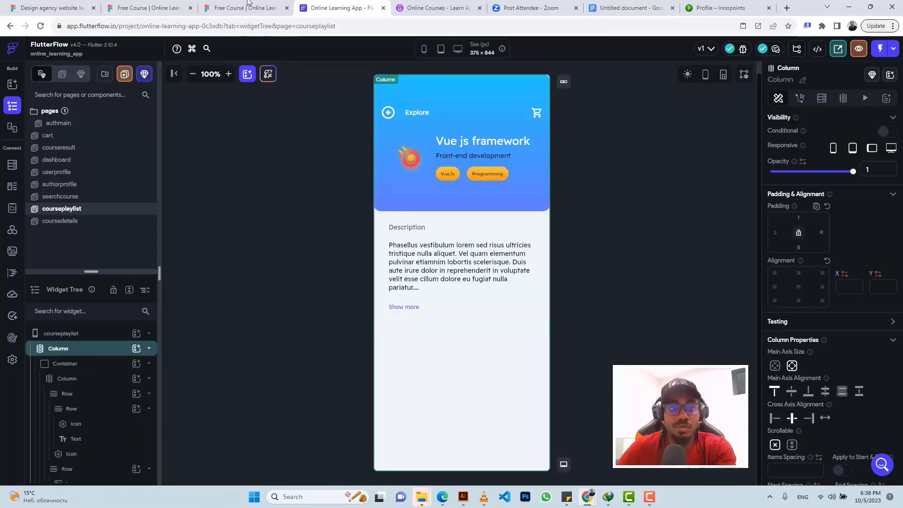
# Step: Compare with the Figma design and delete the description section's heading, paragraph and Show more rows from the courseplaylist page
pyautogui.click(234, 6)
pyautogui.click(328, 4)
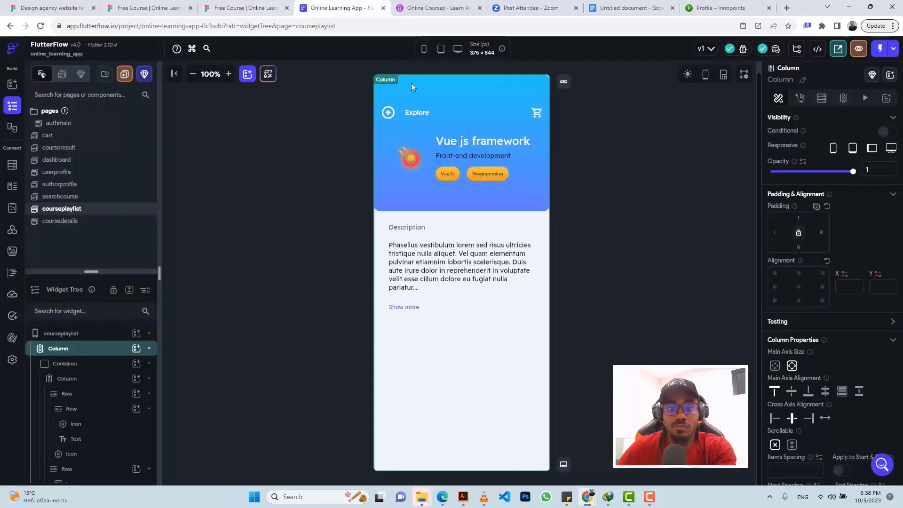
pyautogui.click(463, 227)
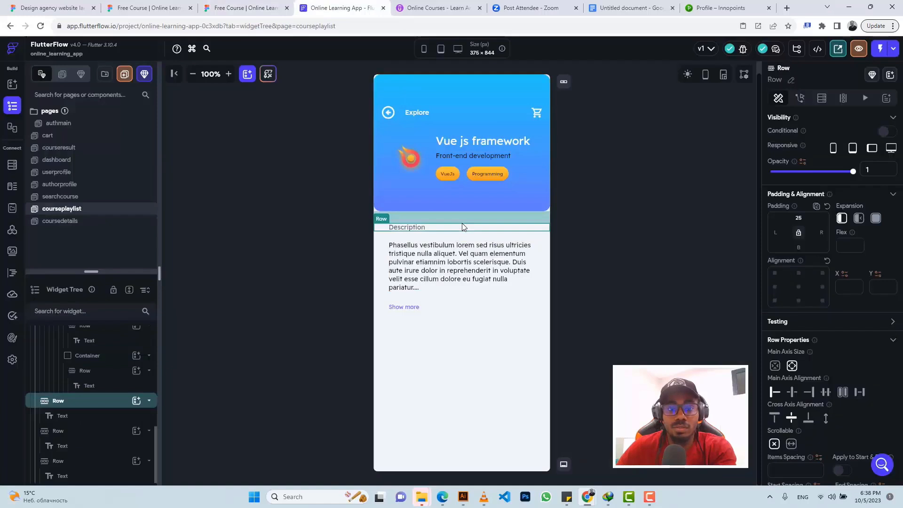
pyautogui.press('Delete')
pyautogui.click(381, 258)
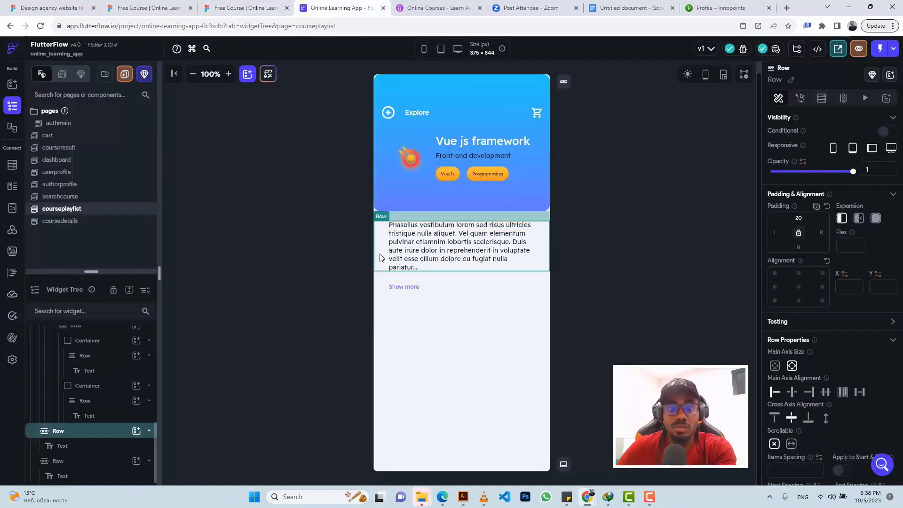
pyautogui.press('Delete')
pyautogui.click(462, 228)
pyautogui.press('Delete')
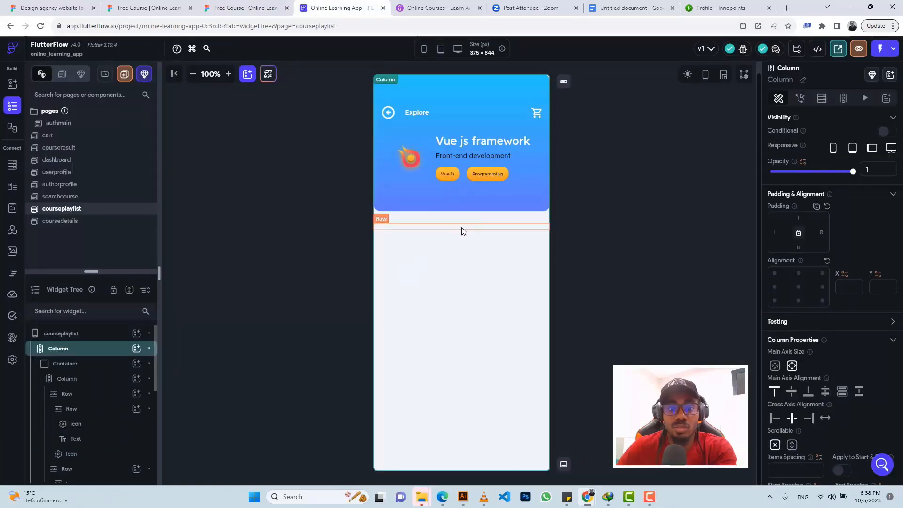
# Step: Delete the course title column with its tags and the course image row from the blue header container
pyautogui.click(518, 153)
pyautogui.press('Delete')
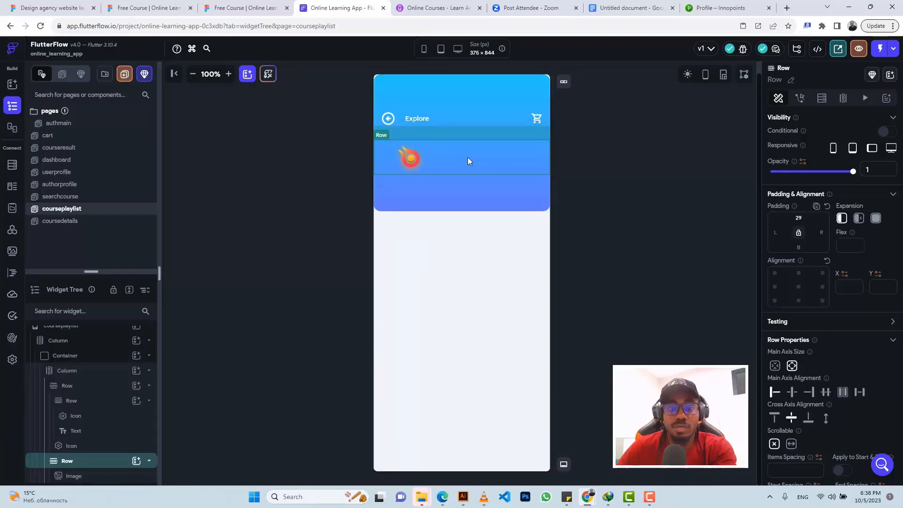
pyautogui.press('Delete')
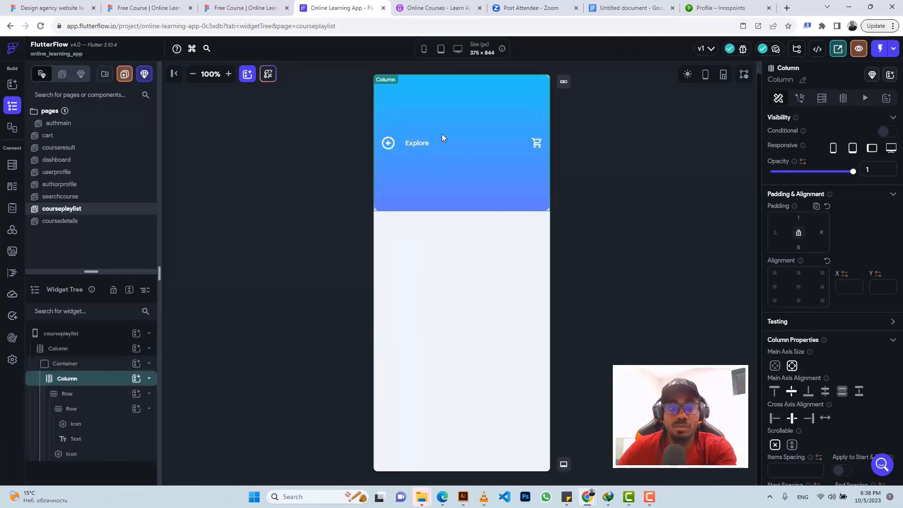
# Step: Check the menu navigation bar's size in Figma and set the courseplaylist header container's height to 52 px
pyautogui.click(456, 141)
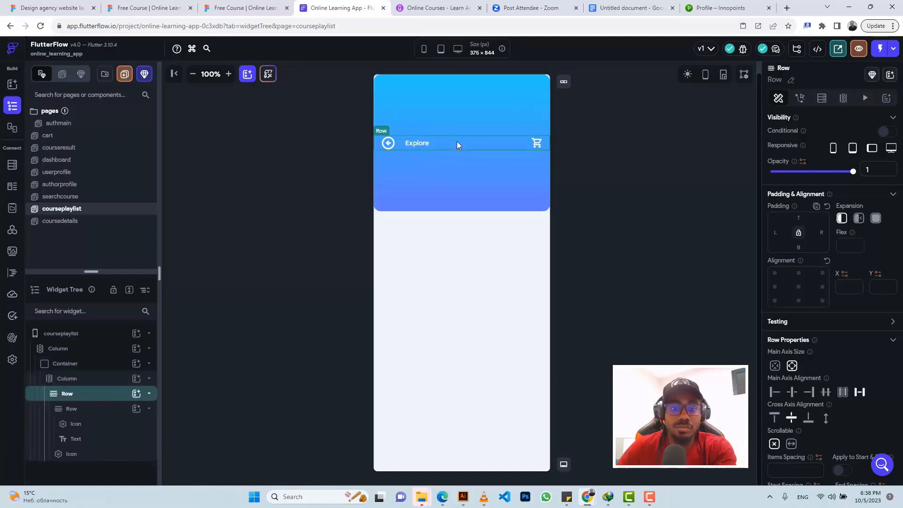
pyautogui.click(399, 202)
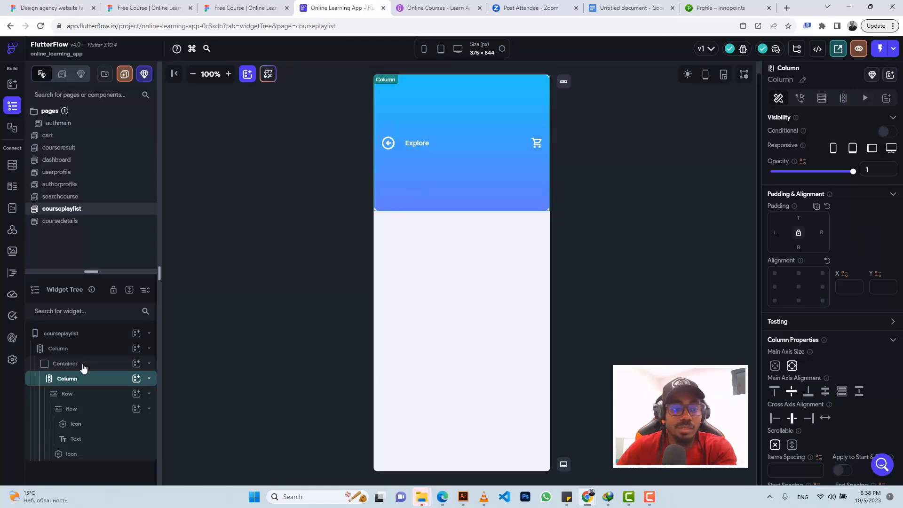
pyautogui.click(66, 364)
pyautogui.click(245, 8)
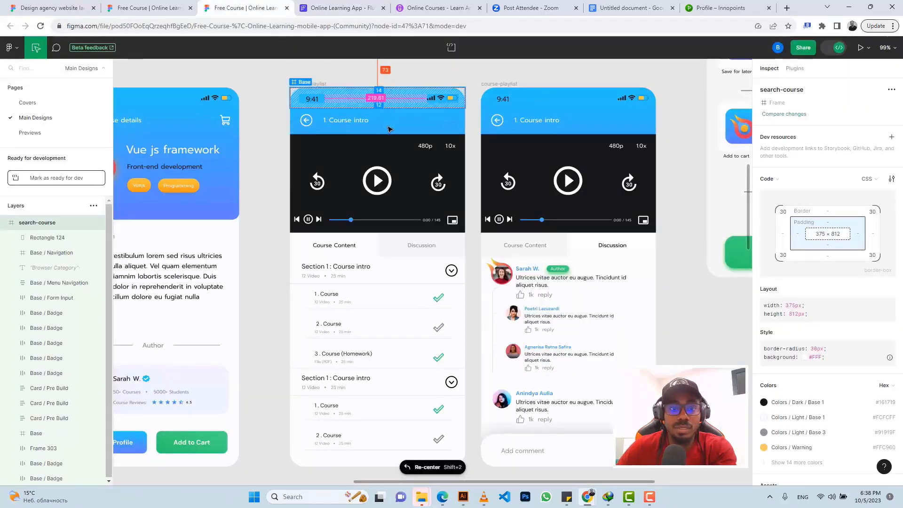
pyautogui.click(390, 120)
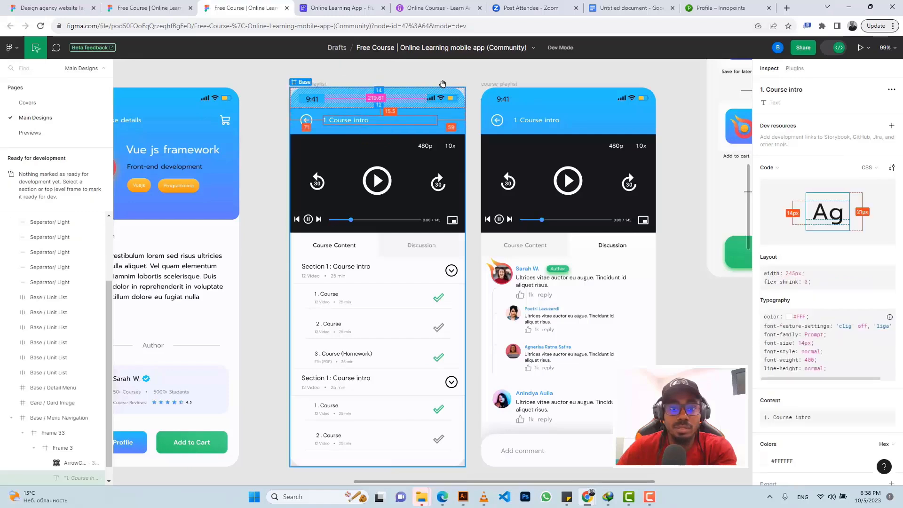
pyautogui.click(458, 129)
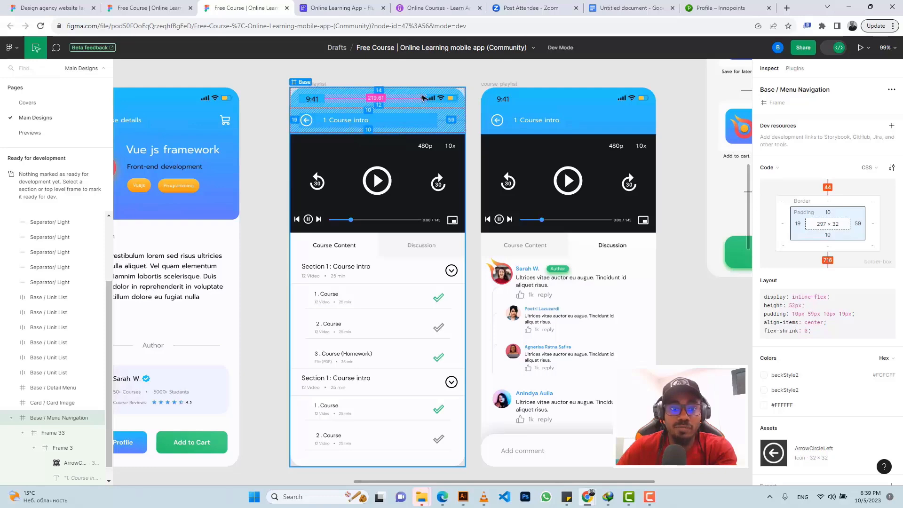
pyautogui.click(332, 6)
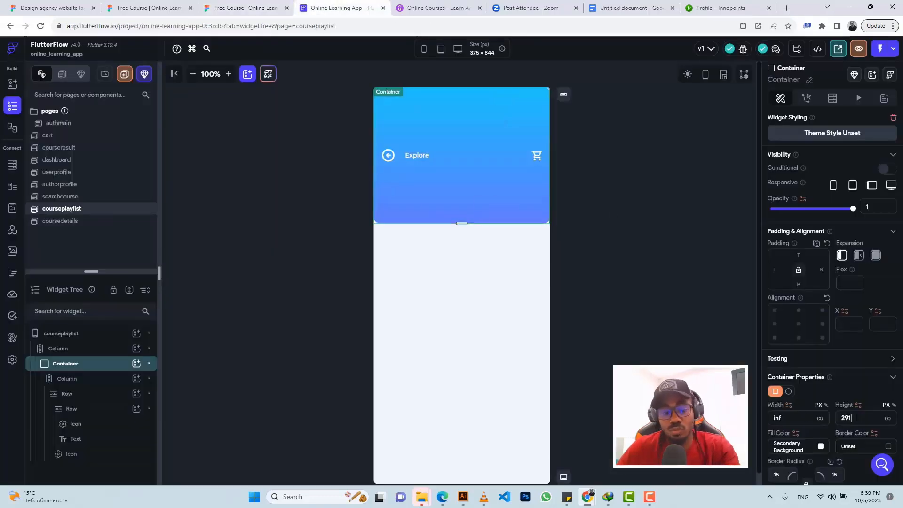
pyautogui.doubleClick(858, 418)
pyautogui.write('52')
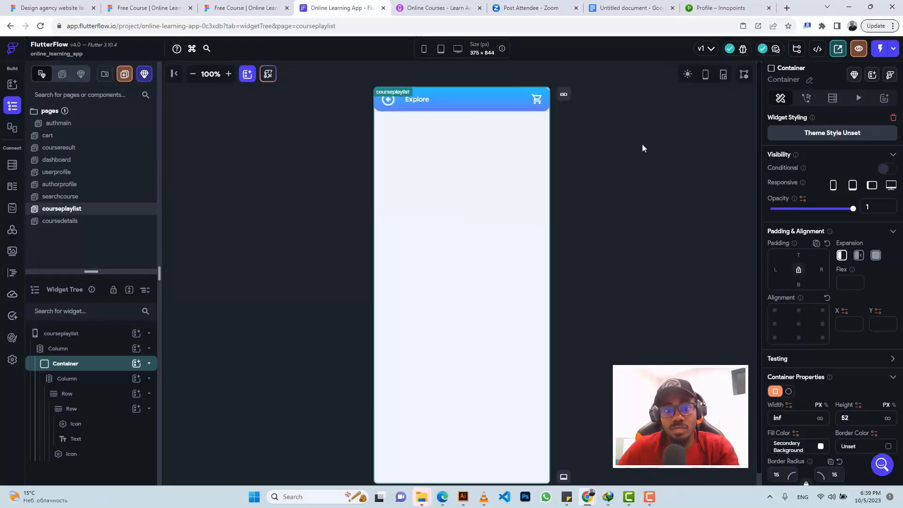
# Step: Compare the header with the Figma design and clear the border radius on all corners of the header container
pyautogui.click(241, 7)
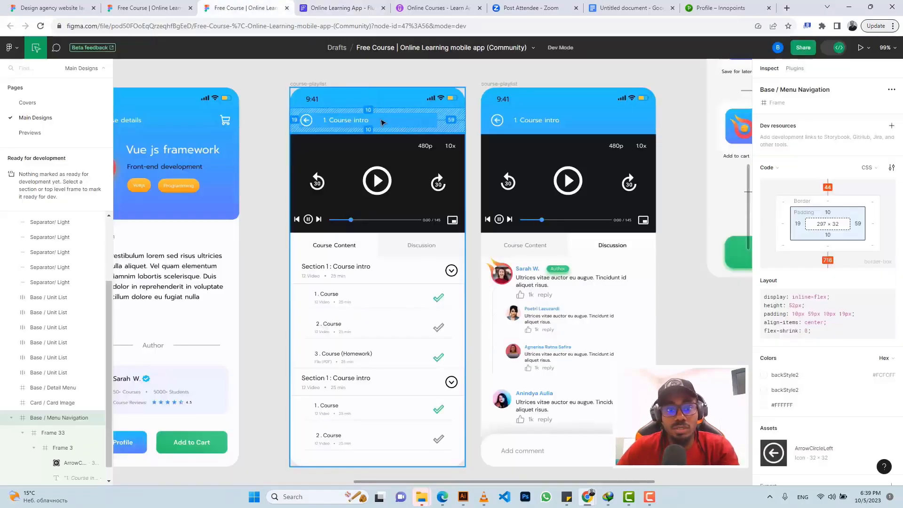
pyautogui.click(346, 7)
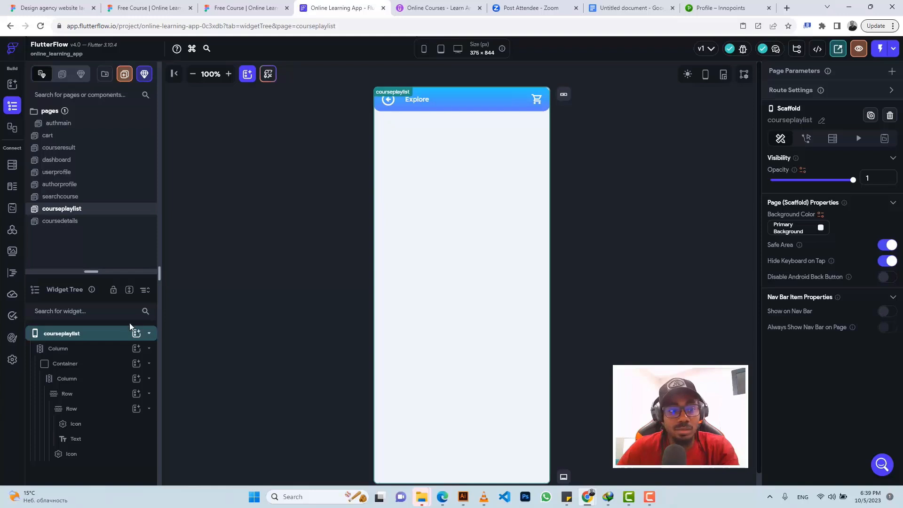
pyautogui.click(81, 364)
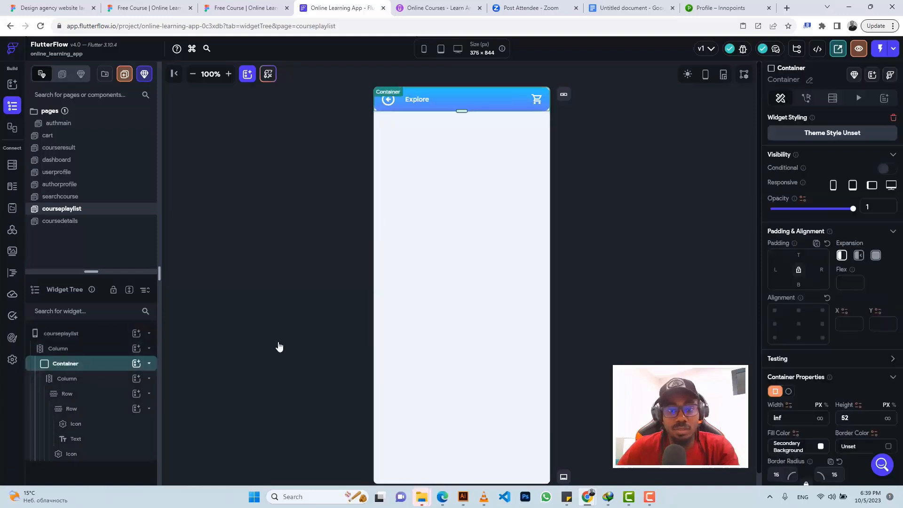
pyautogui.scroll(-2, 785, 460)
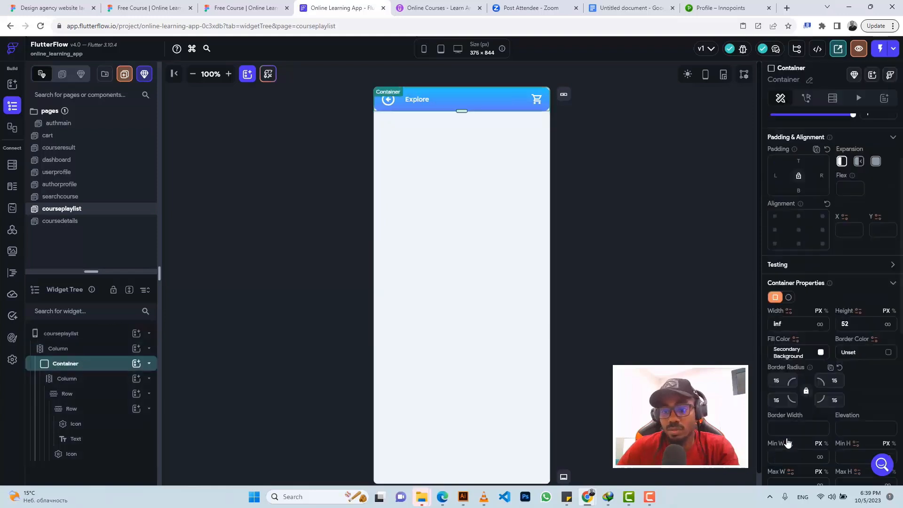
pyautogui.click(779, 380)
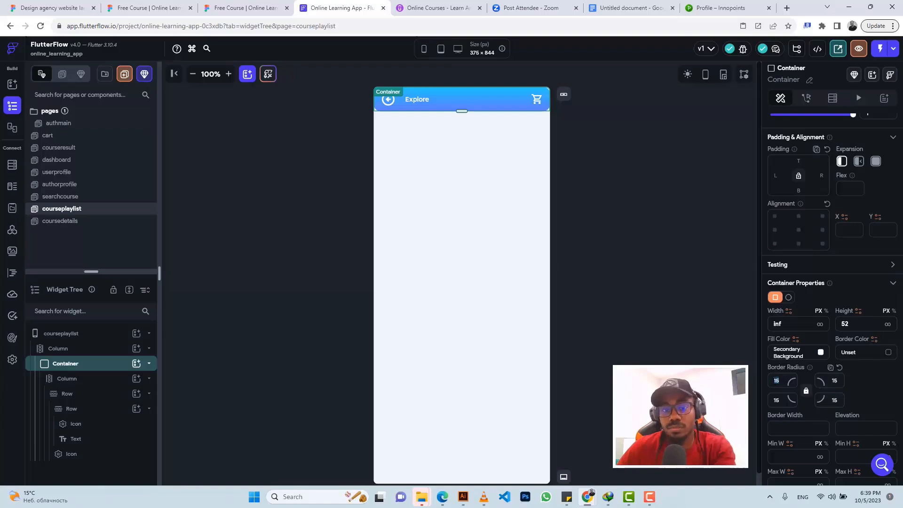
pyautogui.press('BackSpace')
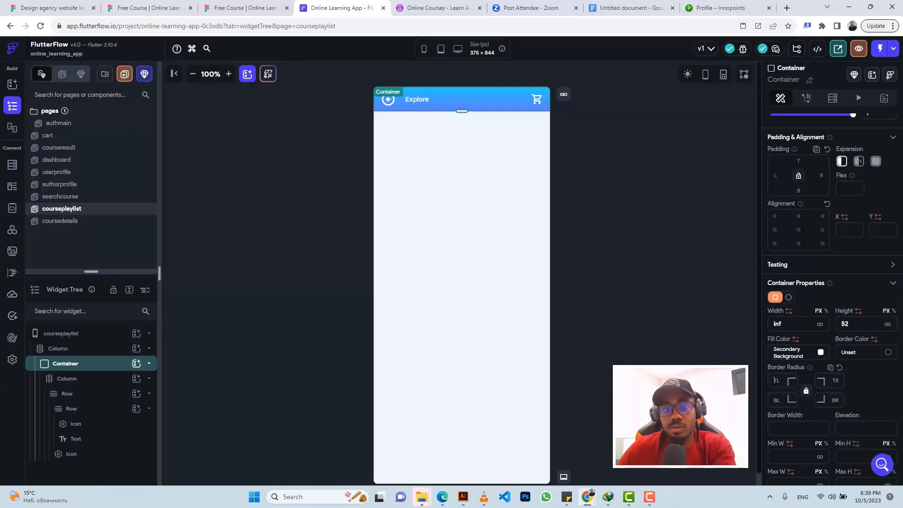
pyautogui.click(608, 140)
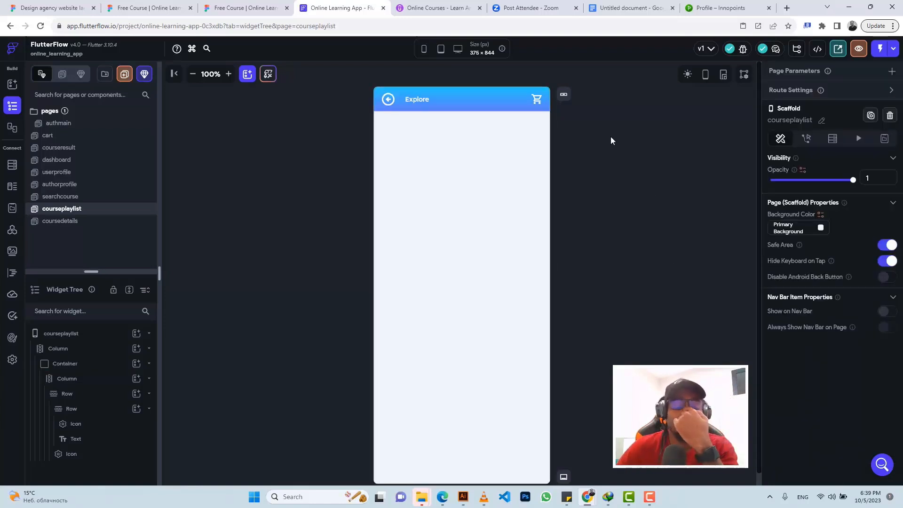
# Step: Check the Figma video area and add a VideoPlayer widget to the page's main column, below the header container
pyautogui.click(241, 7)
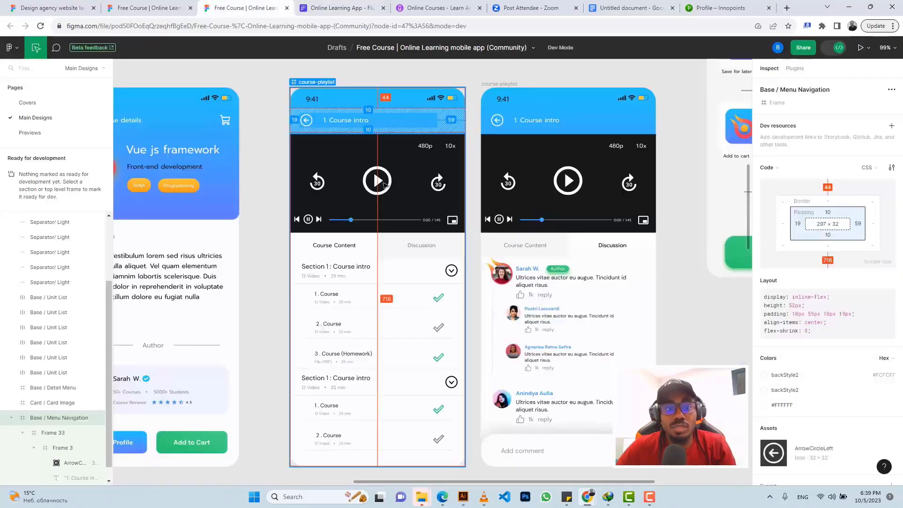
pyautogui.click(323, 5)
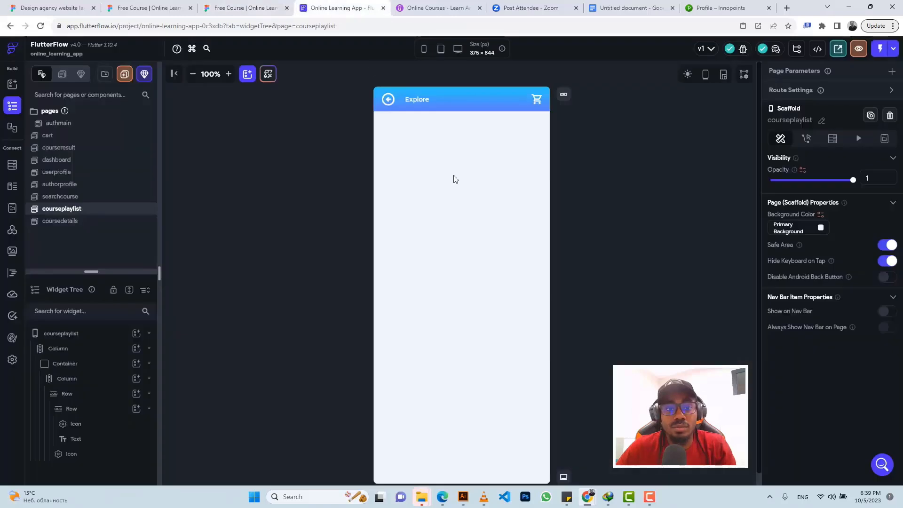
pyautogui.click(417, 200)
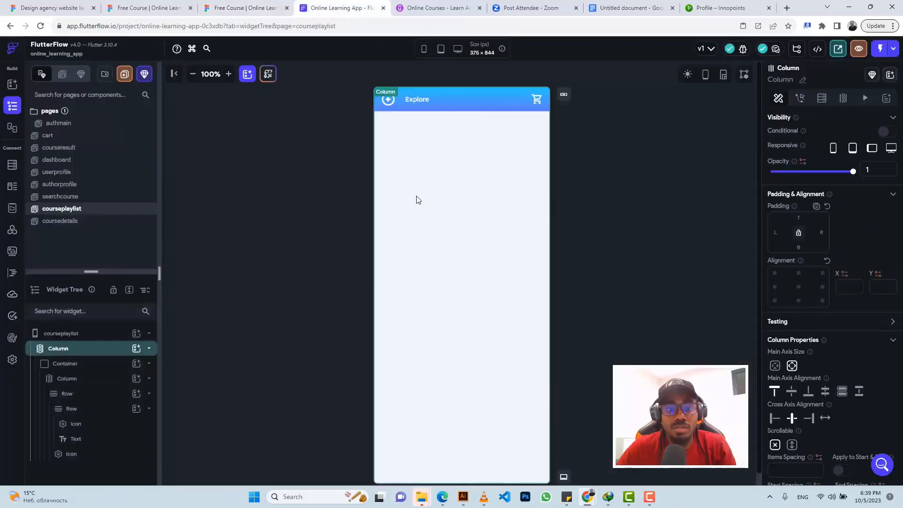
pyautogui.click(136, 348)
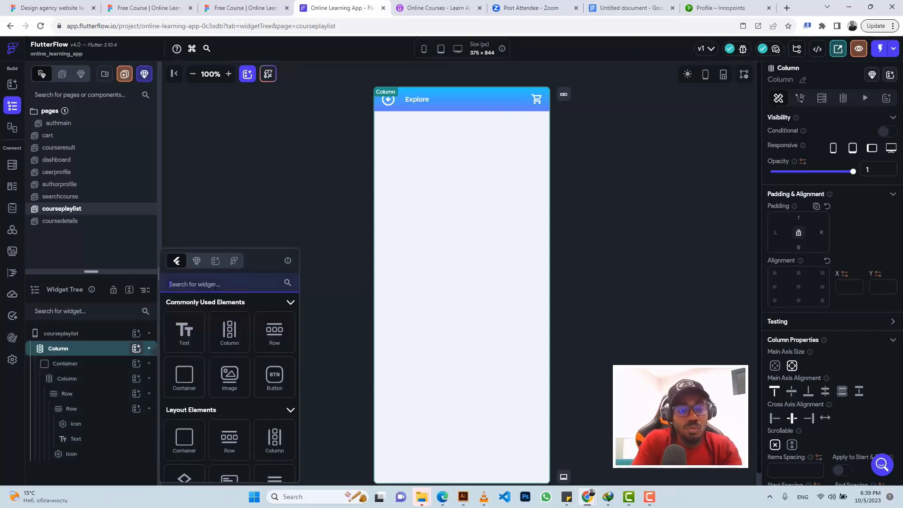
pyautogui.write('video')
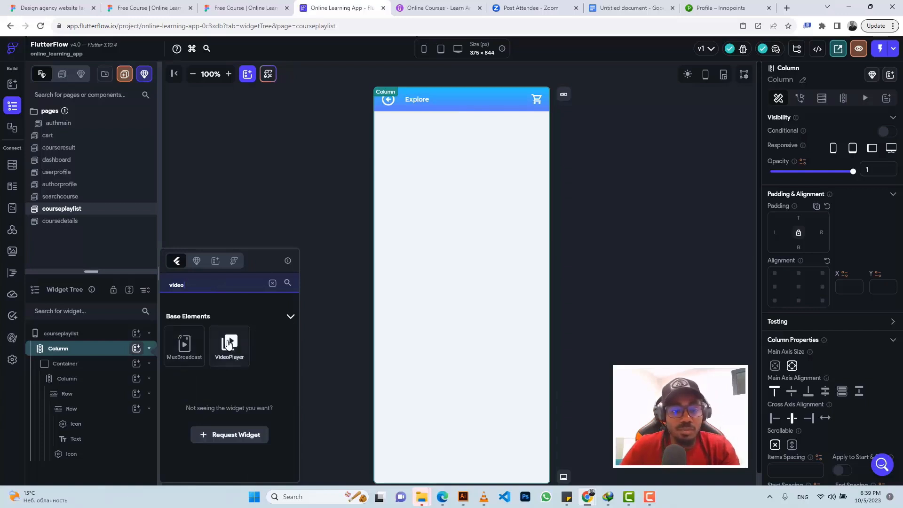
pyautogui.click(229, 344)
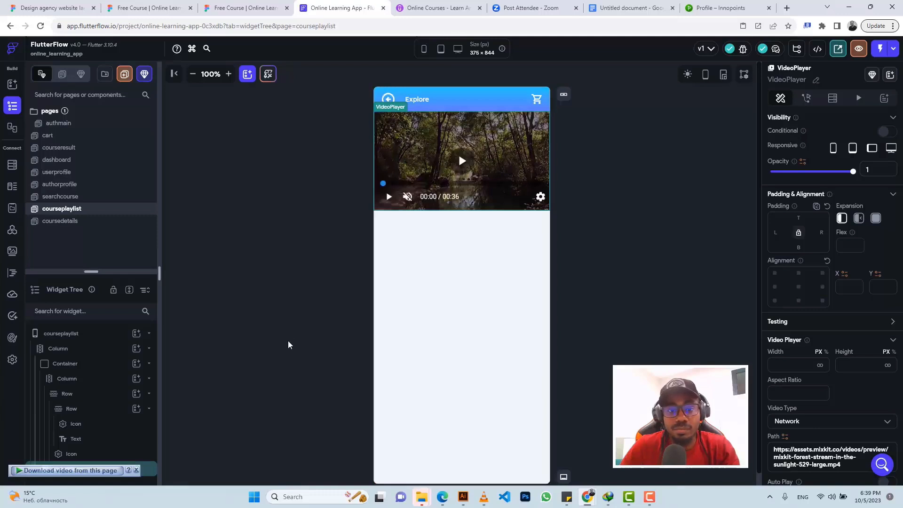
pyautogui.click(136, 471)
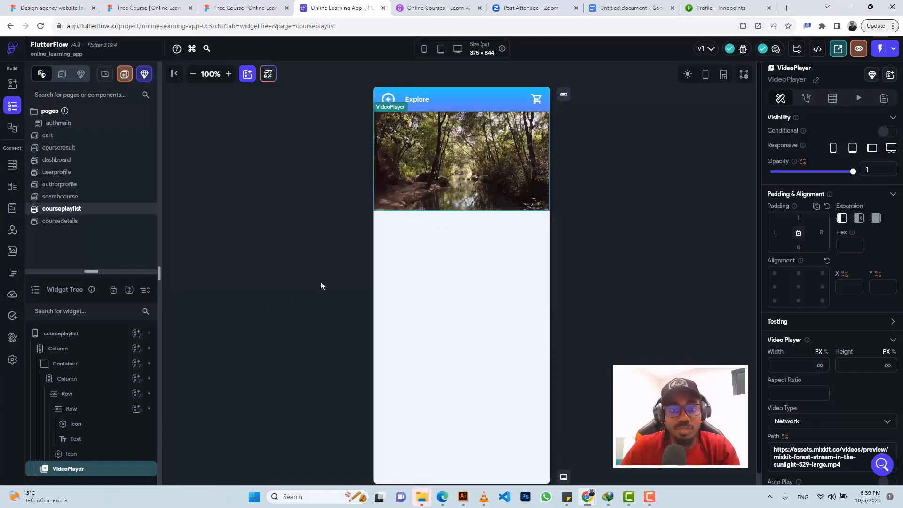
pyautogui.scroll(-2, 799, 430)
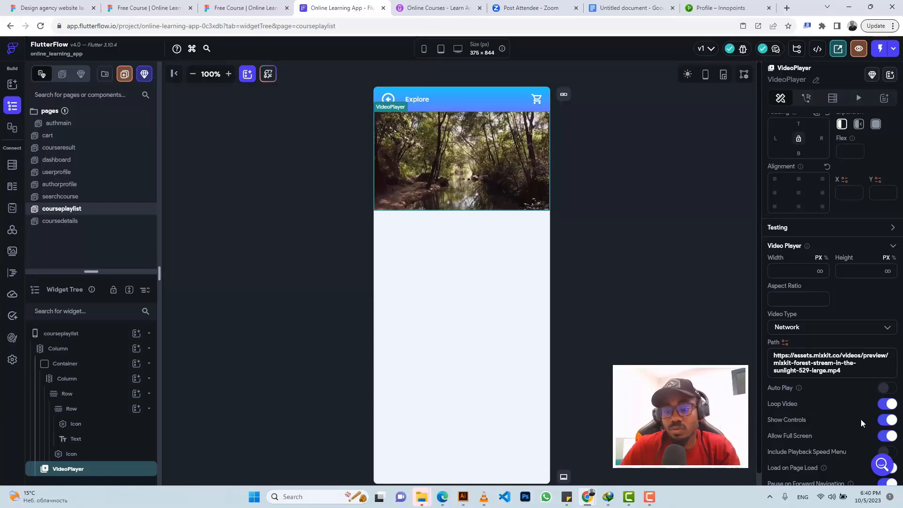
# Step: Try a YoutubePlayer widget in the main column below the video player and delete it again
pyautogui.click(427, 231)
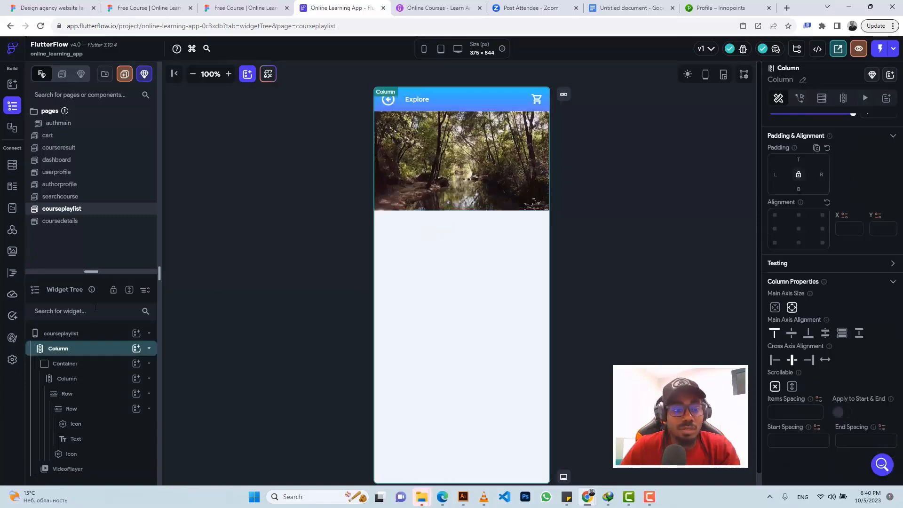
pyautogui.click(136, 349)
pyautogui.click(220, 284)
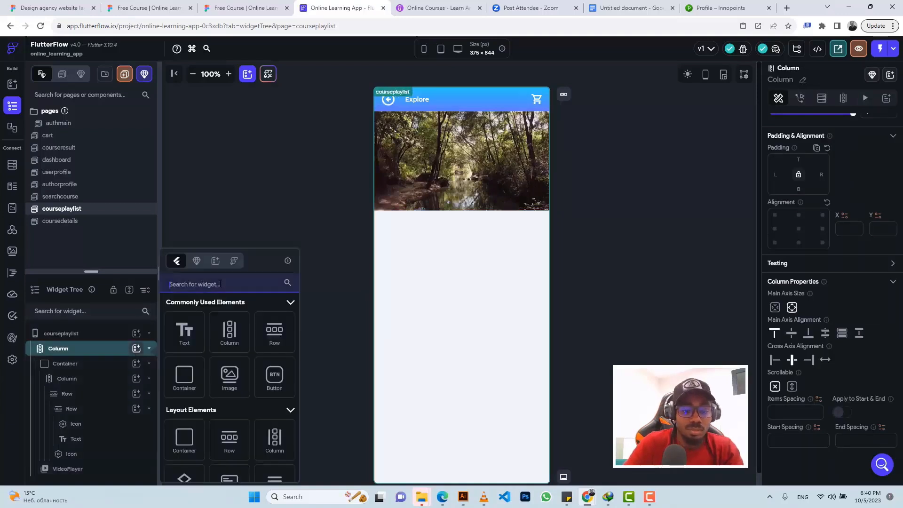
pyautogui.write('y')
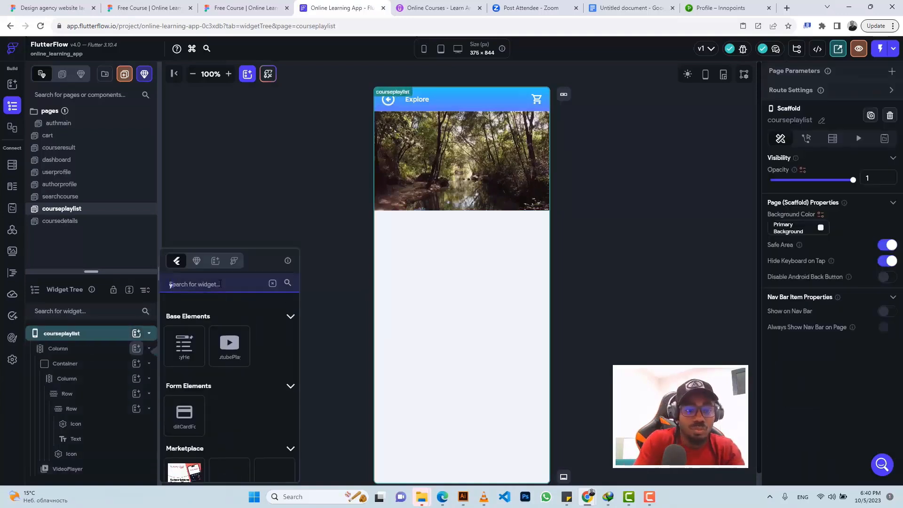
pyautogui.write('ou')
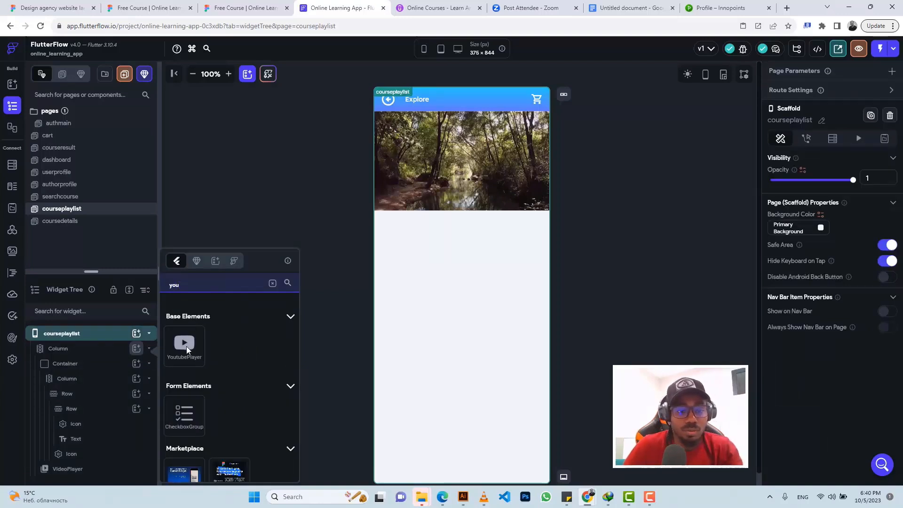
pyautogui.click(185, 346)
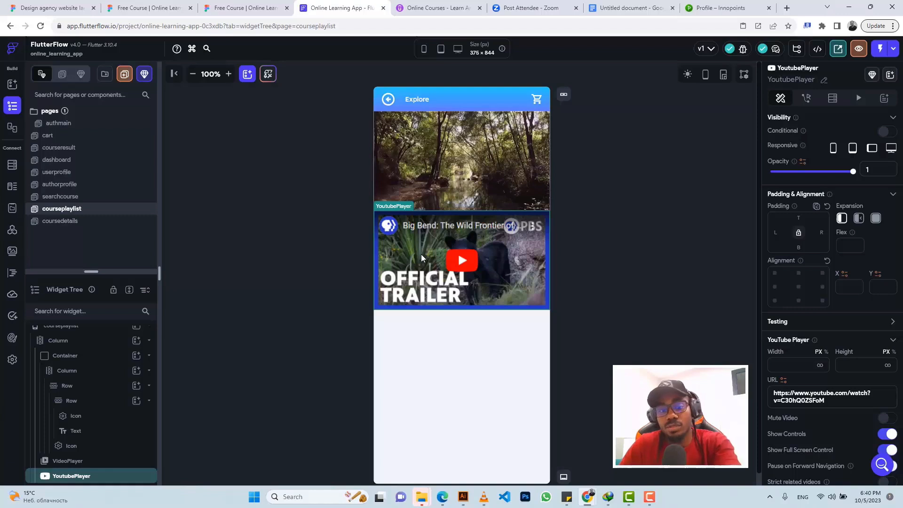
pyautogui.press('Delete')
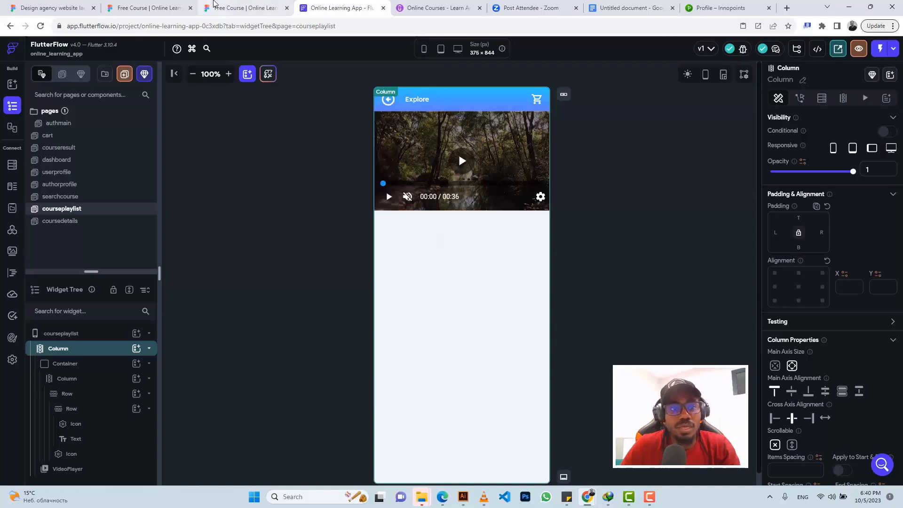
# Step: Inspect the Course Content tab in Figma and add a Row to the main column below the video player
pyautogui.click(214, 3)
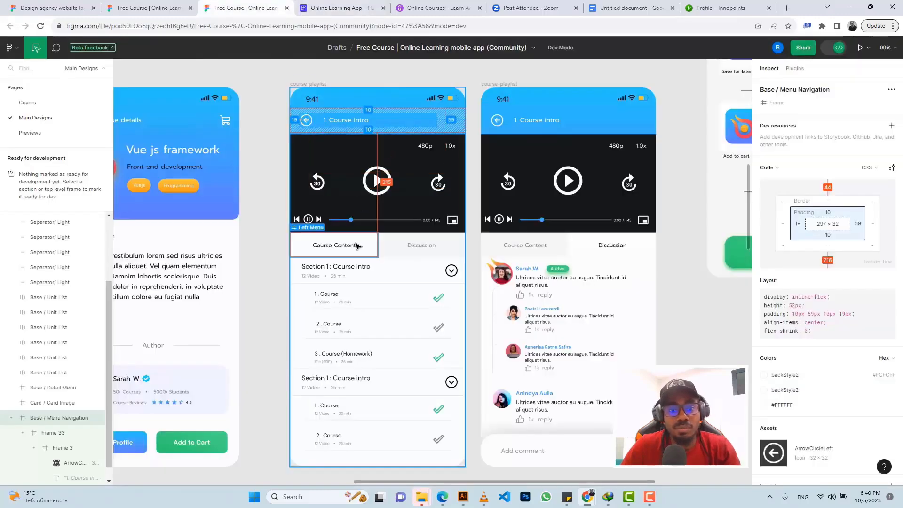
pyautogui.scroll(-2, 359, 244)
pyautogui.scroll(5, 359, 244)
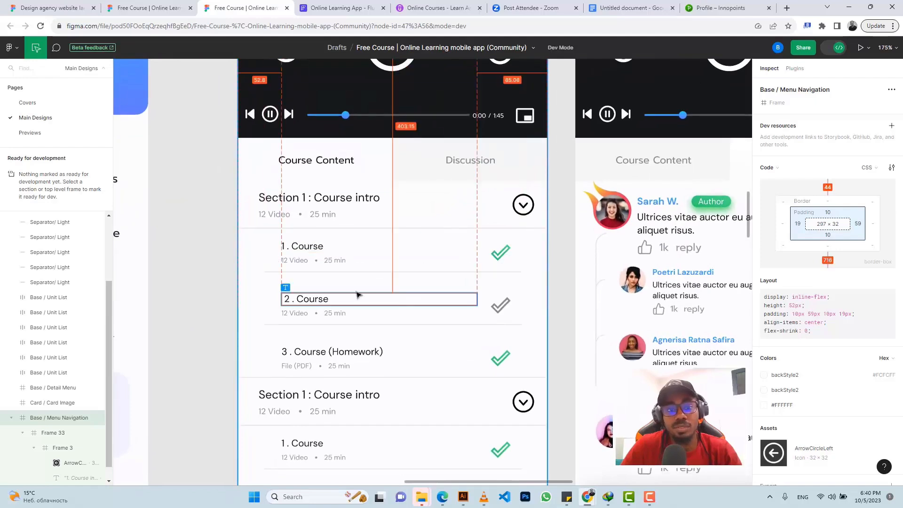
pyautogui.click(381, 151)
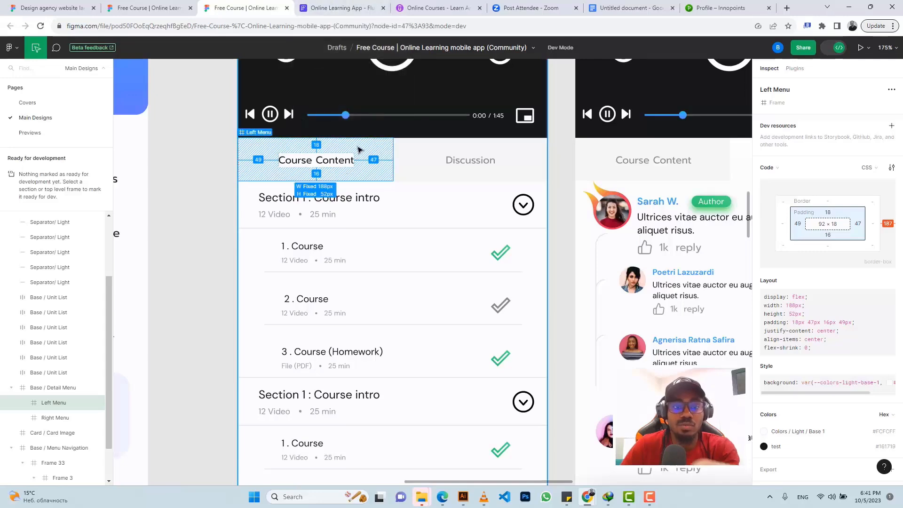
pyautogui.click(358, 5)
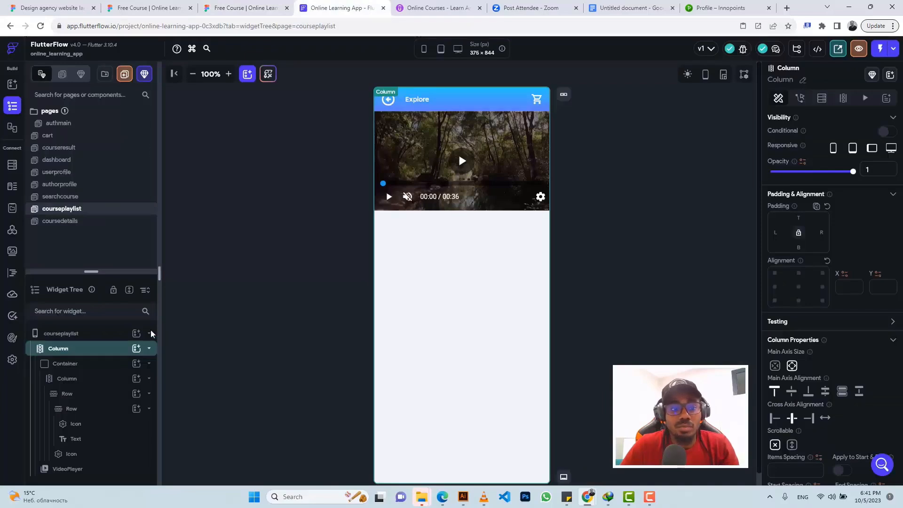
pyautogui.click(136, 349)
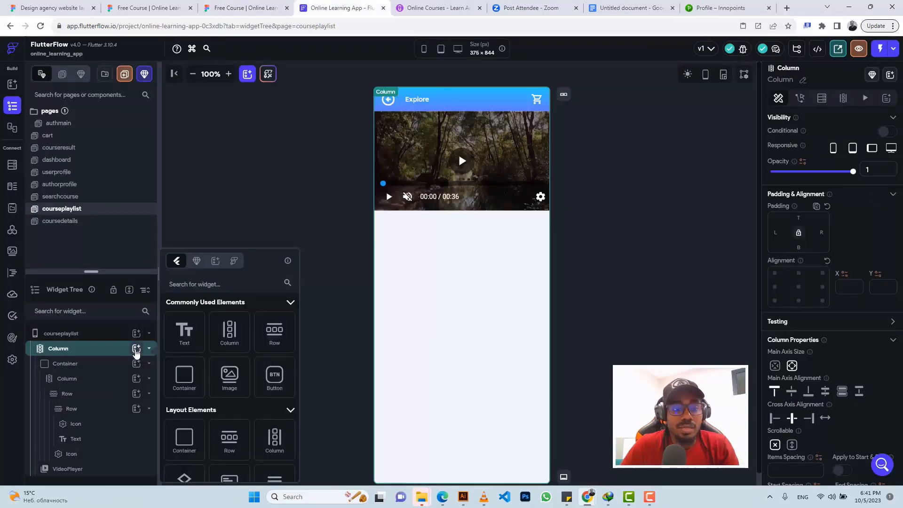
pyautogui.click(275, 335)
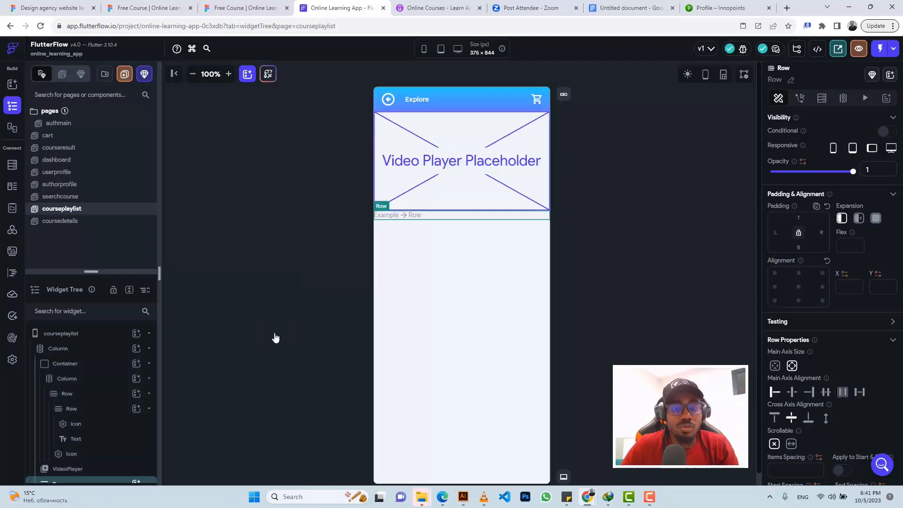
pyautogui.scroll(-2, 112, 411)
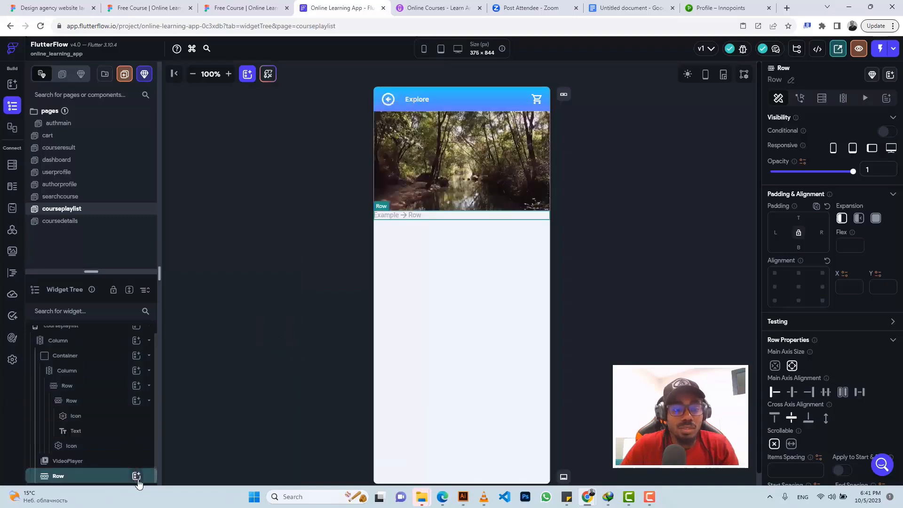
# Step: Add a Button to the row below the video player and copy the "Course Content" label text from the Figma design
pyautogui.click(137, 476)
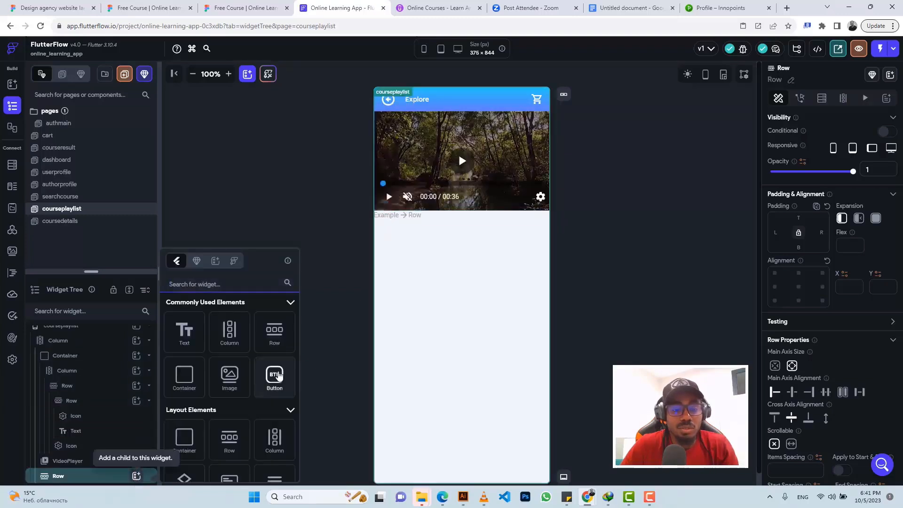
pyautogui.click(275, 375)
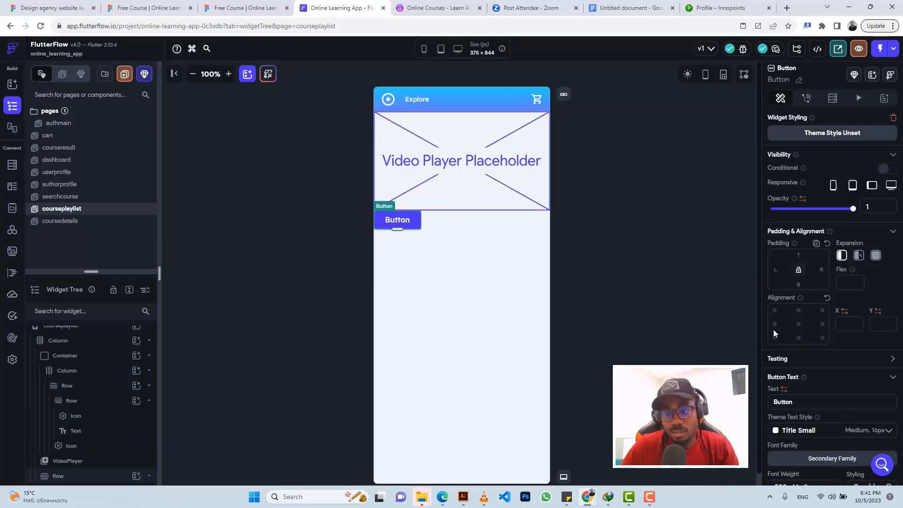
pyautogui.click(240, 3)
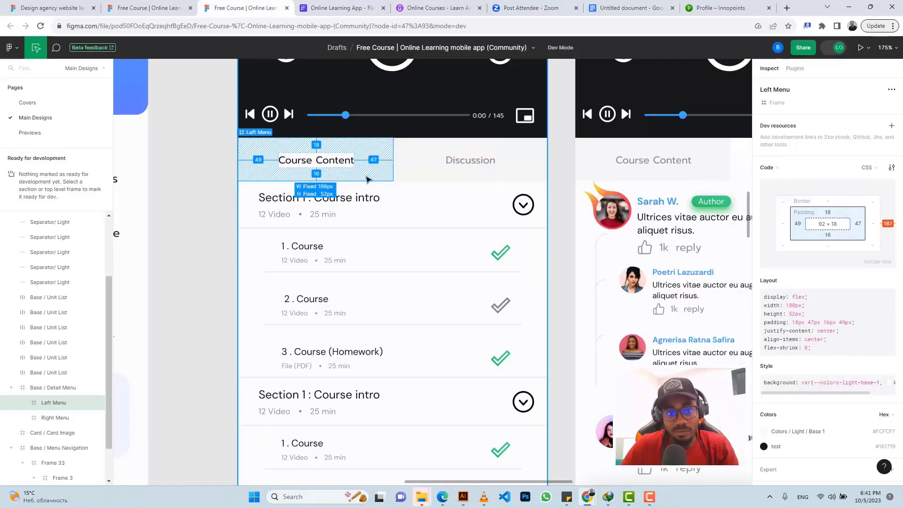
pyautogui.click(346, 163)
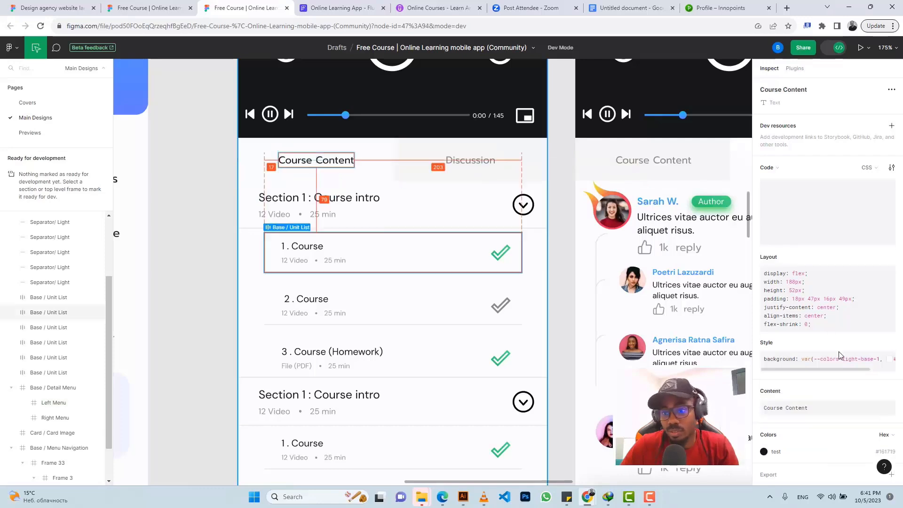
pyautogui.click(888, 356)
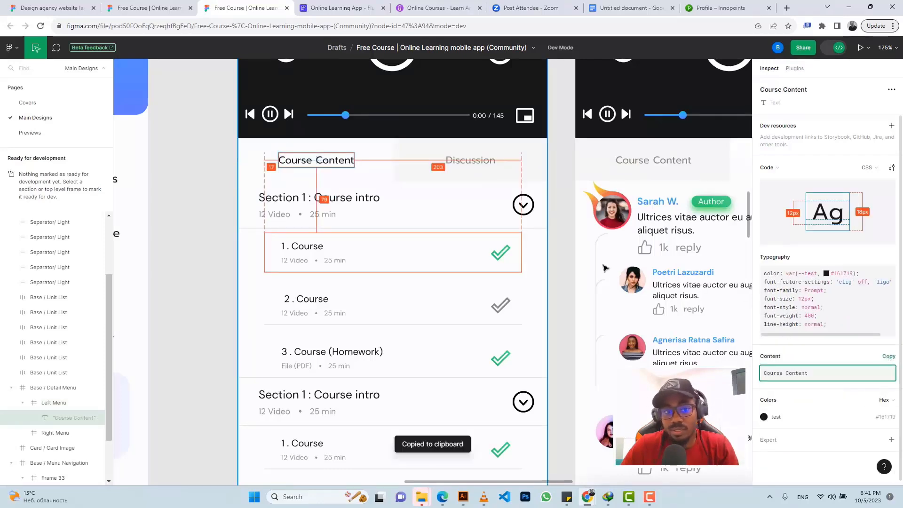
pyautogui.click(331, 10)
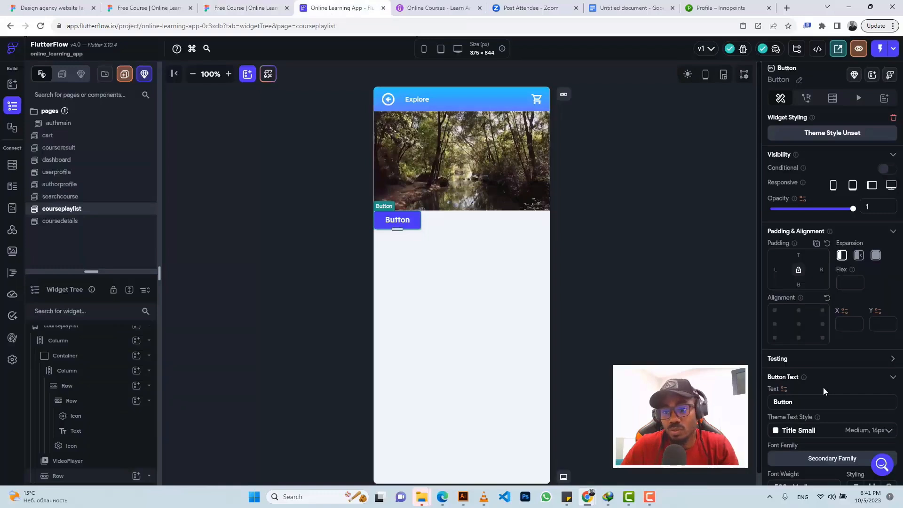
# Step: Try to give the new button an infinite width
pyautogui.scroll(-3, 823, 386)
pyautogui.scroll(-2, 797, 396)
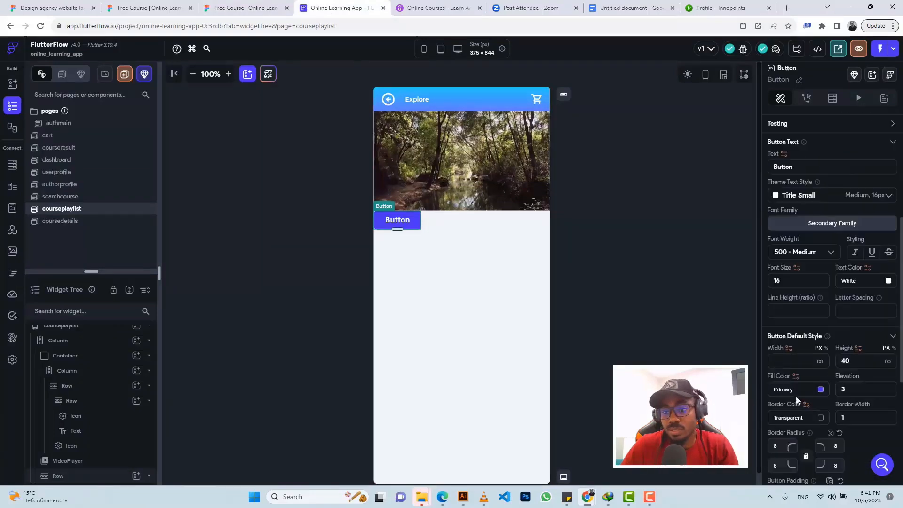
pyautogui.click(796, 361)
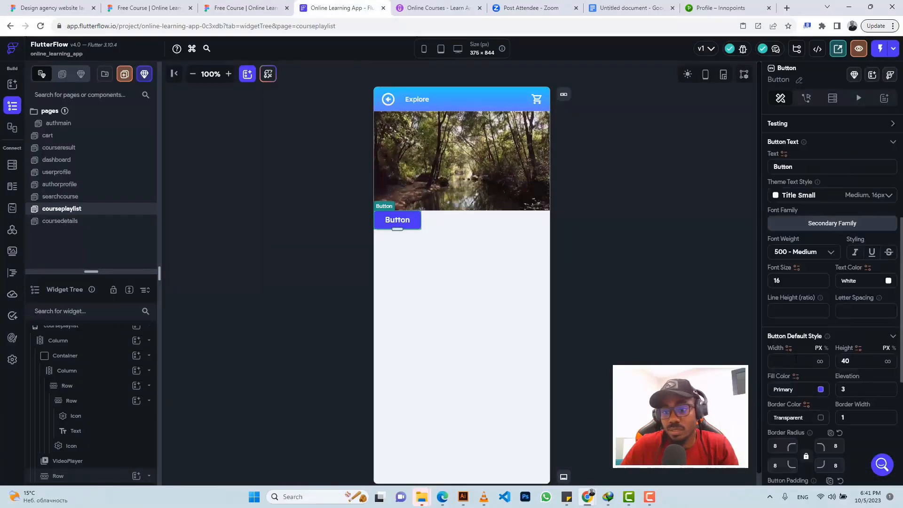
pyautogui.click(819, 366)
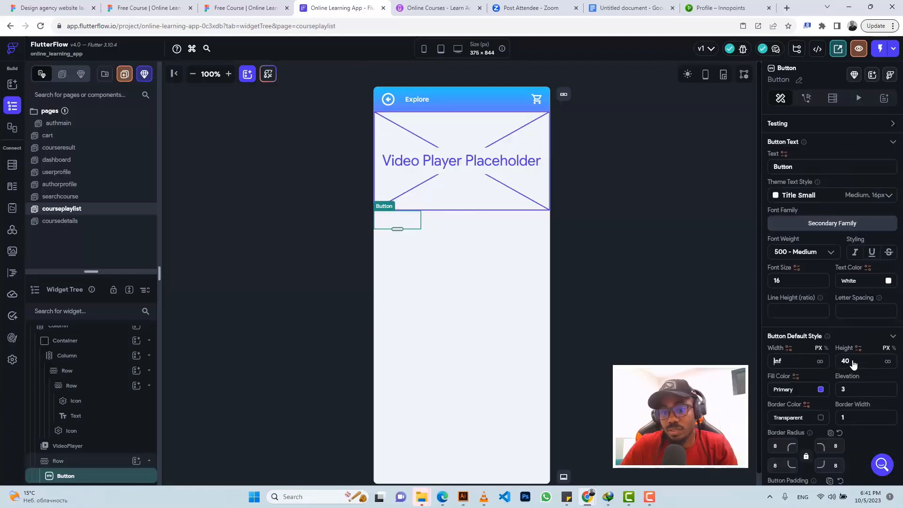
pyautogui.click(612, 333)
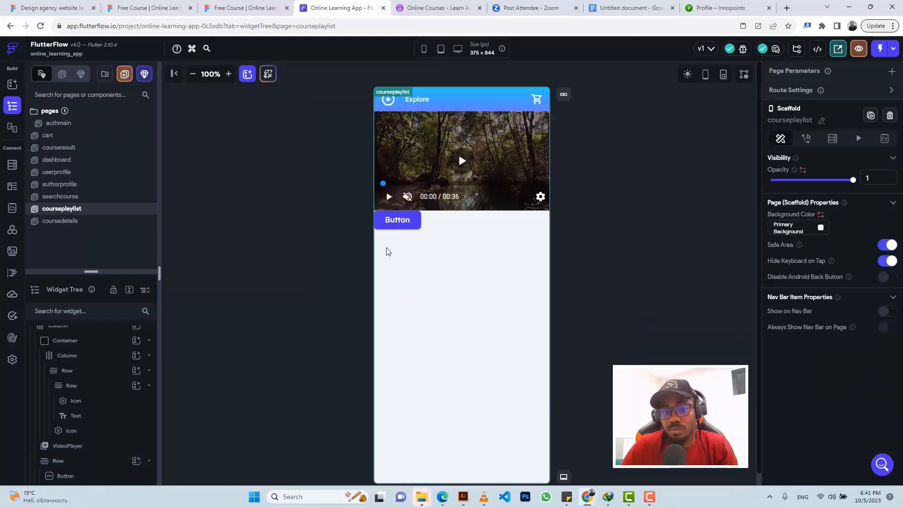
# Step: Set the button's expansion to flexible, its width to infinite and its height to 52 px
pyautogui.click(403, 225)
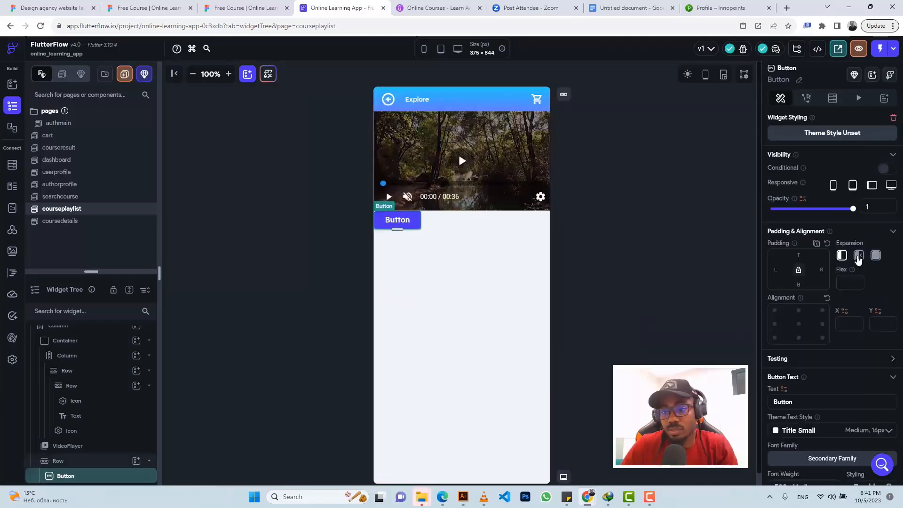
pyautogui.click(858, 256)
pyautogui.scroll(-2, 826, 313)
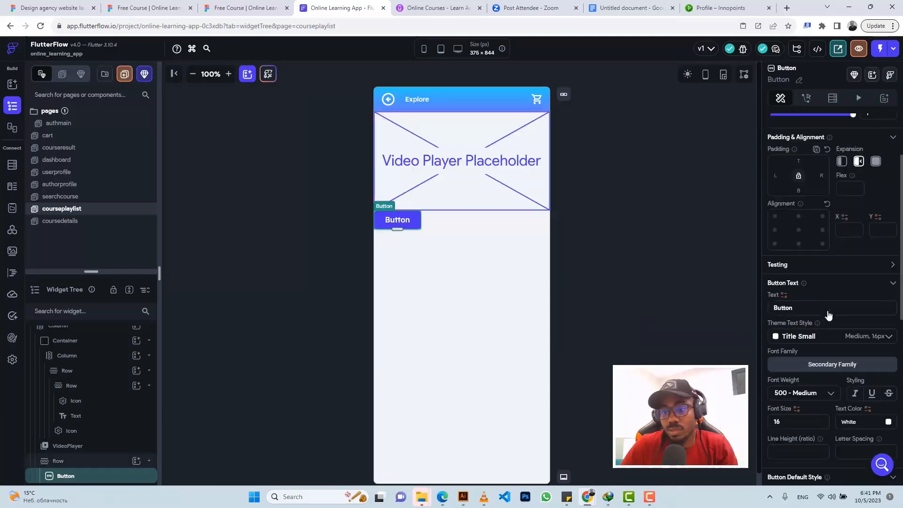
pyautogui.scroll(-3, 819, 355)
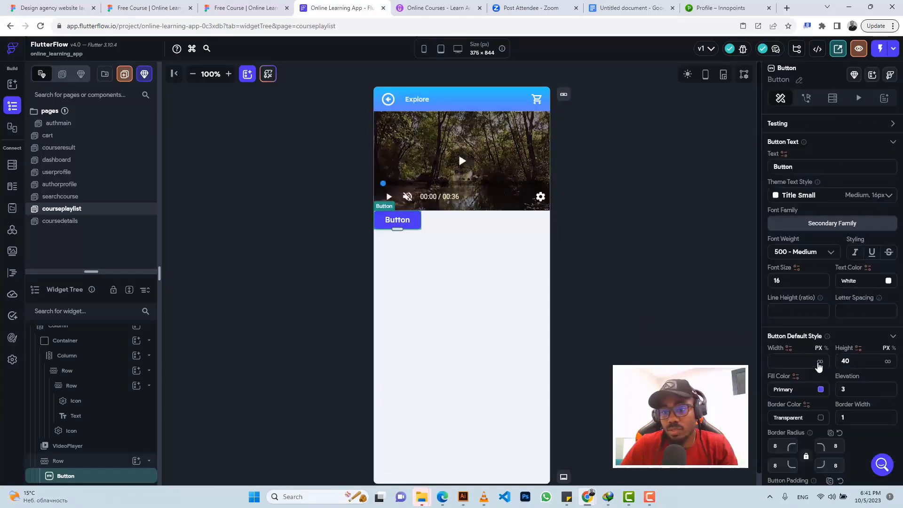
pyautogui.click(819, 361)
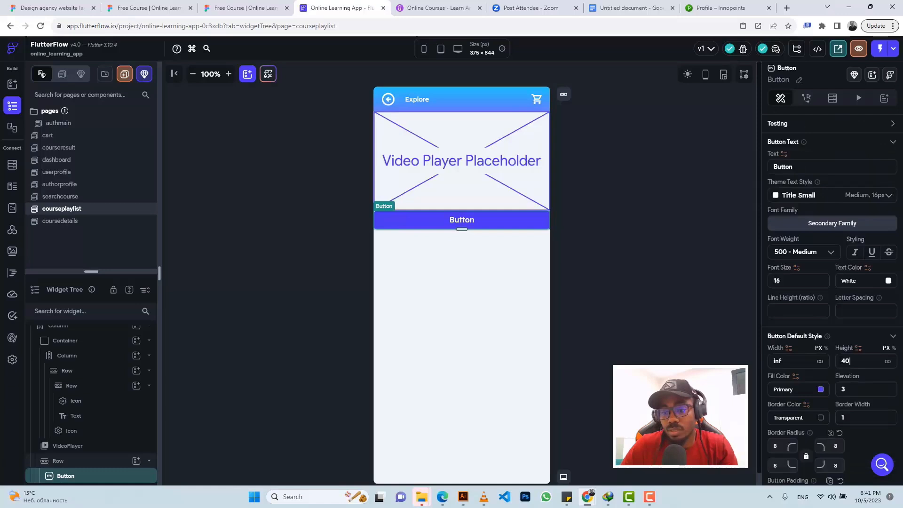
pyautogui.press('BackSpace')
pyautogui.press('BackSpace')
pyautogui.write('5')
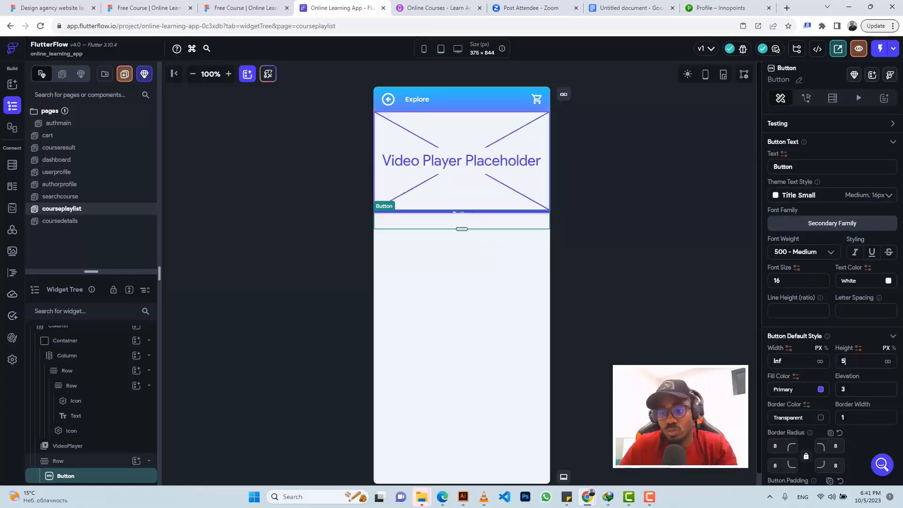
pyautogui.write('2')
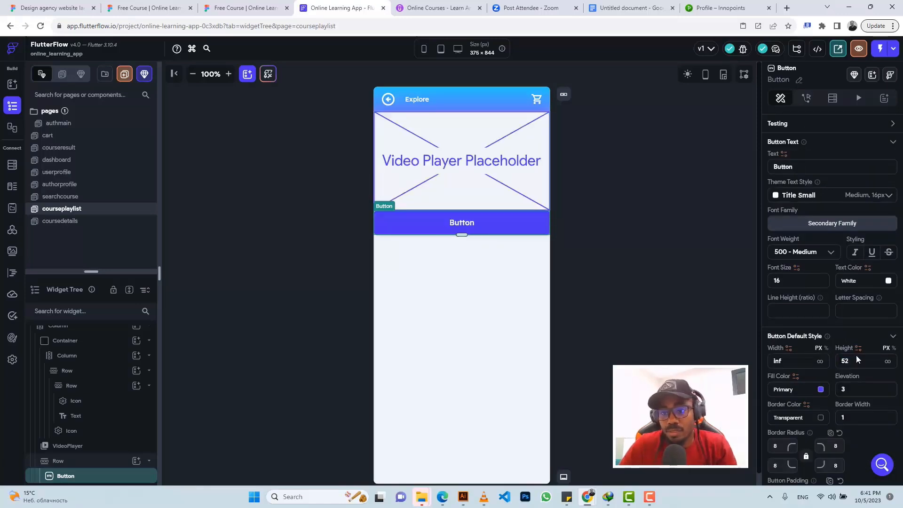
# Step: Change the button's text to "Course Content"
pyautogui.click(803, 165)
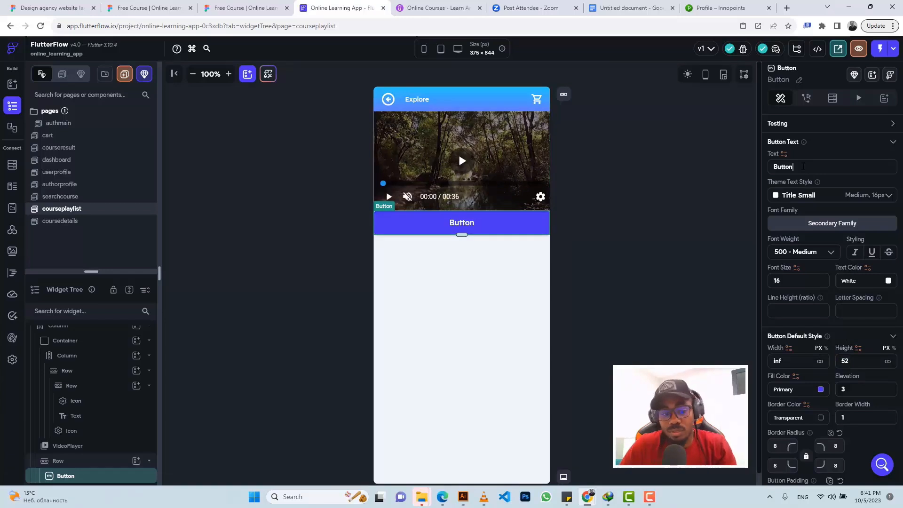
pyautogui.hotkey('ctrl', 'a')
pyautogui.write('Course Content')
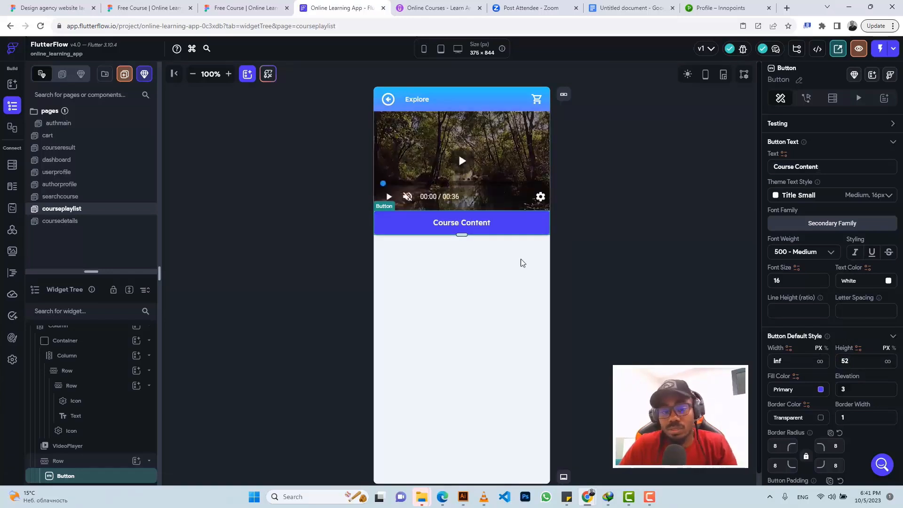
# Step: Check the Course Content tab's colours in Figma and set the button's text to Primary Text and its fill to Secondary Background
pyautogui.click(242, 8)
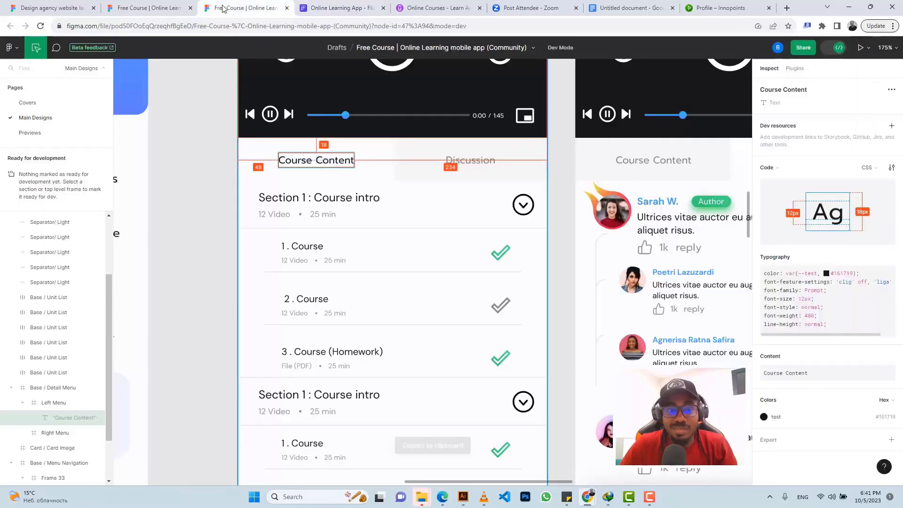
pyautogui.click(369, 149)
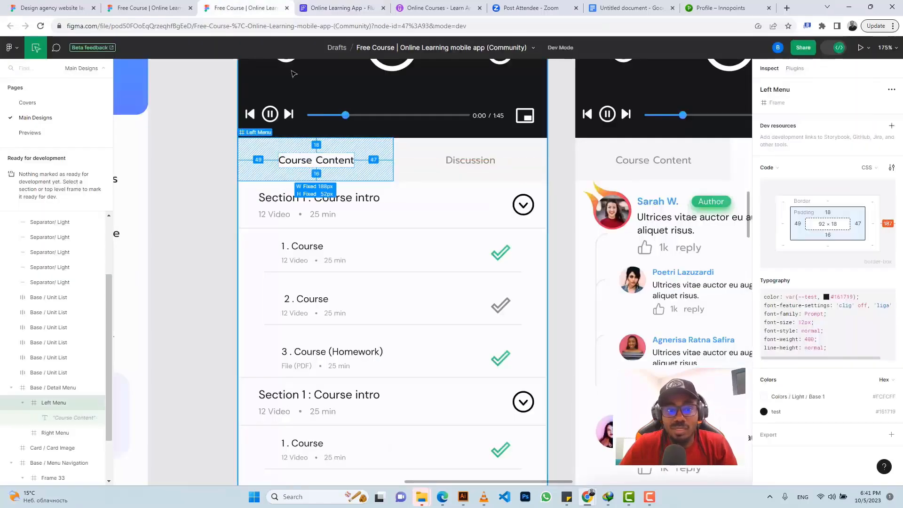
pyautogui.click(332, 8)
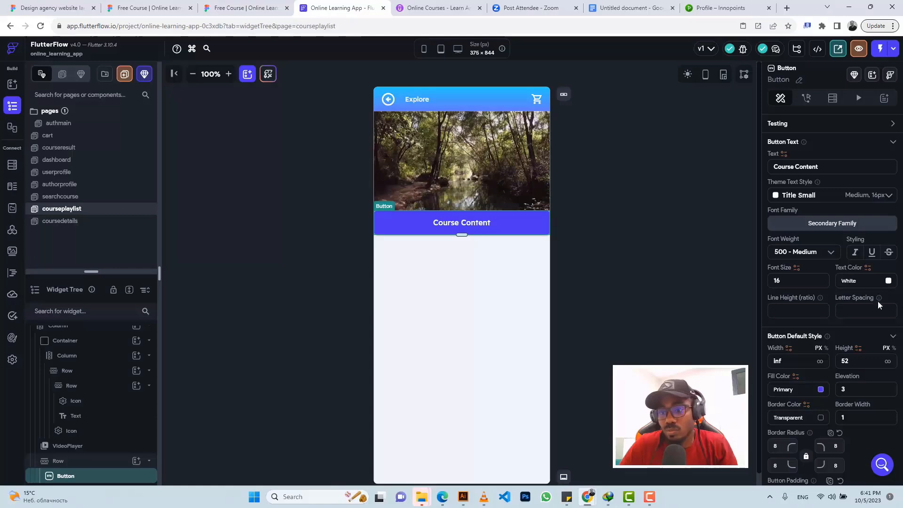
pyautogui.click(888, 282)
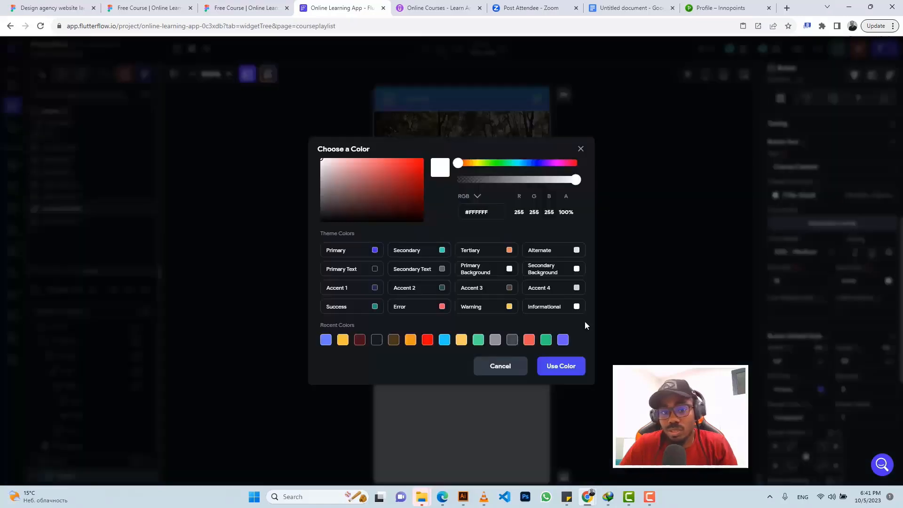
pyautogui.click(375, 272)
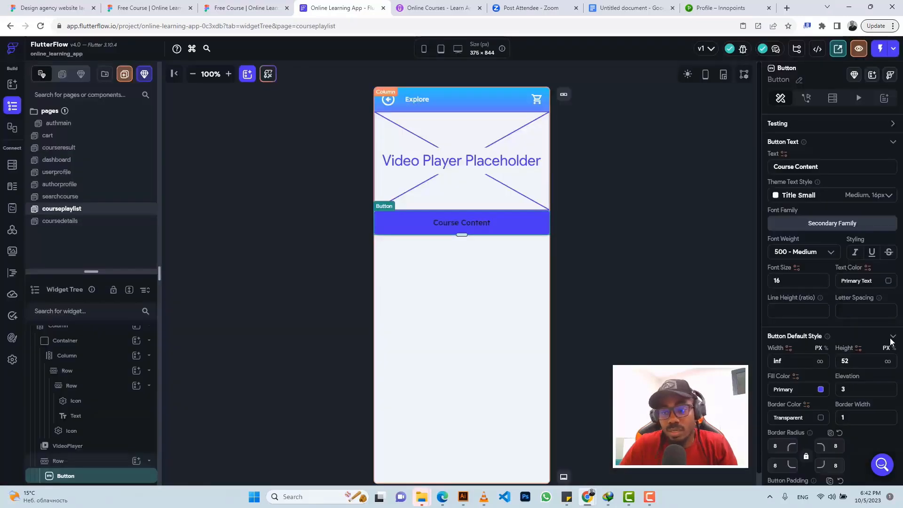
pyautogui.click(821, 390)
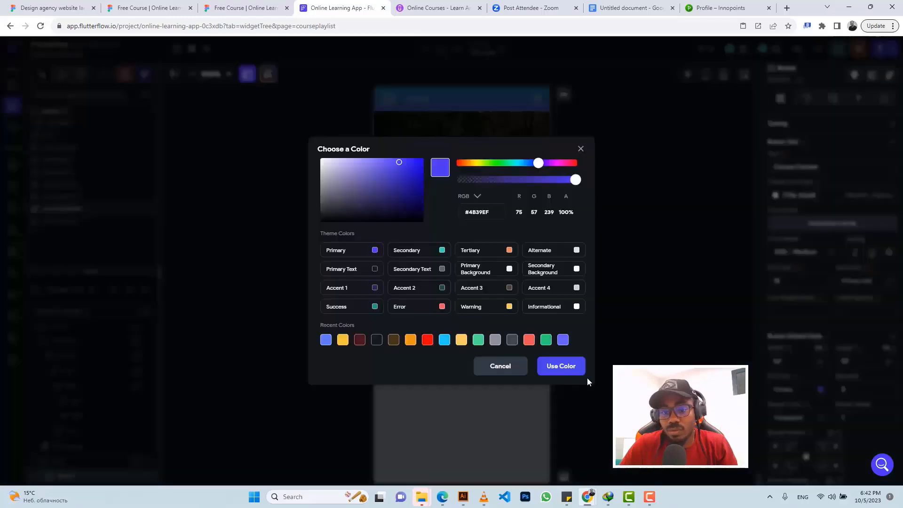
pyautogui.click(576, 270)
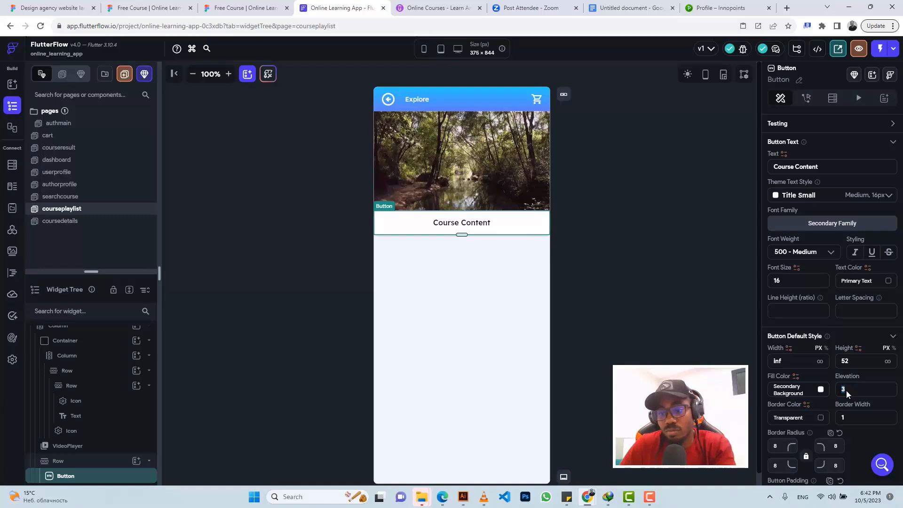
# Step: Set the Course Content button's elevation and border width to 0 and duplicate the button within the row
pyautogui.write('0')
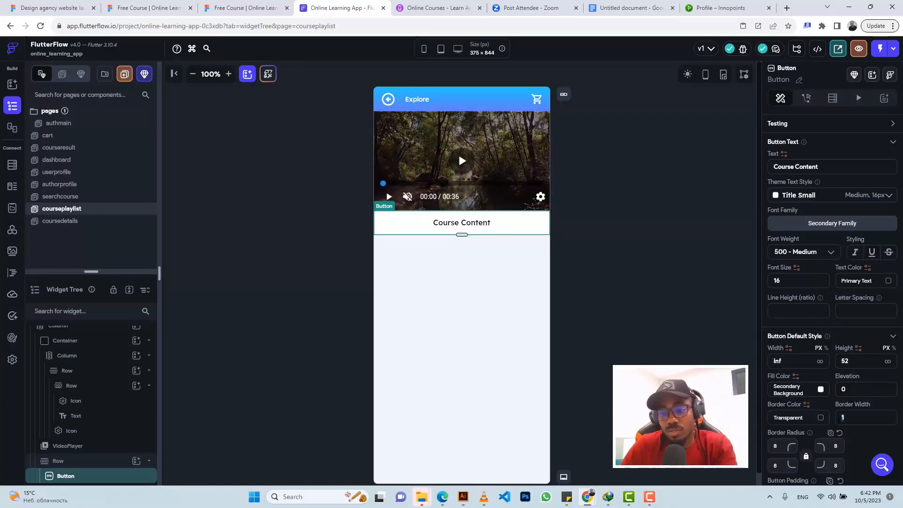
pyautogui.write('0')
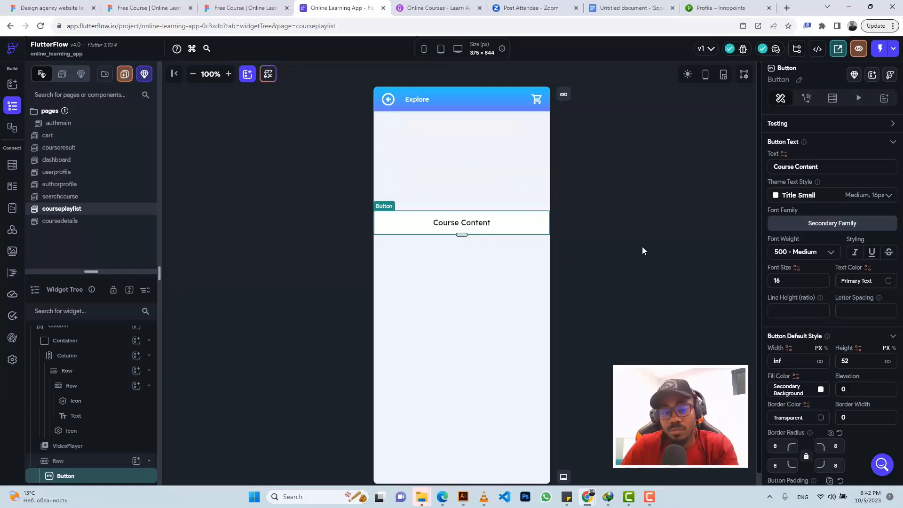
pyautogui.click(545, 250)
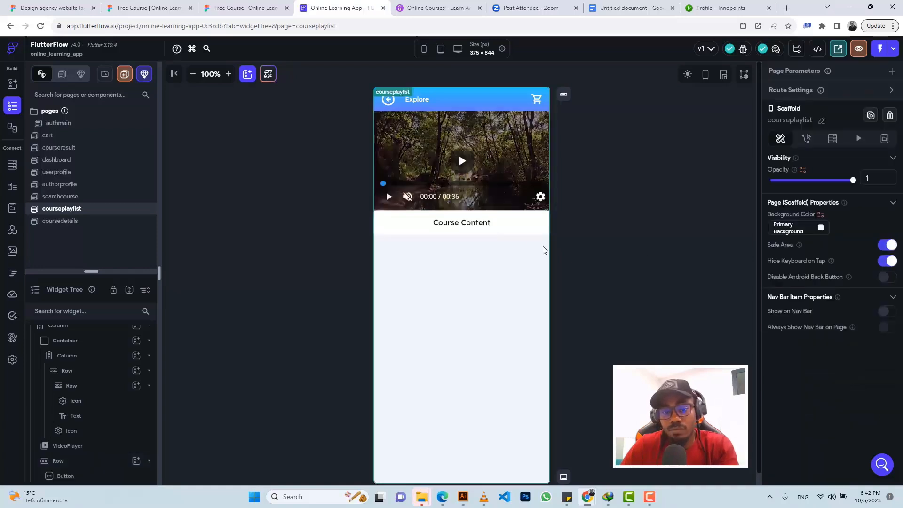
pyautogui.click(502, 226)
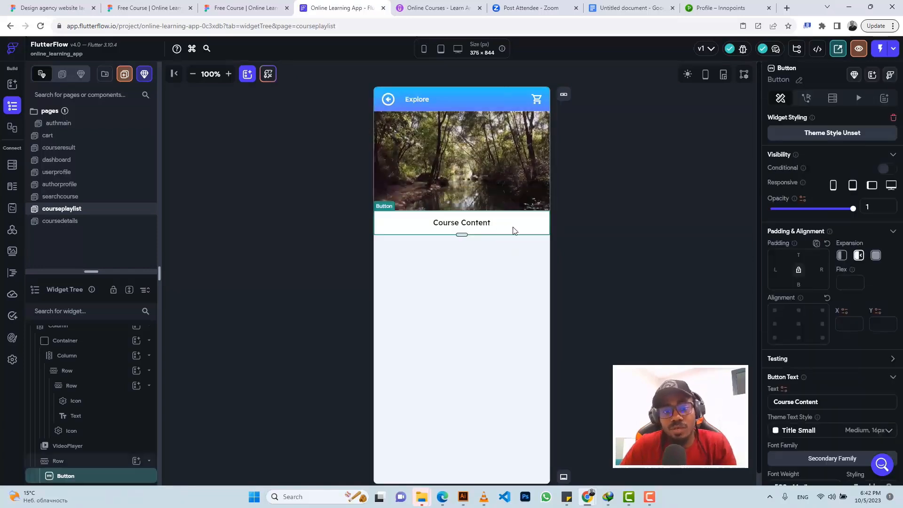
pyautogui.hotkey('ctrl', 'd')
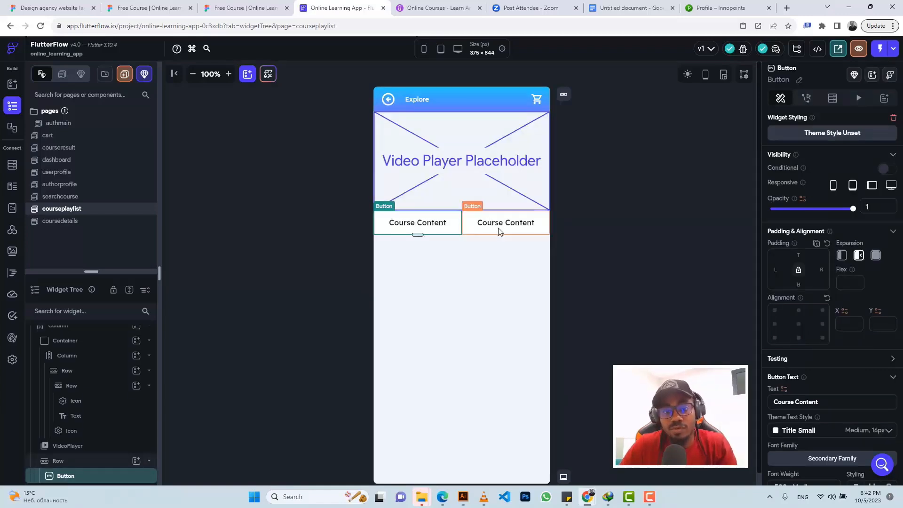
# Step: In Figma, copy the hex colour #F6F6F6 of the Discussion tab's background rectangle
pyautogui.click(226, 11)
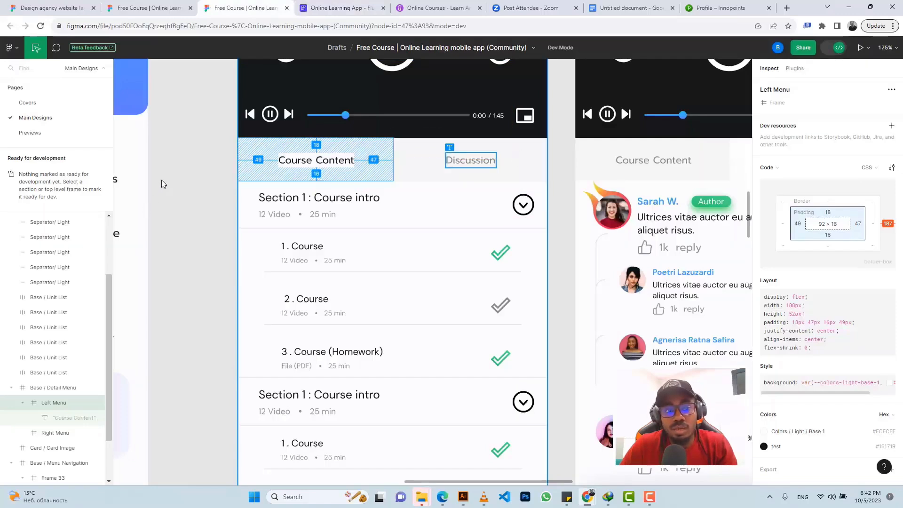
pyautogui.click(211, 160)
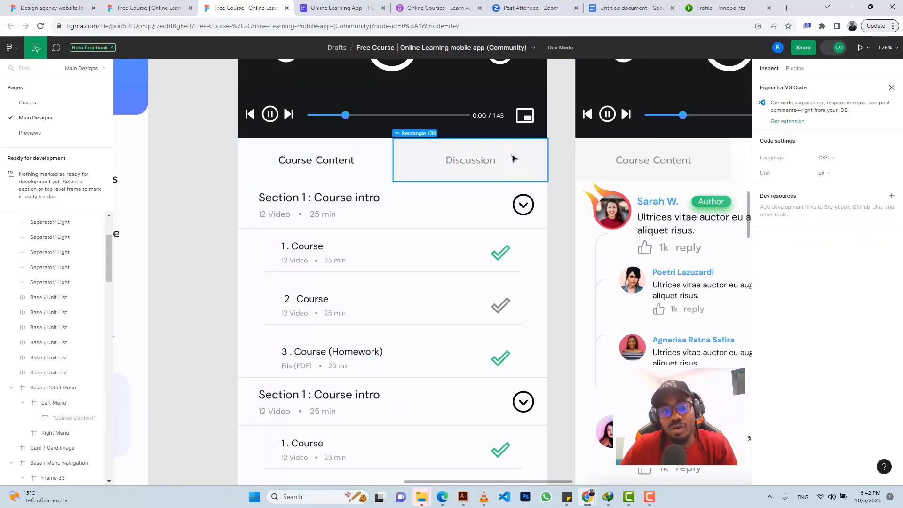
pyautogui.click(515, 159)
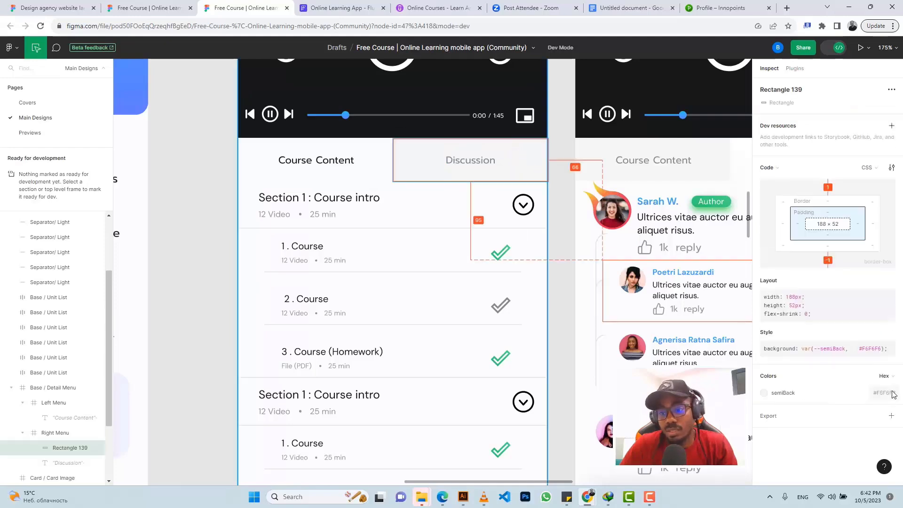
pyautogui.click(889, 395)
# Step: Back in FlutterFlow, set the fill colour of the second tab button in the row to #f6f6f6
pyautogui.click(339, 8)
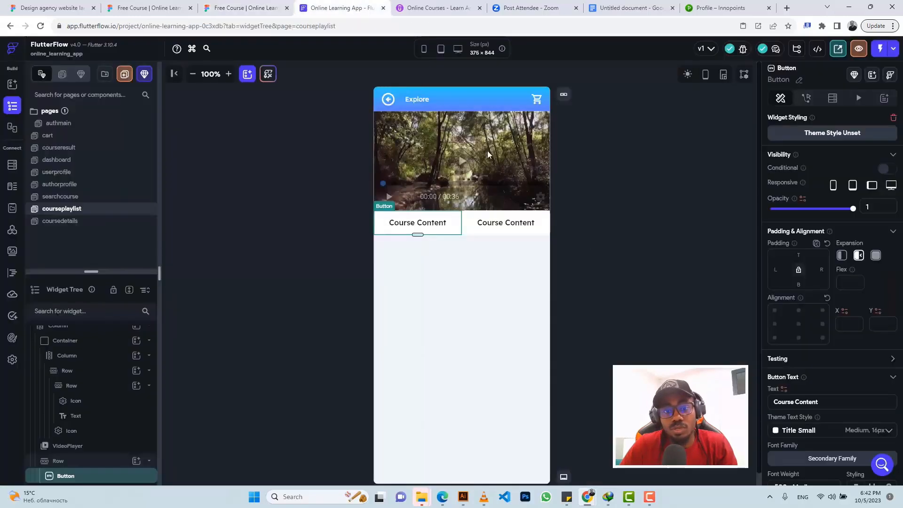
pyautogui.click(546, 226)
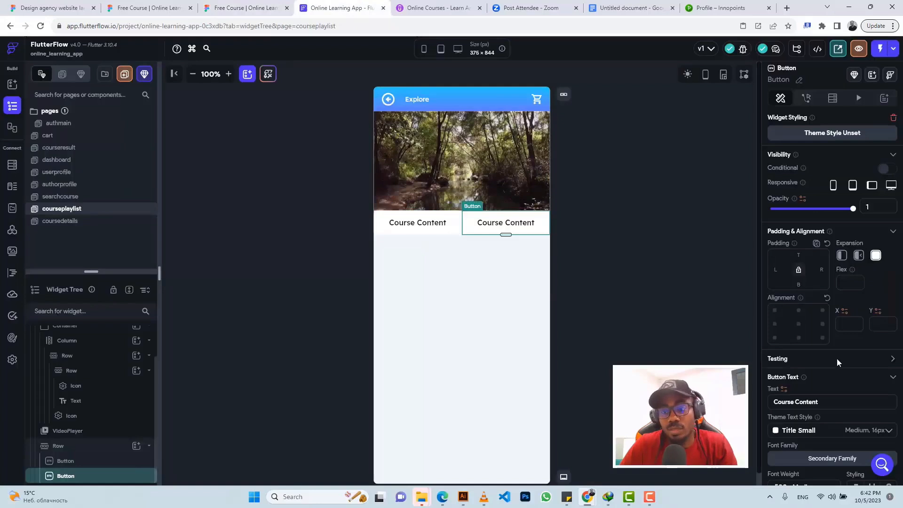
pyautogui.scroll(-4, 837, 358)
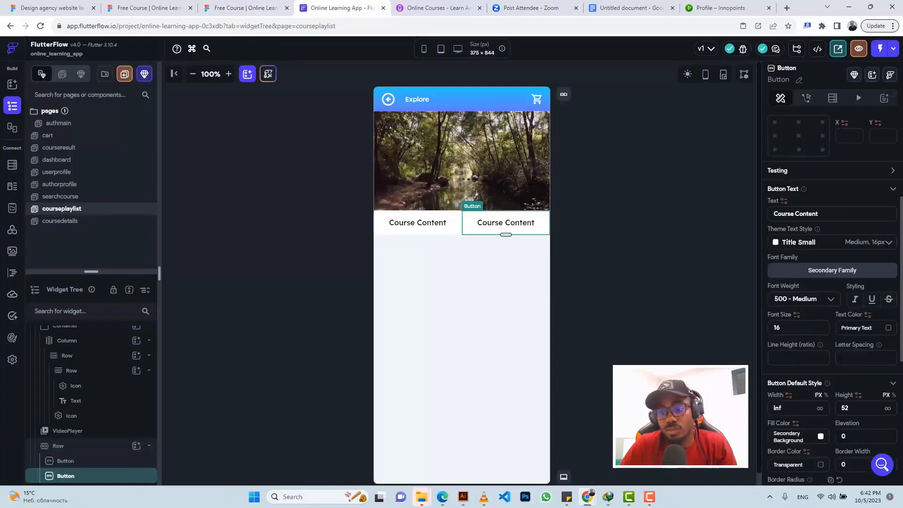
pyautogui.click(788, 436)
pyautogui.hotkey('ctrl', 'v')
pyautogui.press('Return')
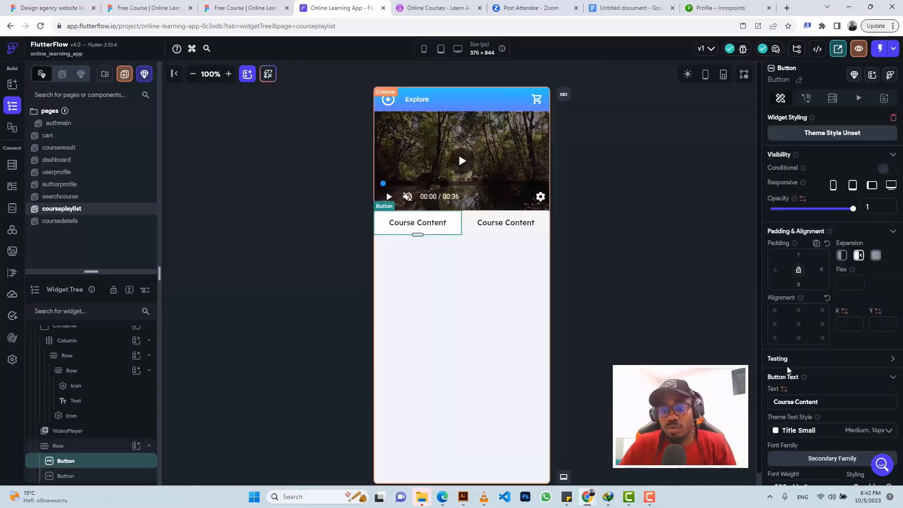
# Step: Clear the border radius of both tab buttons in the row
pyautogui.scroll(-5, 796, 423)
pyautogui.moveTo(783, 445); pyautogui.dragTo(767, 447)
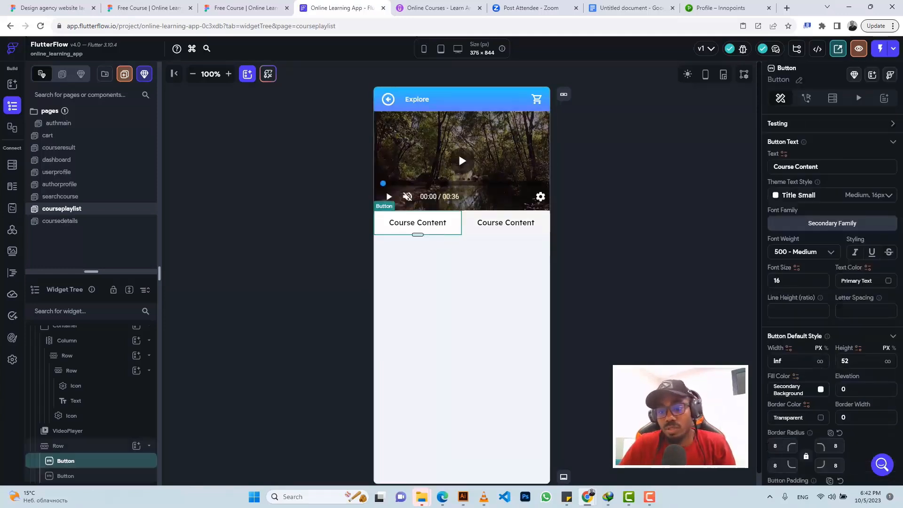
pyautogui.press('BackSpace')
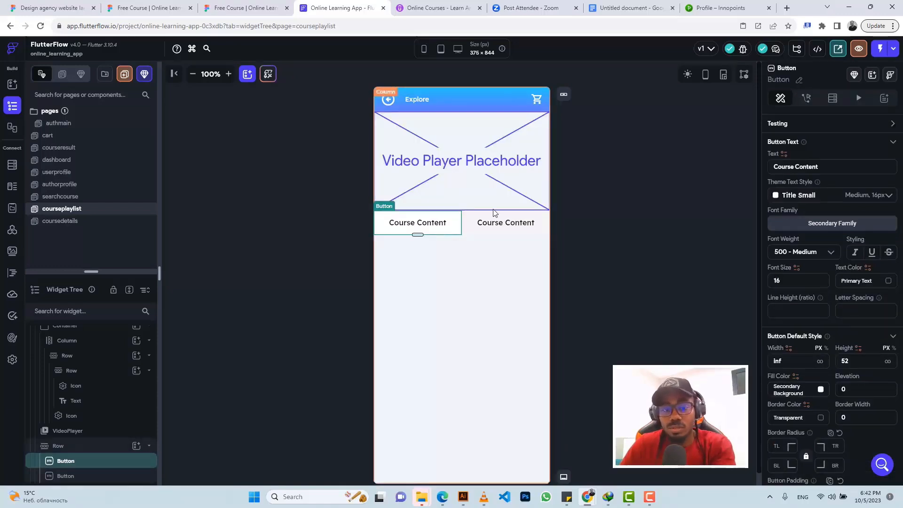
pyautogui.click(499, 226)
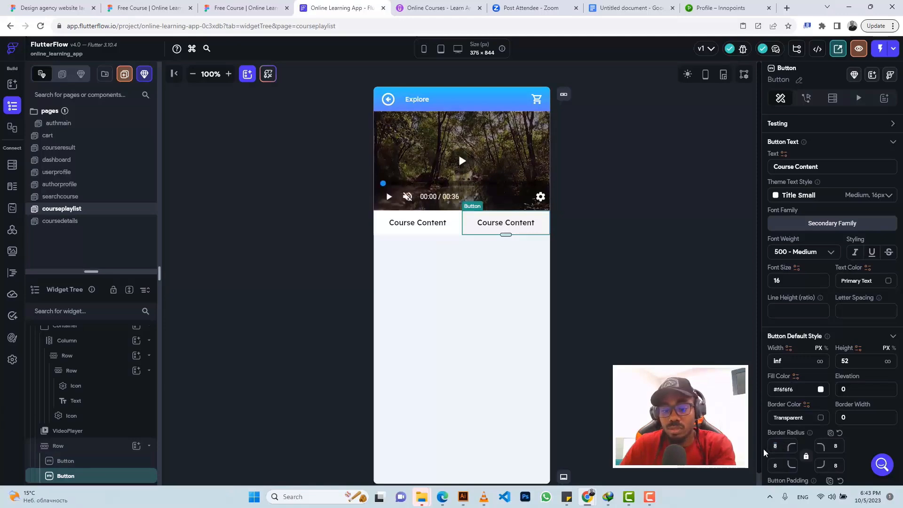
pyautogui.click(594, 186)
# Step: In Figma, examine the layout of the section headers and lesson rows beneath the Course Content and Discussion tabs
pyautogui.click(220, 7)
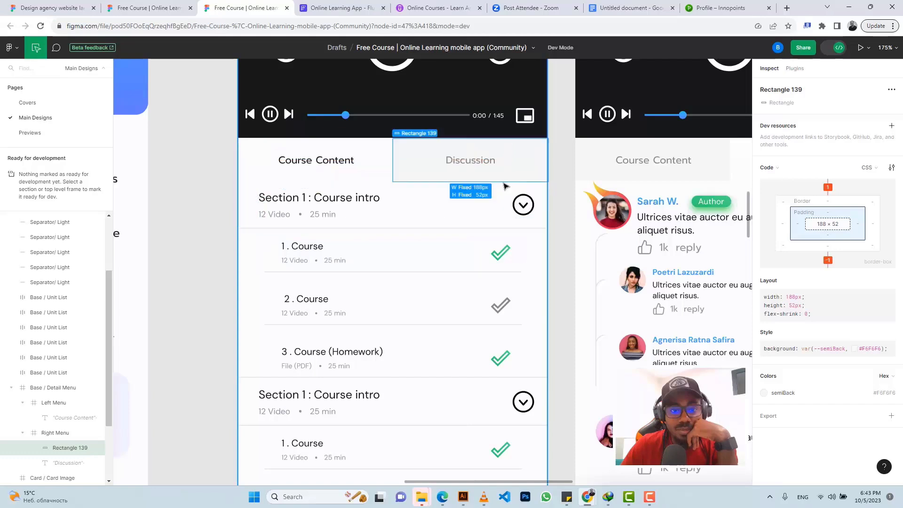
pyautogui.scroll(-1, 399, 210)
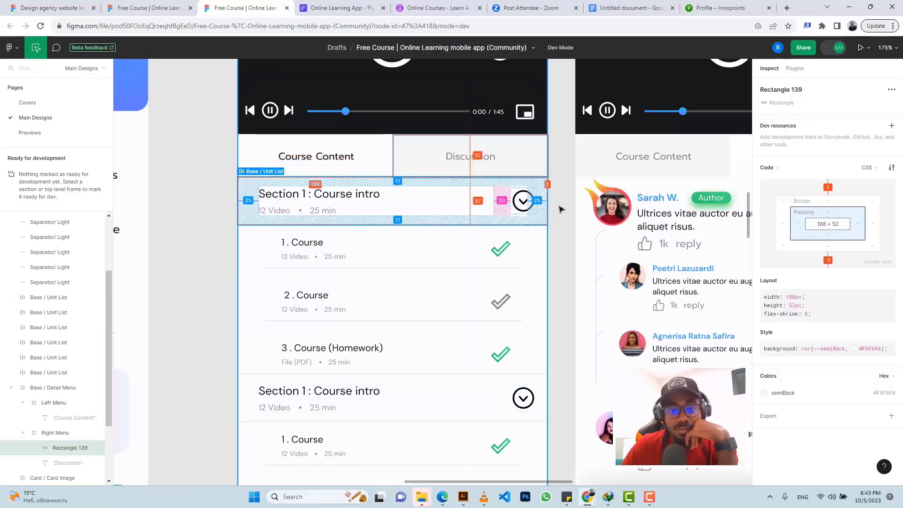
pyautogui.click(563, 230)
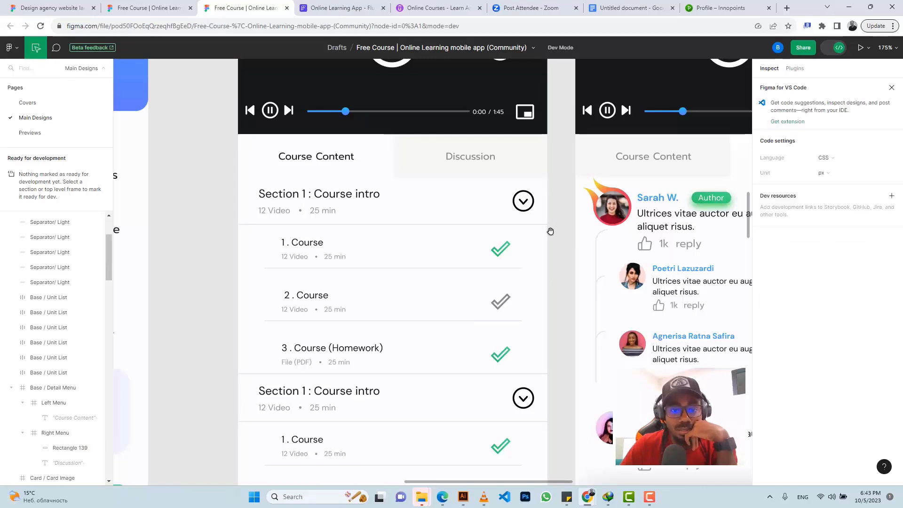
pyautogui.scroll(-1, 549, 231)
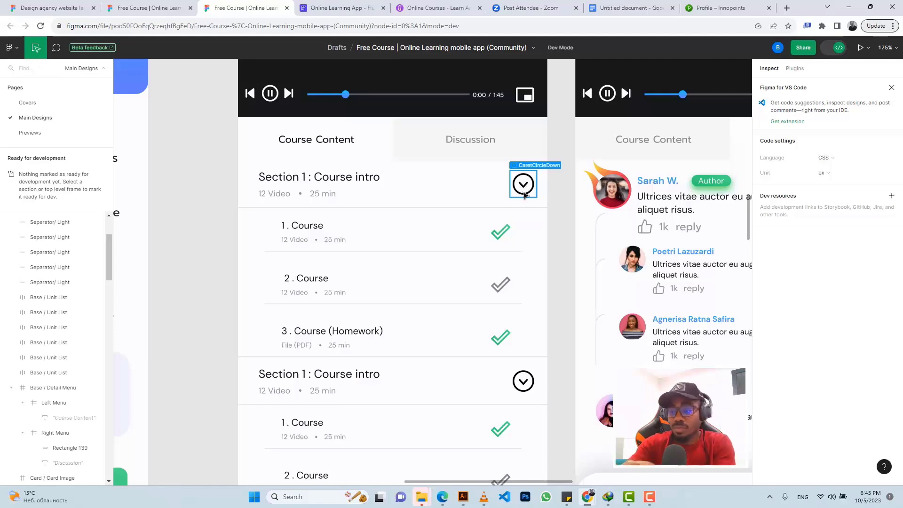
pyautogui.scroll(4, 425, 232)
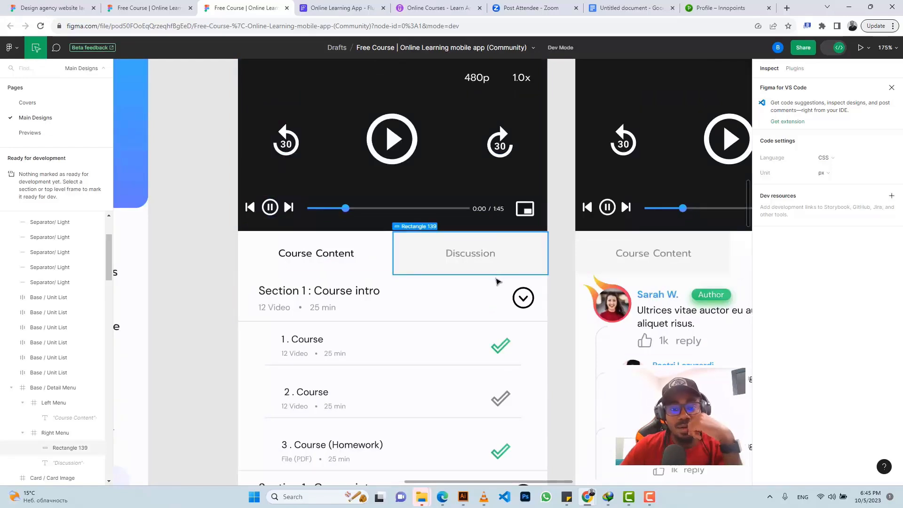
pyautogui.scroll(-2, 494, 297)
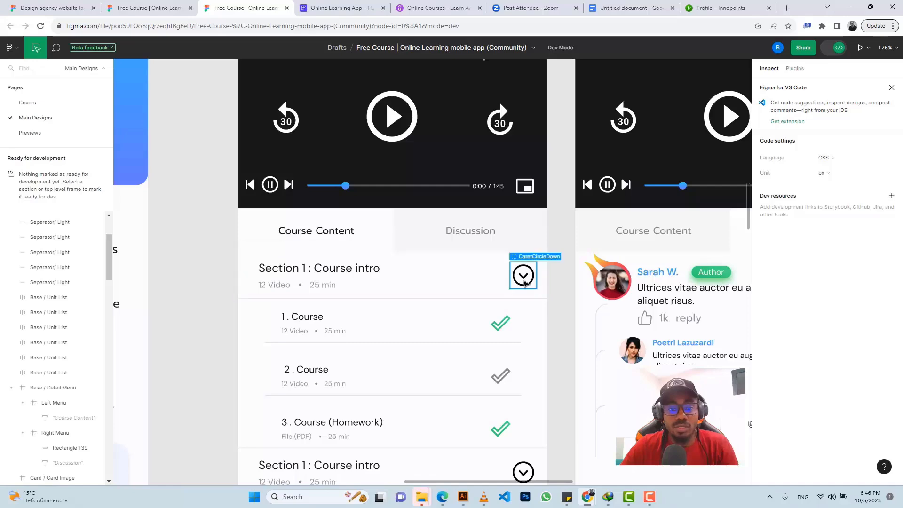
# Step: In FlutterFlow, add a row below the tab buttons and nest a column with a text widget inside it
pyautogui.click(329, 8)
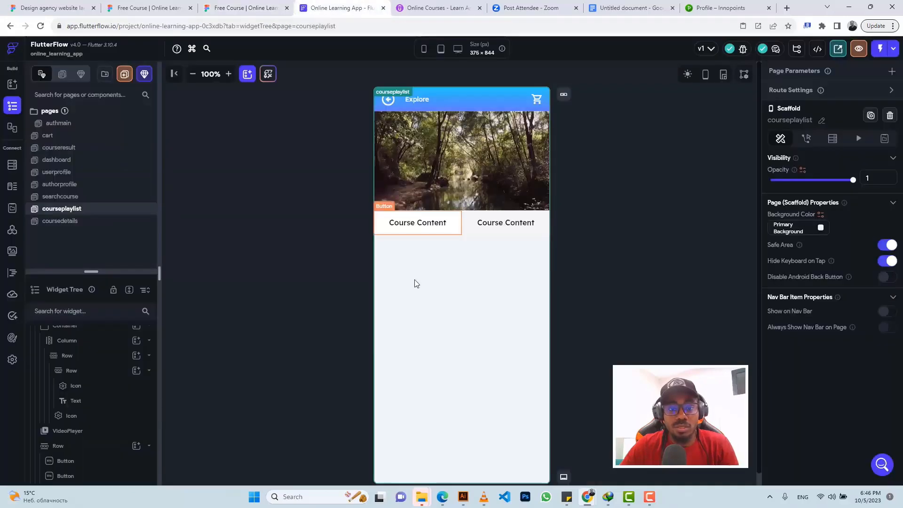
pyautogui.click(419, 271)
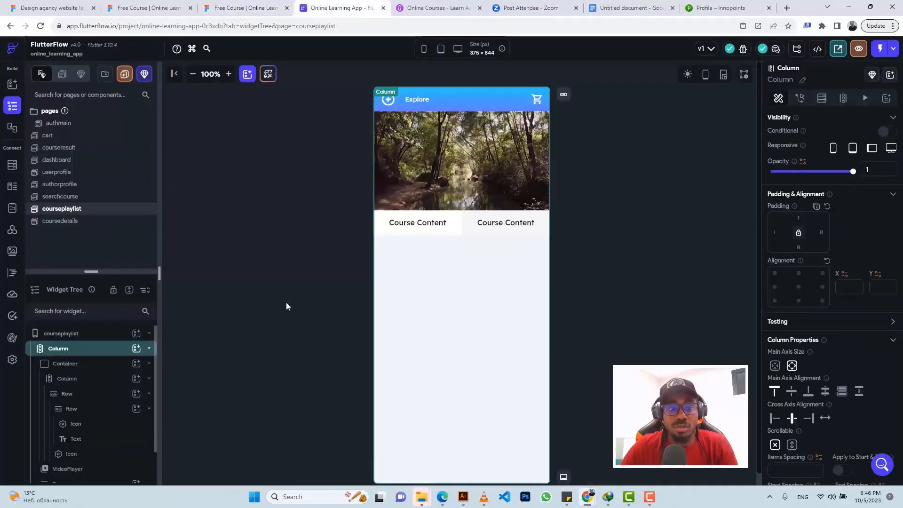
pyautogui.click(136, 348)
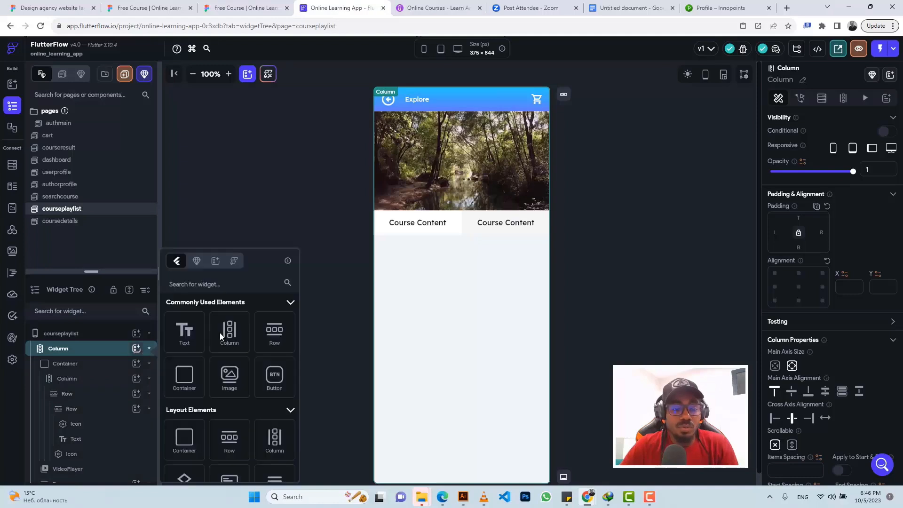
pyautogui.click(276, 335)
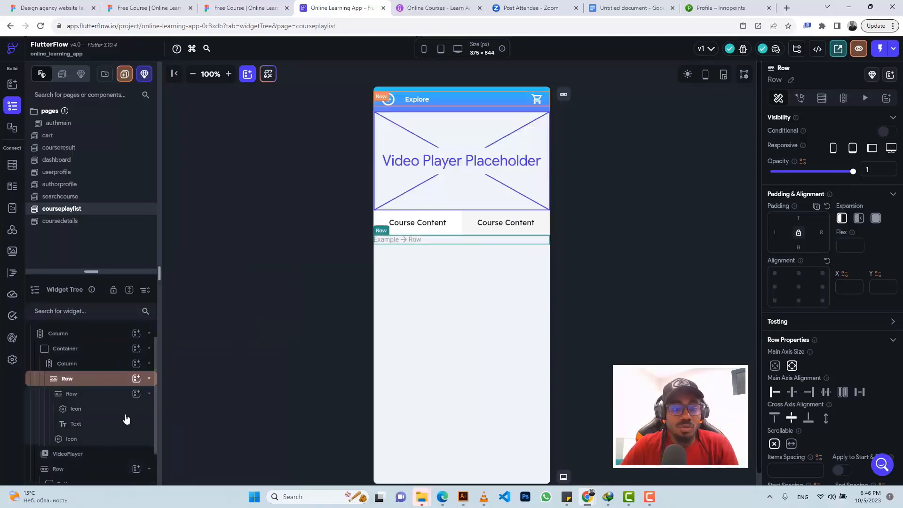
pyautogui.scroll(-1, 125, 418)
pyautogui.click(136, 476)
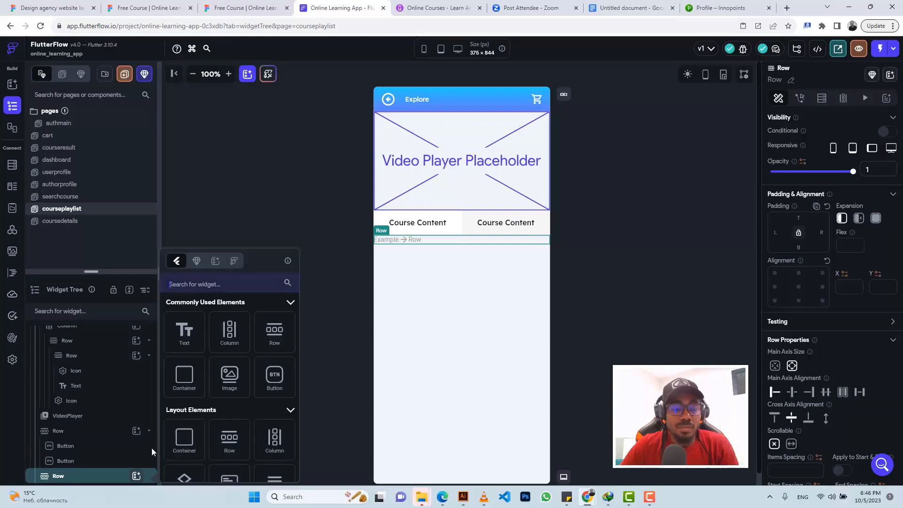
pyautogui.click(223, 332)
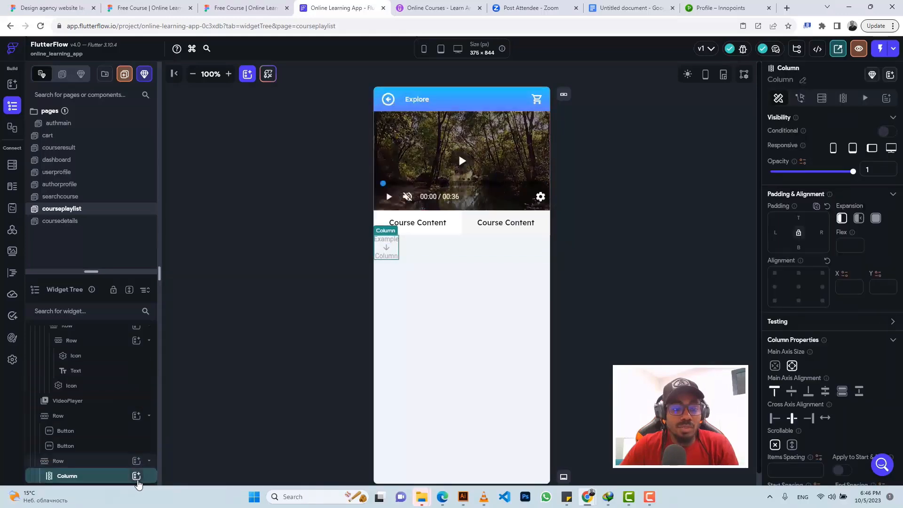
pyautogui.click(136, 476)
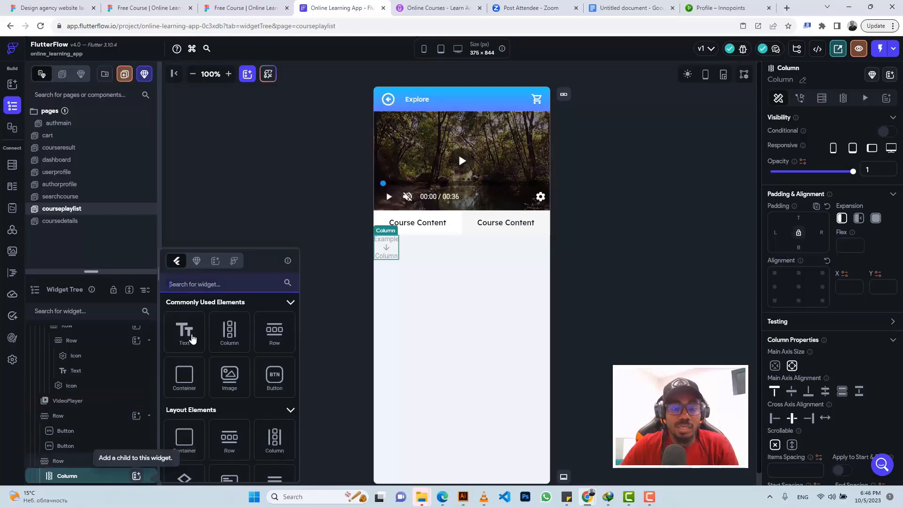
pyautogui.click(193, 337)
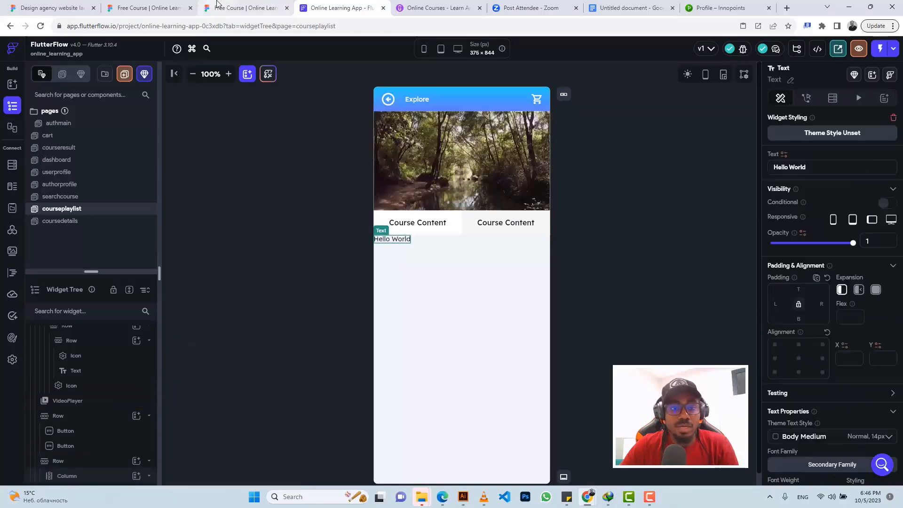
# Step: Copy the section title from Figma and set the new text widget's content to "Section 1 : Course intro"
pyautogui.click(245, 7)
pyautogui.click(287, 271)
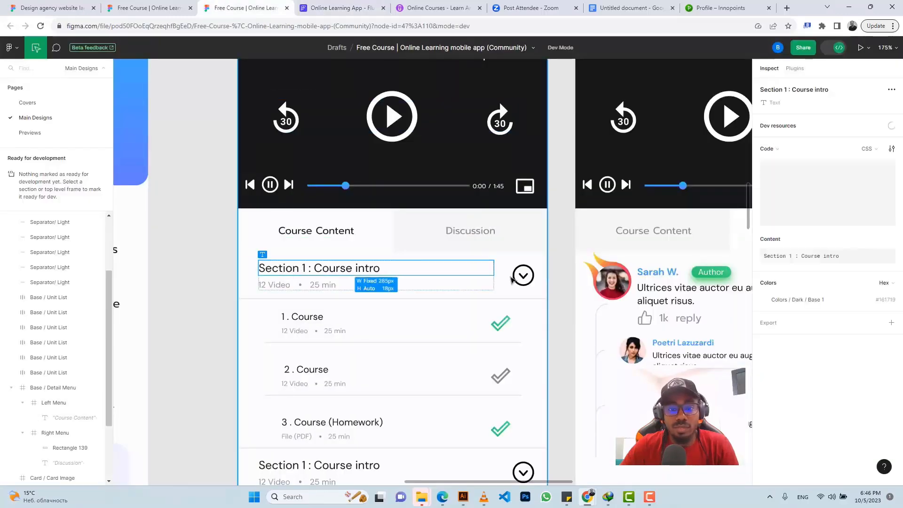
pyautogui.click(889, 409)
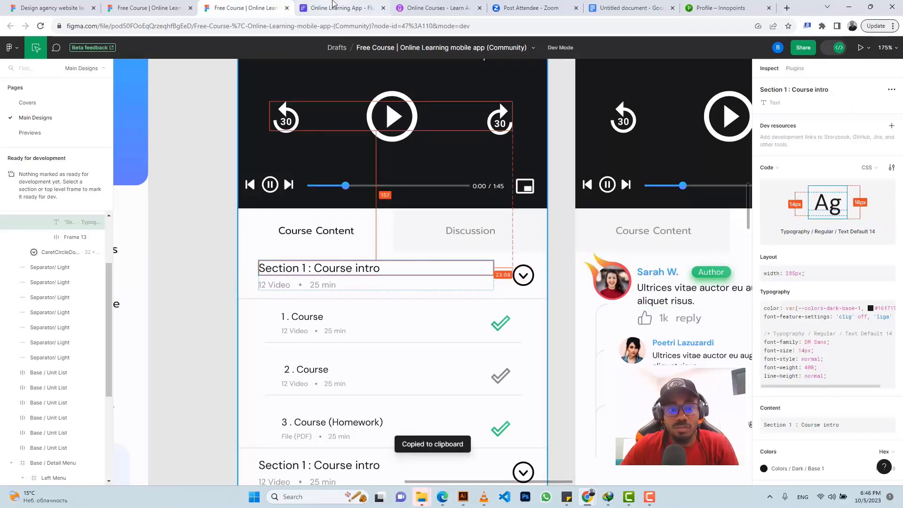
pyautogui.click(341, 8)
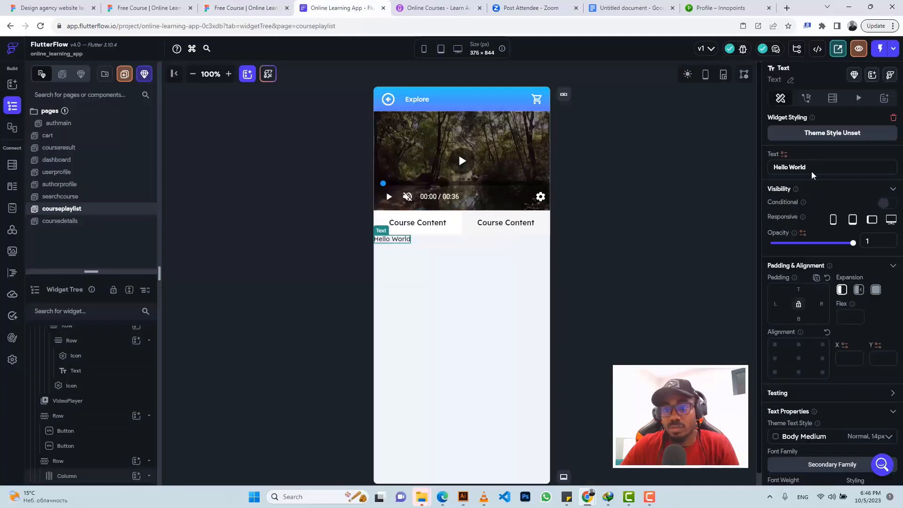
pyautogui.moveTo(810, 168); pyautogui.dragTo(762, 174)
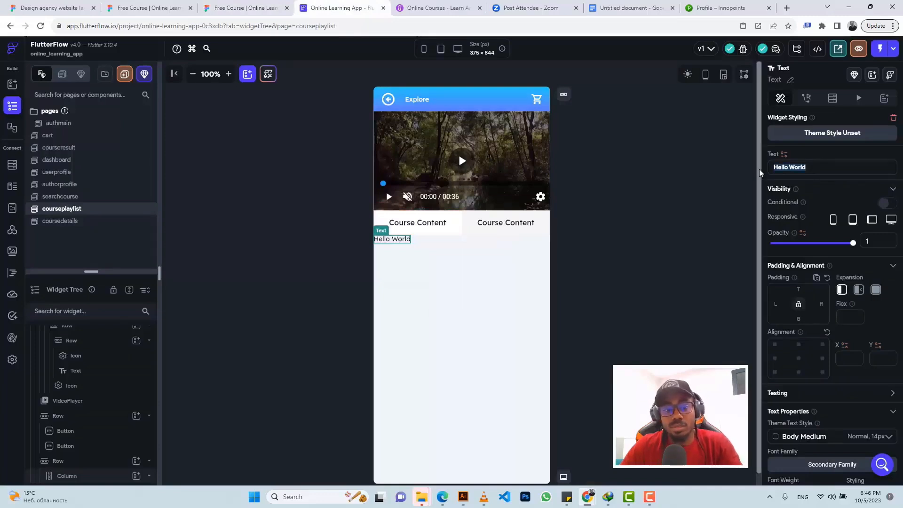
pyautogui.hotkey('ctrl', 'v')
pyautogui.scroll(-3, 817, 302)
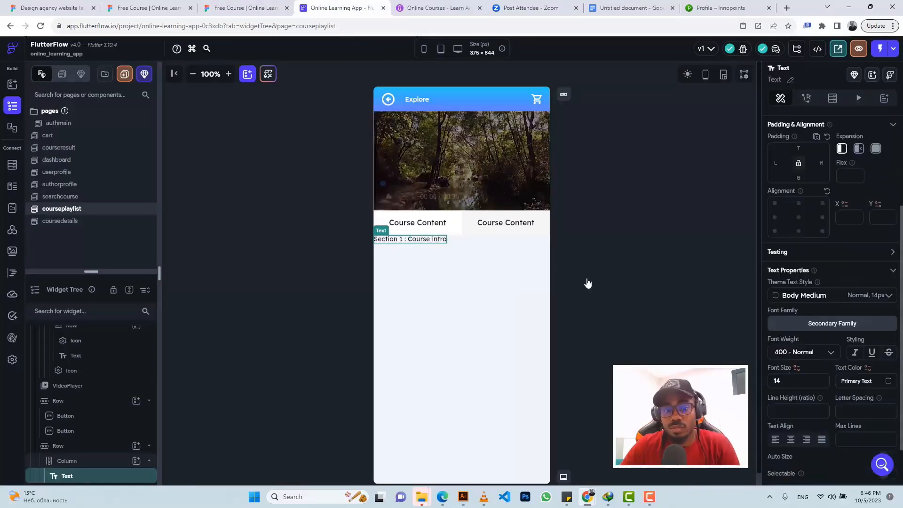
# Step: Check the section title's inset in Figma and set the left padding of the text's parent column to 25
pyautogui.click(224, 8)
pyautogui.hotkey('ctrl', 'Tab')
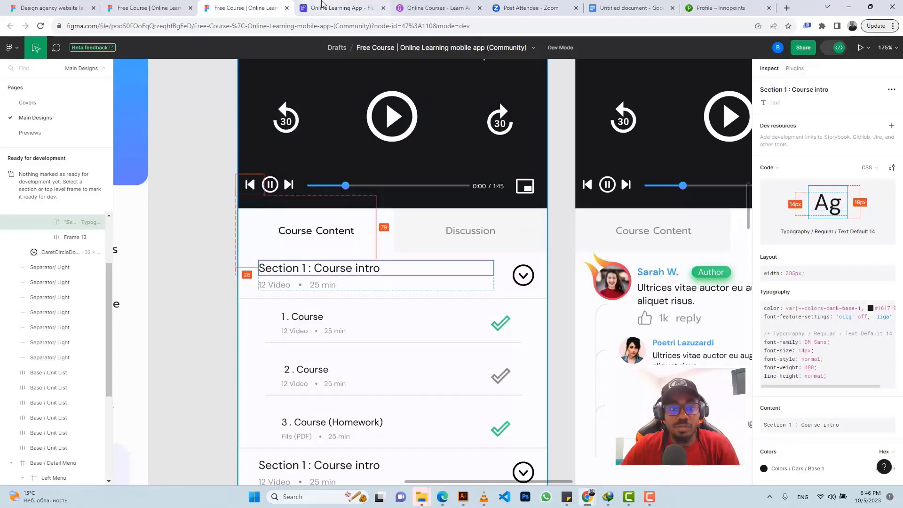
pyautogui.click(82, 461)
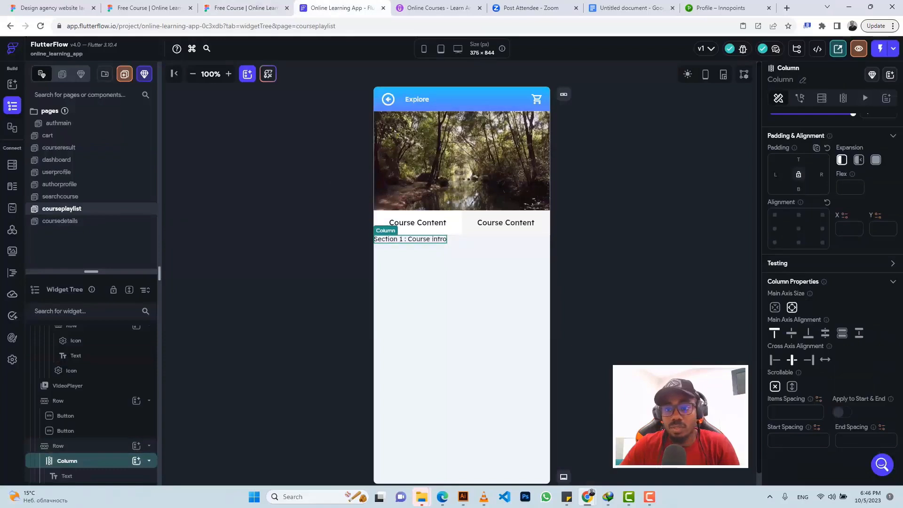
pyautogui.write('25')
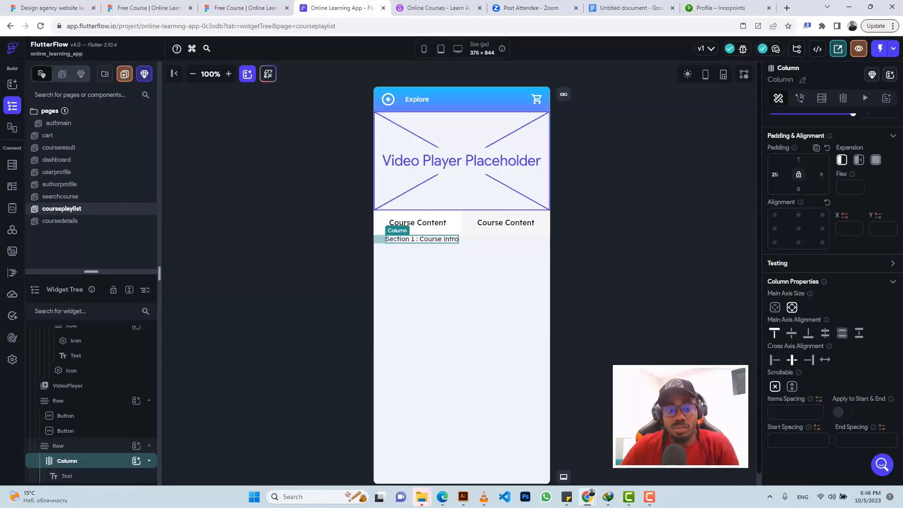
# Step: Duplicate the "Section 1 : Course intro" text and set the copy's content to "12 Video", copied from the Figma design
pyautogui.click(429, 240)
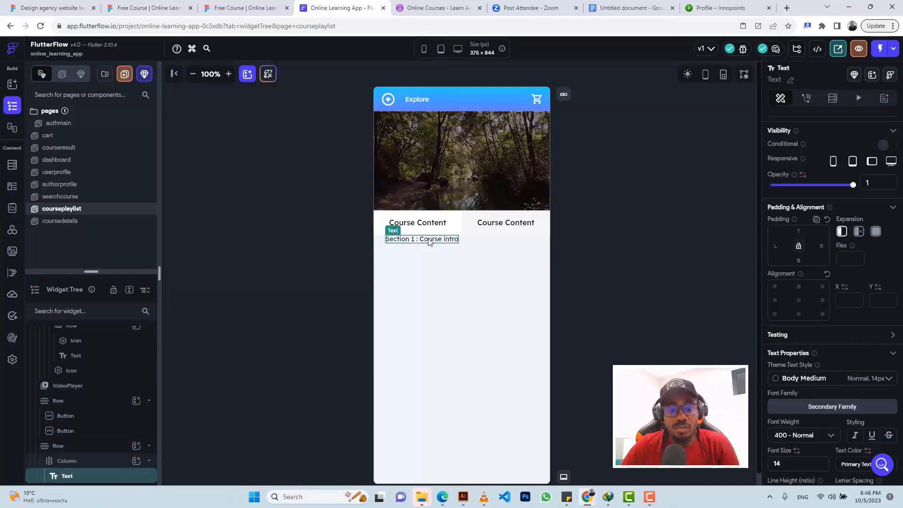
pyautogui.hotkey('ctrl', 'd')
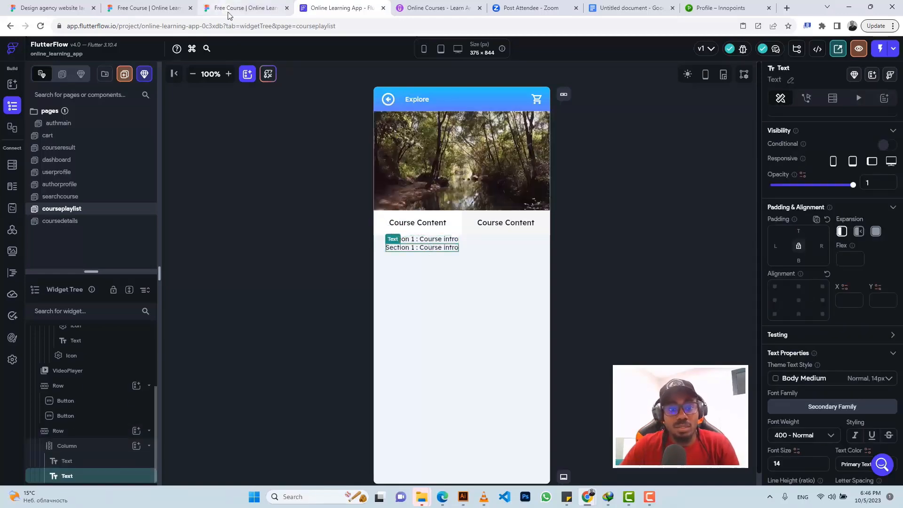
pyautogui.click(245, 8)
pyautogui.click(276, 285)
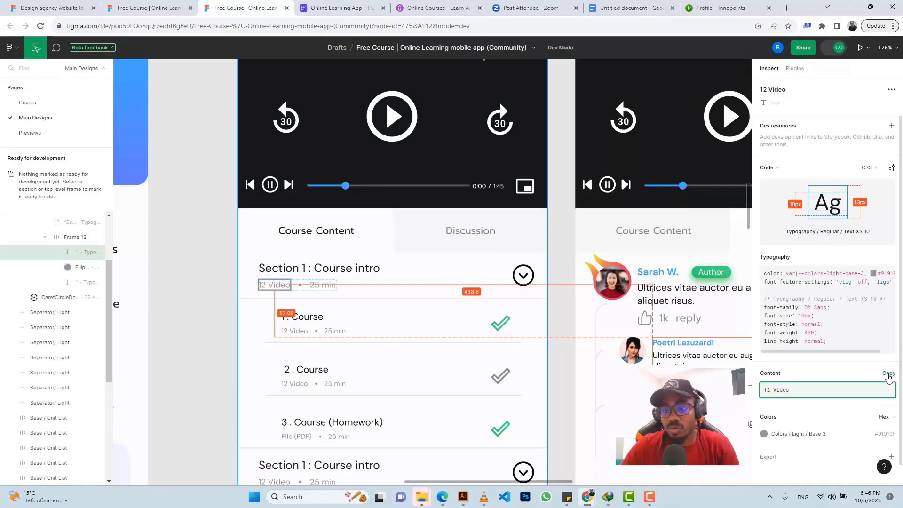
pyautogui.click(888, 374)
pyautogui.click(329, 8)
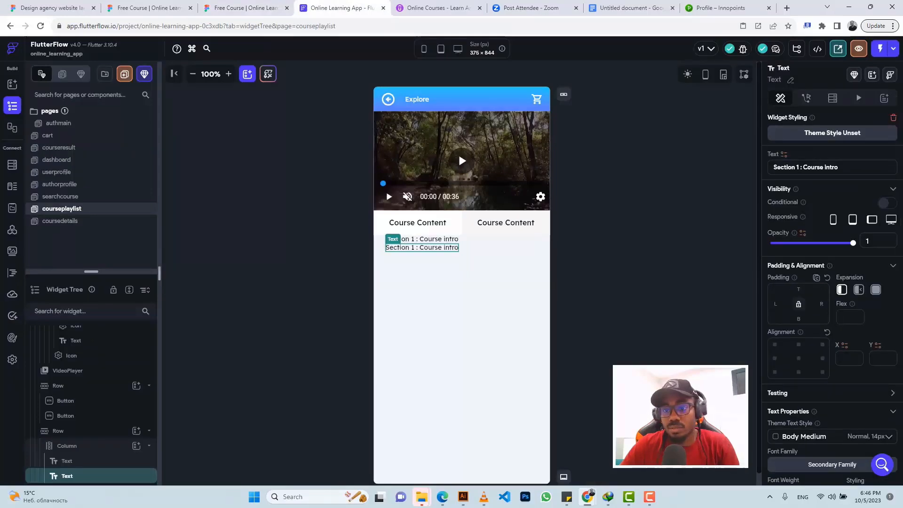
pyautogui.tripleClick(806, 167)
pyautogui.hotkey('ctrl', 'v')
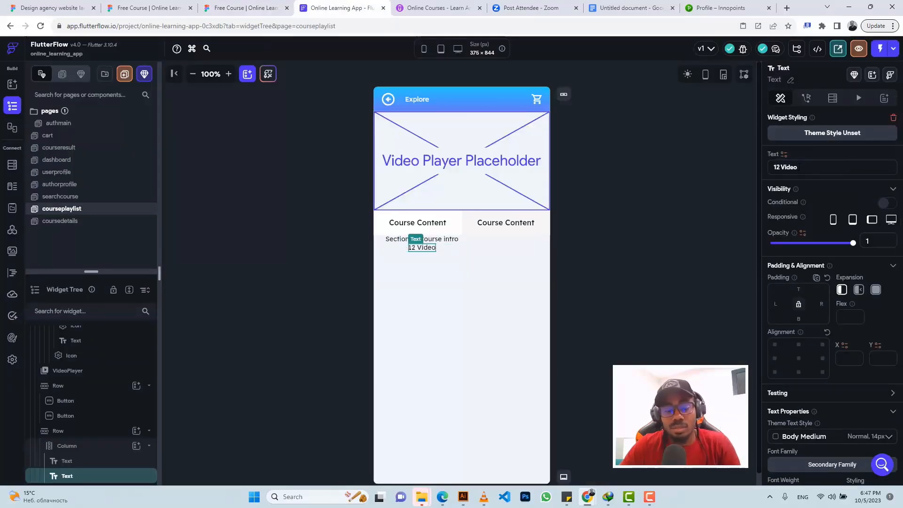
# Step: Check the section's subtitle line in Figma, and in FlutterFlow set the lower text's content to "Flutter"
pyautogui.click(277, 6)
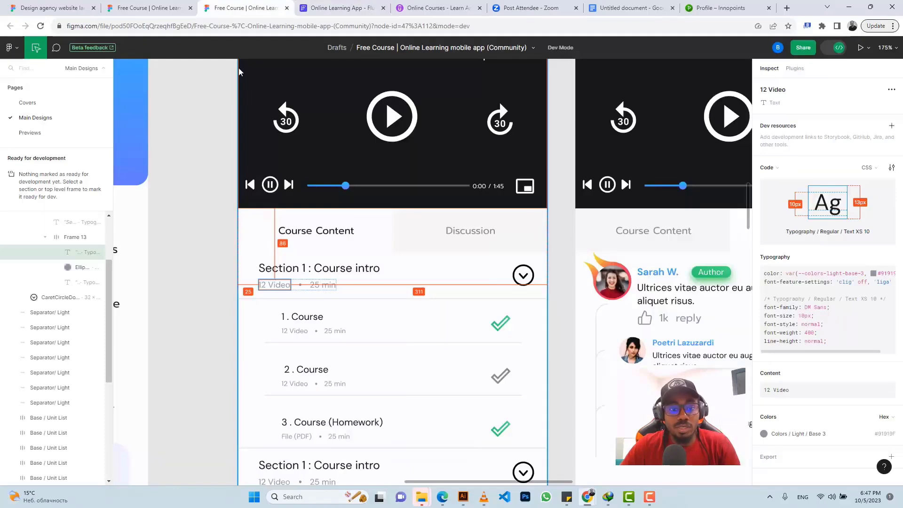
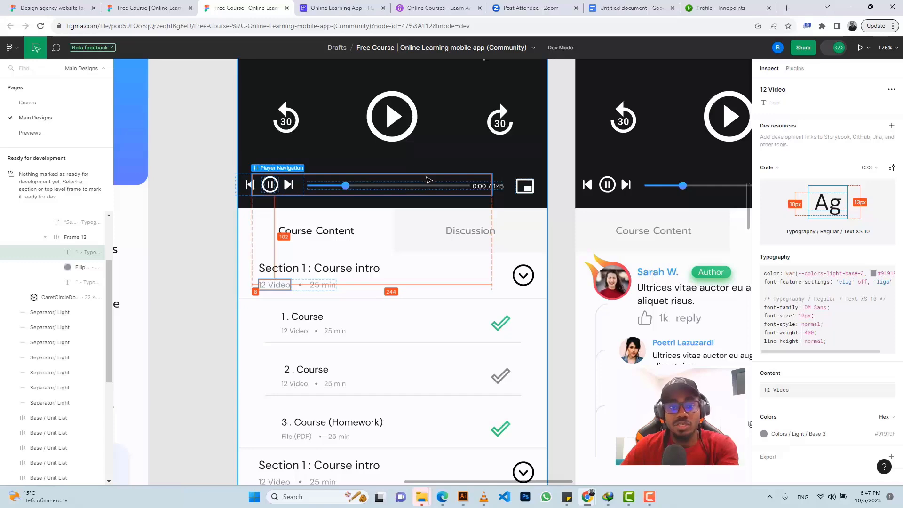
pyautogui.click(337, 8)
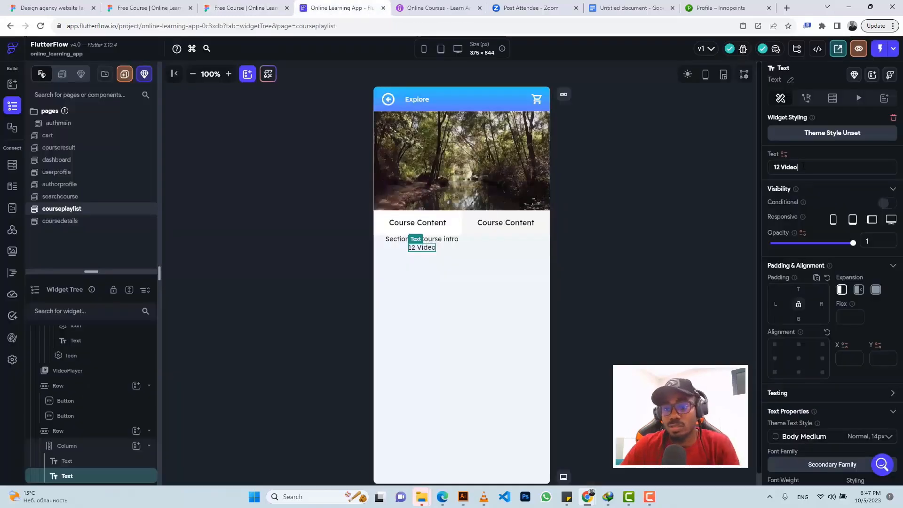
pyautogui.hotkey('ctrl', 'shift', 'Left')
pyautogui.hotkey('ctrl', 'shift', 'Left')
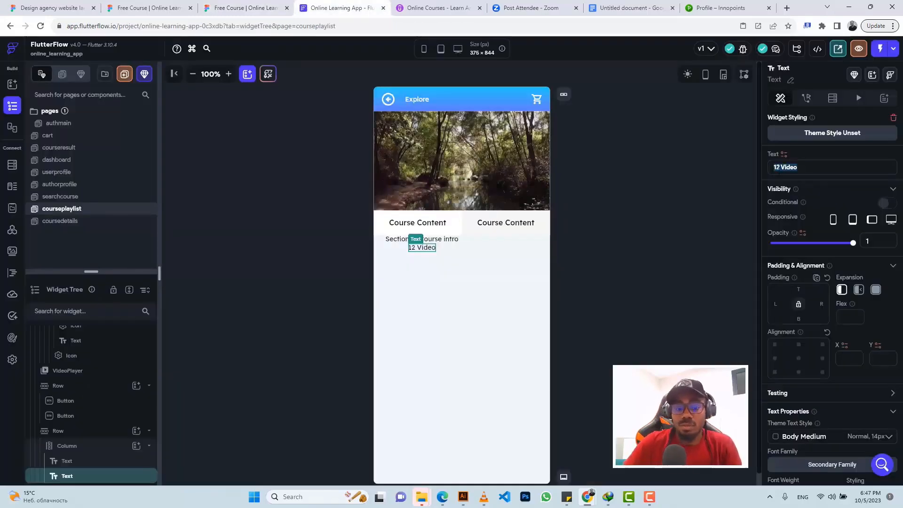
pyautogui.write('Flutter')
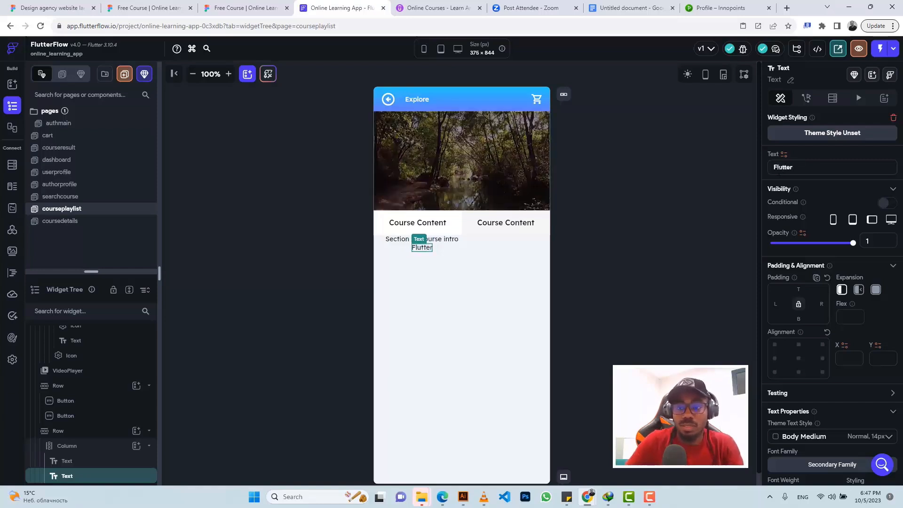
# Step: Copy the subtitle color from Figma and give the "Flutter" text the color #91919F and font size 10
pyautogui.click(237, 4)
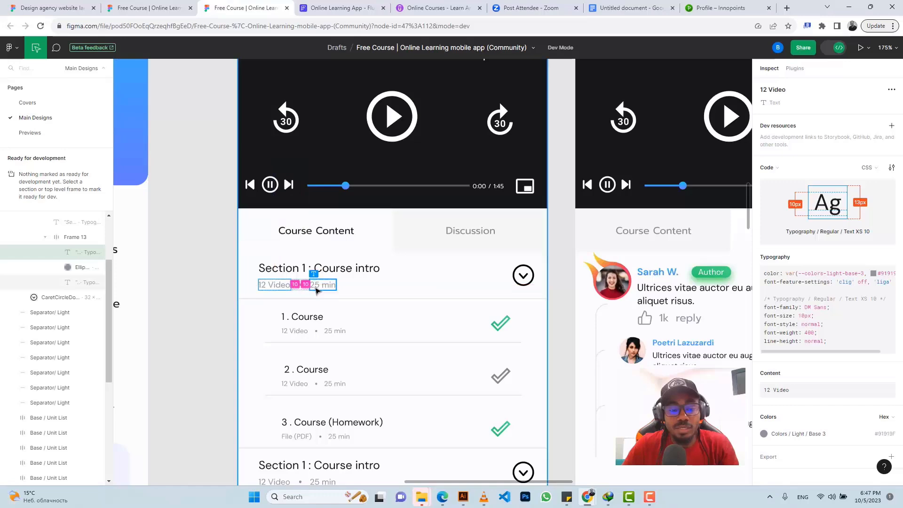
pyautogui.click(338, 8)
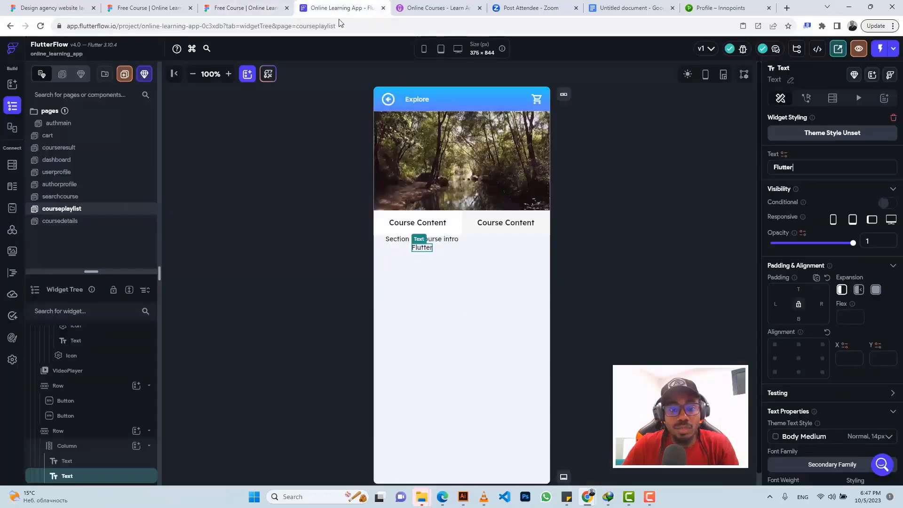
pyautogui.click(237, 7)
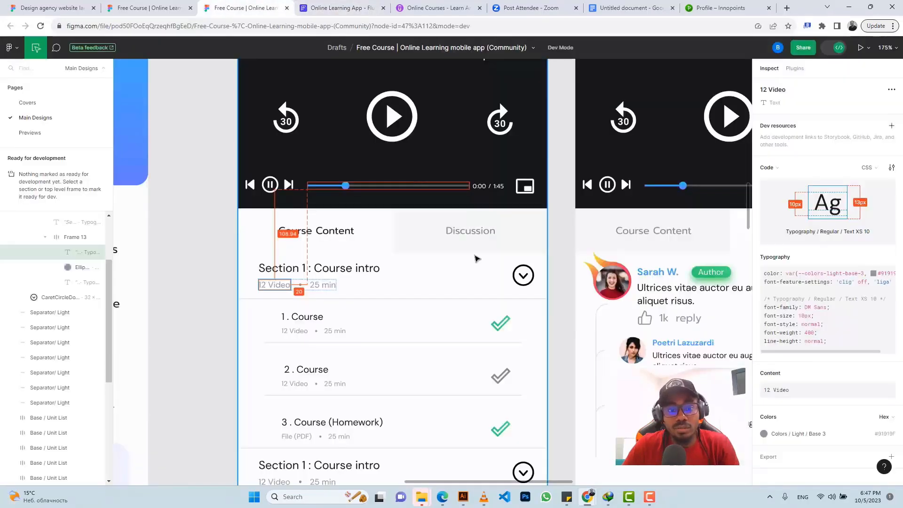
pyautogui.click(885, 434)
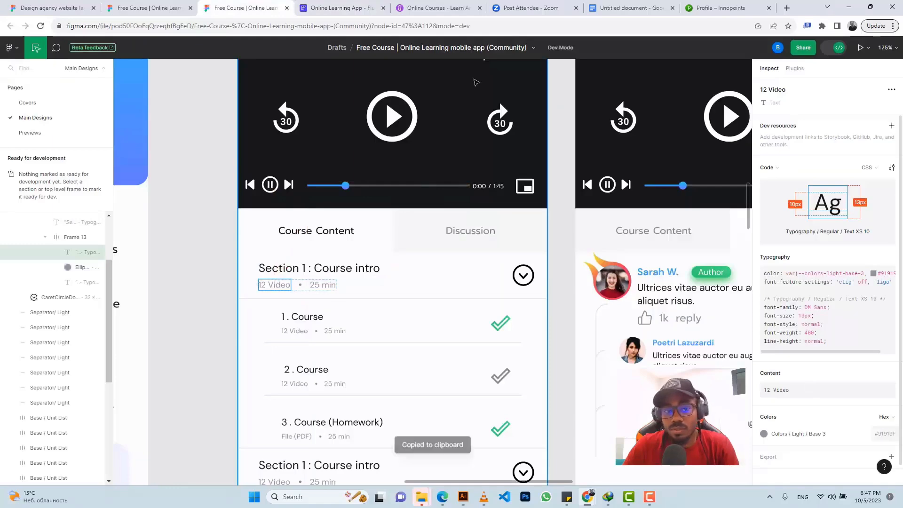
pyautogui.click(304, 5)
pyautogui.scroll(-5, 808, 346)
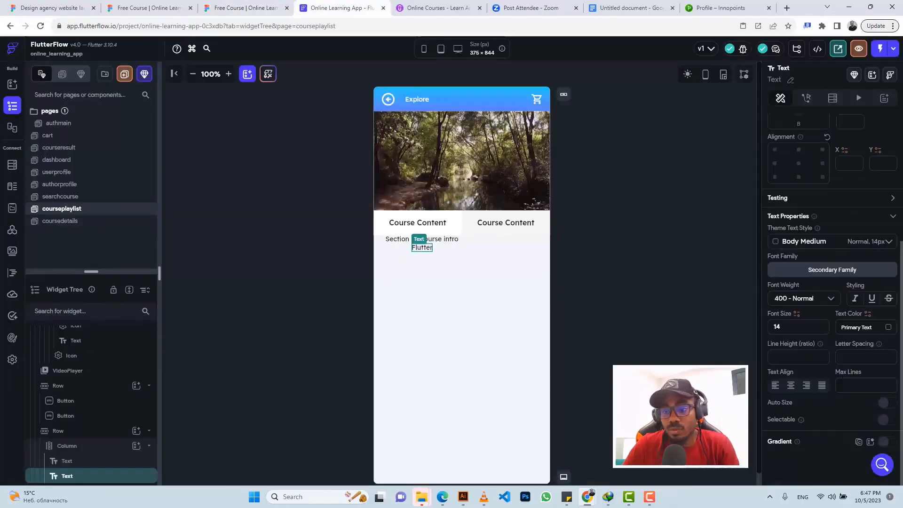
pyautogui.click(857, 327)
pyautogui.hotkey('ctrl', 'v')
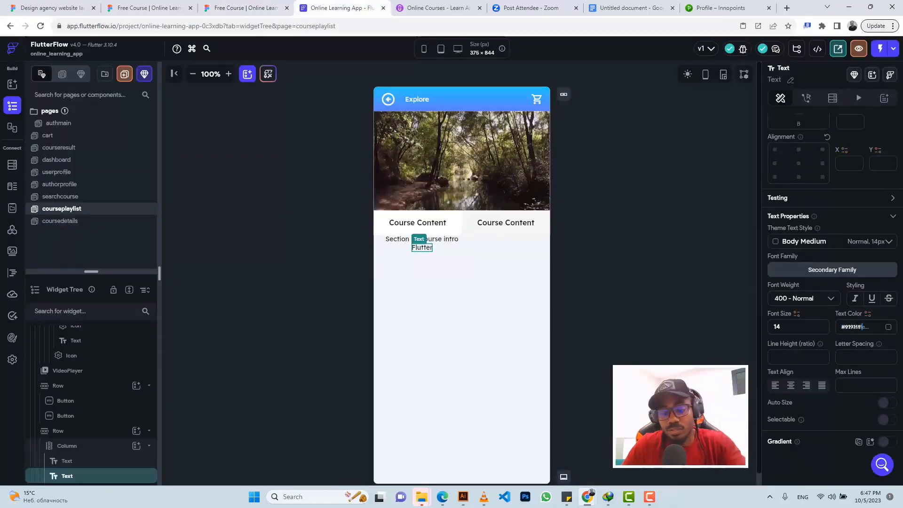
pyautogui.moveTo(784, 328); pyautogui.dragTo(765, 328)
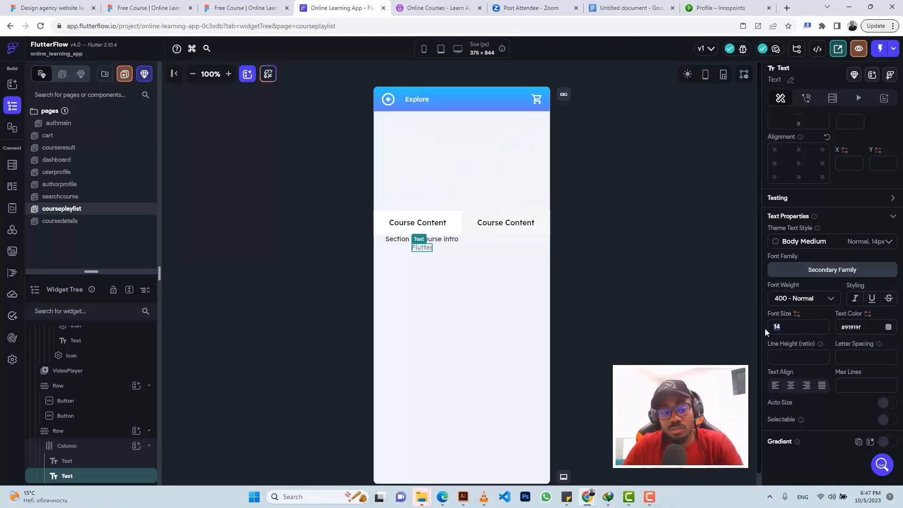
pyautogui.write('10')
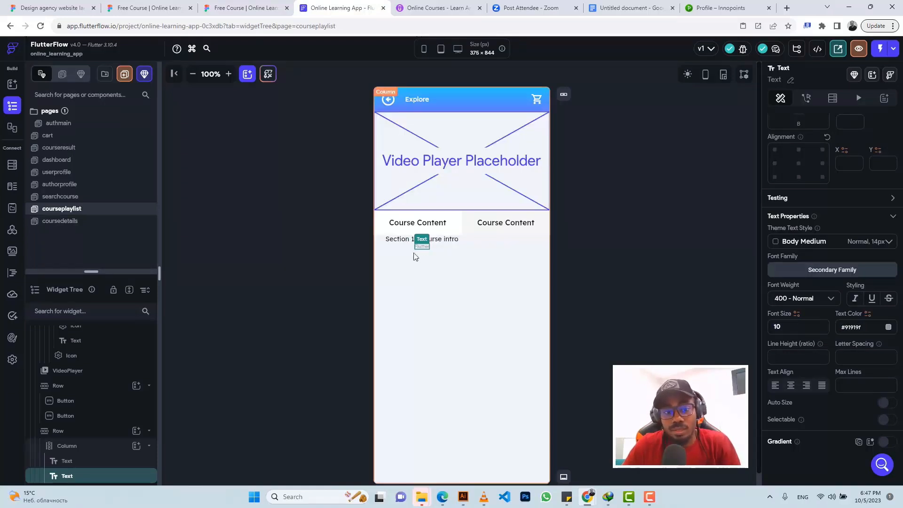
# Step: Align the section column's children to the start, check the spacing in Figma, and set the "Flutter" text's top padding to 5
pyautogui.click(395, 247)
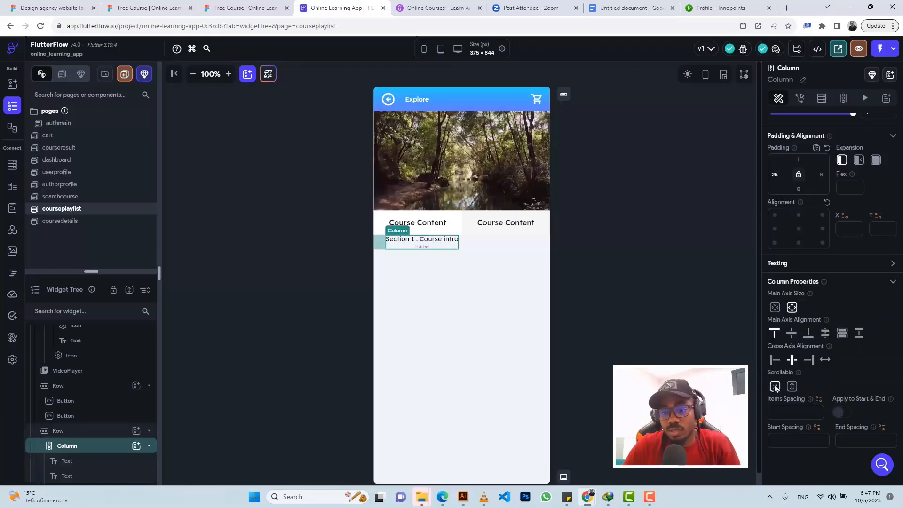
pyautogui.click(776, 359)
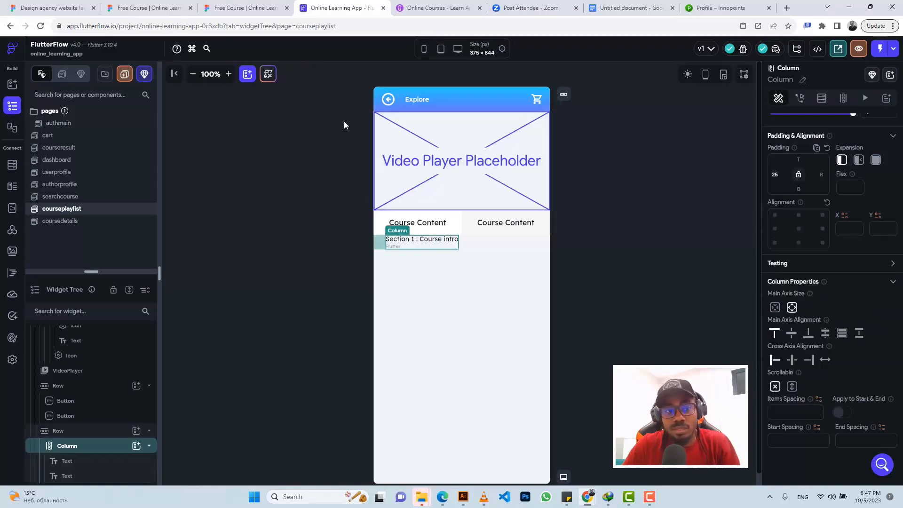
pyautogui.click(213, 7)
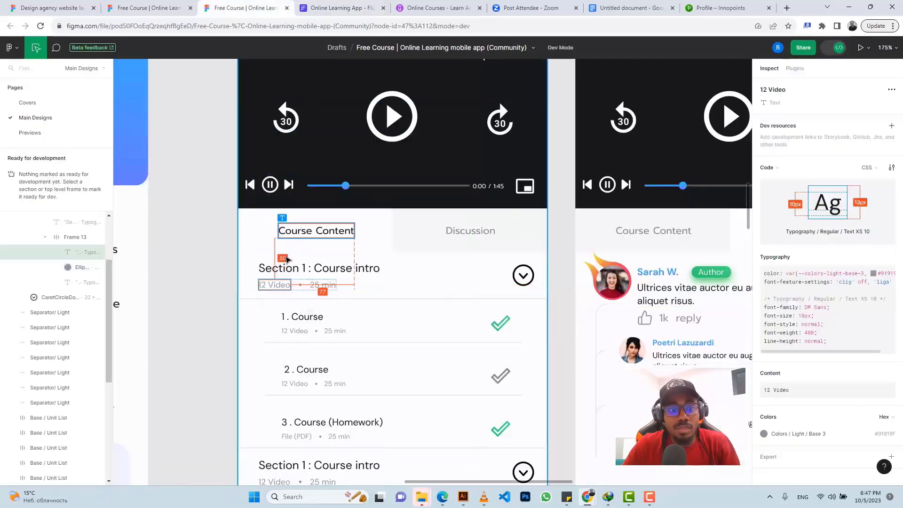
pyautogui.click(333, 6)
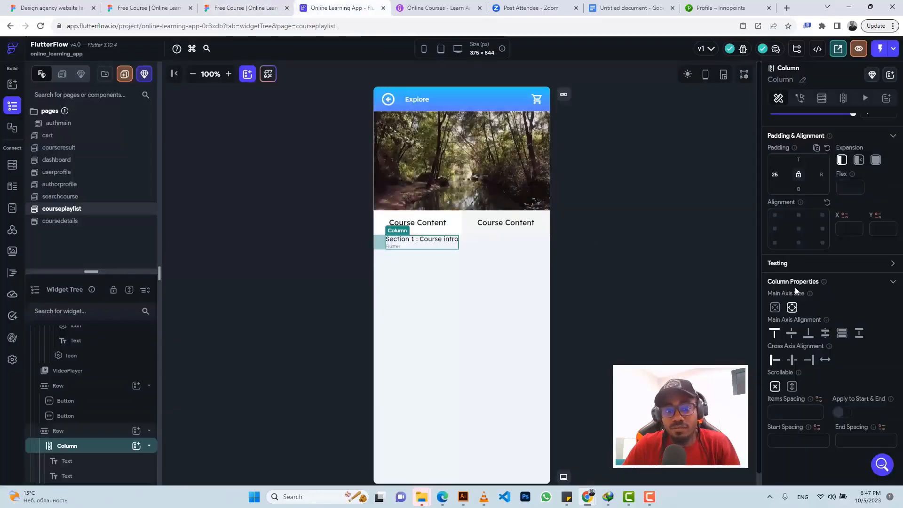
pyautogui.click(389, 246)
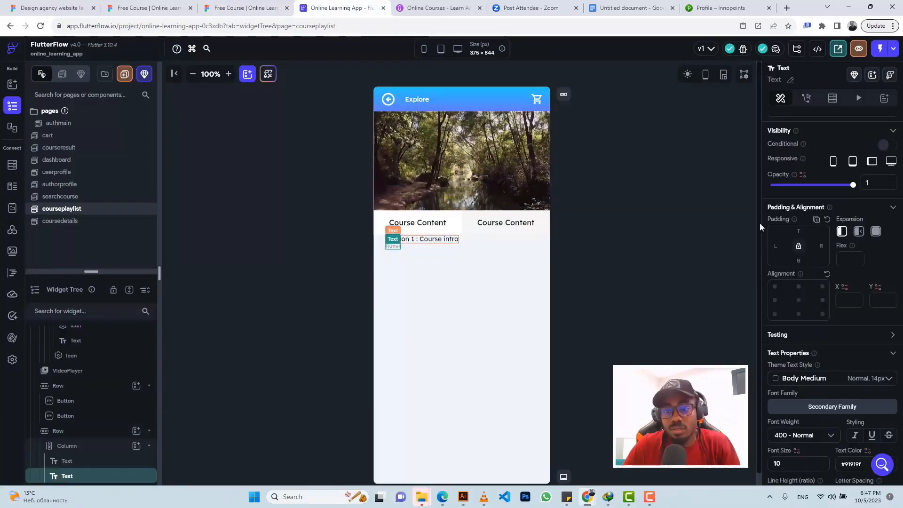
pyautogui.click(799, 231)
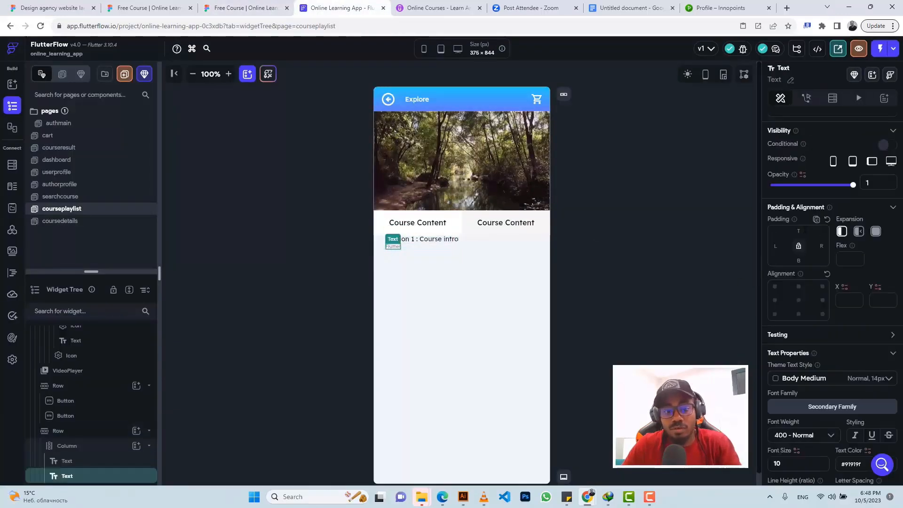
pyautogui.write('5')
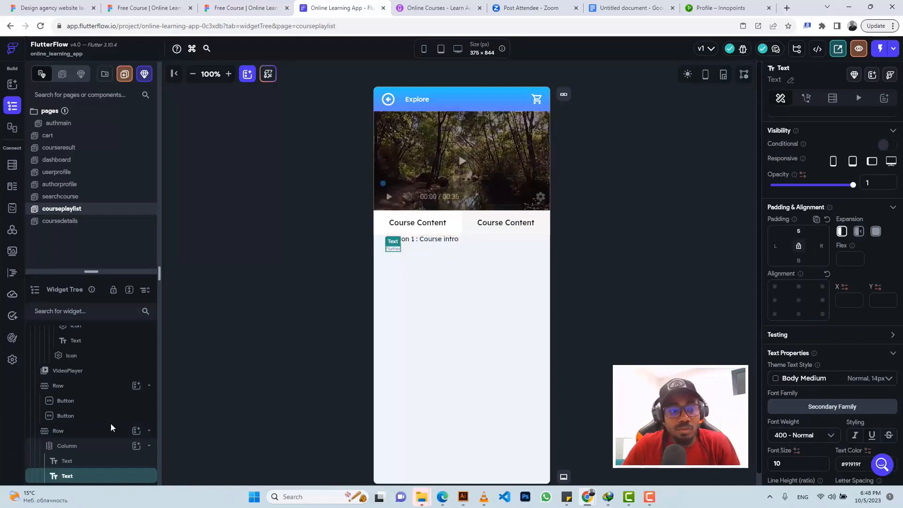
# Step: Wrap the "Flutter" text beneath the section title in a row
pyautogui.rightClick(100, 480)
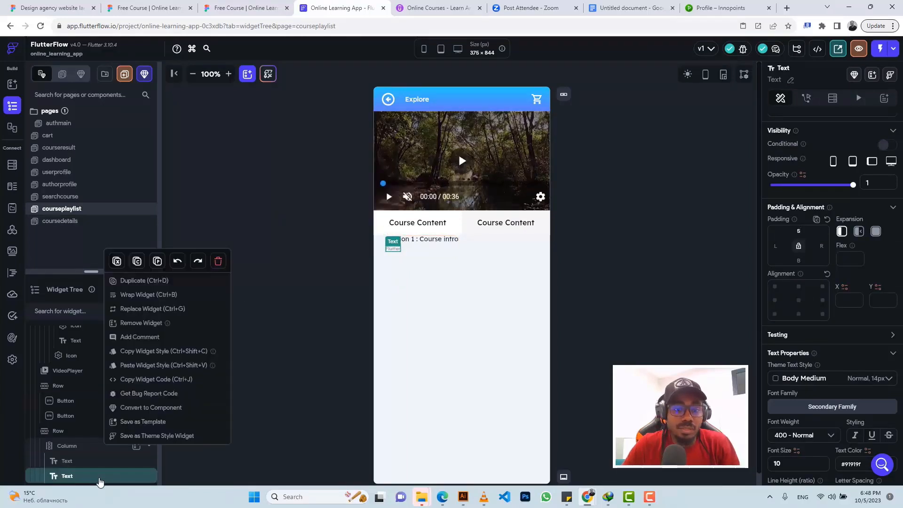
pyautogui.press('Escape')
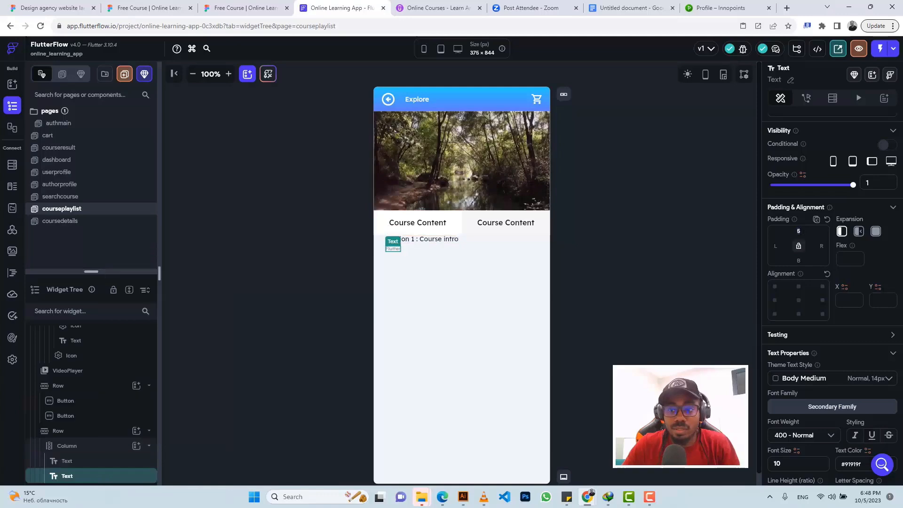
pyautogui.rightClick(106, 477)
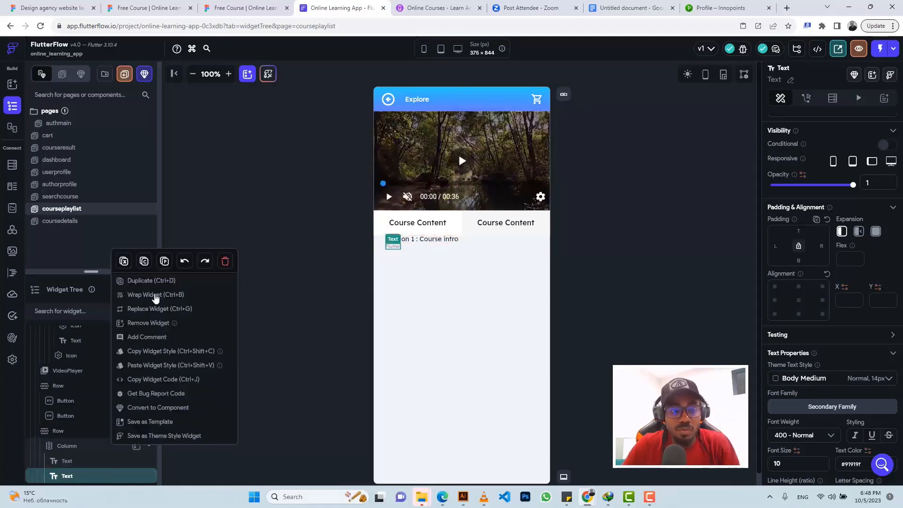
pyautogui.click(155, 295)
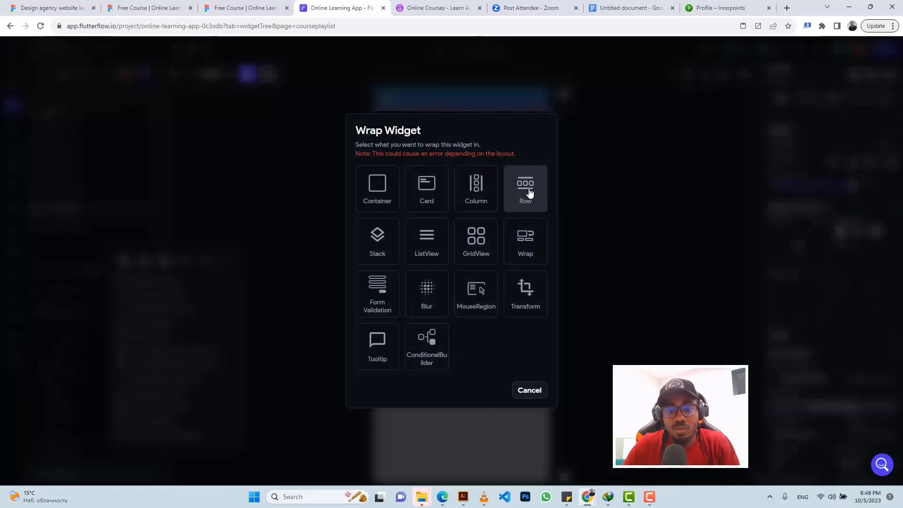
pyautogui.click(529, 193)
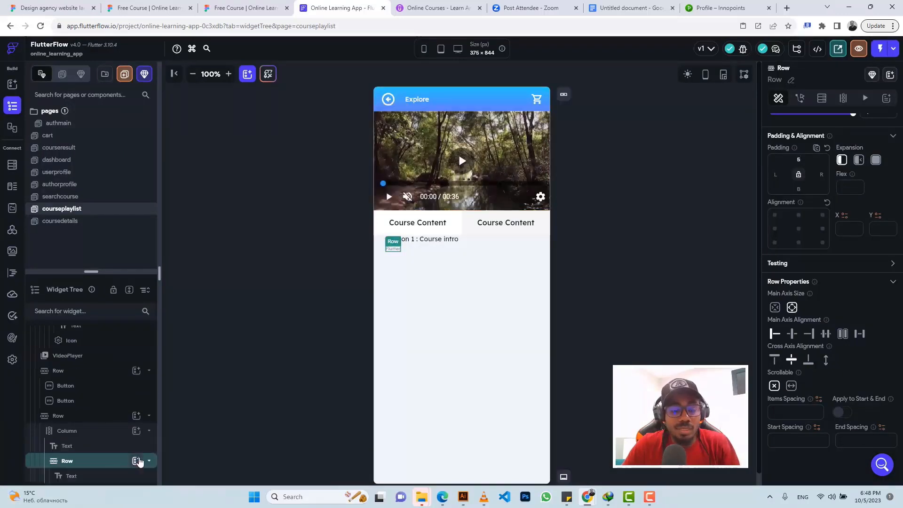
# Step: Add a container after the "Flutter" text in the subtitle row and make it a circle with diameter 2
pyautogui.click(137, 461)
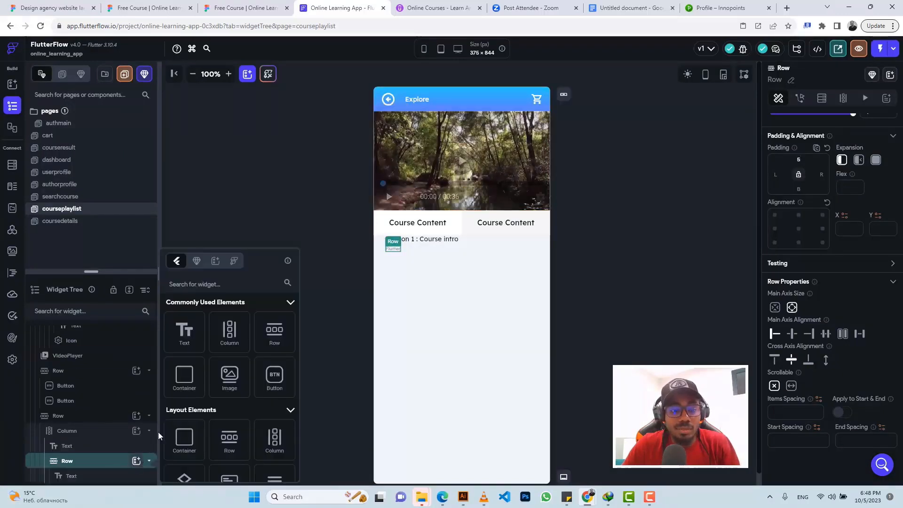
pyautogui.click(183, 380)
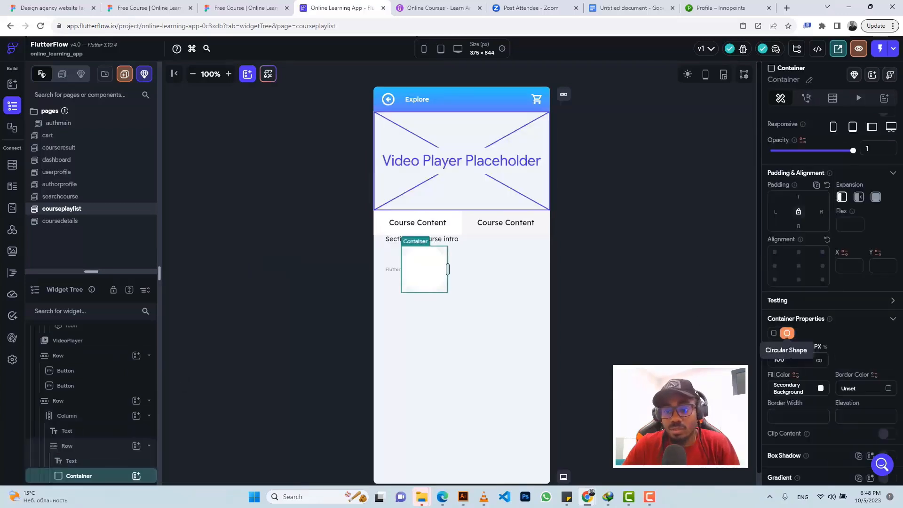
pyautogui.click(789, 334)
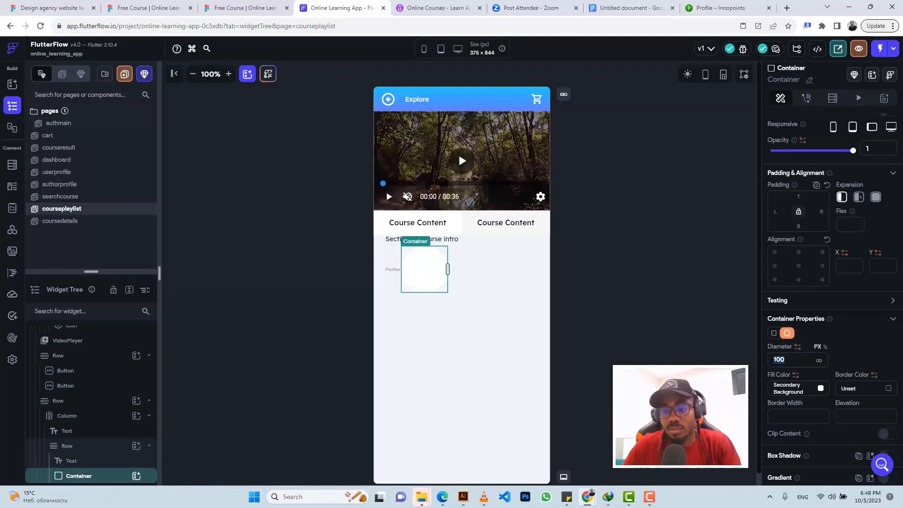
pyautogui.write('2')
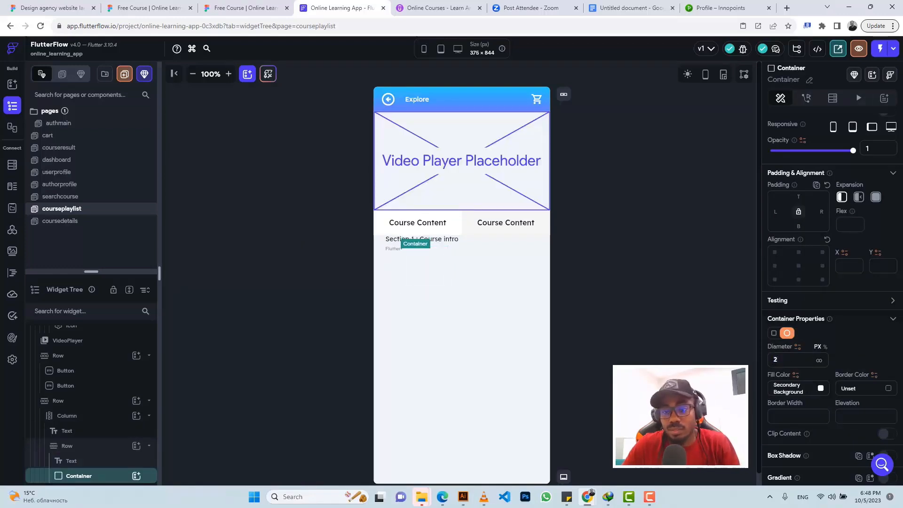
# Step: Copy the "12 Video" text color from Figma, inspect the separator dot there, and in FlutterFlow try to fill the circle with #91919F
pyautogui.click(796, 388)
pyautogui.write('6')
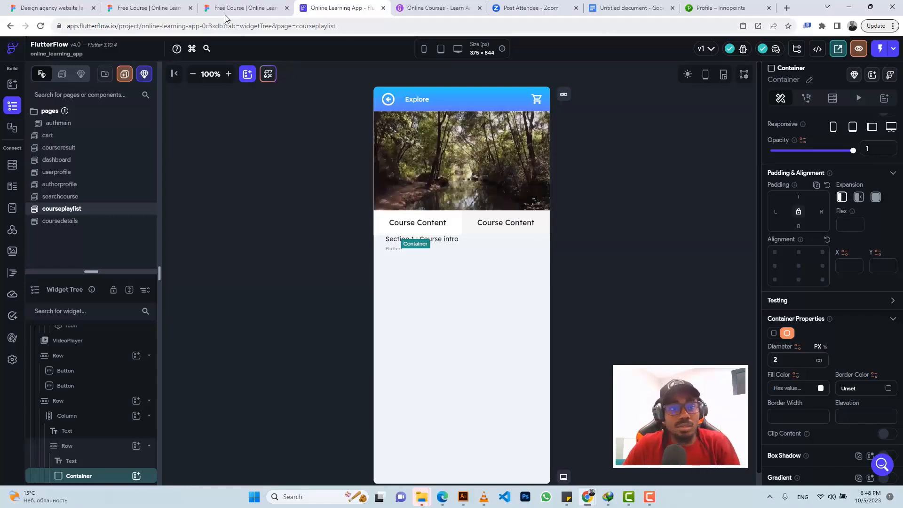
pyautogui.click(244, 8)
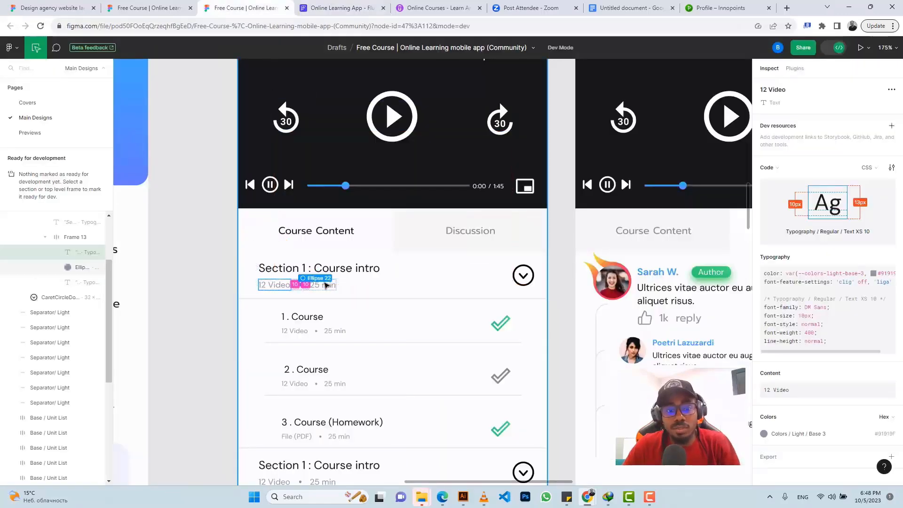
pyautogui.click(884, 433)
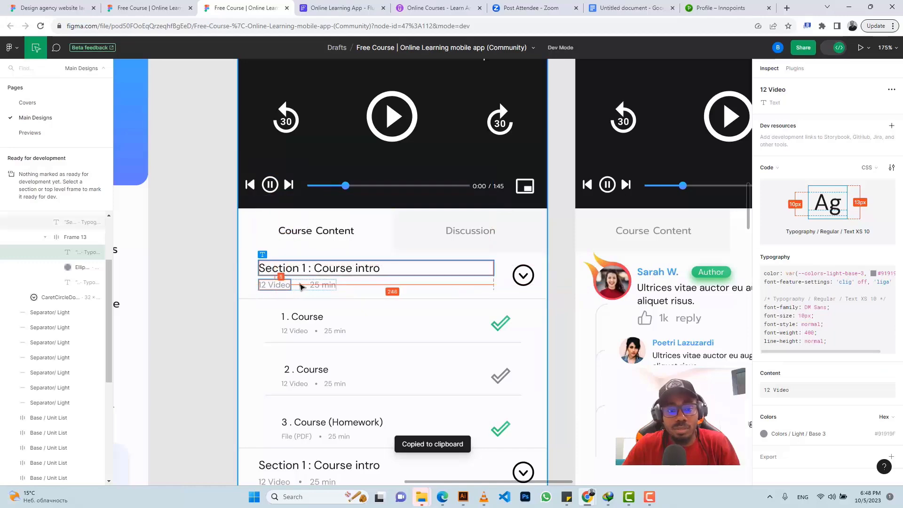
pyautogui.click(301, 287)
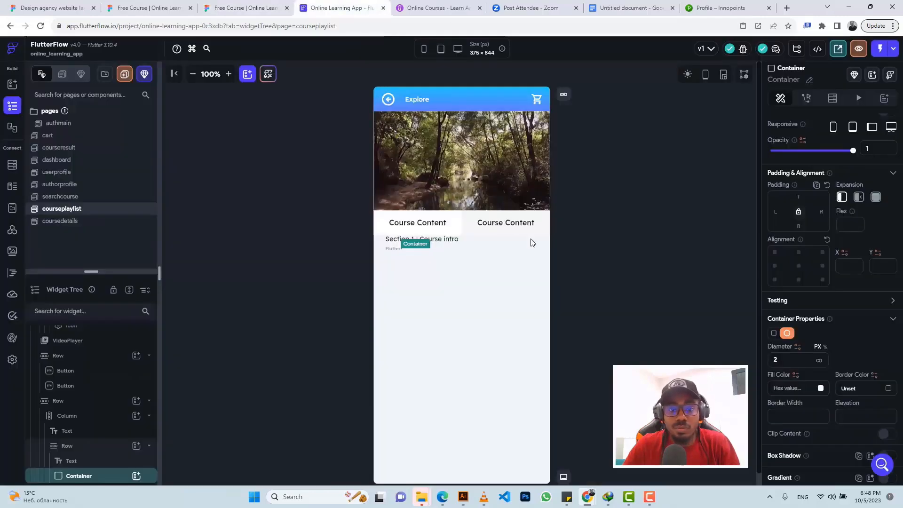
pyautogui.click(339, 8)
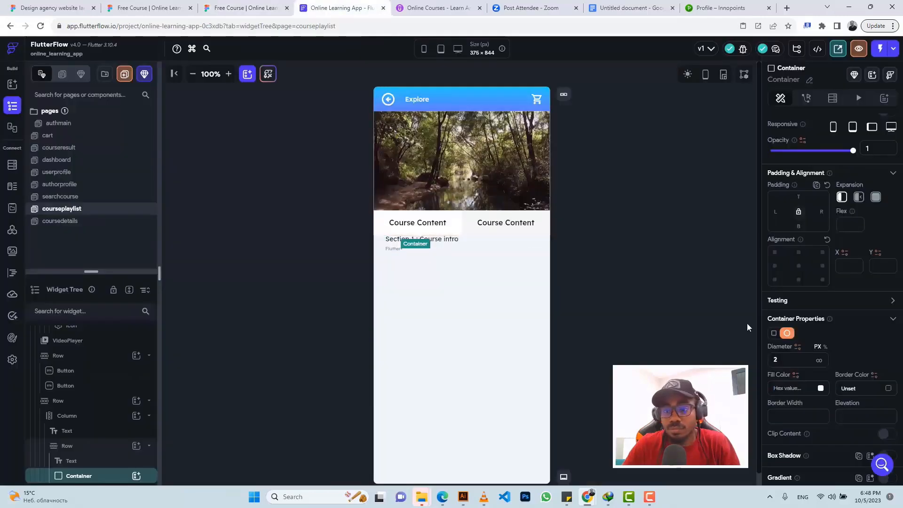
pyautogui.hotkey('ctrl', 'v')
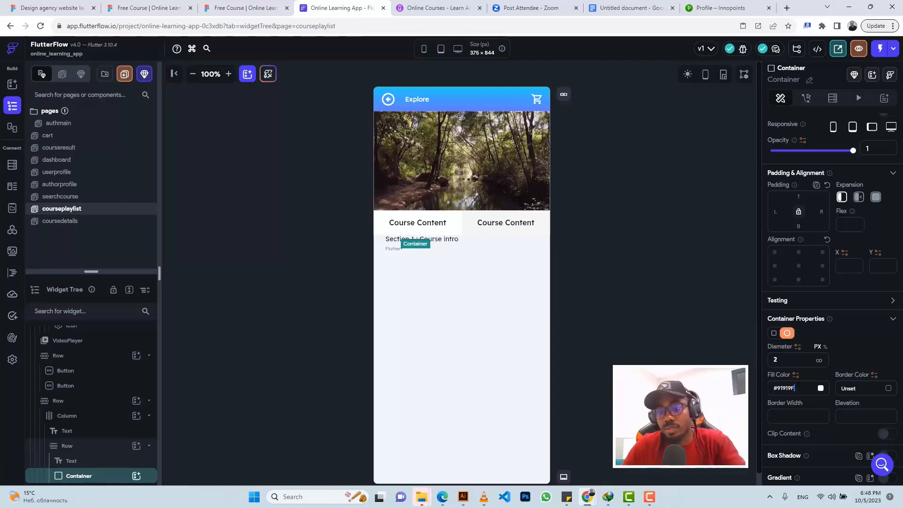
pyautogui.press('Return')
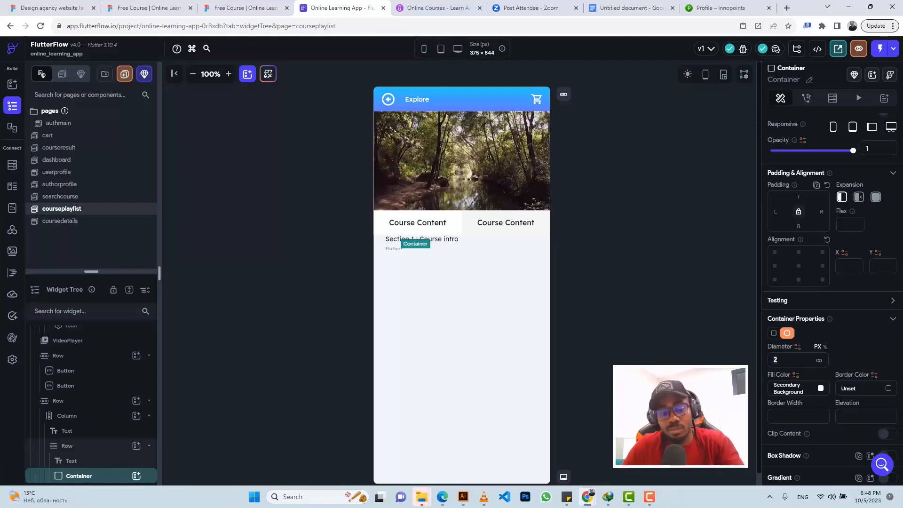
# Step: Set the circular container's diameter to 3 and its fill color to #91919F
pyautogui.write('3')
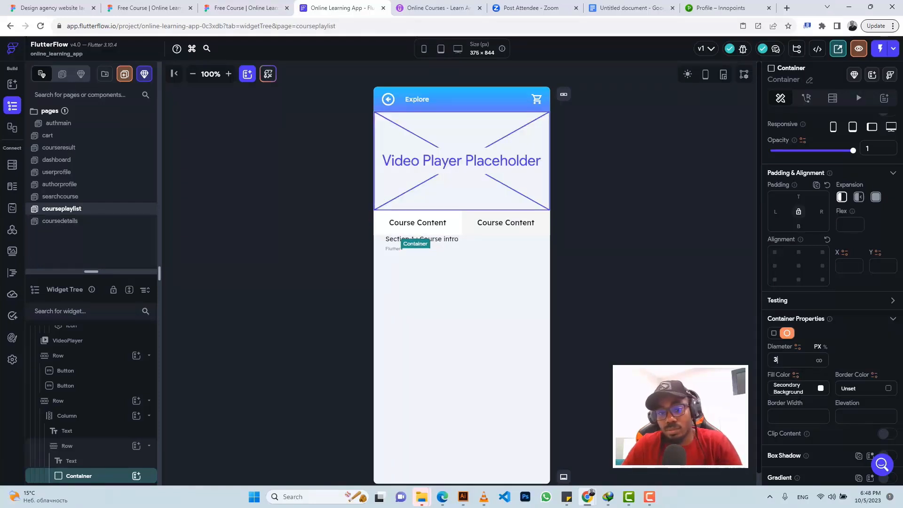
pyautogui.click(796, 390)
pyautogui.hotkey('ctrl', 'v')
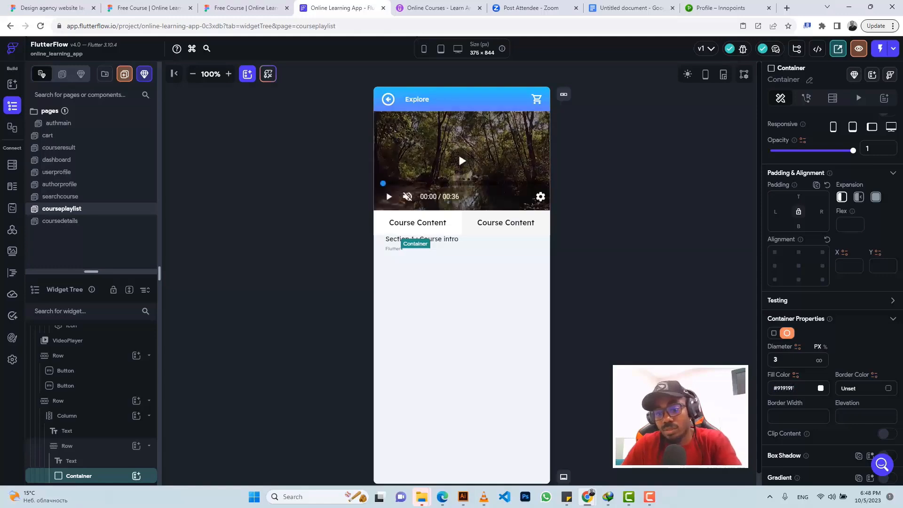
pyautogui.press('Return')
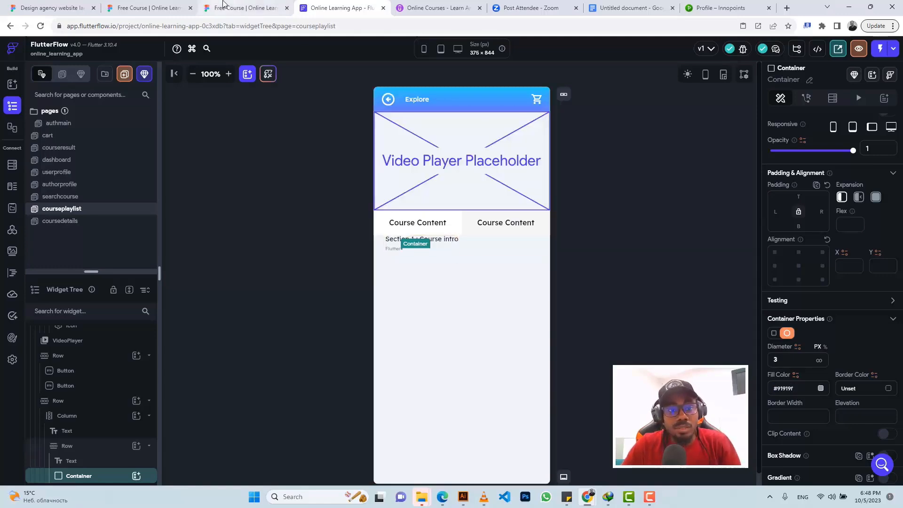
# Step: Check the separator dot's spacing in Figma, and in FlutterFlow set the circle's left and right padding to 10
pyautogui.click(243, 7)
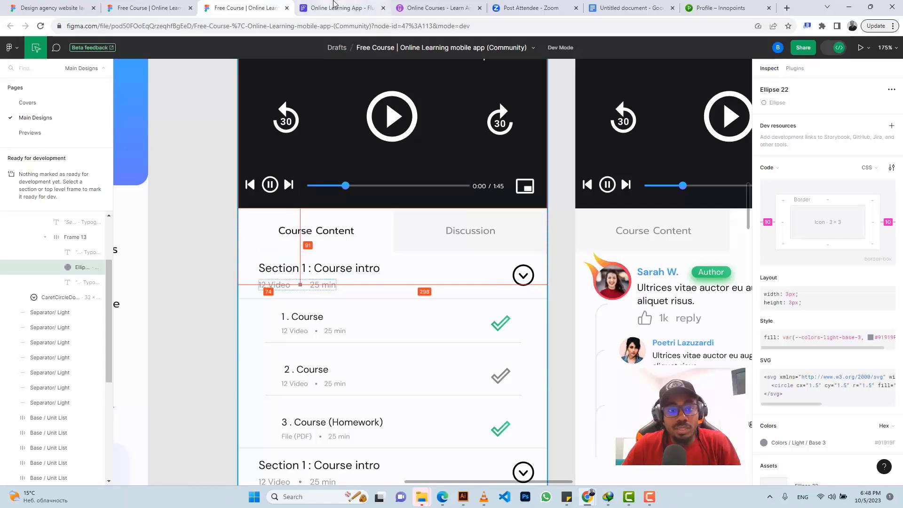
pyautogui.click(339, 8)
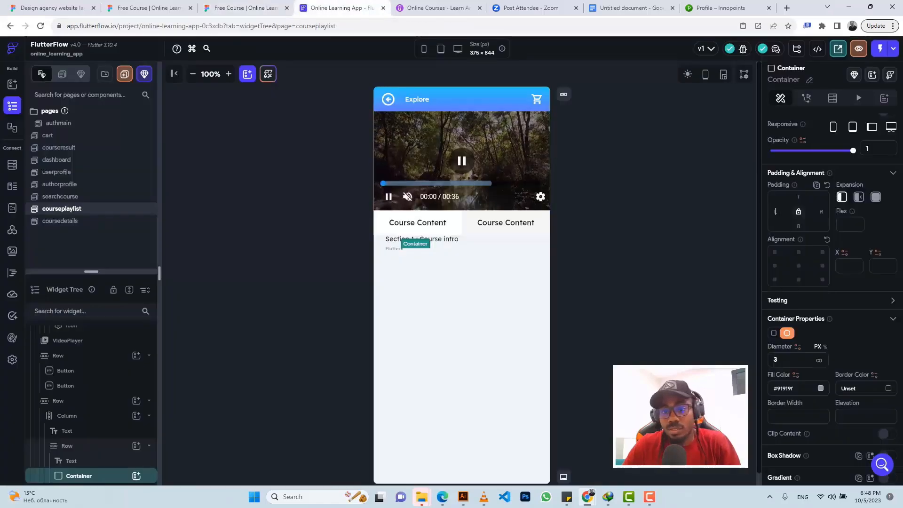
pyautogui.write('10')
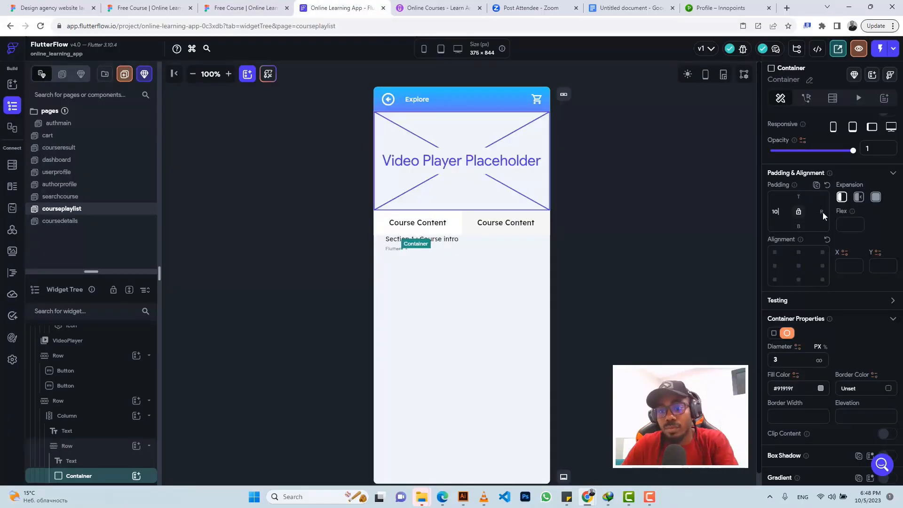
pyautogui.press('Return')
pyautogui.click(822, 211)
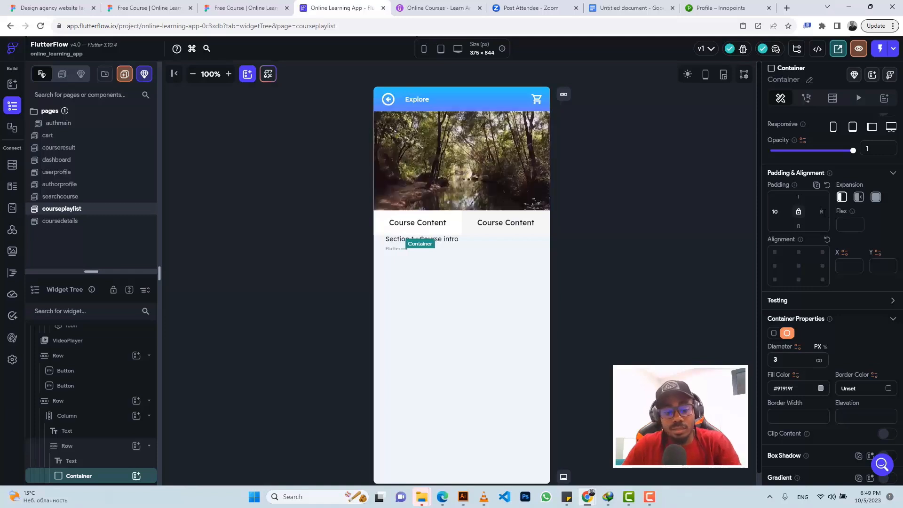
pyautogui.write('10')
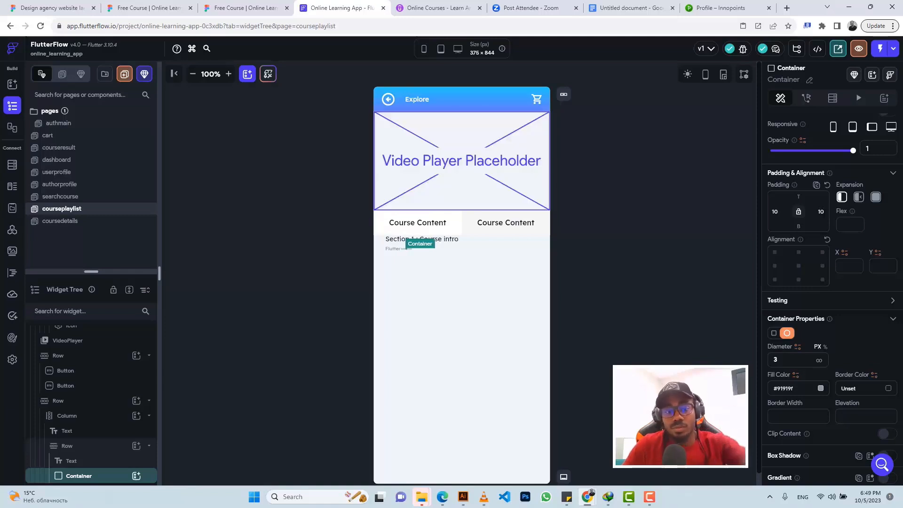
# Step: Duplicate the "Flutter" text within the subtitle row so that the copy follows the dot
pyautogui.click(393, 248)
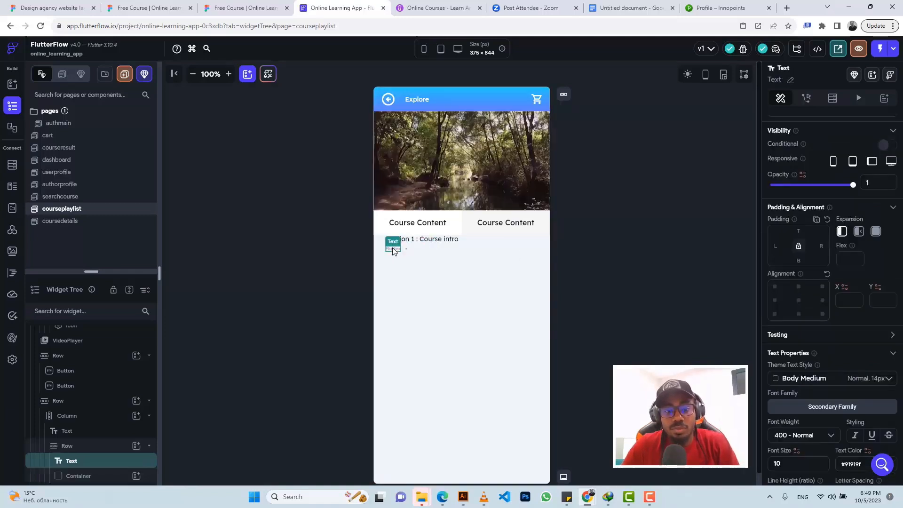
pyautogui.hotkey('ctrl', 'c')
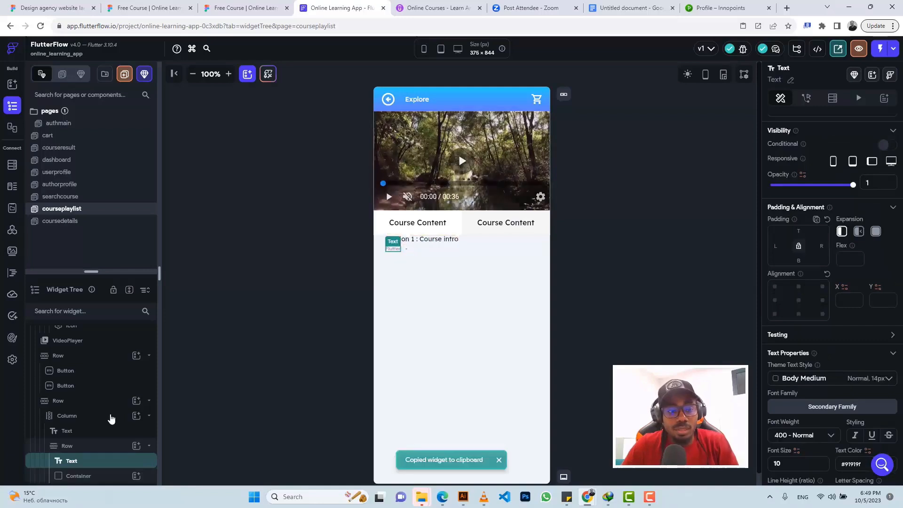
pyautogui.click(104, 447)
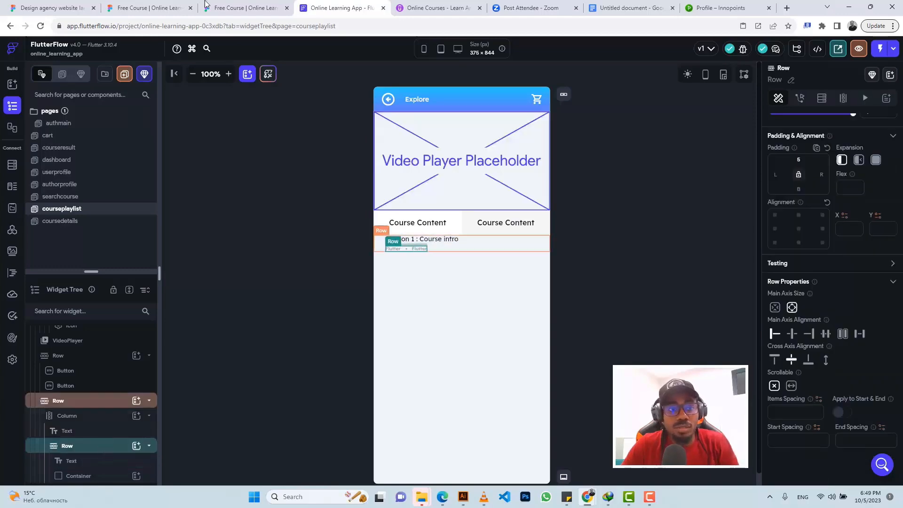
# Step: Check the duration text after the dot in Figma, and in FlutterFlow set the duplicated text's content to "25 Min"
pyautogui.click(235, 7)
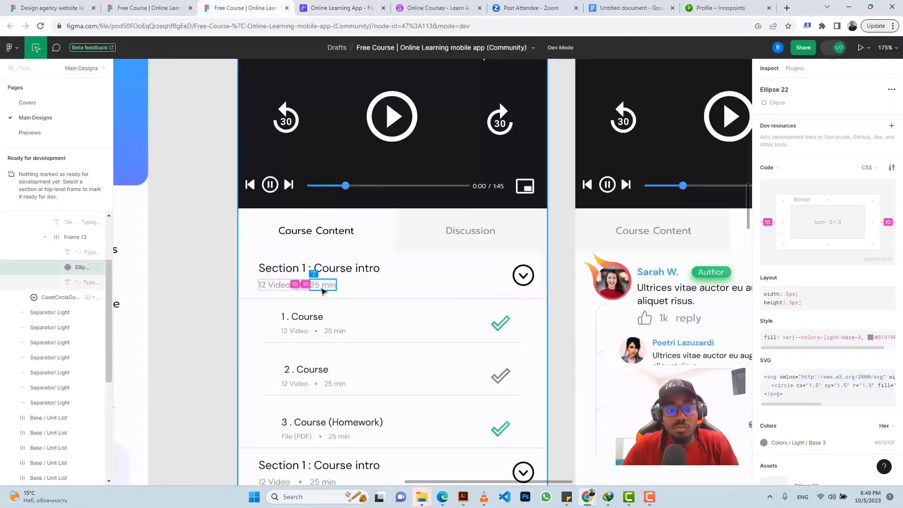
pyautogui.click(323, 288)
pyautogui.click(876, 432)
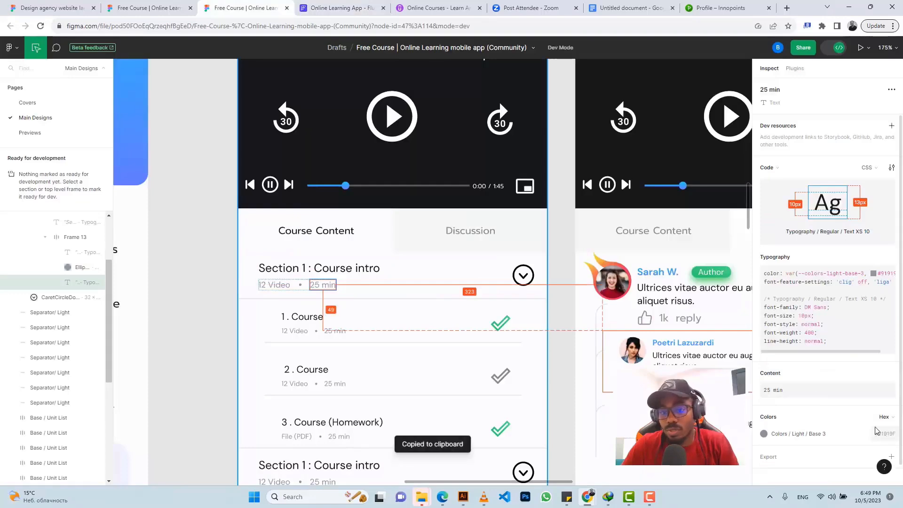
pyautogui.click(339, 7)
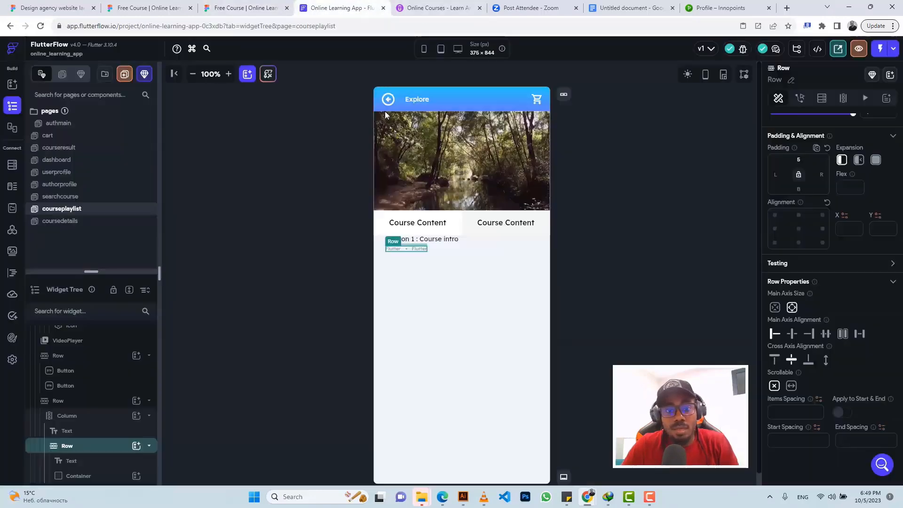
pyautogui.click(425, 252)
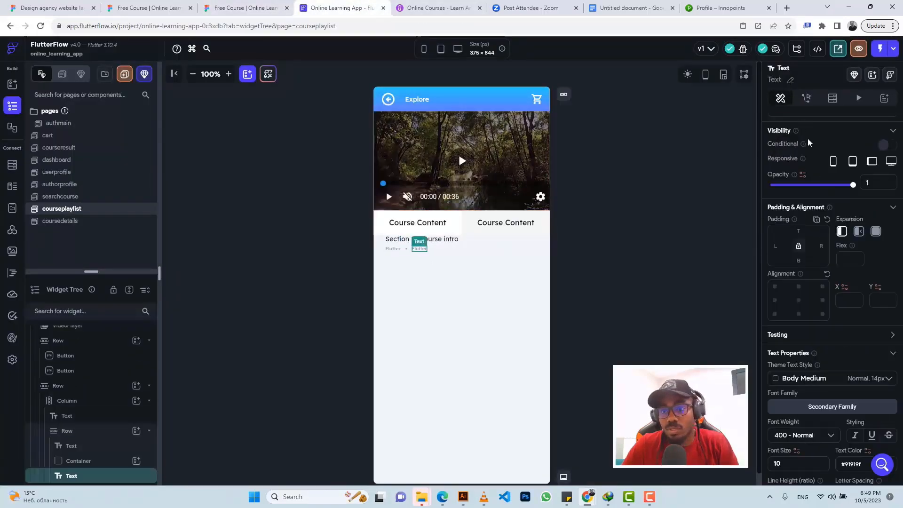
pyautogui.scroll(2, 808, 142)
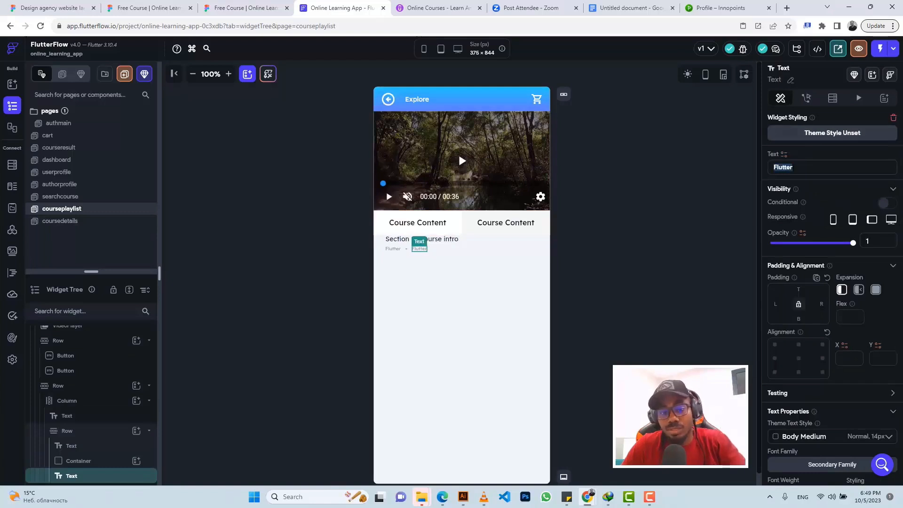
pyautogui.hotkey('ctrl', 'v')
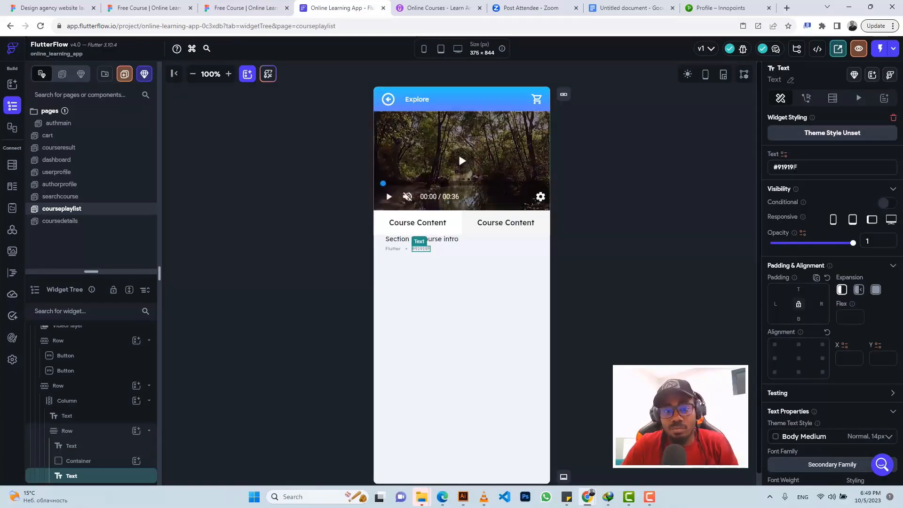
pyautogui.hotkey('ctrl', 'z')
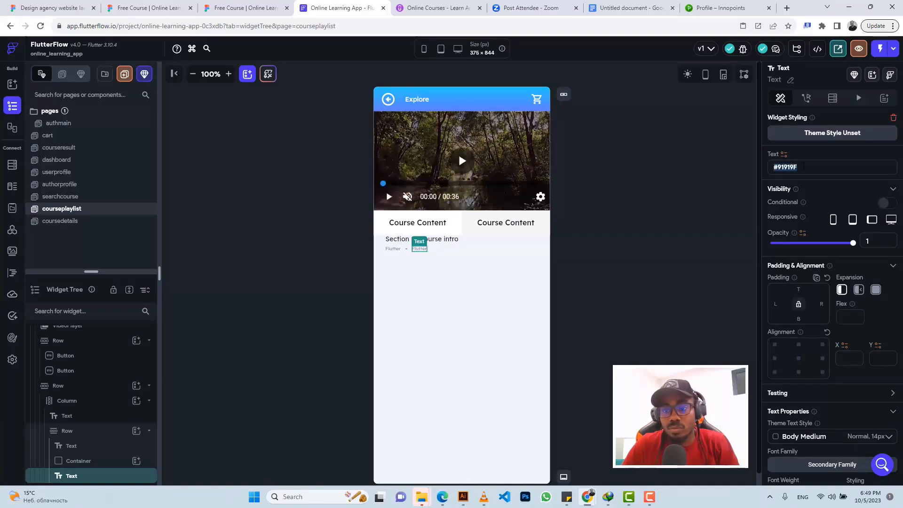
pyautogui.write('25 Min')
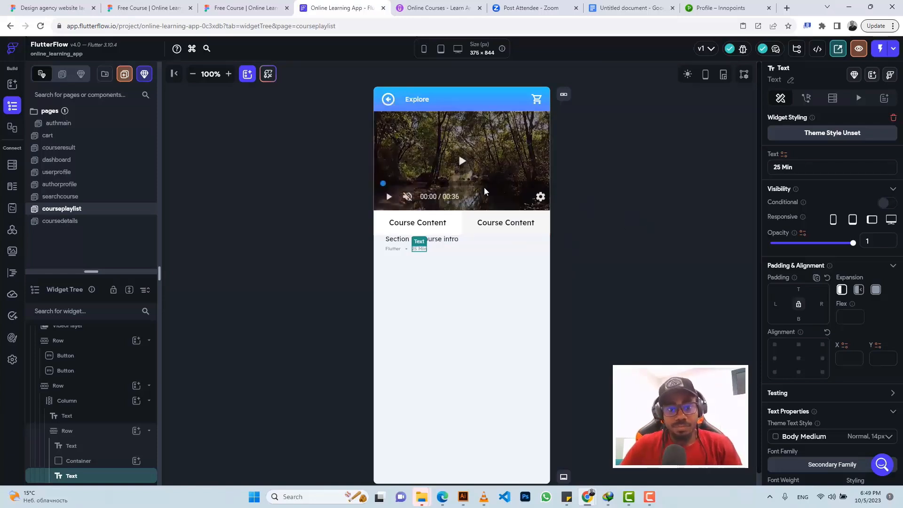
# Step: Add an Icon widget to the section row, after the column with the section title and subtitle
pyautogui.click(481, 248)
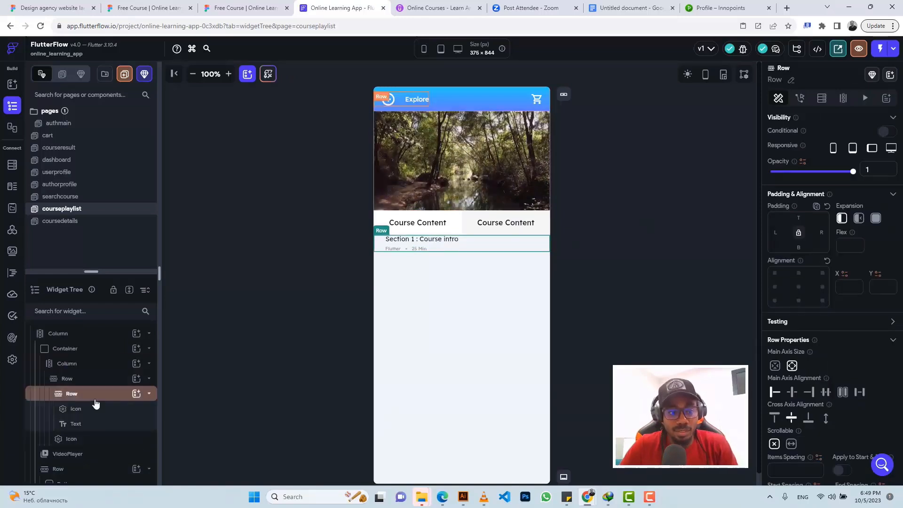
pyautogui.scroll(-3, 94, 405)
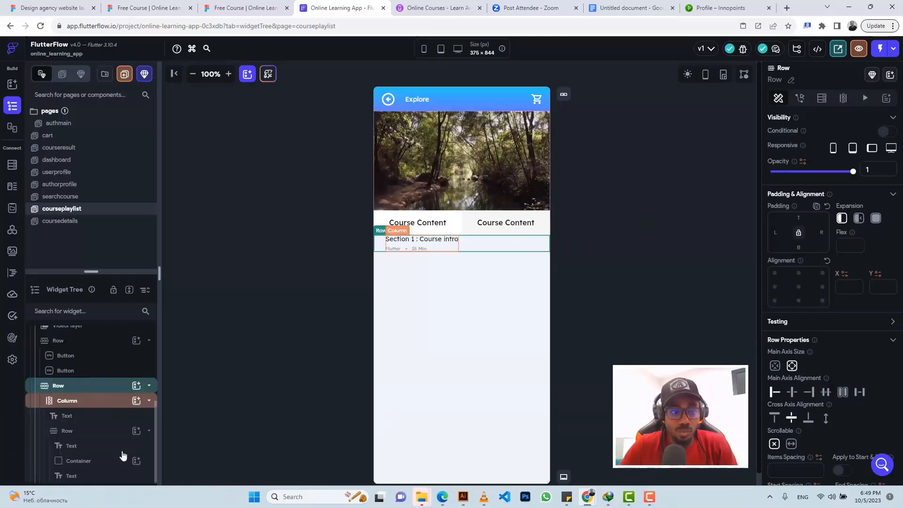
pyautogui.click(135, 386)
pyautogui.click(201, 284)
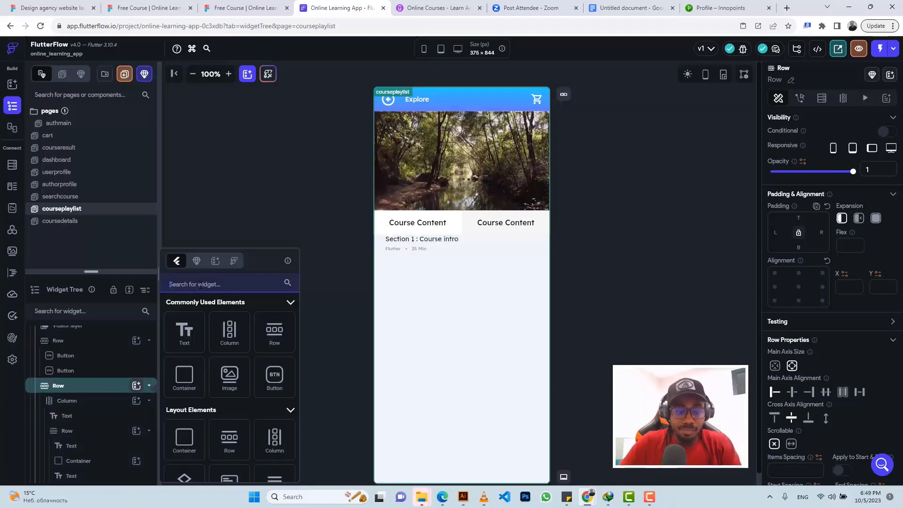
pyautogui.write('Icon')
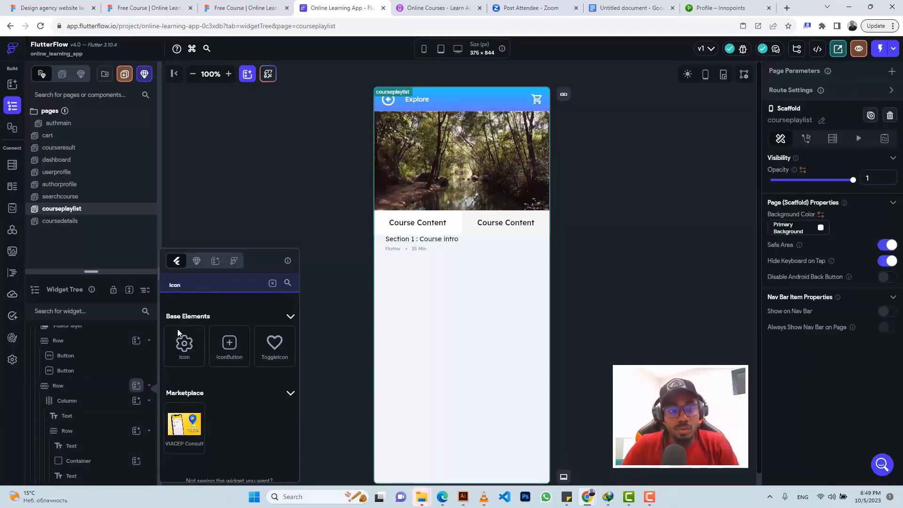
pyautogui.click(183, 347)
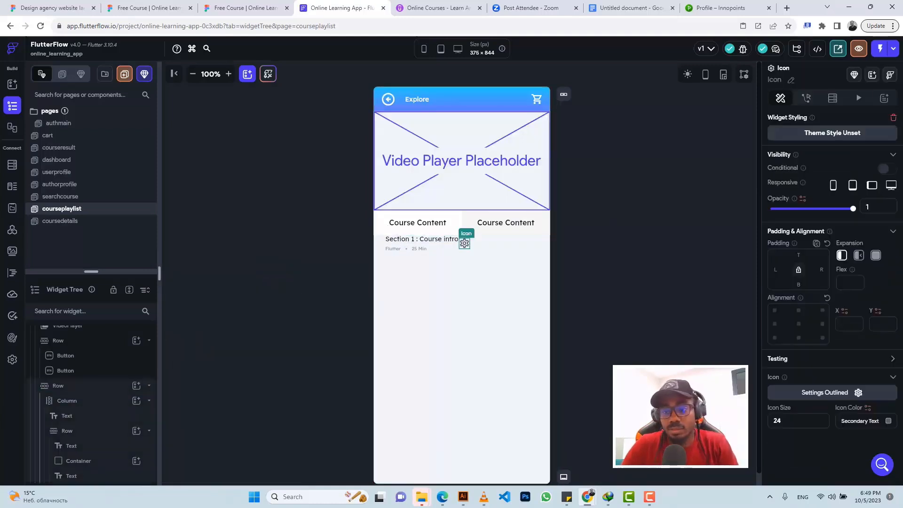
# Step: Search the icon library for "play" and change the section row's icon to Play Circle Outline
pyautogui.click(832, 392)
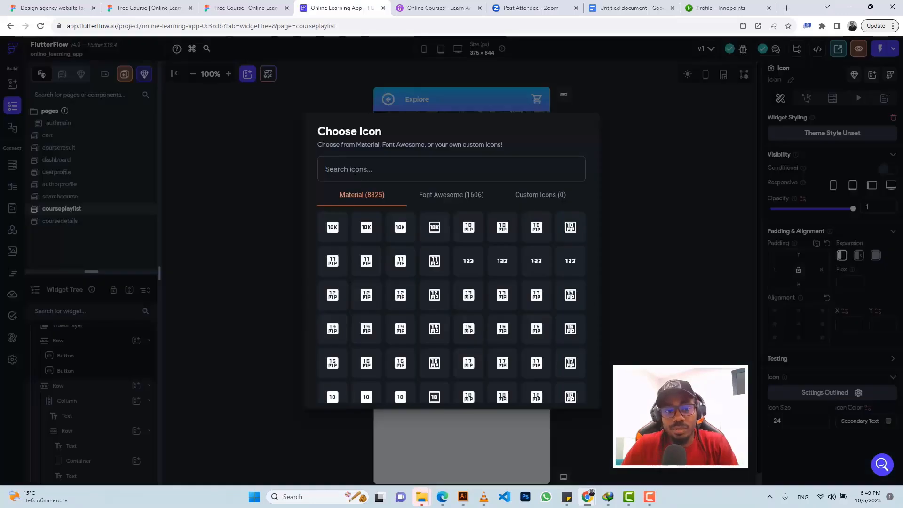
pyautogui.write('lay')
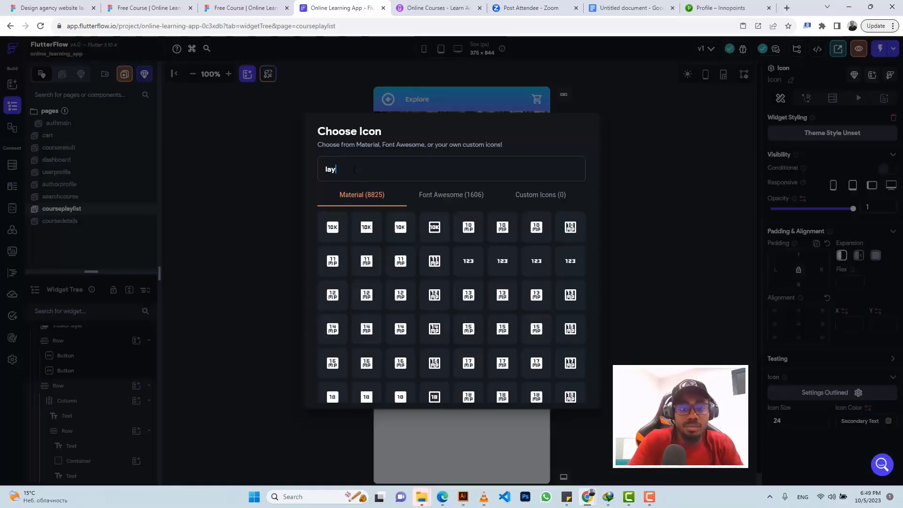
pyautogui.press('BackSpace')
pyautogui.press('BackSpace')
pyautogui.press('BackSpace')
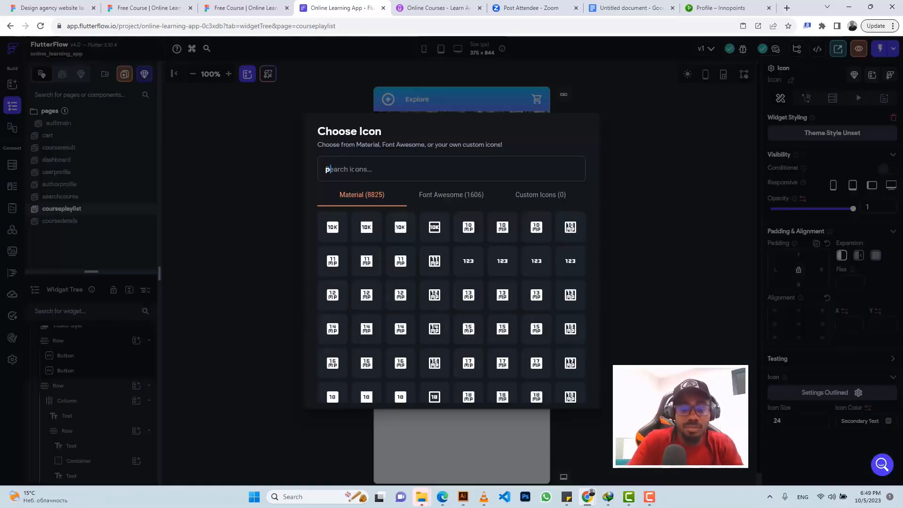
pyautogui.write('play')
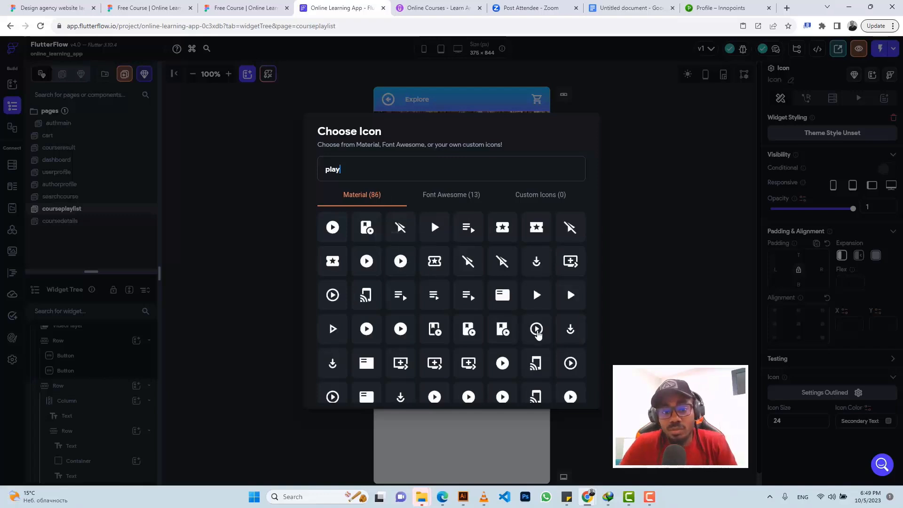
pyautogui.click(537, 330)
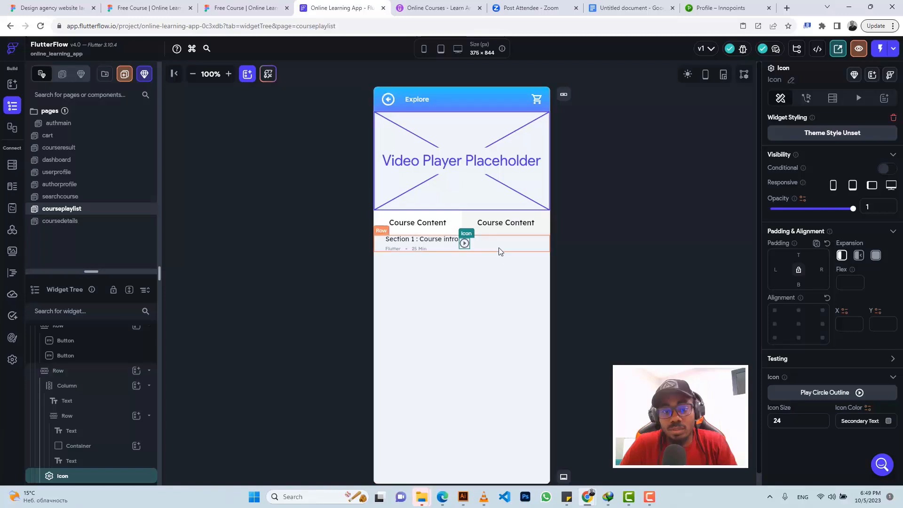
# Step: Set the section row's main axis alignment to Space Between, and select the play icon in that row
pyautogui.click(499, 251)
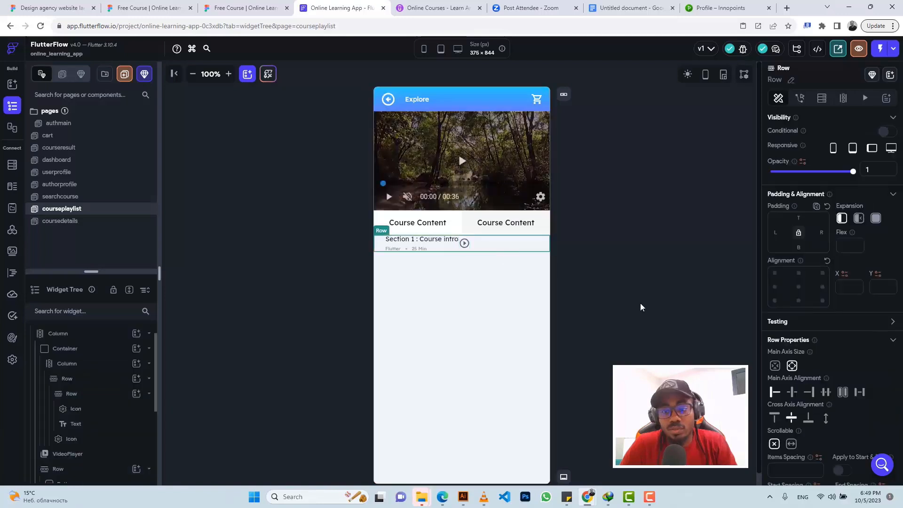
pyautogui.click(860, 393)
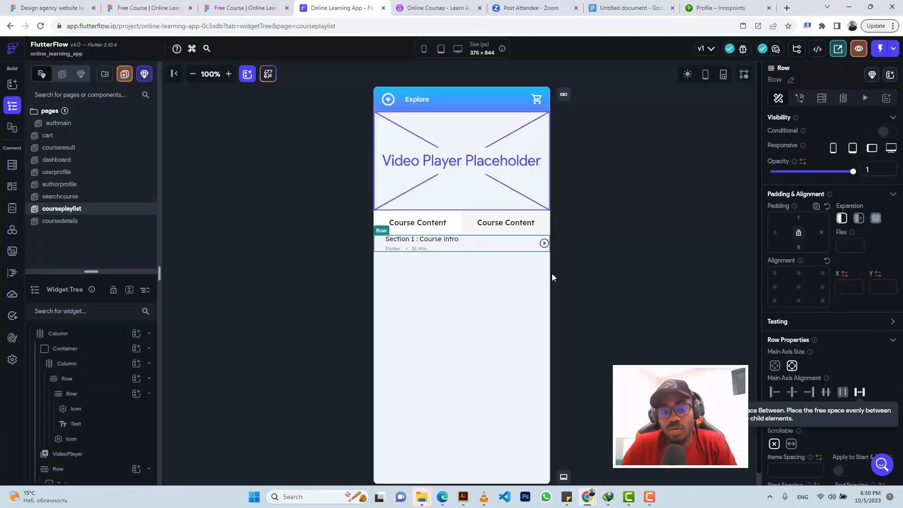
pyautogui.click(543, 244)
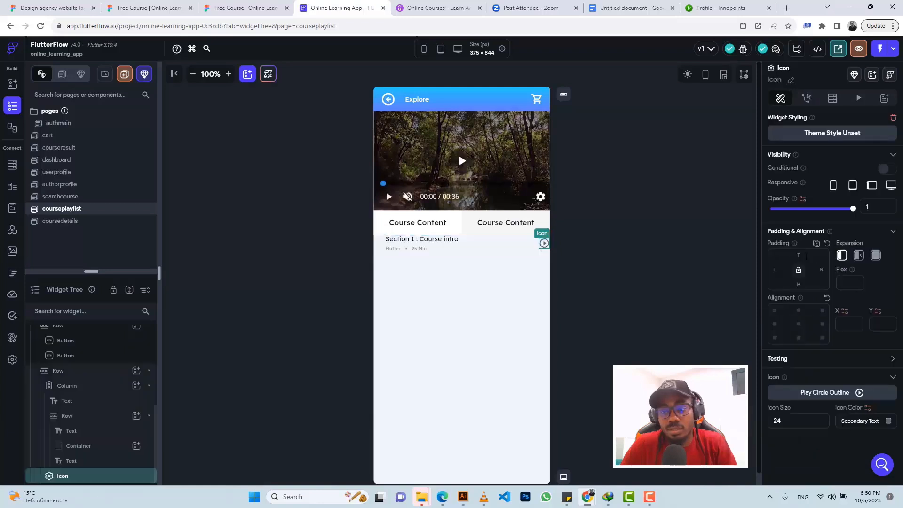
# Step: Set the right padding of the play circle icon in the Section 1 row to 25
pyautogui.click(822, 270)
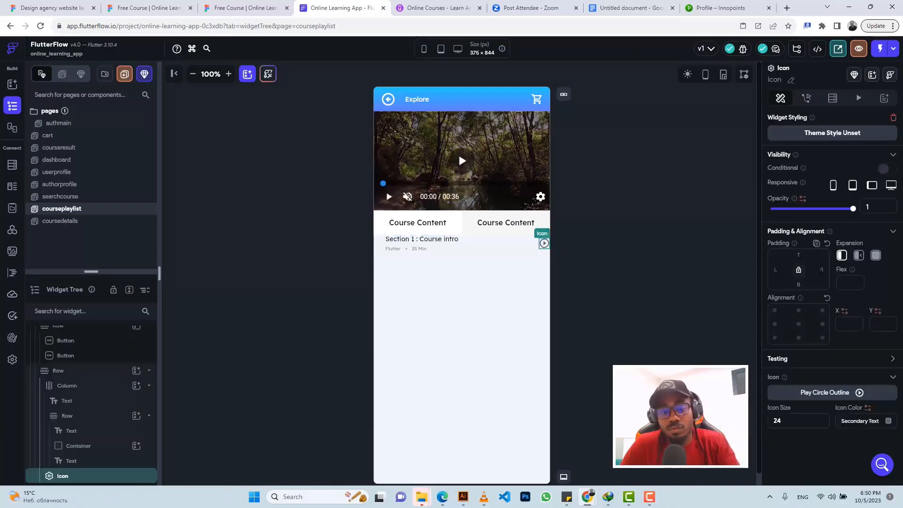
pyautogui.write('25')
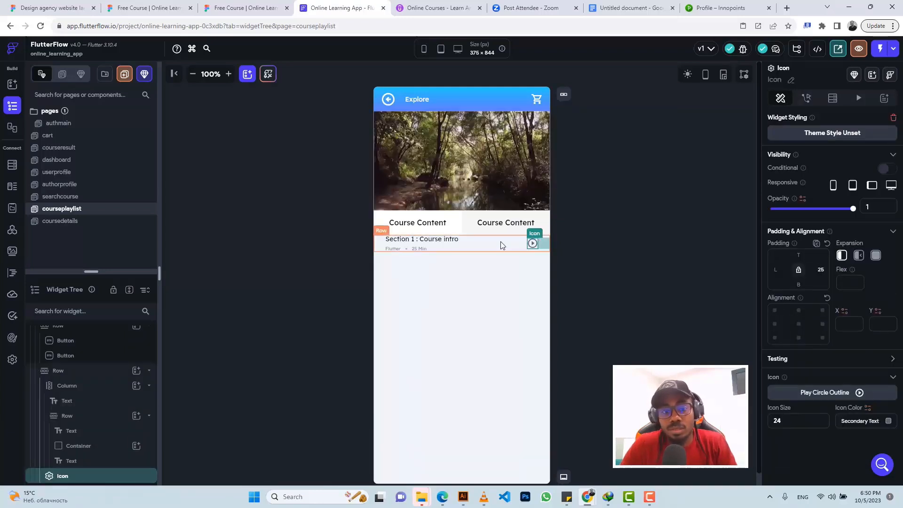
pyautogui.click(502, 245)
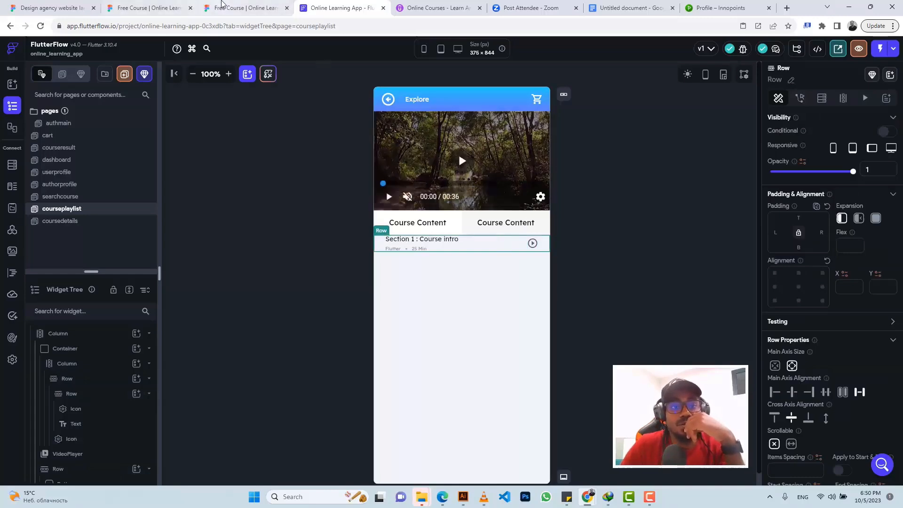
# Step: Switch to the Figma design, copy the hex colour of the separator line below the Section 1 header, and return to FlutterFlow
pyautogui.click(222, 5)
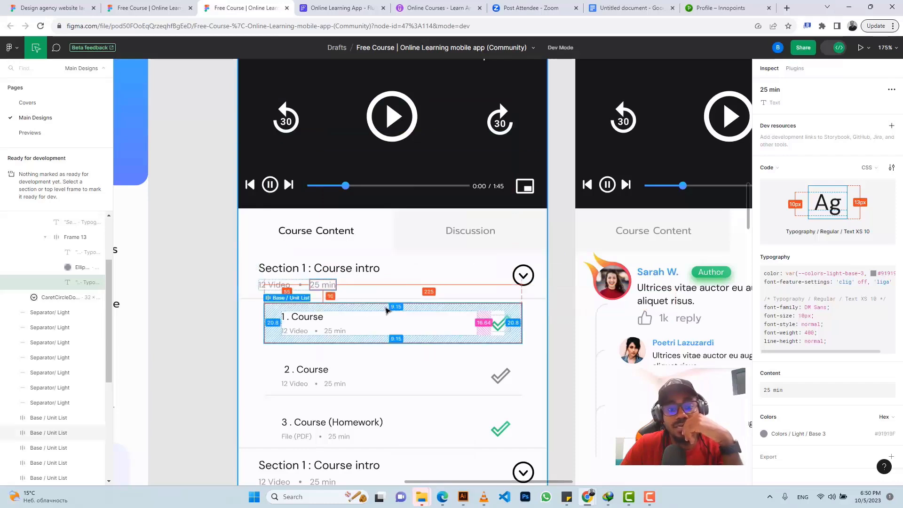
pyautogui.click(538, 301)
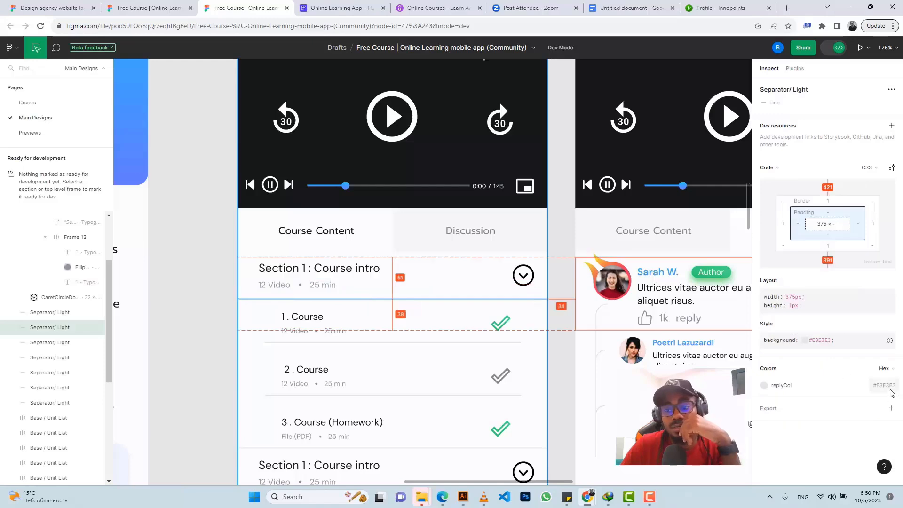
pyautogui.click(892, 392)
pyautogui.click(329, 8)
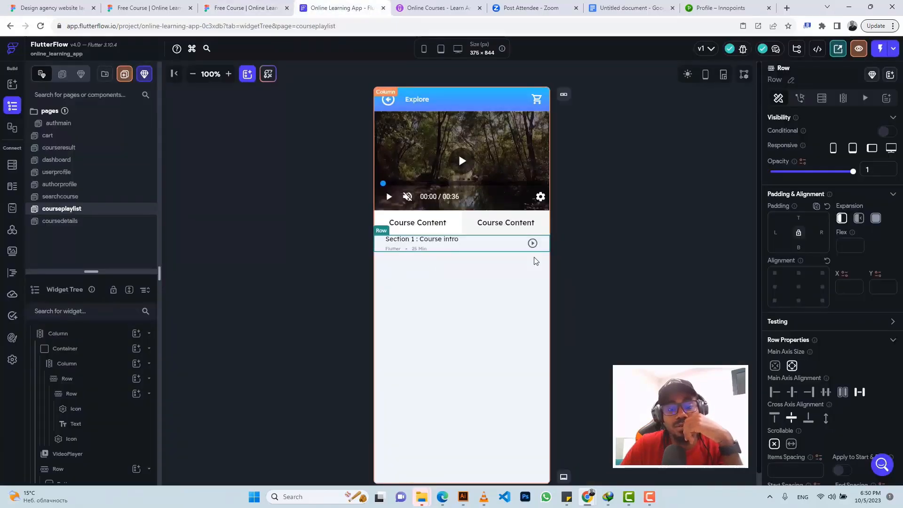
# Step: Wrap the row holding the Section 1 title and play icon in a Column
pyautogui.scroll(-3, 89, 437)
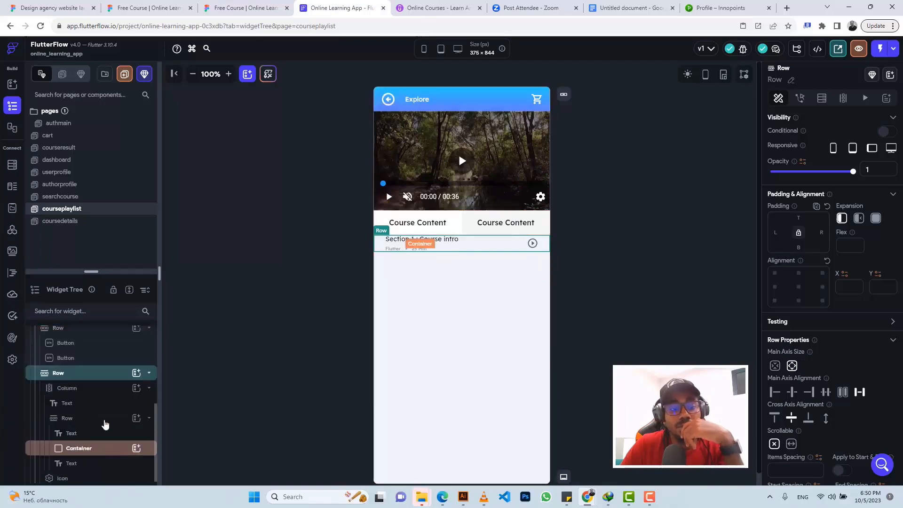
pyautogui.rightClick(106, 377)
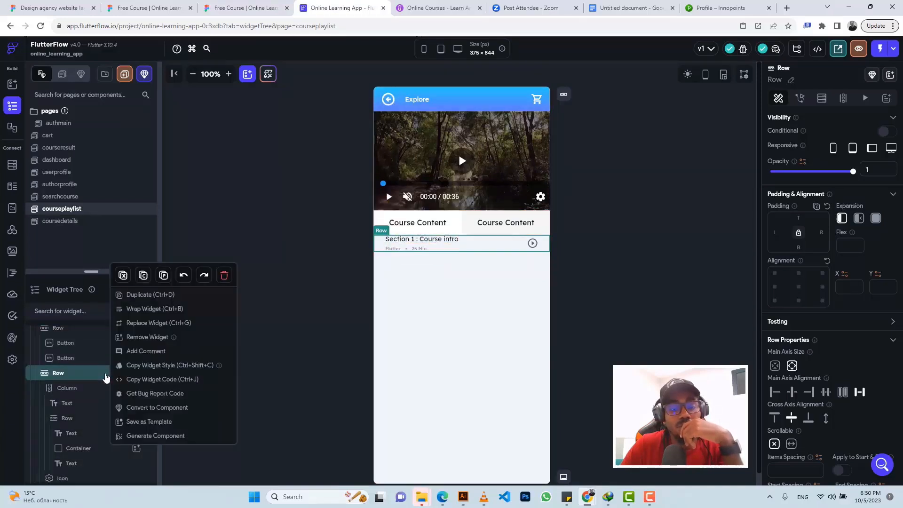
pyautogui.click(158, 310)
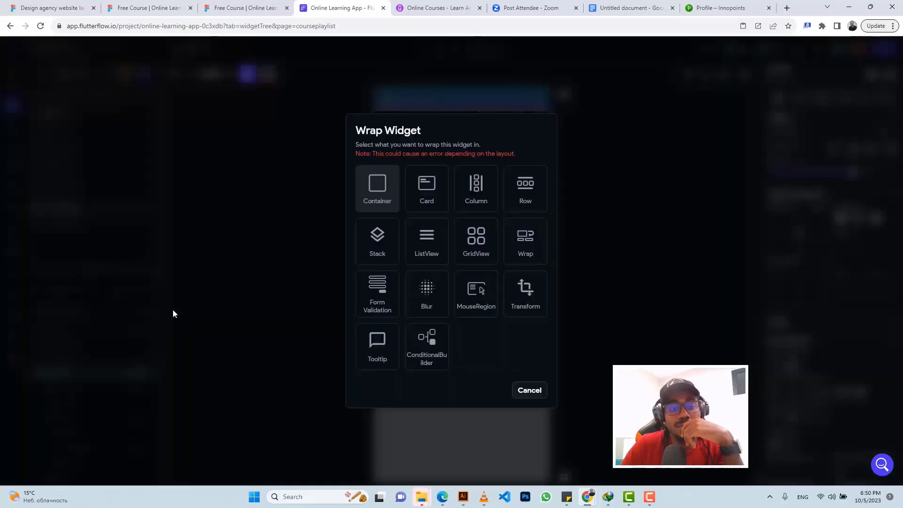
pyautogui.click(467, 180)
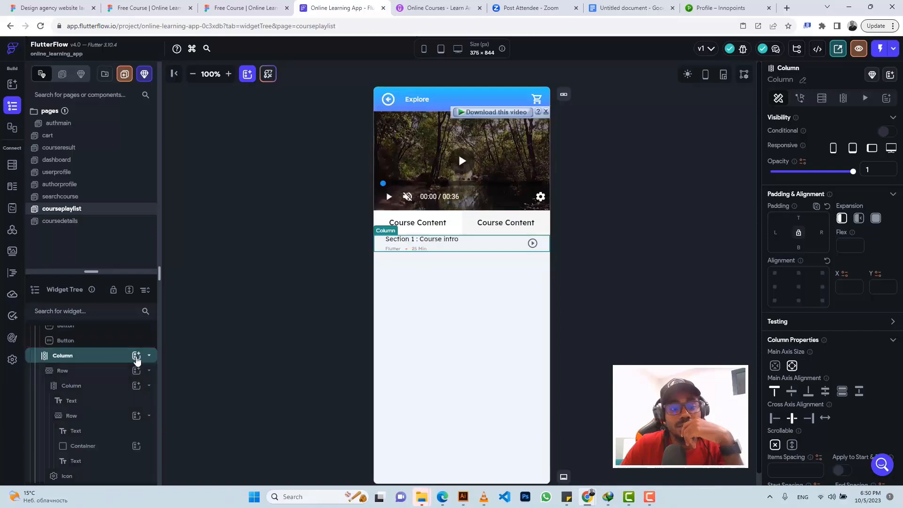
# Step: Add a divider Container to the new Column with infinite width, height 1 and fill colour #e3e3e3
pyautogui.click(136, 355)
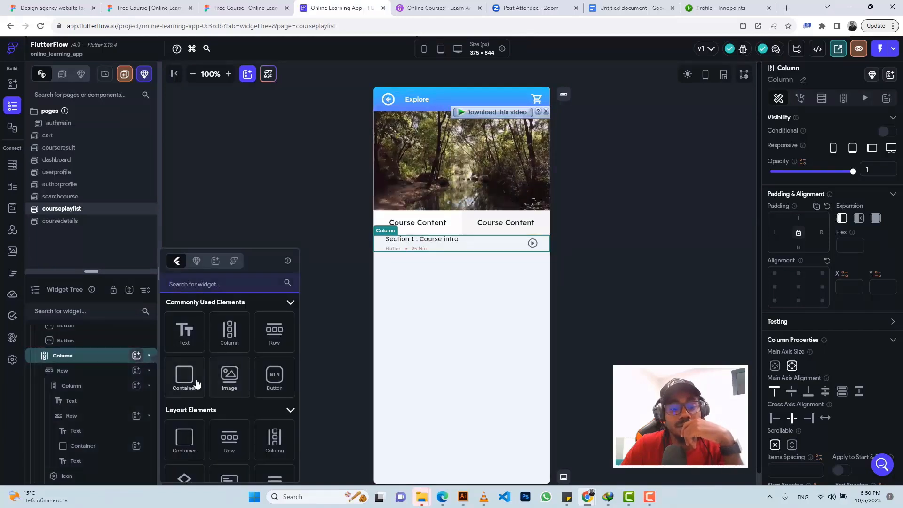
pyautogui.click(197, 384)
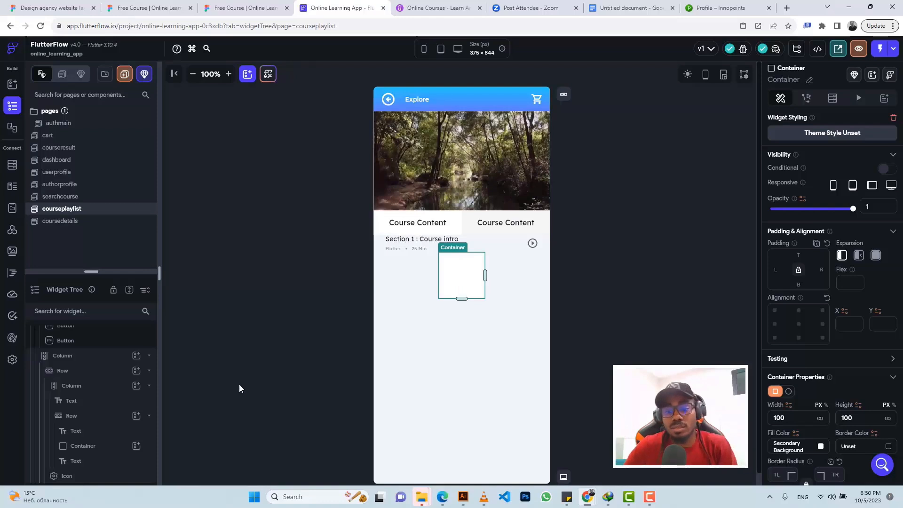
pyautogui.click(820, 419)
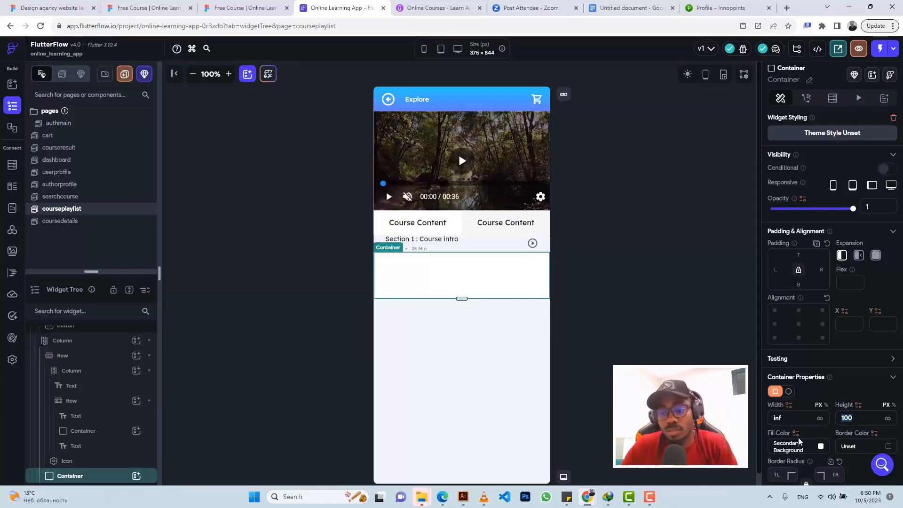
pyautogui.write('1')
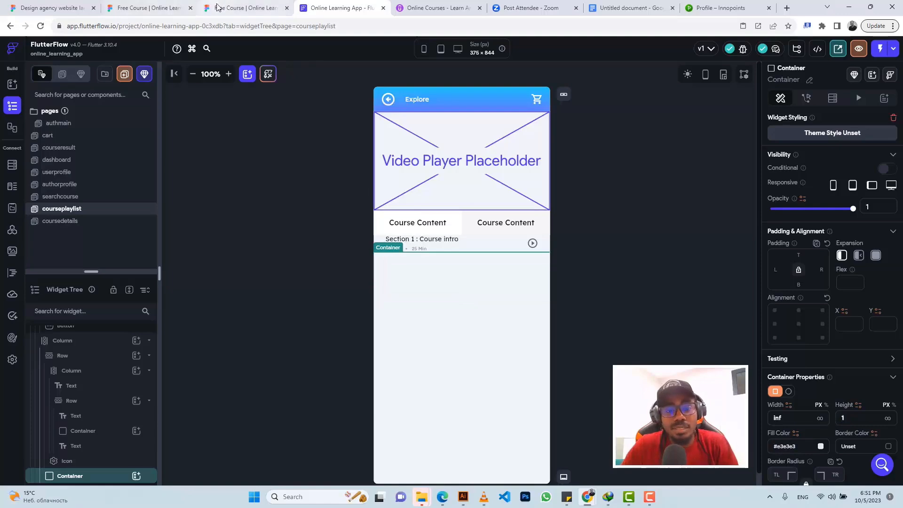
# Step: Check the gap above the separator in the Figma design and set the divider Container's top padding to 11
pyautogui.click(244, 8)
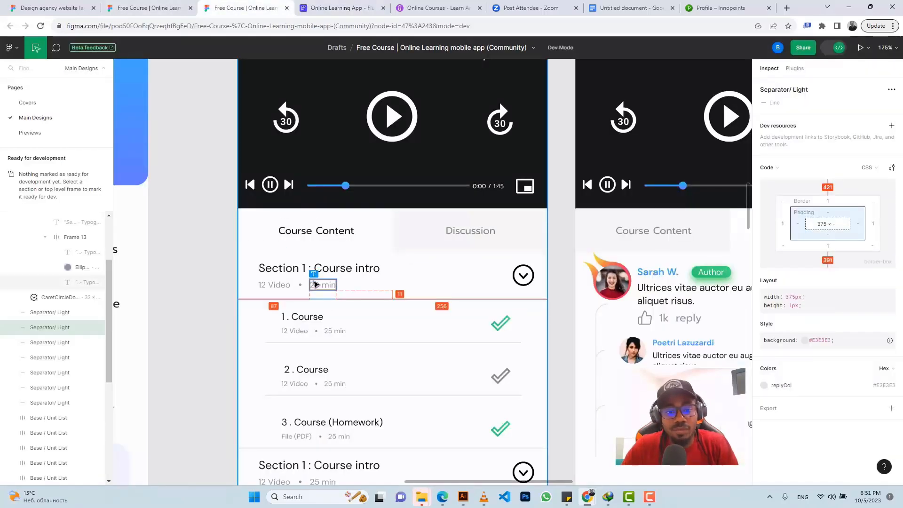
pyautogui.click(352, 5)
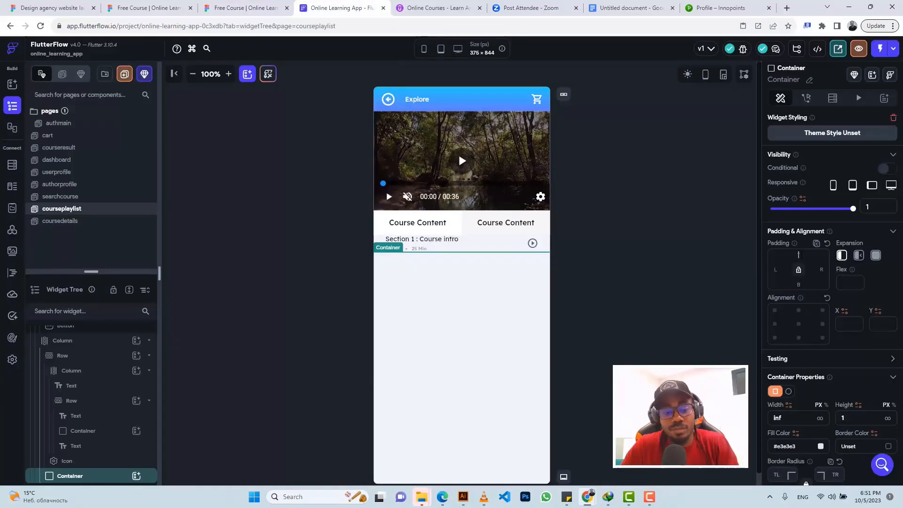
pyautogui.click(798, 255)
pyautogui.write('11')
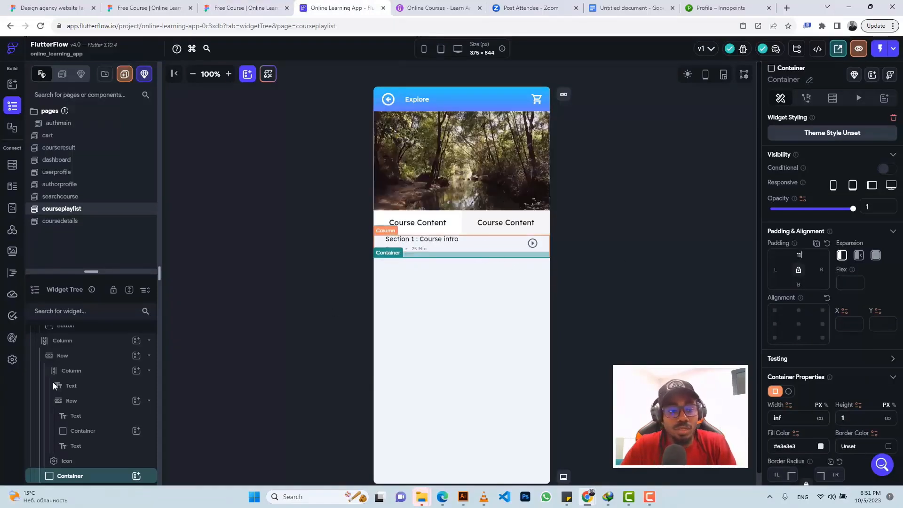
# Step: Wrap the Column containing the section row and divider in a ListView
pyautogui.click(80, 370)
pyautogui.click(81, 341)
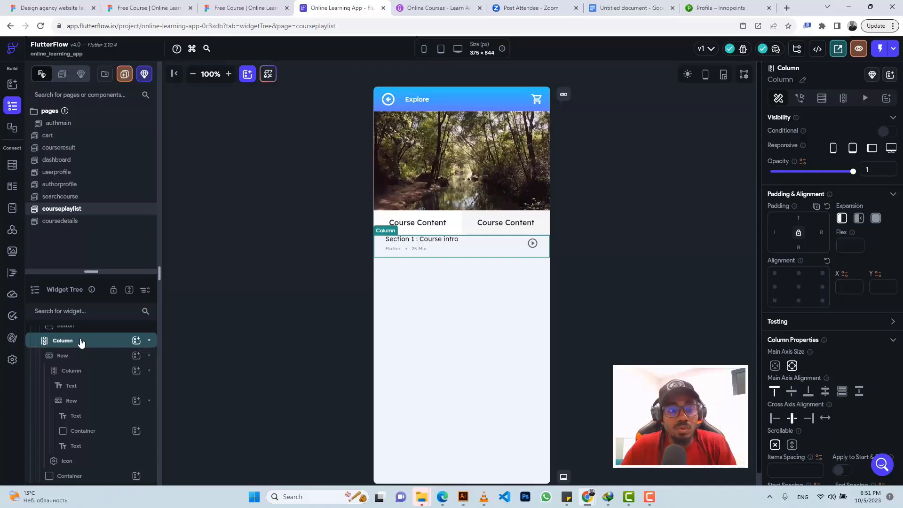
pyautogui.scroll(3, 81, 342)
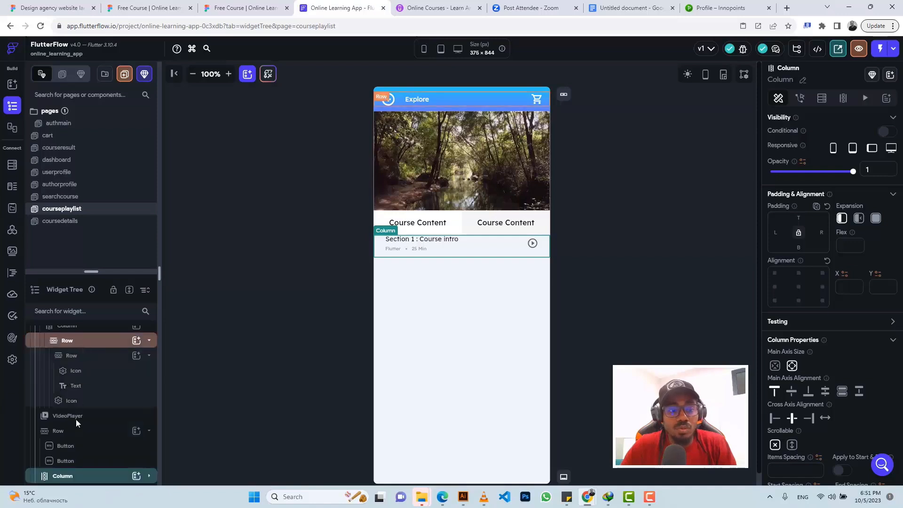
pyautogui.rightClick(88, 476)
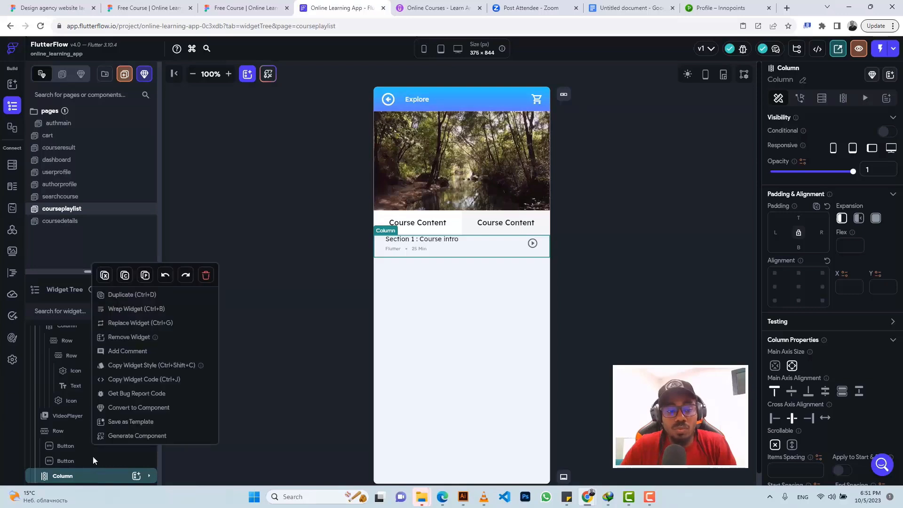
pyautogui.click(130, 308)
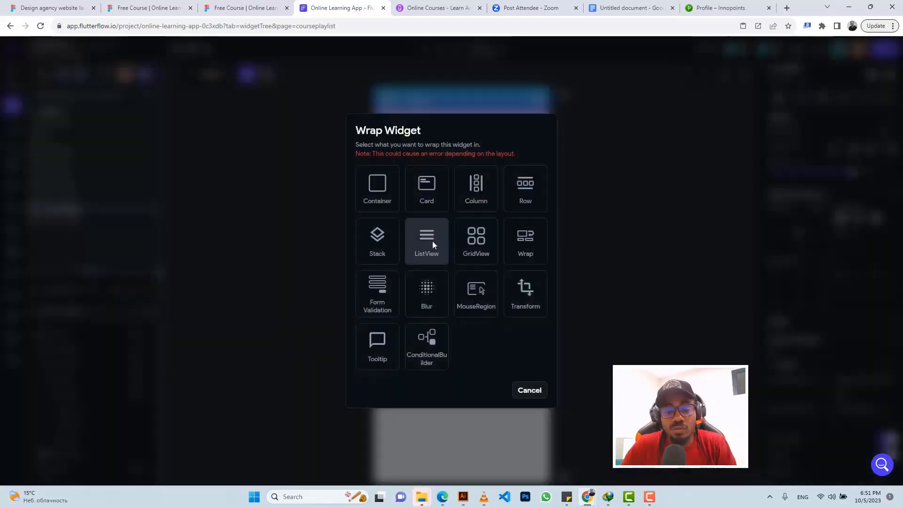
pyautogui.click(433, 244)
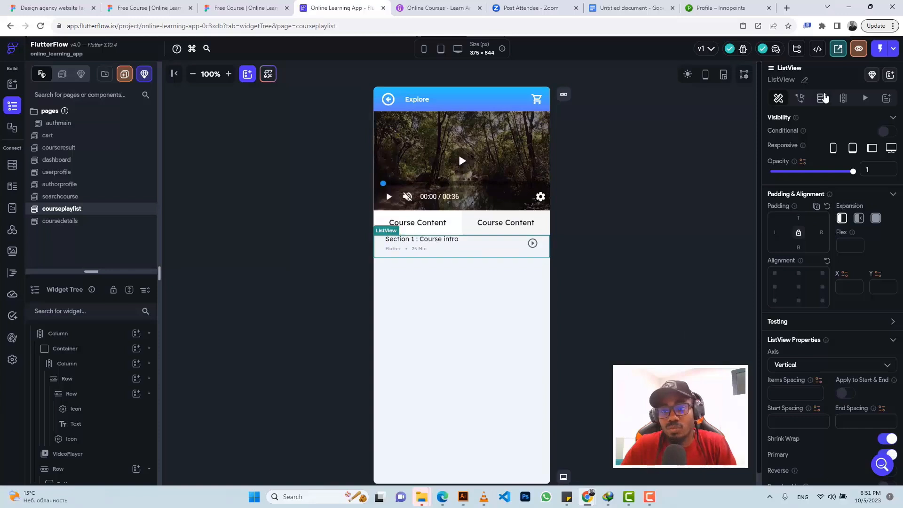
# Step: Check the spacing above the section title in the Figma design and set the ListView's top padding to 11
pyautogui.click(822, 98)
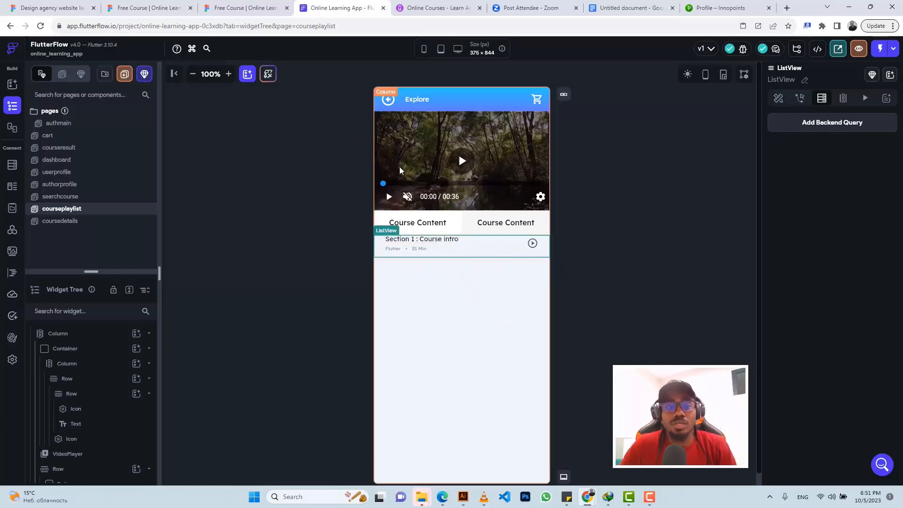
pyautogui.hotkey('ctrl', 'shift', 'Tab')
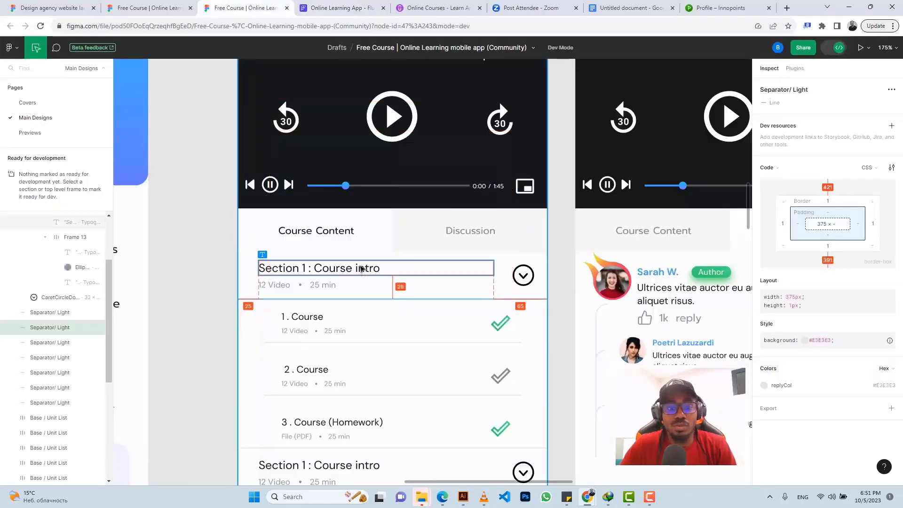
pyautogui.click(361, 253)
pyautogui.hotkey('ctrl', 'Tab')
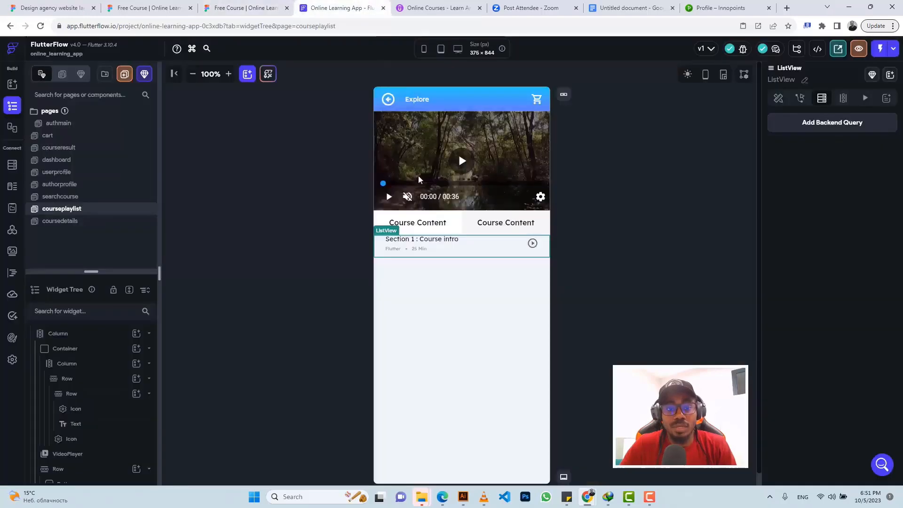
pyautogui.click(779, 98)
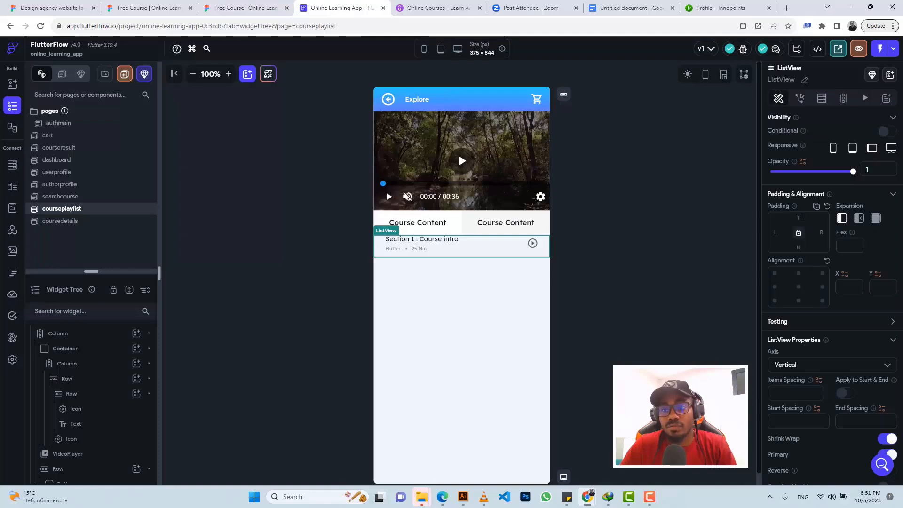
pyautogui.click(798, 218)
pyautogui.write('11')
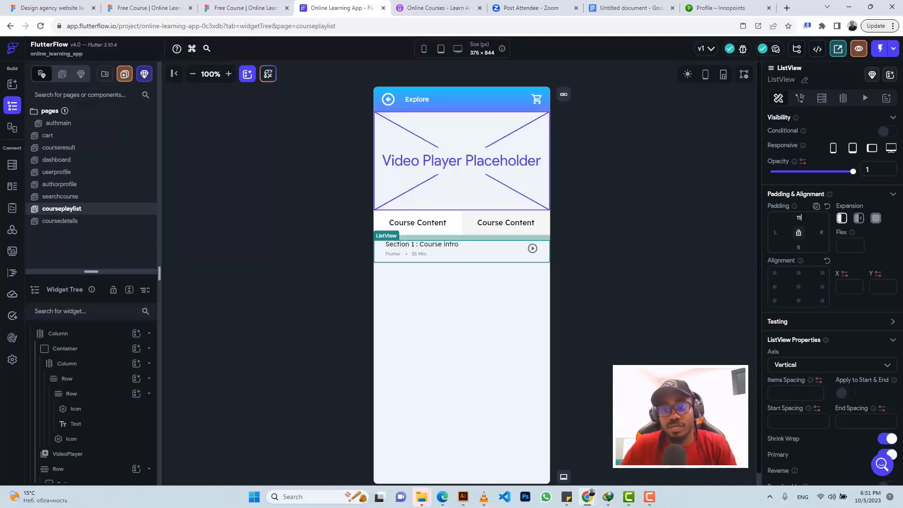
pyautogui.click(591, 248)
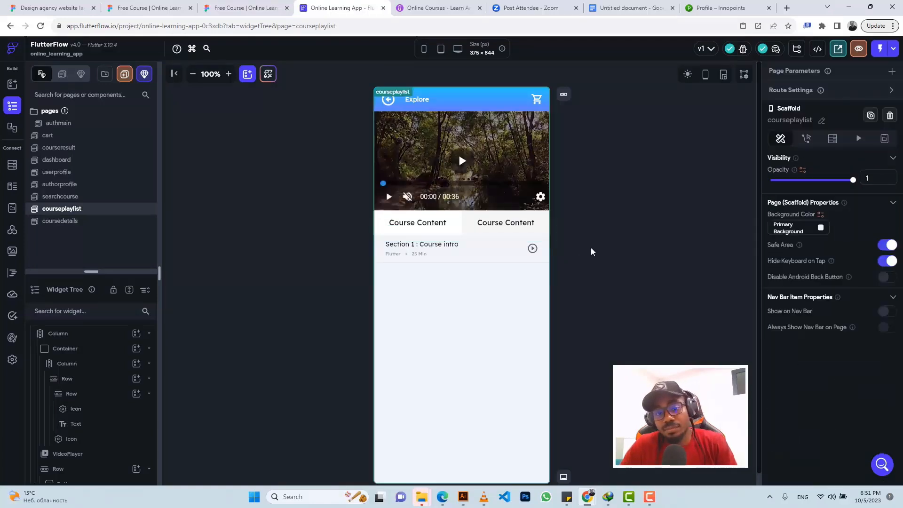
# Step: Set the main axis alignment of the Column inside the ListView to center
pyautogui.click(507, 263)
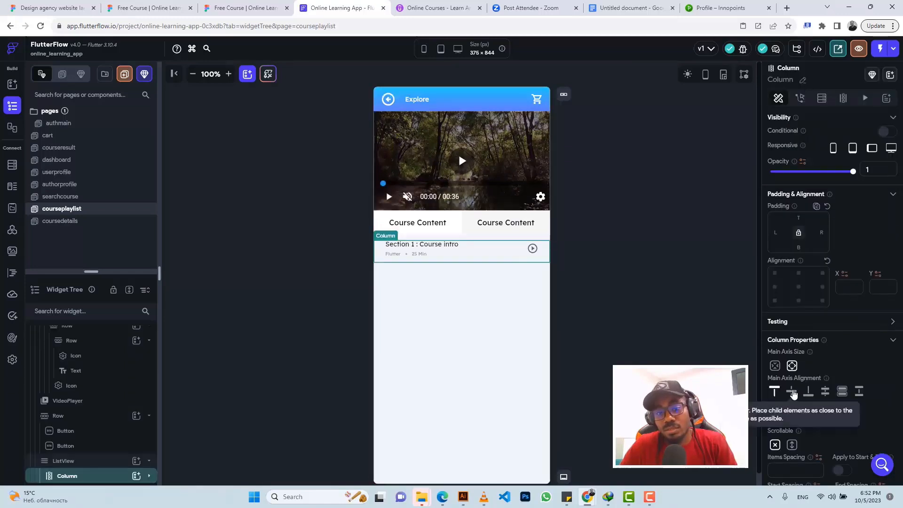
pyautogui.click(792, 392)
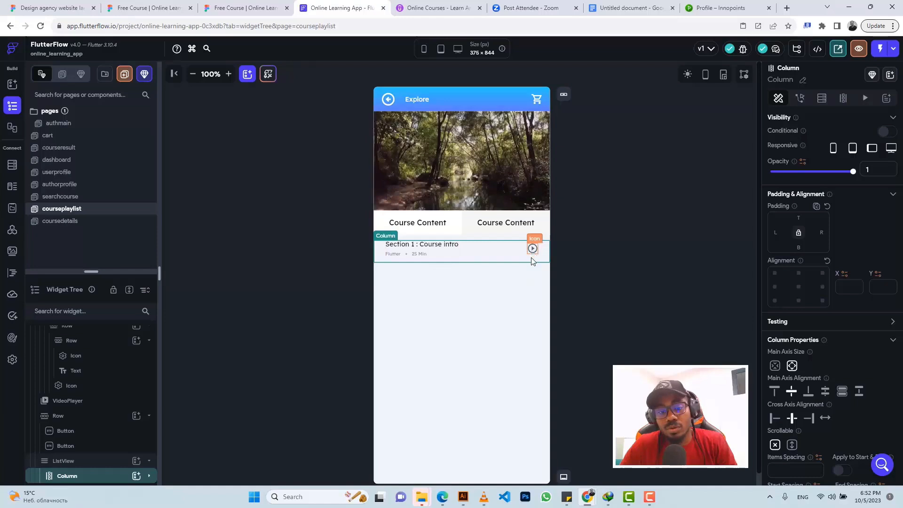
pyautogui.click(625, 228)
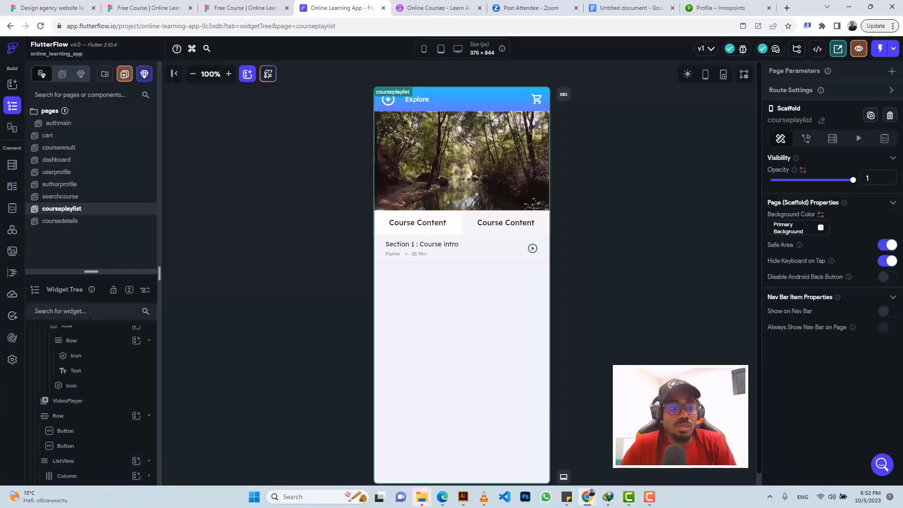
# Step: Wrap the top-level Column of the courseplaylist page in a Container
pyautogui.scroll(3, 89, 350)
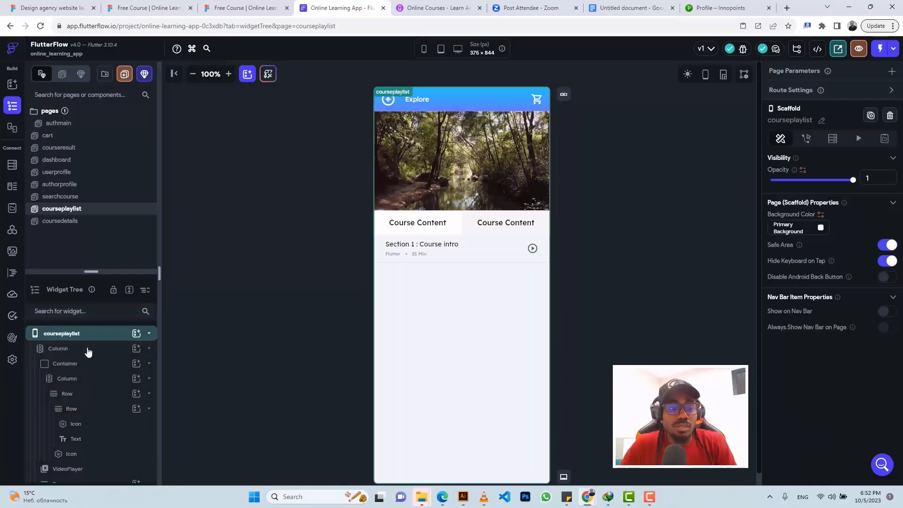
pyautogui.click(87, 350)
pyautogui.rightClick(88, 350)
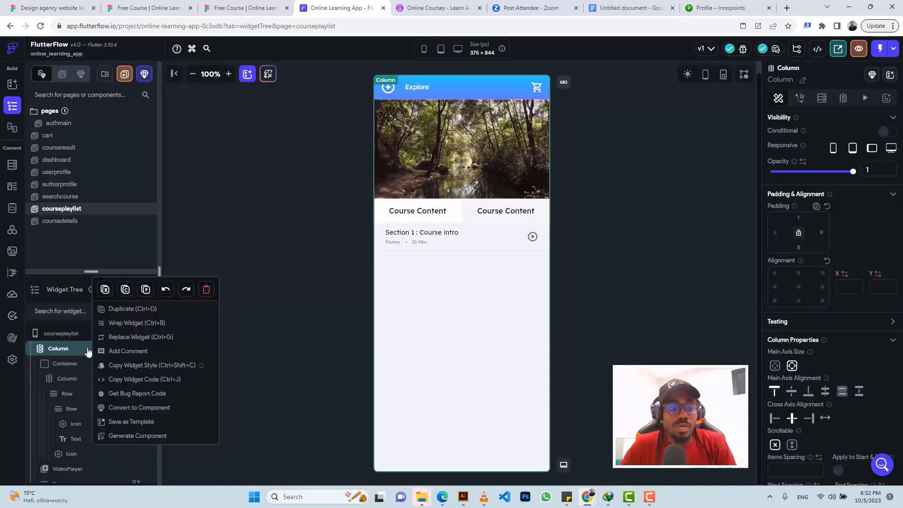
pyautogui.click(132, 324)
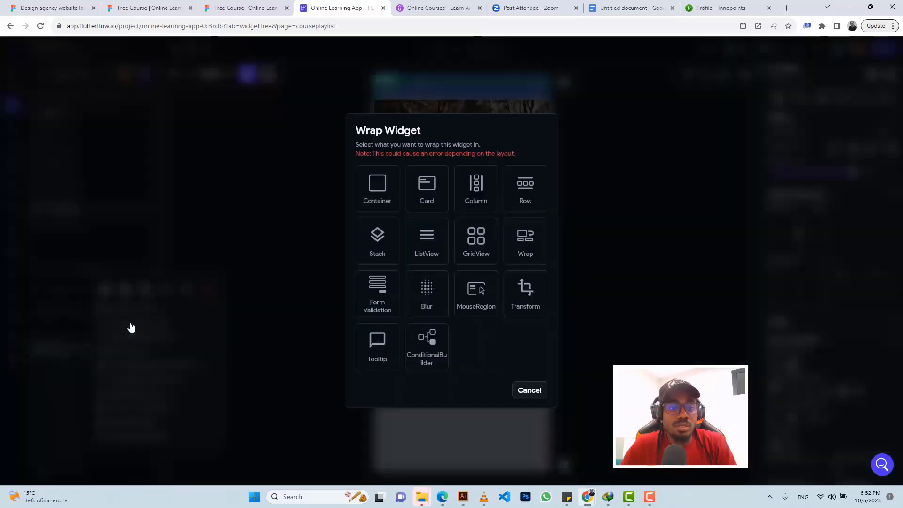
pyautogui.click(393, 191)
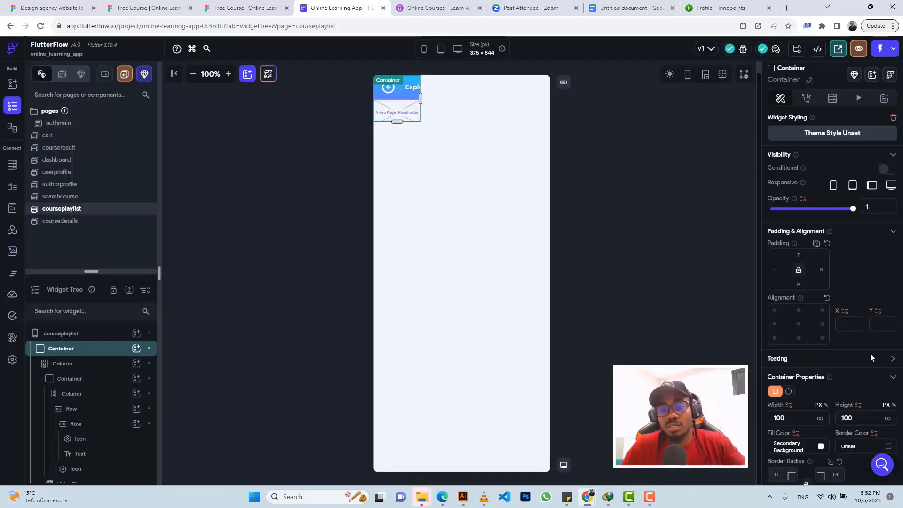
# Step: Set the width and height of the Container wrapping the page's top-level Column to infinity
pyautogui.click(820, 418)
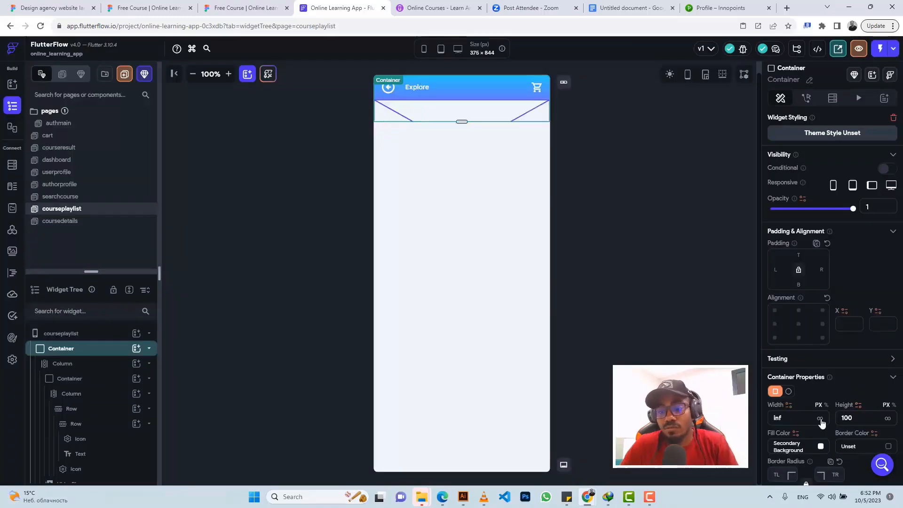
pyautogui.click(887, 418)
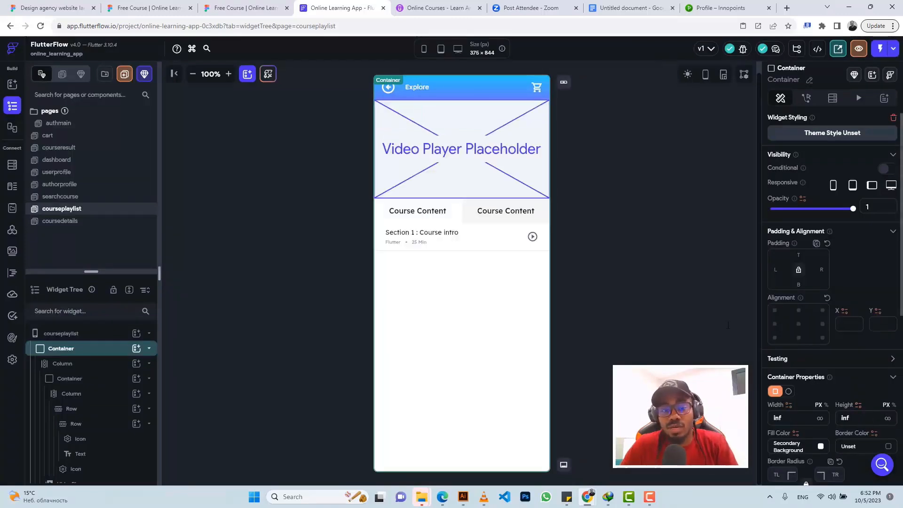
pyautogui.click(638, 211)
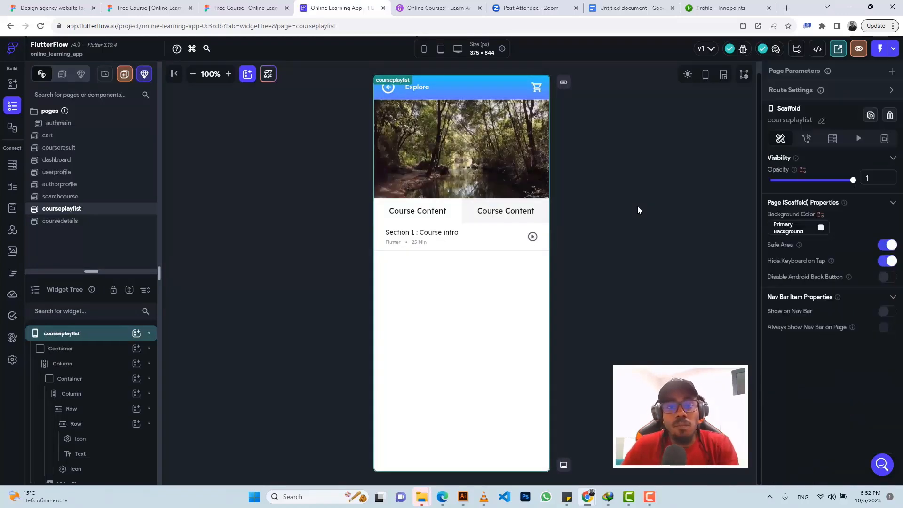
# Step: Examine the course content list and the discussion screen of the course playlist in the Figma design
pyautogui.click(239, 8)
pyautogui.scroll(-3, 429, 303)
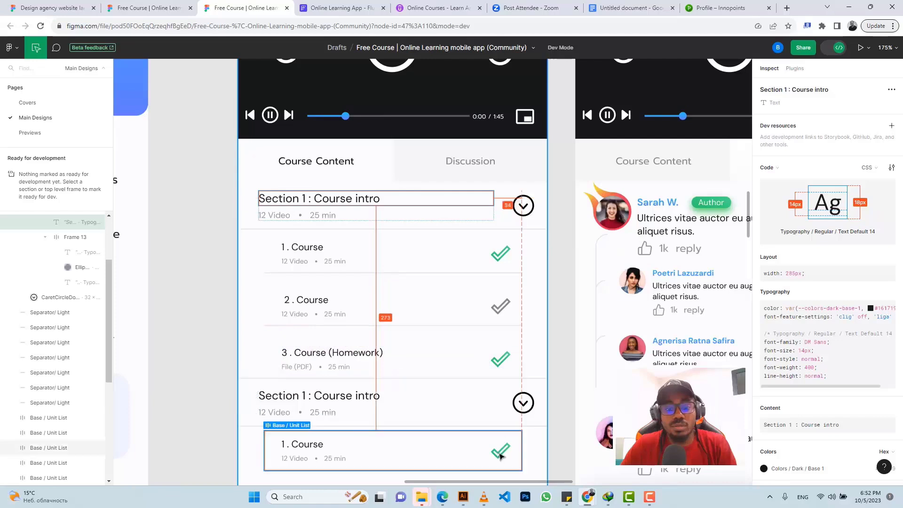
pyautogui.scroll(-1, 489, 308)
pyautogui.scroll(-2, 490, 307)
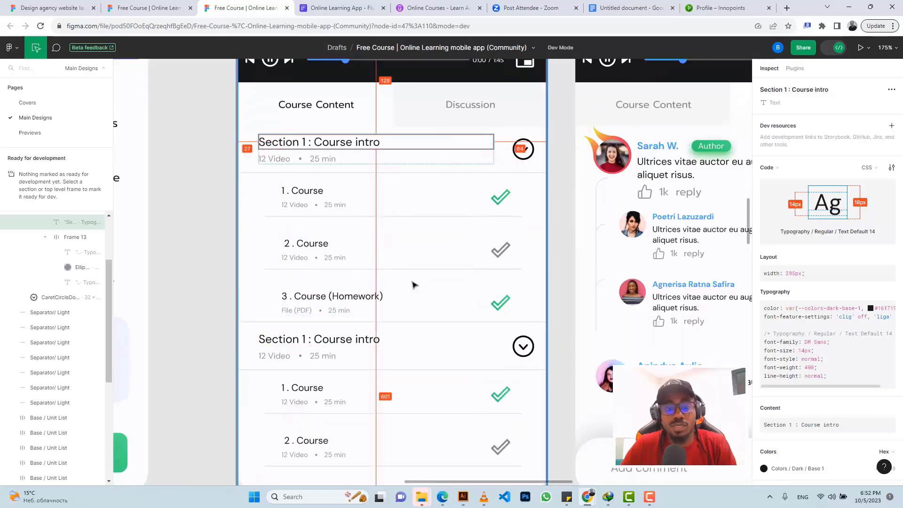
pyautogui.scroll(-1, 414, 284)
pyautogui.scroll(-1, 383, 323)
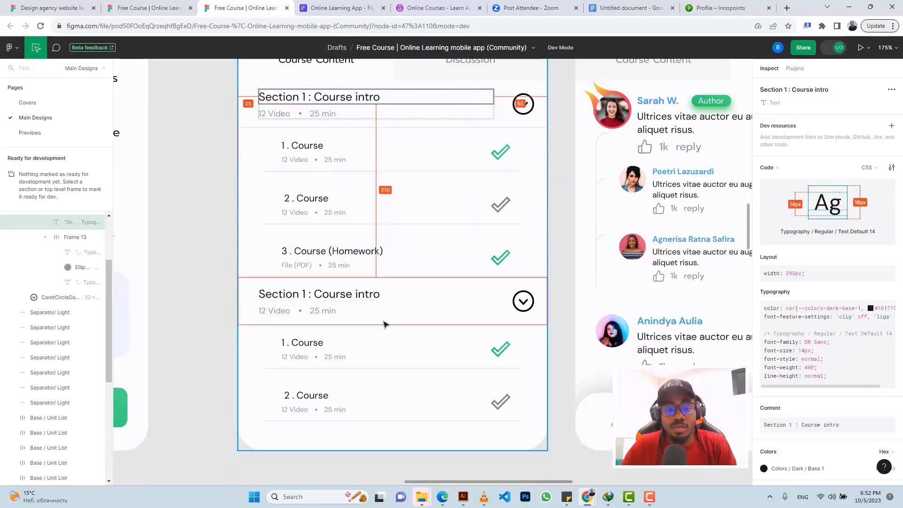
pyautogui.scroll(-5, 470, 274)
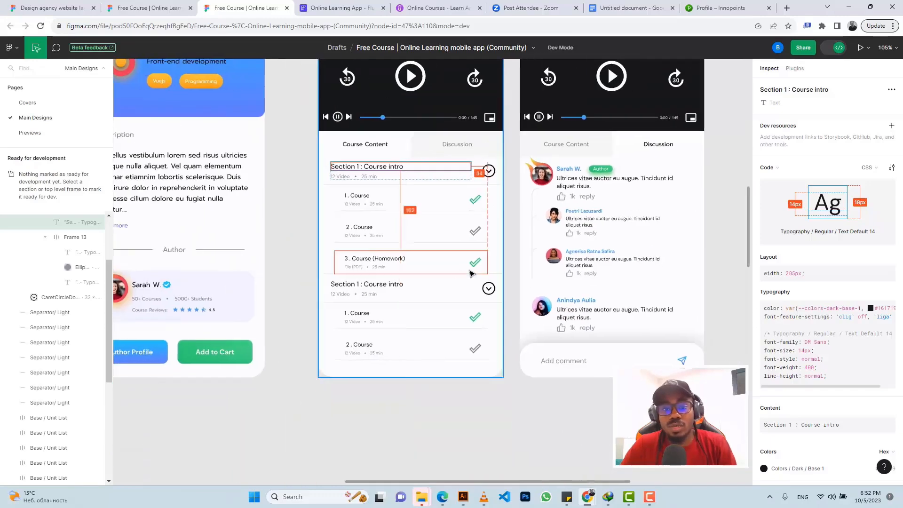
pyautogui.hscroll(3, 476, 262)
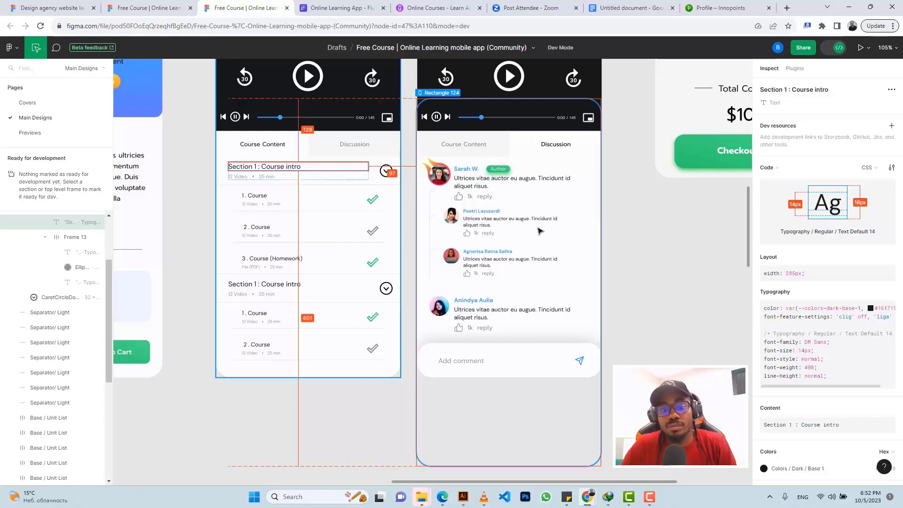
pyautogui.scroll(1, 552, 207)
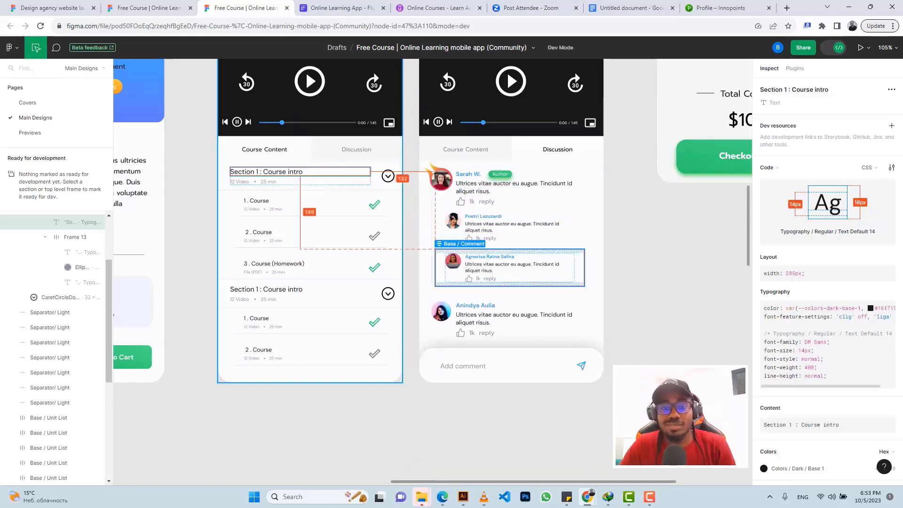
pyautogui.scroll(5, 541, 204)
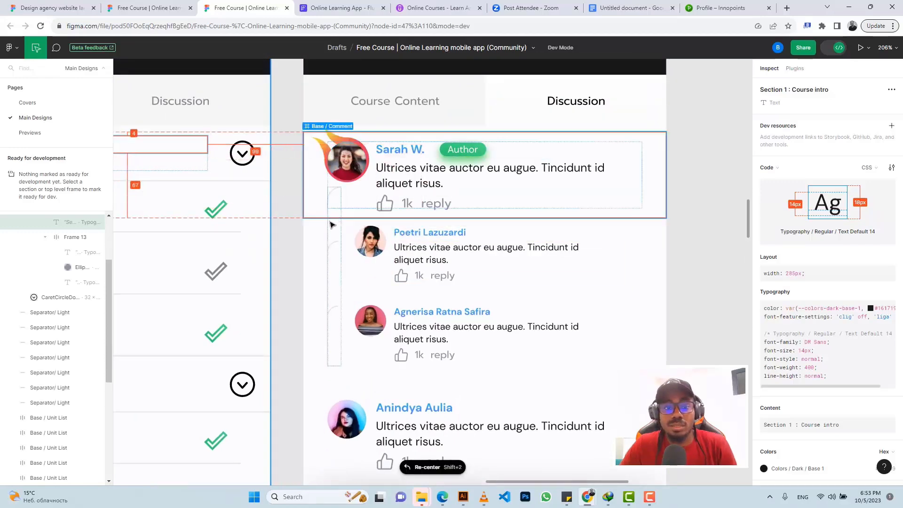
# Step: Leave Dev Mode in Figma and delete the three reply connector lines beside the discussion comments
pyautogui.click(329, 236)
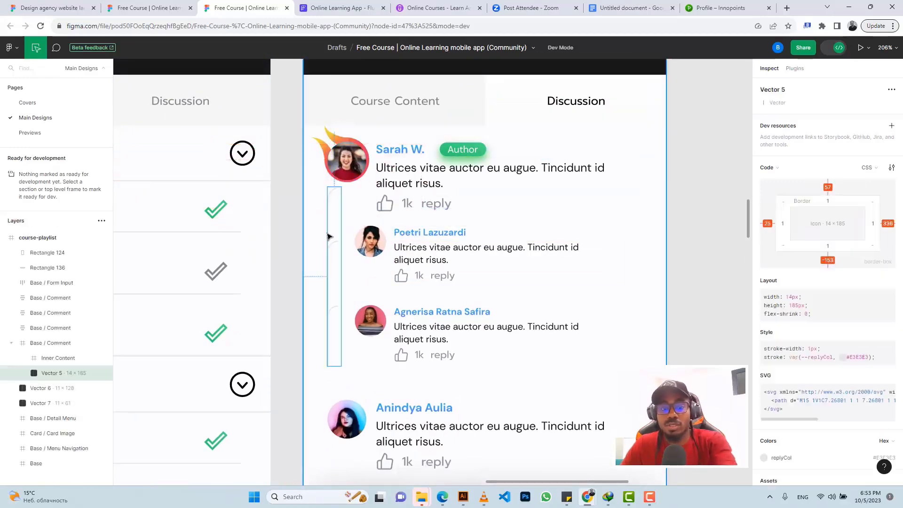
pyautogui.click(329, 287)
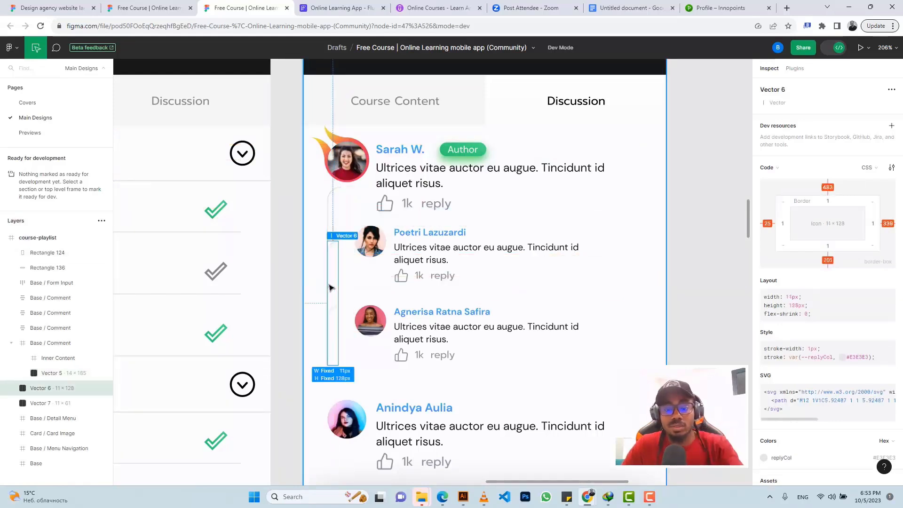
pyautogui.click(329, 230)
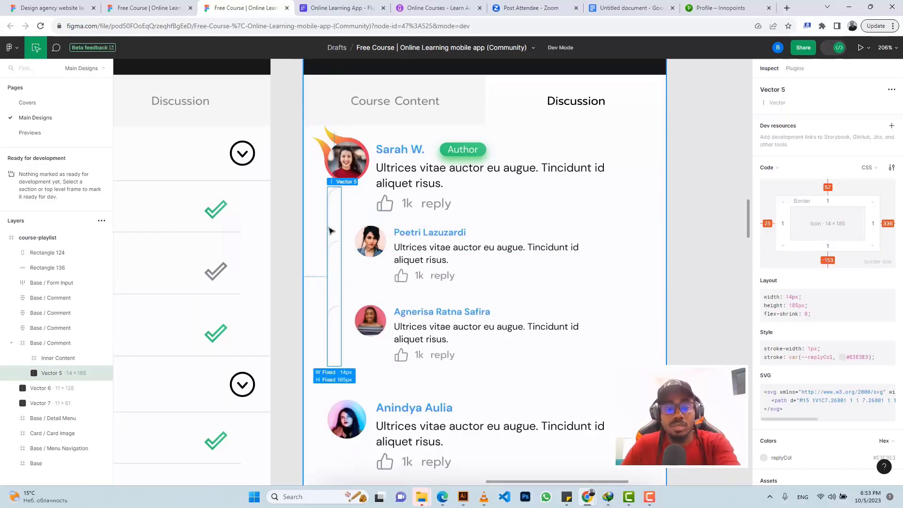
pyautogui.click(832, 43)
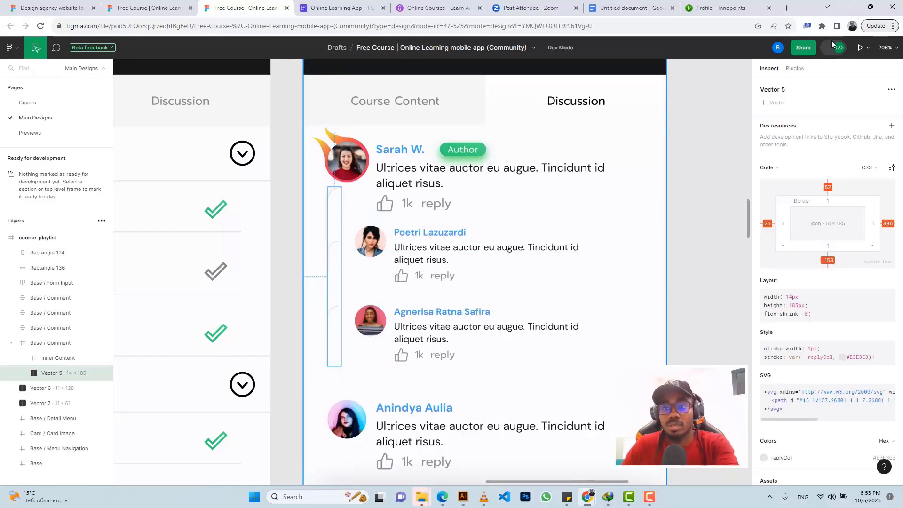
pyautogui.press('Escape')
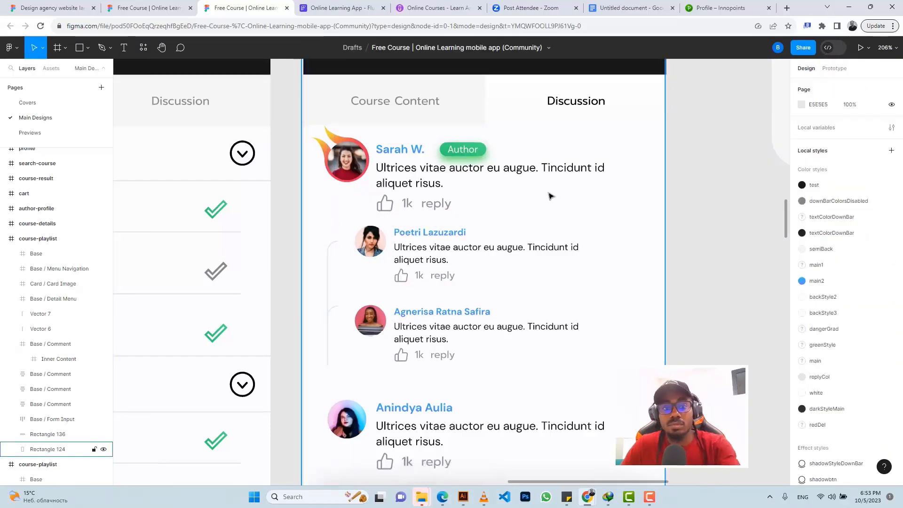
pyautogui.click(329, 312)
pyautogui.press('Delete')
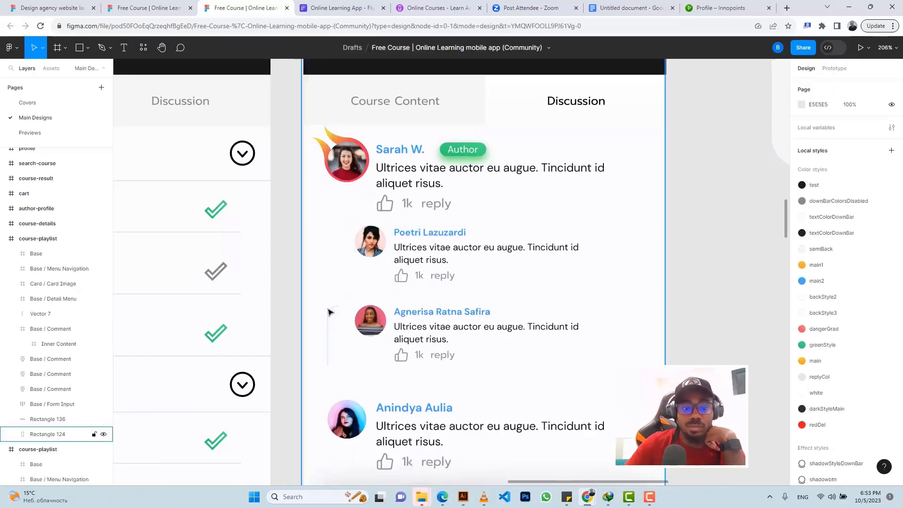
pyautogui.click(331, 318)
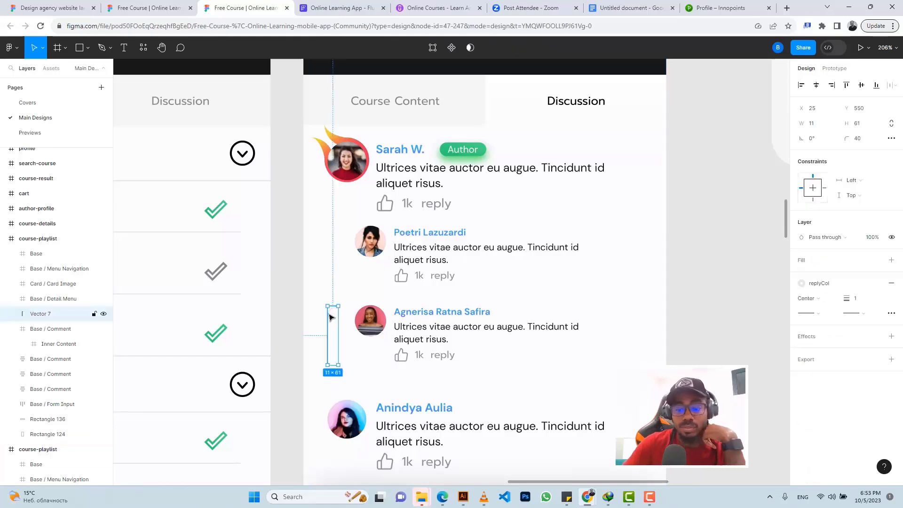
pyautogui.press('Delete')
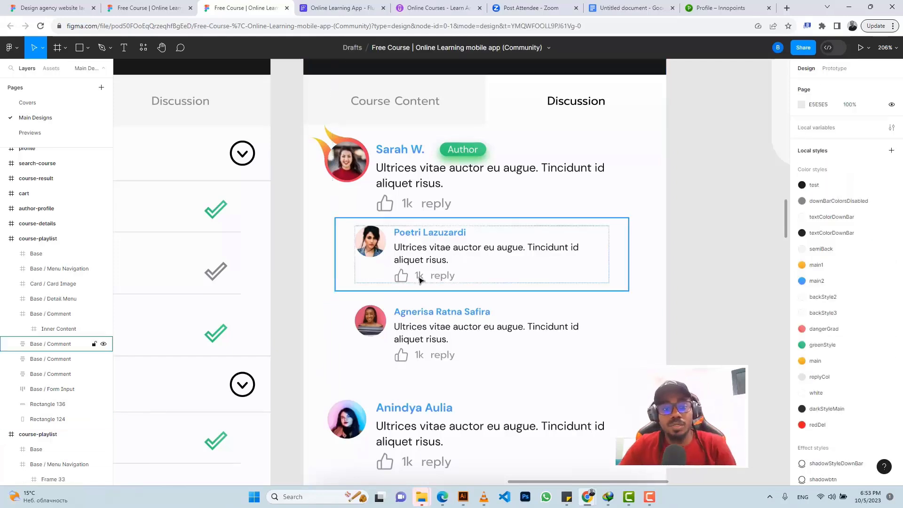
# Step: Review the discussion thread down to the comment field and select the first comment, marked Author
pyautogui.scroll(-1, 420, 281)
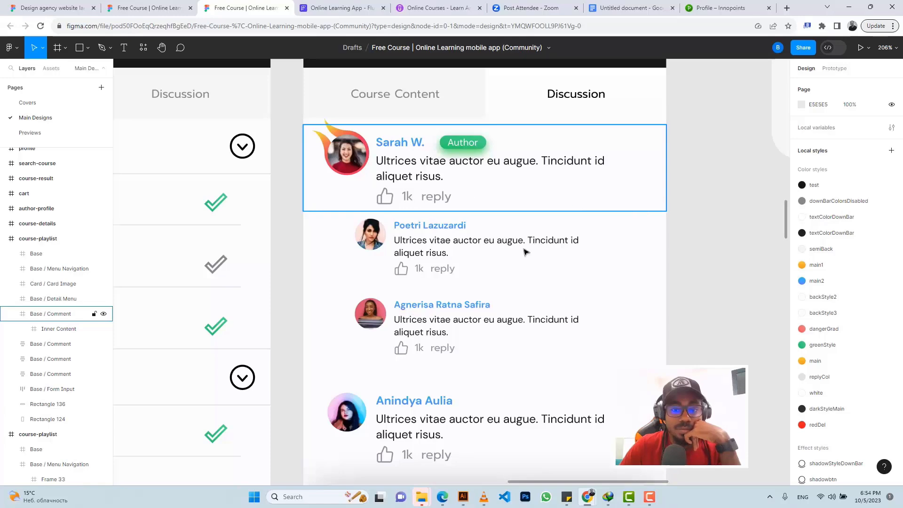
pyautogui.scroll(-5, 532, 264)
pyautogui.scroll(2, 584, 245)
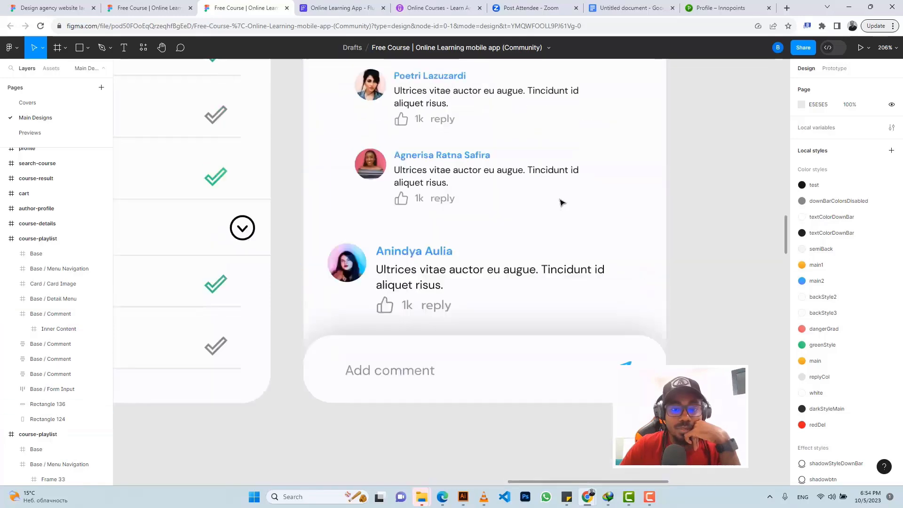
pyautogui.scroll(5, 561, 202)
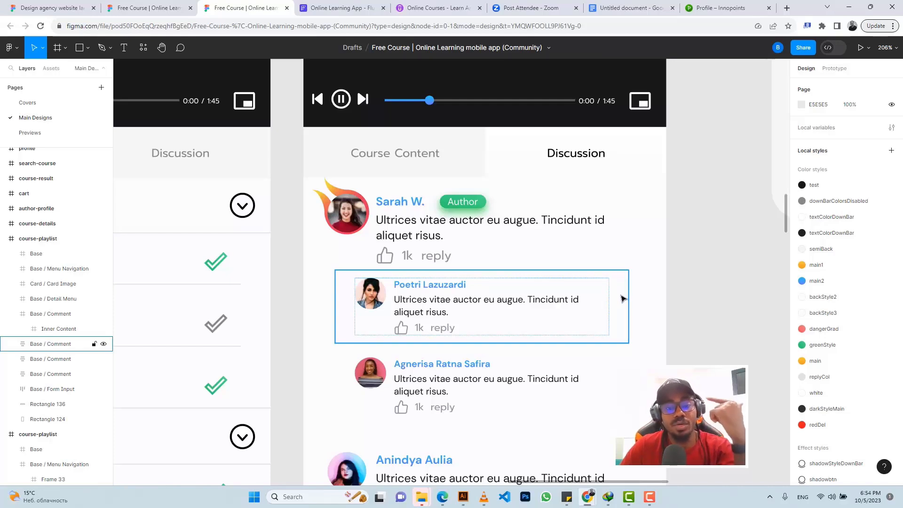
pyautogui.click(391, 207)
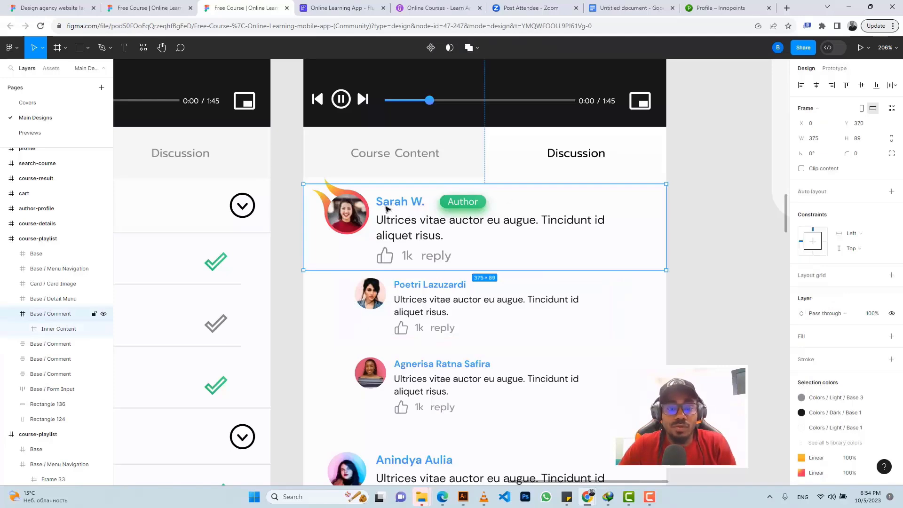
# Step: Switch to FlutterFlow and add a Row to the page's main Column, below the ListView
pyautogui.click(332, 7)
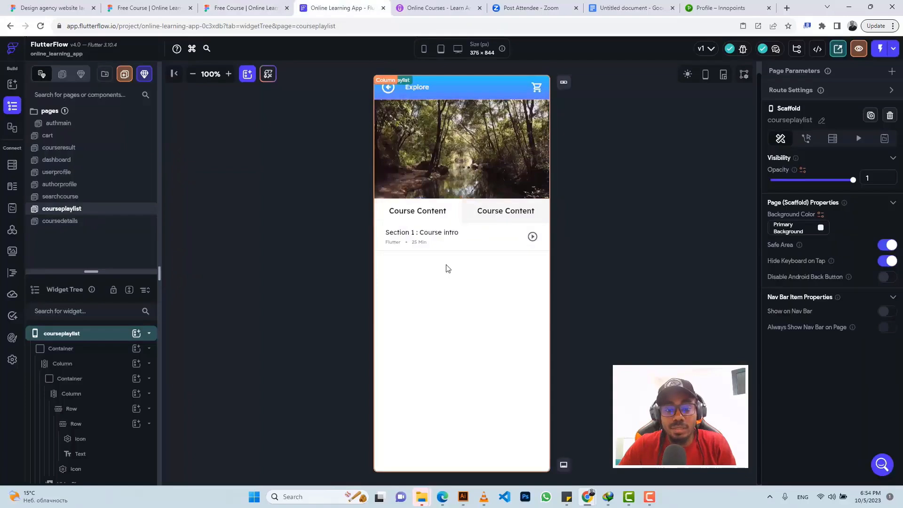
pyautogui.click(422, 284)
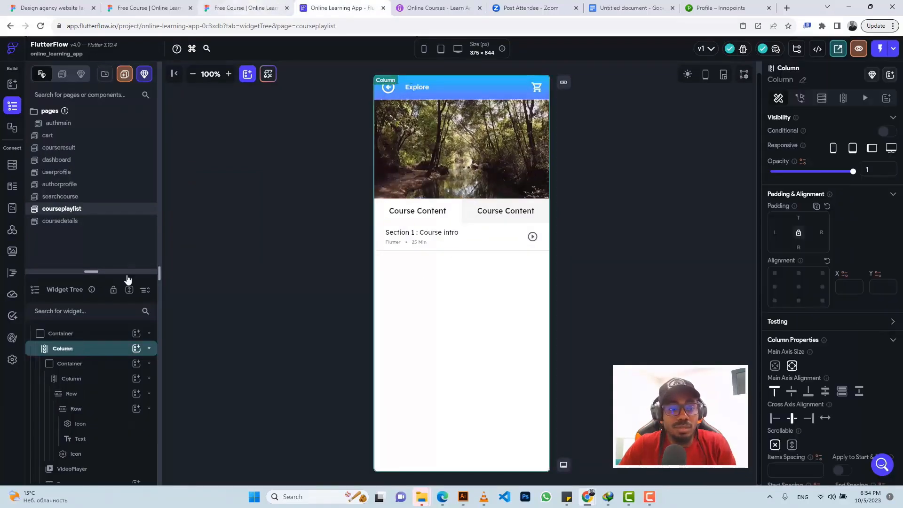
pyautogui.click(136, 349)
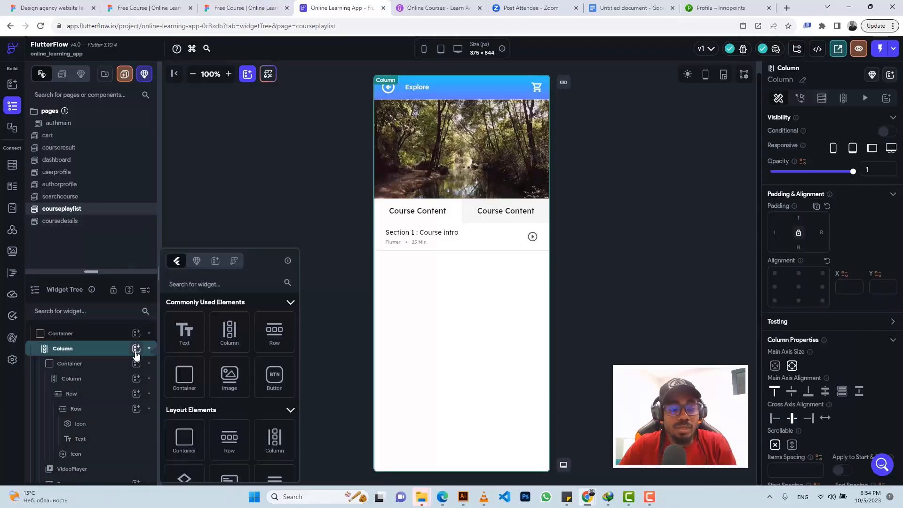
pyautogui.click(252, 4)
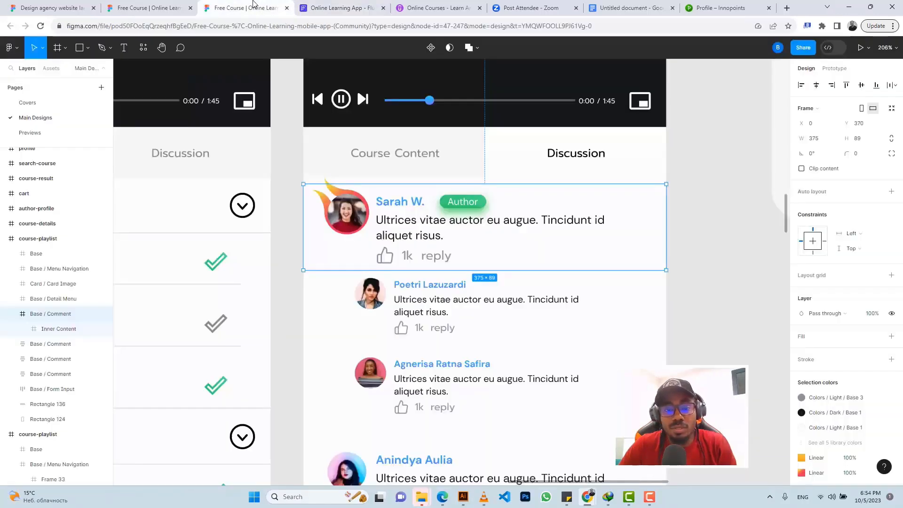
pyautogui.click(315, 8)
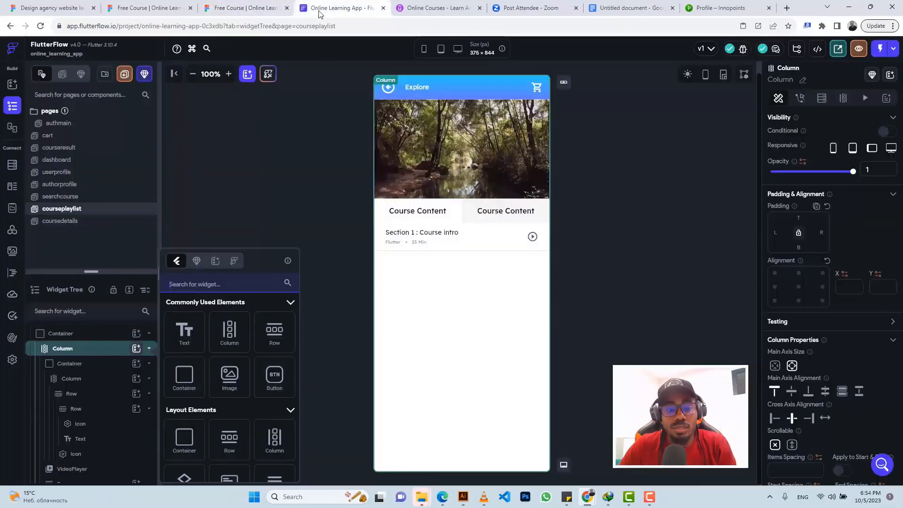
pyautogui.click(276, 332)
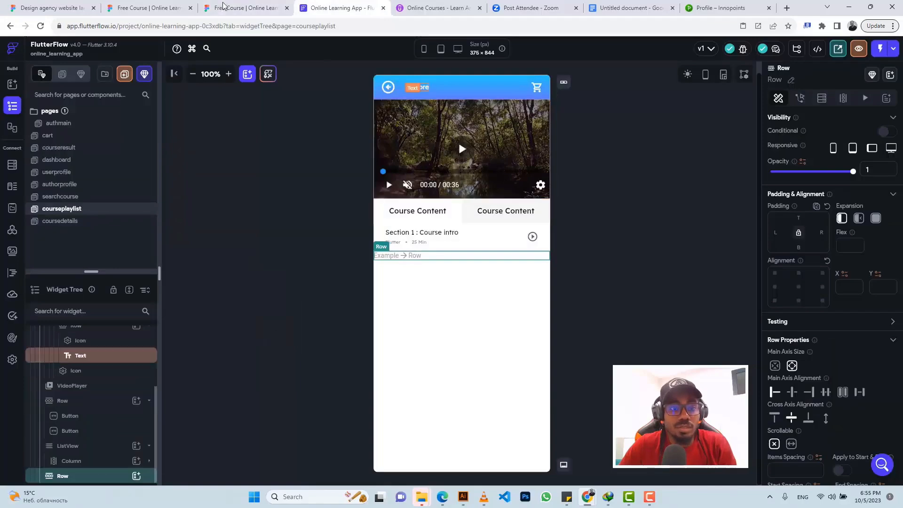
# Step: In Figma, export the flame logo behind the author's profile picture as a 1x PNG
pyautogui.click(223, 6)
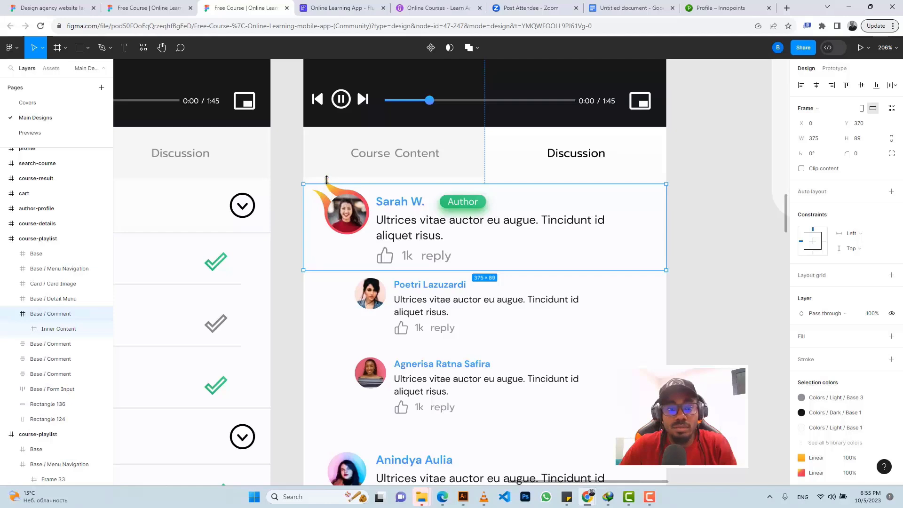
pyautogui.click(328, 186)
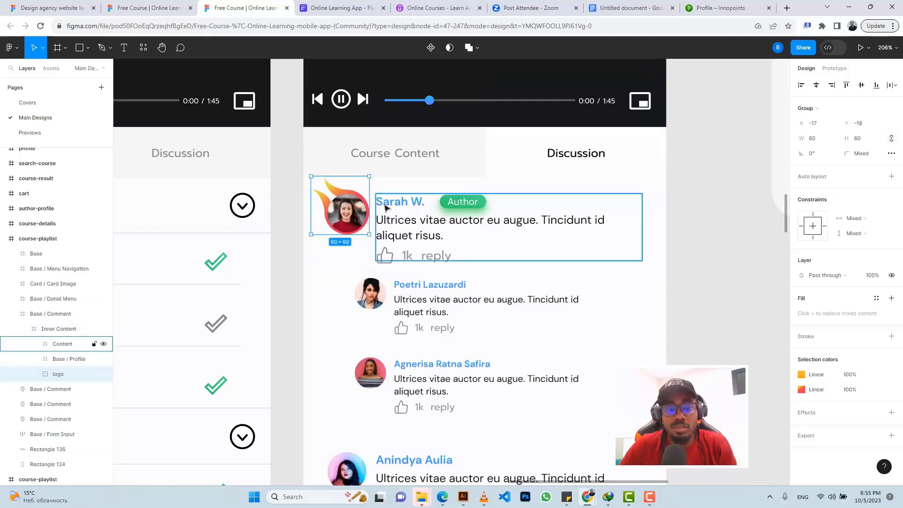
pyautogui.click(819, 434)
pyautogui.scroll(-2, 824, 426)
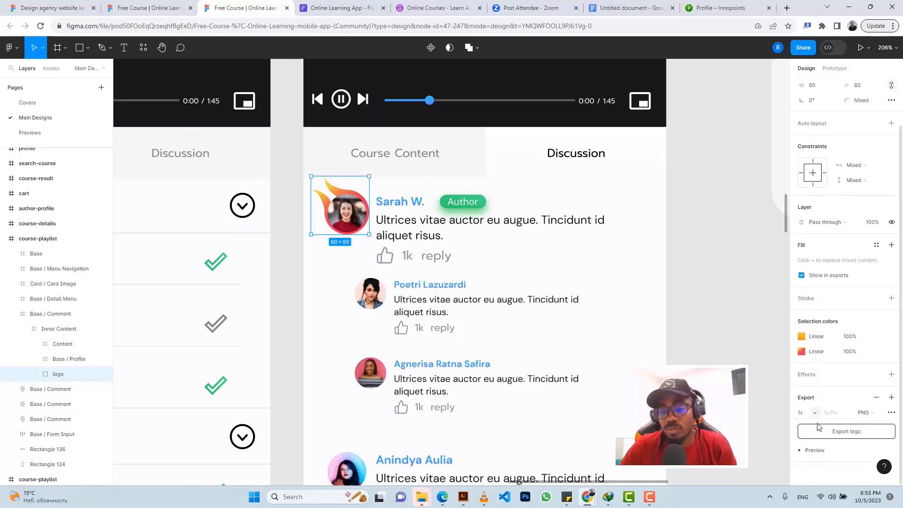
pyautogui.click(816, 450)
pyautogui.scroll(-2, 814, 443)
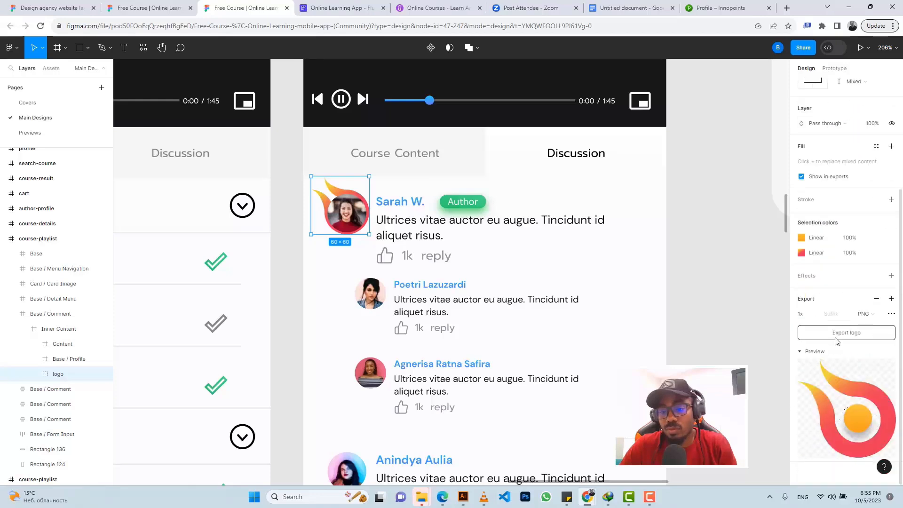
pyautogui.click(835, 335)
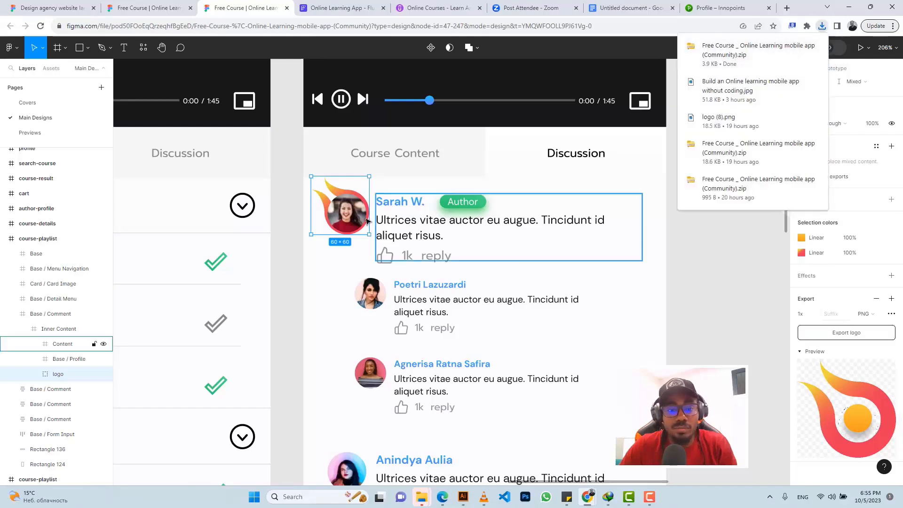
# Step: Export the profile picture of the first comment, marked Author, as a 1x PNG and check the recent downloads
pyautogui.click(364, 220)
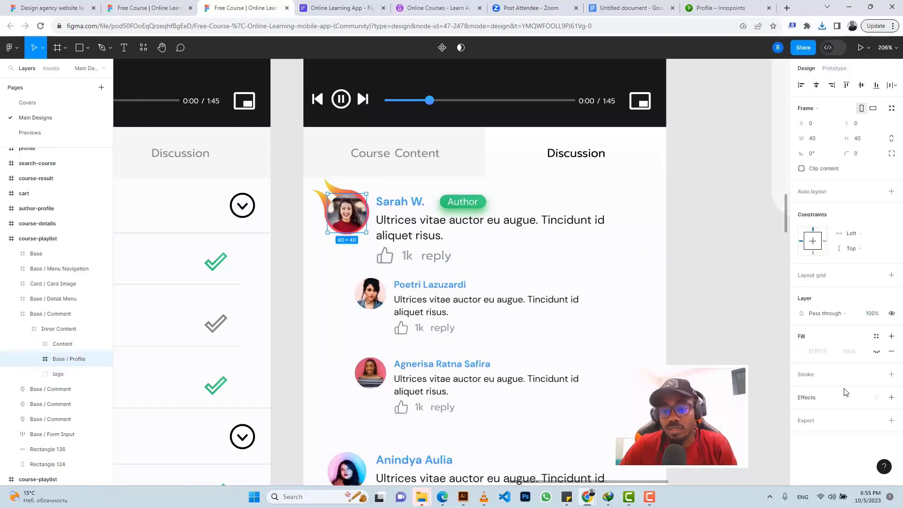
pyautogui.click(807, 420)
pyautogui.scroll(-3, 814, 415)
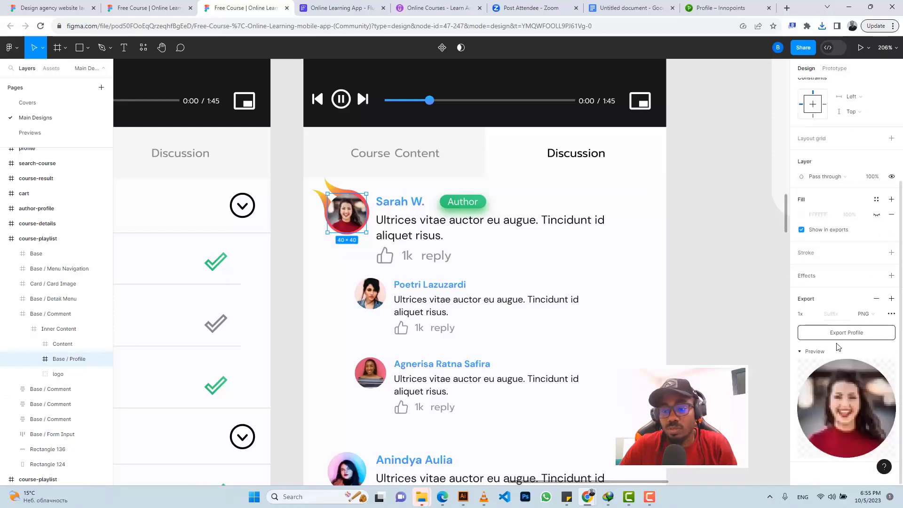
pyautogui.click(813, 313)
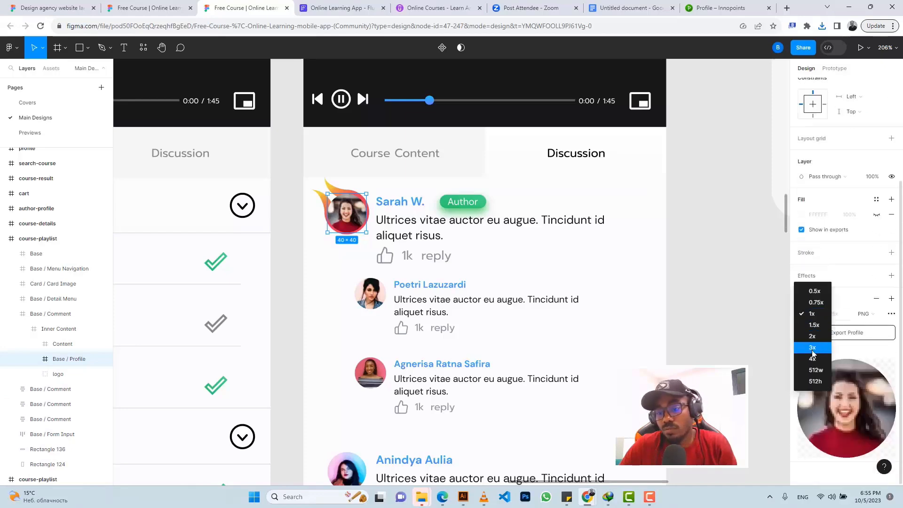
pyautogui.click(815, 348)
pyautogui.click(817, 315)
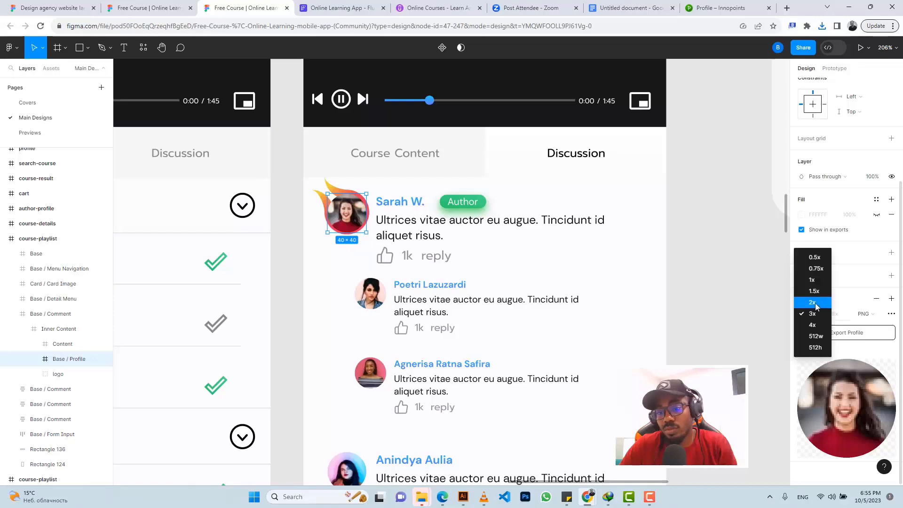
pyautogui.click(812, 280)
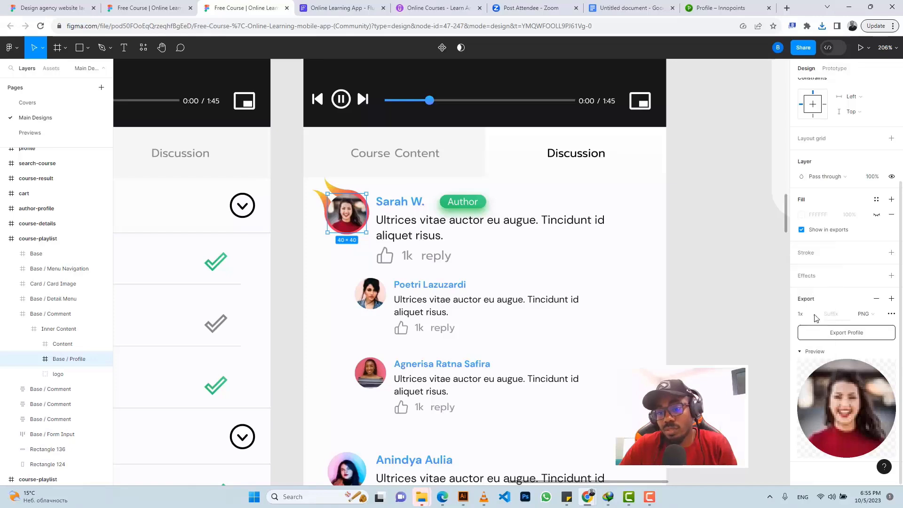
pyautogui.click(825, 335)
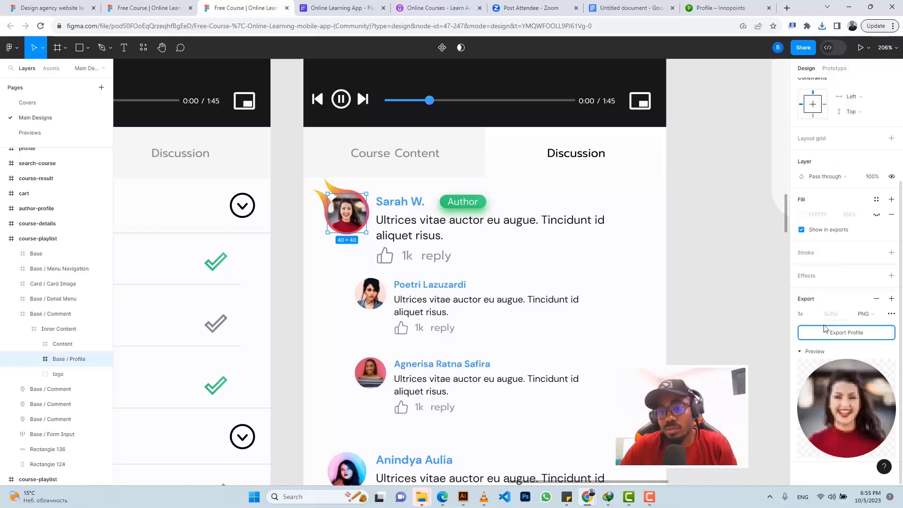
pyautogui.click(822, 26)
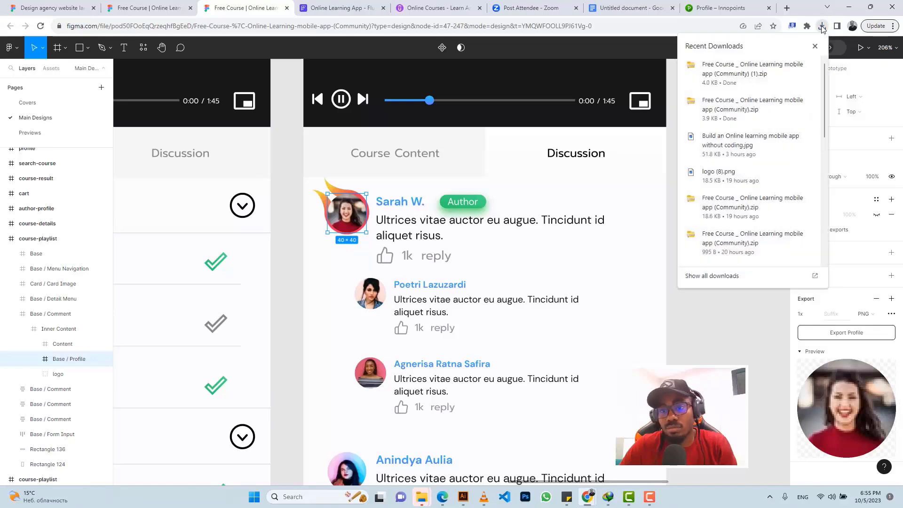
pyautogui.click(823, 28)
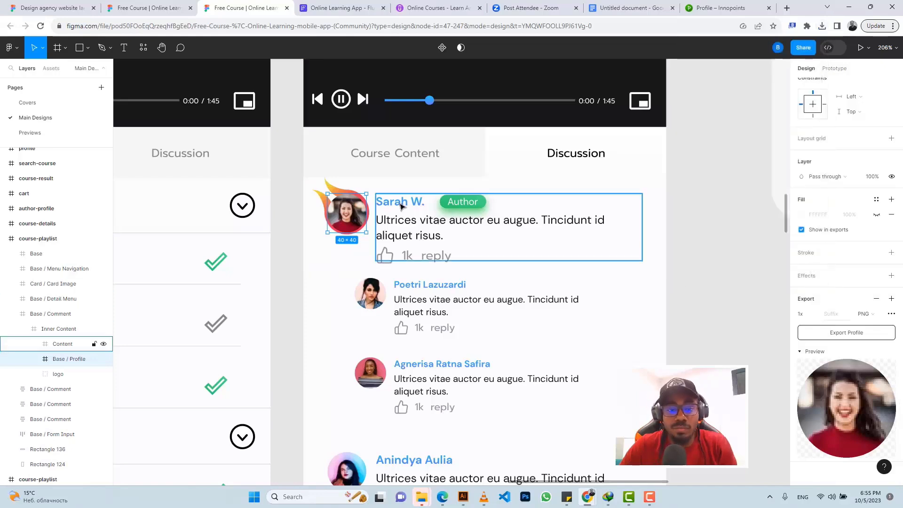
# Step: Switch to FlutterFlow and add an Image to the empty Row below the ListView
pyautogui.click(403, 206)
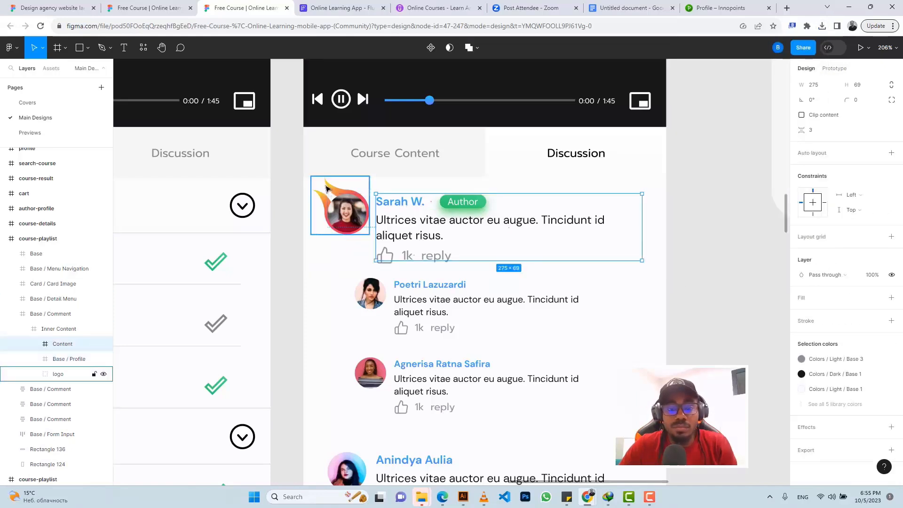
pyautogui.click(323, 9)
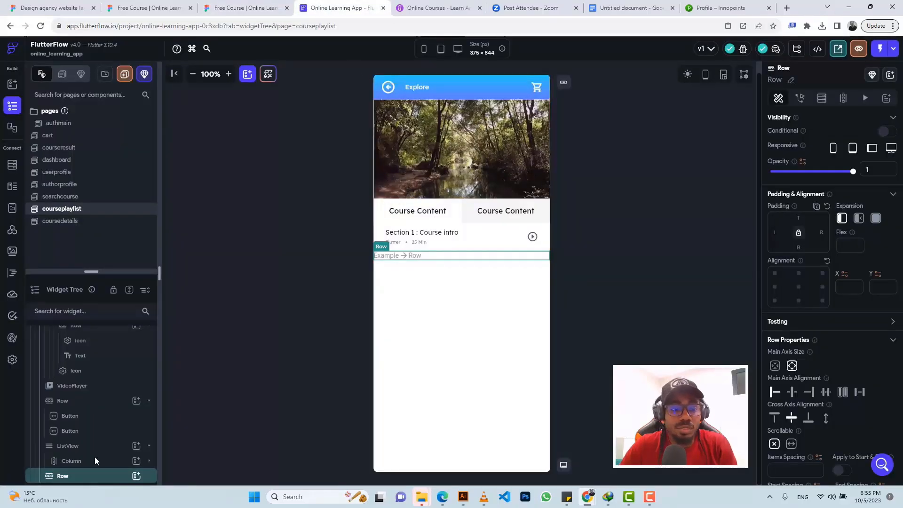
pyautogui.click(245, 8)
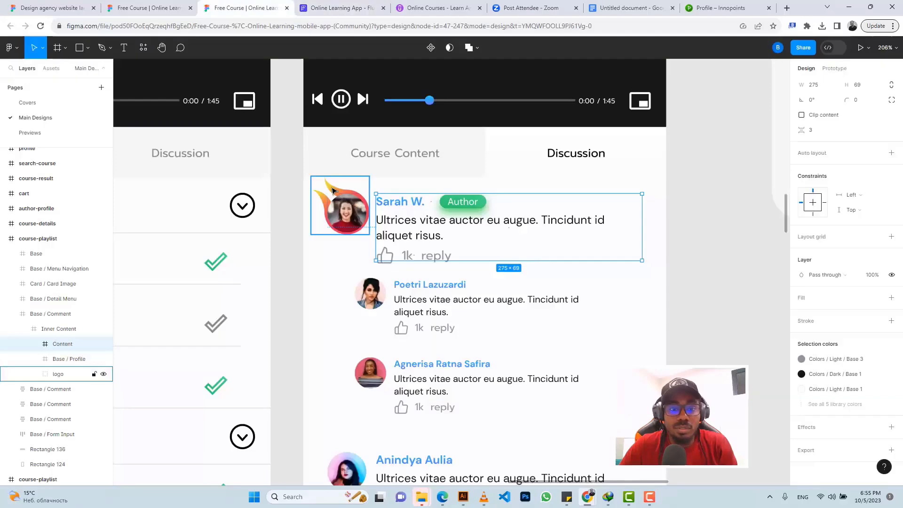
pyautogui.click(332, 190)
pyautogui.click(339, 8)
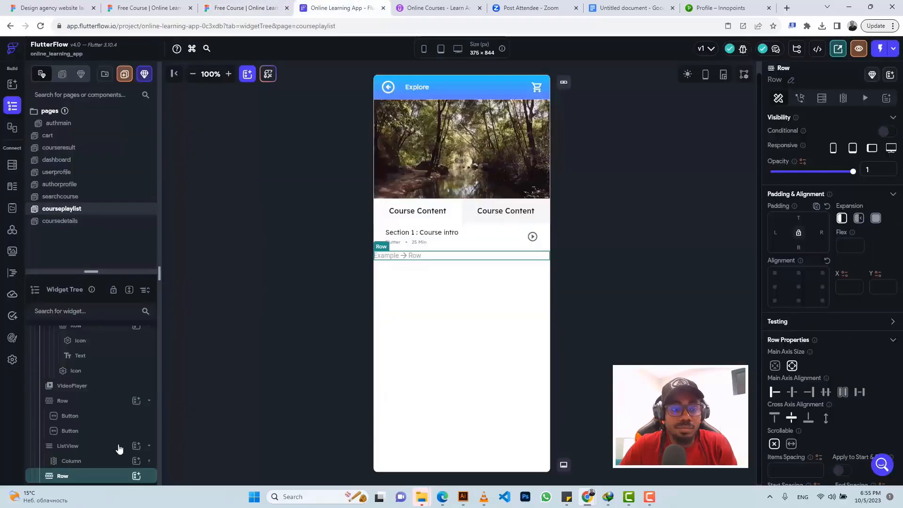
pyautogui.click(136, 476)
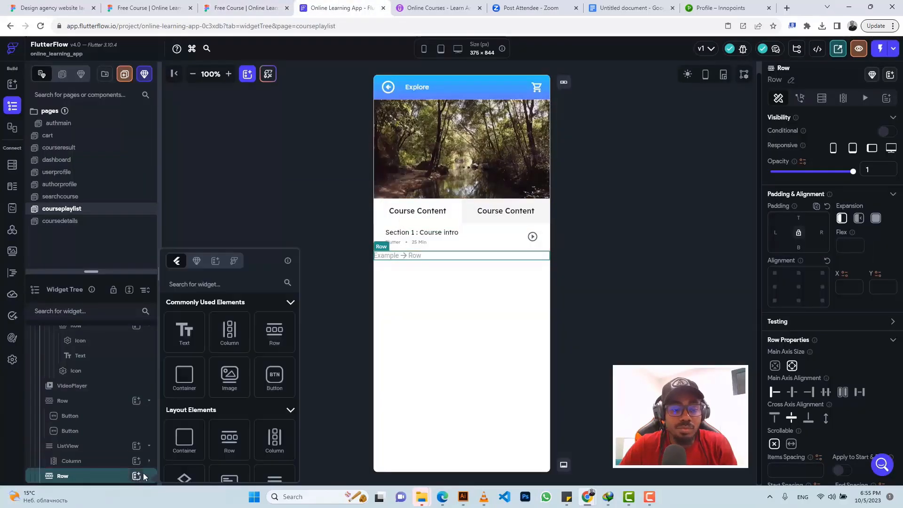
pyautogui.moveTo(229, 387); pyautogui.dragTo(383, 380)
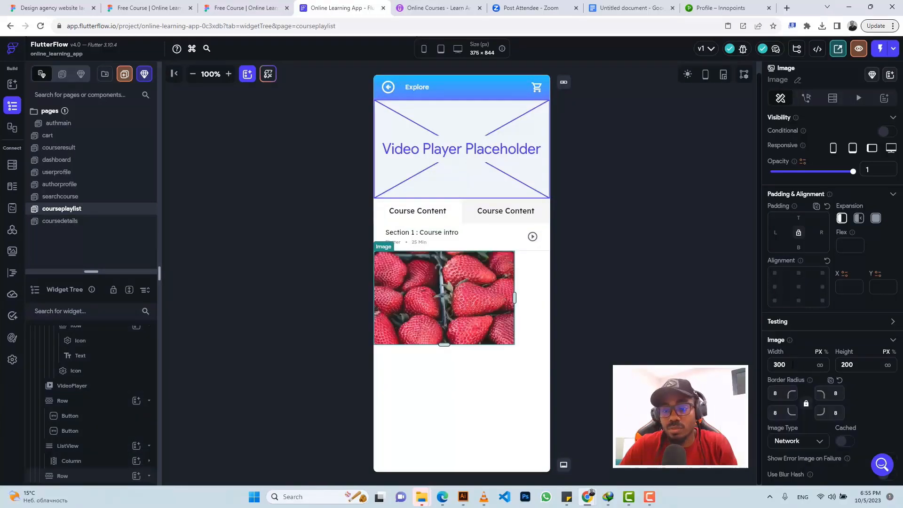
# Step: Set the image's width and height to 60 px and clear its border radius
pyautogui.doubleClick(798, 371)
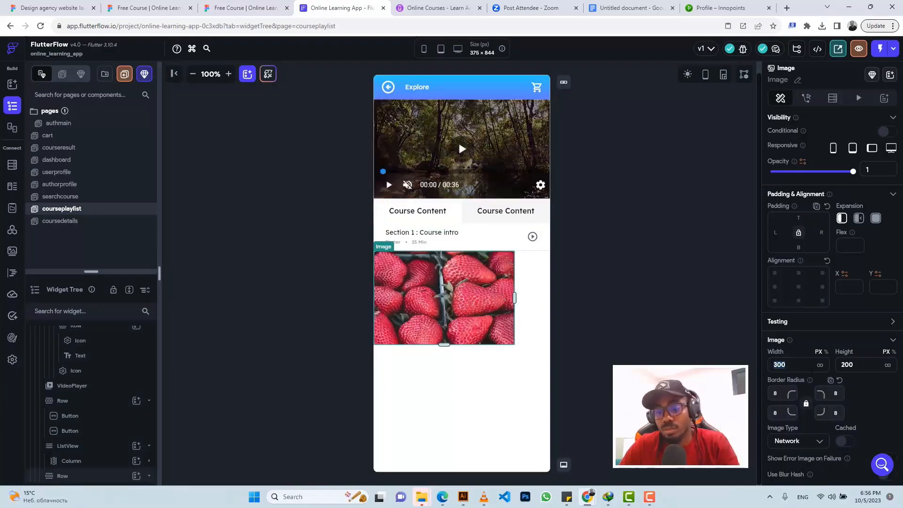
pyautogui.write('60')
pyautogui.press('Tab')
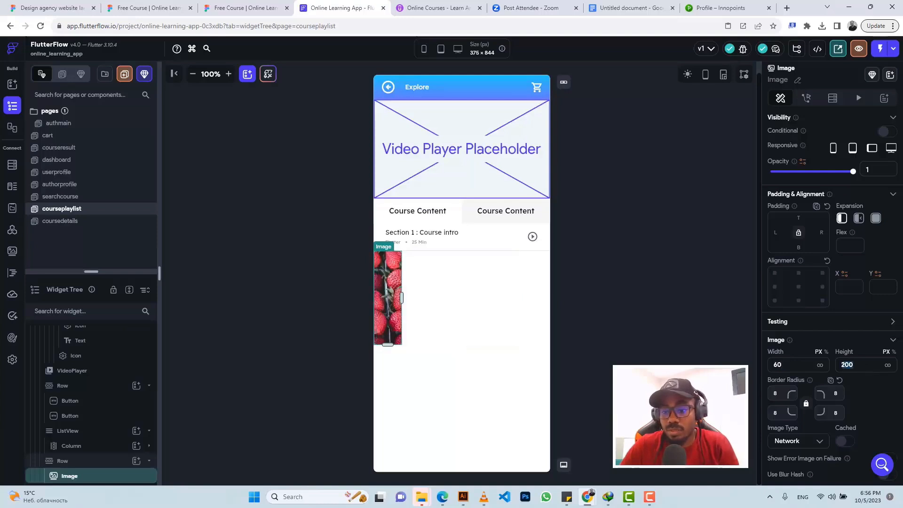
pyautogui.write('6')
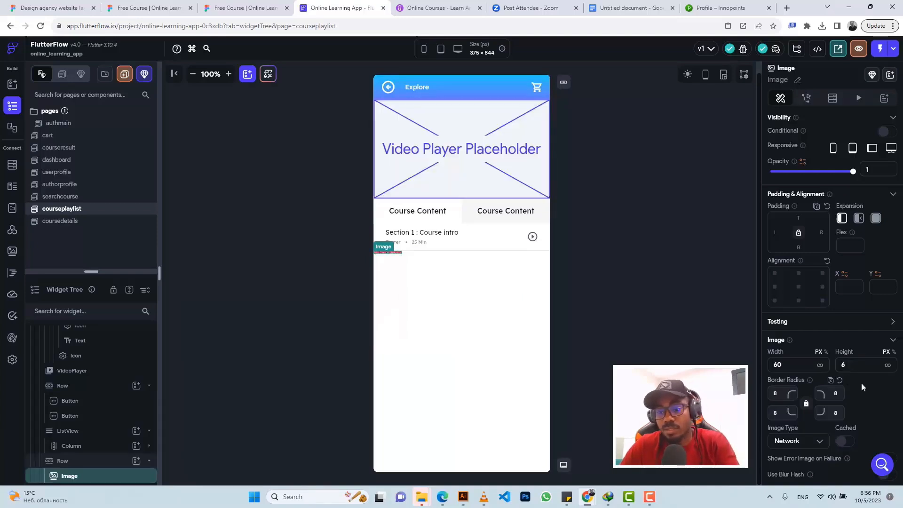
pyautogui.write('0')
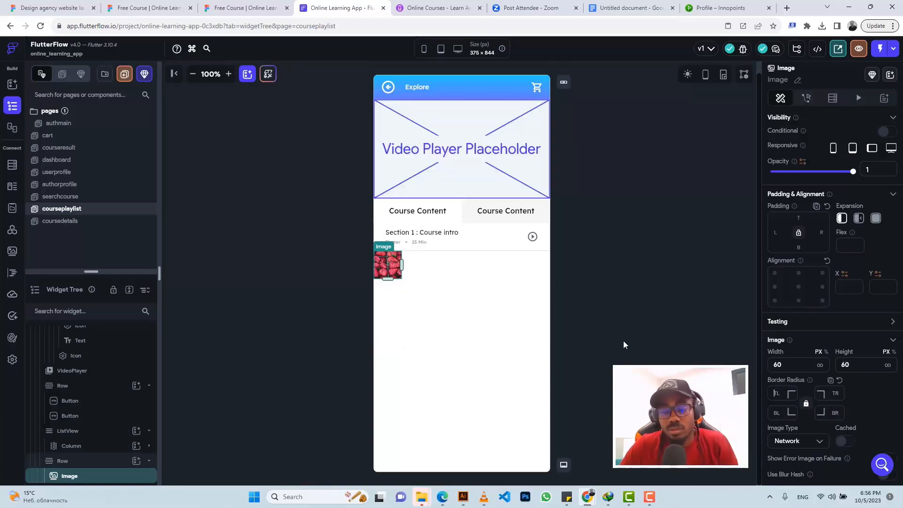
# Step: Set the image type to Asset and start an image upload from the Downloads folder, showing all file types
pyautogui.scroll(-1, 853, 397)
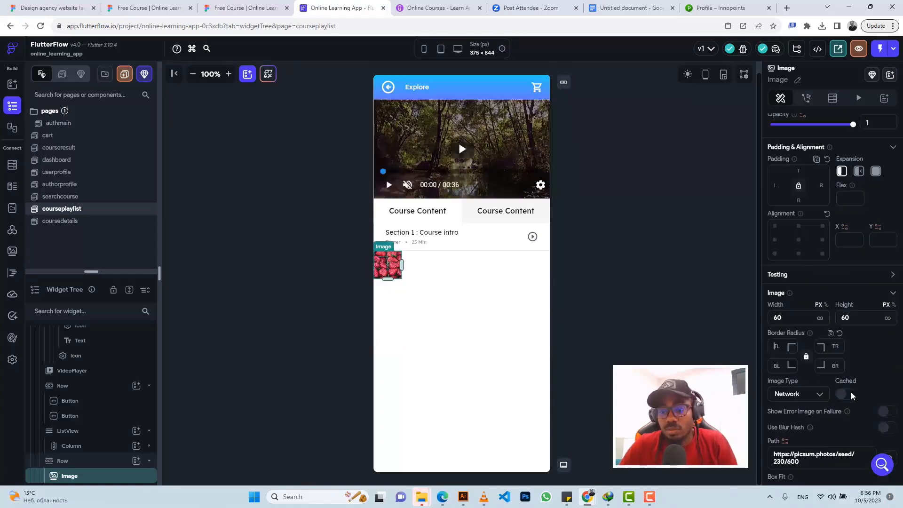
pyautogui.scroll(-2, 853, 397)
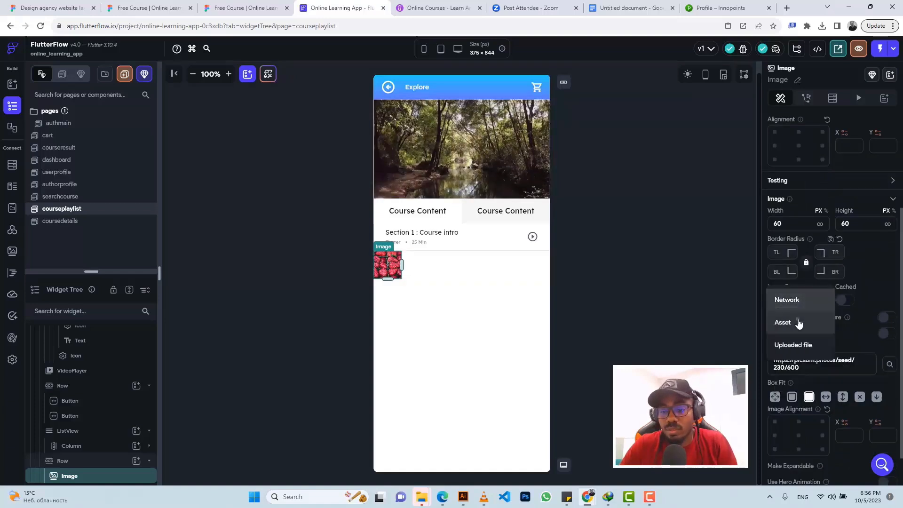
pyautogui.click(799, 323)
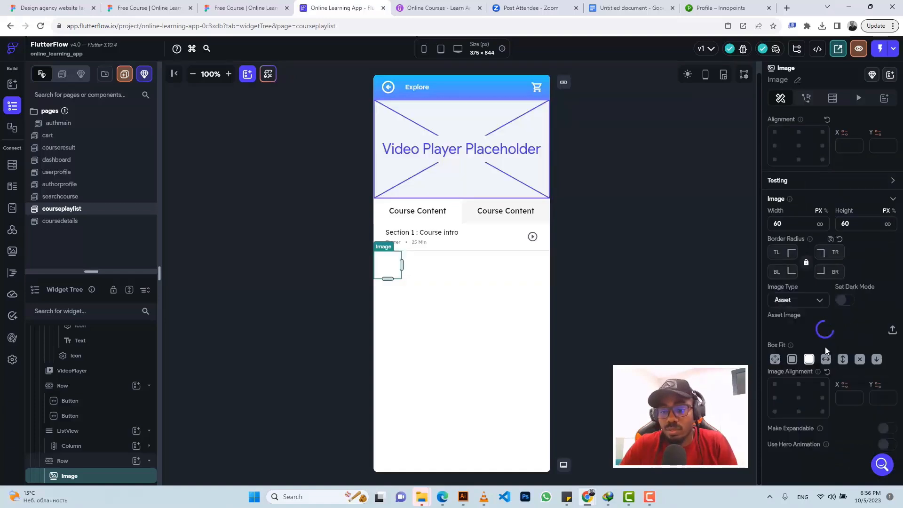
pyautogui.click(893, 333)
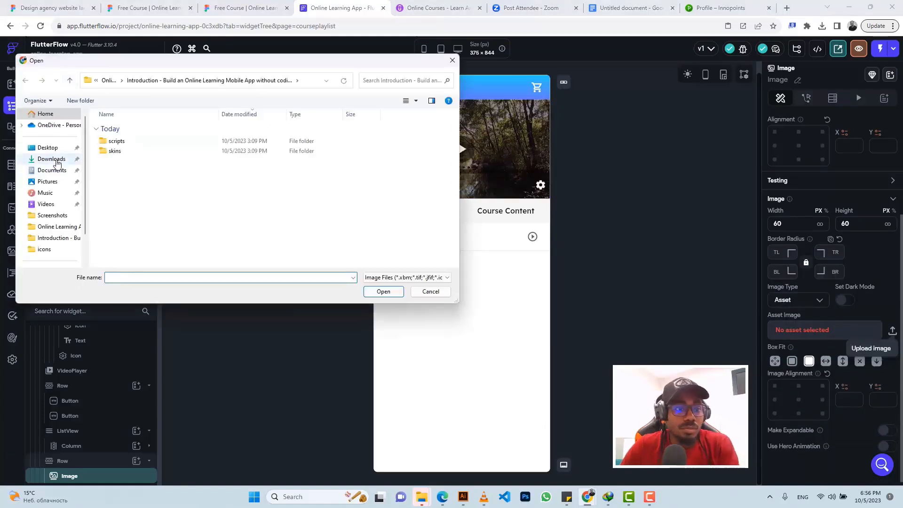
pyautogui.click(57, 162)
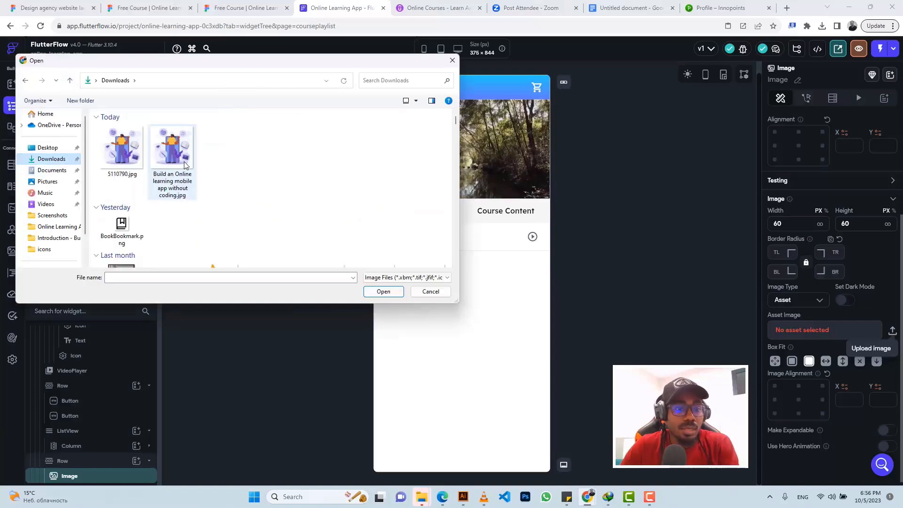
pyautogui.click(388, 277)
pyautogui.click(389, 287)
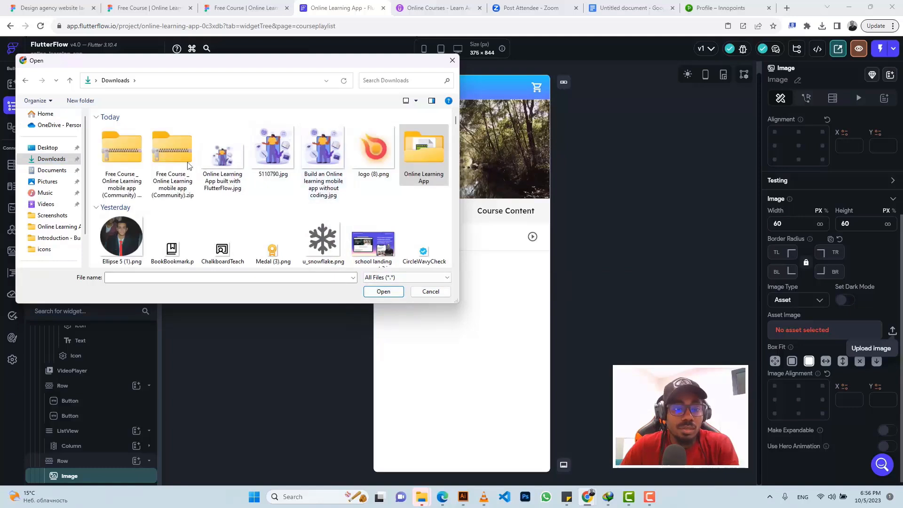
# Step: Move "Free Course _ Online Learning mobile app (Community).zip" from Downloads into Online Learning App > images, replacing the existing file
pyautogui.click(175, 156)
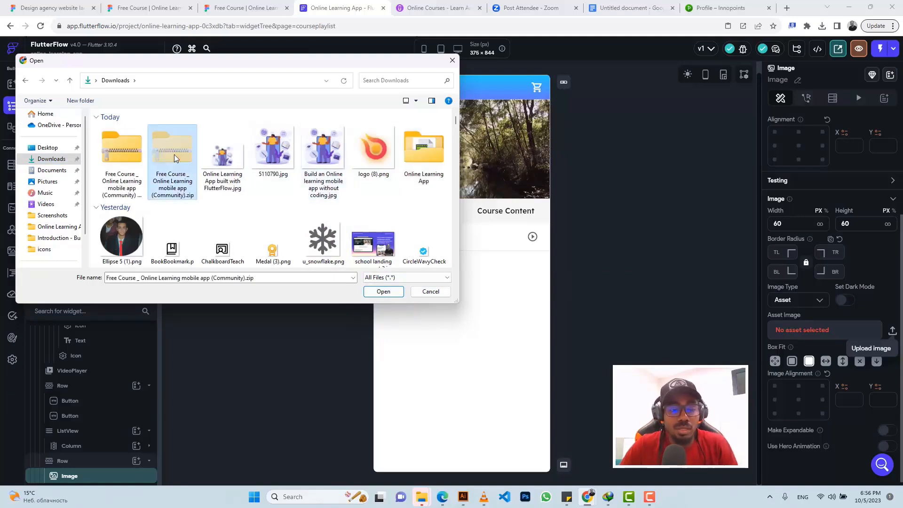
pyautogui.doubleClick(425, 152)
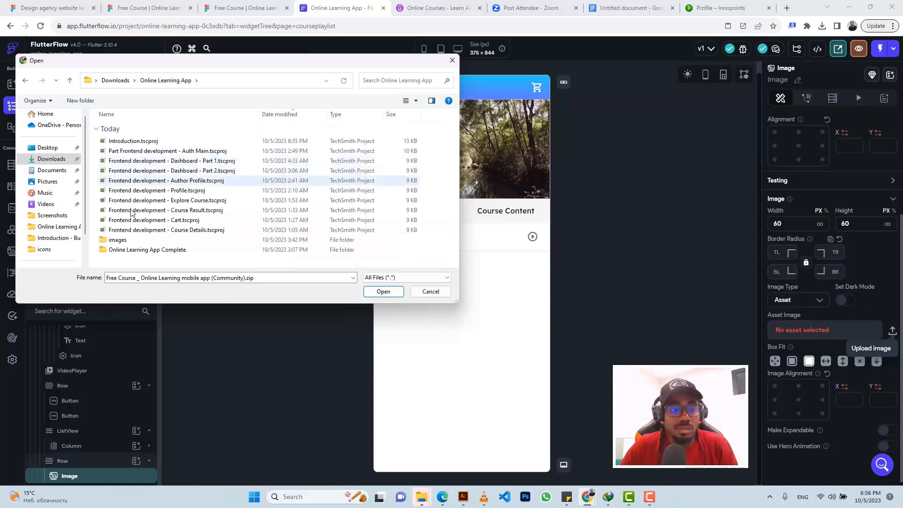
pyautogui.doubleClick(130, 242)
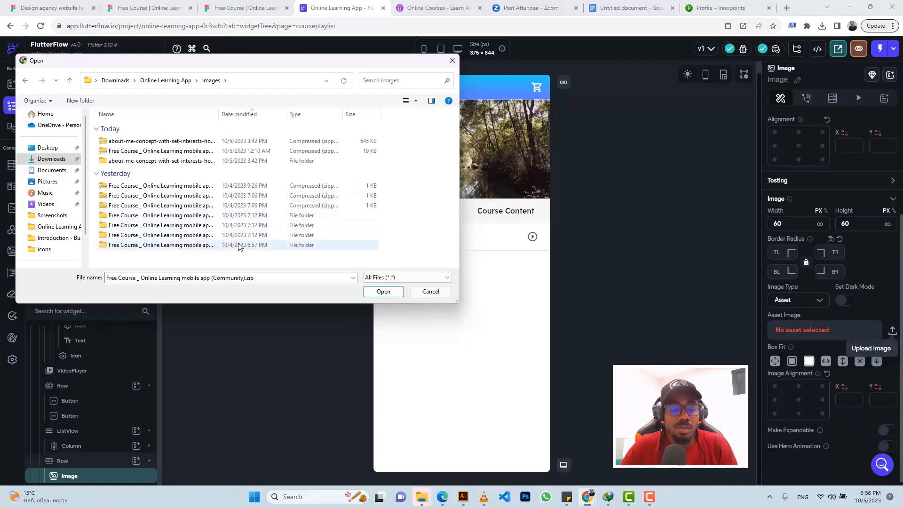
pyautogui.click(176, 142)
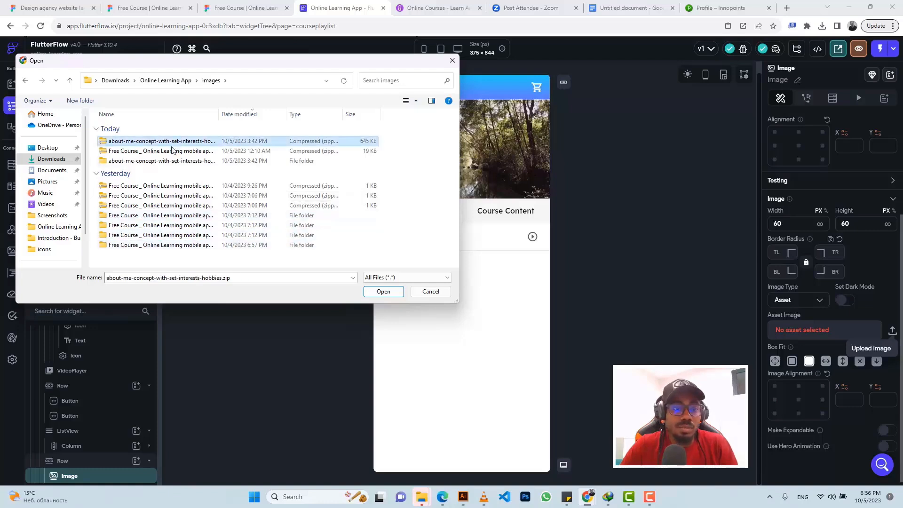
pyautogui.click(409, 215)
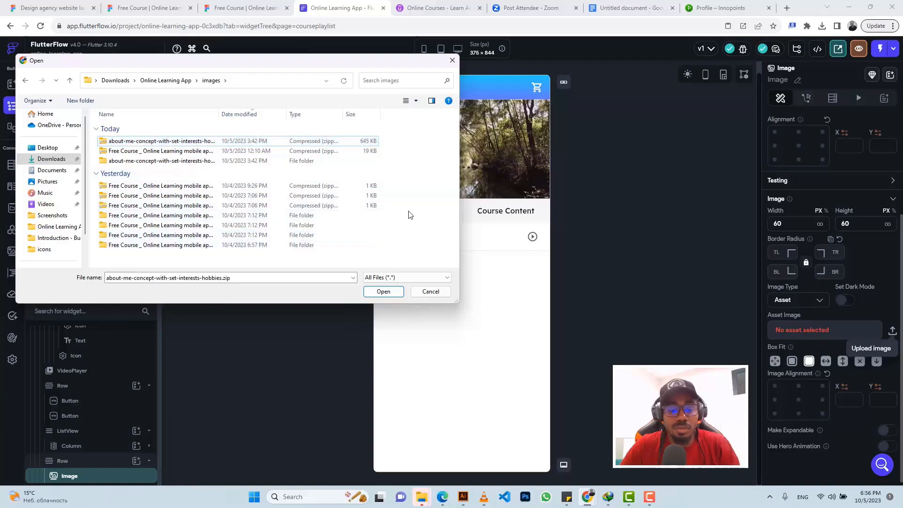
pyautogui.hotkey('ctrl', 'v')
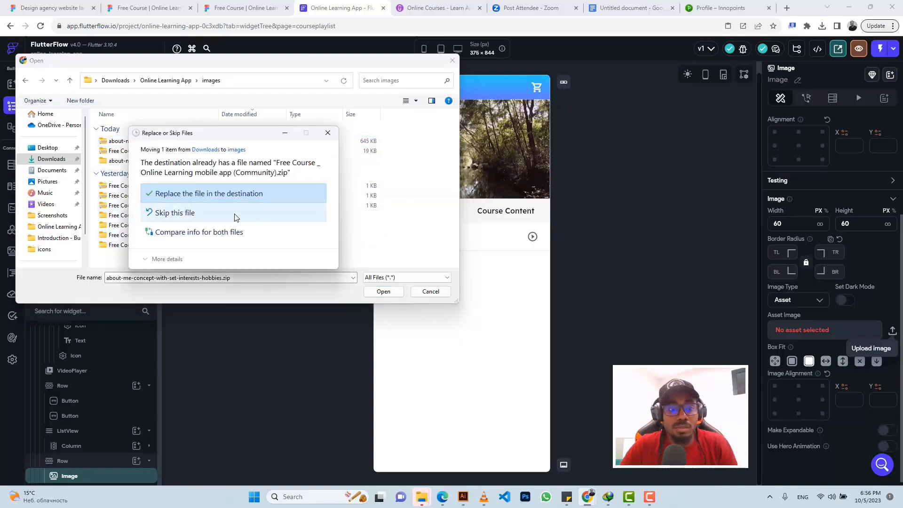
pyautogui.click(228, 195)
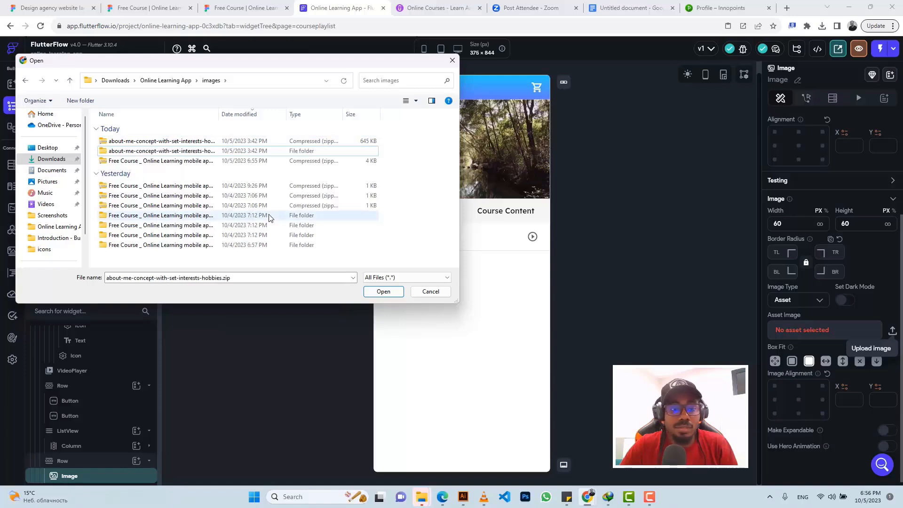
# Step: Extract the moved Free Course zip archive within the images folder
pyautogui.click(241, 162)
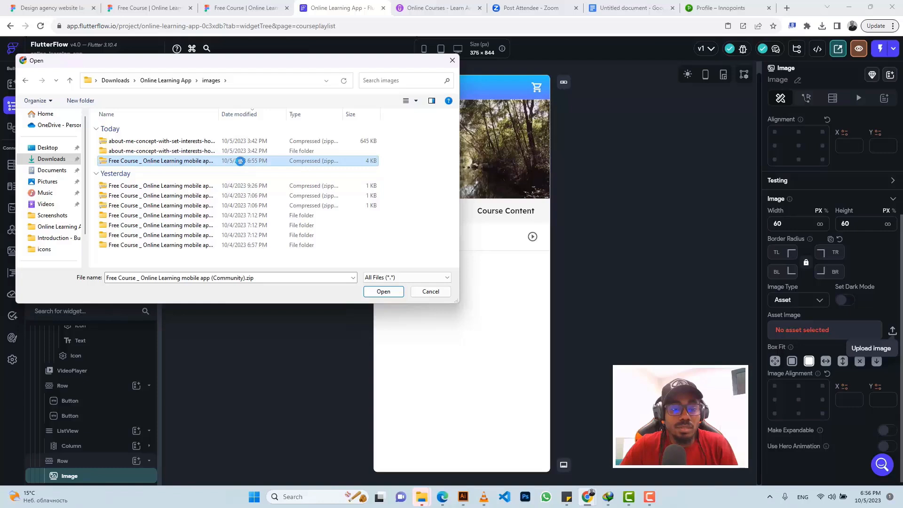
pyautogui.rightClick(238, 160)
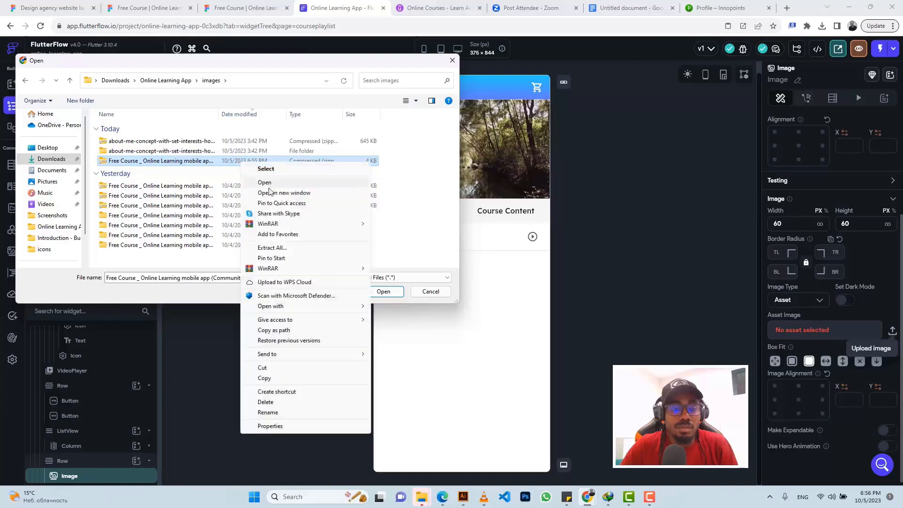
pyautogui.click(279, 250)
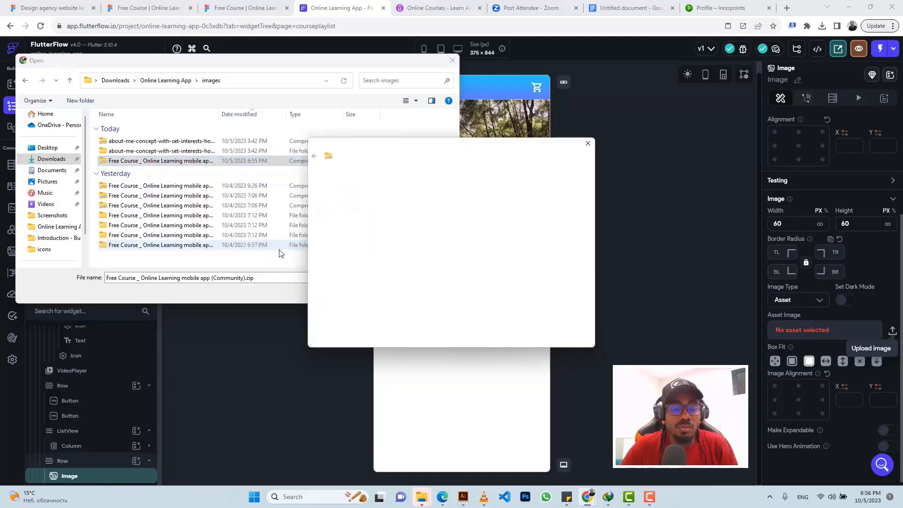
pyautogui.click(537, 339)
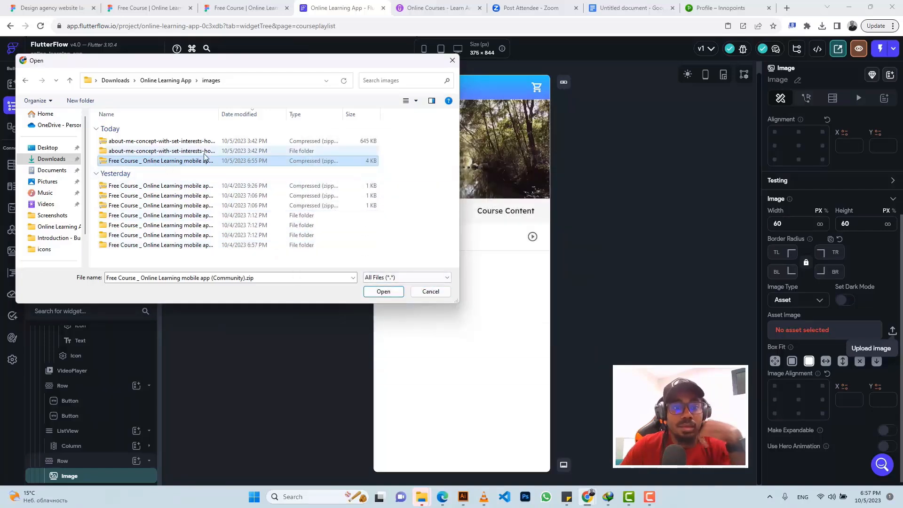
# Step: Upload logo.png from the extracted archive's Base folder as the image asset and compare it with the logo in Figma
pyautogui.doubleClick(252, 245)
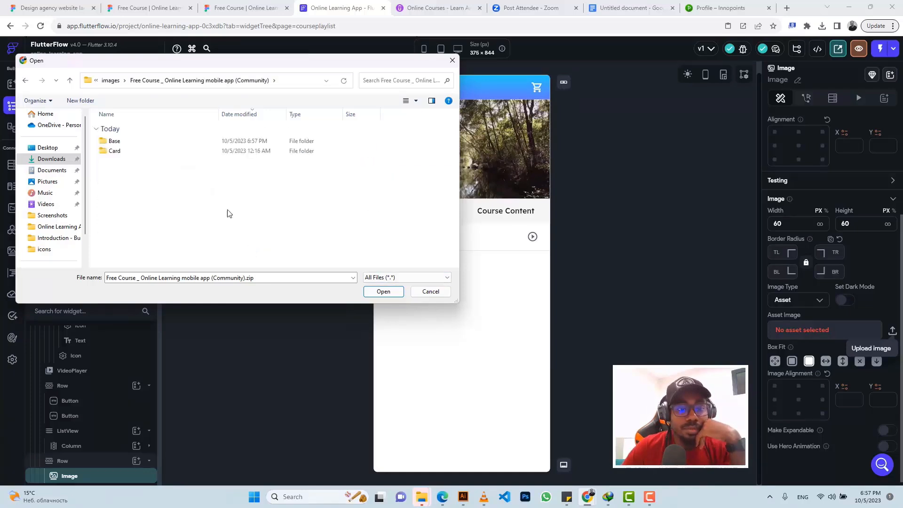
pyautogui.click(173, 144)
pyautogui.doubleClick(174, 148)
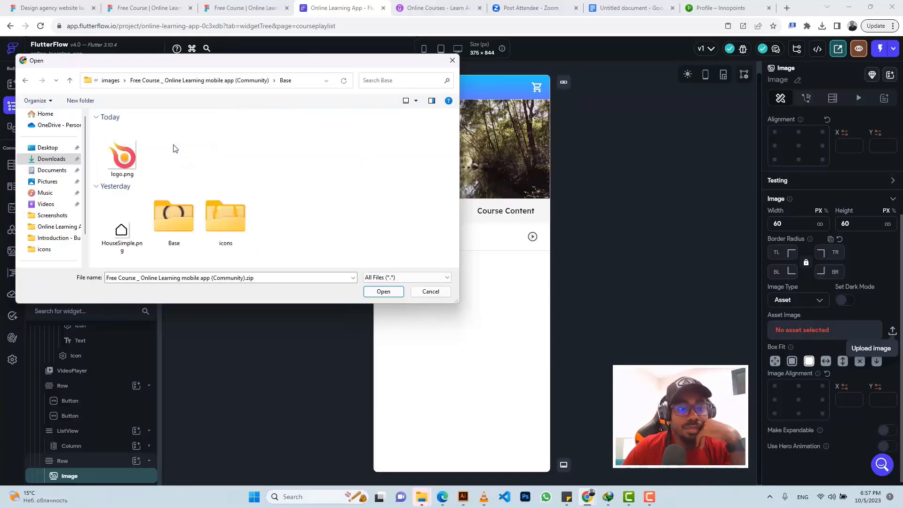
pyautogui.click(123, 162)
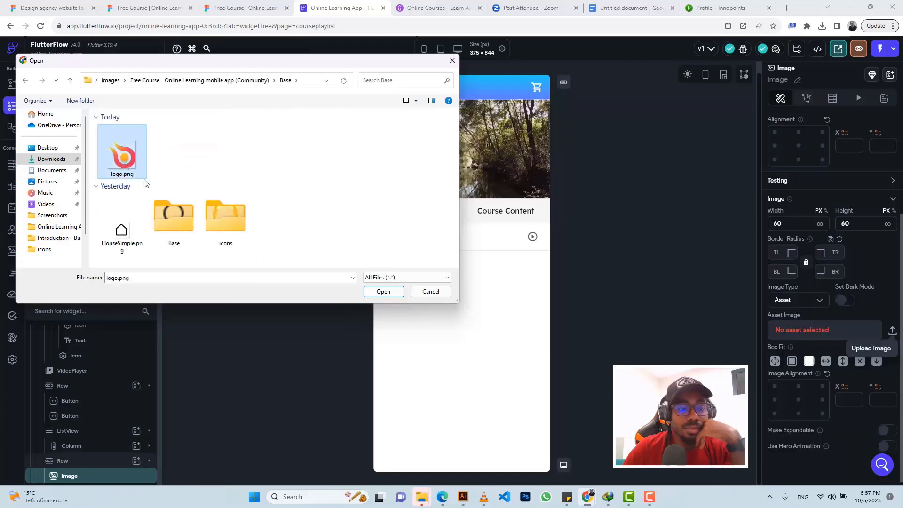
pyautogui.click(383, 291)
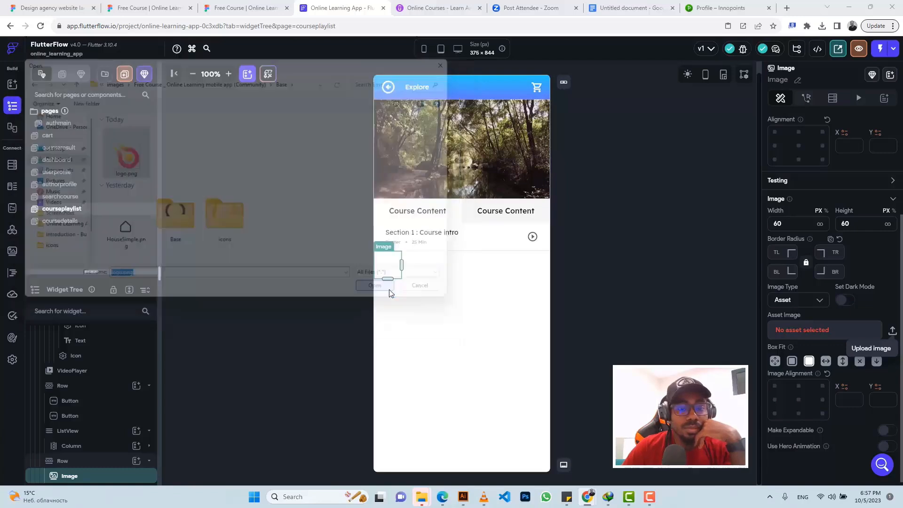
pyautogui.click(218, 6)
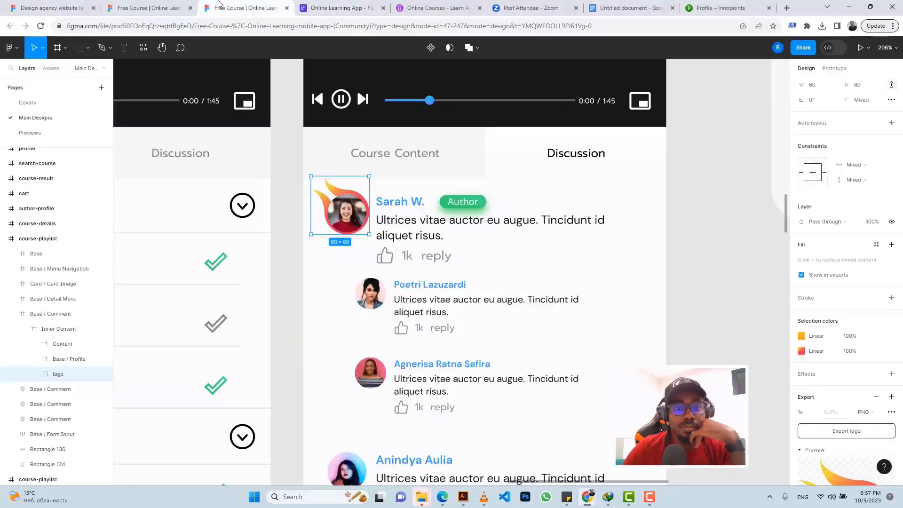
pyautogui.scroll(-2, 826, 332)
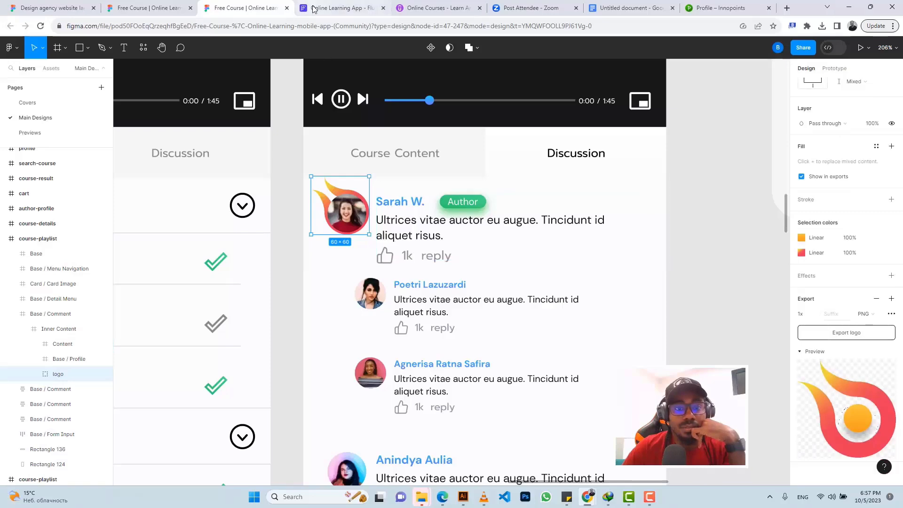
pyautogui.click(337, 7)
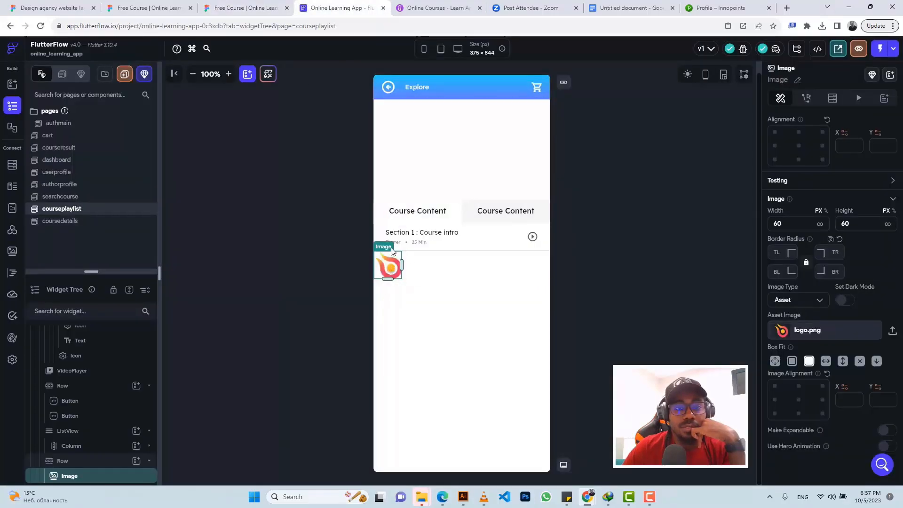
# Step: In Figma, inspect the first comment's author name in Dev Mode and copy its text content
pyautogui.click(231, 5)
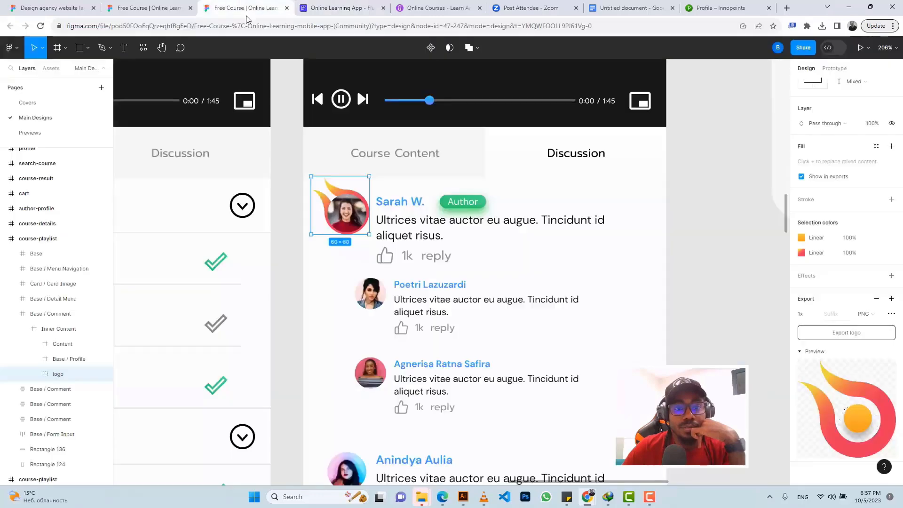
pyautogui.click(399, 205)
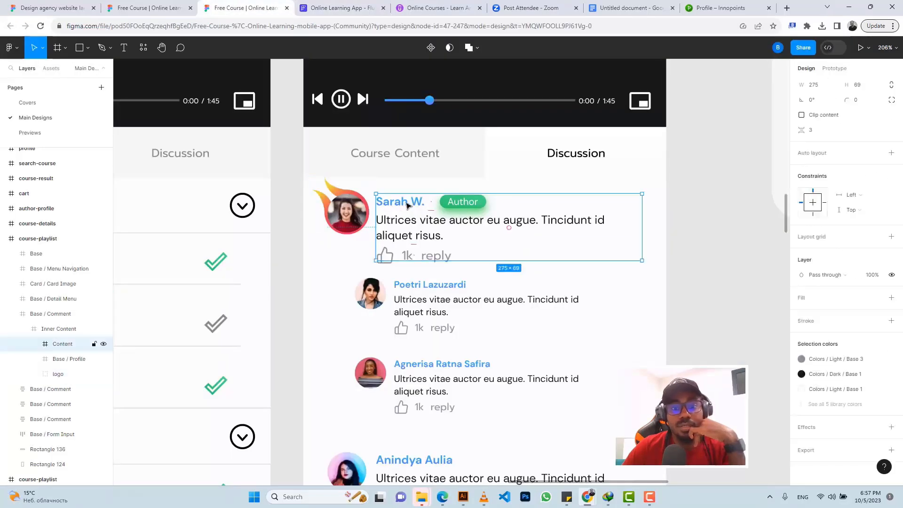
pyautogui.doubleClick(406, 204)
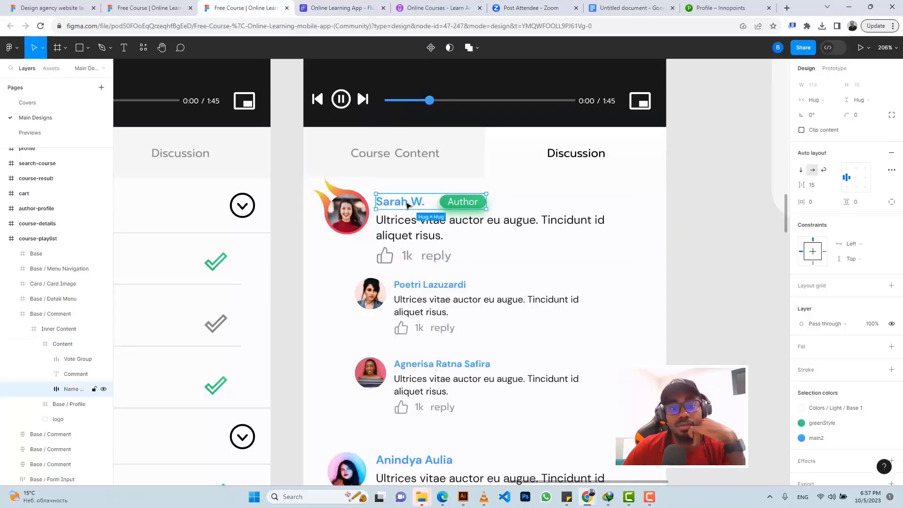
pyautogui.doubleClick(407, 203)
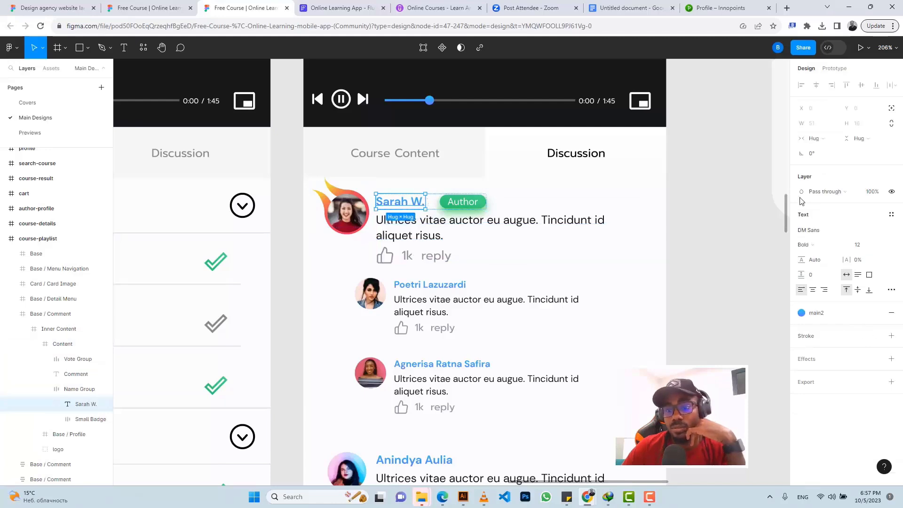
pyautogui.click(837, 48)
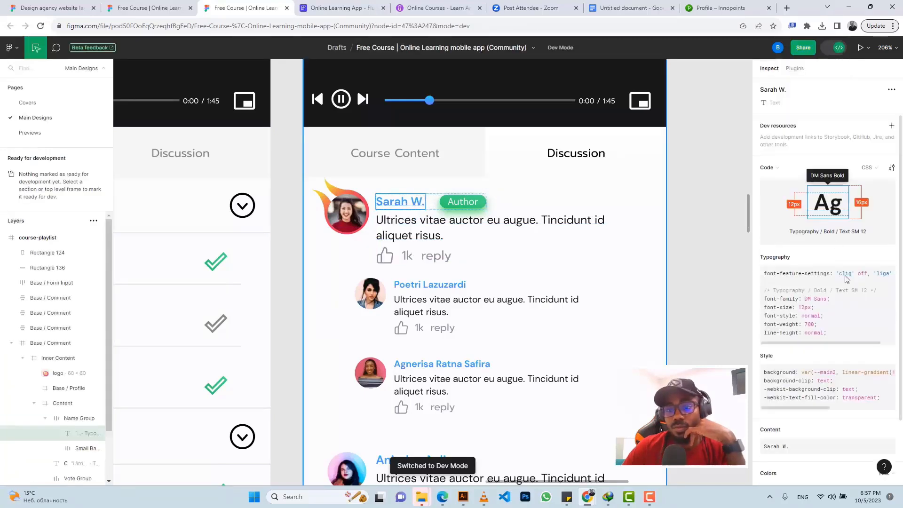
pyautogui.scroll(-2, 839, 397)
pyautogui.click(889, 353)
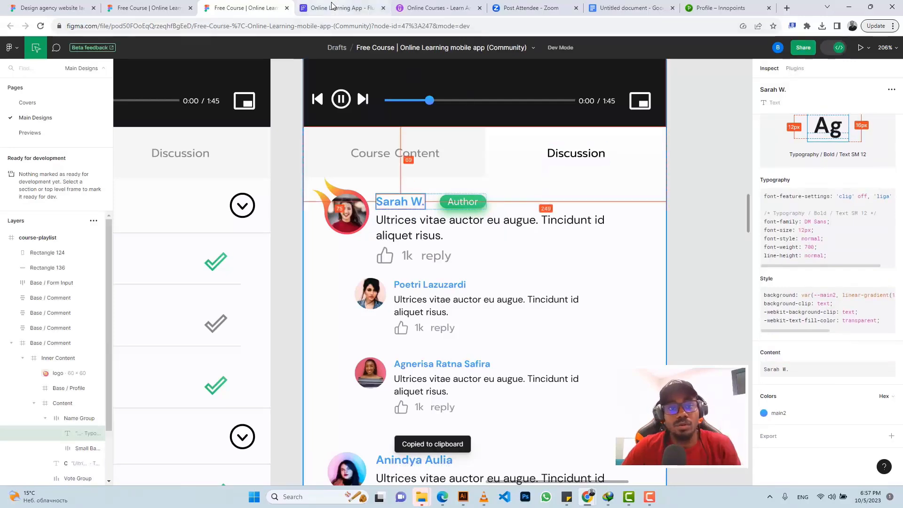
# Step: In FlutterFlow, add a column beside the logo image in the comment row and nest a row inside it
pyautogui.click(343, 8)
pyautogui.click(423, 271)
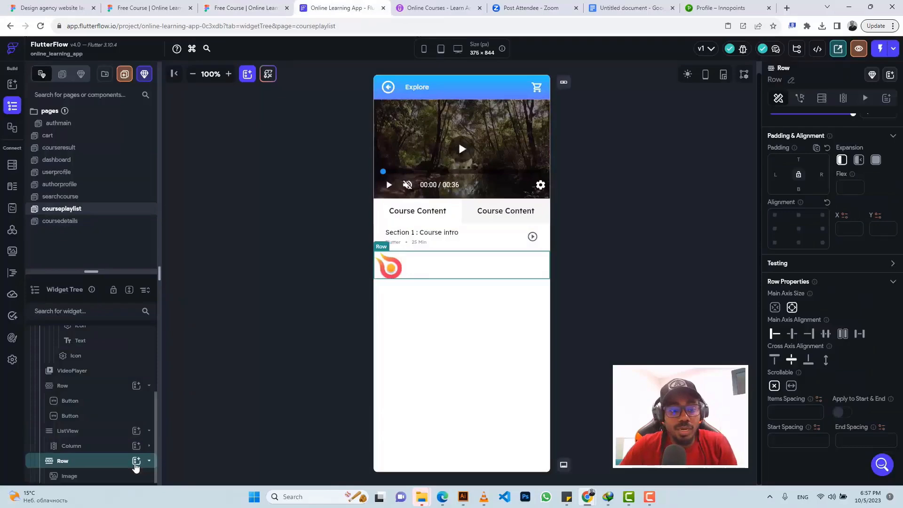
pyautogui.click(136, 463)
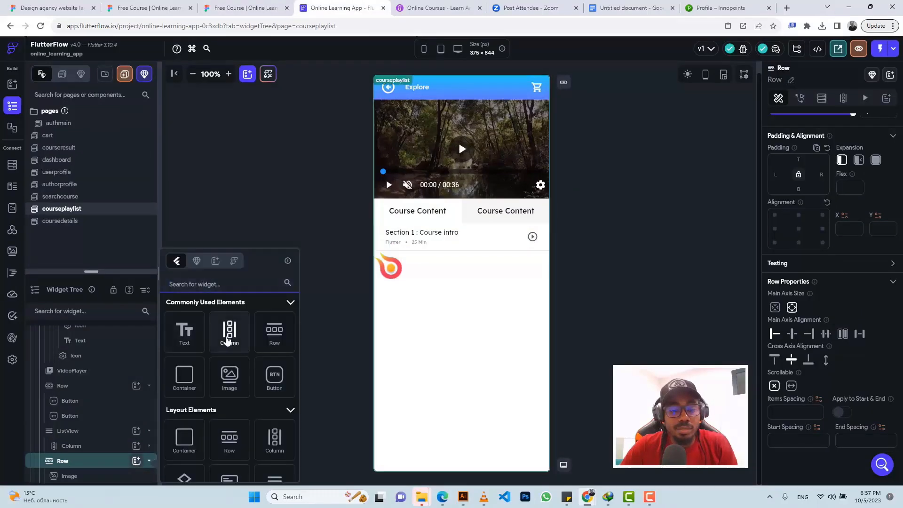
pyautogui.click(227, 340)
pyautogui.click(244, 7)
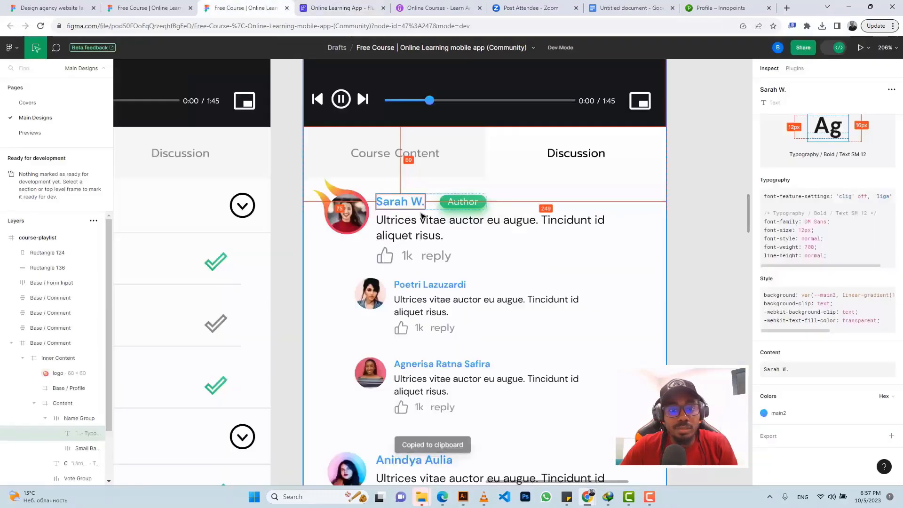
pyautogui.click(342, 7)
pyautogui.scroll(-2, 111, 448)
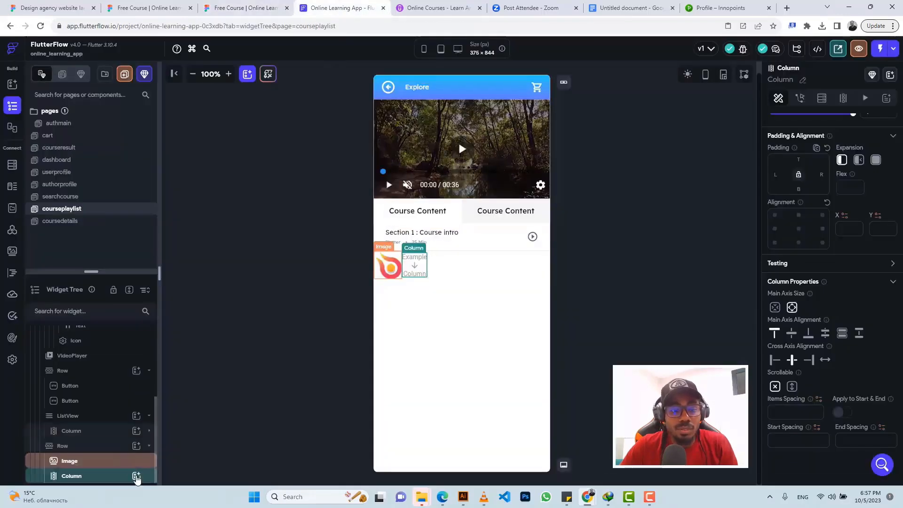
pyautogui.click(137, 476)
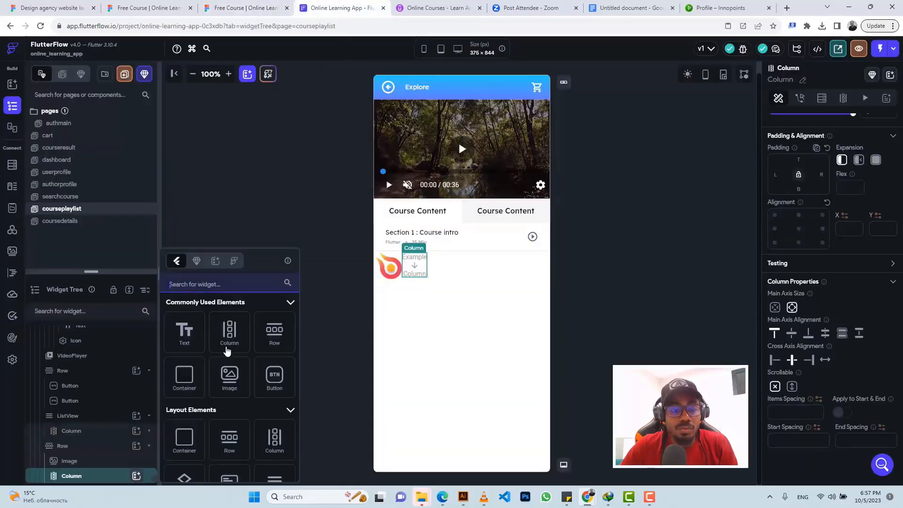
pyautogui.click(271, 333)
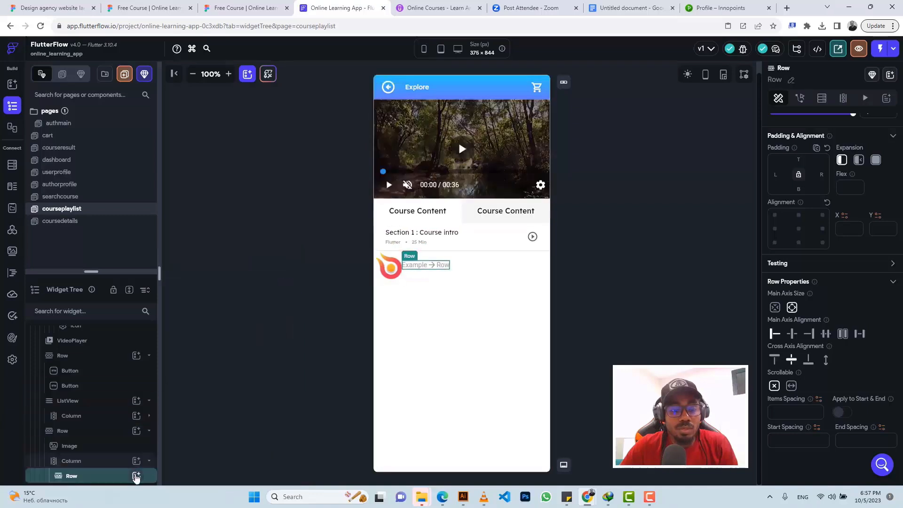
# Step: Add a text widget to the nested row and enter the comment author's name
pyautogui.click(136, 476)
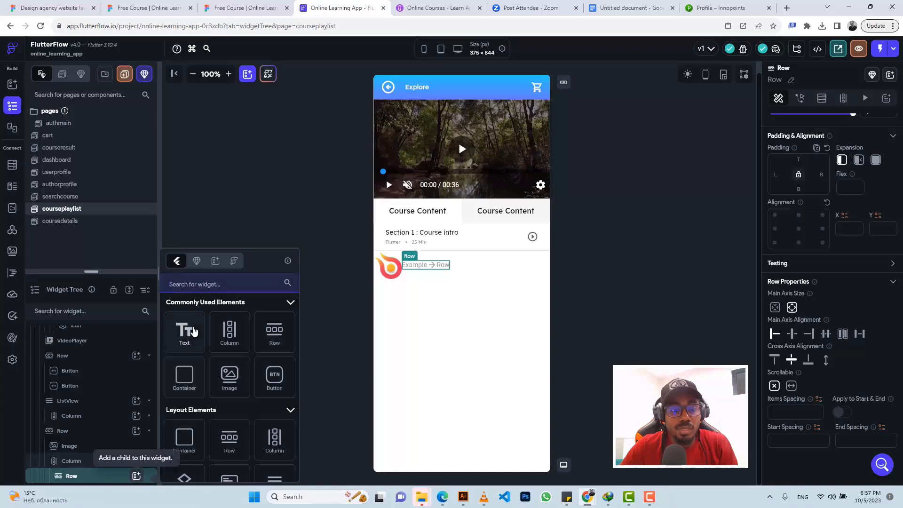
pyautogui.click(194, 331)
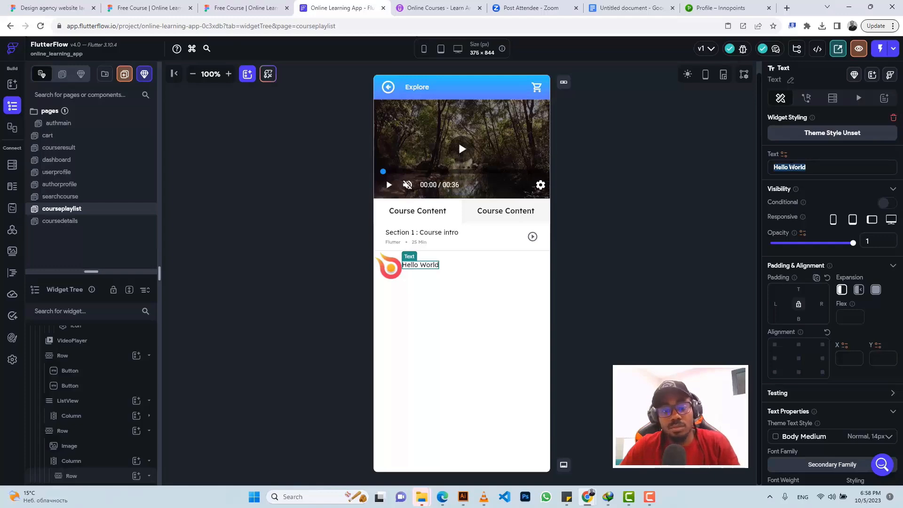
pyautogui.write('Sarah W.')
# Step: Copy the author name's first gradient colour, #21C8F6, from its Figma style code and return to FlutterFlow
pyautogui.click(226, 6)
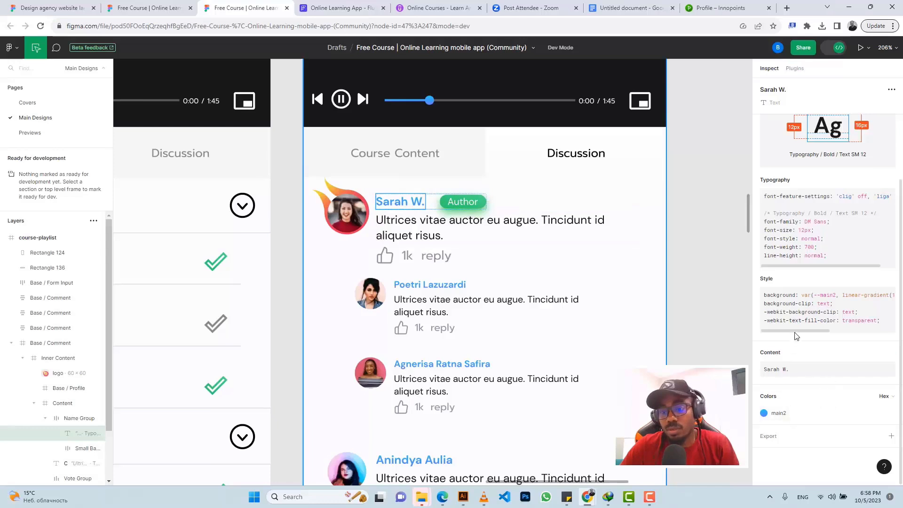
pyautogui.moveTo(803, 331); pyautogui.dragTo(855, 330)
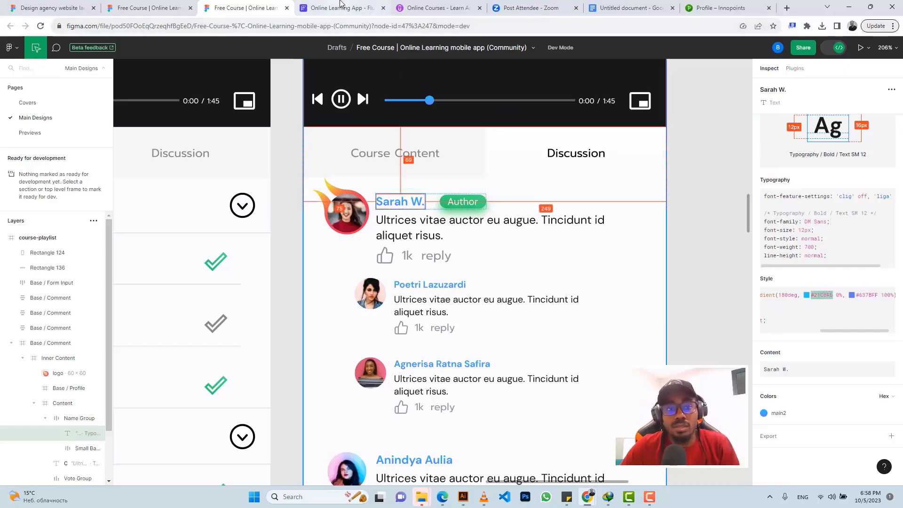
pyautogui.click(342, 8)
# Step: Set the author name text's font weight to 700 - Bold and its font size to 12
pyautogui.scroll(-4, 792, 328)
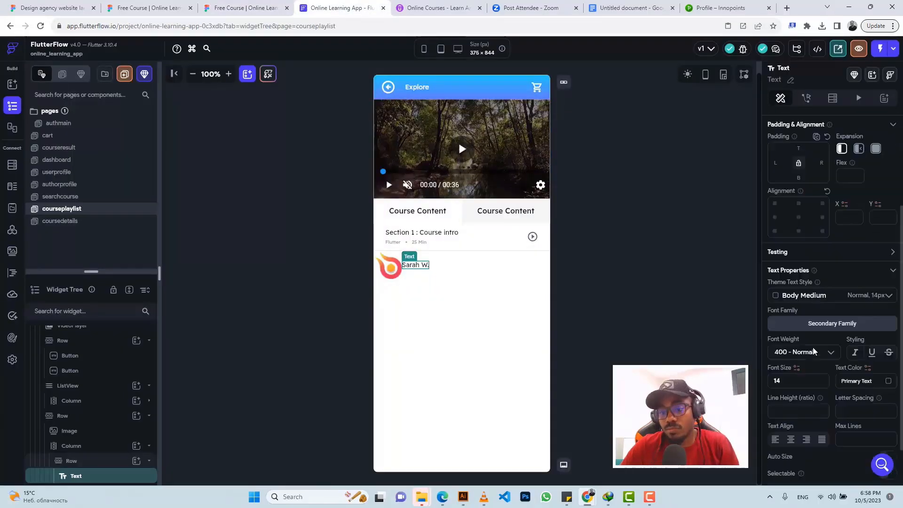
pyautogui.click(785, 305)
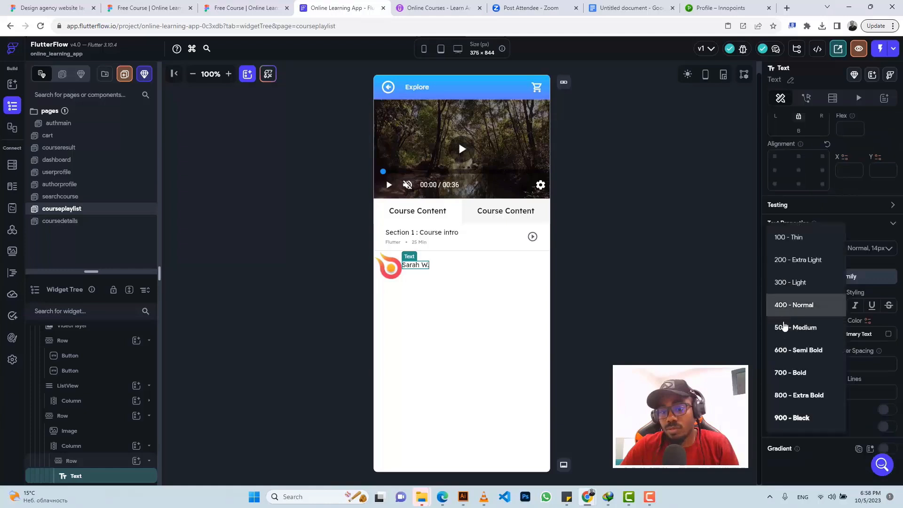
pyautogui.click(782, 371)
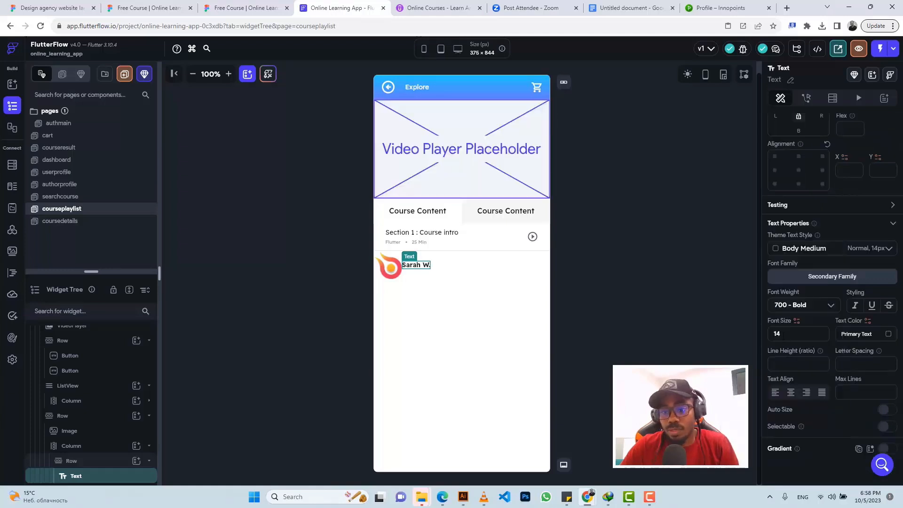
pyautogui.click(800, 334)
pyautogui.press('BackSpace')
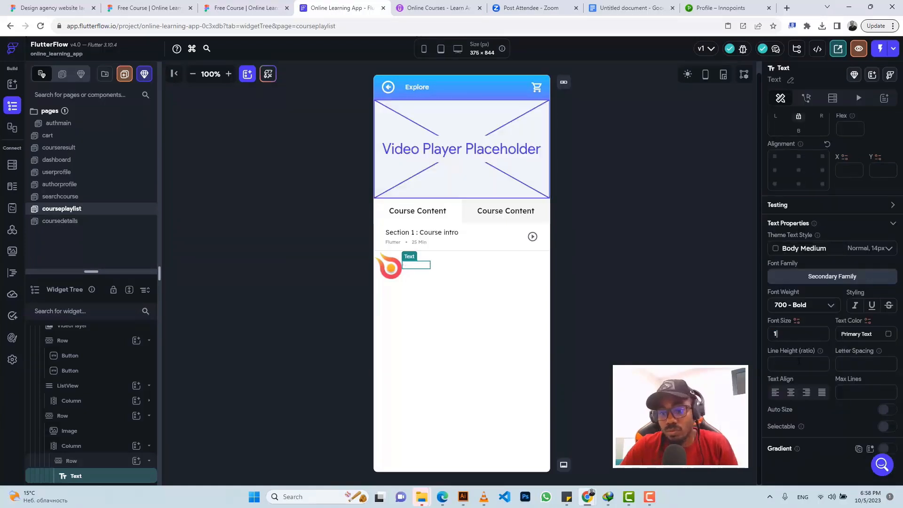
pyautogui.write('2')
# Step: Enable a gradient on the author name text and set its first colour to #21c8f6
pyautogui.scroll(-1, 884, 444)
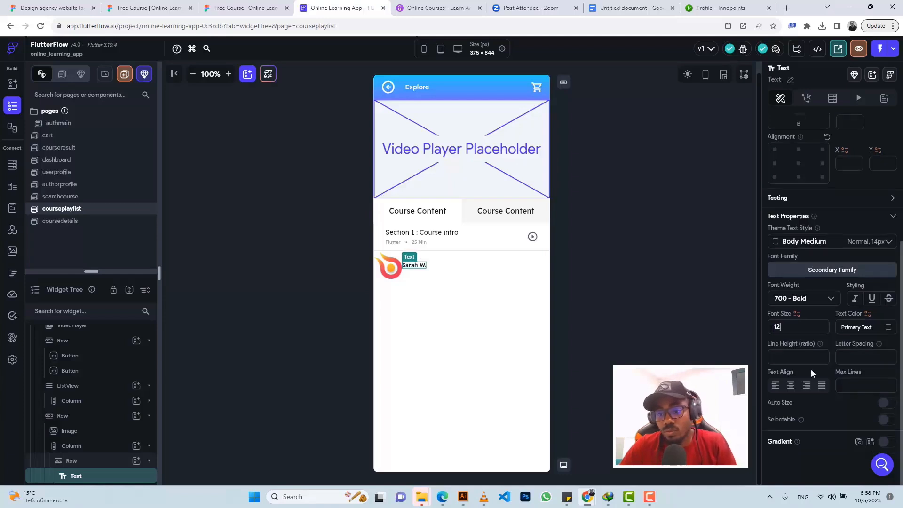
pyautogui.click(890, 442)
pyautogui.scroll(-3, 842, 415)
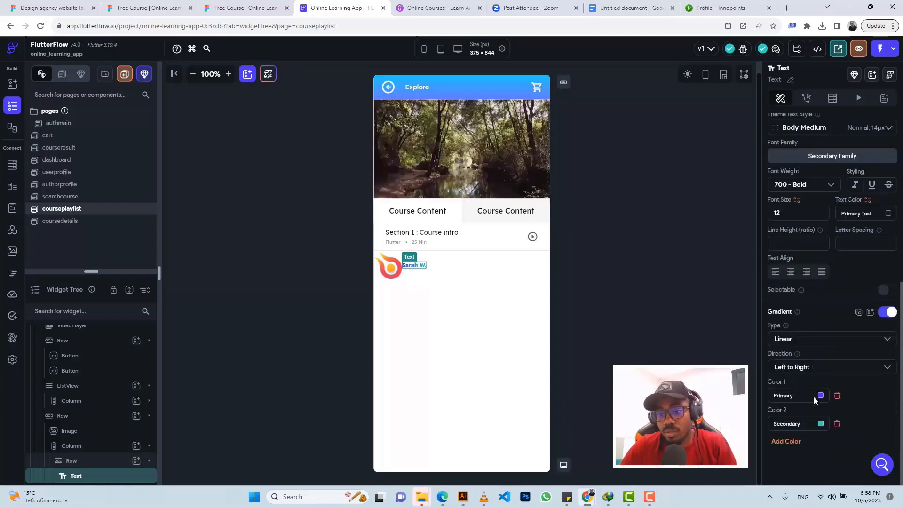
pyautogui.click(800, 396)
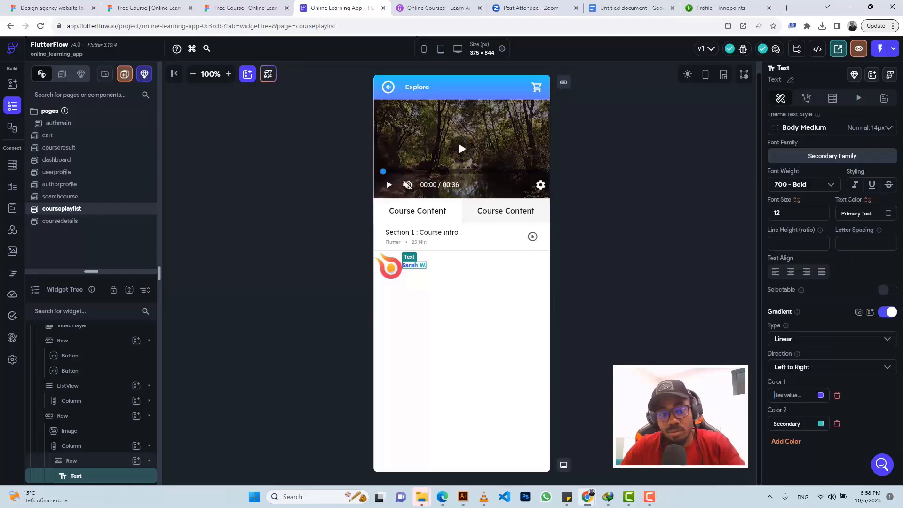
pyautogui.hotkey('ctrl', 'v')
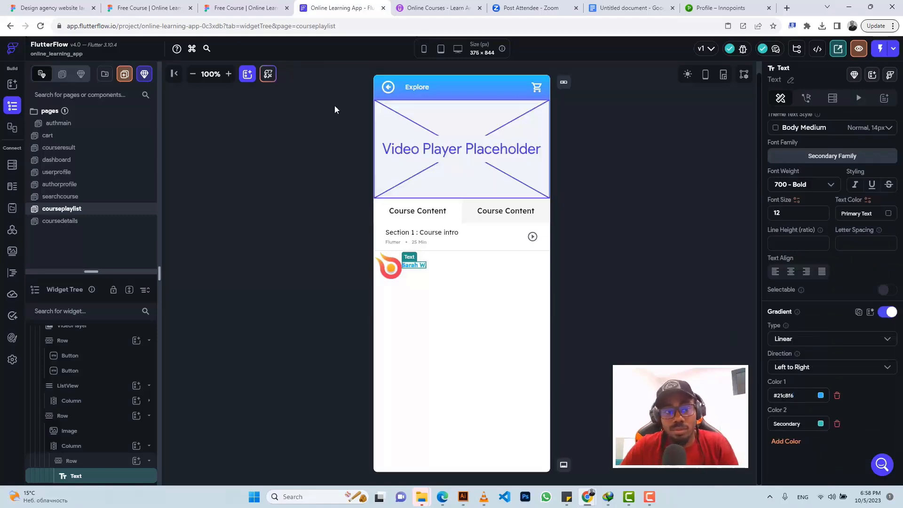
# Step: Copy the second gradient colour from Figma and set the text gradient's Color 2 to #637bff in FlutterFlow
pyautogui.click(237, 7)
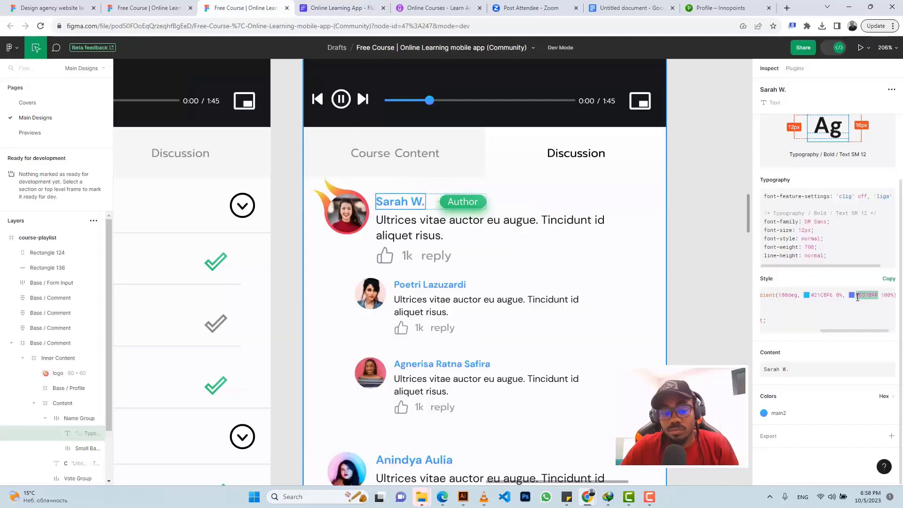
pyautogui.click(343, 8)
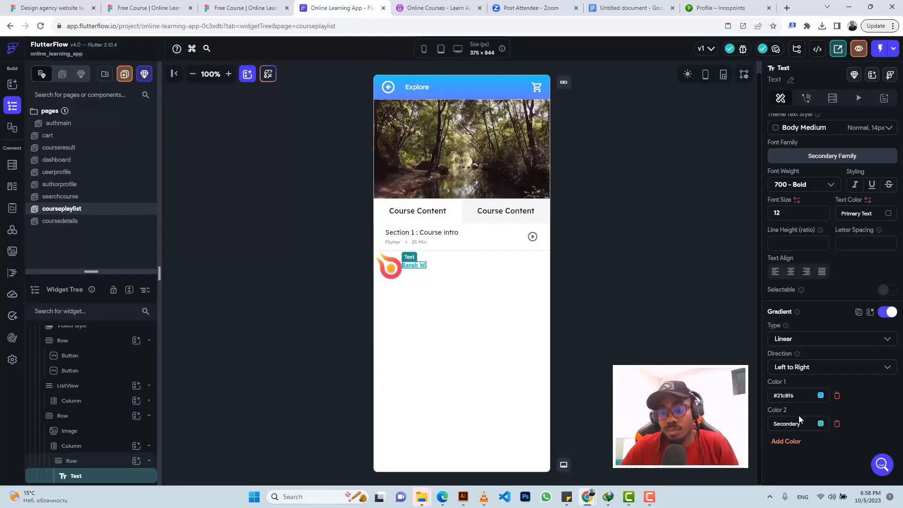
pyautogui.click(795, 427)
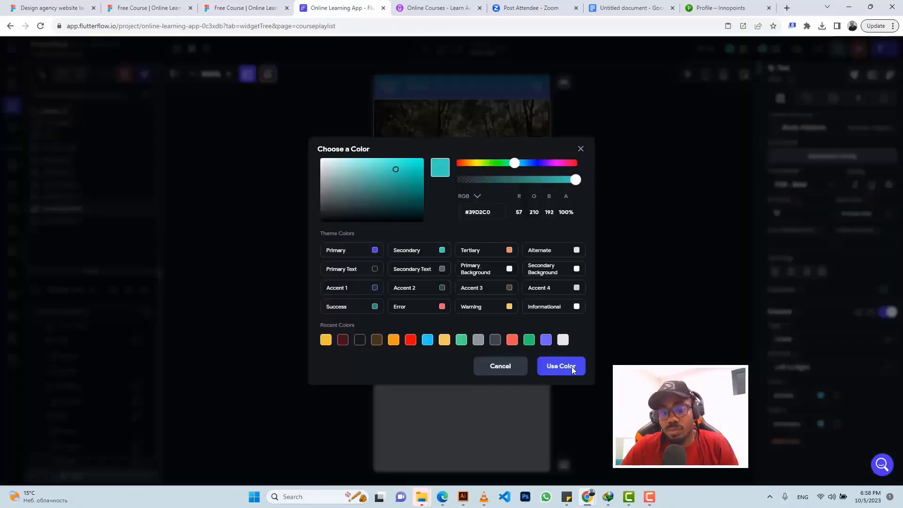
pyautogui.click(498, 367)
pyautogui.write('#637bff')
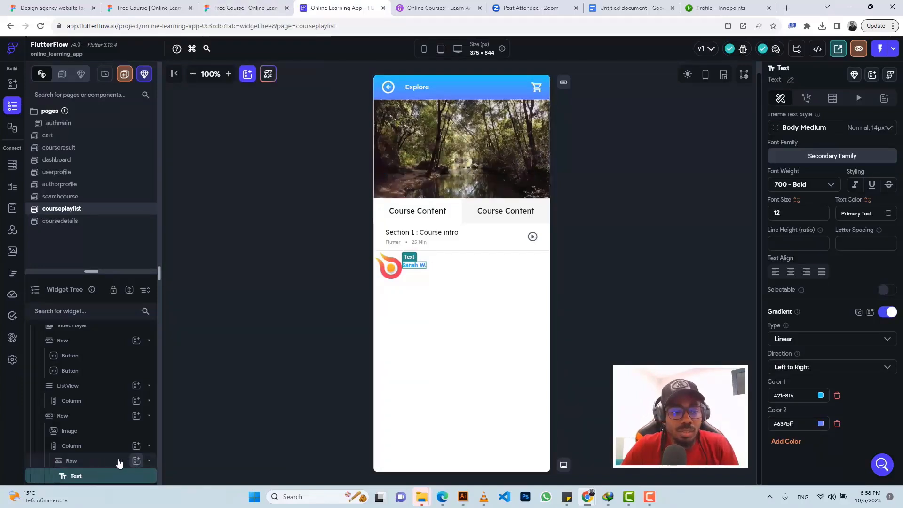
# Step: Add a Button widget to the comment's name row, after the author name text
pyautogui.click(72, 461)
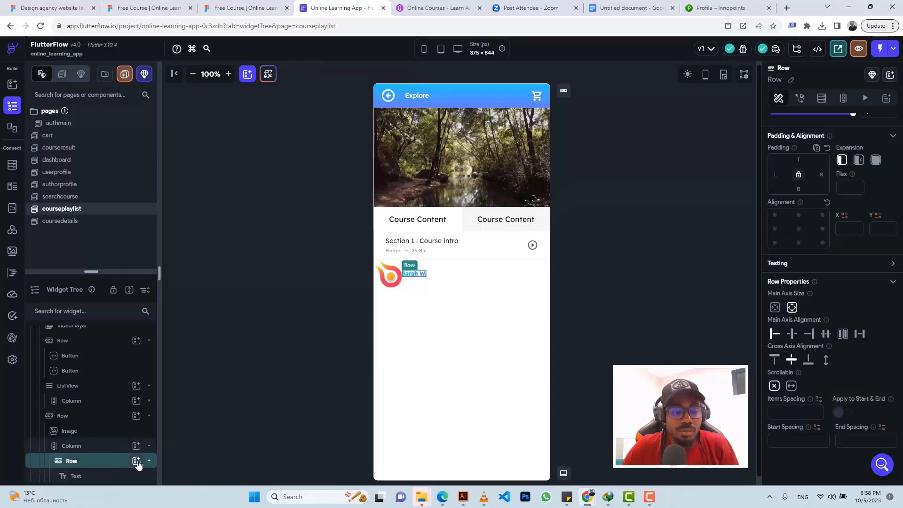
pyautogui.click(136, 462)
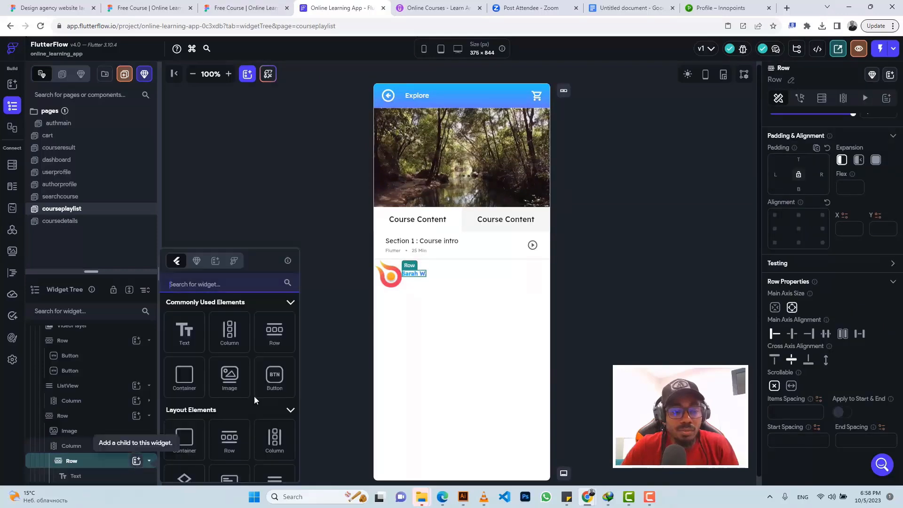
pyautogui.click(275, 380)
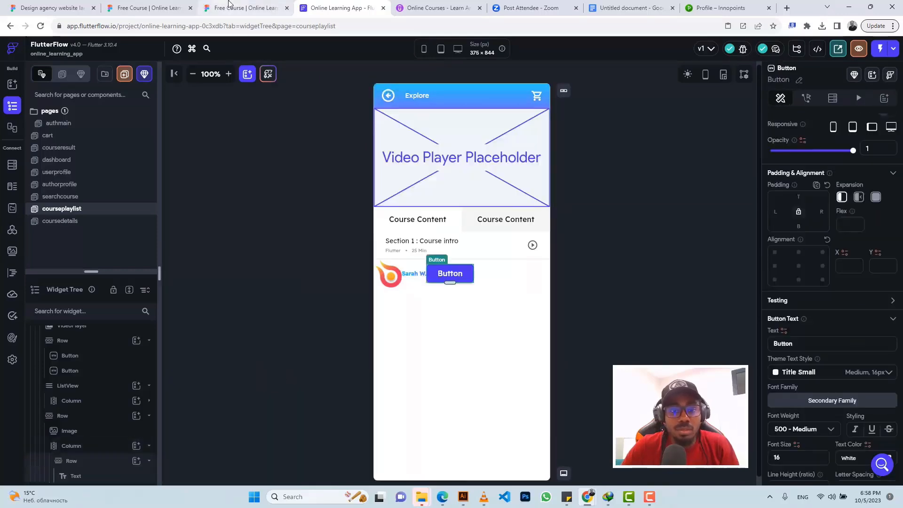
# Step: Copy the Author badge's first gradient colour, #28C76F, from its Figma style code and return to FlutterFlow
pyautogui.click(245, 7)
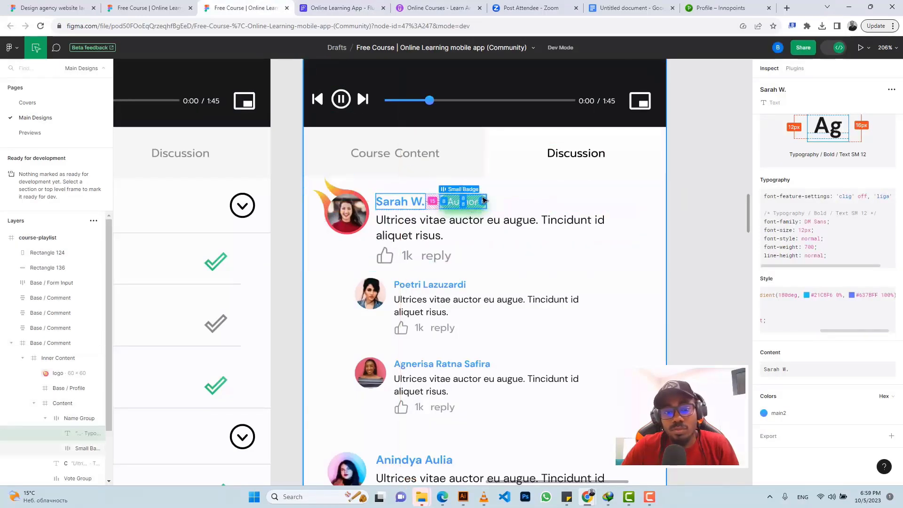
pyautogui.click(485, 200)
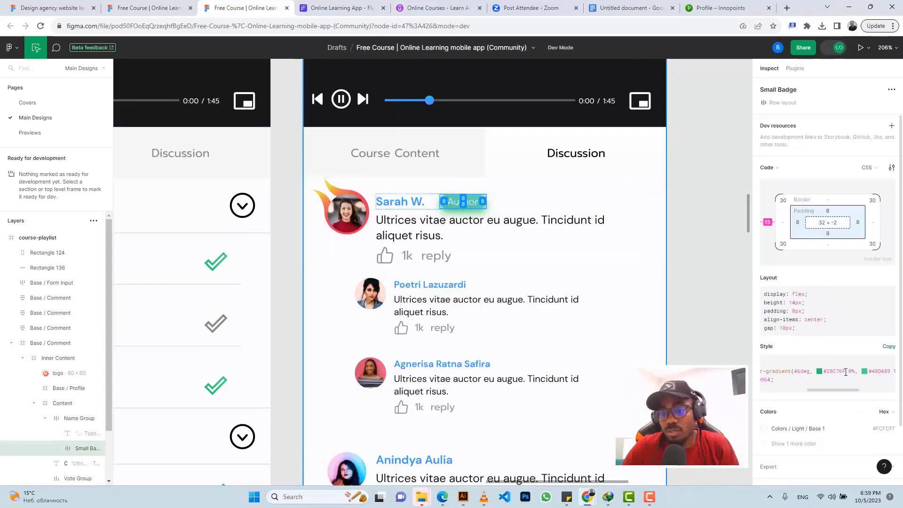
pyautogui.moveTo(850, 394)
pyautogui.mouseDown()
pyautogui.moveTo(881, 394)
pyautogui.moveTo(857, 397)
pyautogui.mouseUp()
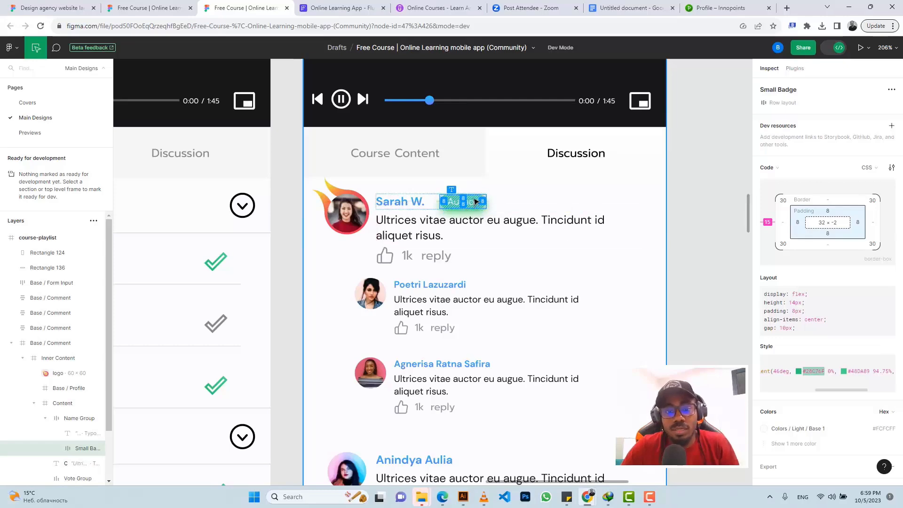
pyautogui.hotkey('ctrl', 'Tab')
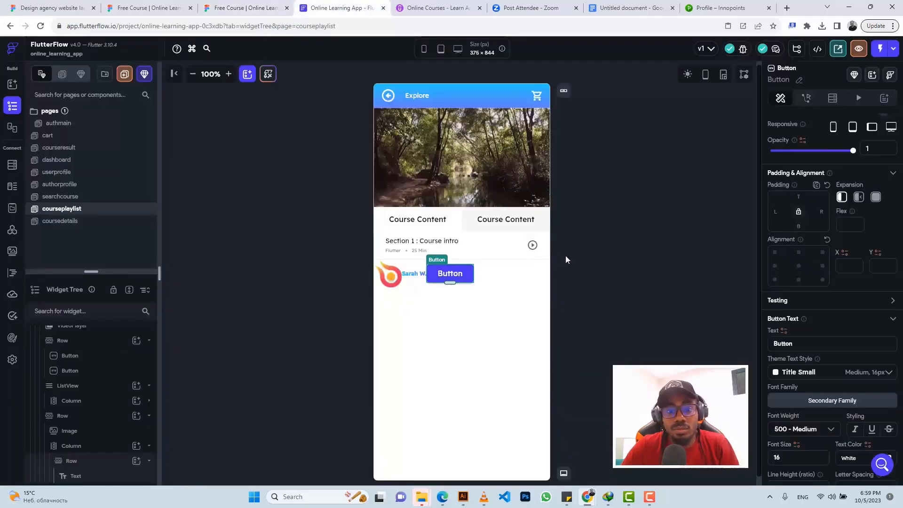
# Step: Set the new button's width to 48 and its height to 14
pyautogui.scroll(-5, 808, 338)
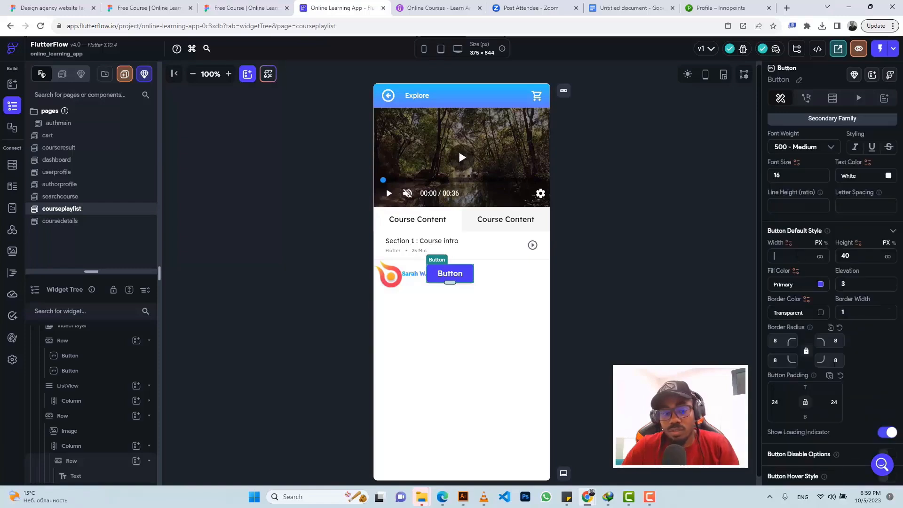
pyautogui.click(796, 255)
pyautogui.write('48')
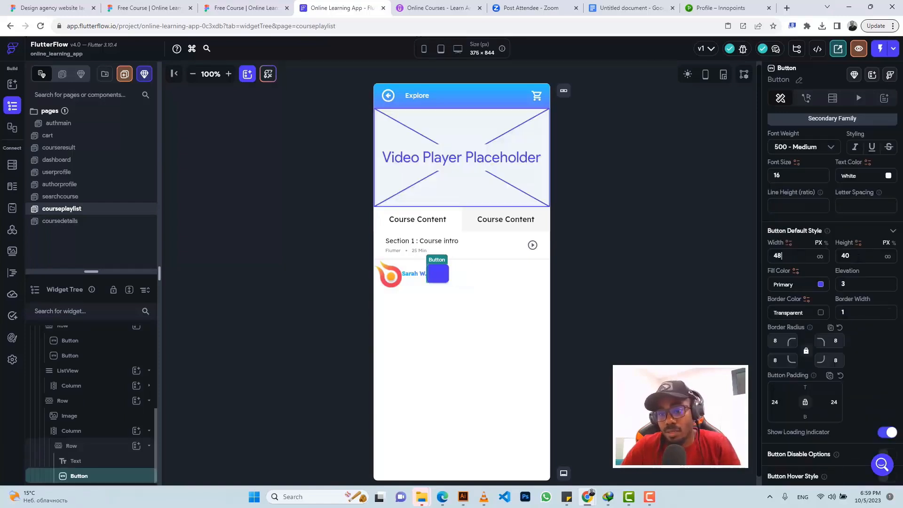
pyautogui.press('Tab')
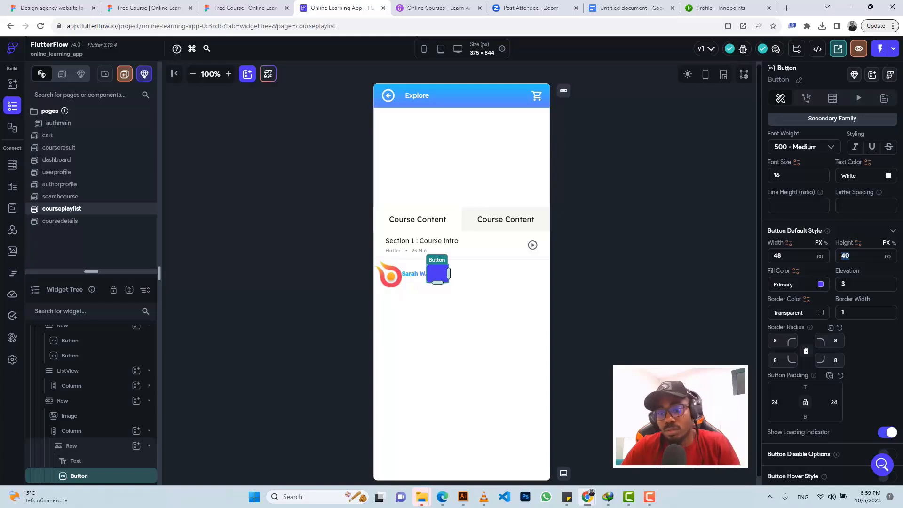
pyautogui.write('14')
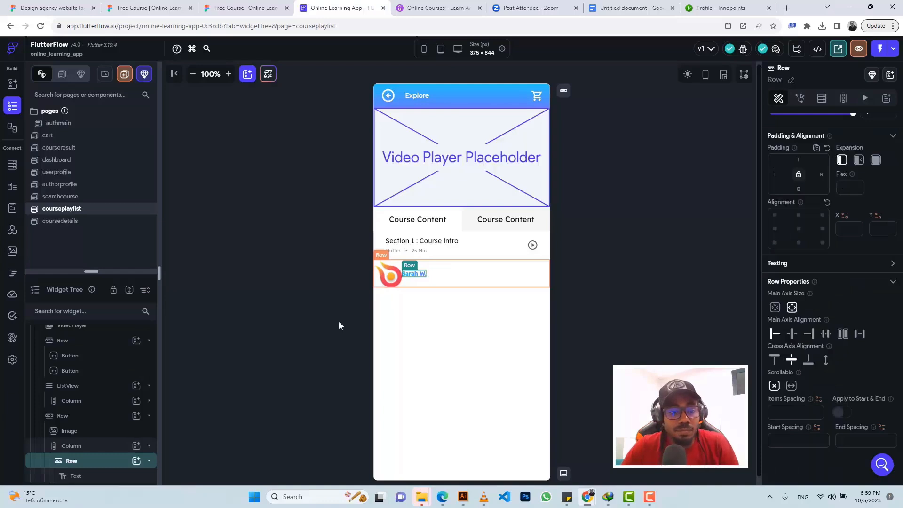
# Step: Add a Container to the name row after the author name and set its width to 48 and height to 12
pyautogui.click(135, 462)
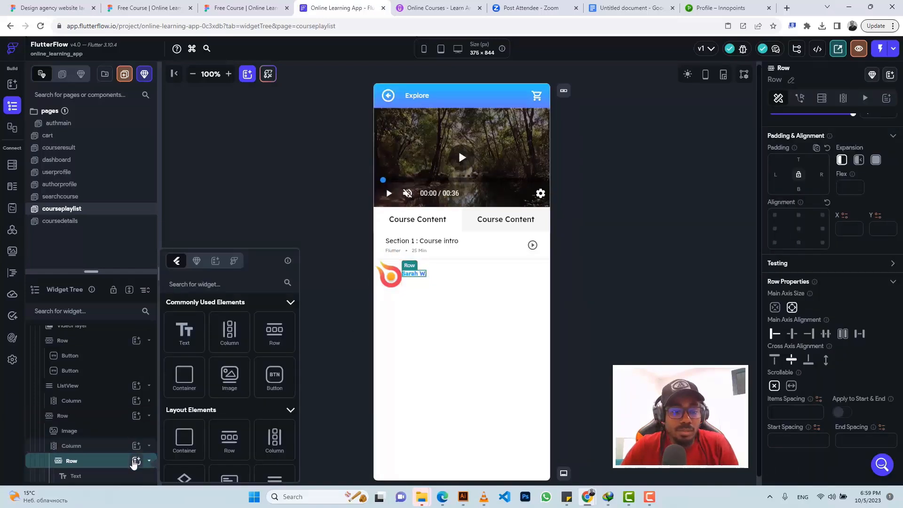
pyautogui.click(184, 378)
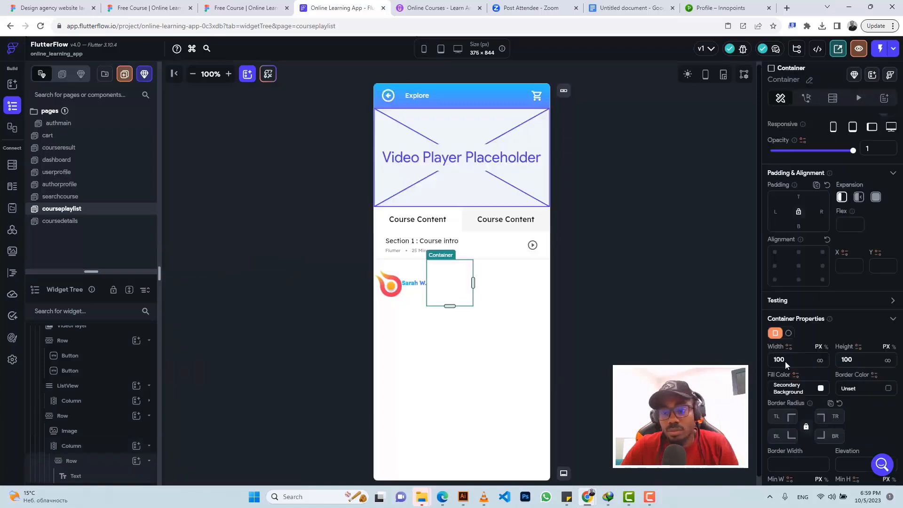
pyautogui.moveTo(788, 361); pyautogui.dragTo(776, 360)
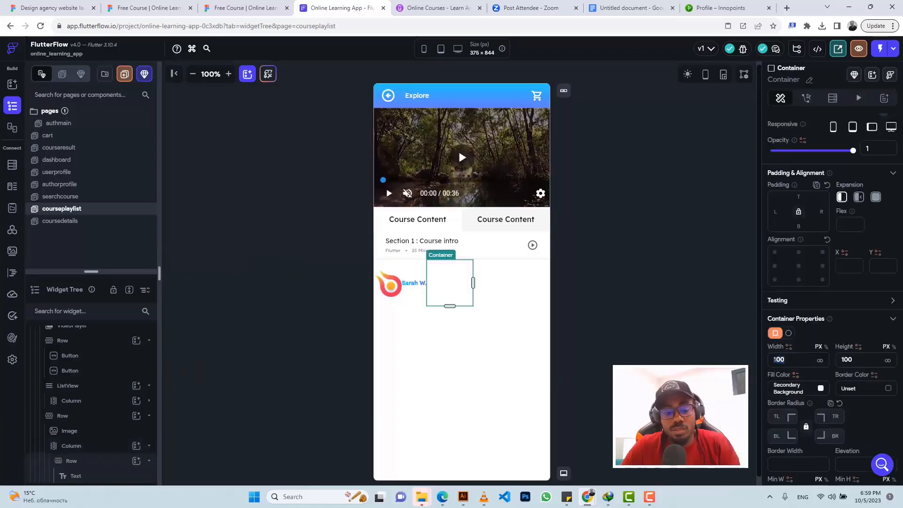
pyautogui.write('48')
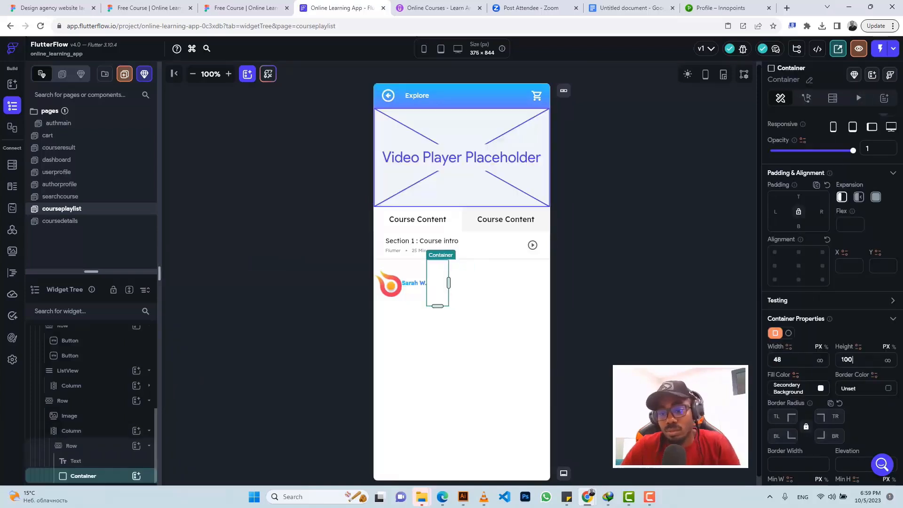
pyautogui.press('Tab')
pyautogui.write('14')
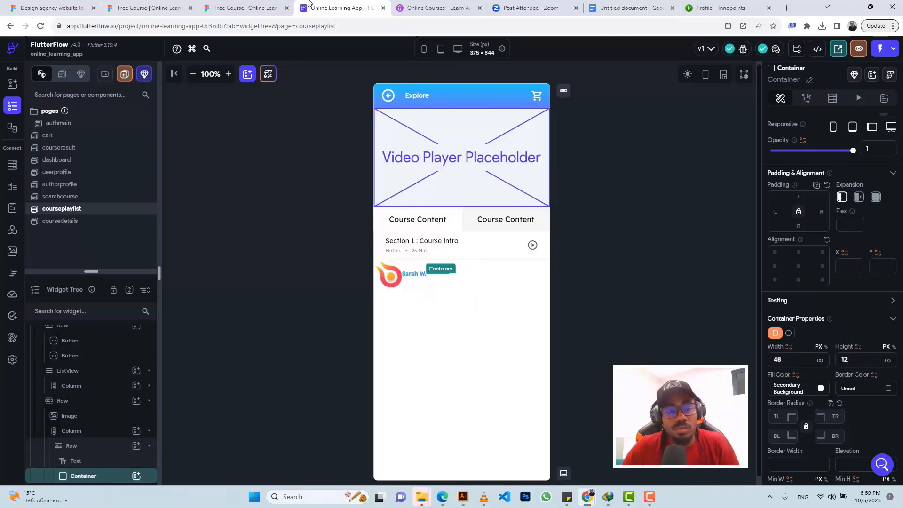
# Step: Check the Author badge's dimensions in Figma and set the container's height to 14 in FlutterFlow
pyautogui.click(252, 7)
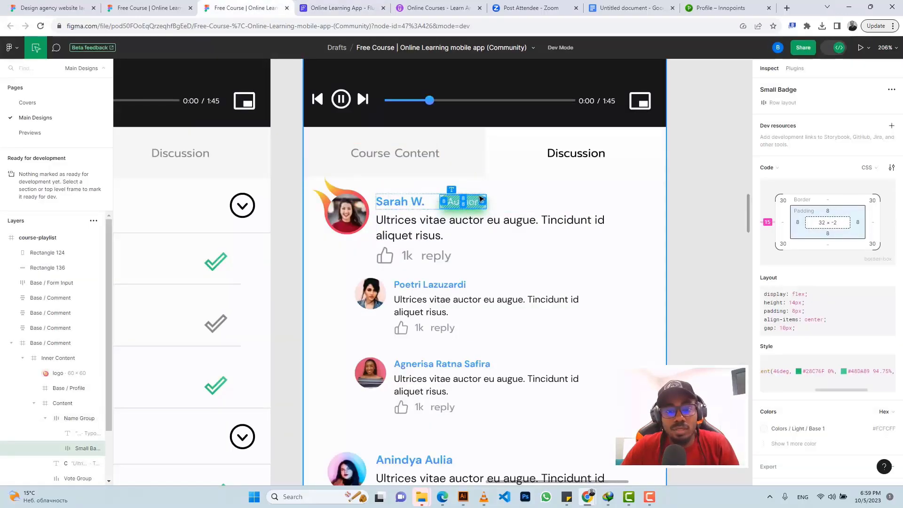
pyautogui.click(478, 201)
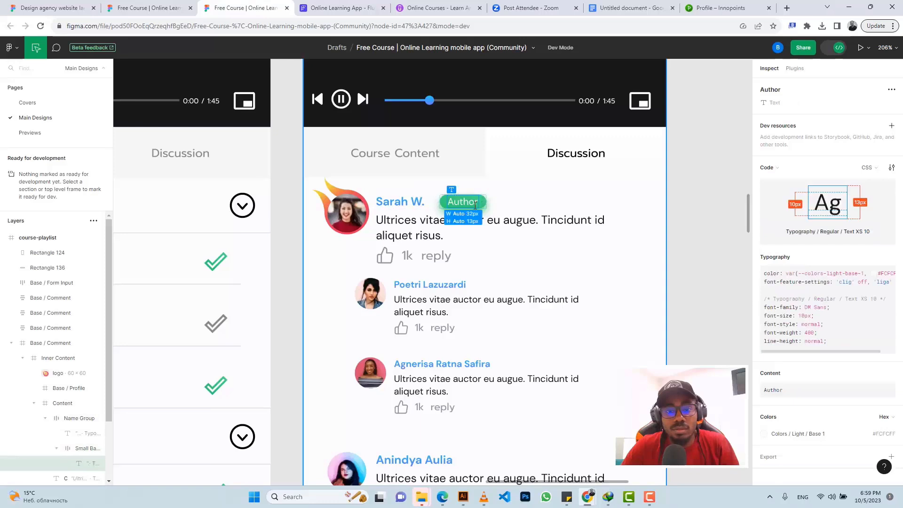
pyautogui.moveTo(484, 191); pyautogui.dragTo(489, 192)
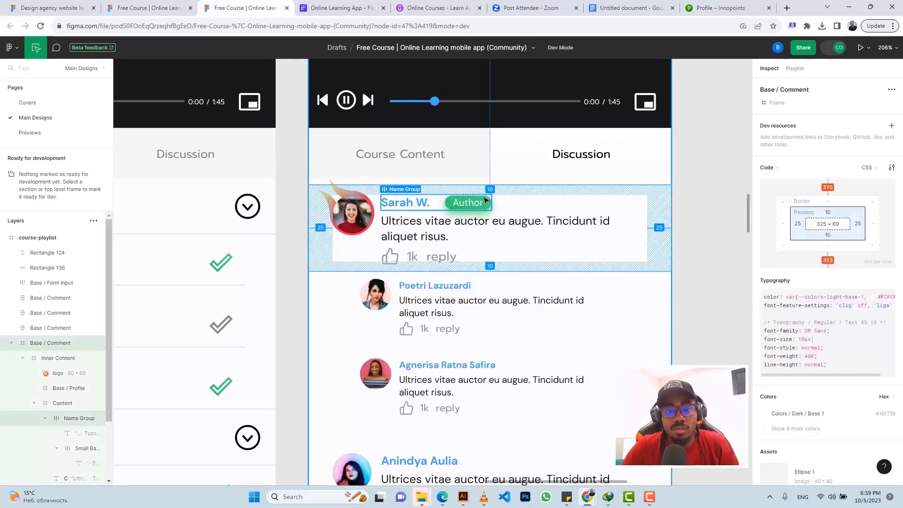
pyautogui.click(484, 201)
pyautogui.click(491, 201)
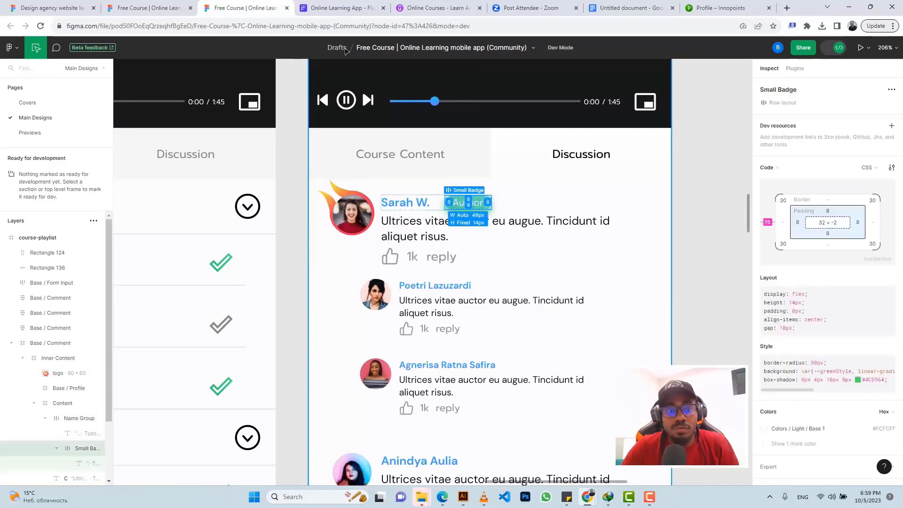
pyautogui.click(342, 8)
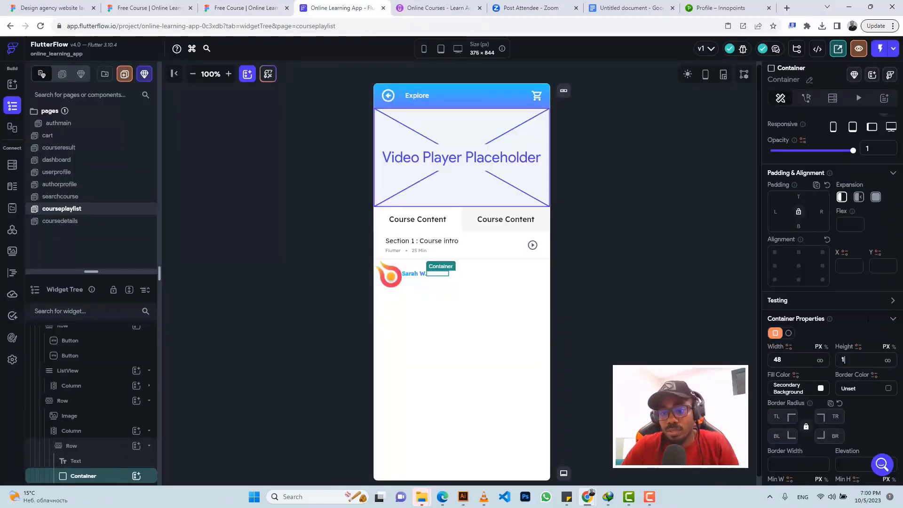
# Step: Enable a gradient on the badge container with Color 1 #28c76f and Color 2 #48da89, copying the second colour from Figma
pyautogui.scroll(-5, 869, 323)
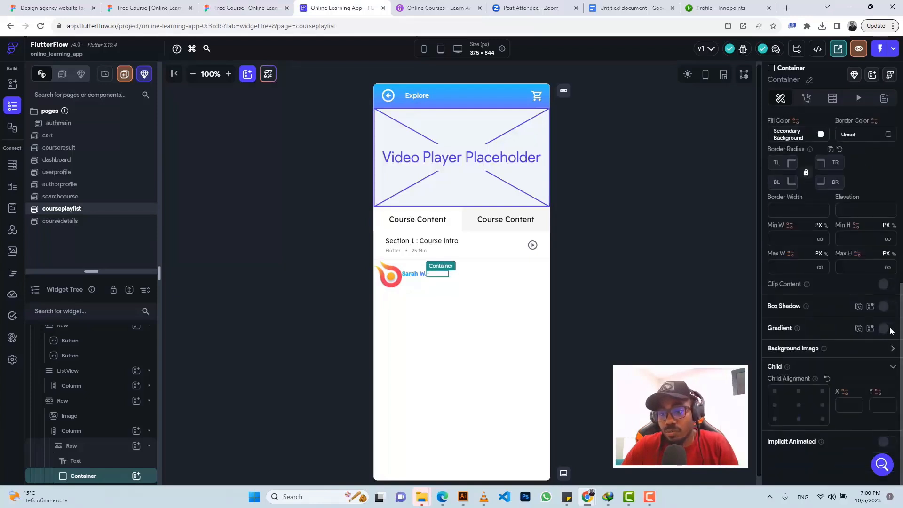
pyautogui.click(889, 329)
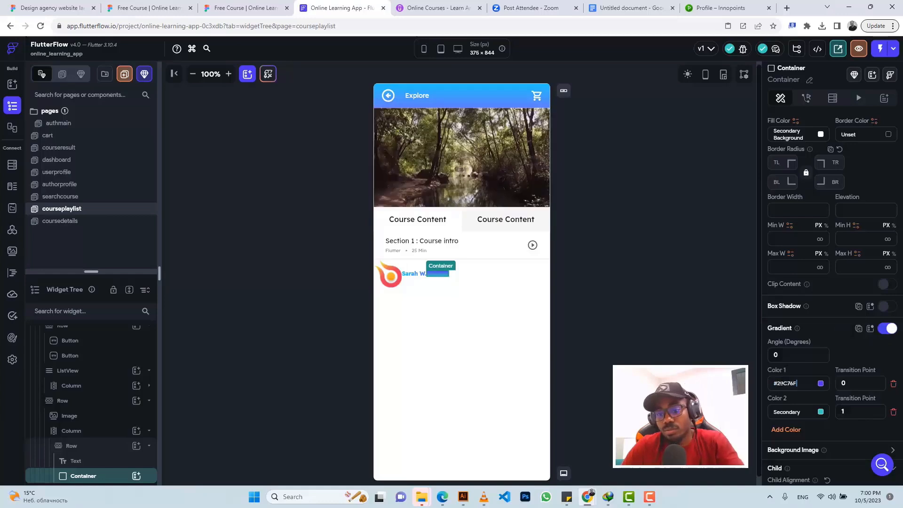
pyautogui.click(241, 7)
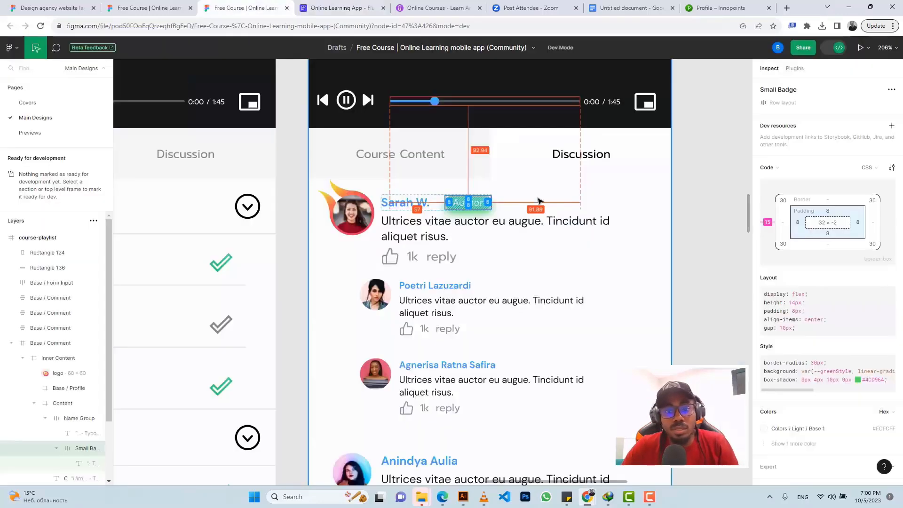
pyautogui.moveTo(806, 391); pyautogui.dragTo(842, 373)
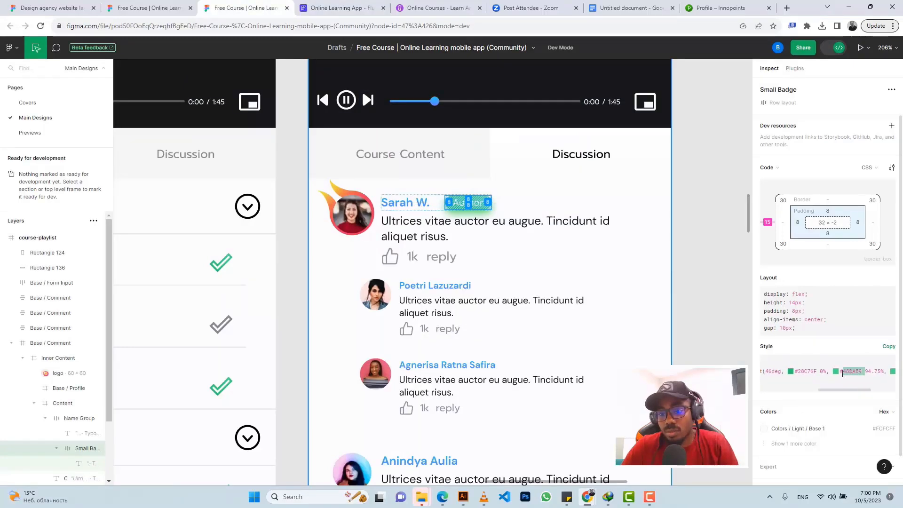
pyautogui.click(341, 8)
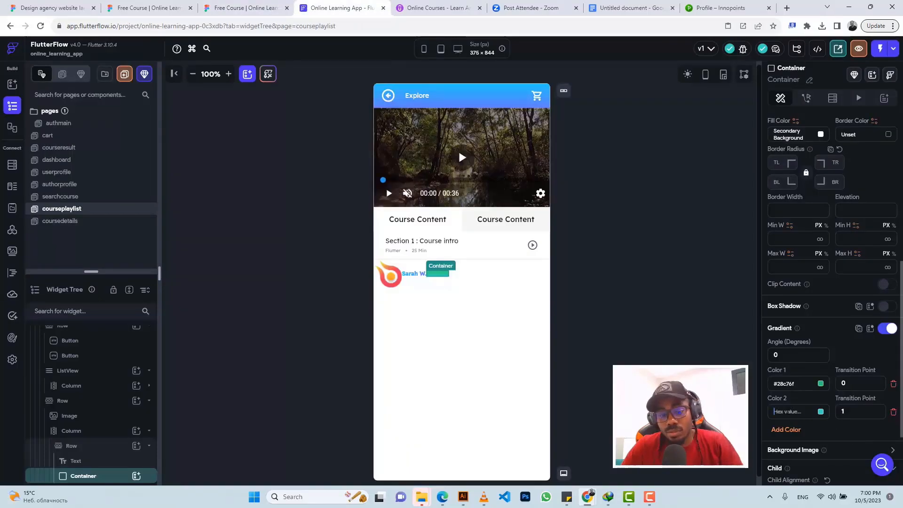
pyautogui.click(788, 413)
pyautogui.write('#48DA89')
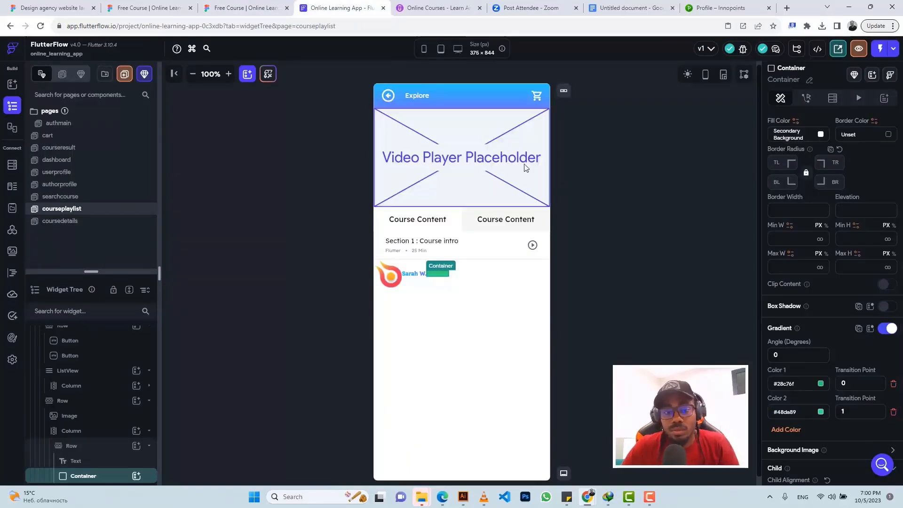
# Step: Copy the badge's text content, Author, from Figma and return to FlutterFlow
pyautogui.click(243, 5)
pyautogui.click(468, 203)
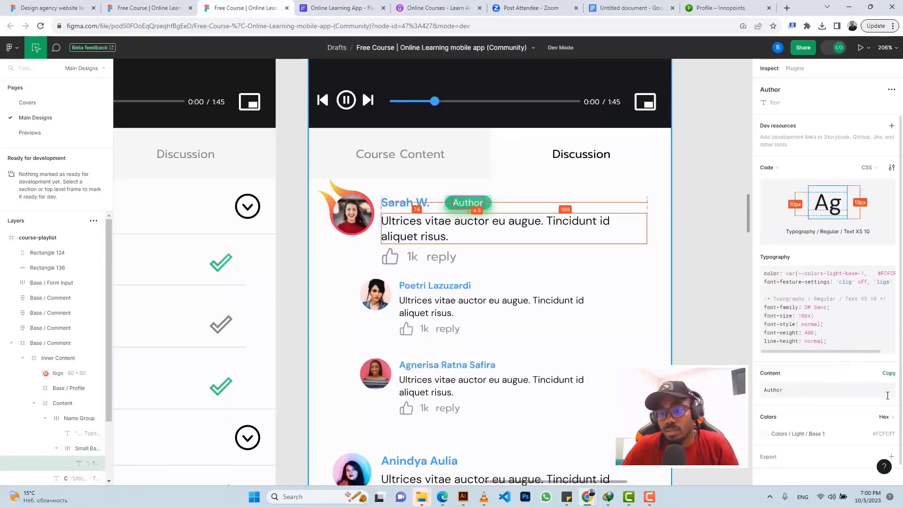
pyautogui.click(888, 377)
pyautogui.click(340, 8)
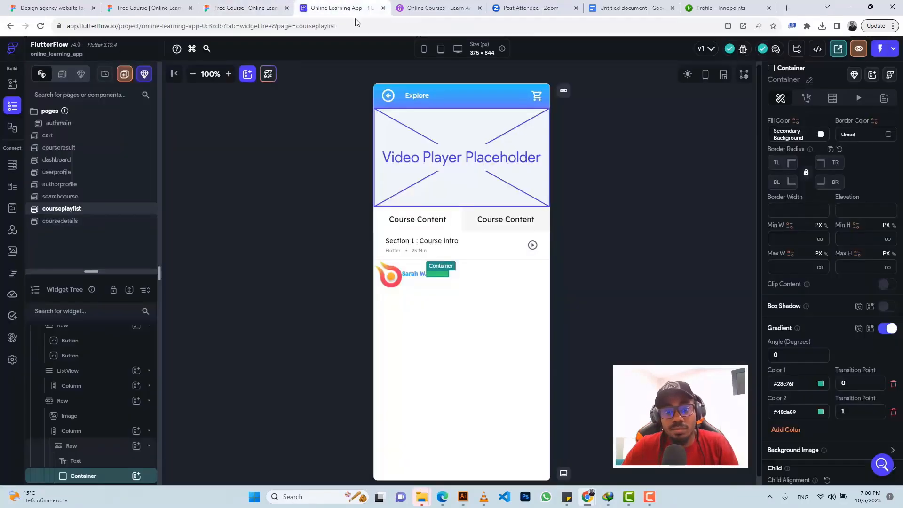
# Step: Add a Row inside the green badge container in the comment's name row
pyautogui.scroll(-1, 864, 263)
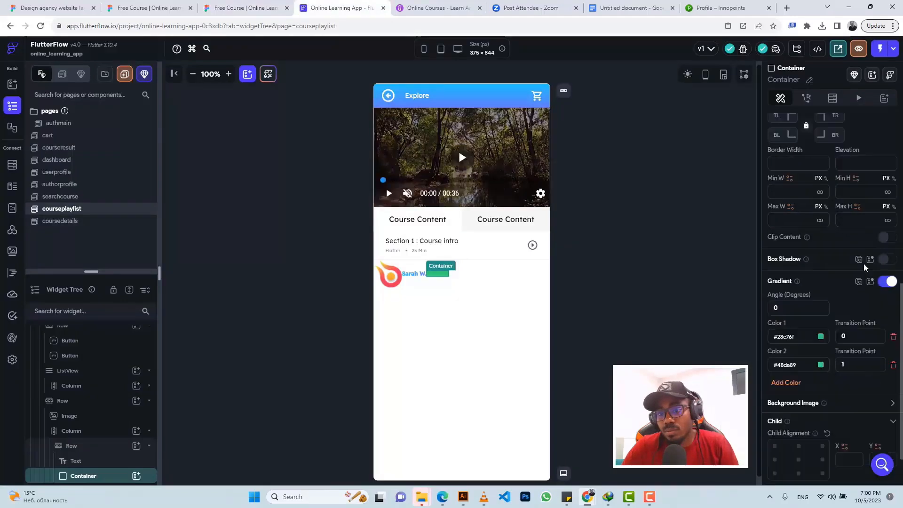
pyautogui.scroll(3, 864, 254)
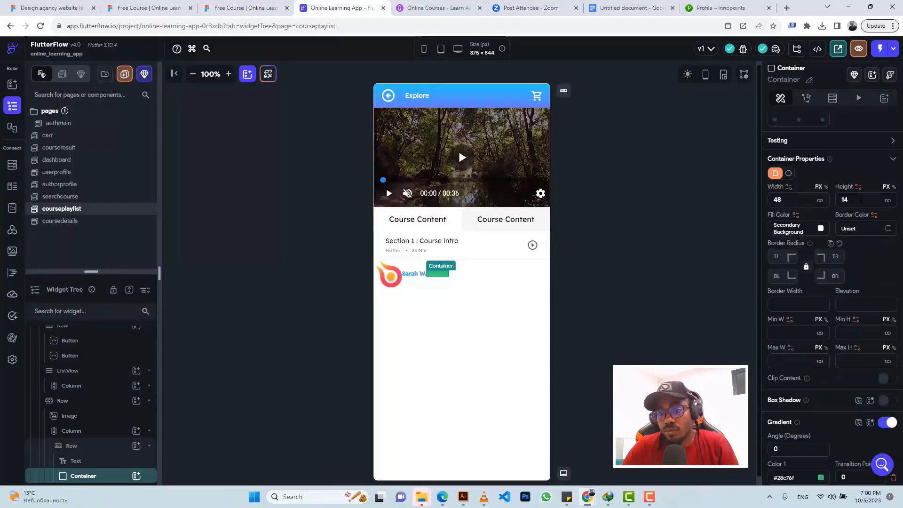
pyautogui.scroll(3, 857, 202)
pyautogui.scroll(-2, 862, 284)
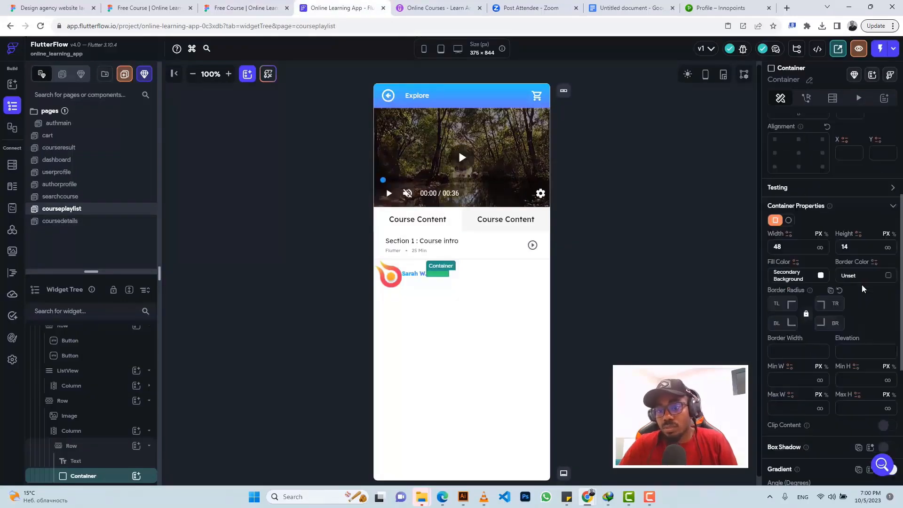
pyautogui.scroll(-3, 862, 284)
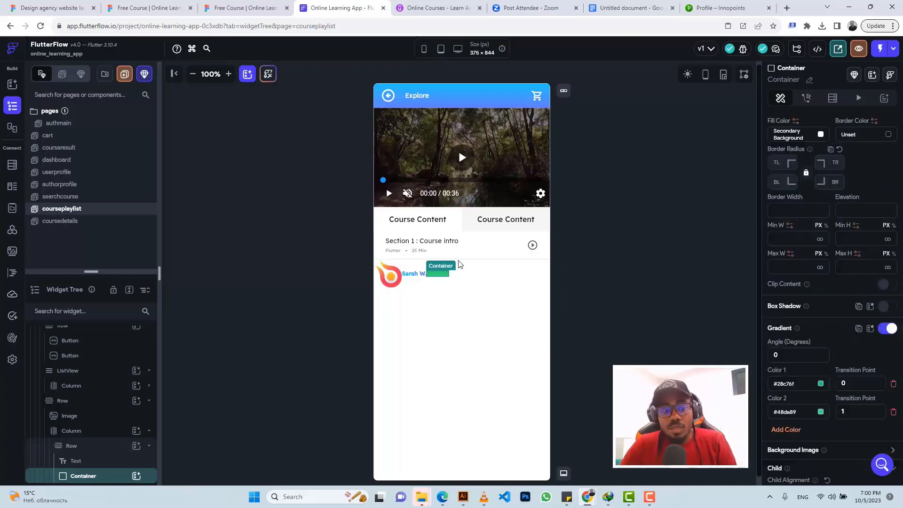
pyautogui.click(135, 477)
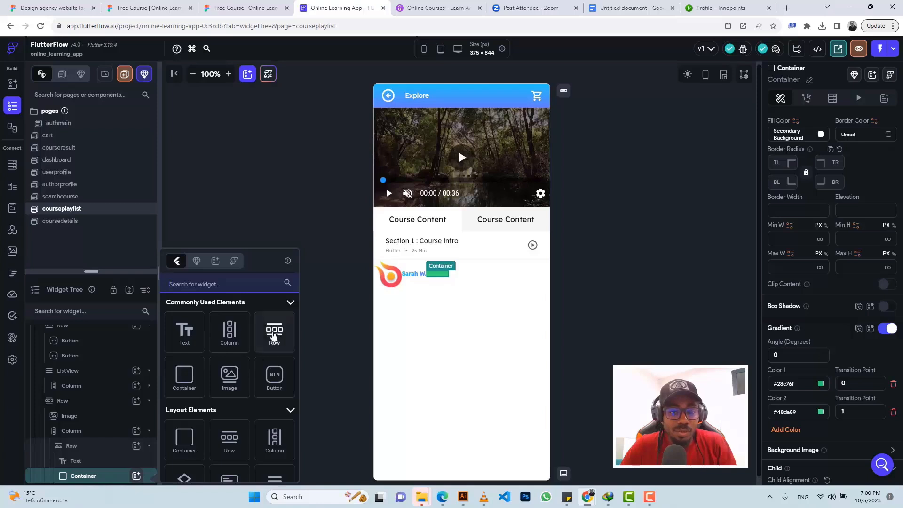
pyautogui.click(274, 331)
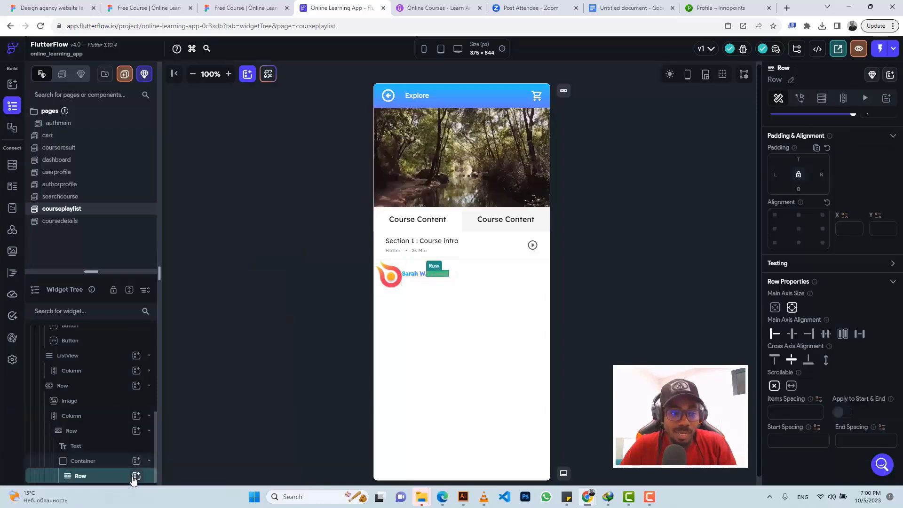
# Step: Add a Text widget inside the badge's Row with font size 10 and the Secondary Background text color
pyautogui.click(136, 477)
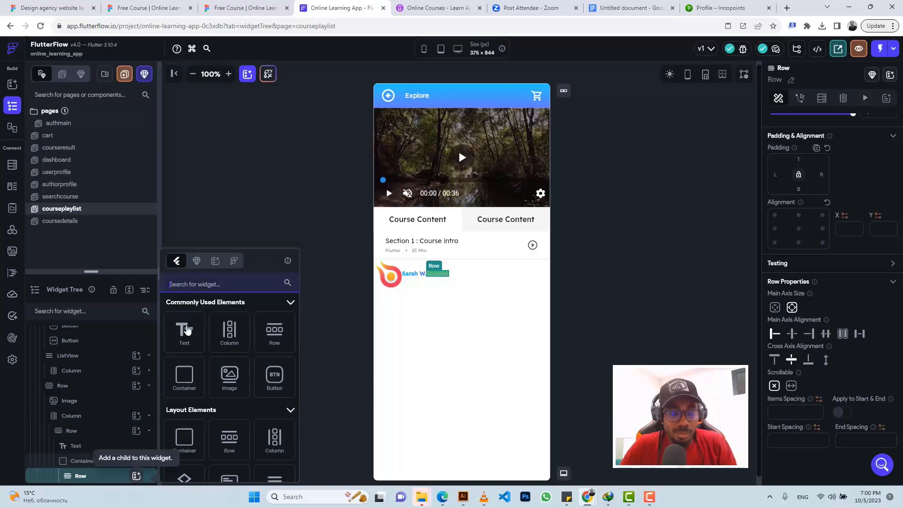
pyautogui.click(186, 331)
pyautogui.scroll(-3, 851, 332)
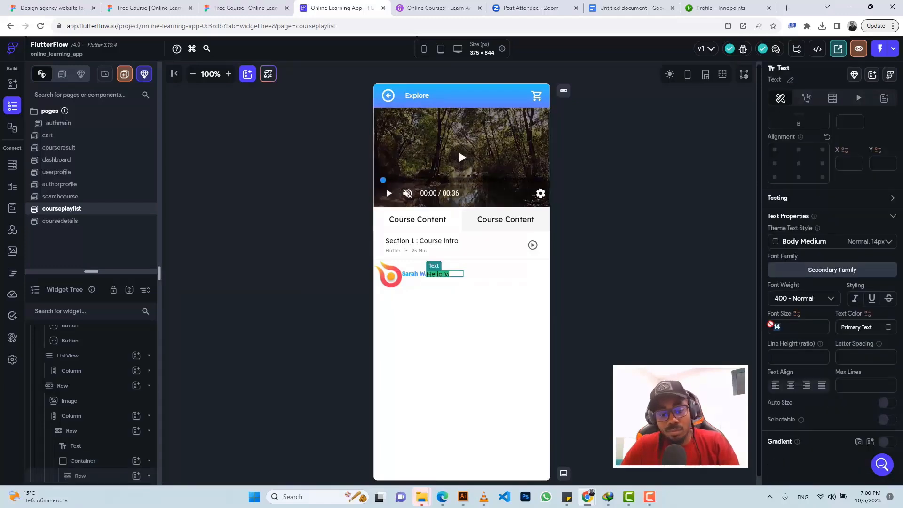
pyautogui.write('1')
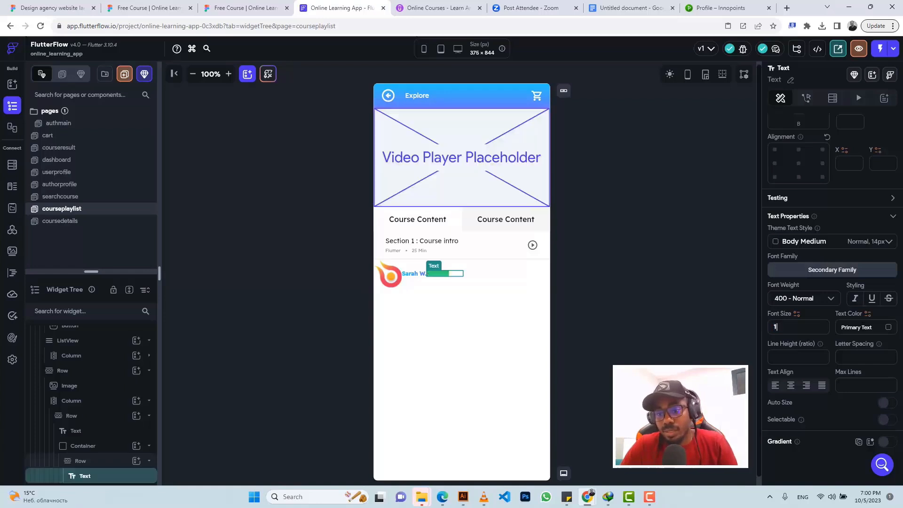
pyautogui.write('0')
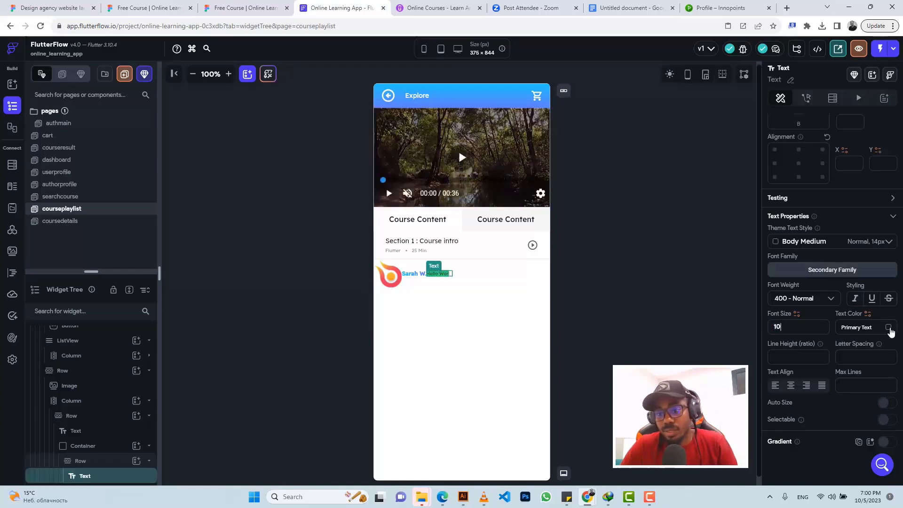
pyautogui.click(890, 330)
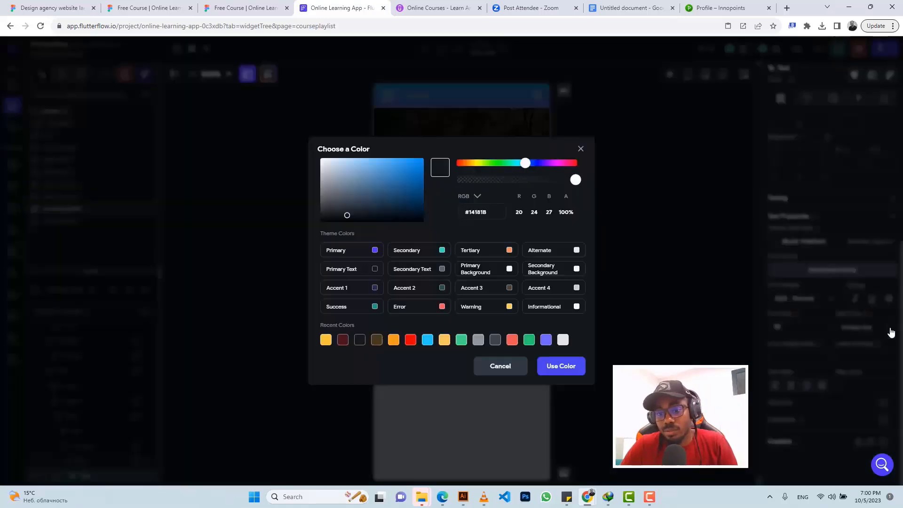
pyautogui.click(577, 271)
# Step: Change the badge's text to Author and center the main axis alignment of the Row that holds it
pyautogui.scroll(3, 840, 263)
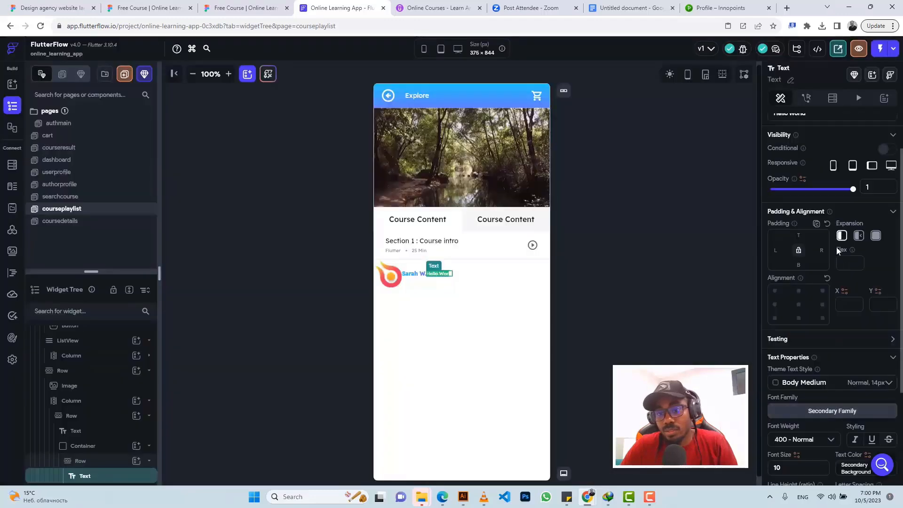
pyautogui.scroll(2, 809, 188)
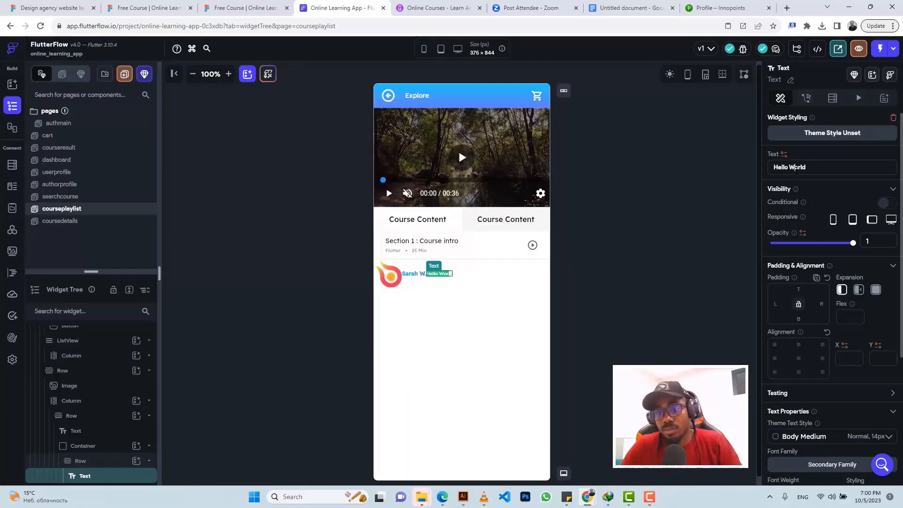
pyautogui.tripleClick(794, 168)
pyautogui.write('Author')
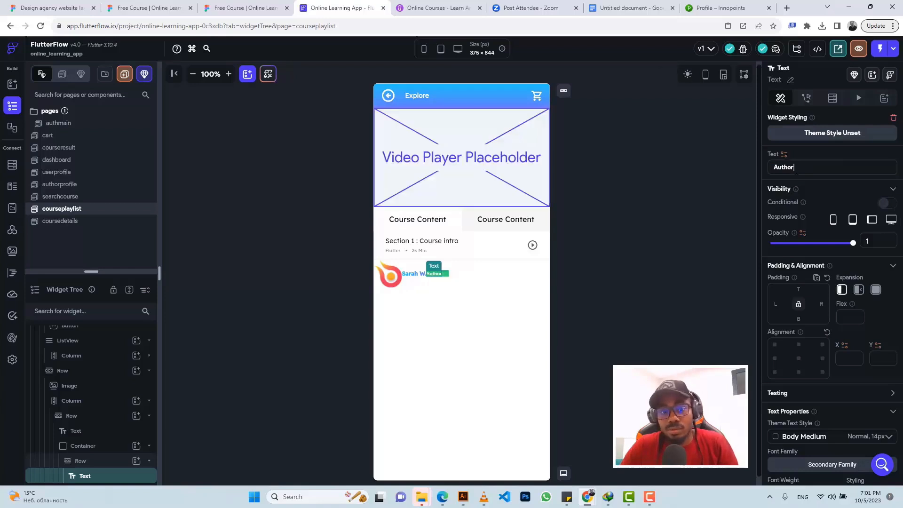
pyautogui.click(445, 275)
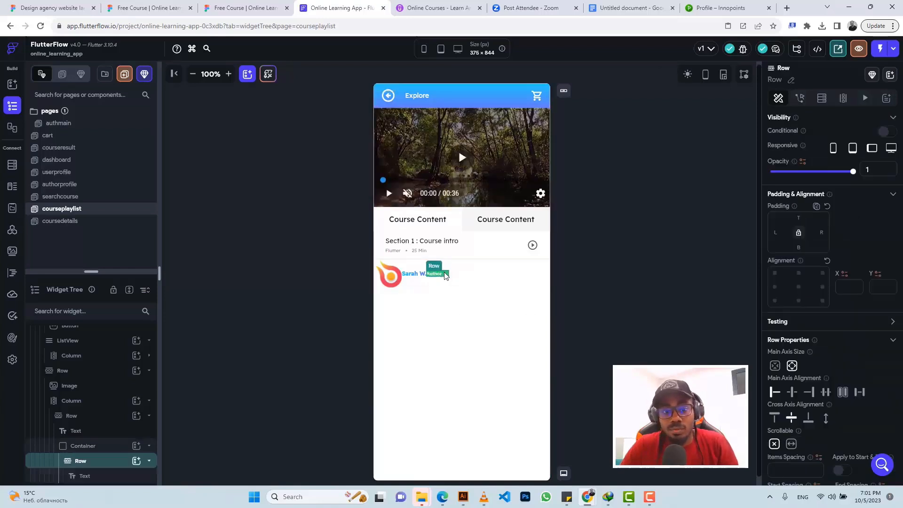
pyautogui.click(792, 393)
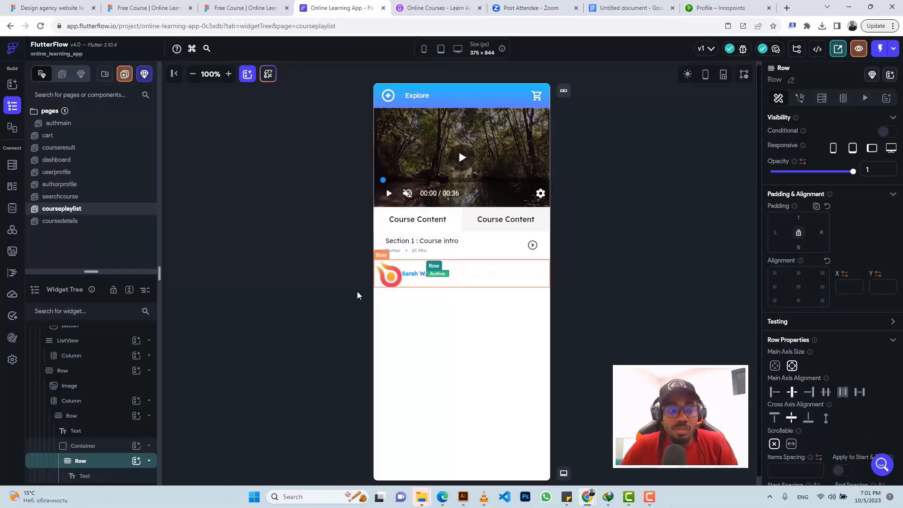
# Step: Check the Small Badge's corner radius in Figma and set the badge container's border radius to 30 in FlutterFlow
pyautogui.click(245, 7)
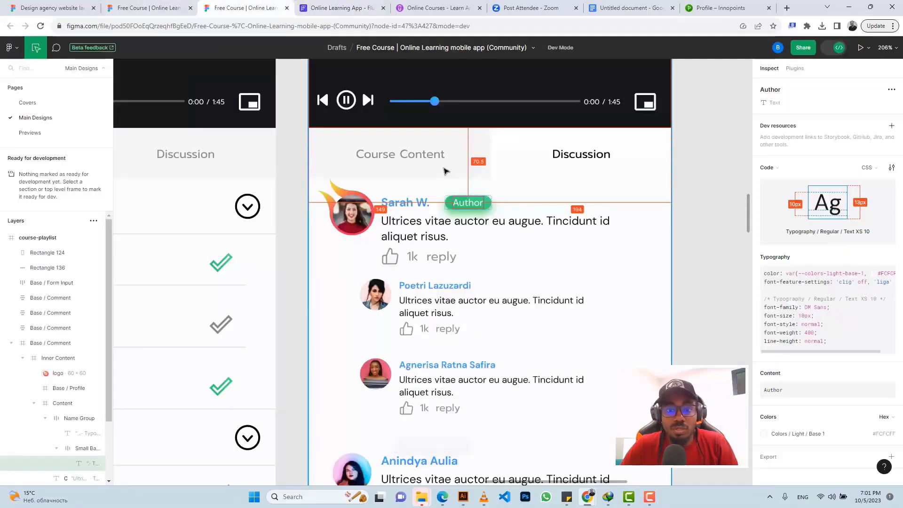
pyautogui.click(490, 206)
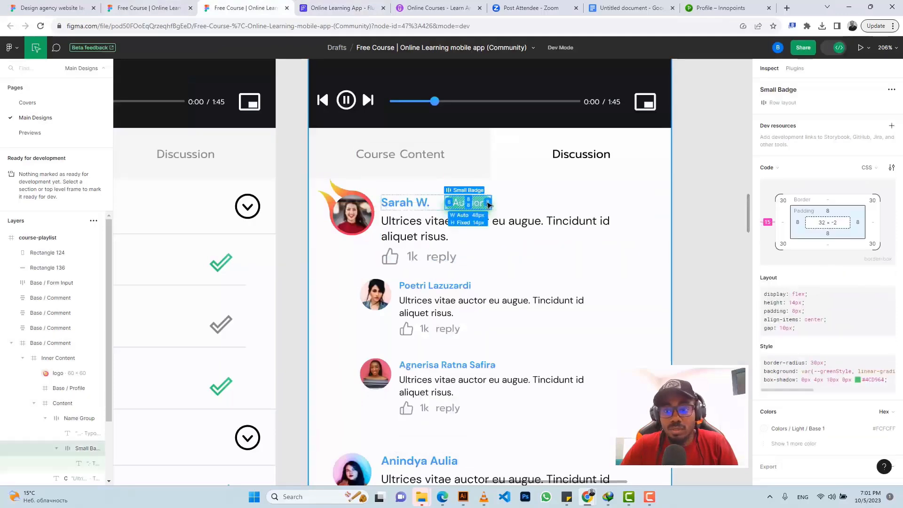
pyautogui.click(342, 7)
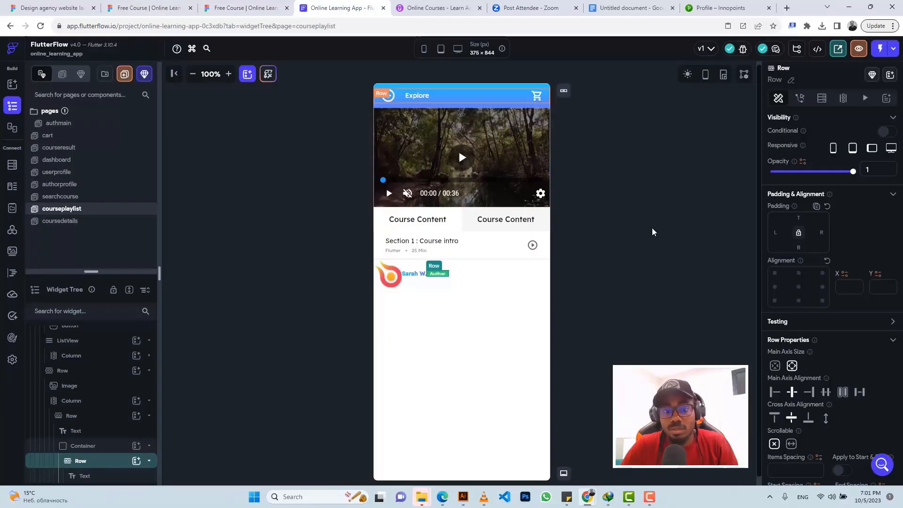
pyautogui.click(117, 447)
pyautogui.scroll(-3, 809, 426)
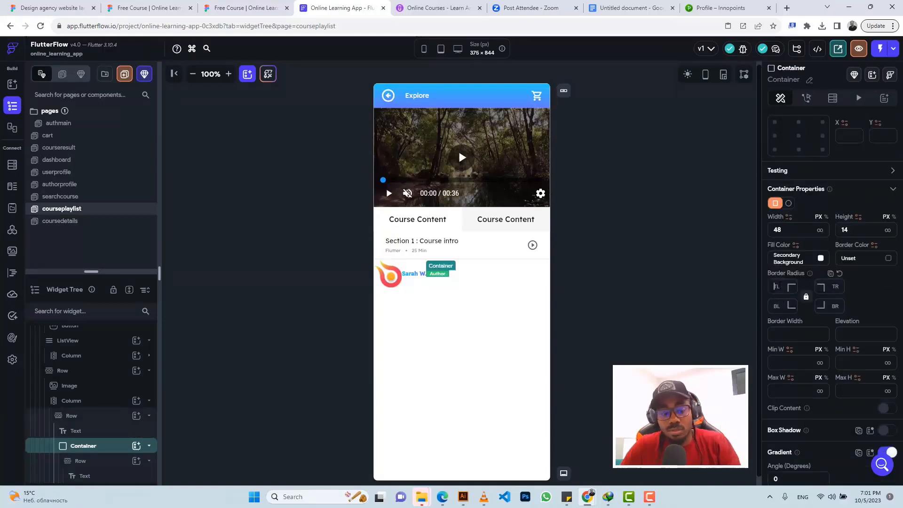
pyautogui.click(777, 287)
pyautogui.write('30')
pyautogui.press('Return')
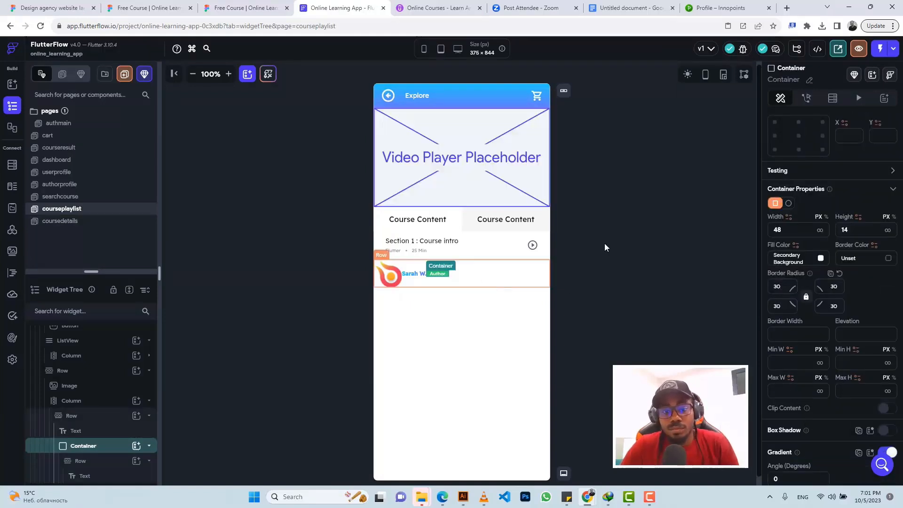
# Step: Check the gap between the commenter's name and the badge in Figma and give the badge container 15 left padding in FlutterFlow
pyautogui.click(349, 216)
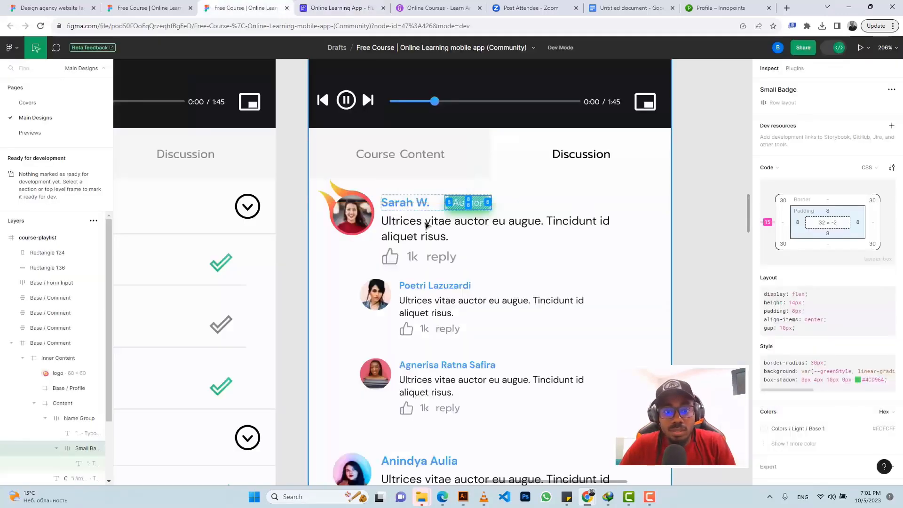
pyautogui.click(244, 8)
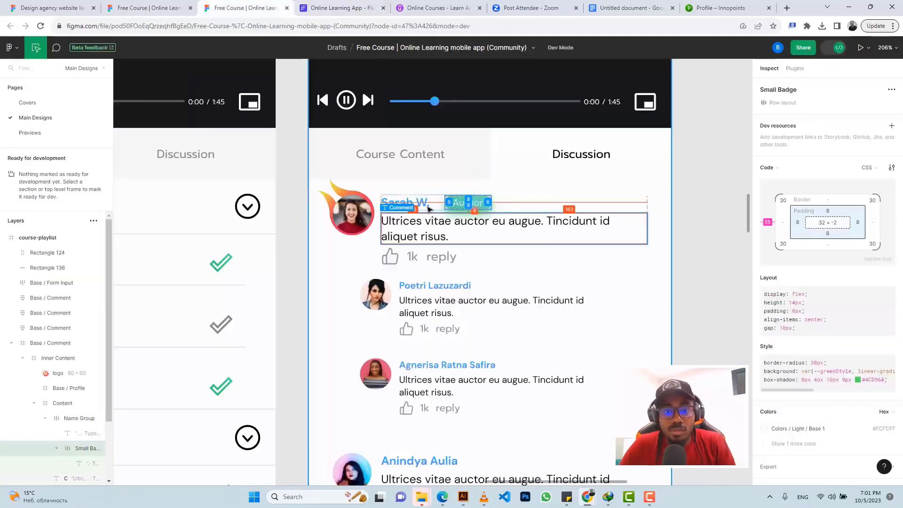
pyautogui.click(341, 8)
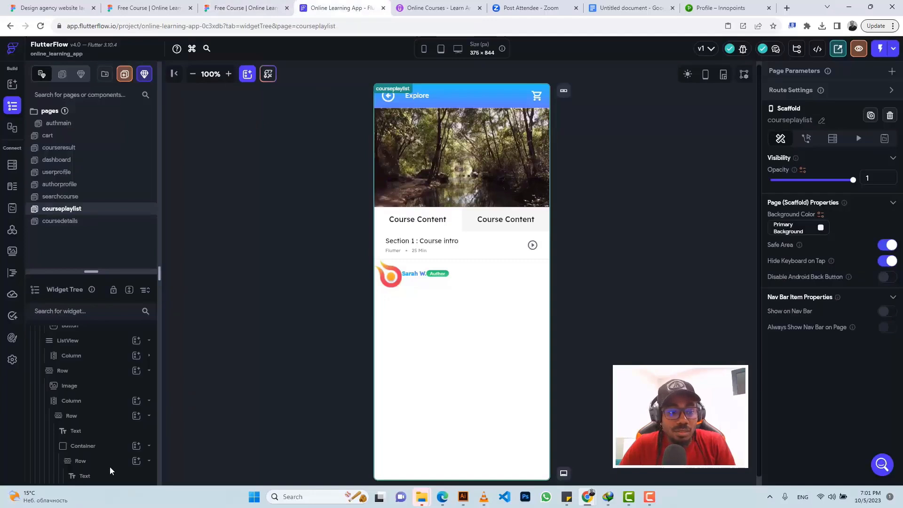
pyautogui.click(97, 446)
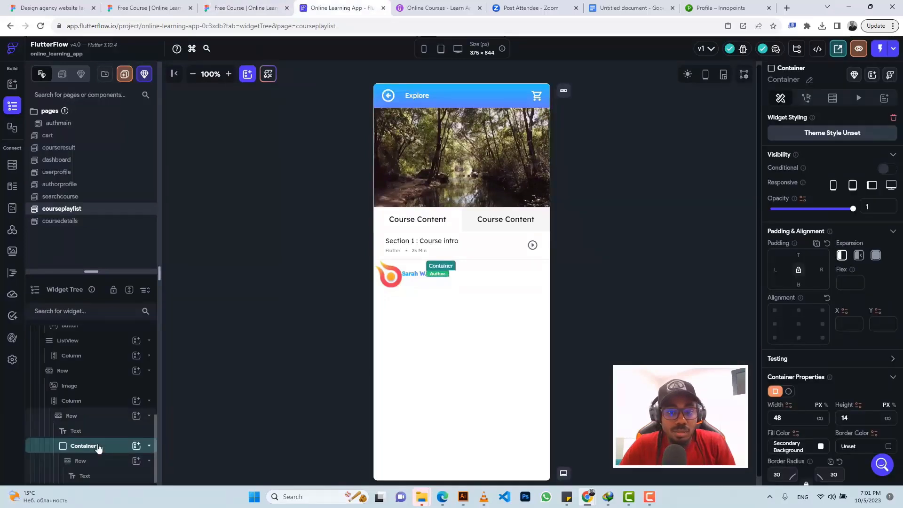
pyautogui.click(781, 269)
pyautogui.write('15')
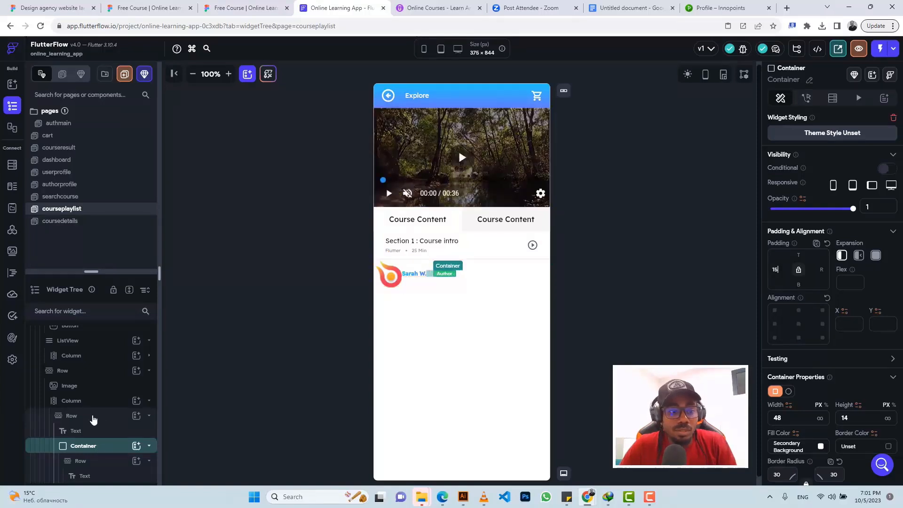
# Step: Check the gap between the avatar and the name in Figma and set the comment Column's left padding to 10 in FlutterFlow
pyautogui.click(85, 401)
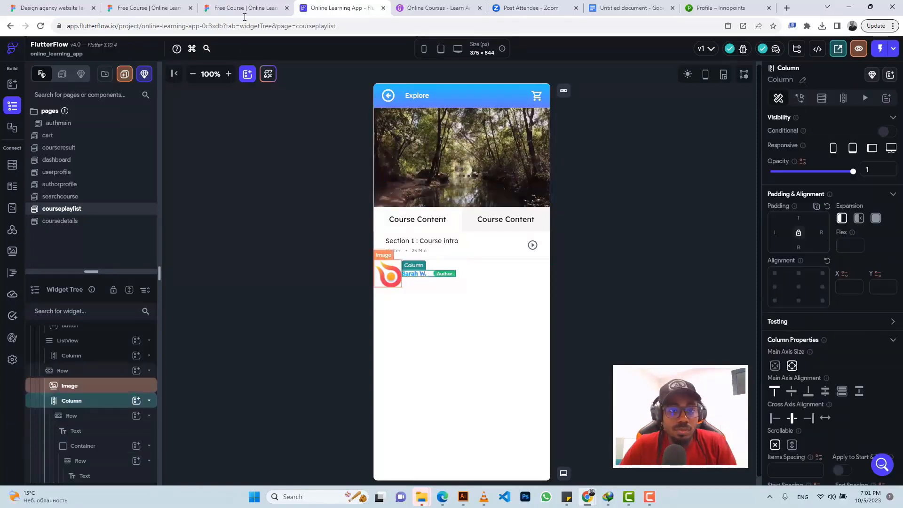
pyautogui.click(244, 14)
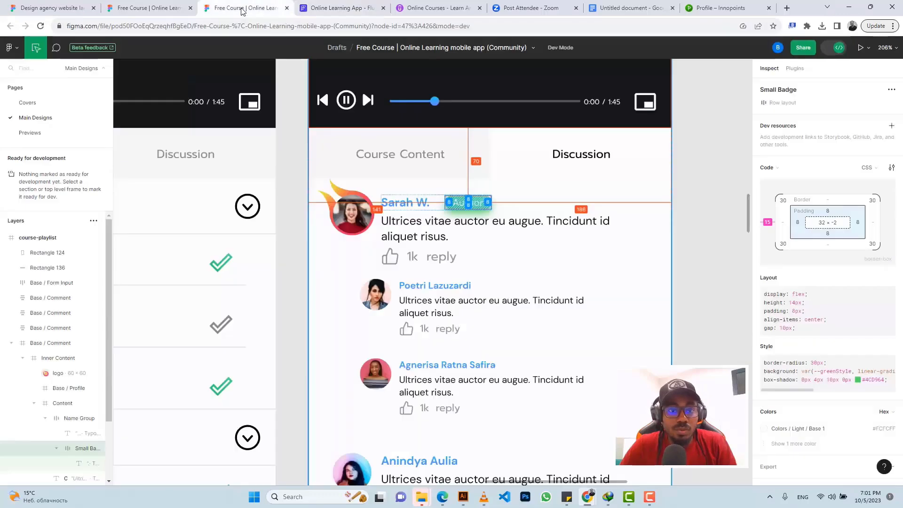
pyautogui.click(385, 198)
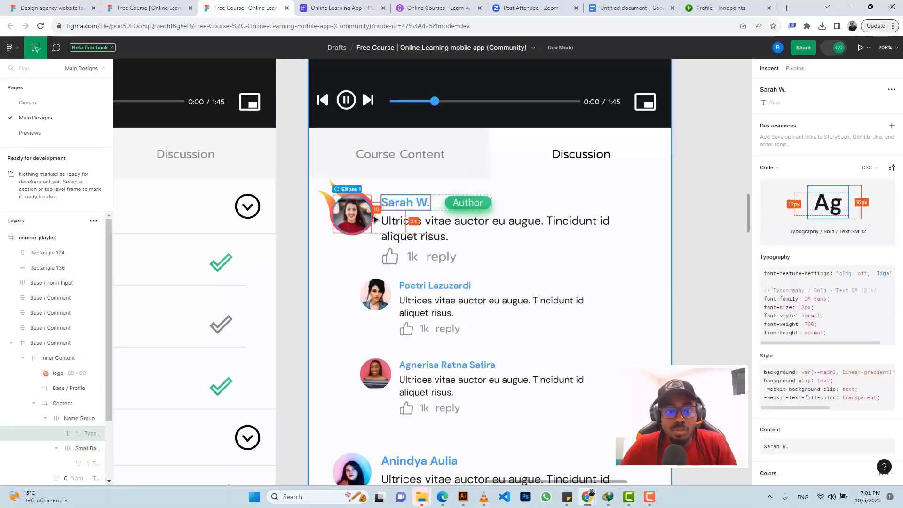
pyautogui.click(343, 8)
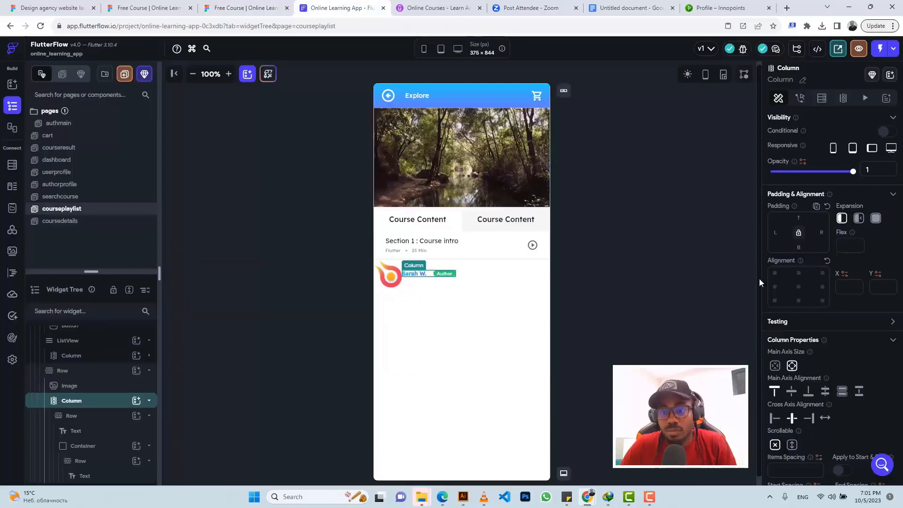
pyautogui.click(779, 232)
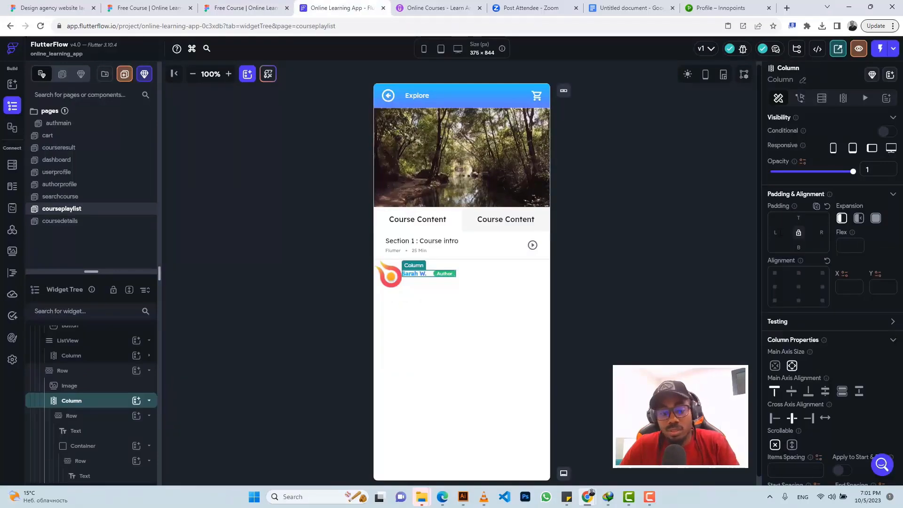
pyautogui.write('10')
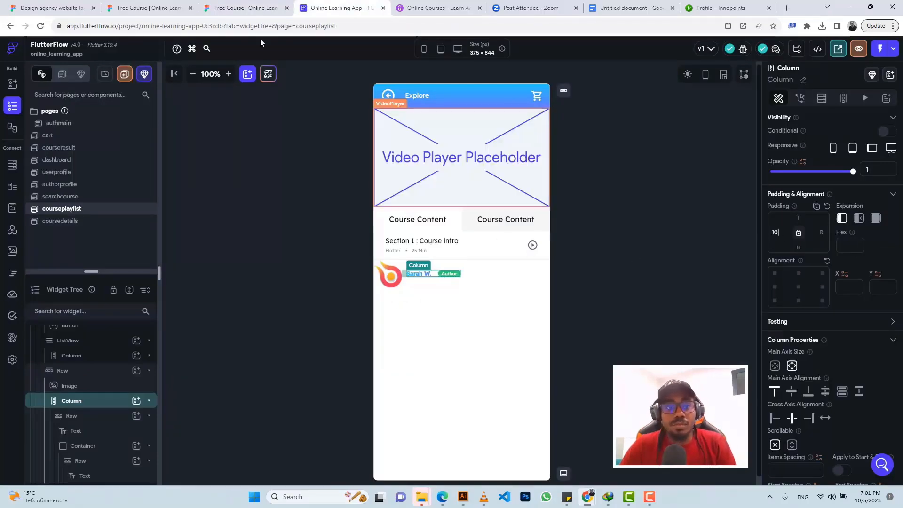
# Step: Copy the first comment's text content from Figma and return to FlutterFlow
pyautogui.click(229, 5)
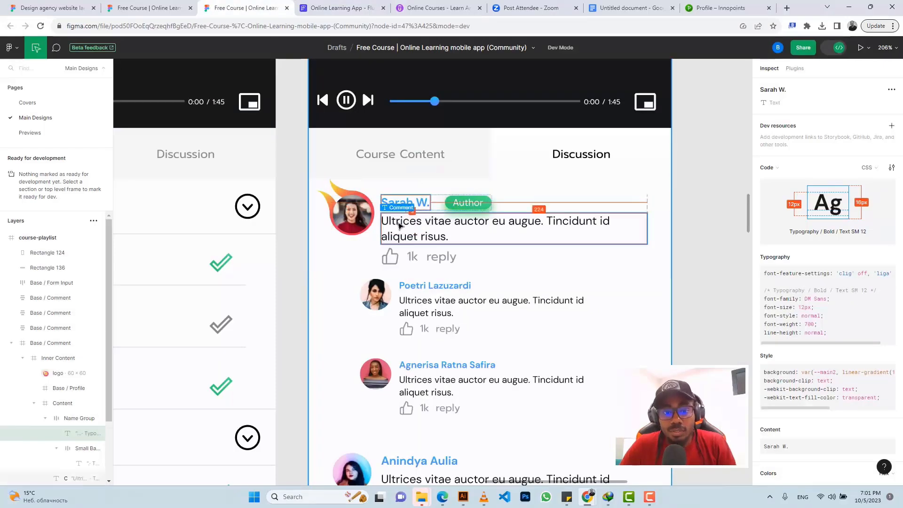
pyautogui.click(455, 227)
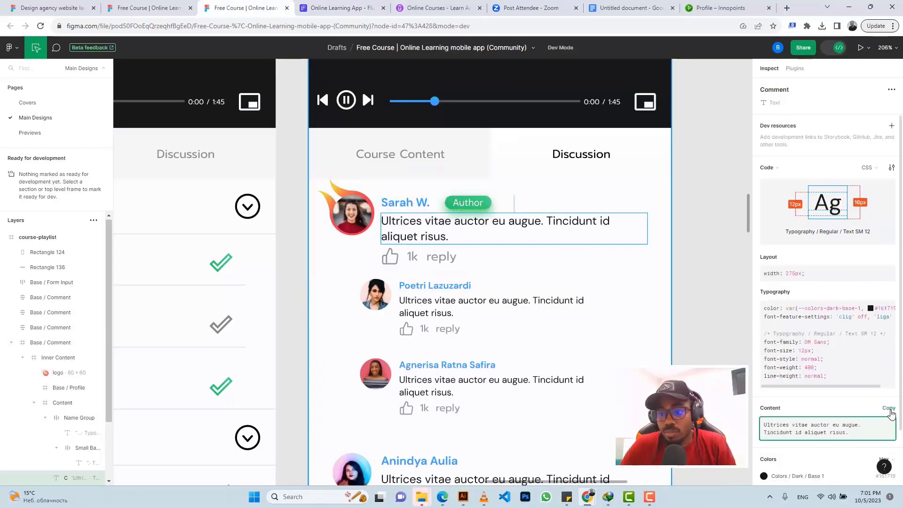
pyautogui.click(889, 408)
pyautogui.click(338, 6)
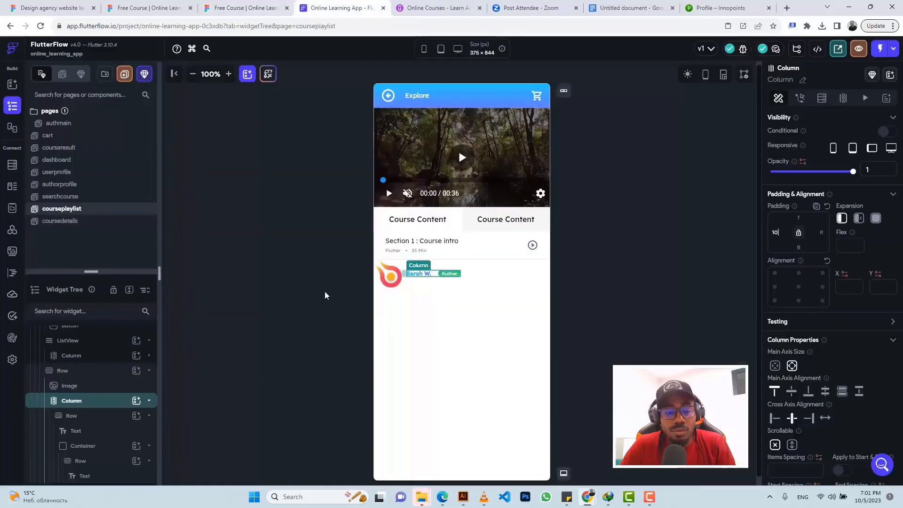
# Step: Add a Text widget to the comment Column containing the copied text "Ultrices vitae auctor eu augue. Tincidunt id aliquet risus."
pyautogui.click(137, 401)
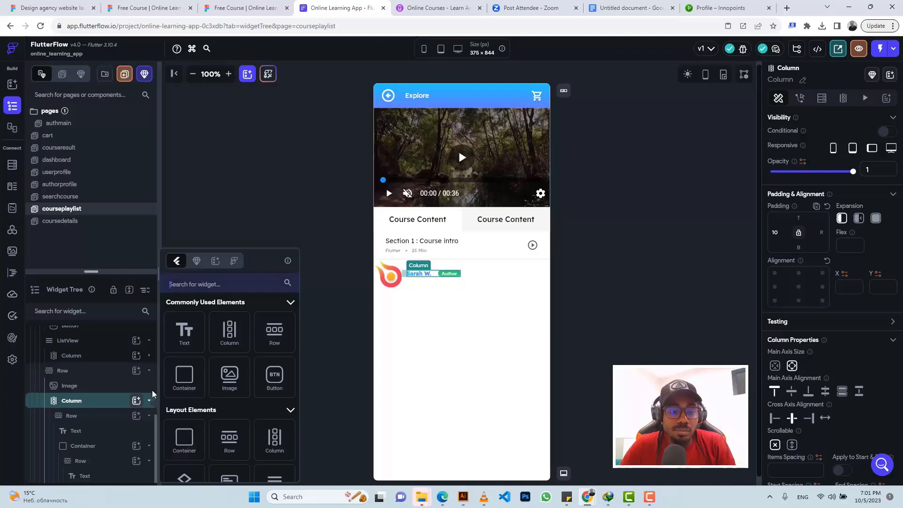
pyautogui.click(191, 334)
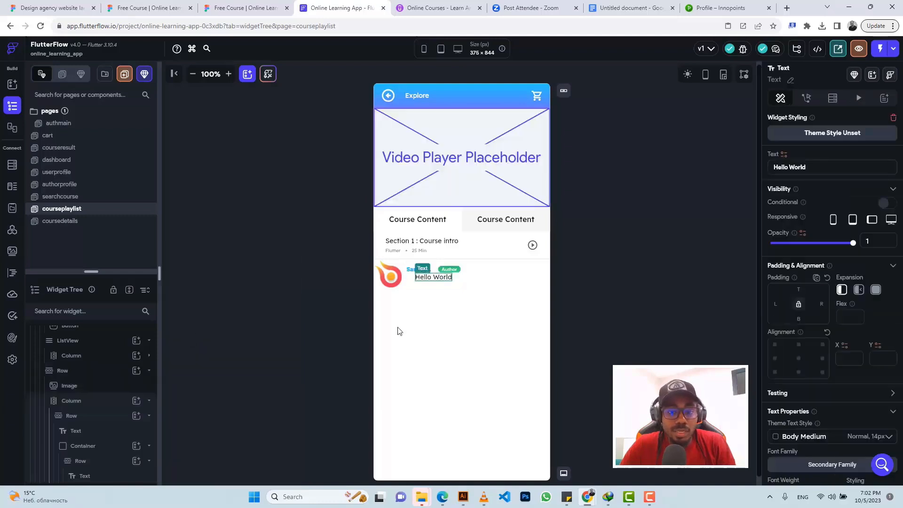
pyautogui.click(793, 166)
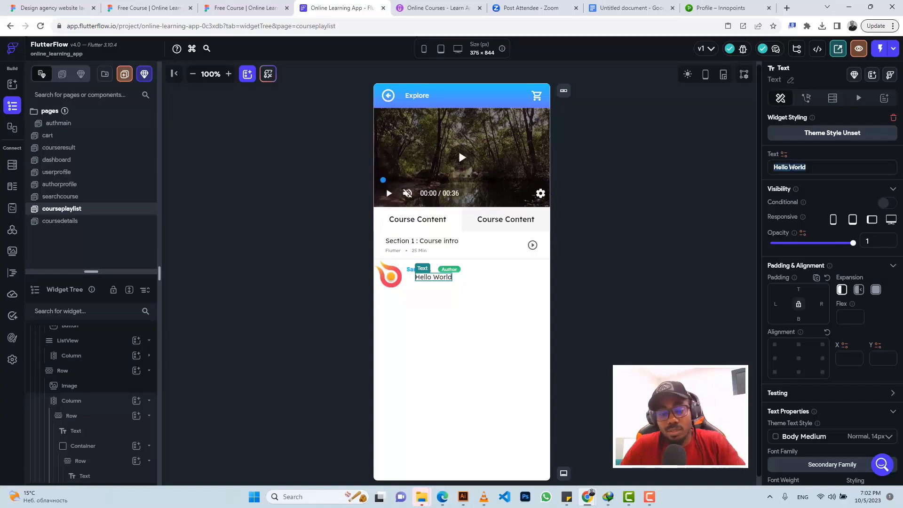
pyautogui.hotkey('ctrl', 'v')
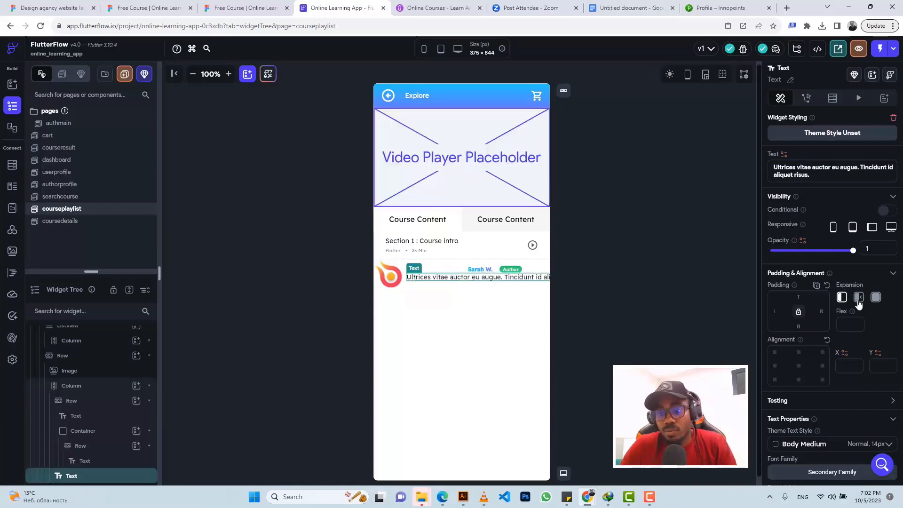
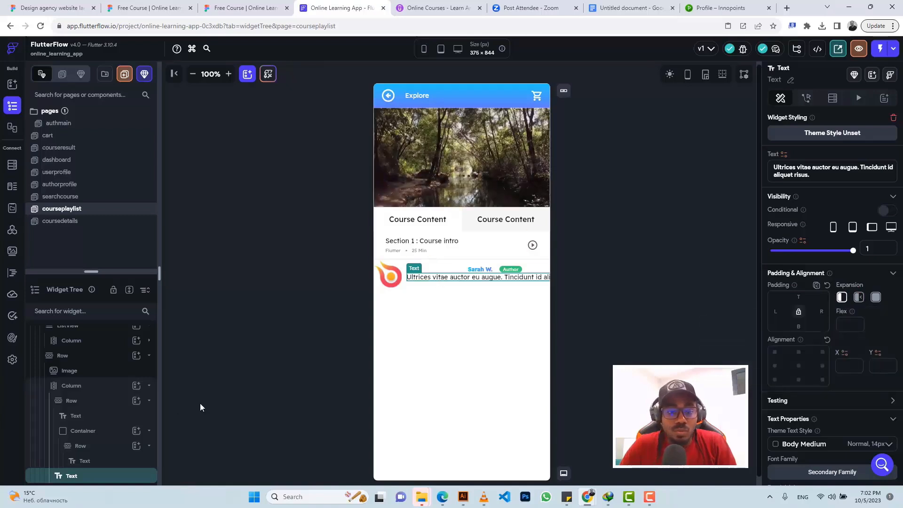
# Step: Make the comment Column flexible and, after checking the side margin in Figma, set the comment text's right padding to 25 in FlutterFlow
pyautogui.click(447, 270)
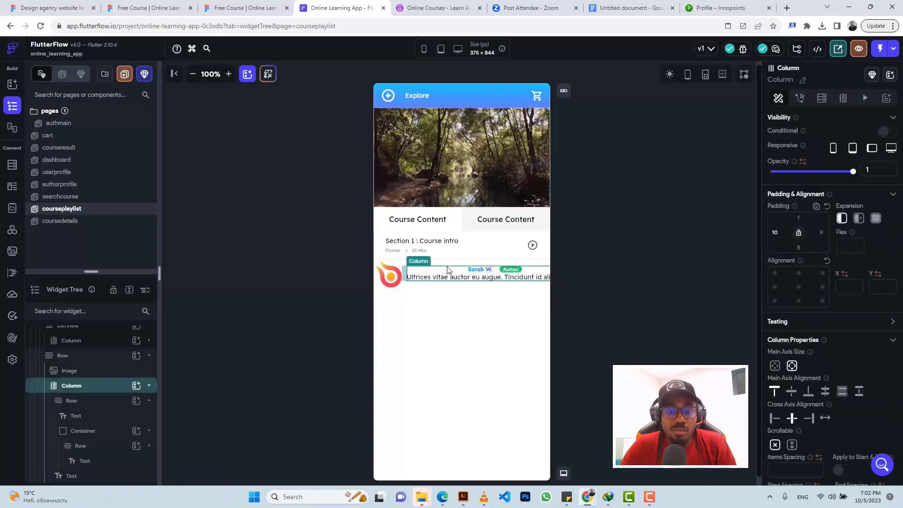
pyautogui.click(859, 219)
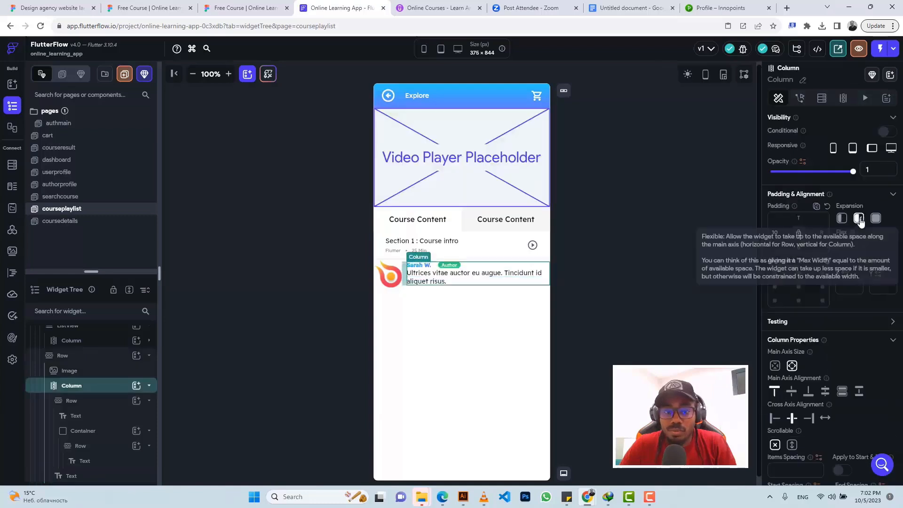
pyautogui.click(473, 278)
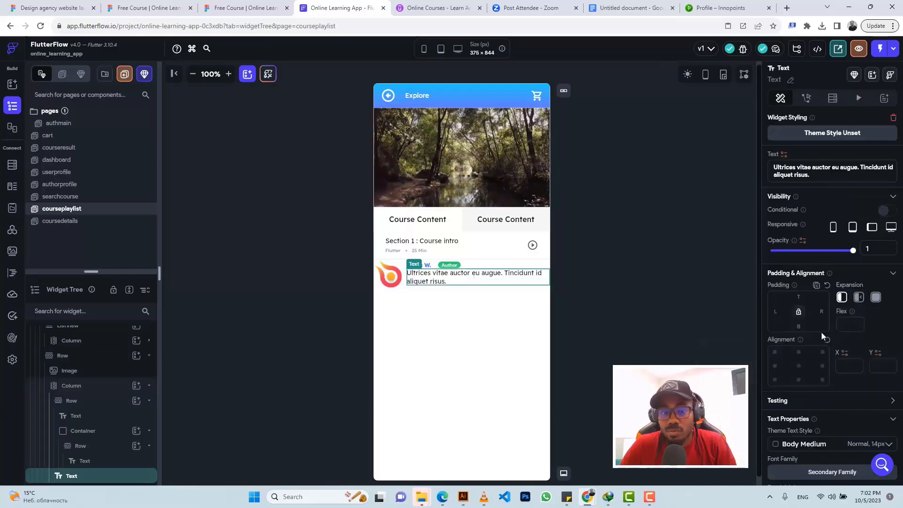
pyautogui.click(203, 7)
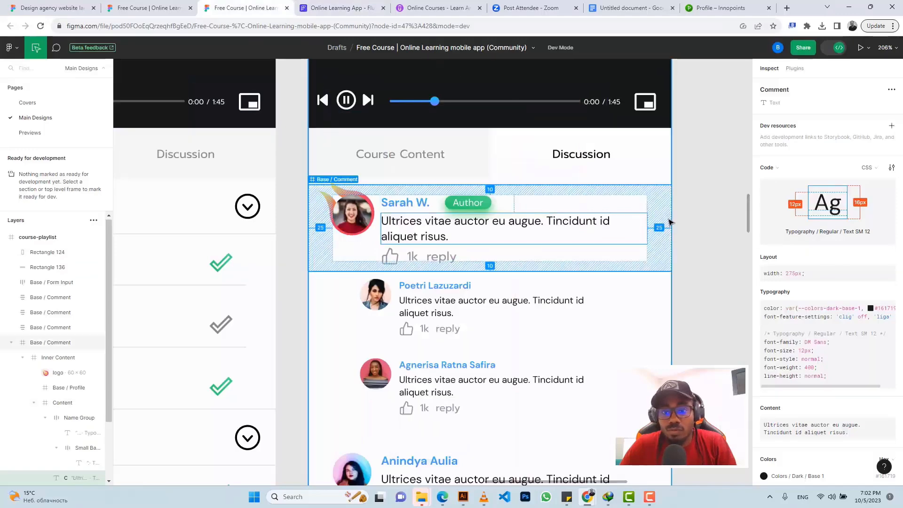
pyautogui.hotkey('ctrl', 'Tab')
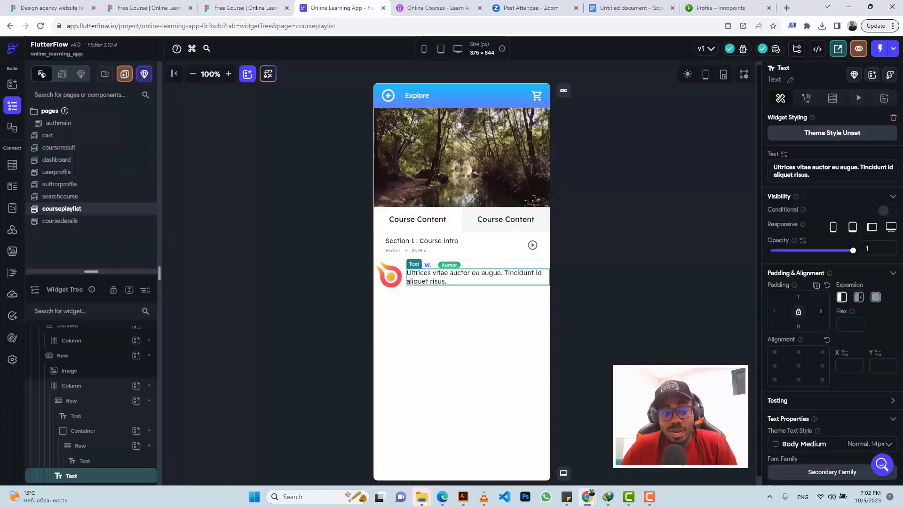
pyautogui.write('25')
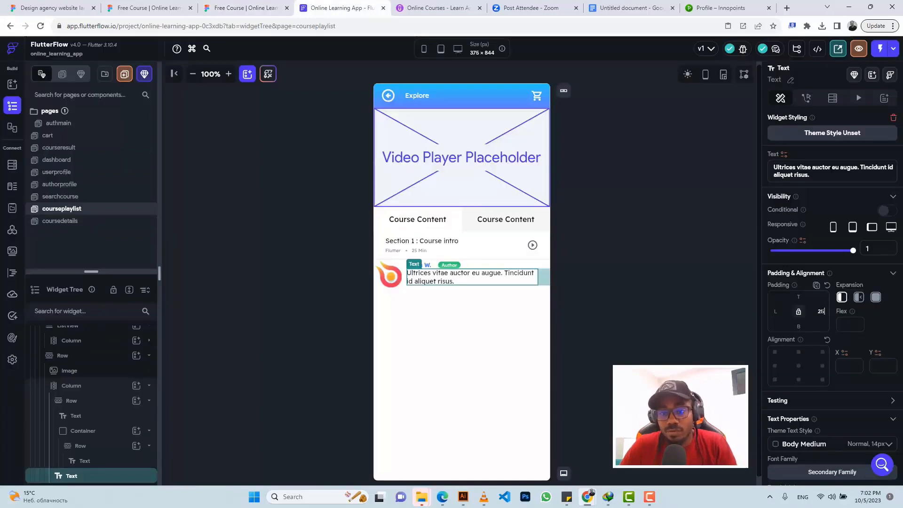
# Step: Set the comment text's font size to 12 and, after checking its spacing in Figma, its top padding to 3 in FlutterFlow
pyautogui.scroll(-3, 830, 346)
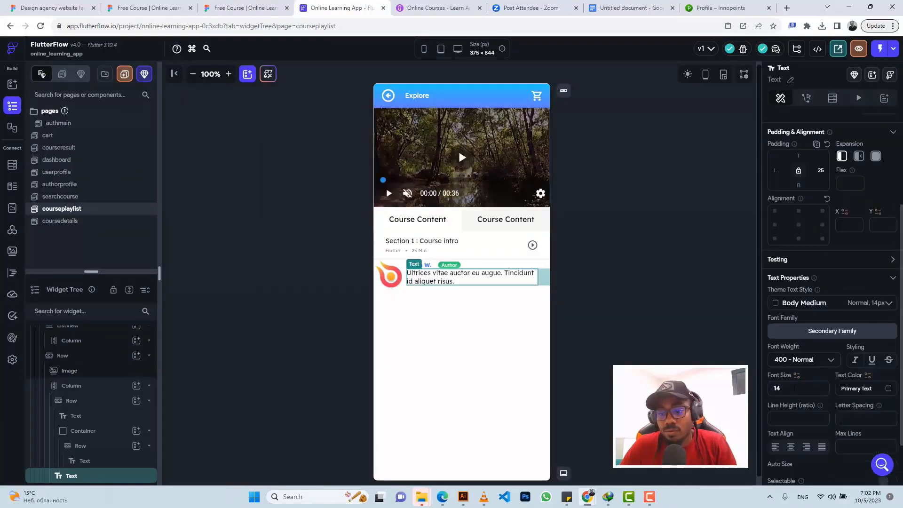
pyautogui.doubleClick(795, 388)
pyautogui.write('12')
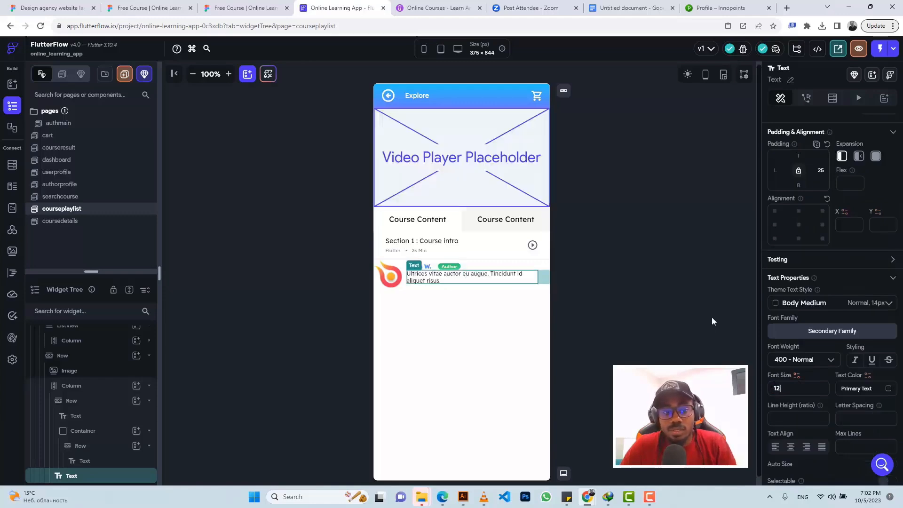
pyautogui.click(242, 8)
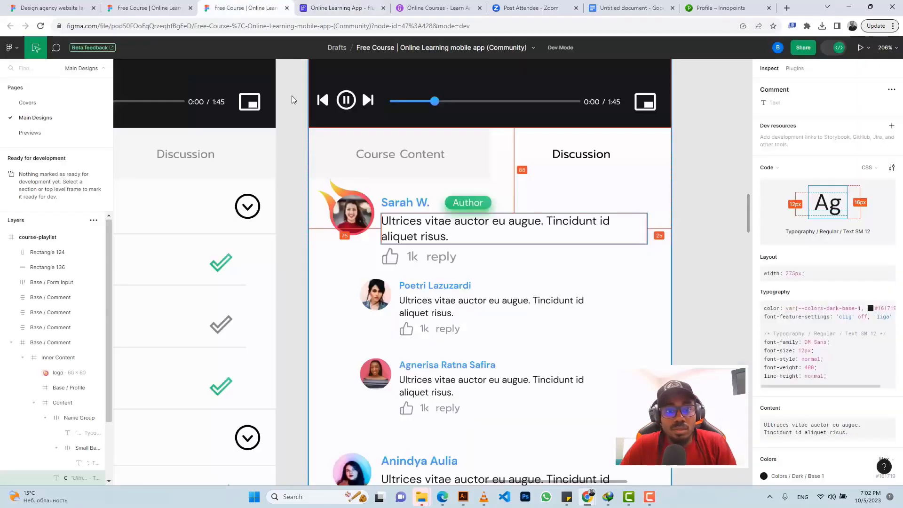
pyautogui.click(324, 4)
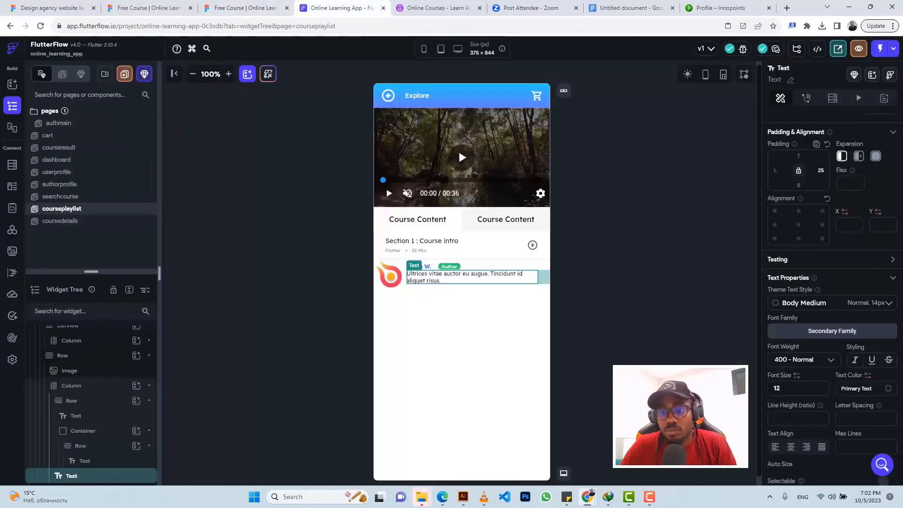
pyautogui.write('3')
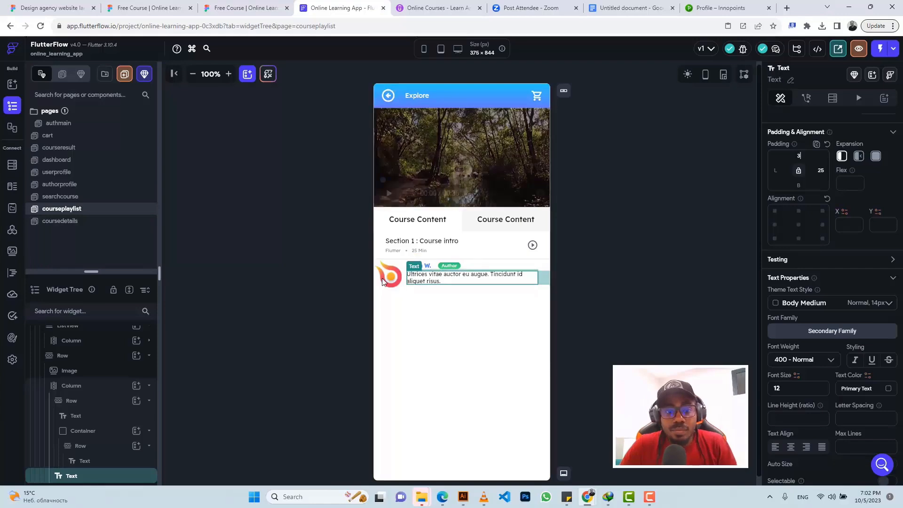
# Step: Check the first comment's avatar size and spacing in Figma and wrap the flame logo Image in a Stack in FlutterFlow
pyautogui.click(226, 3)
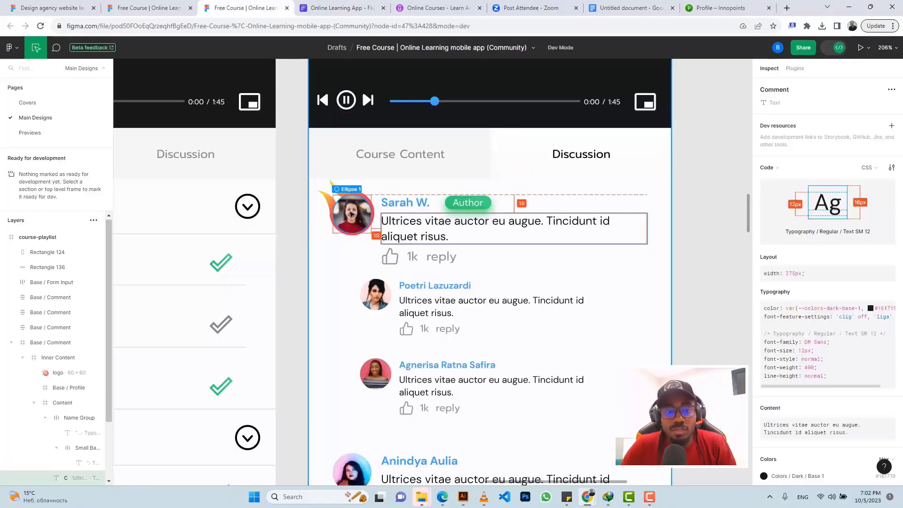
pyautogui.click(335, 207)
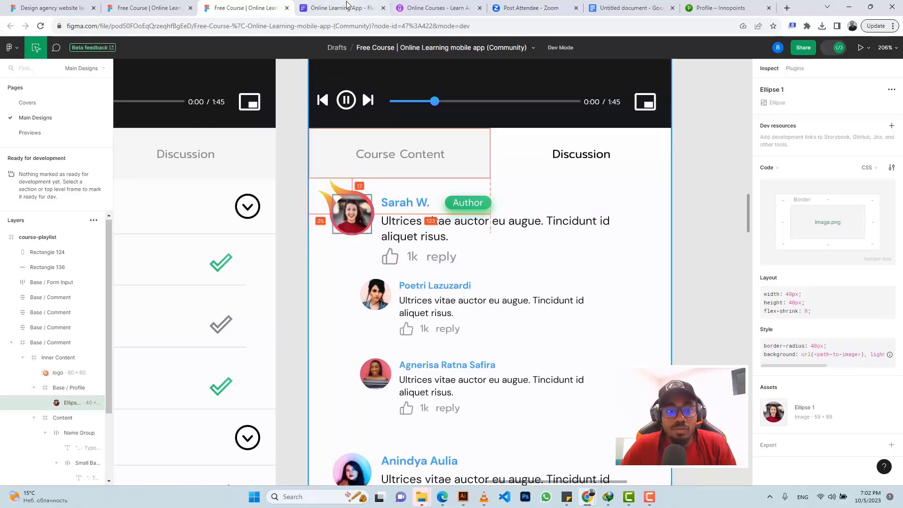
pyautogui.hotkey('ctrl', 'Tab')
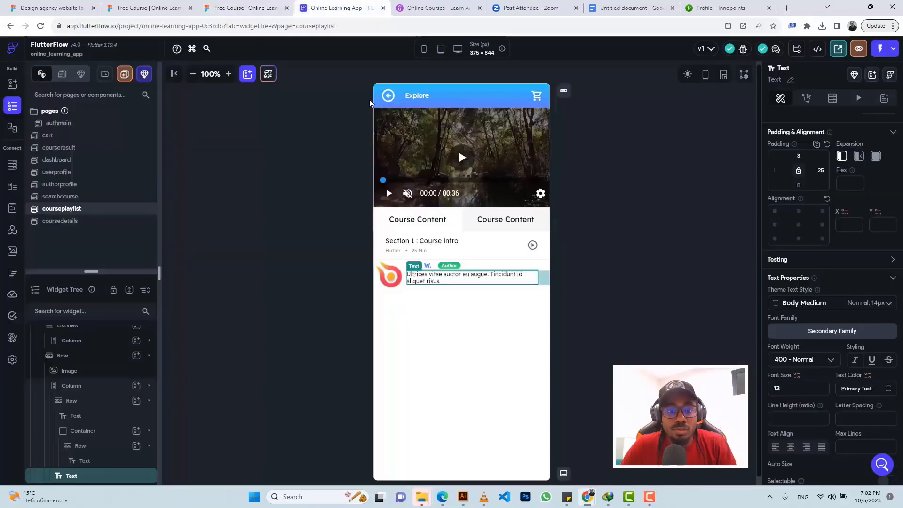
pyautogui.click(389, 277)
pyautogui.rightClick(388, 278)
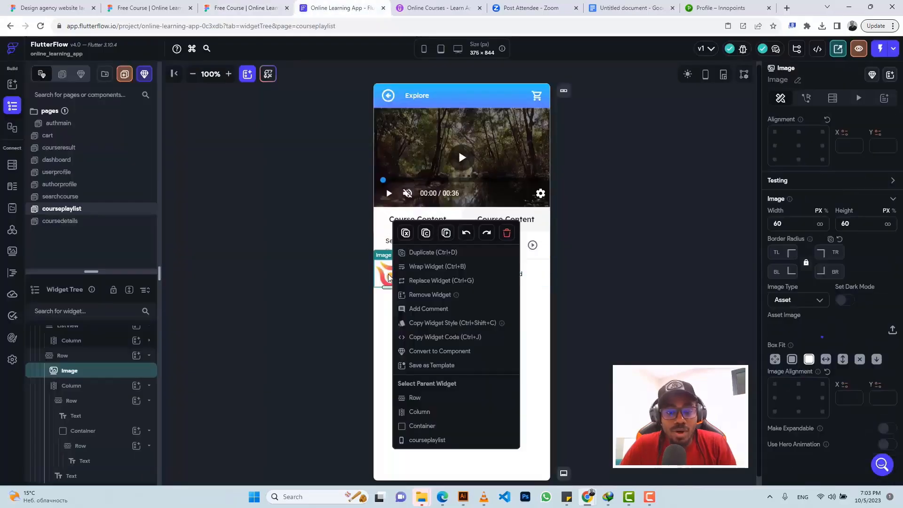
pyautogui.click(414, 266)
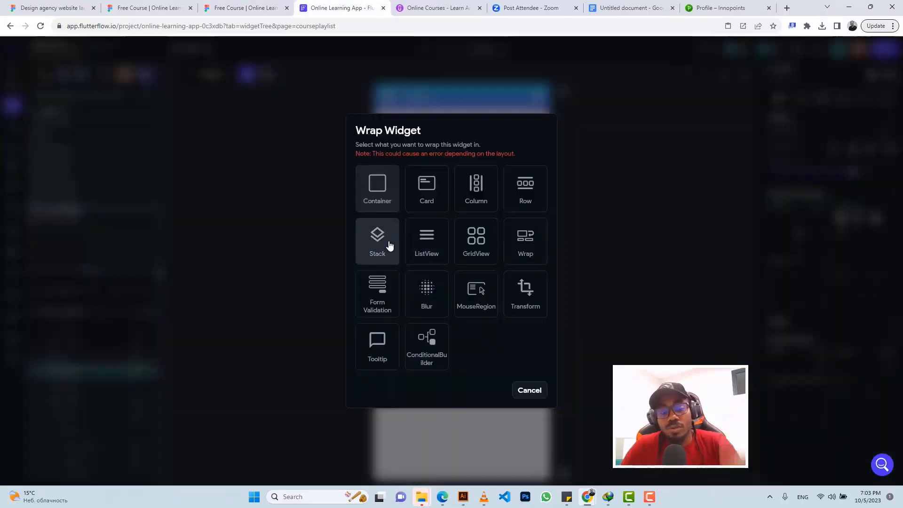
pyautogui.click(378, 240)
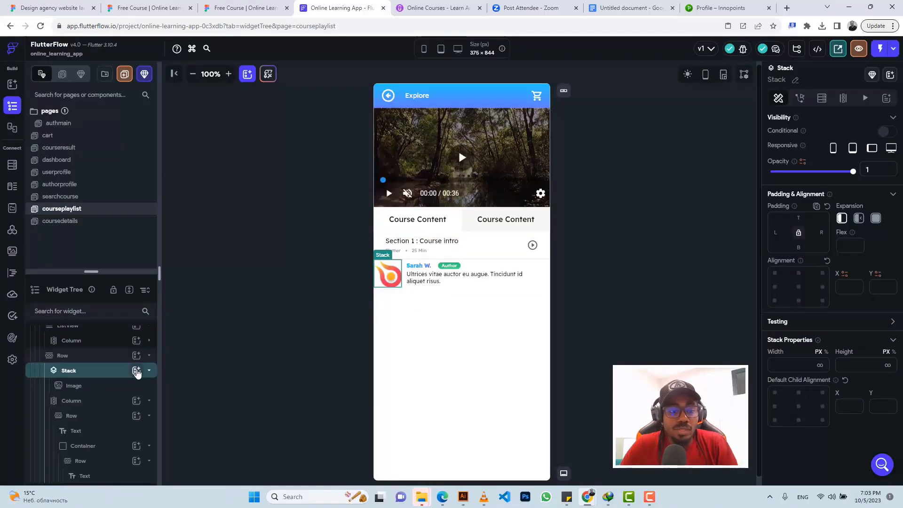
# Step: Add a CircleImage to the Stack and set its diameter to 40
pyautogui.click(136, 372)
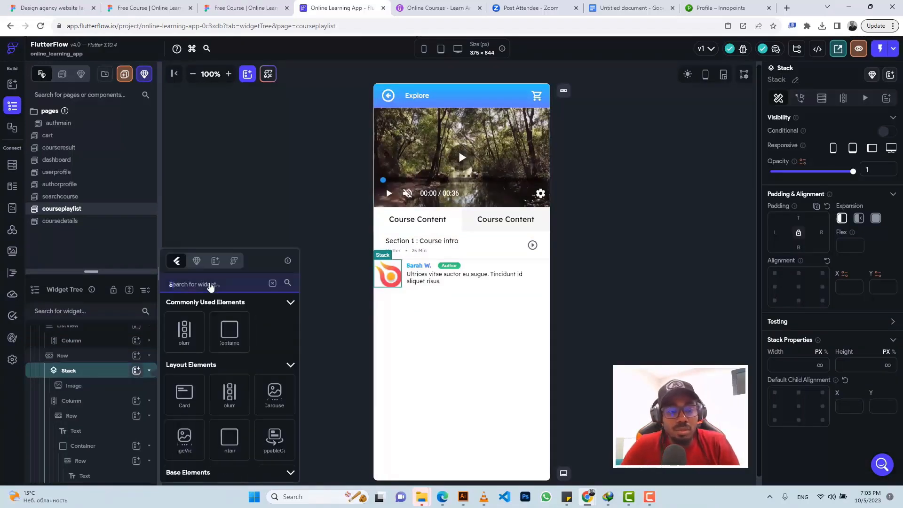
pyautogui.click(210, 284)
pyautogui.write('circ')
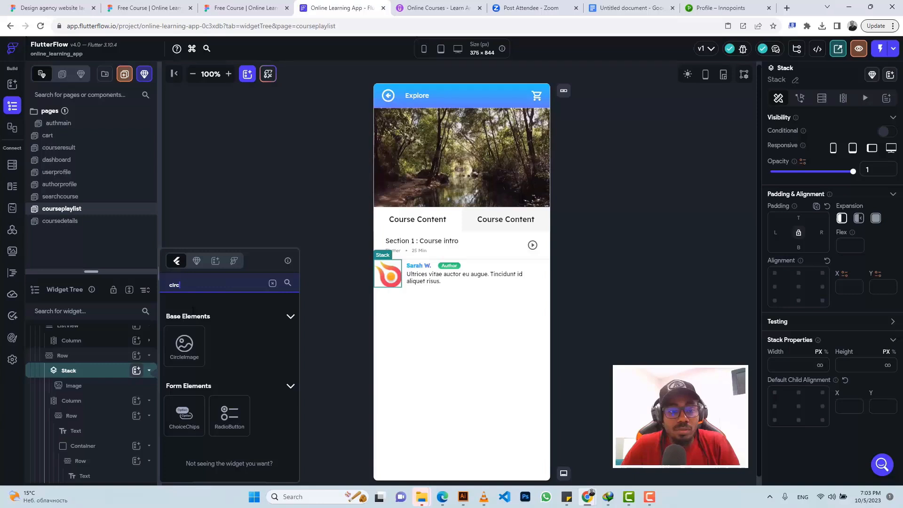
pyautogui.click(185, 346)
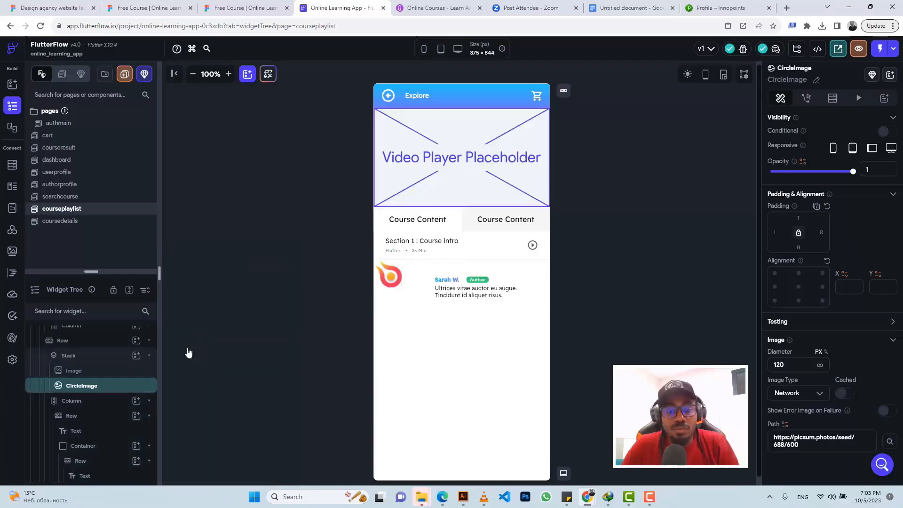
pyautogui.click(786, 363)
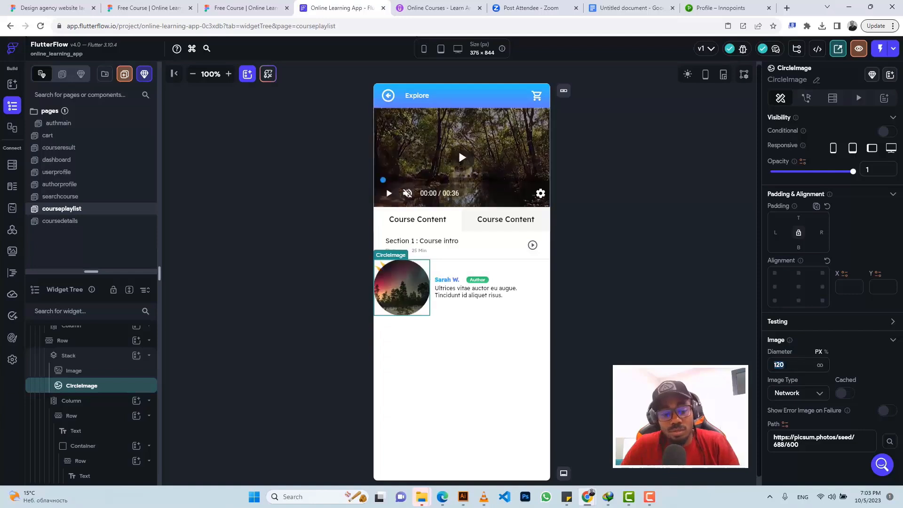
pyautogui.write('40')
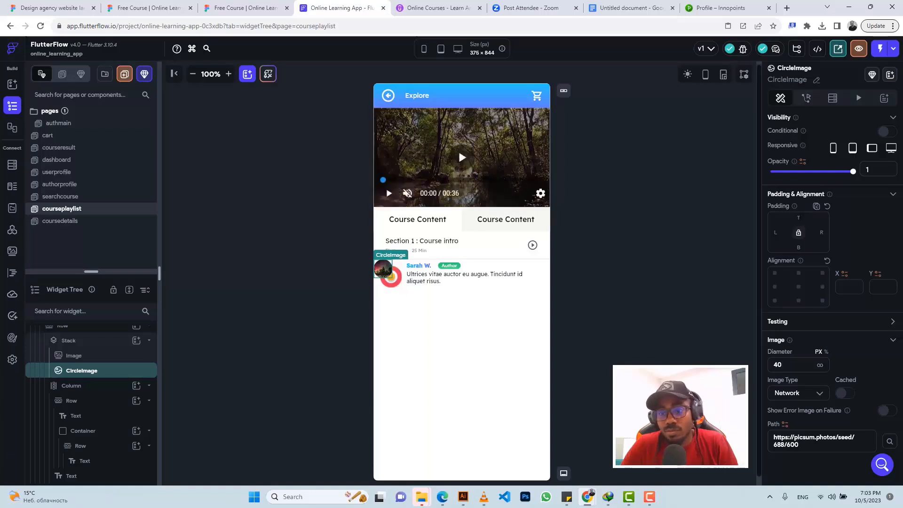
# Step: Give the CircleImage 18 top padding and 17 left padding so it sits inside the flame logo
pyautogui.click(798, 218)
pyautogui.write('18')
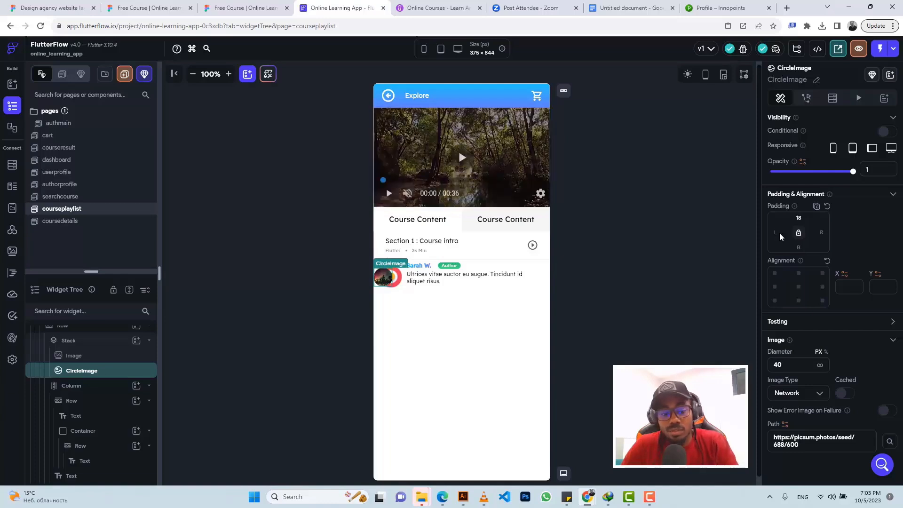
pyautogui.write('17')
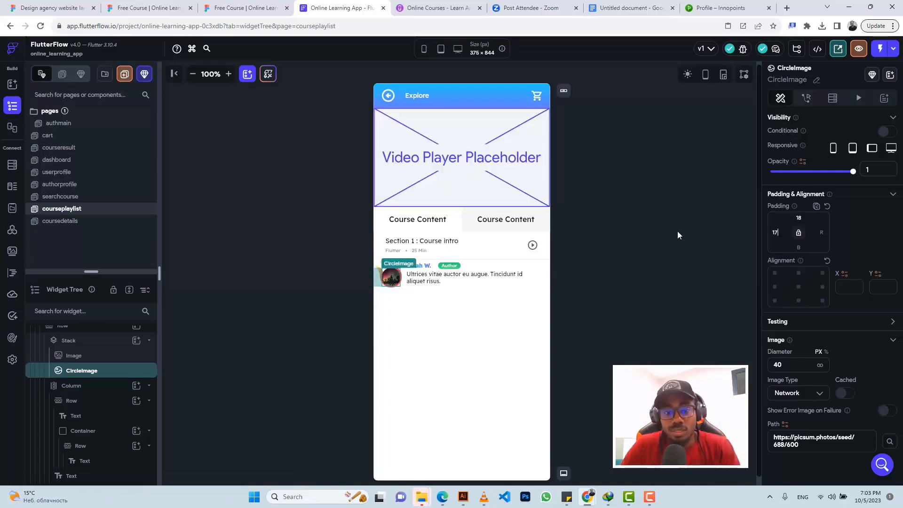
pyautogui.click(602, 234)
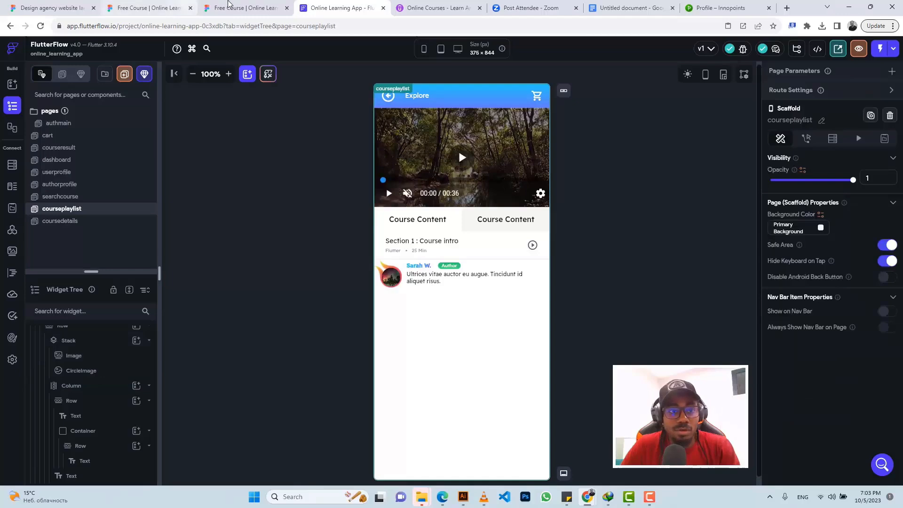
# Step: Check the first comment's thumbs-up icon size in Figma, copy its hex color #91919F and return to FlutterFlow
pyautogui.click(229, 5)
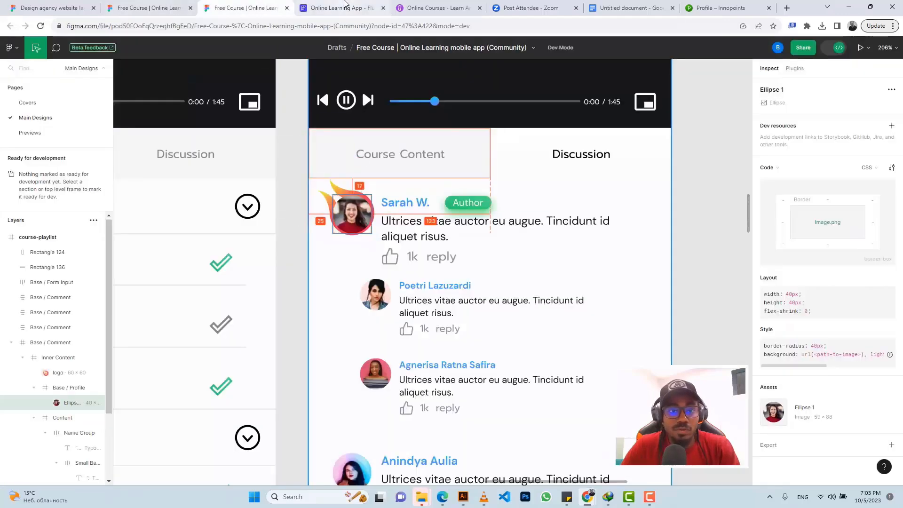
pyautogui.click(347, 7)
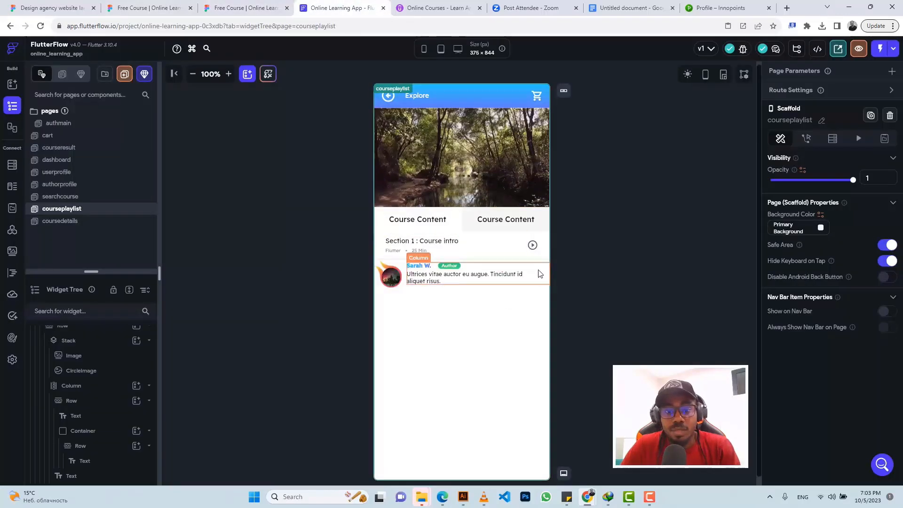
pyautogui.click(403, 264)
pyautogui.click(245, 8)
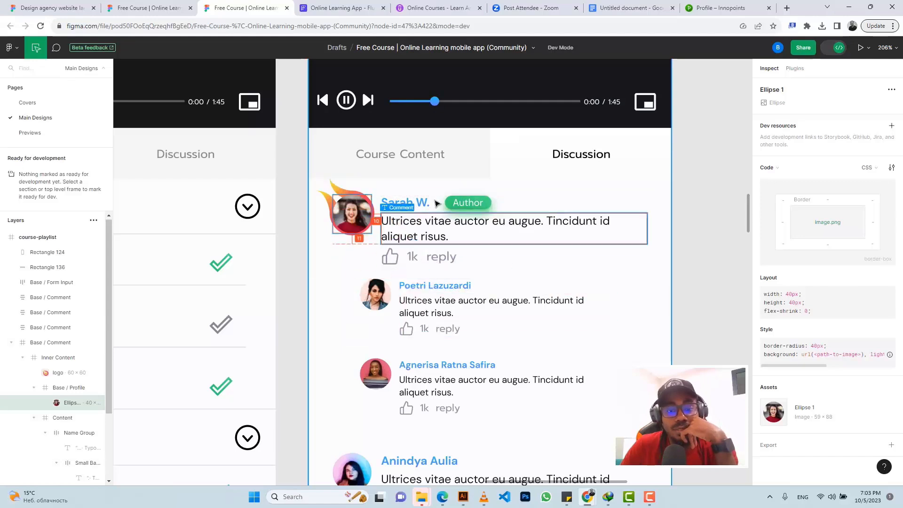
pyautogui.click(394, 259)
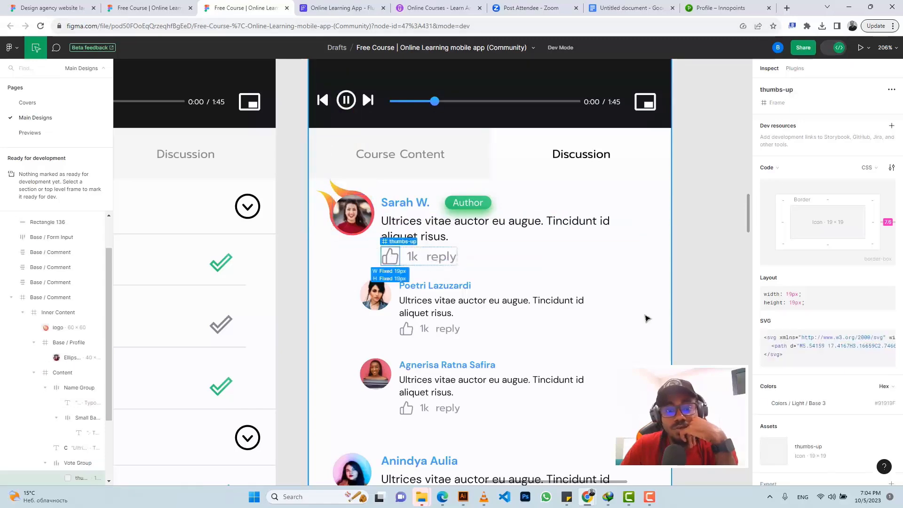
pyautogui.click(886, 405)
pyautogui.click(339, 8)
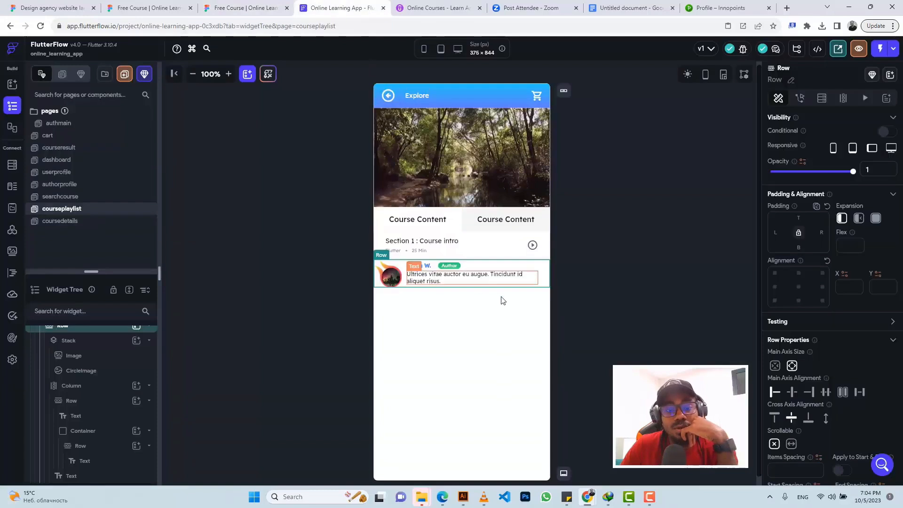
# Step: Add a Row below the comment text inside the comment's Column
pyautogui.click(479, 270)
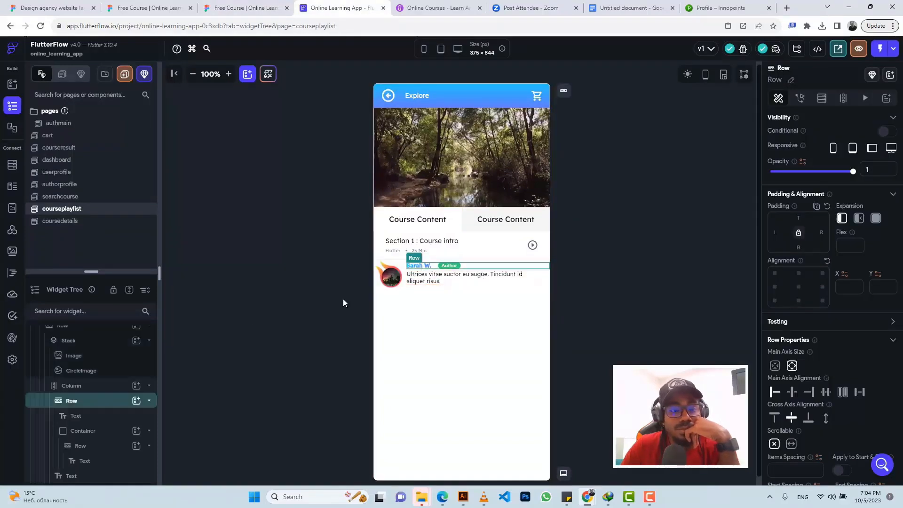
pyautogui.click(89, 387)
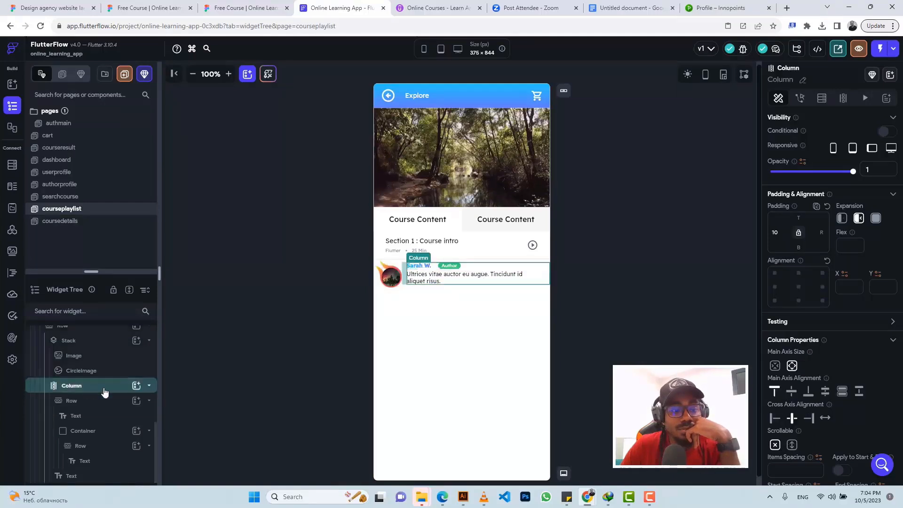
pyautogui.click(136, 386)
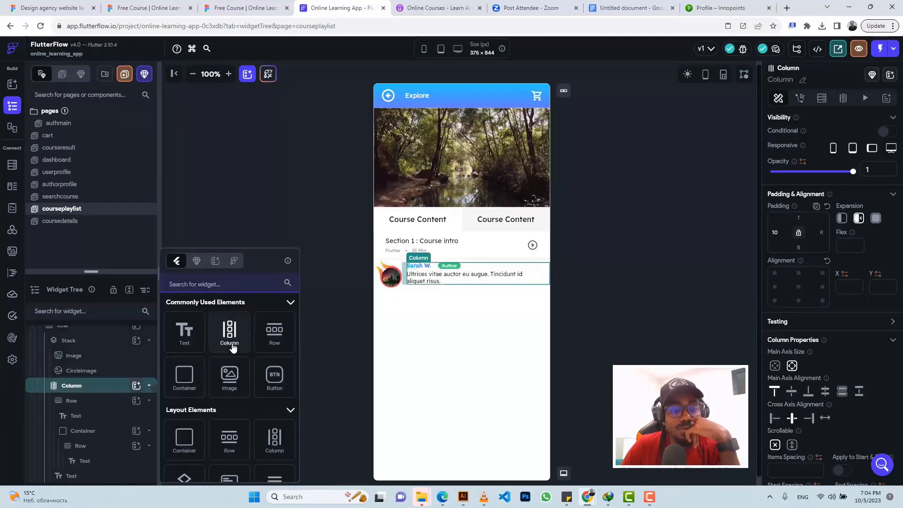
pyautogui.click(281, 337)
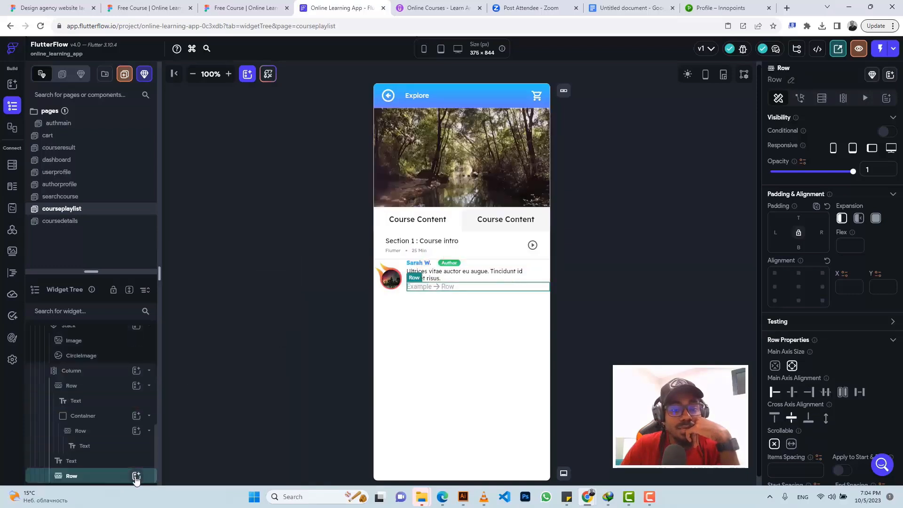
# Step: Add an Icon widget to the new Row under the comment text
pyautogui.click(136, 476)
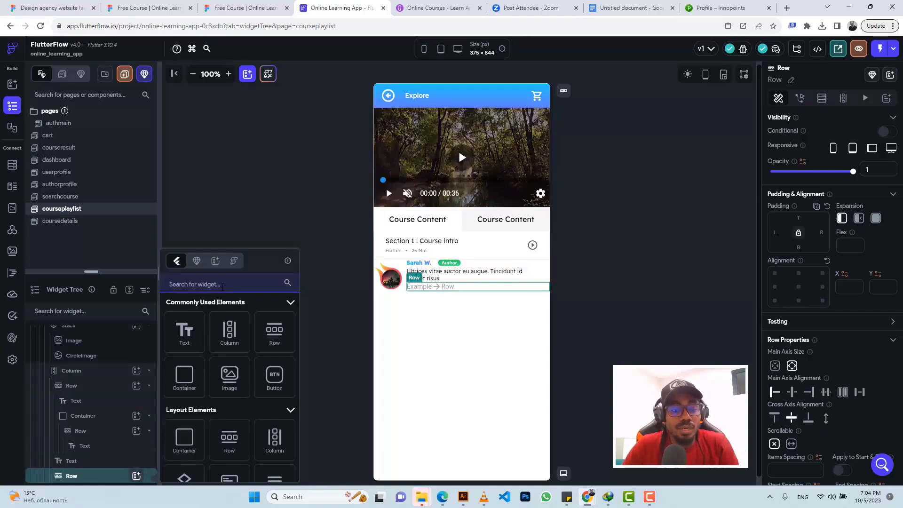
pyautogui.click(223, 287)
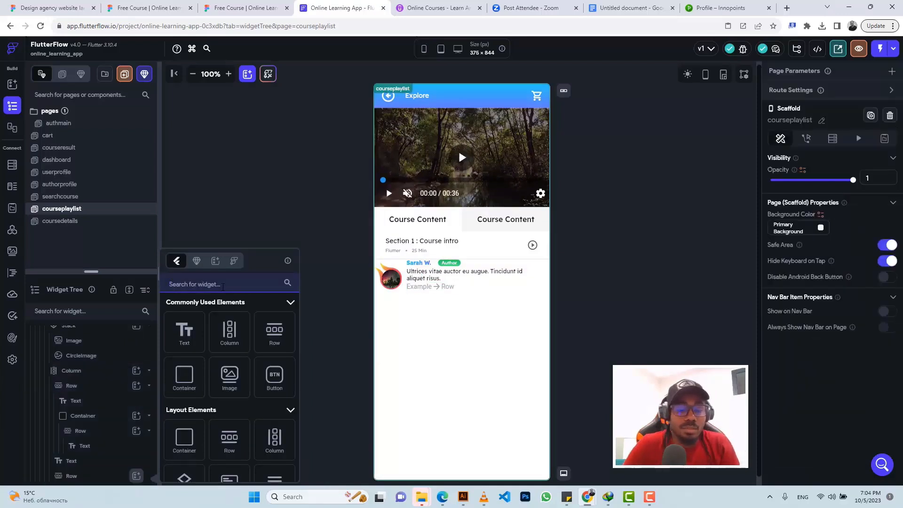
pyautogui.write('icon')
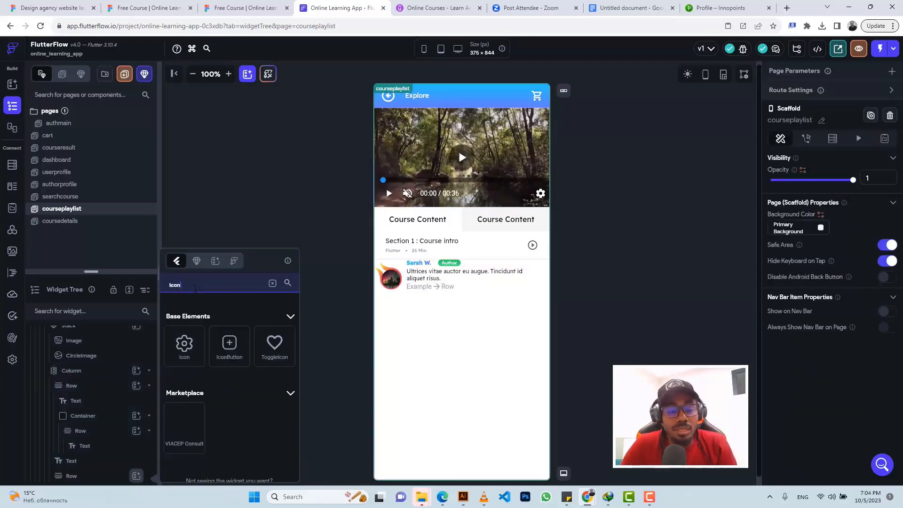
pyautogui.click(189, 349)
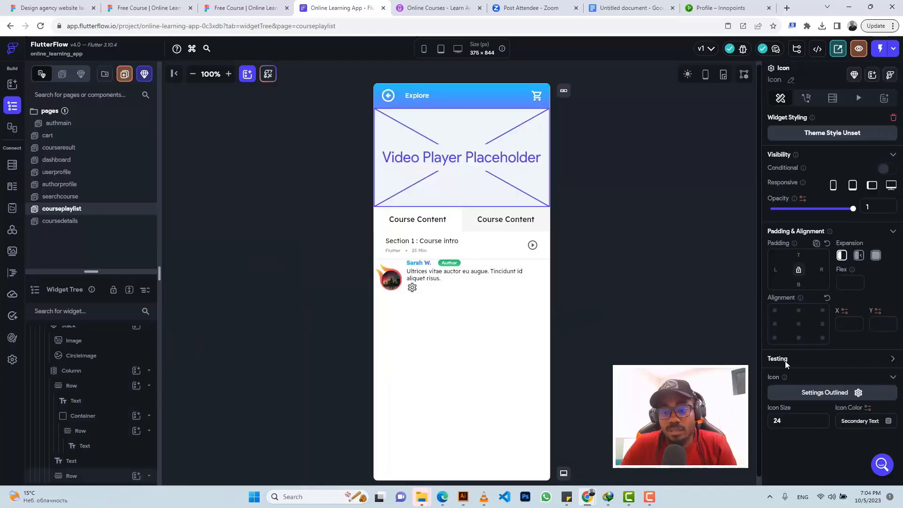
# Step: Compare with the Figma thumbs-up and change the Icon to Thumb Up Off Alt Outlined
pyautogui.click(827, 394)
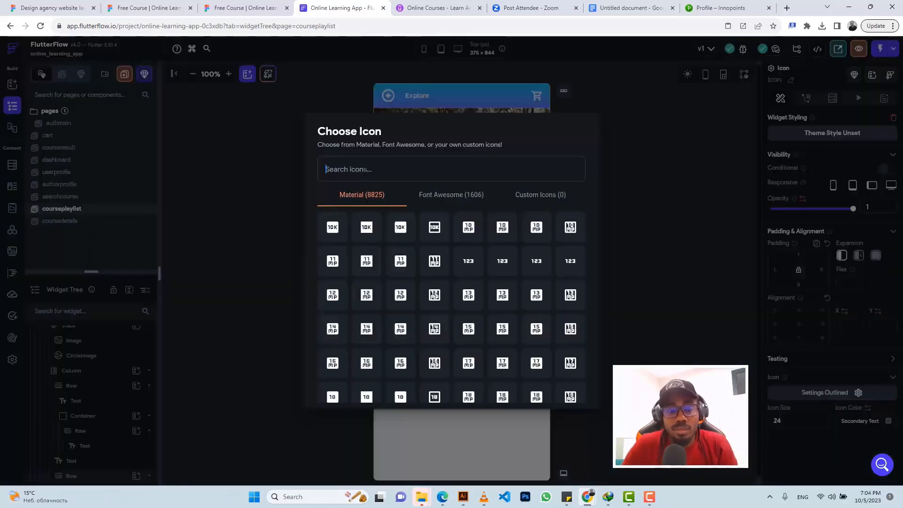
pyautogui.write('thum')
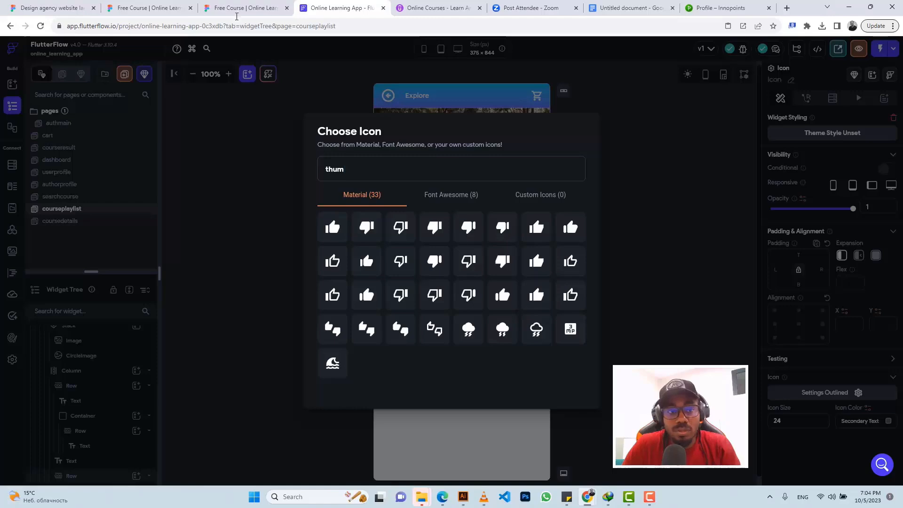
pyautogui.click(205, 4)
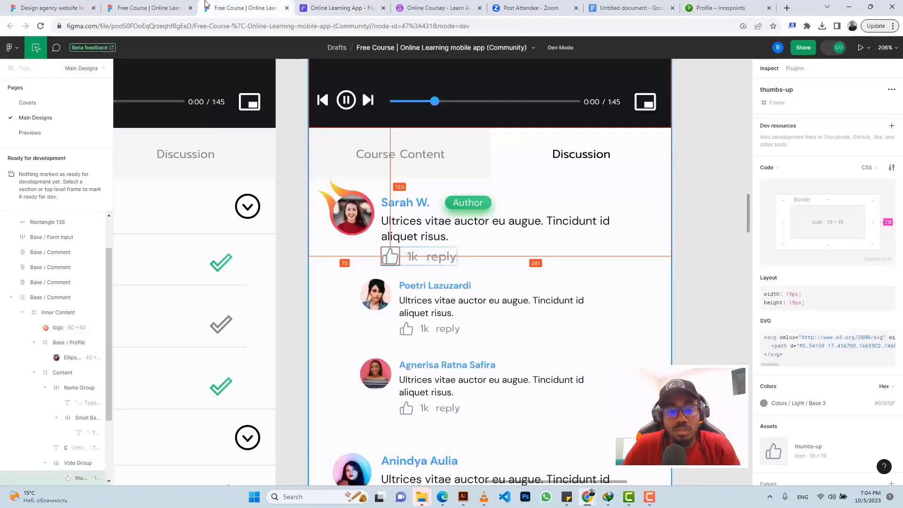
pyautogui.click(304, 4)
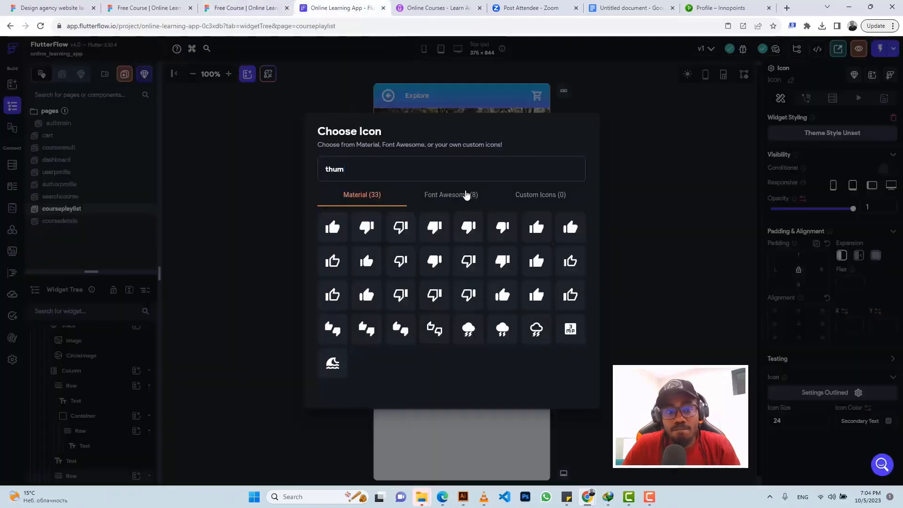
pyautogui.click(251, 9)
pyautogui.click(306, 5)
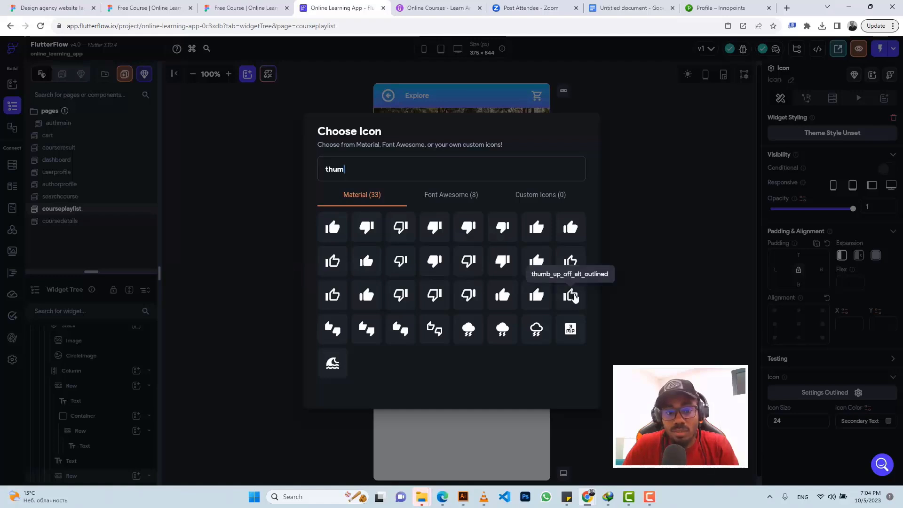
pyautogui.click(573, 295)
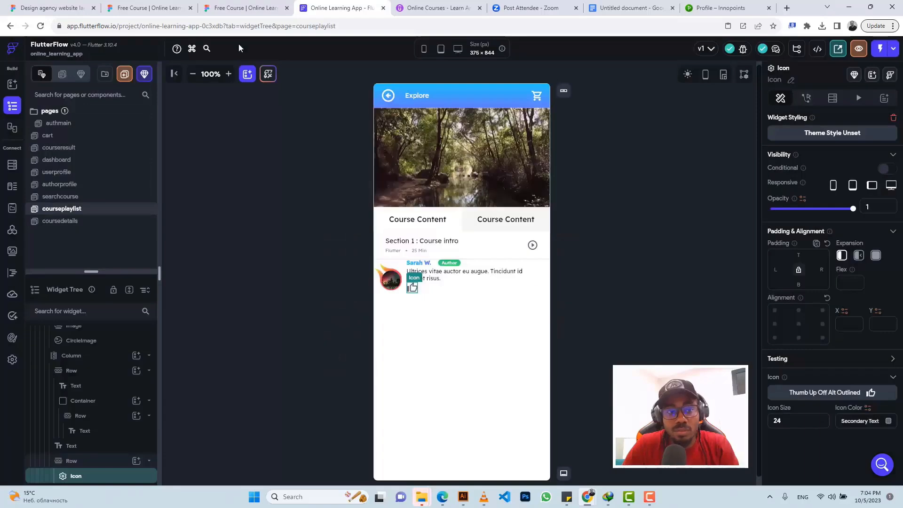
# Step: Match the thumbs-up icon to Figma by setting its color to #91919F and its size to 19
pyautogui.click(252, 7)
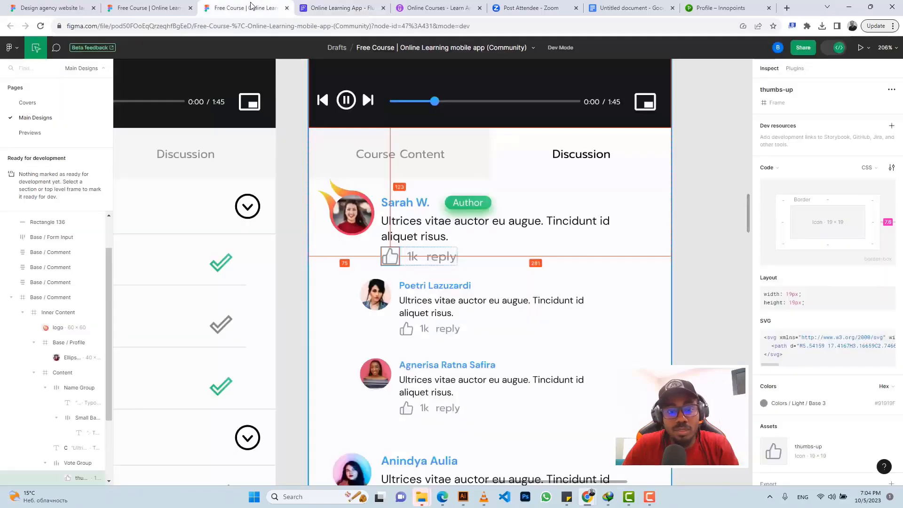
pyautogui.click(332, 8)
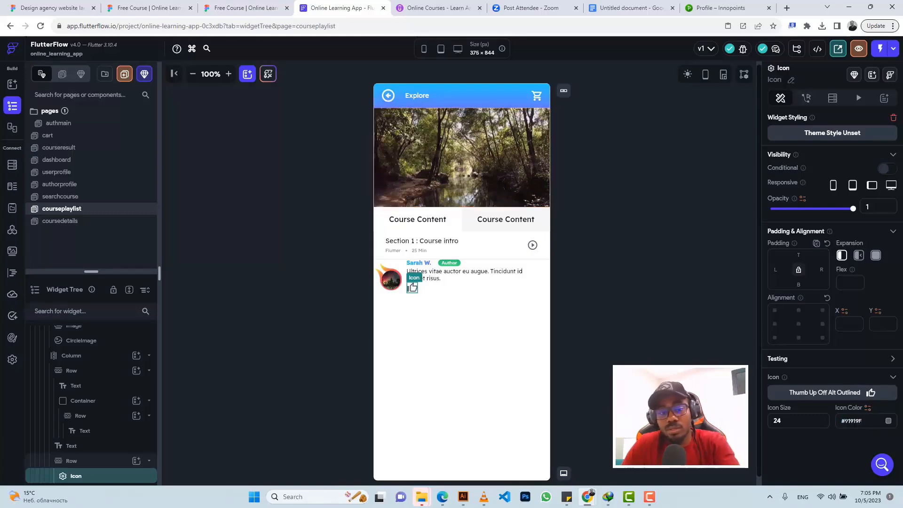
pyautogui.click(243, 8)
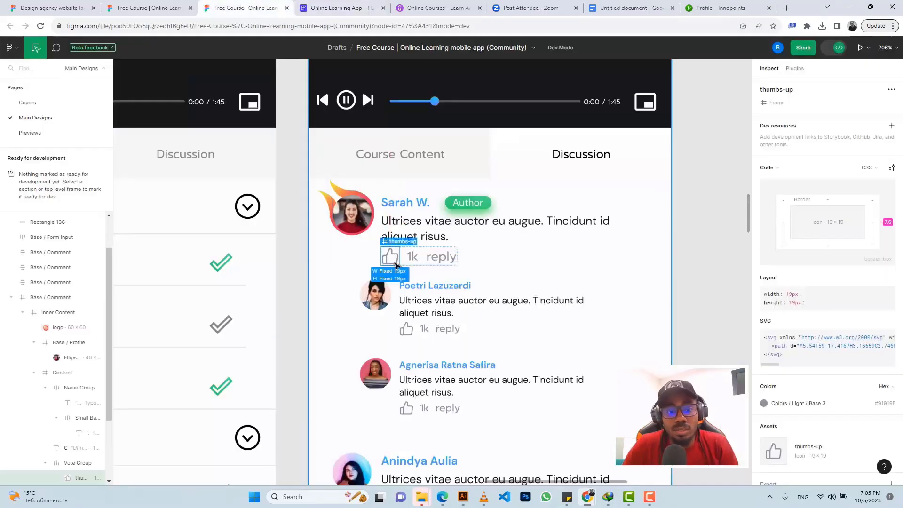
pyautogui.click(342, 7)
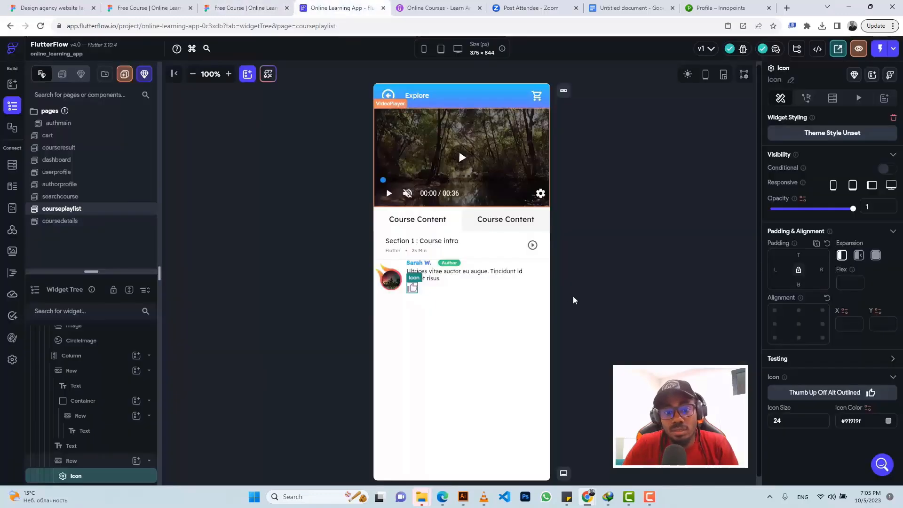
pyautogui.moveTo(800, 421); pyautogui.dragTo(763, 422)
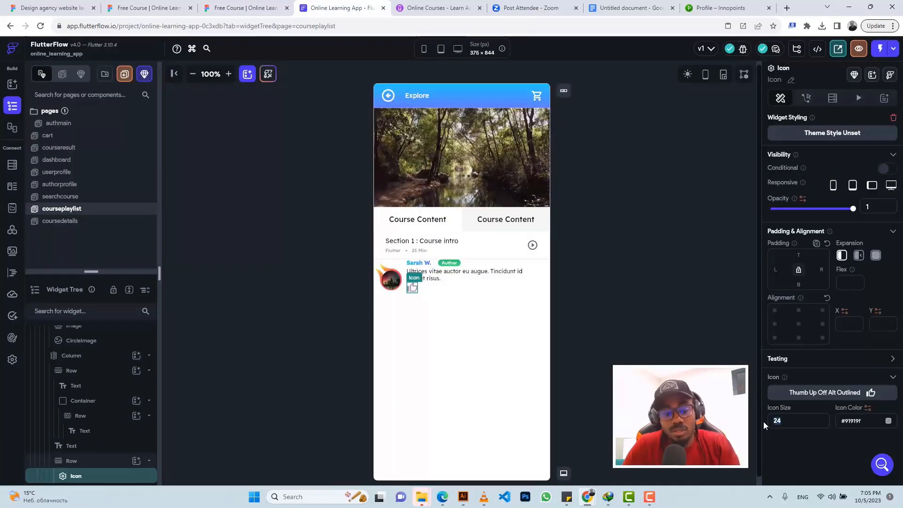
pyautogui.write('19')
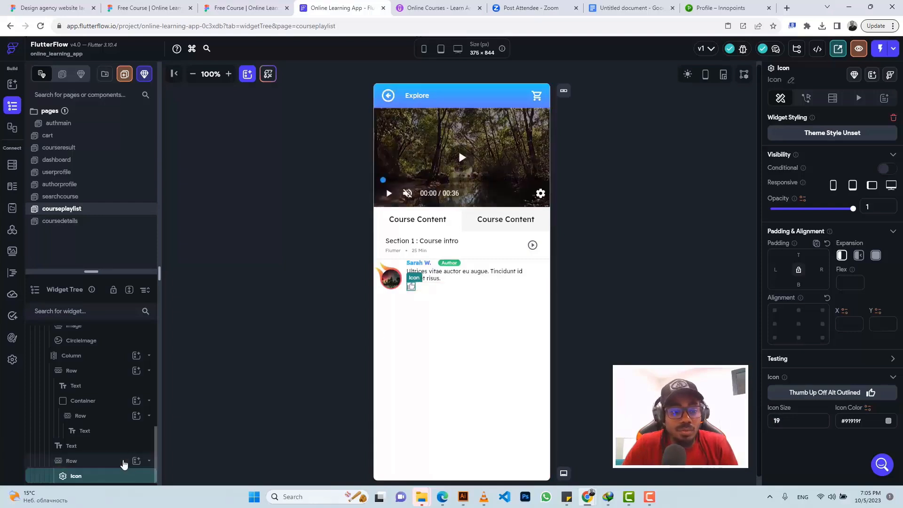
# Step: Add a Text reading "1k" after the thumbs-up icon in the Row and set its color to #91919F
pyautogui.click(130, 462)
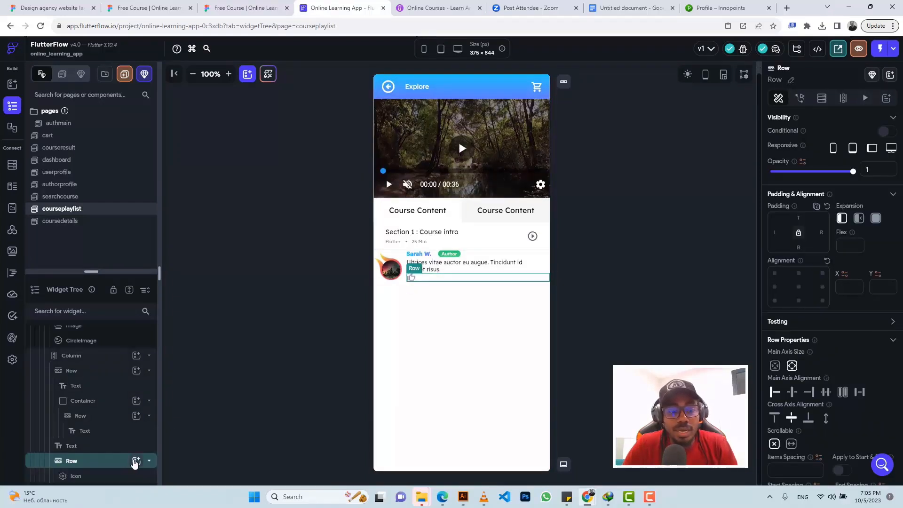
pyautogui.click(136, 461)
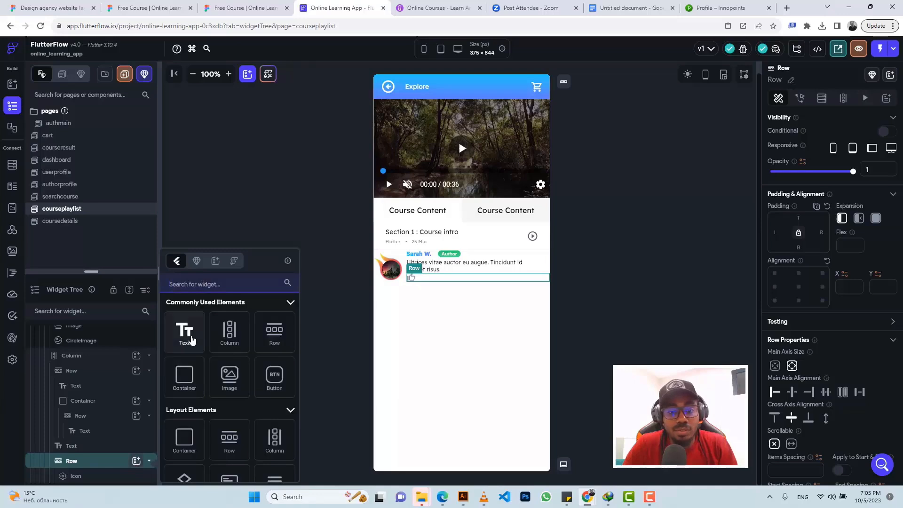
pyautogui.click(218, 7)
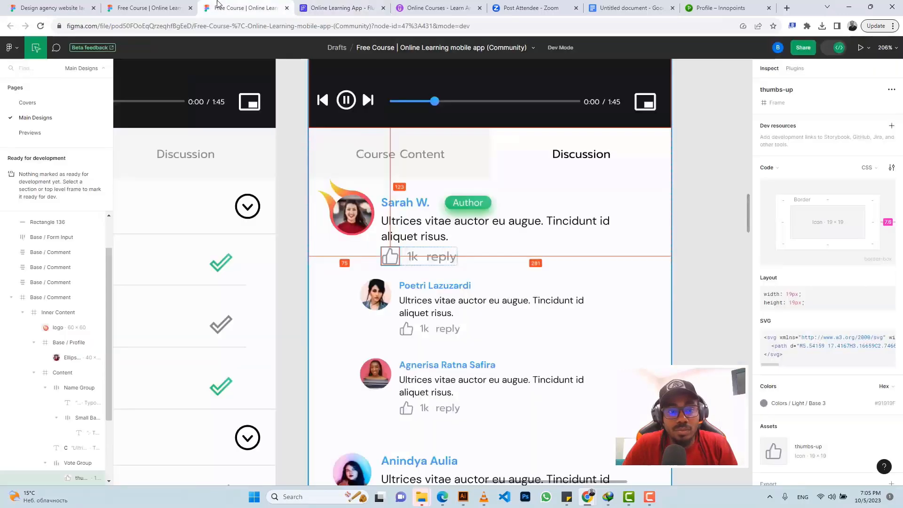
pyautogui.click(325, 8)
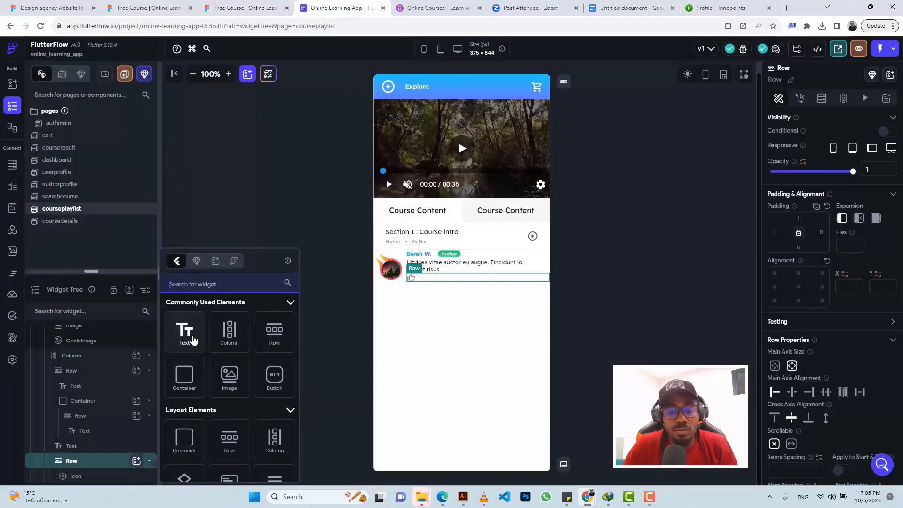
pyautogui.click(185, 332)
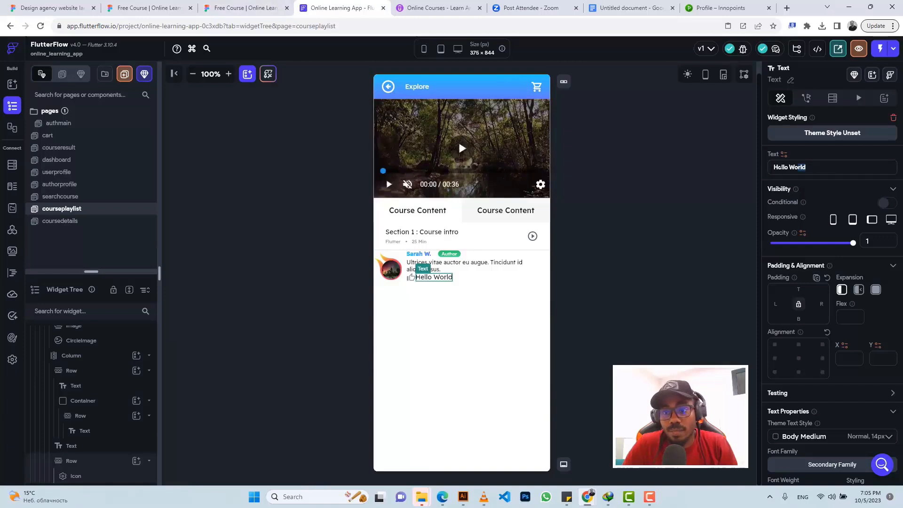
pyautogui.tripleClick(779, 167)
pyautogui.write('1k')
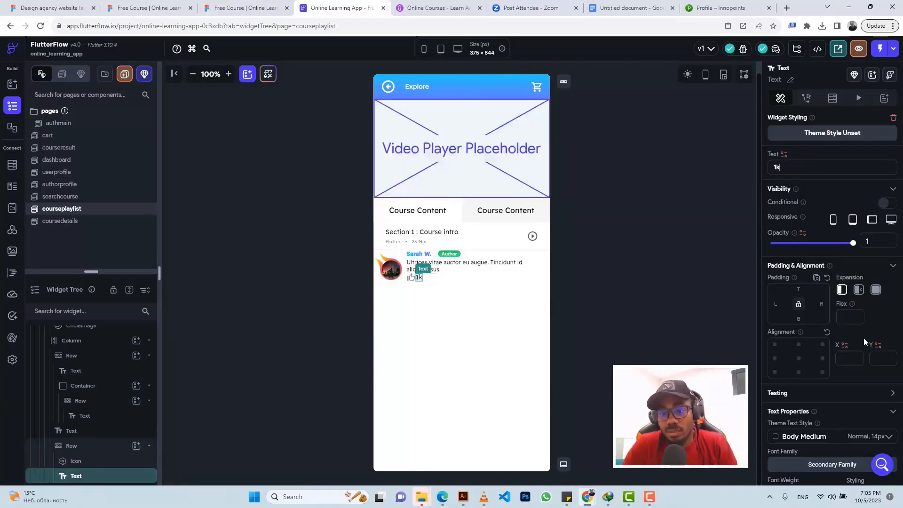
pyautogui.scroll(-3, 864, 337)
pyautogui.click(863, 383)
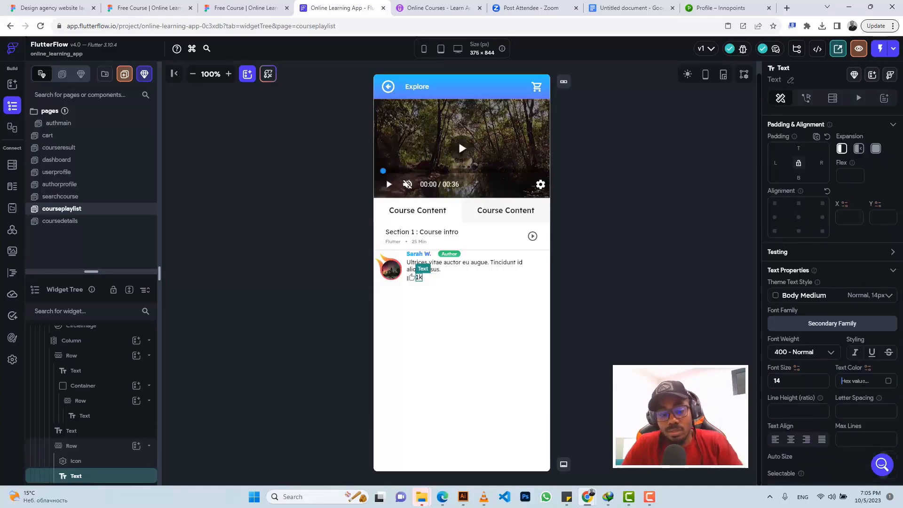
pyautogui.write('#91919F')
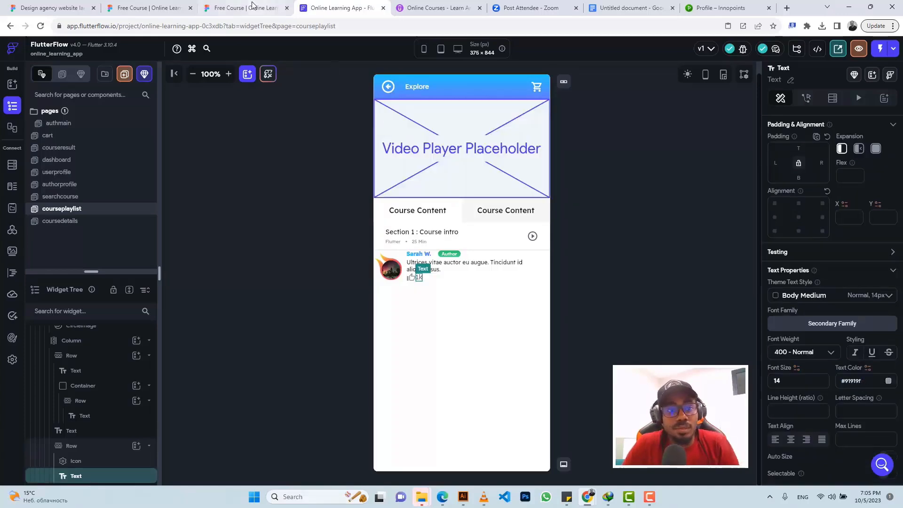
# Step: Check the spacing in Figma, give the "1k" text 8 left and right padding, and duplicate it with the text "Reply"
pyautogui.click(255, 8)
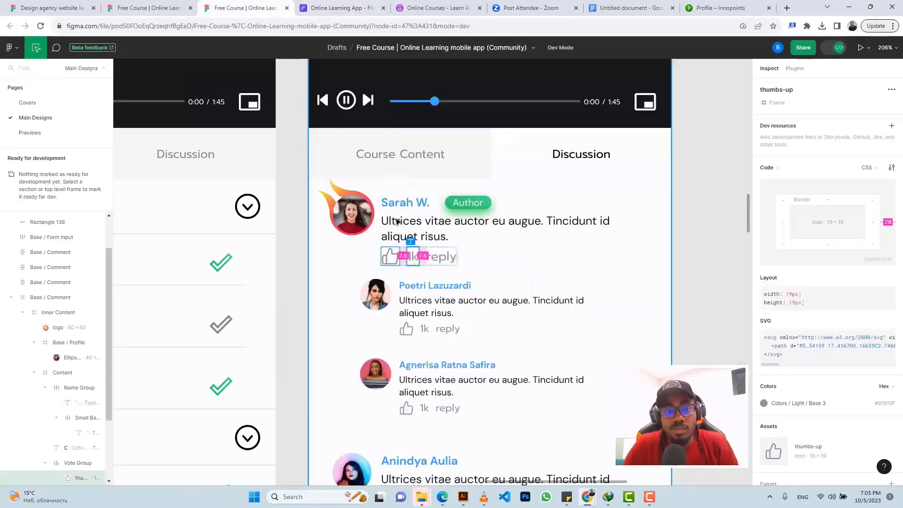
pyautogui.click(339, 9)
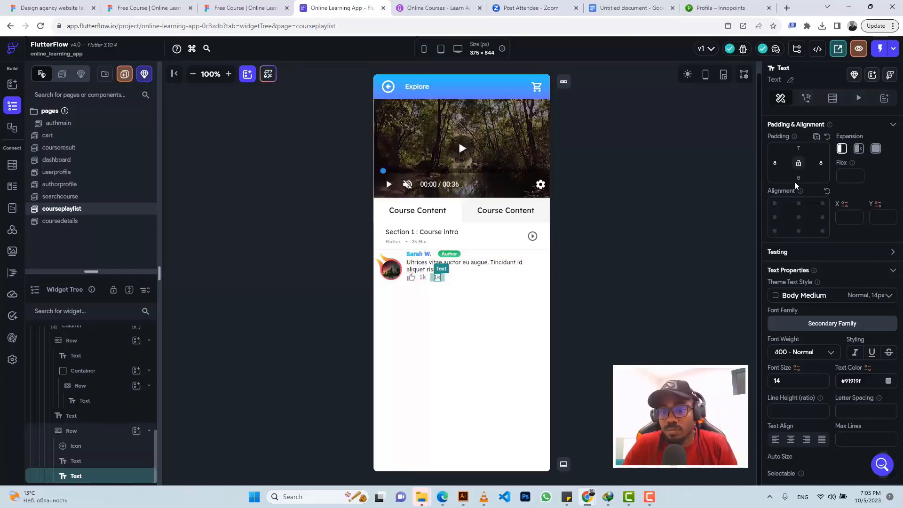
pyautogui.scroll(3, 795, 181)
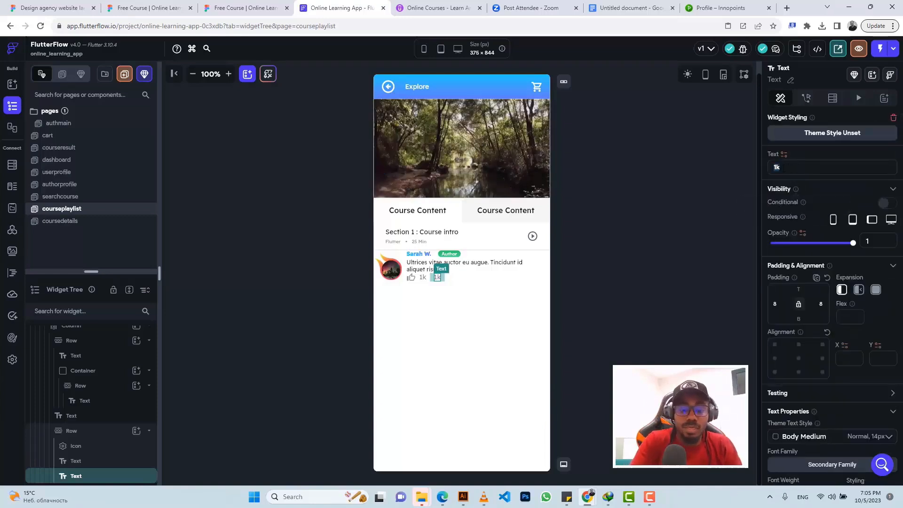
pyautogui.write('Reply')
# Step: Compare the like/reply row with the Figma design and set the Row's top padding to 3
pyautogui.click(225, 8)
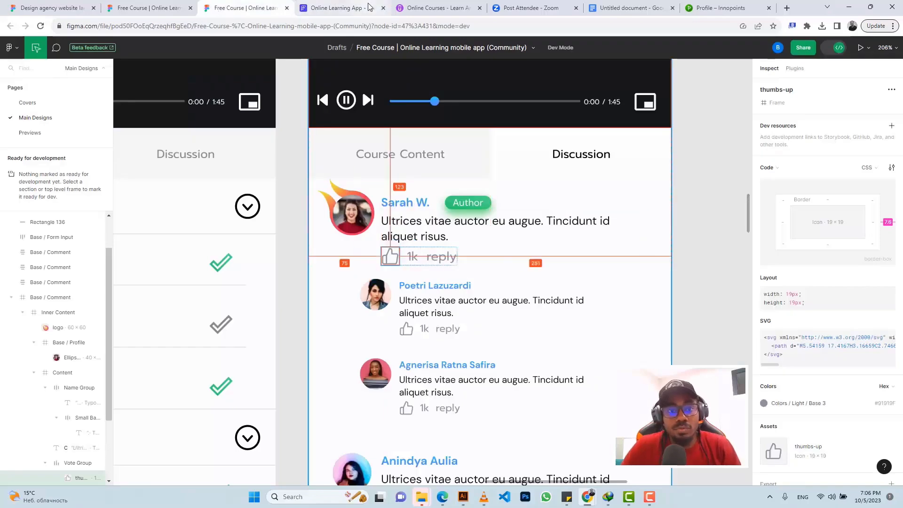
pyautogui.click(341, 8)
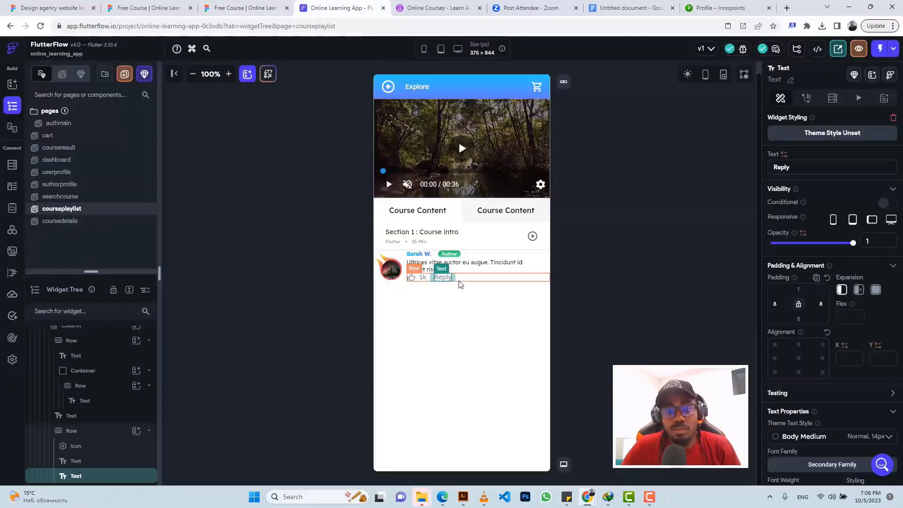
pyautogui.click(459, 281)
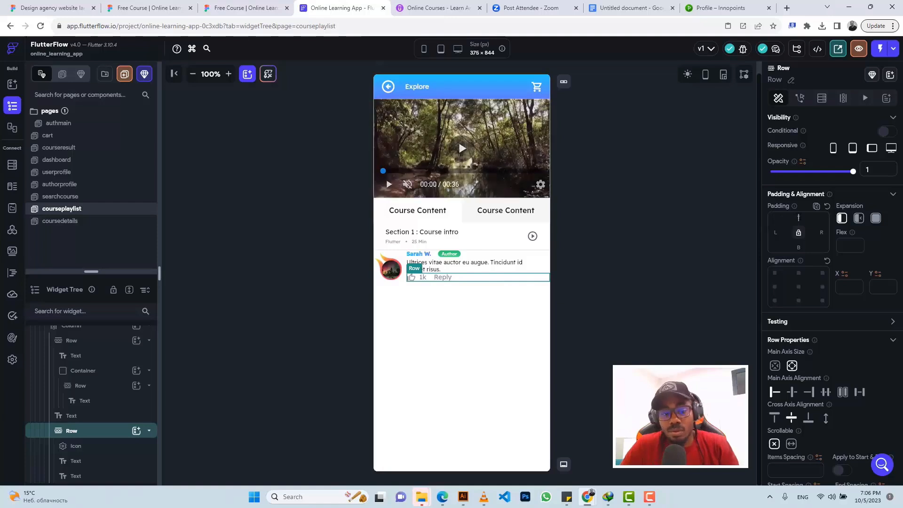
pyautogui.write('3')
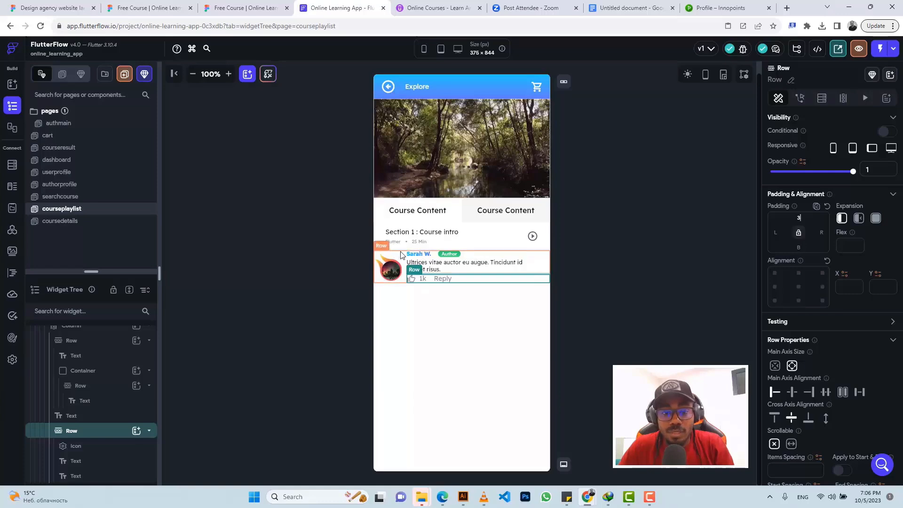
# Step: Check the nested reply in the Figma design, and copy the comment's text Column in the FlutterFlow widget tree
pyautogui.click(246, 7)
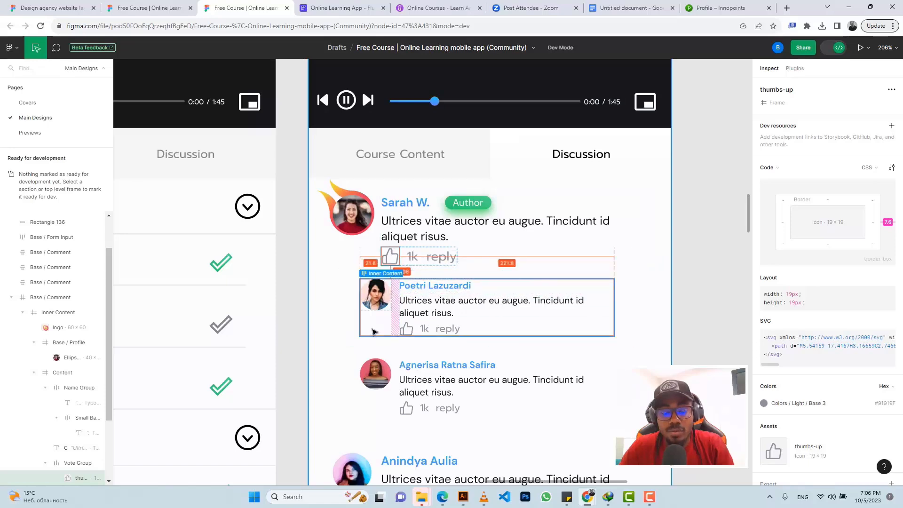
pyautogui.hotkey('ctrl', 'Tab')
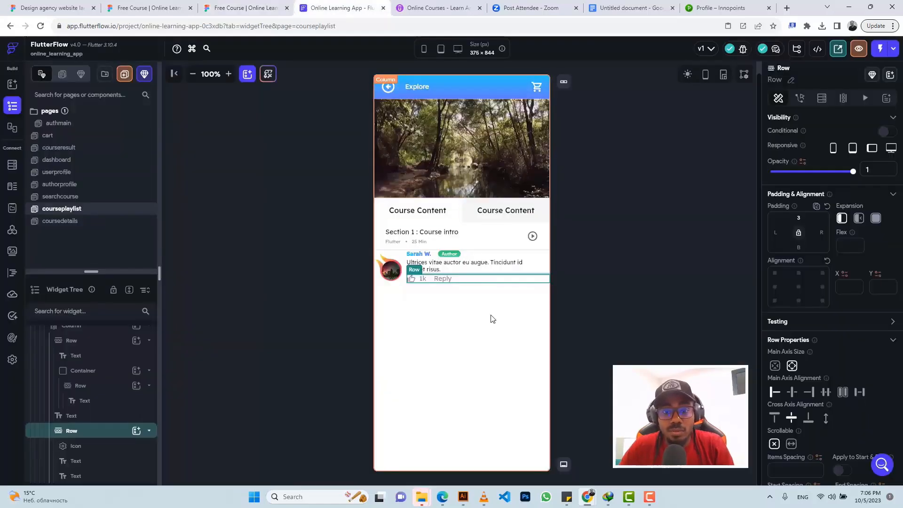
pyautogui.click(531, 255)
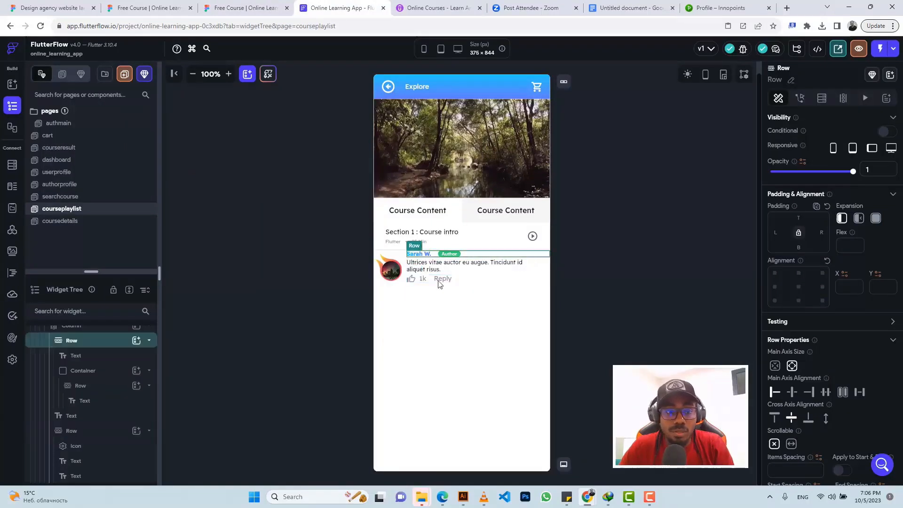
pyautogui.click(85, 328)
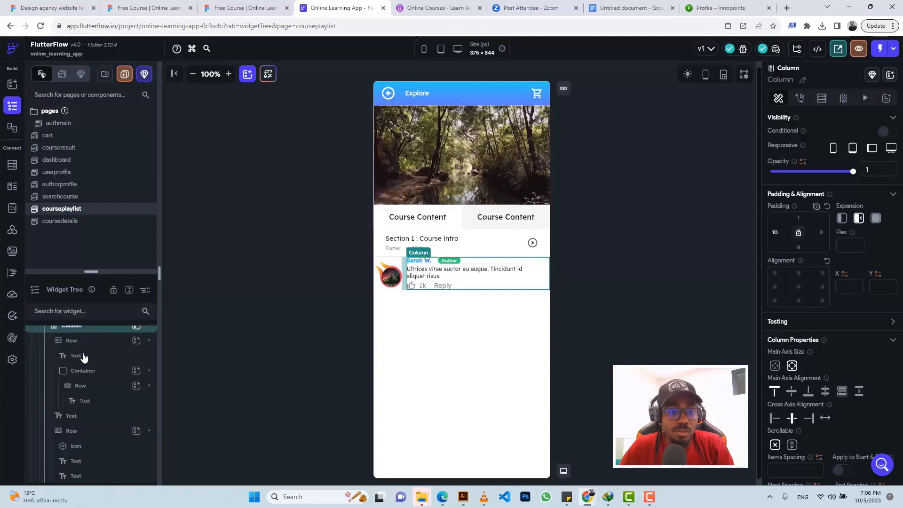
pyautogui.scroll(1, 85, 365)
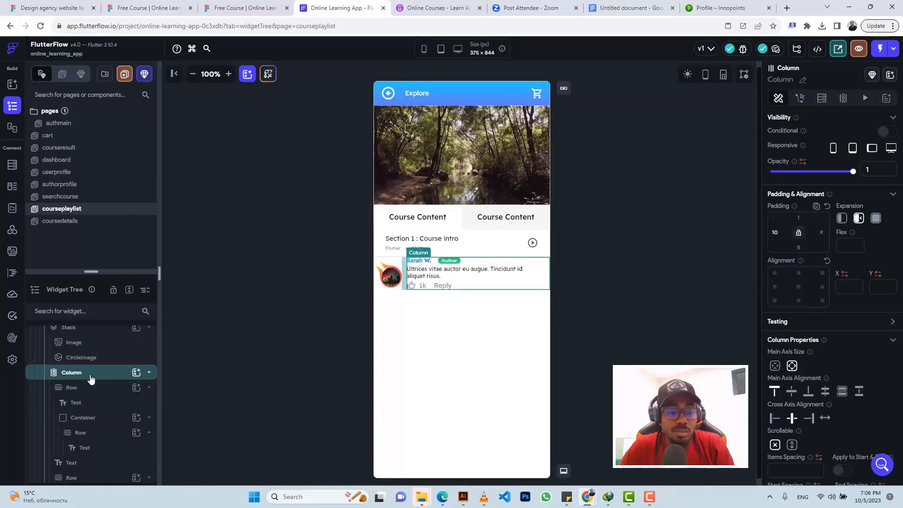
pyautogui.hotkey('ctrl', 'c')
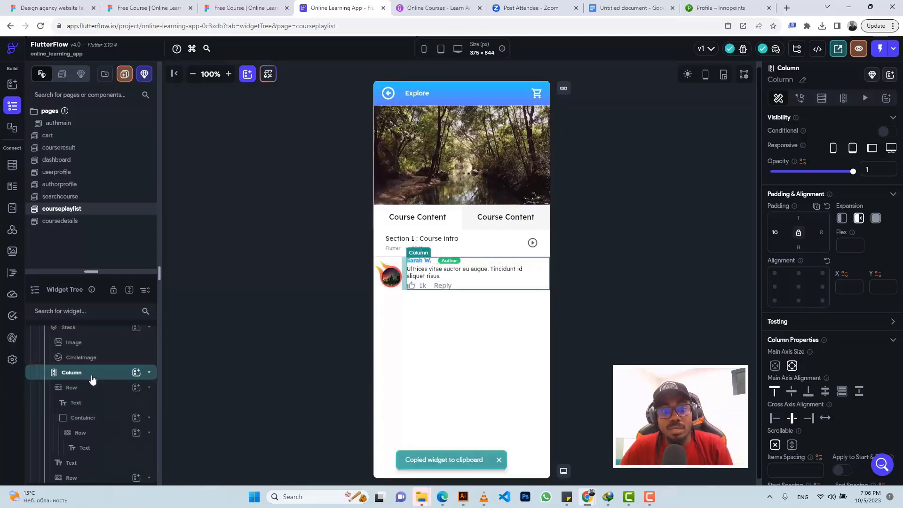
# Step: Wrap the whole comment Row in a Column and paste the copied text Column into it
pyautogui.click(385, 293)
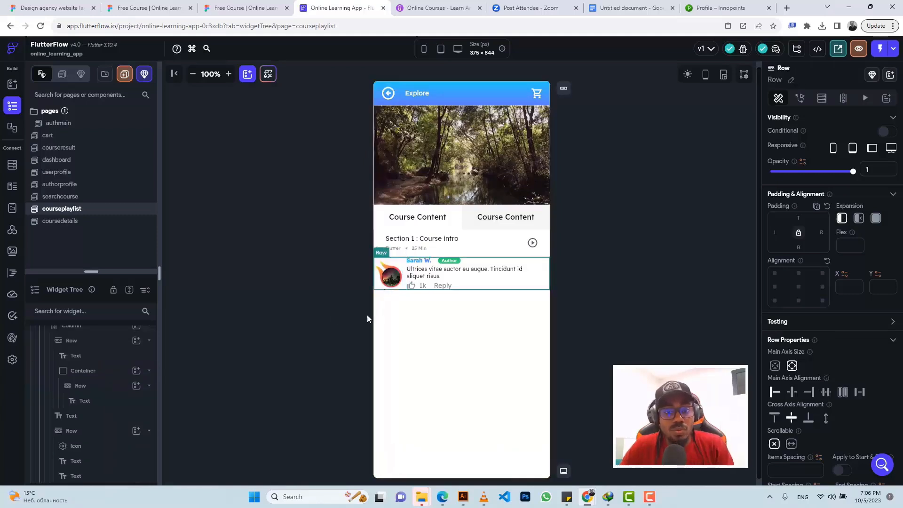
pyautogui.scroll(2, 94, 376)
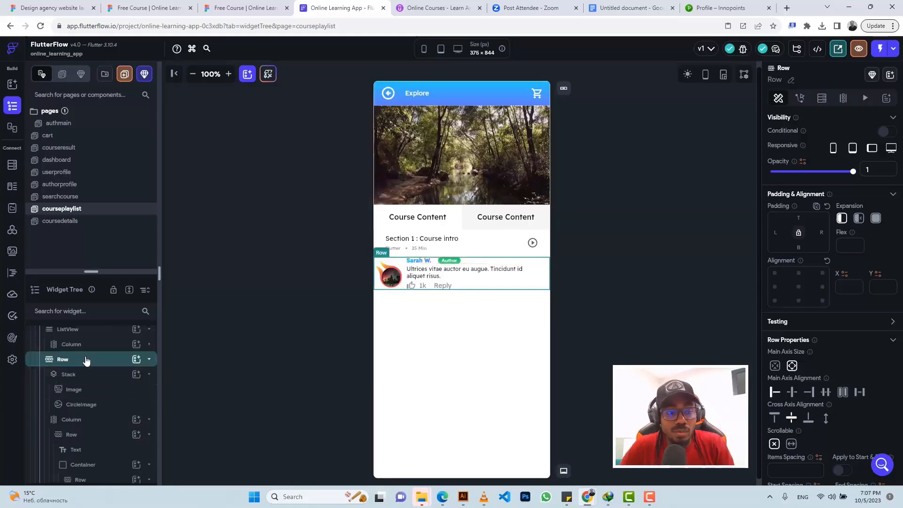
pyautogui.scroll(2, 86, 452)
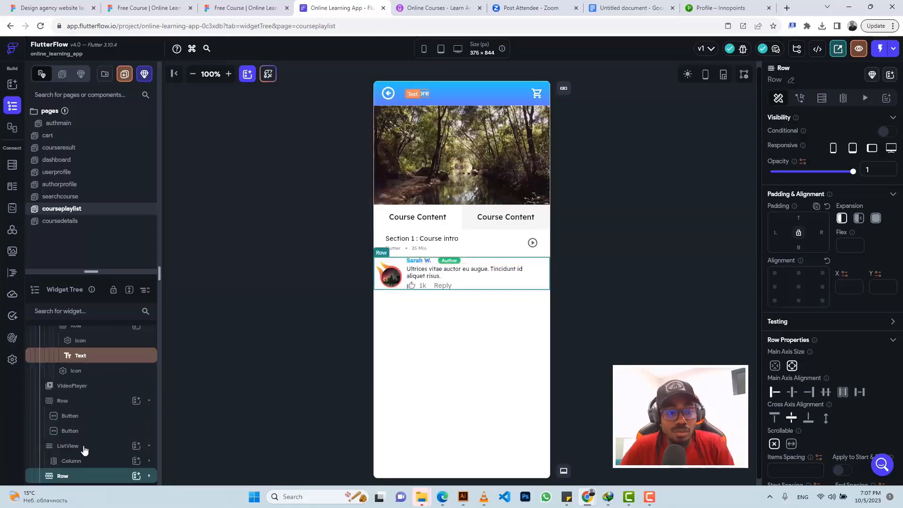
pyautogui.rightClick(111, 479)
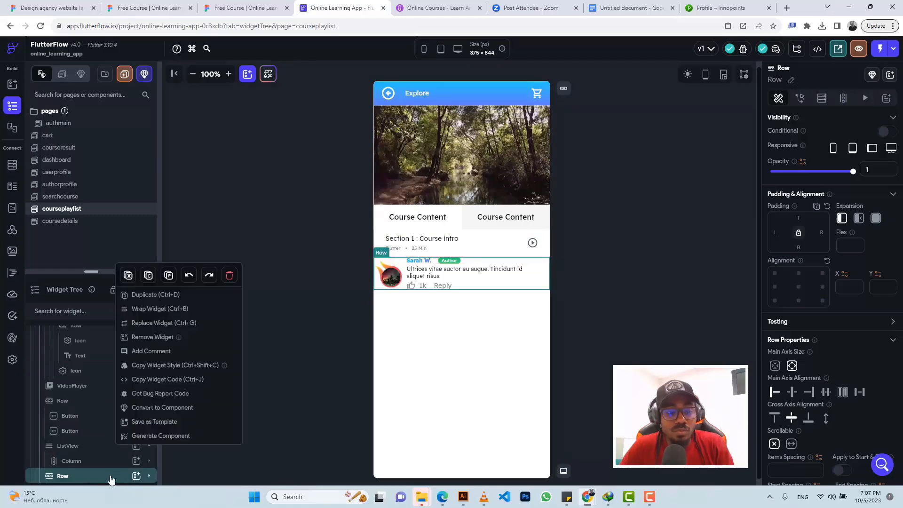
pyautogui.click(153, 311)
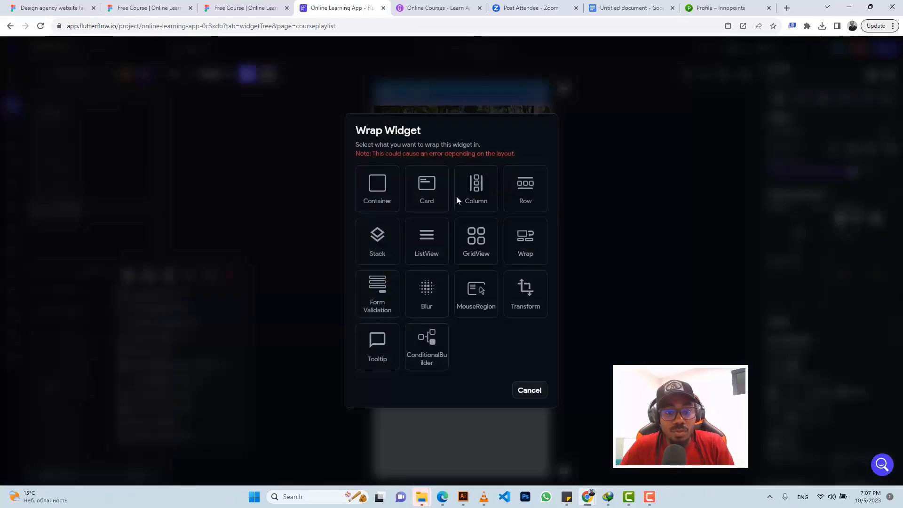
pyautogui.click(484, 183)
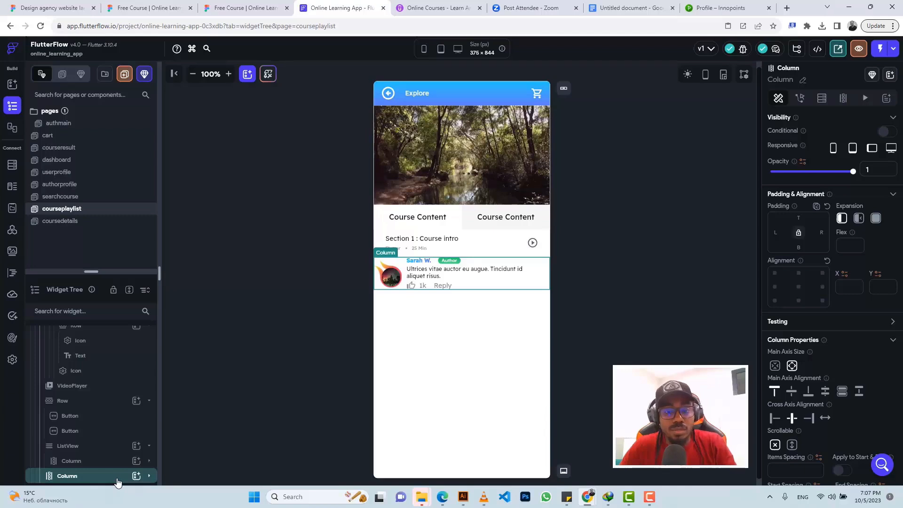
pyautogui.hotkey('ctrl', 'v')
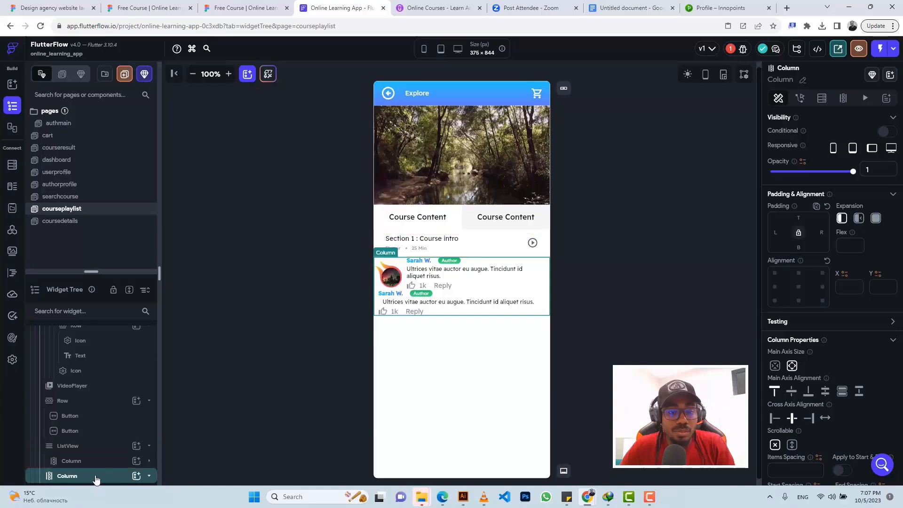
# Step: Set the pasted text Column's cross axis alignment to start
pyautogui.scroll(-5, 97, 470)
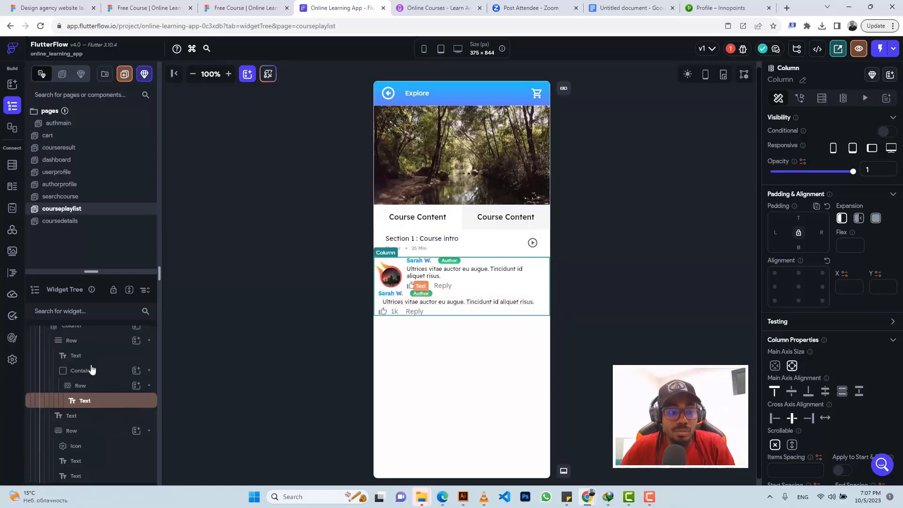
pyautogui.click(92, 346)
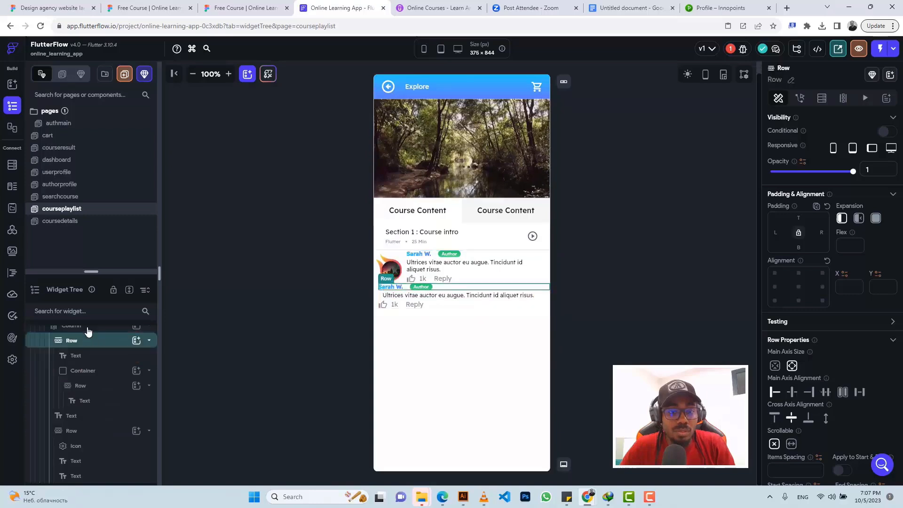
pyautogui.click(87, 330)
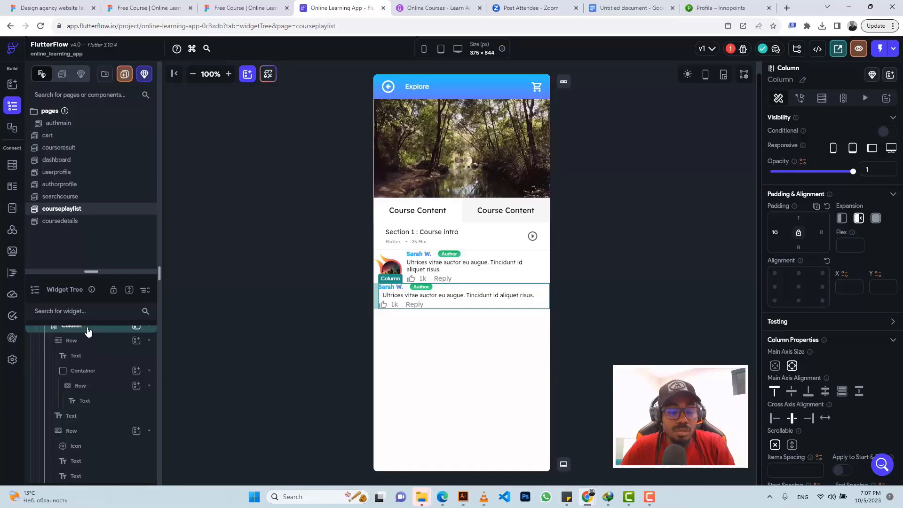
pyautogui.scroll(3, 89, 358)
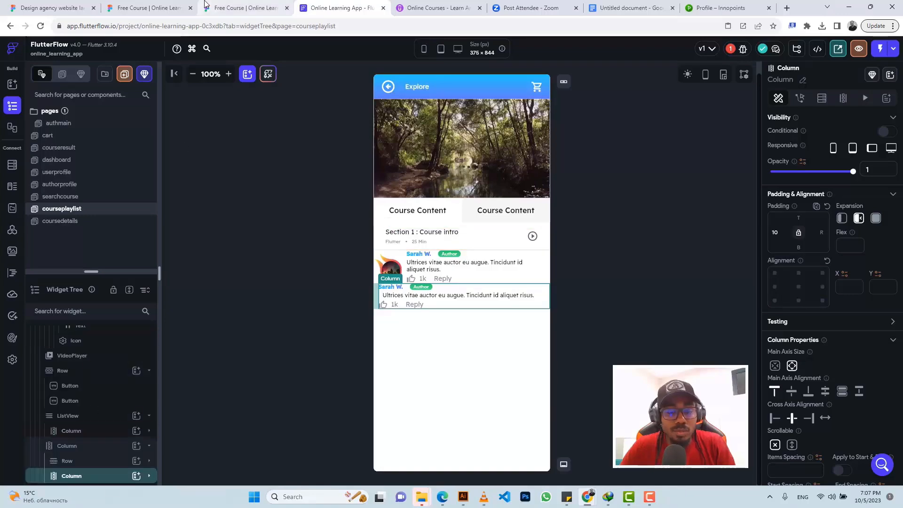
pyautogui.click(245, 8)
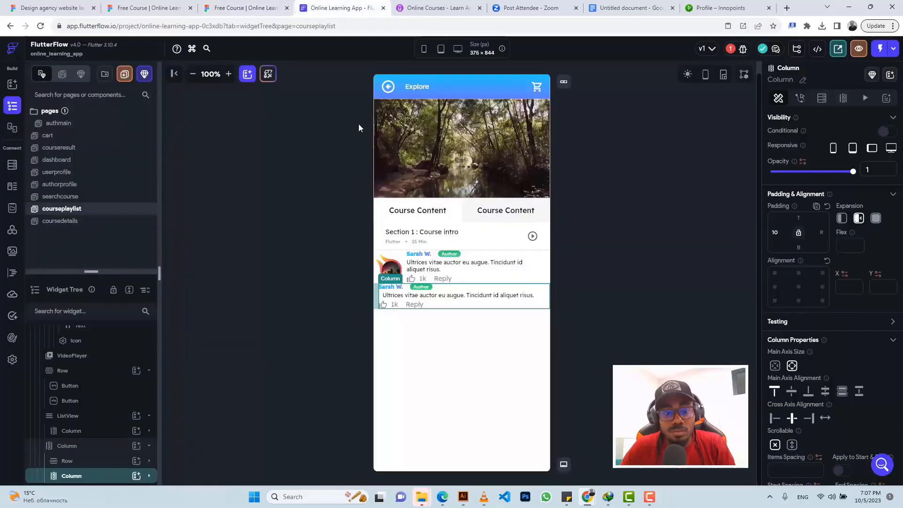
pyautogui.click(343, 8)
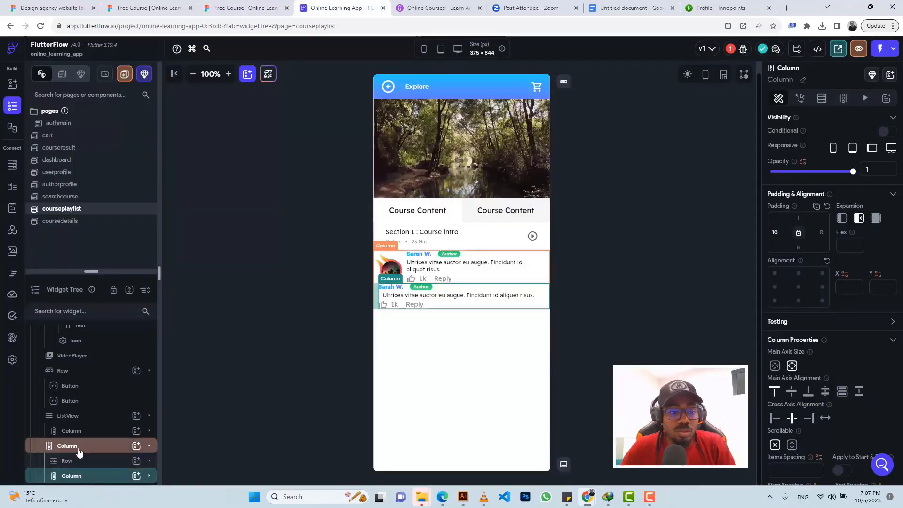
pyautogui.click(73, 477)
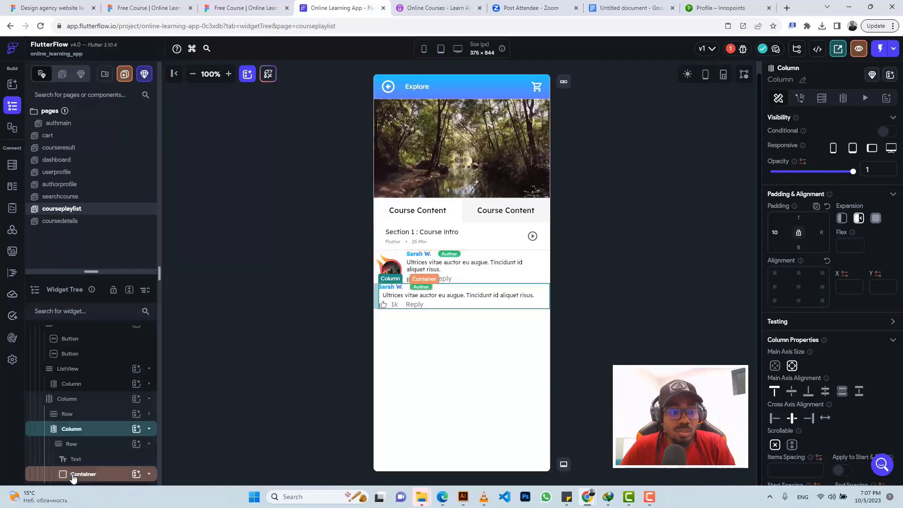
pyautogui.click(71, 445)
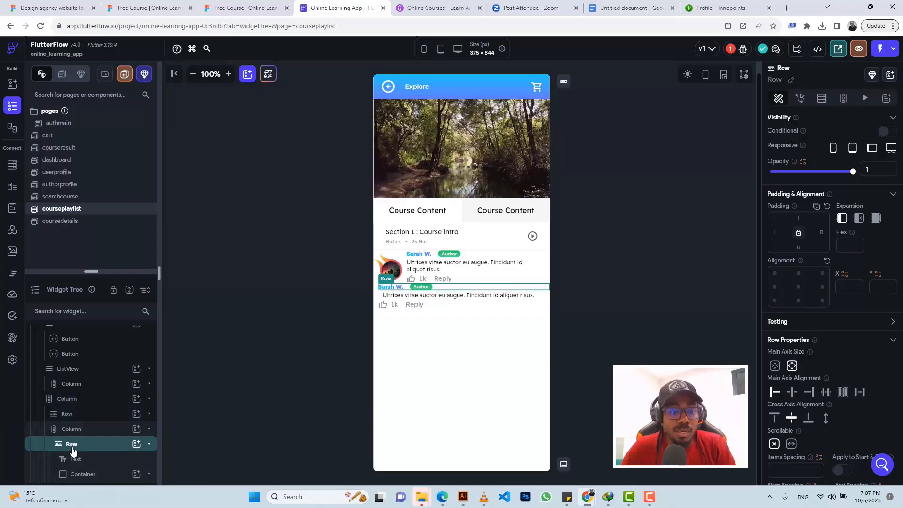
pyautogui.click(84, 432)
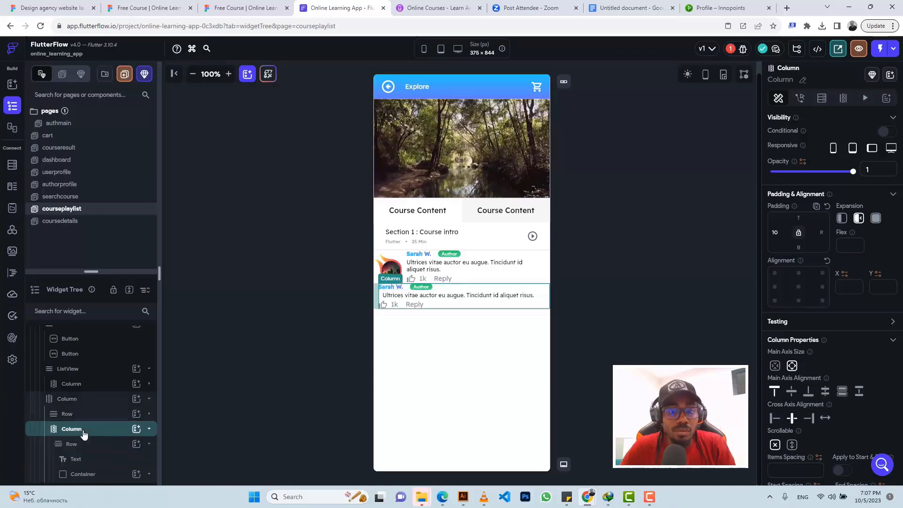
pyautogui.click(773, 420)
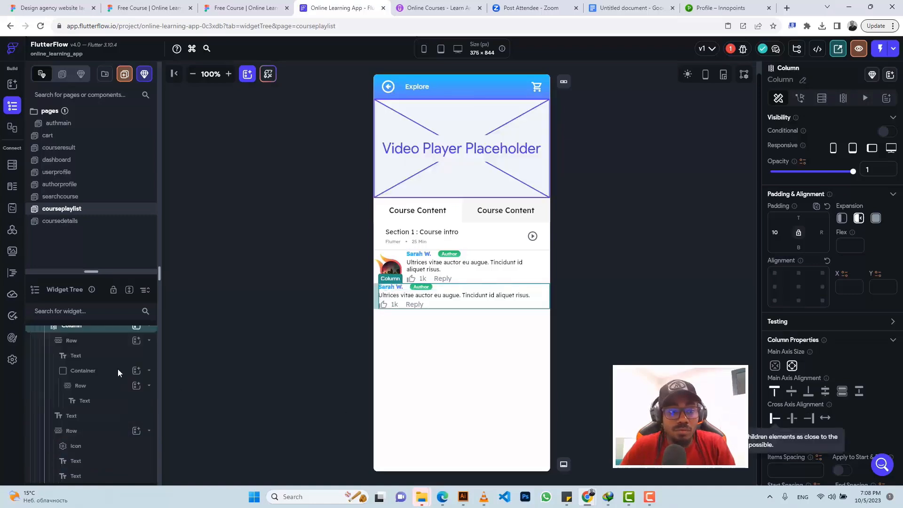
# Step: Clear the left padding of the pasted text Column
pyautogui.scroll(1, 106, 370)
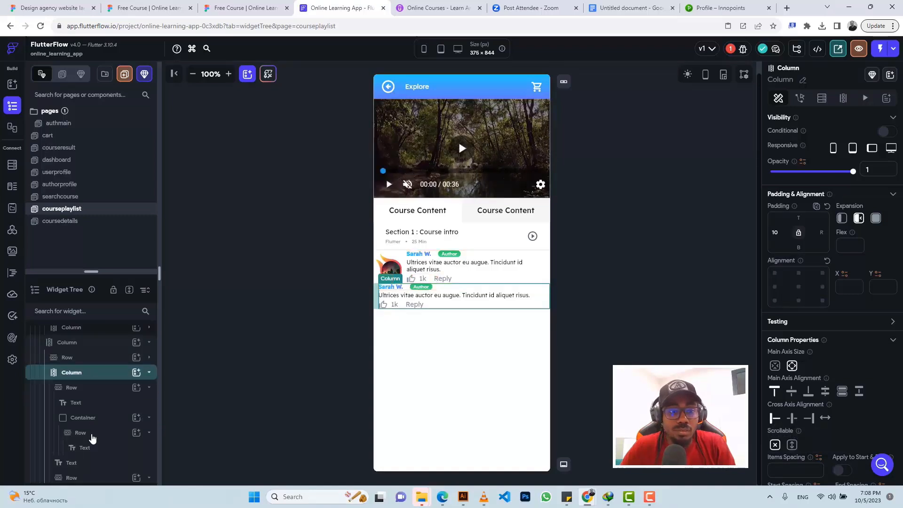
pyautogui.click(78, 393)
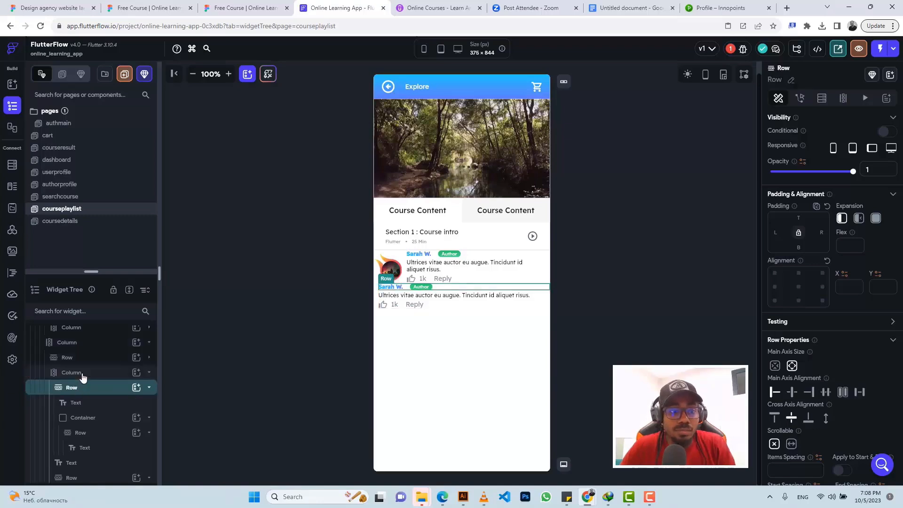
pyautogui.click(83, 374)
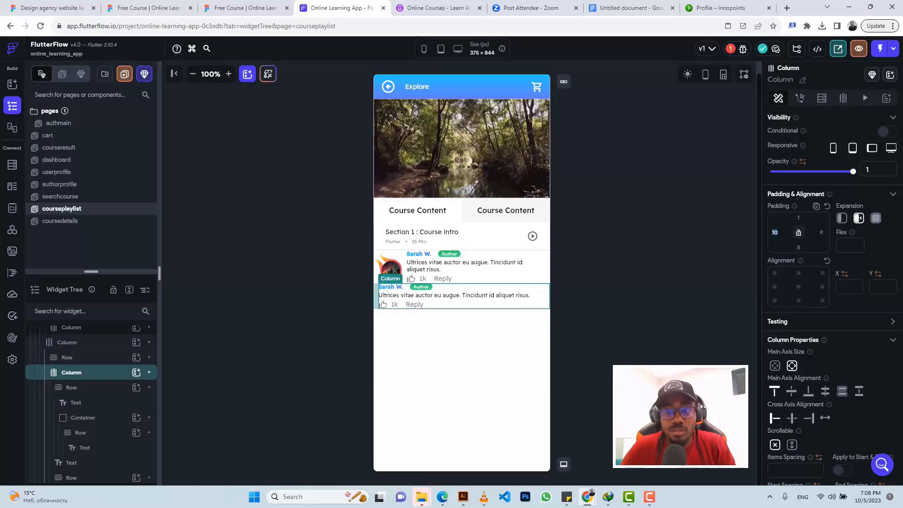
pyautogui.press('BackSpace')
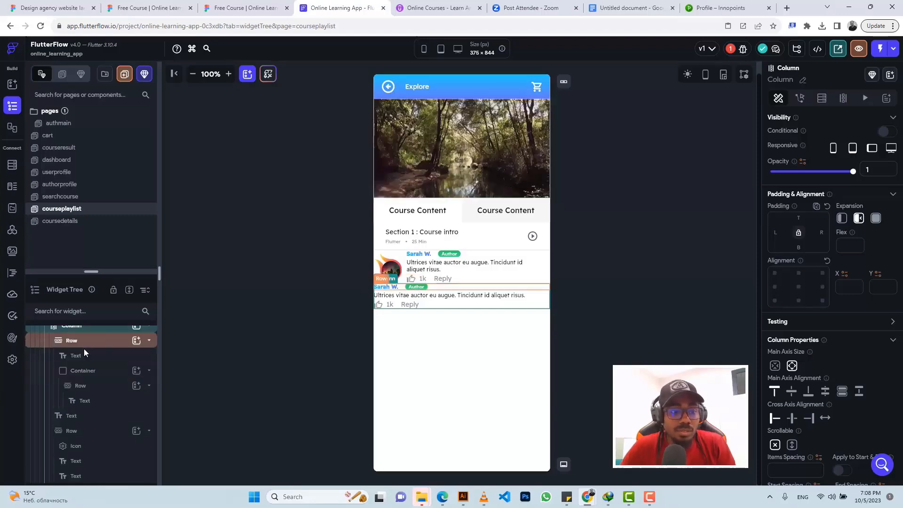
# Step: Wrap the pasted text Column in a Row
pyautogui.rightClick(81, 380)
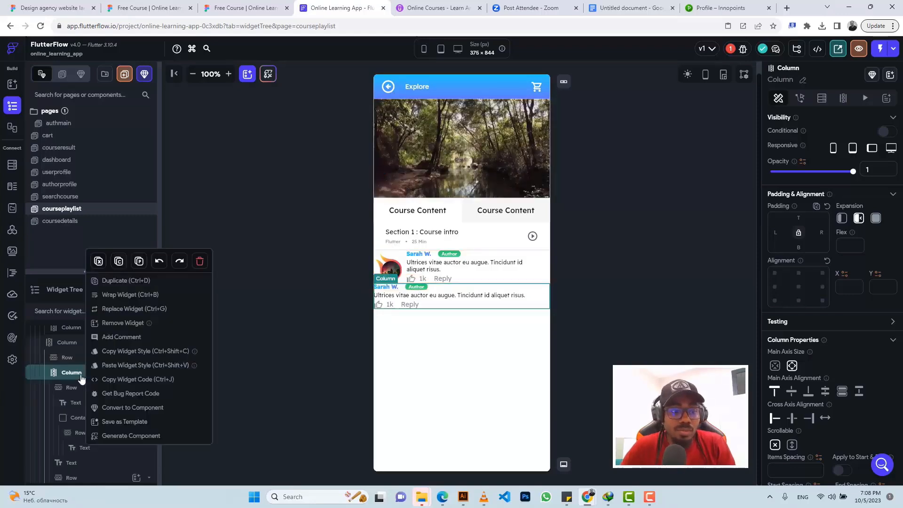
pyautogui.click(130, 295)
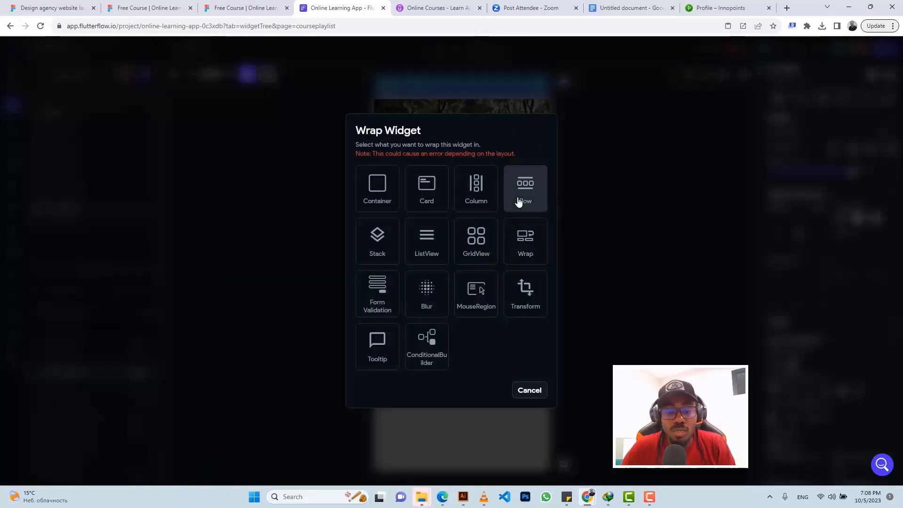
pyautogui.click(519, 202)
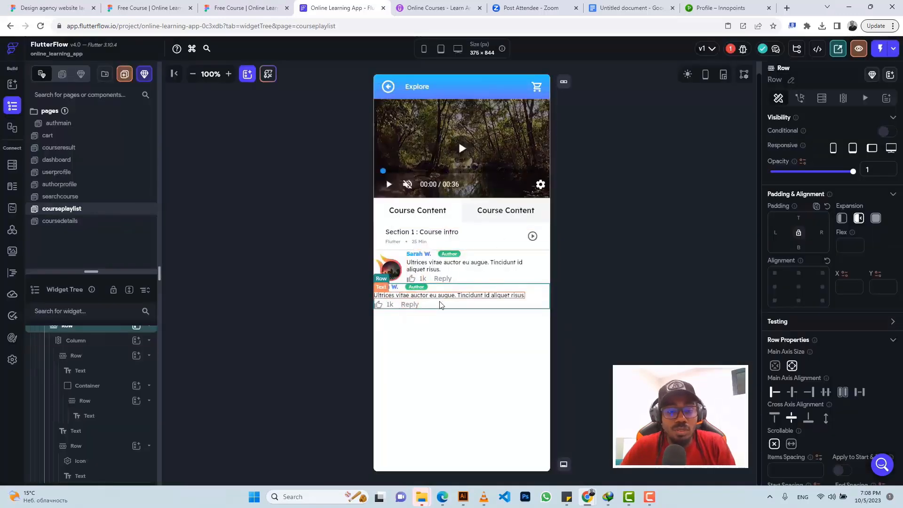
# Step: Add a CircleImage widget to the Row that holds the nested reply's text Column
pyautogui.scroll(3, 80, 369)
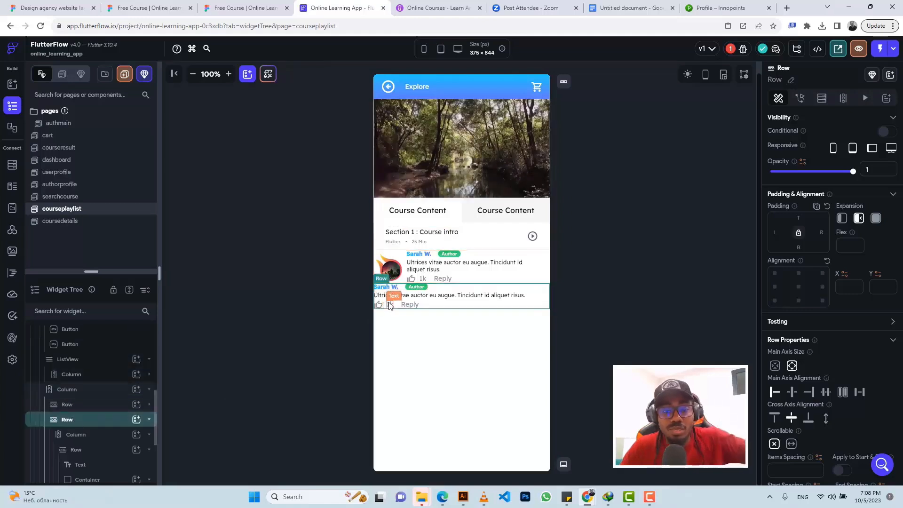
pyautogui.click(136, 419)
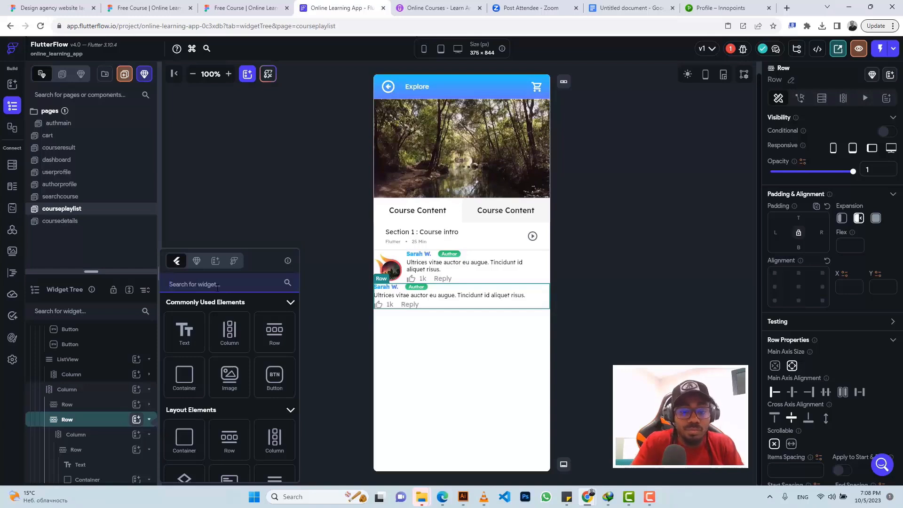
pyautogui.write('icrc')
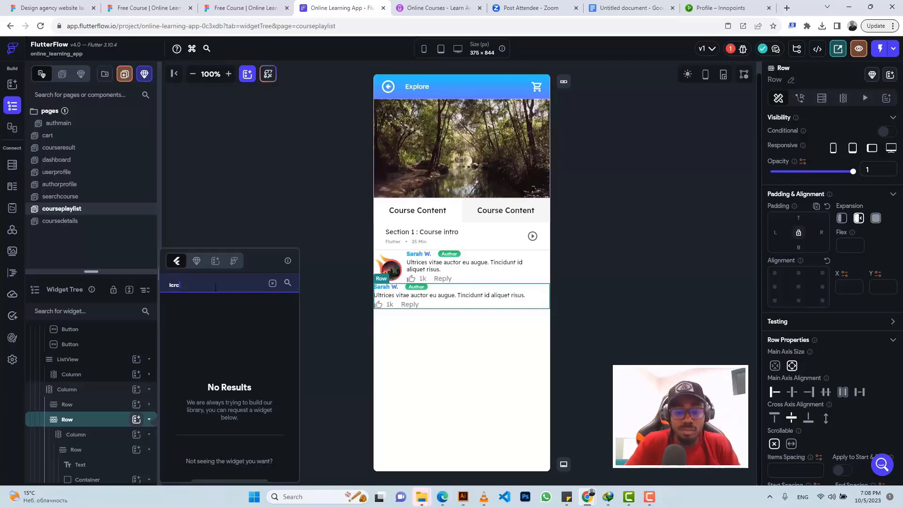
pyautogui.press('BackSpace')
pyautogui.press('BackSpace')
pyautogui.press('BackSpace')
pyautogui.press('BackSpace')
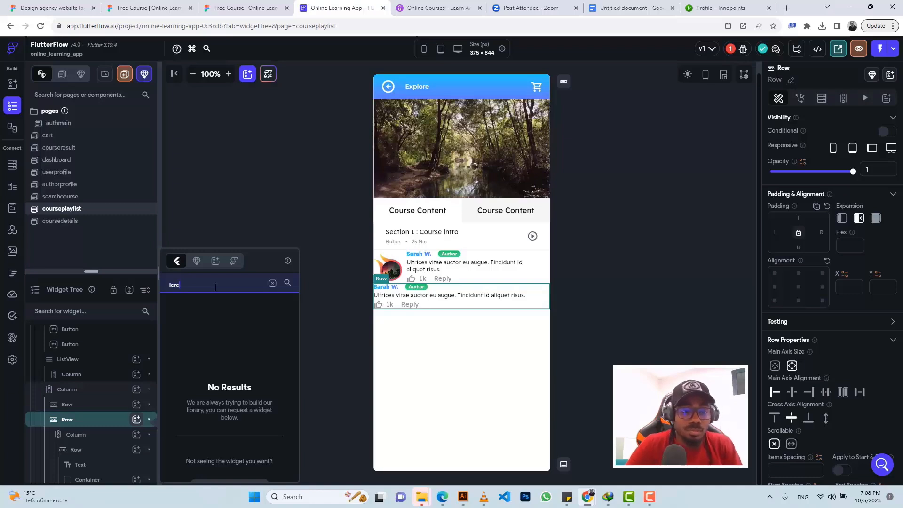
pyautogui.write('circ')
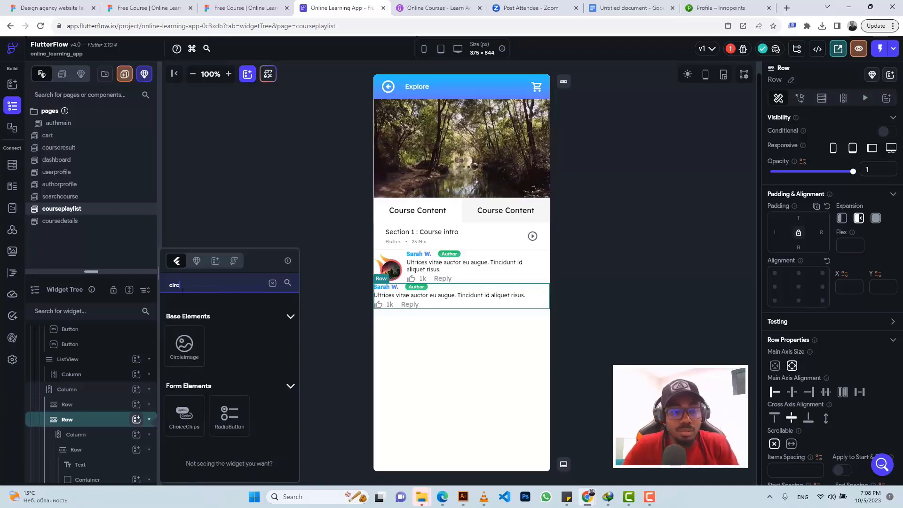
pyautogui.click(185, 347)
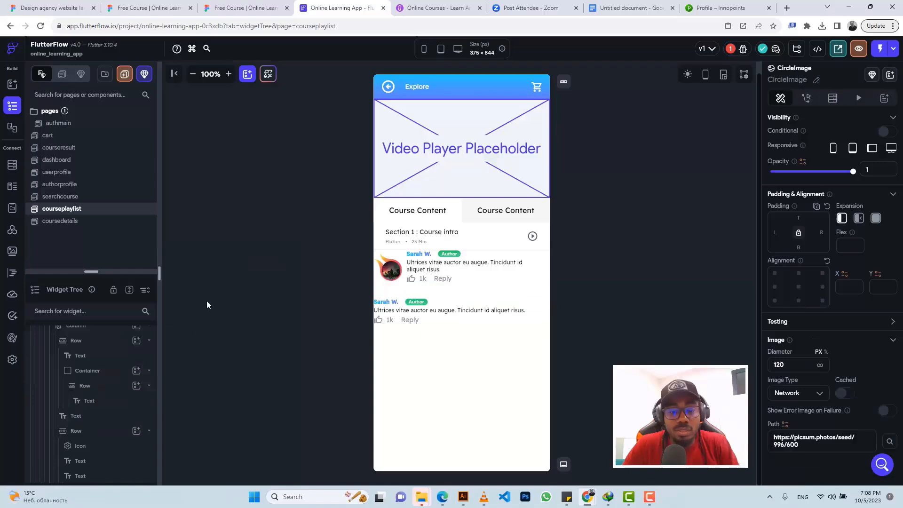
# Step: Check the first reply avatar's size in the Figma design and set the CircleImage diameter to 32 in FlutterFlow
pyautogui.click(245, 8)
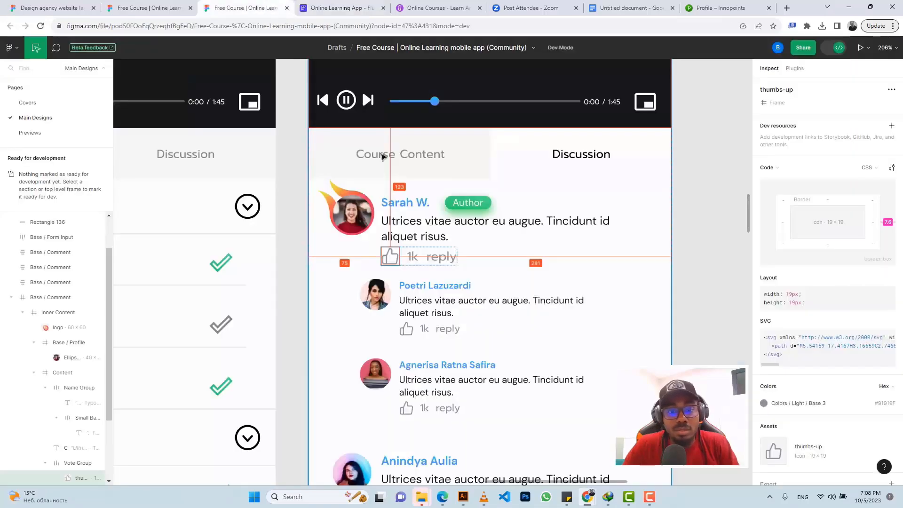
pyautogui.click(384, 301)
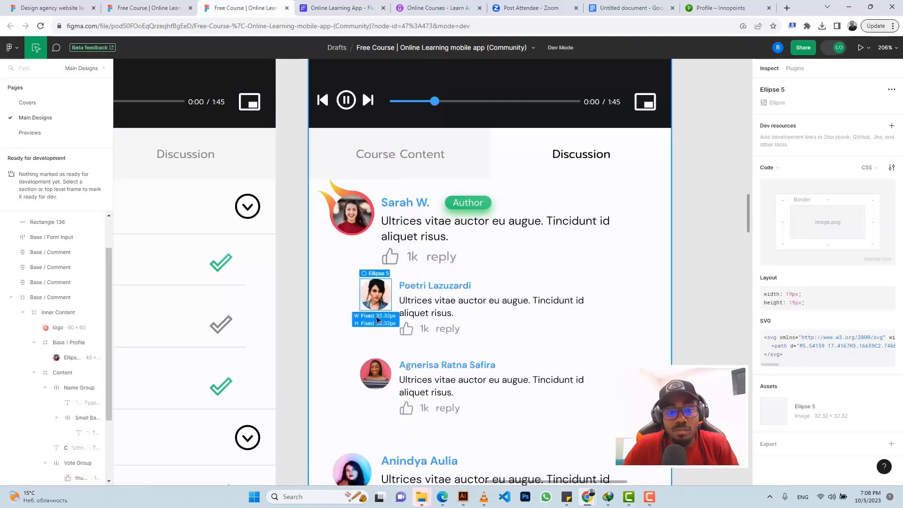
pyautogui.click(330, 8)
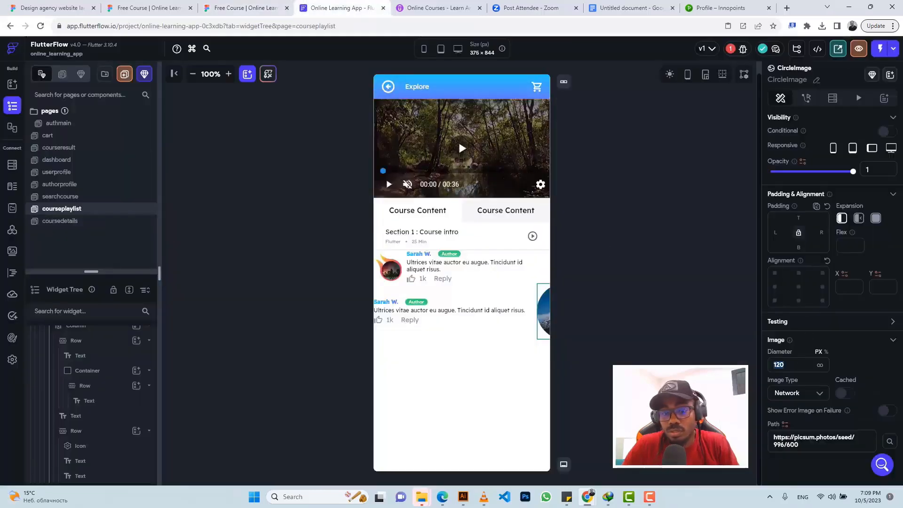
pyautogui.write('32')
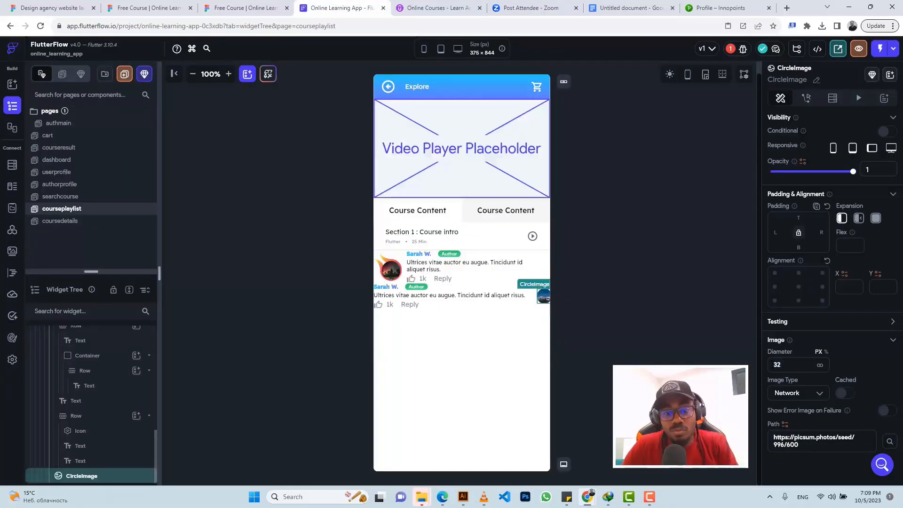
# Step: Set the nested reply's text Column expansion to Flexible
pyautogui.click(503, 301)
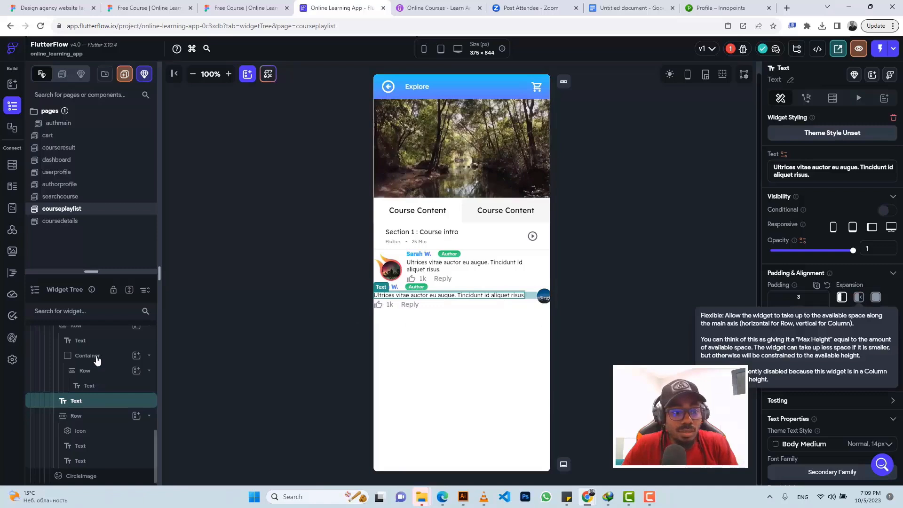
pyautogui.click(94, 327)
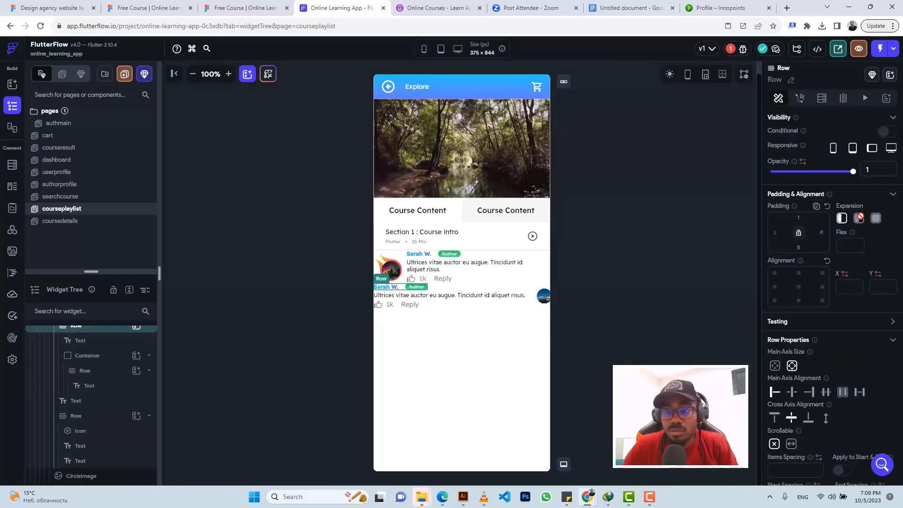
pyautogui.click(475, 290)
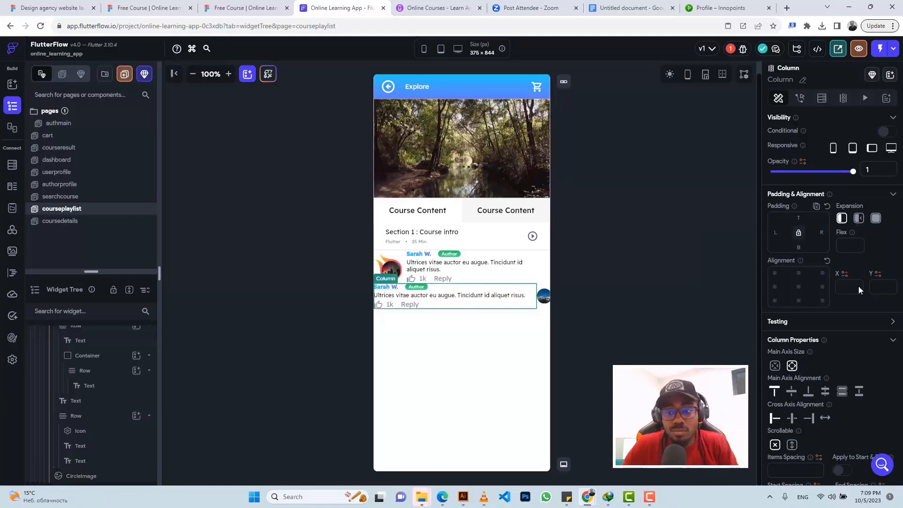
pyautogui.click(859, 219)
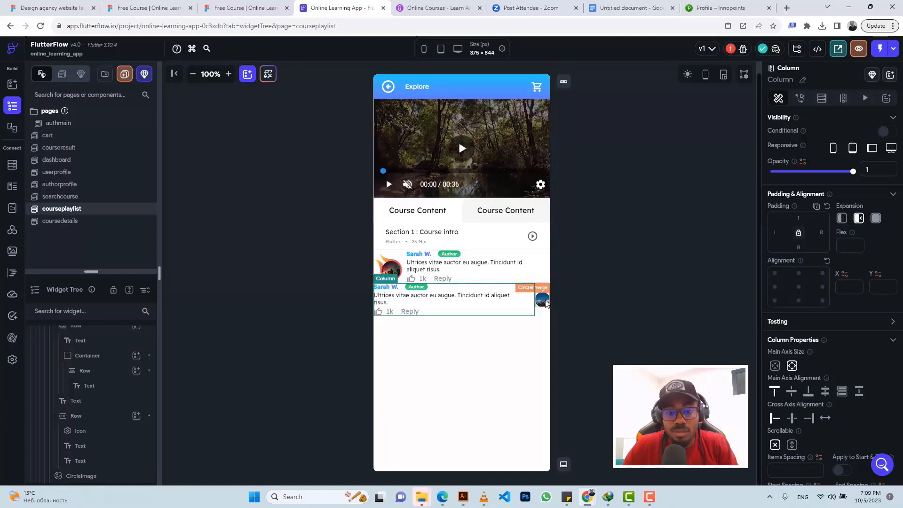
# Step: Reorder the nested reply's Row so the text Column comes after the CircleImage
pyautogui.click(544, 300)
pyautogui.scroll(1, 94, 376)
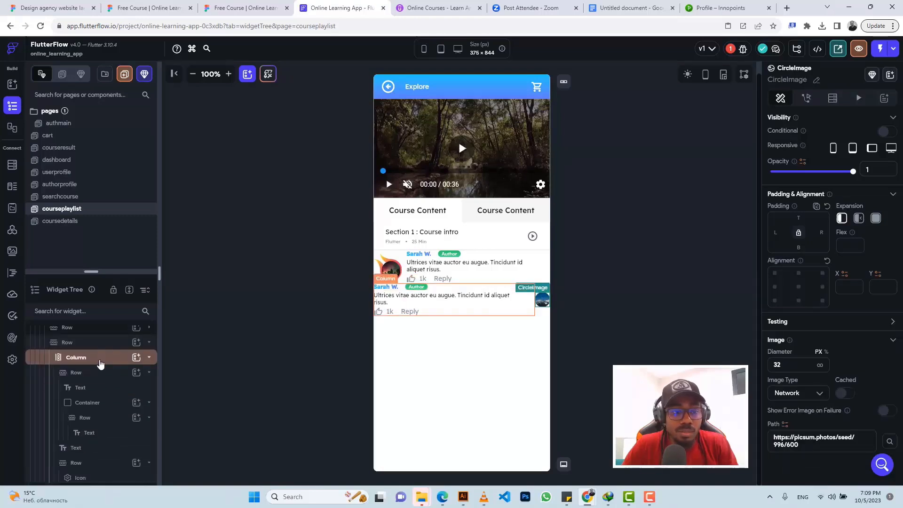
pyautogui.click(101, 364)
pyautogui.moveTo(100, 363); pyautogui.dragTo(94, 478)
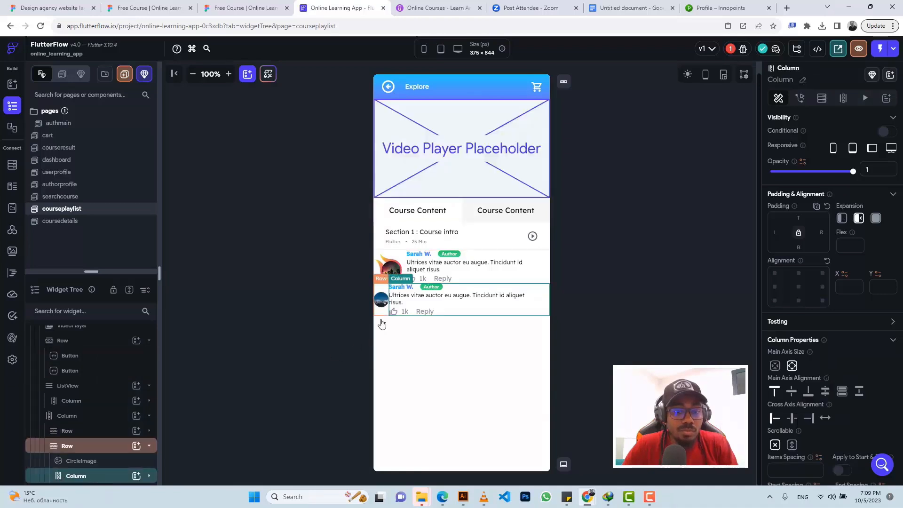
# Step: Measure the reply avatar's left offset in Figma and set the CircleImage's left padding to 55.2 in FlutterFlow
pyautogui.click(382, 301)
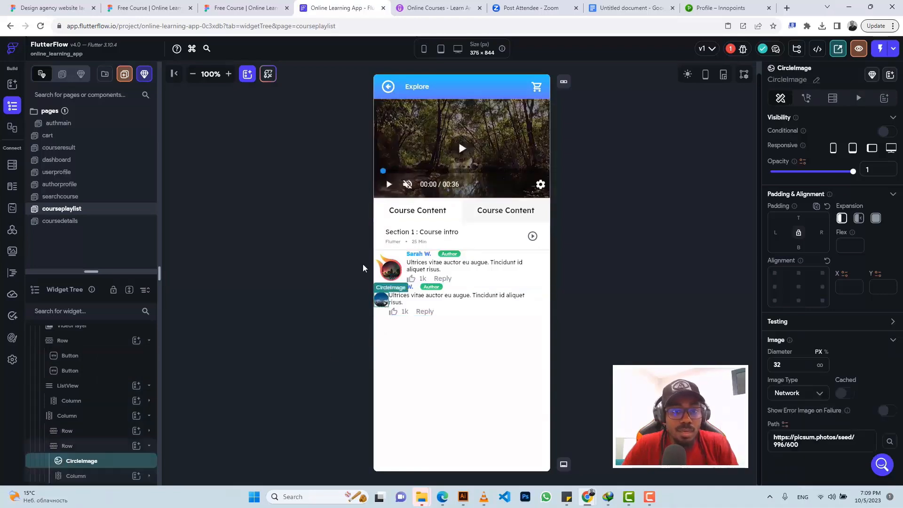
pyautogui.click(247, 6)
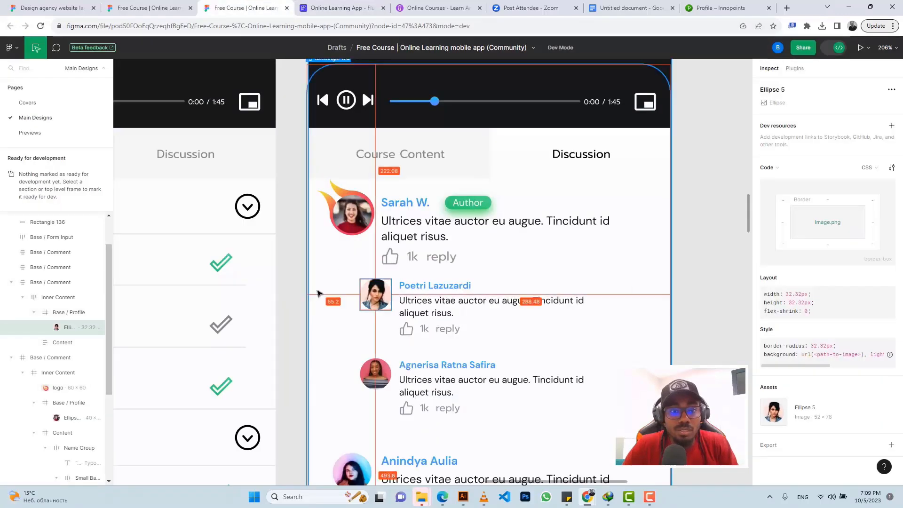
pyautogui.click(338, 7)
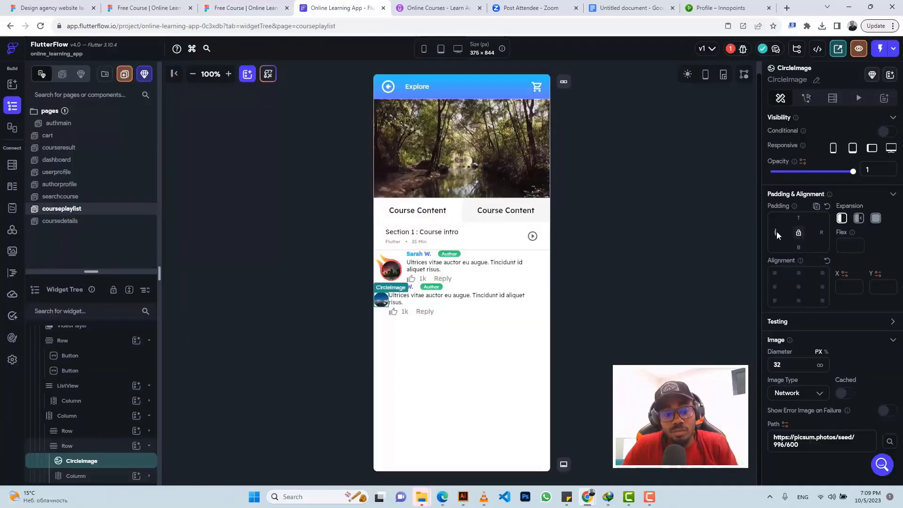
pyautogui.write('55.2')
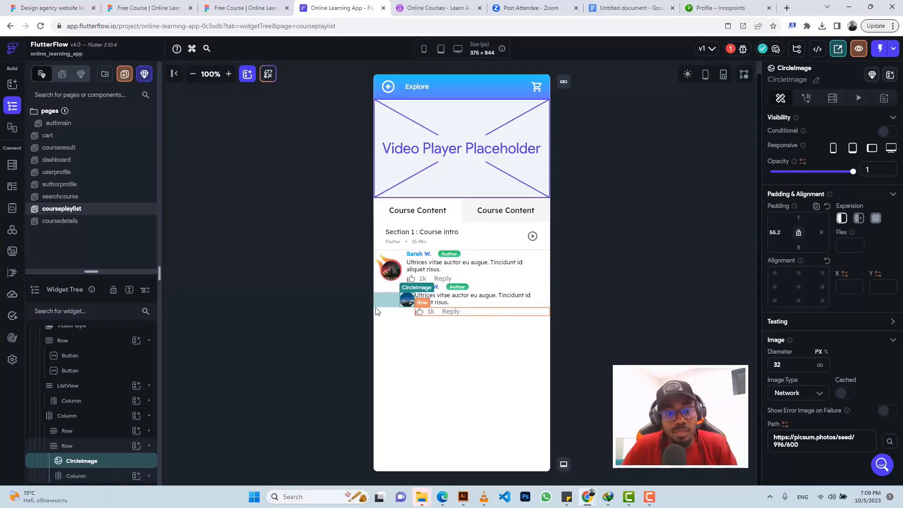
# Step: Measure the gap above the reply avatar in Figma and set the nested reply Row's top padding to 14 in FlutterFlow
pyautogui.click(71, 447)
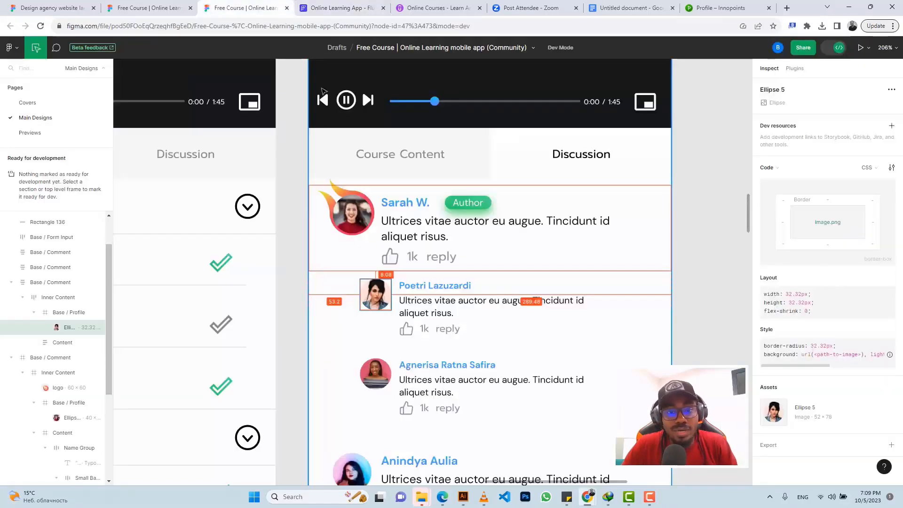
pyautogui.click(243, 8)
pyautogui.press('alt')
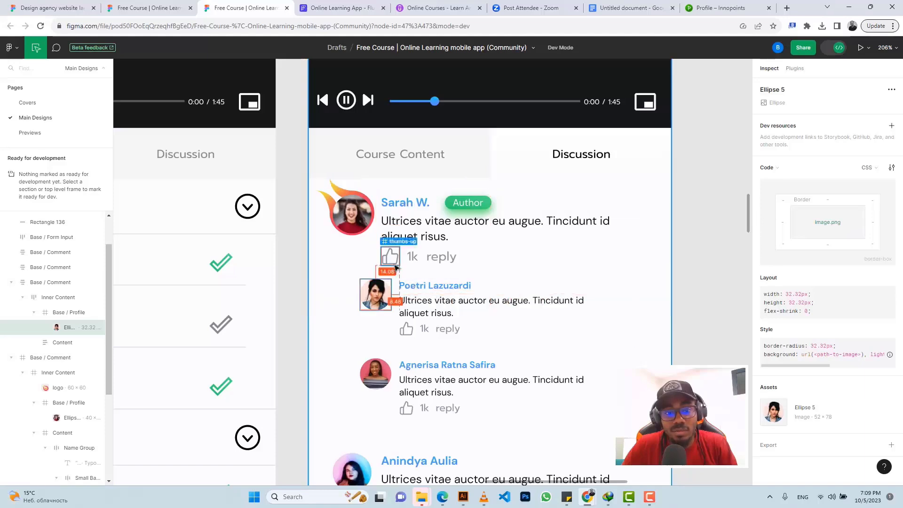
pyautogui.hotkey('ctrl', 'Tab')
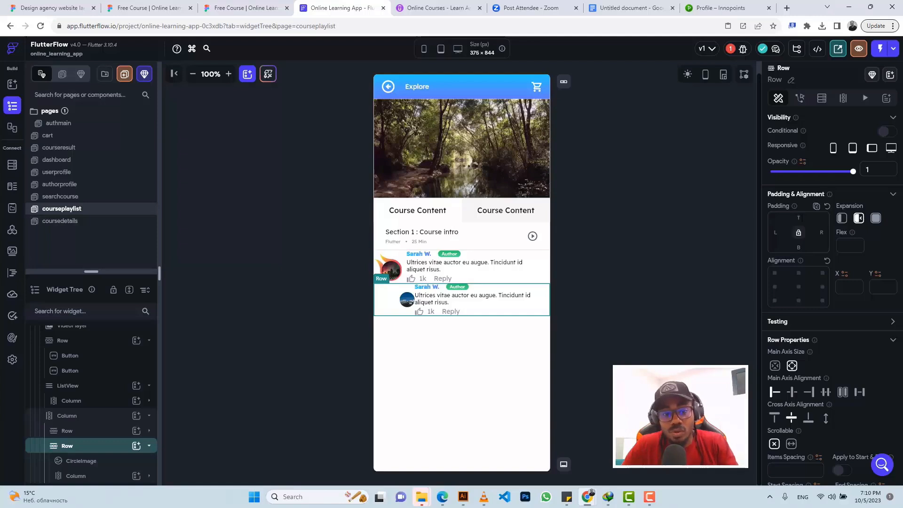
pyautogui.click(798, 218)
pyautogui.write('1')
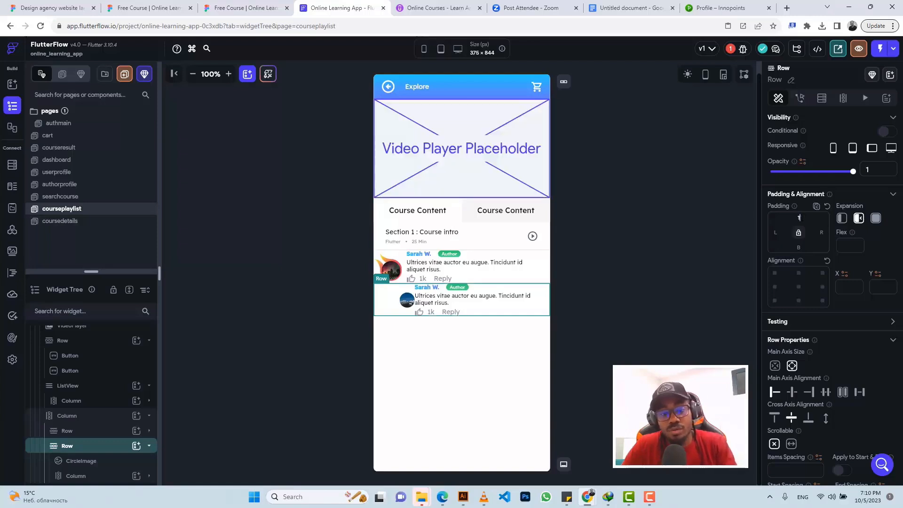
pyautogui.write('4')
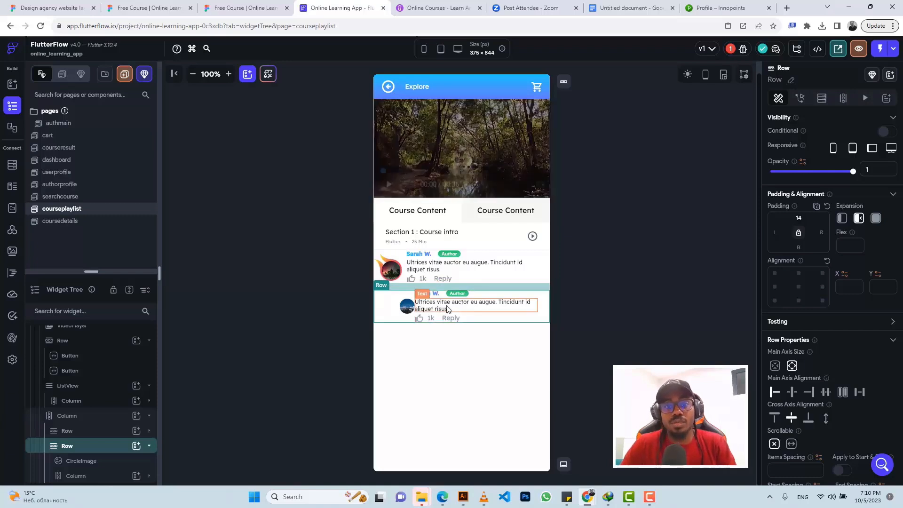
# Step: Measure the gap between reply avatar and text in Figma and set the reply text Column's left padding to 9 in FlutterFlow
pyautogui.click(490, 313)
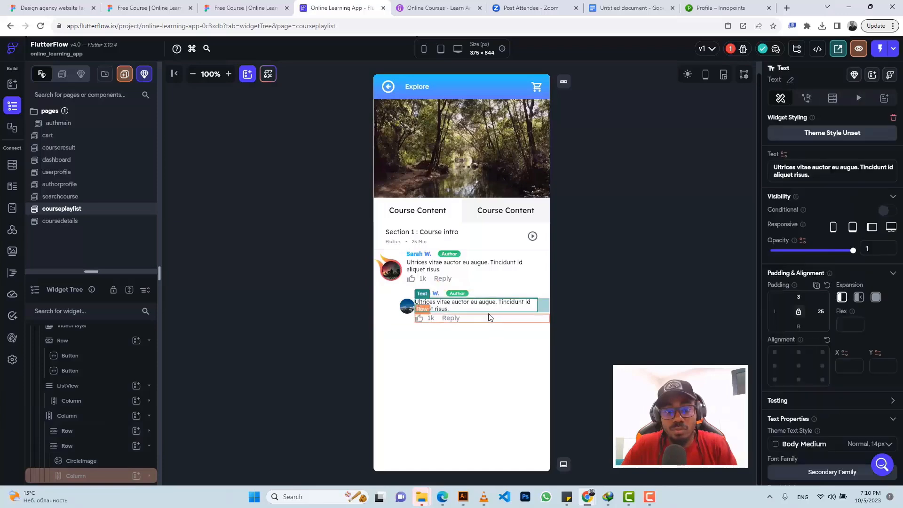
pyautogui.click(490, 318)
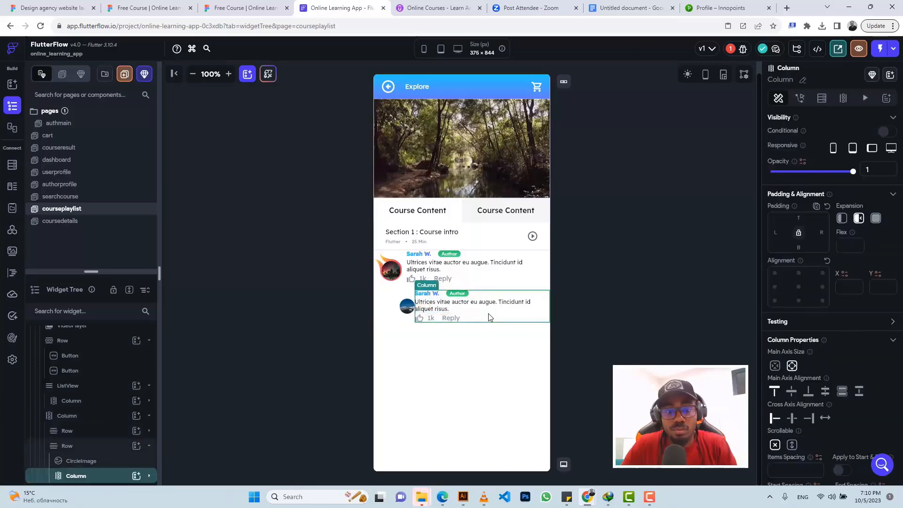
pyautogui.click(237, 8)
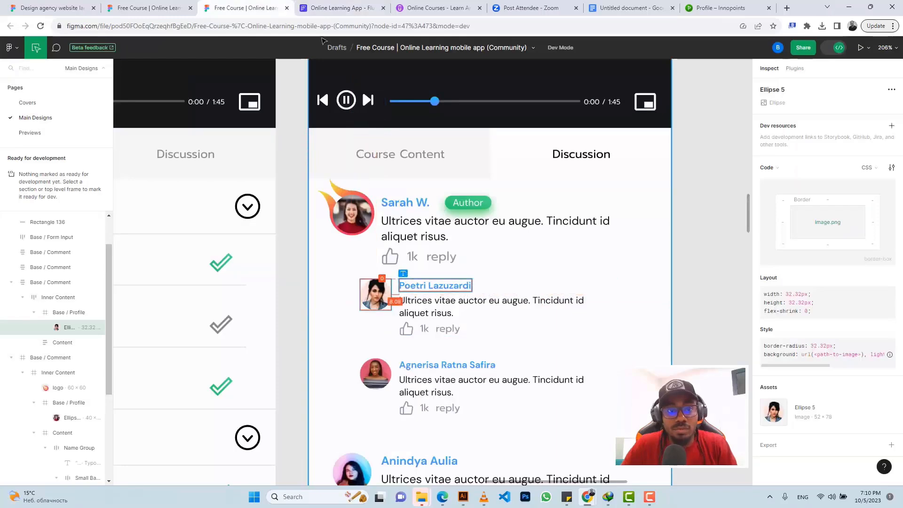
pyautogui.click(339, 7)
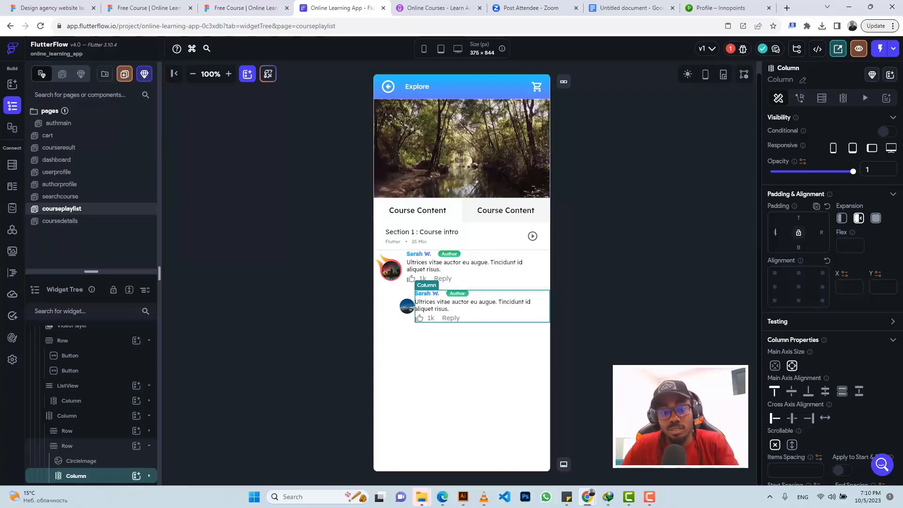
pyautogui.write('9')
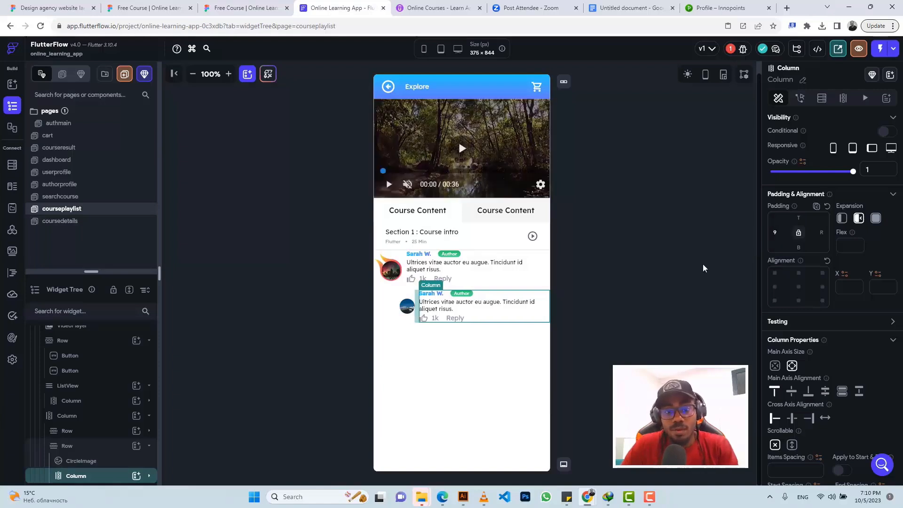
# Step: Copy the first nested reply's author name from the Figma design and use it as the nested reply's name text in FlutterFlow
pyautogui.click(467, 298)
pyautogui.click(472, 295)
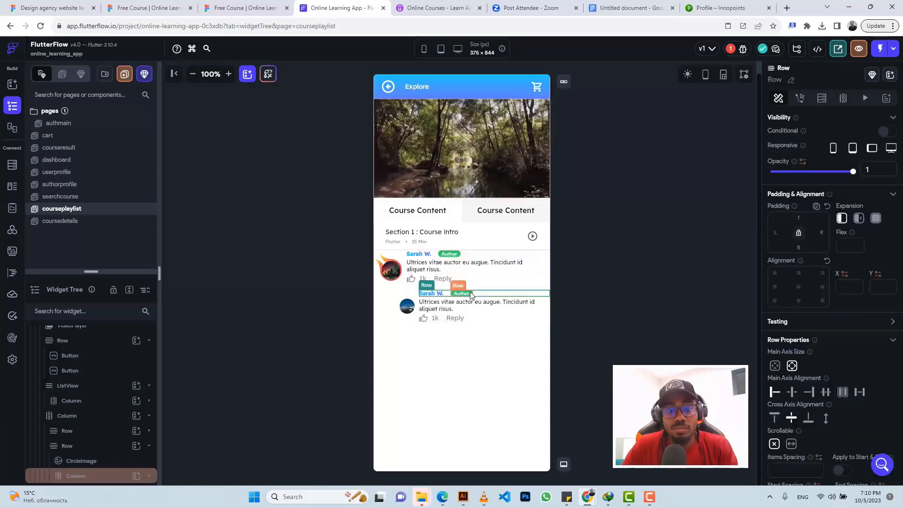
pyautogui.click(471, 295)
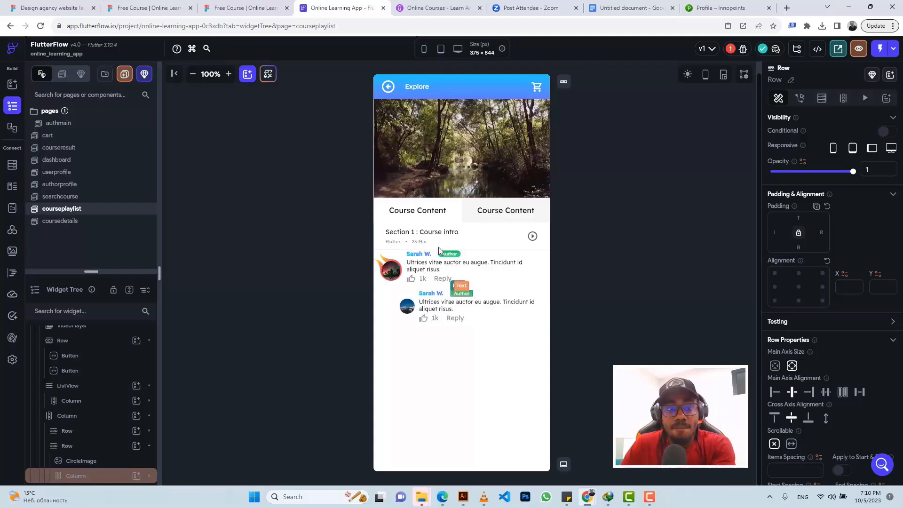
pyautogui.click(246, 7)
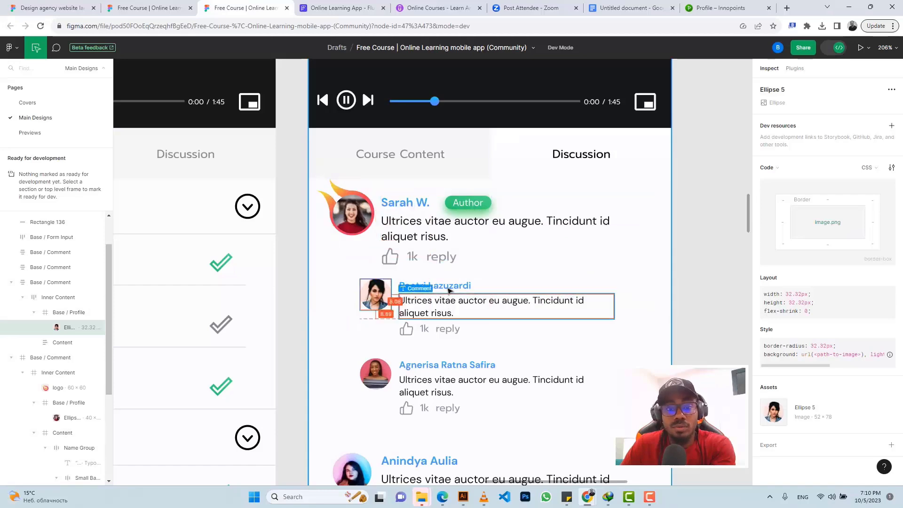
pyautogui.click(341, 8)
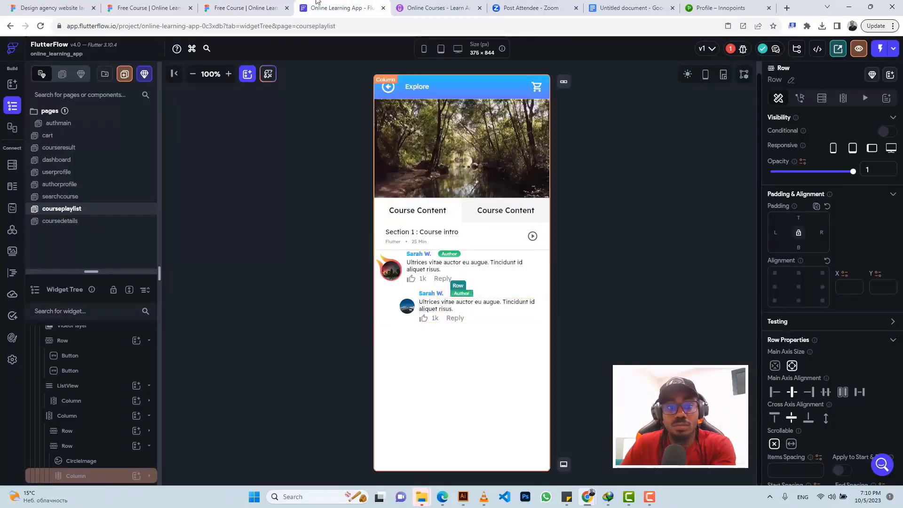
pyautogui.click(243, 8)
pyautogui.click(431, 286)
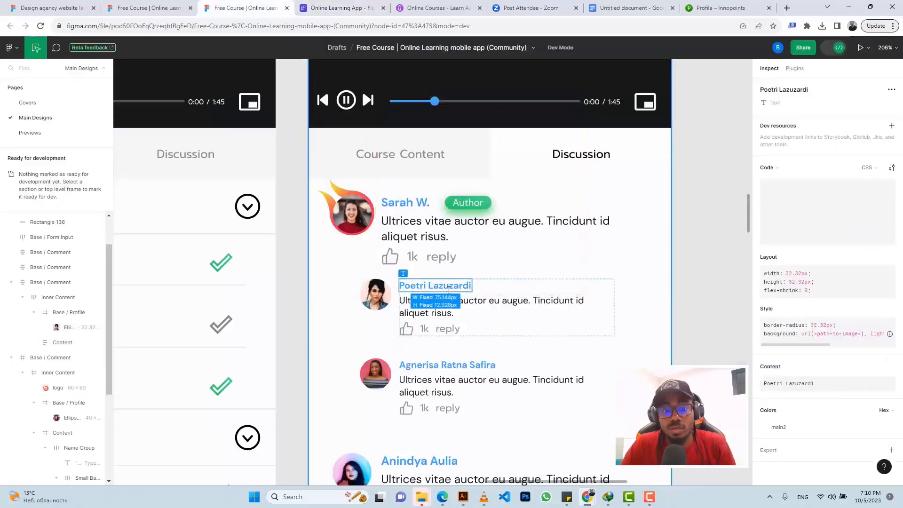
pyautogui.scroll(-2, 873, 408)
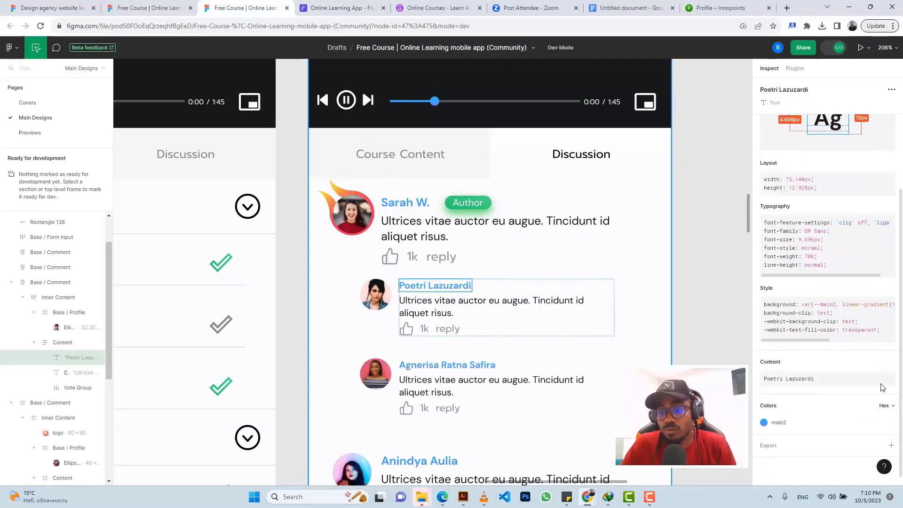
pyautogui.click(885, 374)
pyautogui.click(330, 7)
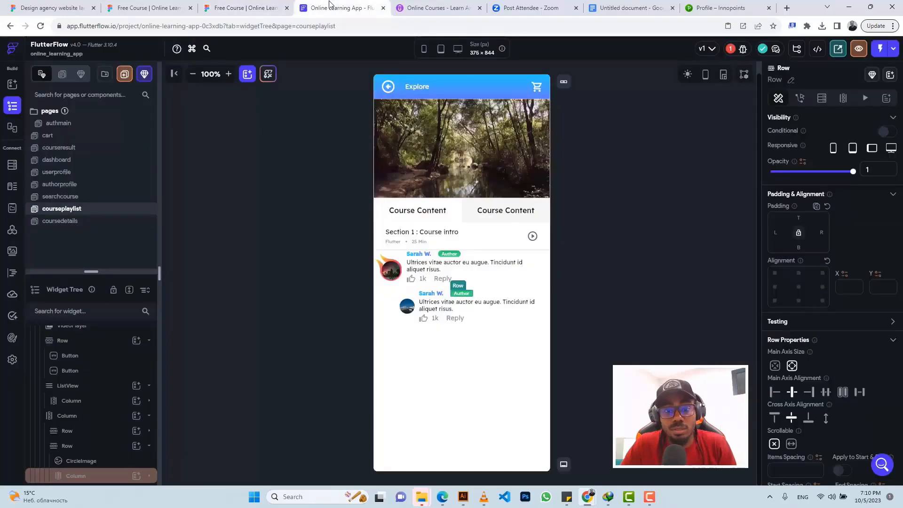
pyautogui.click(436, 295)
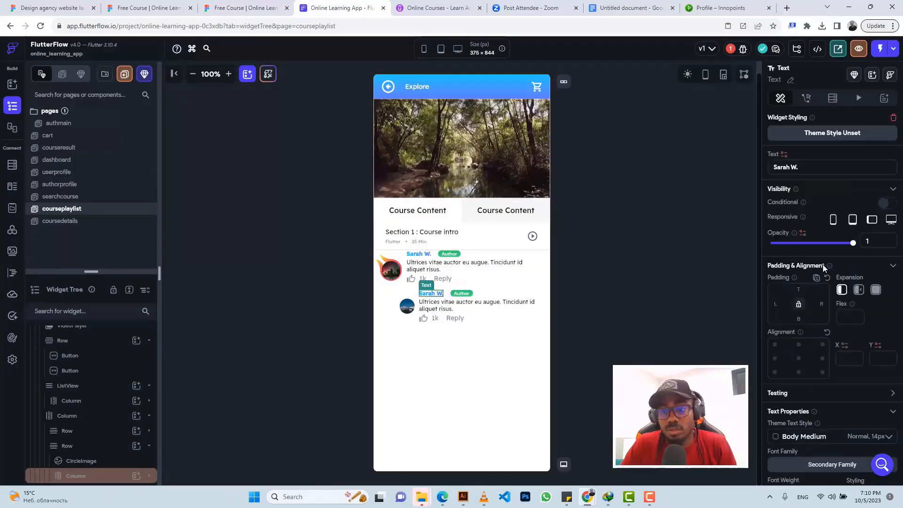
pyautogui.hotkey('ctrl', 'a')
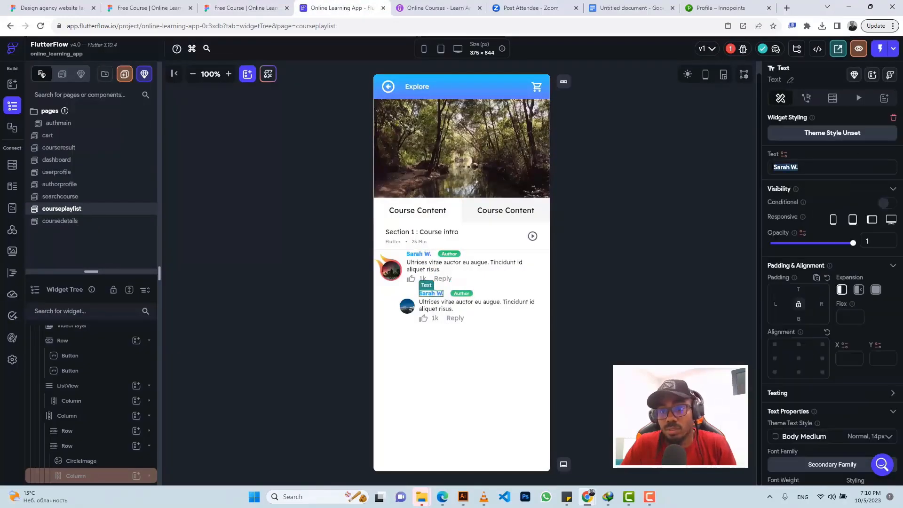
pyautogui.hotkey('ctrl', 'v')
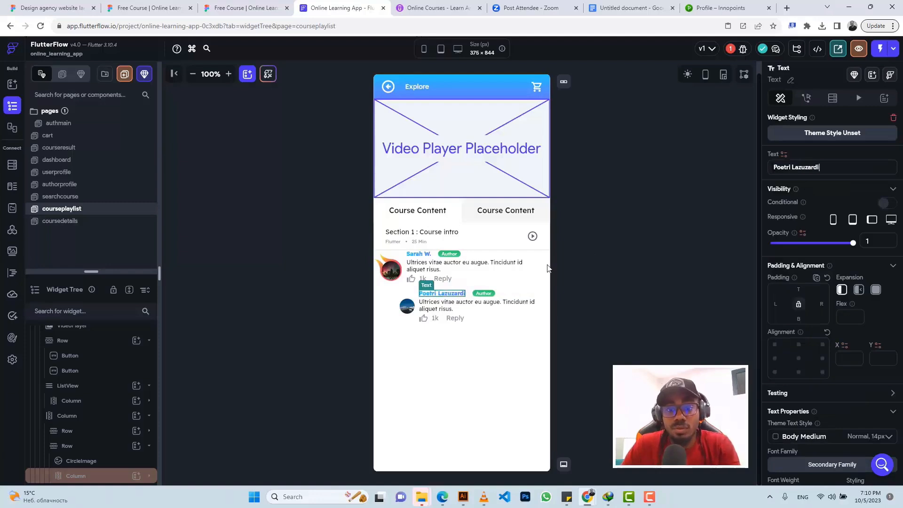
# Step: Open the reported Builder Layout error and remove the Flexible expansion from the nested reply Row
pyautogui.click(731, 48)
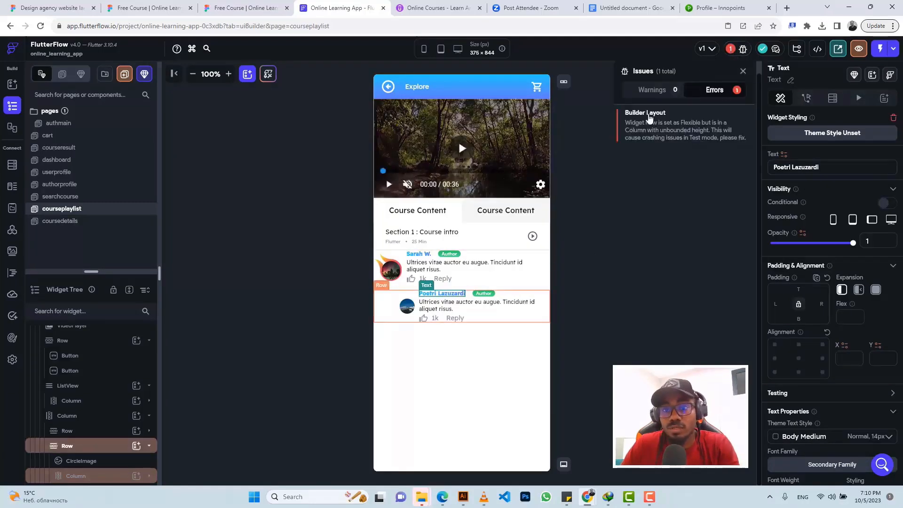
pyautogui.click(649, 118)
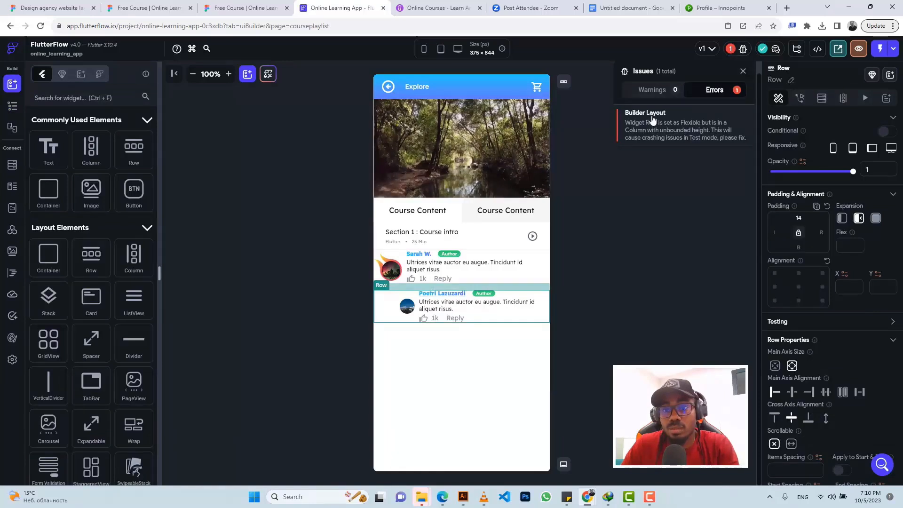
pyautogui.click(843, 220)
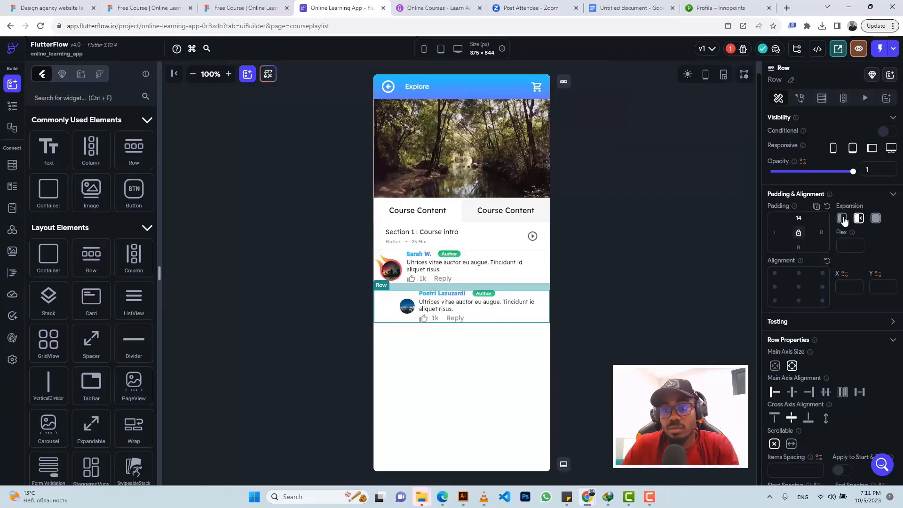
pyautogui.click(843, 219)
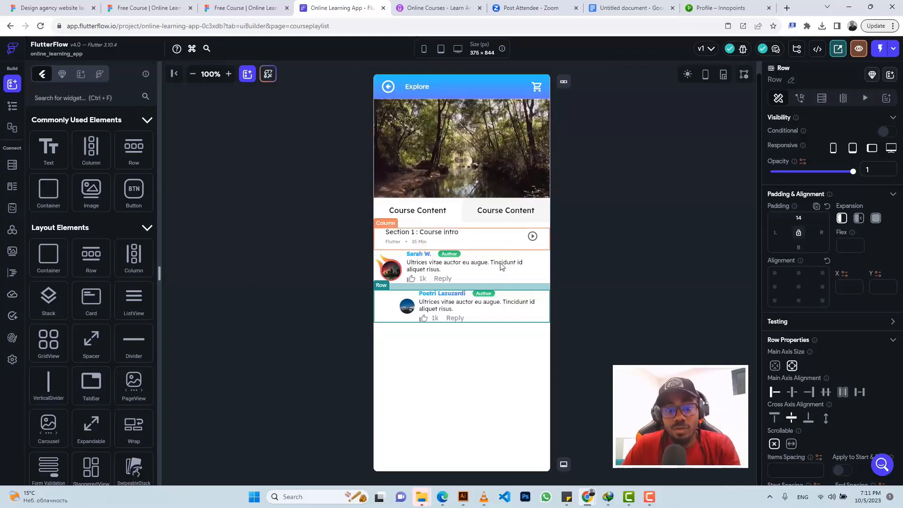
pyautogui.click(625, 241)
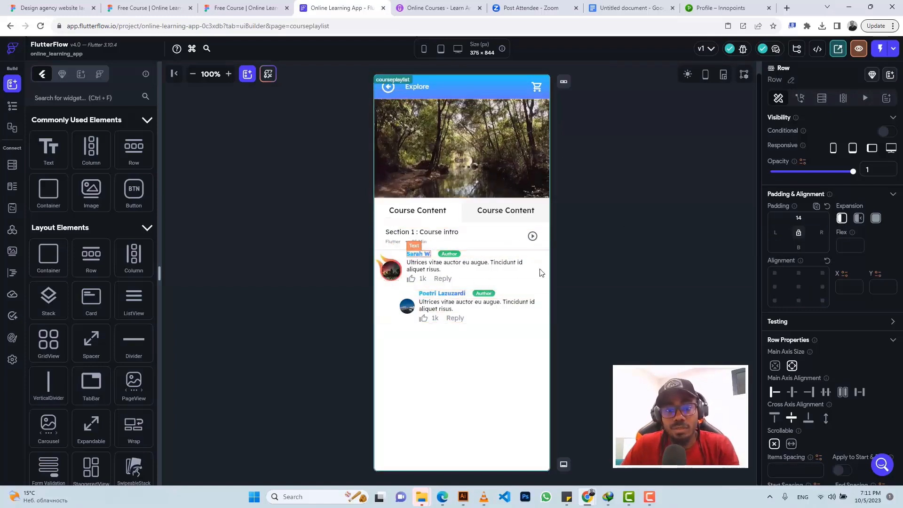
pyautogui.click(366, 338)
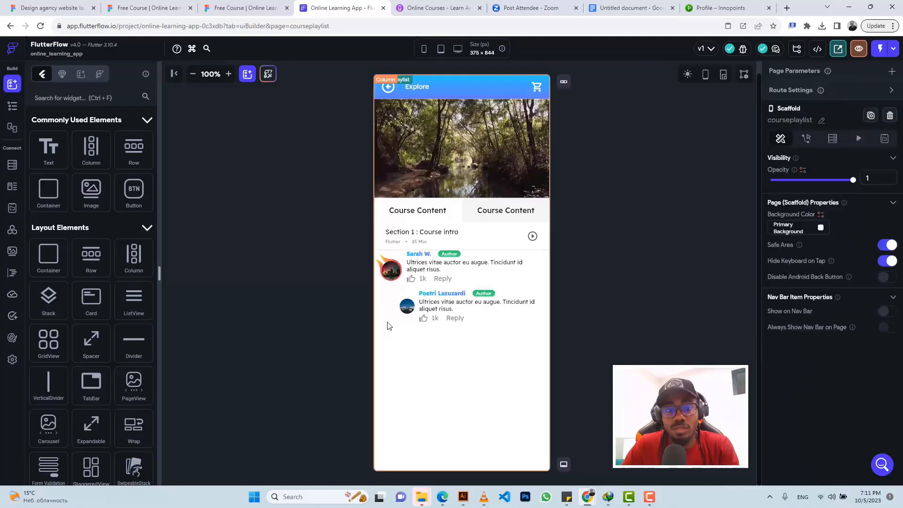
# Step: Wrap the Column holding the comment and its nested reply in a ListView
pyautogui.click(404, 291)
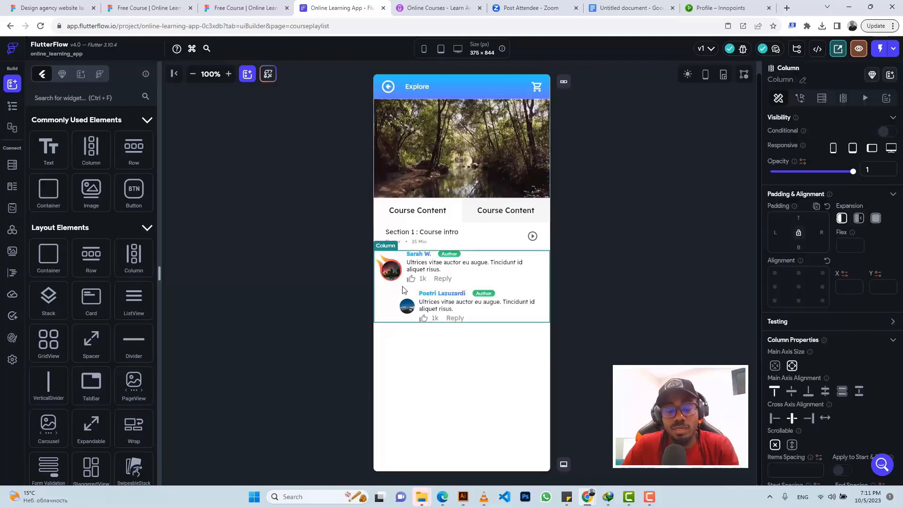
pyautogui.click(12, 107)
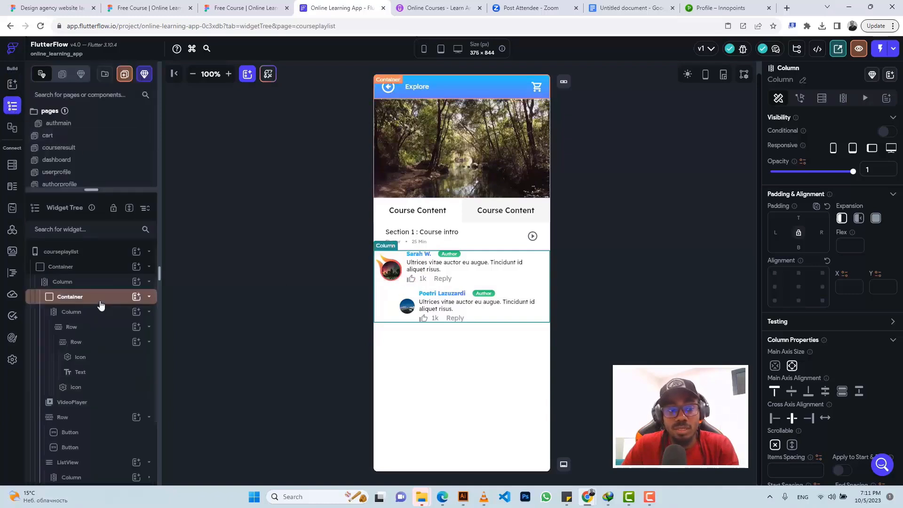
pyautogui.scroll(-2, 101, 306)
pyautogui.scroll(2, 104, 417)
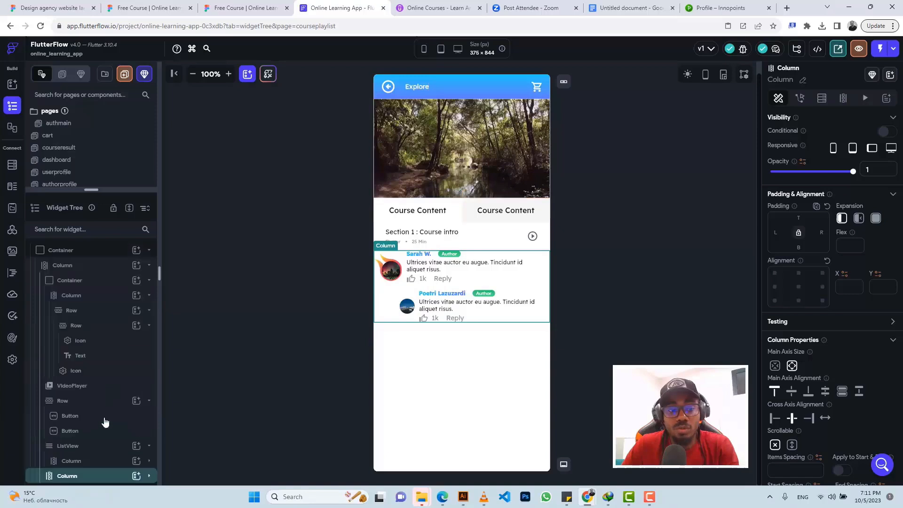
pyautogui.rightClick(107, 481)
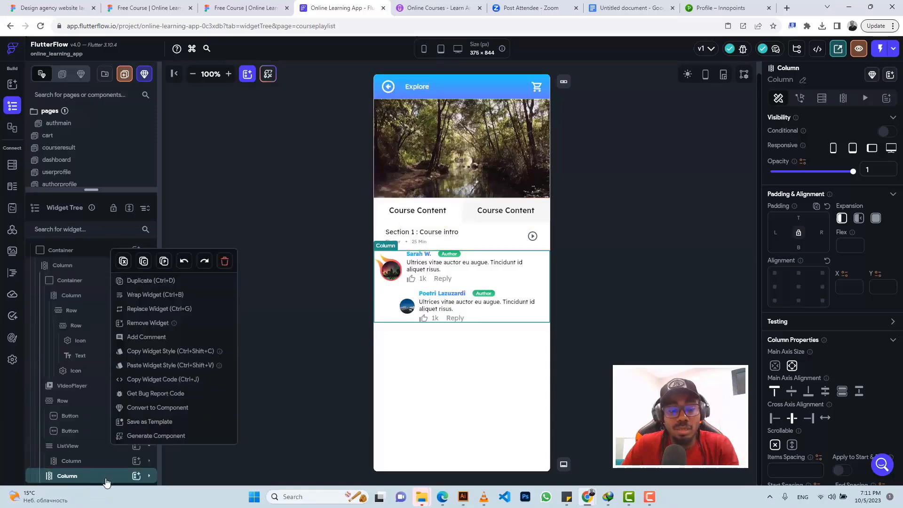
pyautogui.click(155, 294)
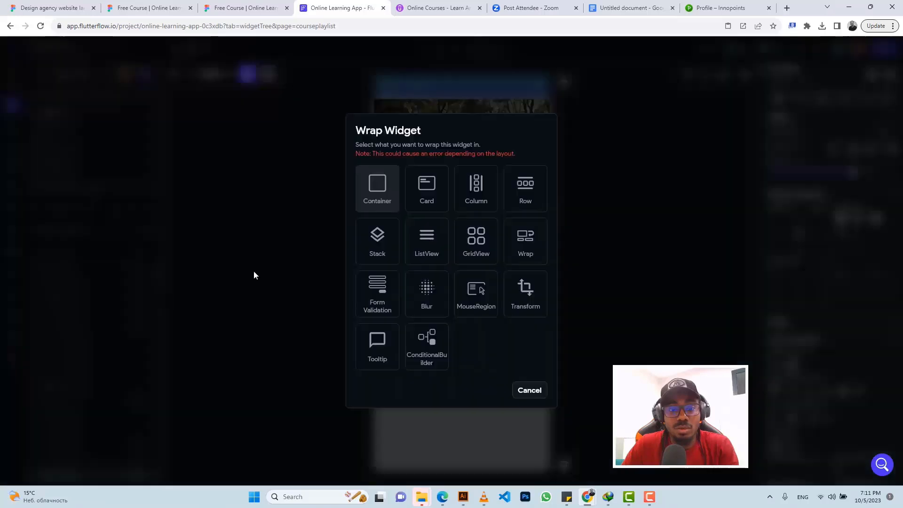
pyautogui.click(437, 248)
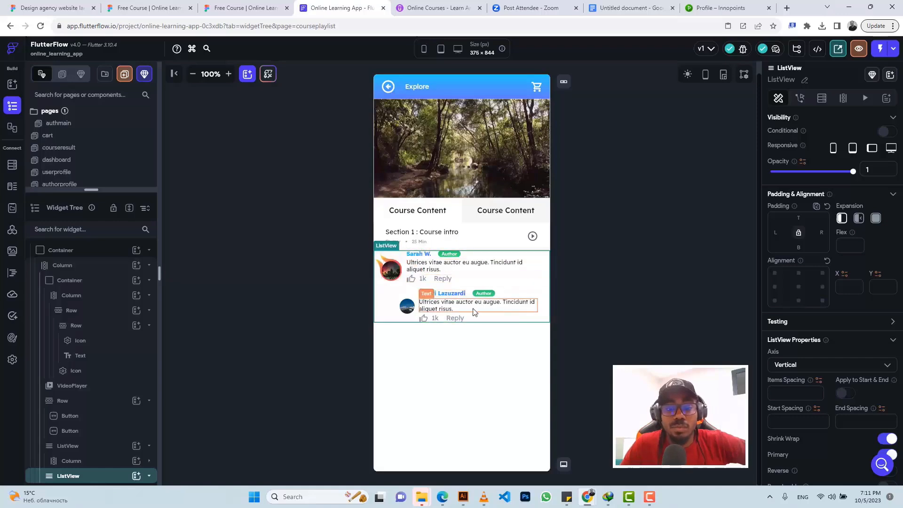
# Step: Inspect the size and corner radii of the Add comment bar's background rectangle in the Figma design
pyautogui.click(245, 7)
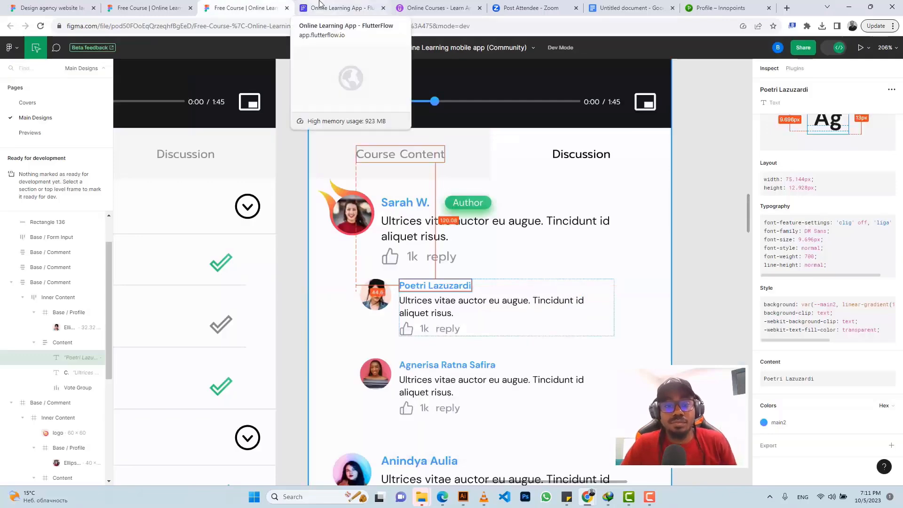
pyautogui.scroll(-2, 482, 242)
pyautogui.scroll(-8, 479, 243)
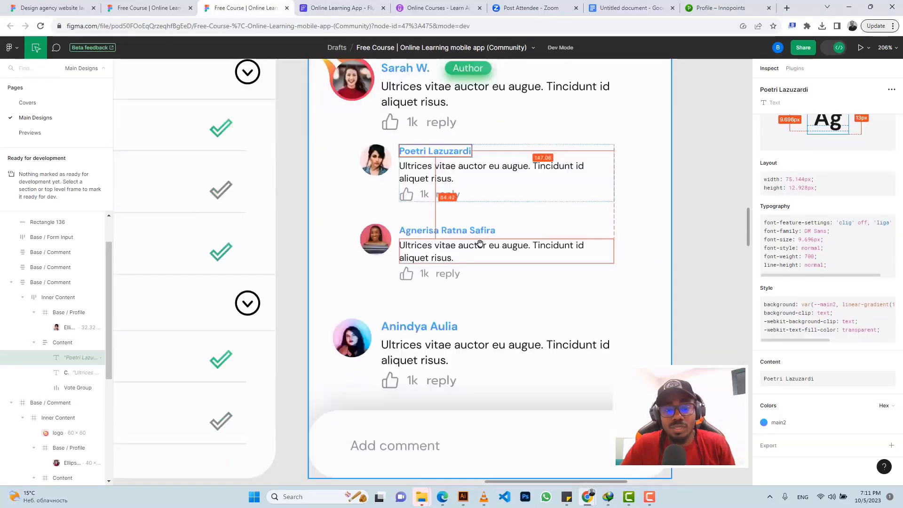
pyautogui.click(490, 309)
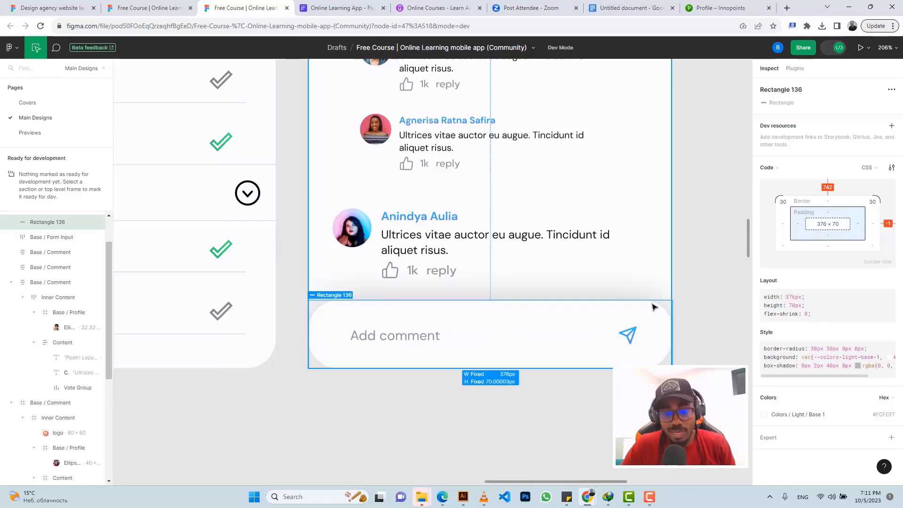
# Step: Switch back to FlutterFlow and wrap the page's main Column in a Stack
pyautogui.click(334, 6)
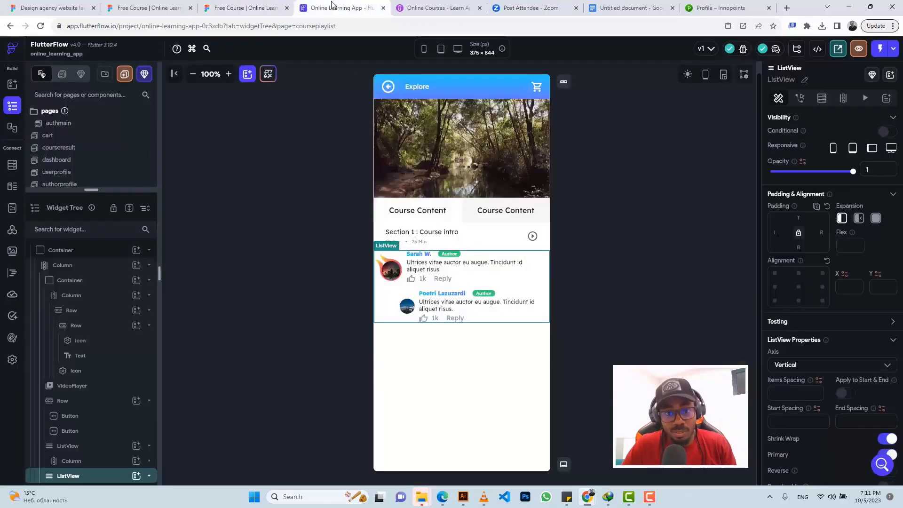
pyautogui.click(429, 406)
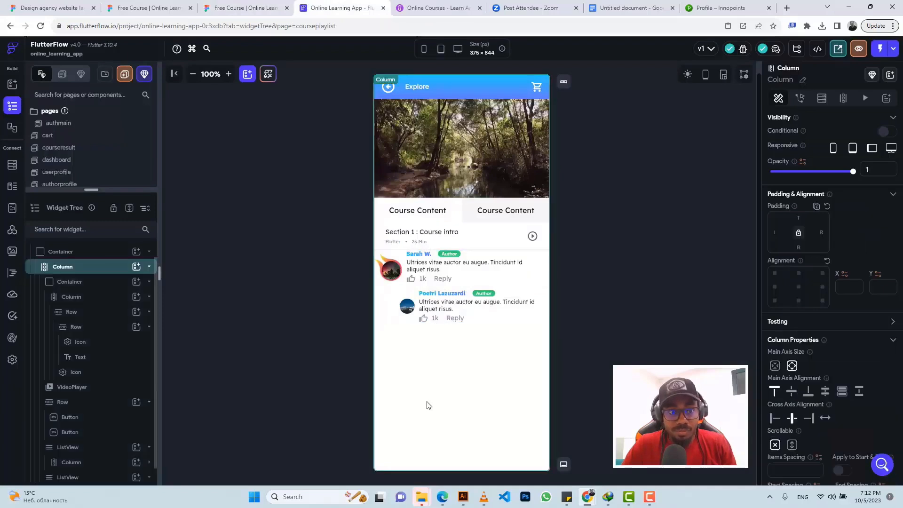
pyautogui.rightClick(87, 269)
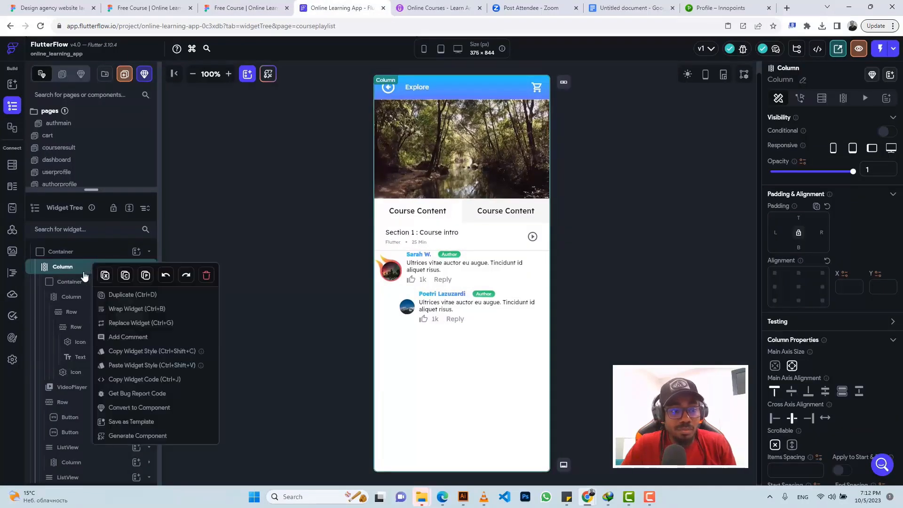
pyautogui.click(117, 312)
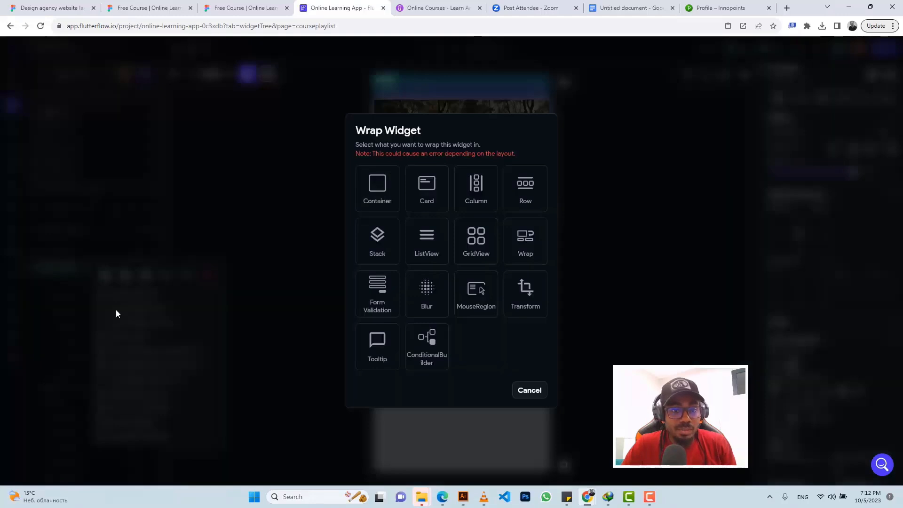
pyautogui.click(384, 253)
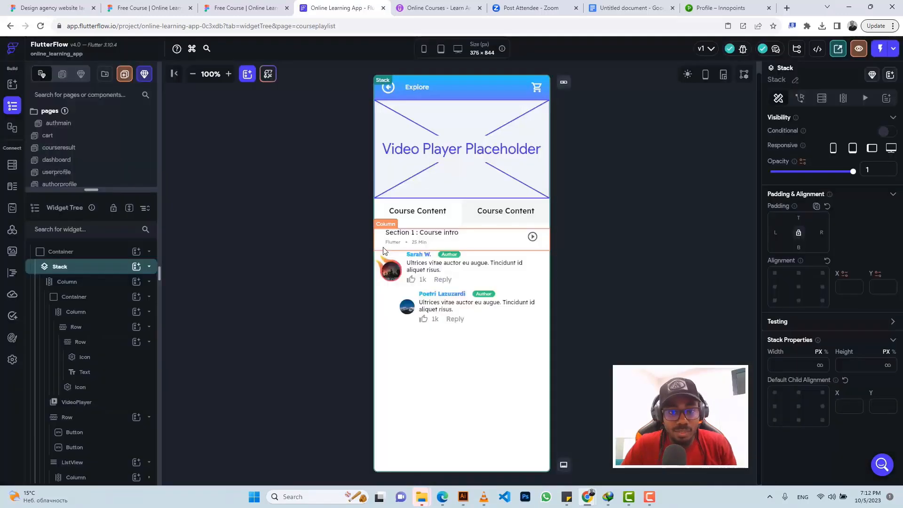
# Step: Add a Container to the Stack with infinite width, height 70 and border radius 30 on all corners
pyautogui.click(136, 267)
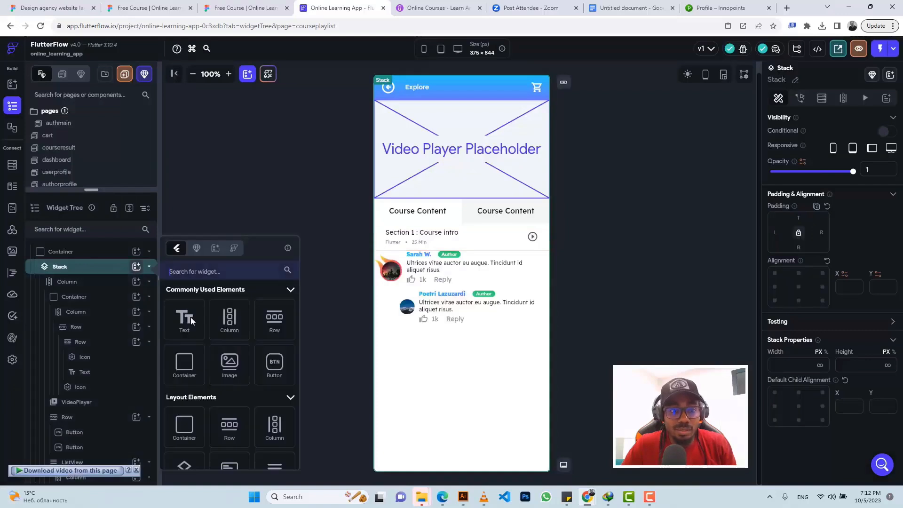
pyautogui.click(184, 362)
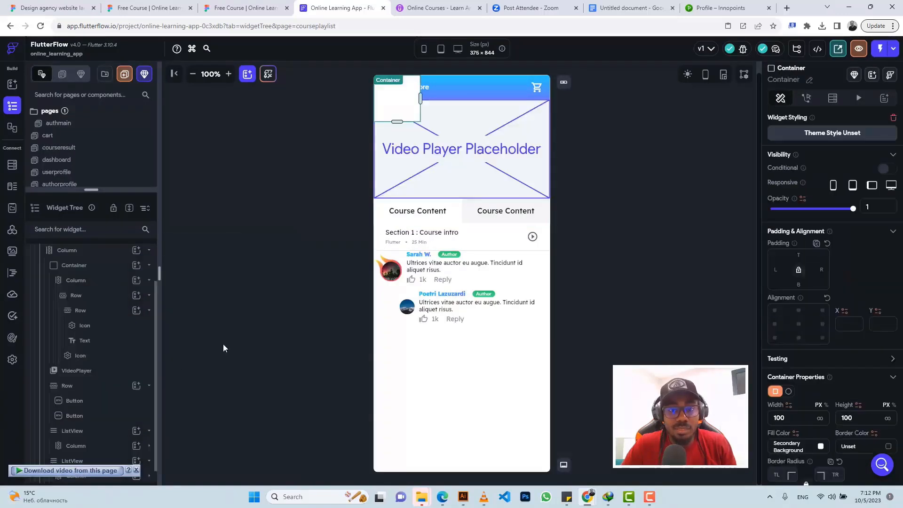
pyautogui.click(820, 418)
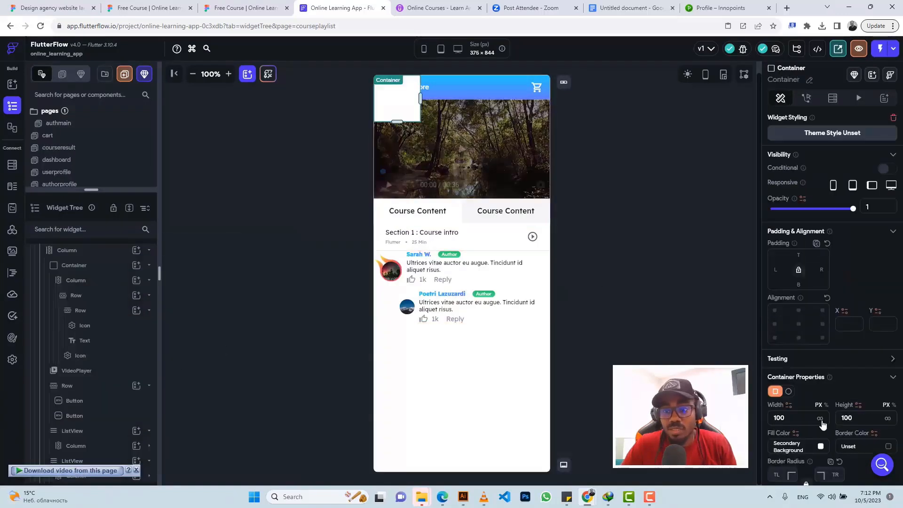
pyautogui.doubleClick(856, 417)
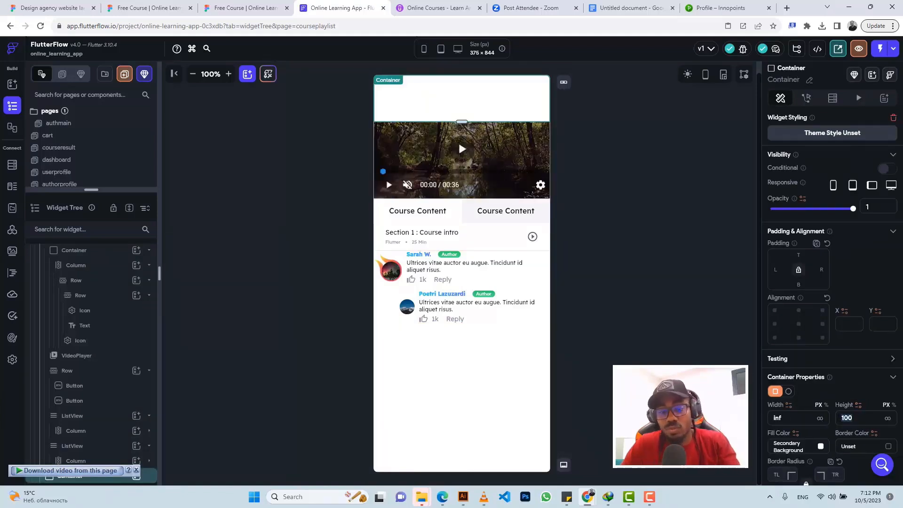
pyautogui.write('70')
pyautogui.scroll(-3, 779, 331)
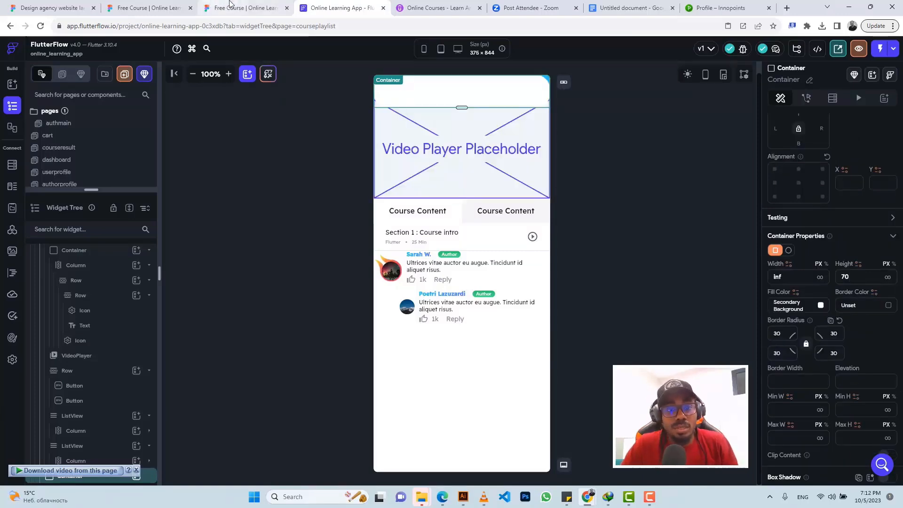
# Step: Switch to the Figma design and inspect the typography of the Add comment placeholder text
pyautogui.click(245, 8)
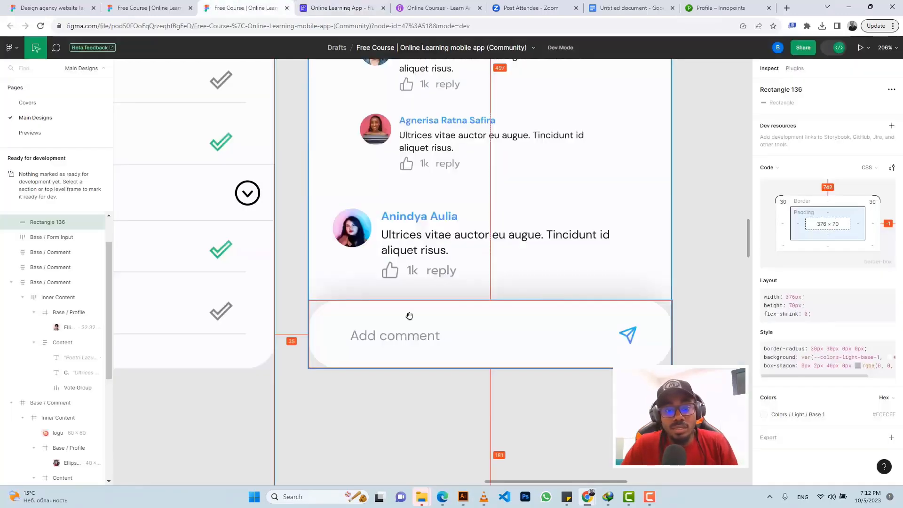
pyautogui.click(430, 339)
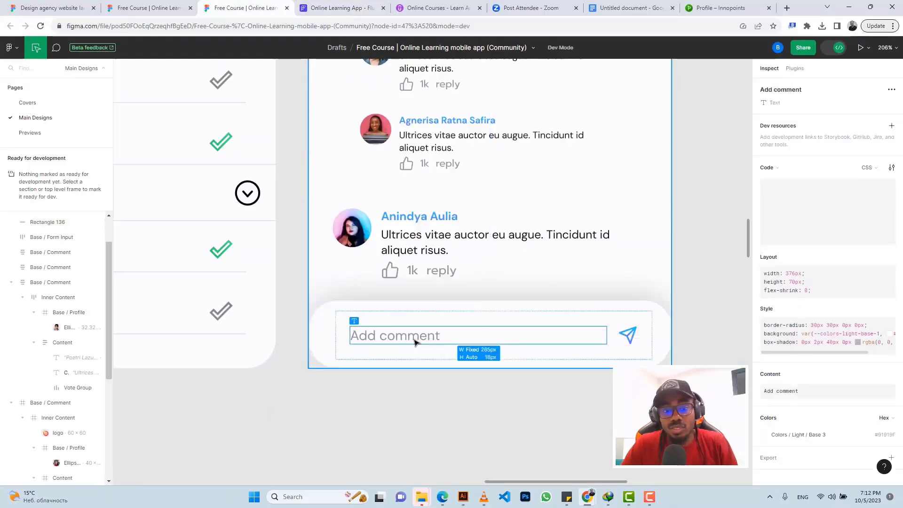
# Step: Preview the Add comment bar's send icon and export it as a 1x PNG, returning to FlutterFlow
pyautogui.click(628, 336)
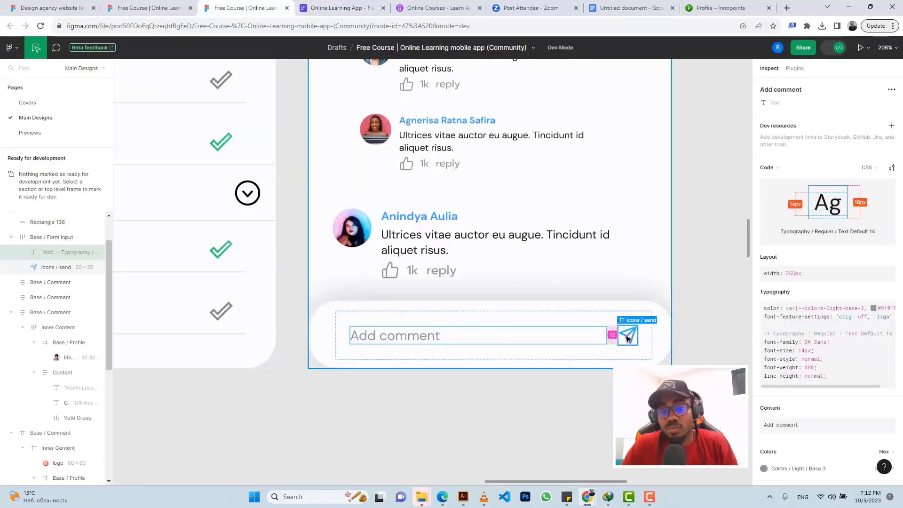
pyautogui.scroll(-4, 799, 395)
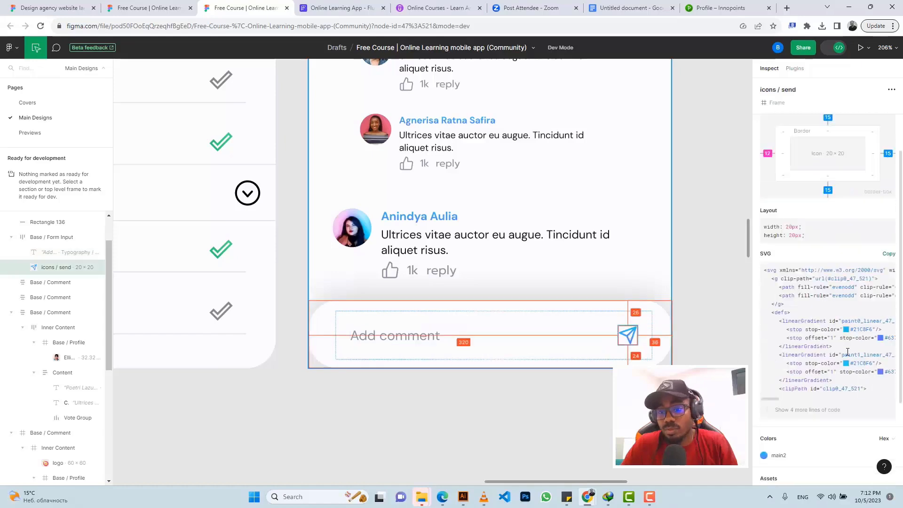
pyautogui.click(766, 436)
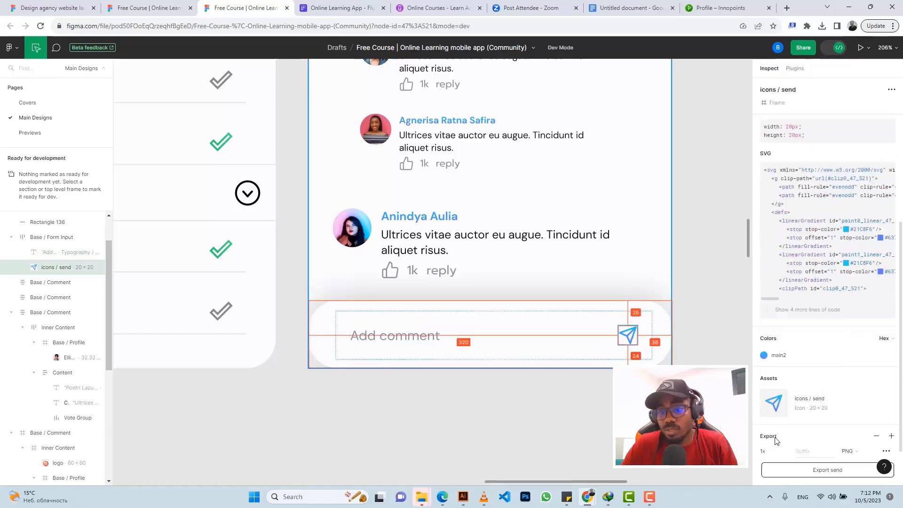
pyautogui.scroll(-2, 796, 423)
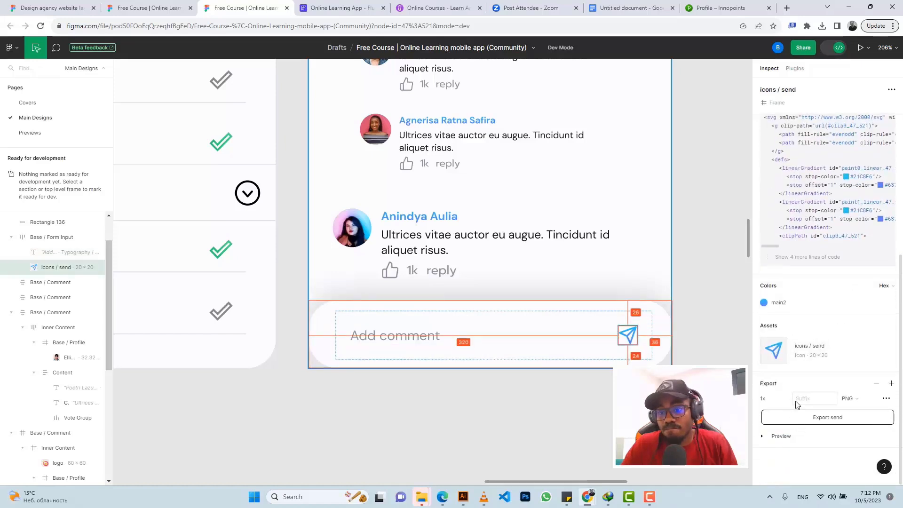
pyautogui.click(782, 436)
pyautogui.scroll(-3, 791, 396)
pyautogui.click(815, 328)
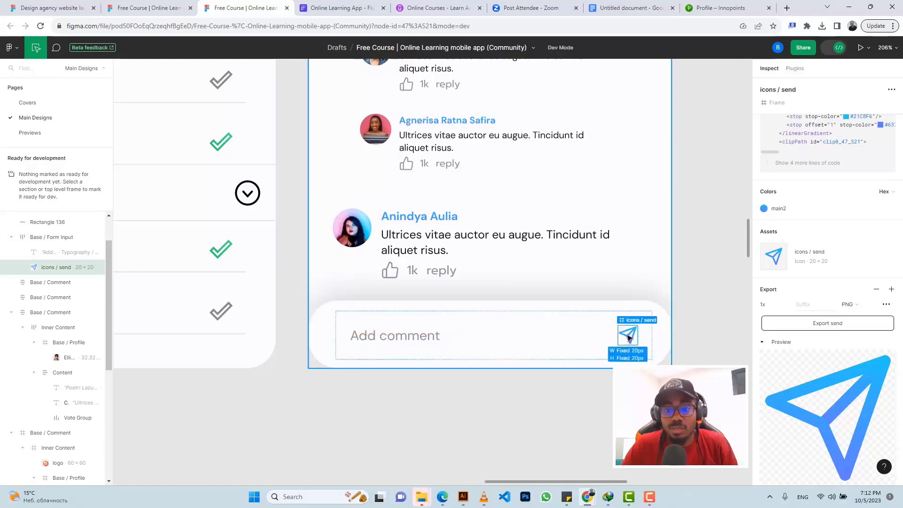
pyautogui.click(339, 8)
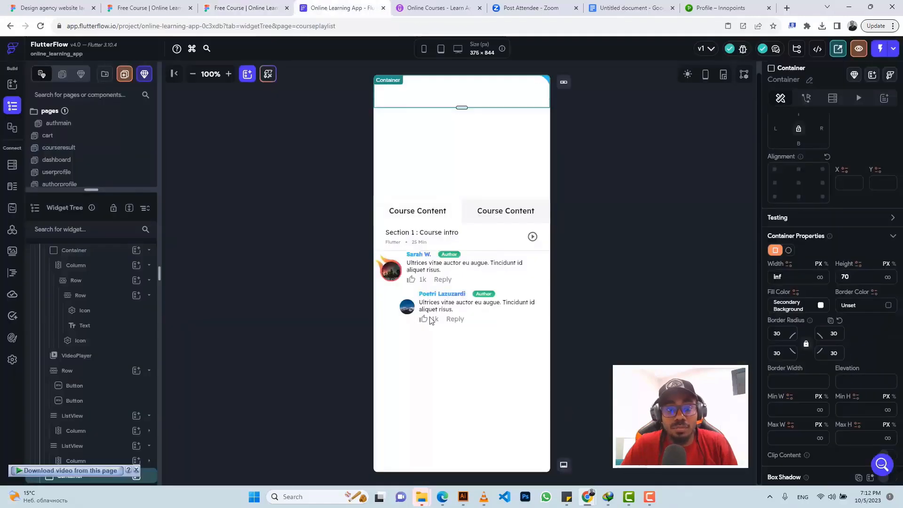